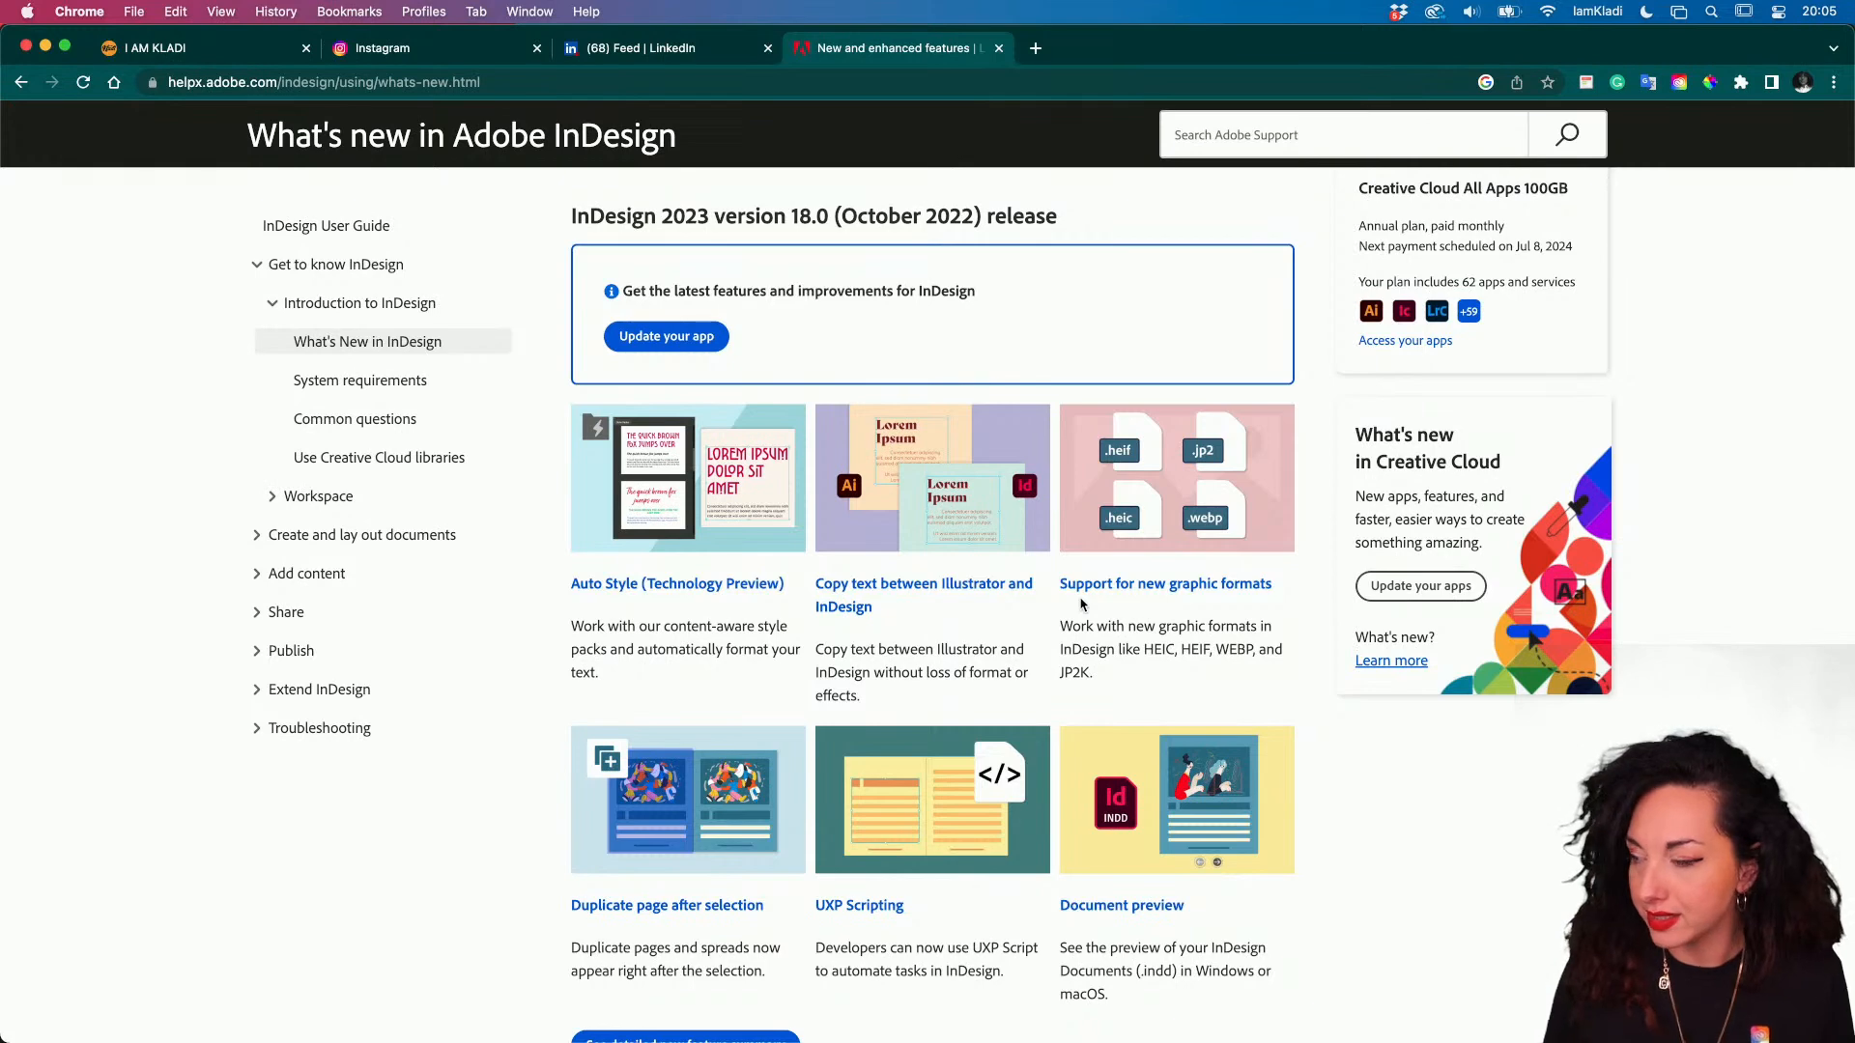
- Return to the InDesign product page and look over its introduction and digital publications section
scroll(1221, 492, up, 3)
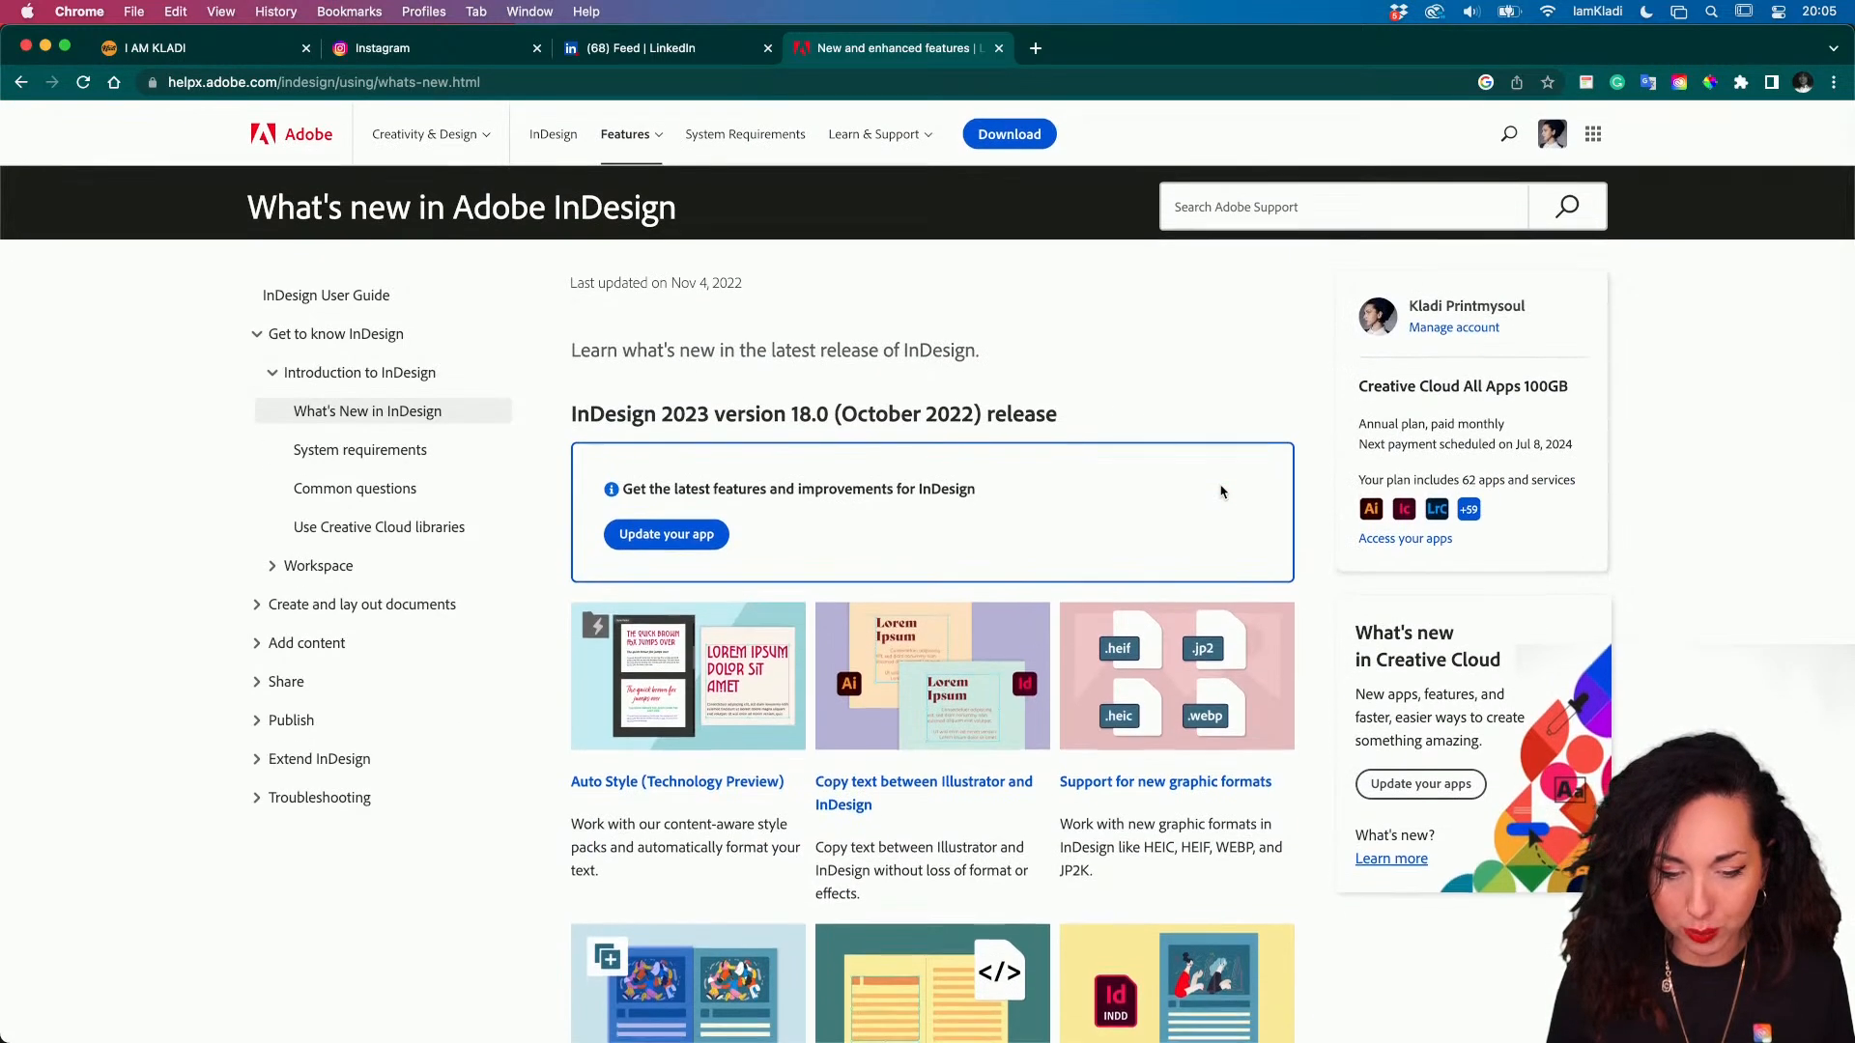
click(29, 83)
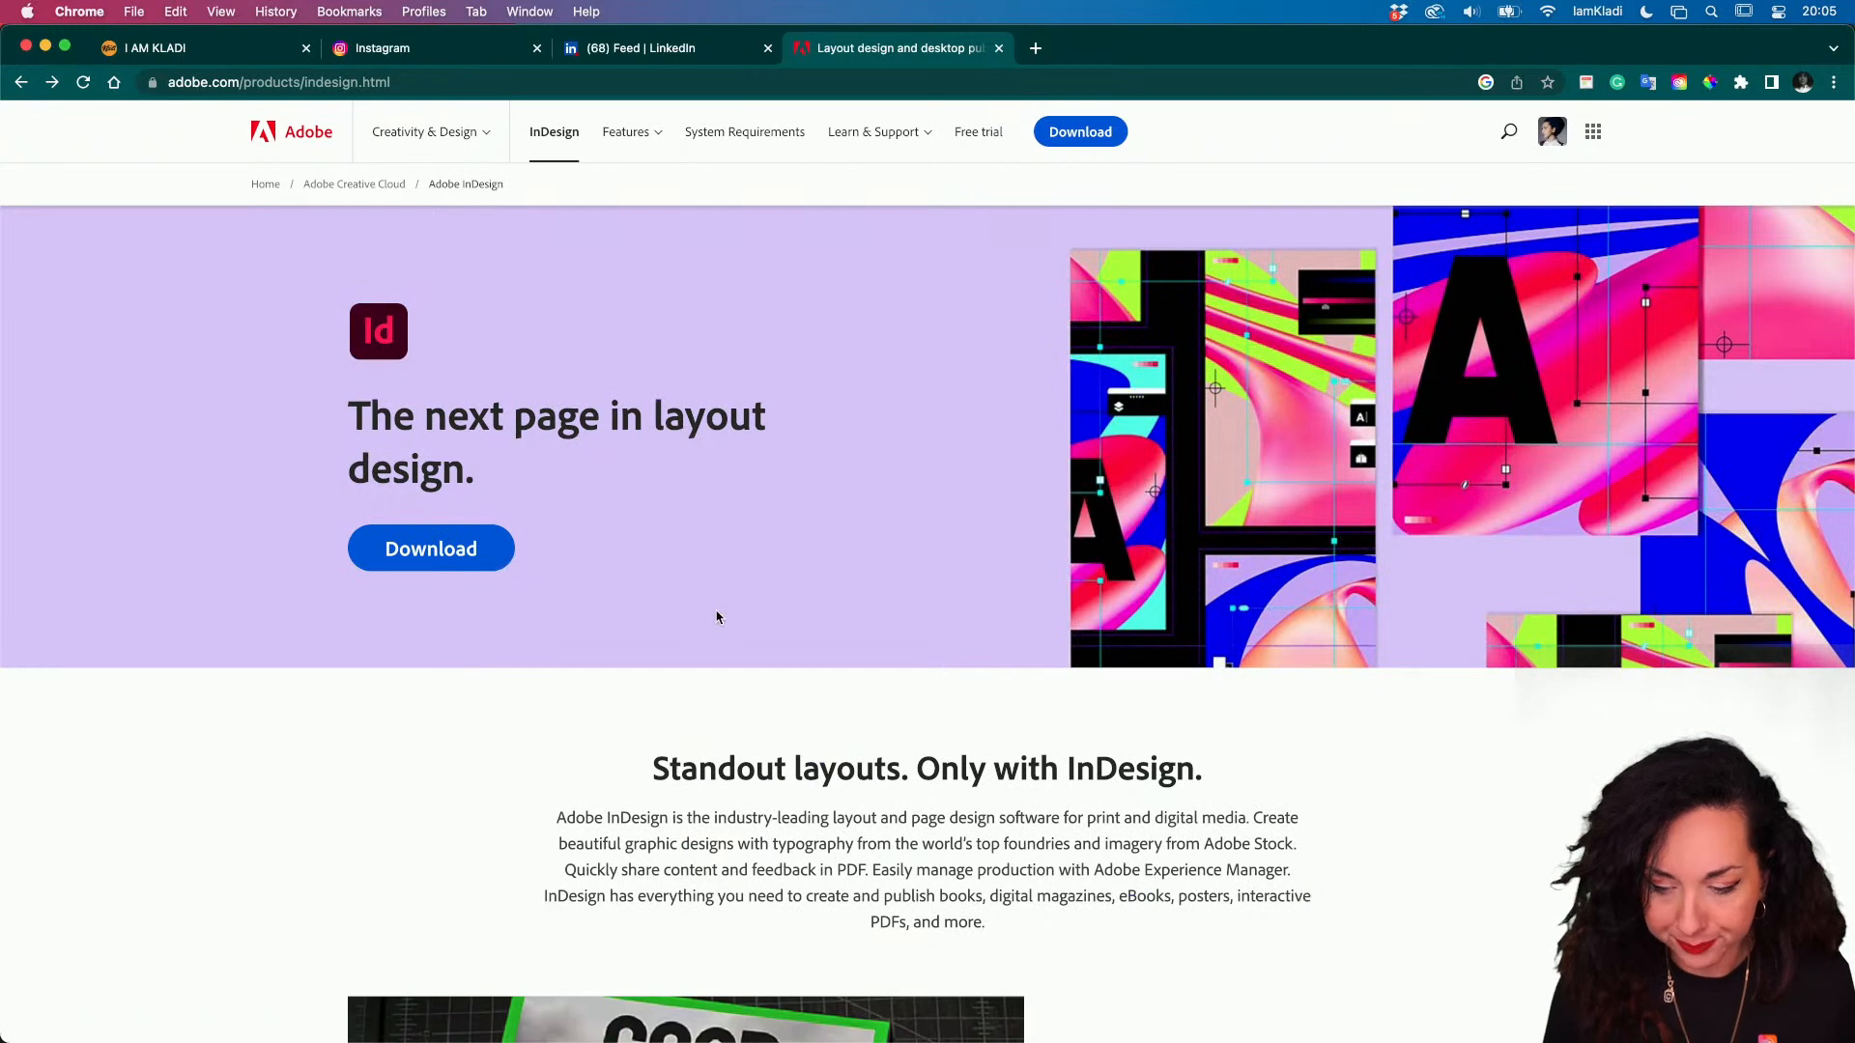
scroll(717, 617, down, 2)
scroll(717, 616, down, 3)
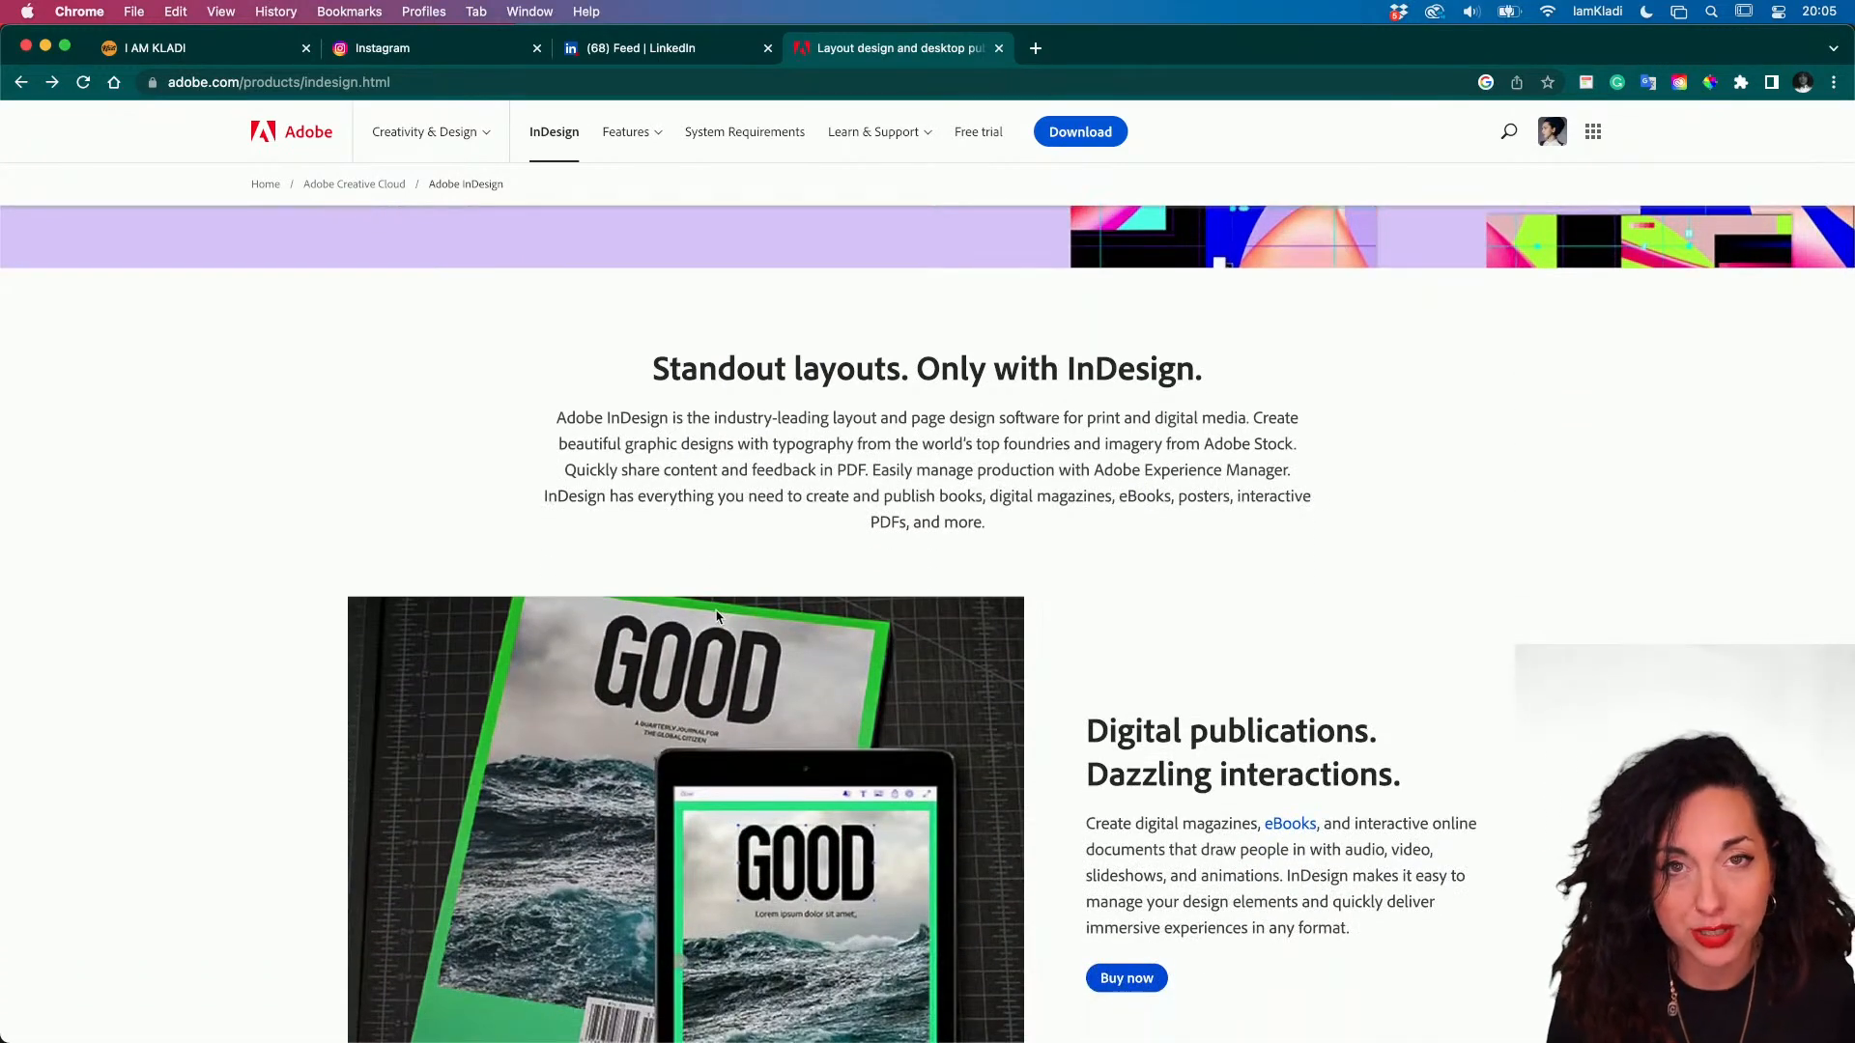
scroll(717, 616, up, 5)
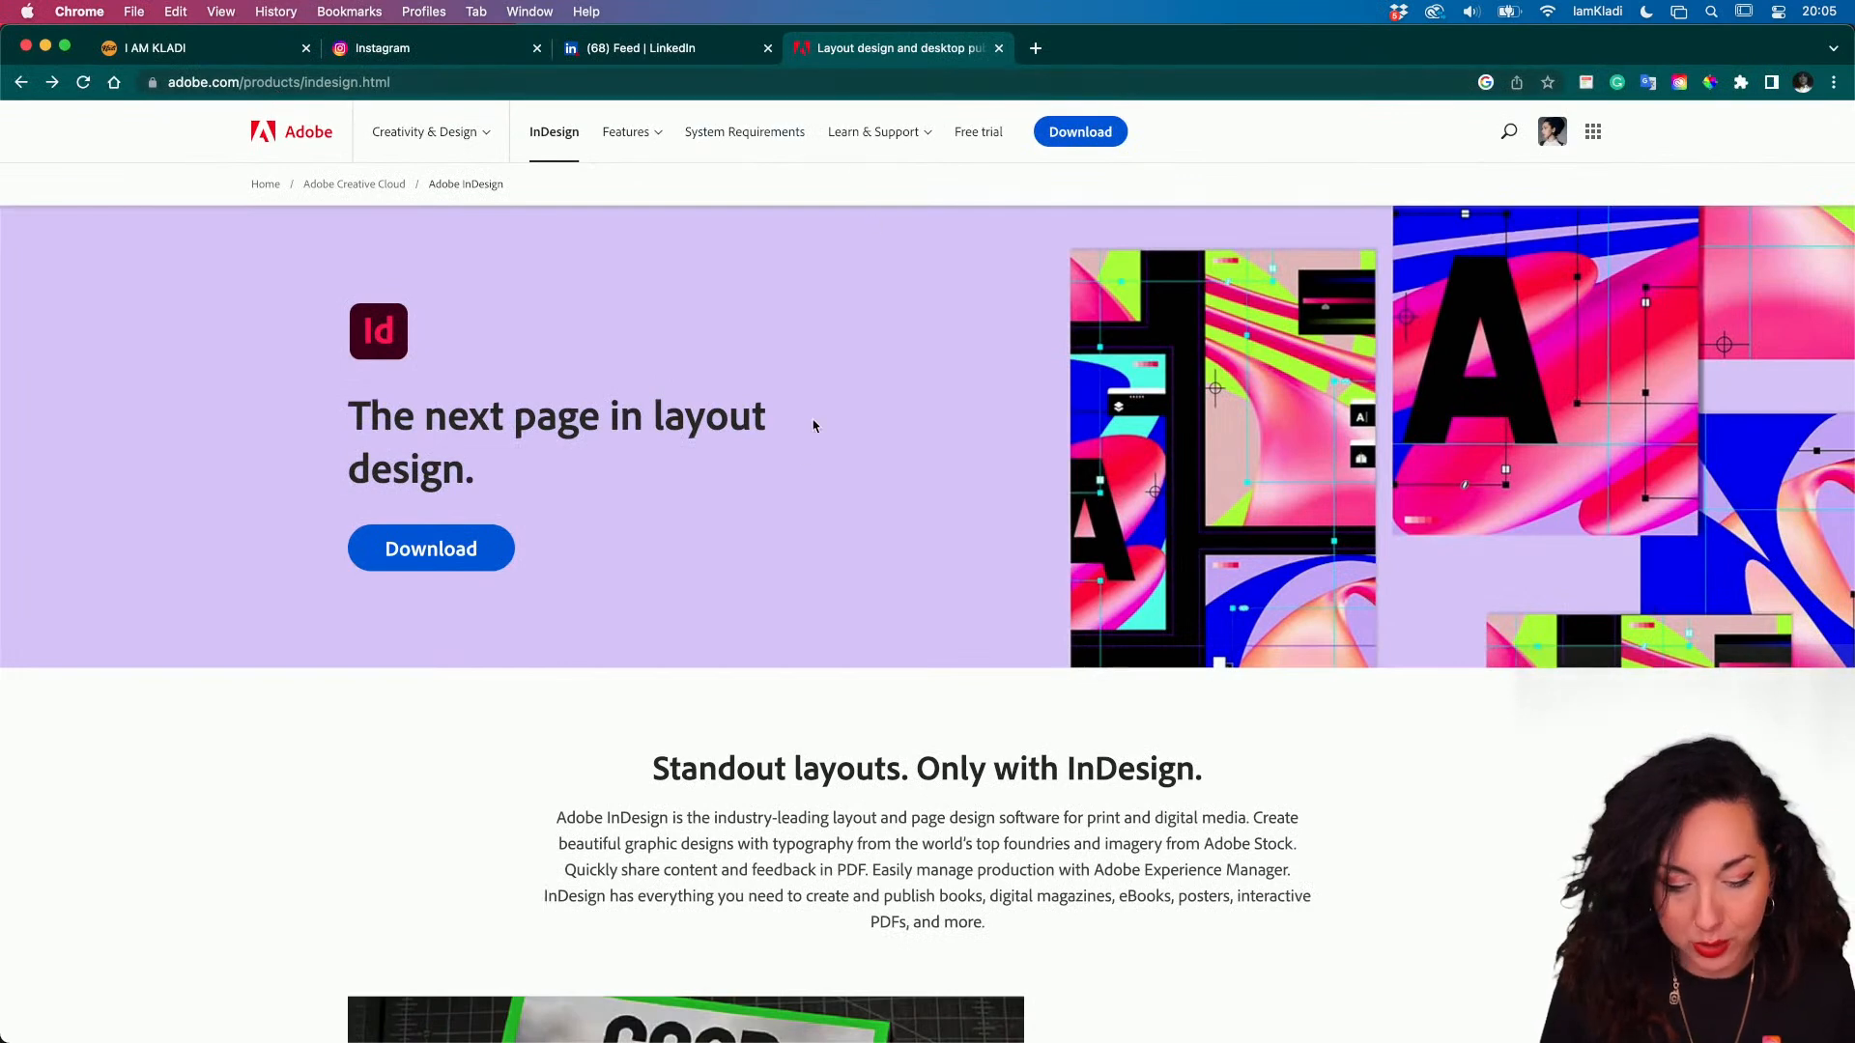
scroll(784, 468, down, 5)
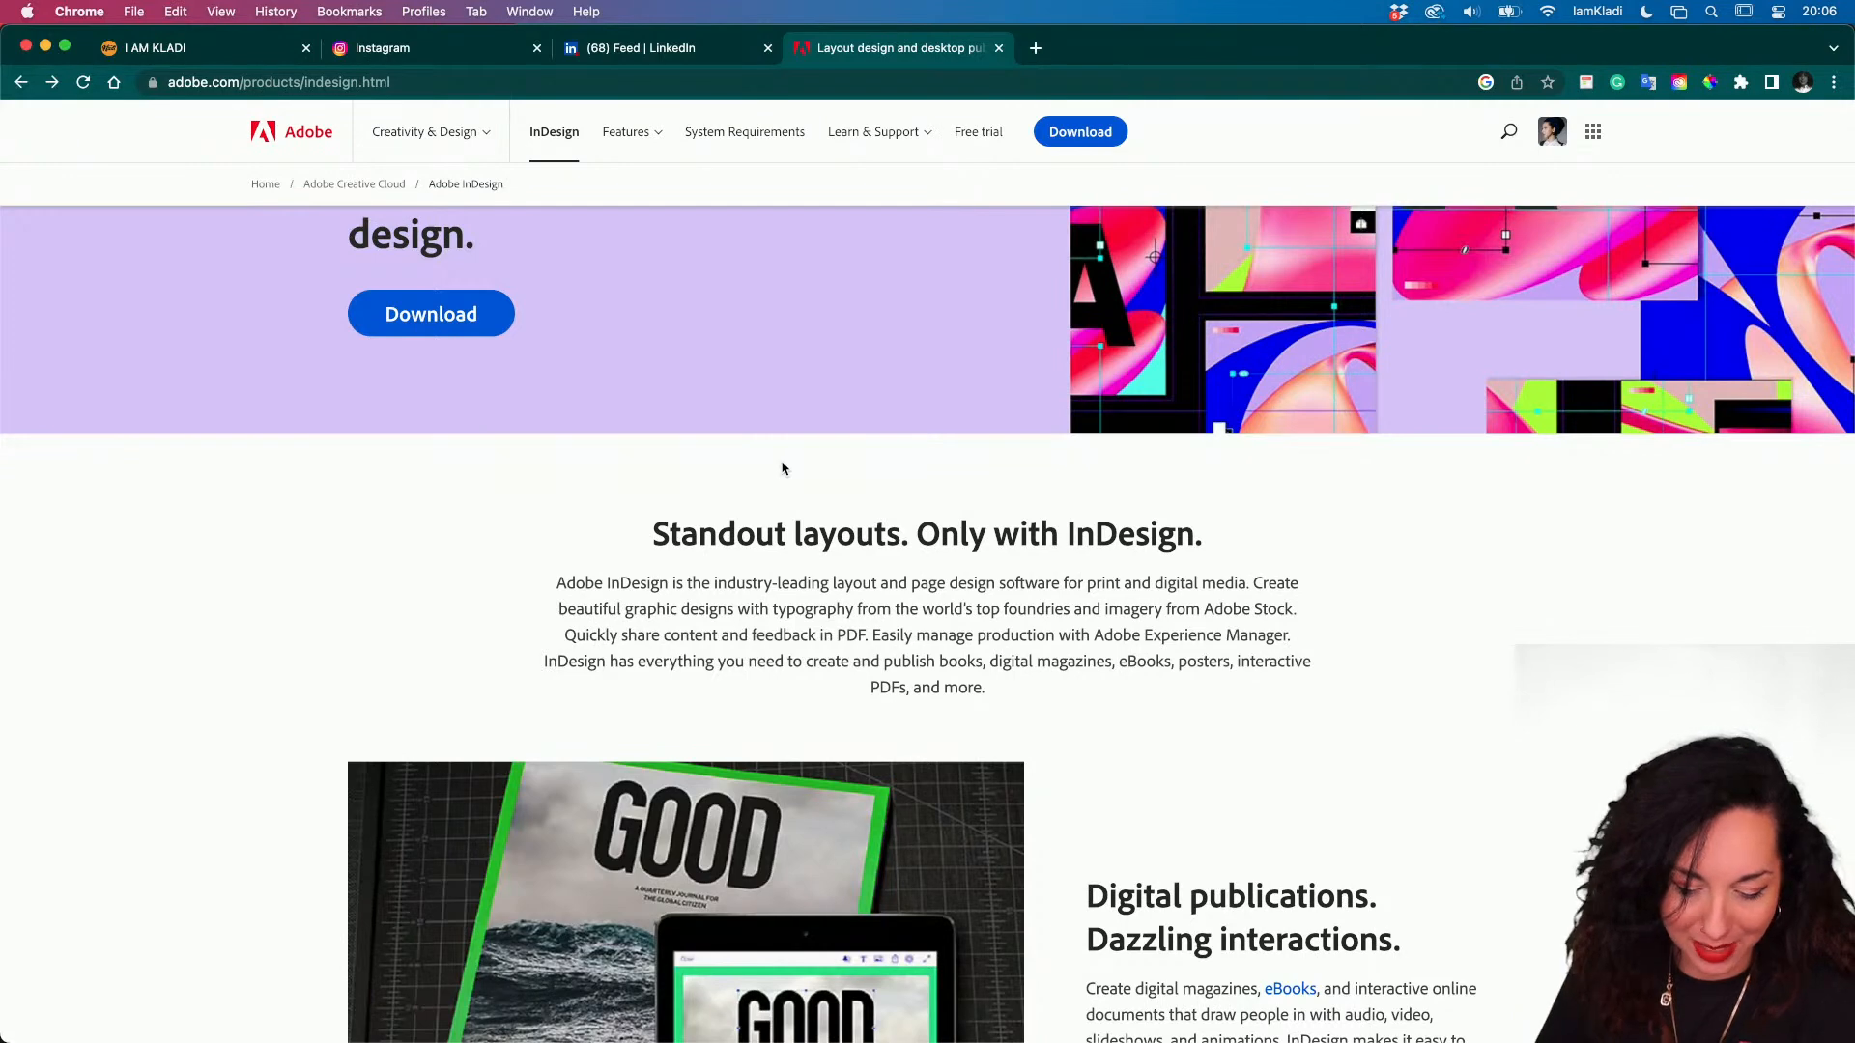
scroll(783, 468, up, 3)
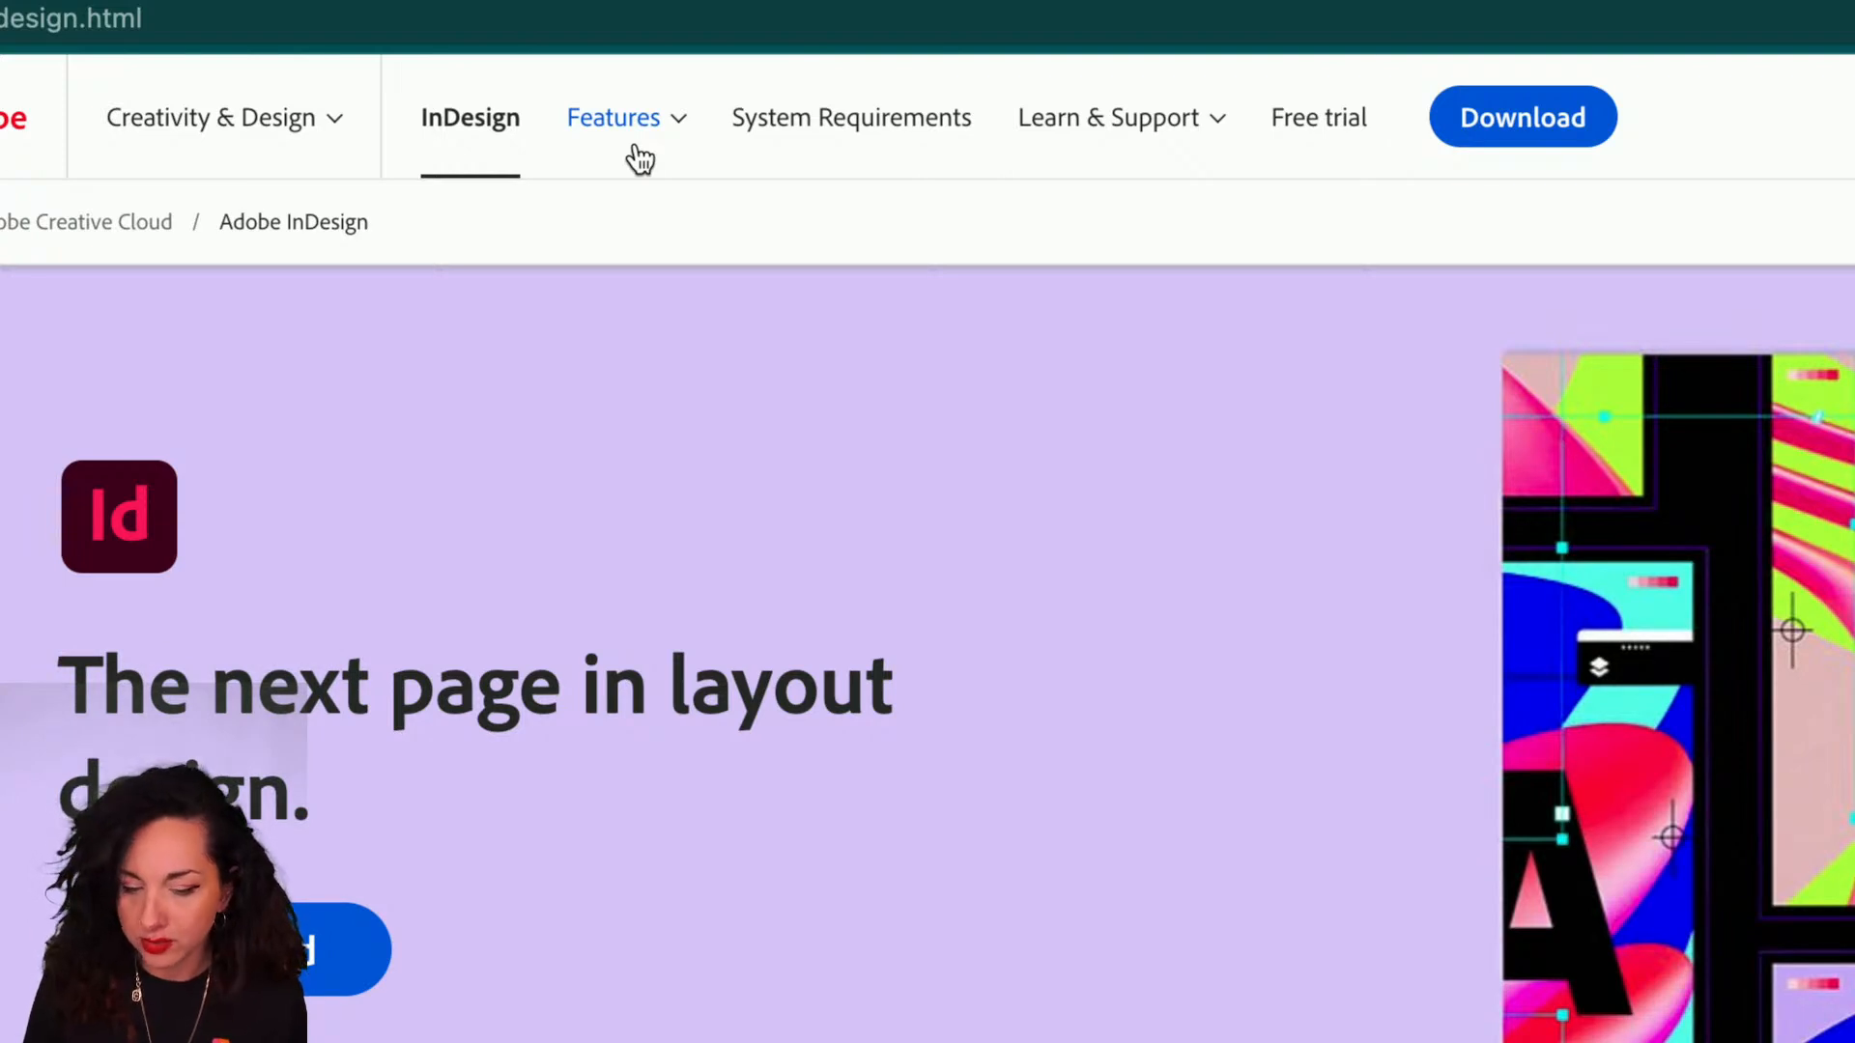
- Go to the What's New page for InDesign and view its Auto Style (Technology Preview) article in a separate tab
click(638, 158)
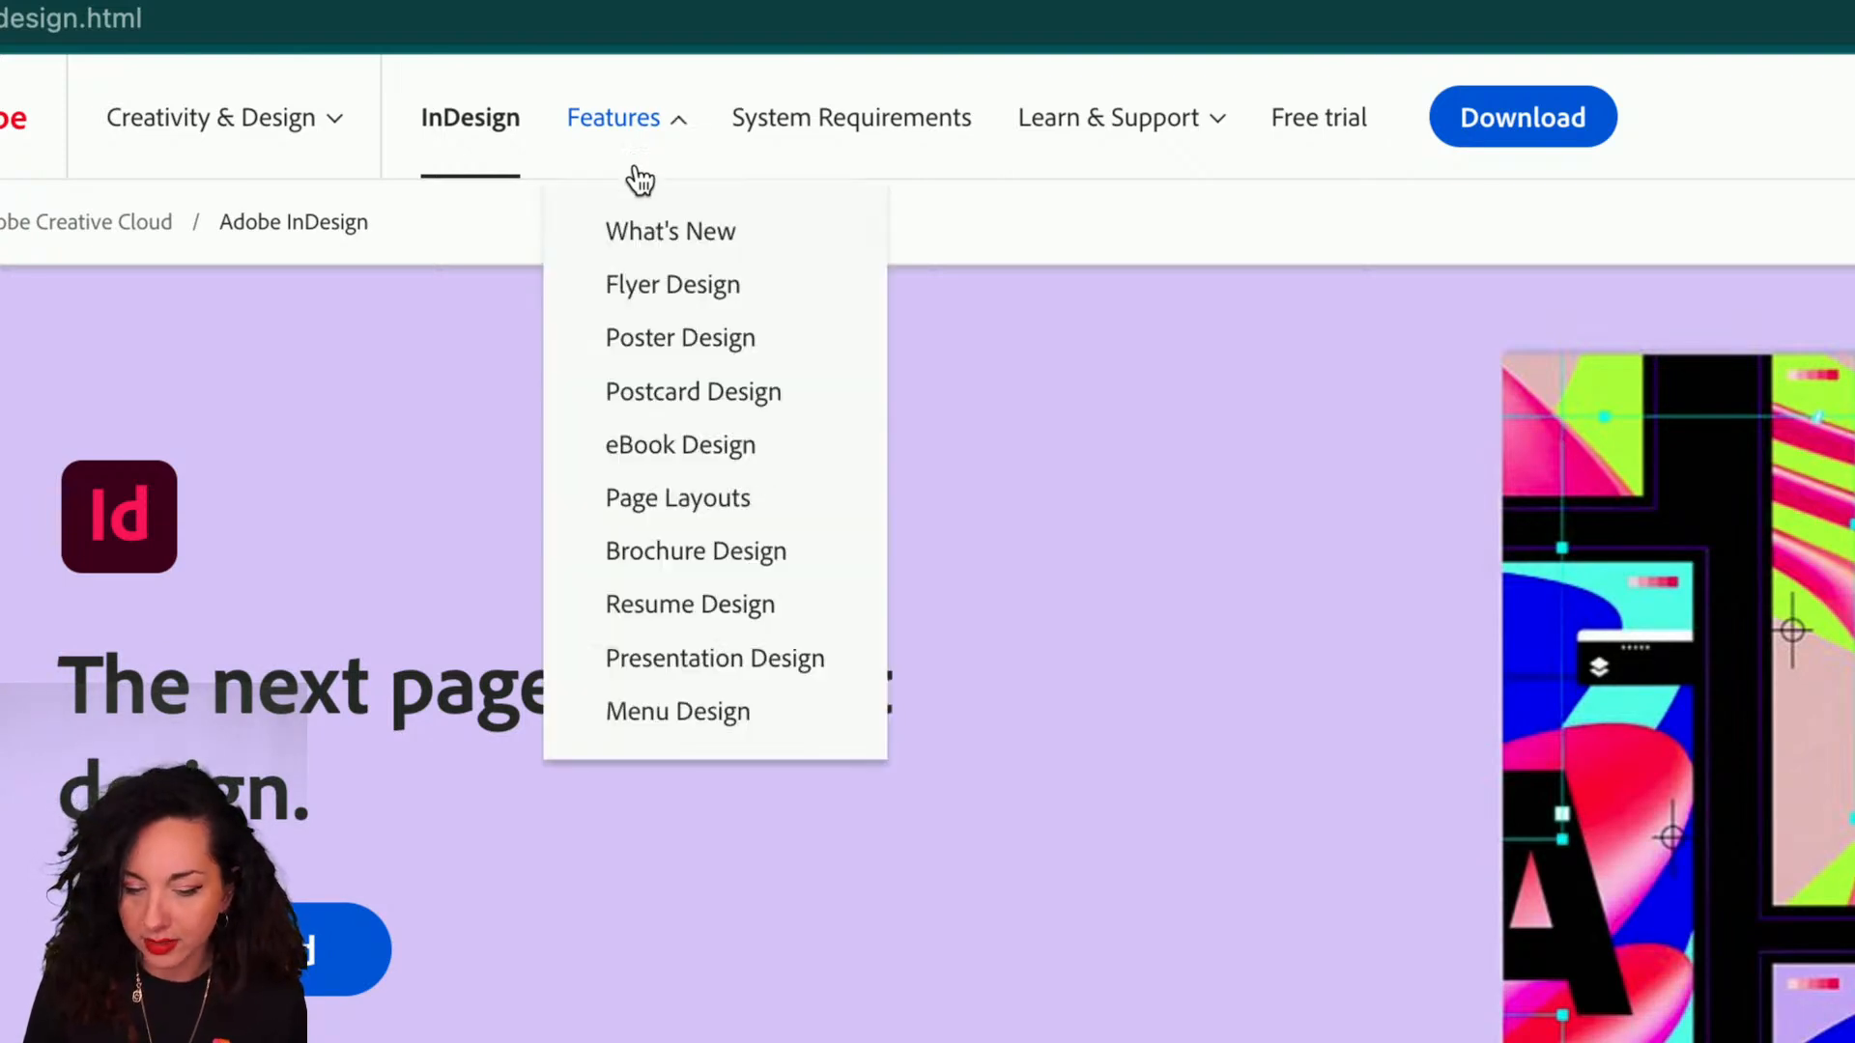
click(652, 231)
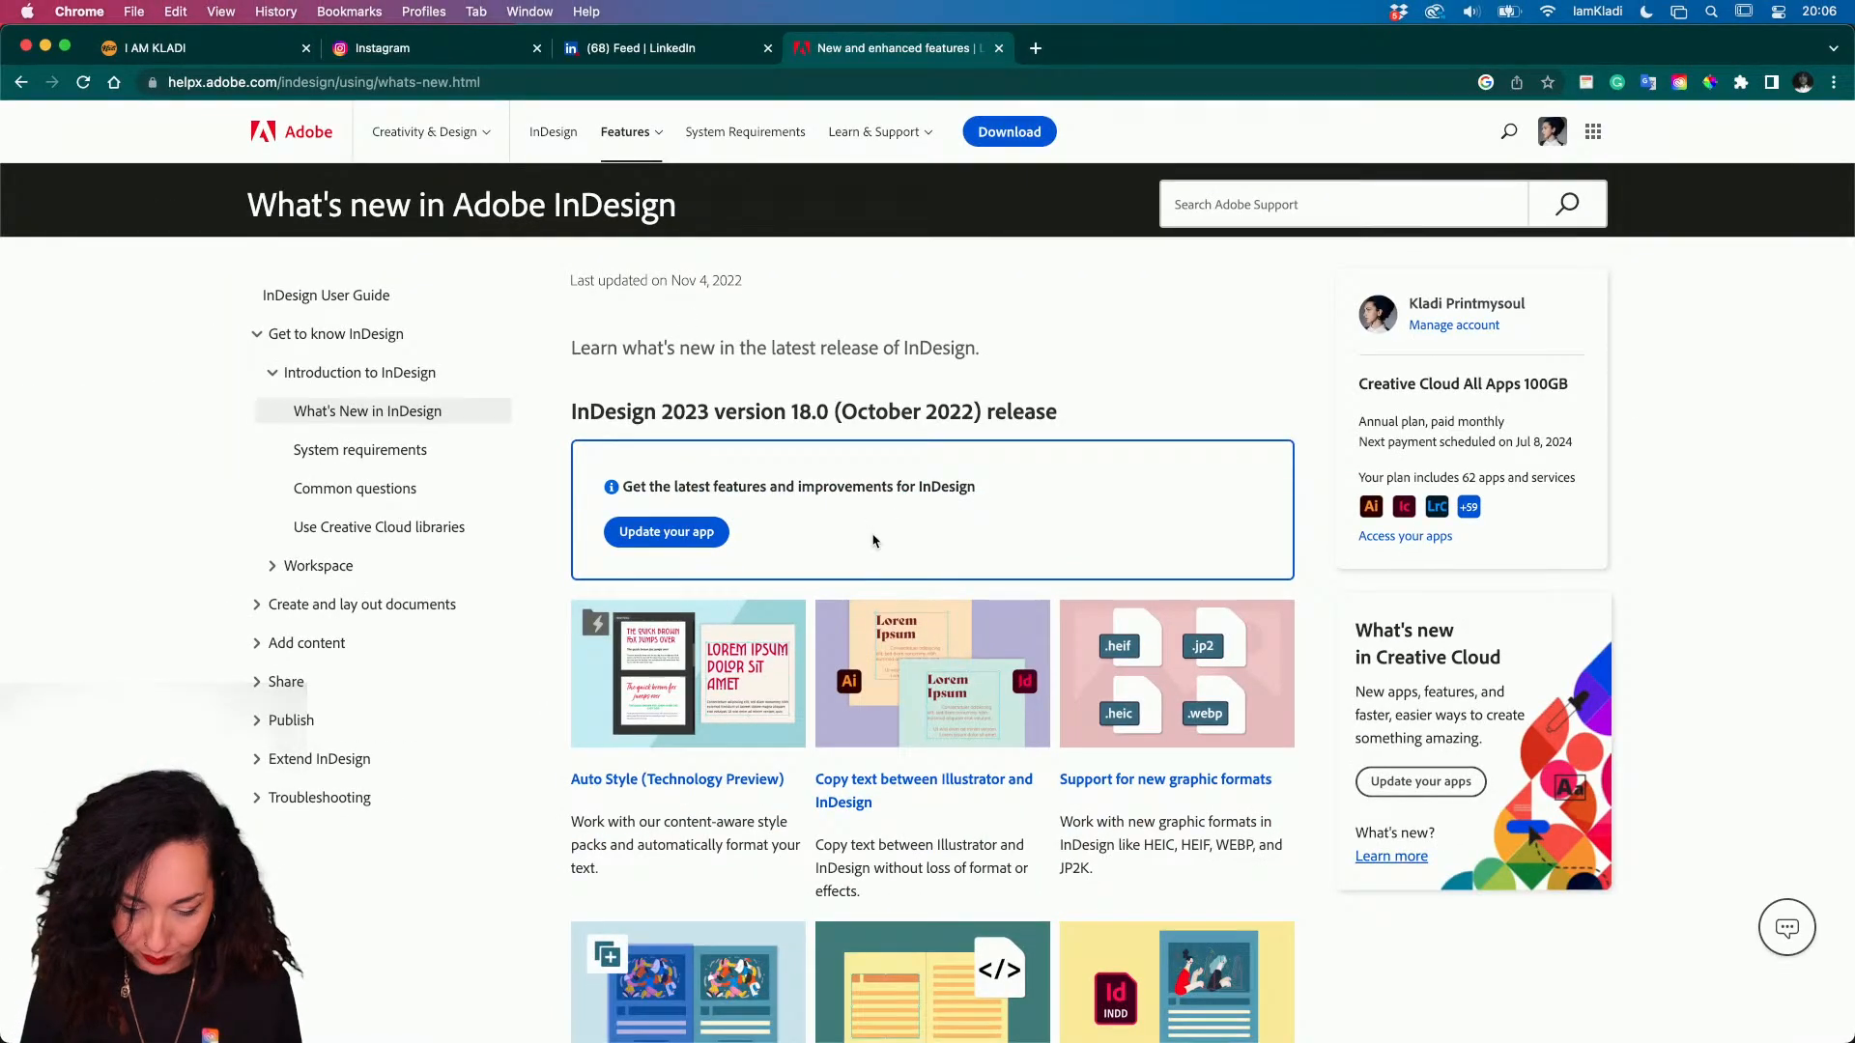
scroll(895, 665, down, 2)
scroll(889, 664, down, 1)
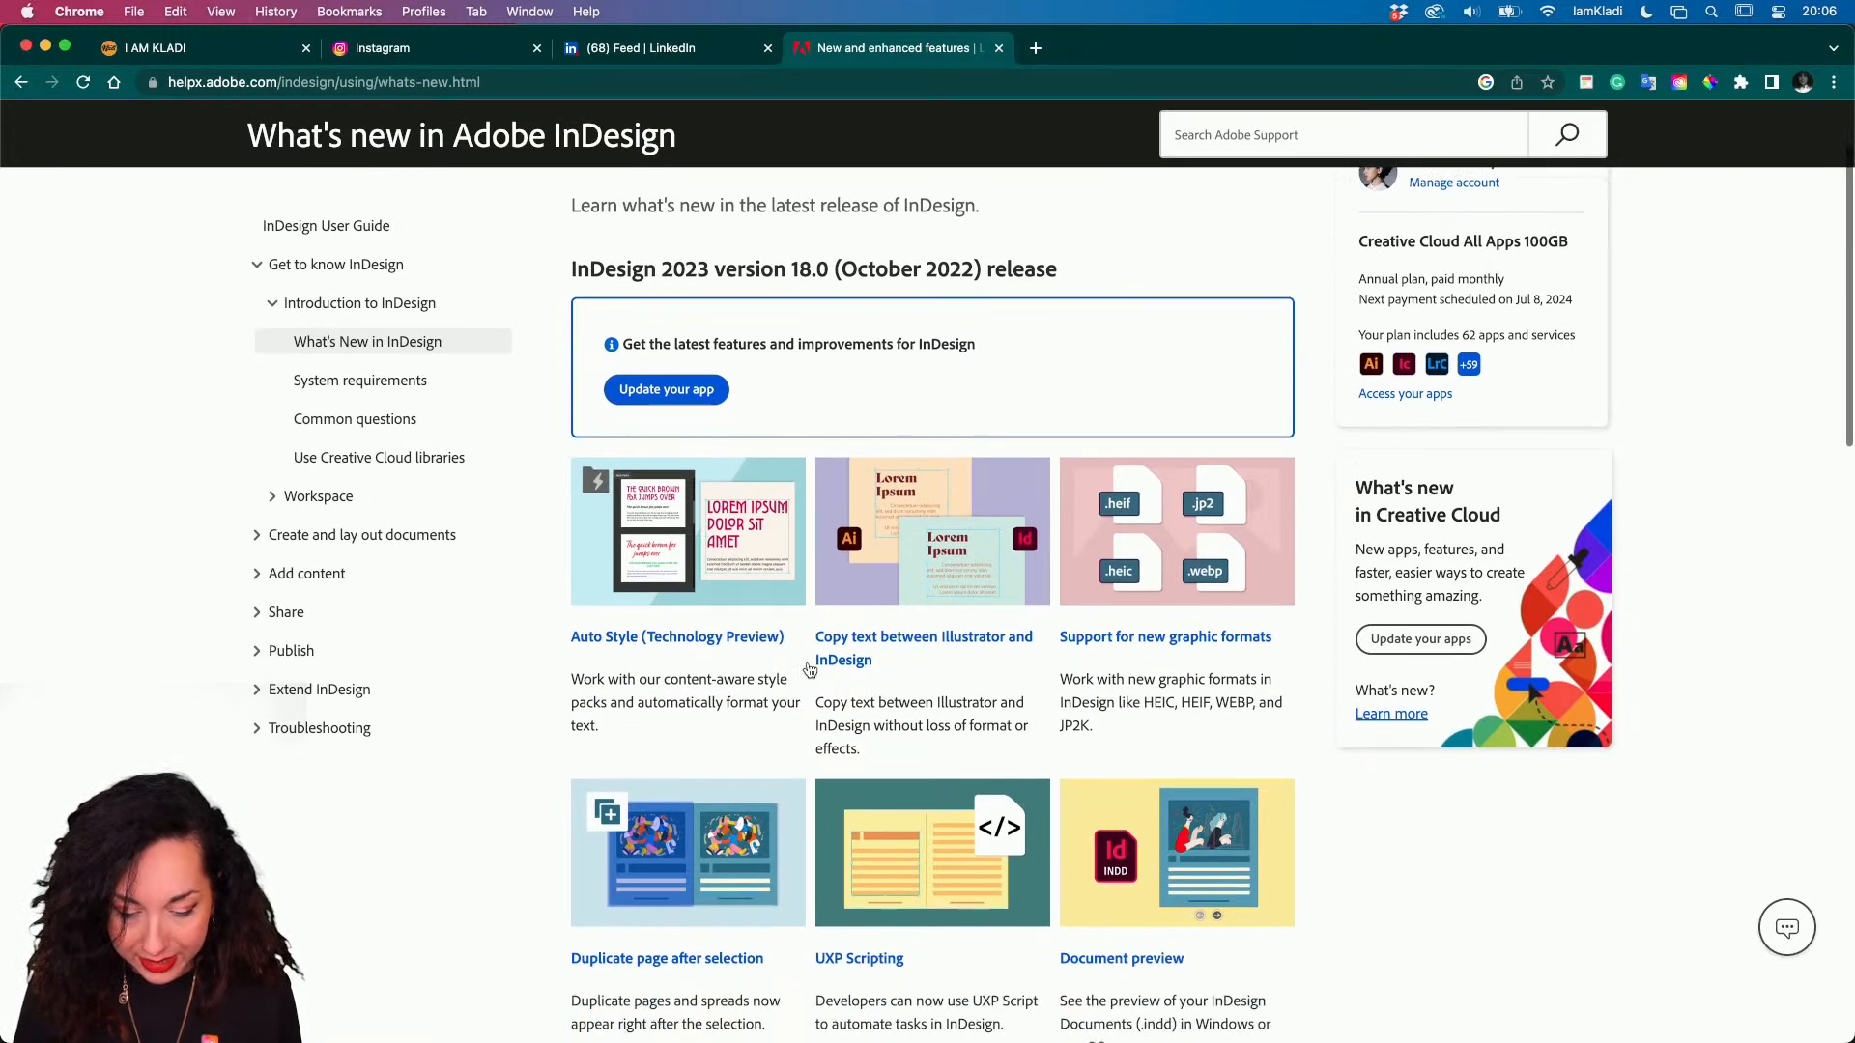
super+click(762, 640)
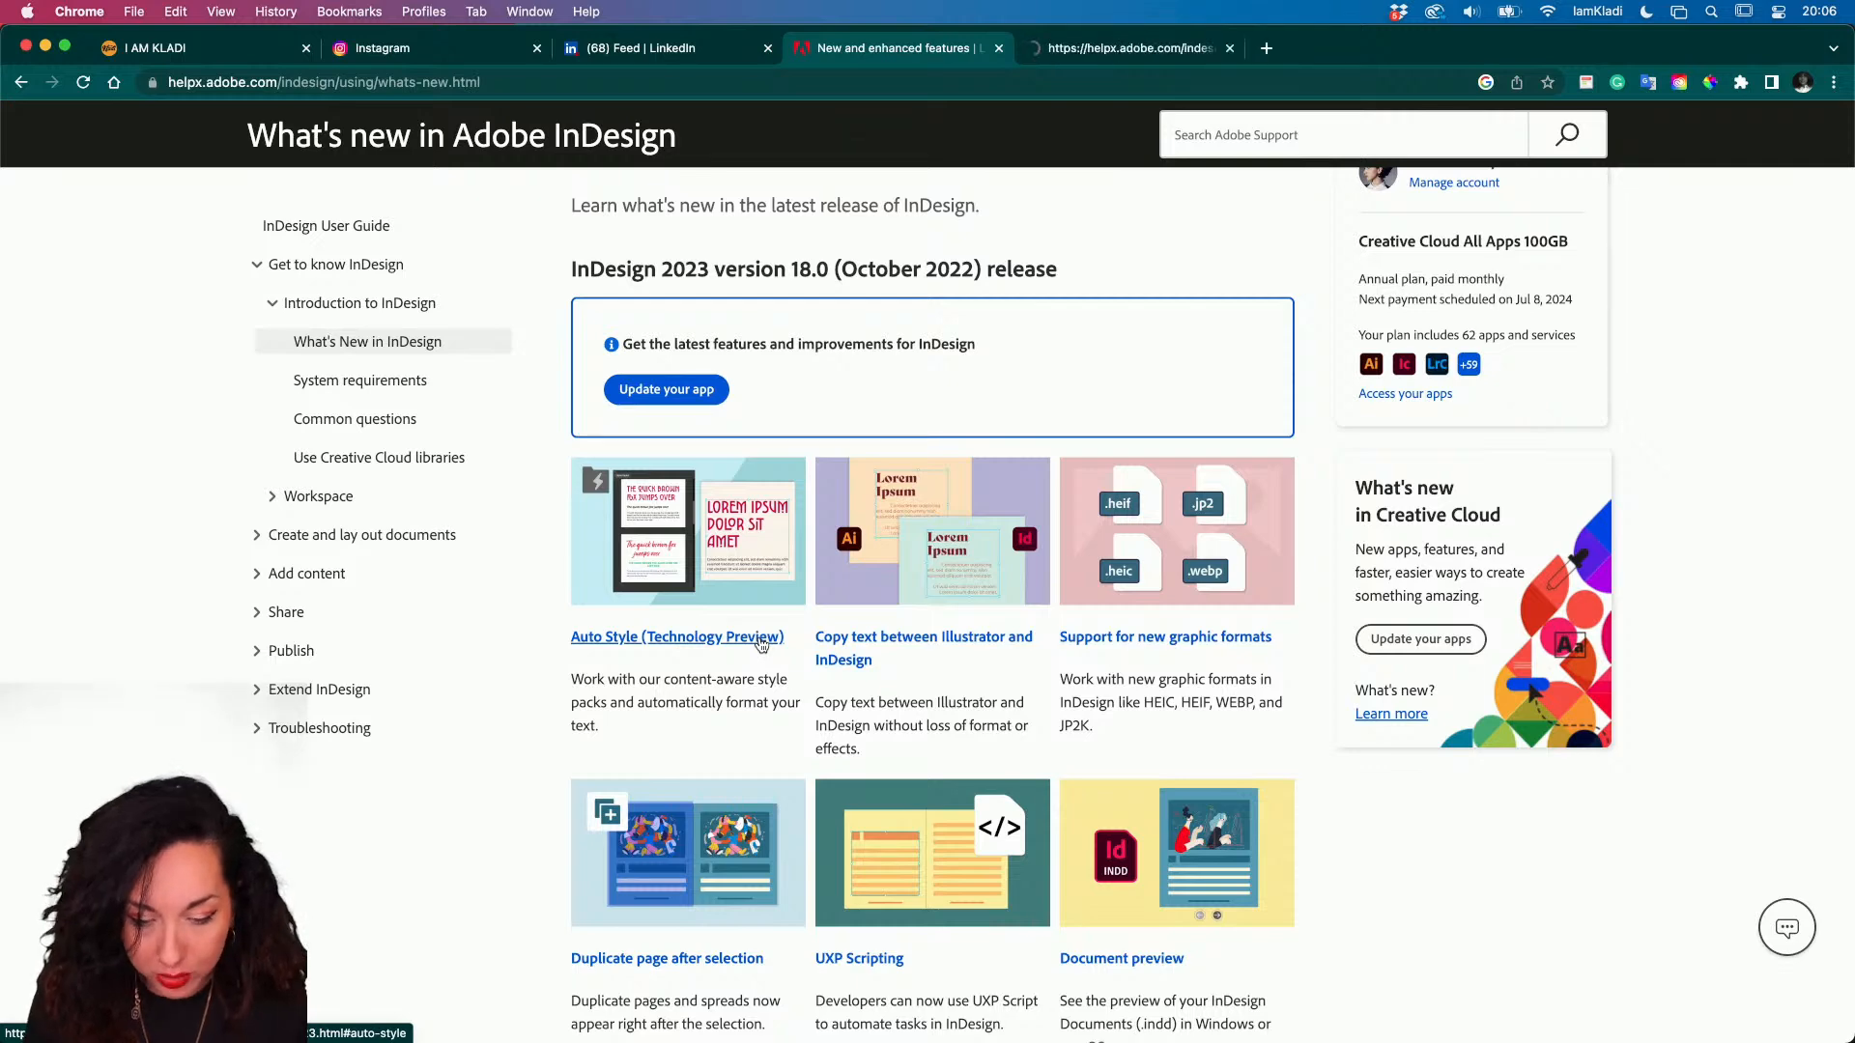
click(1066, 56)
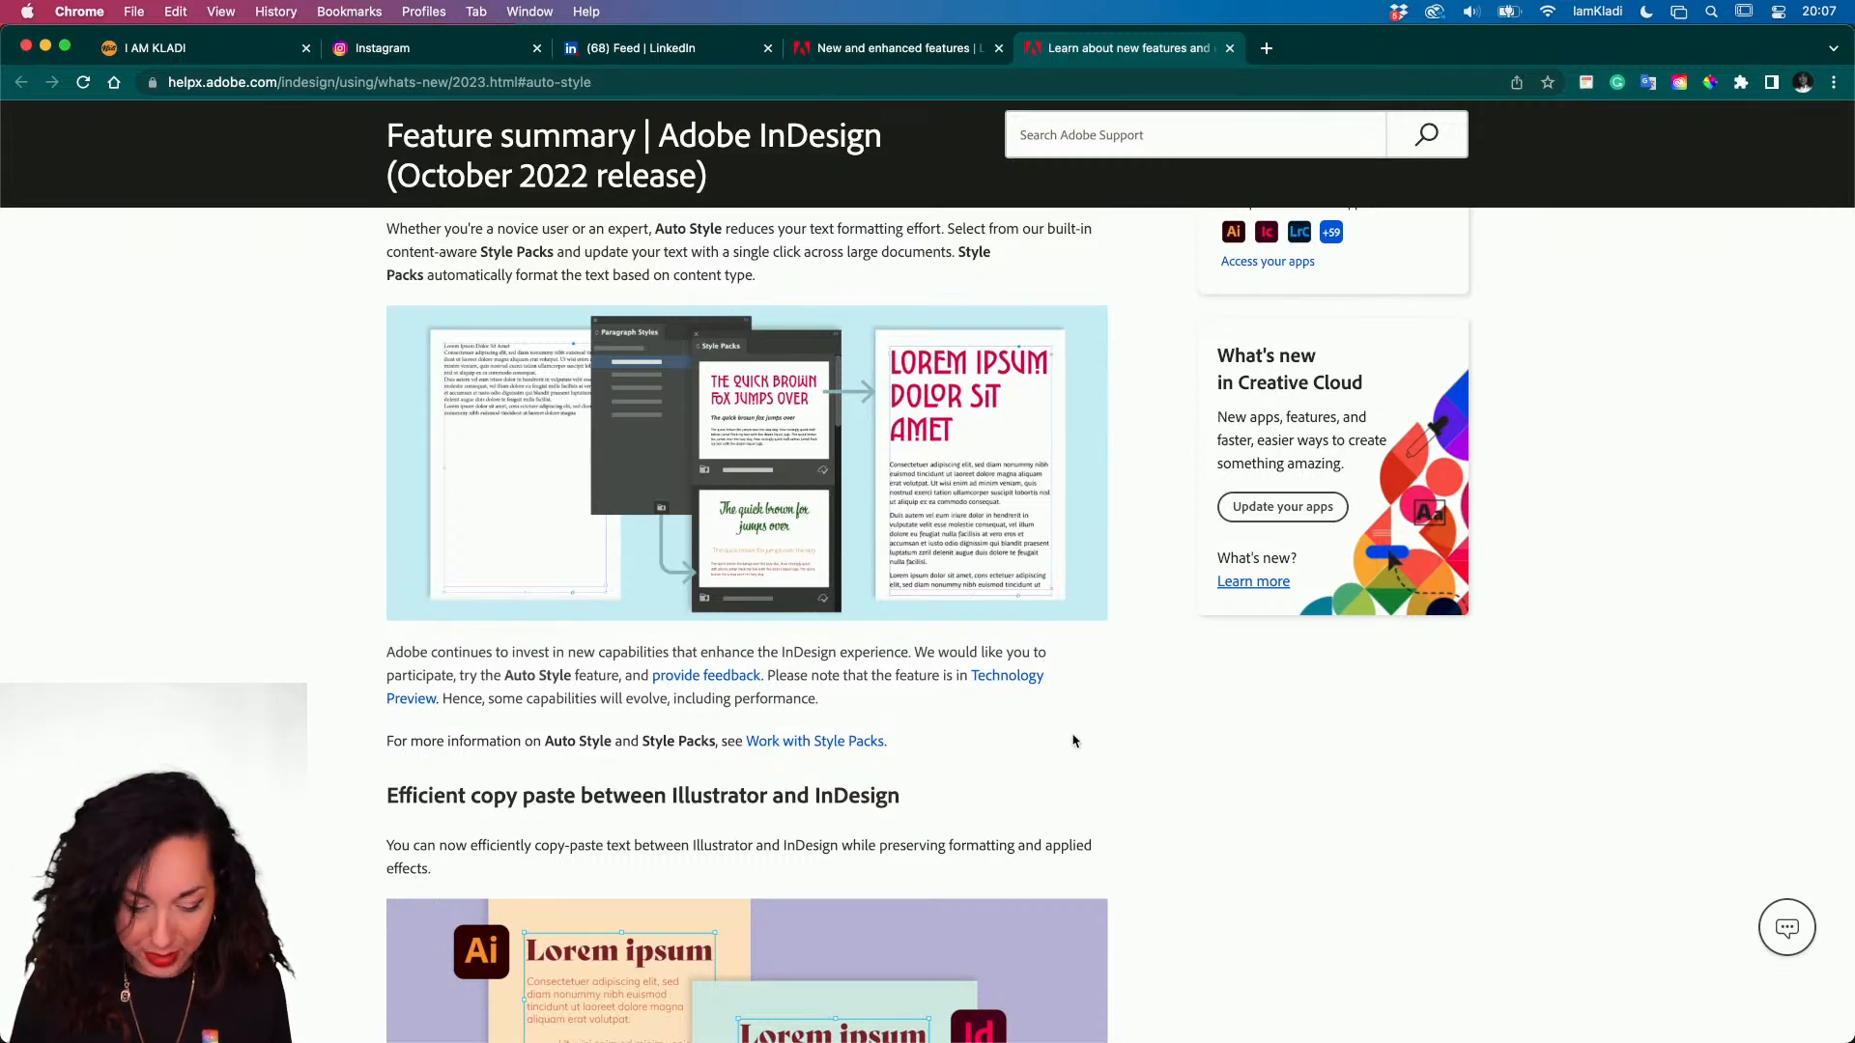
- Switch to InDesign and bring the Christmas menu text beside page 2 of the anatolian xmas 2022.indd document into view
click(831, 1009)
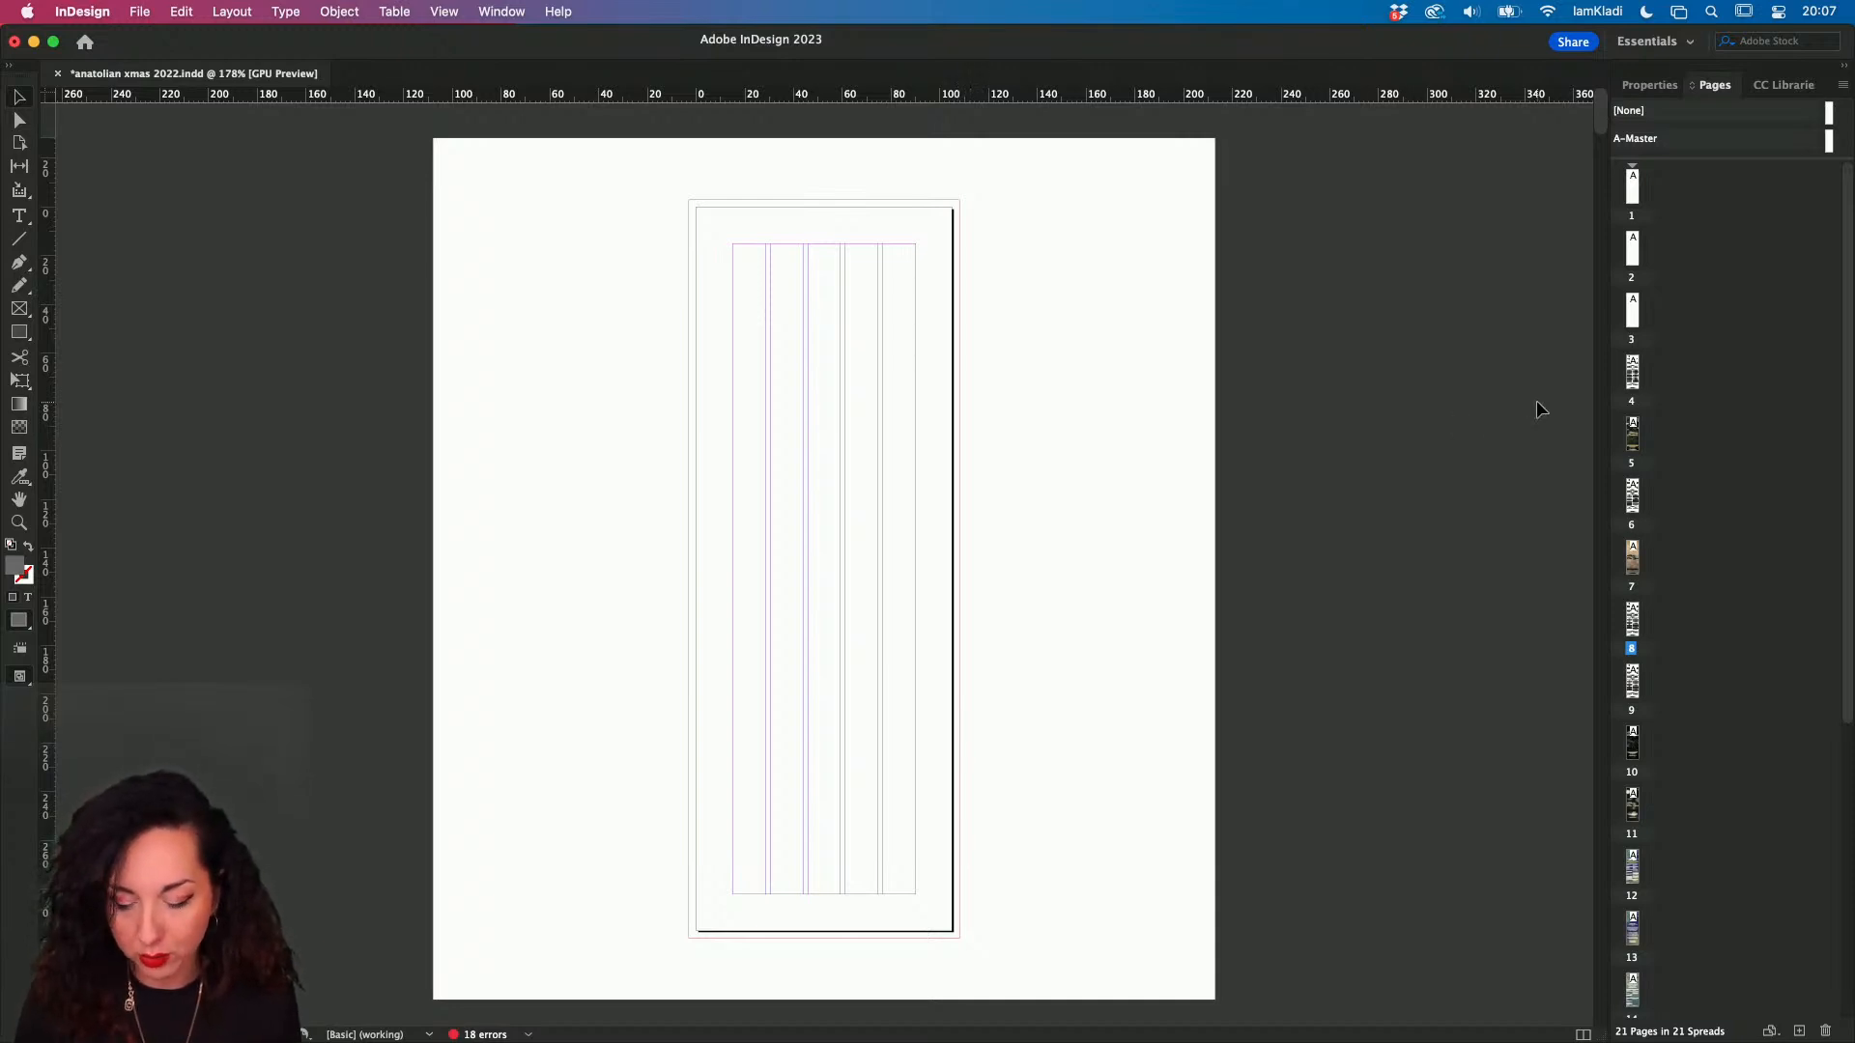
click(1634, 242)
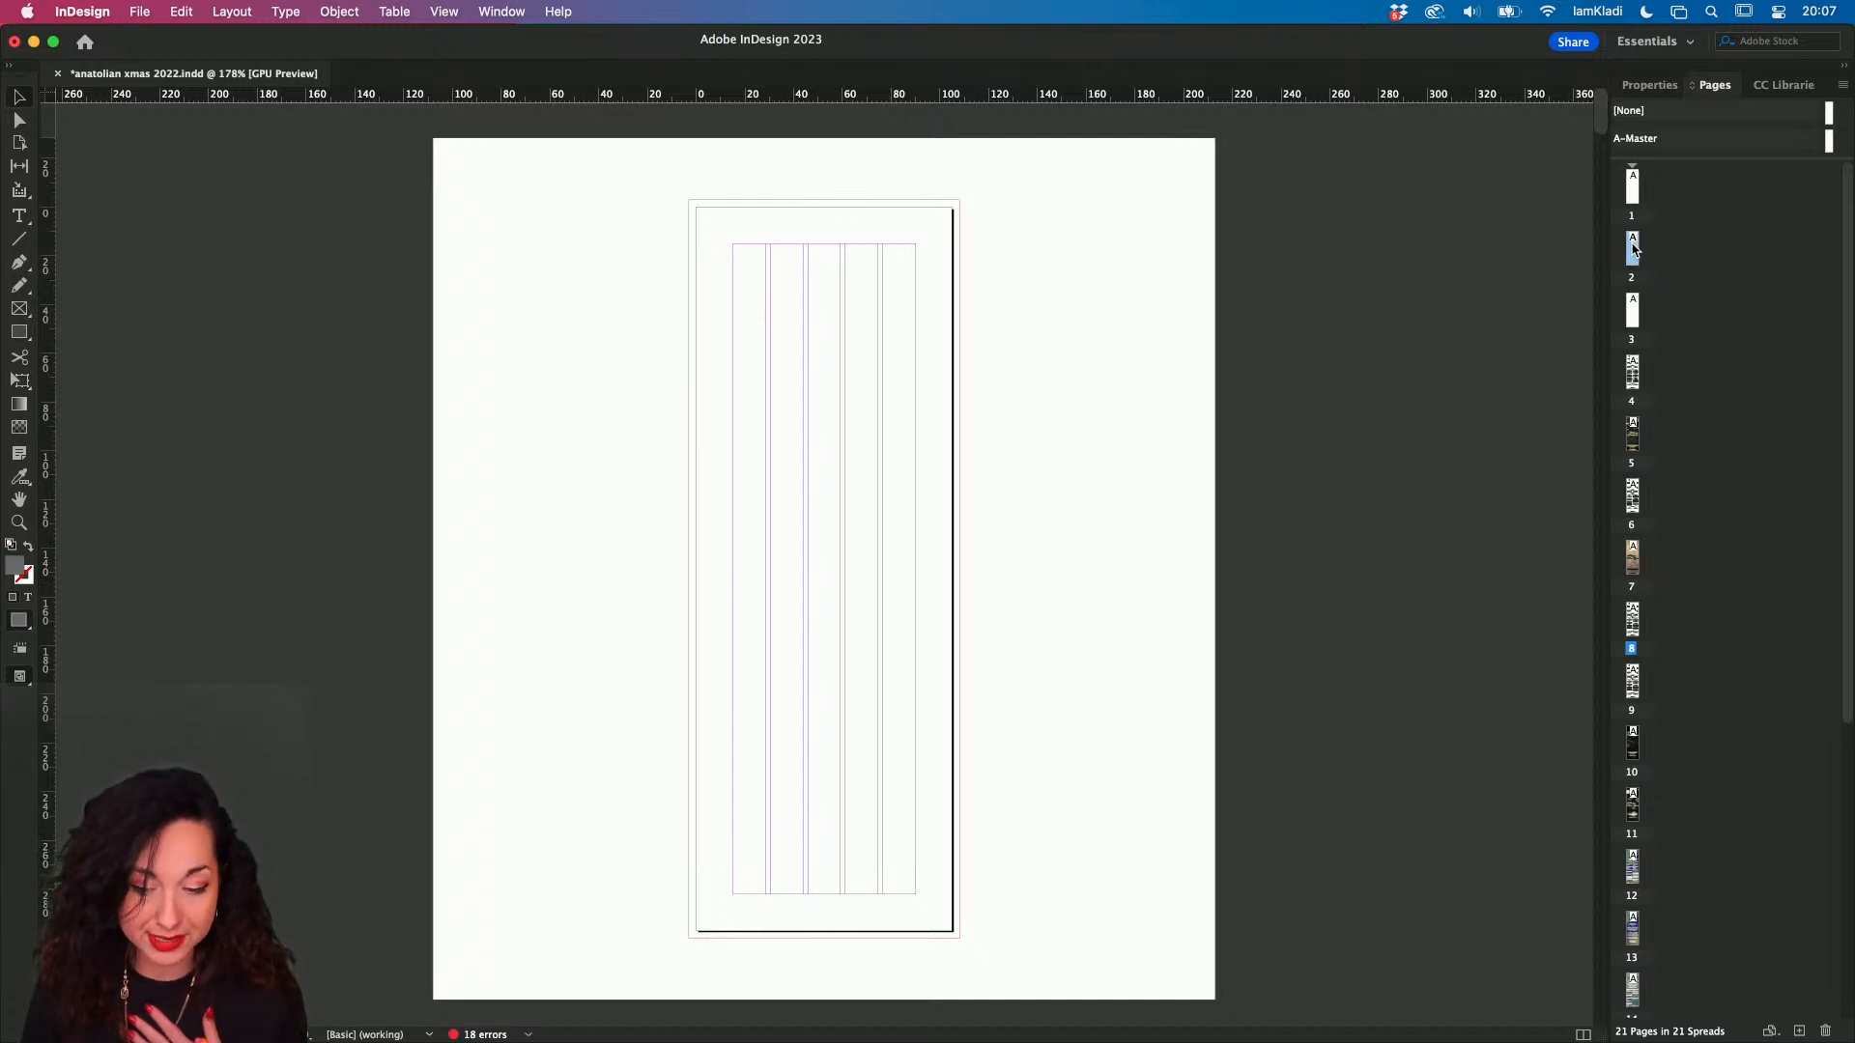
double_click(1634, 314)
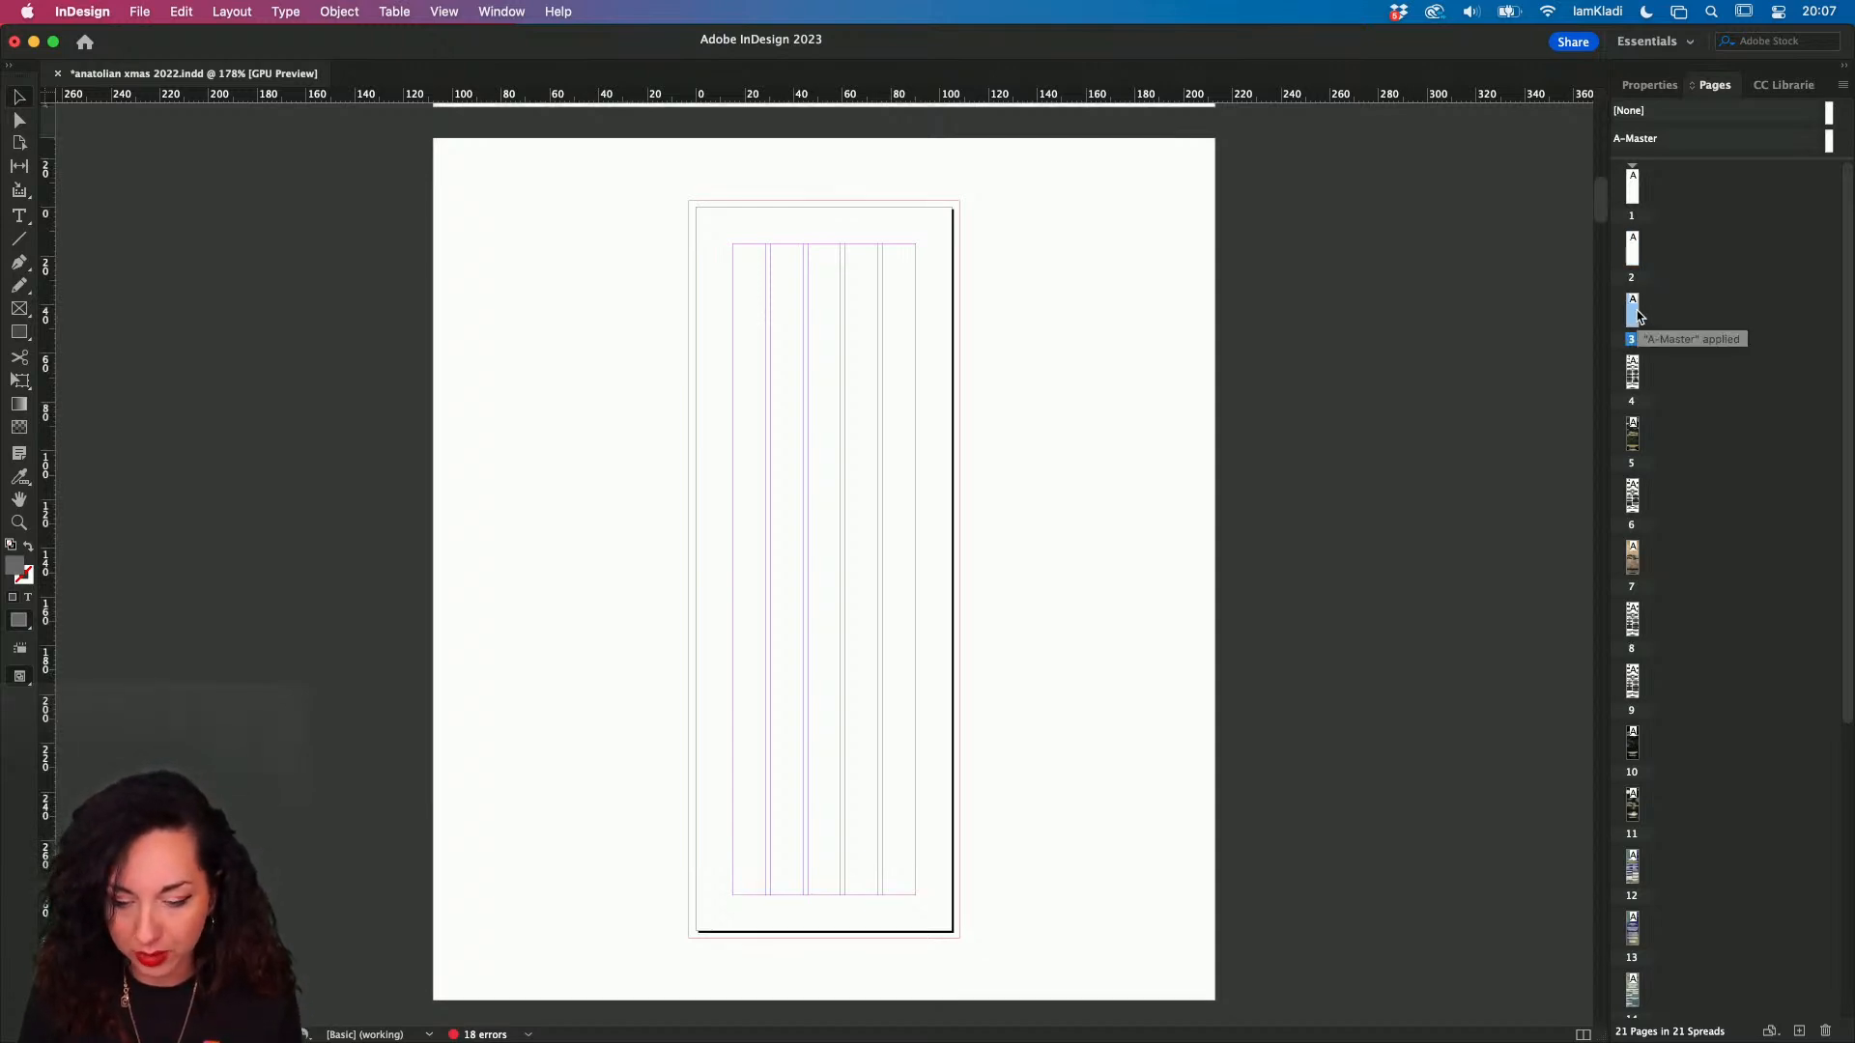
scroll(1376, 307, down, 5)
scroll(1198, 362, up, 3)
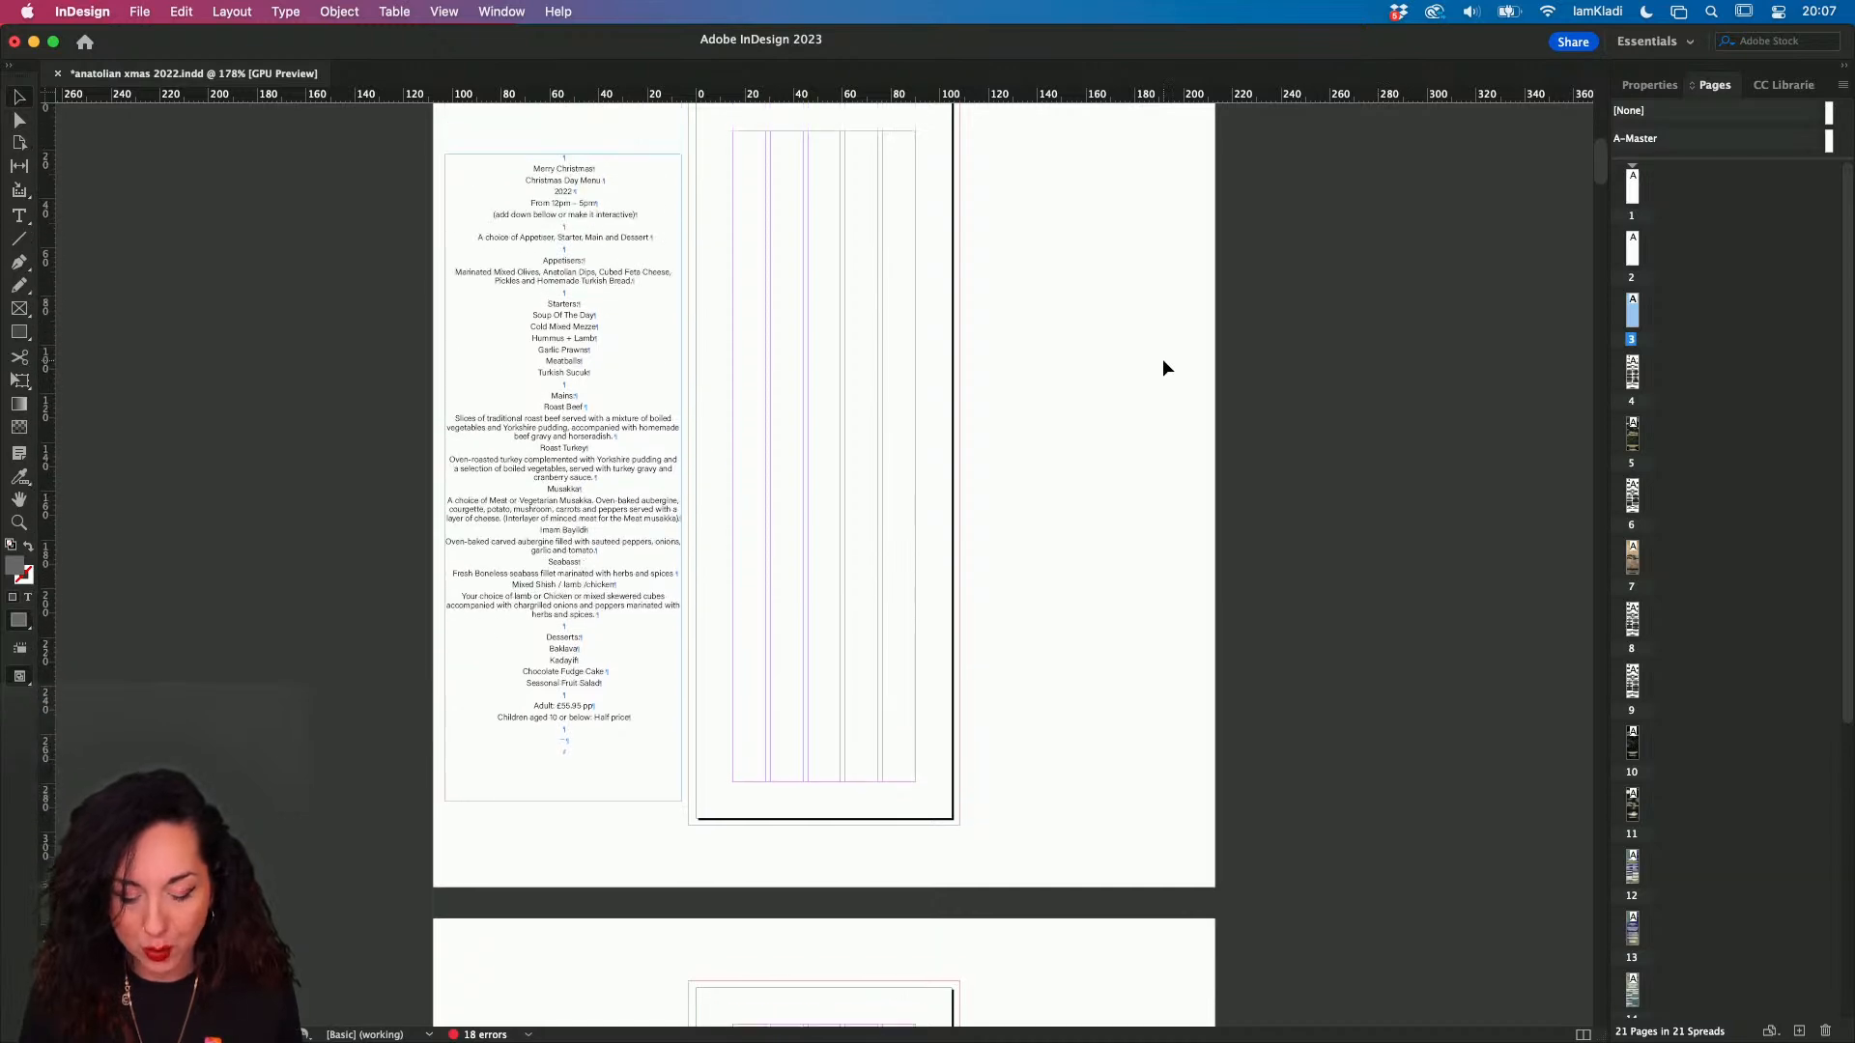
scroll(1163, 363, up, 2)
scroll(1005, 373, up, 3)
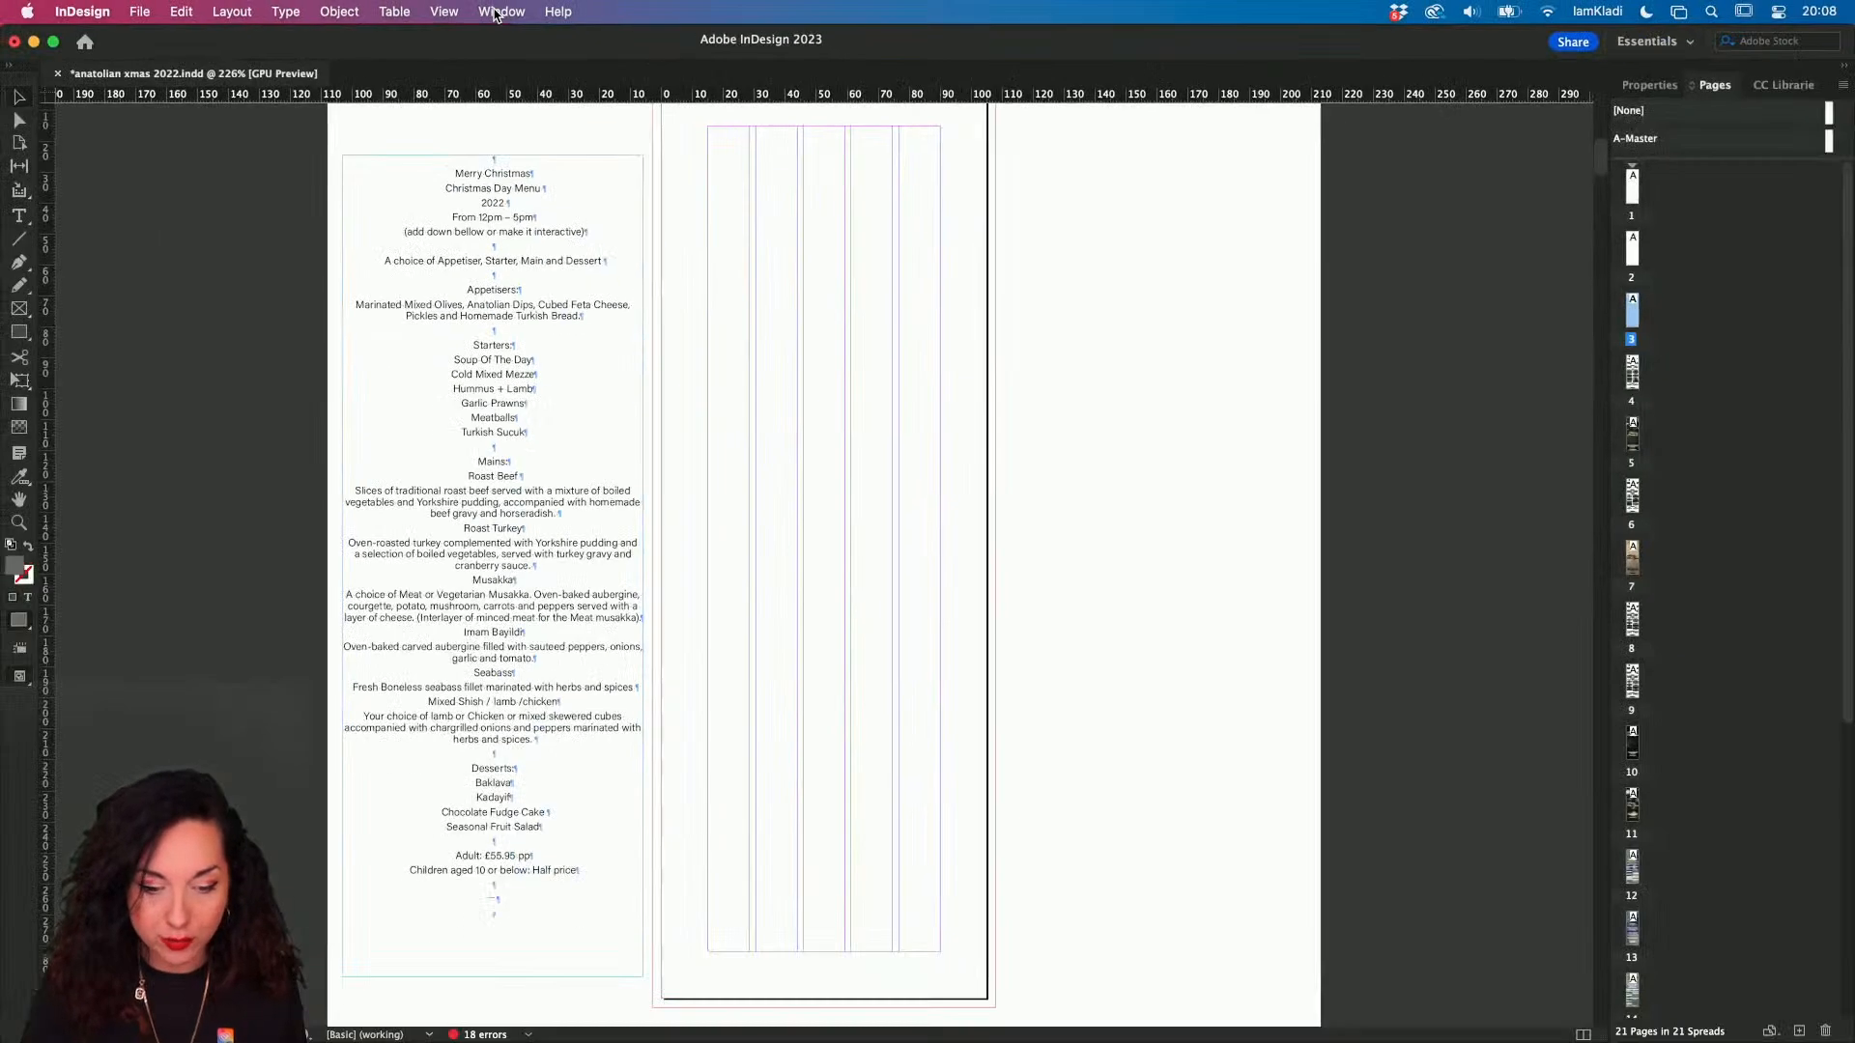
- Display the Style Packs and enlarge their list to show more packs at once
click(497, 15)
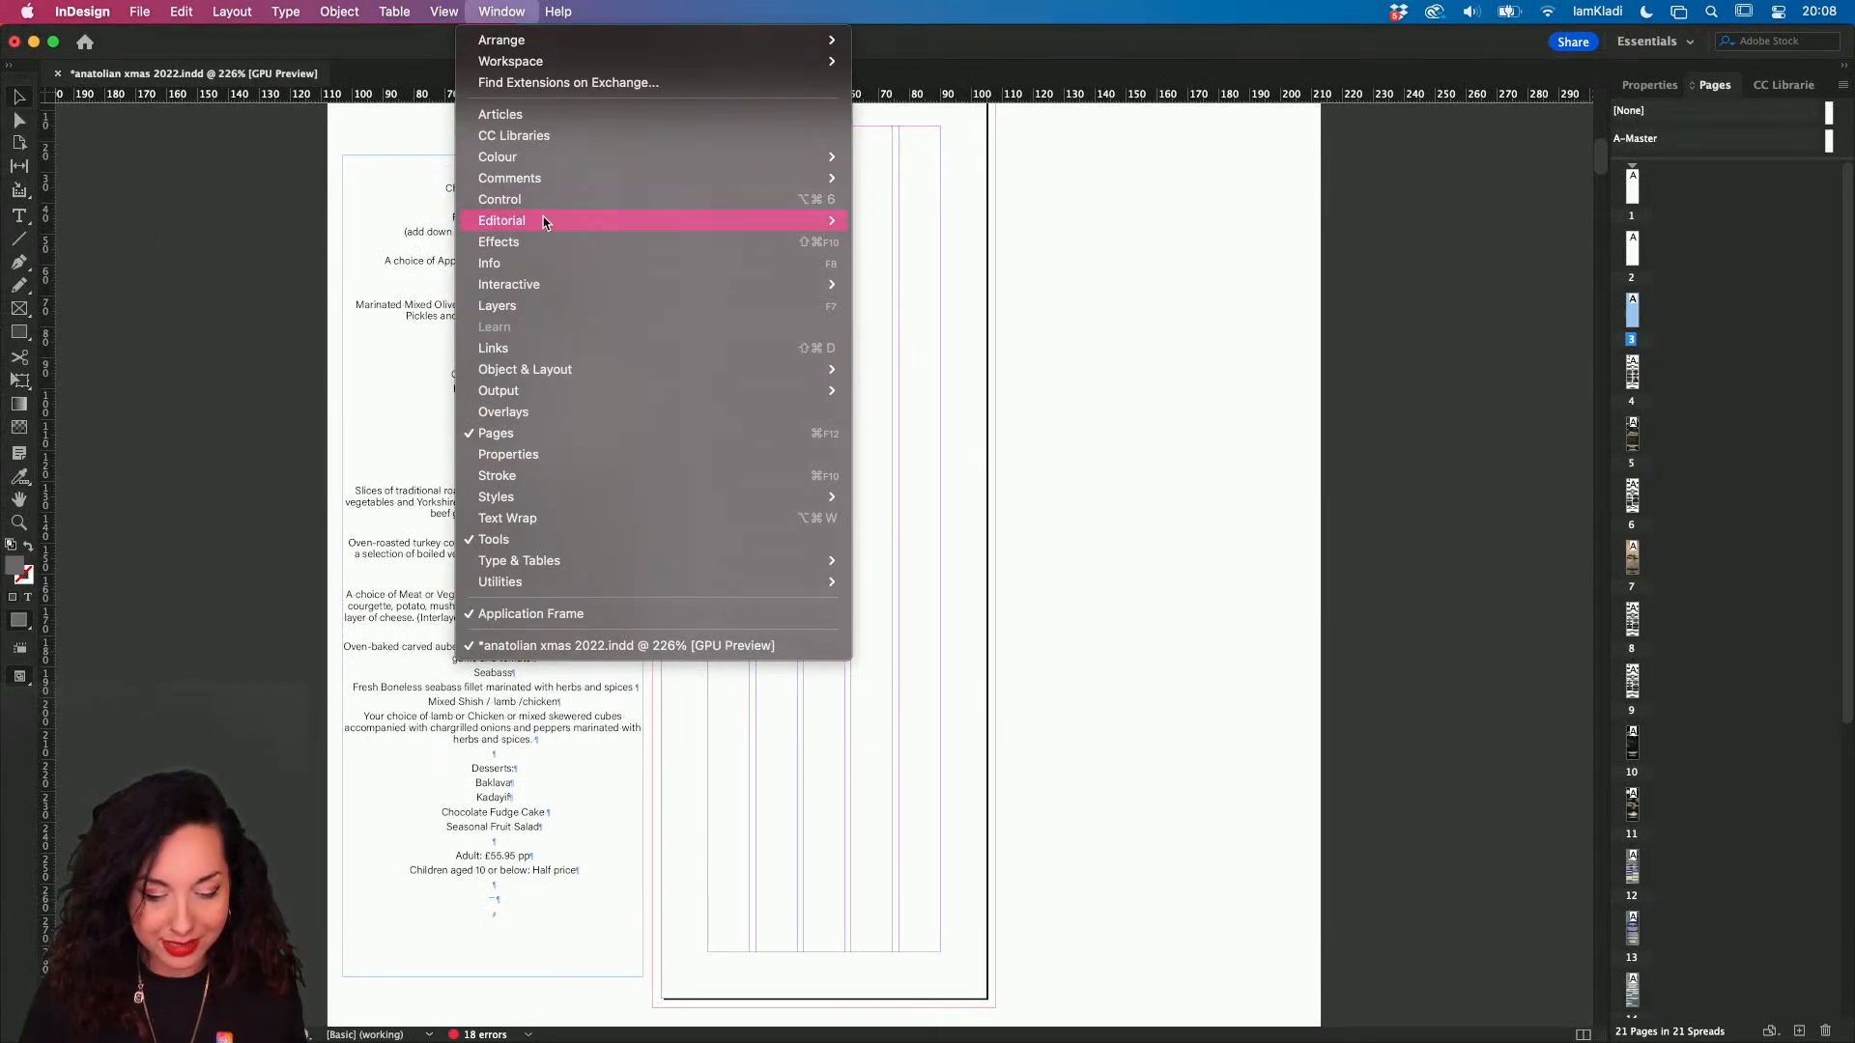
mouse_move(534, 501)
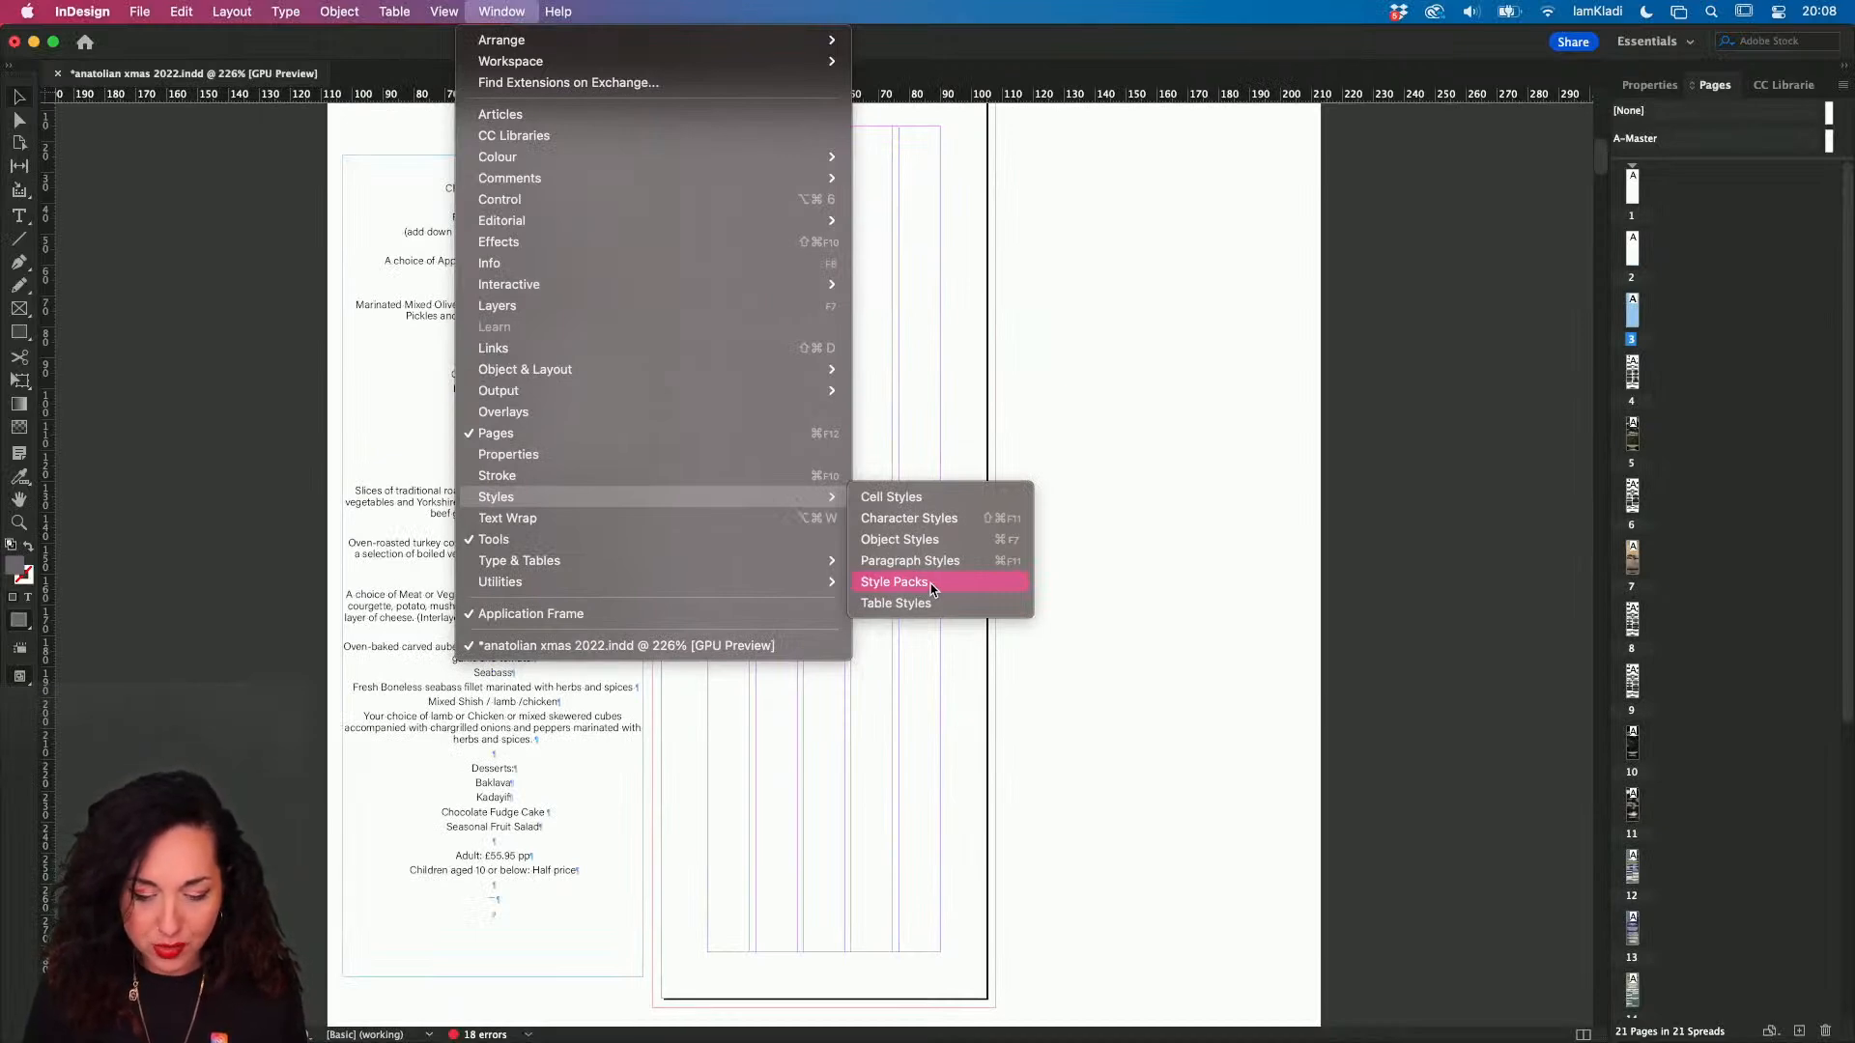
click(930, 584)
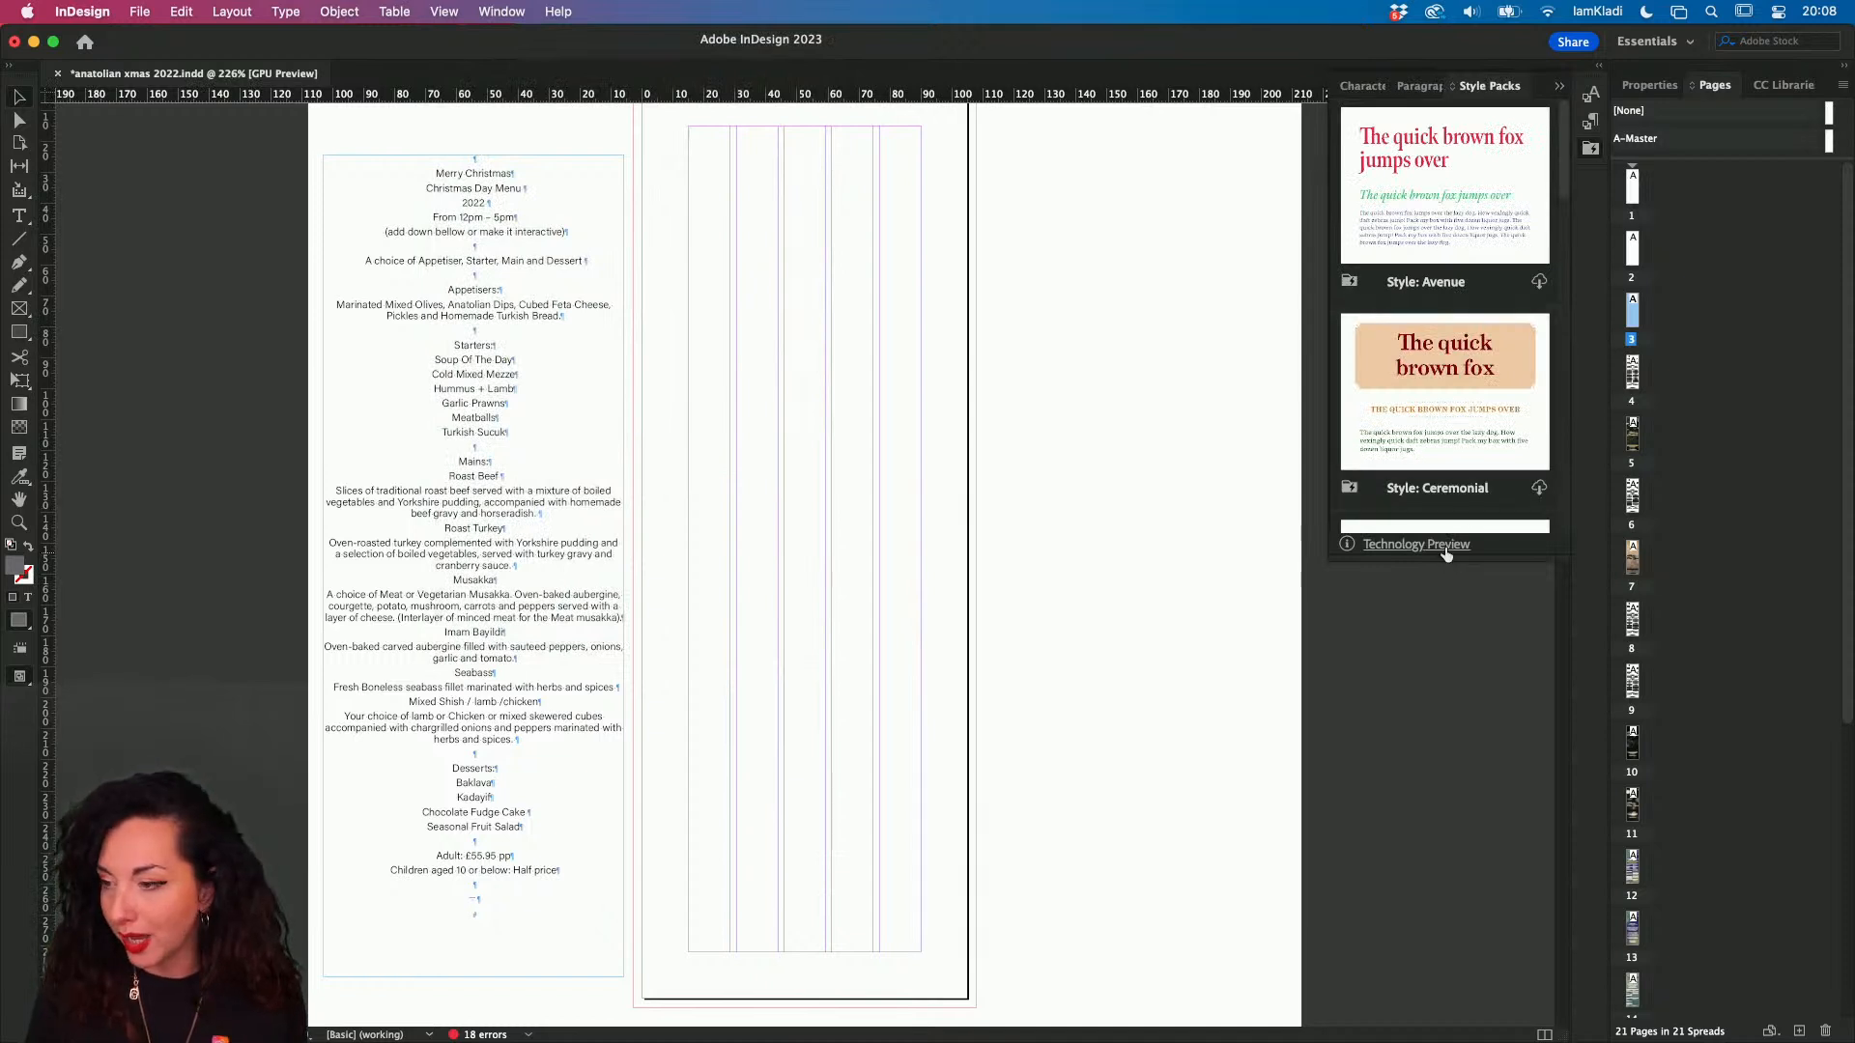
drag(1446, 570, 1446, 765)
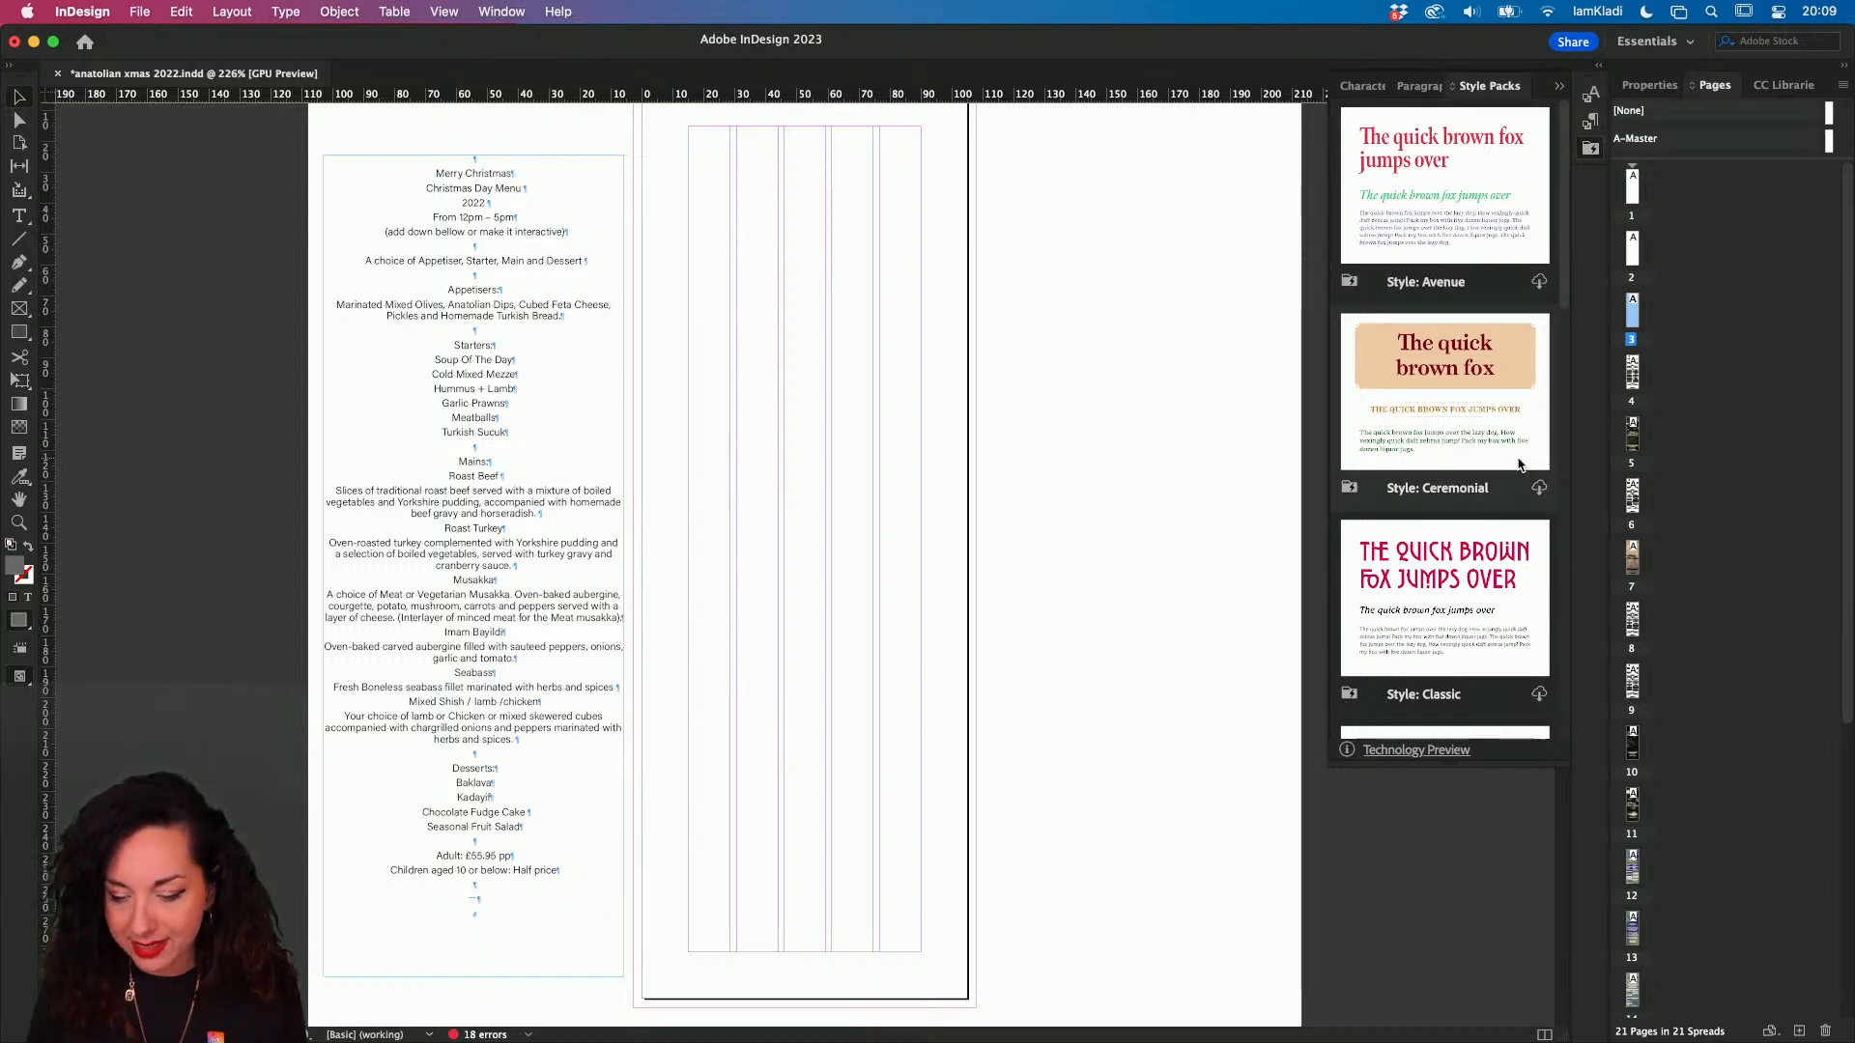
- Browse the available style packs and download Classic, Tuxedo and Universal
scroll(1518, 464, down, 8)
scroll(1519, 464, up, 3)
scroll(1519, 463, up, 3)
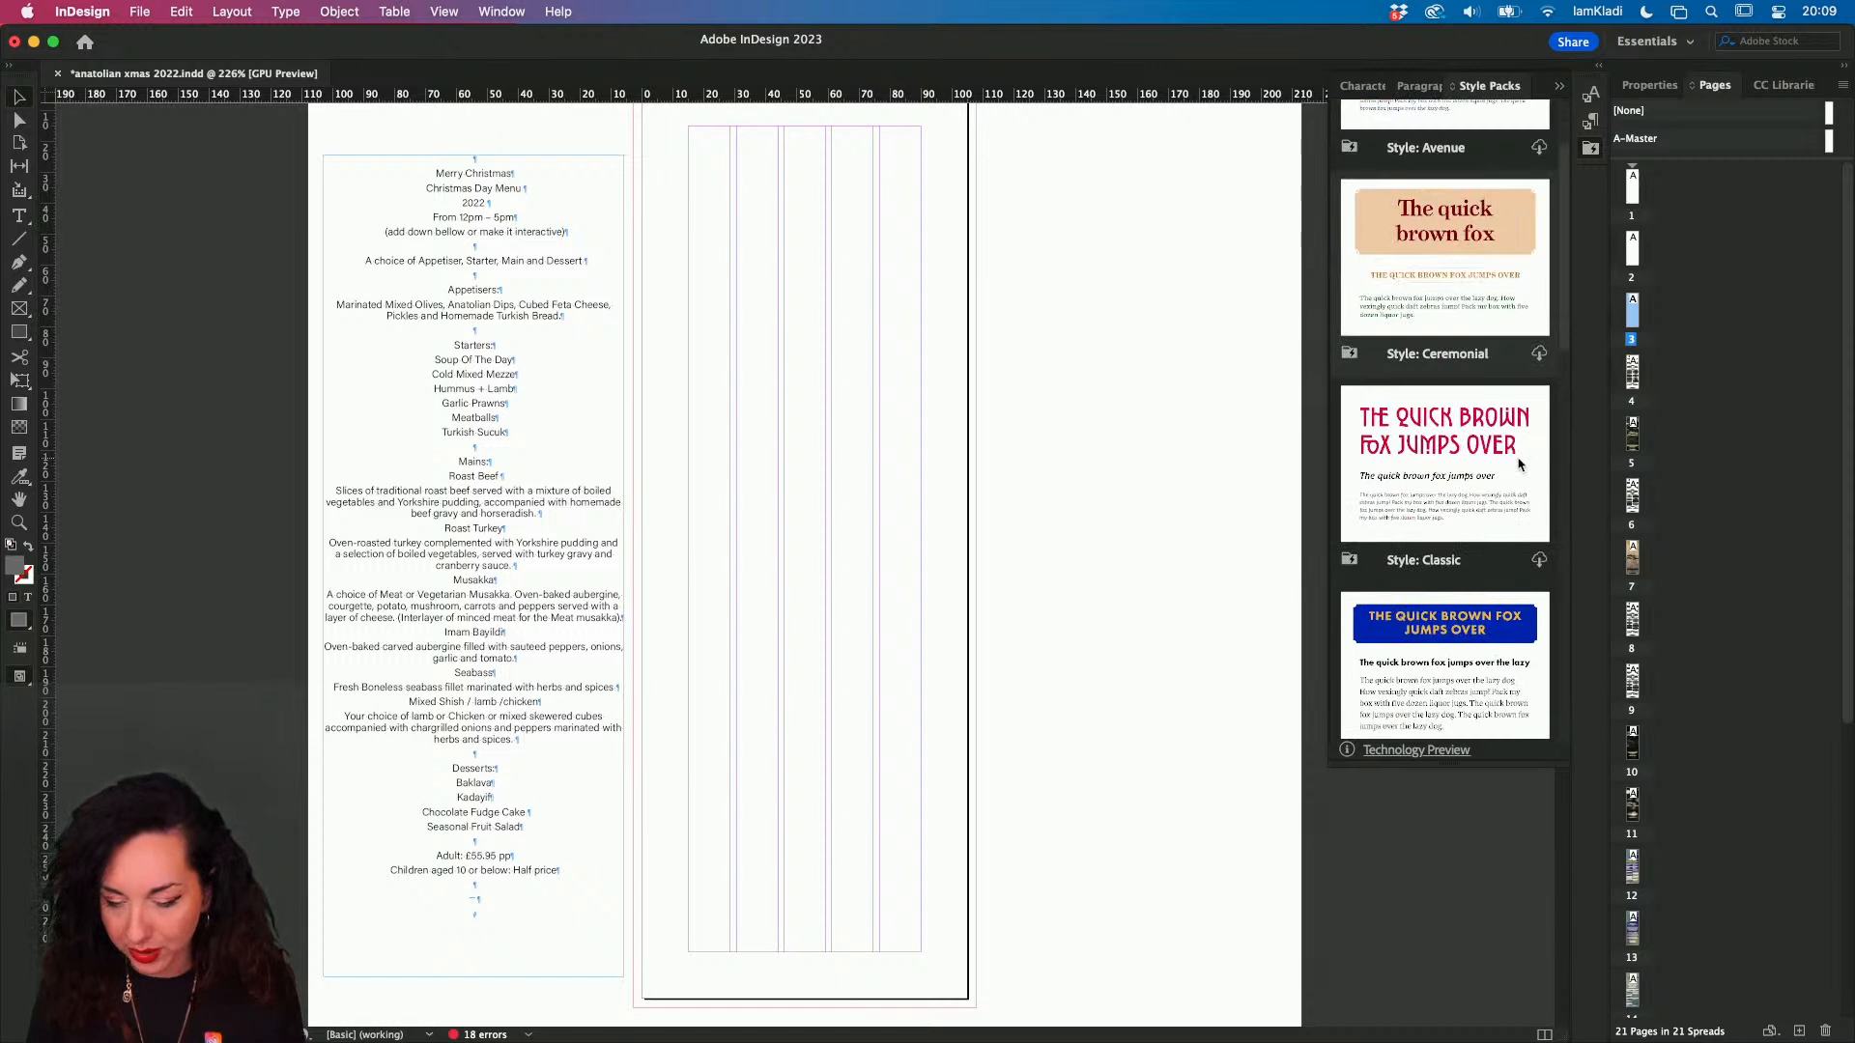
scroll(1517, 469, down, 3)
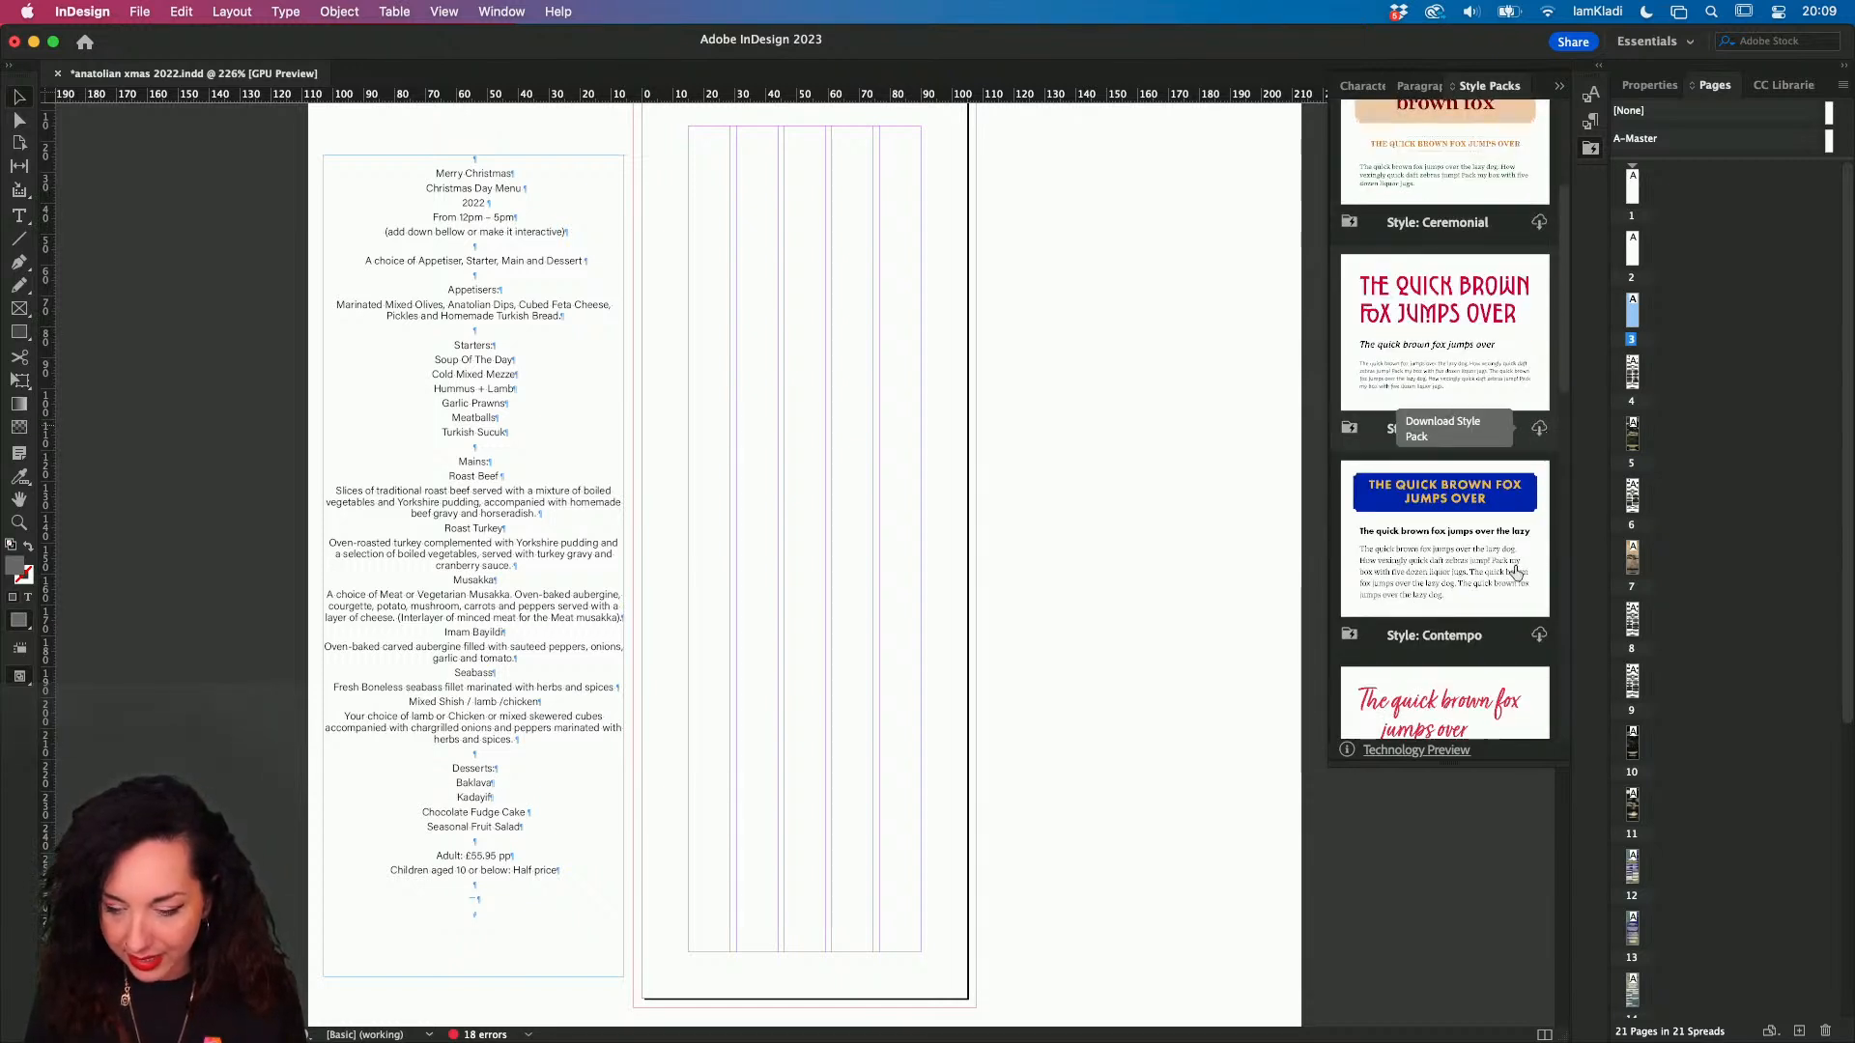
scroll(1467, 763, down, 10)
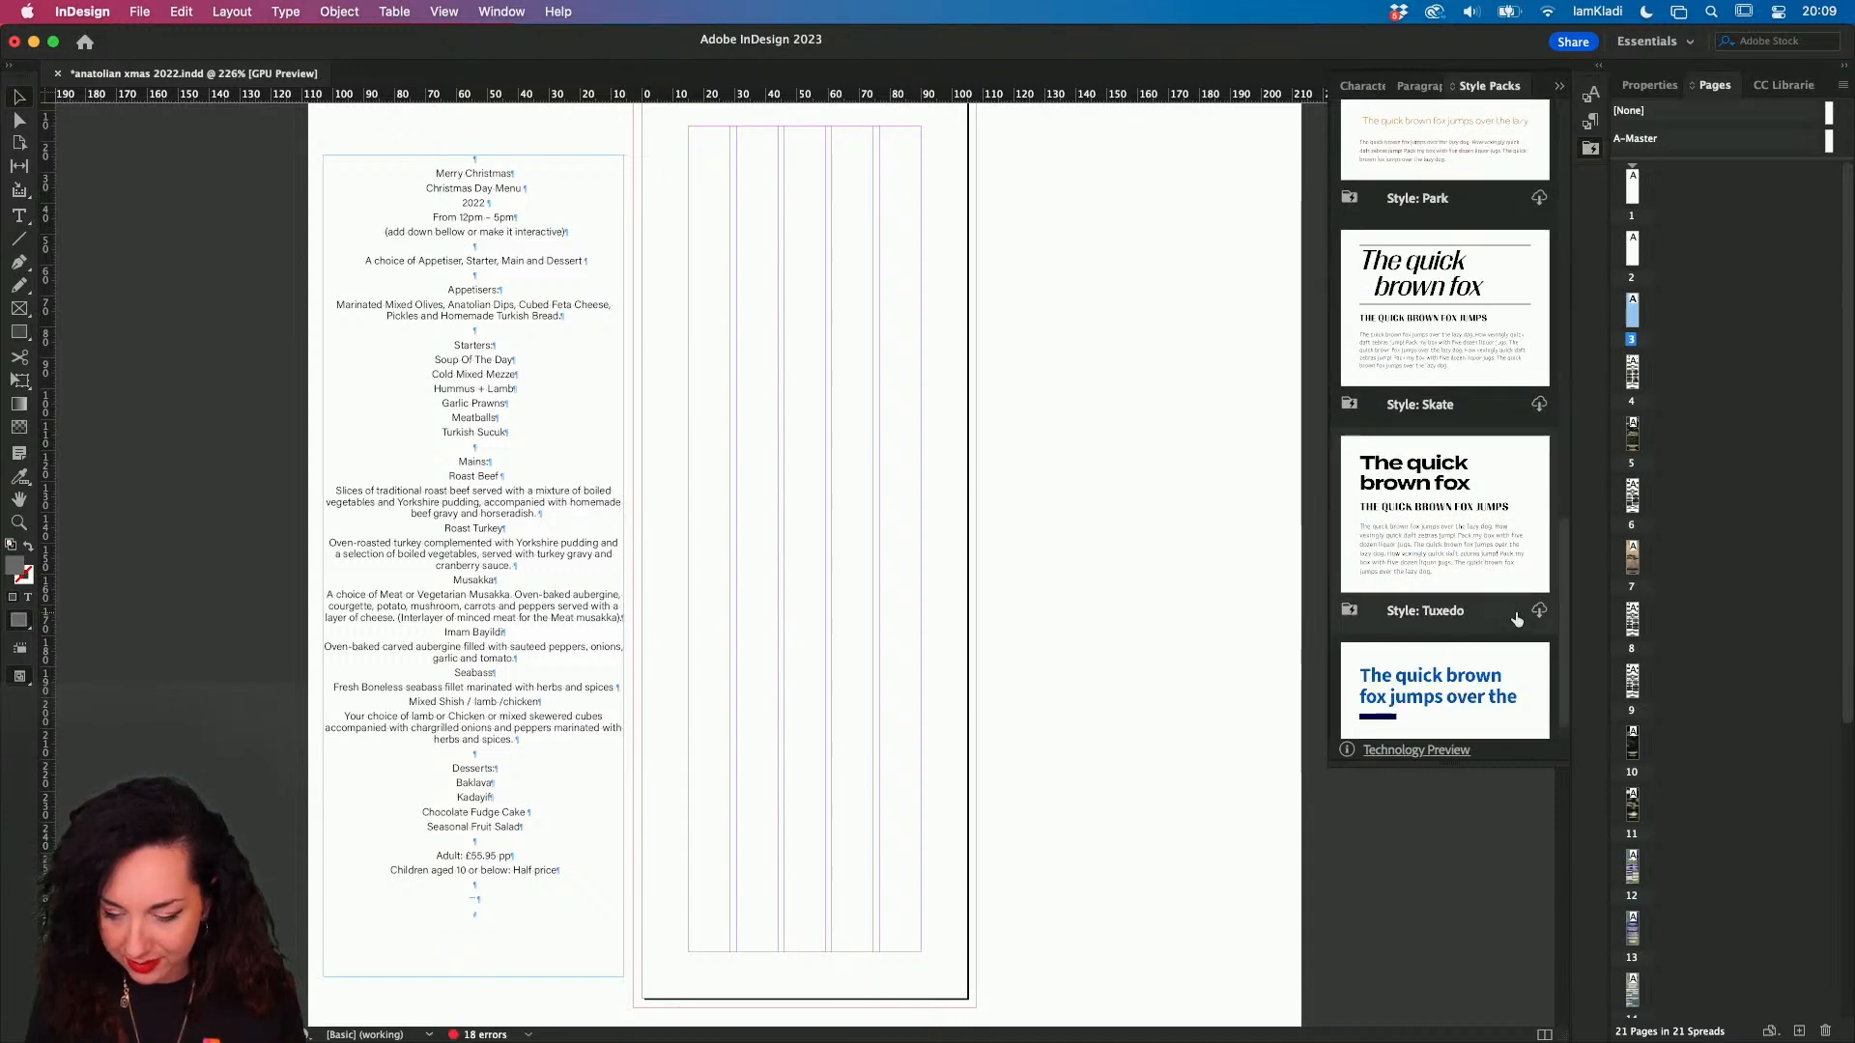
click(1539, 612)
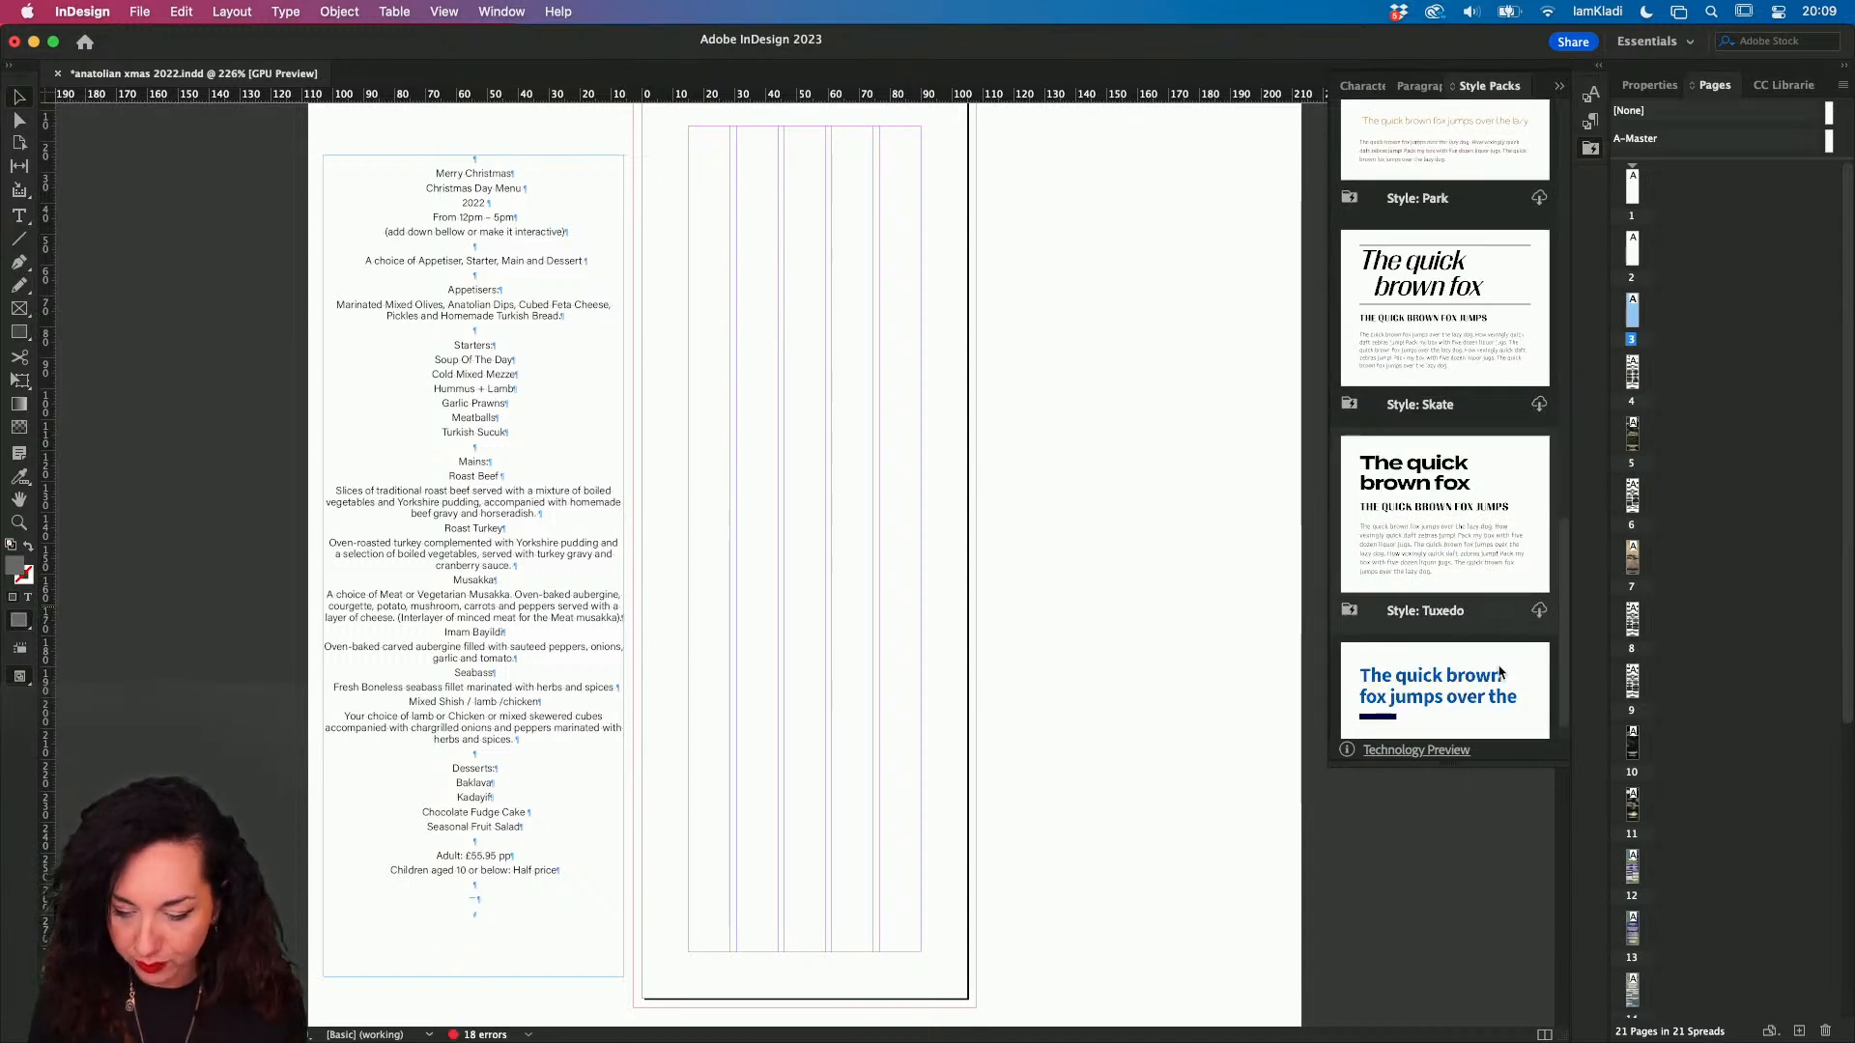
scroll(1516, 654, down, 2)
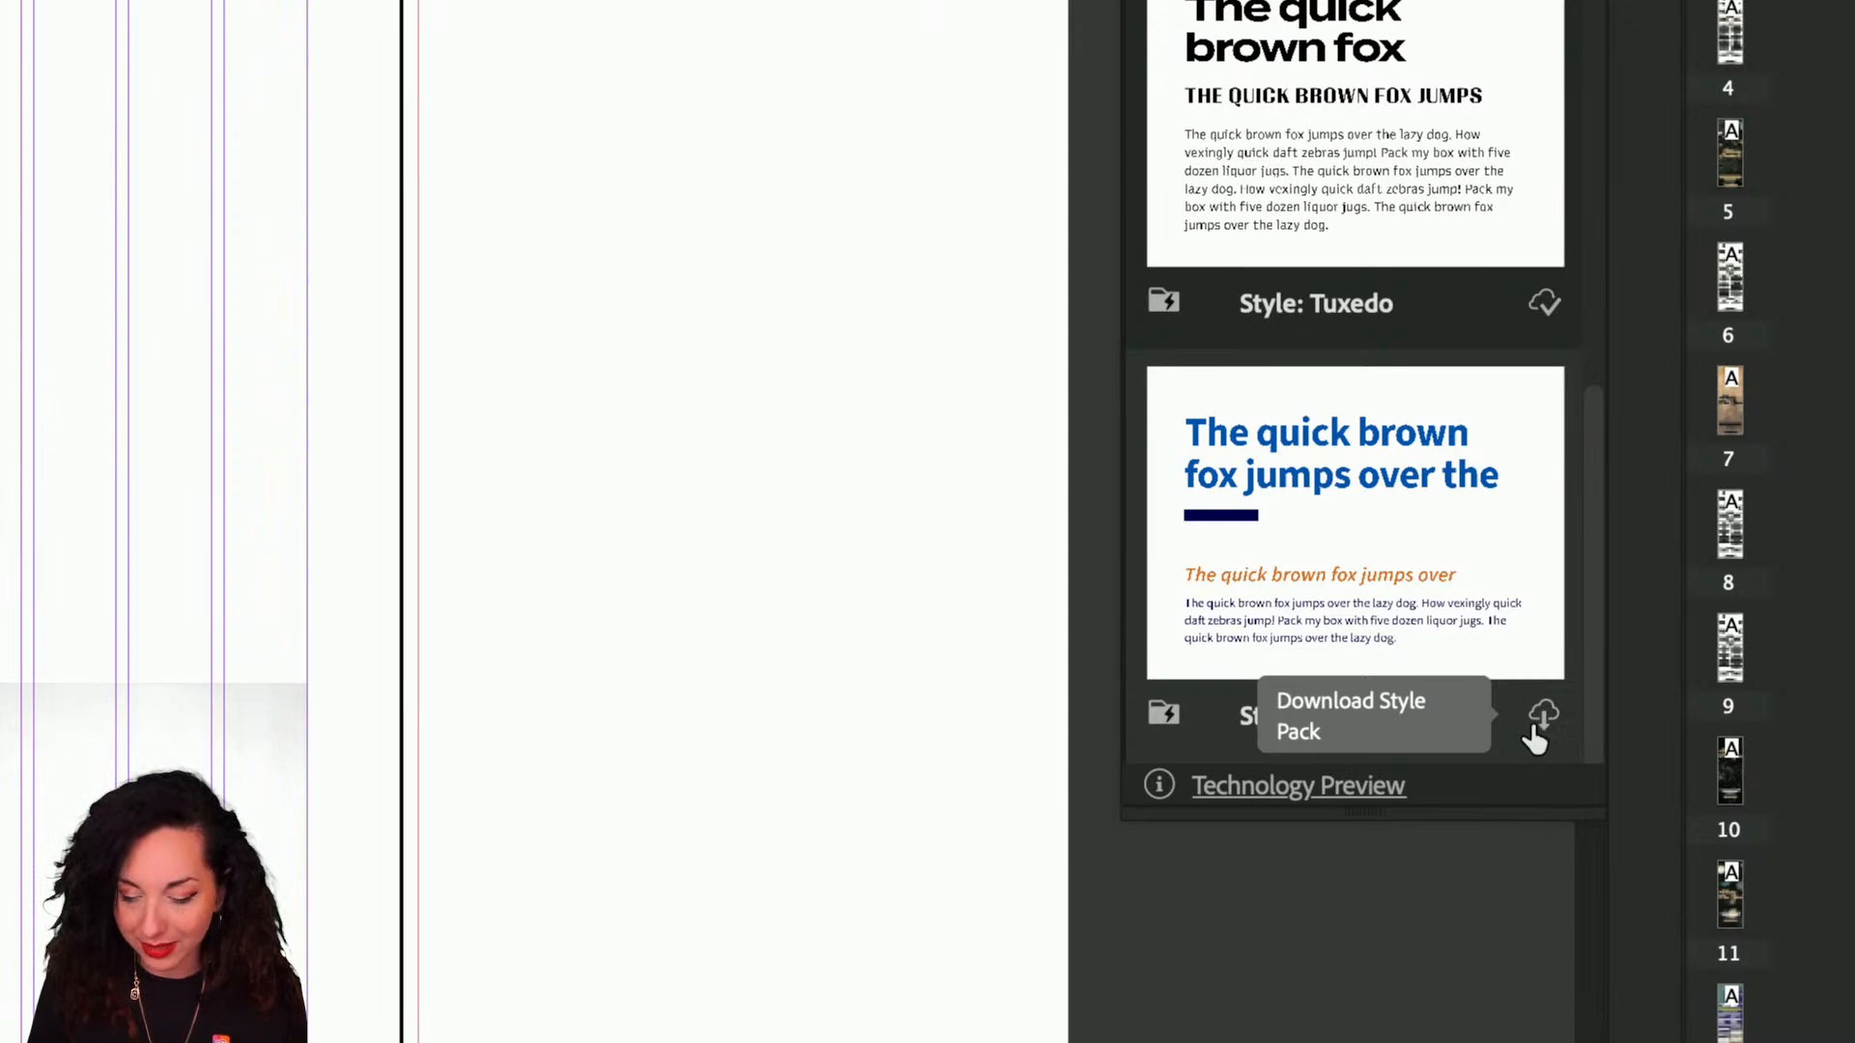
click(1532, 733)
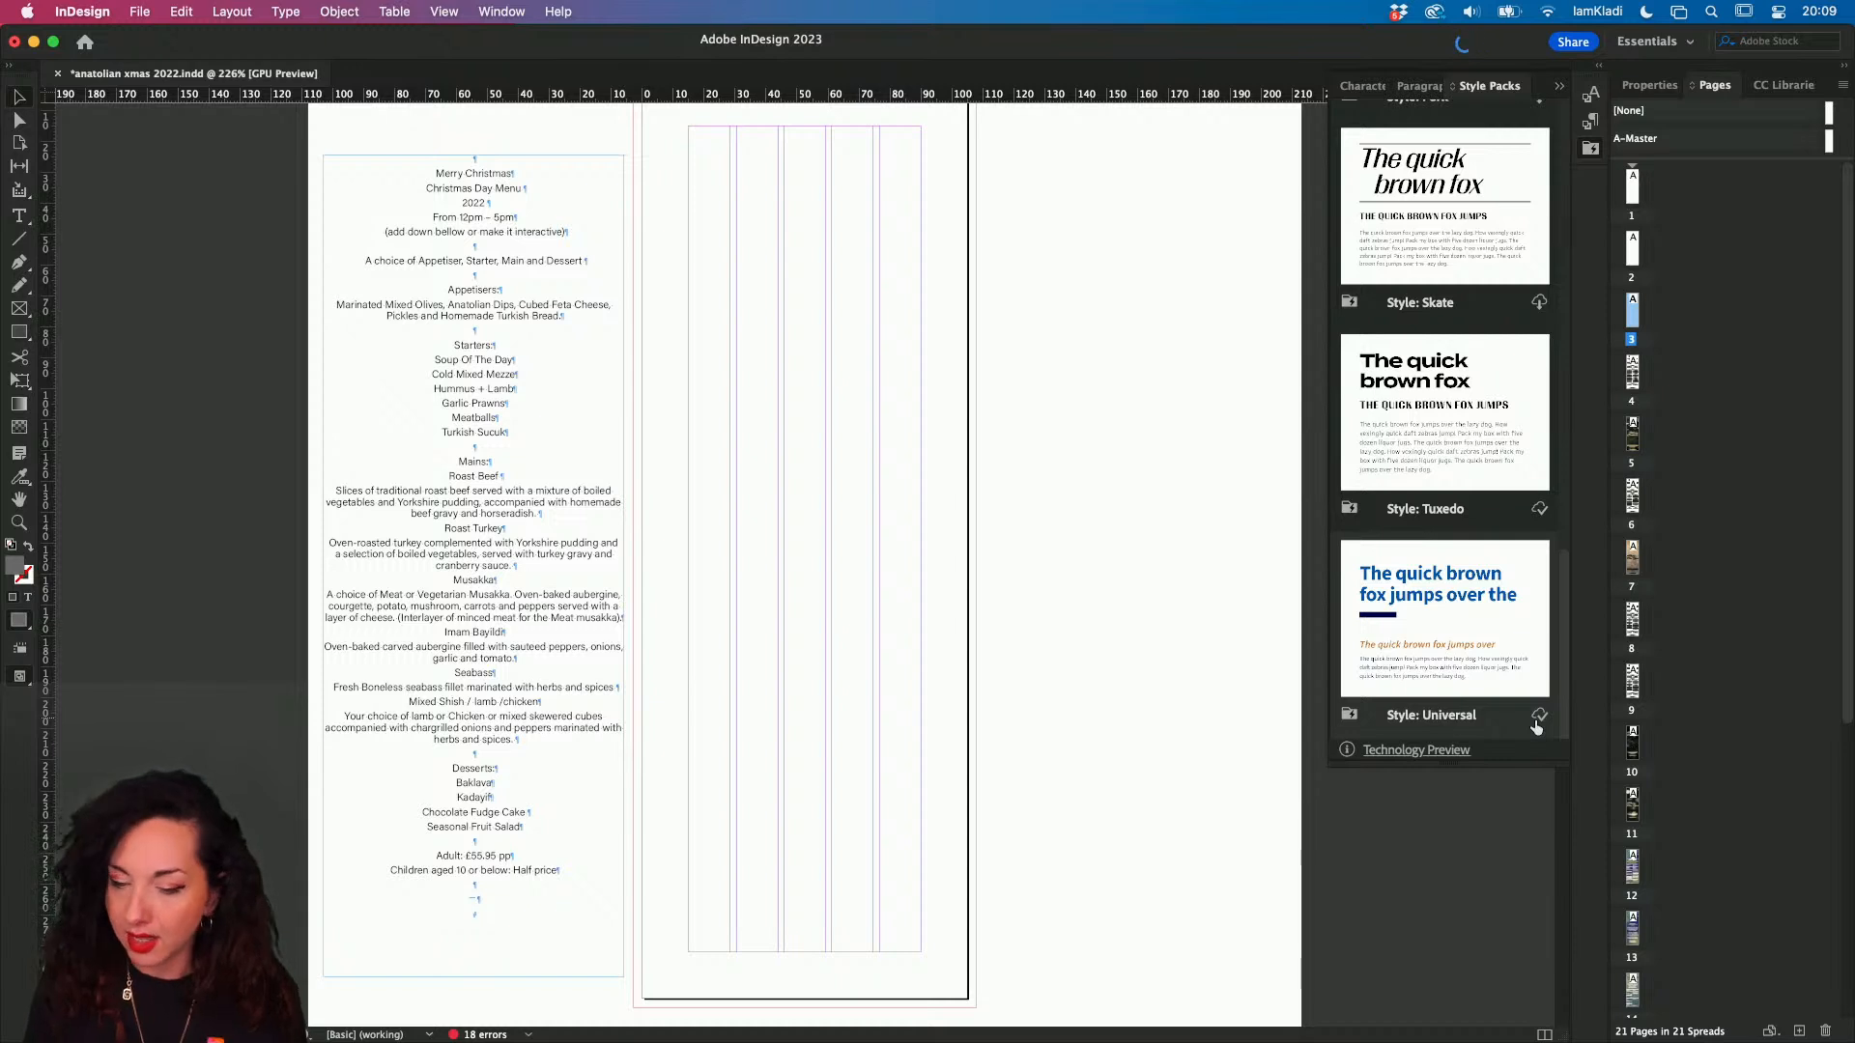
- Select the Christmas menu text frame and show the Paragraph Styles, checking the Style Packs and Character Styles as well
click(546, 298)
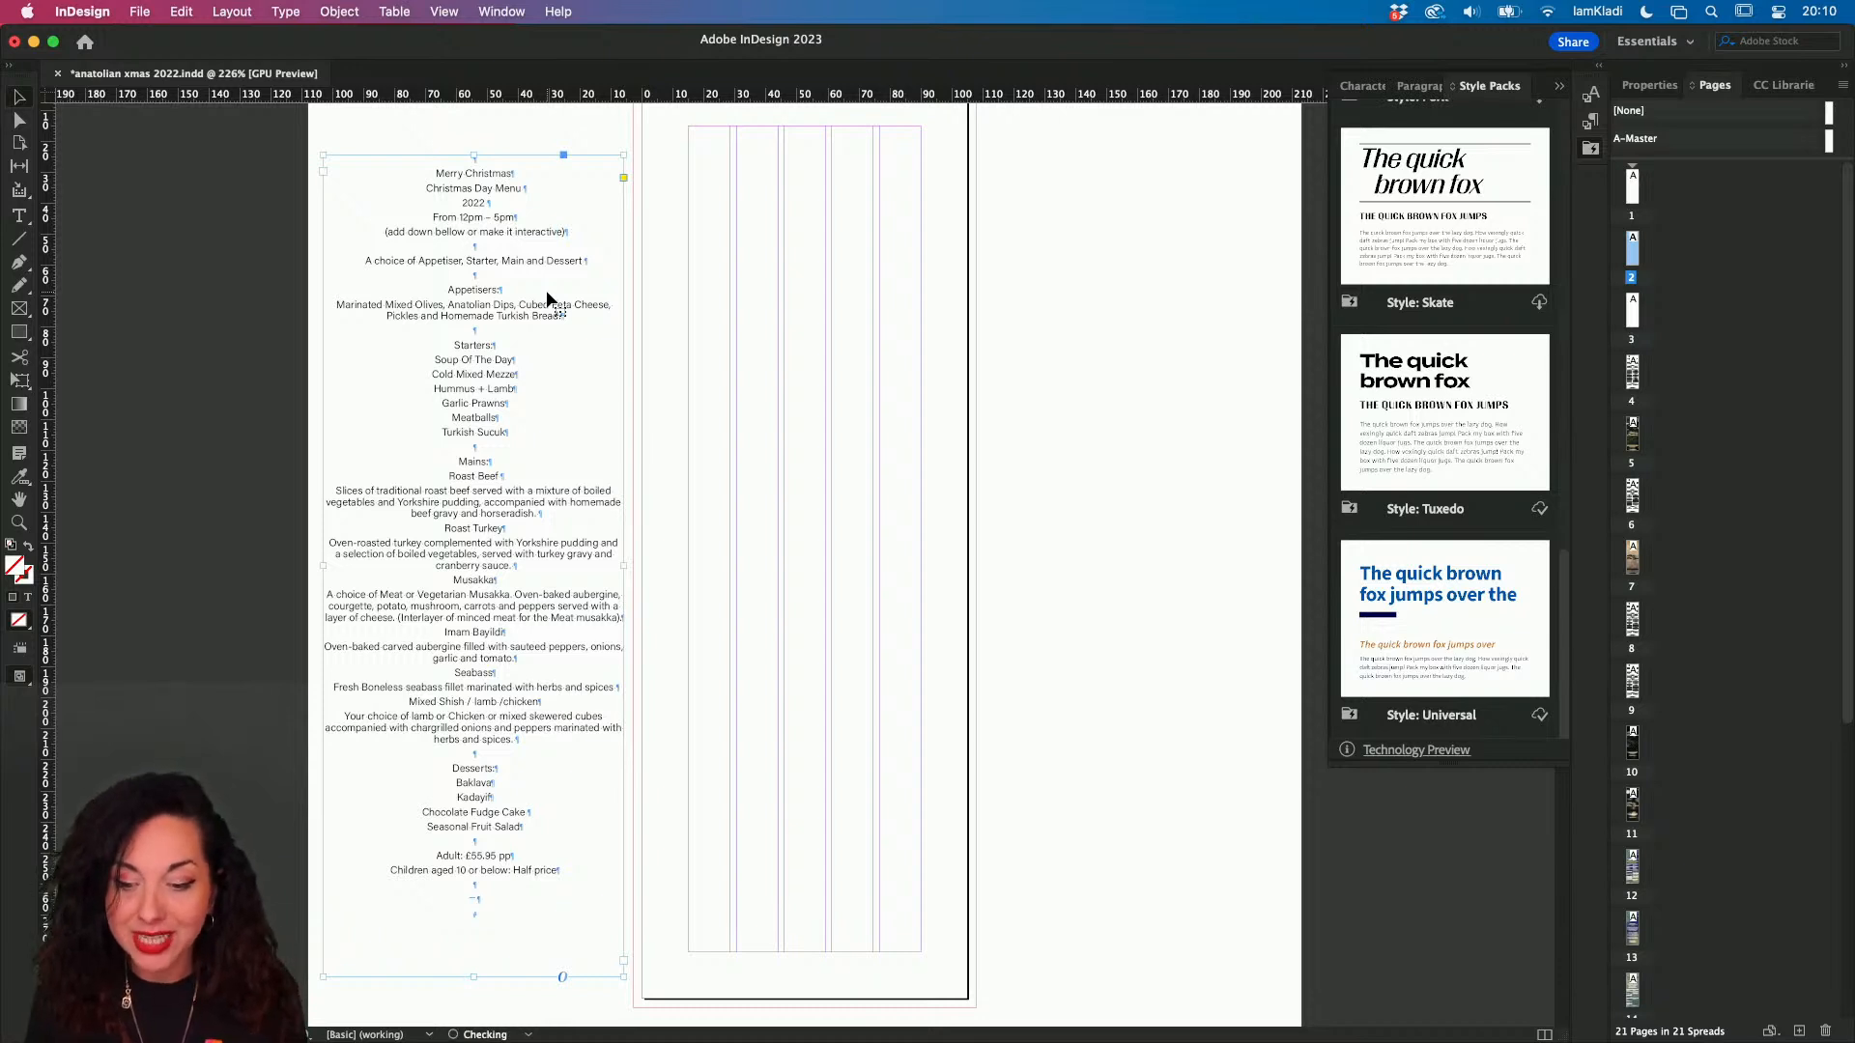
click(517, 14)
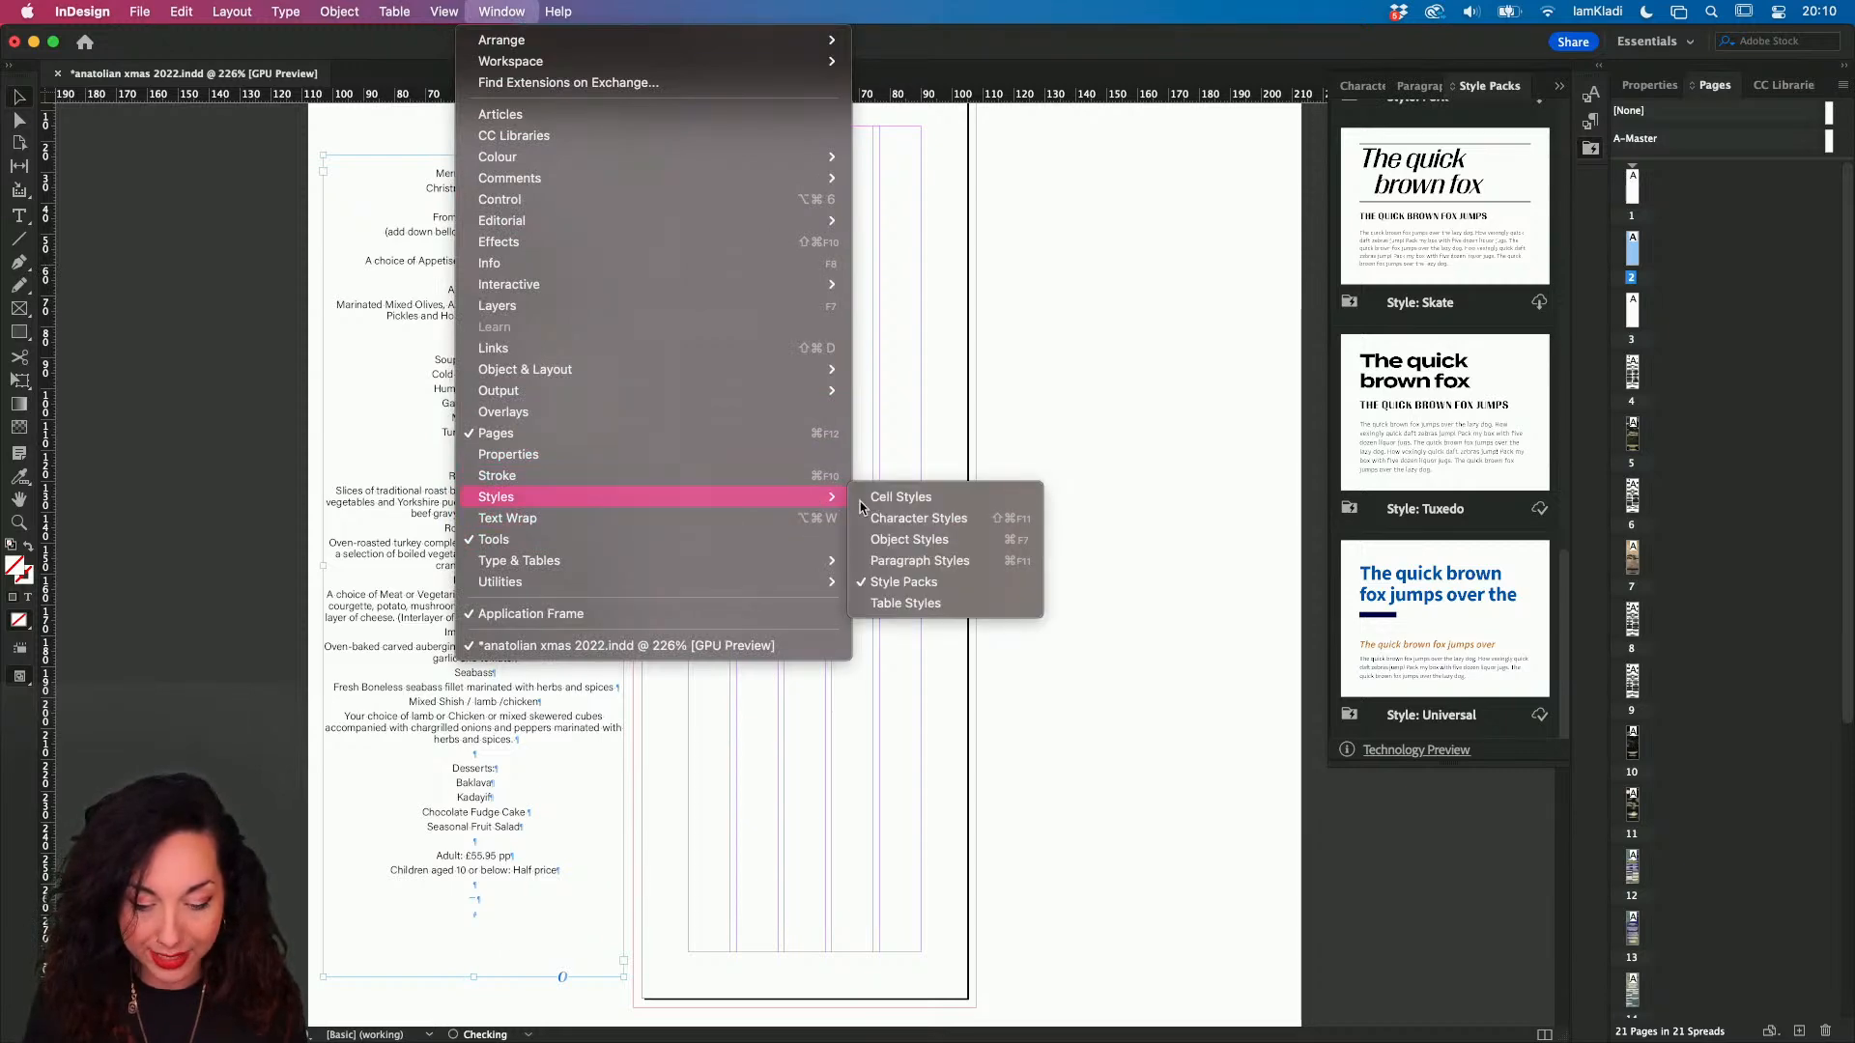
click(912, 558)
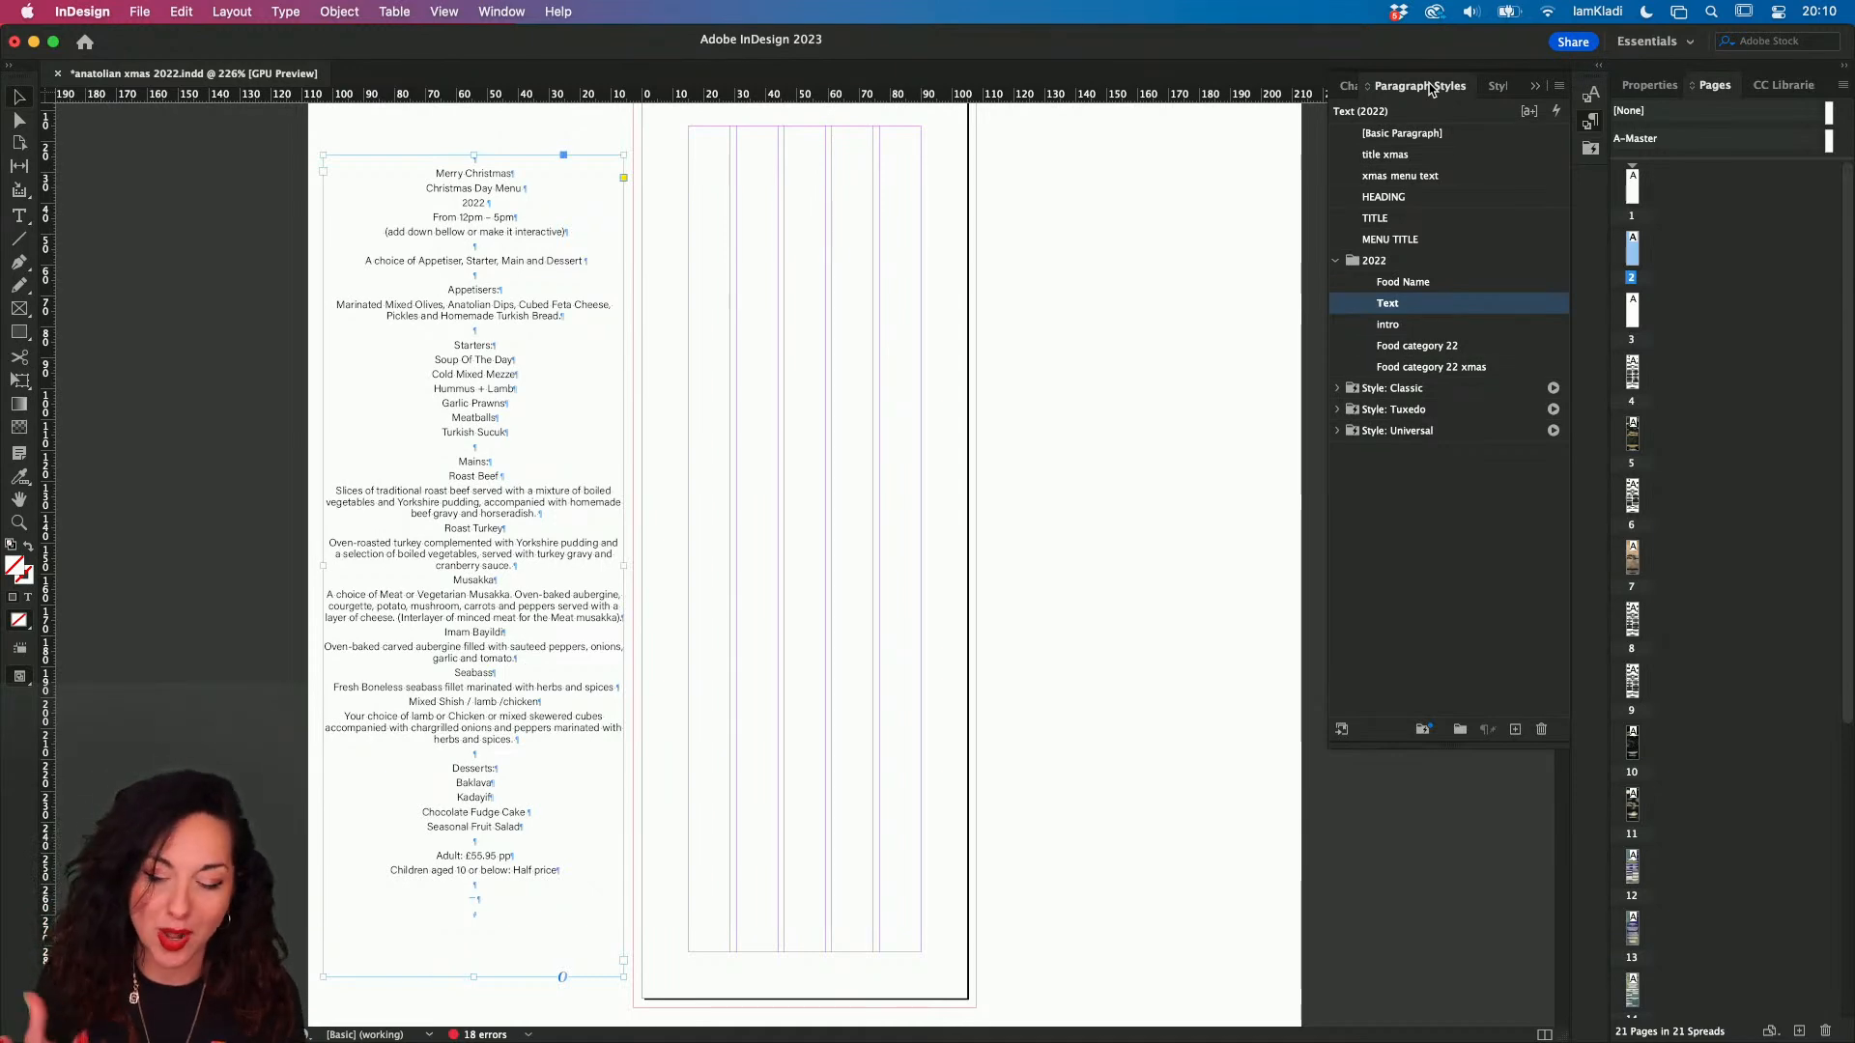
click(1501, 87)
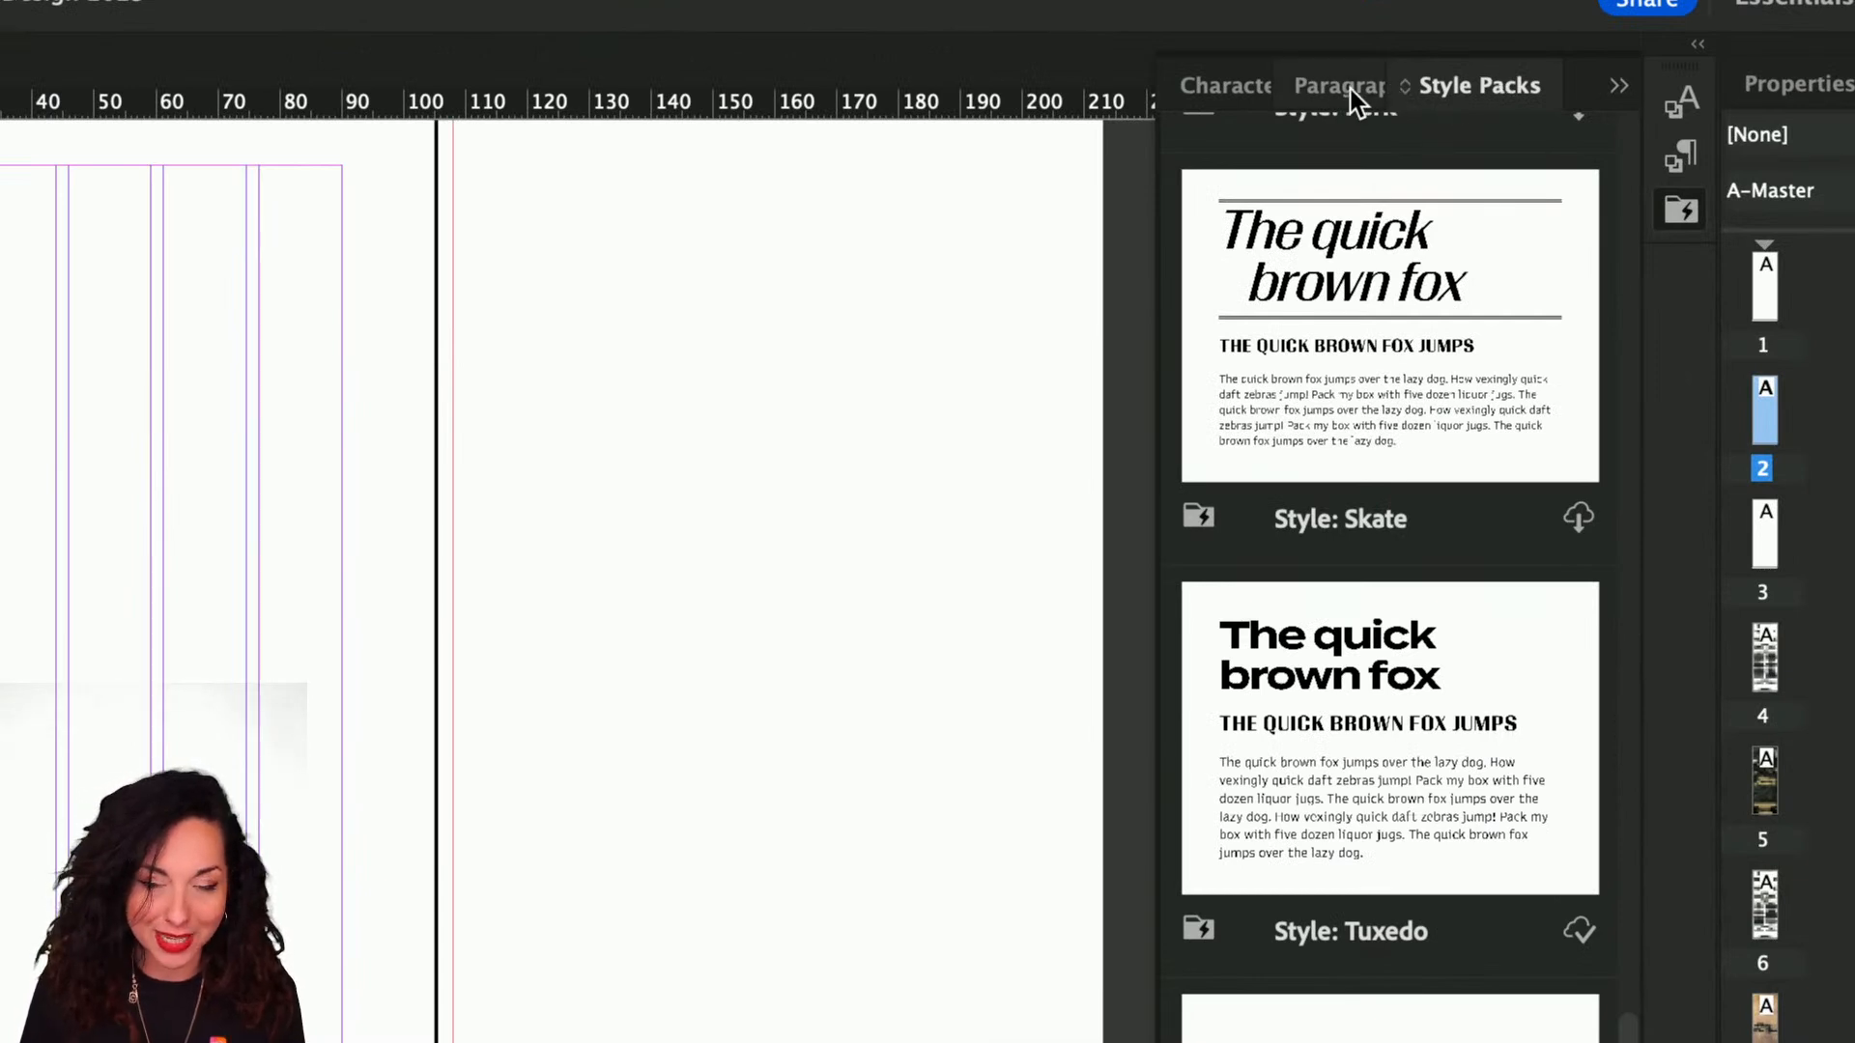
click(1350, 89)
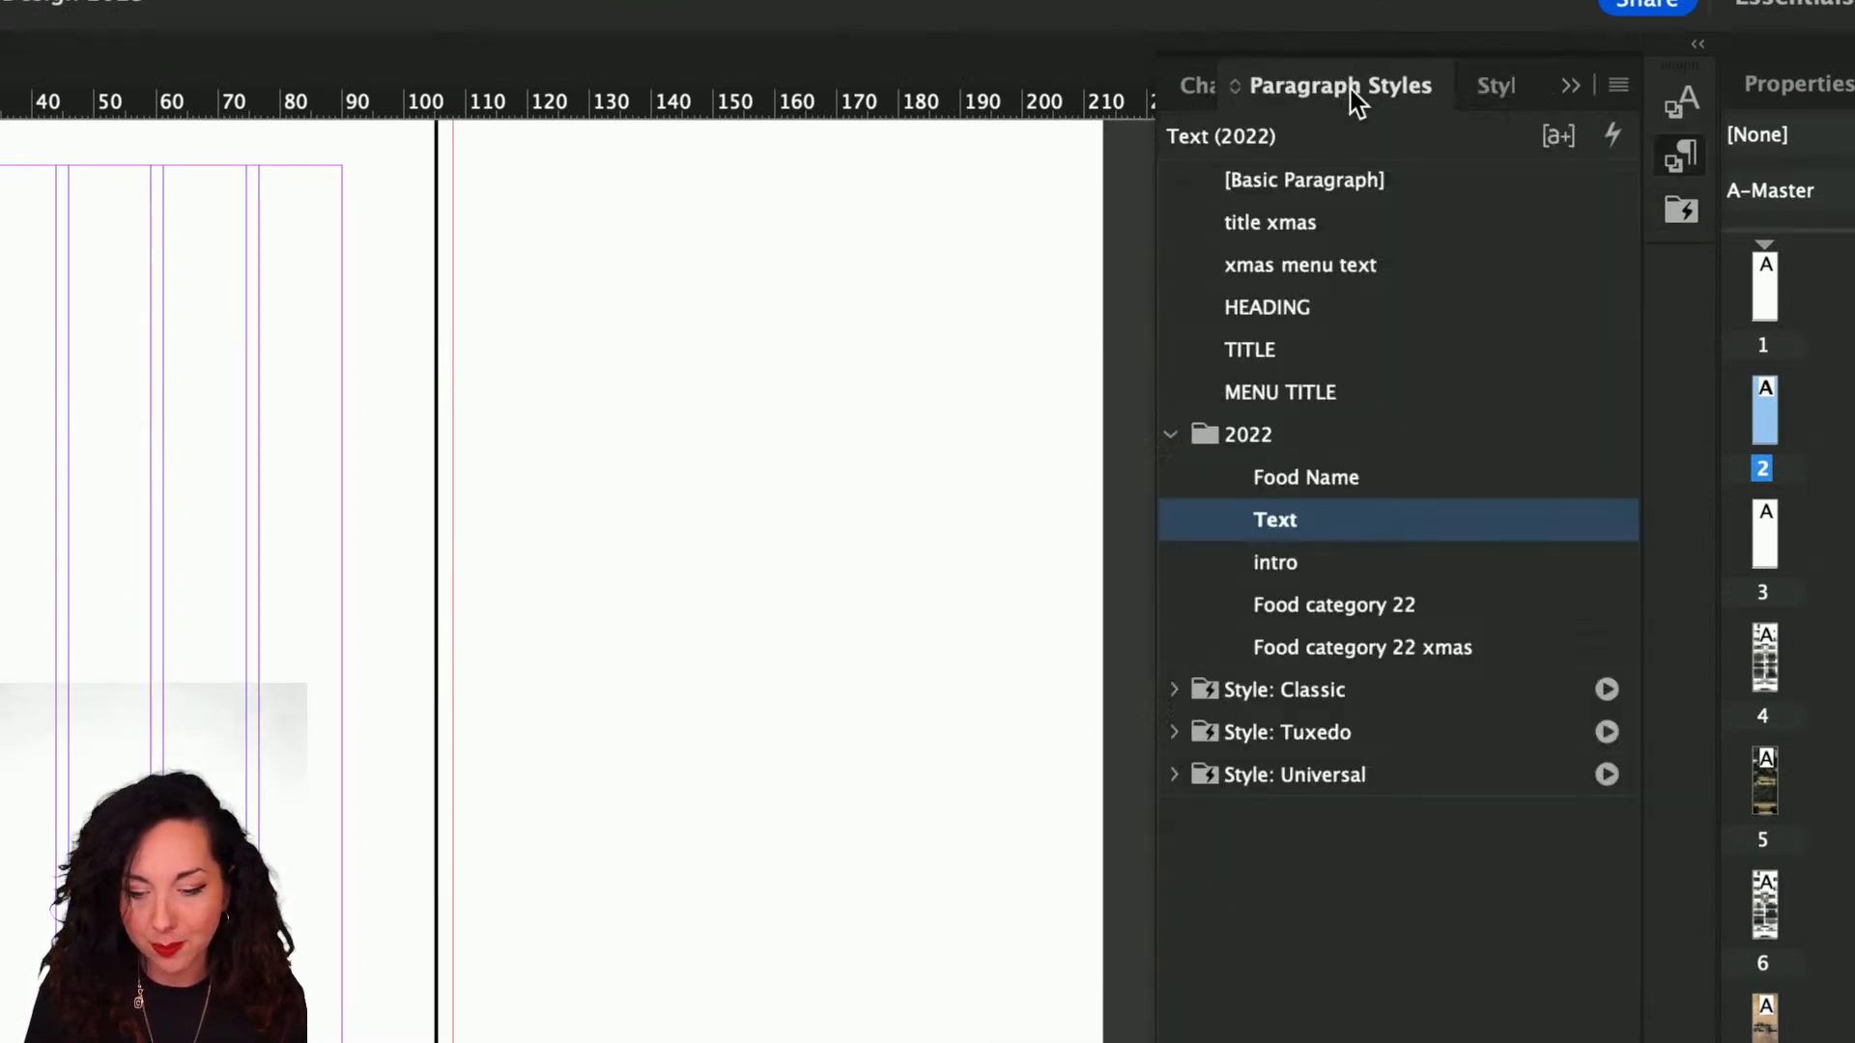
click(1197, 81)
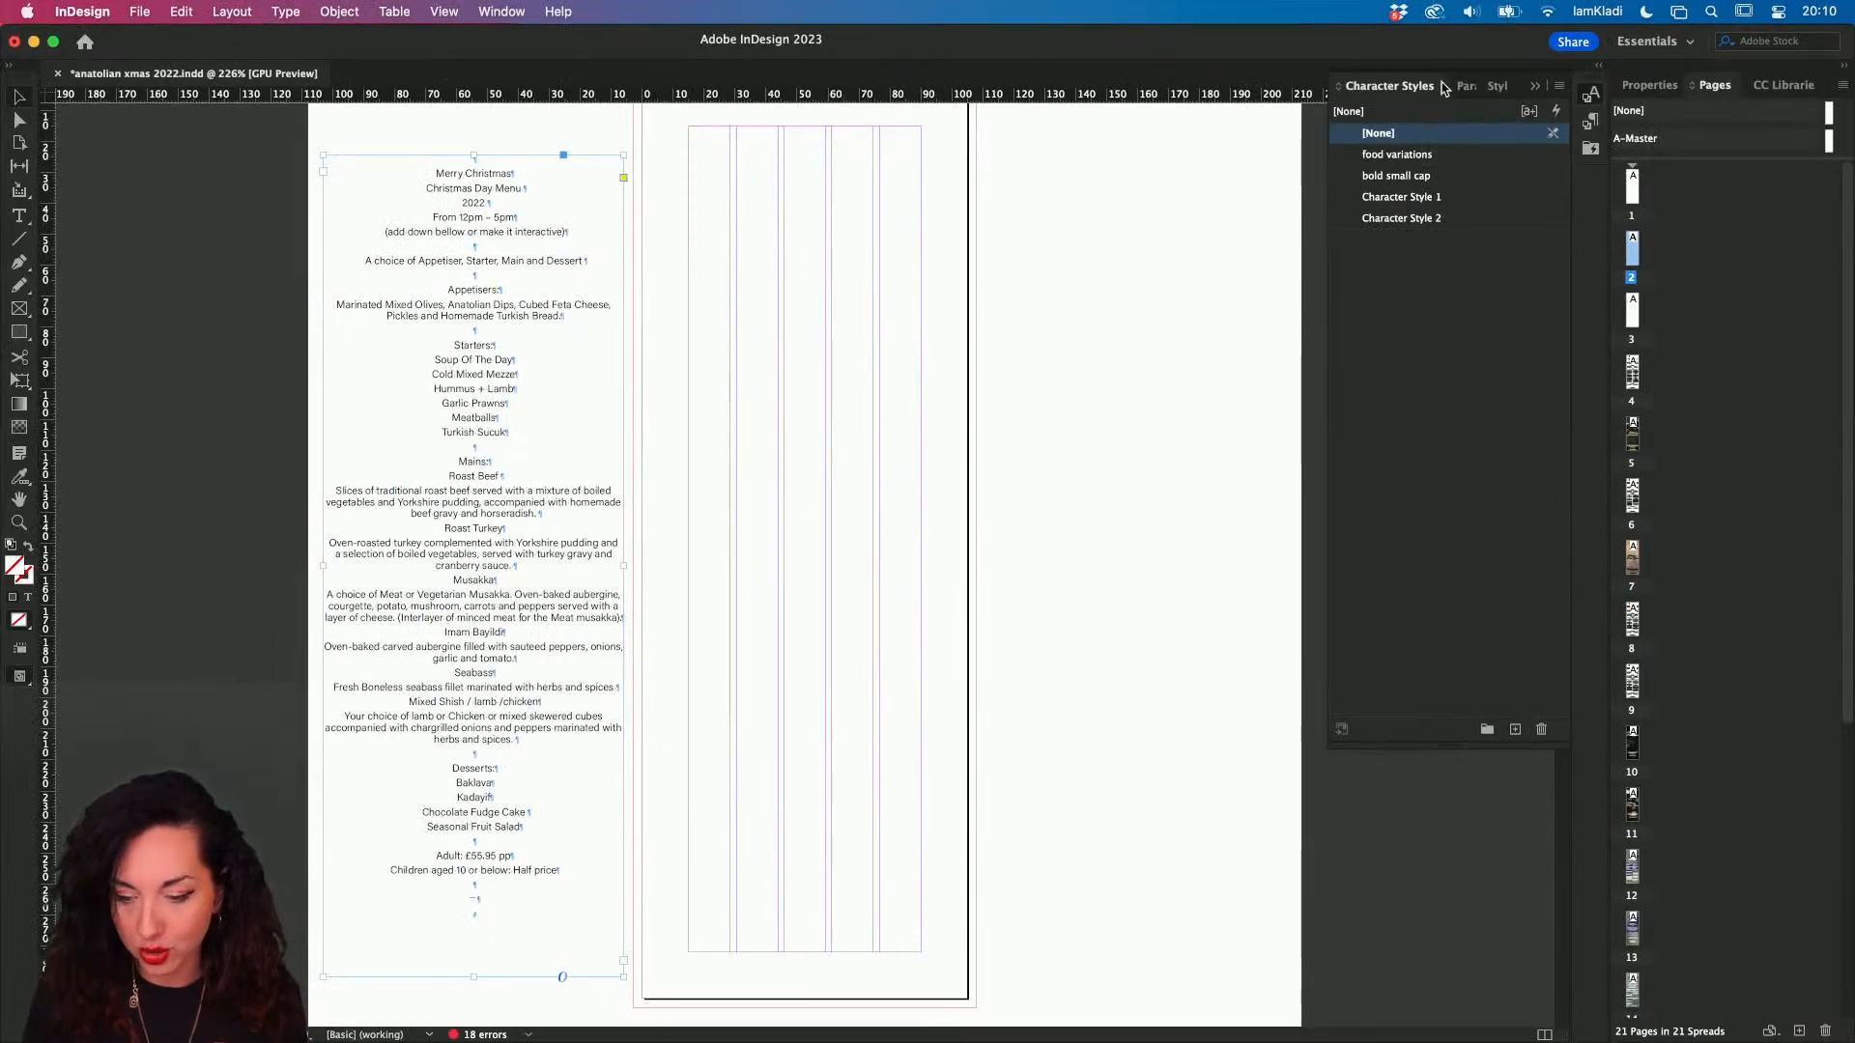
click(1454, 90)
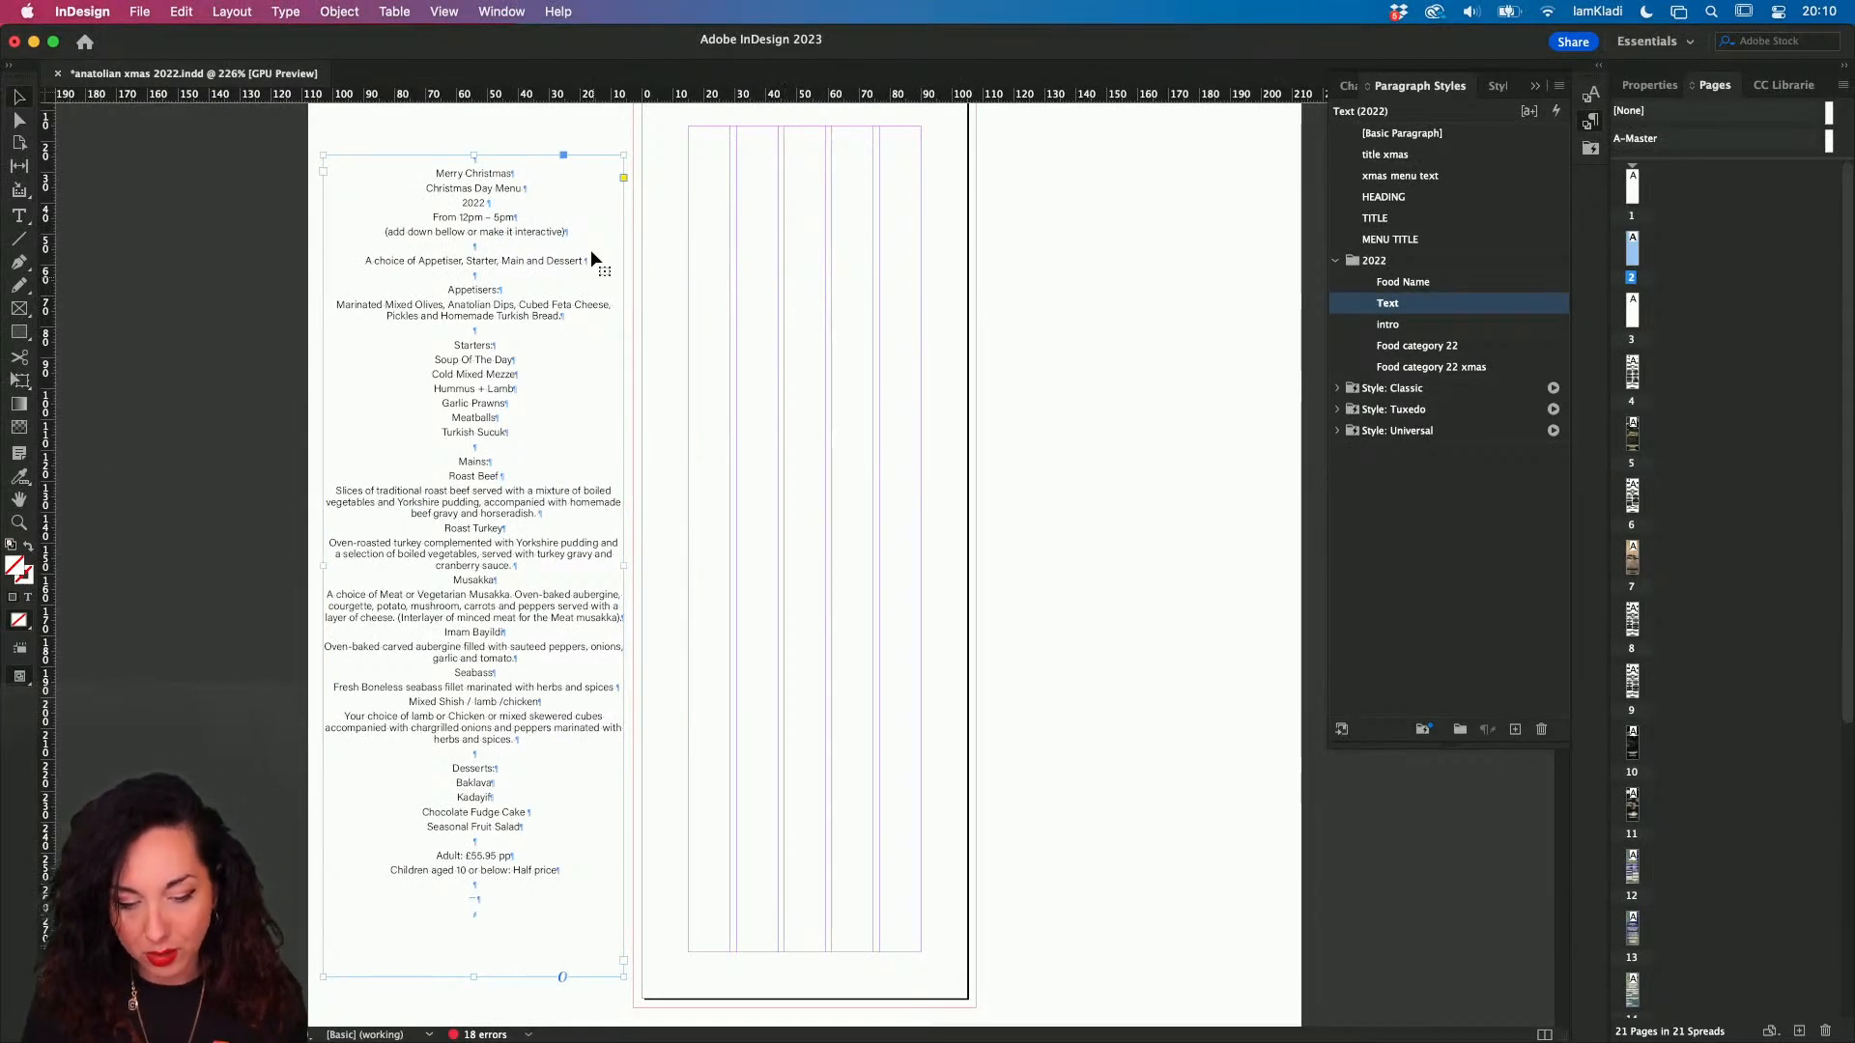
- Apply the Classic style pack to the Christmas menu text frame with Auto Style
click(1401, 392)
click(1552, 389)
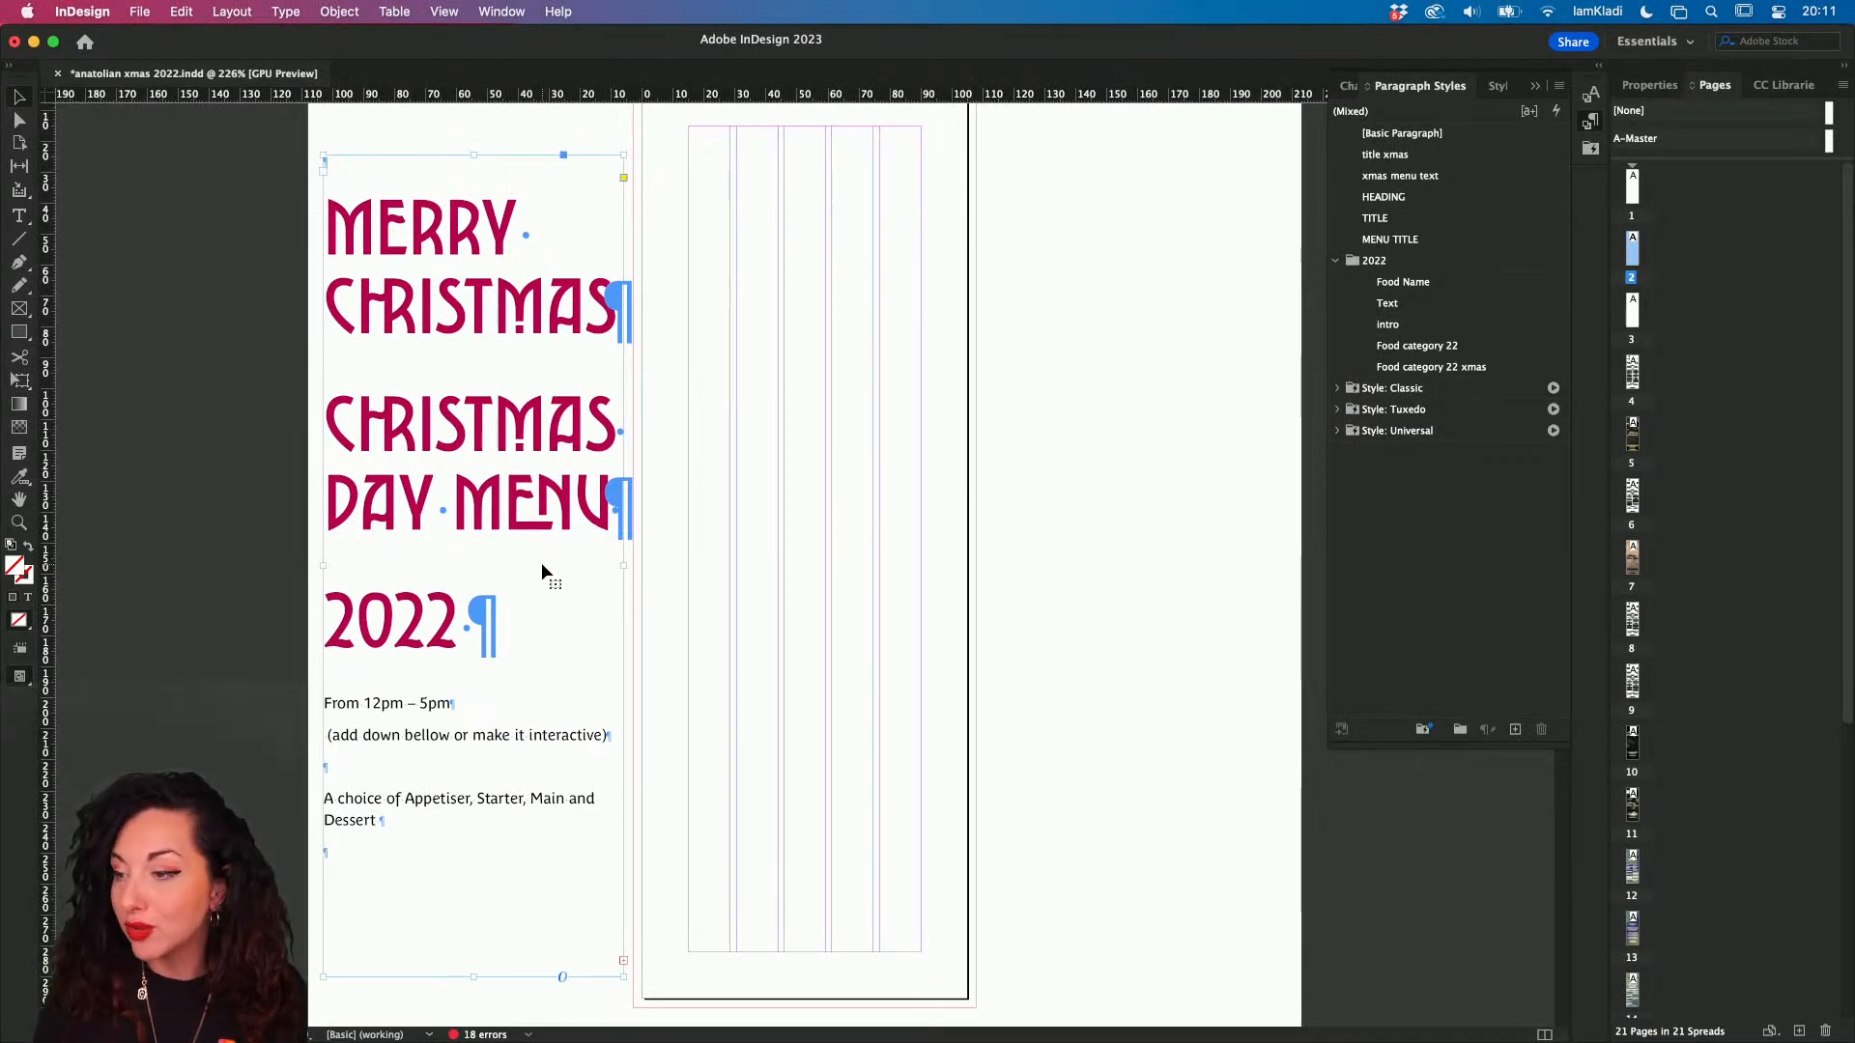
scroll(558, 541, down, 5)
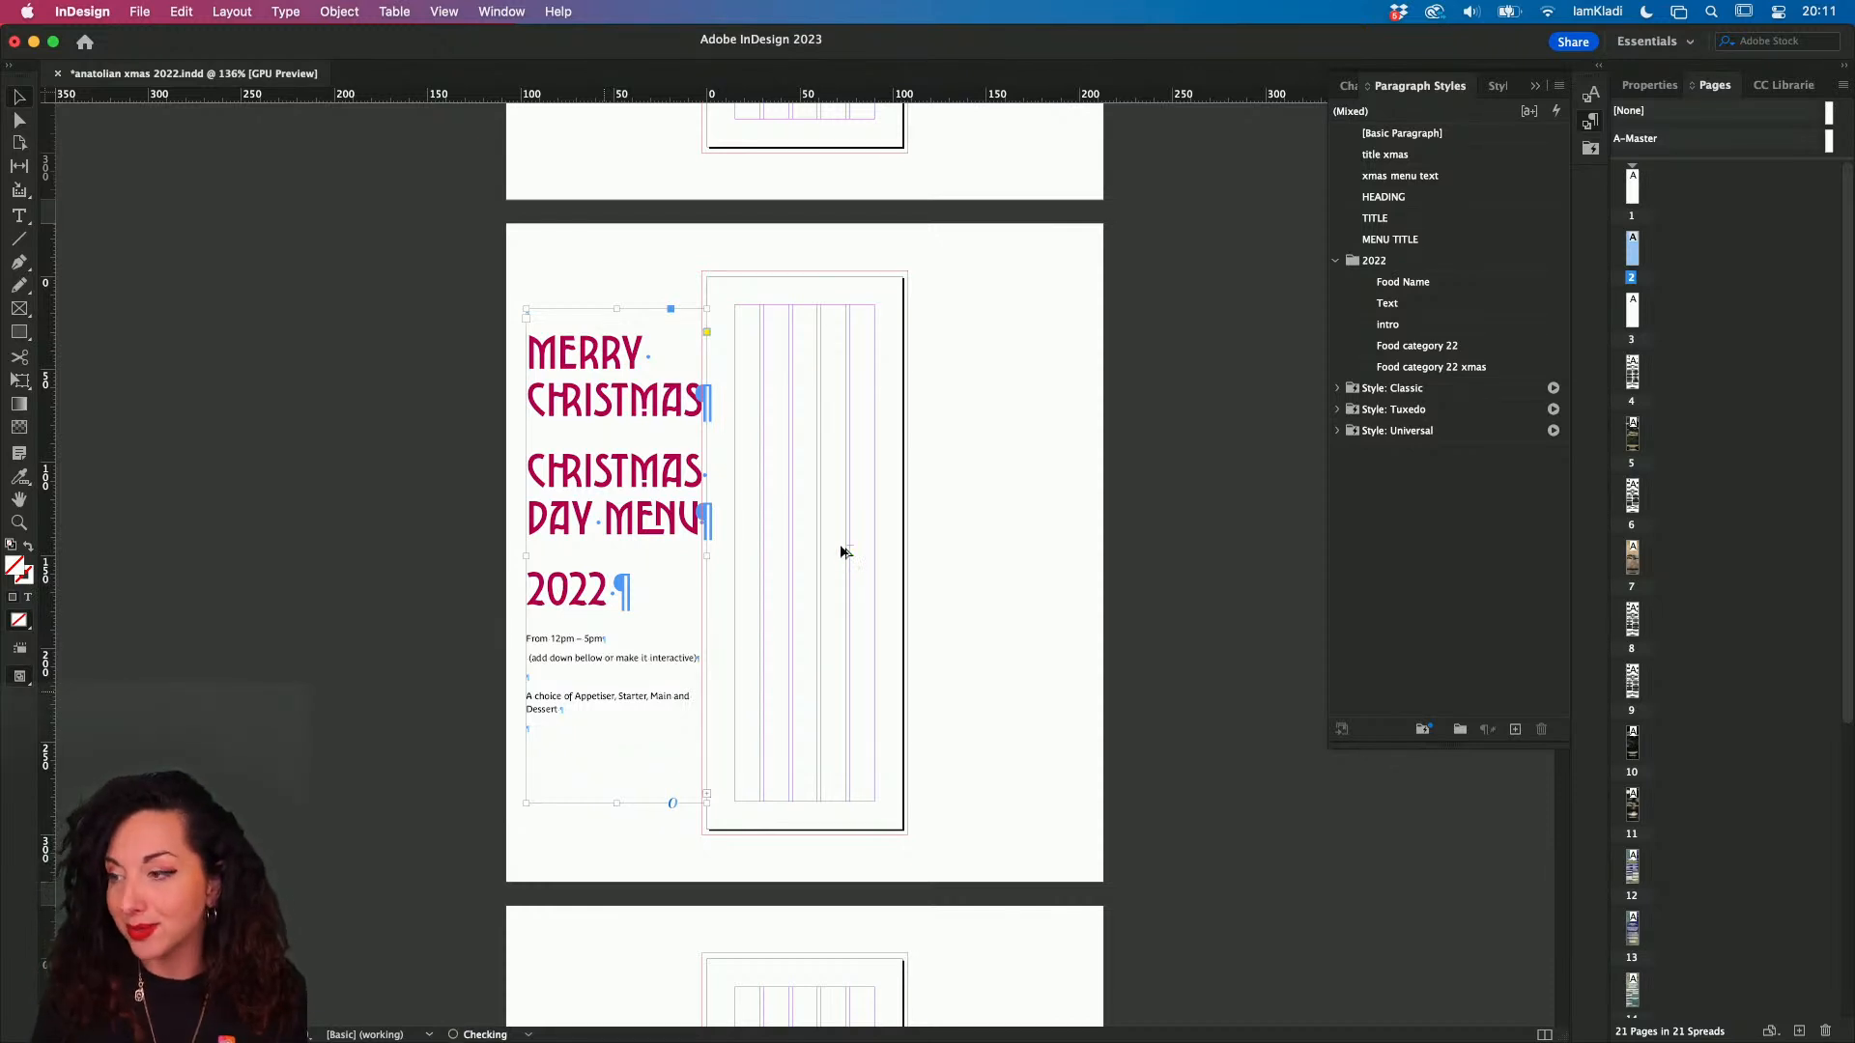
- Widen the Christmas menu text frame so its headings fit on single lines, and expand the Classic style group's paragraph styles
key(super+=)
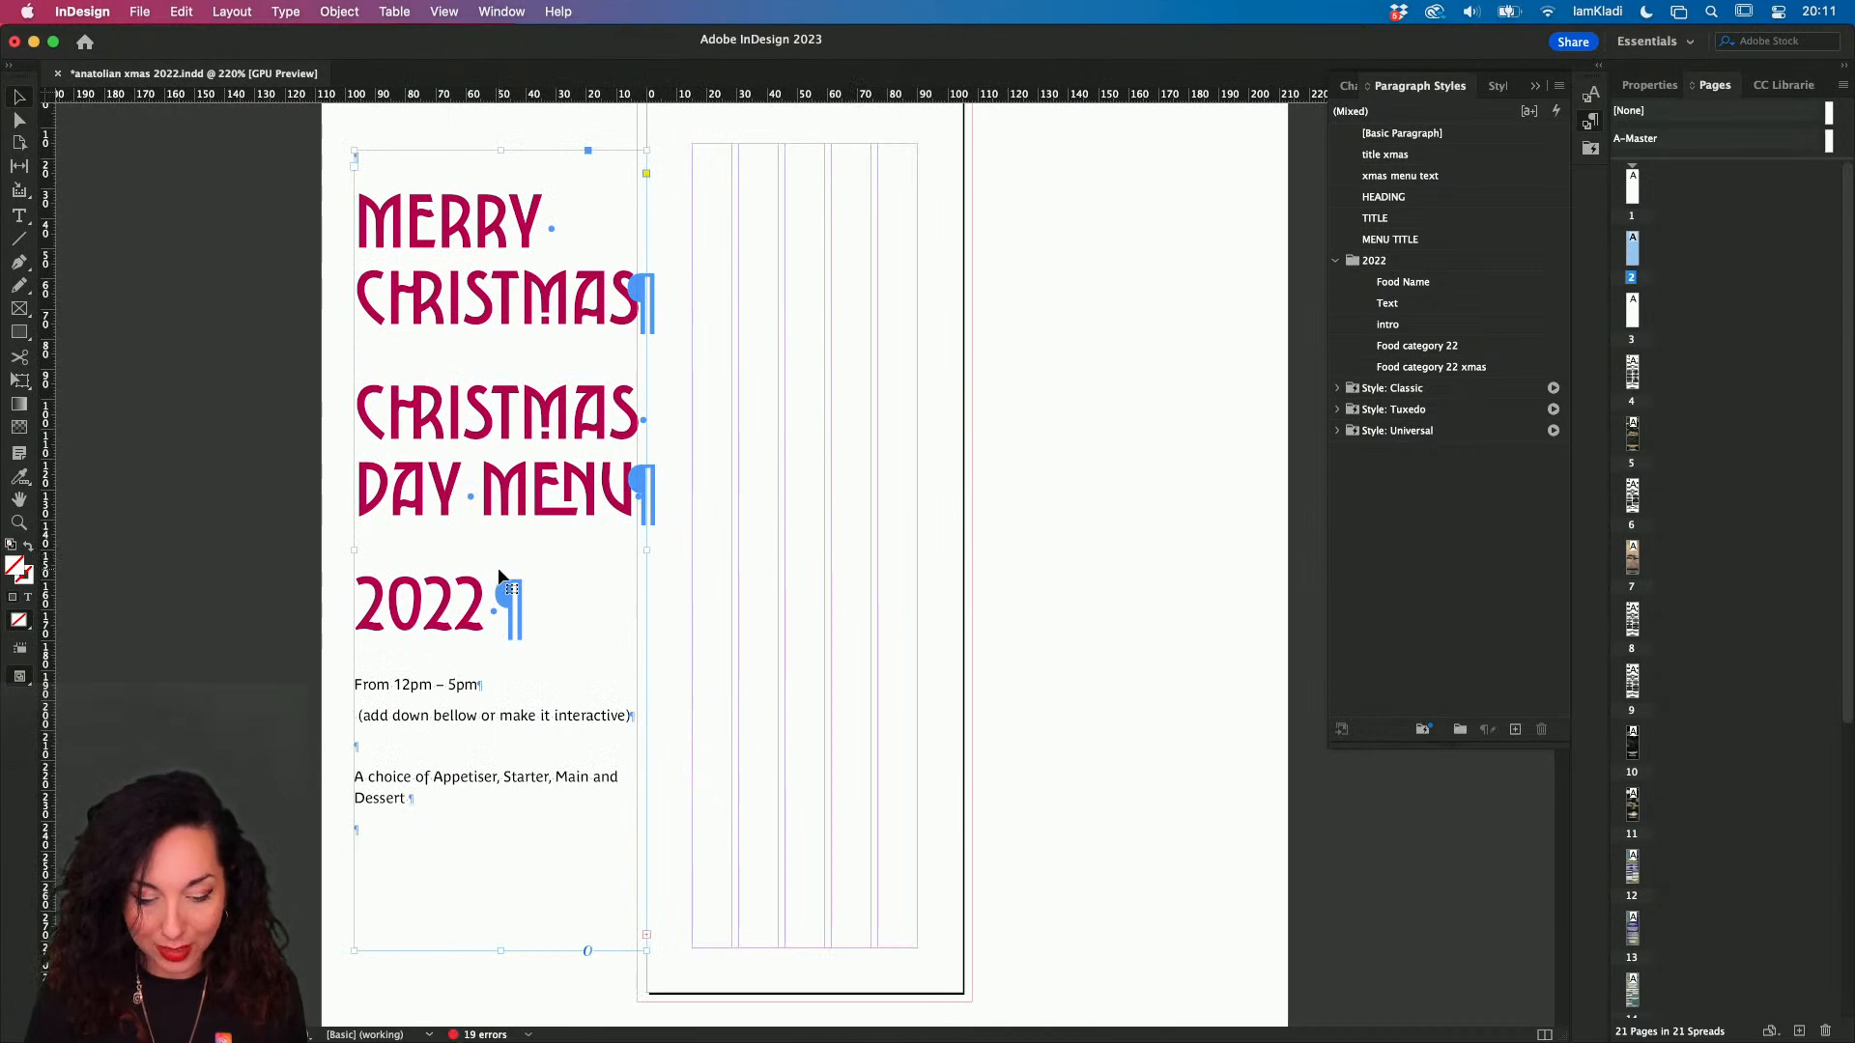
drag(646, 951, 1063, 979)
scroll(968, 819, down, 1)
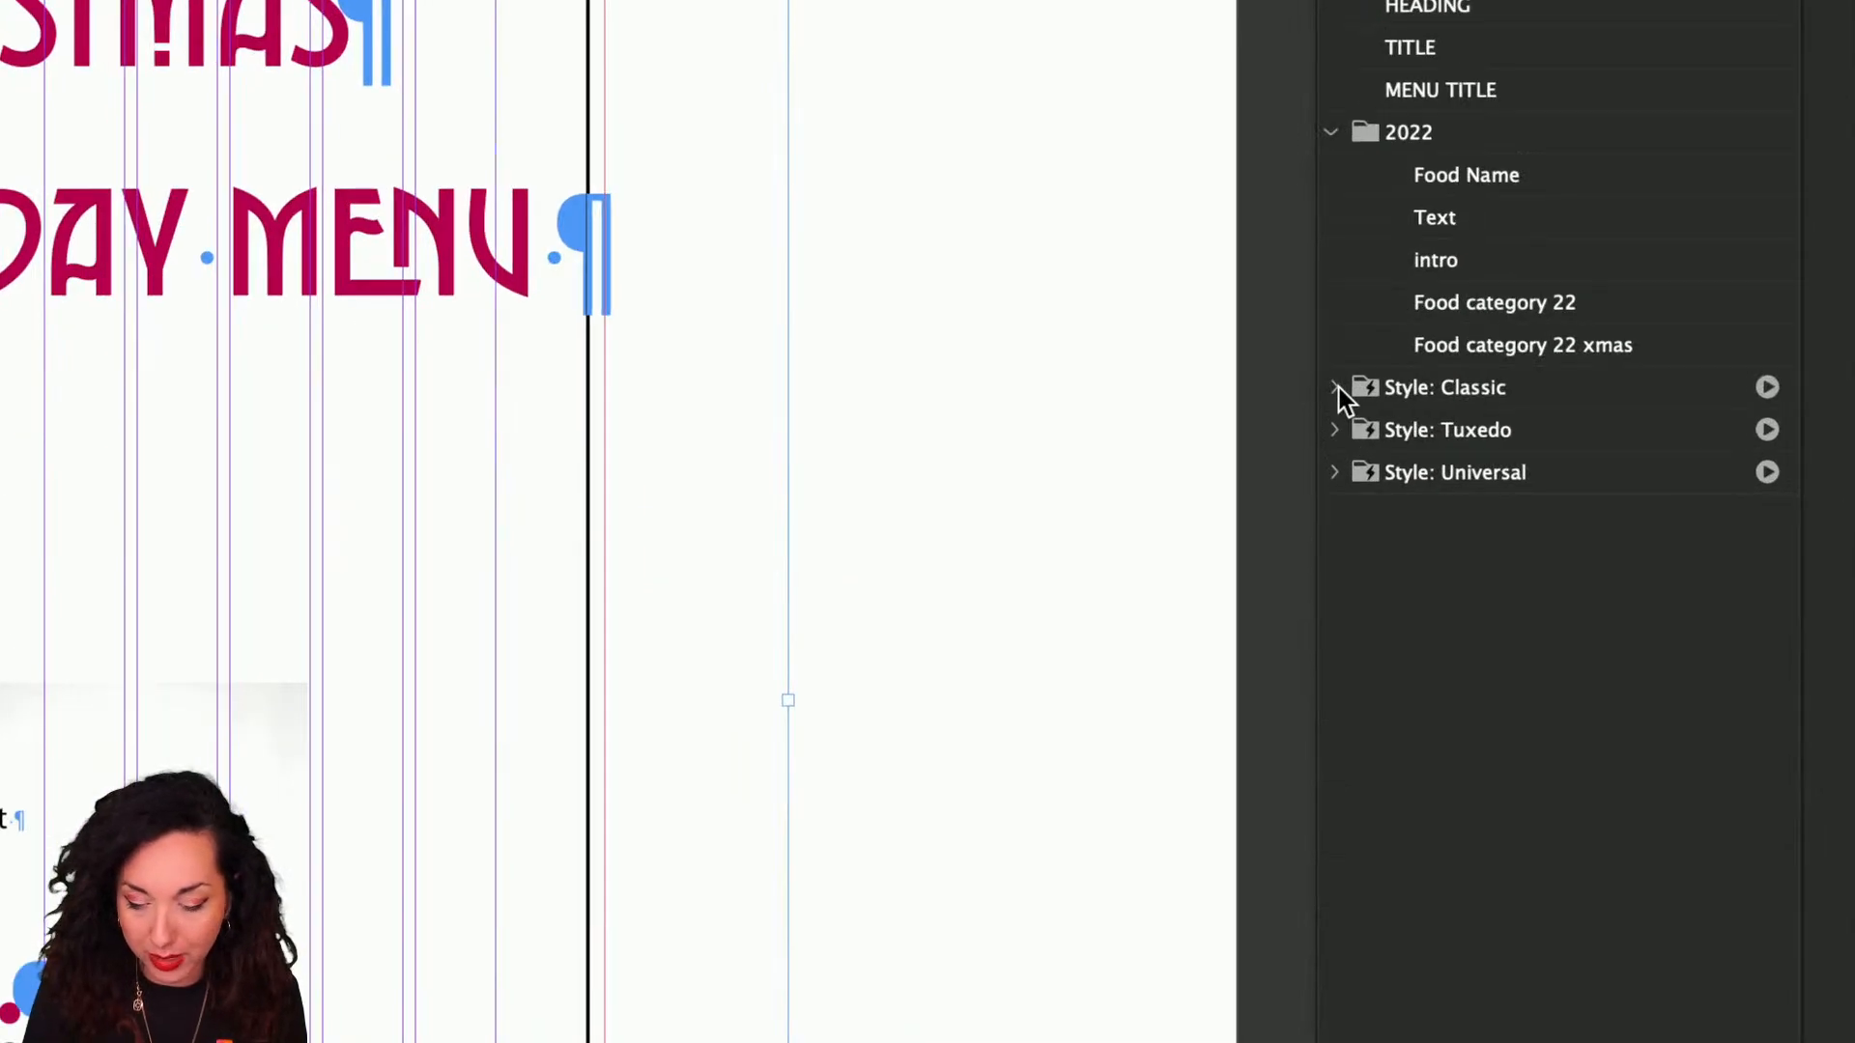
click(1335, 388)
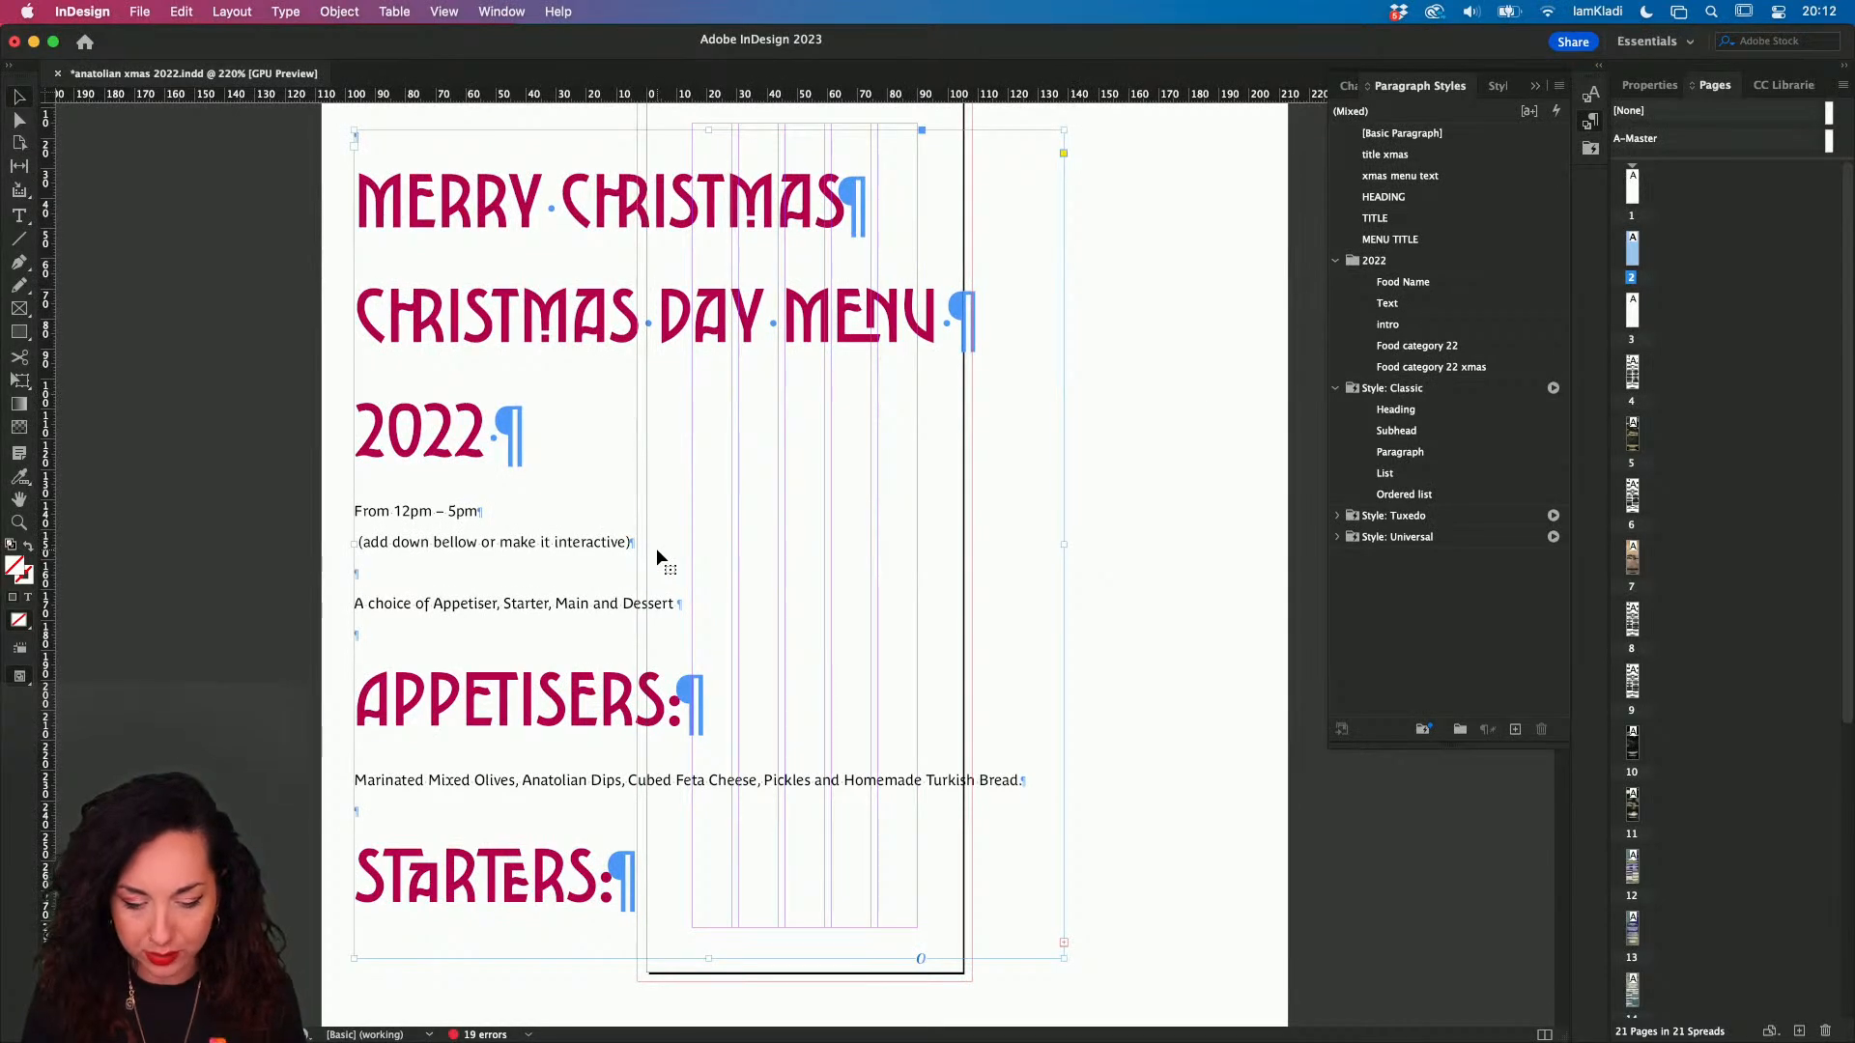
- Inspect the applied paragraph style and character properties of the interactive note line and the Christmas Day Menu heading
double_click(600, 543)
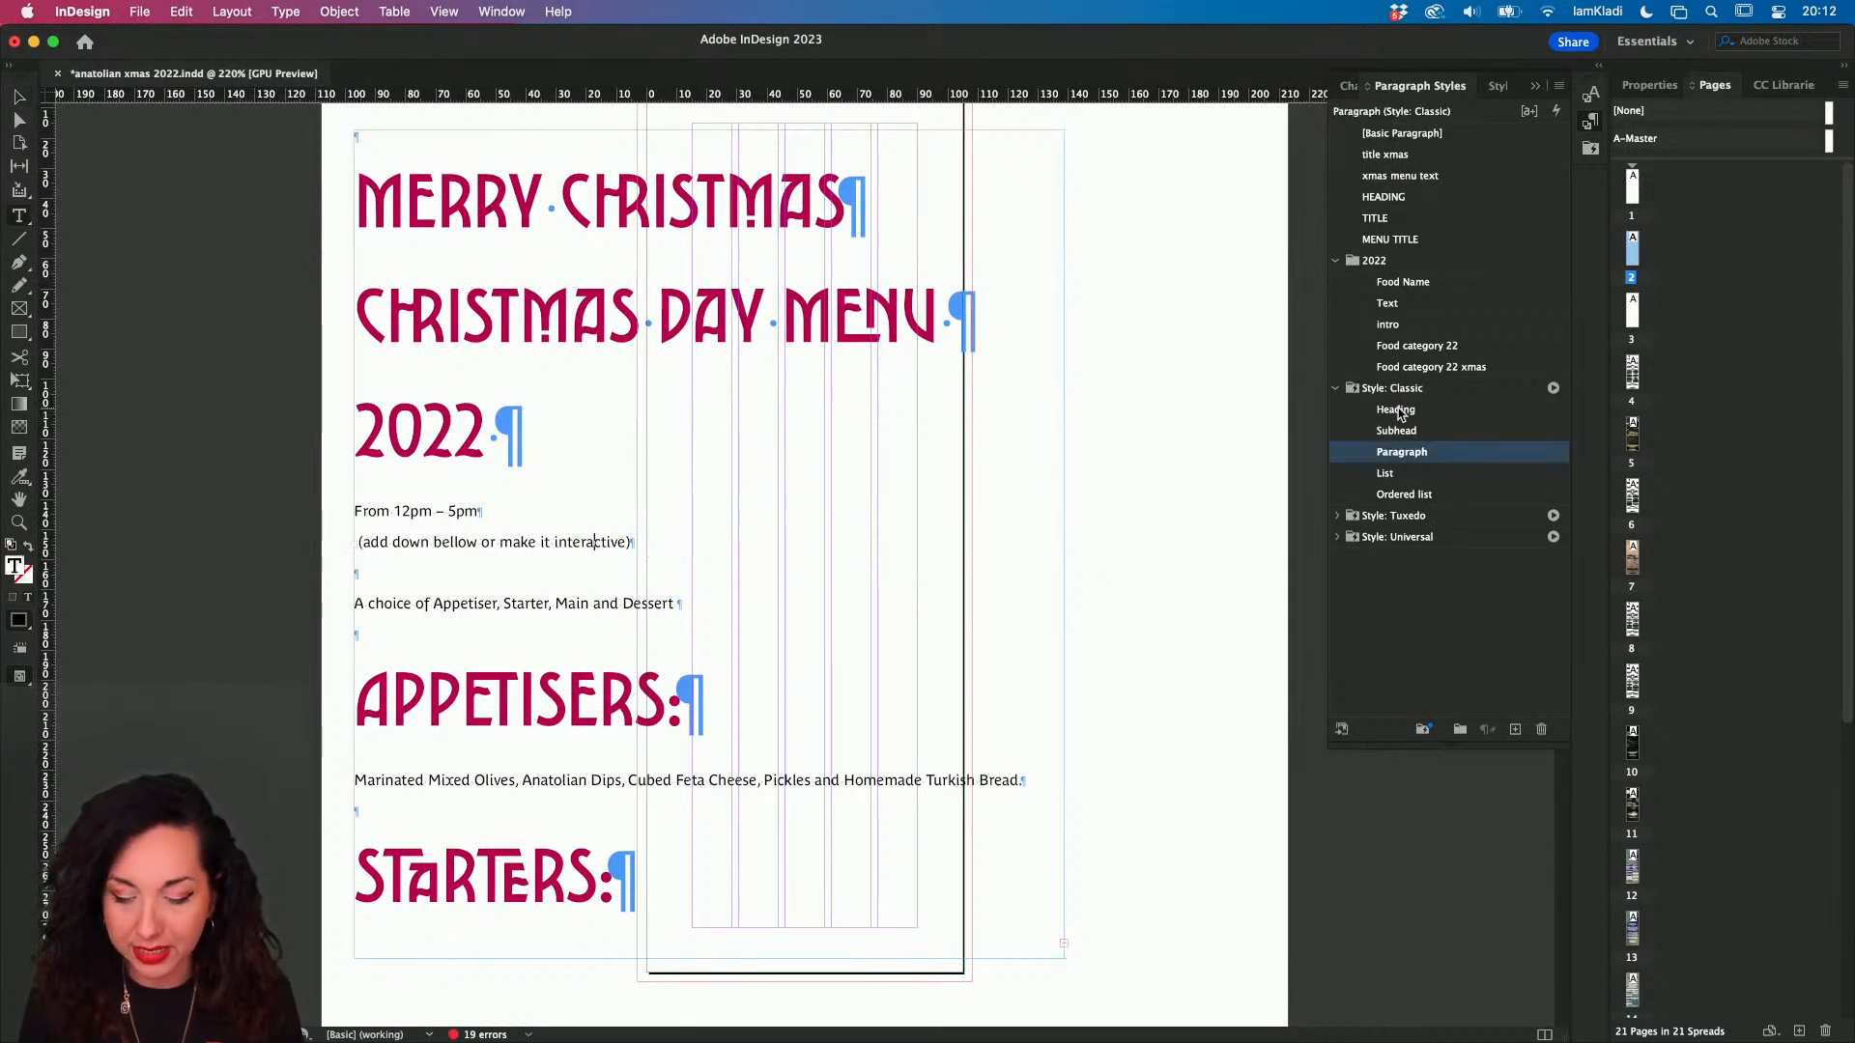
click(1647, 86)
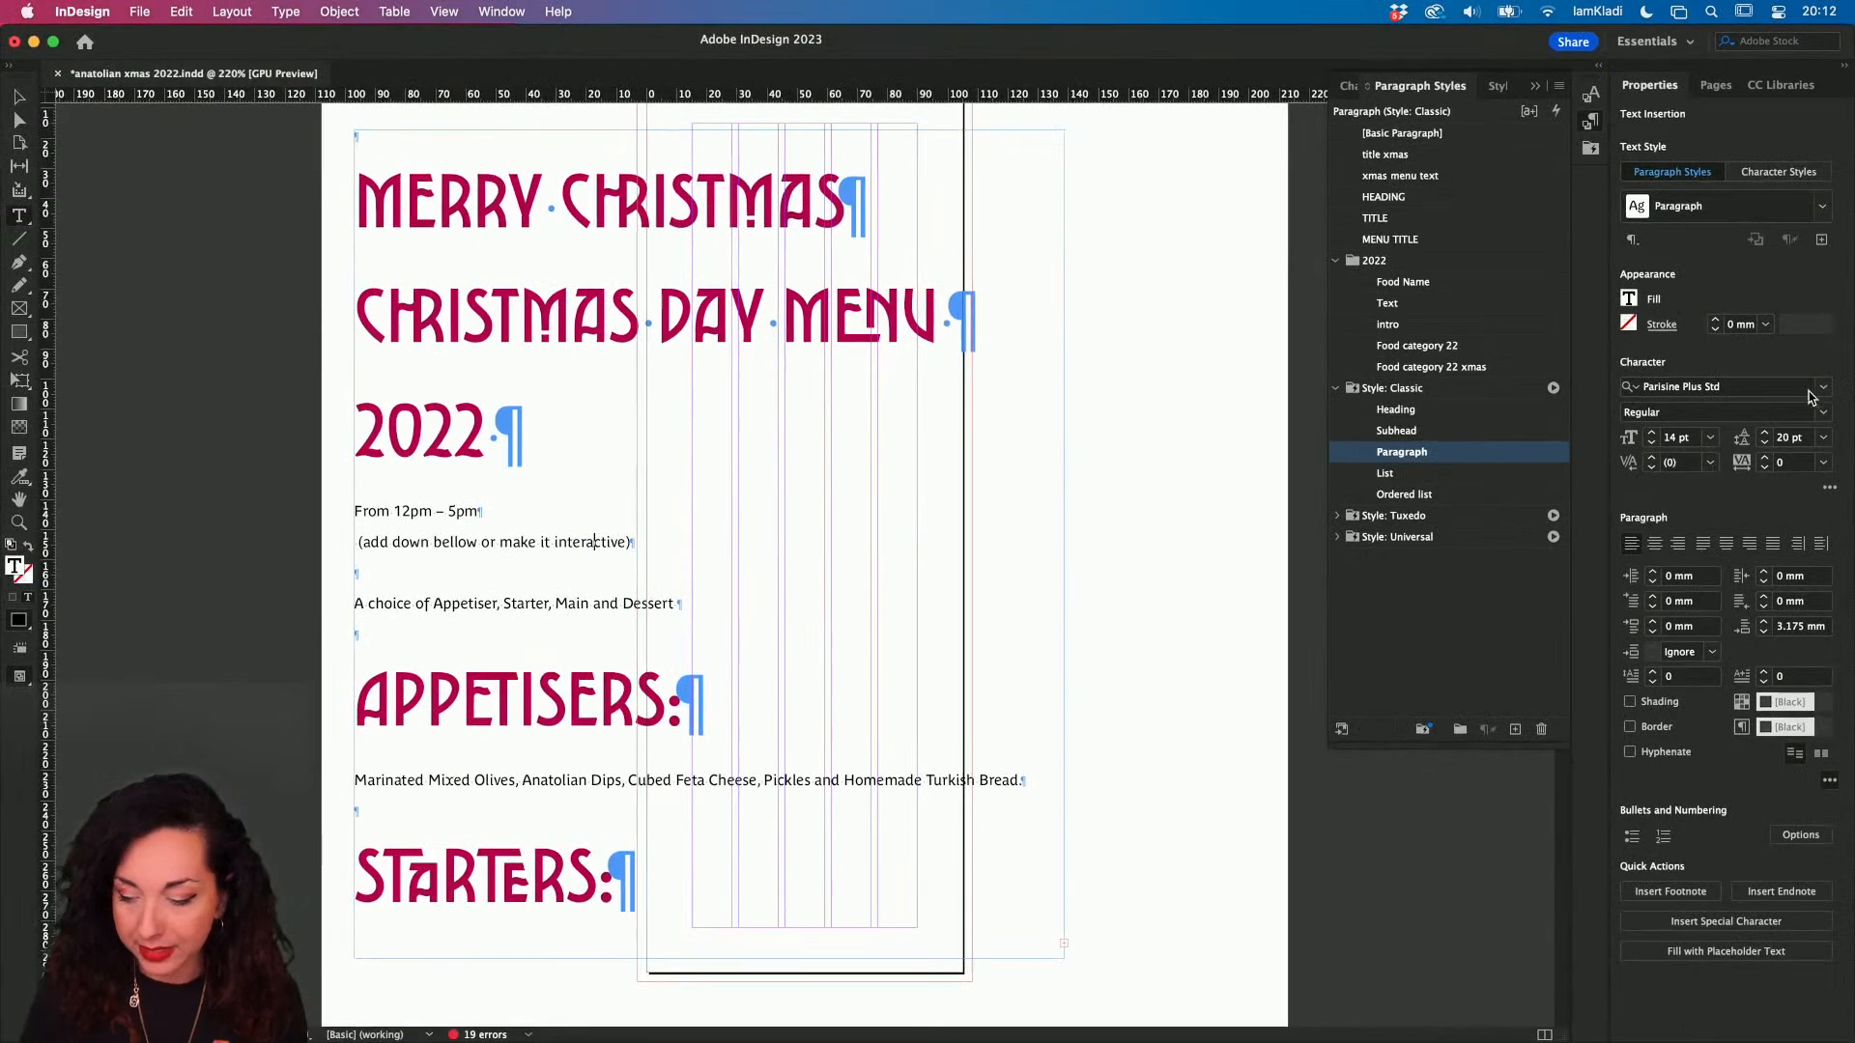
click(1854, 438)
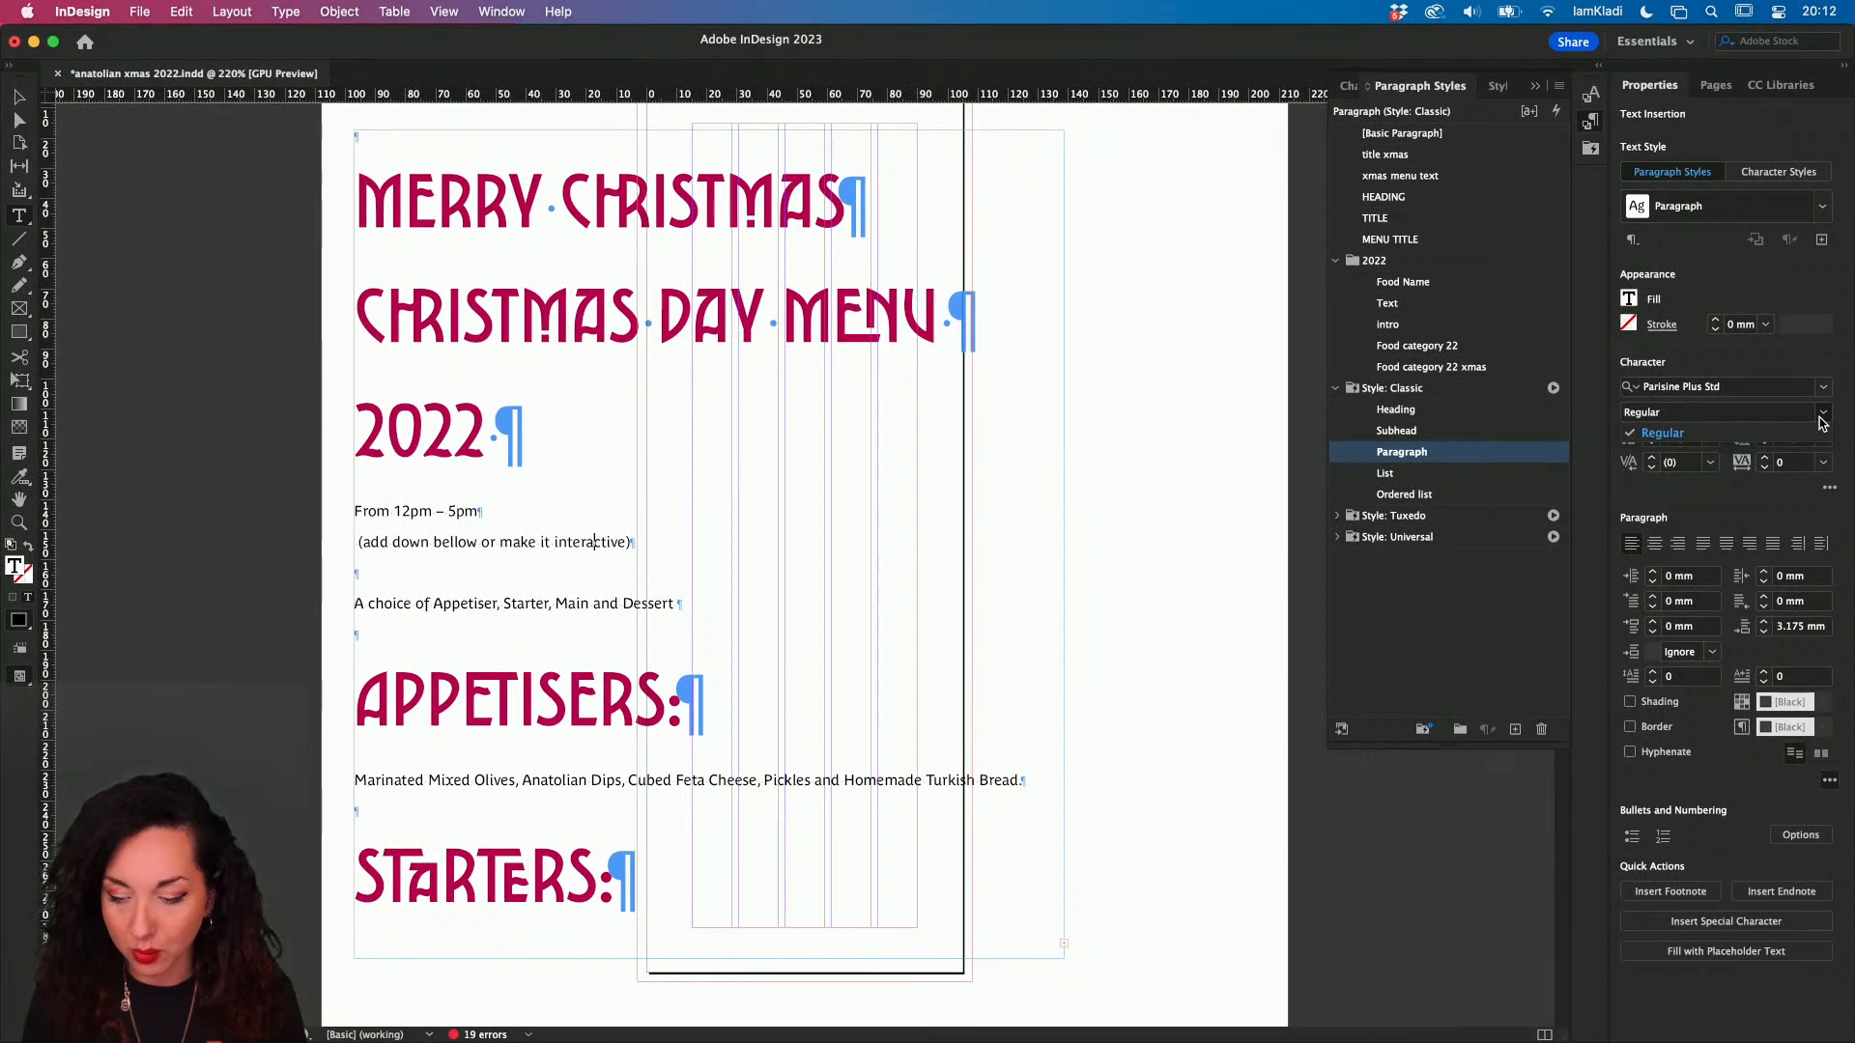
click(1802, 381)
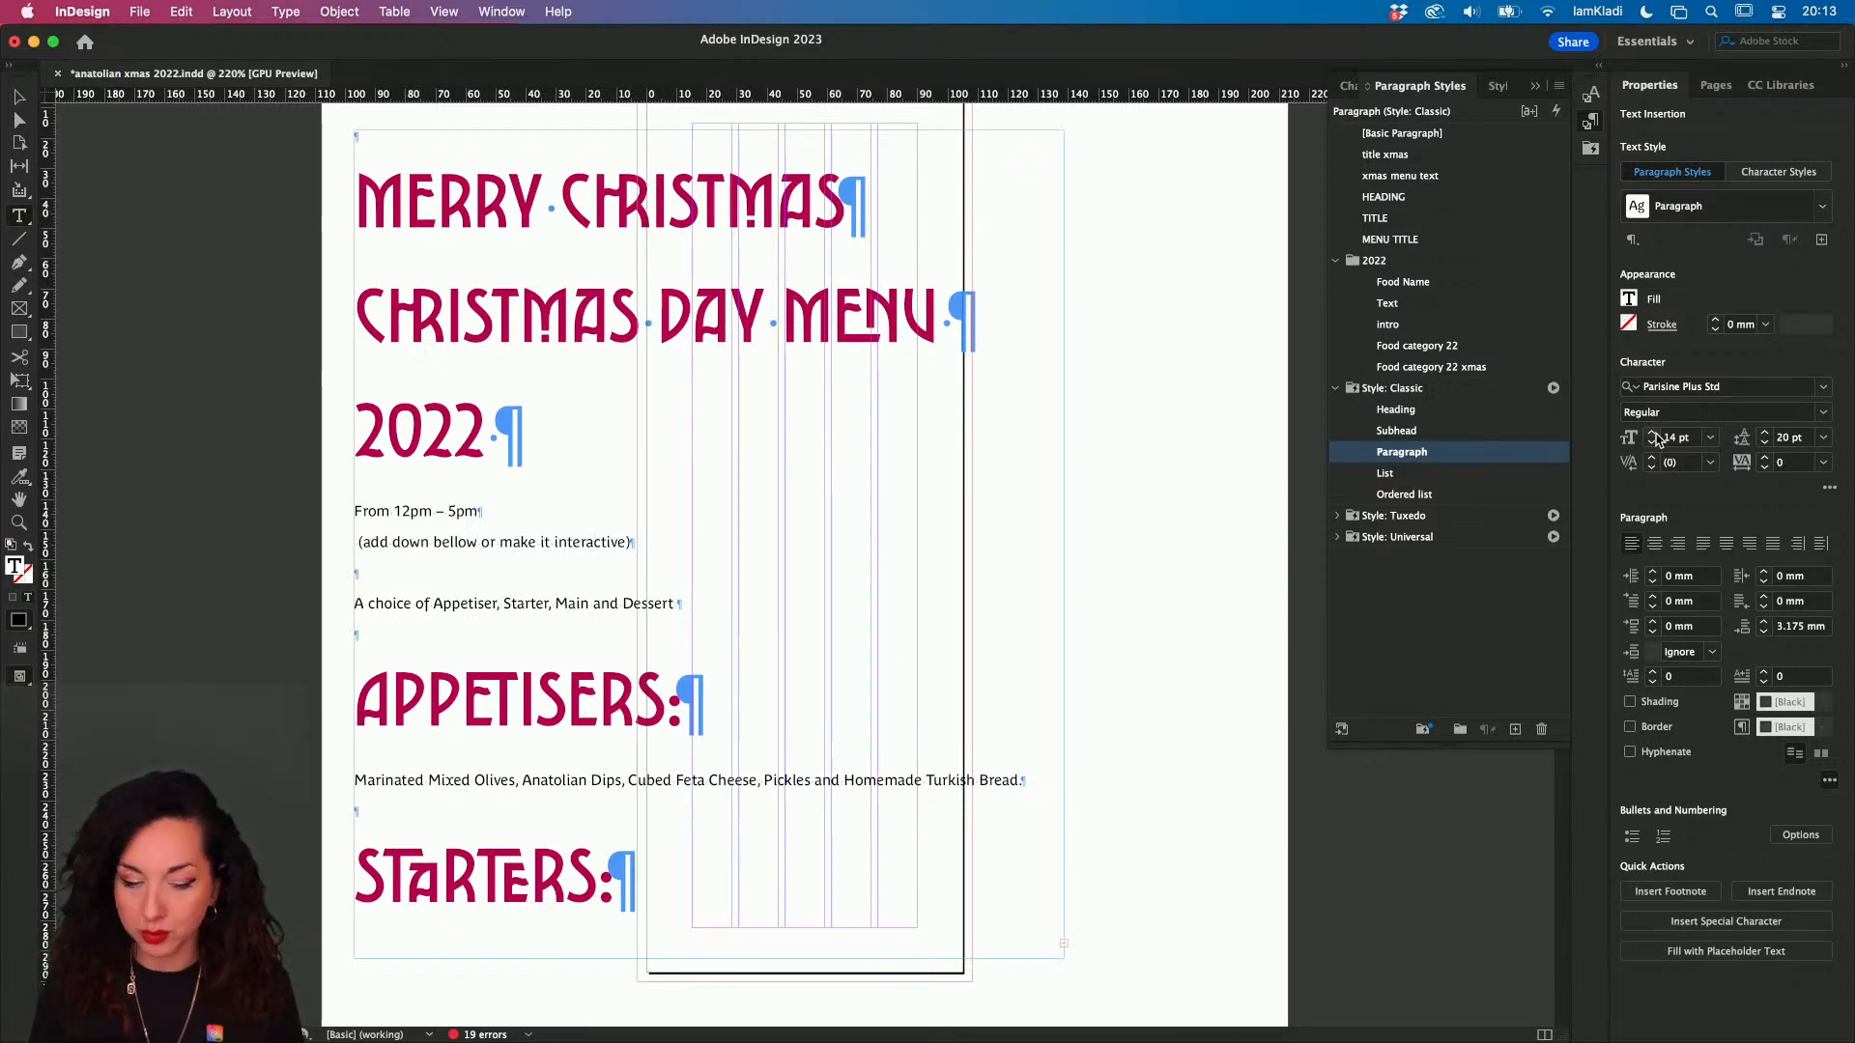
click(806, 309)
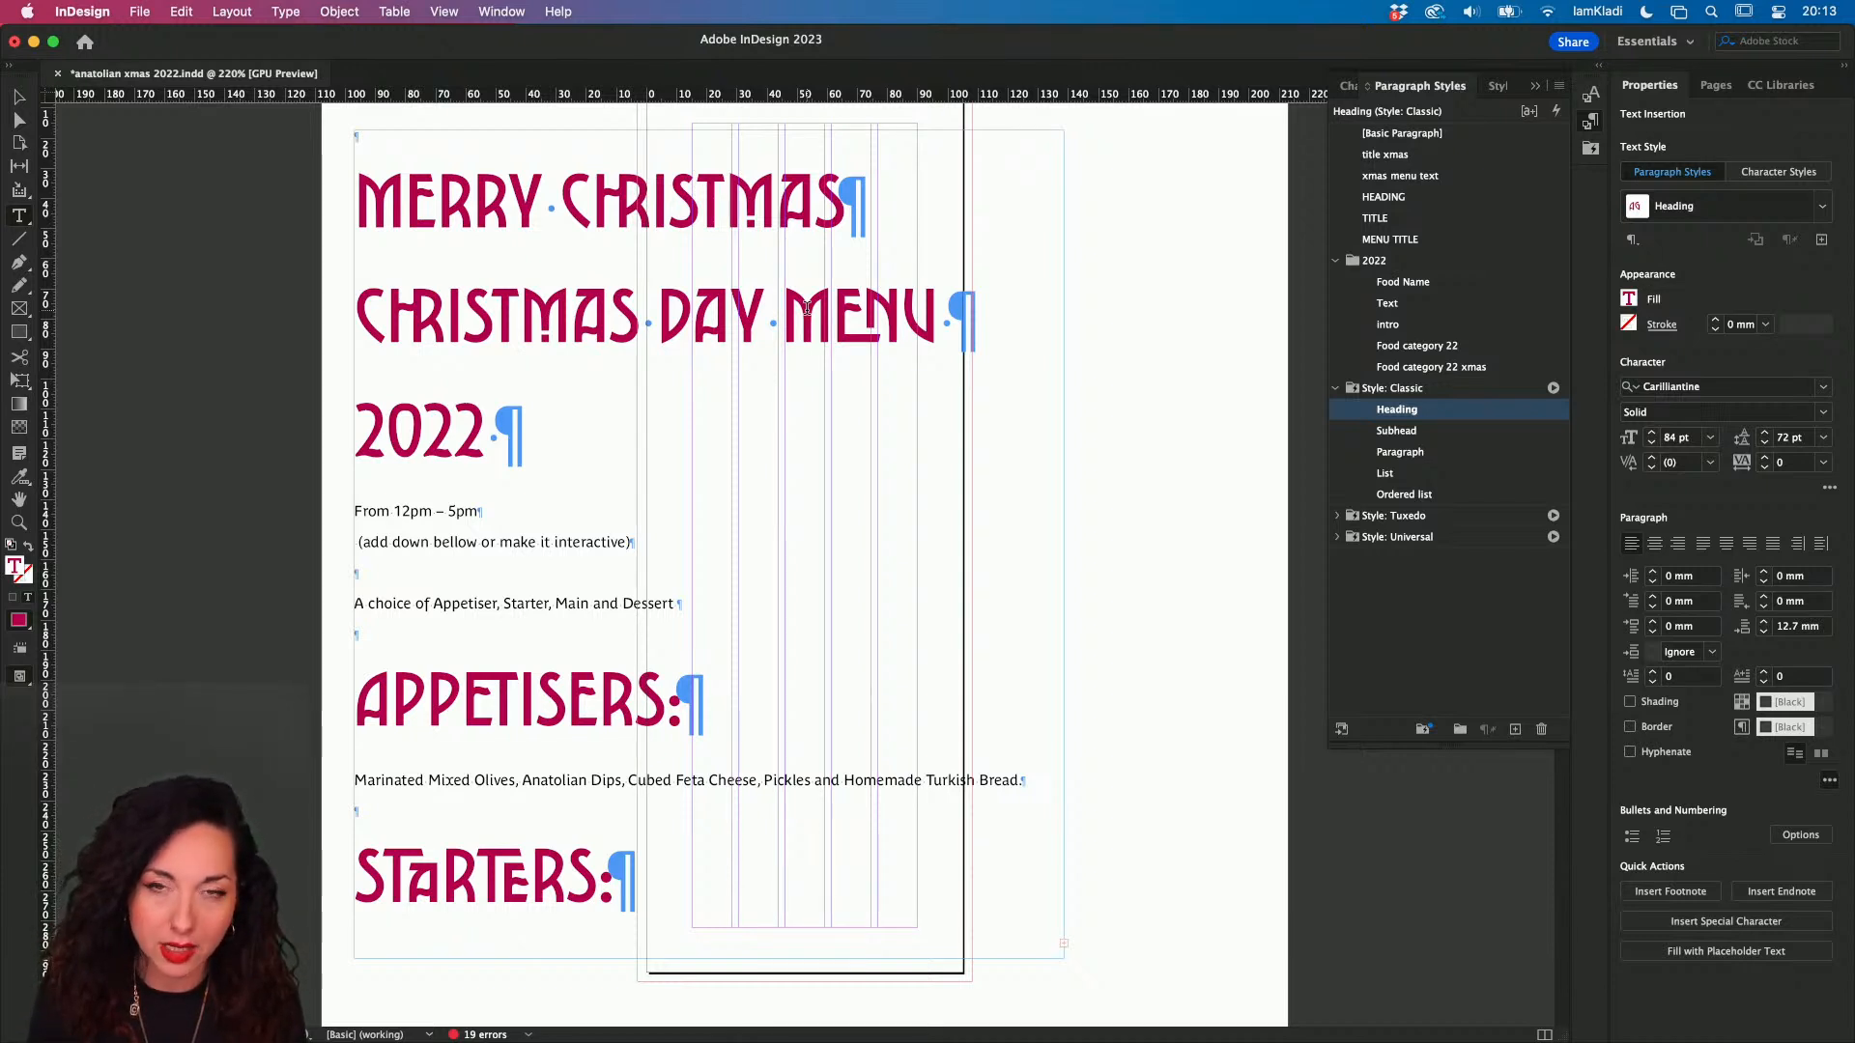
- Apply the Classic pack's Subhead paragraph style to the Appetisers heading
click(602, 703)
key(super+equal)
click(577, 727)
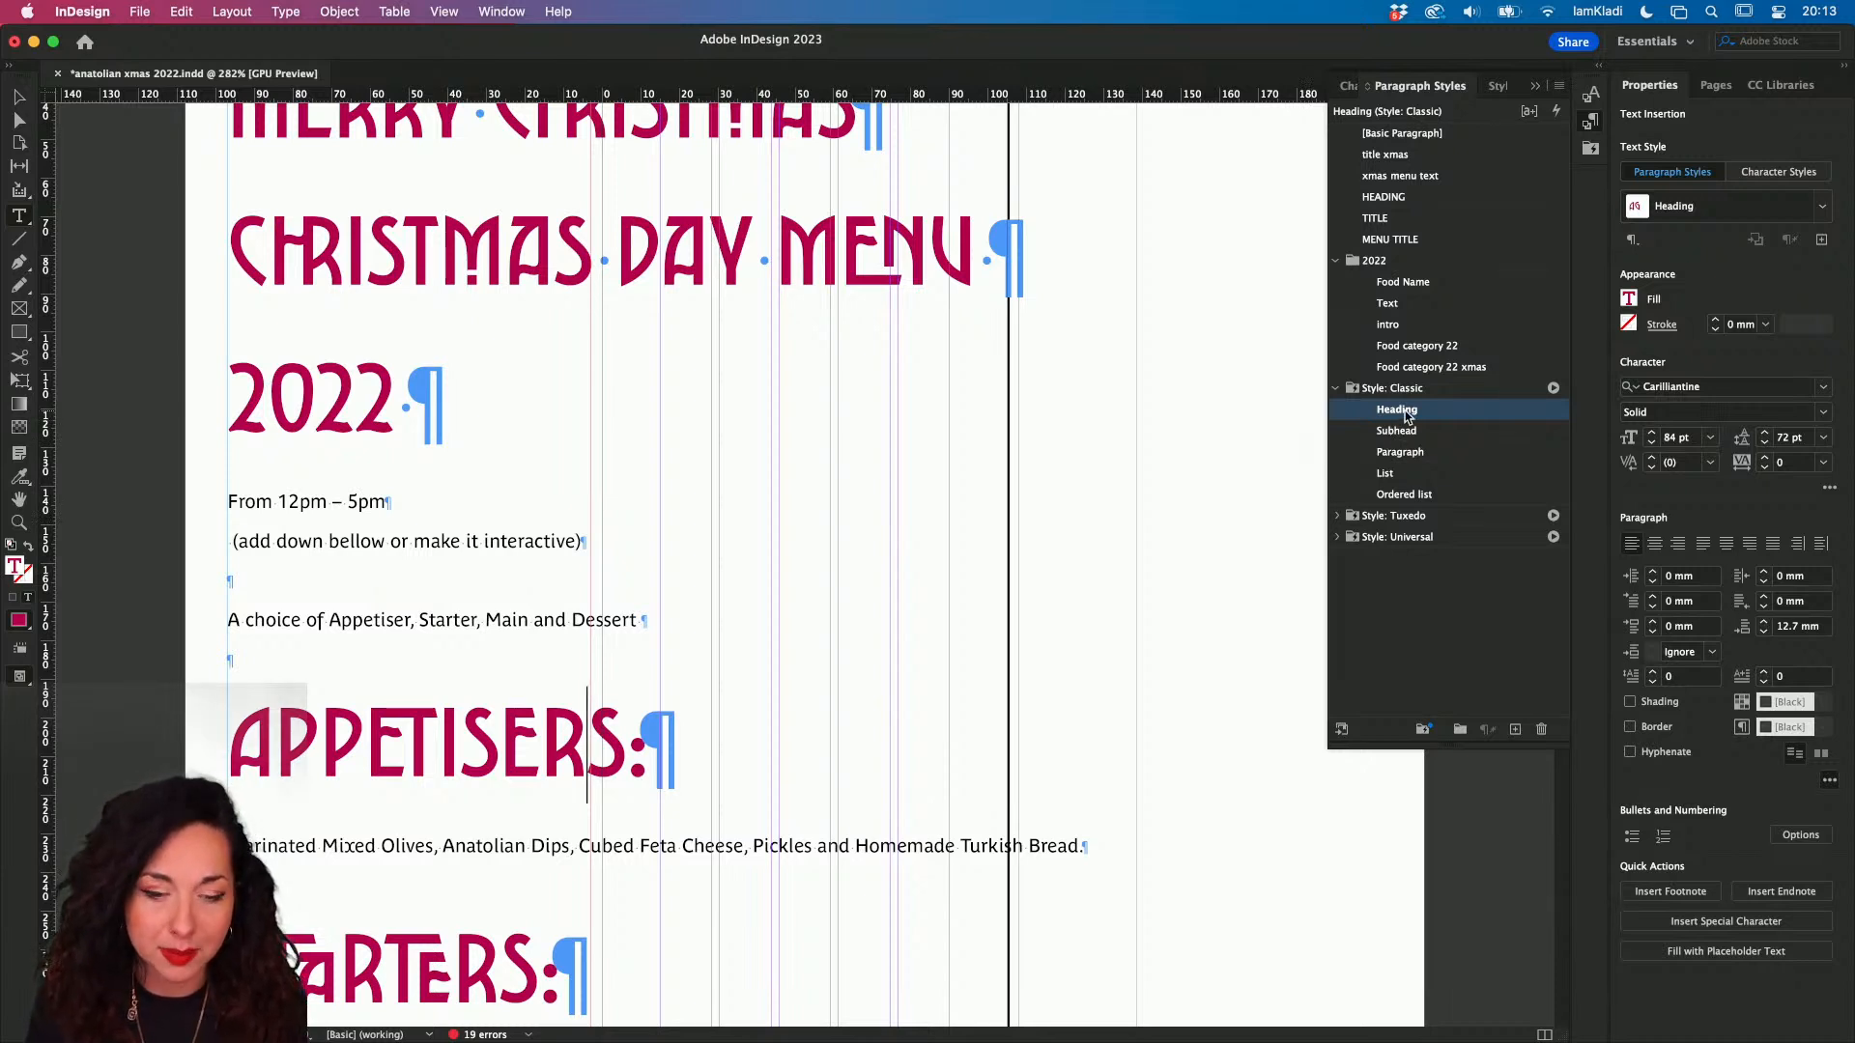
scroll(866, 223, up, 1)
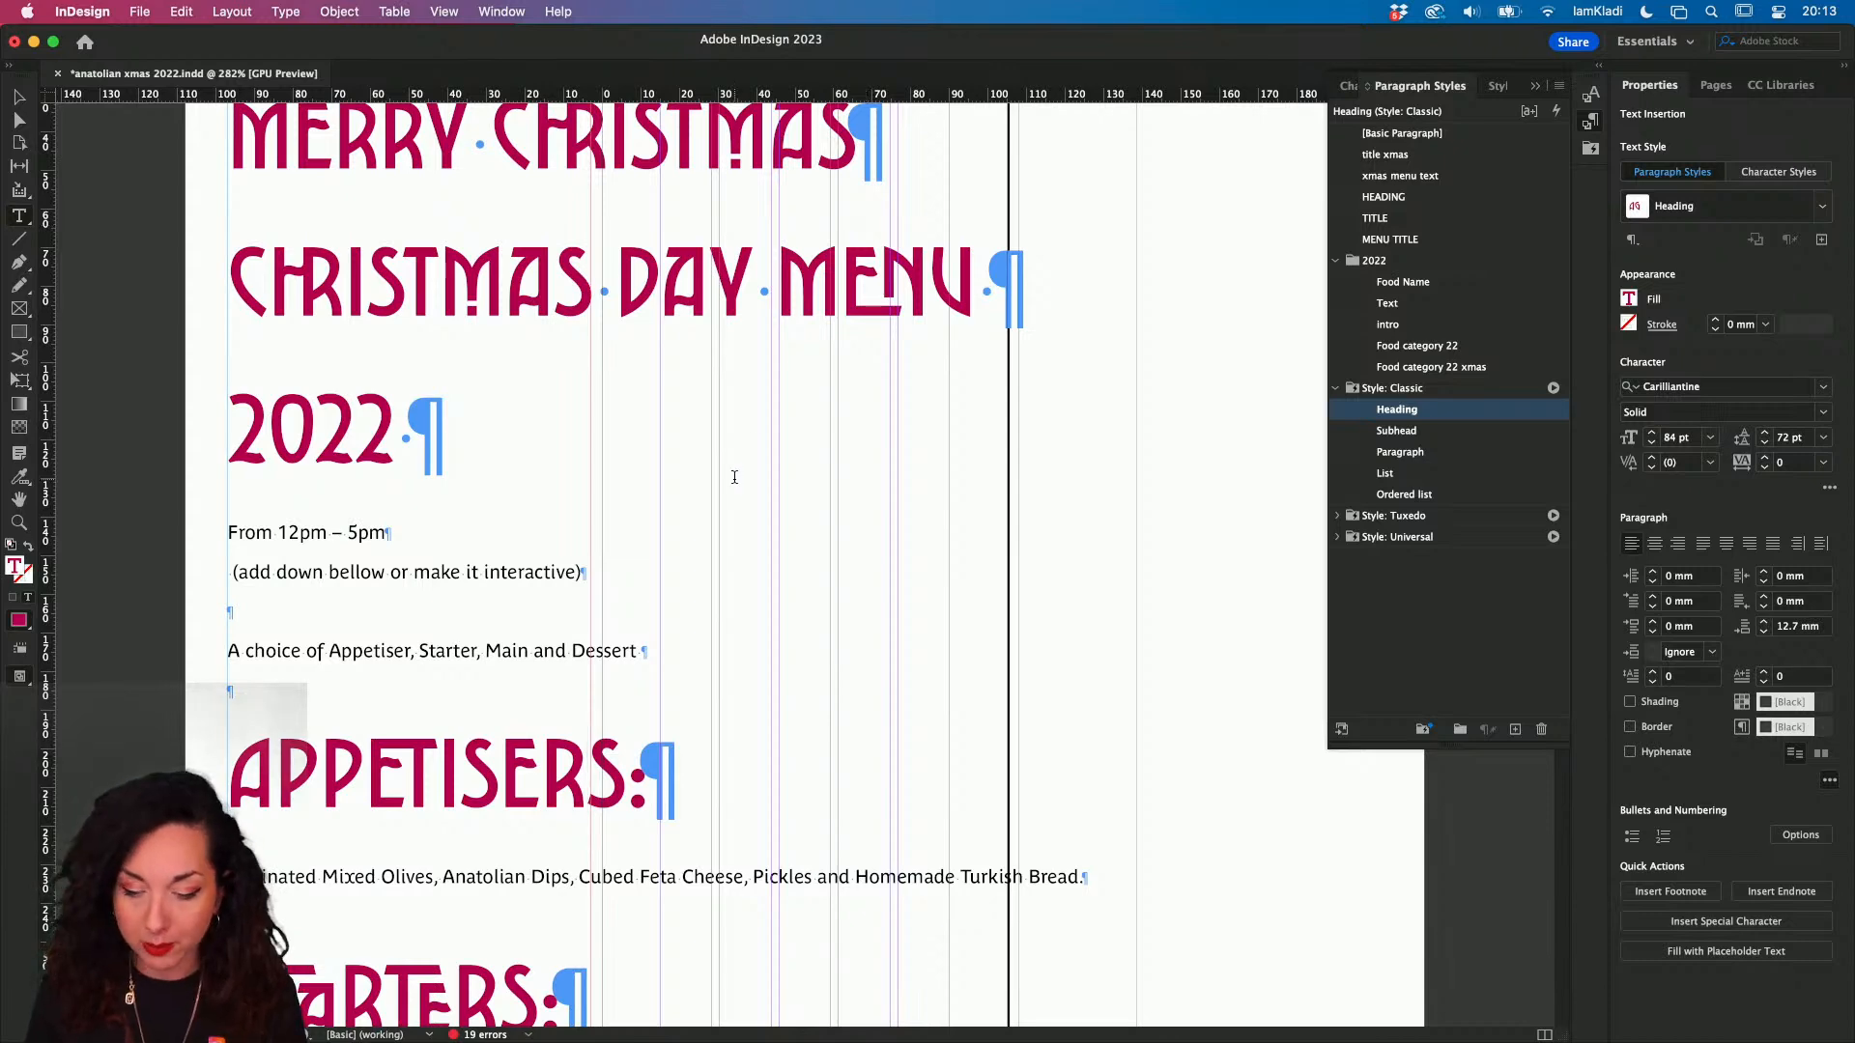
click(1399, 431)
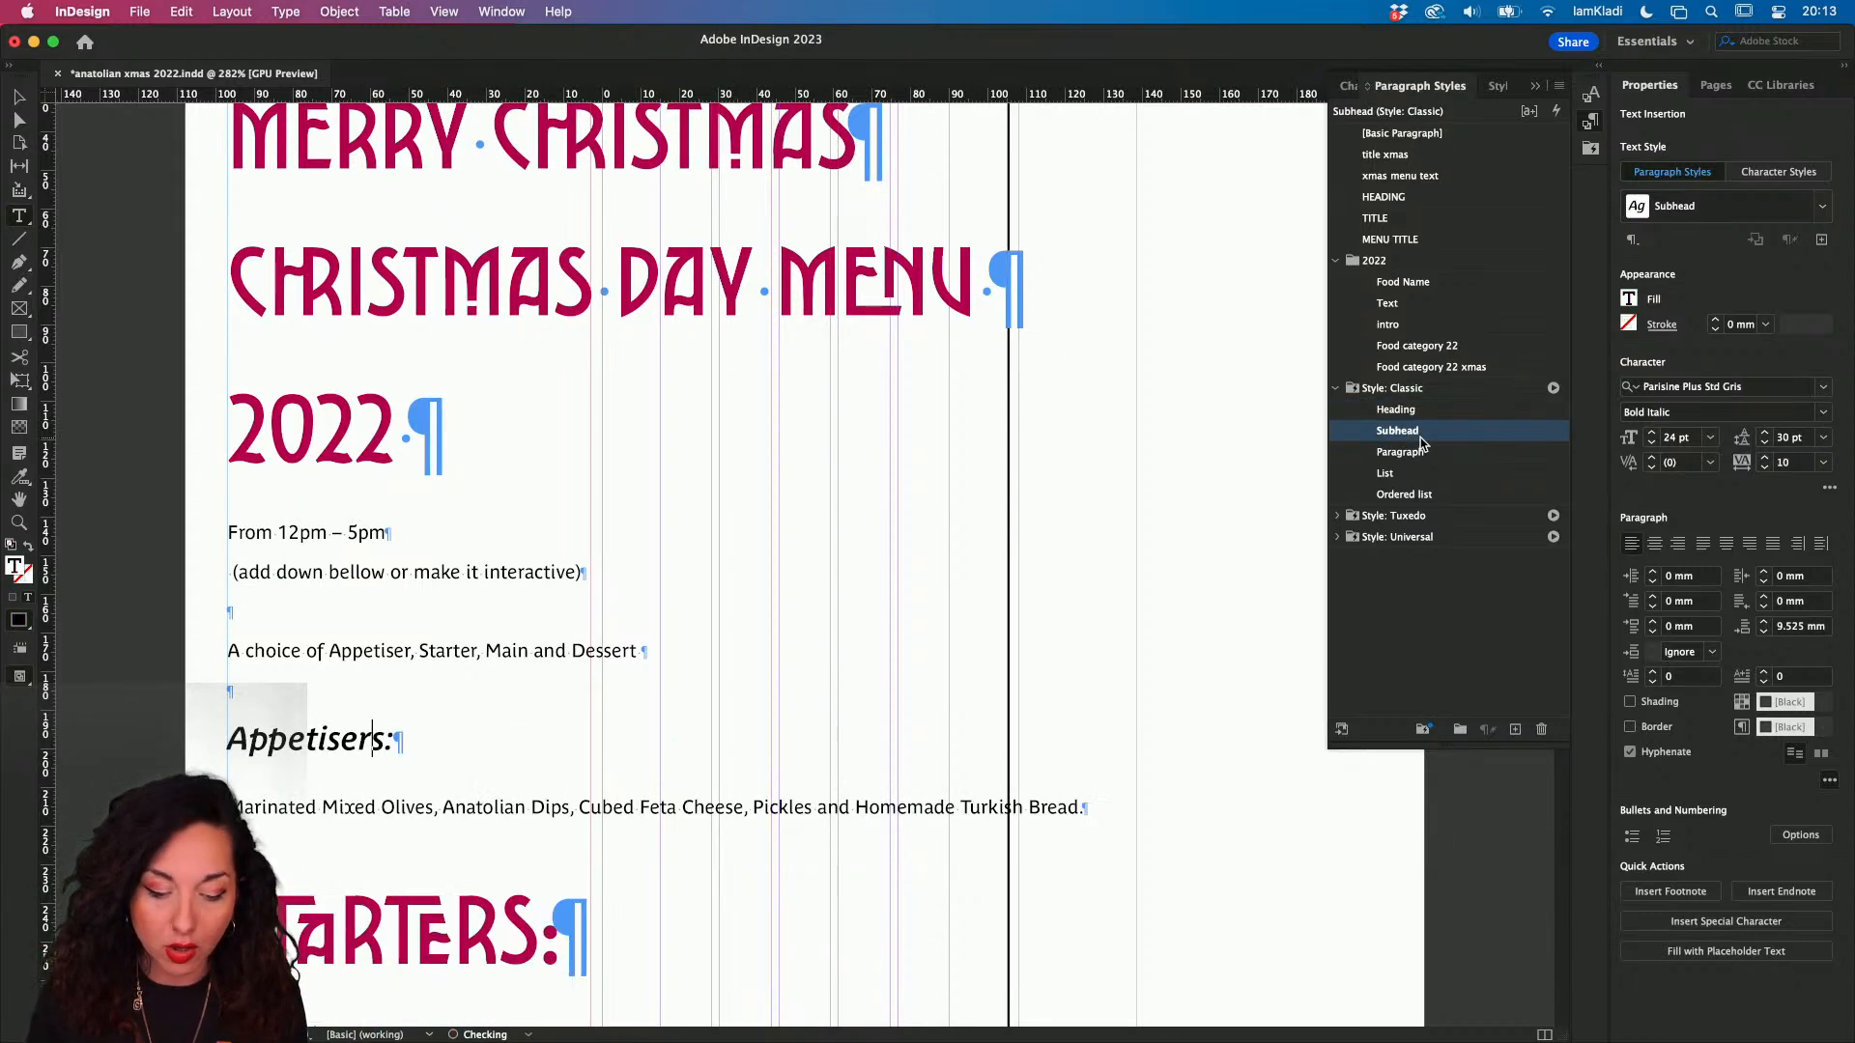
- Apply the Classic pack's Subhead paragraph style to the Starters heading
click(501, 904)
scroll(912, 620, down, 1)
scroll(912, 620, down, 5)
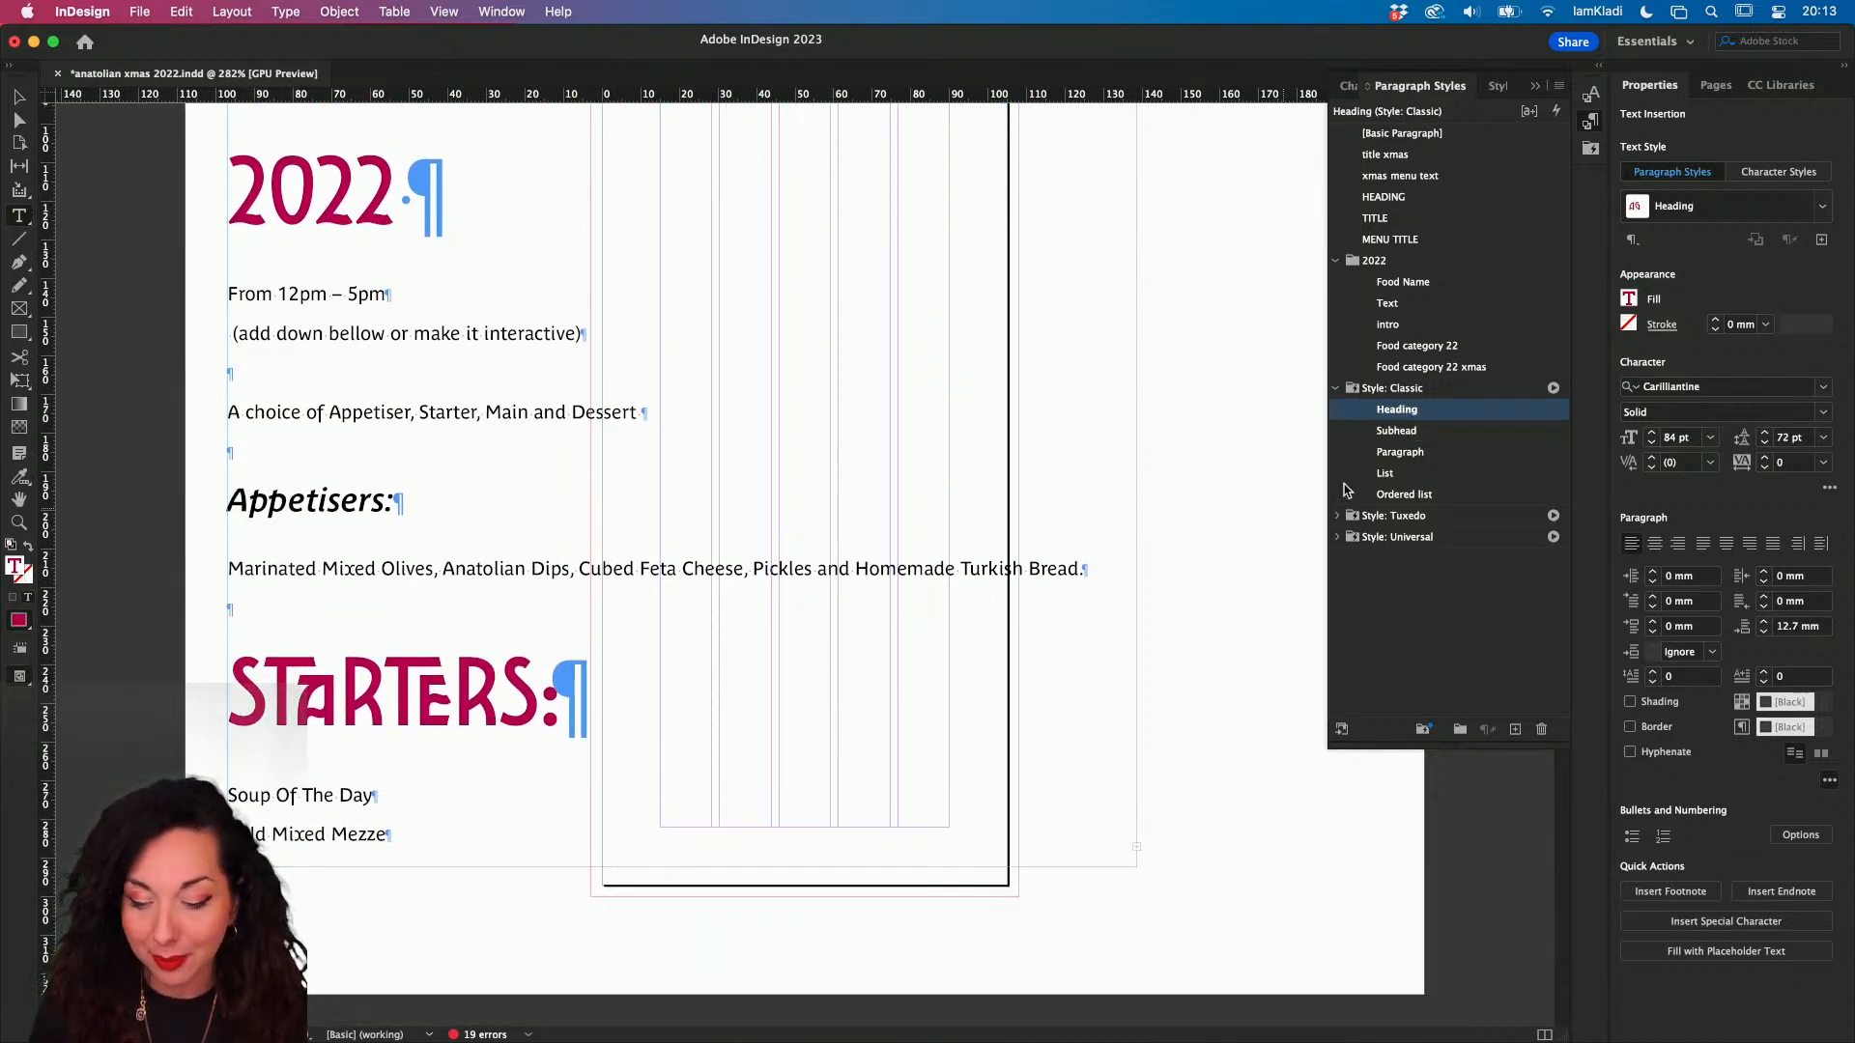
click(1418, 430)
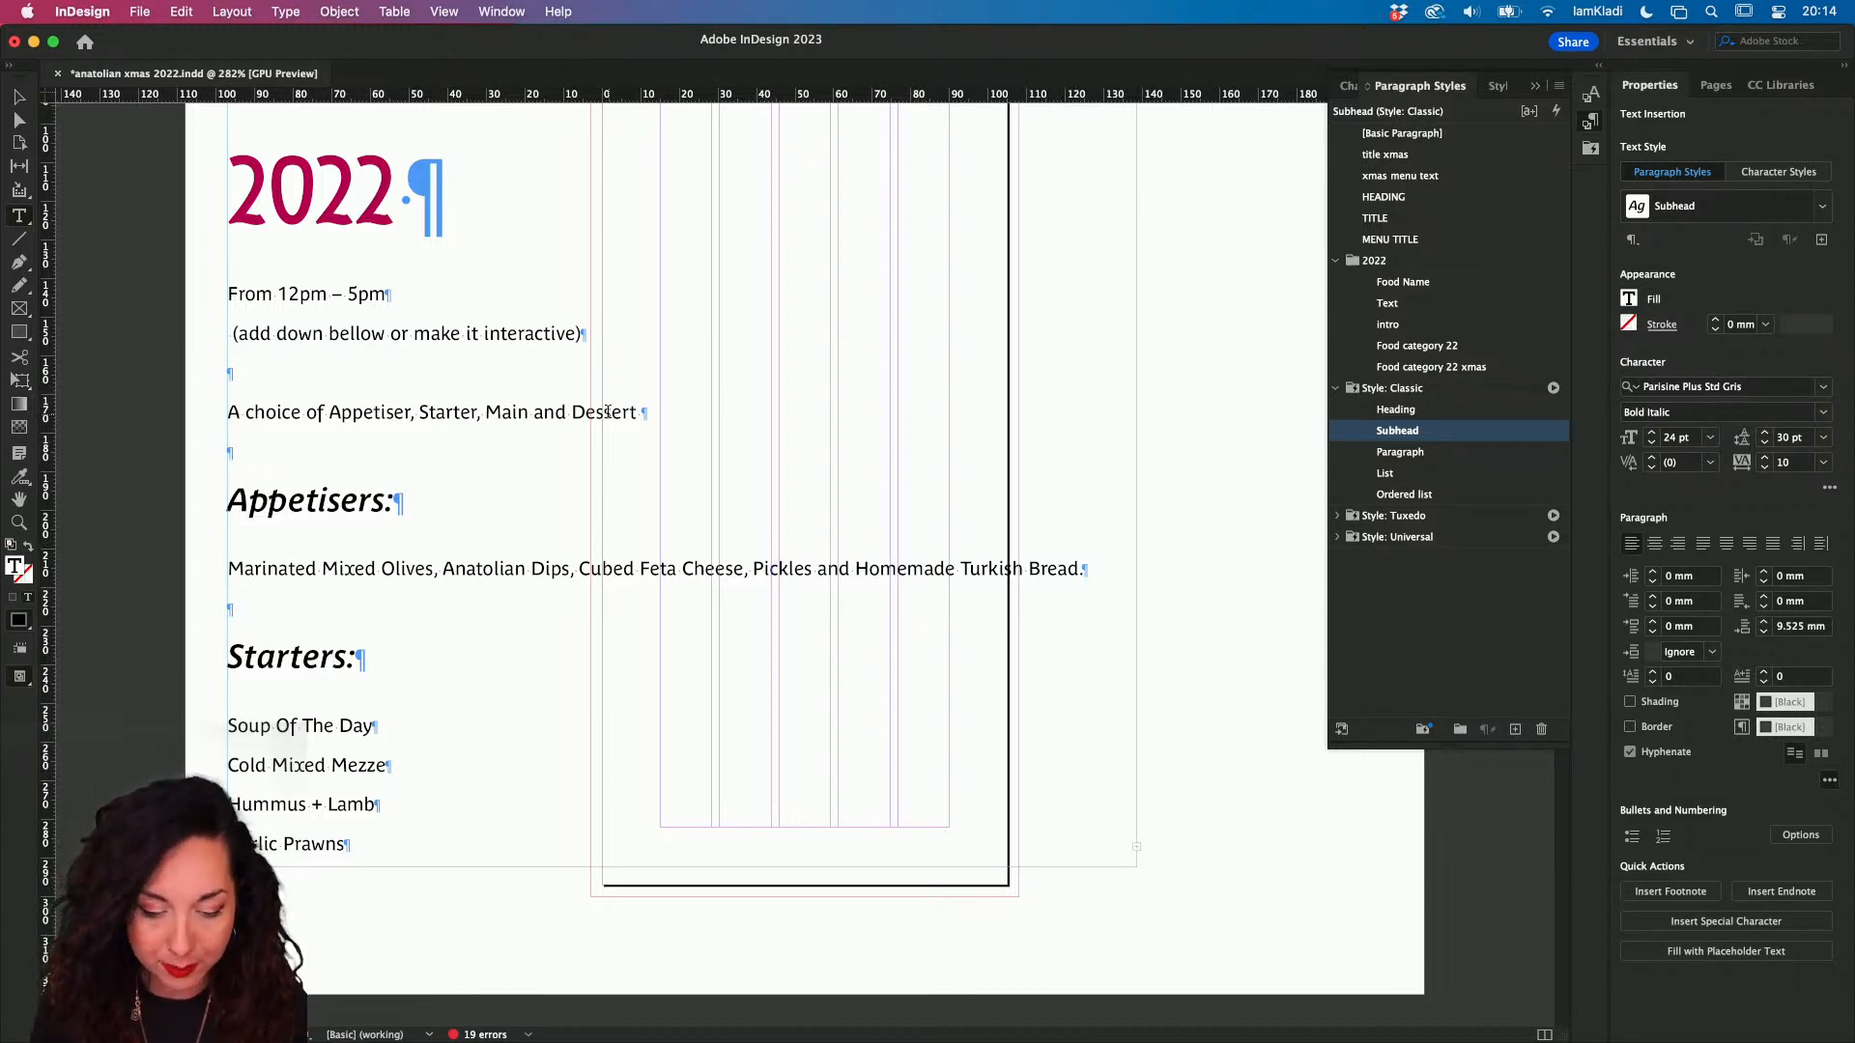
- Open the Classic Paragraph style's basic character formats, reduce the size to 10 pt and turn on the preview
click(608, 413)
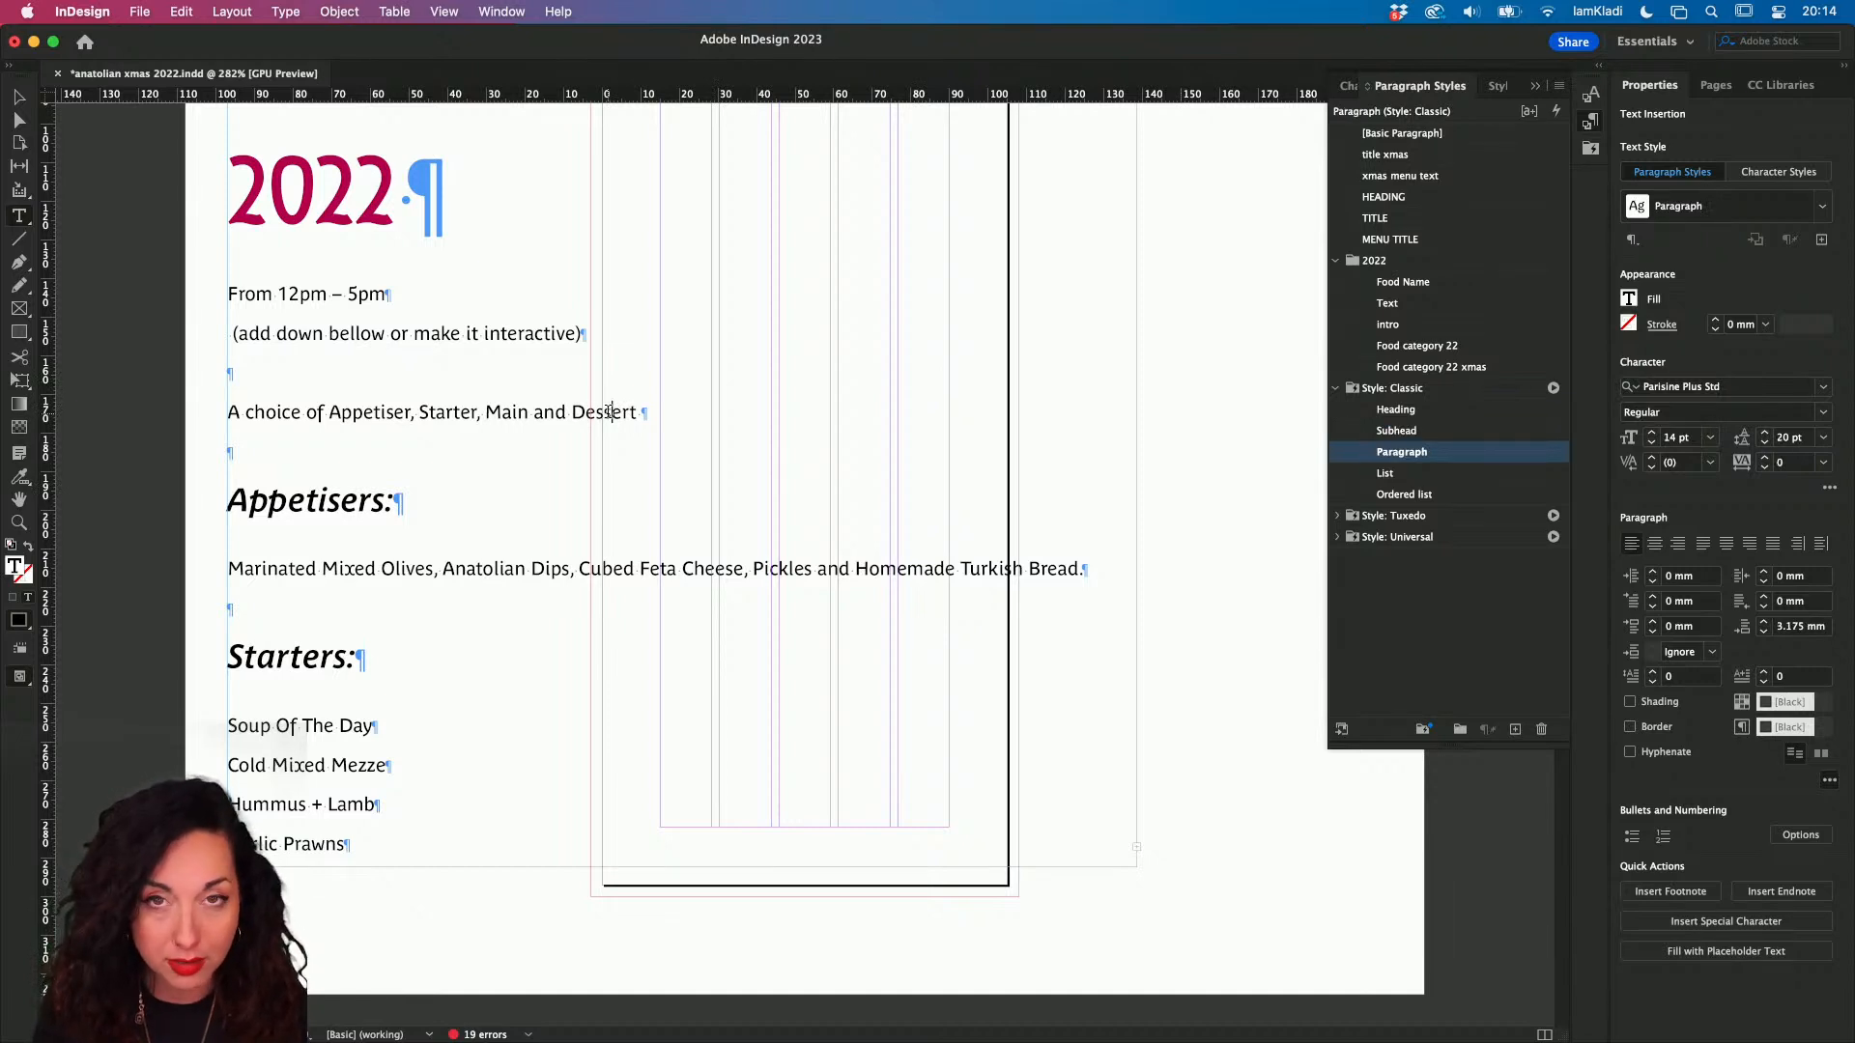
text(s)
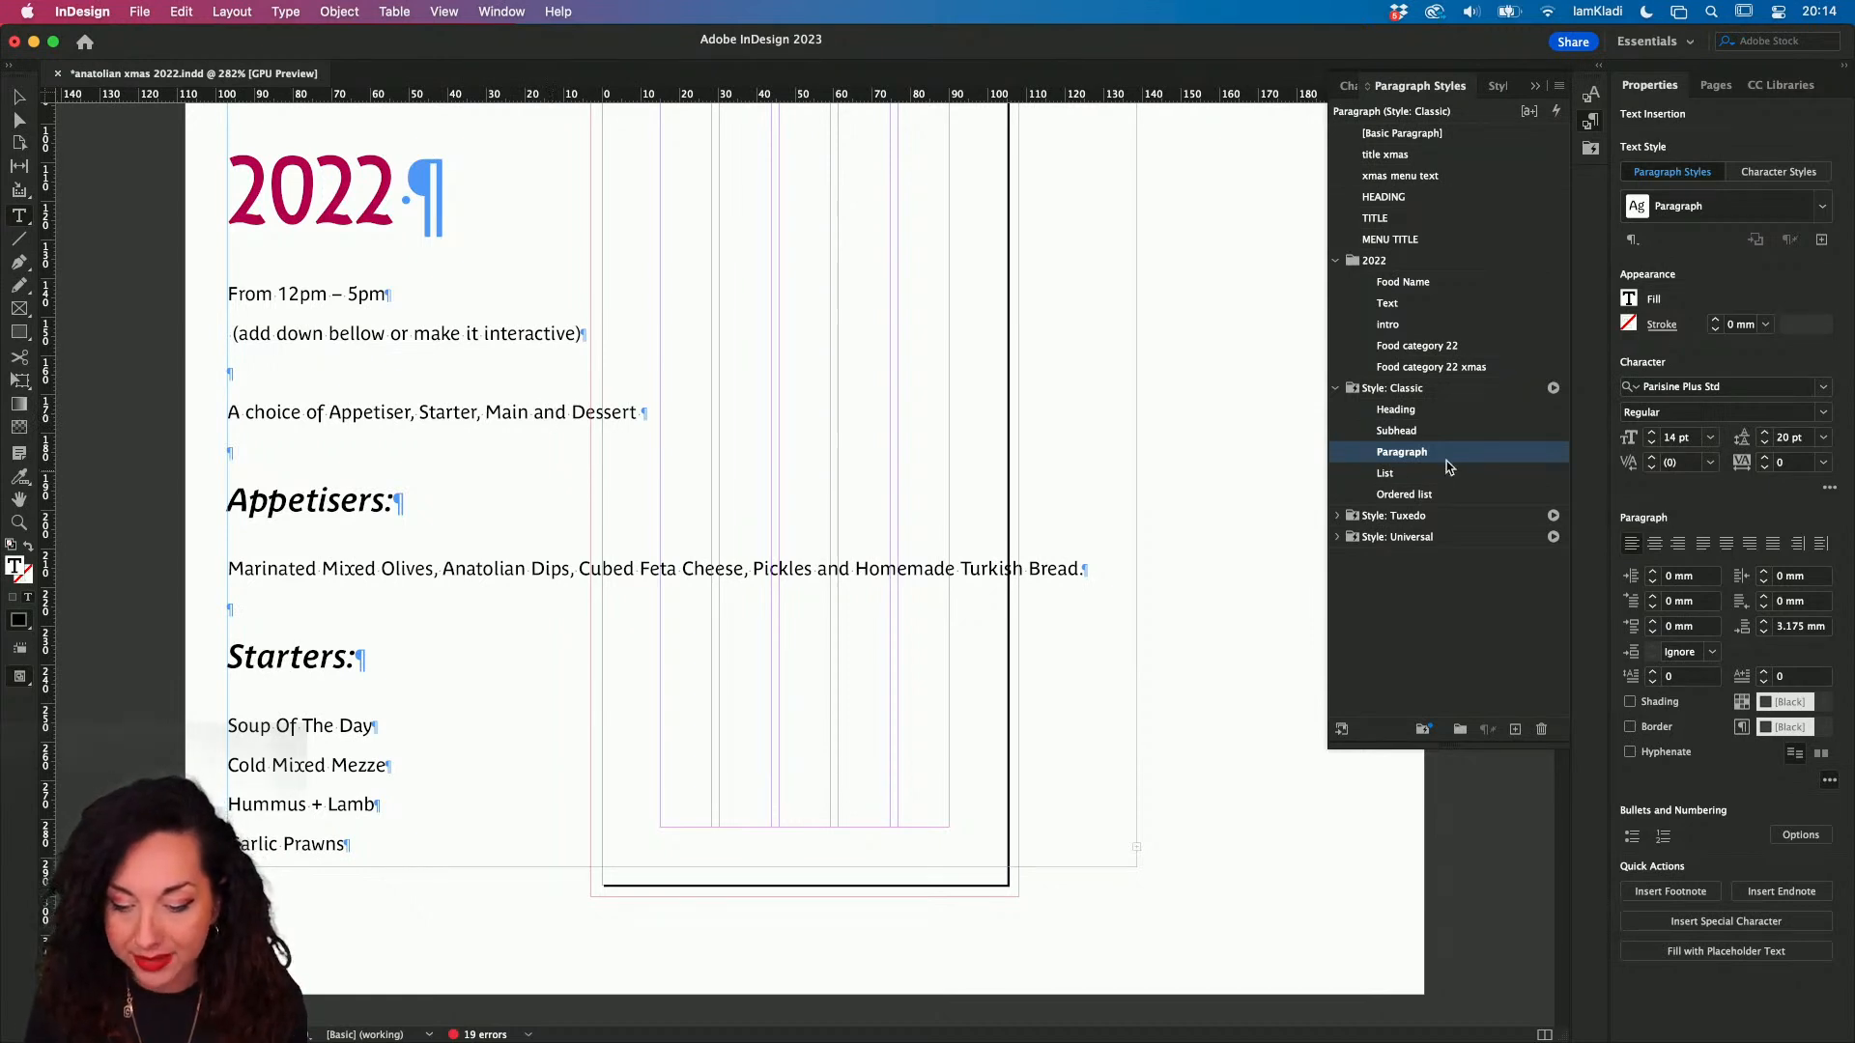
double_click(1401, 452)
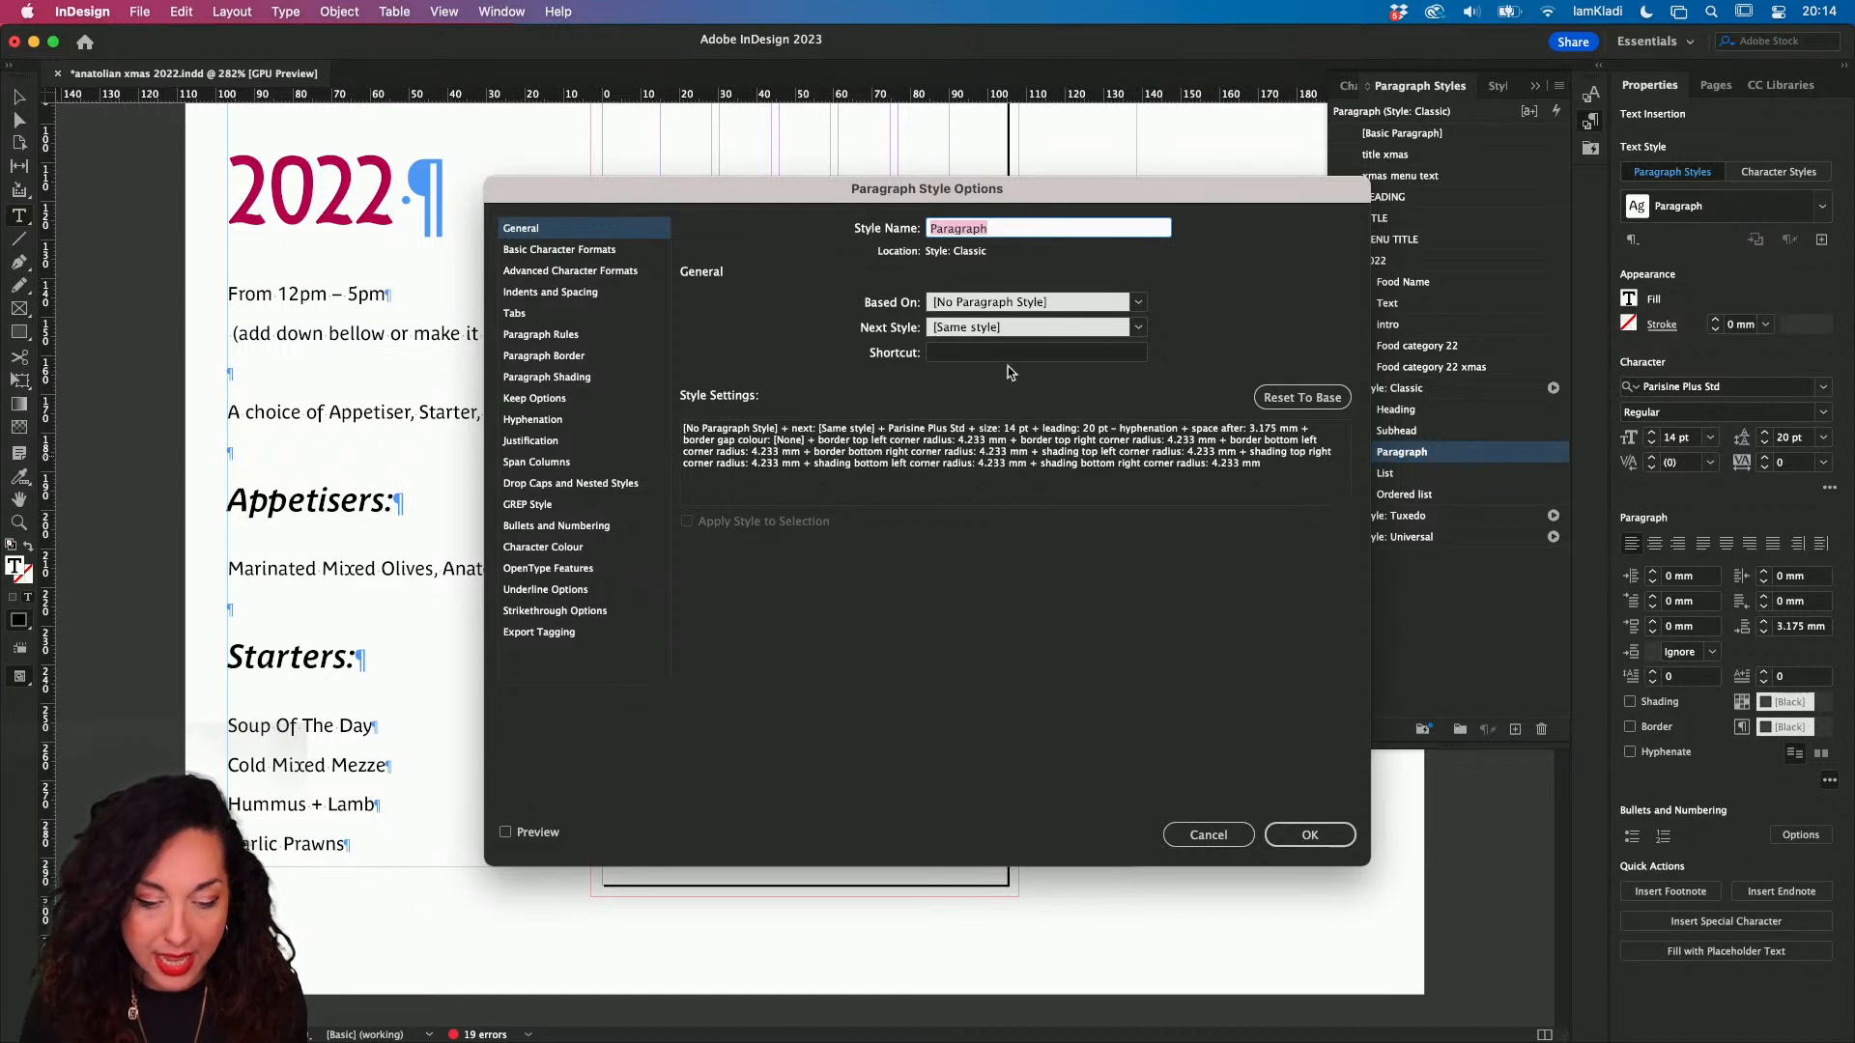
click(585, 253)
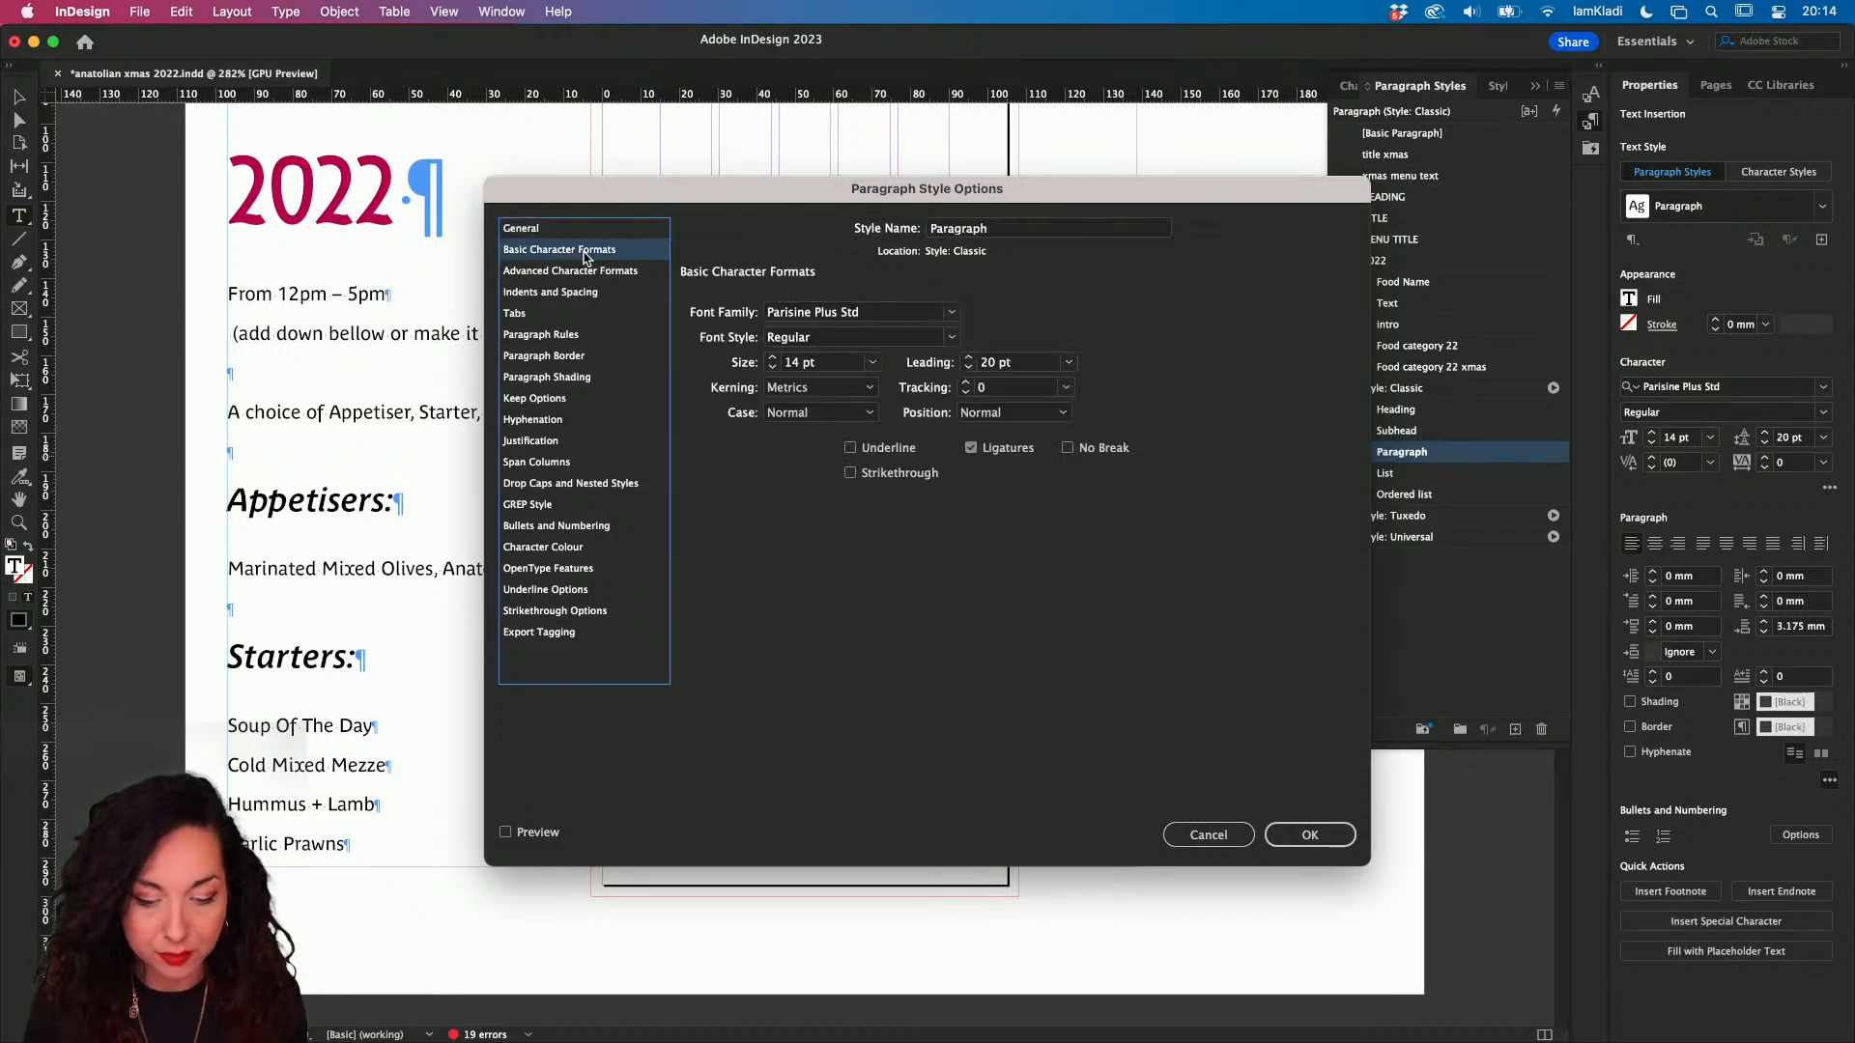
click(773, 367)
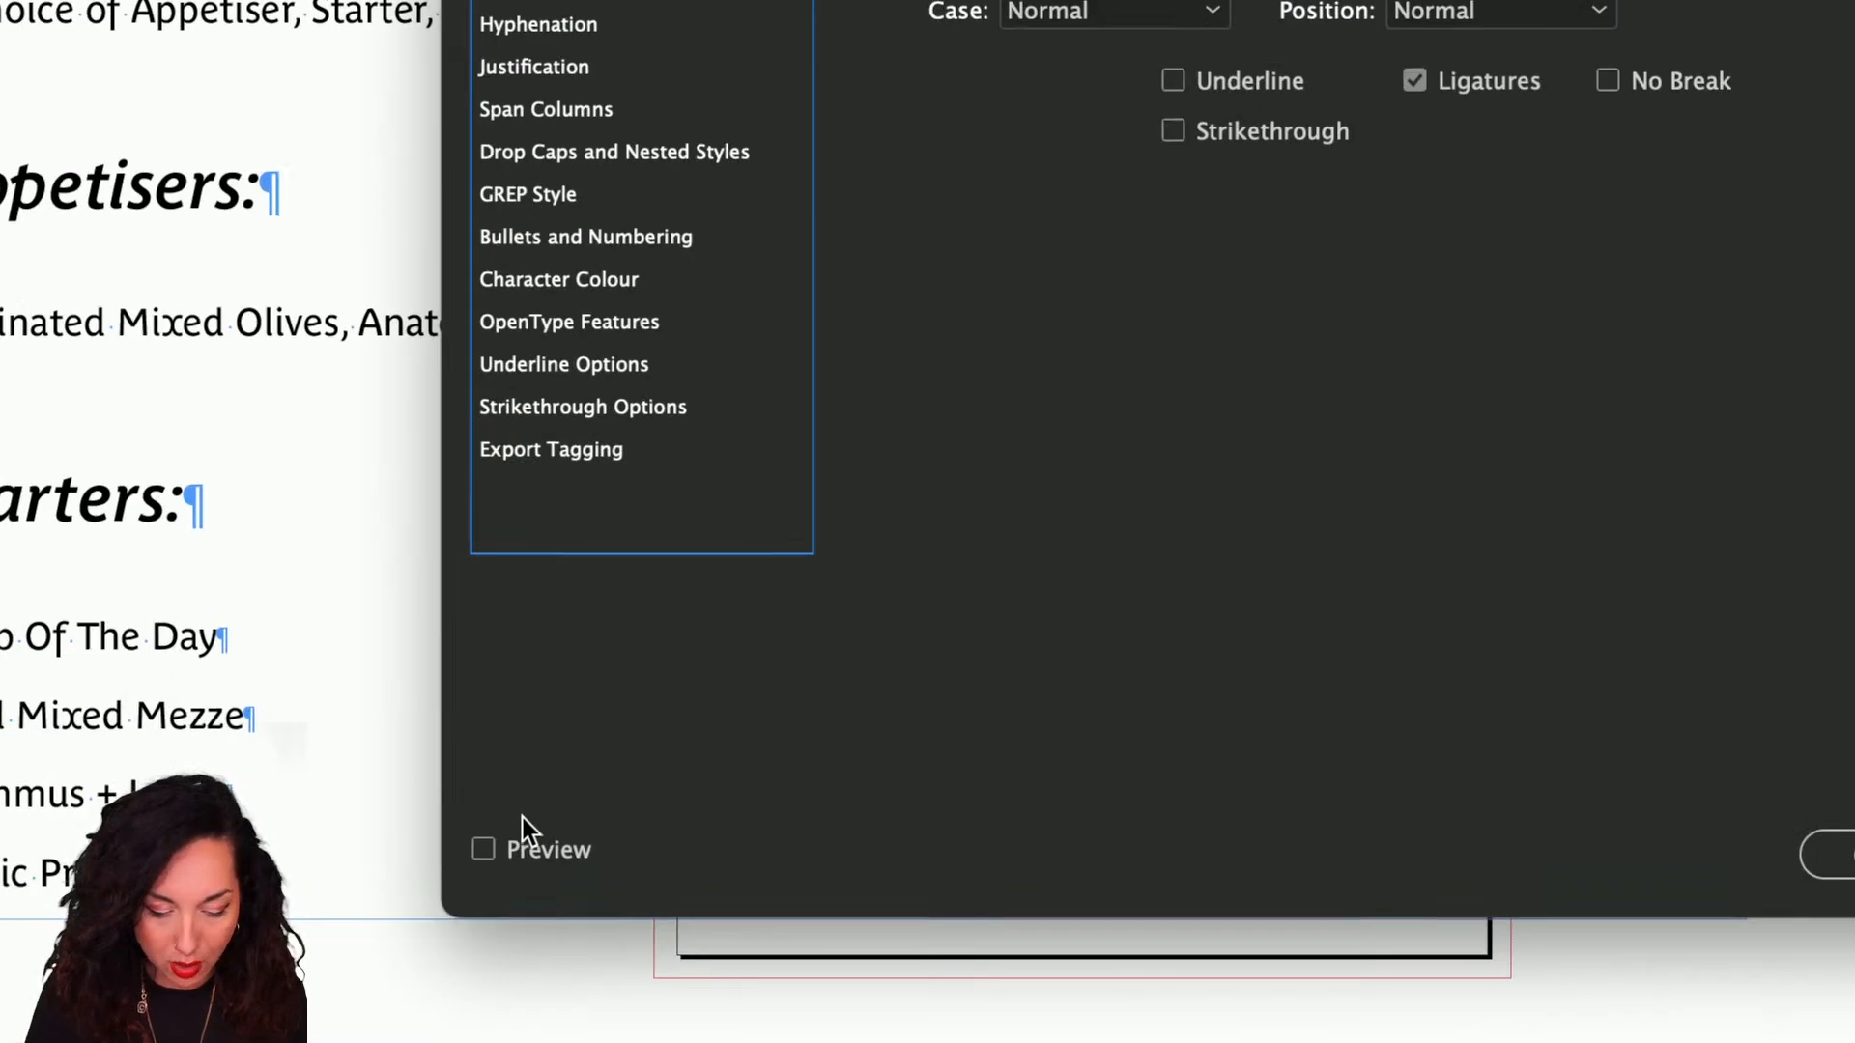
click(523, 833)
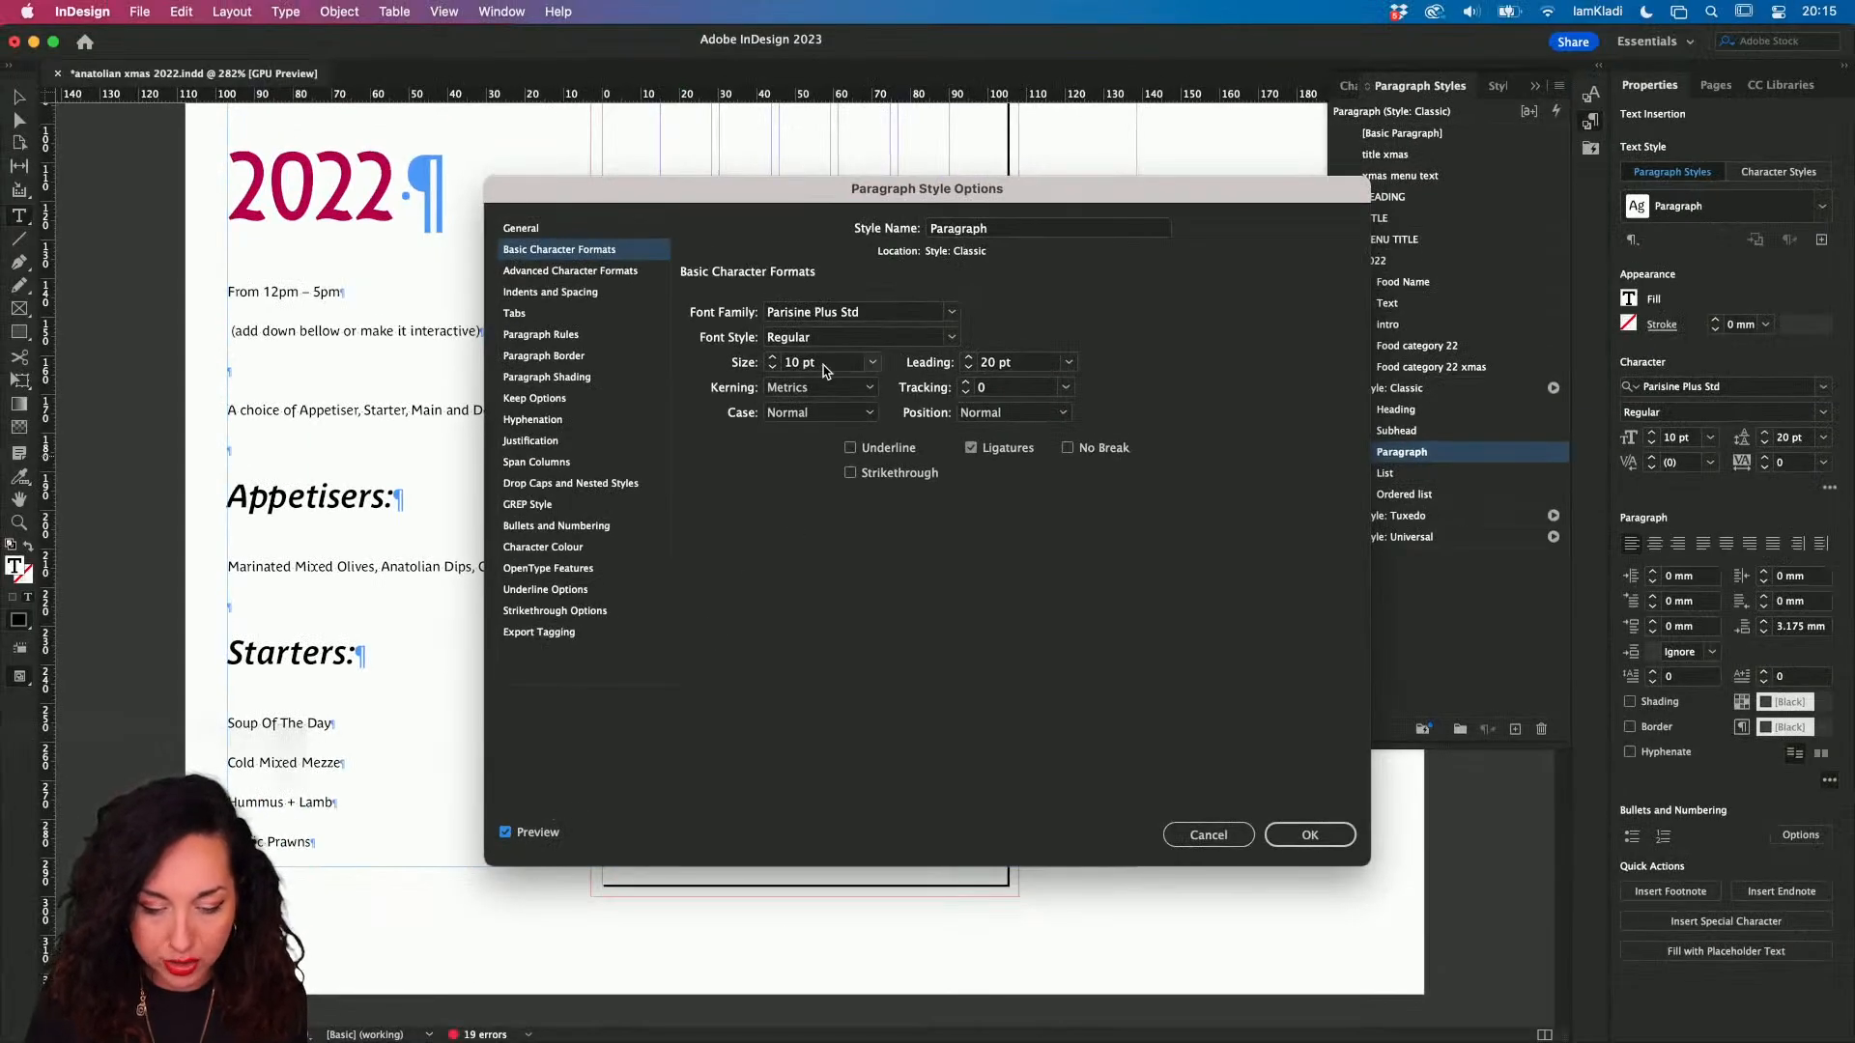
- Try a 15 pt size for the Classic Paragraph style
click(772, 357)
click(772, 357)
click(772, 357)
click(772, 357)
click(772, 357)
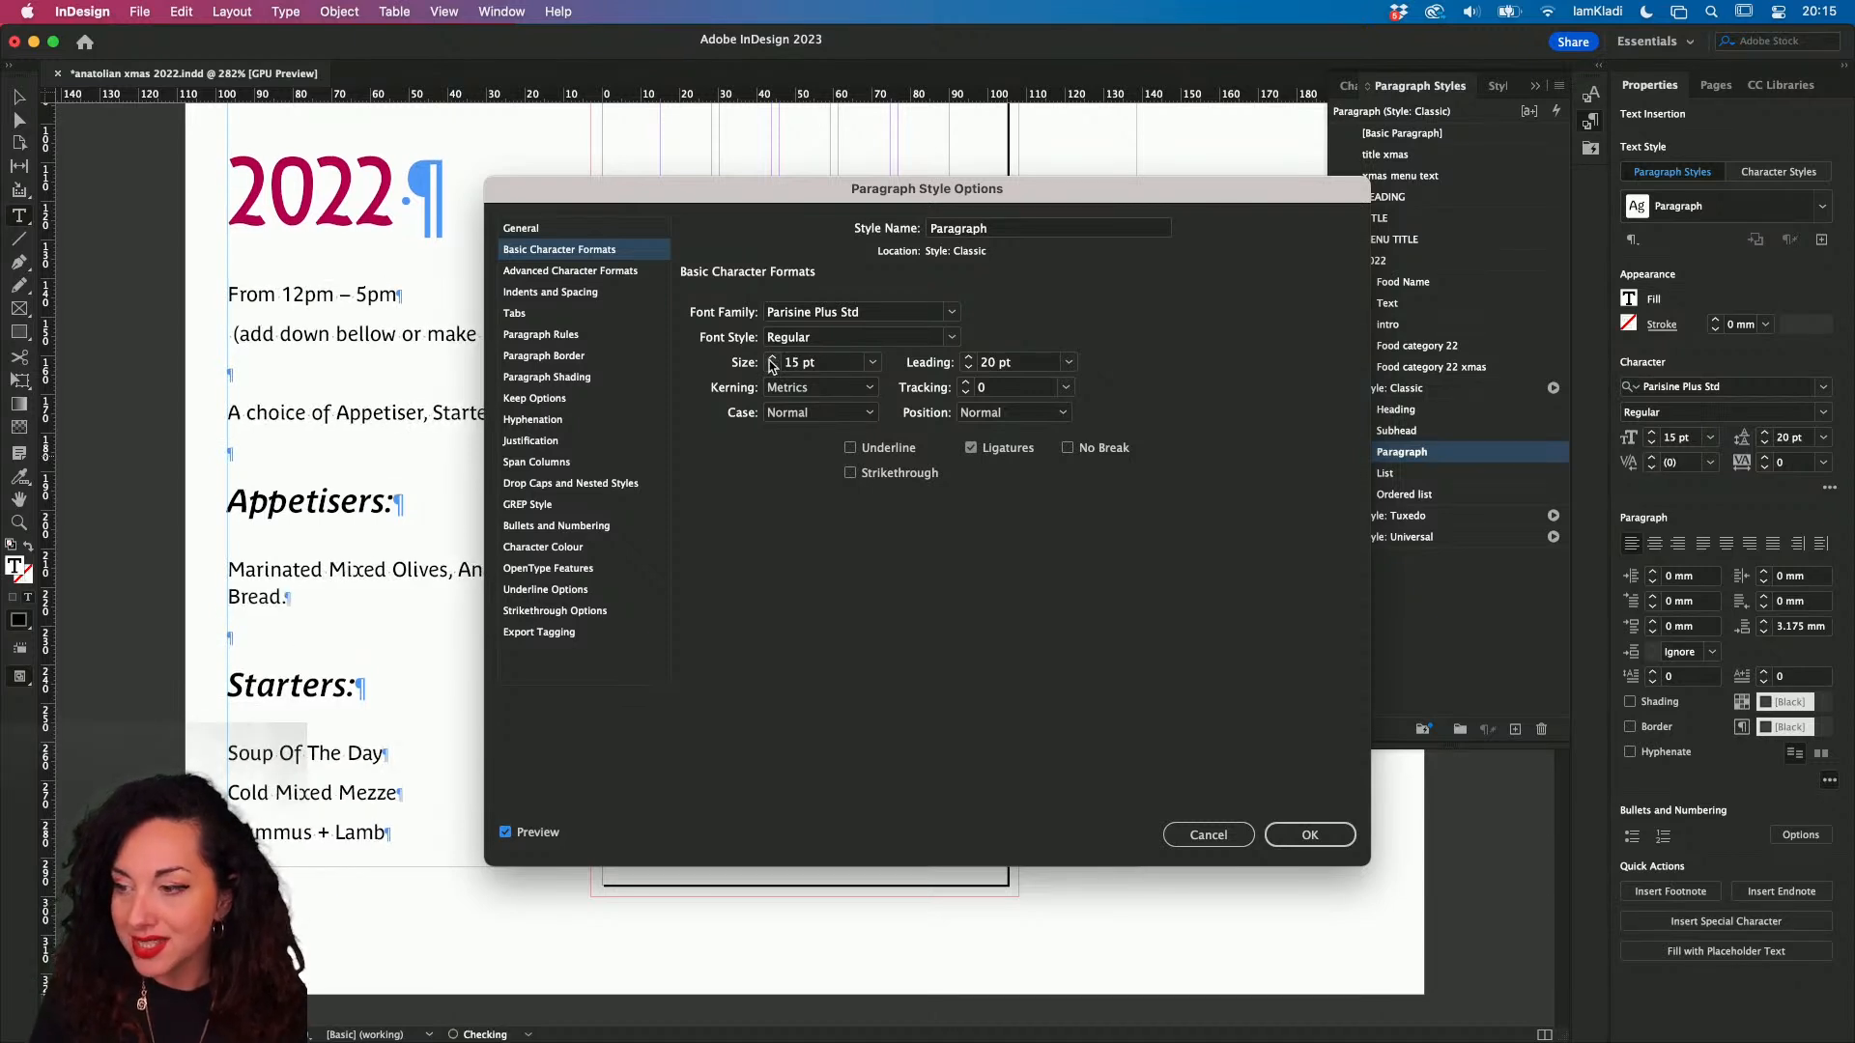
- Set the Classic Paragraph style's size to 10 pt and accept the style options
double_click(793, 365)
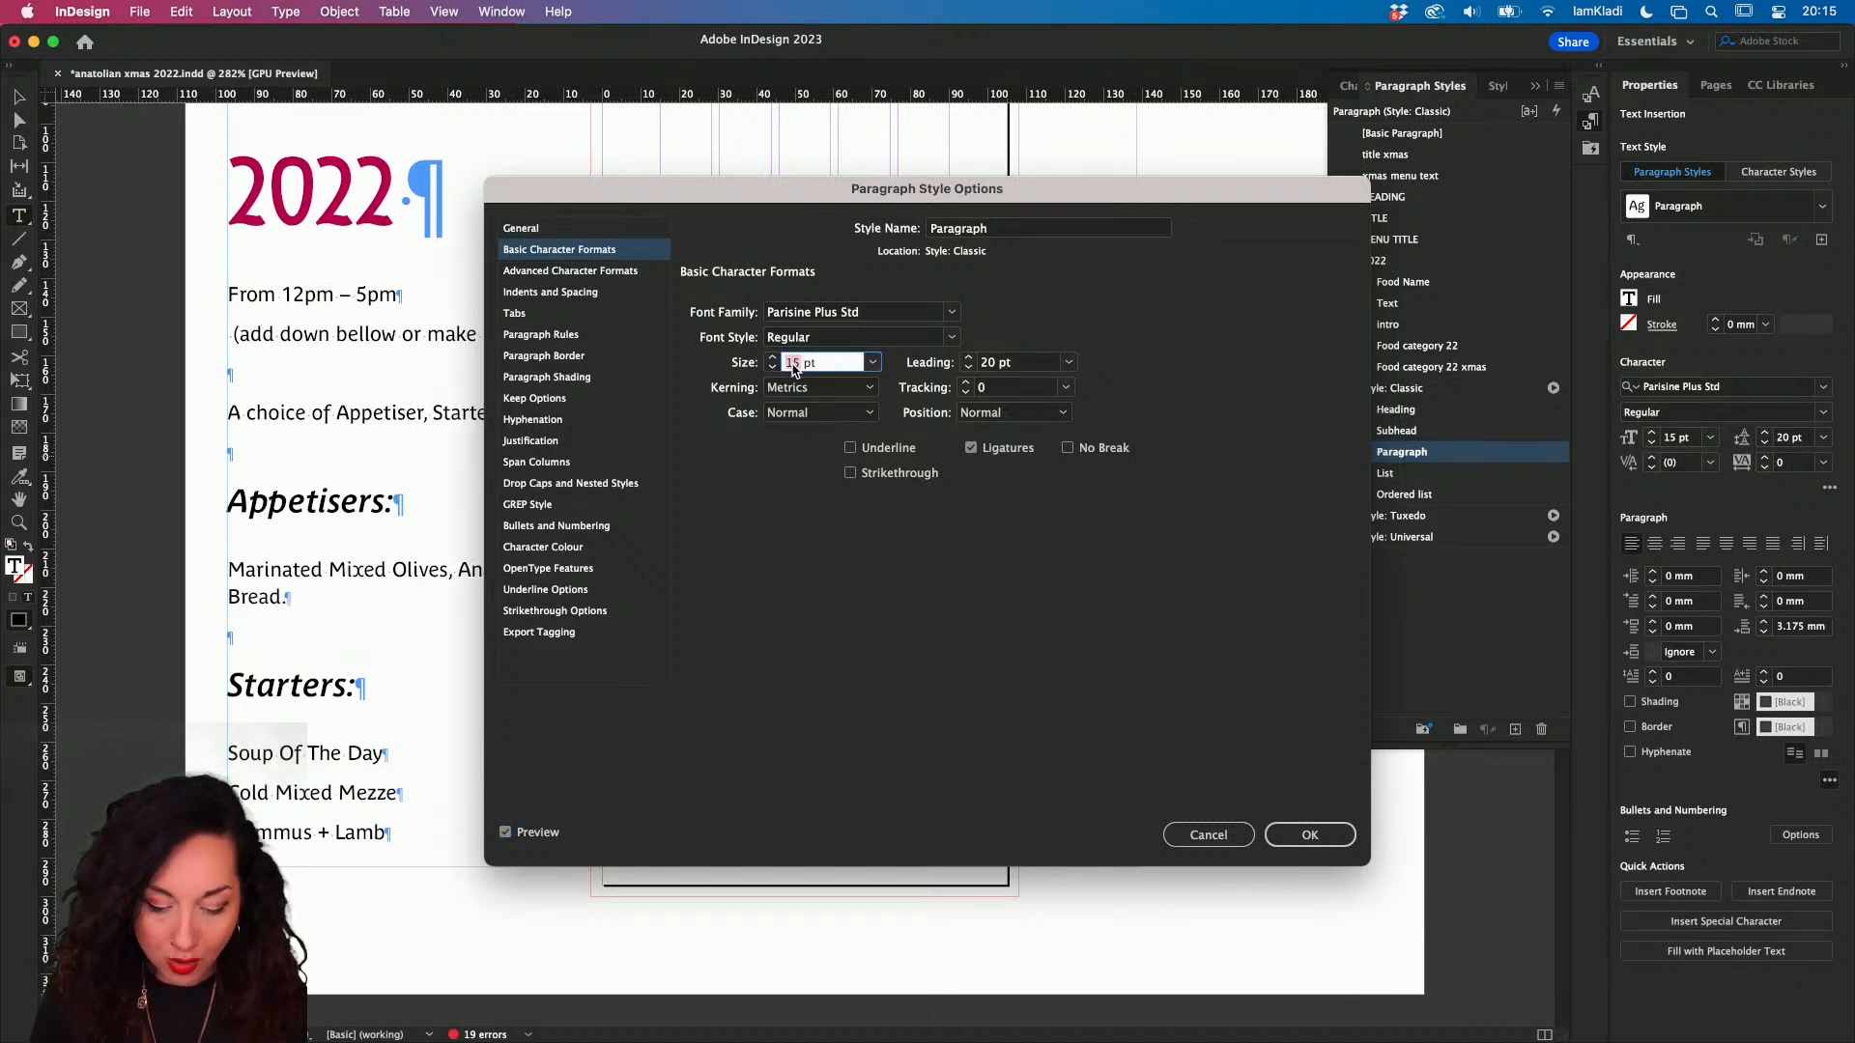
text(10)
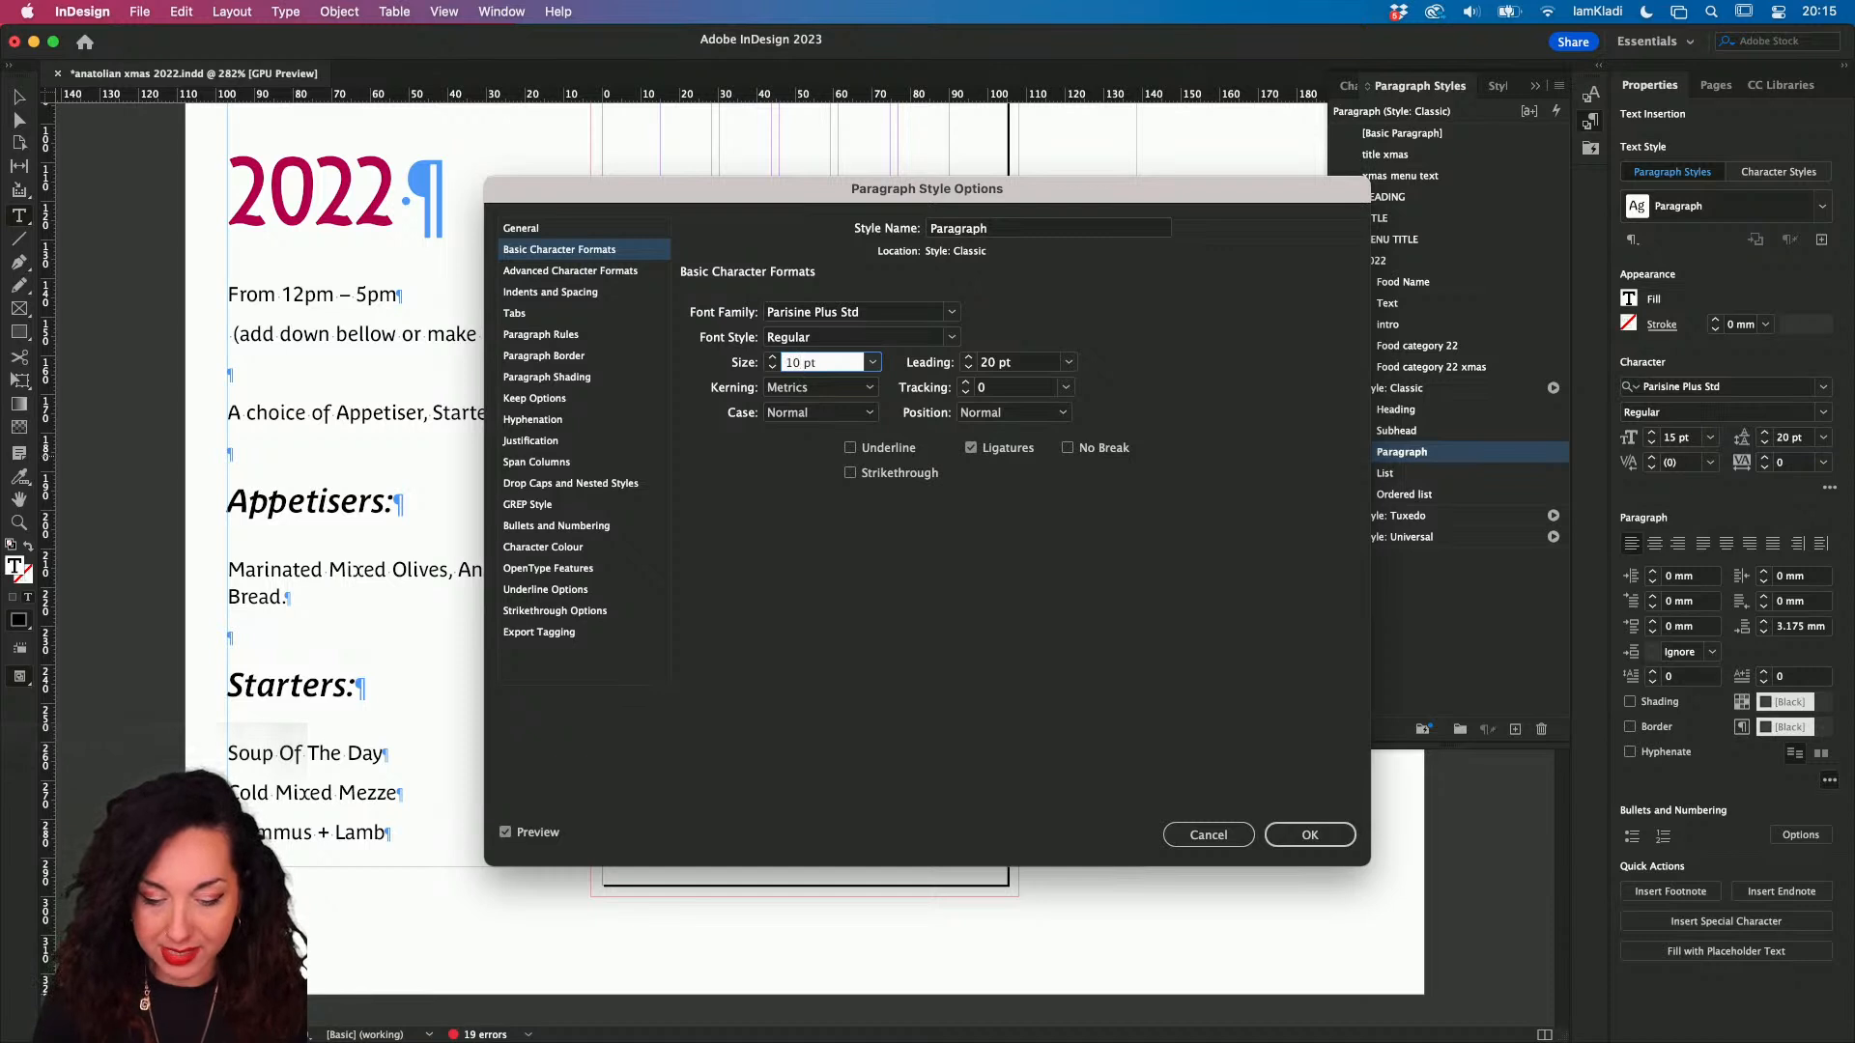
key(Return)
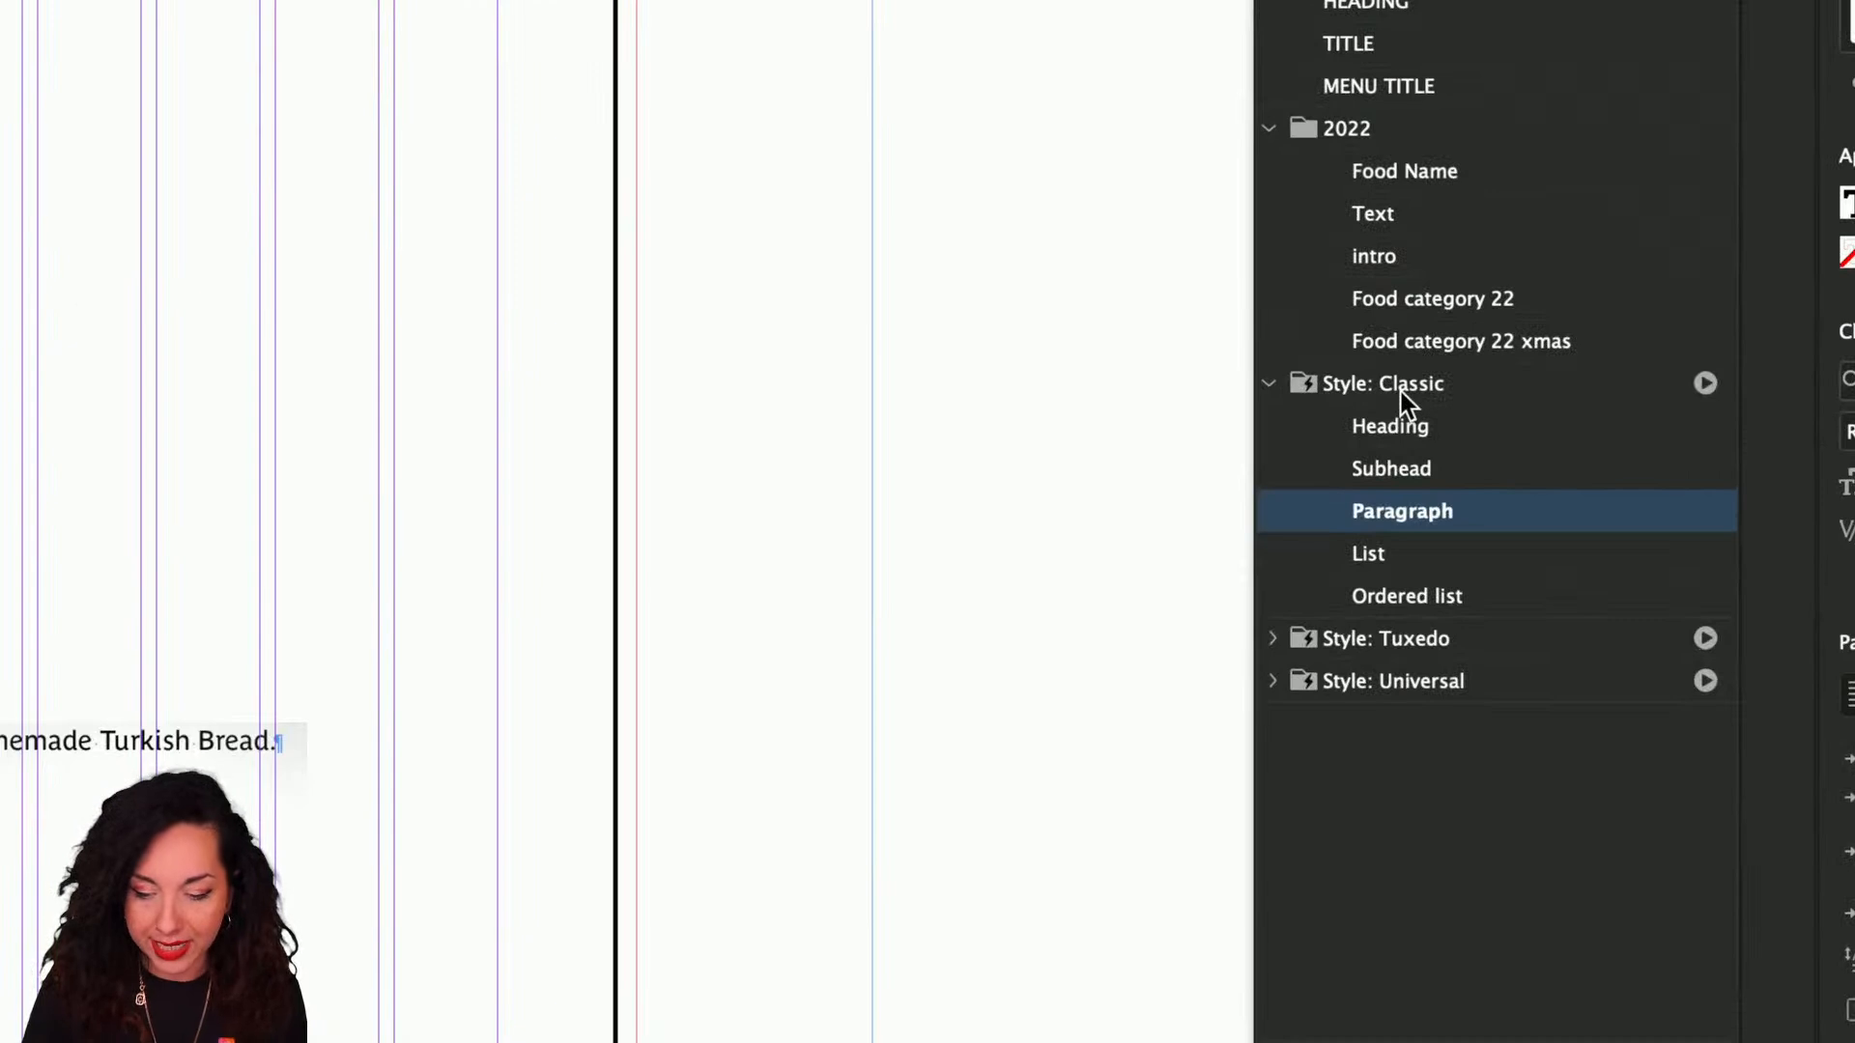
- Rename the Classic style group by adding the creator's name after "Style: Classic"
double_click(1401, 392)
drag(560, 567, 754, 494)
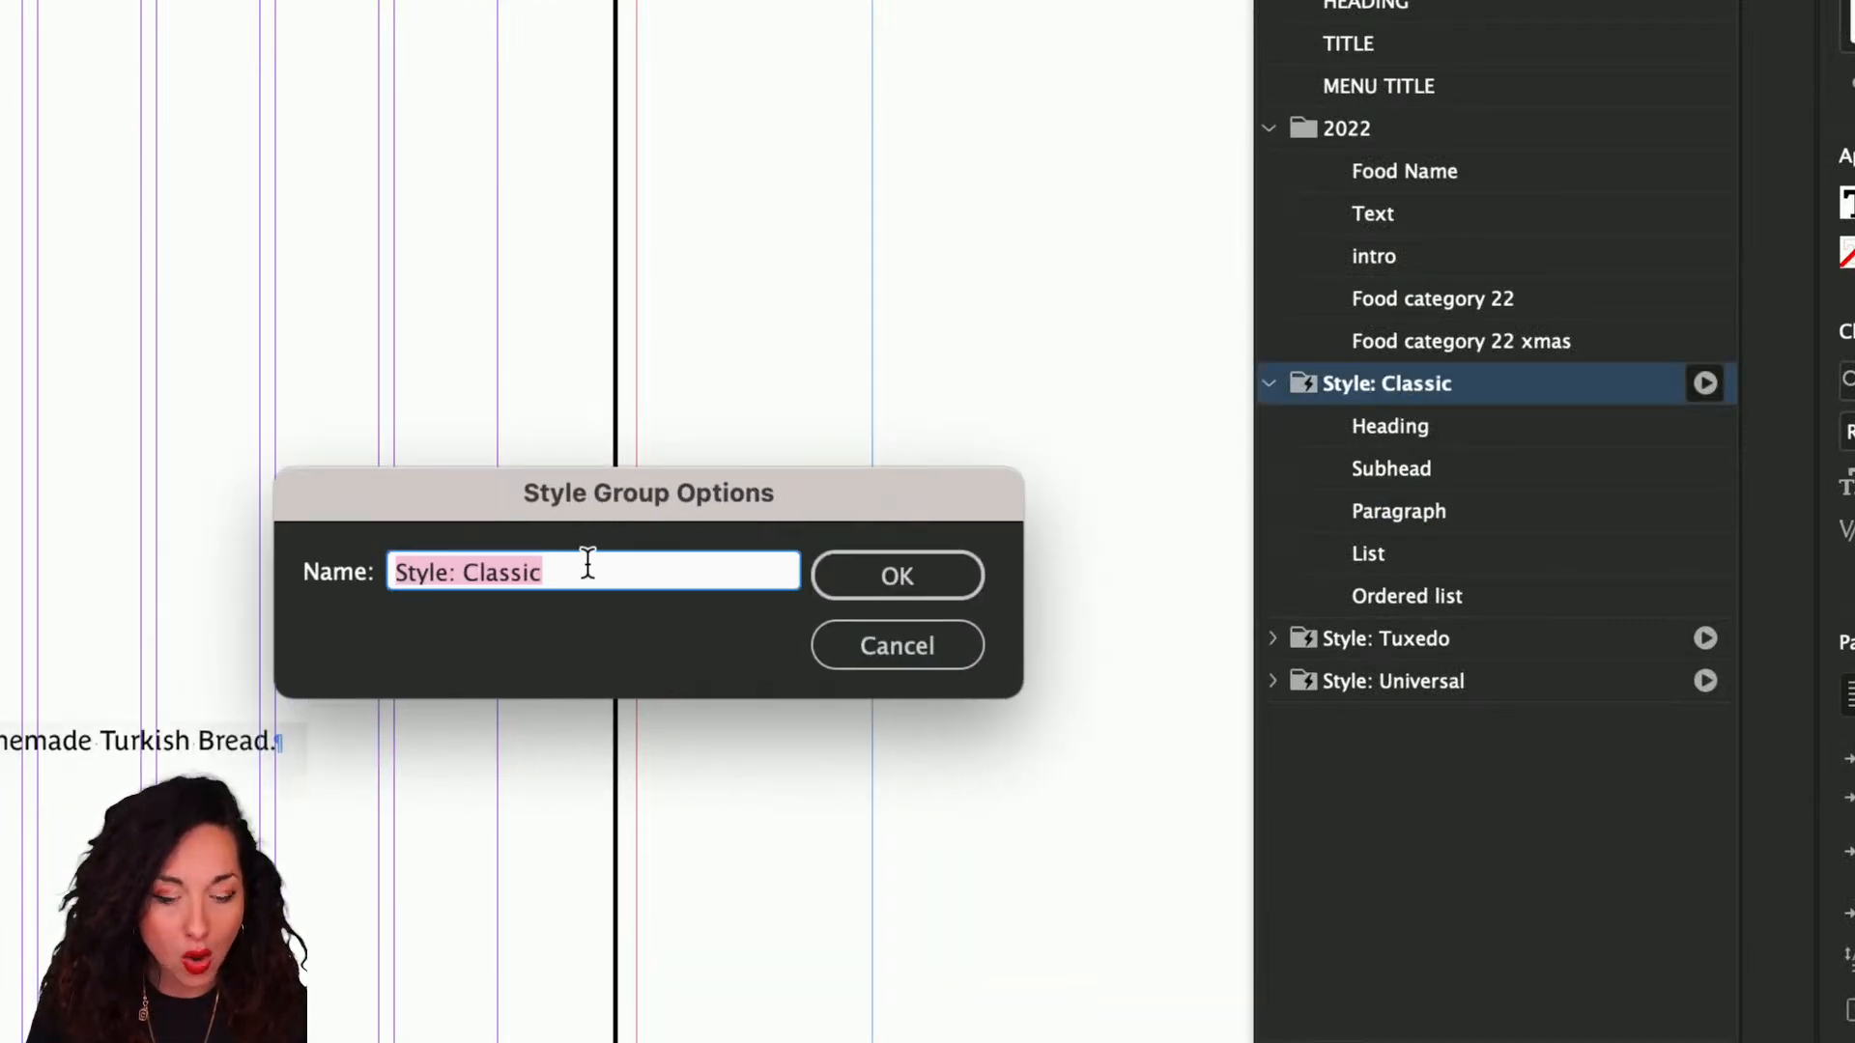
click(449, 572)
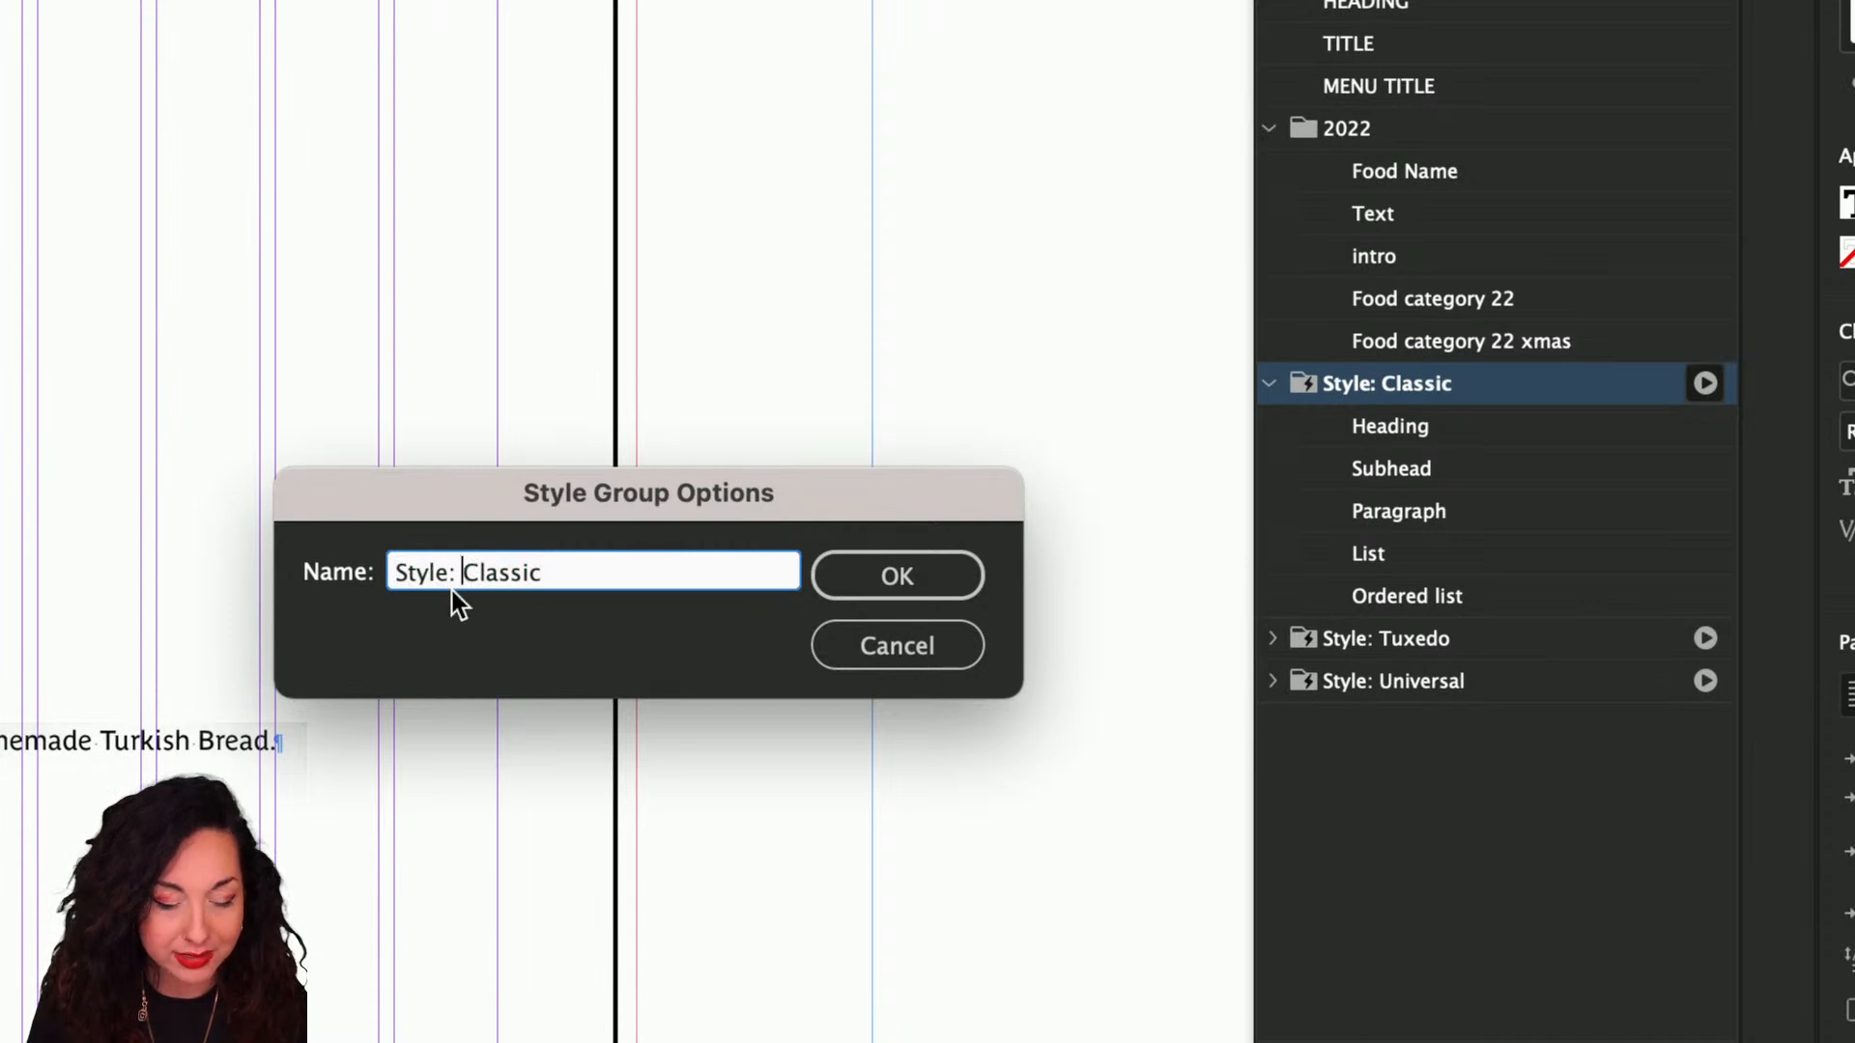
double_click(475, 577)
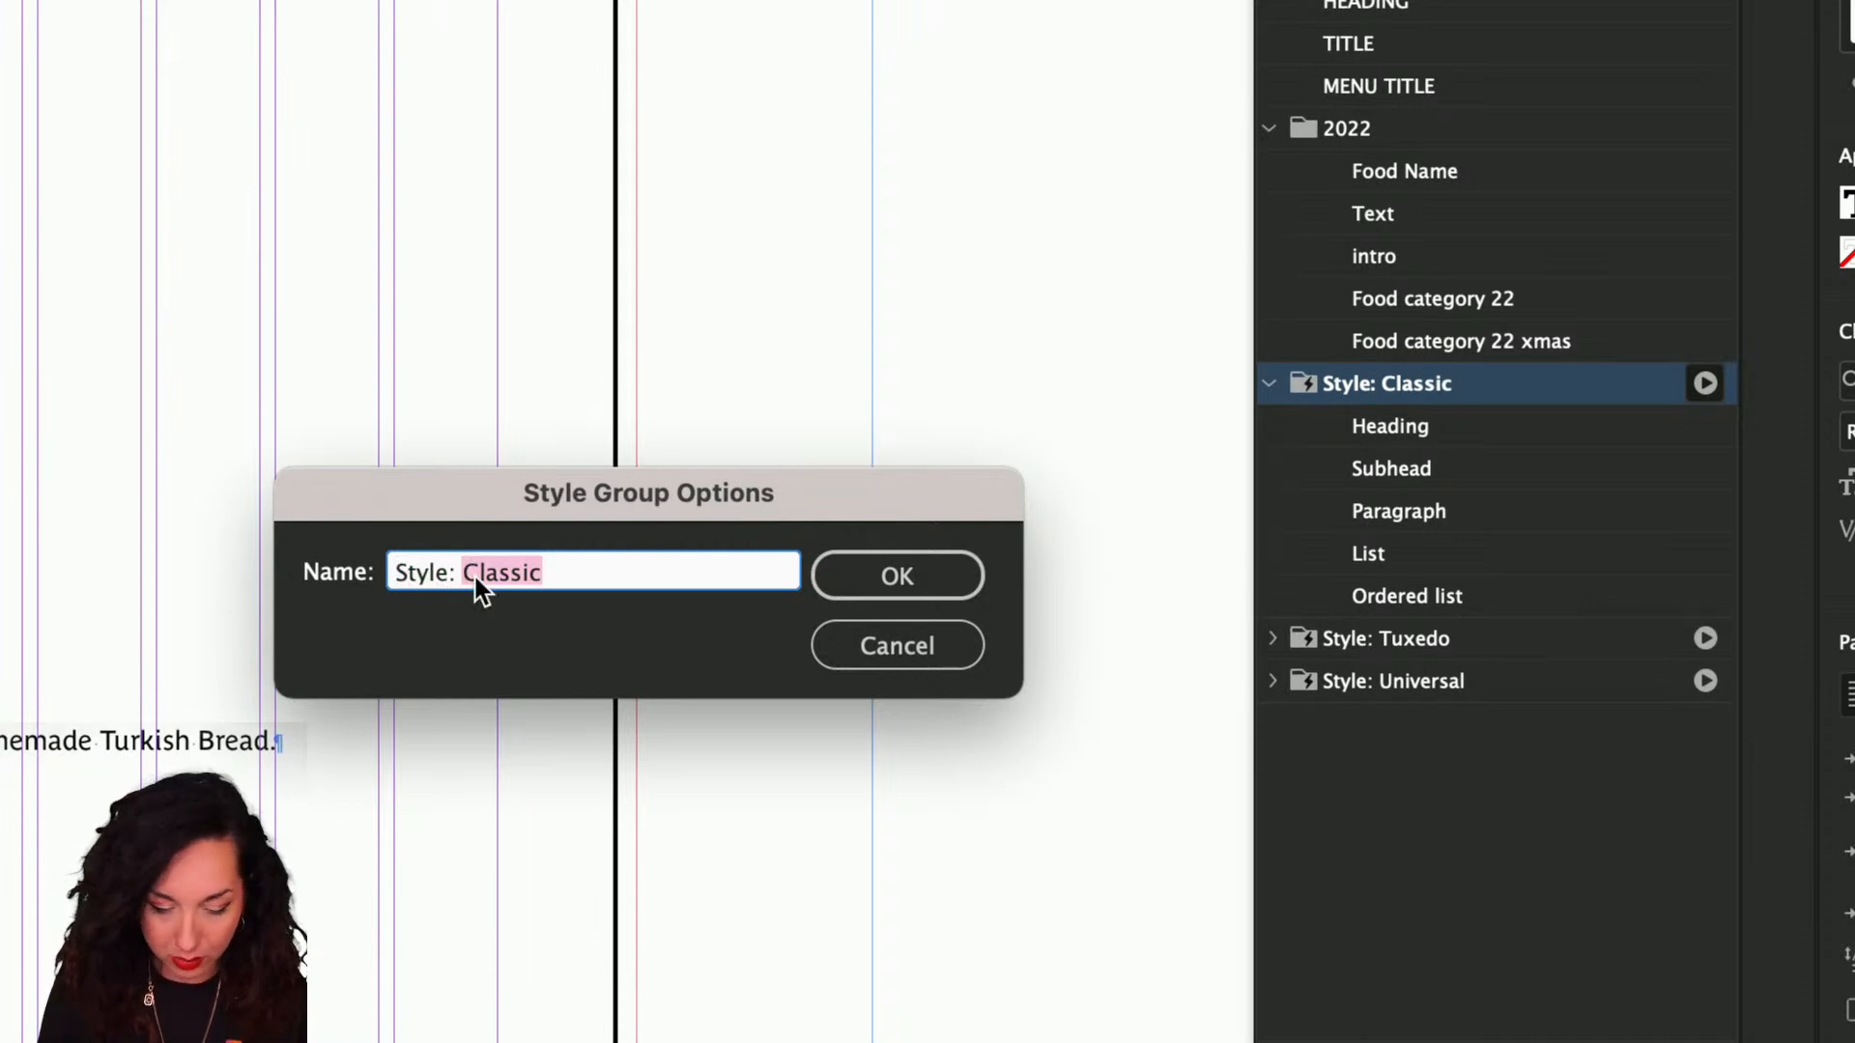
key(Right)
text(Kladi)
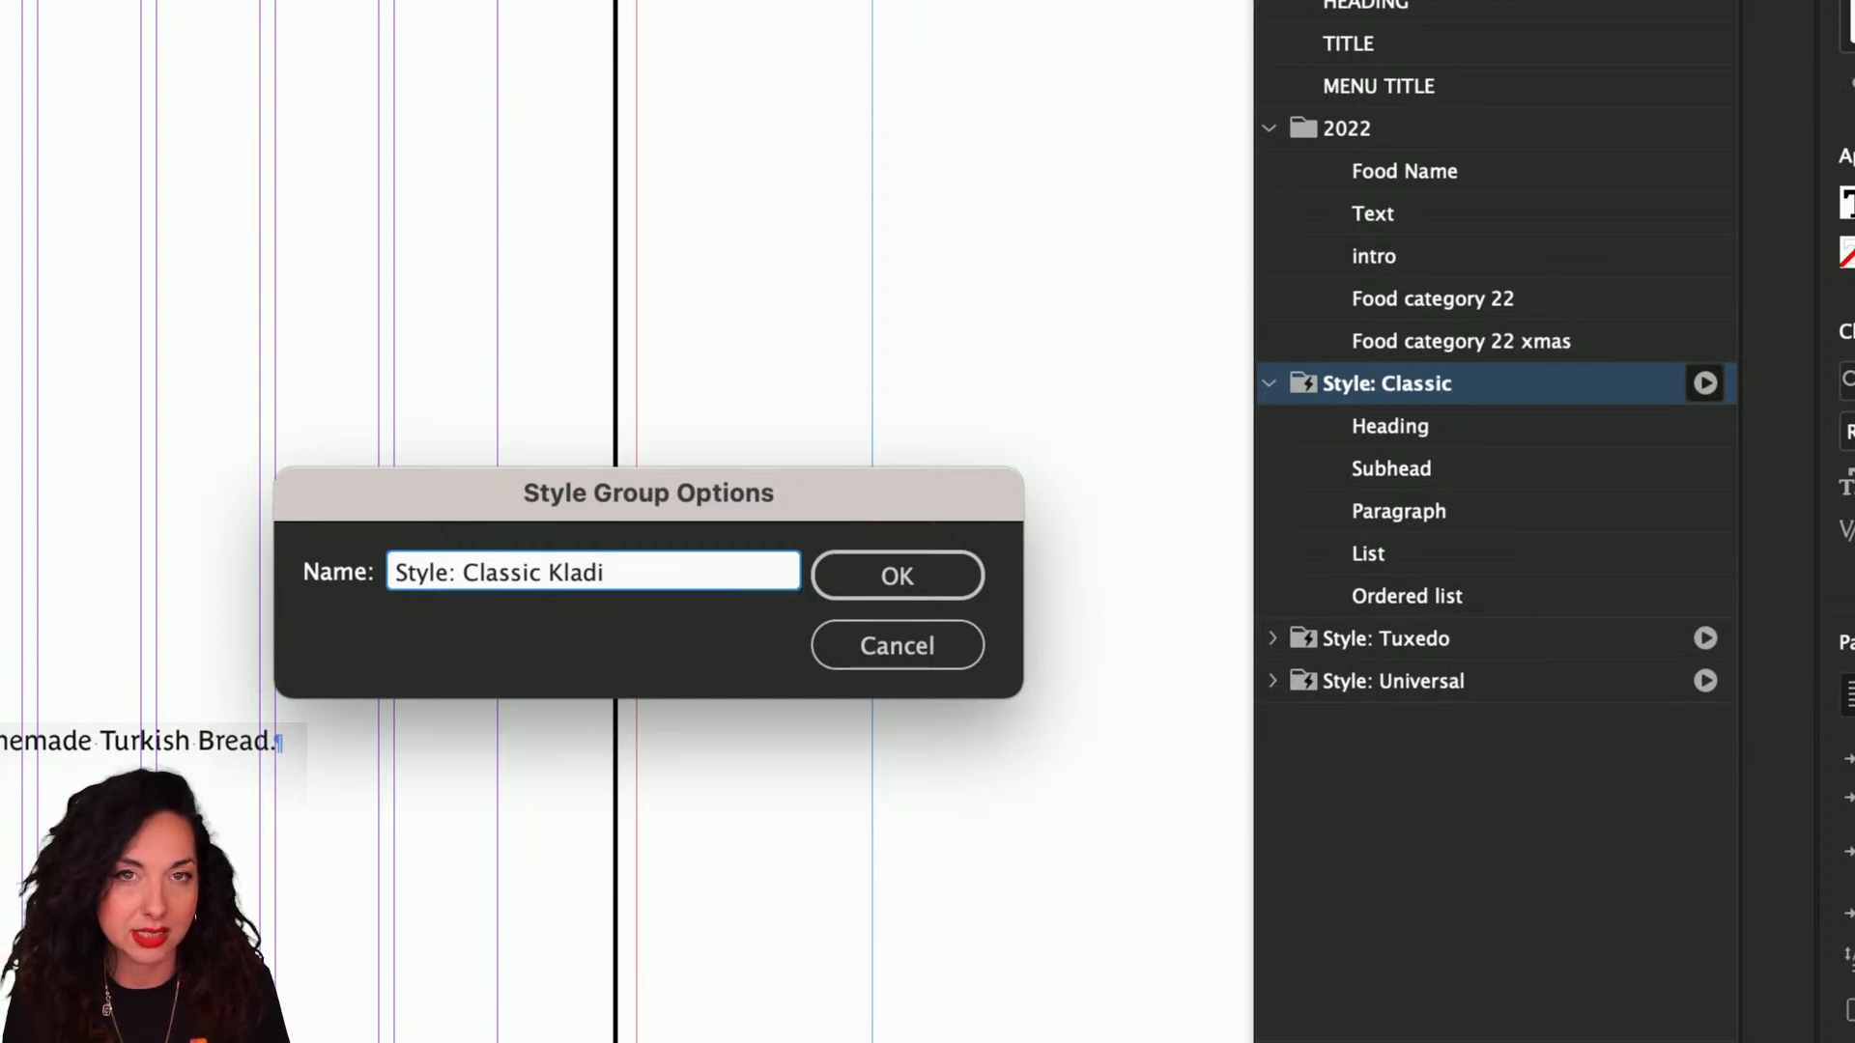
click(879, 554)
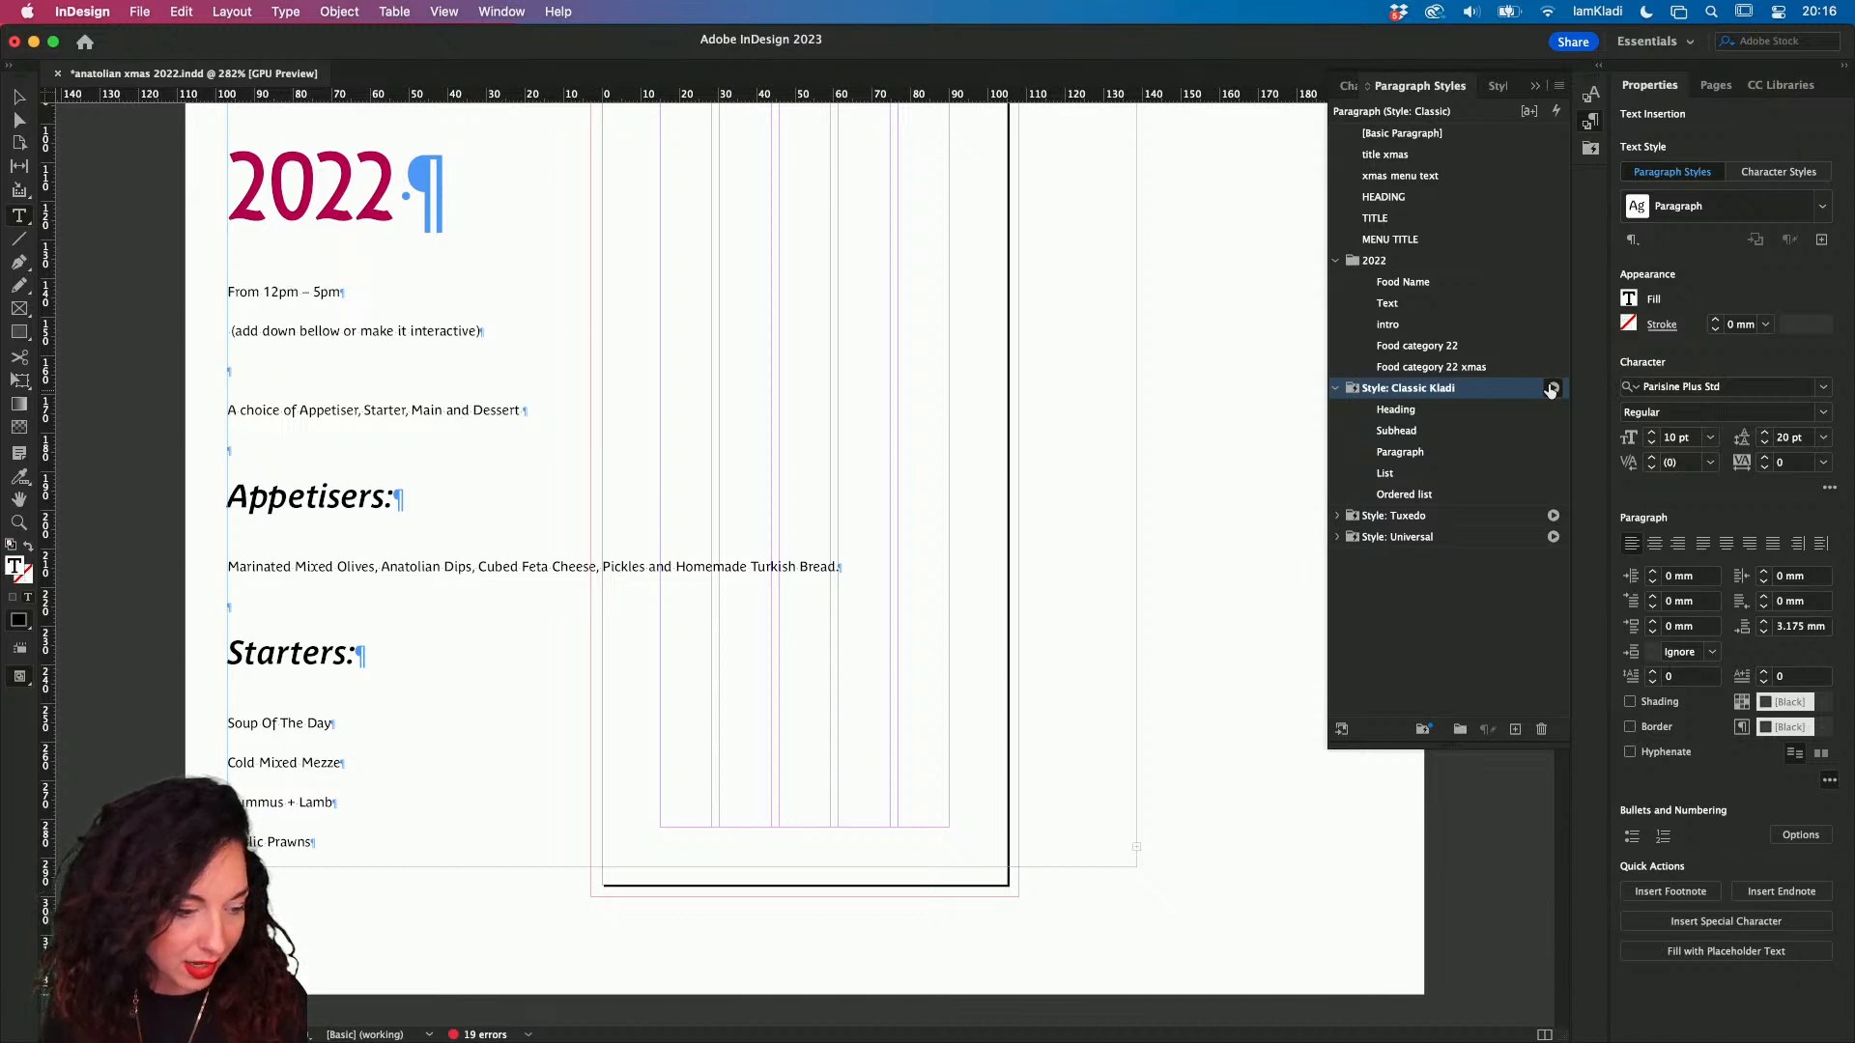
- Show the Style Packs in a taller list, browse the available packs and open the Technology Preview help page
click(1499, 86)
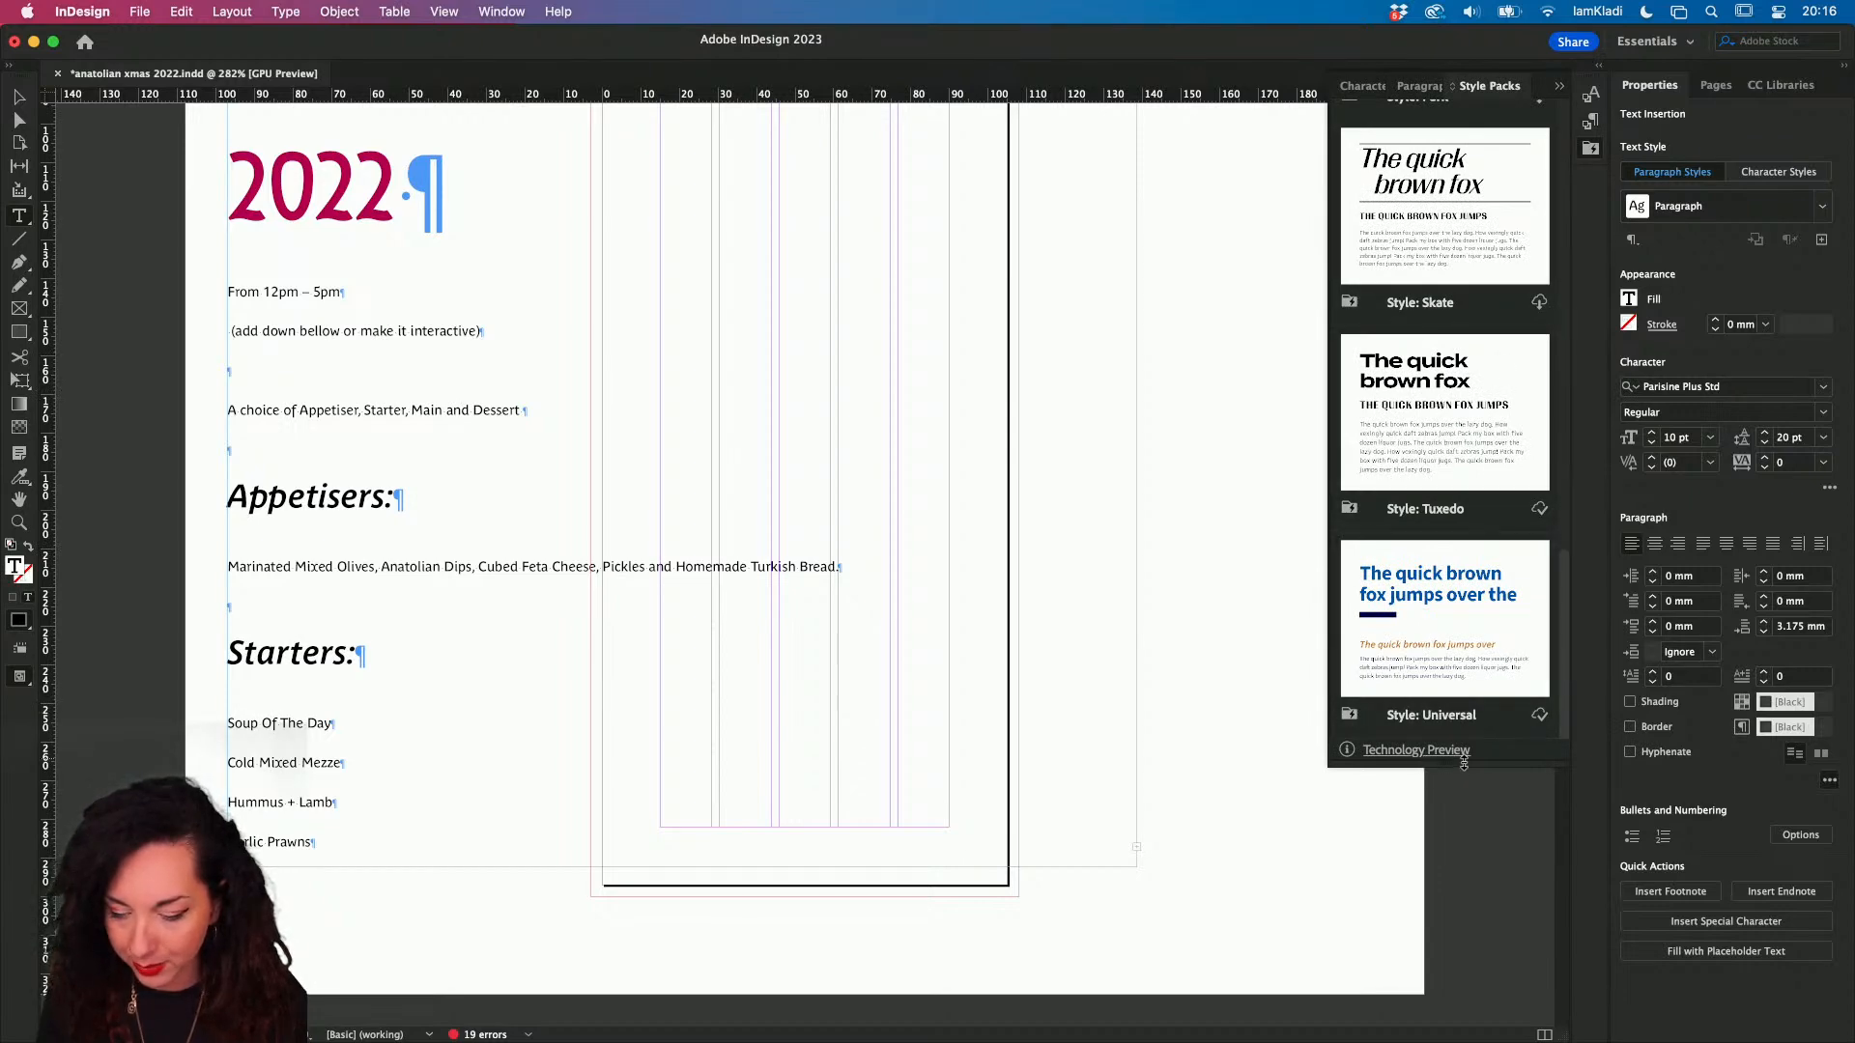
drag(1466, 766, 1470, 1036)
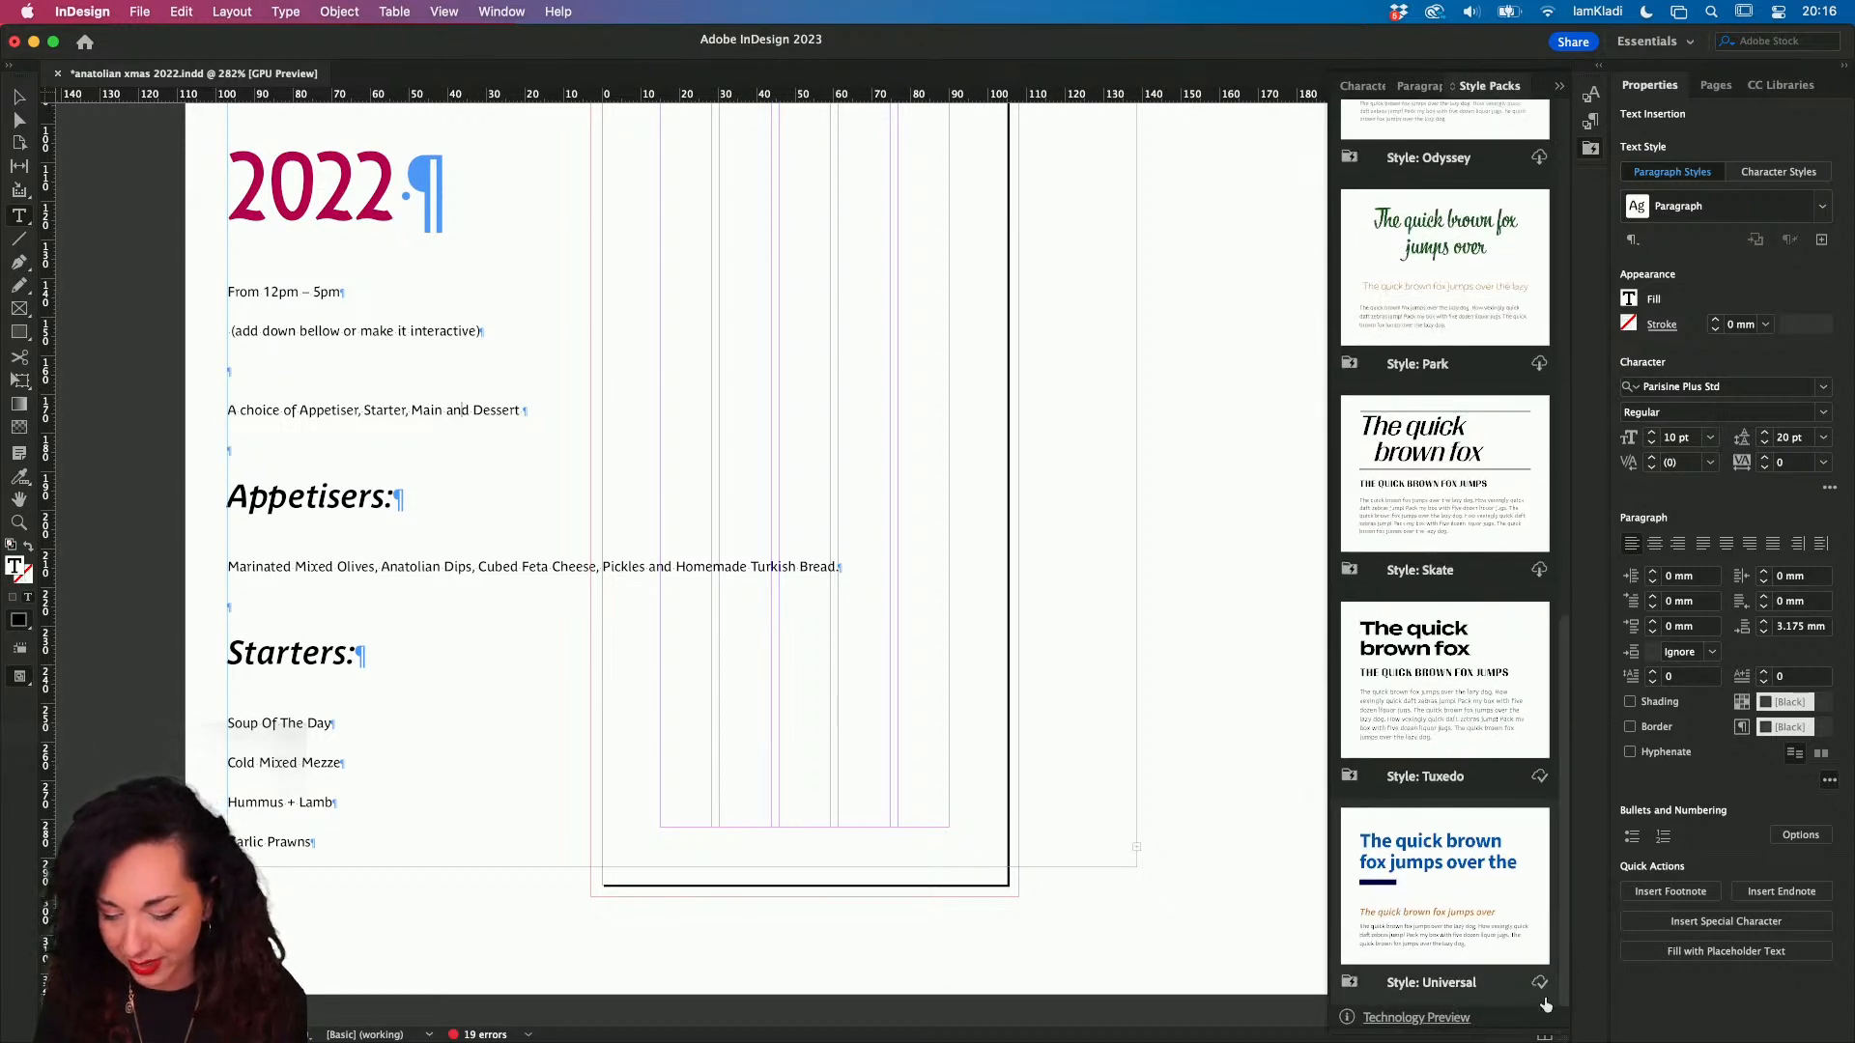
drag(1564, 982, 1594, 281)
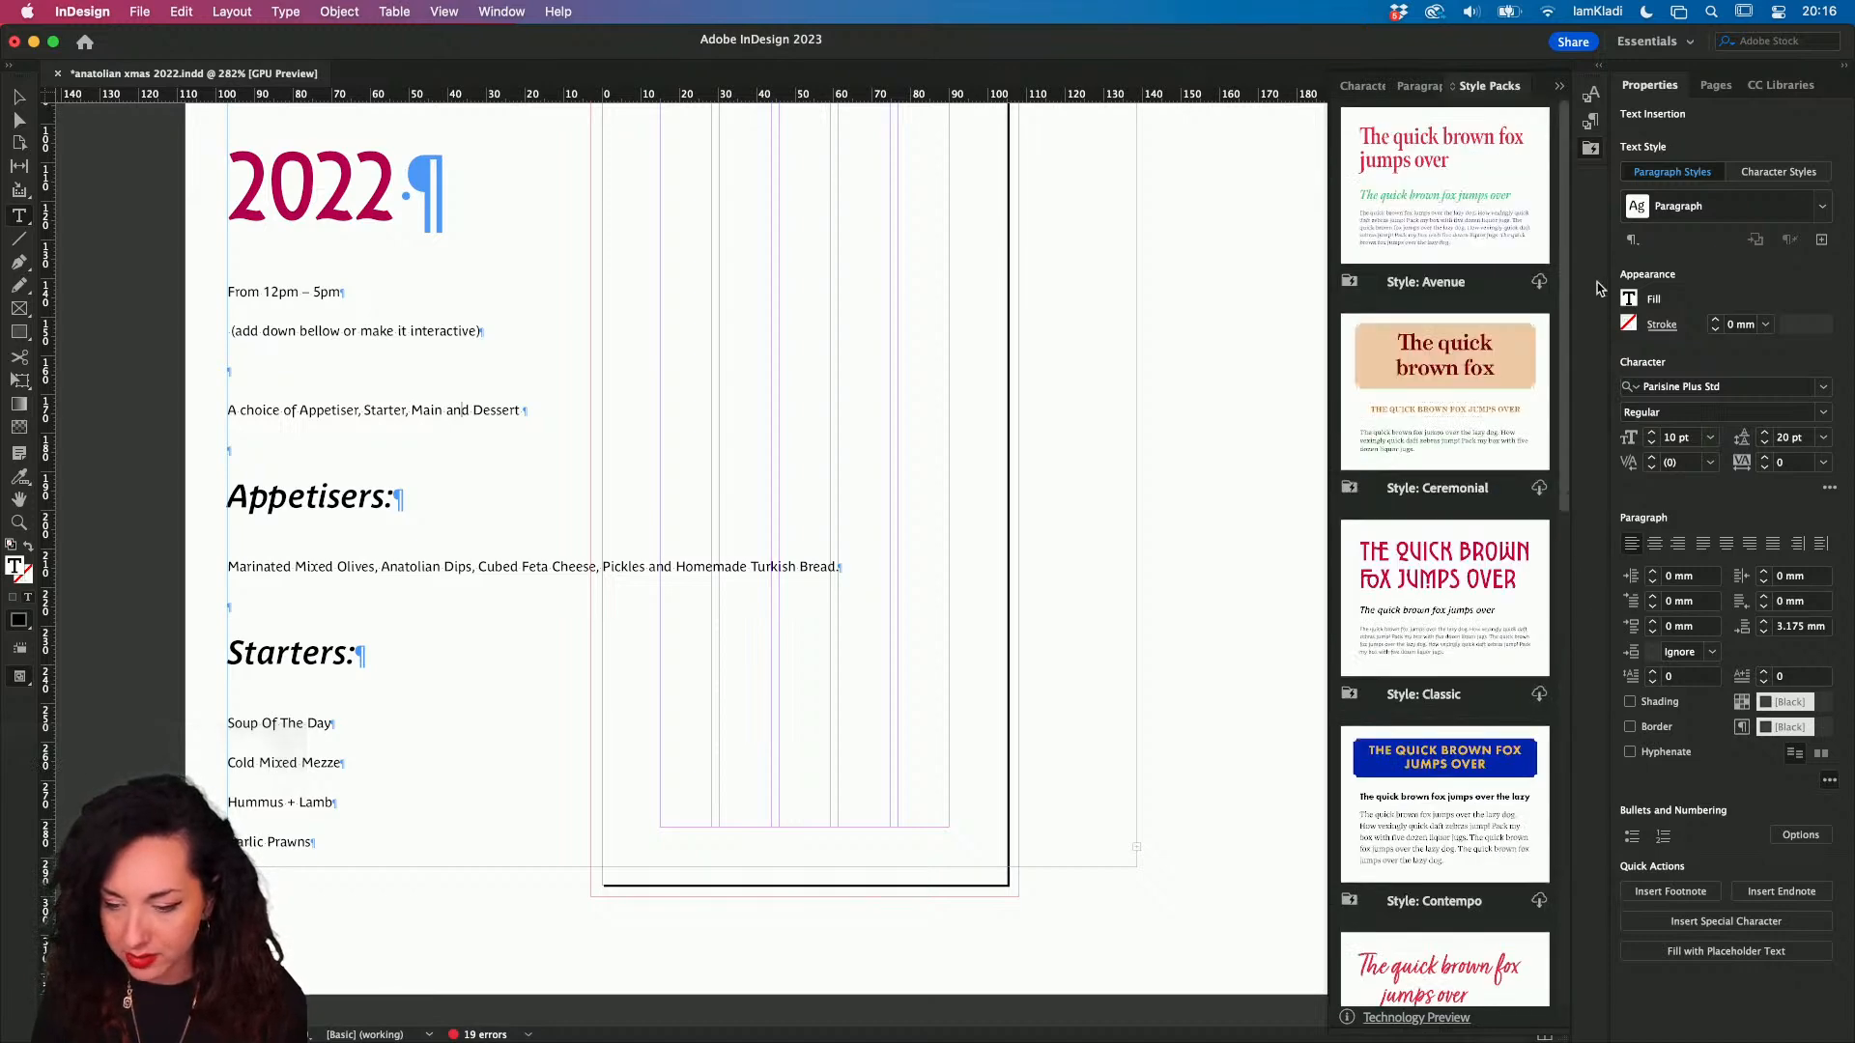
scroll(1543, 893, down, 10)
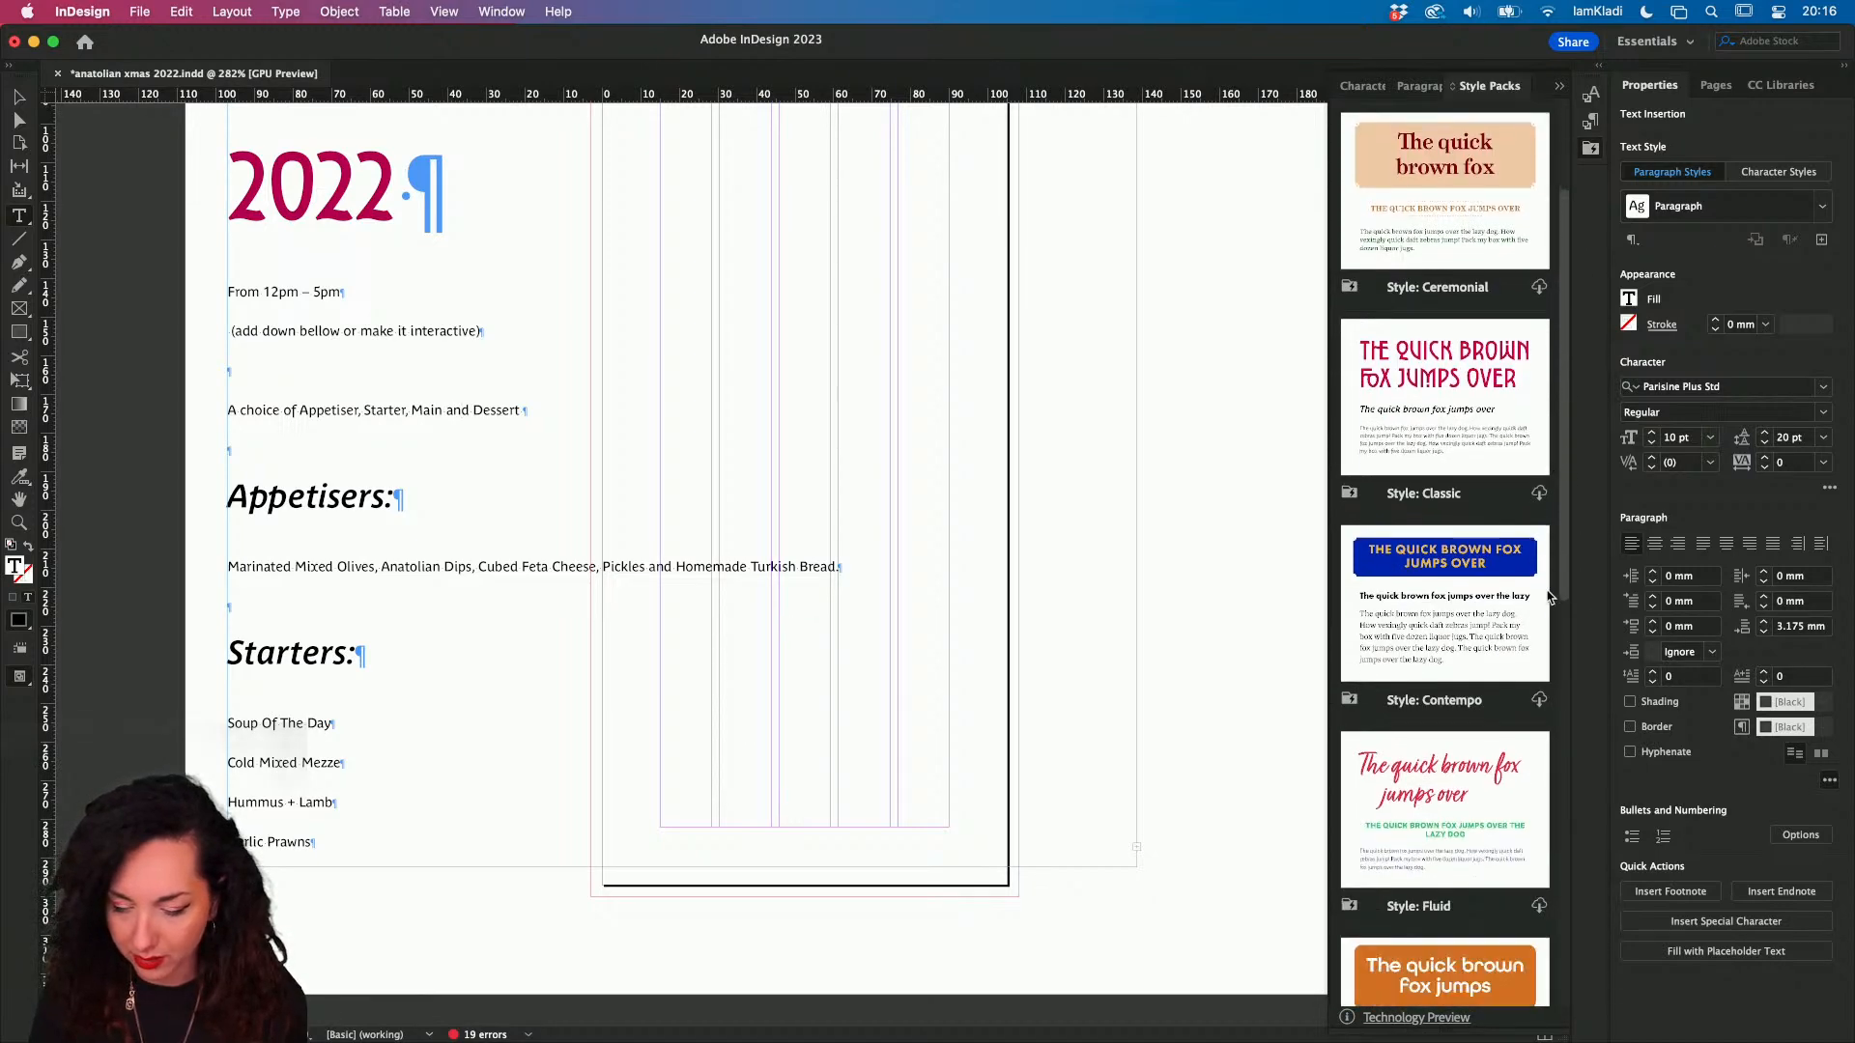
scroll(1543, 893, down, 5)
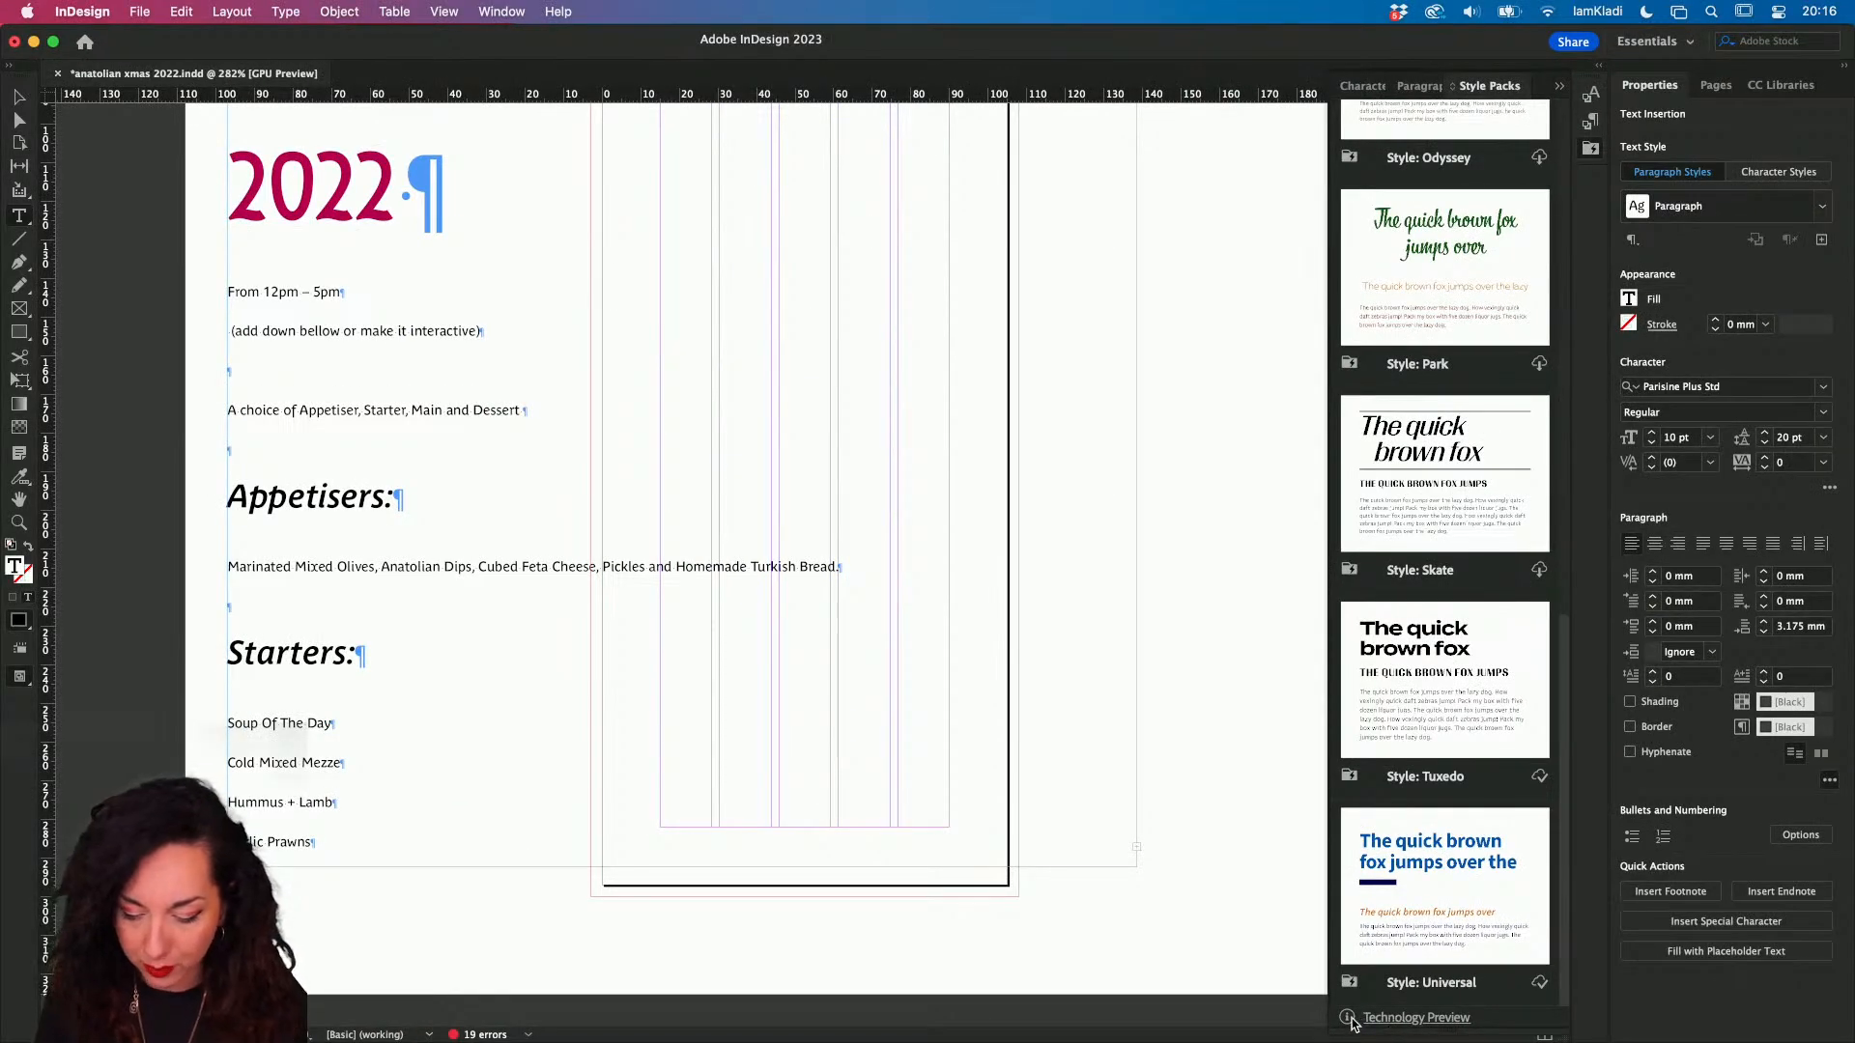
click(1415, 1017)
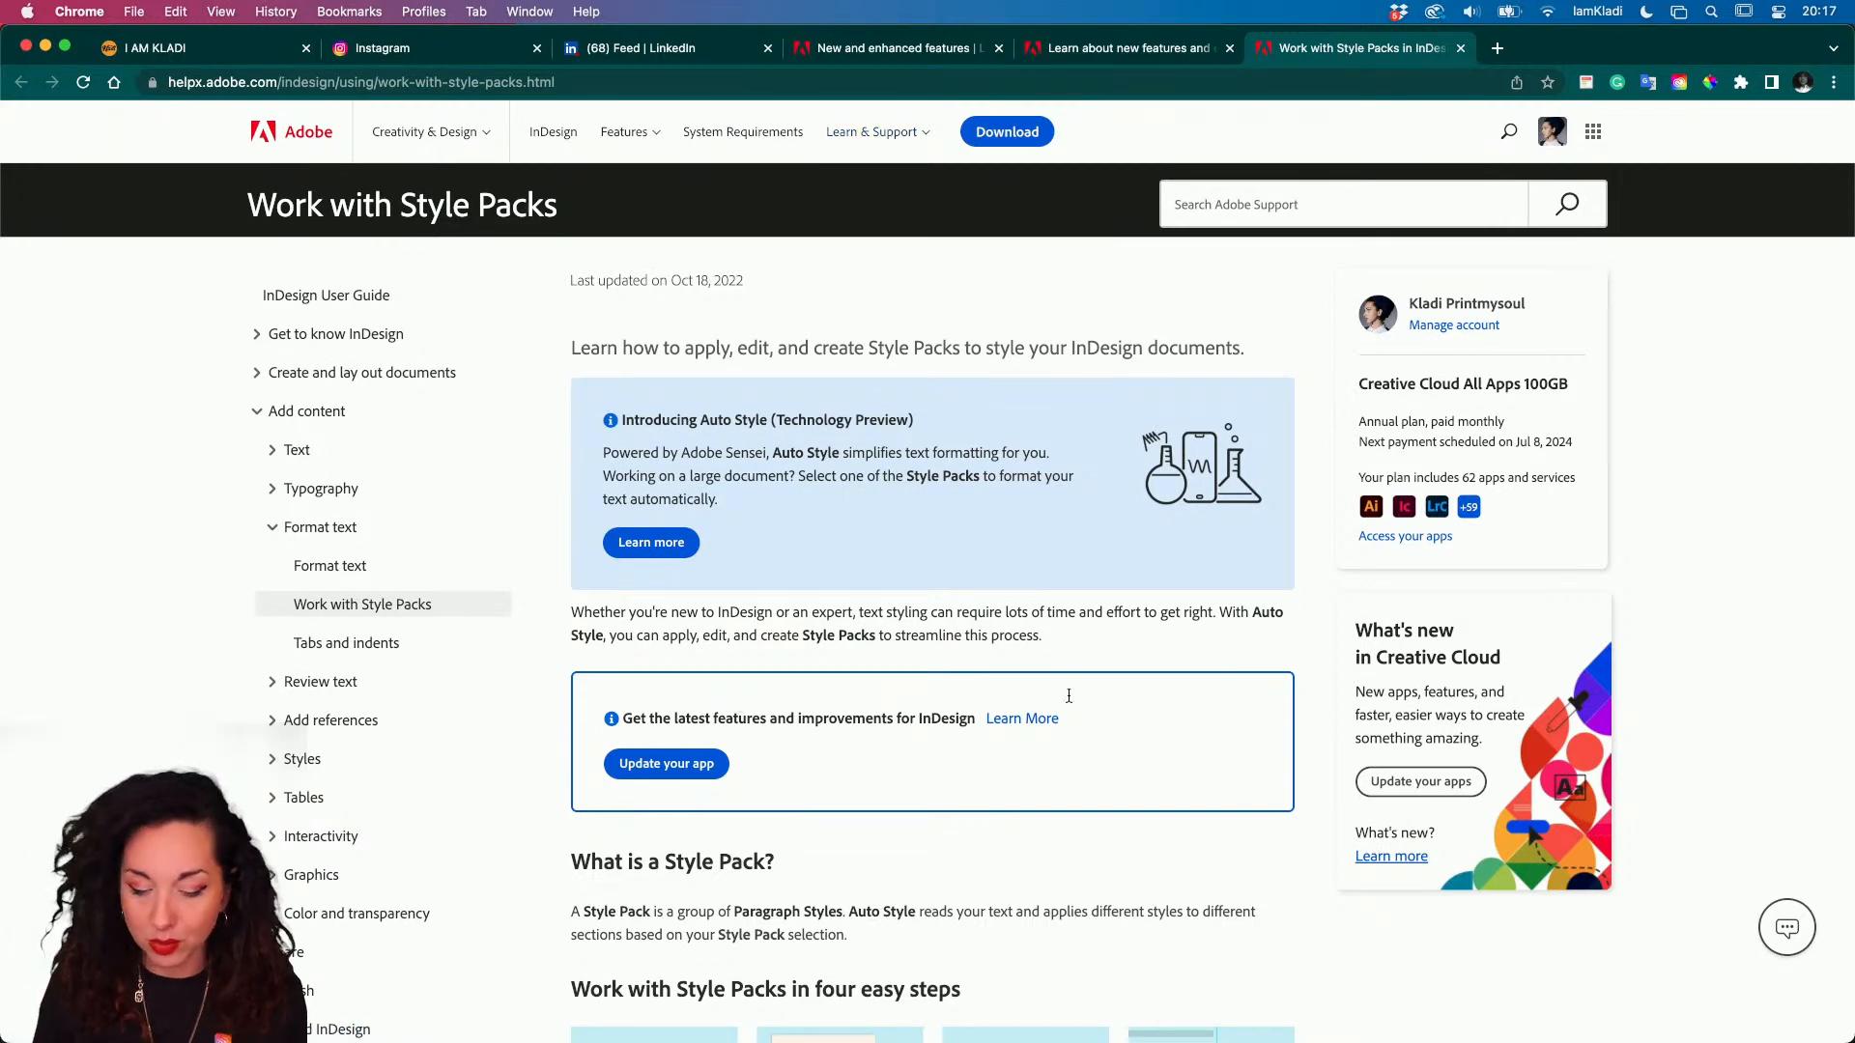
mouse_move(964, 1034)
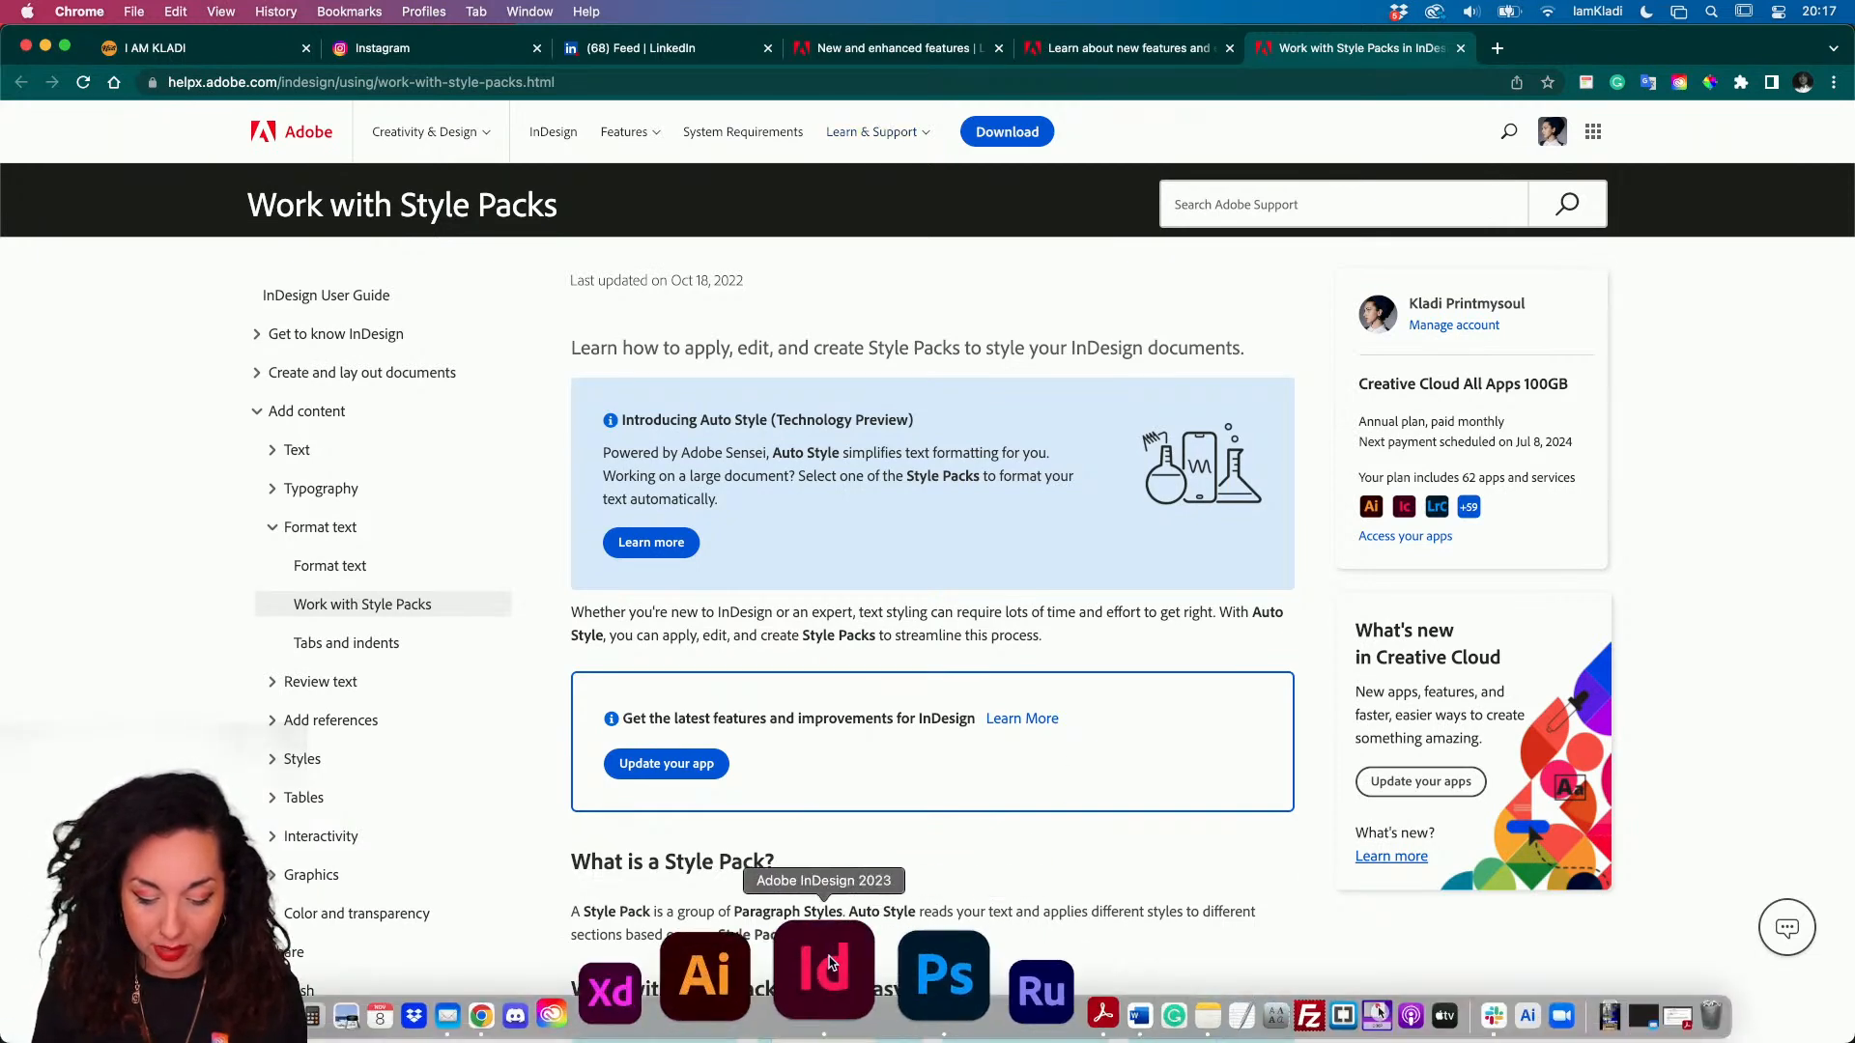
- Switch to InDesign and apply the Tuxedo style pack to the whole Christmas menu text frame
click(802, 995)
scroll(1473, 190, up, 10)
scroll(1473, 190, down, 10)
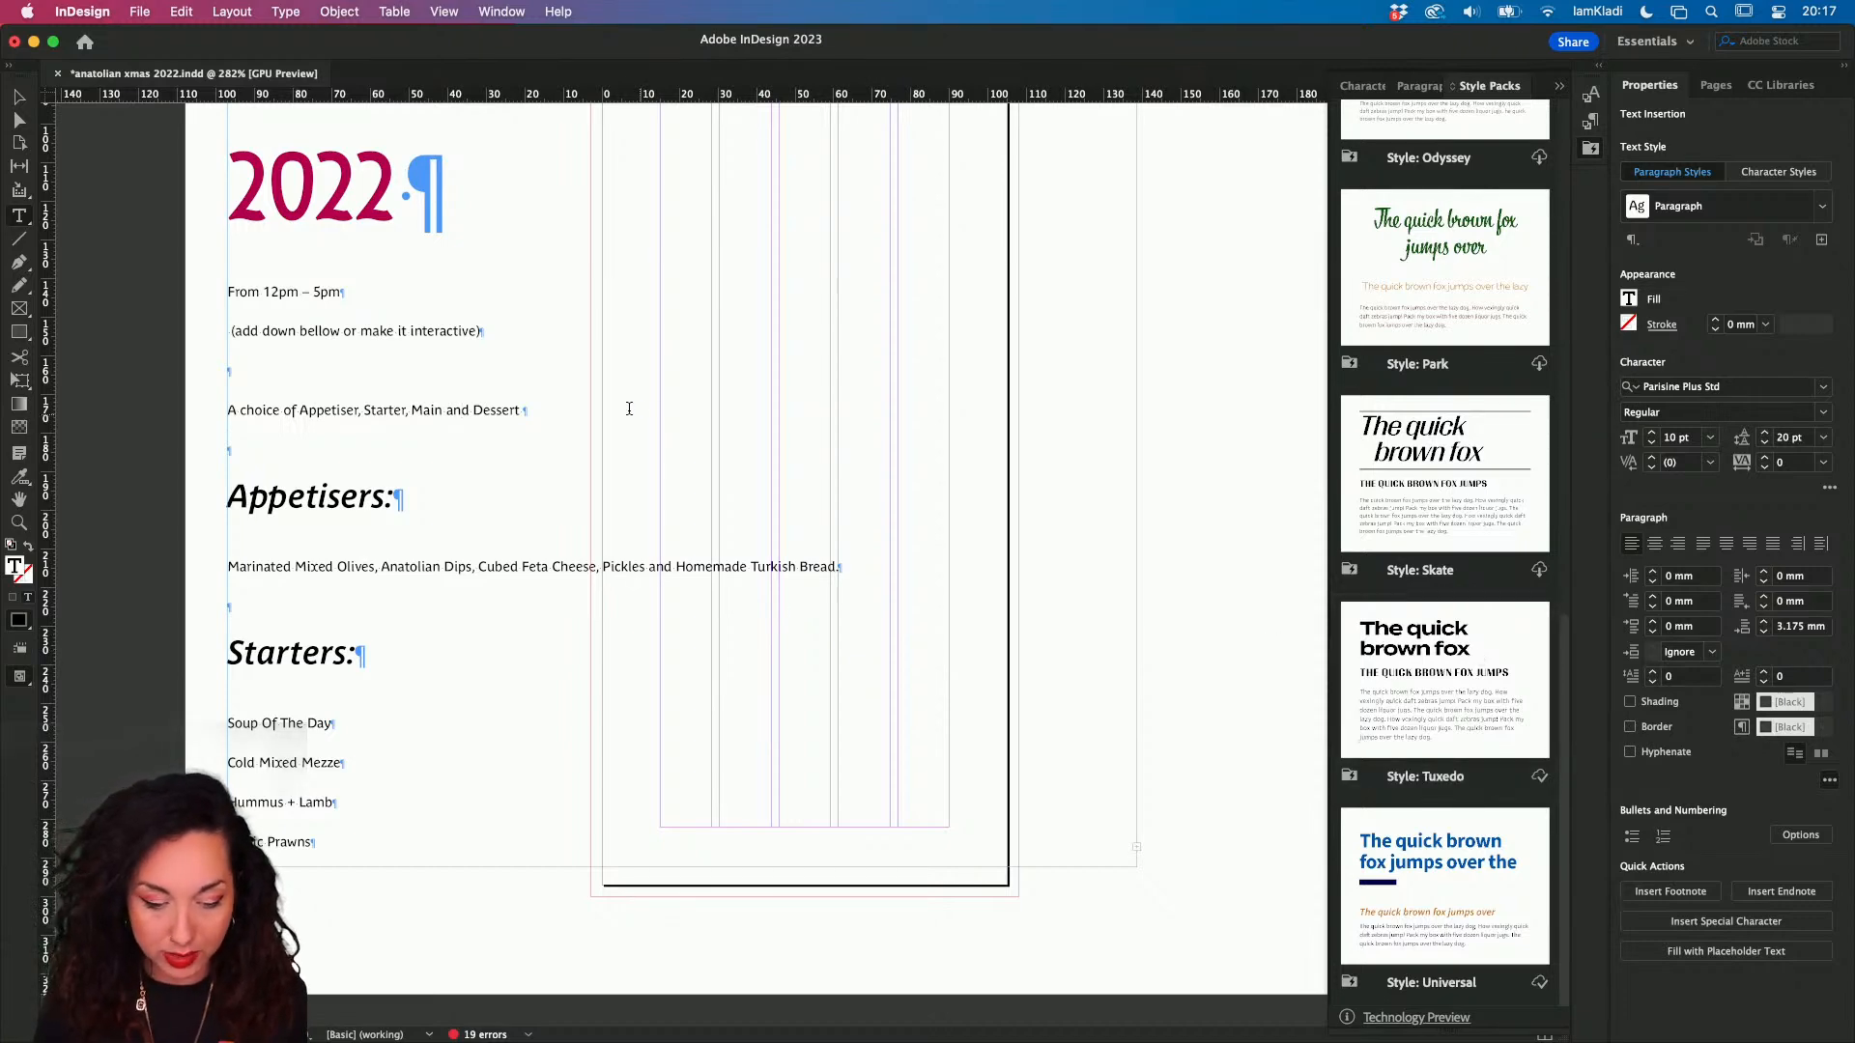
scroll(629, 409, down, 3)
click(17, 99)
drag(442, 244, 554, 258)
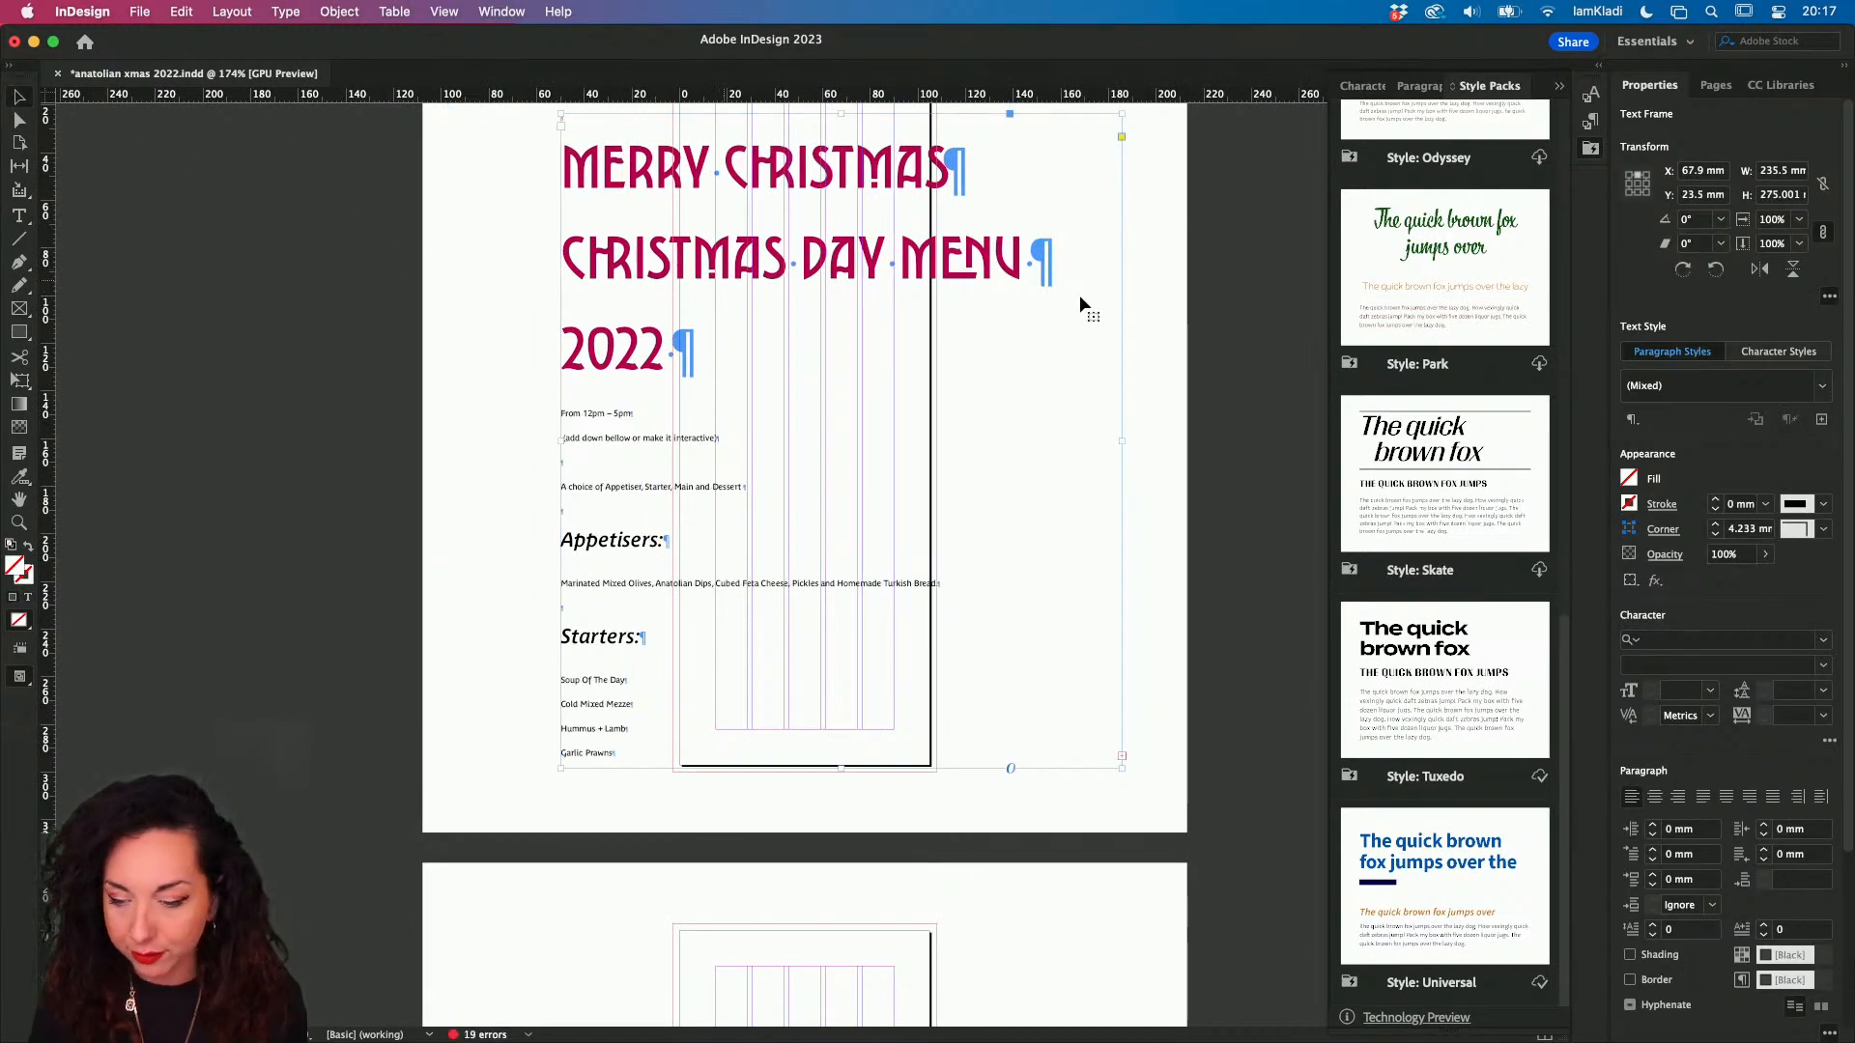
click(1592, 124)
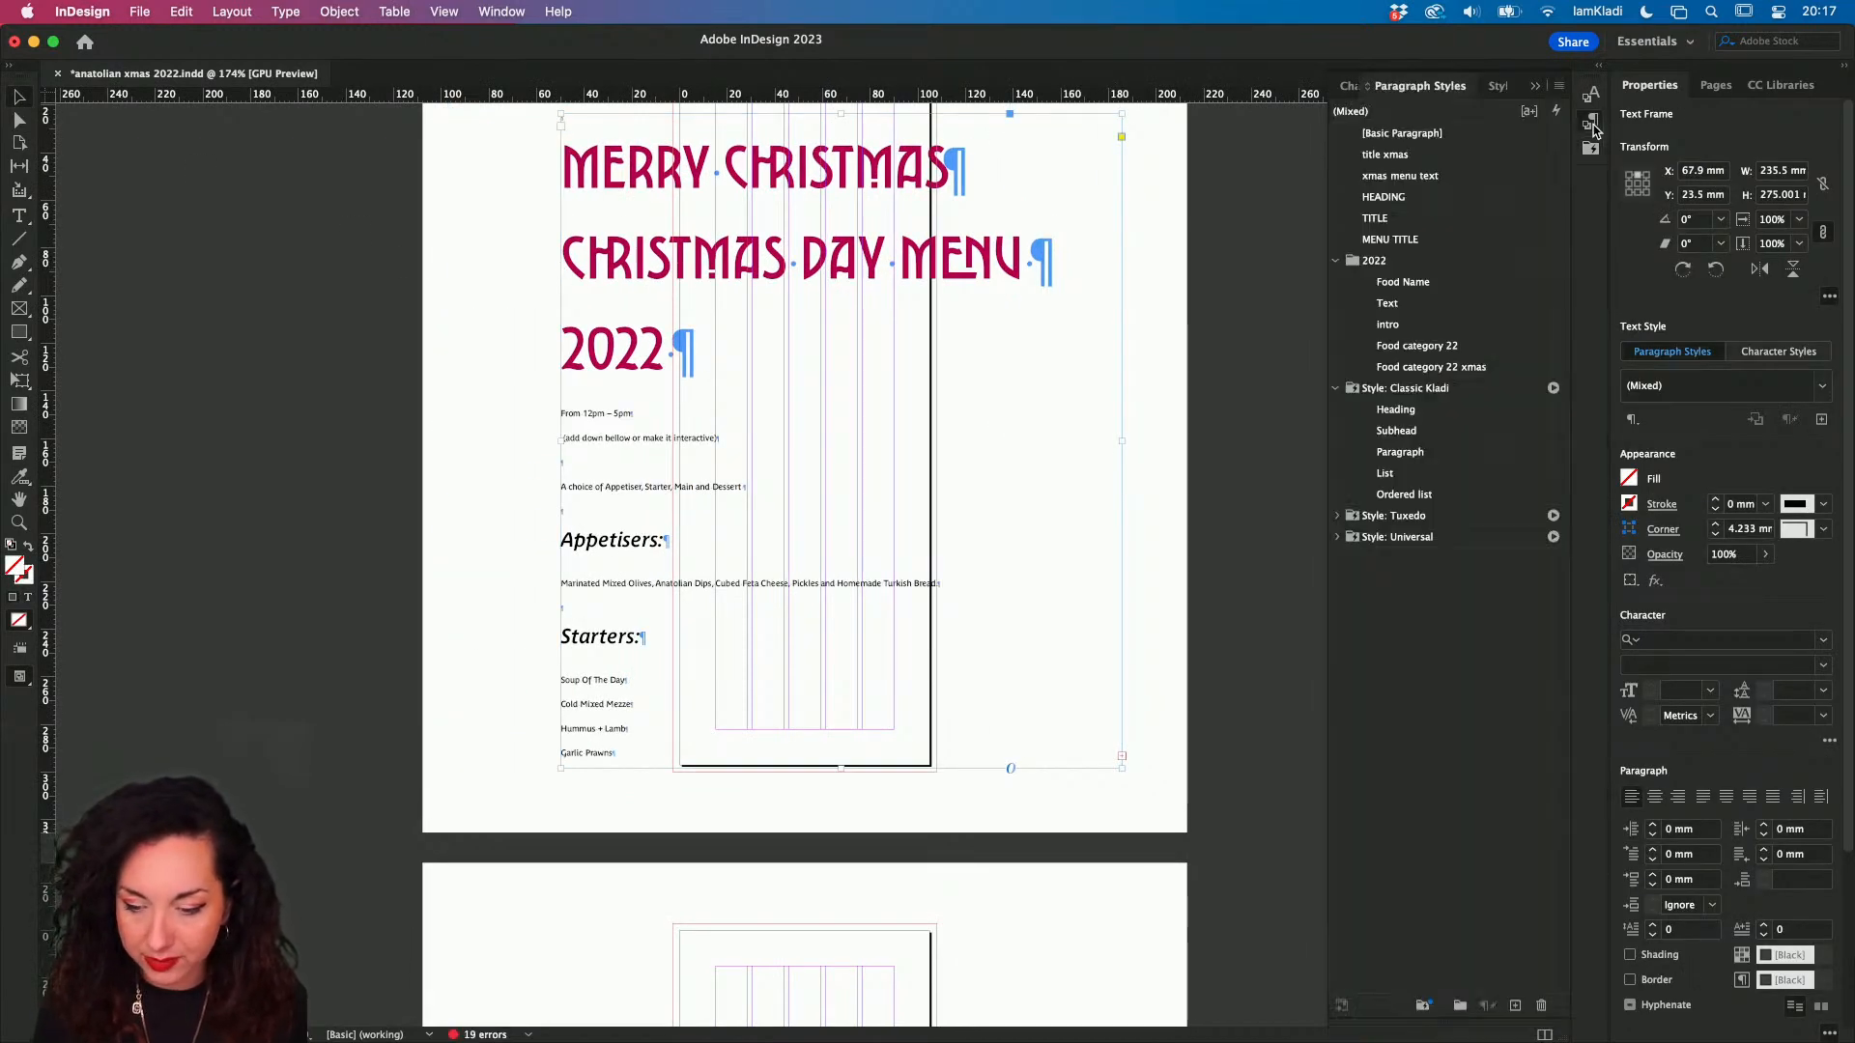
click(1406, 522)
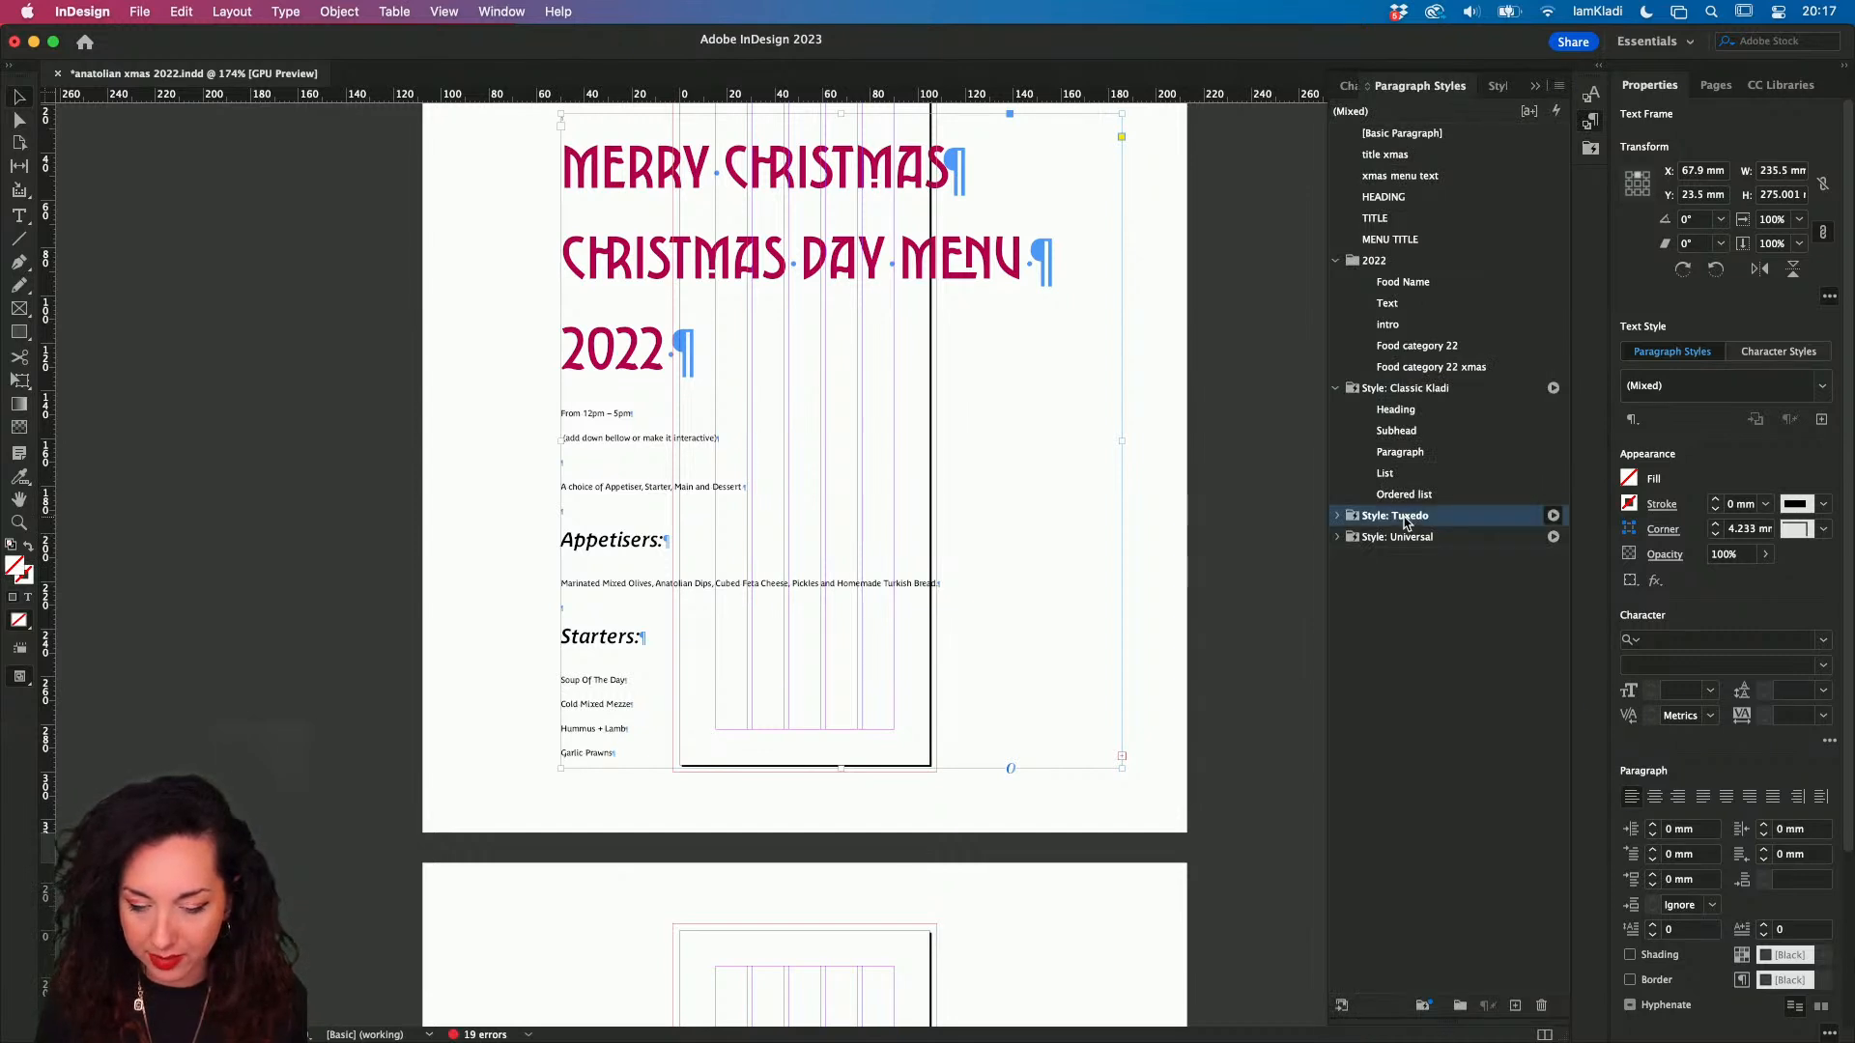
click(1552, 518)
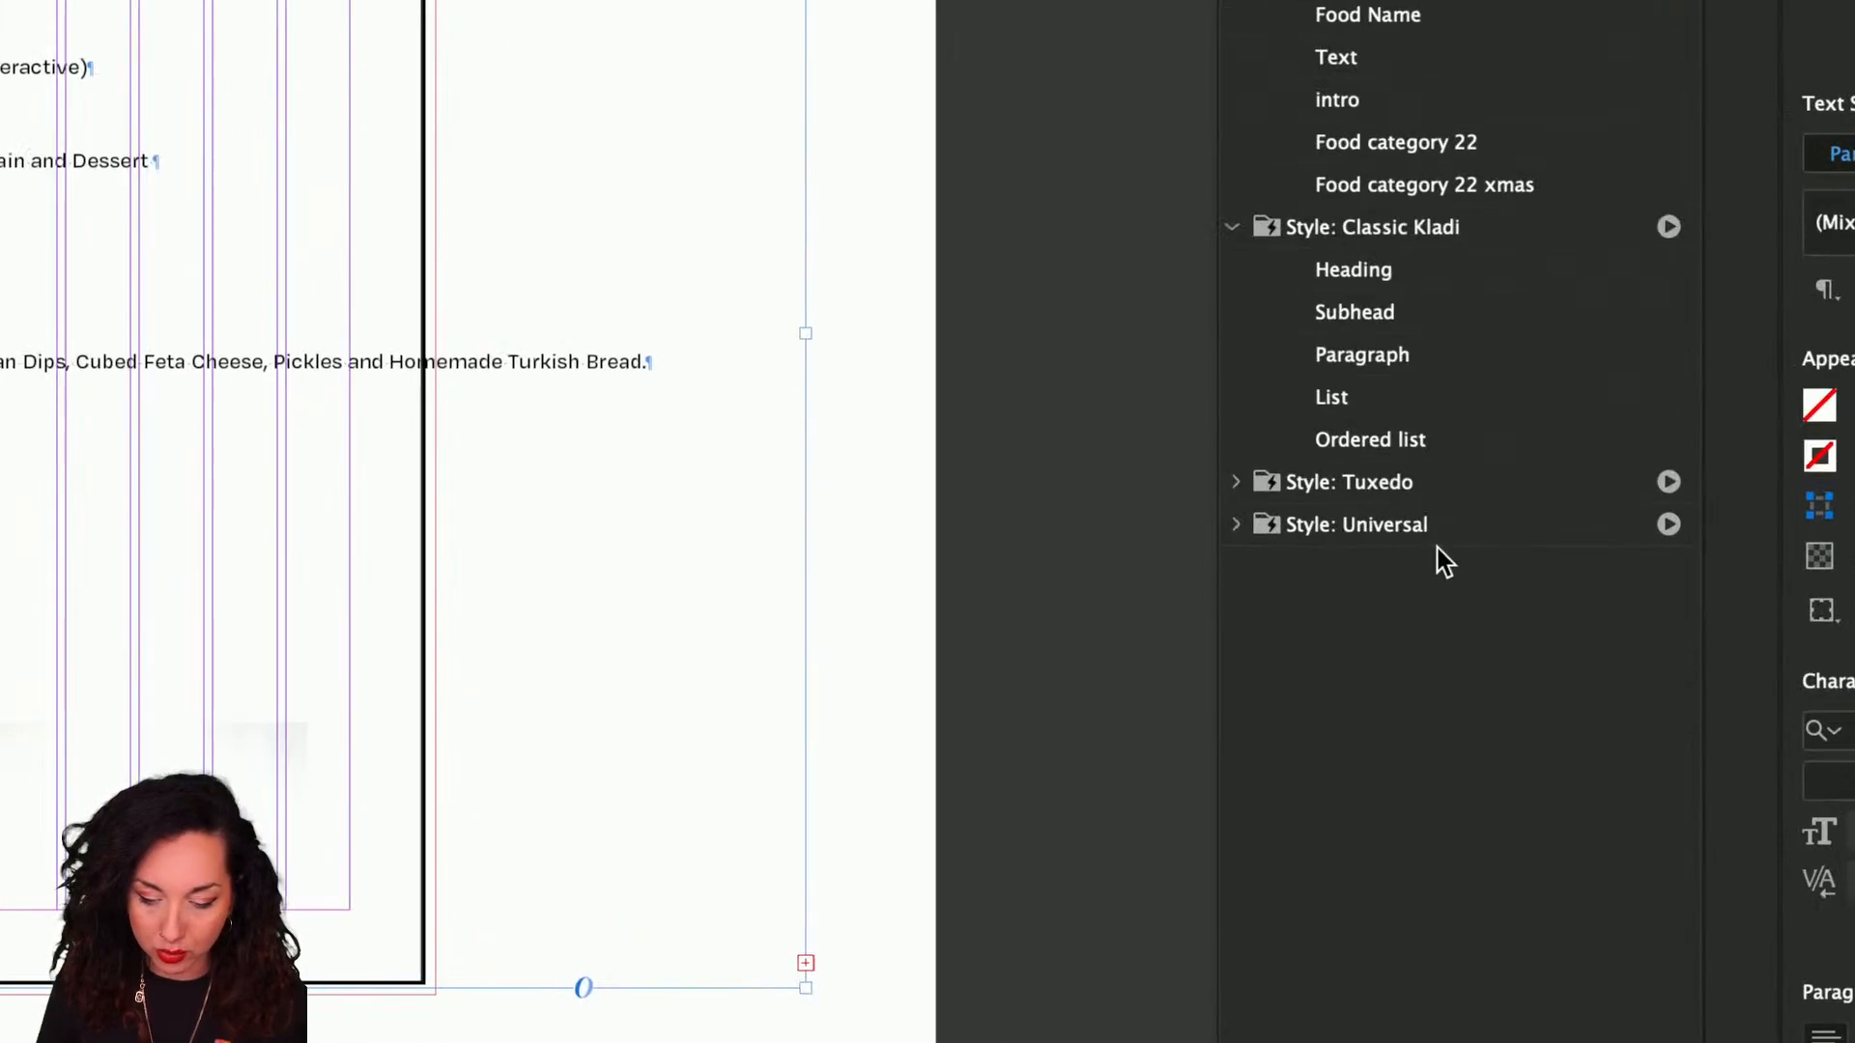
- Try the customised Classic style pack on the menu text frame and return the frame to the Tuxedo pack
click(1425, 539)
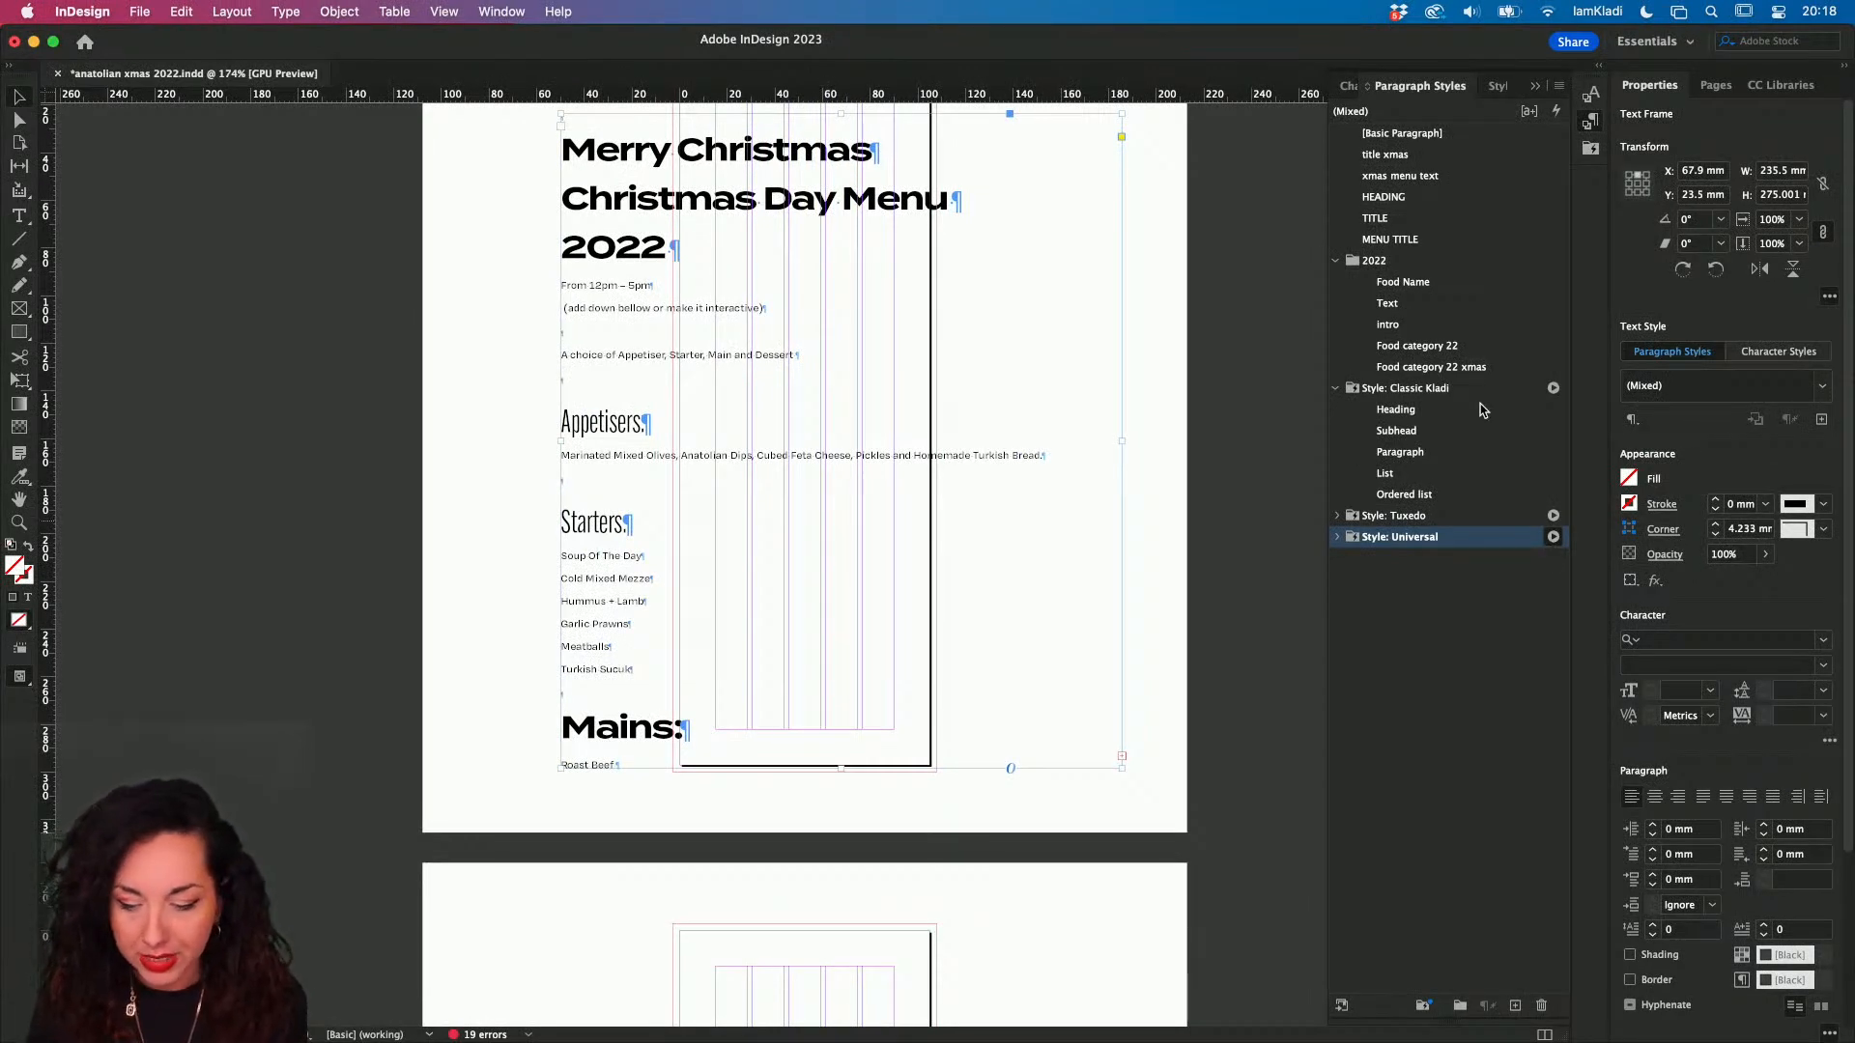
click(1410, 391)
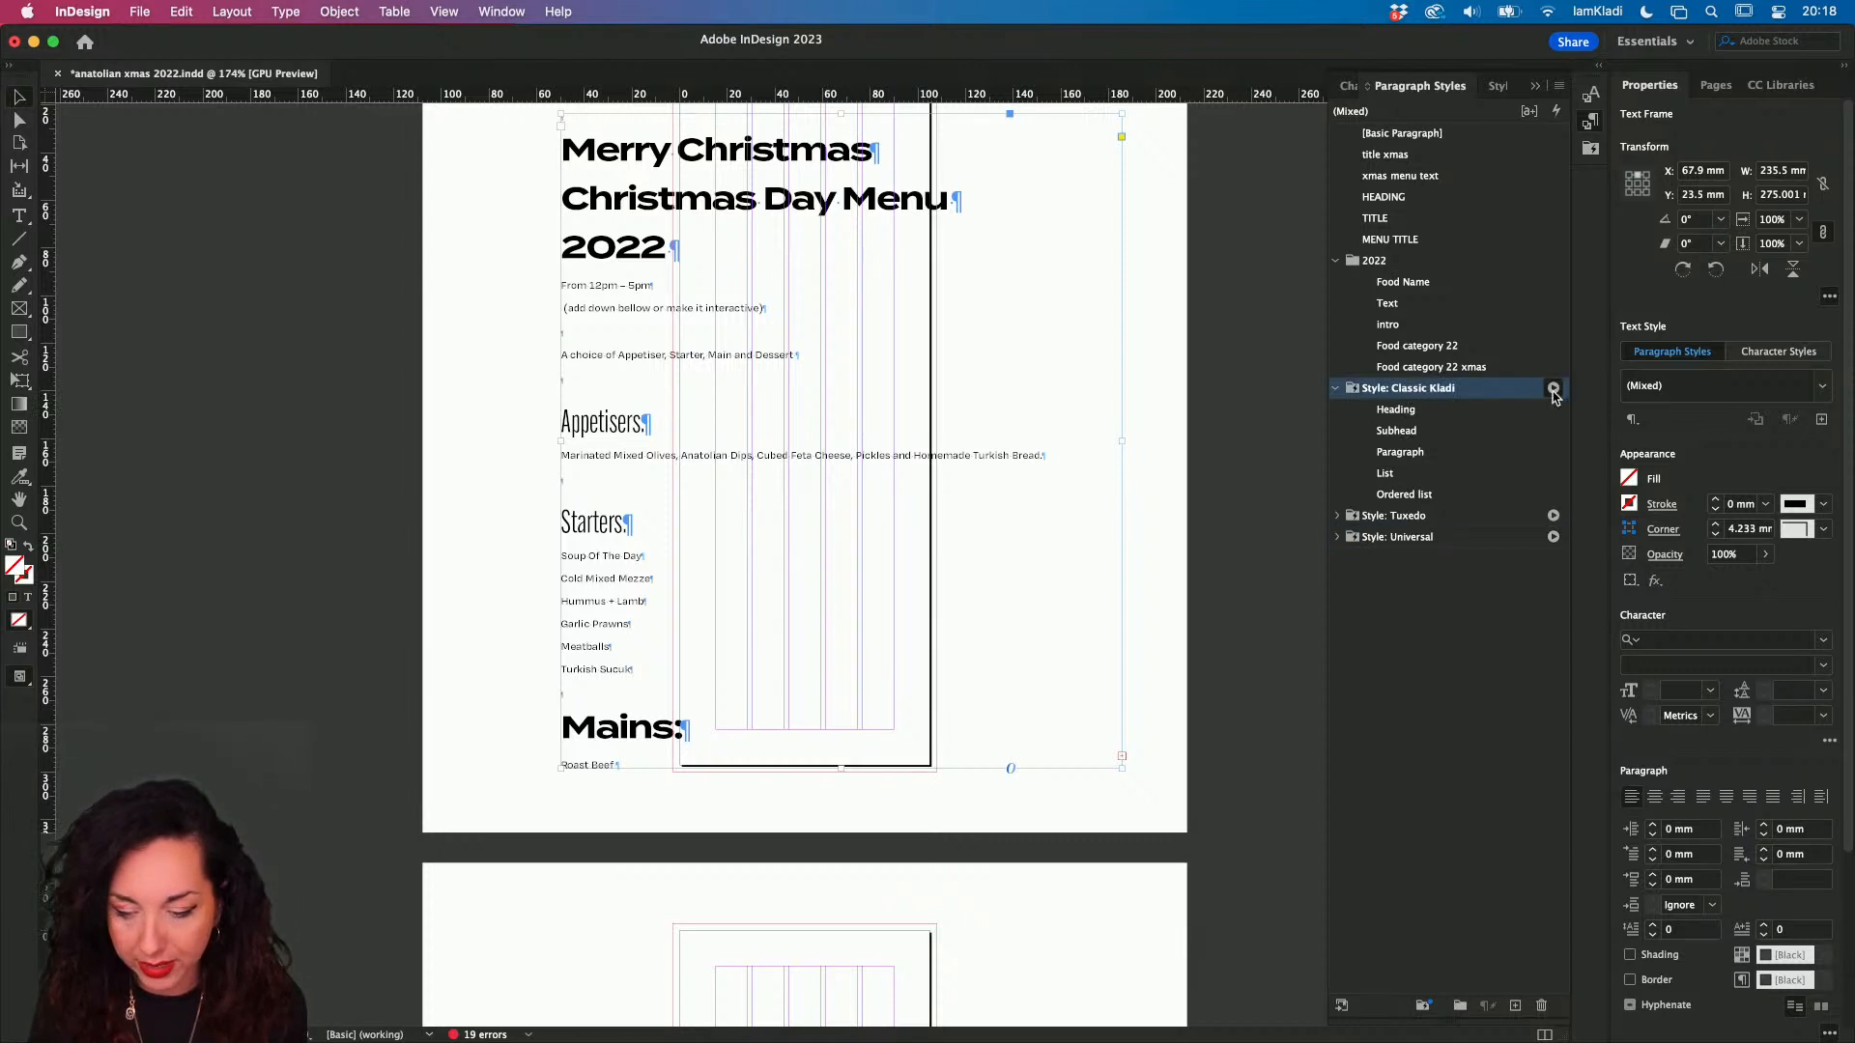
click(1552, 388)
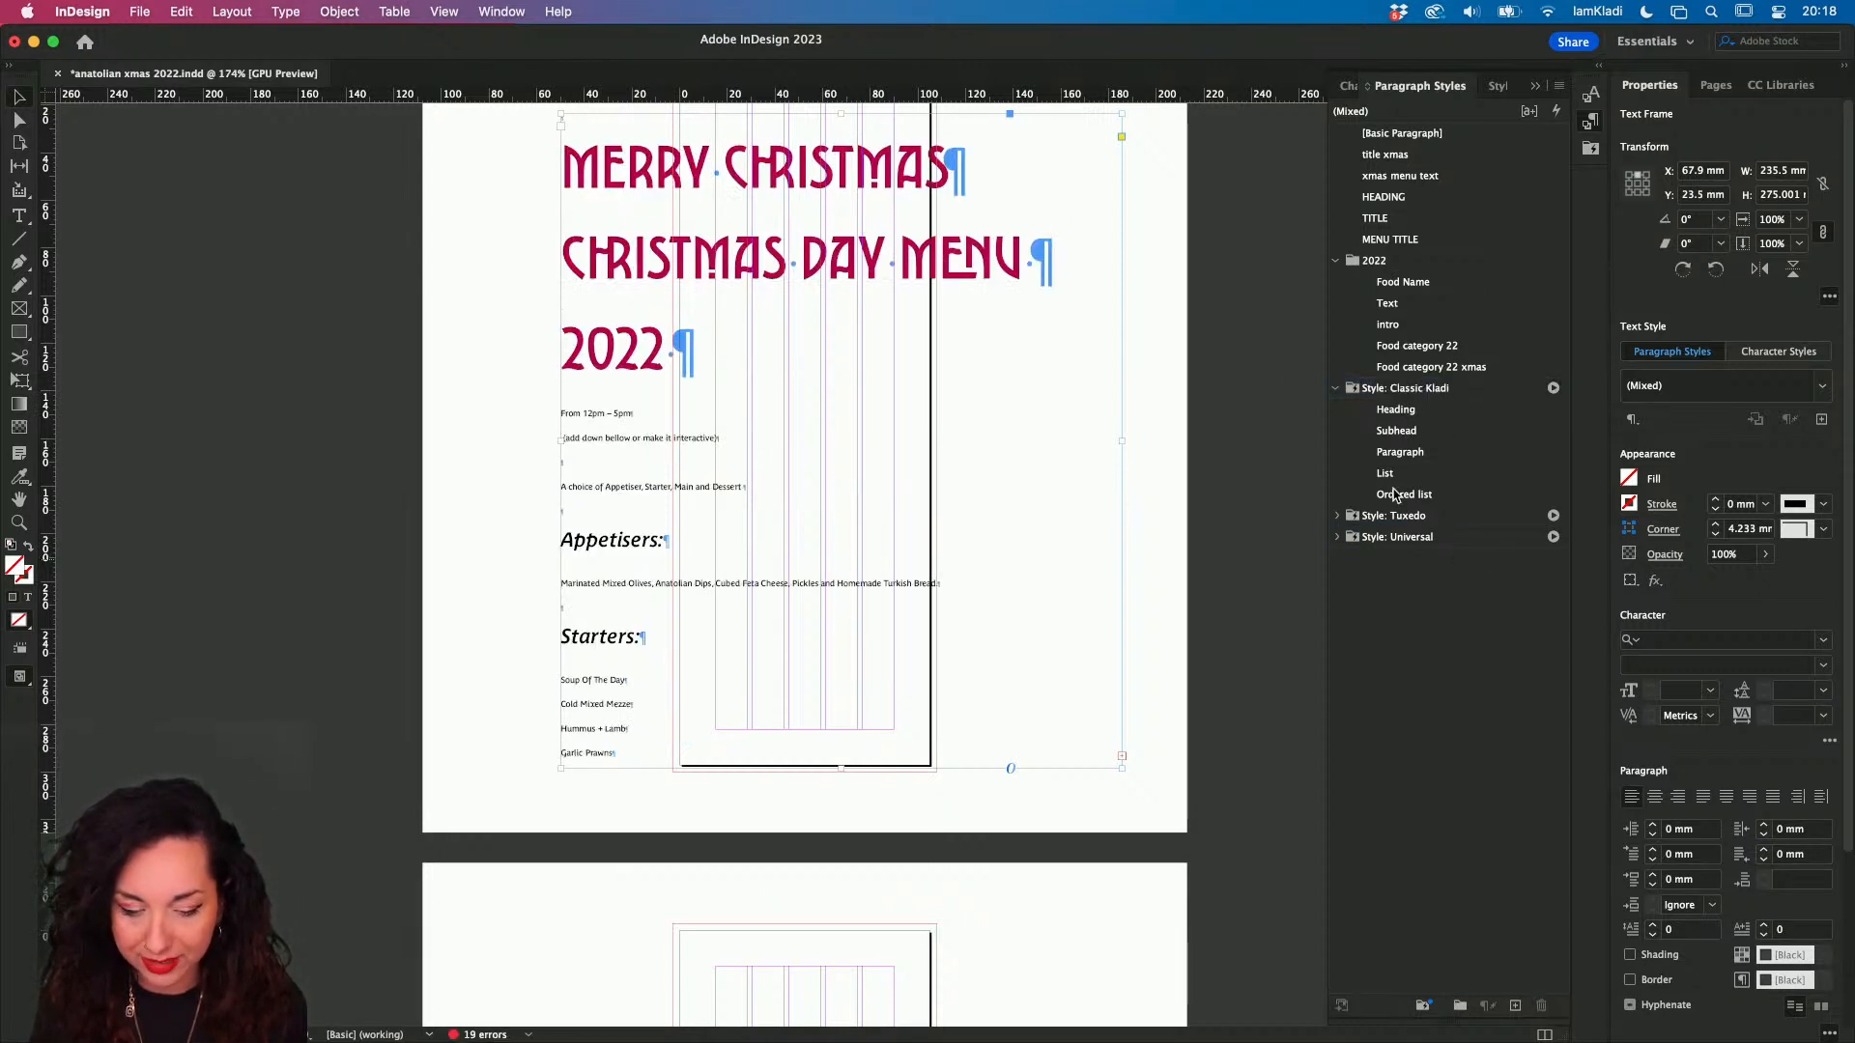
click(1458, 520)
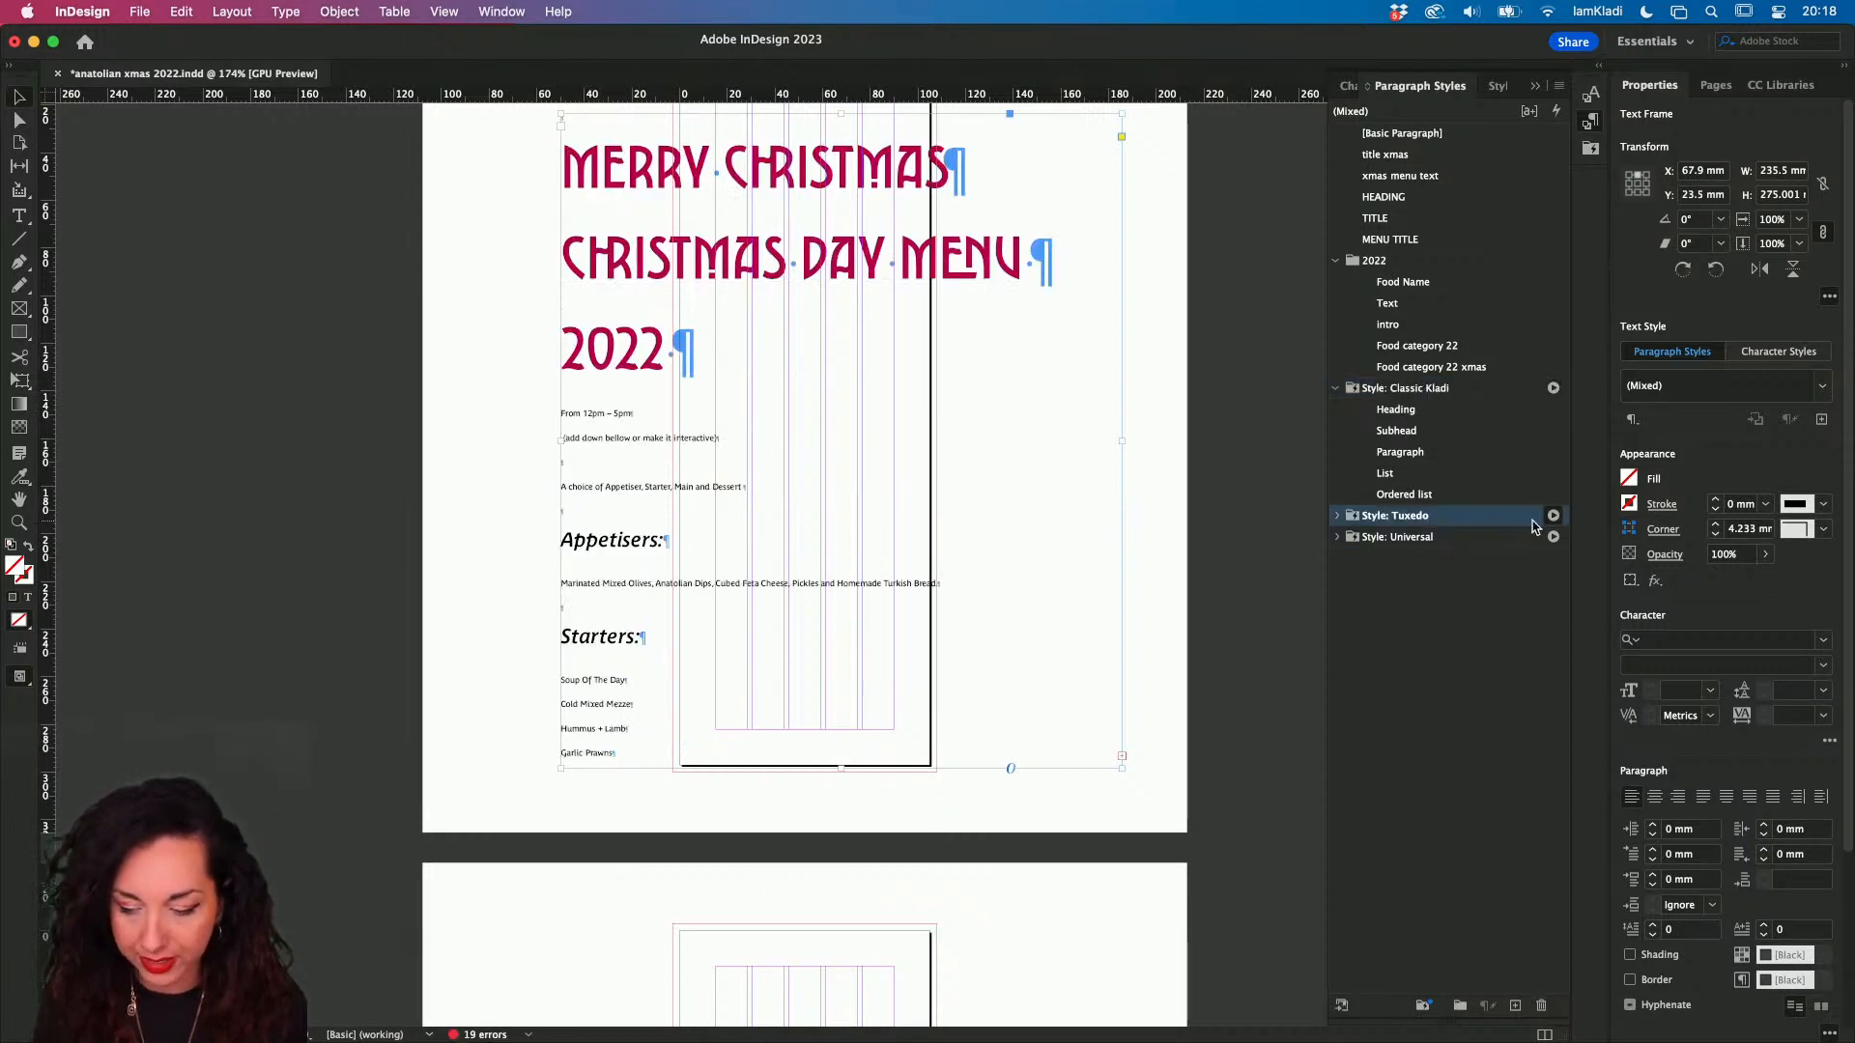
click(1552, 514)
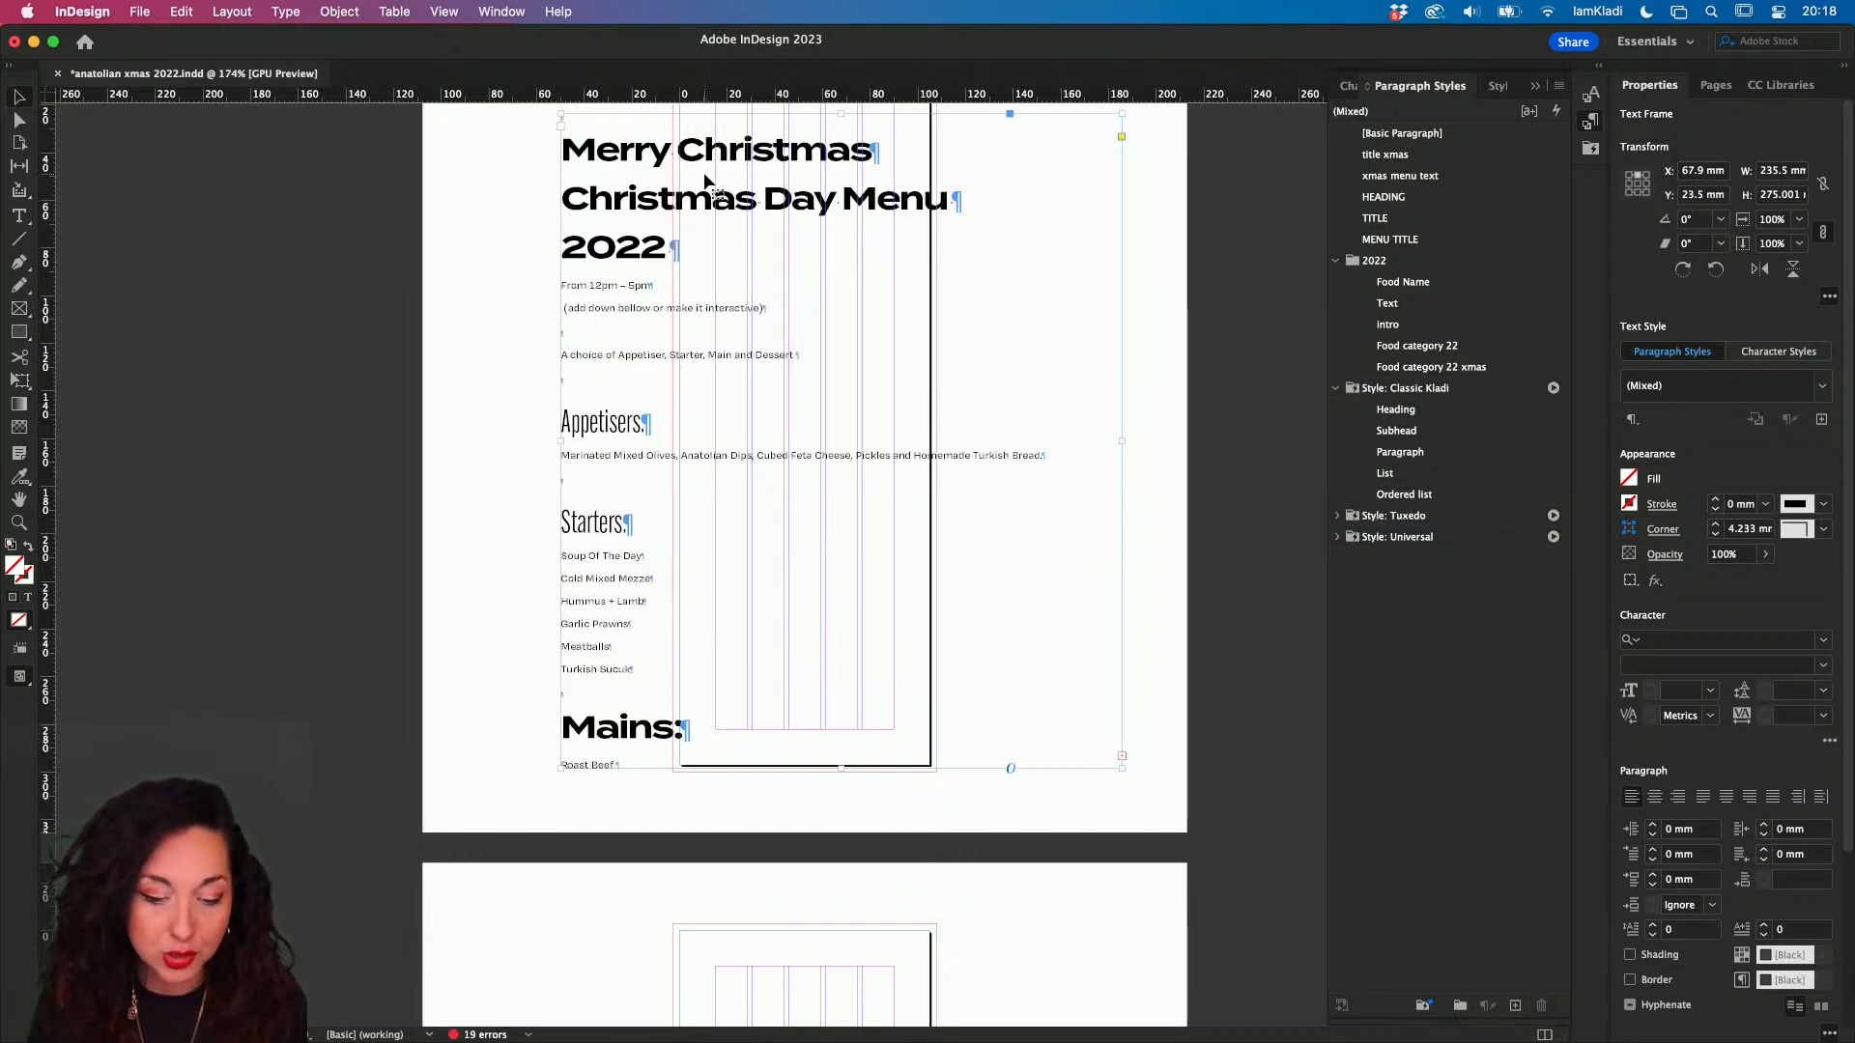
- Try the title xmas paragraph style on the "2022" line, undo it, and try it on all three title lines
double_click(667, 249)
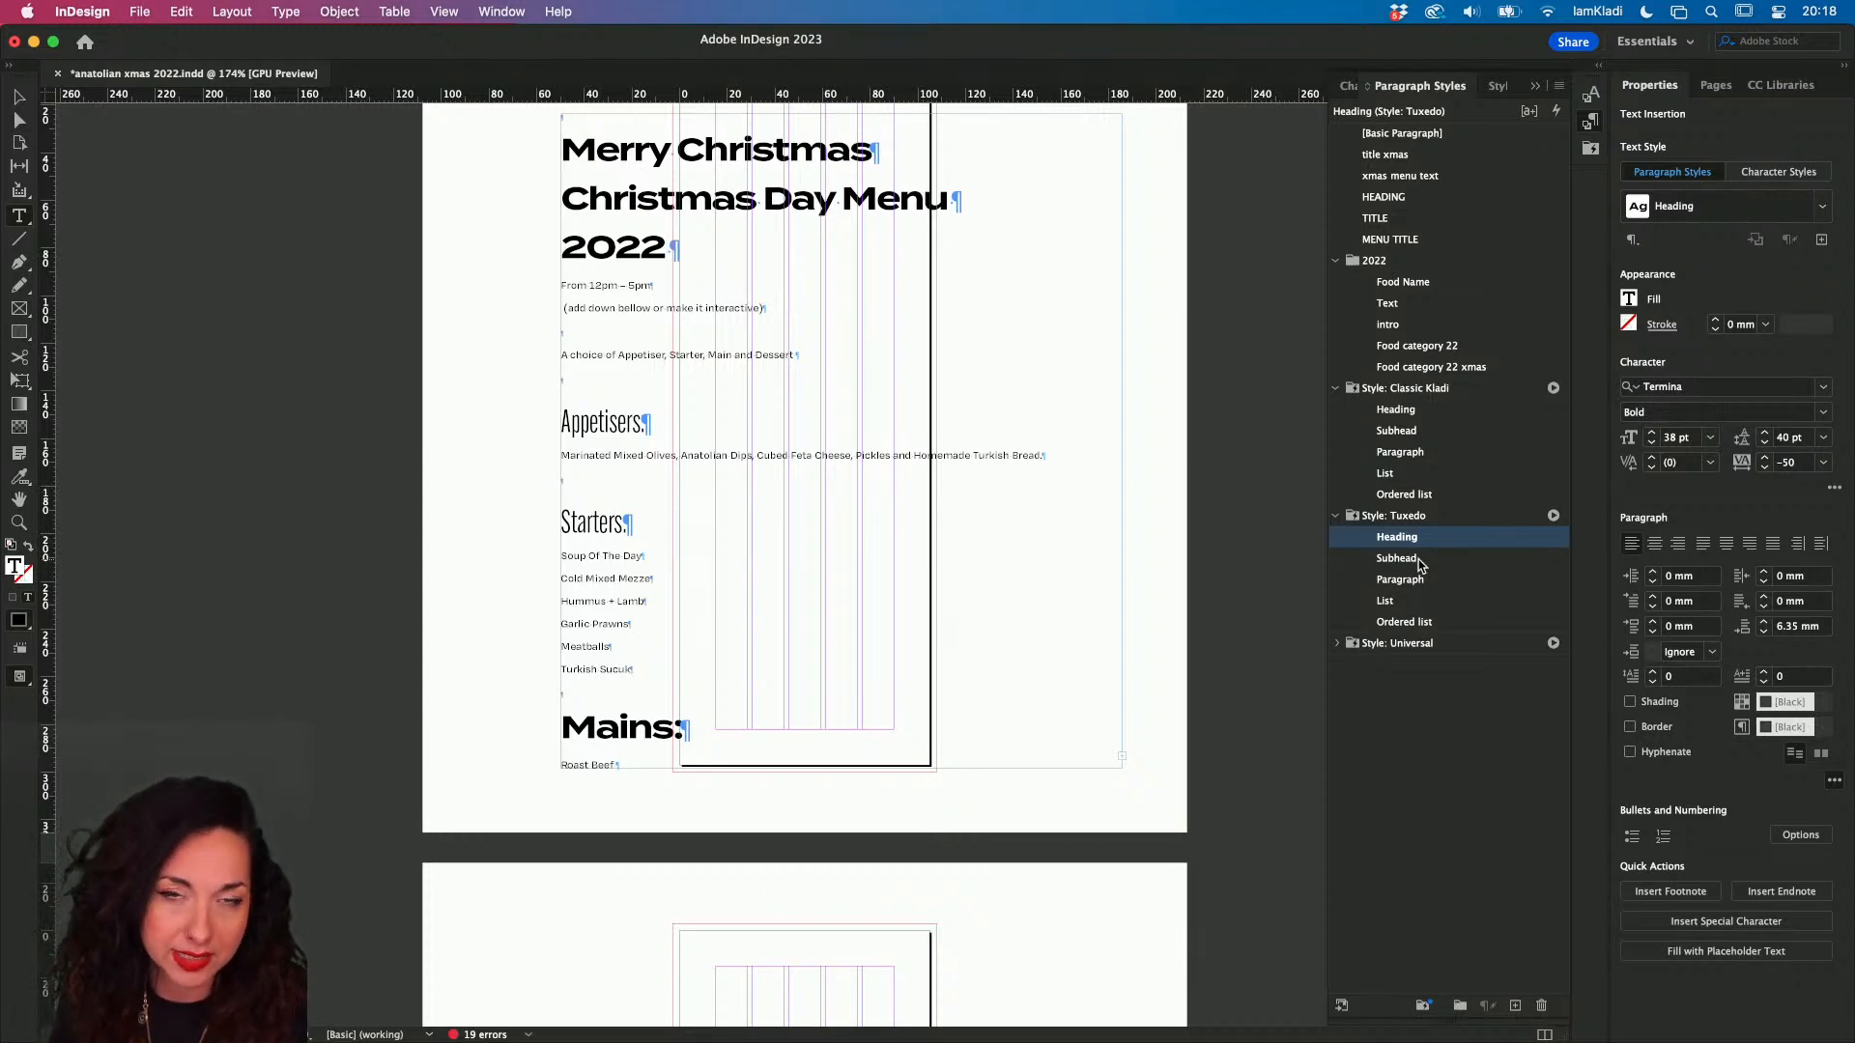
click(1397, 156)
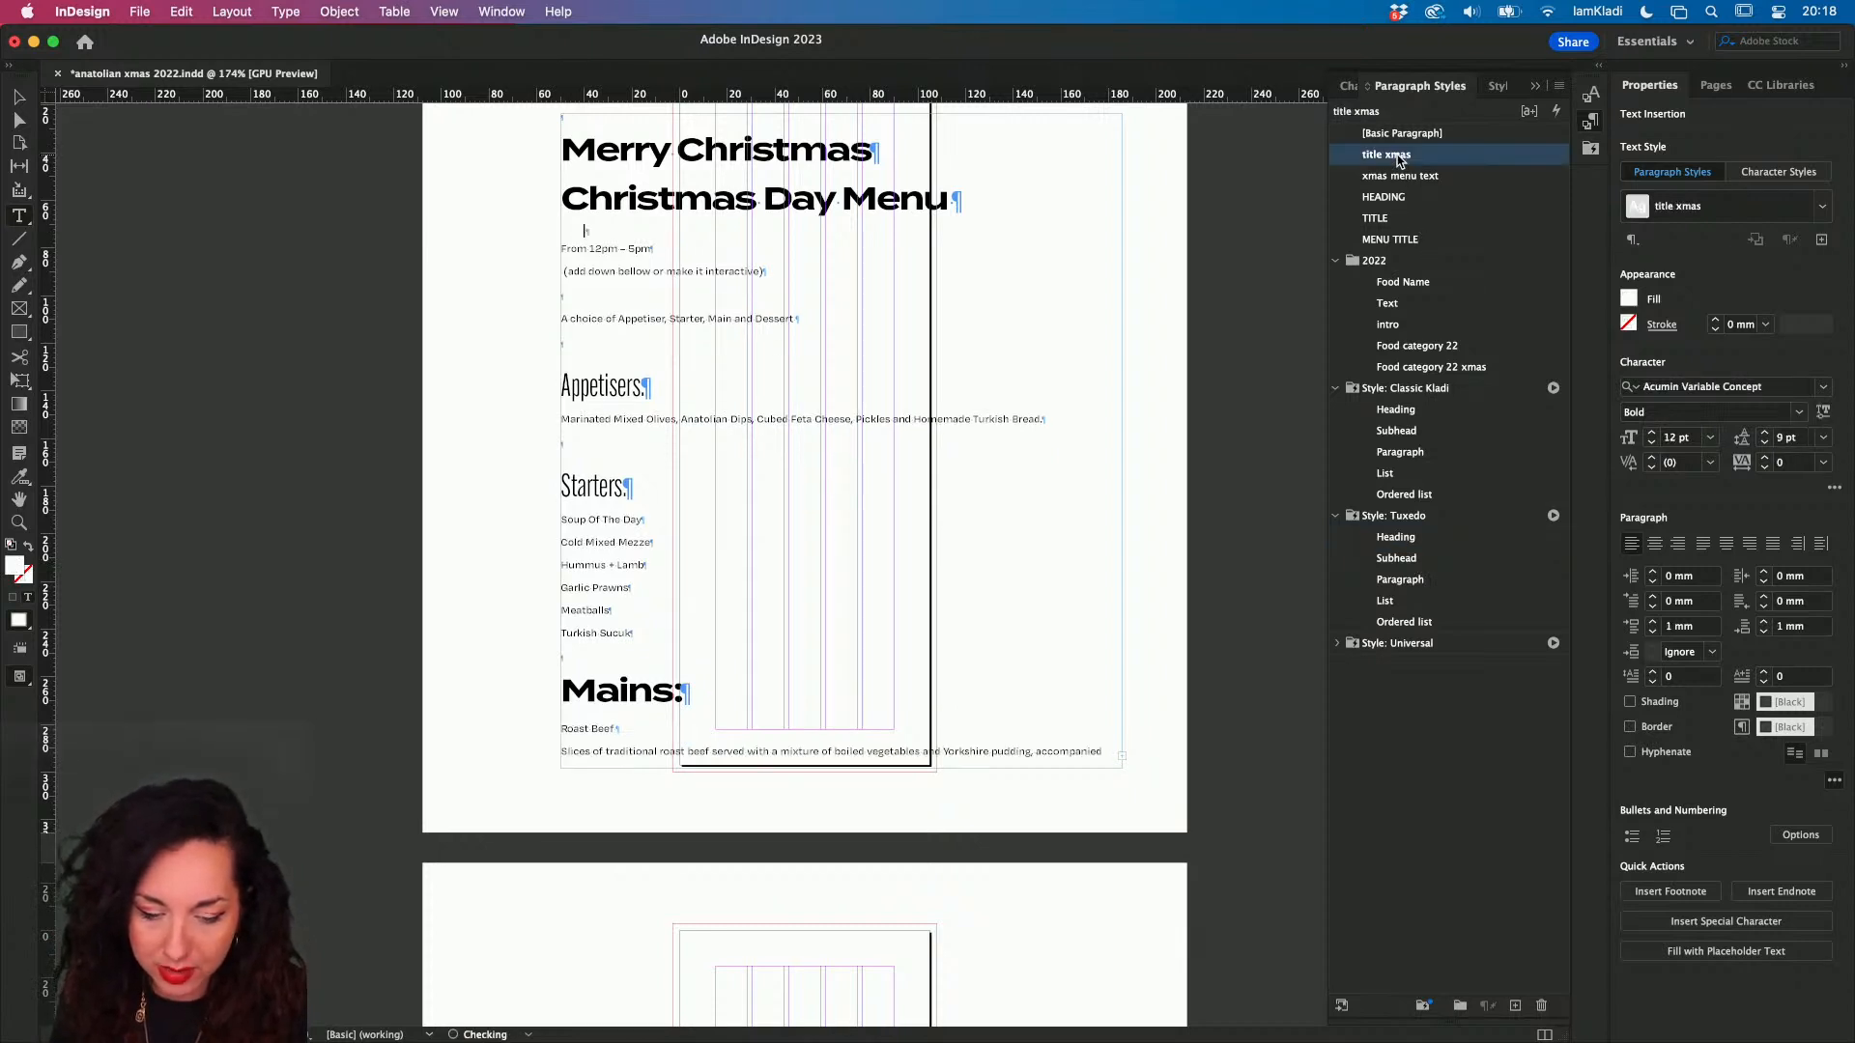
key(super+z)
click(875, 198)
key(super+a)
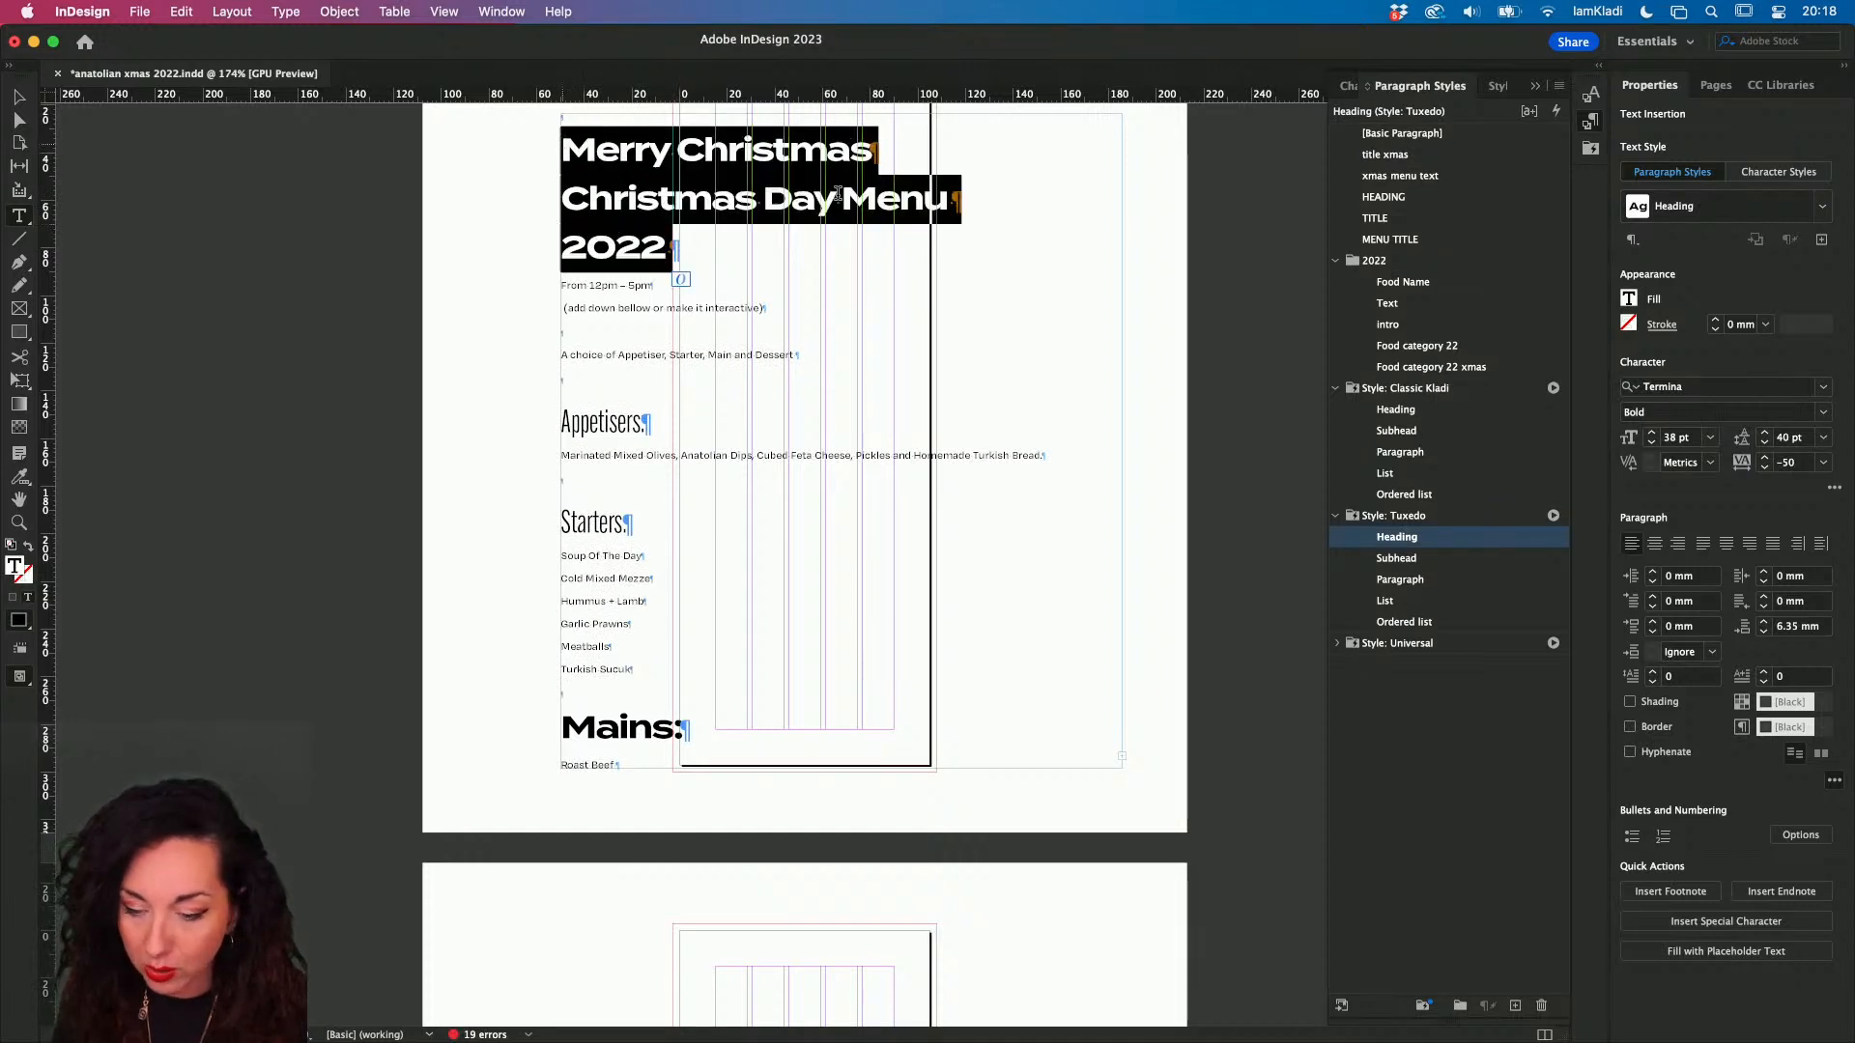
click(1444, 156)
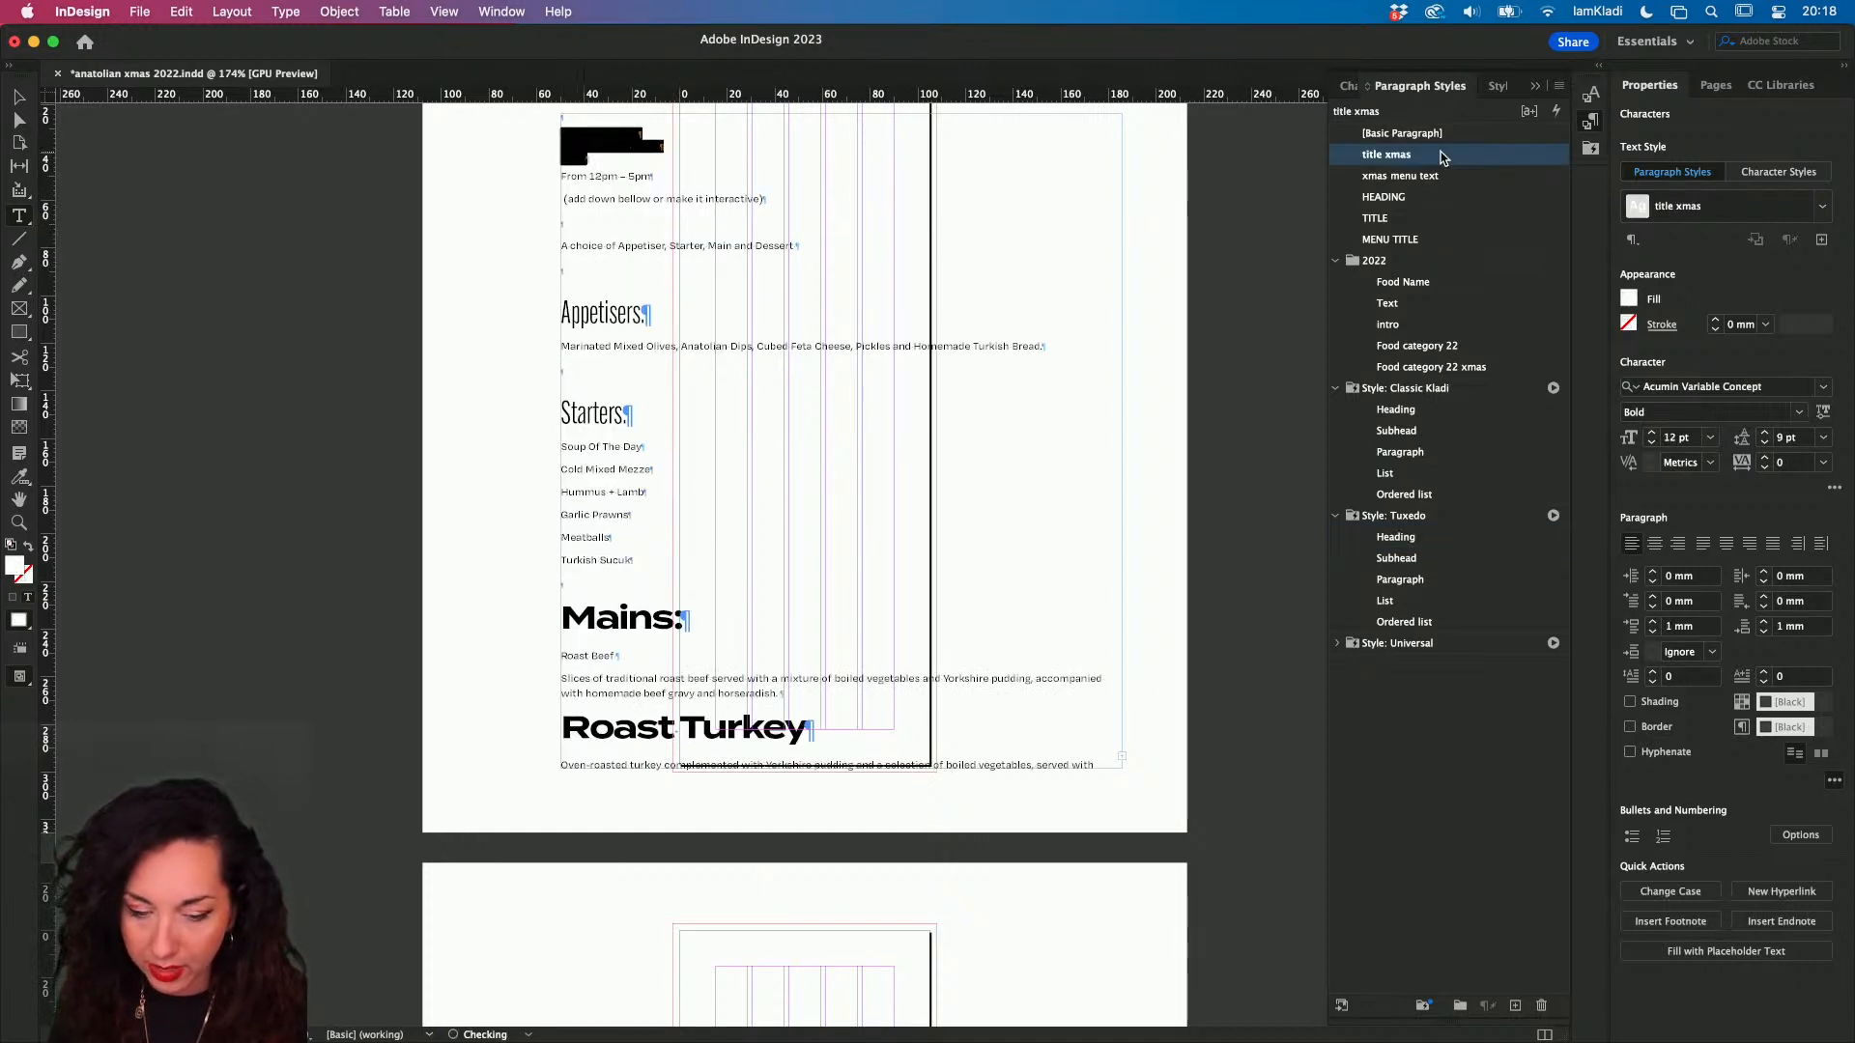
- Apply the TITLE paragraph style to the three title lines, from "Merry Christmas" to "2022"
click(815, 160)
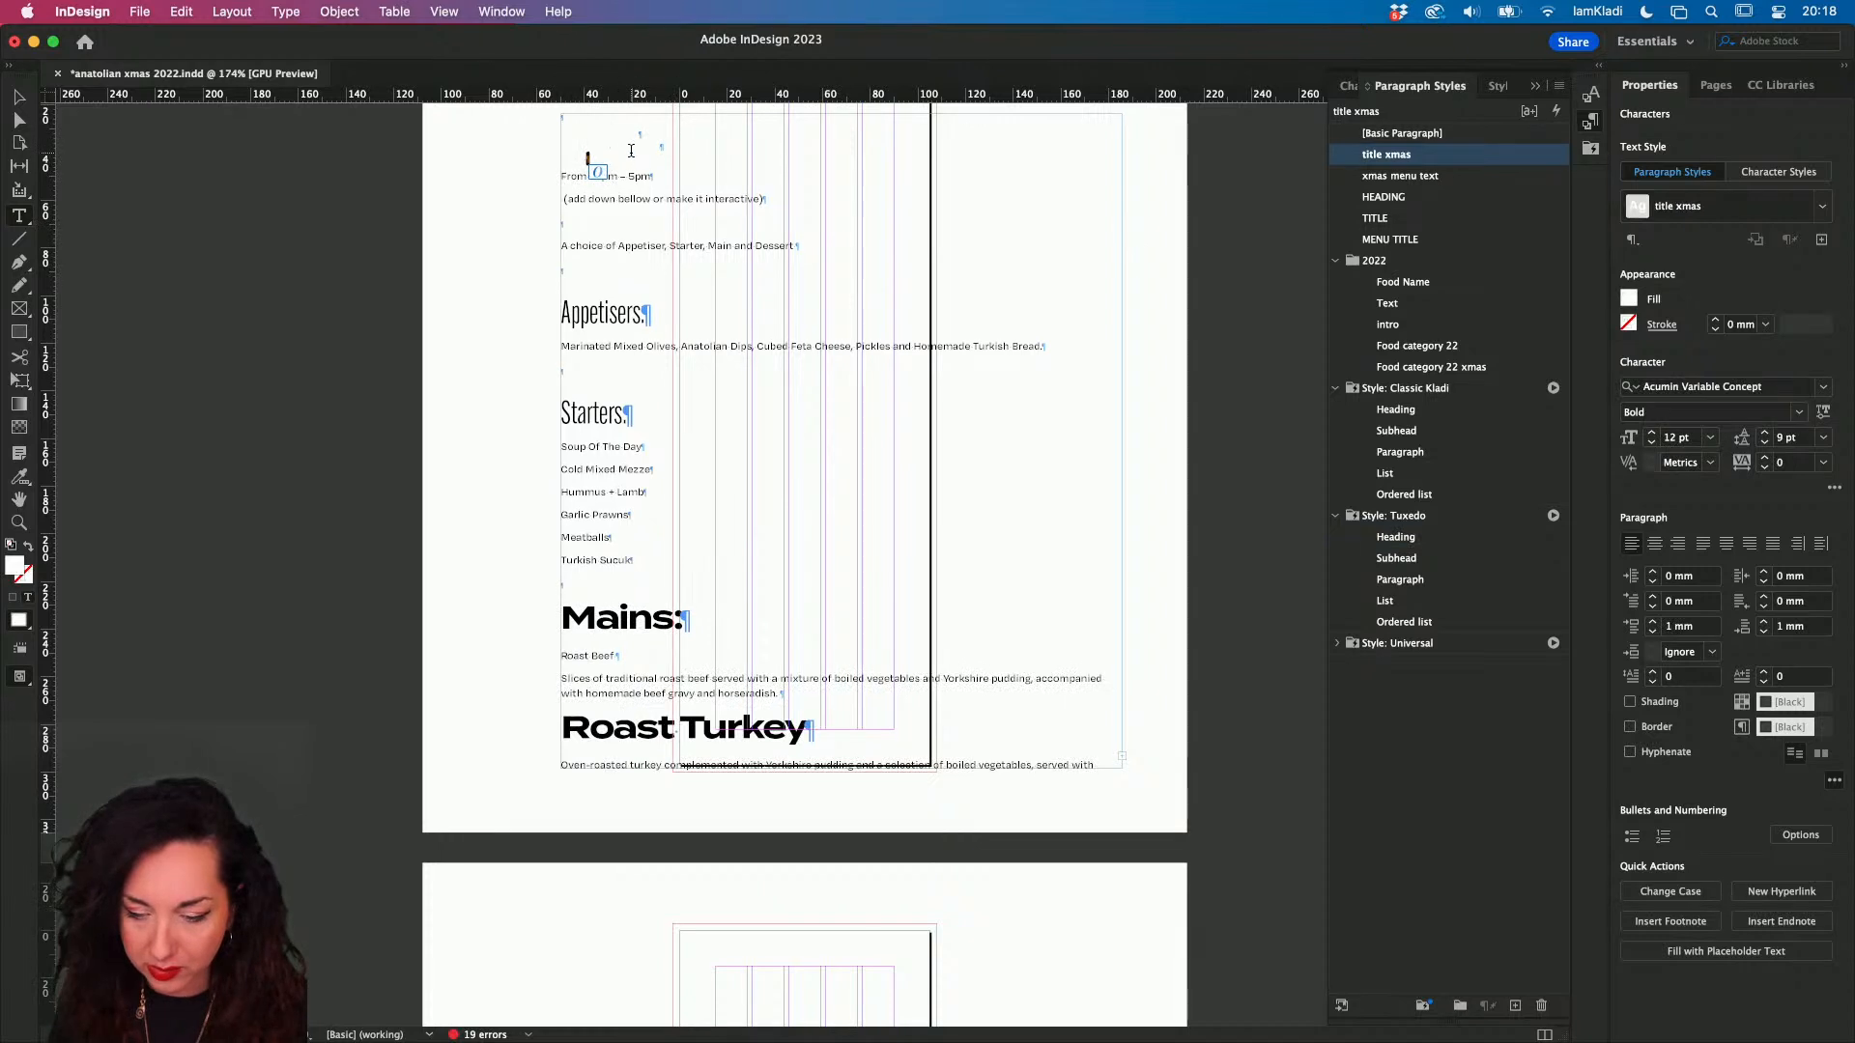
drag(636, 145, 549, 125)
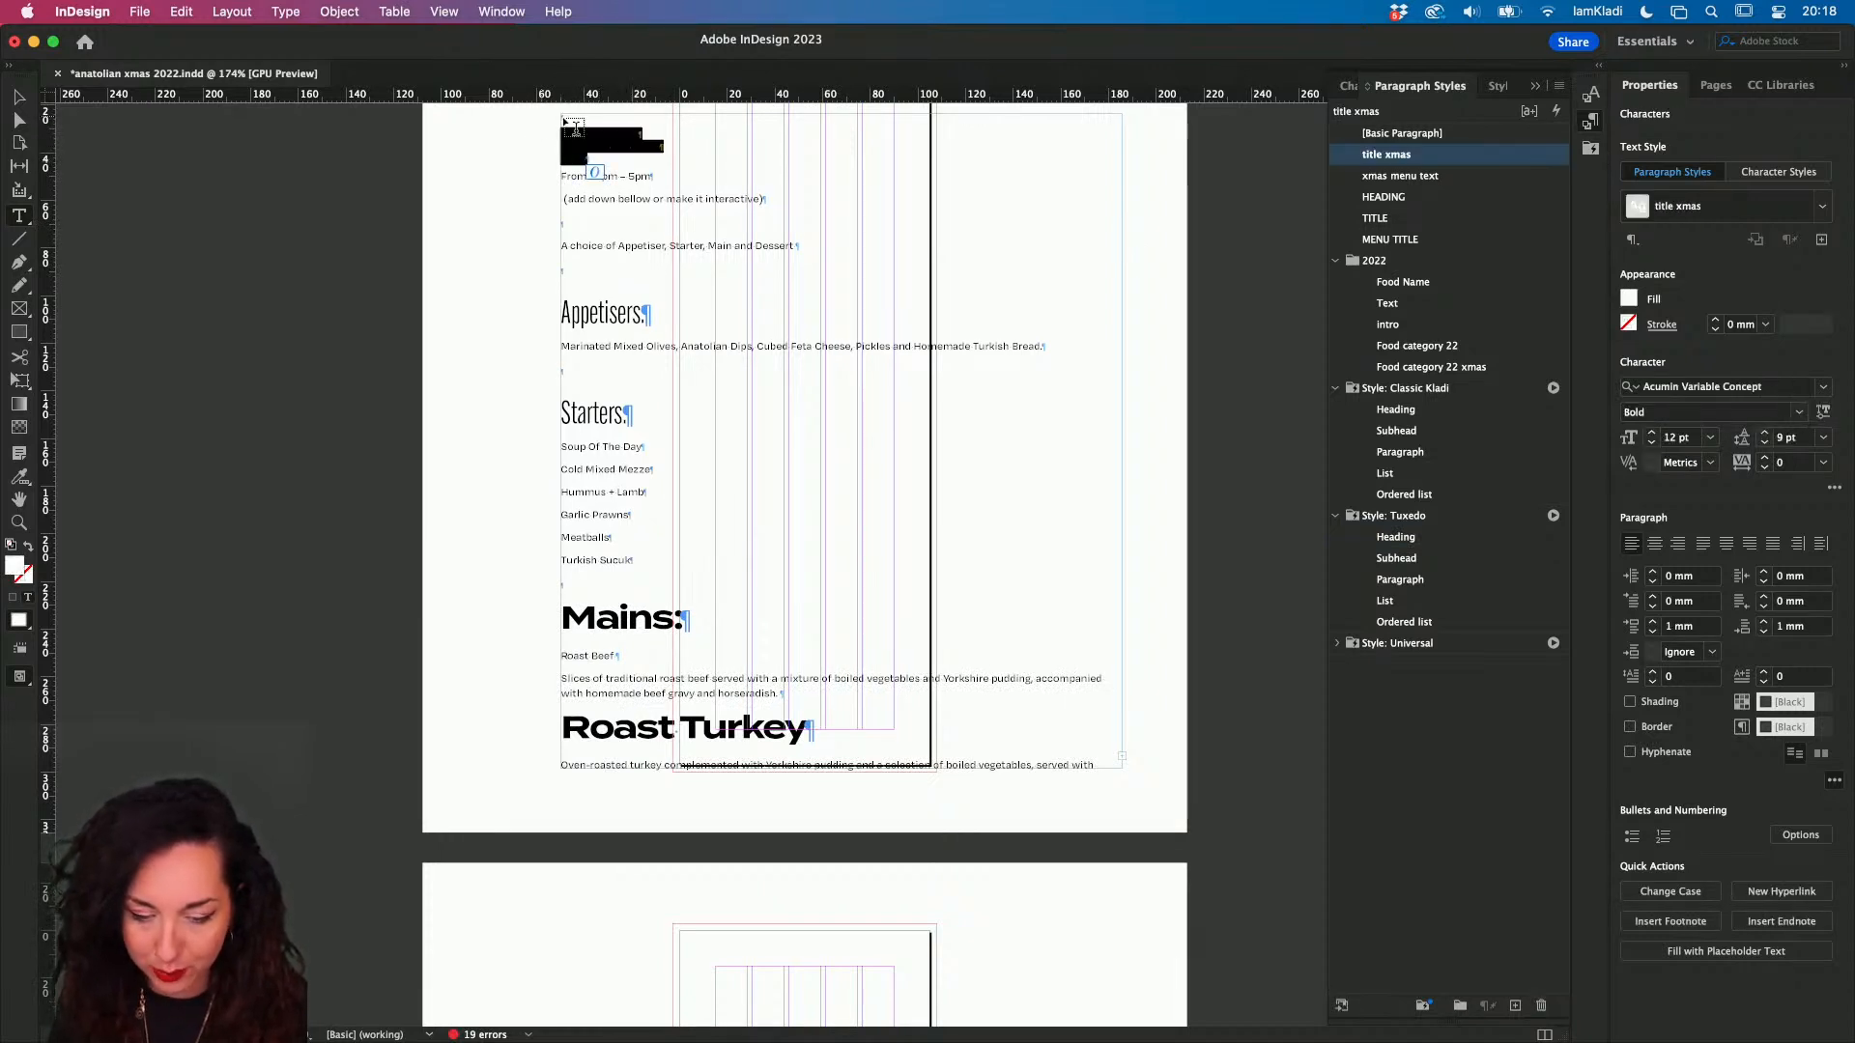
click(1377, 220)
click(863, 220)
click(894, 201)
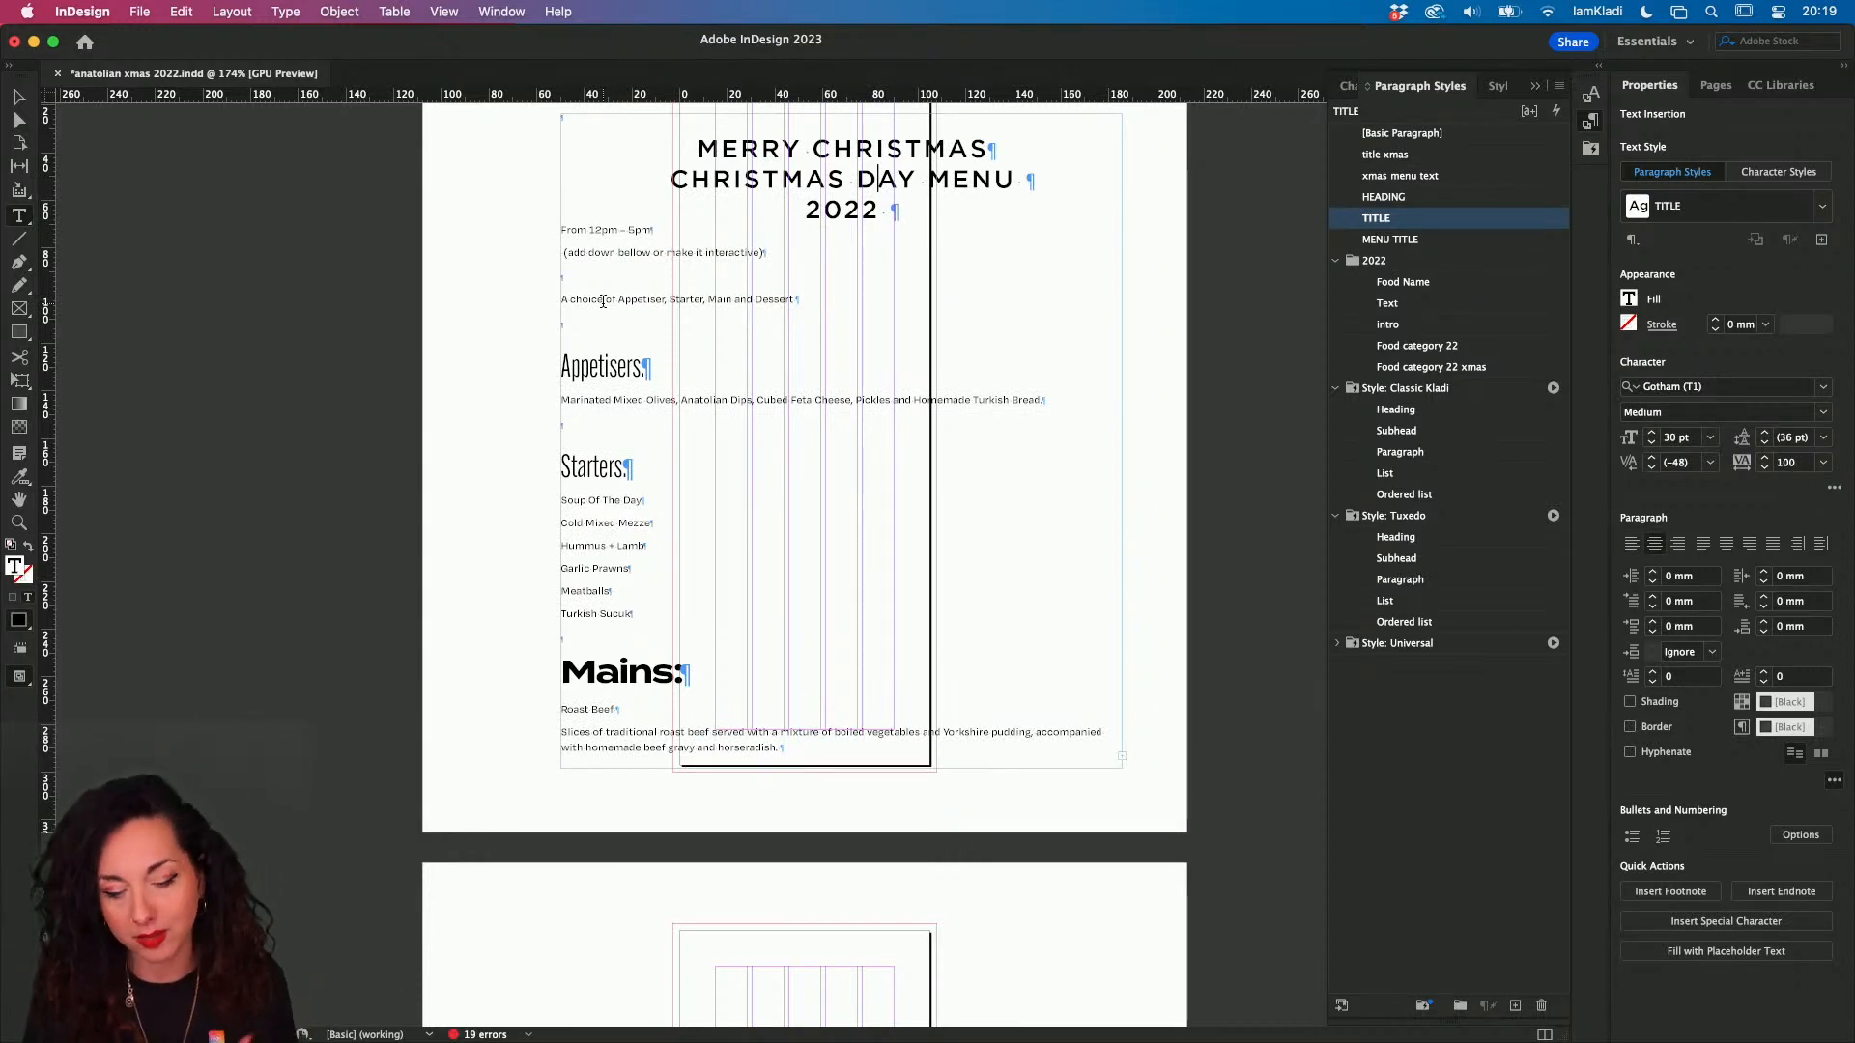
- Check which paragraph style the "From 12pm – 5pm" line uses
key(super+Down)
key(super+shift+Right)
key(super+shift+Right)
double_click(598, 230)
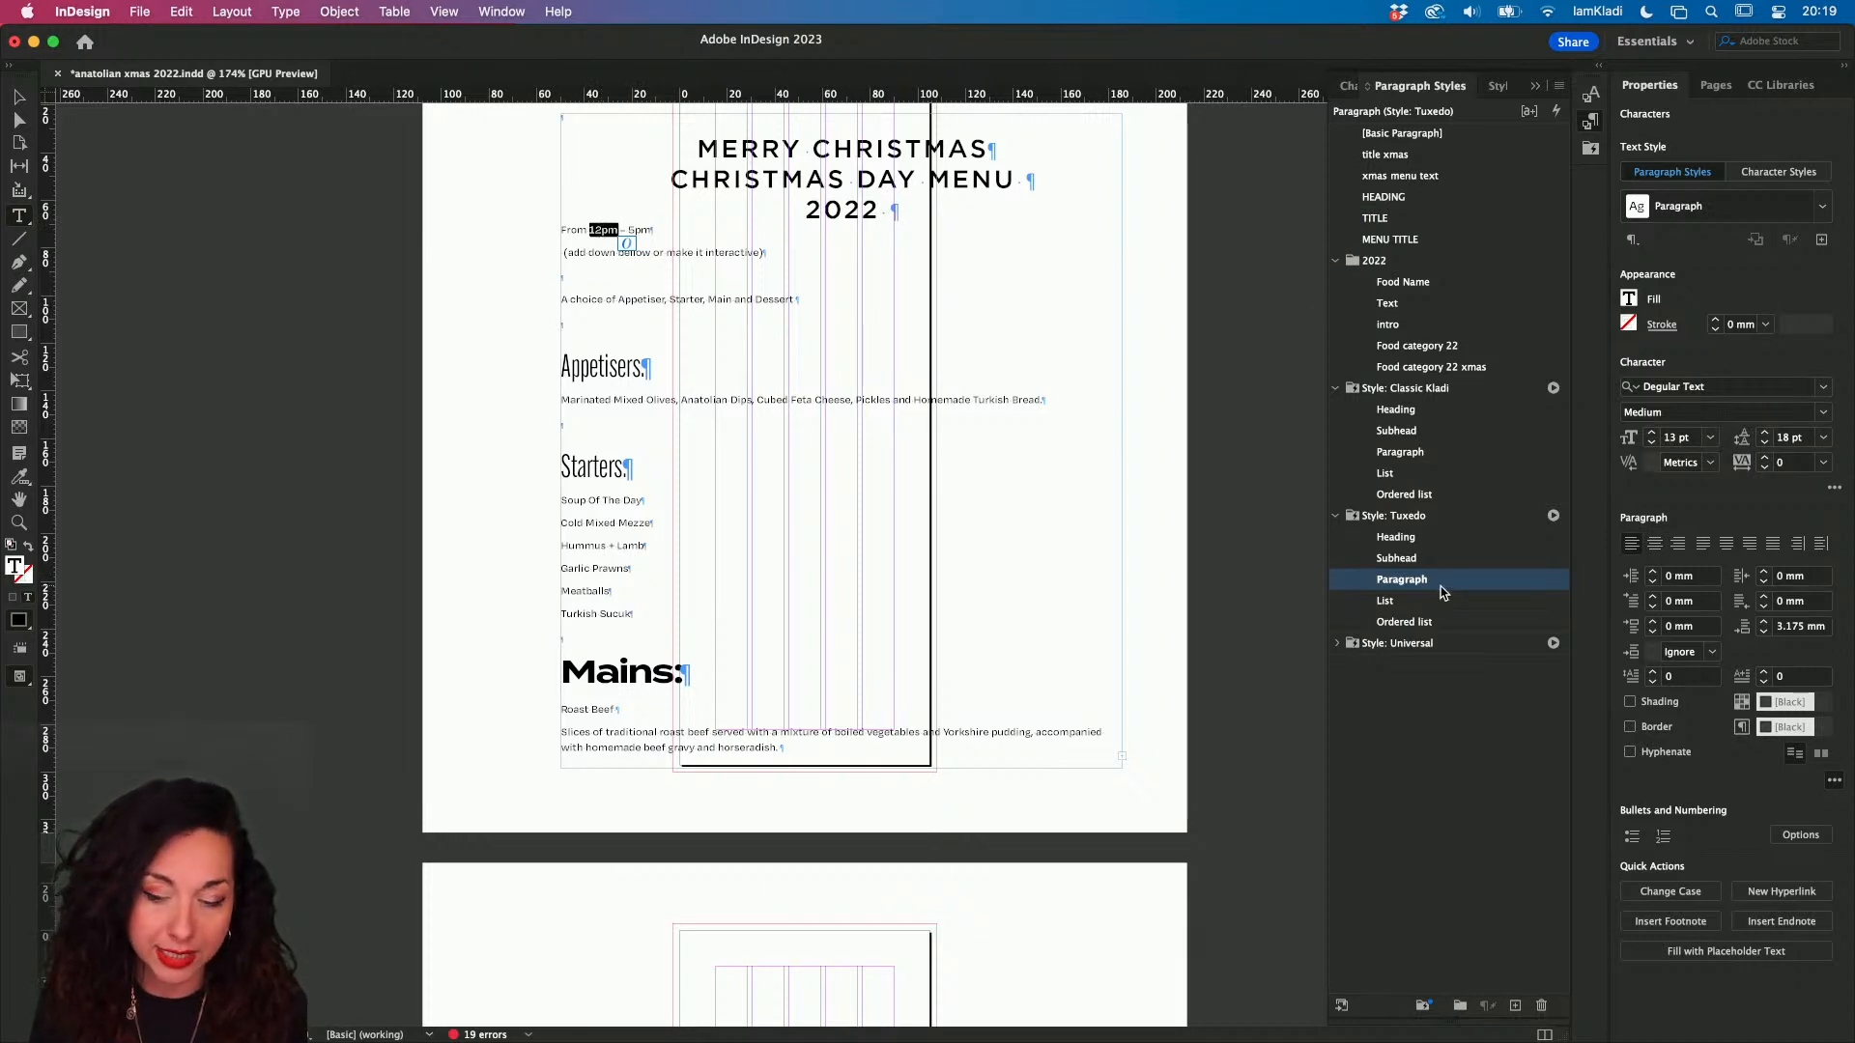
- Duplicate the TITLE paragraph style used by the menu title
click(918, 180)
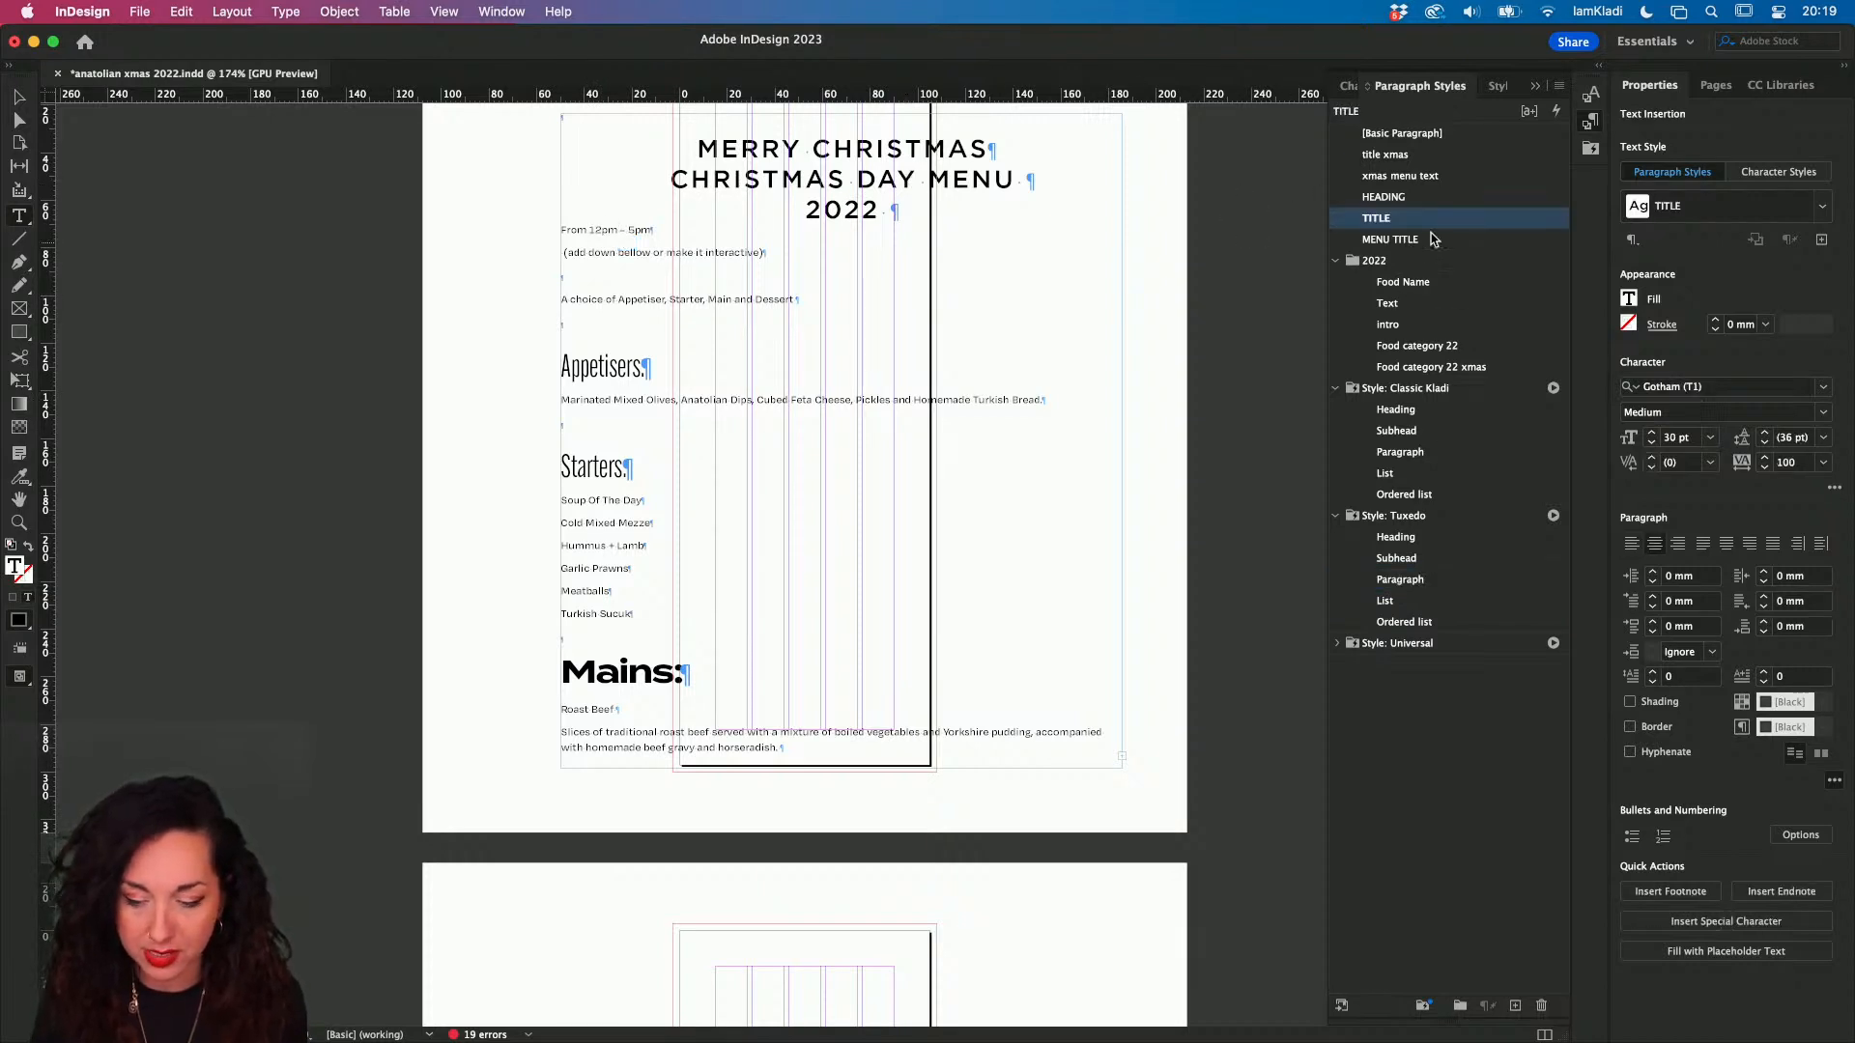
click(1461, 516)
scroll(1462, 516, down, 5)
drag(1462, 516, 1463, 518)
key(super+z)
drag(1411, 218, 1518, 1007)
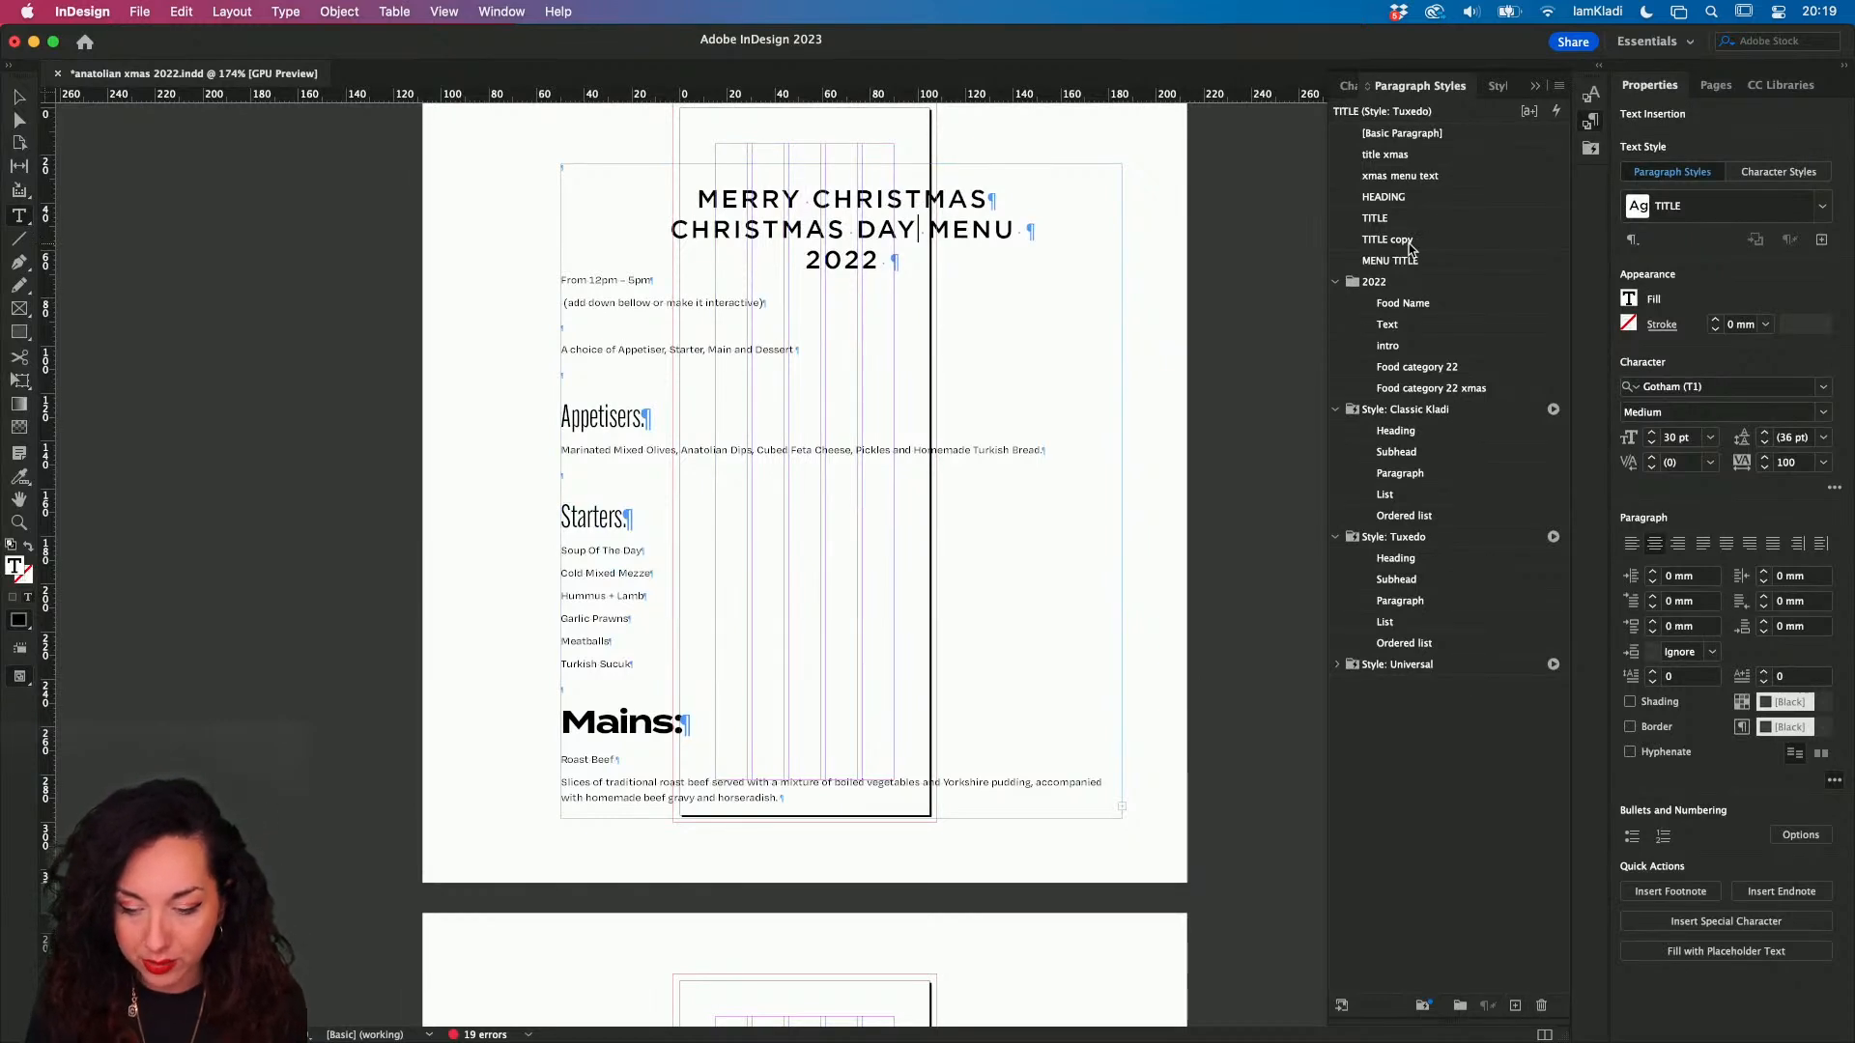
- Open the duplicated TITLE style's options and rename it "TITLE Left aligned"
double_click(1400, 247)
click(990, 229)
double_click(985, 229)
text(LE Left aligh)
text(ed)
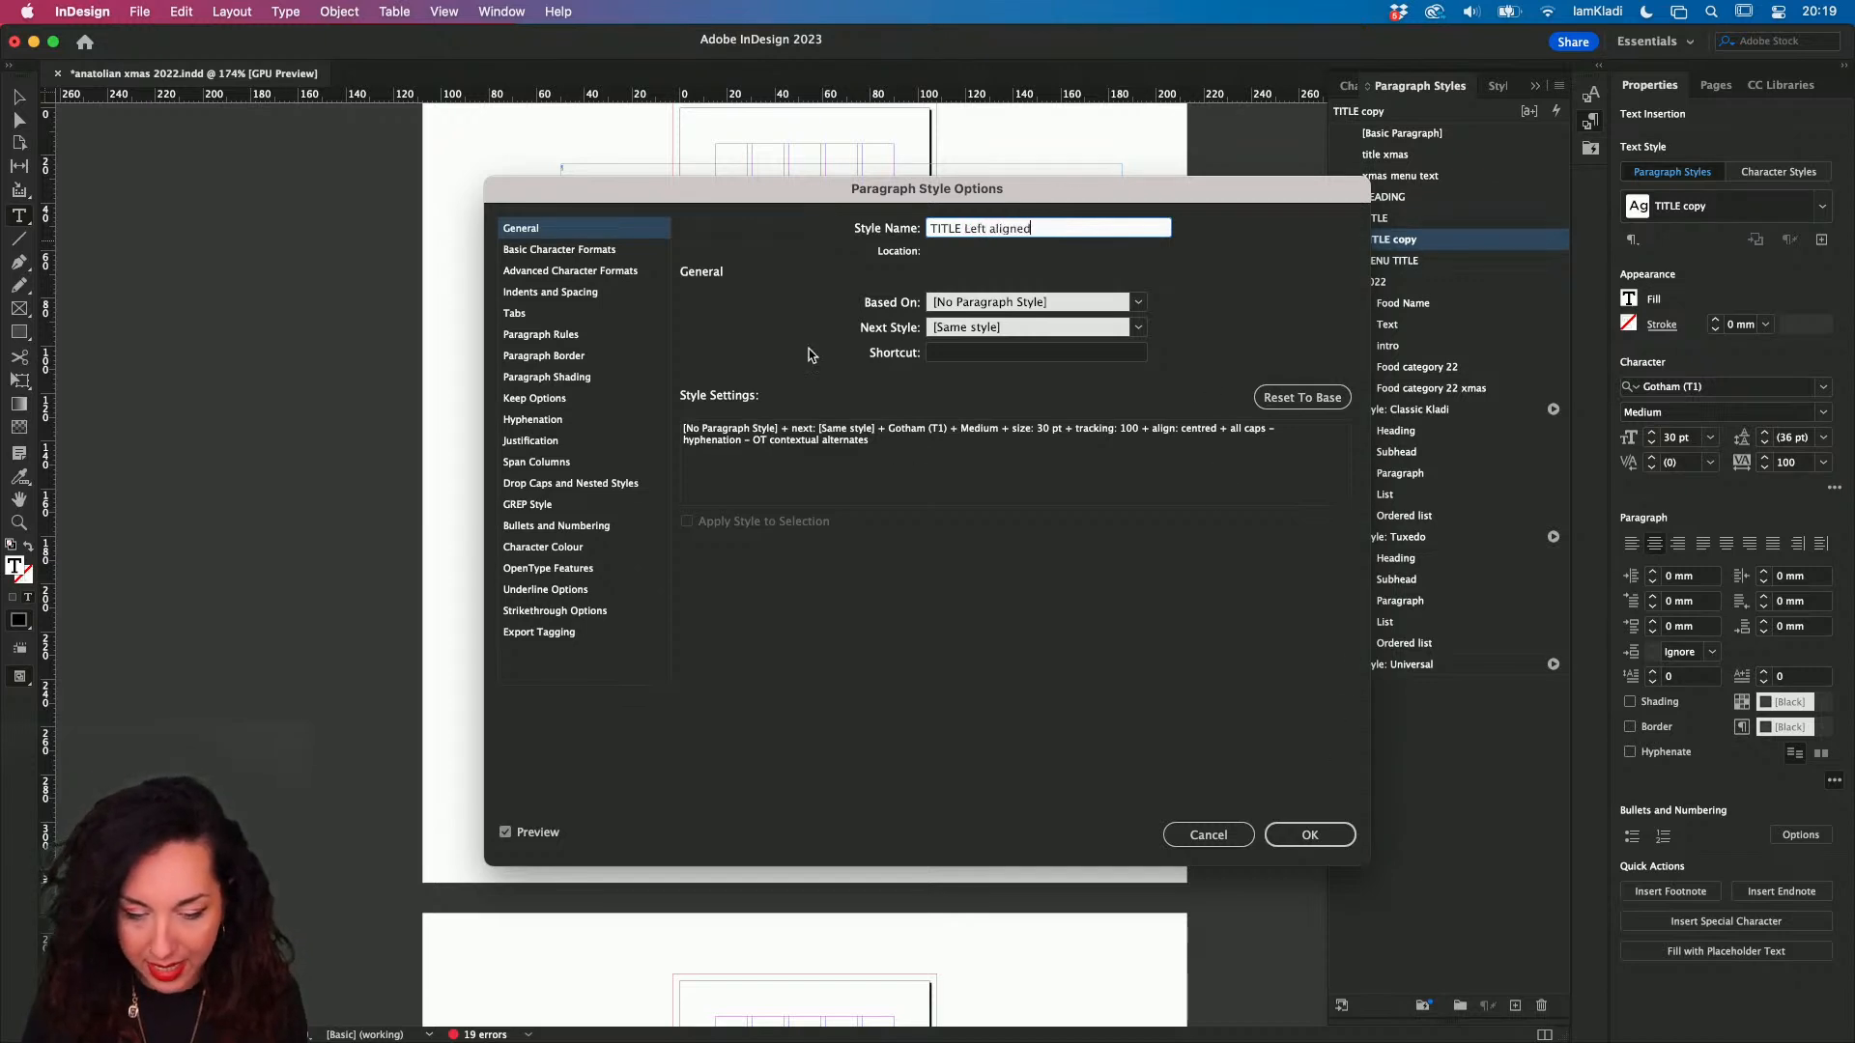
- Set the TITLE Left aligned style's alignment to Left and accept the style options
click(597, 249)
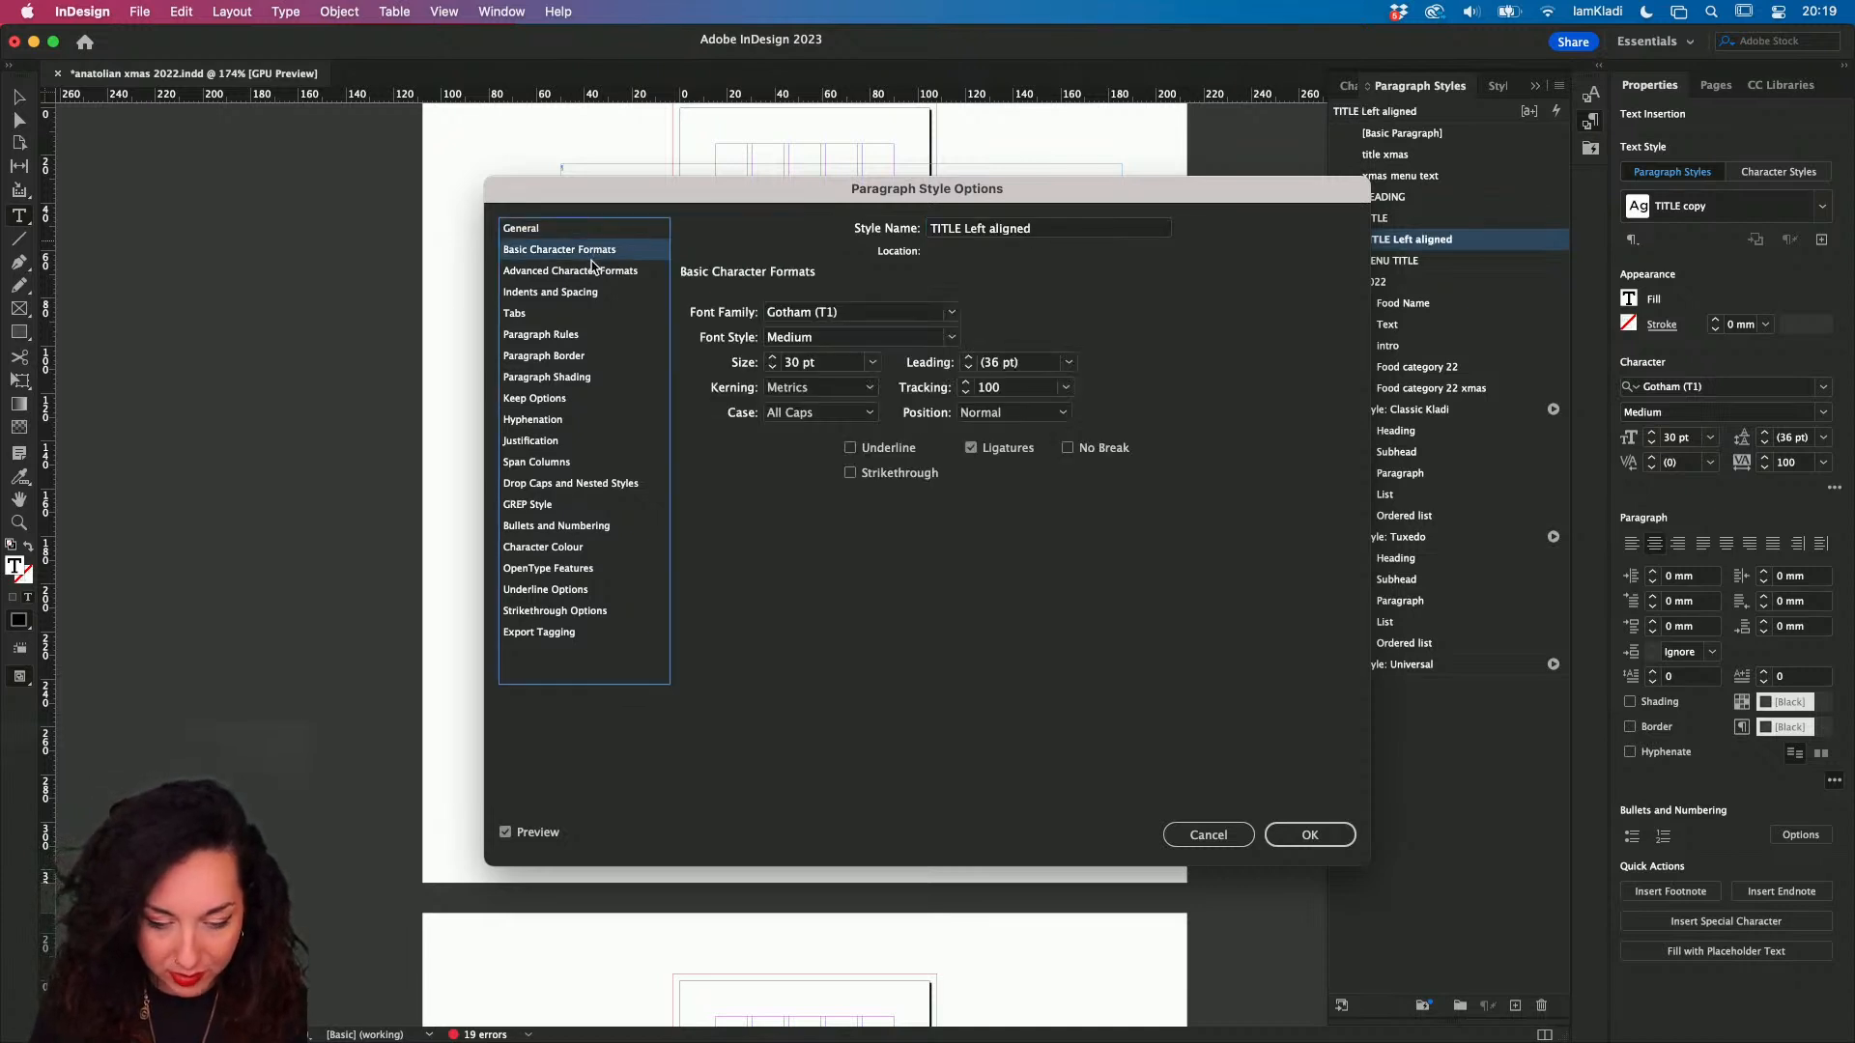
click(591, 273)
click(590, 292)
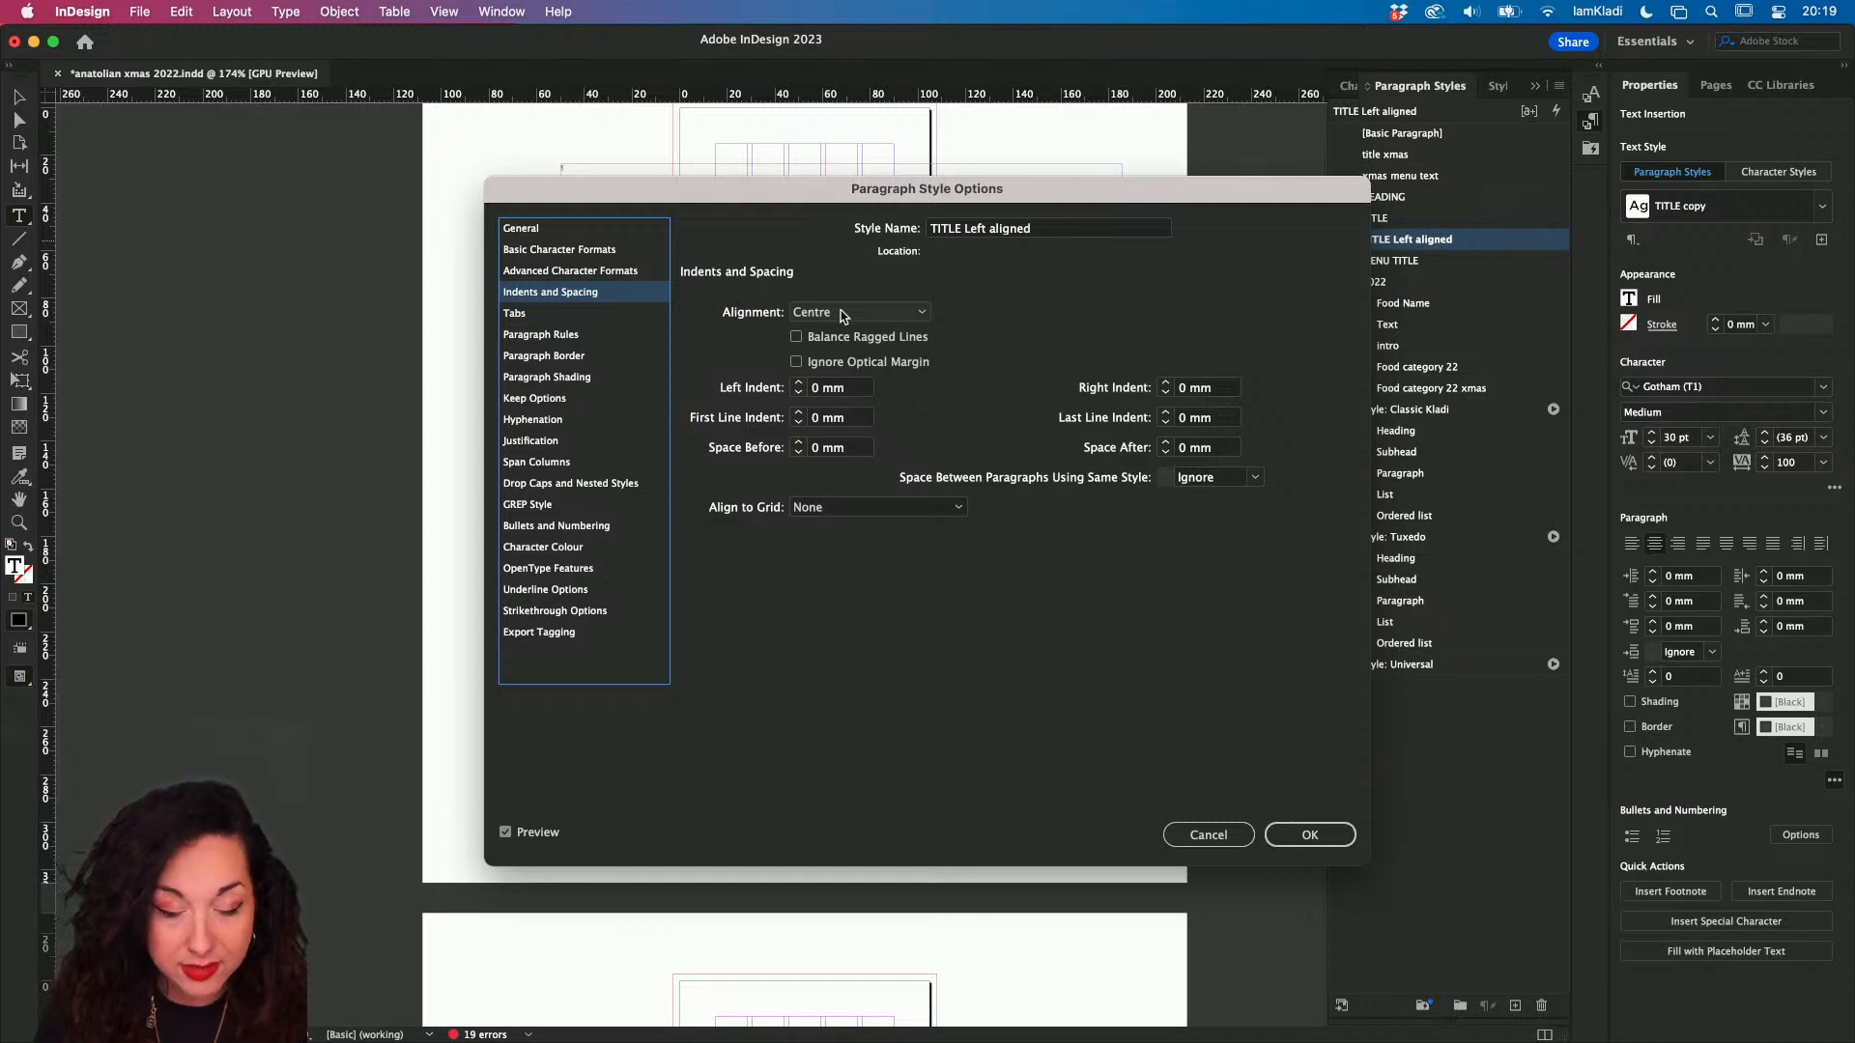
click(922, 314)
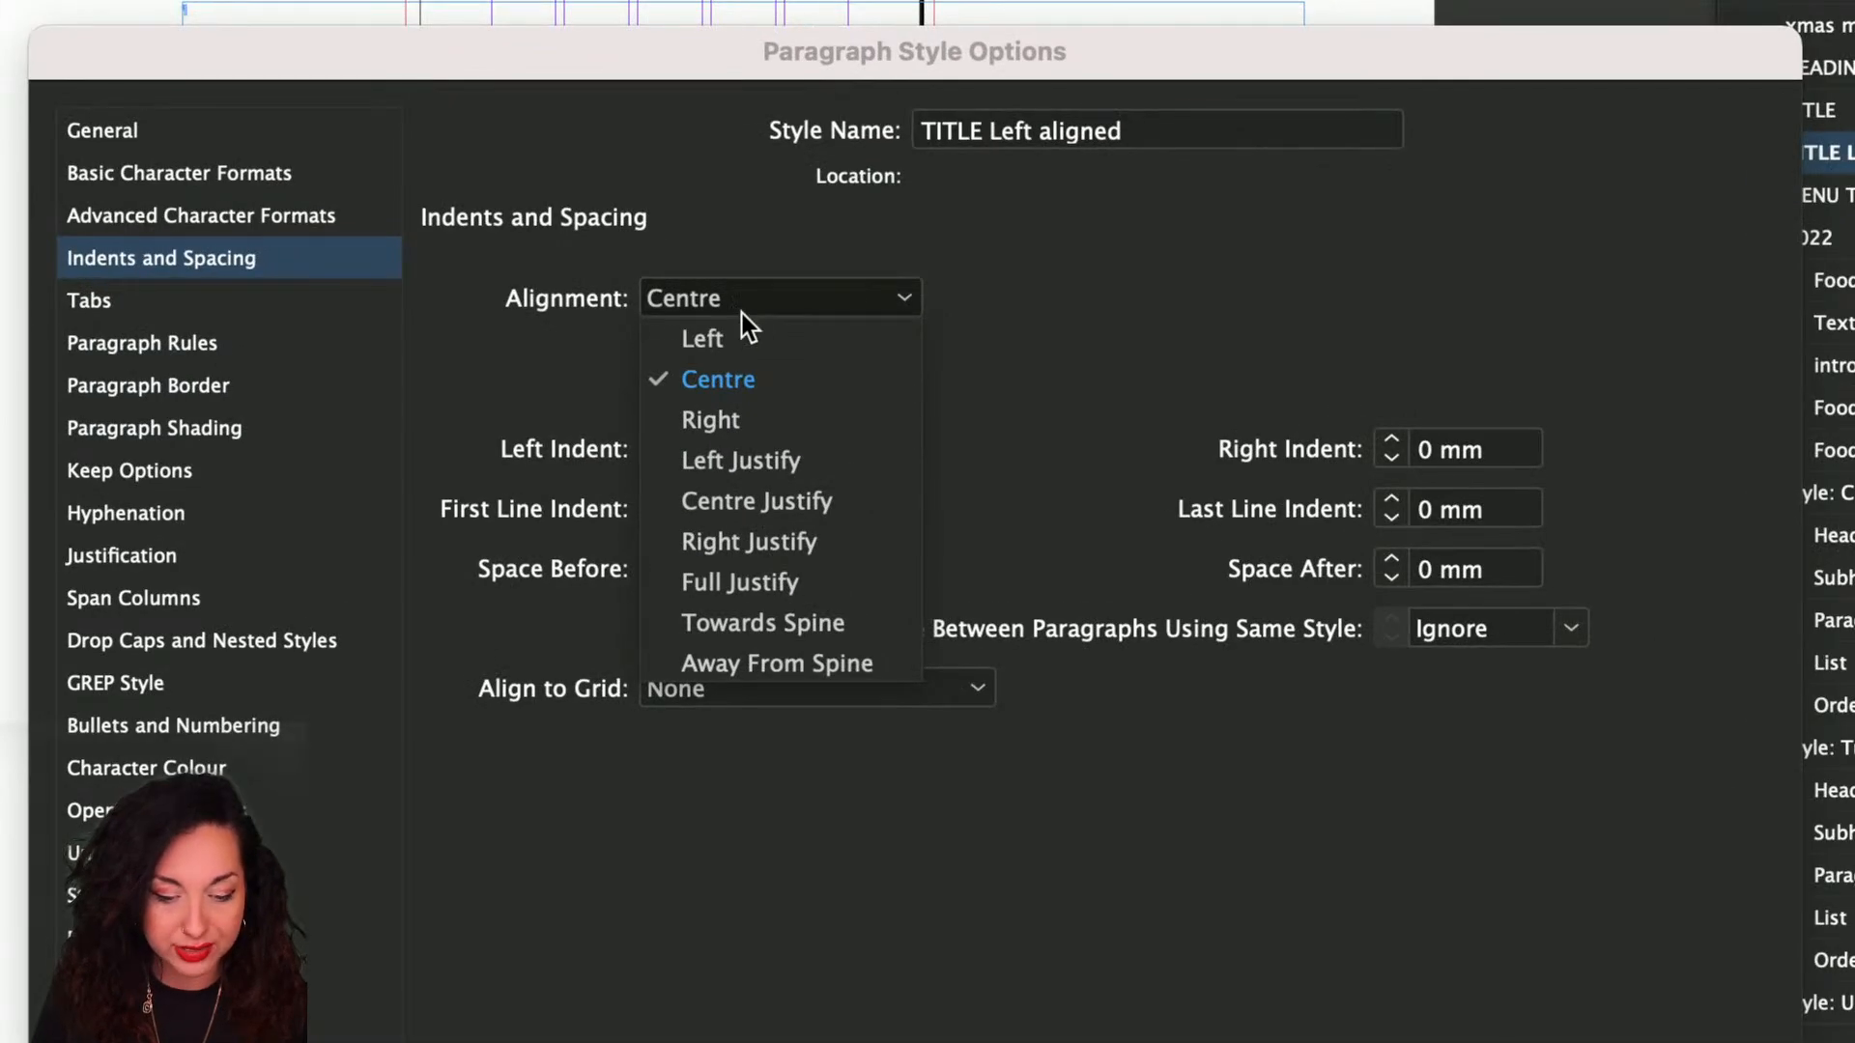
click(740, 337)
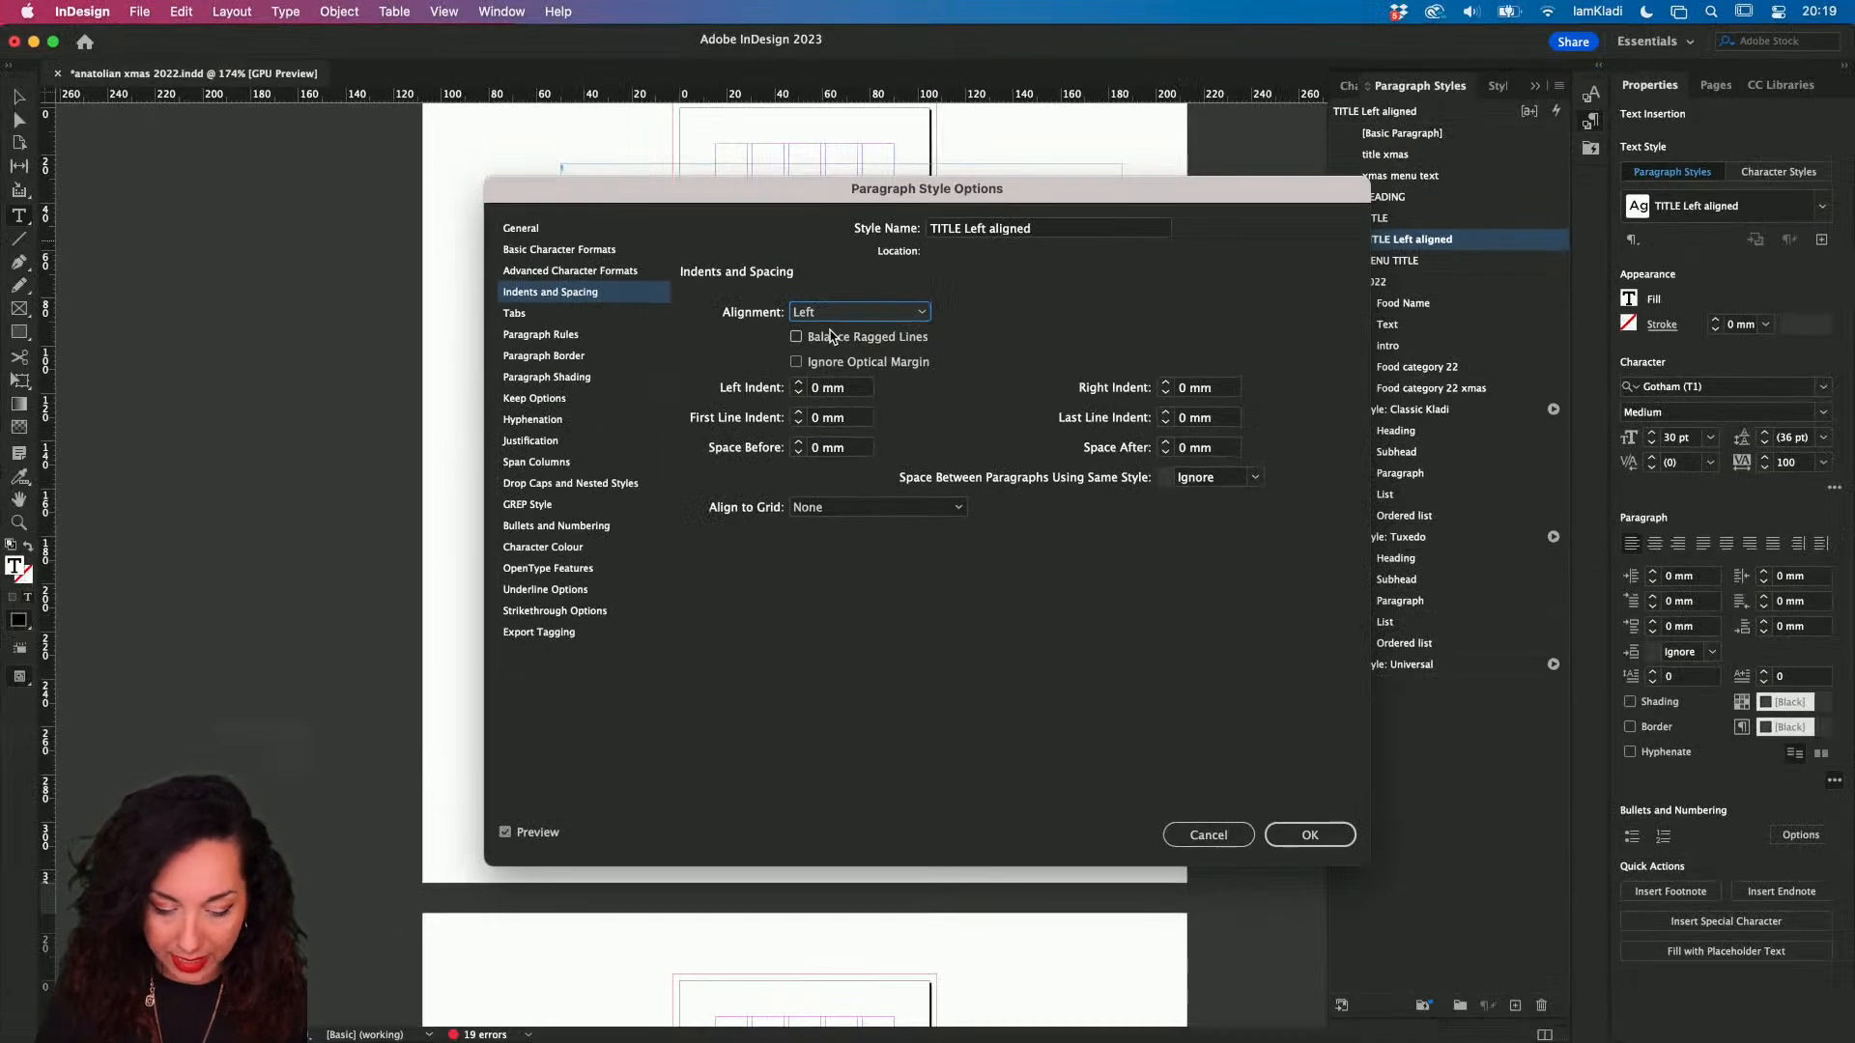
click(1310, 835)
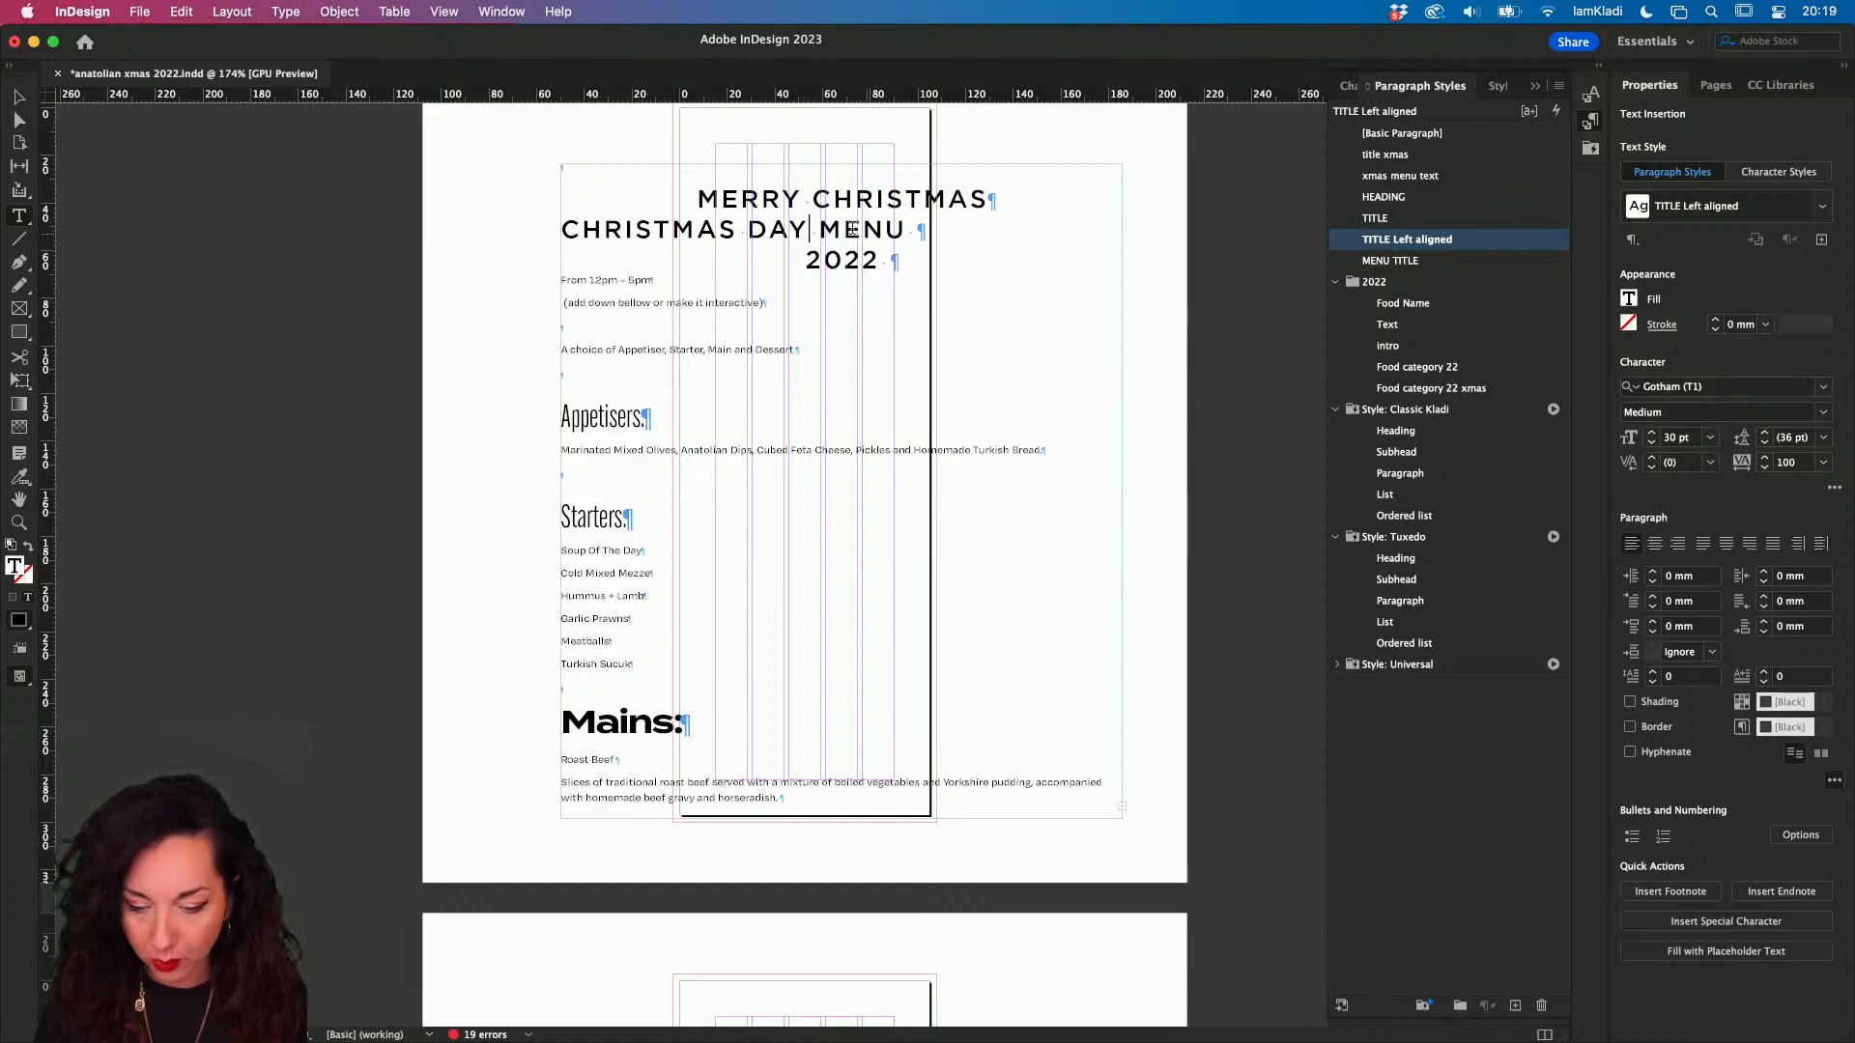
- Apply the TITLE Left aligned paragraph style to all three title lines
drag(891, 261, 863, 203)
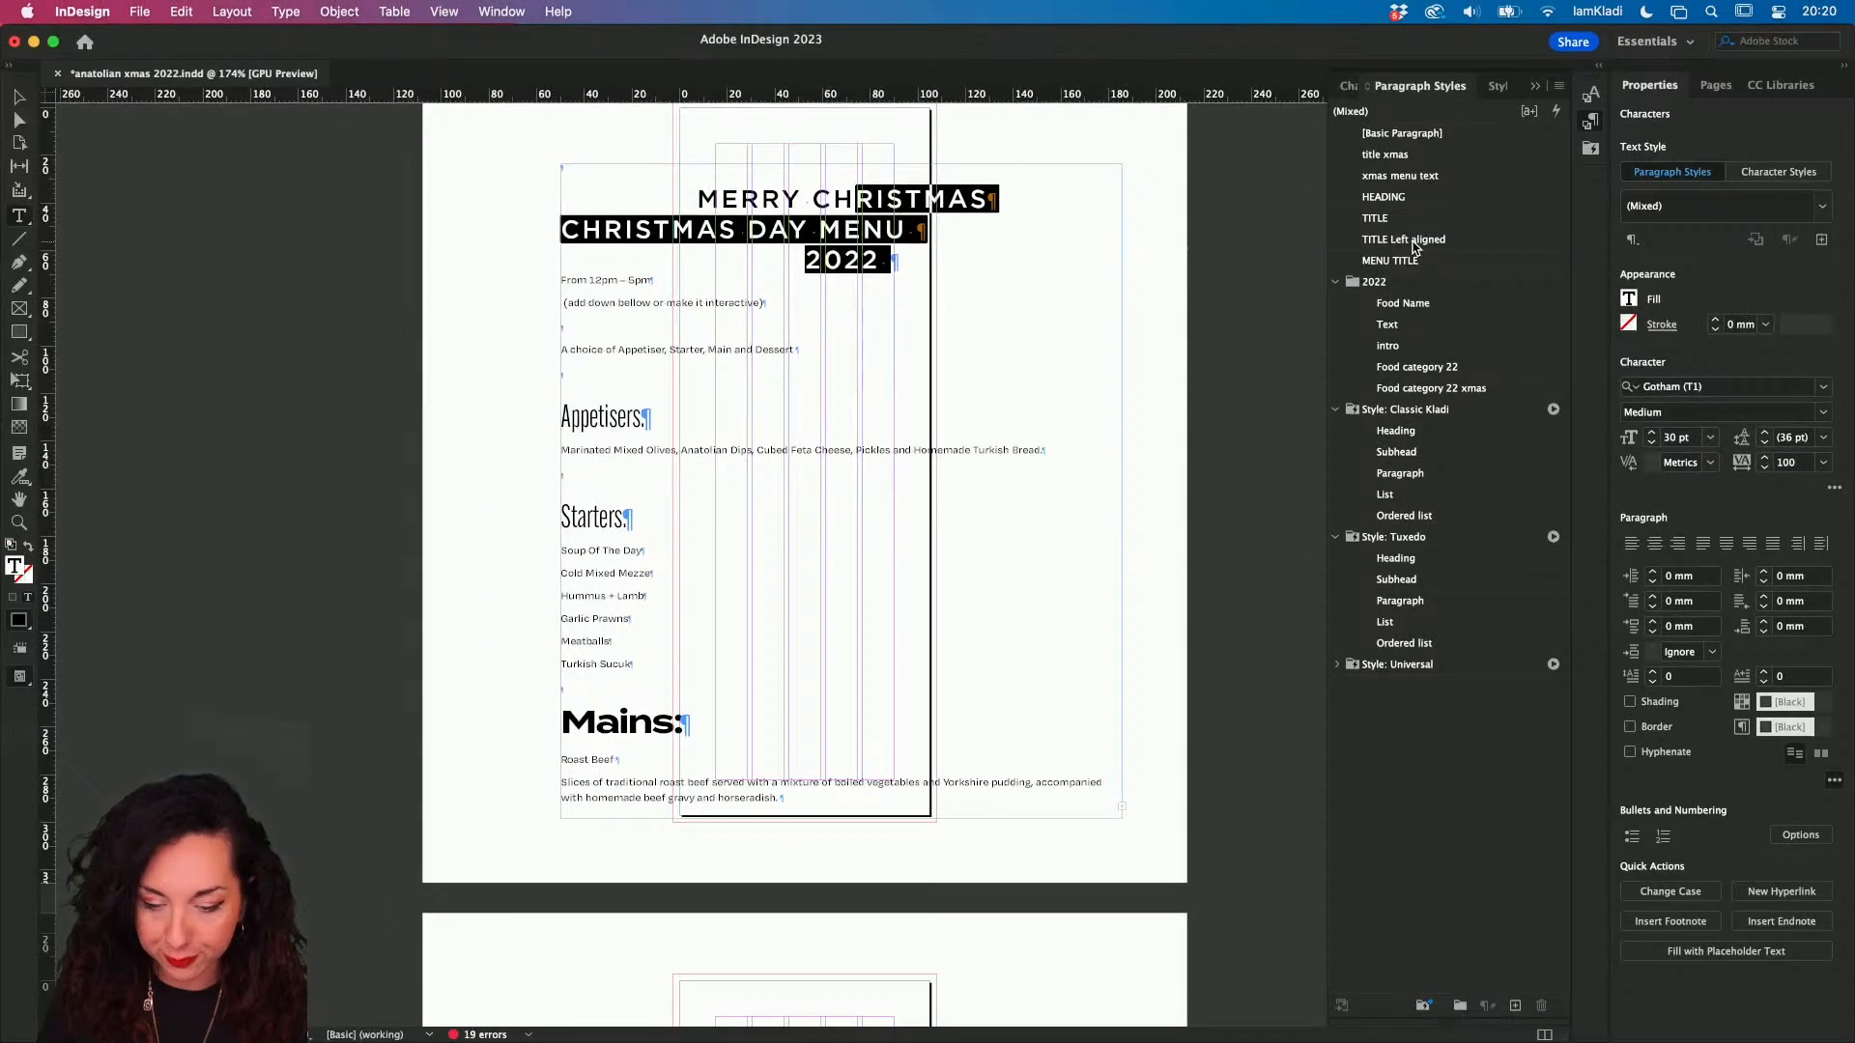
click(1412, 241)
click(810, 200)
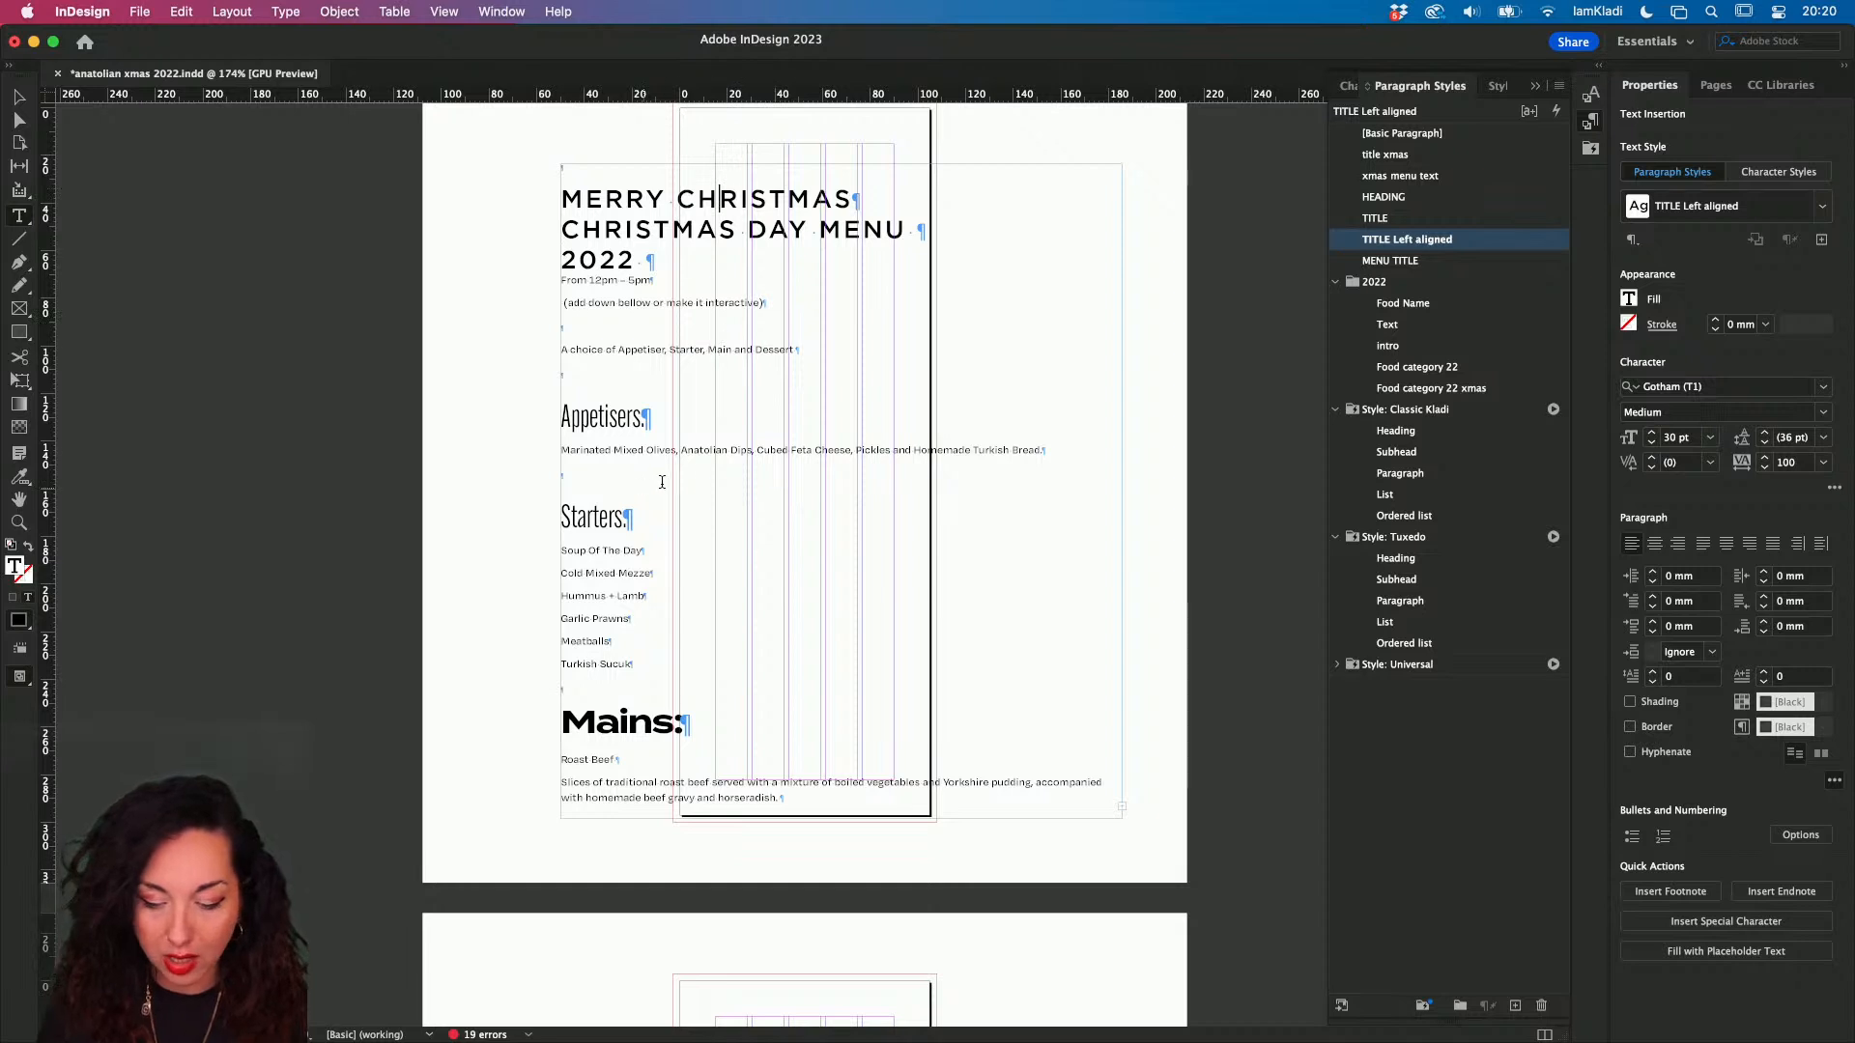
- Apply the Tuxedo Heading style to the "Merry Christmas" line and the Tuxedo Subhead style to "Appetisers:"
click(1426, 561)
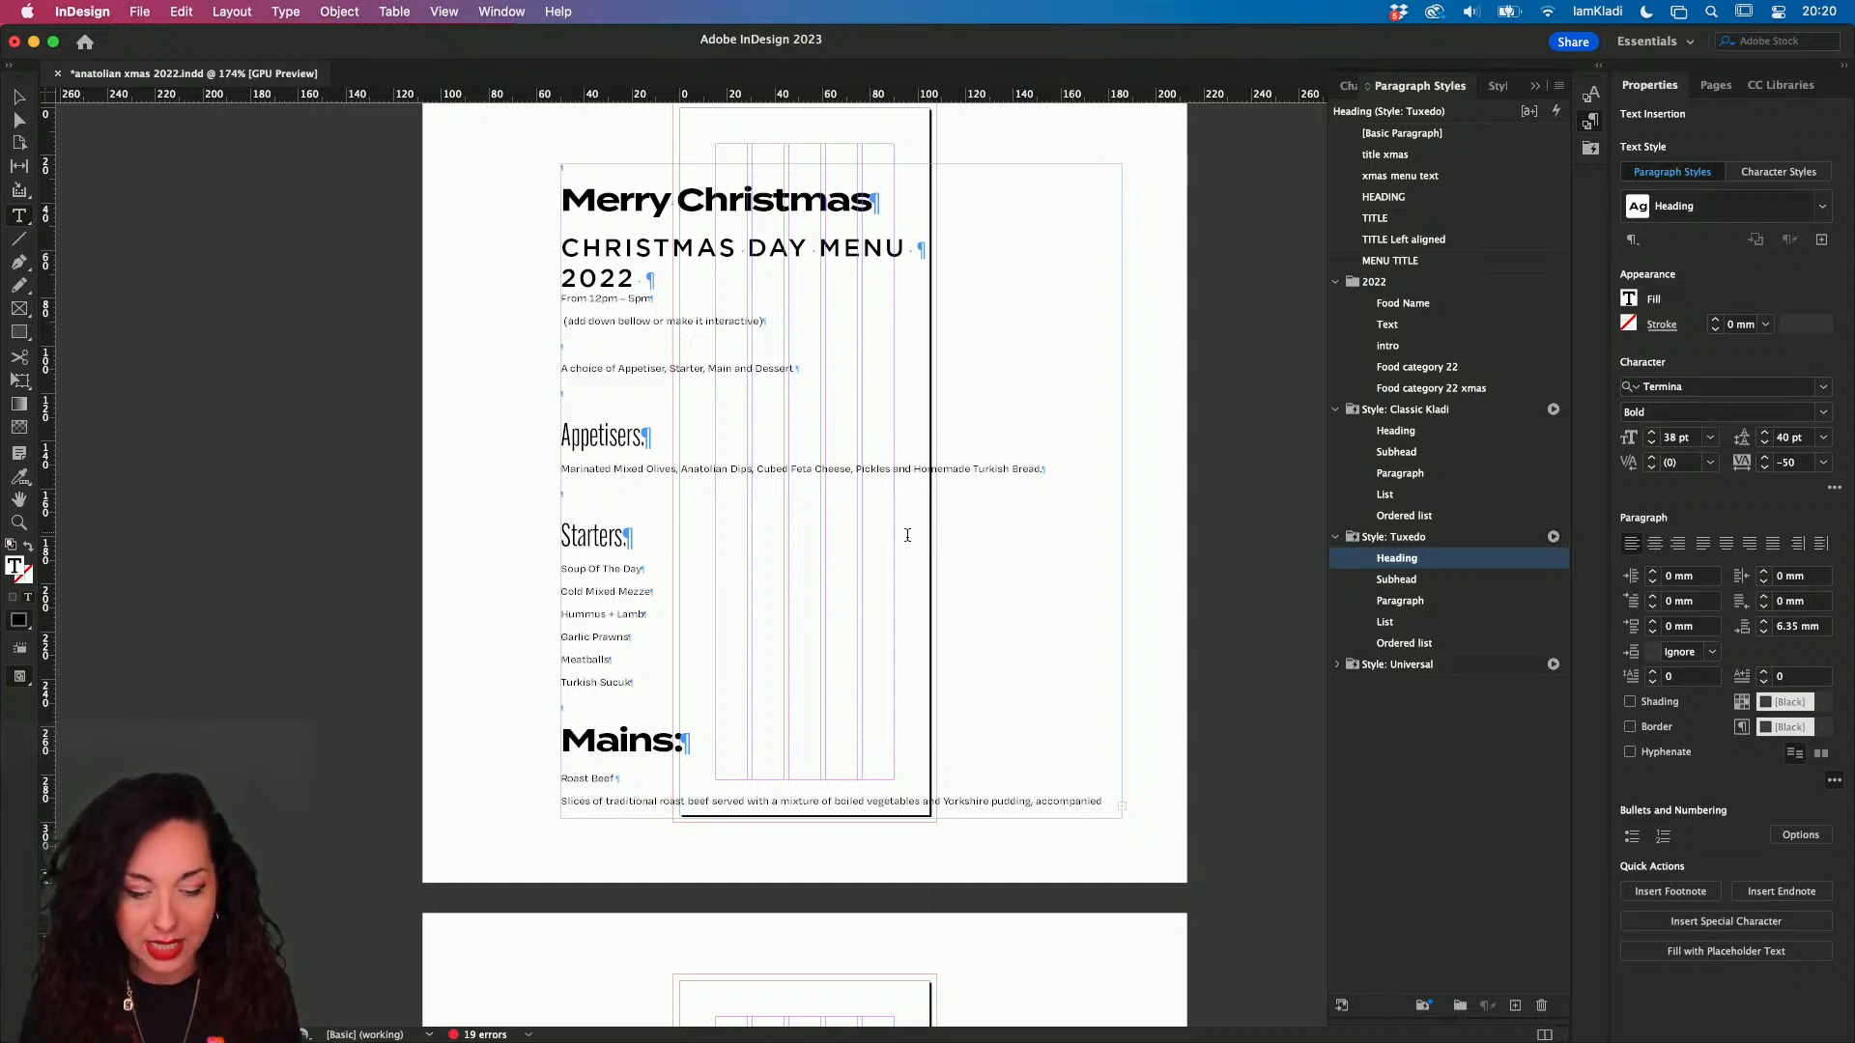
click(624, 437)
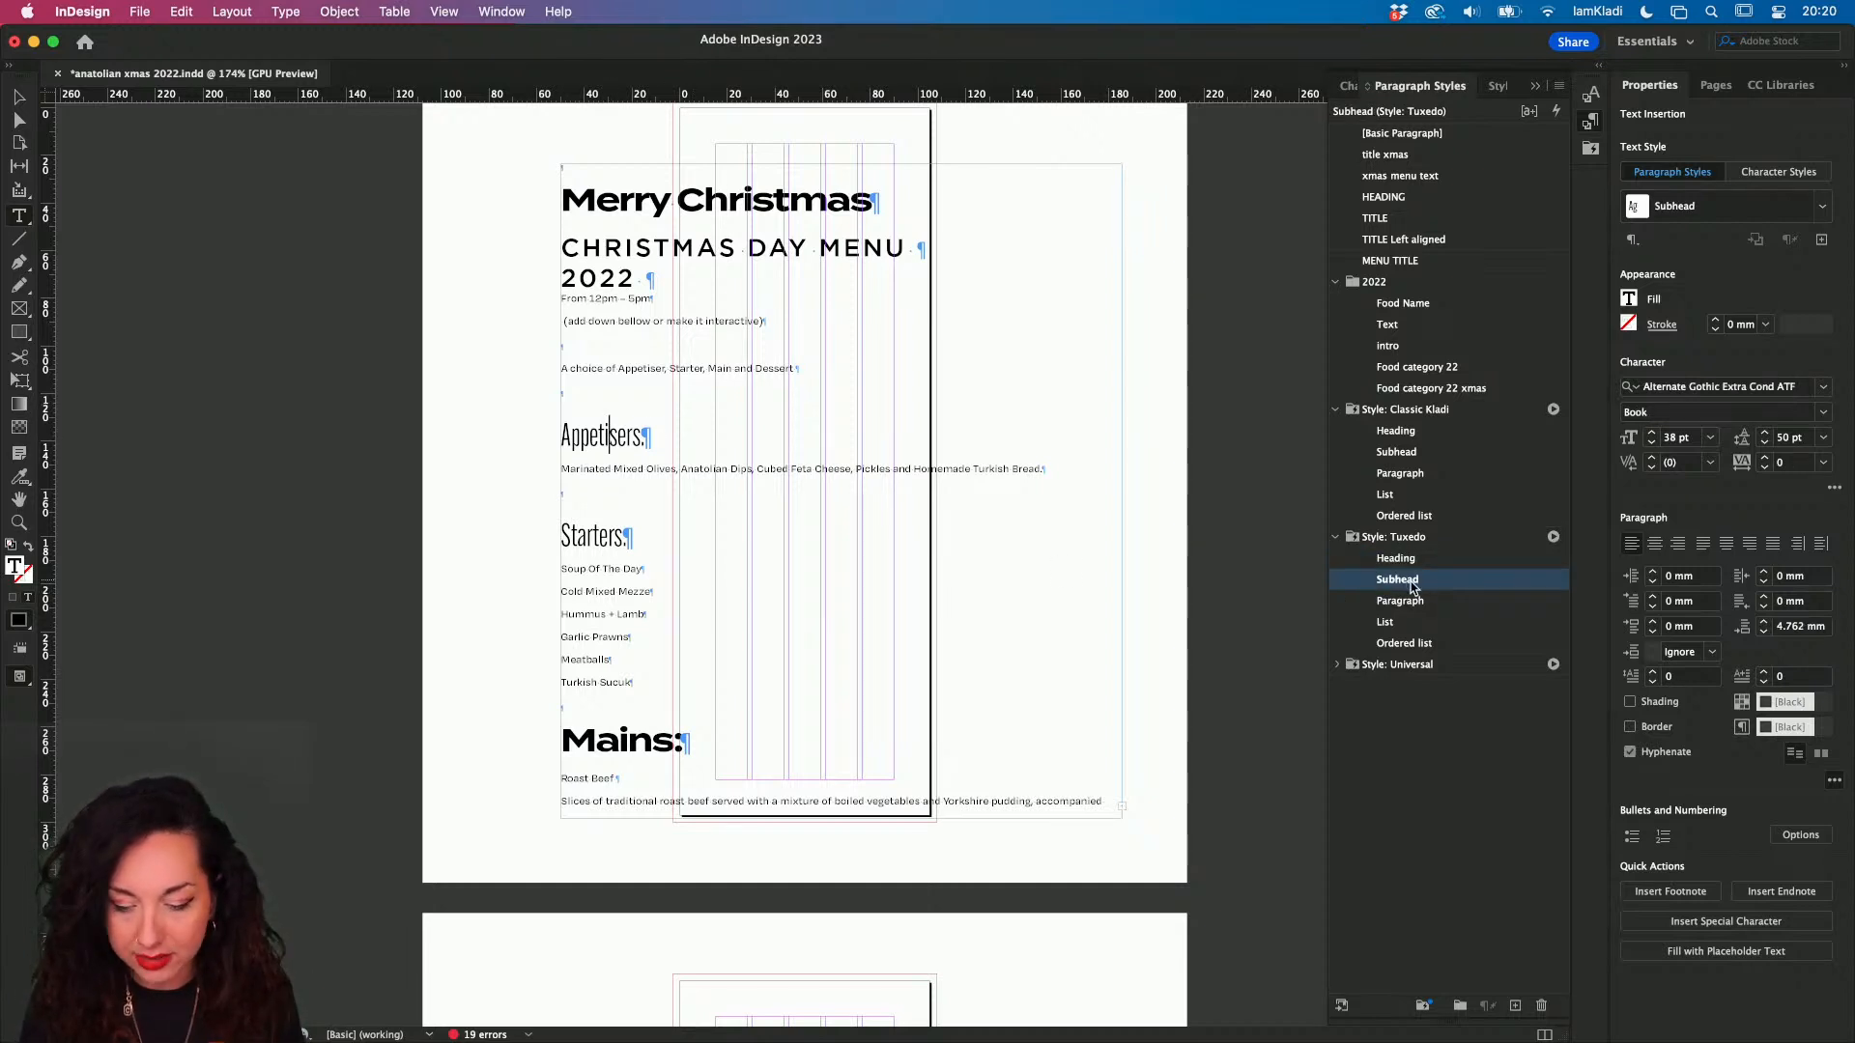
click(1419, 605)
click(1420, 586)
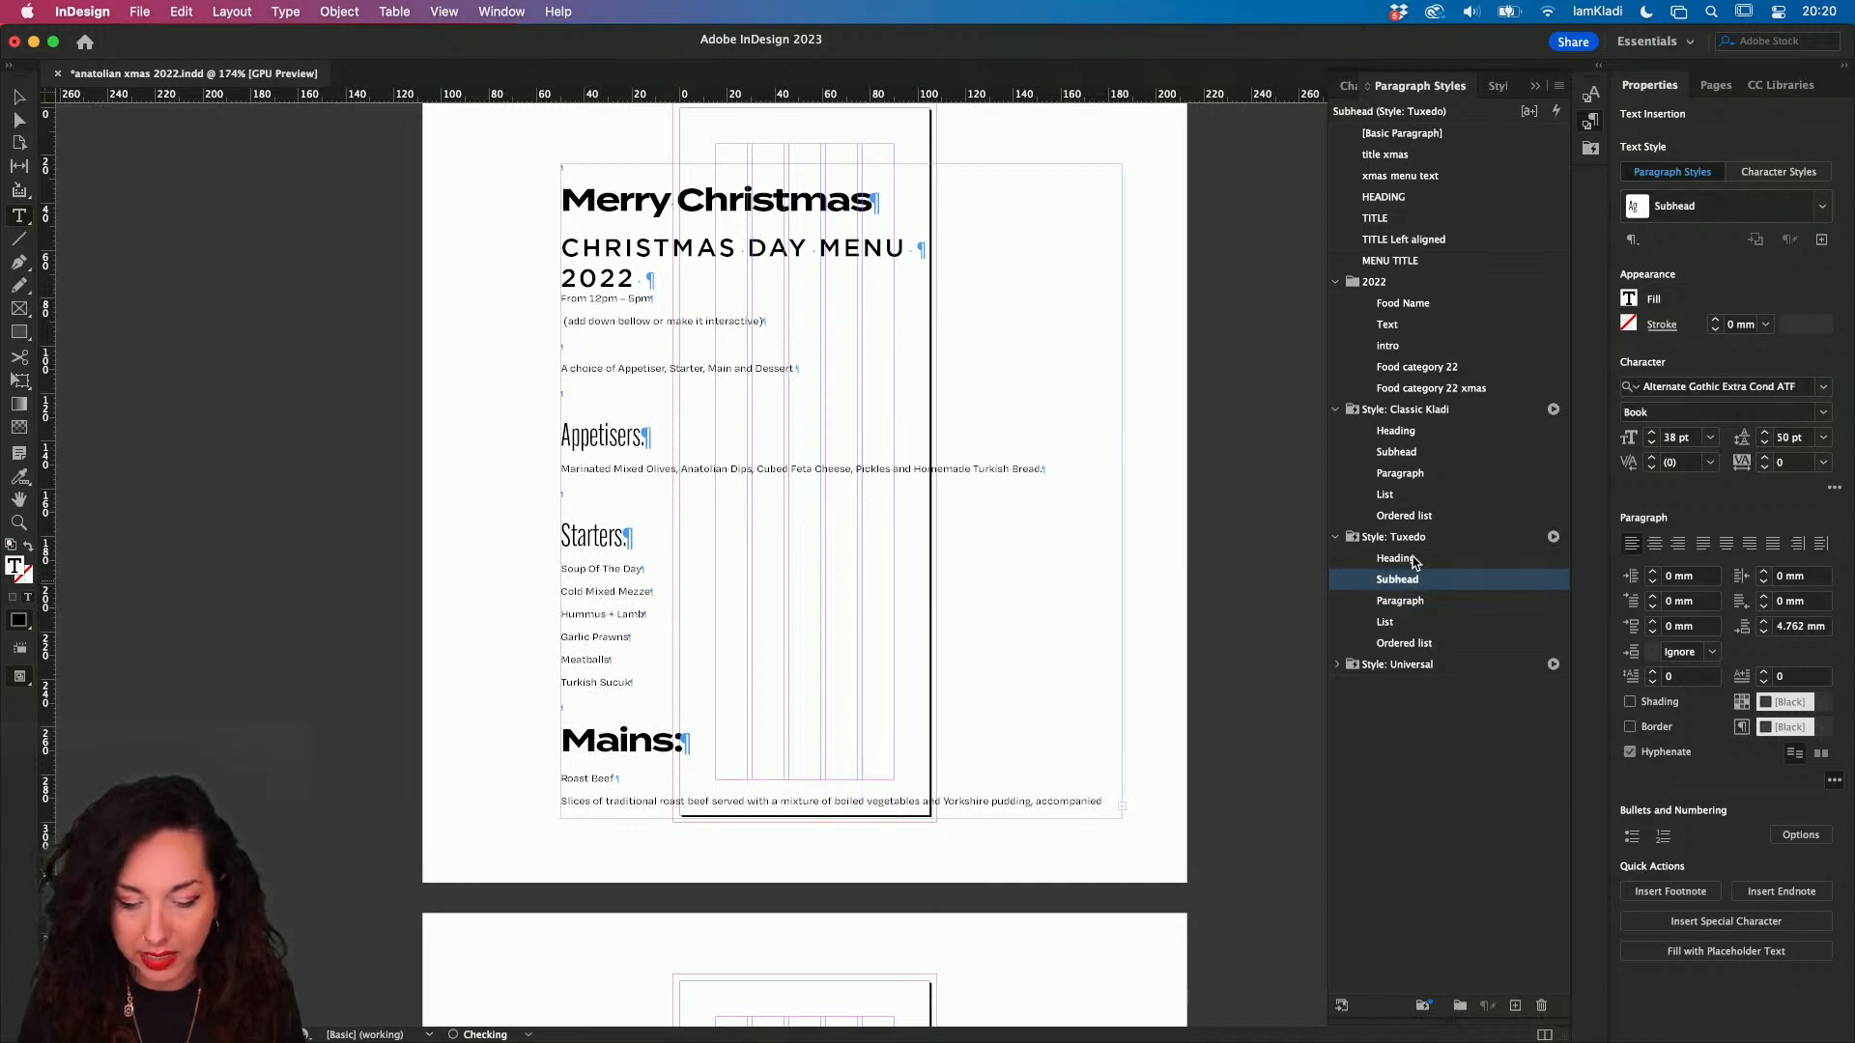
click(1413, 560)
click(1418, 581)
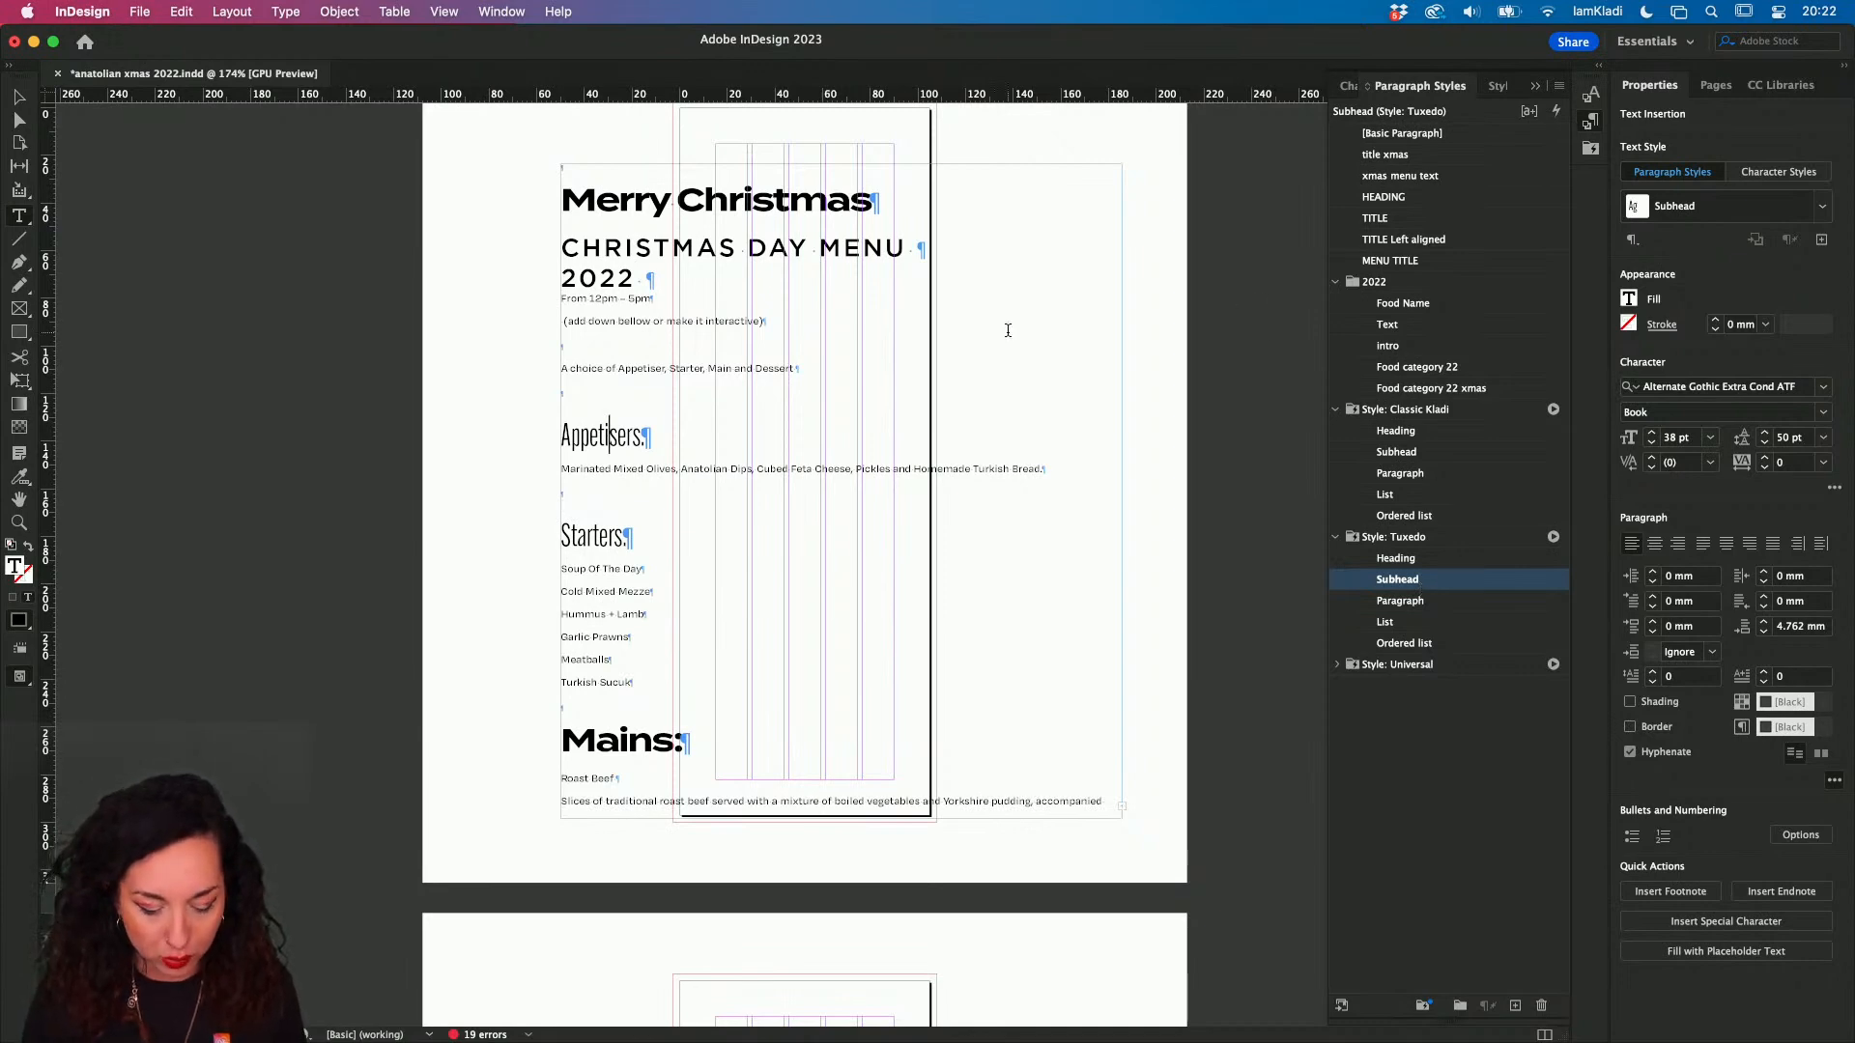
- Return to the home screen and open the New Document dialog to see more presets
click(84, 45)
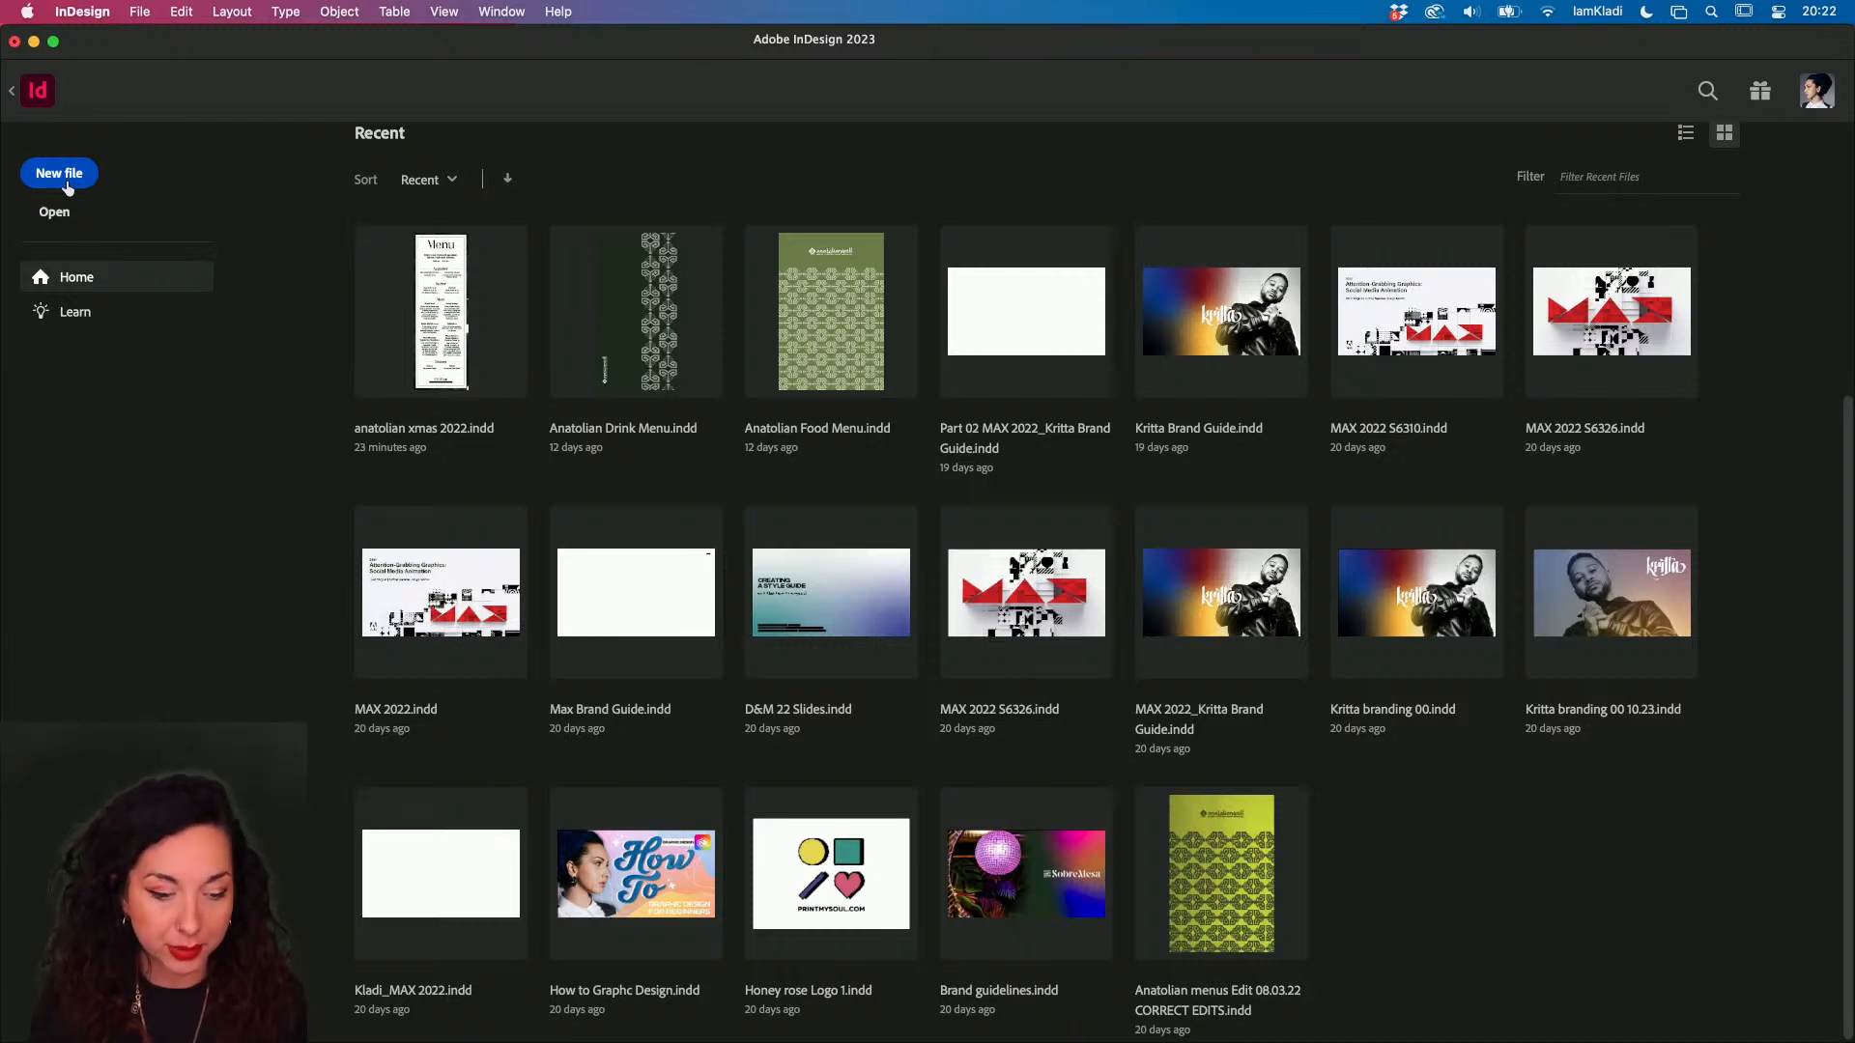
click(76, 276)
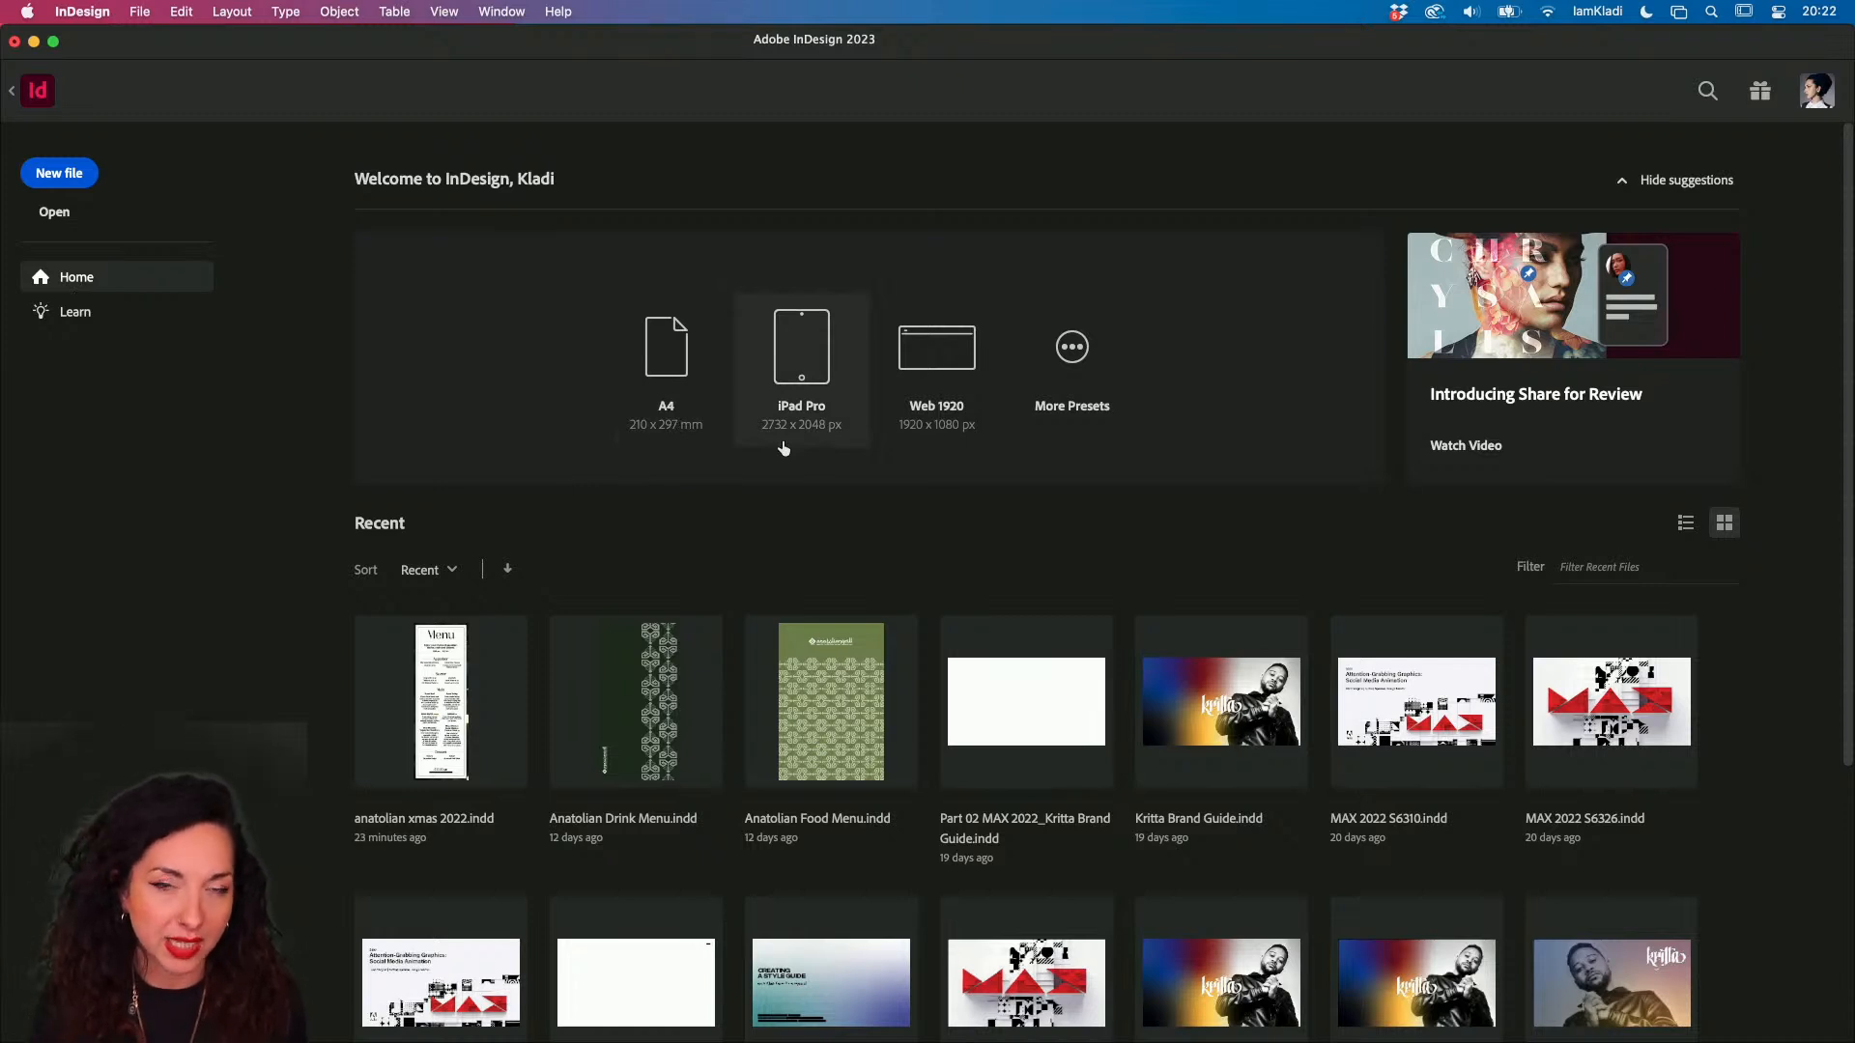
click(1074, 351)
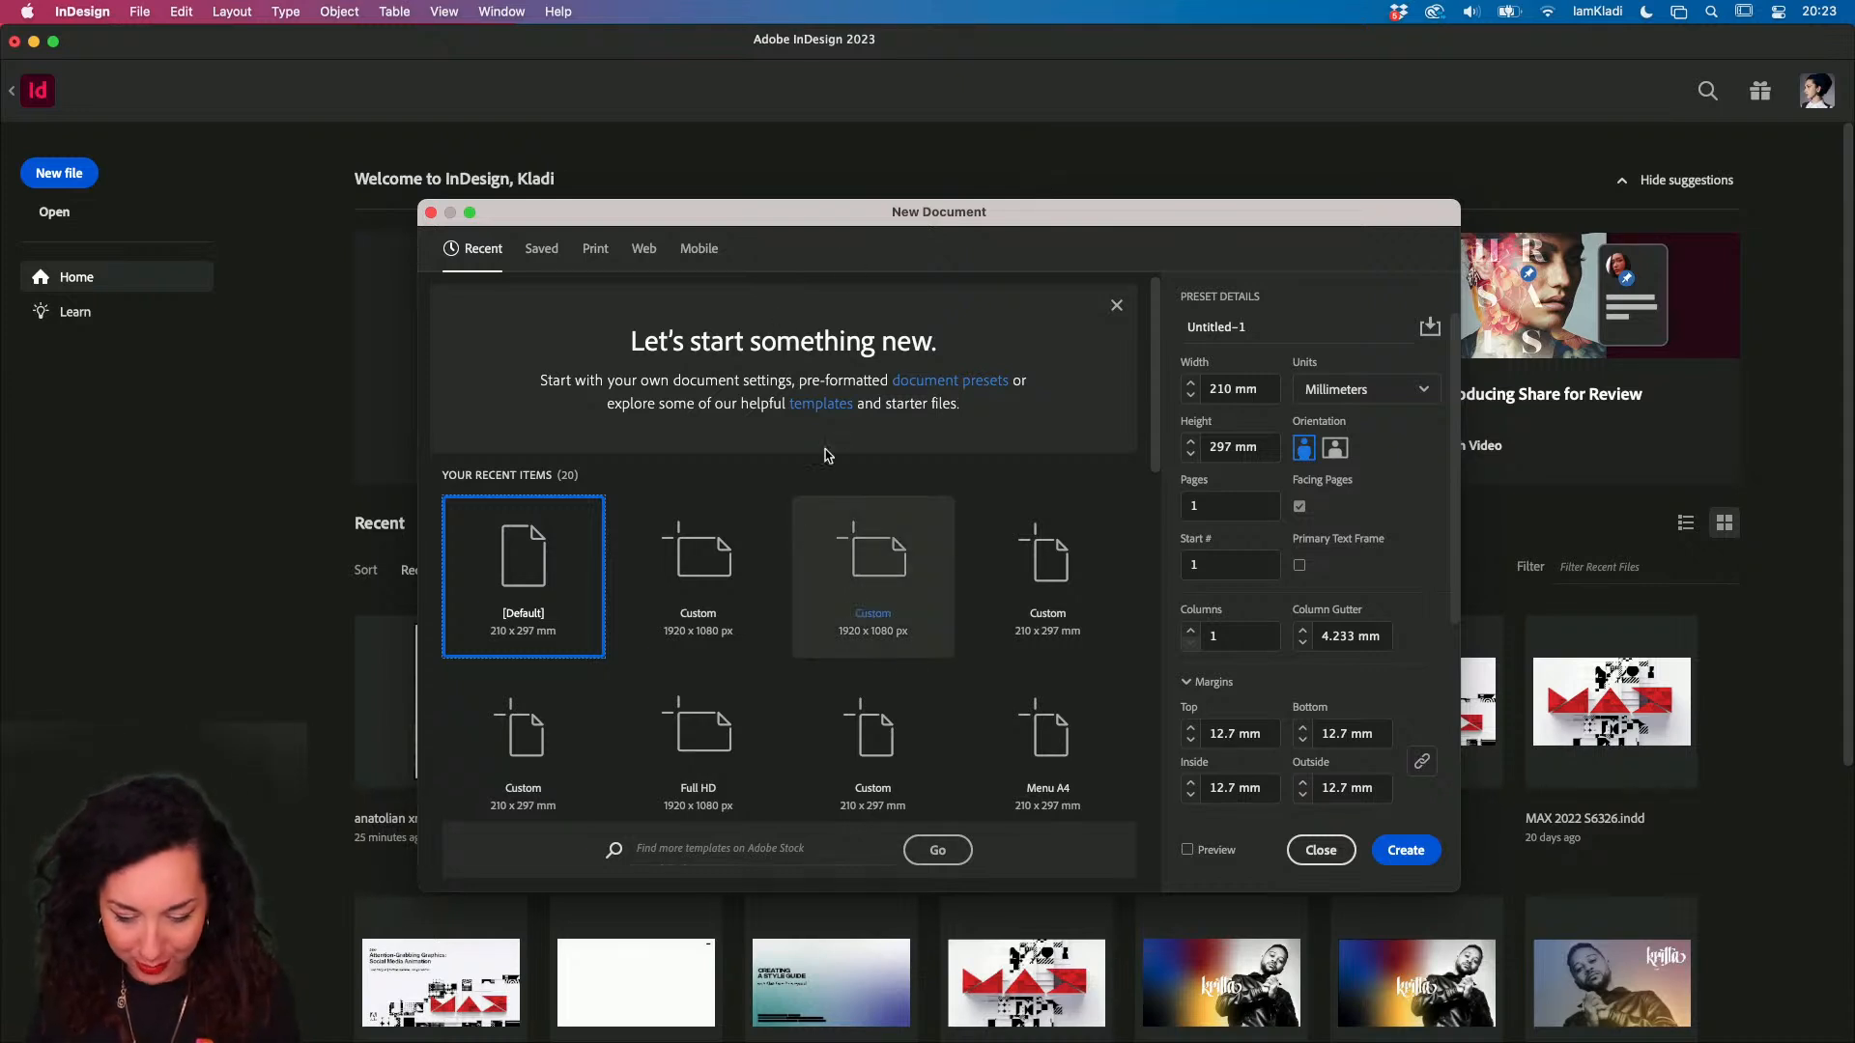
- Reopen the New Document dialog and review the Print category's page, margin, bleed and slug settings
click(1311, 854)
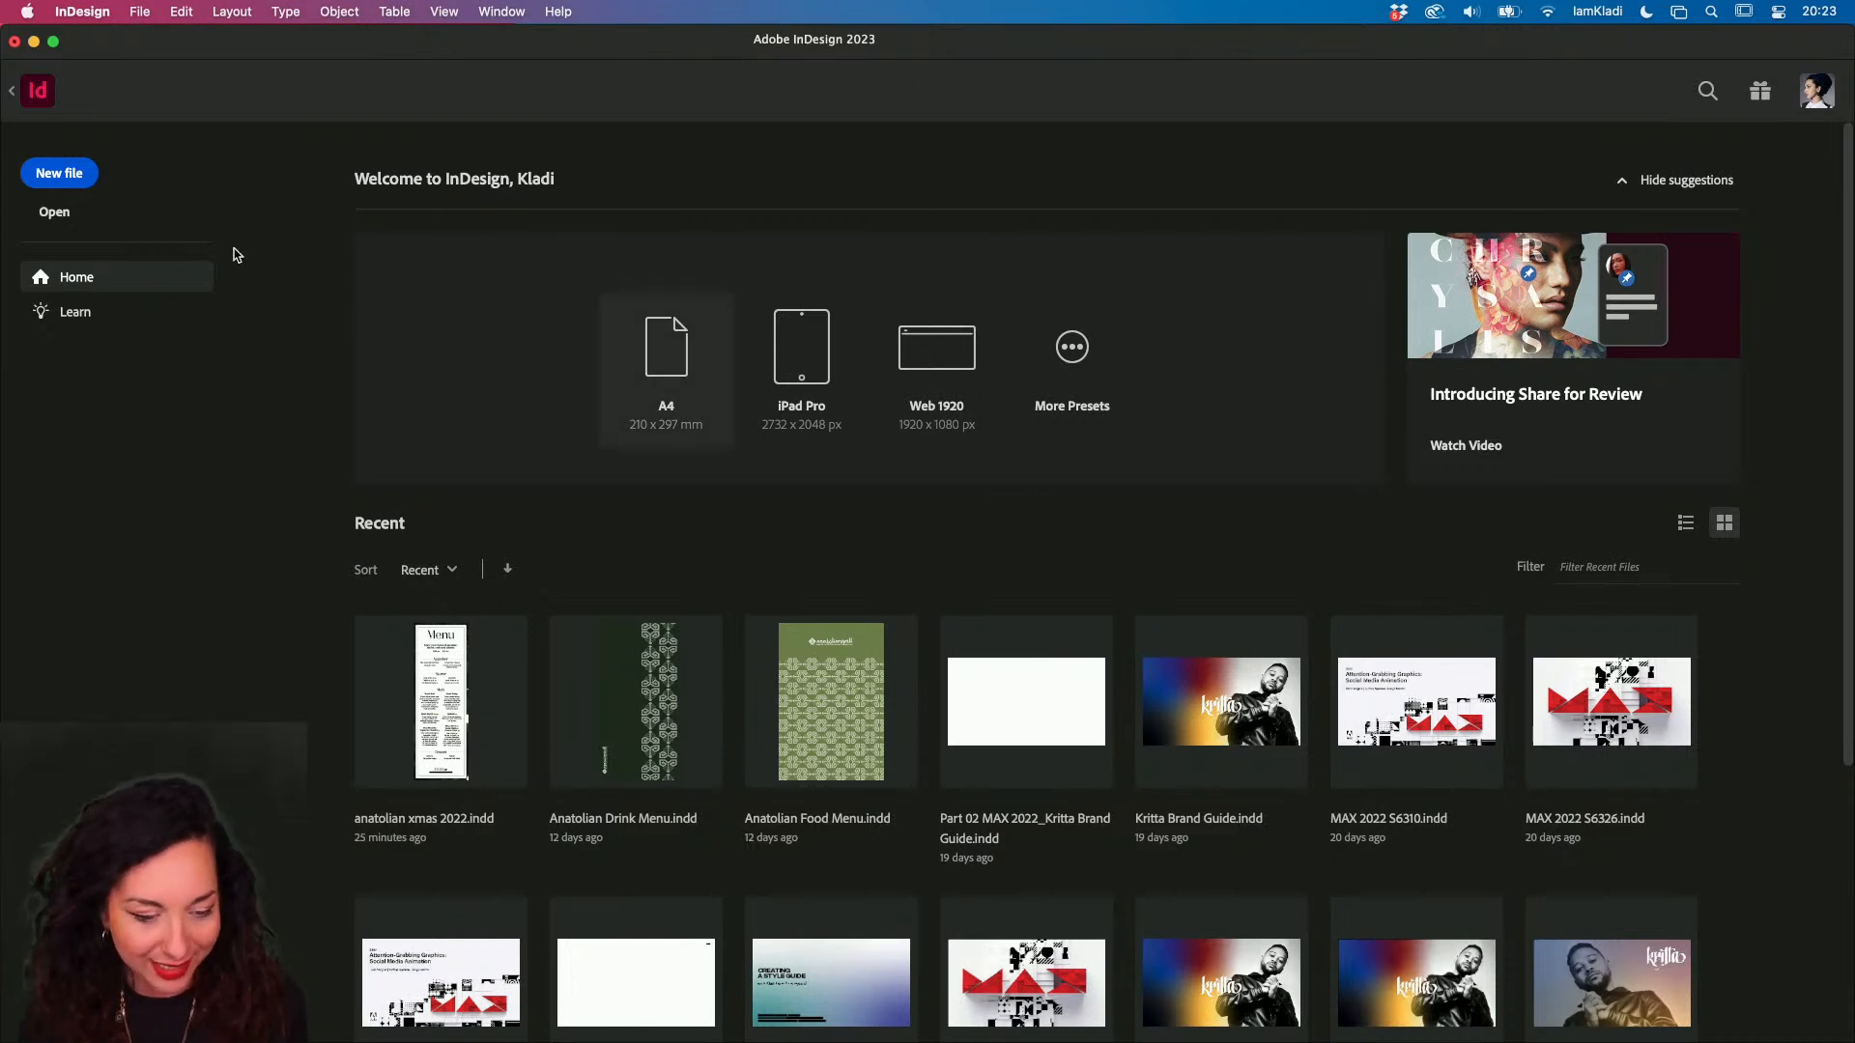
click(78, 176)
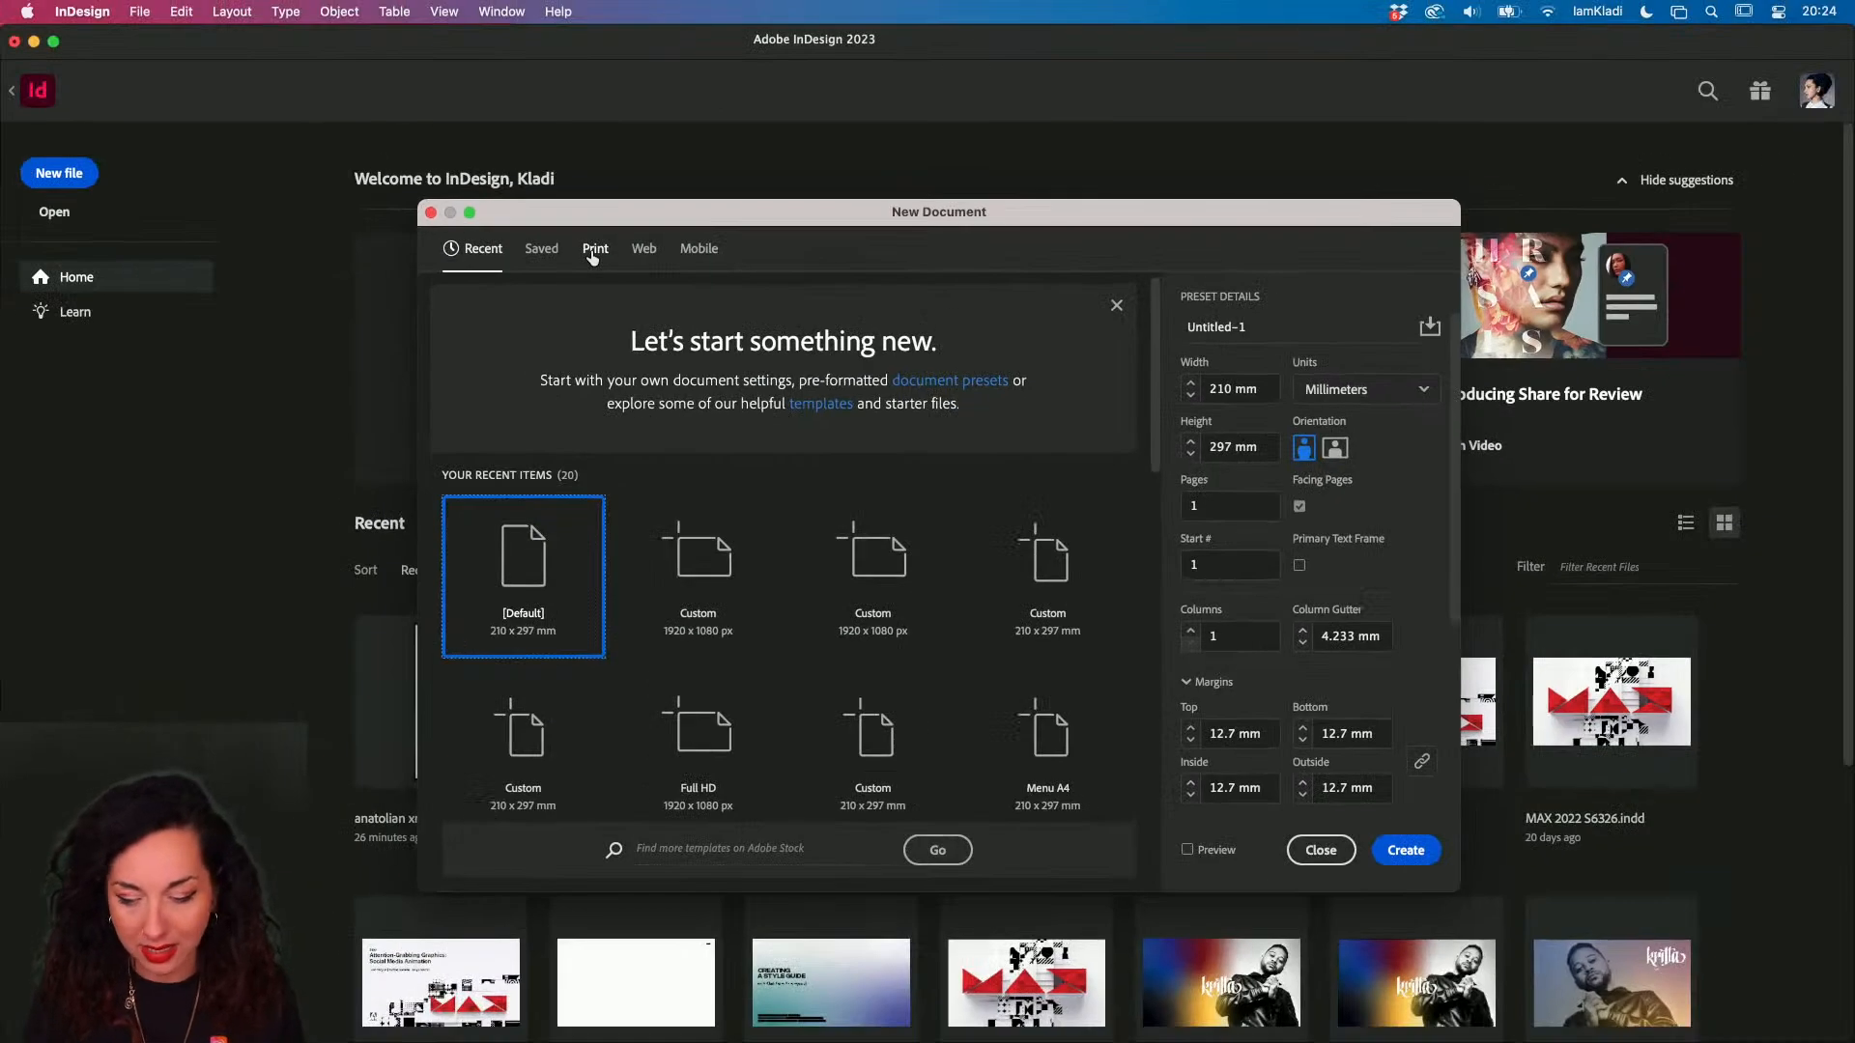
click(591, 255)
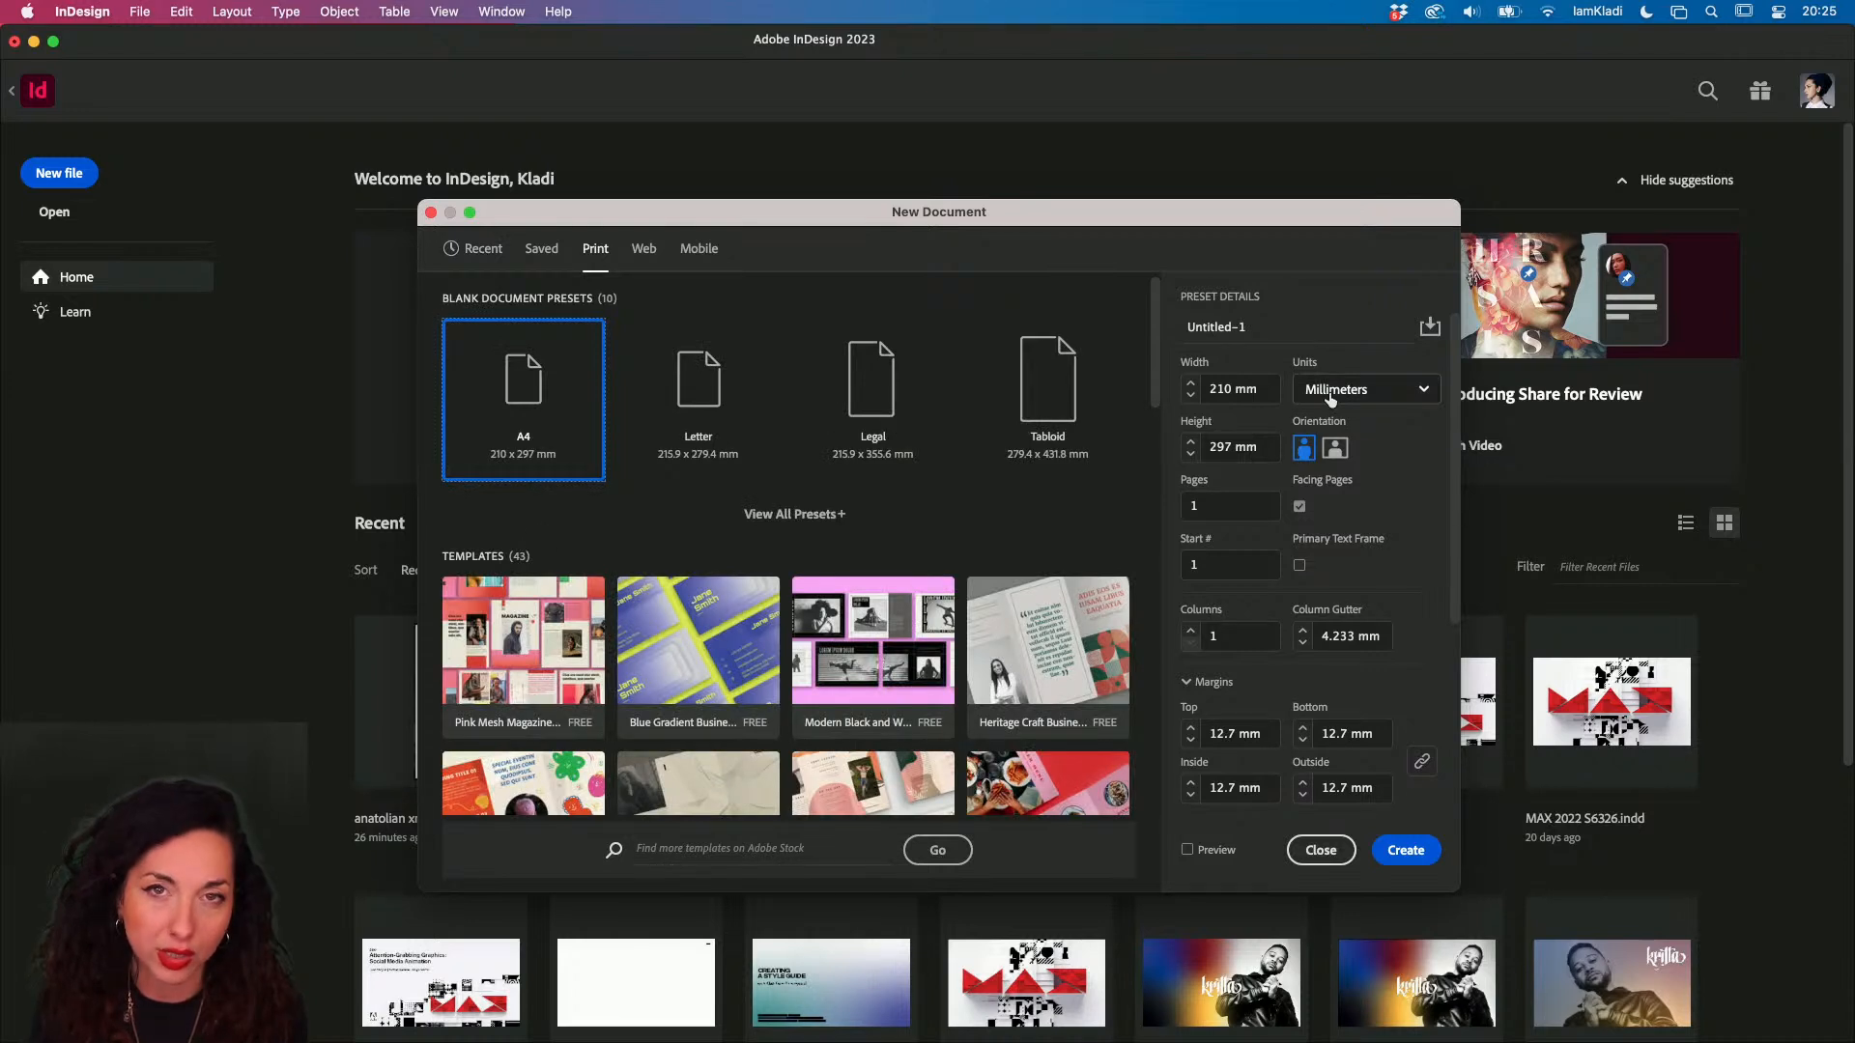
scroll(1241, 686, down, 5)
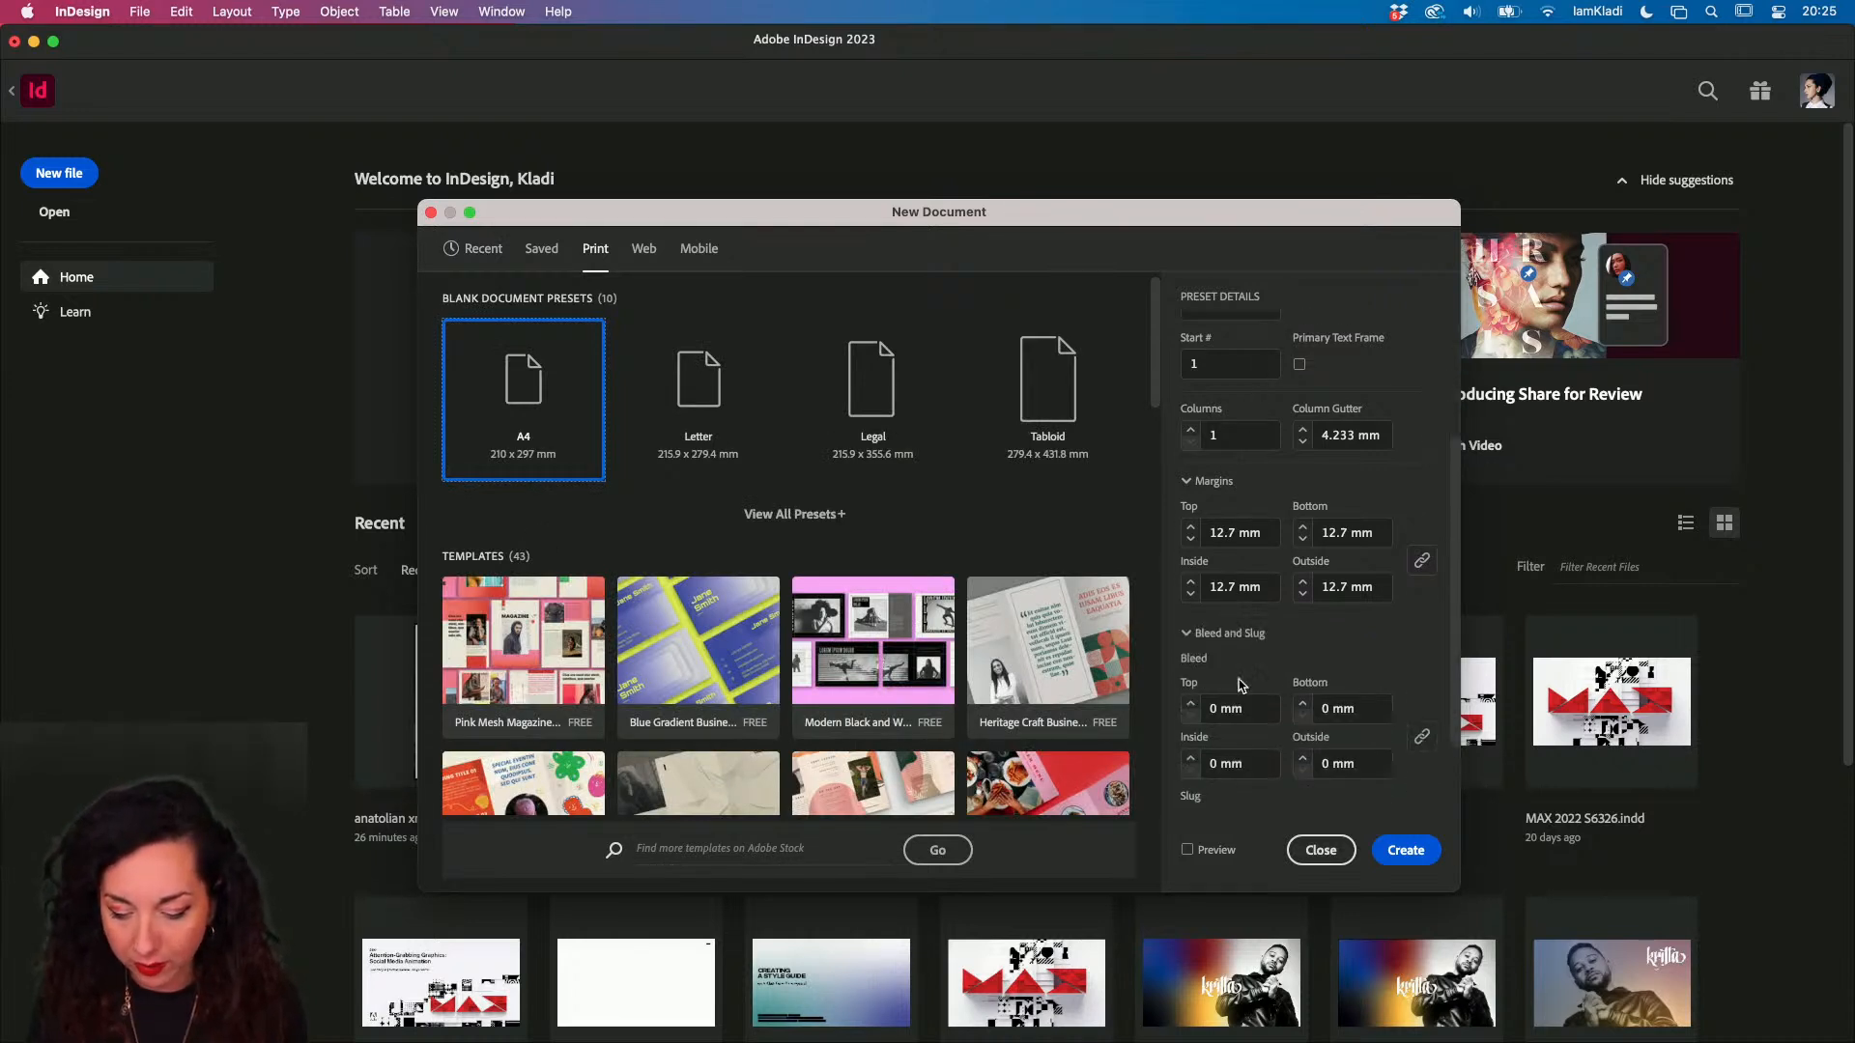
scroll(1338, 518, up, 5)
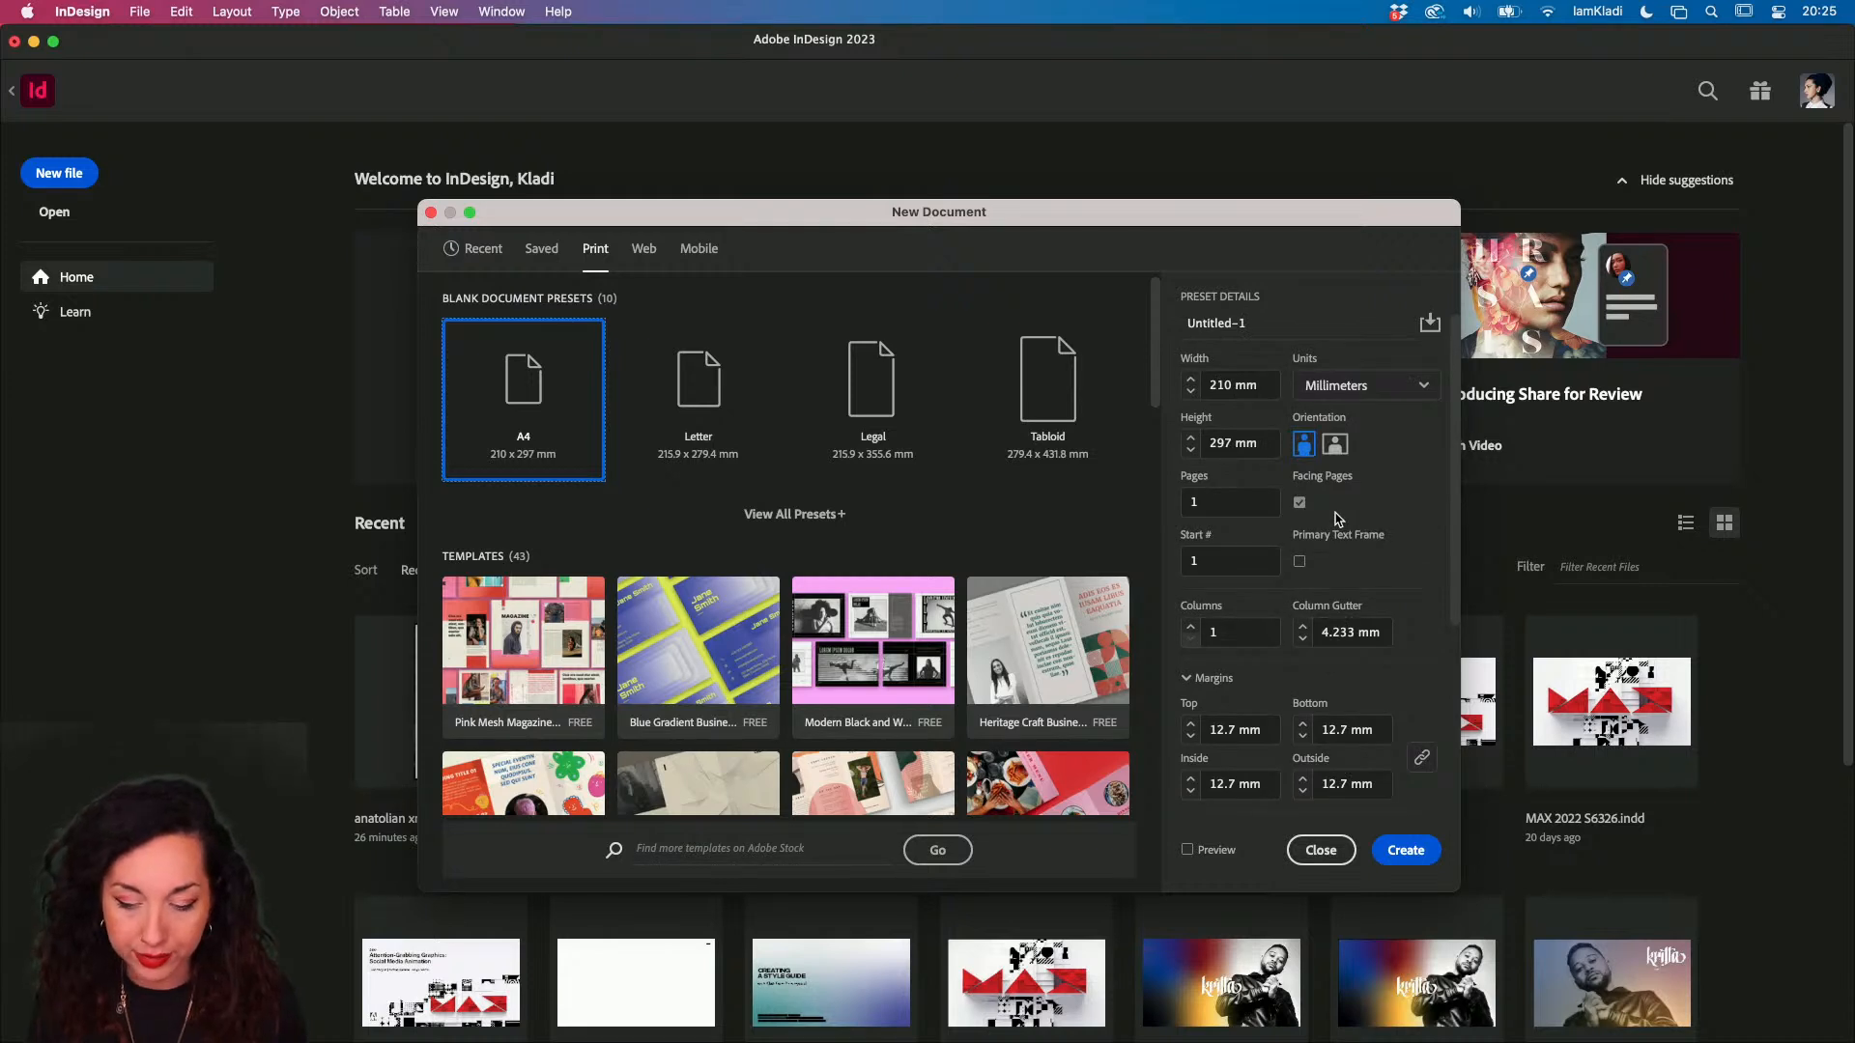
scroll(1337, 519, down, 5)
scroll(1338, 519, up, 5)
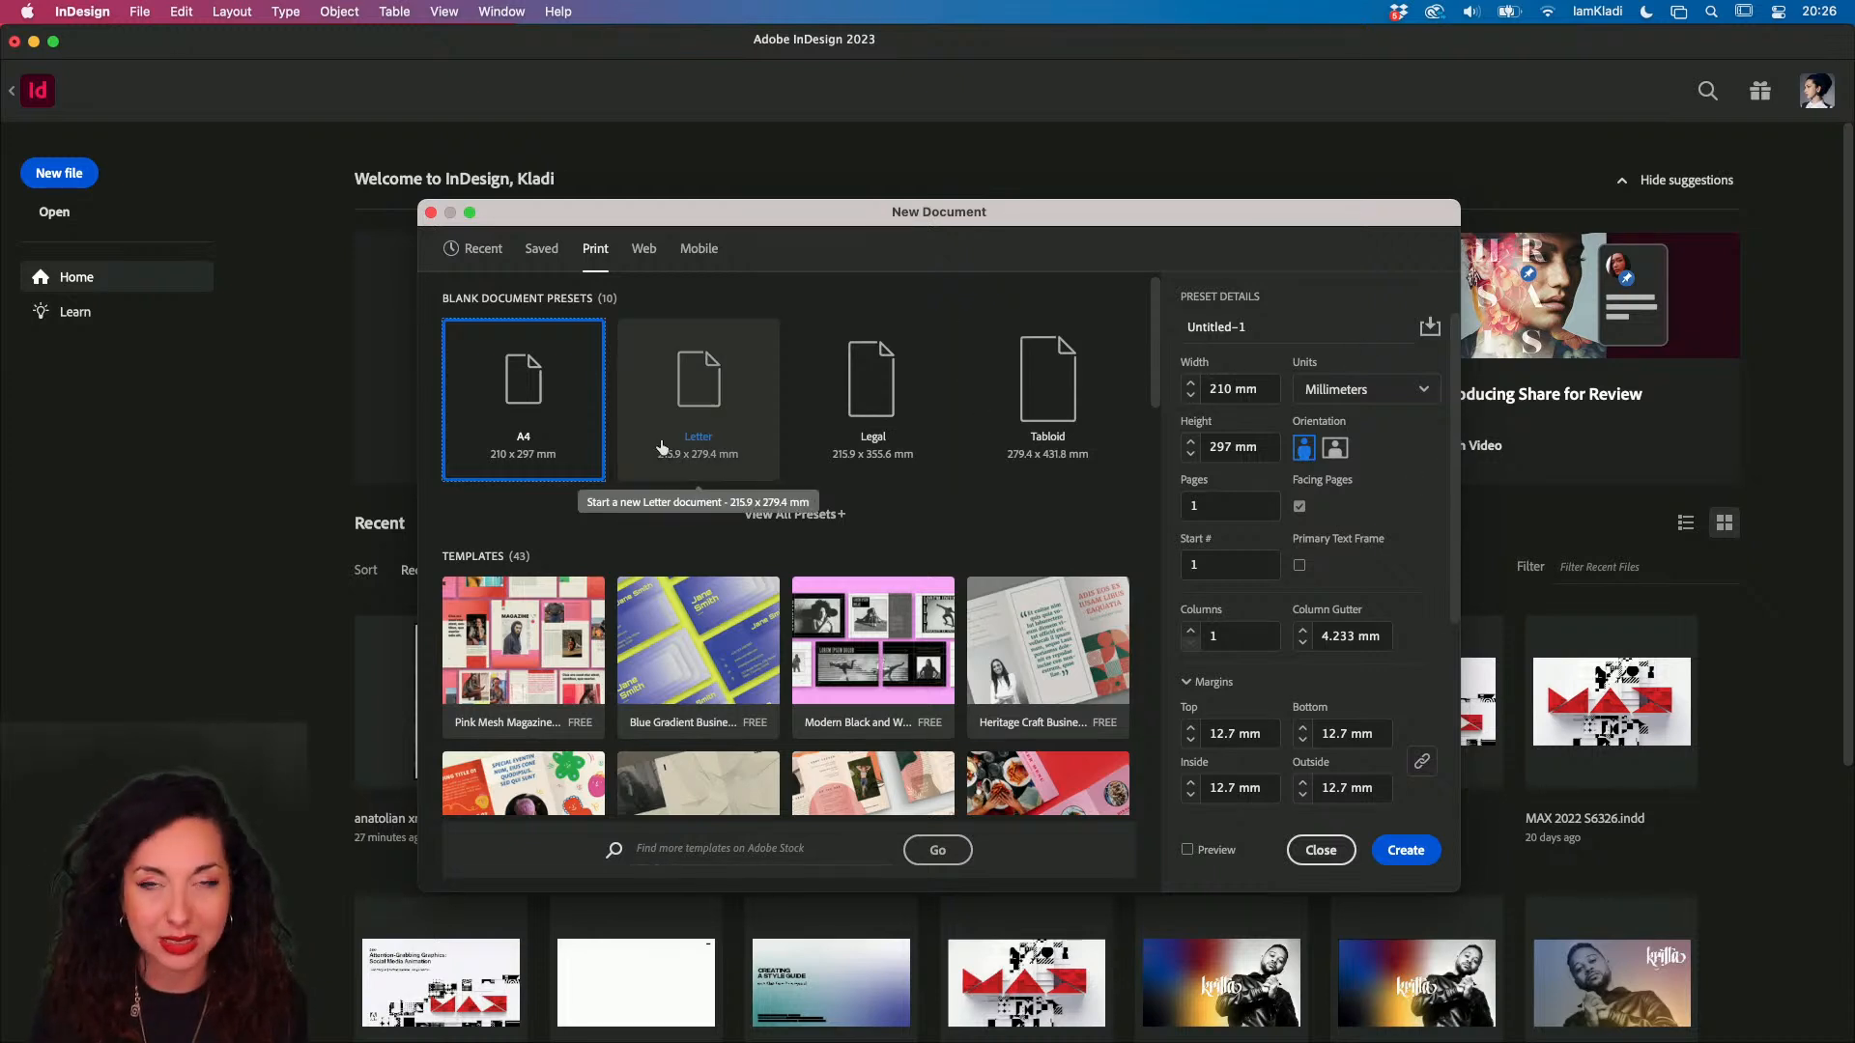
- Choose the A5 preset from the full list of print presets, with units in Inches and 2 pages
click(763, 514)
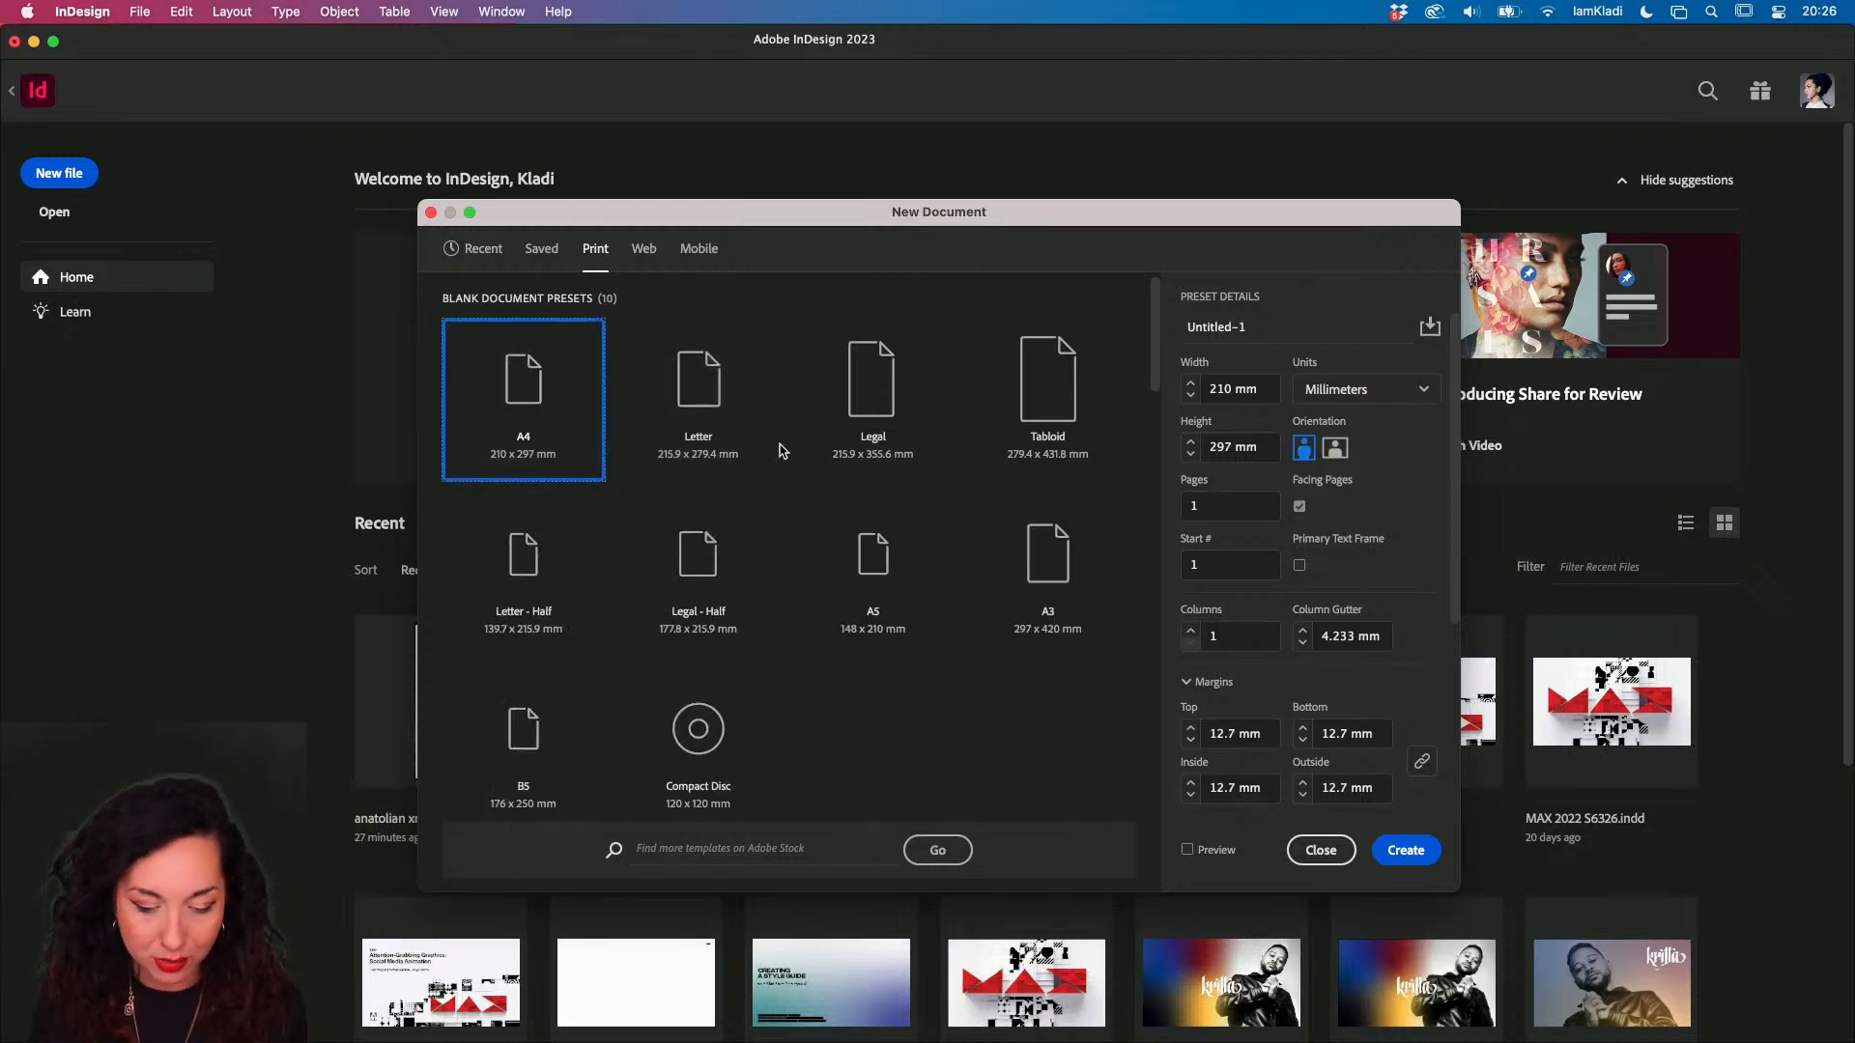
click(862, 591)
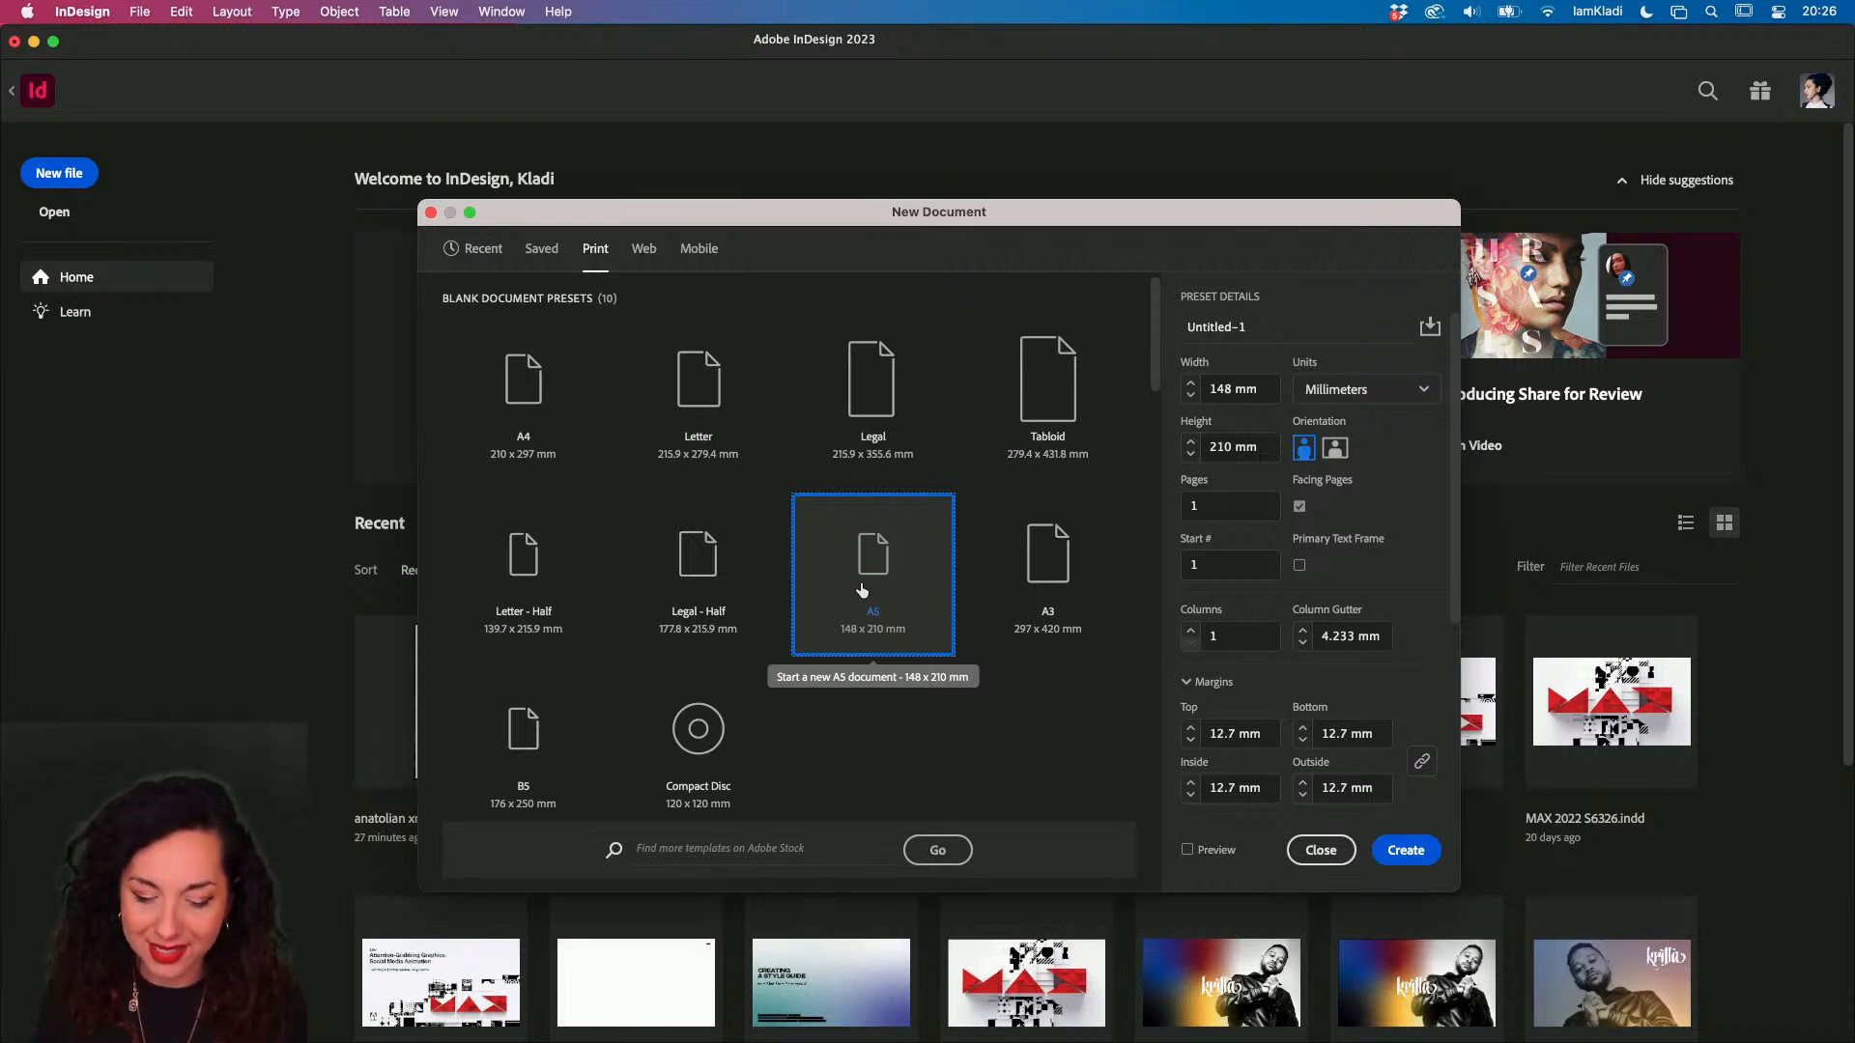
click(1420, 389)
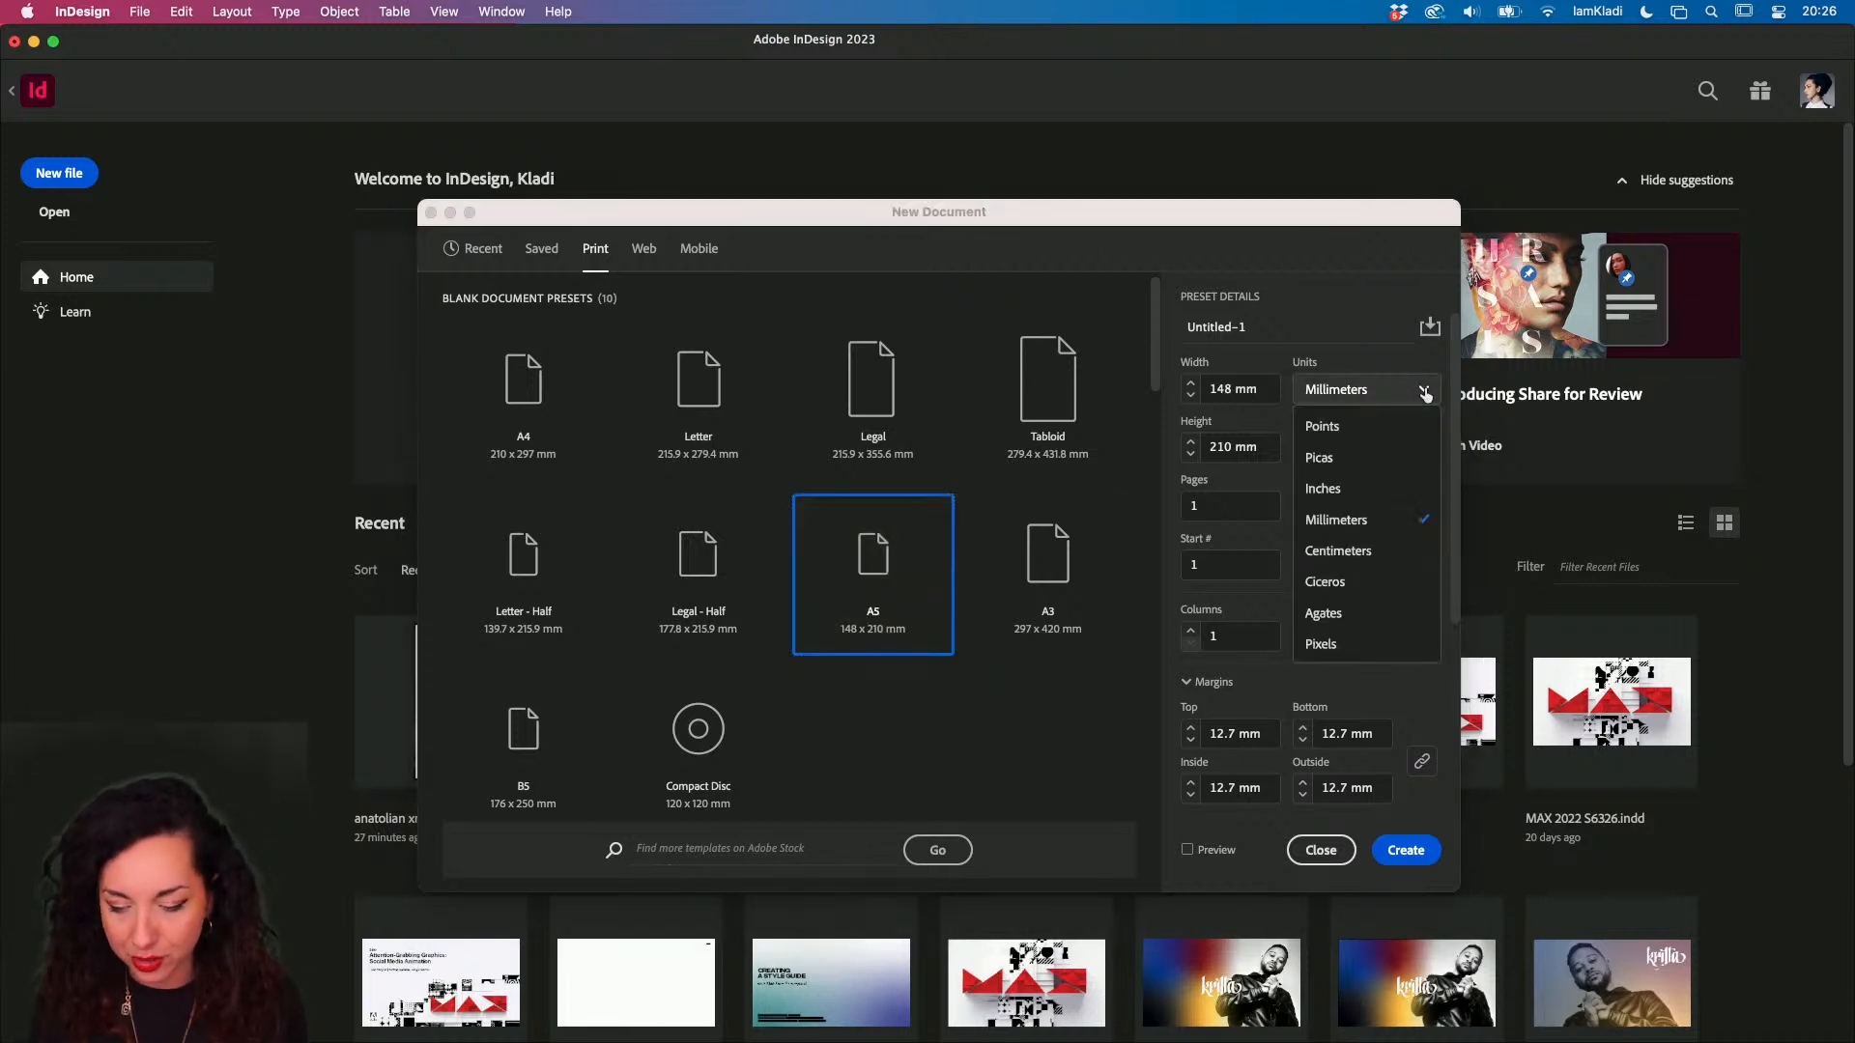
click(1380, 493)
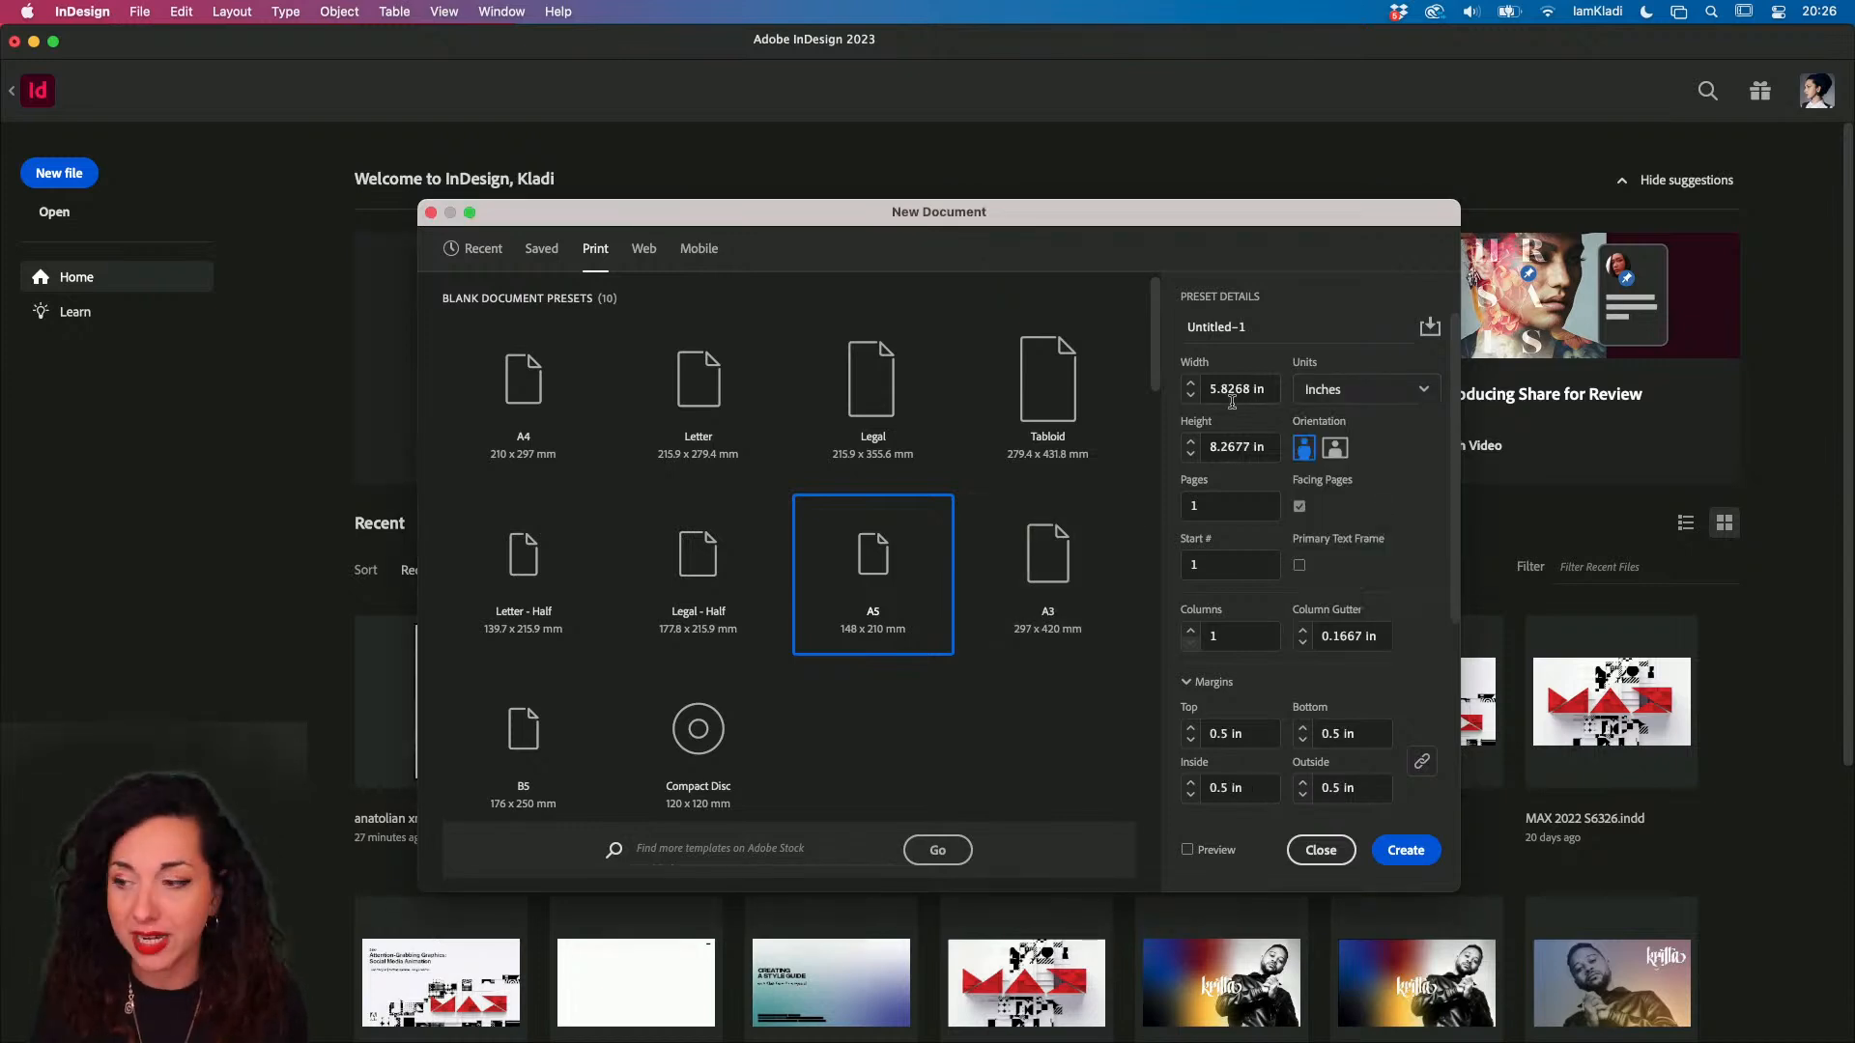
click(1224, 512)
text(2)
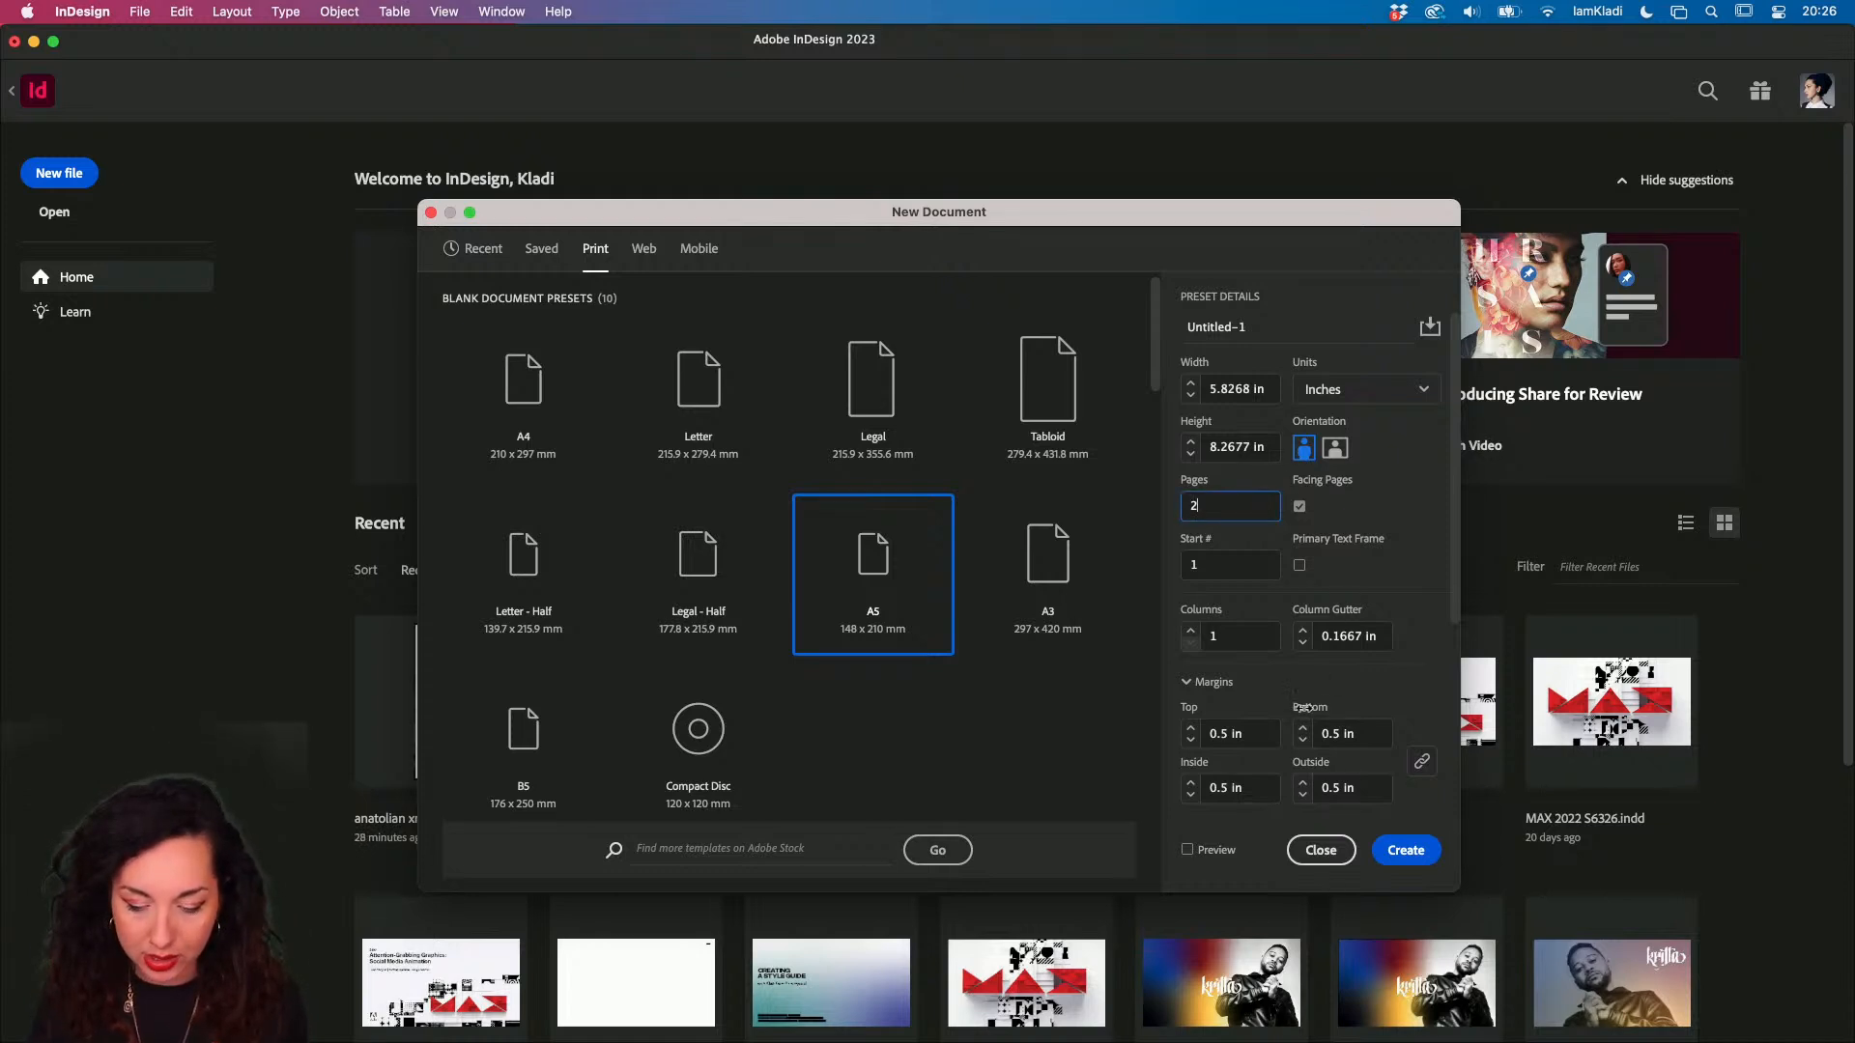
- Enable the live preview of the new document and move the dialog aside to uncover more of the page
scroll(1306, 710, down, 5)
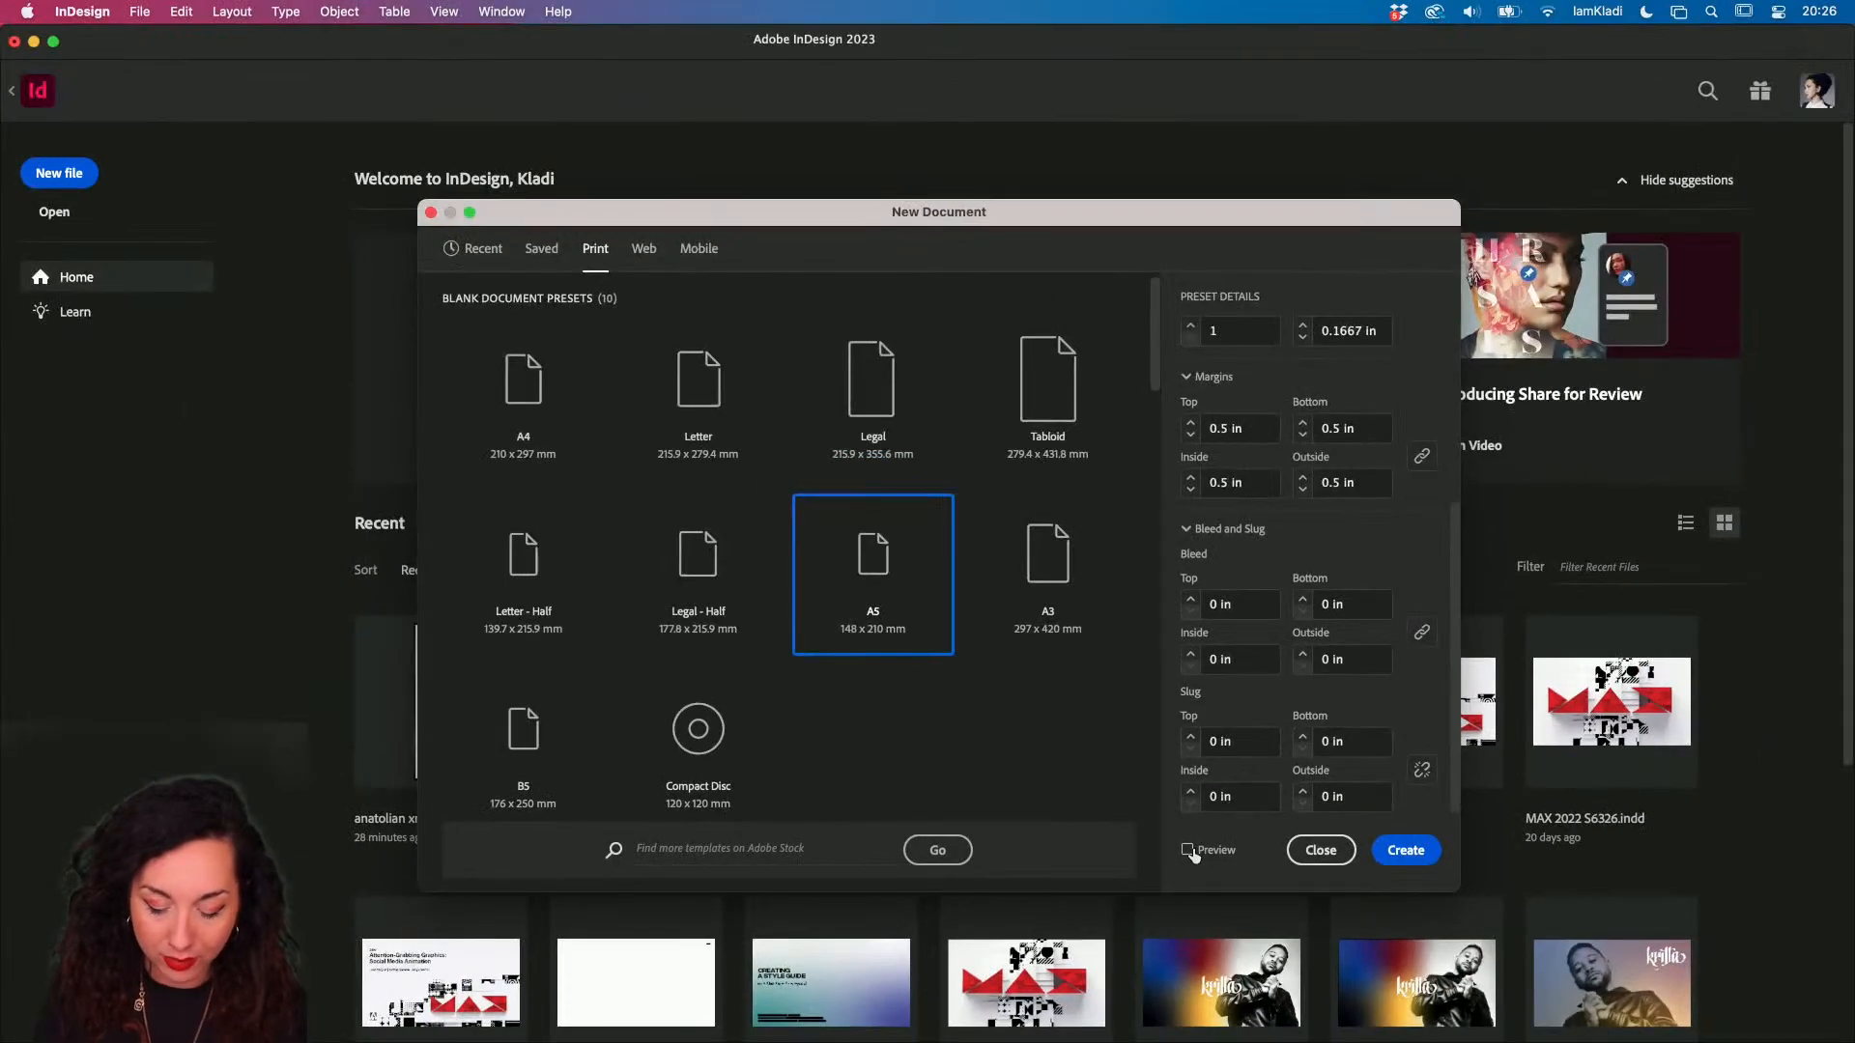
click(1191, 852)
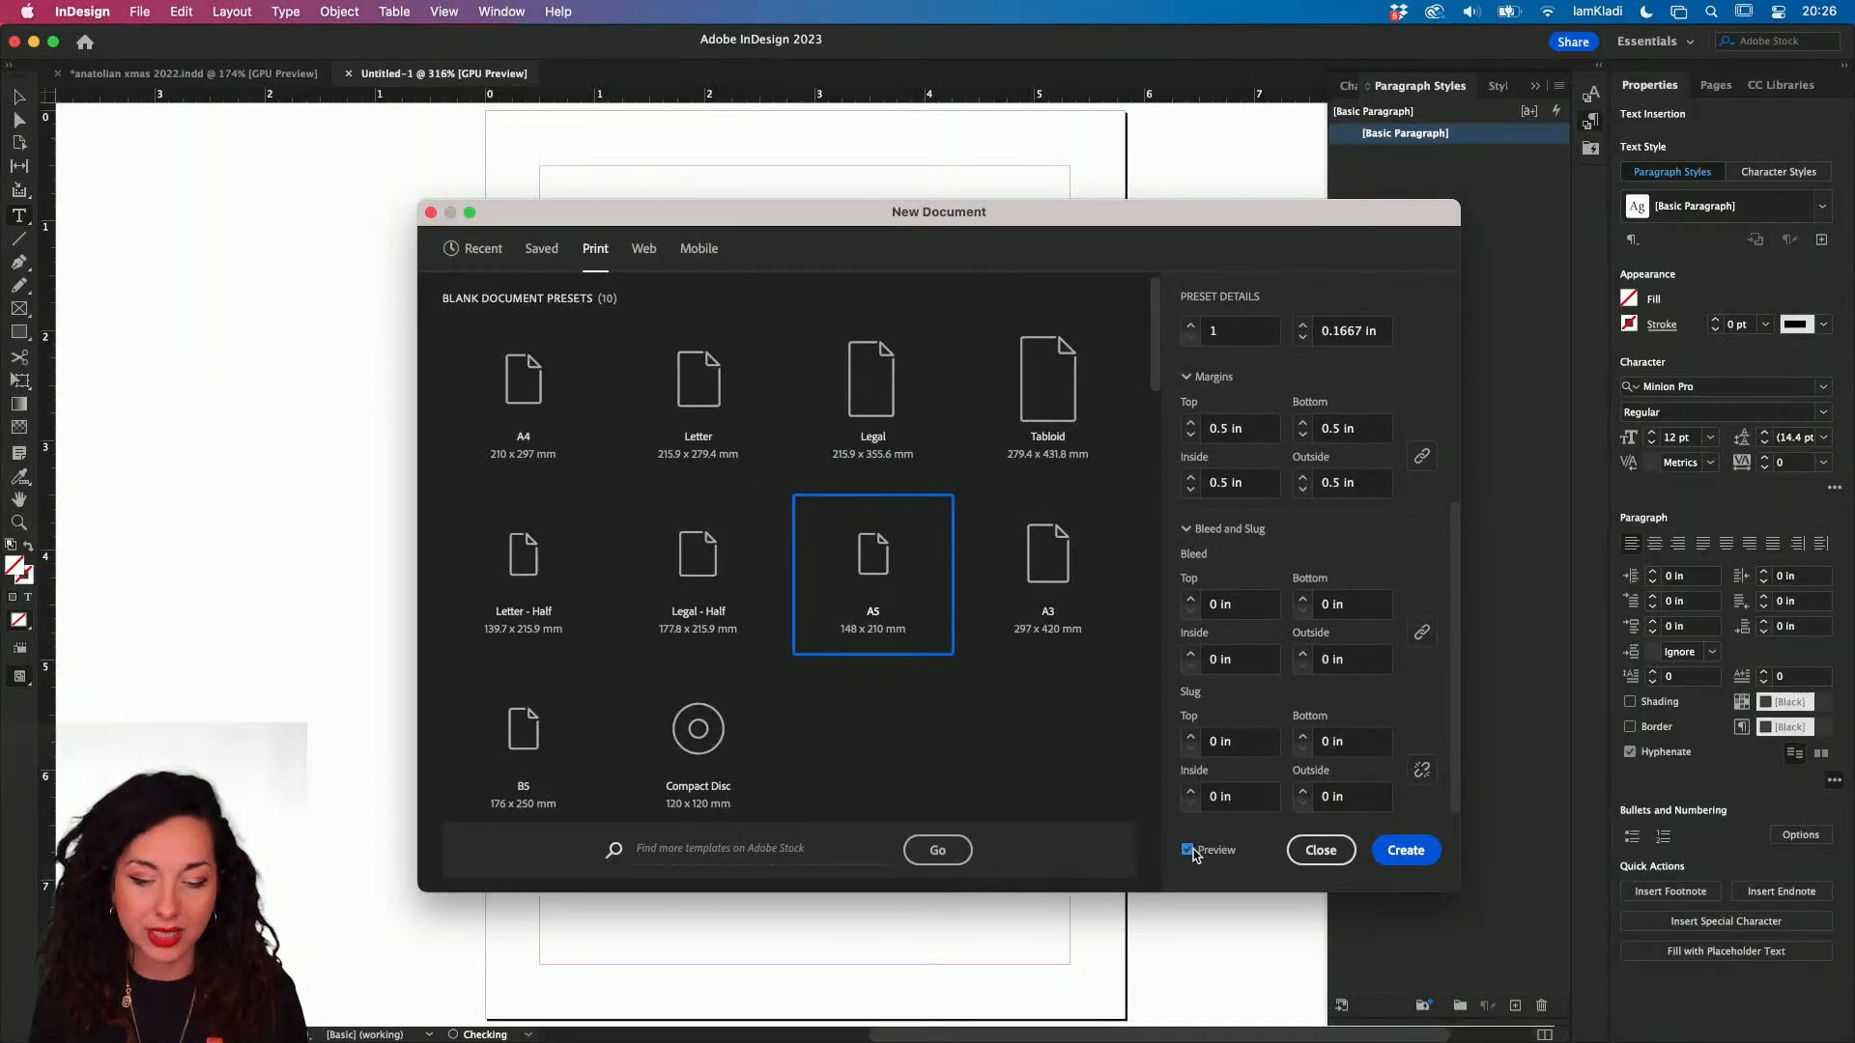
drag(919, 229, 1101, 225)
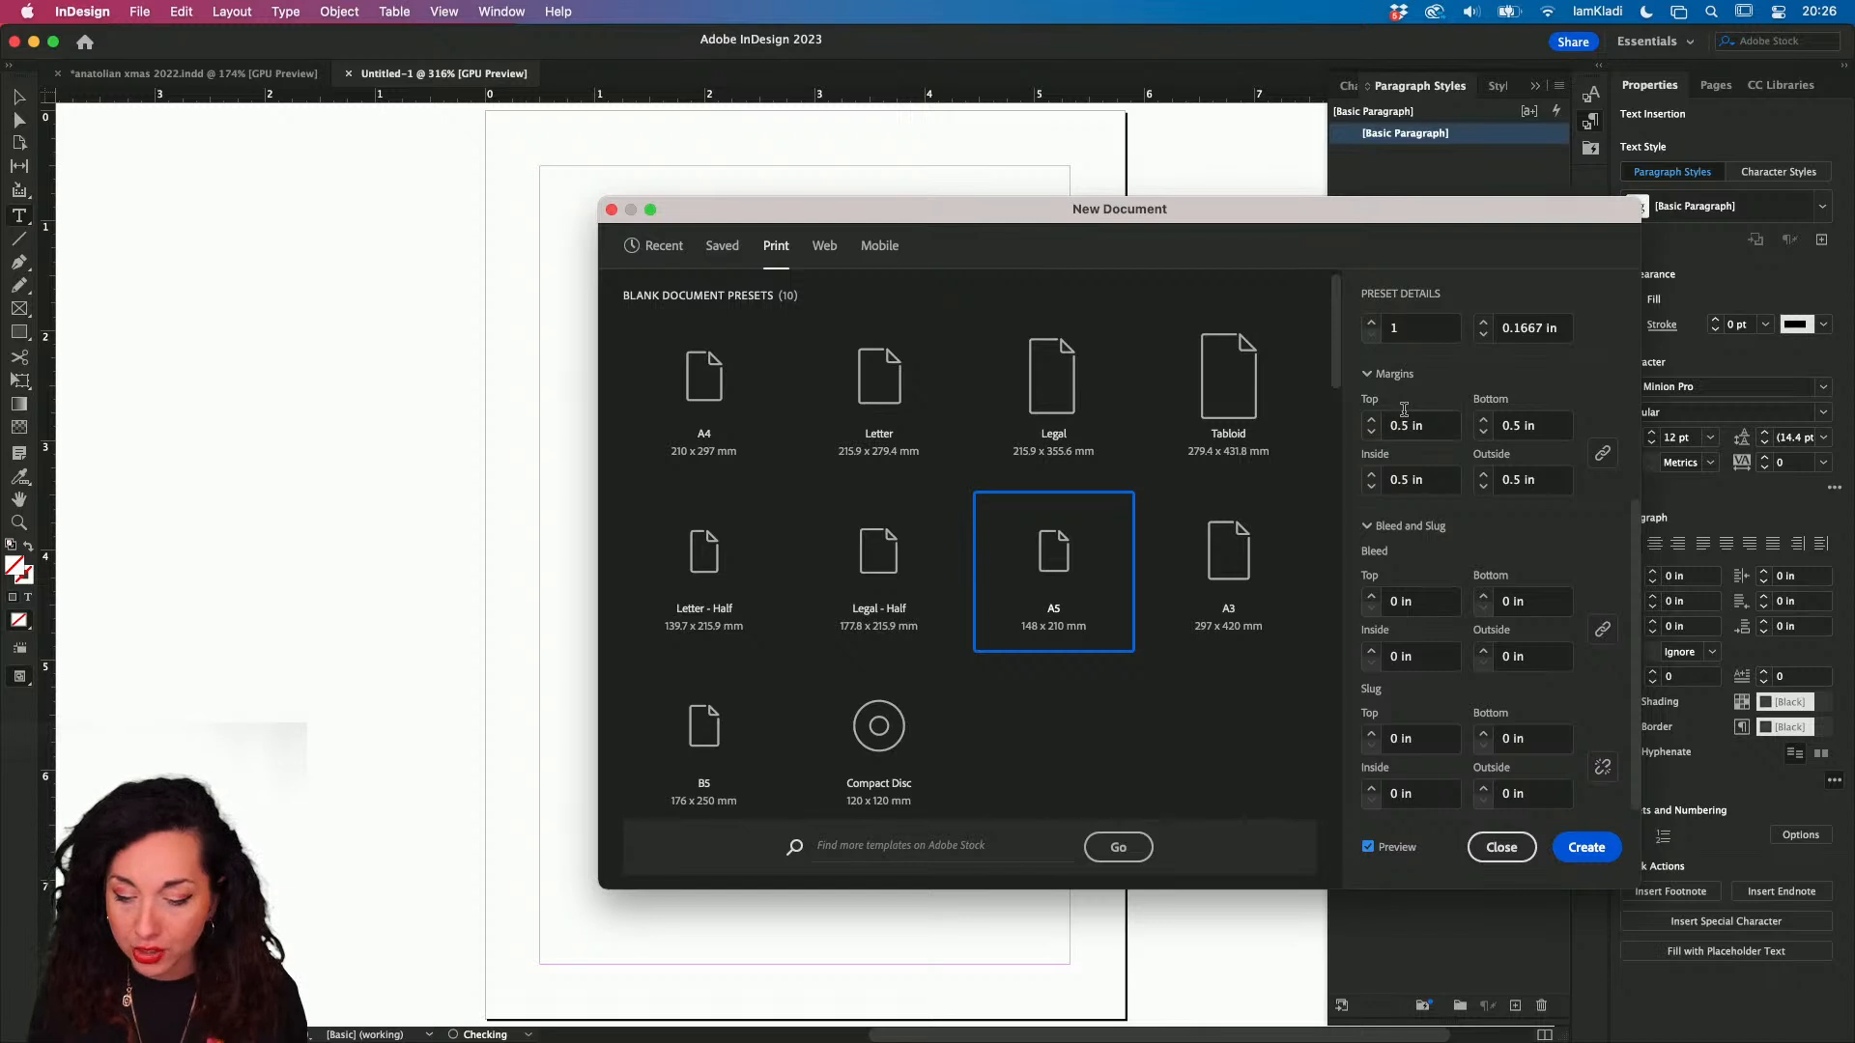
scroll(1405, 414, up, 5)
scroll(1411, 410, up, 1)
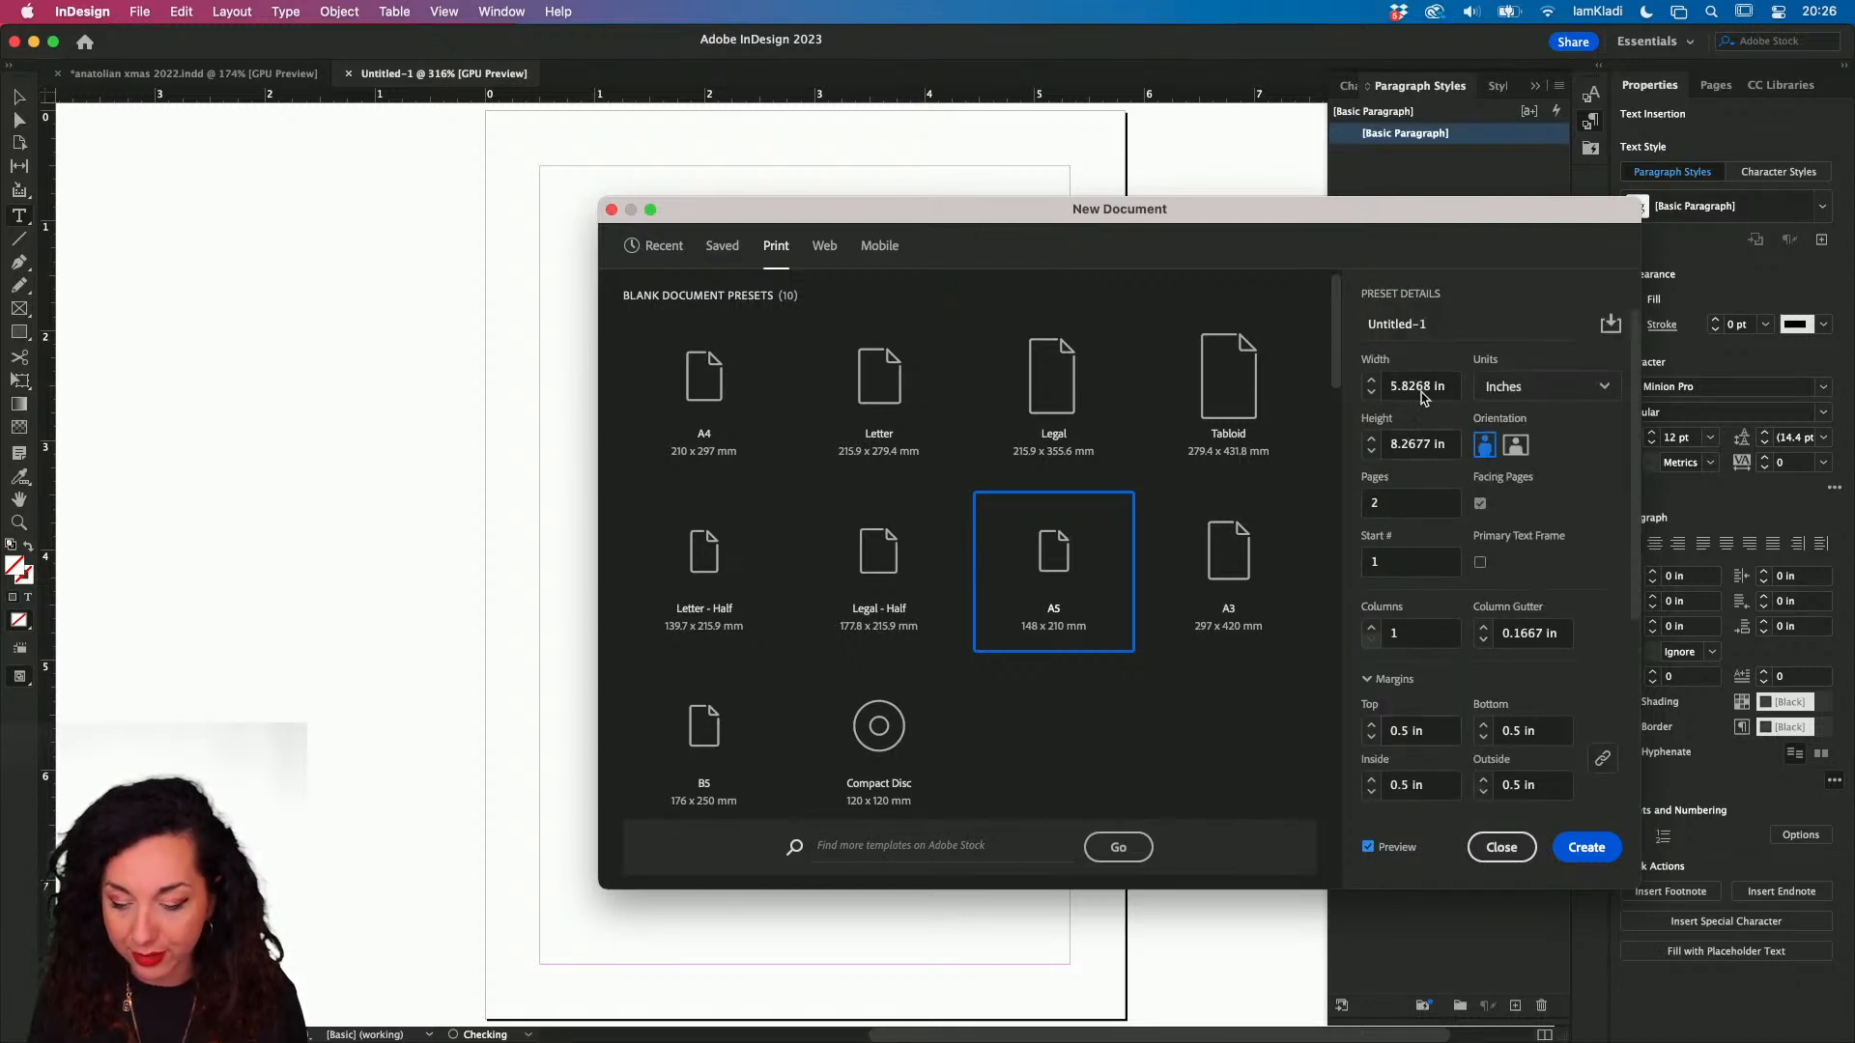
- Set the new document's linked margins to 0.625 in on all sides
scroll(1422, 394, down, 5)
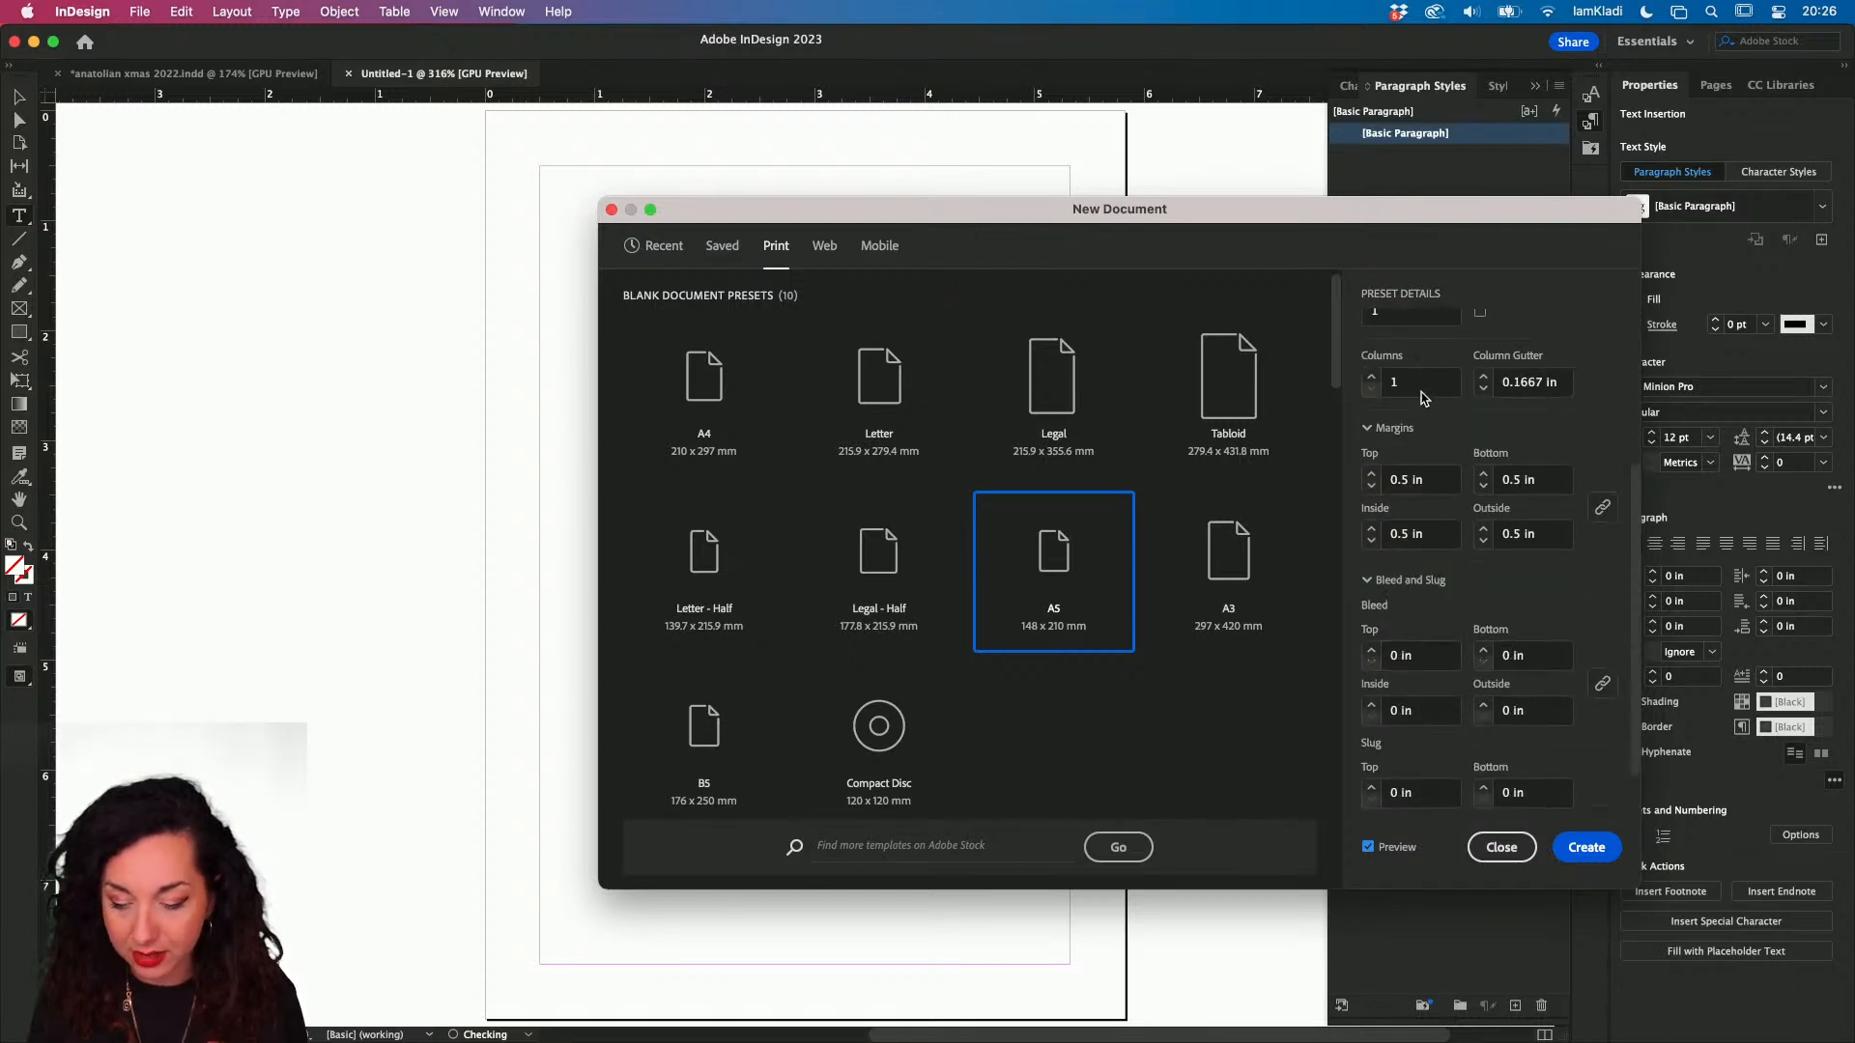
click(1370, 475)
click(1371, 475)
click(1371, 475)
click(1371, 475)
click(1369, 543)
click(1370, 543)
click(1370, 543)
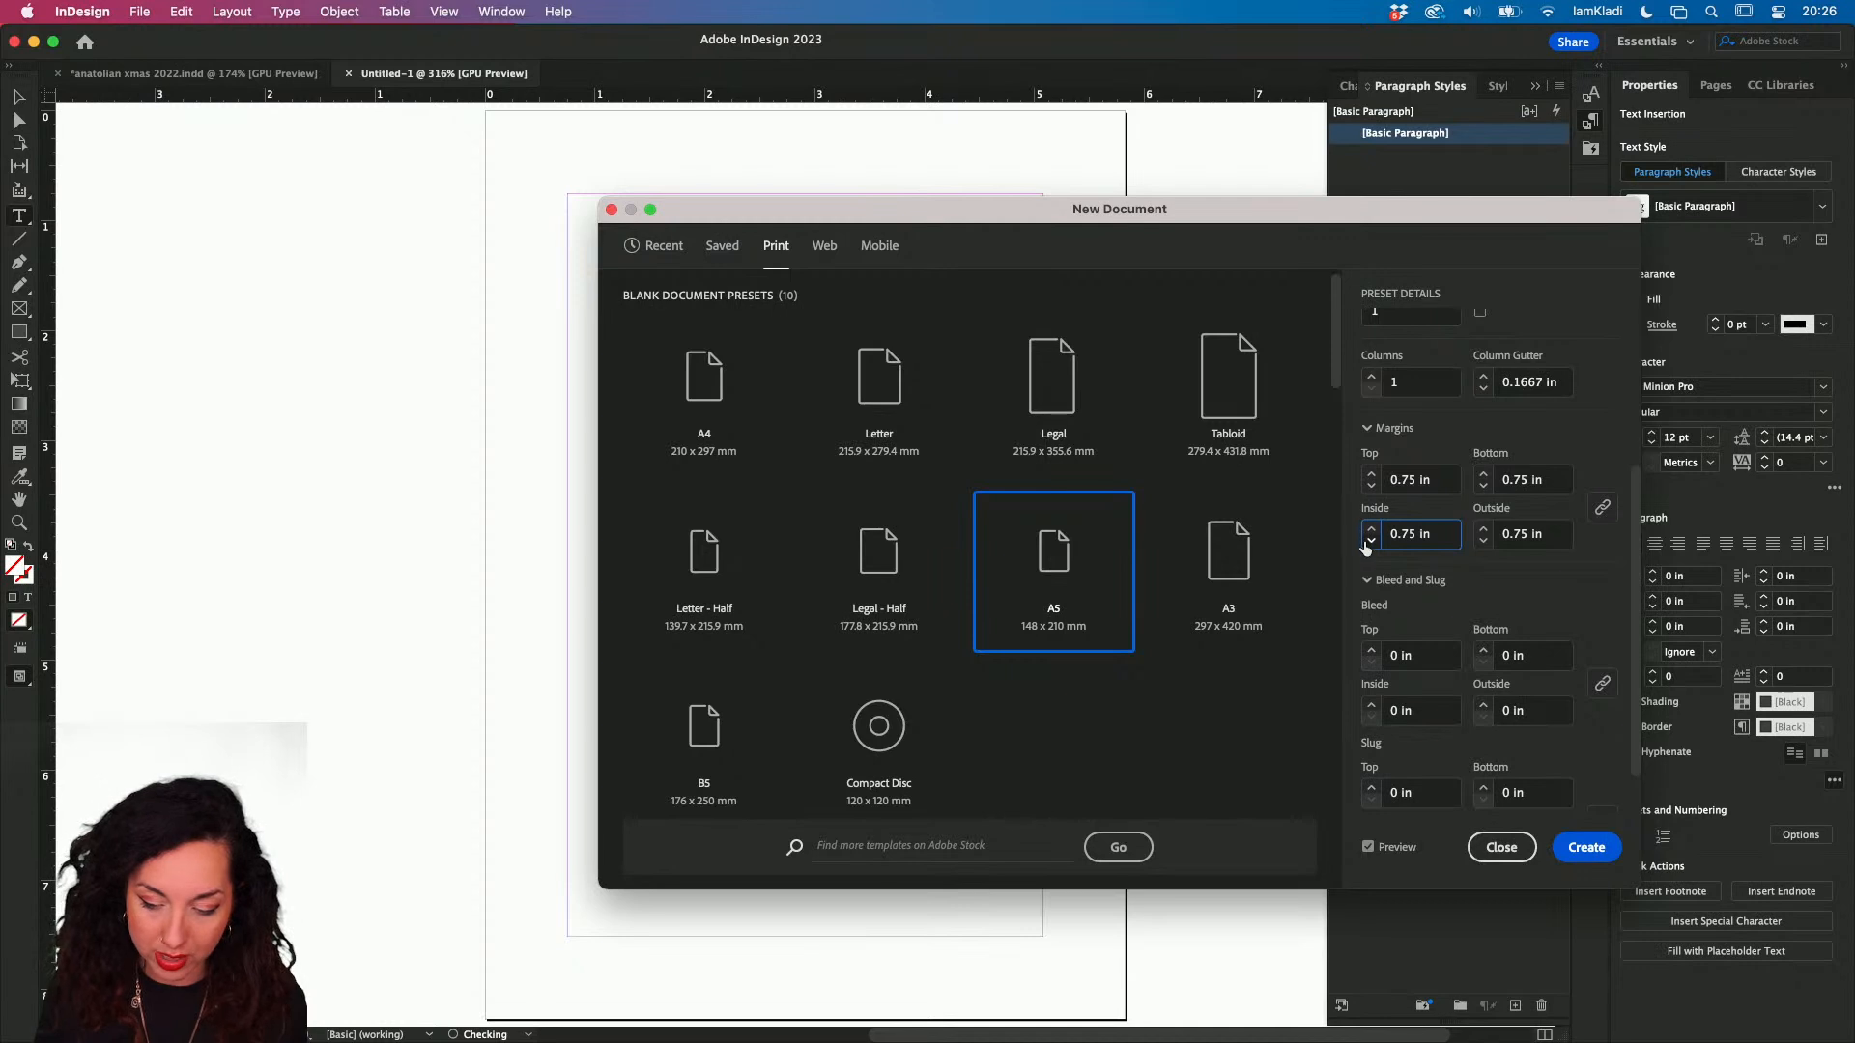
click(1370, 543)
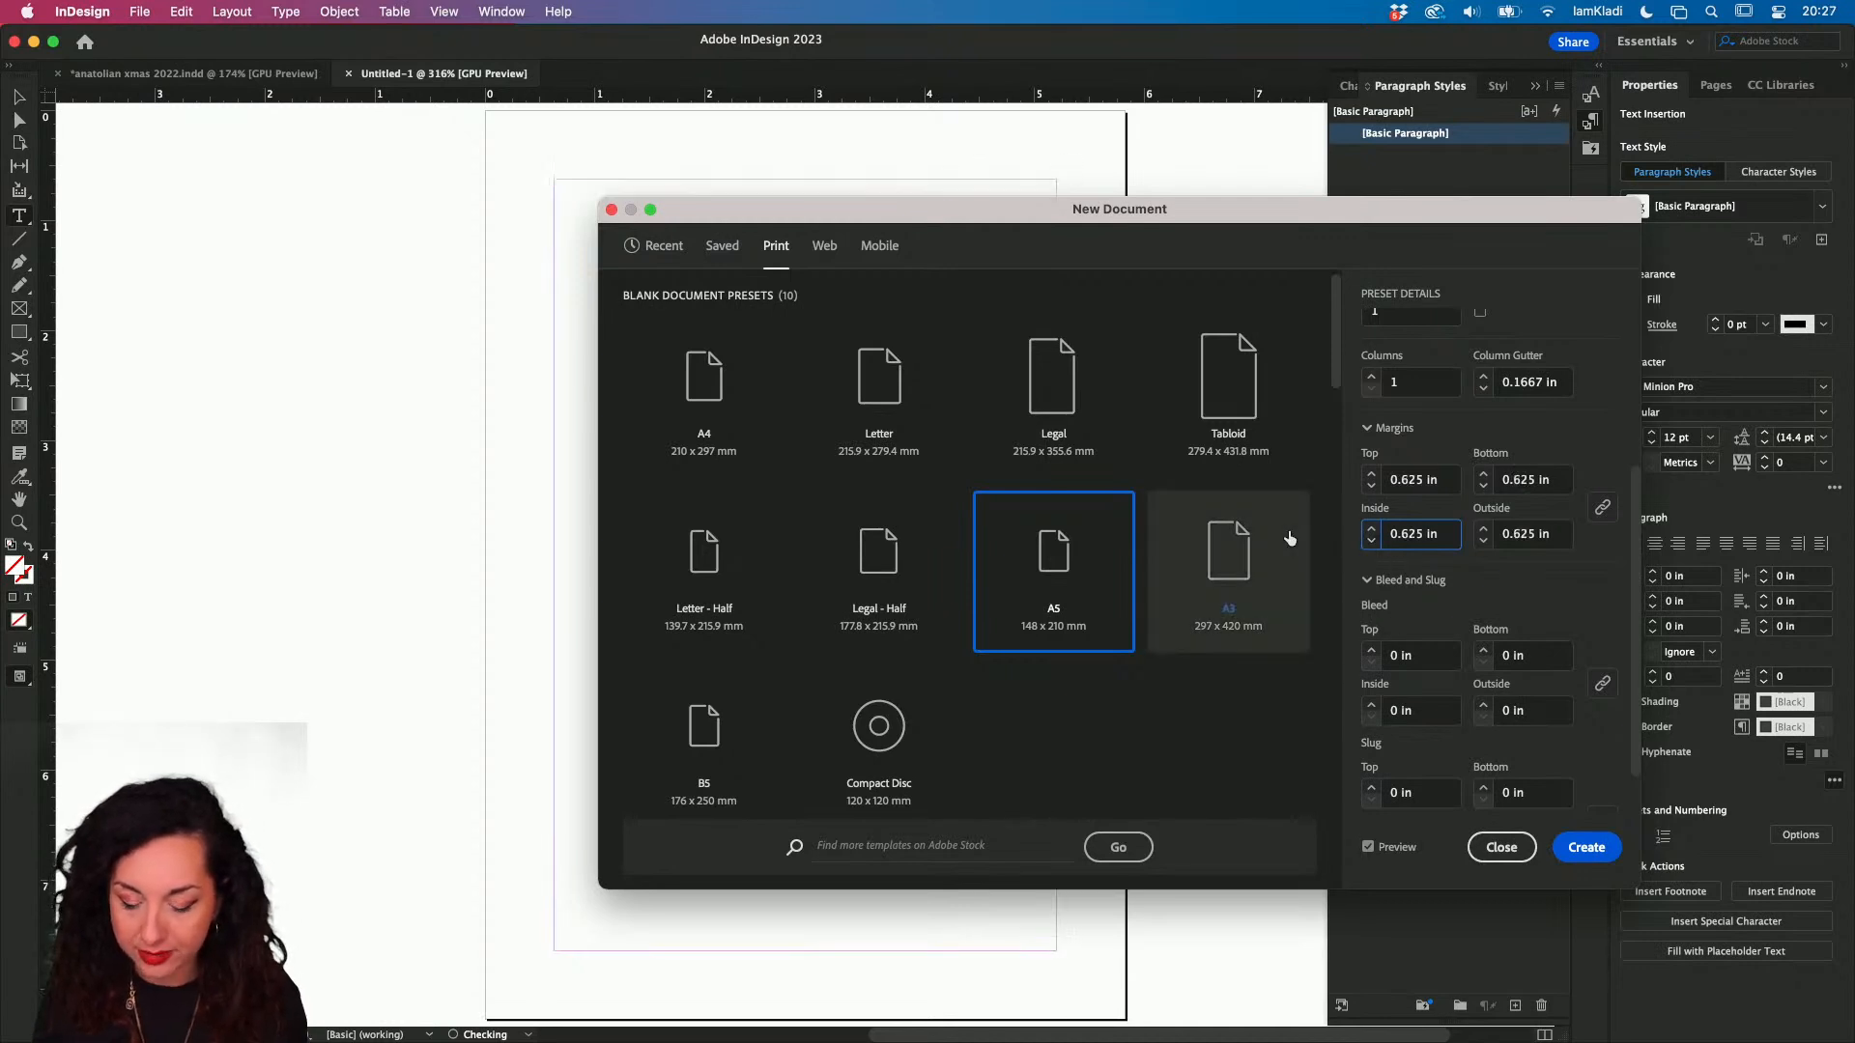
- Try a linked bleed of 0.375 in on all sides of the new document
click(1372, 650)
click(1372, 650)
click(1371, 650)
click(1372, 650)
click(1372, 650)
click(1371, 650)
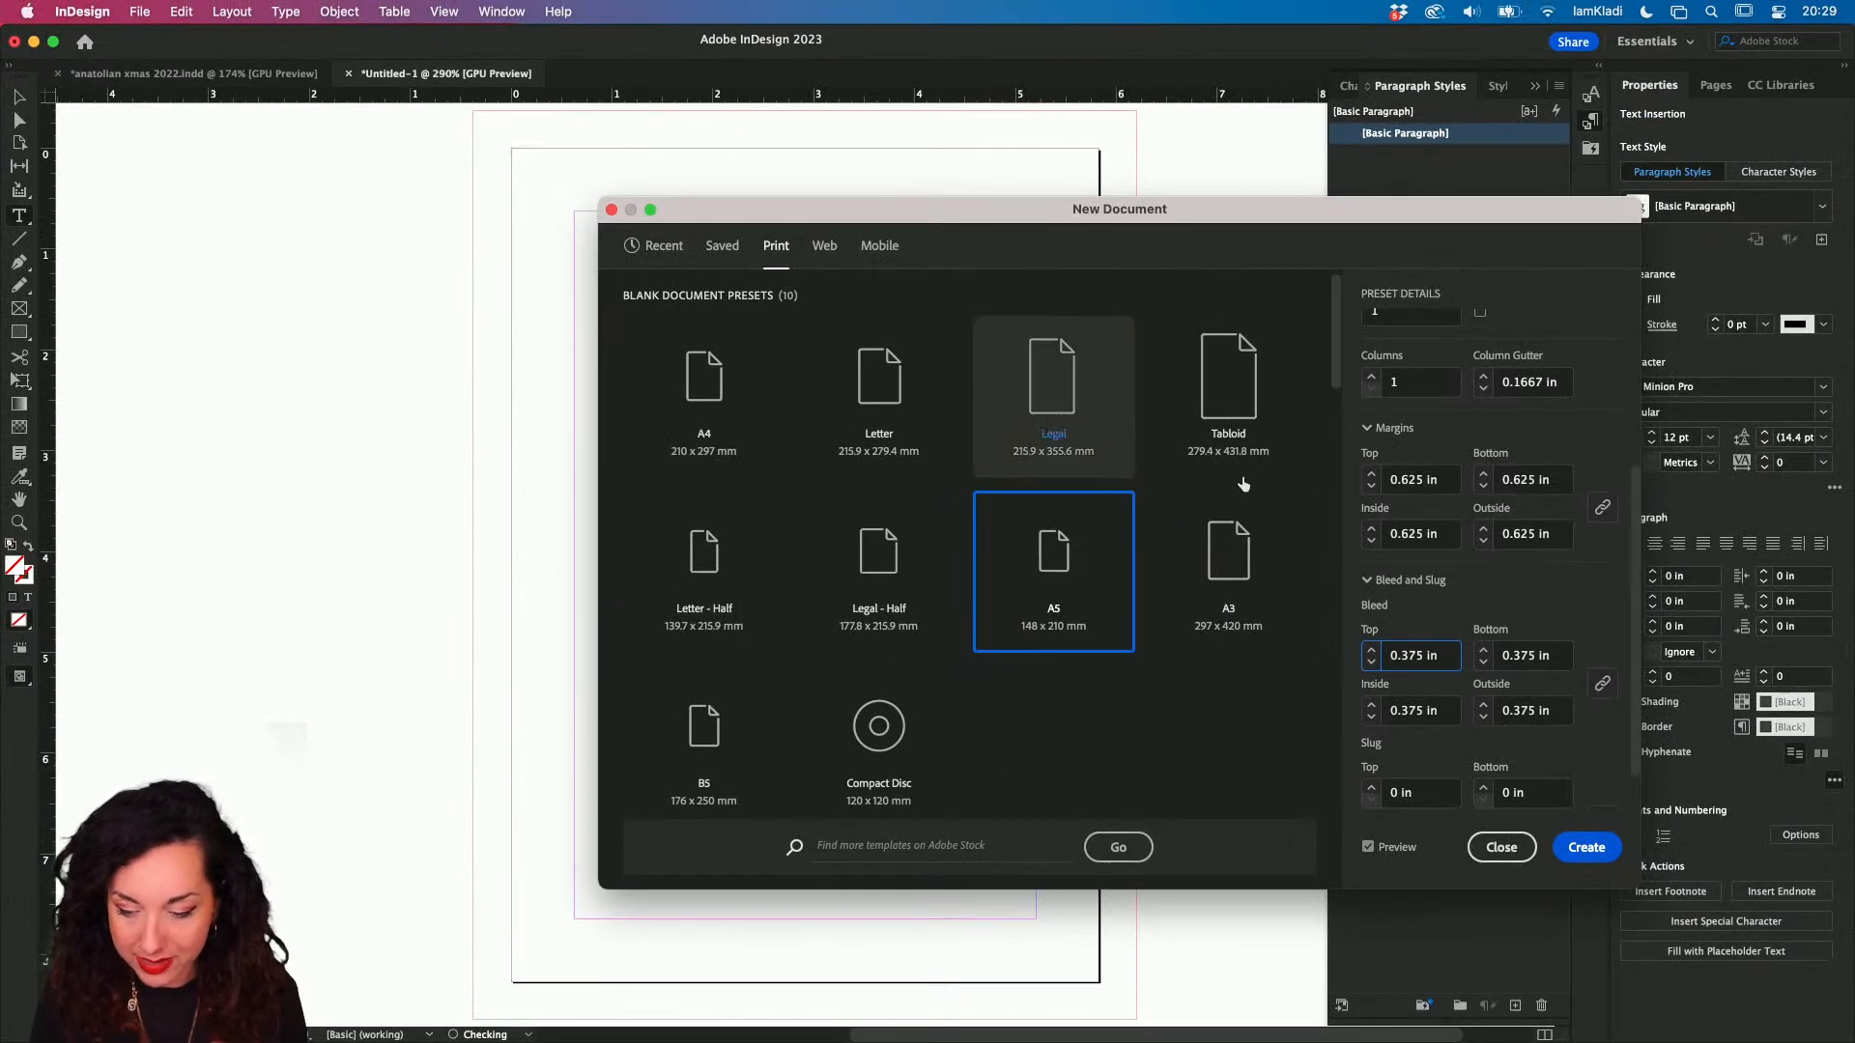
- Switch the new document's units to Millimeters
scroll(1527, 463, up, 4)
click(1527, 391)
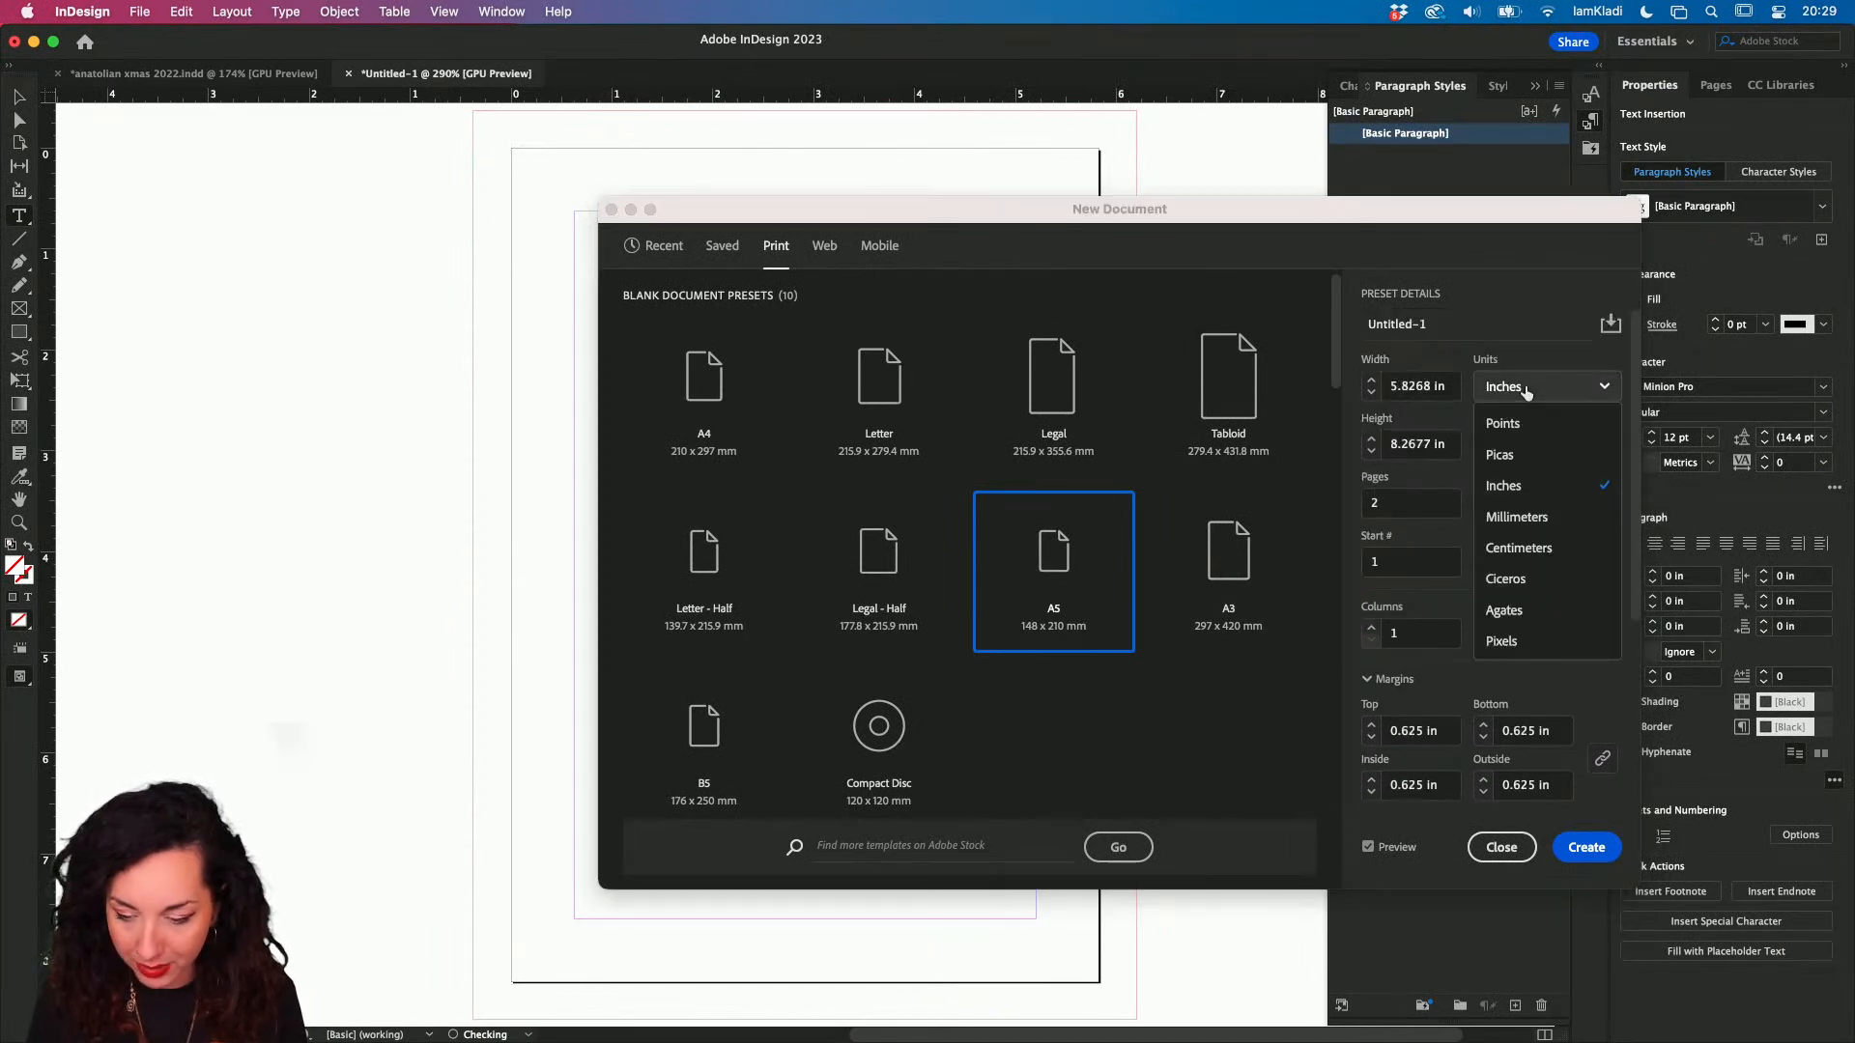
click(1512, 512)
- Set the linked bleed to 3 mm on all sides and create the A5 document
scroll(1563, 562, down, 4)
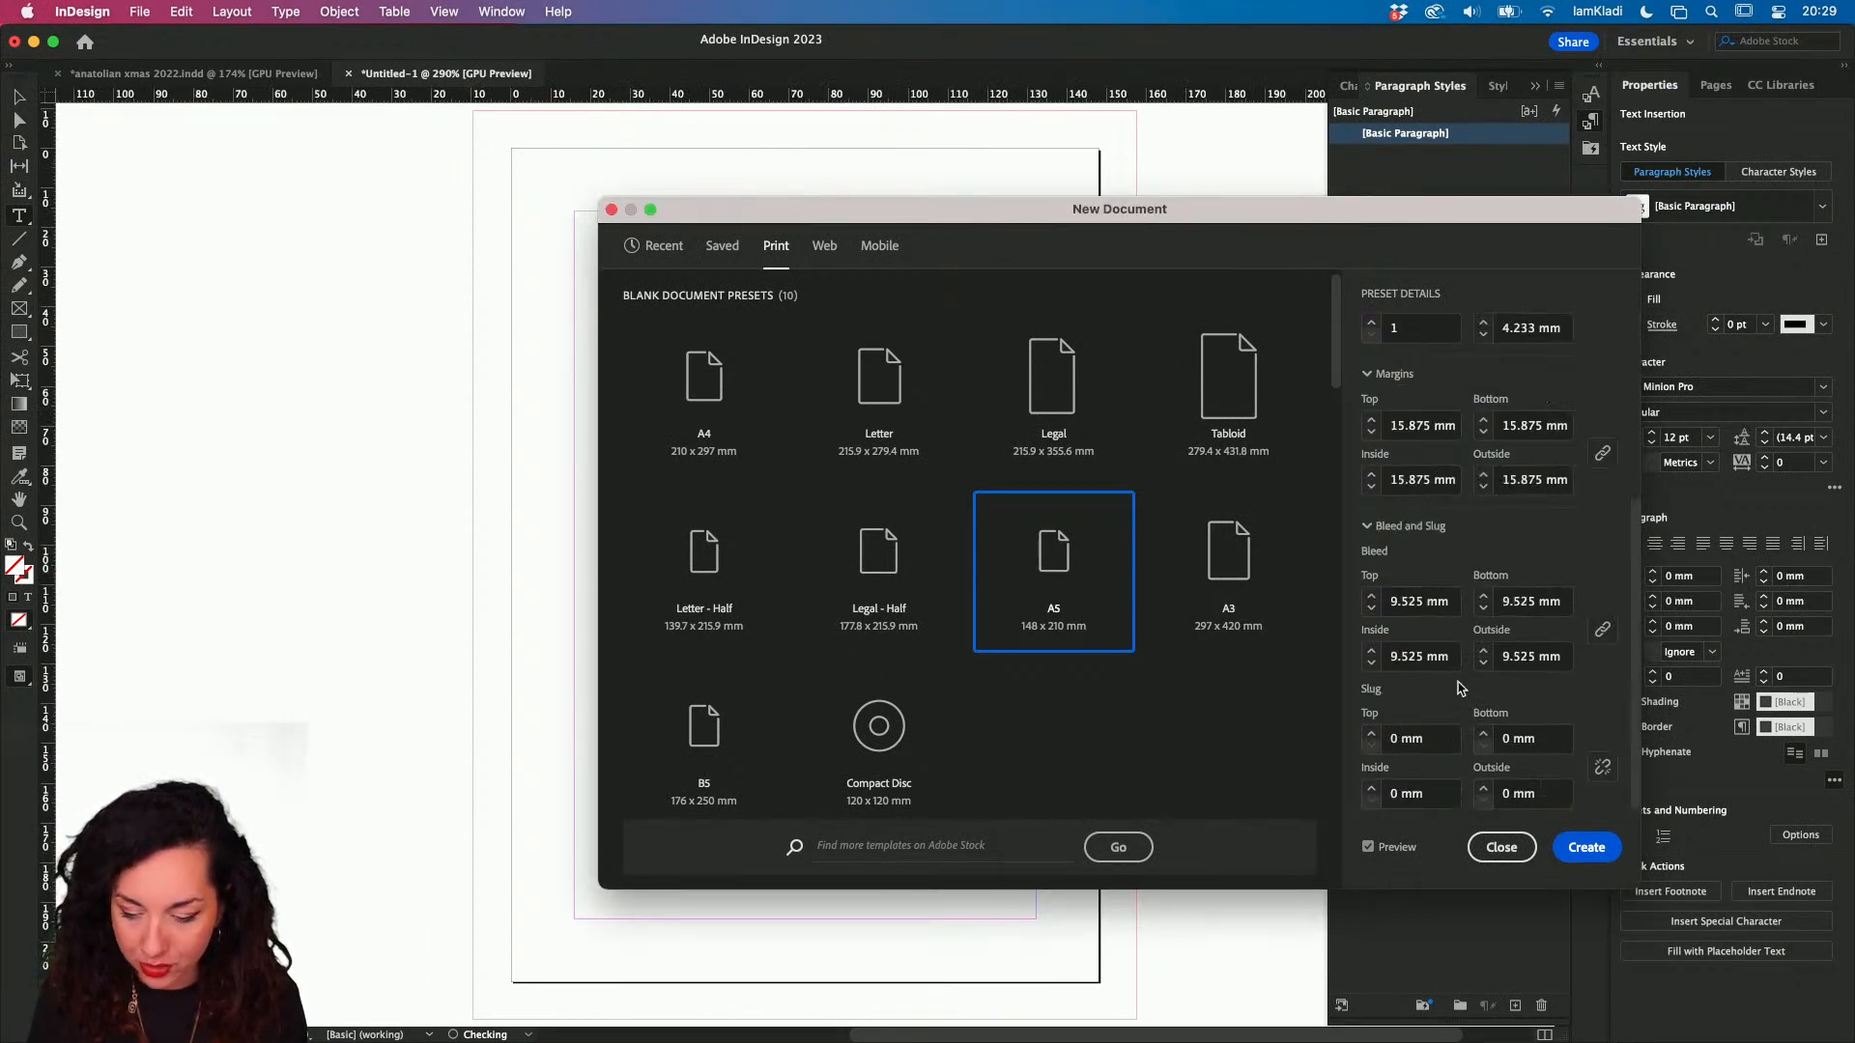
double_click(1392, 601)
text(3)
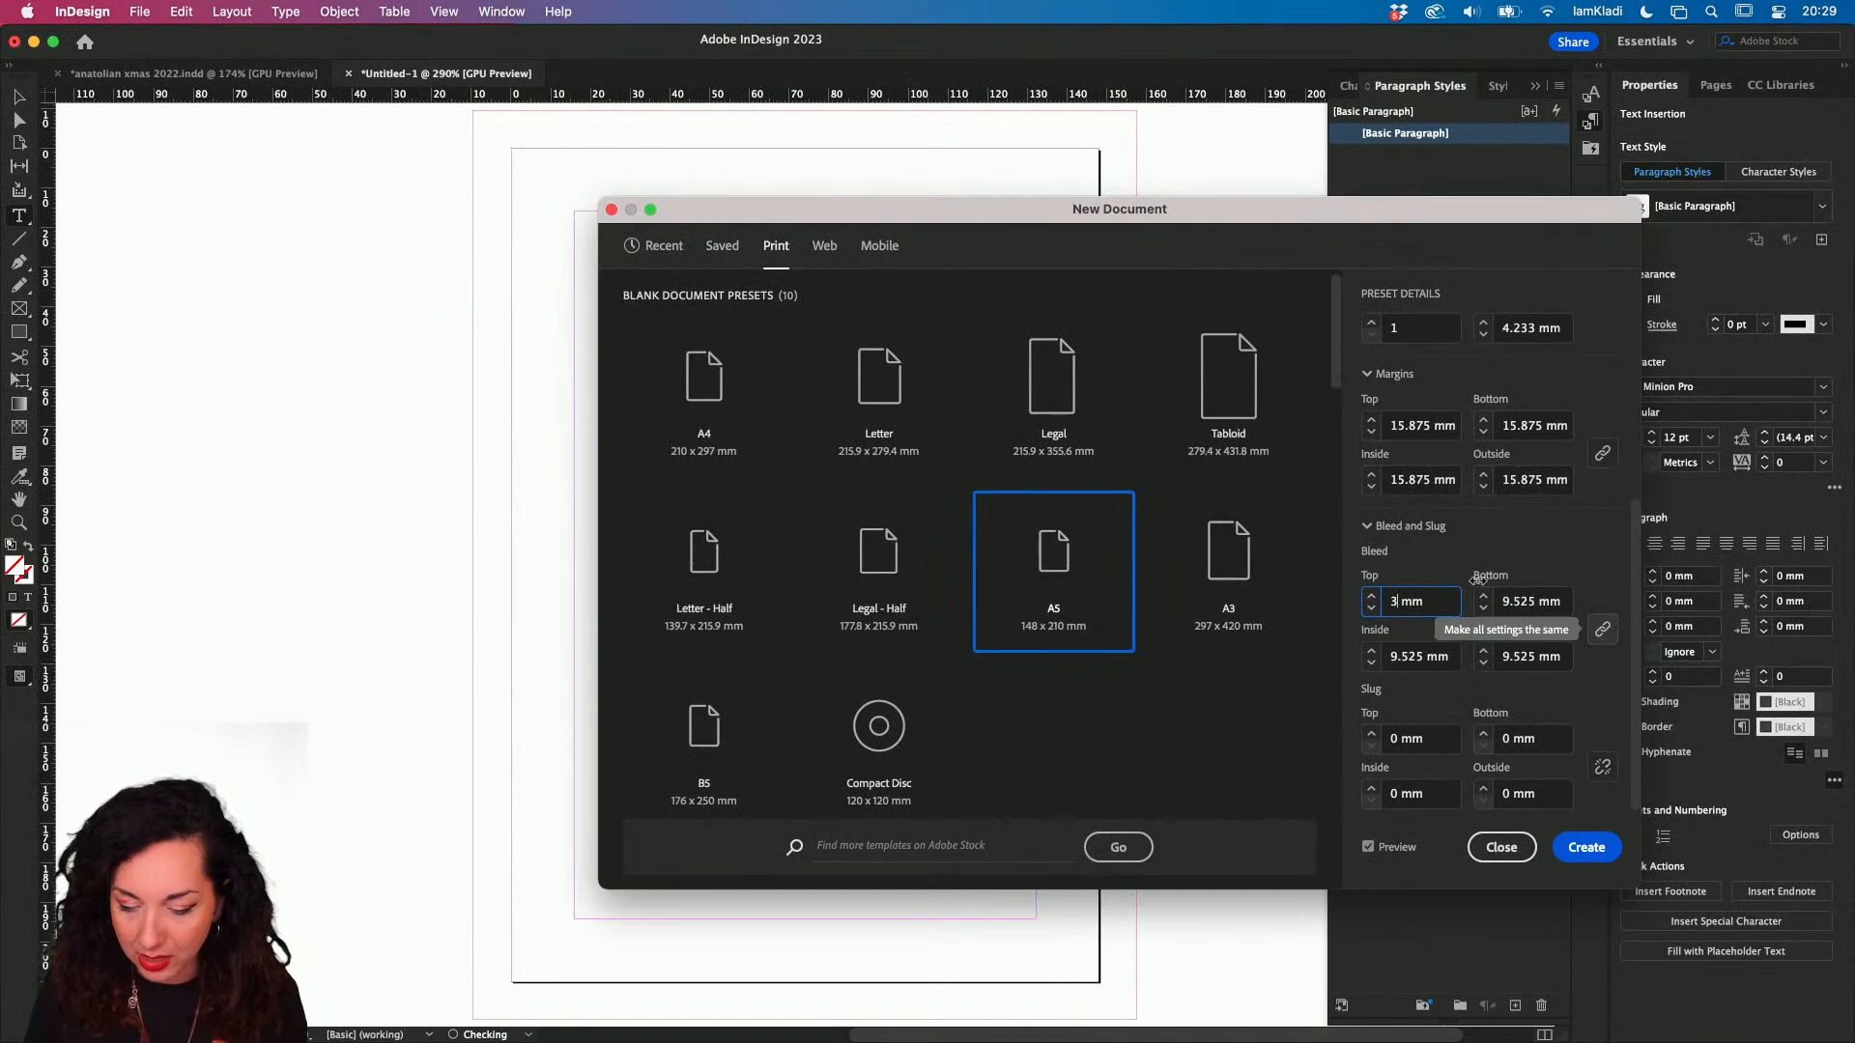
key(Tab)
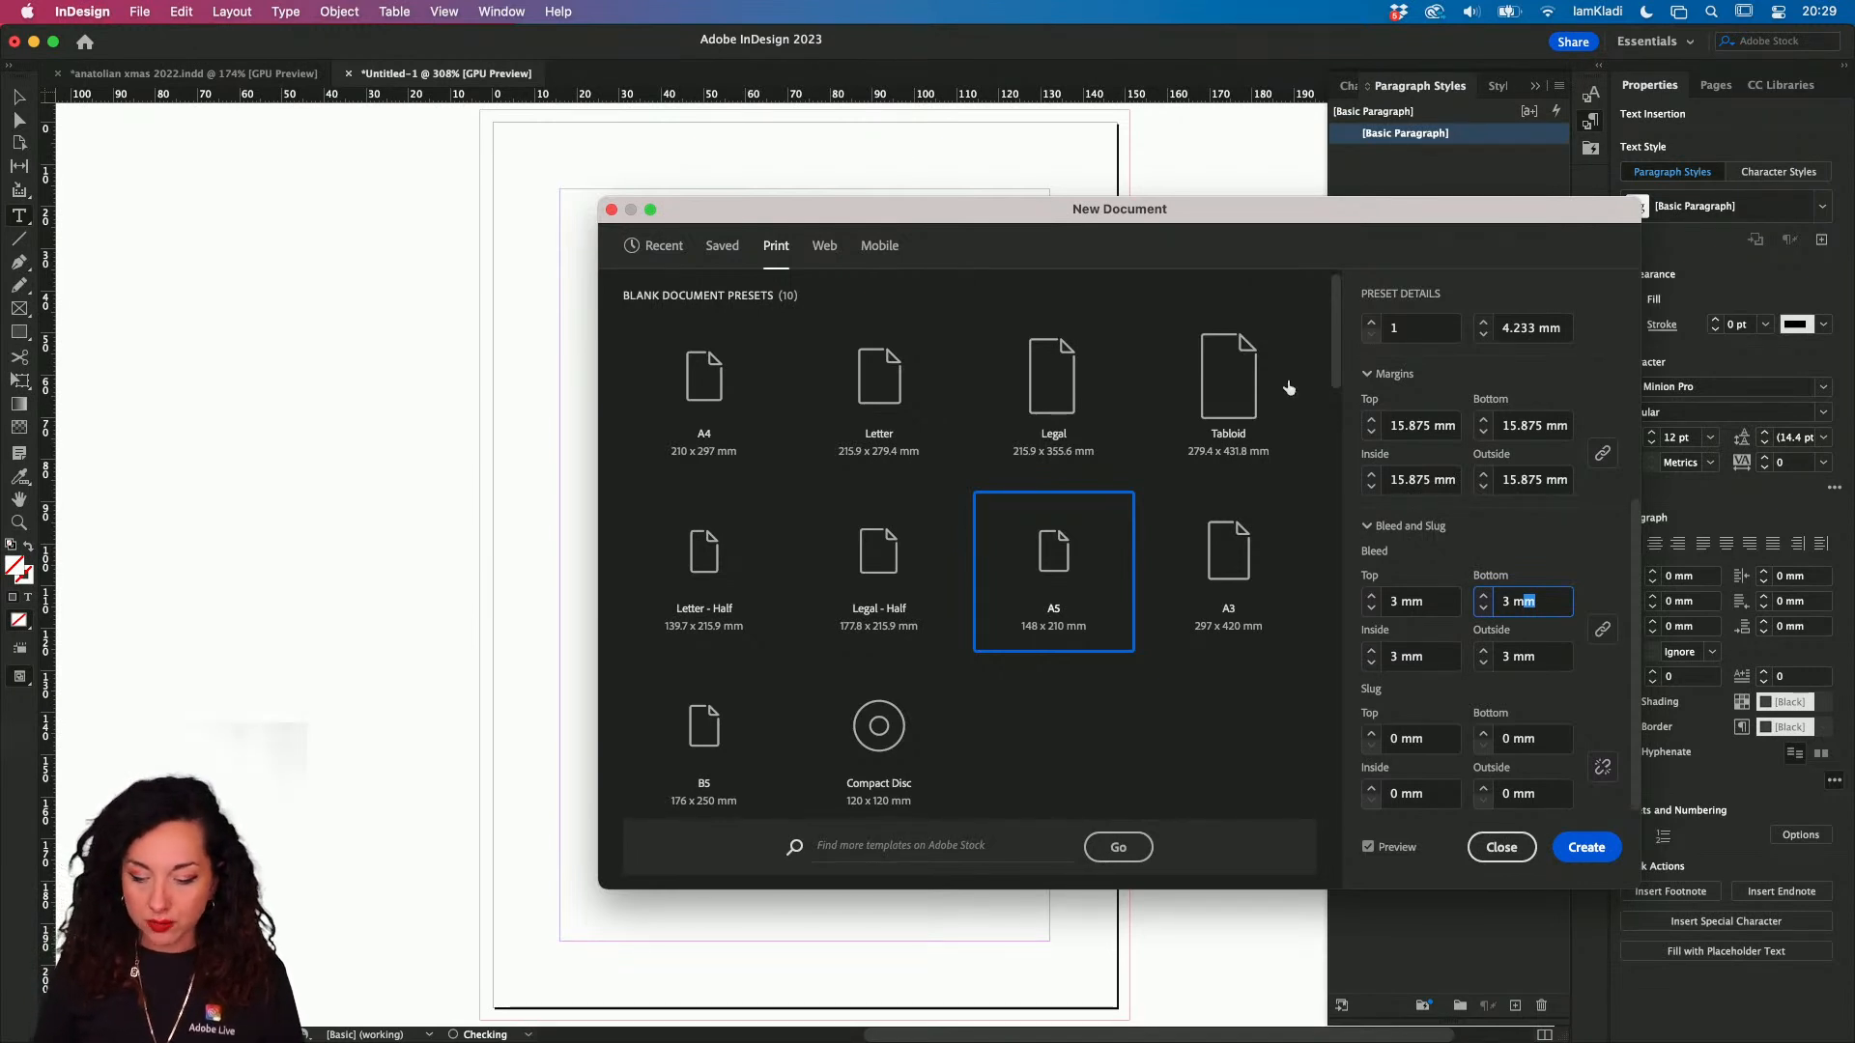
click(1611, 849)
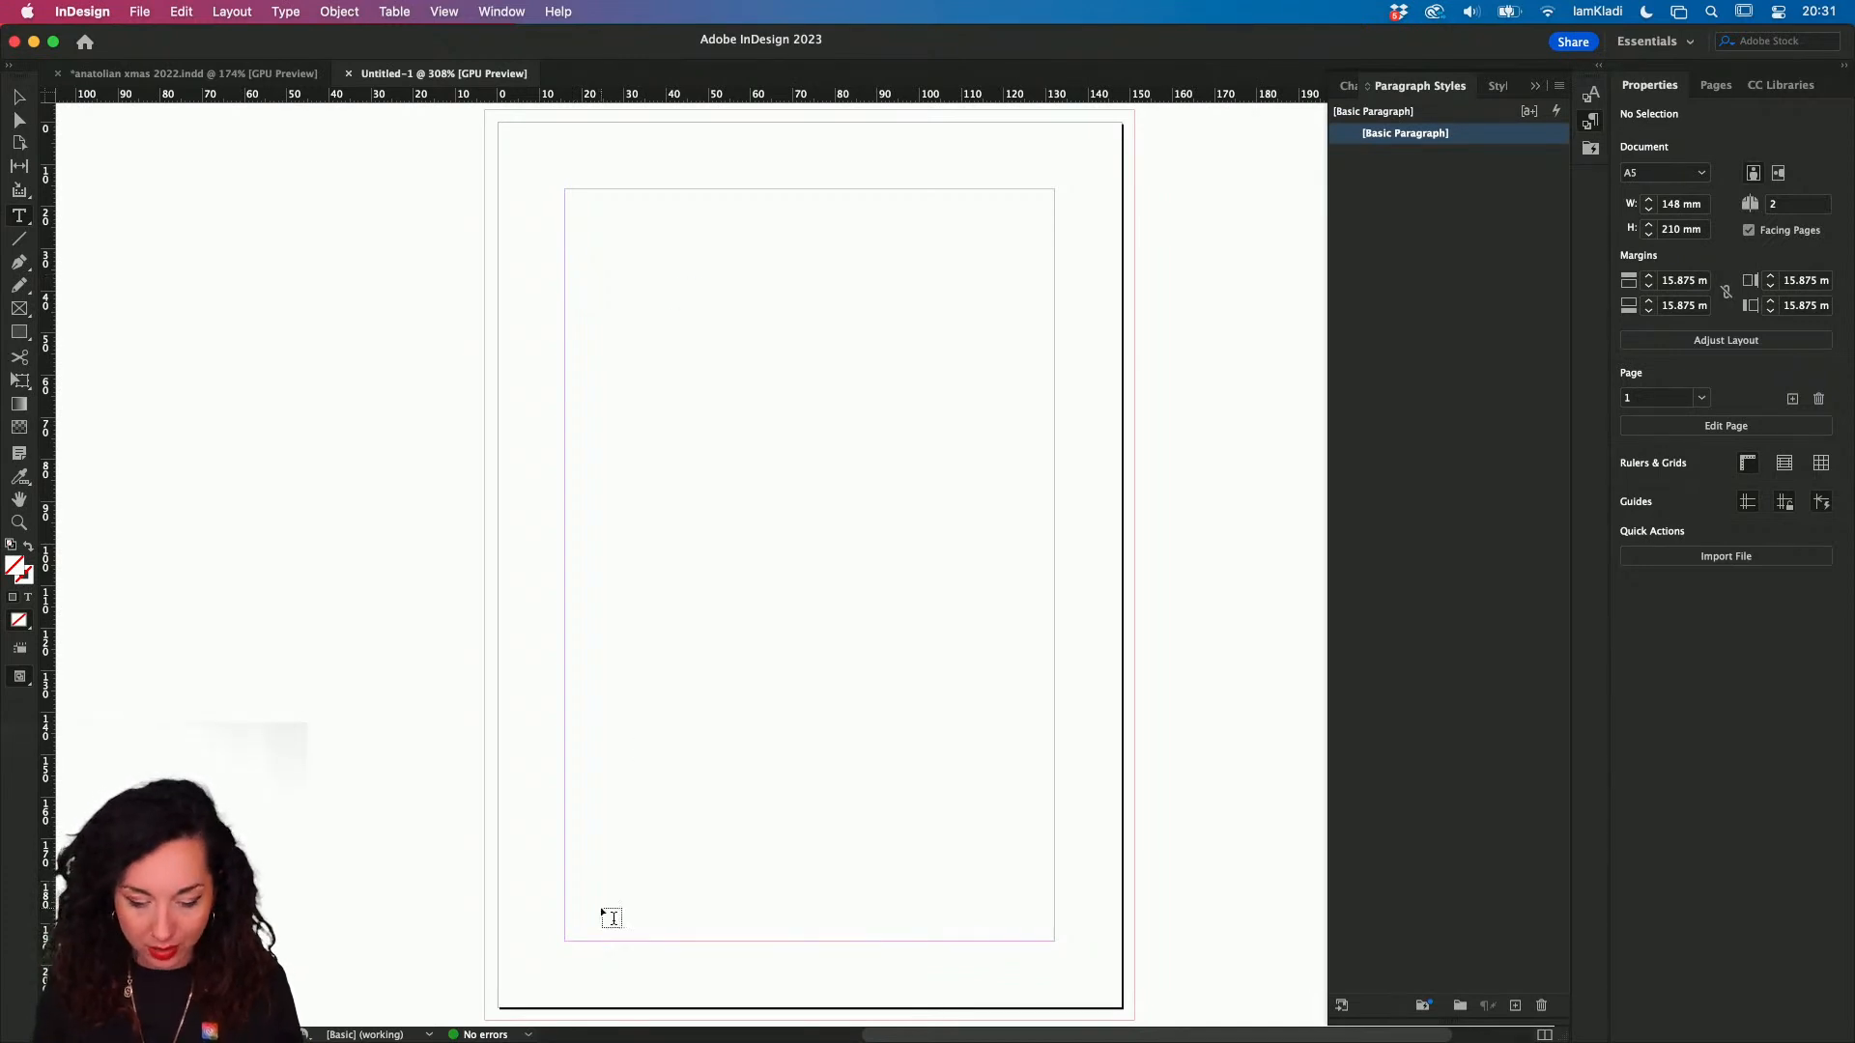
- Switch to Chrome and look through the design tutorial posts on the Instagram profile page
mouse_move(624, 1034)
click(658, 976)
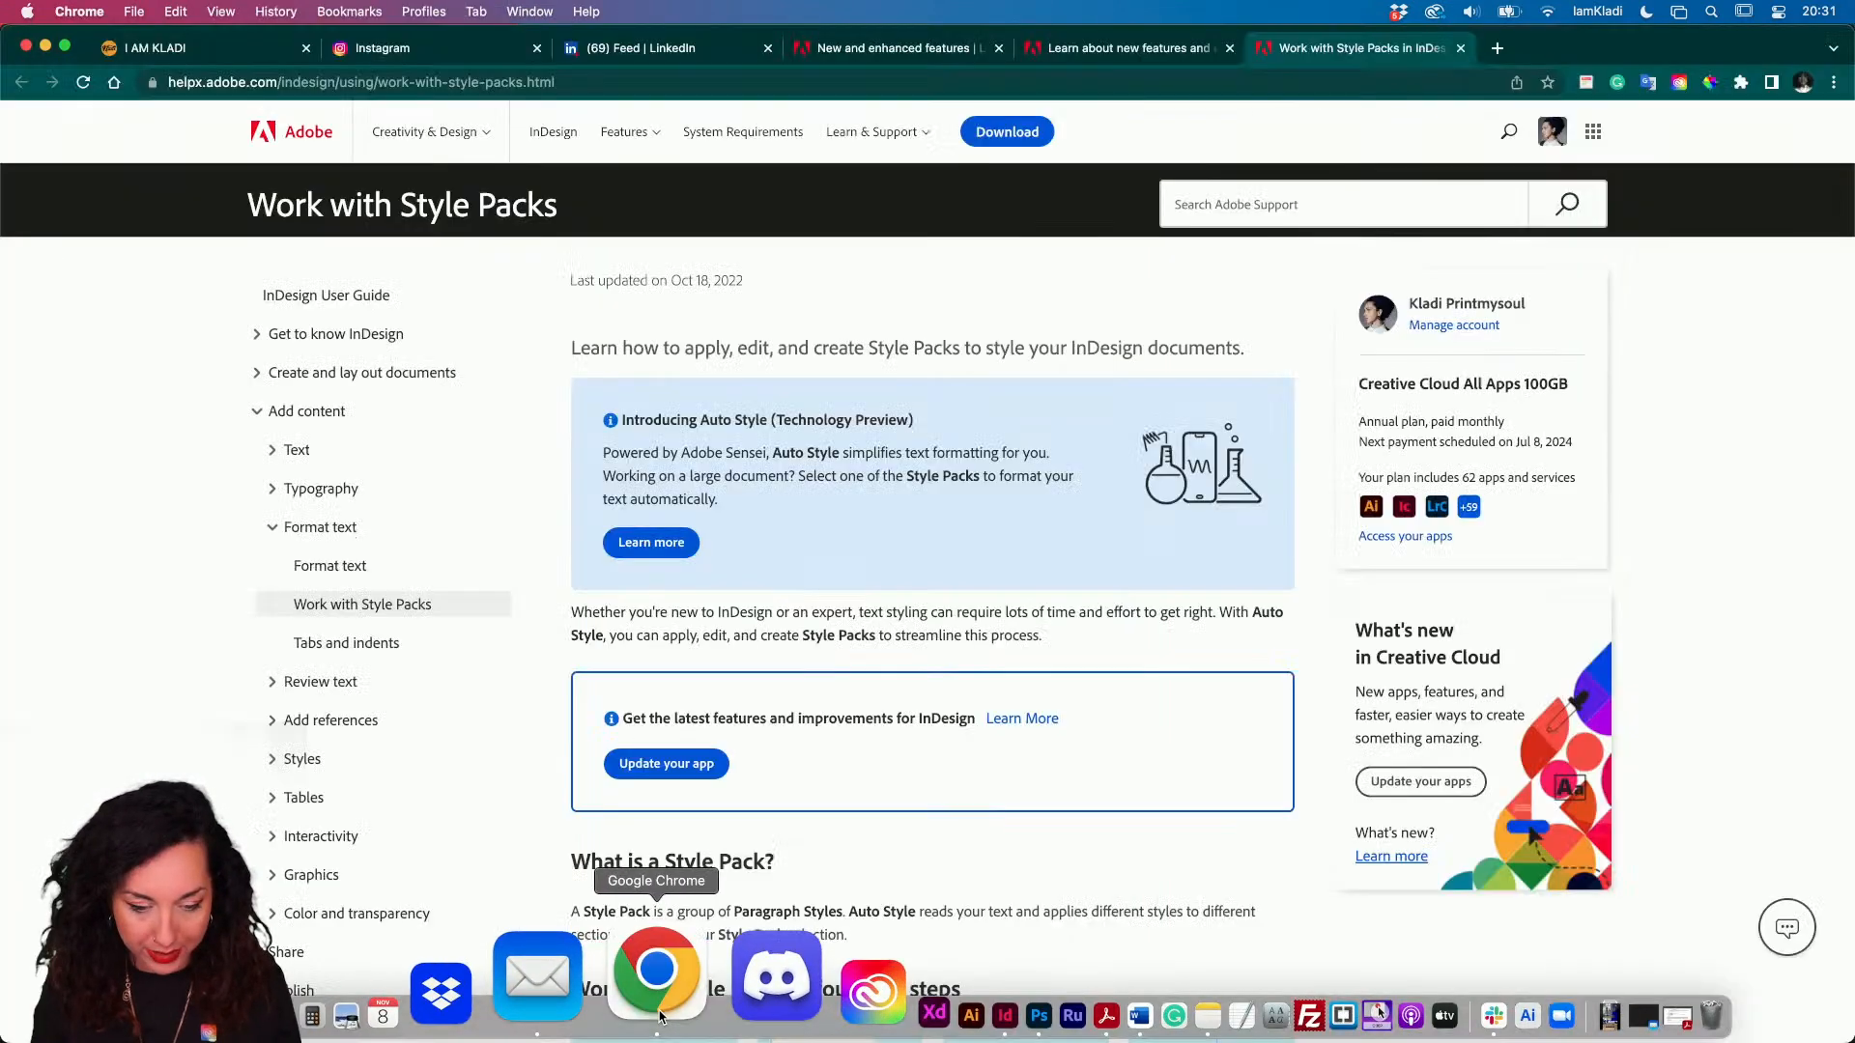
click(465, 56)
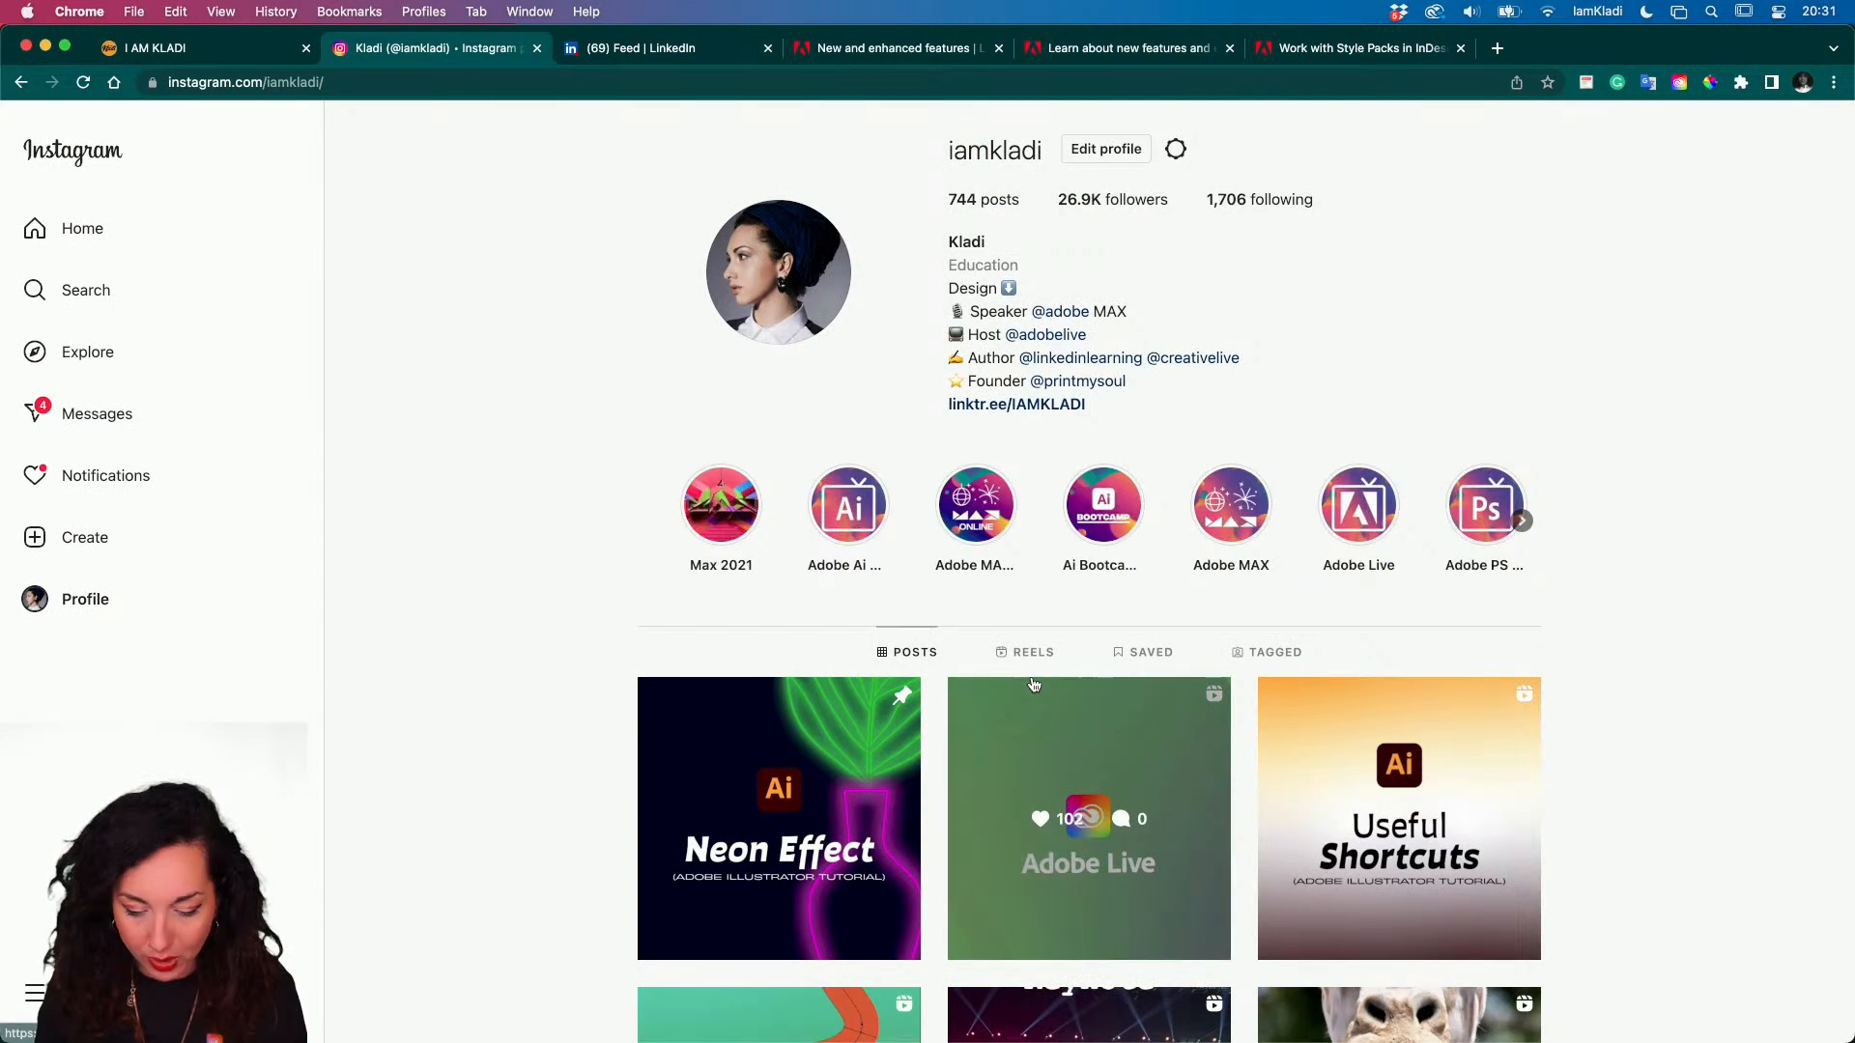
scroll(1226, 579, down, 3)
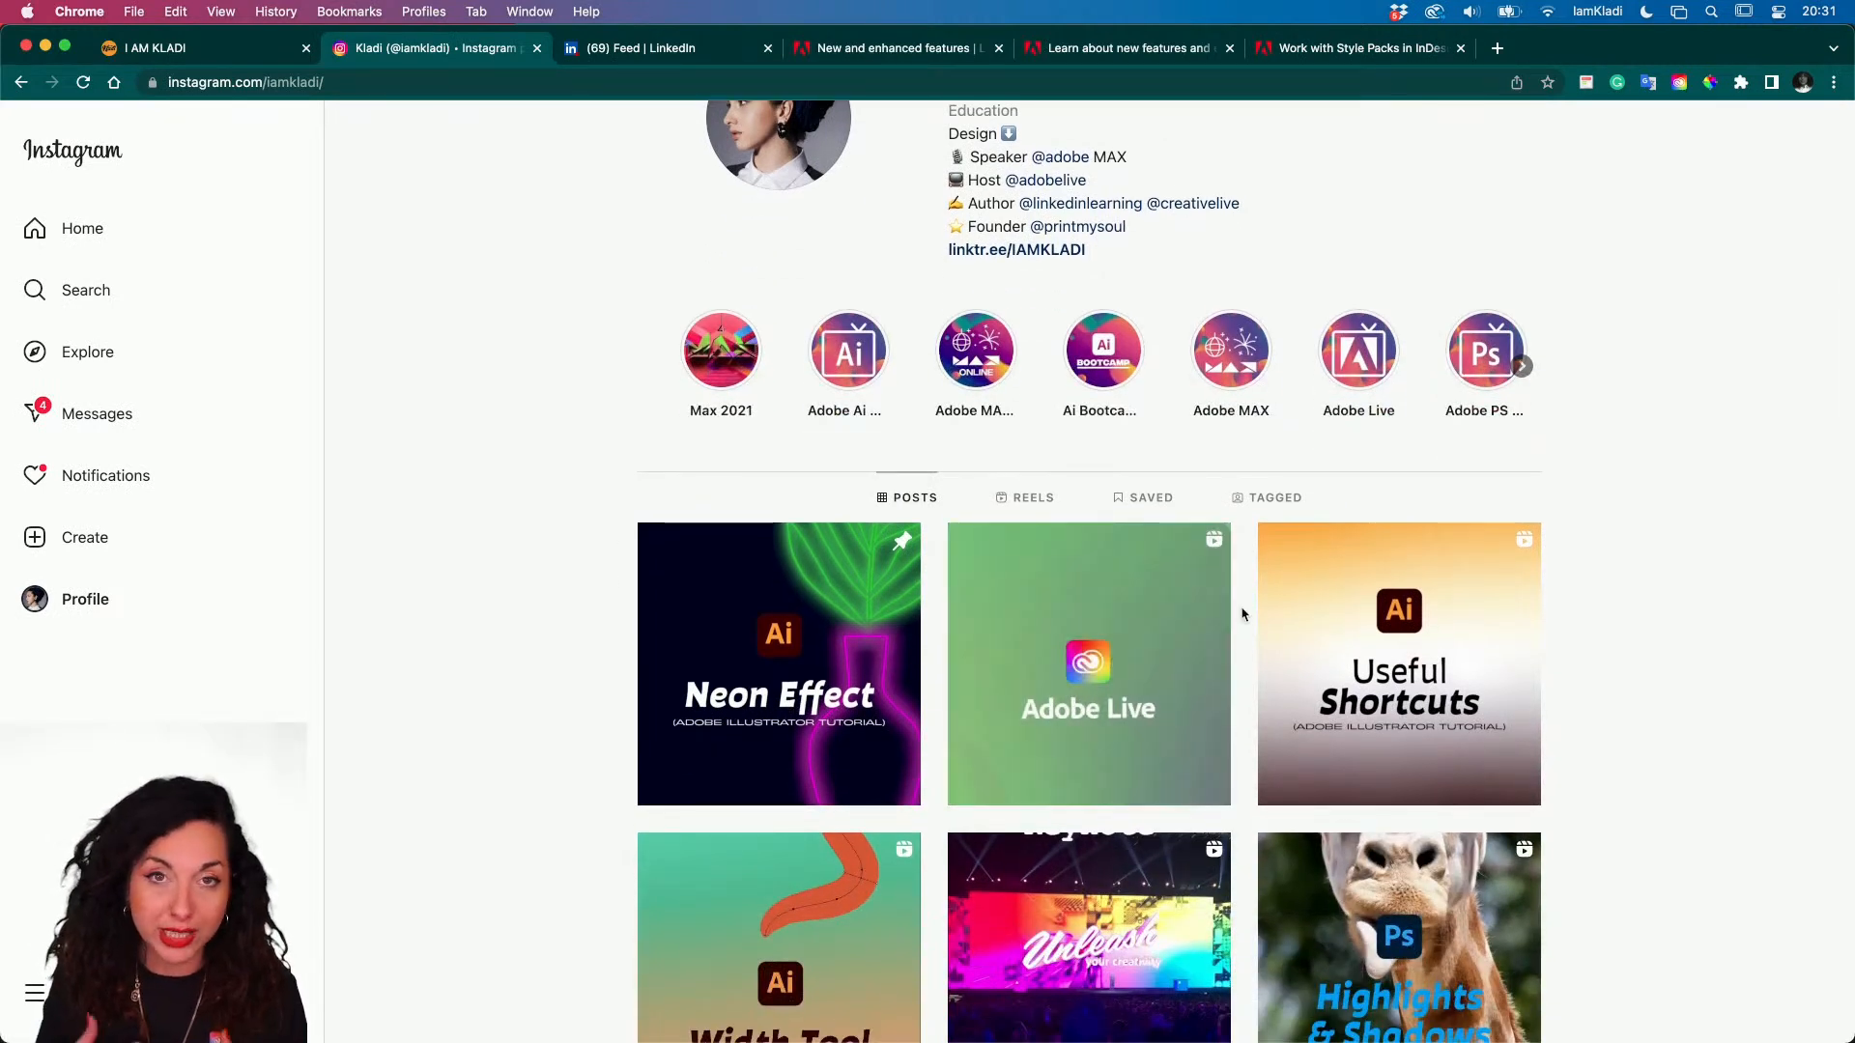
scroll(1243, 615, up, 2)
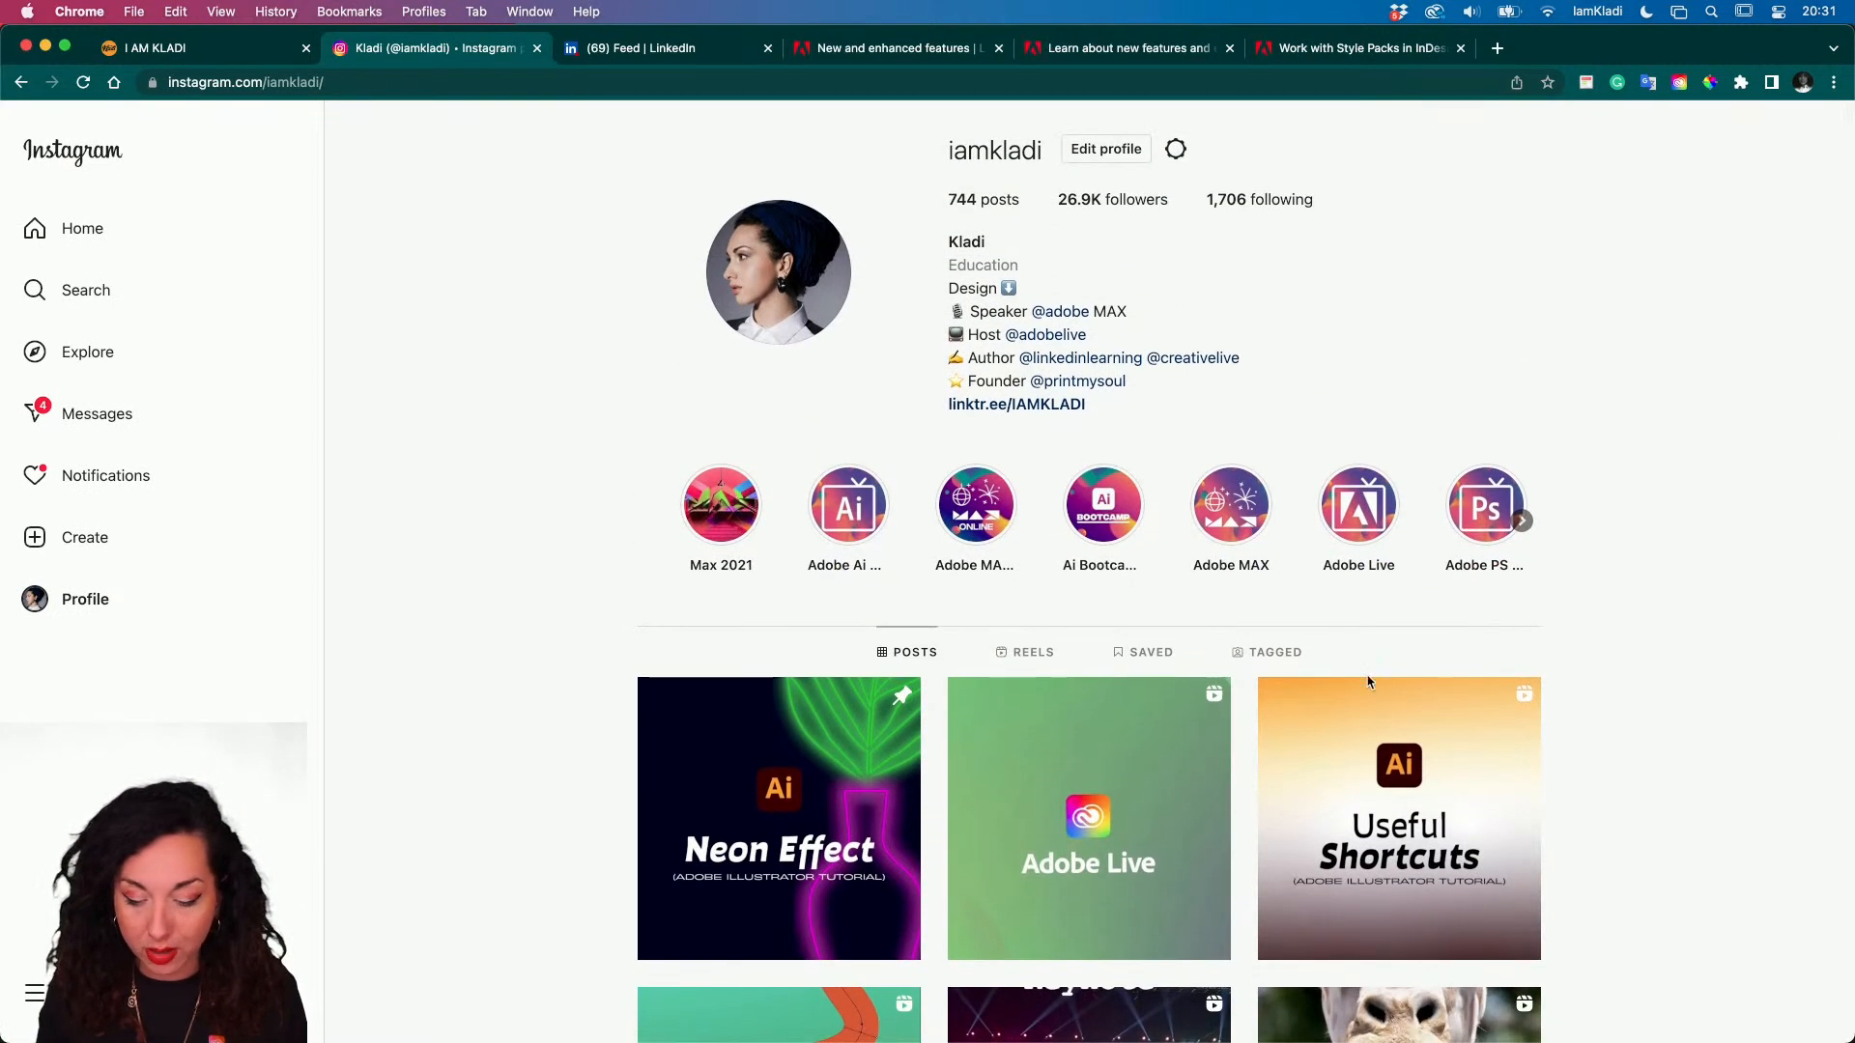
scroll(1368, 682, up, 1)
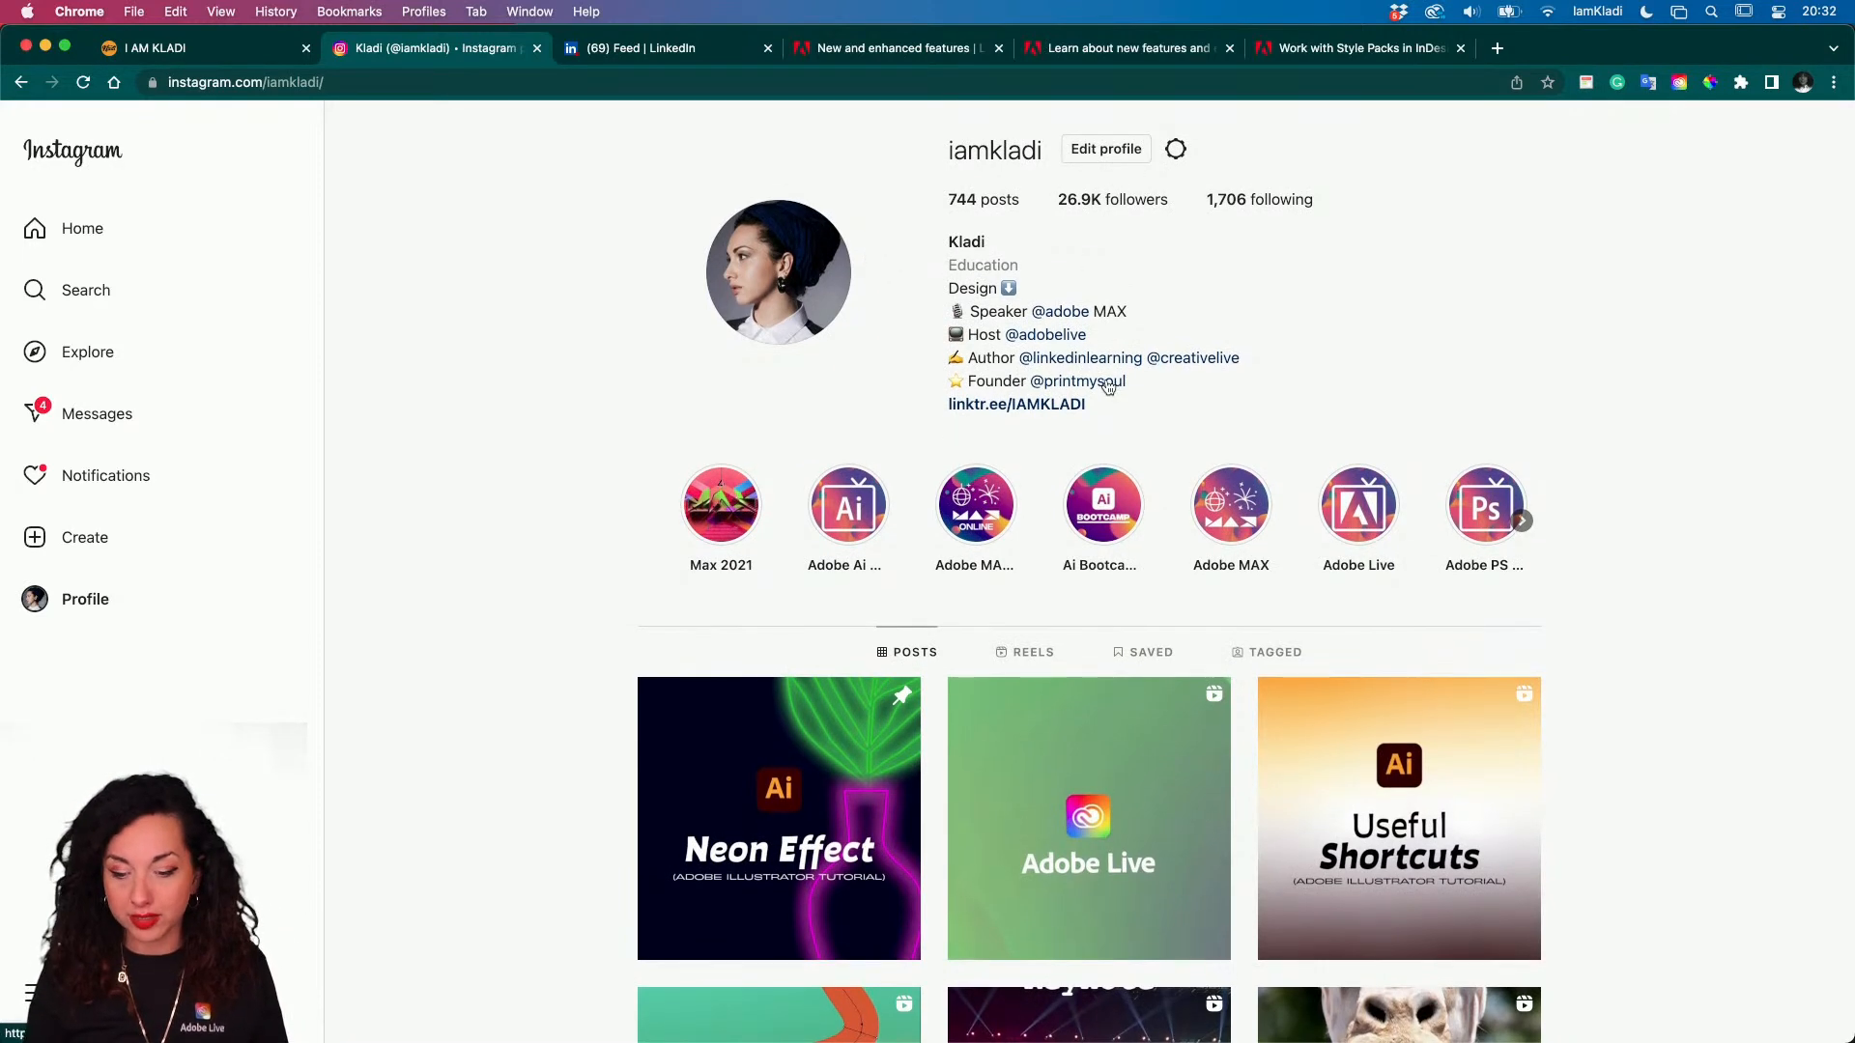
scroll(1108, 386, down, 5)
scroll(1108, 386, down, 4)
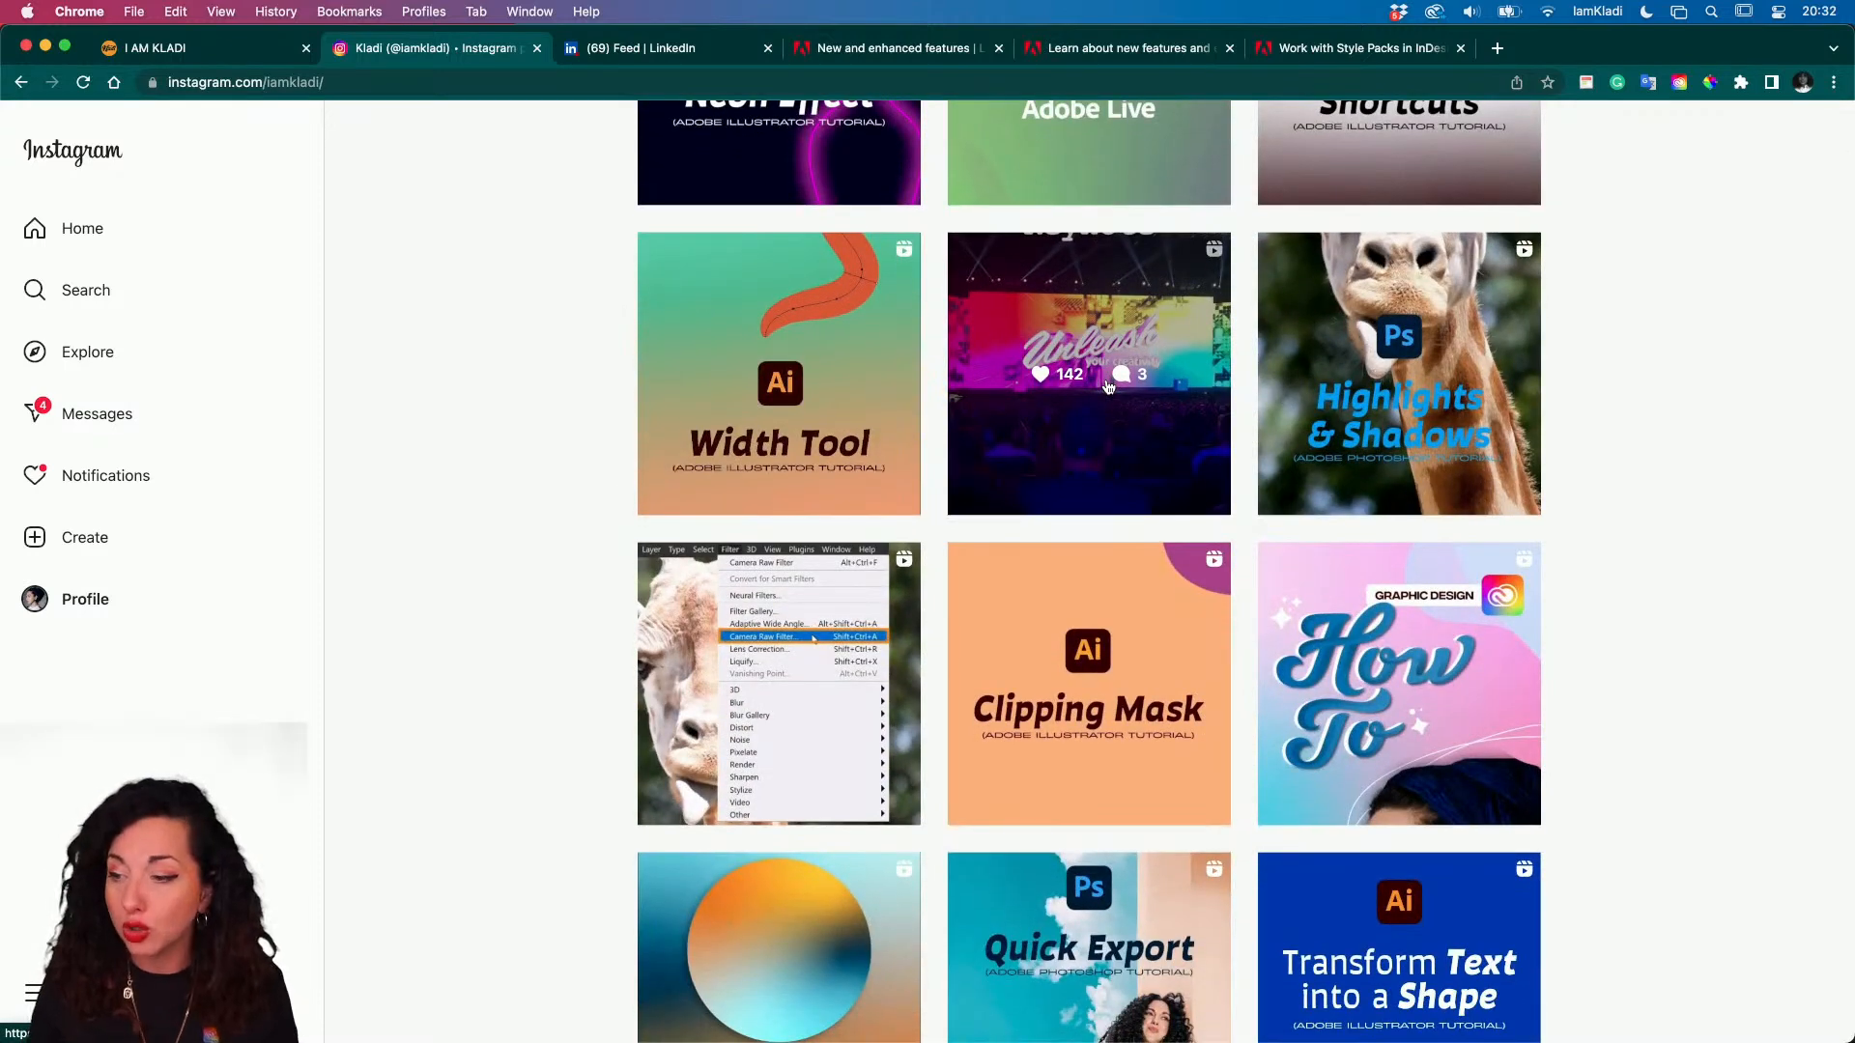
scroll(1108, 387, down, 3)
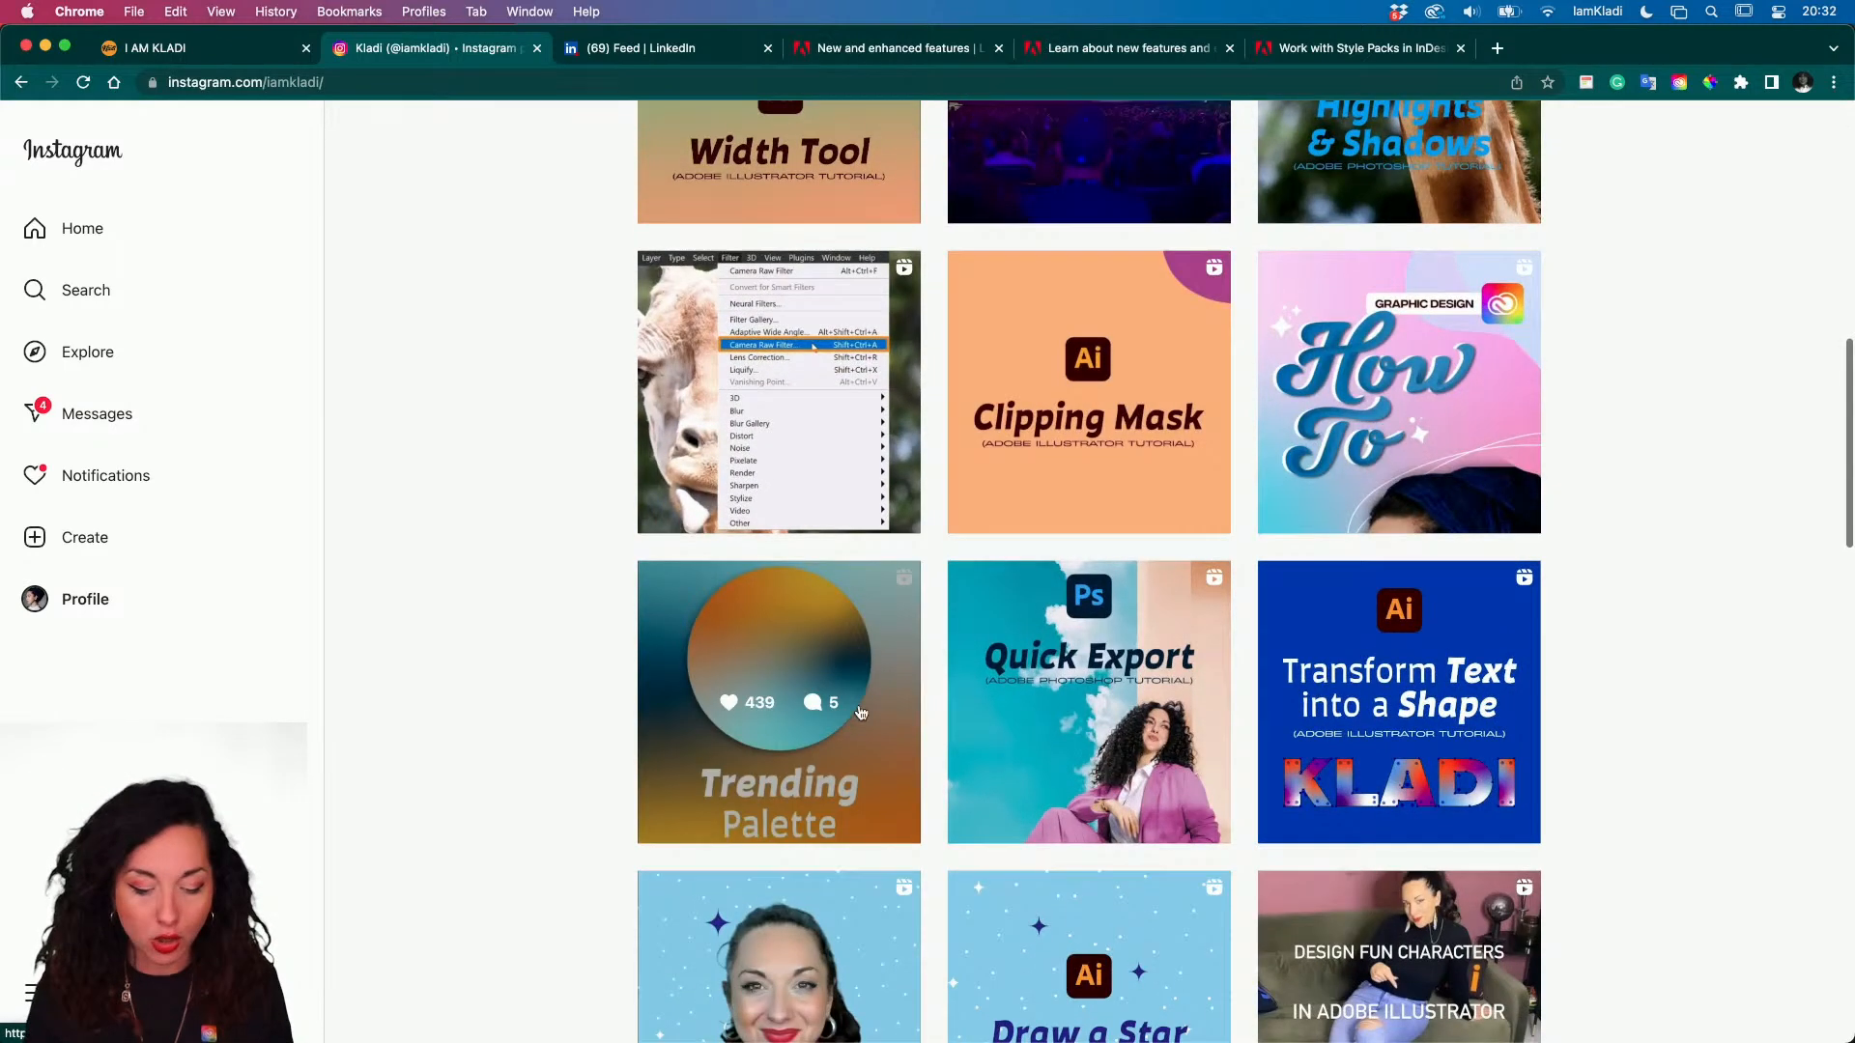
scroll(1082, 591, down, 11)
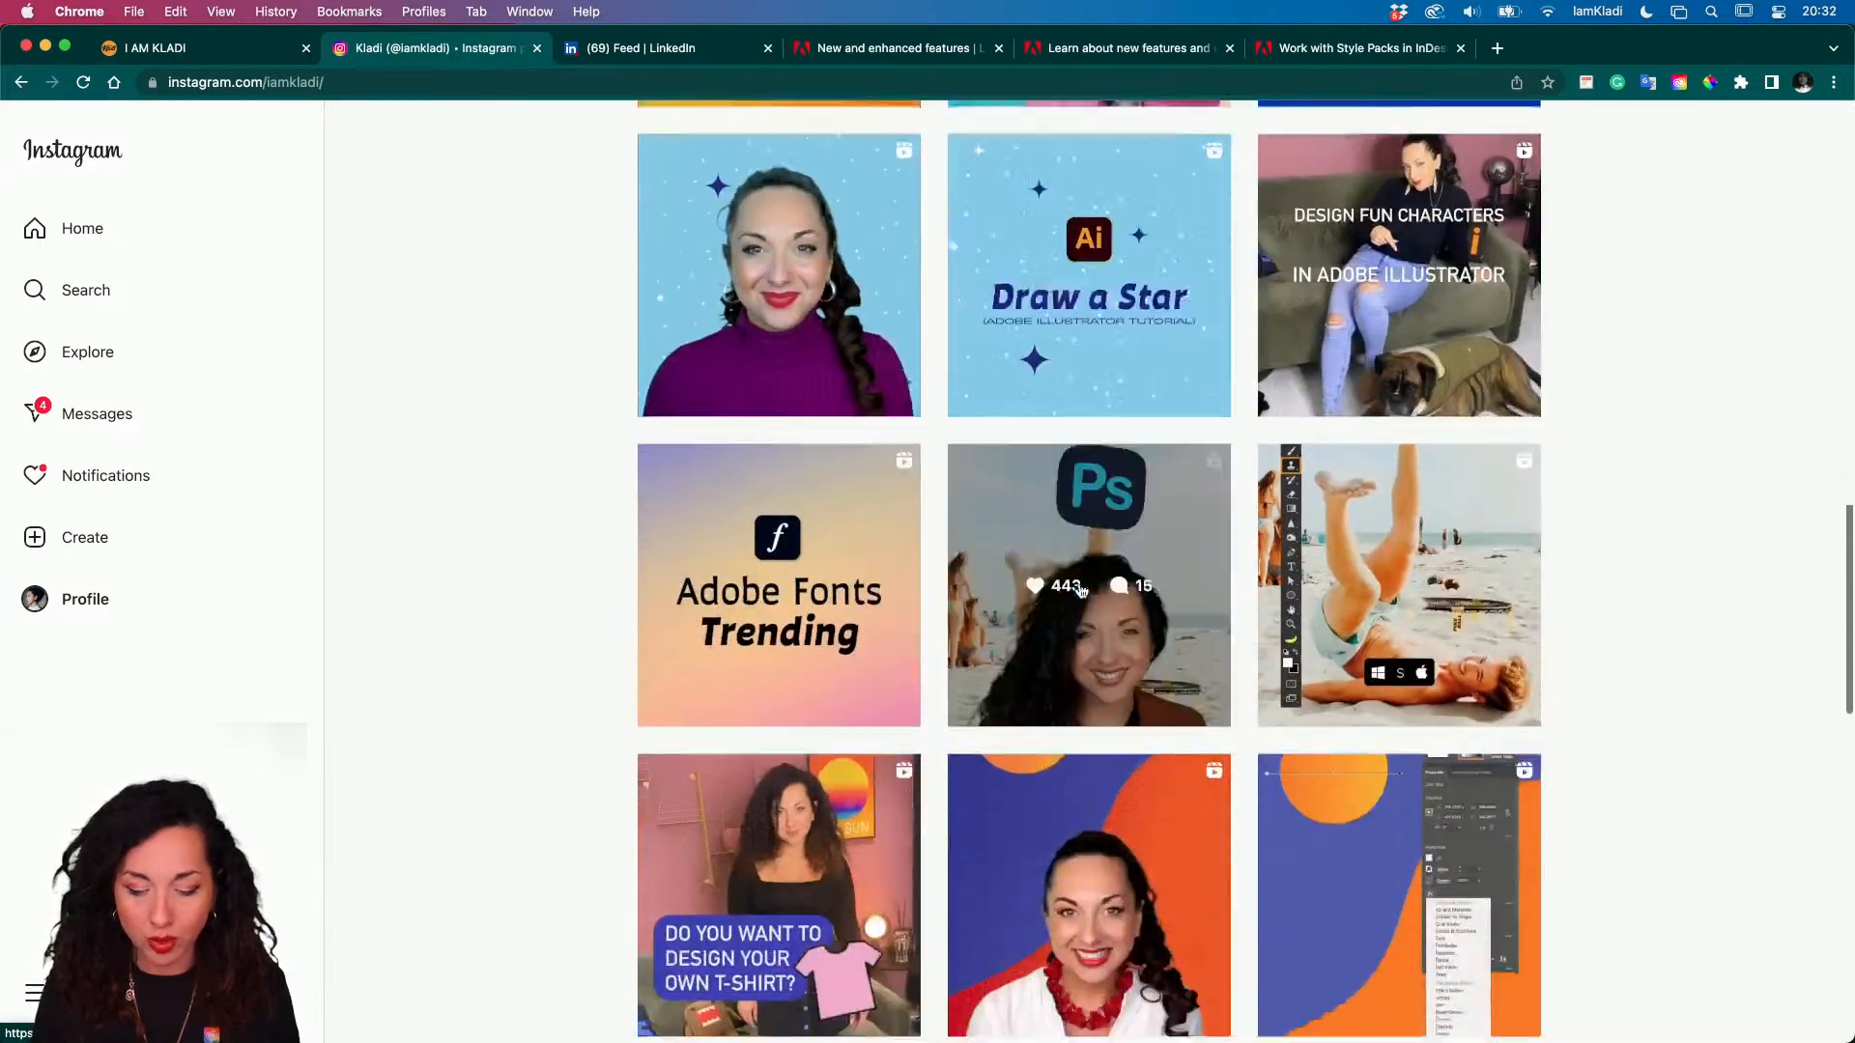
scroll(1080, 591, up, 15)
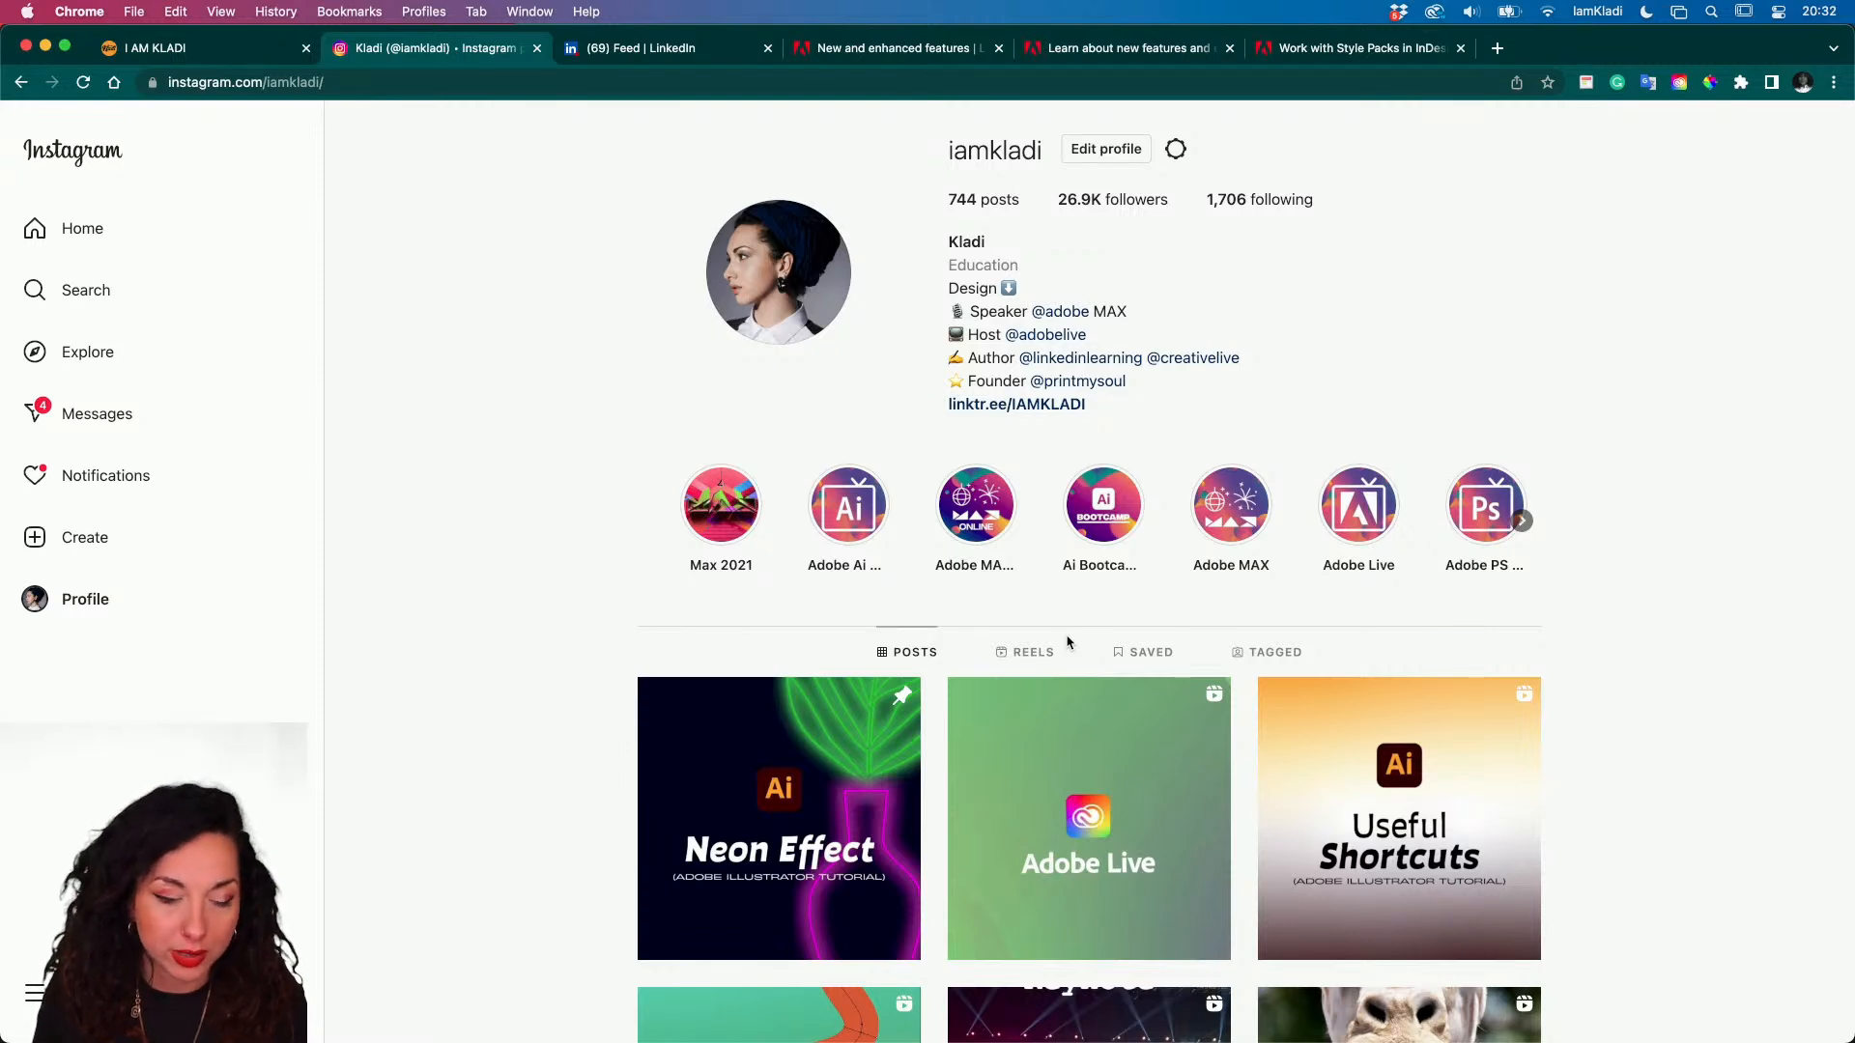
- Go to the already open personal website and open its Resources page of free templates and mockups
click(250, 59)
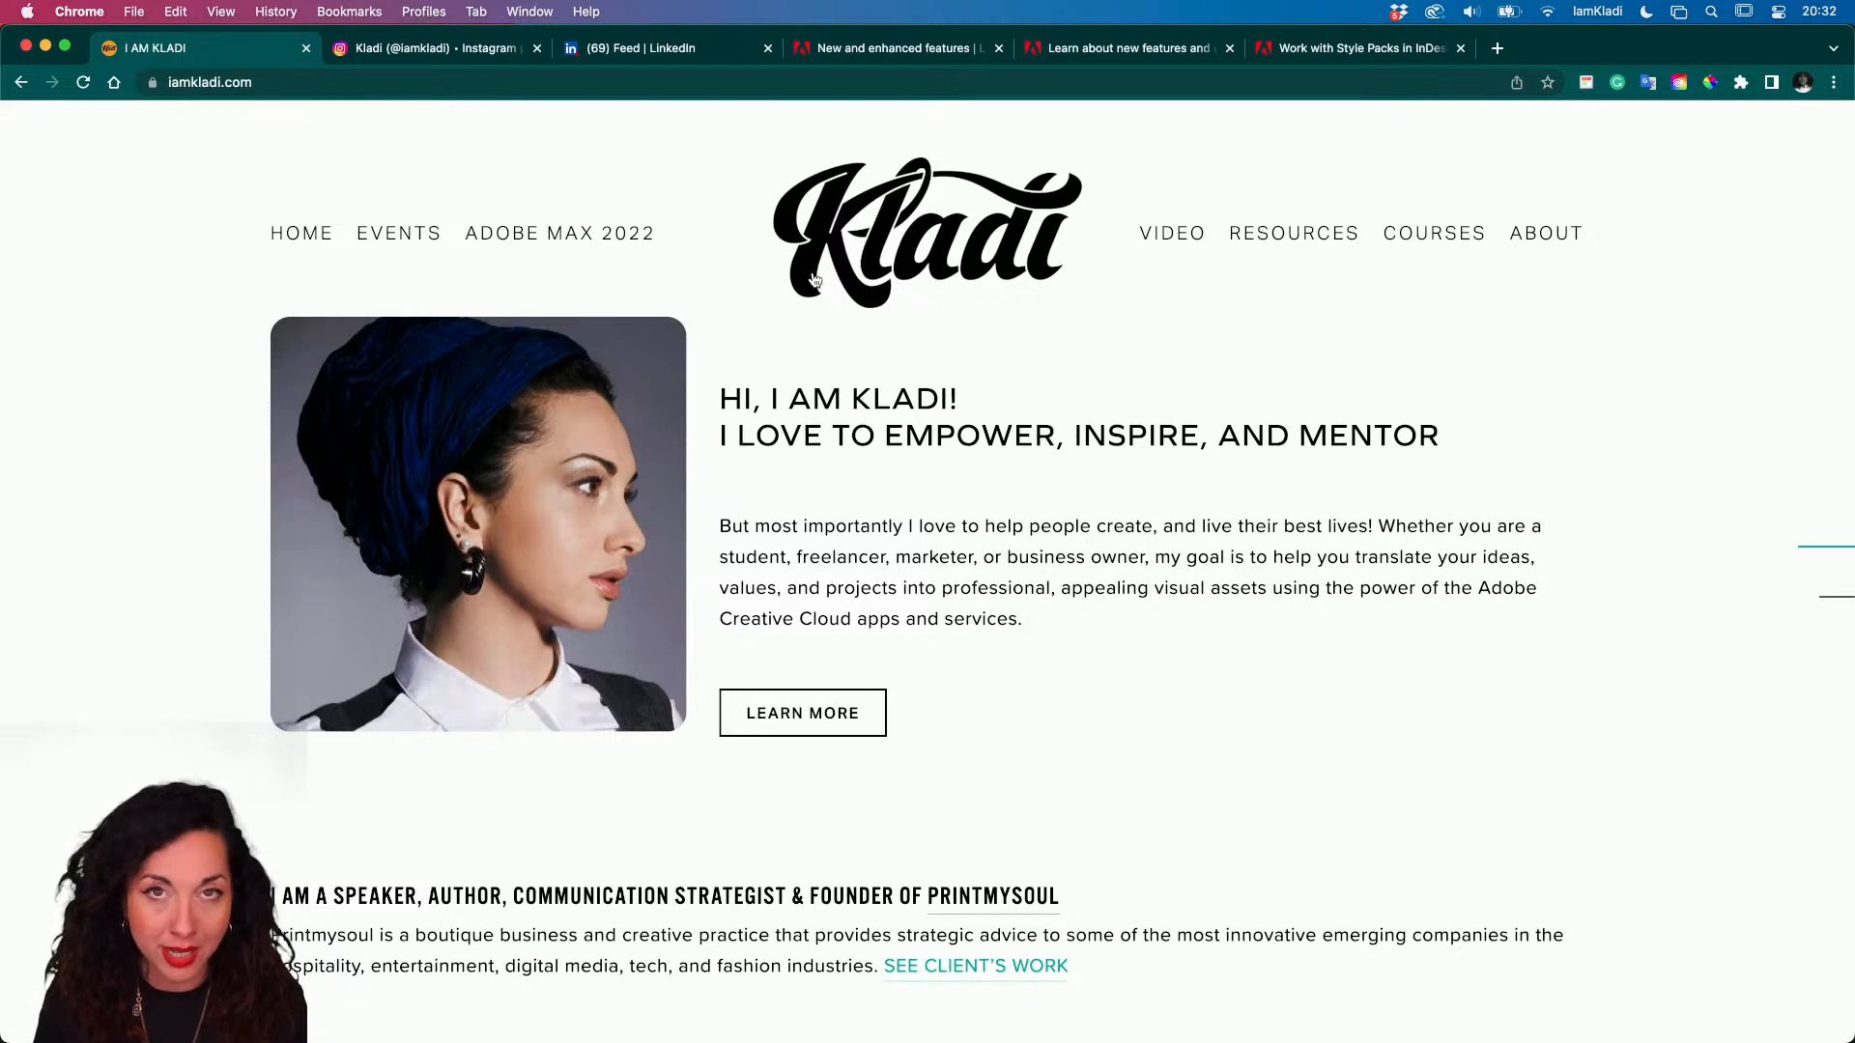
click(1271, 239)
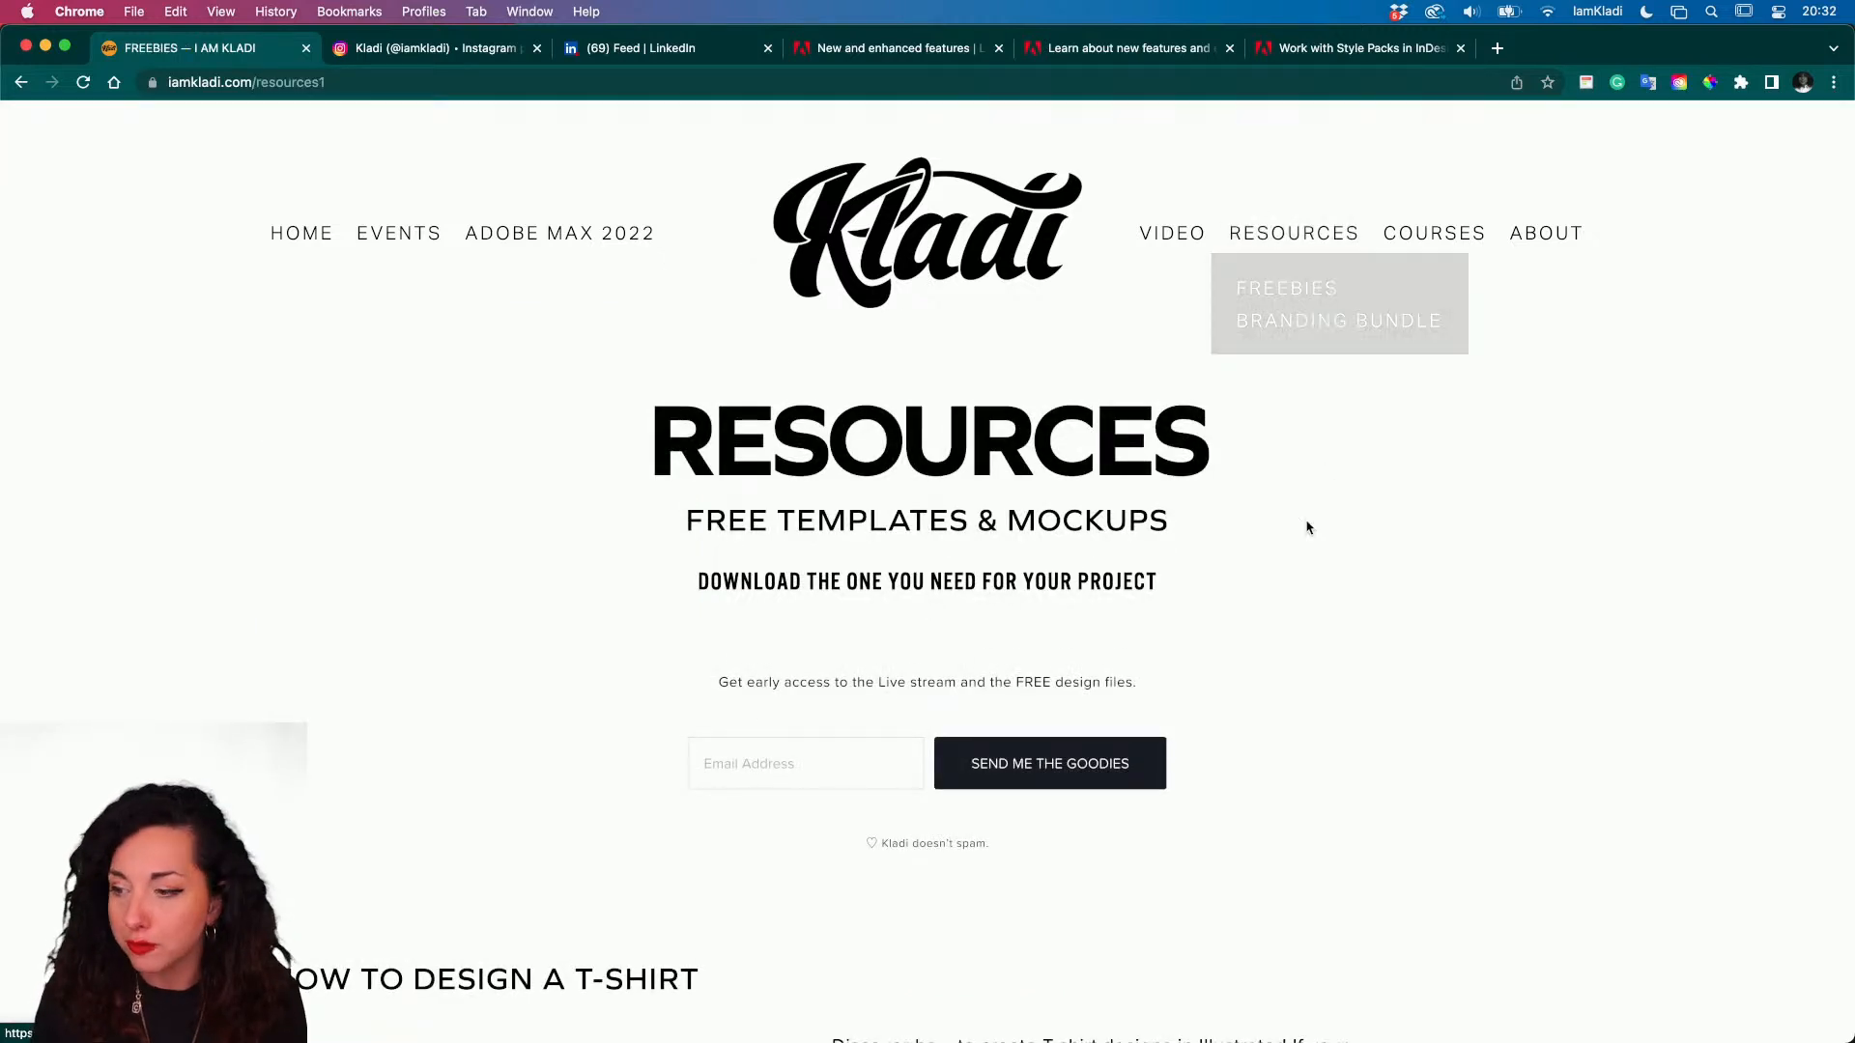
- Look through the free templates and mockups offered on the Resources page and return to its beginning
scroll(1306, 522, down, 7)
scroll(1306, 526, down, 2)
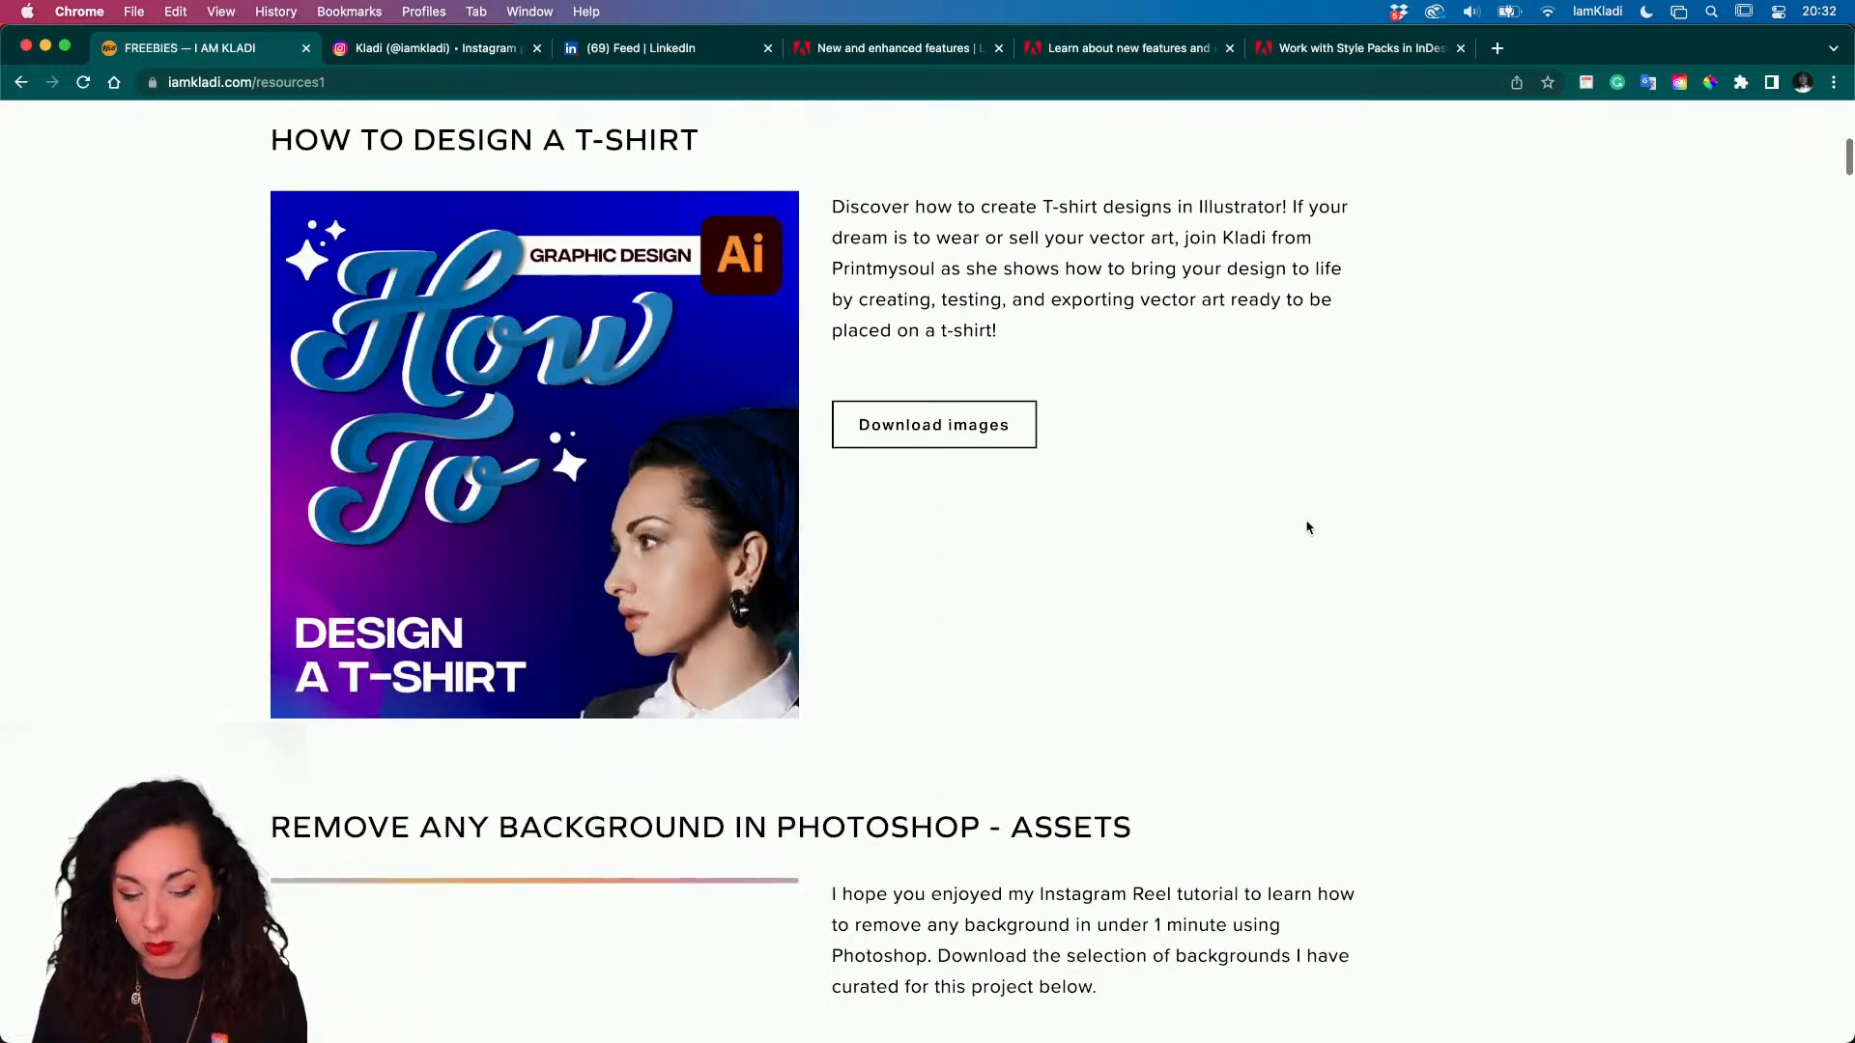
scroll(1308, 526, down, 14)
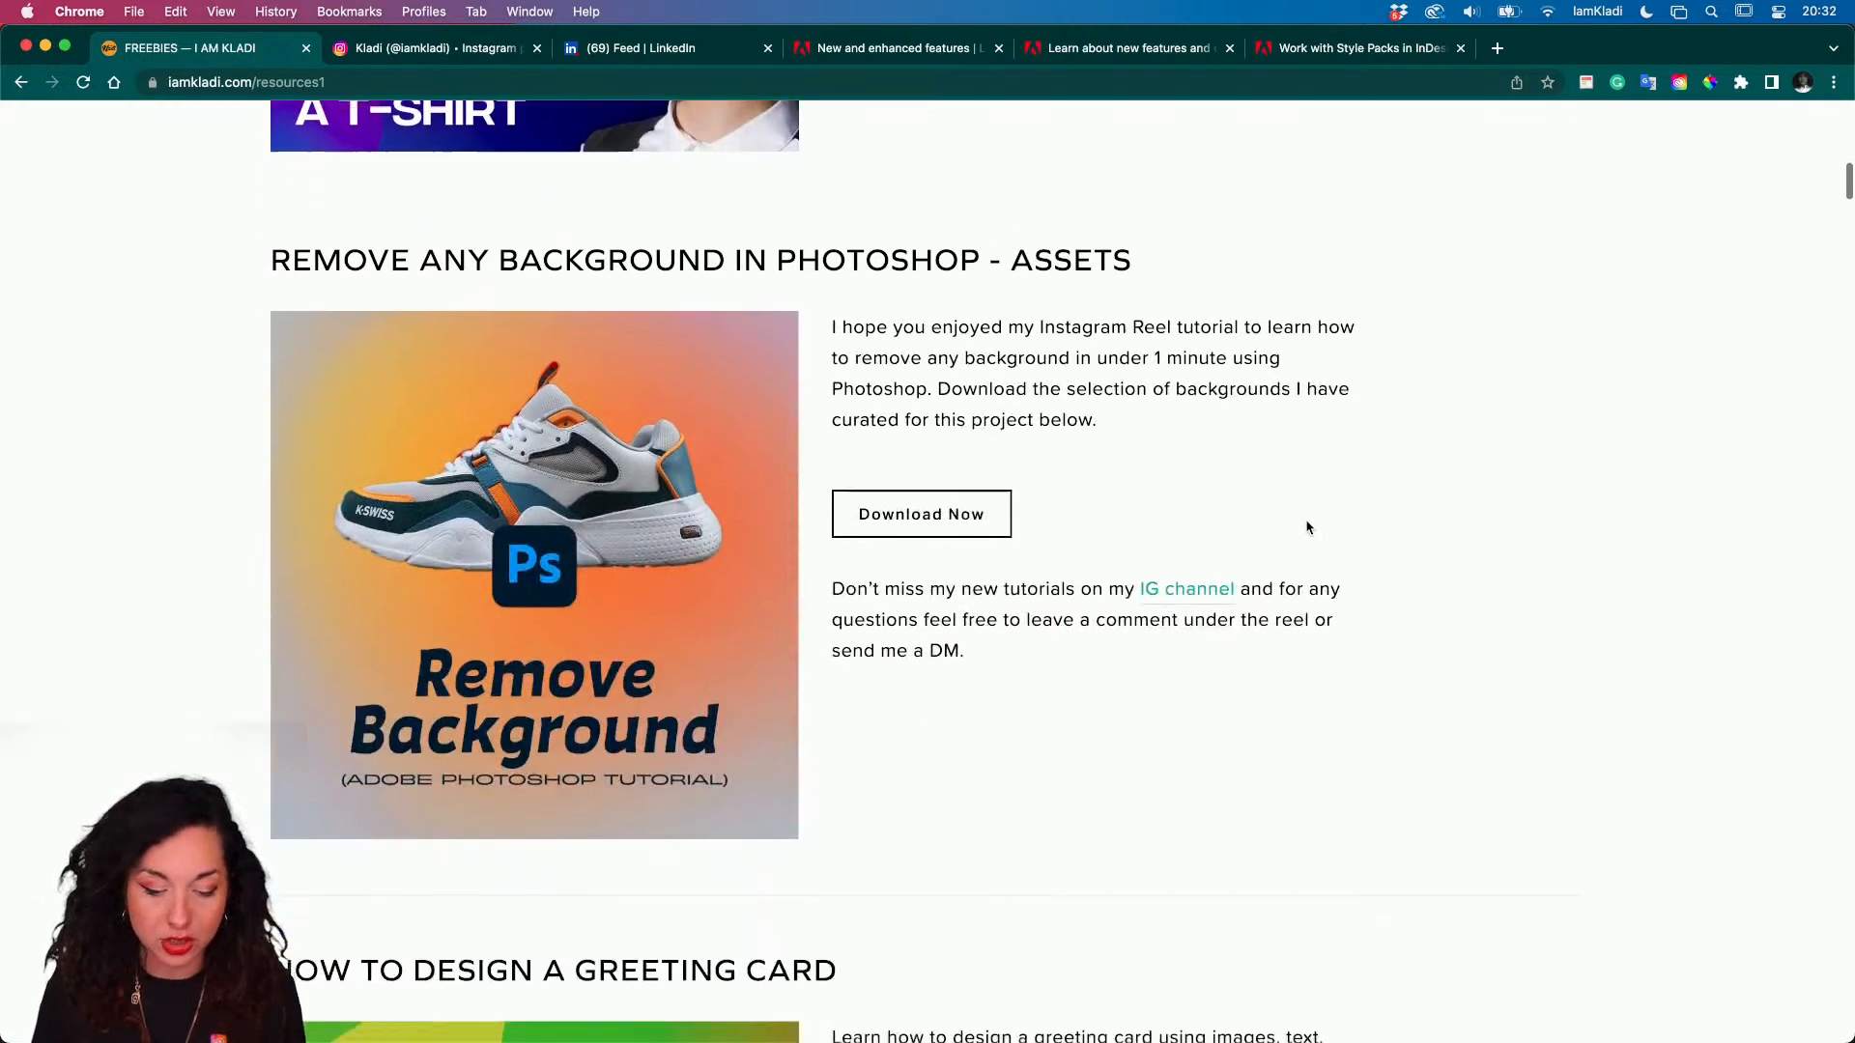
scroll(1306, 527, down, 6)
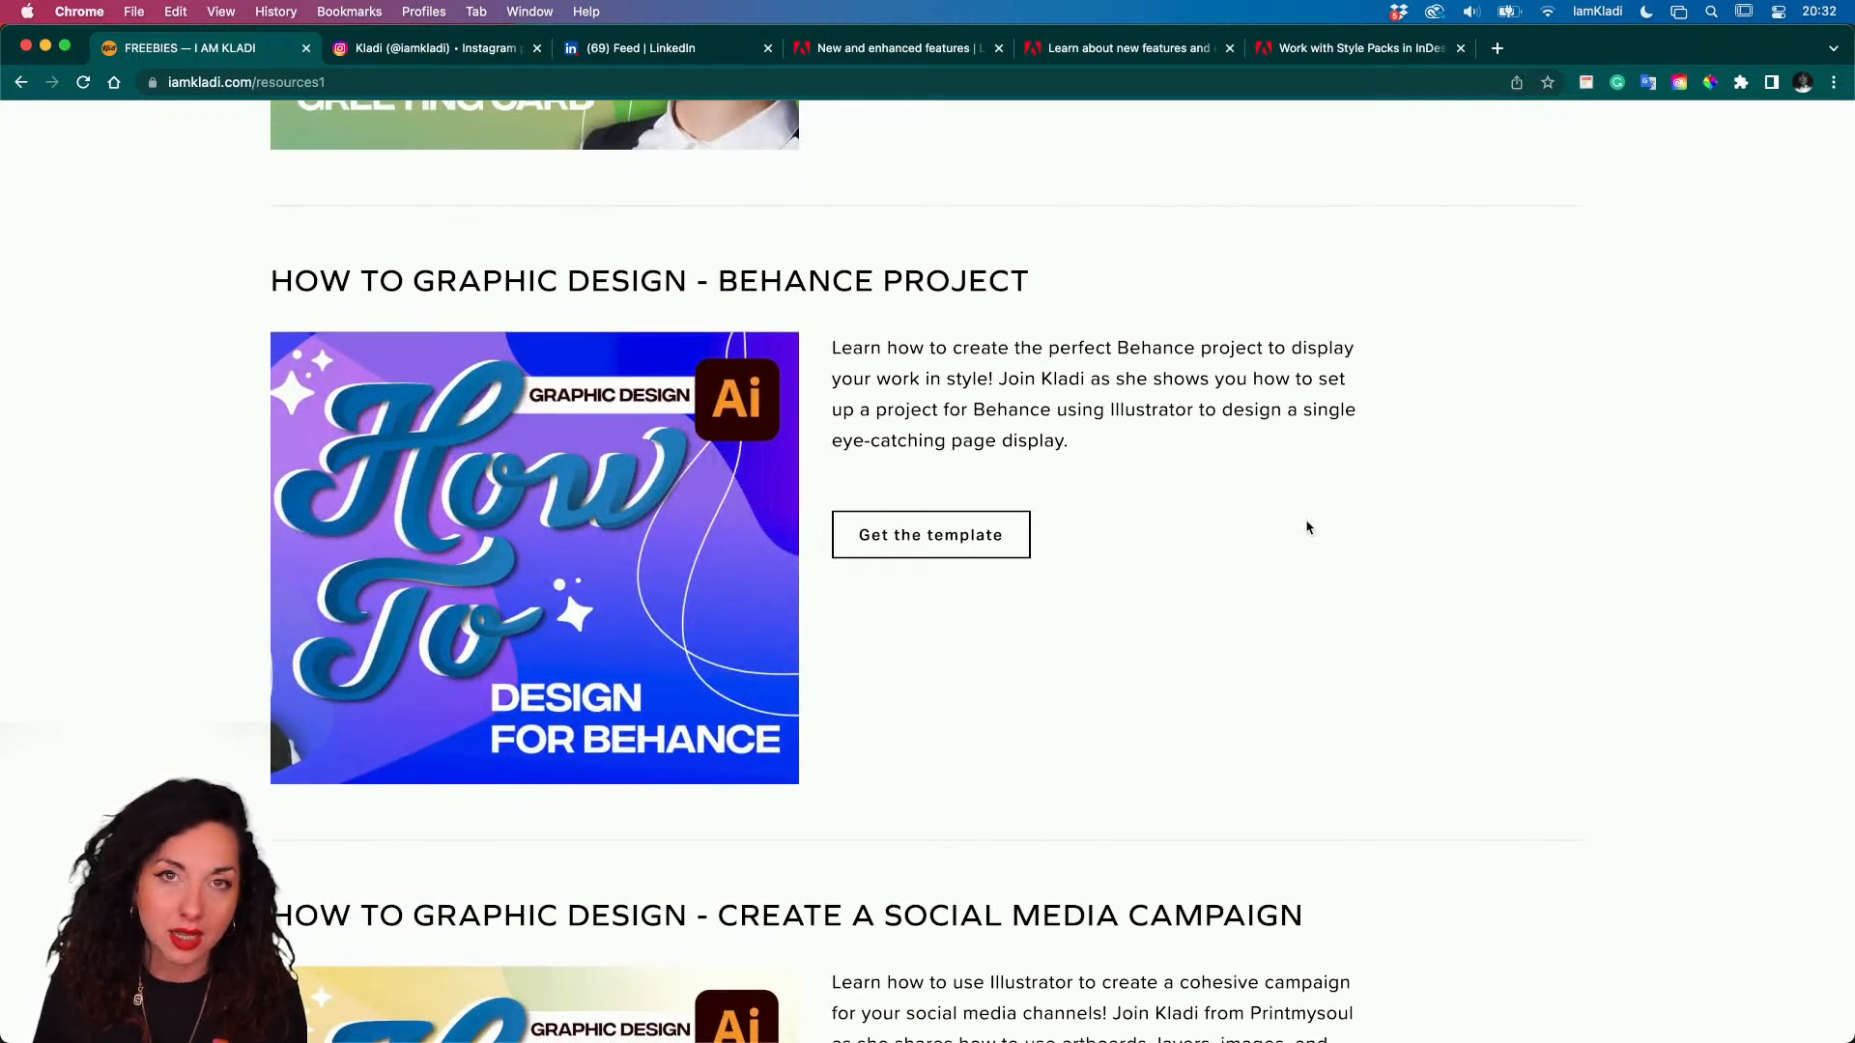
scroll(1308, 527, down, 5)
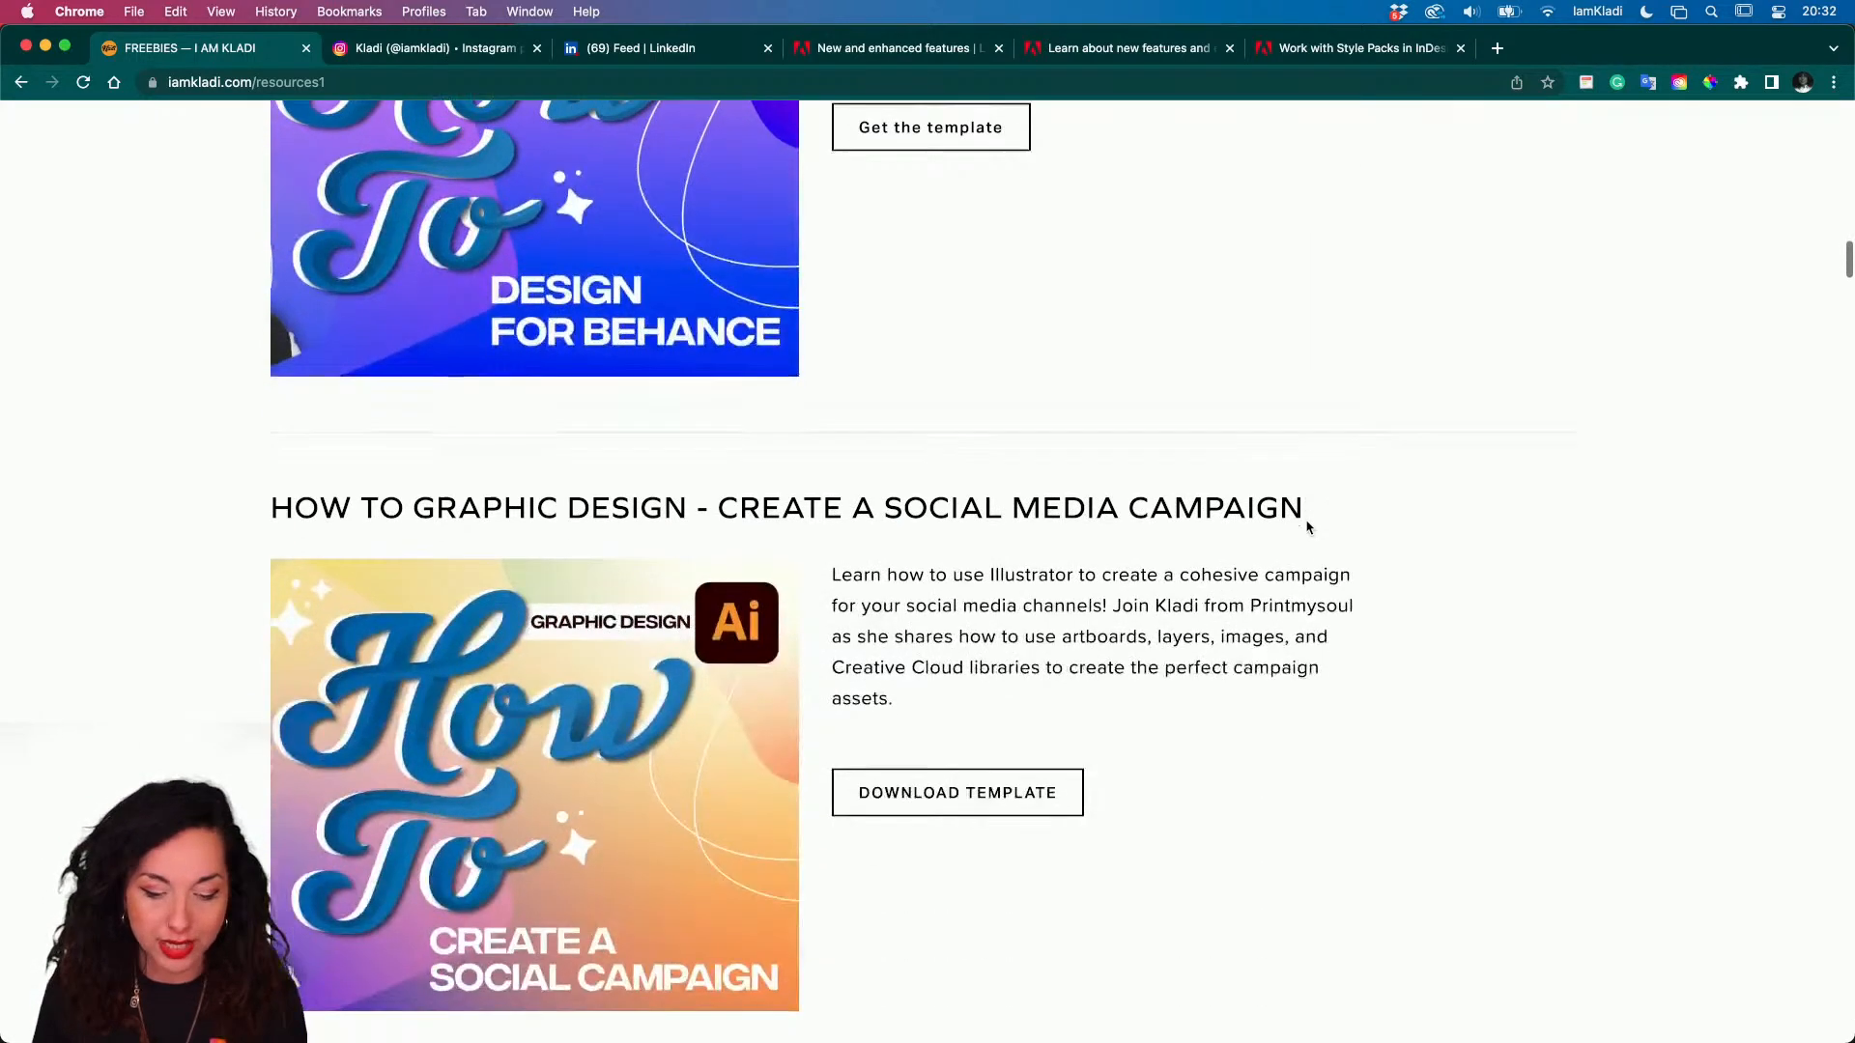
scroll(1306, 521, up, 9)
scroll(1306, 521, up, 20)
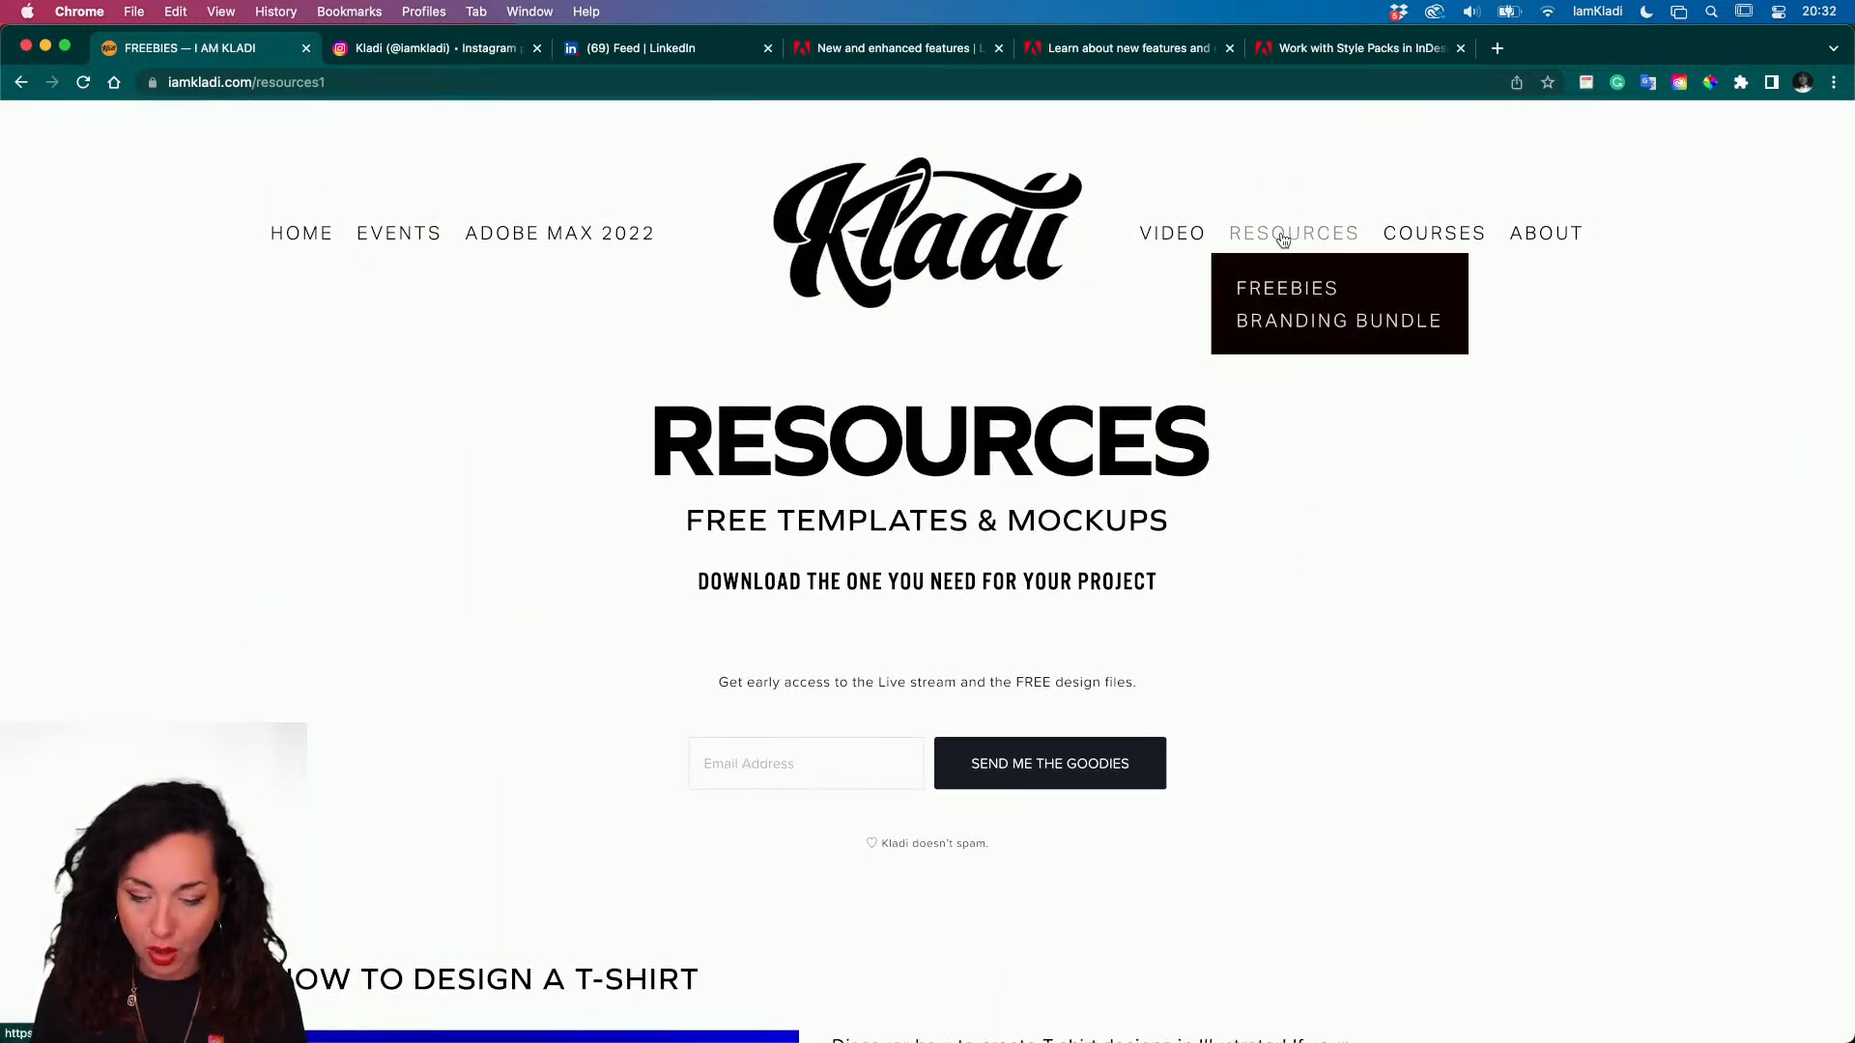
- Open the website's How To video page and look over its episodes and Adobe Live introduction
mouse_move(1167, 248)
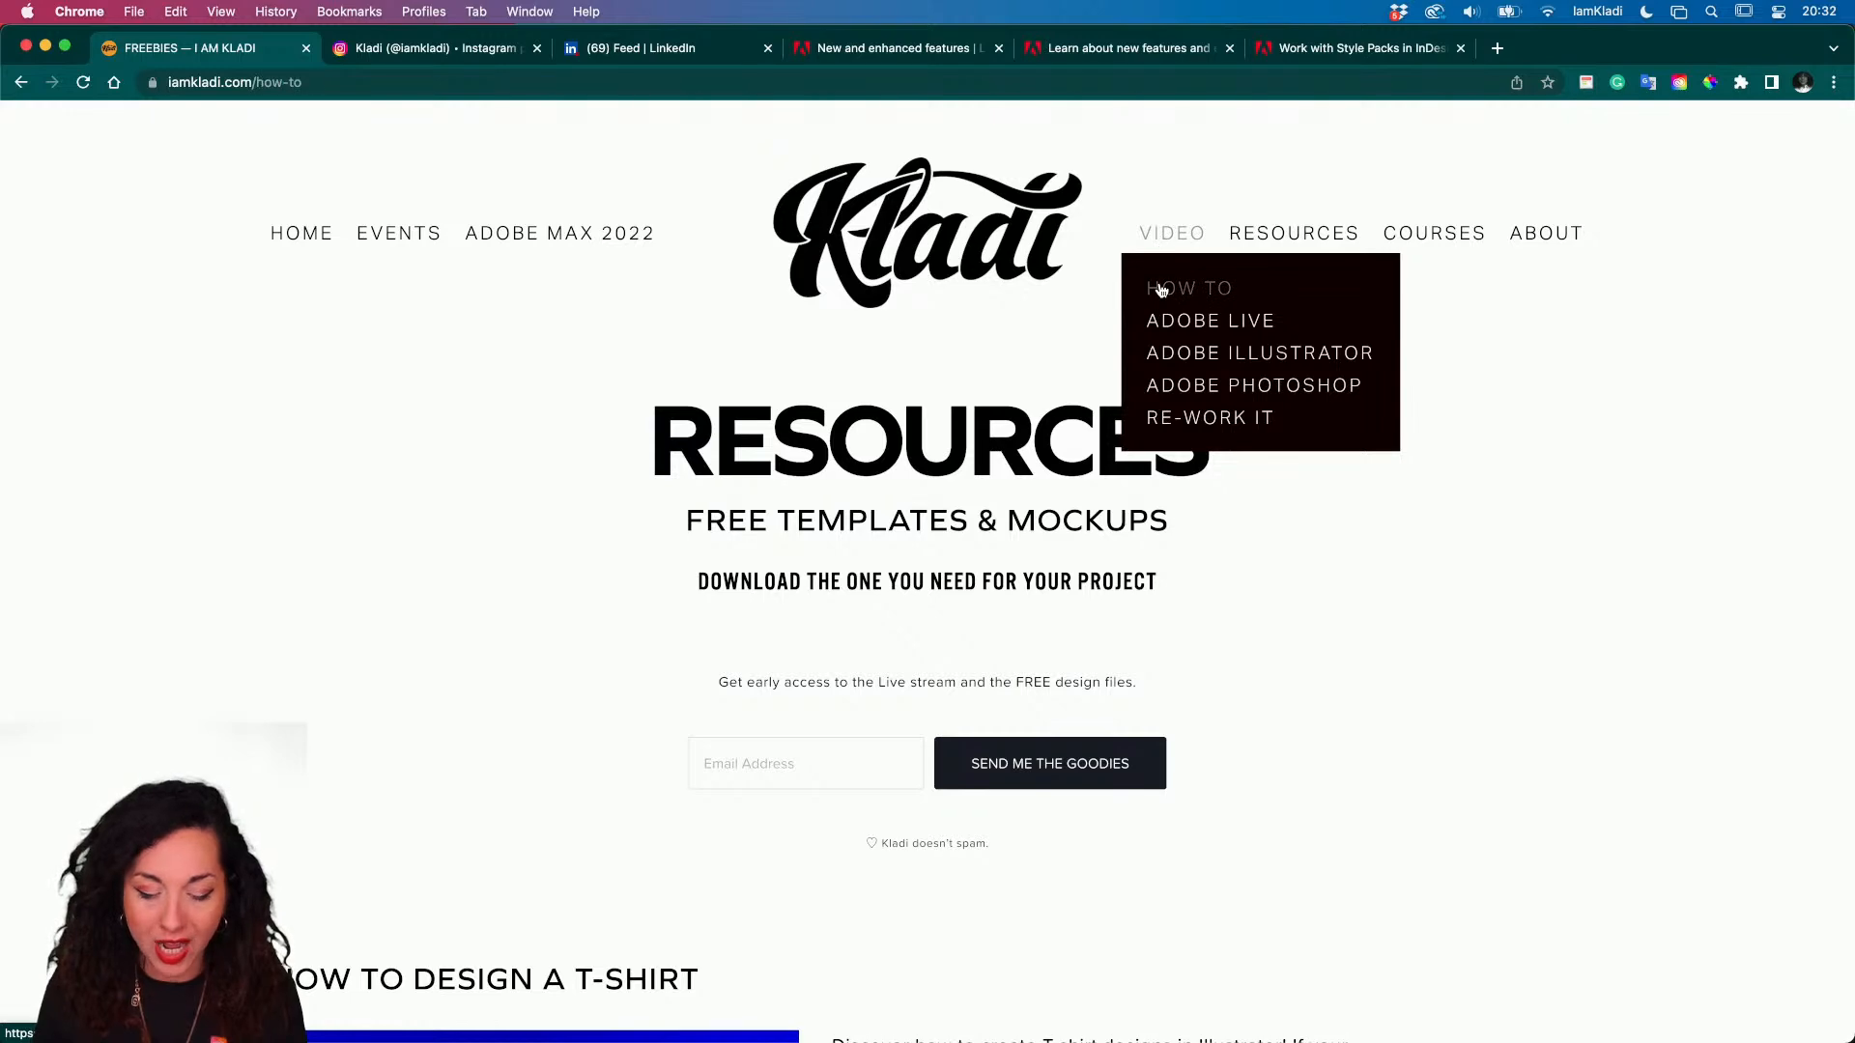
click(1157, 288)
scroll(1118, 455, down, 10)
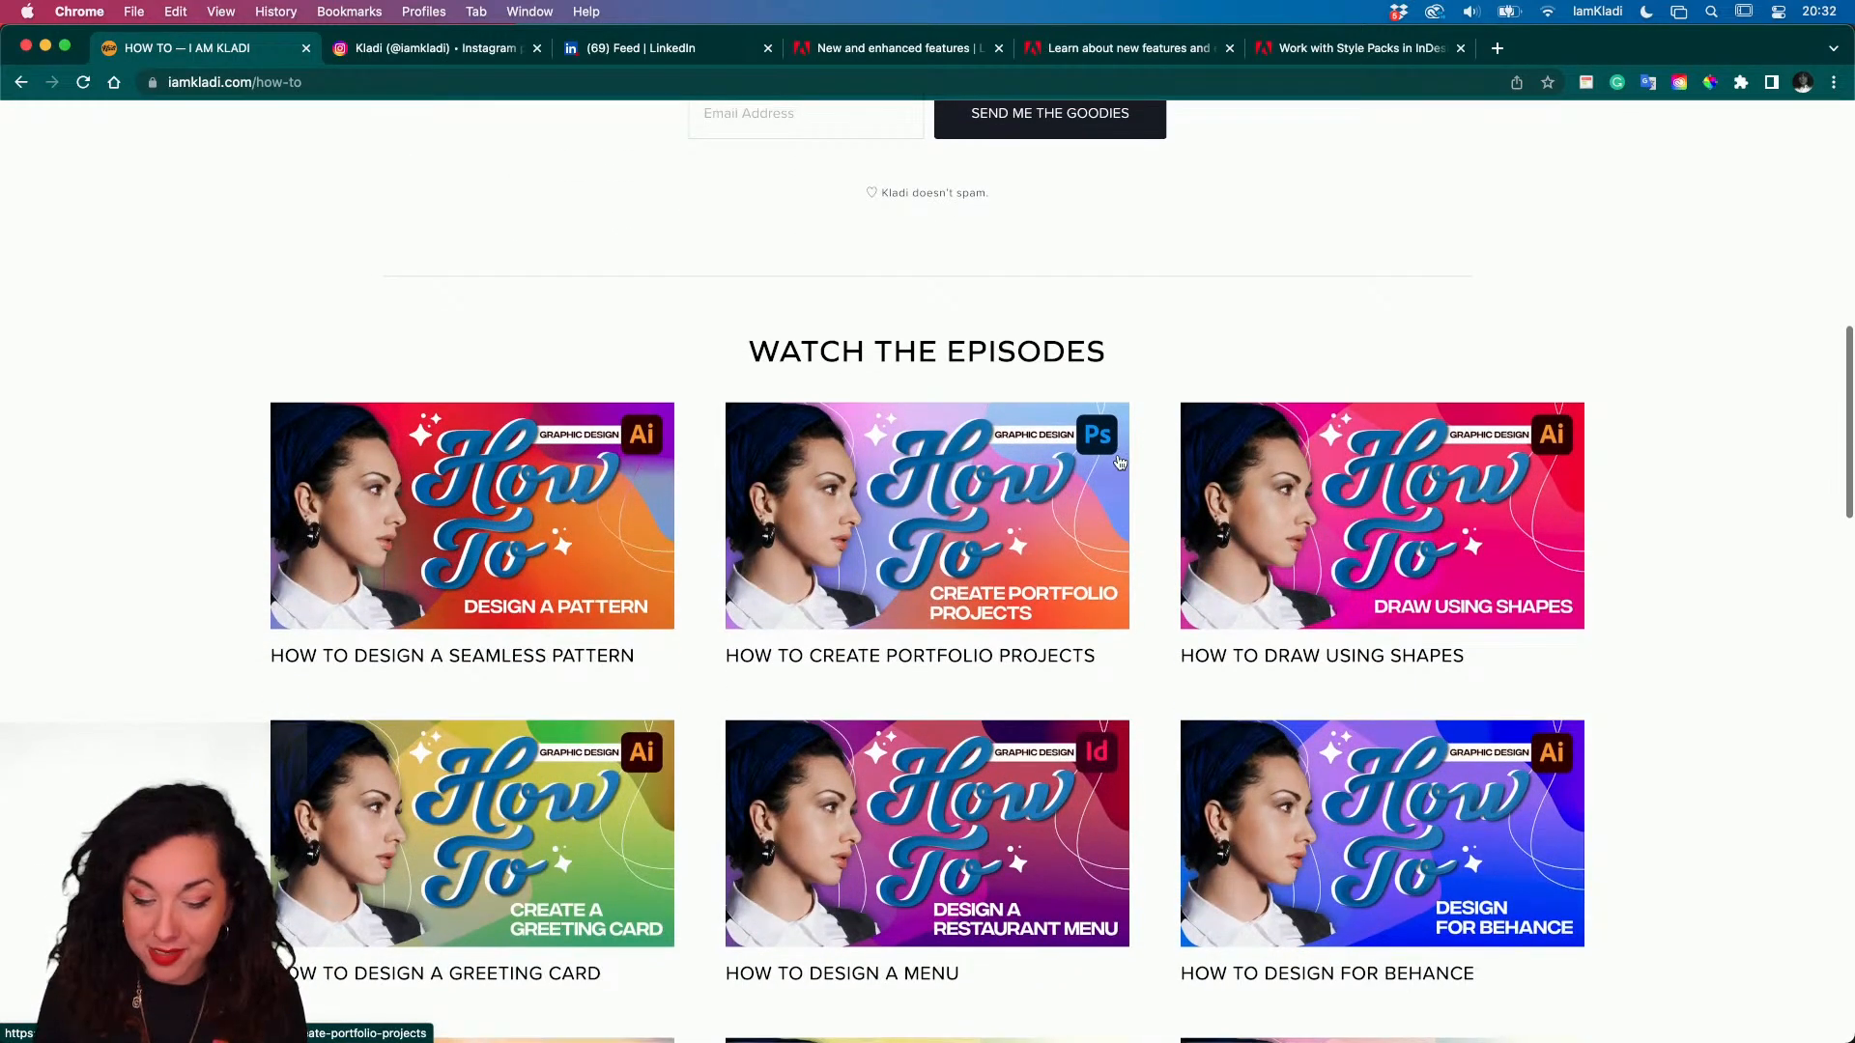
scroll(1101, 425, up, 5)
scroll(1095, 412, up, 3)
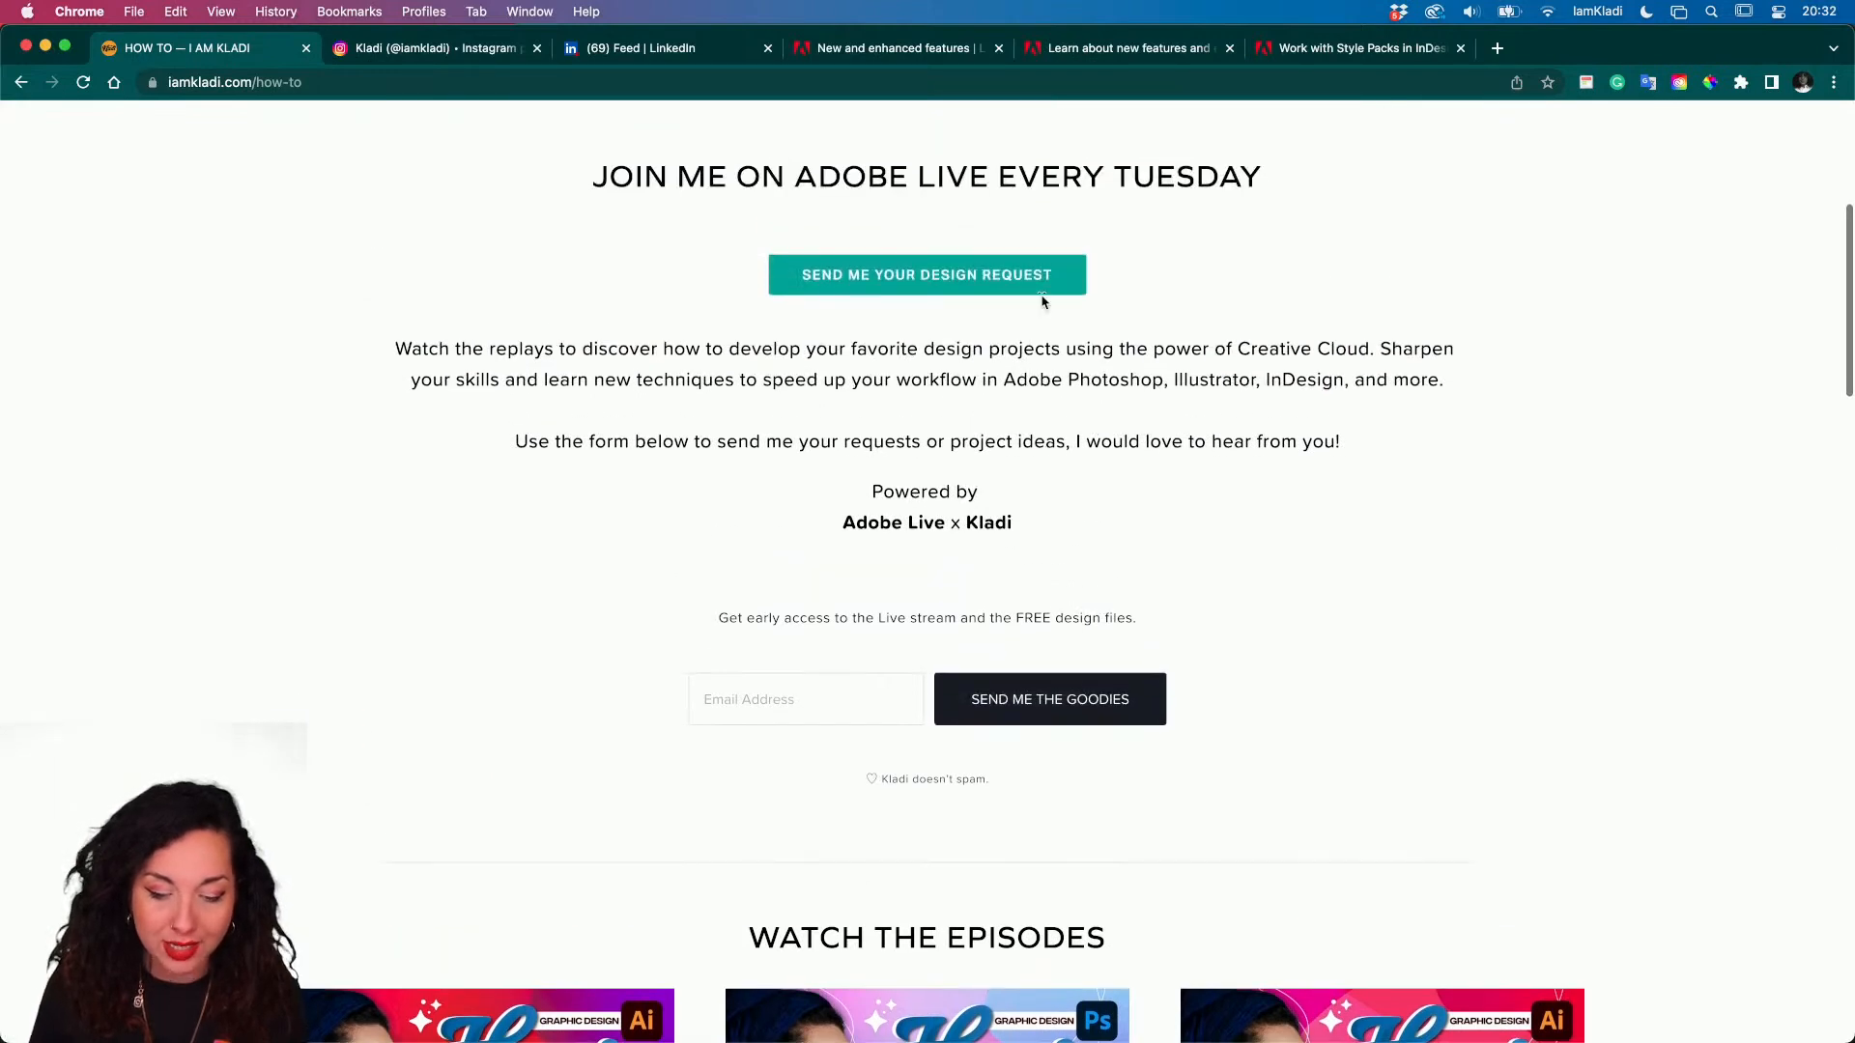
- View the design request form, close it without submitting, and browse the How To episodes
click(1026, 285)
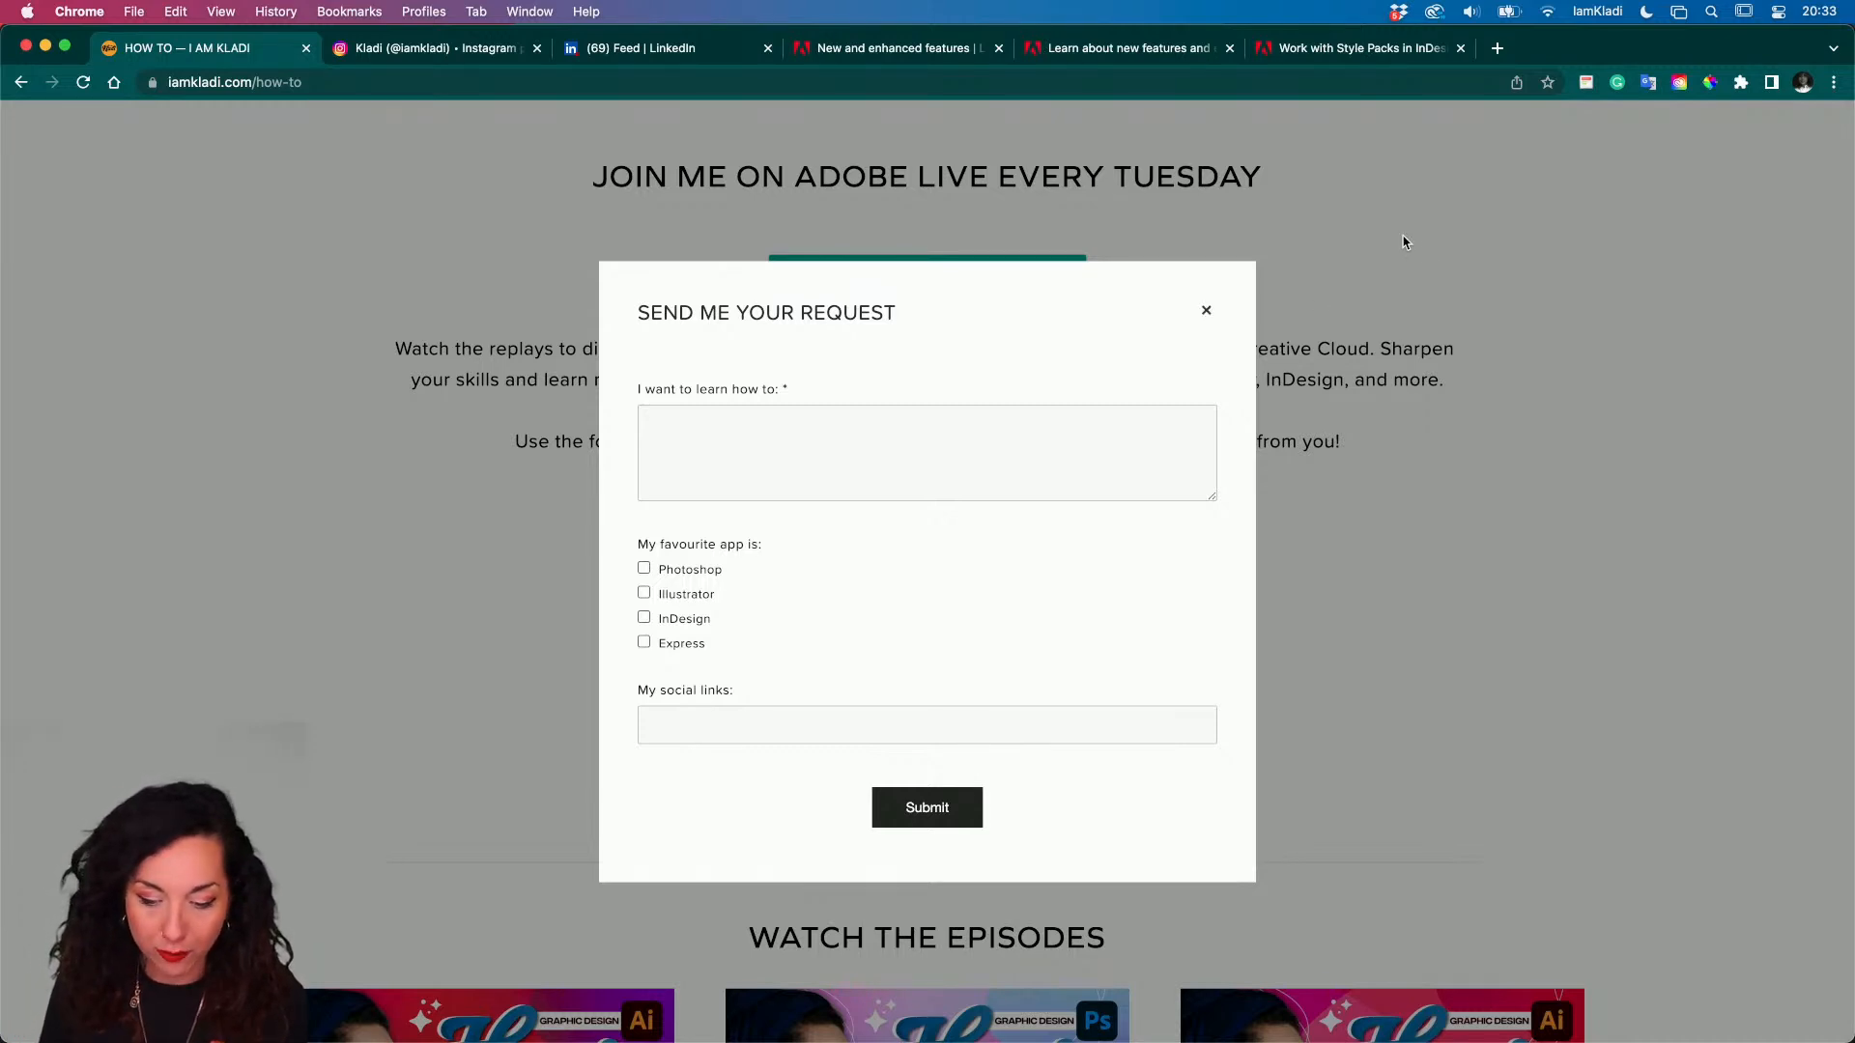
click(1203, 307)
scroll(1203, 309, down, 10)
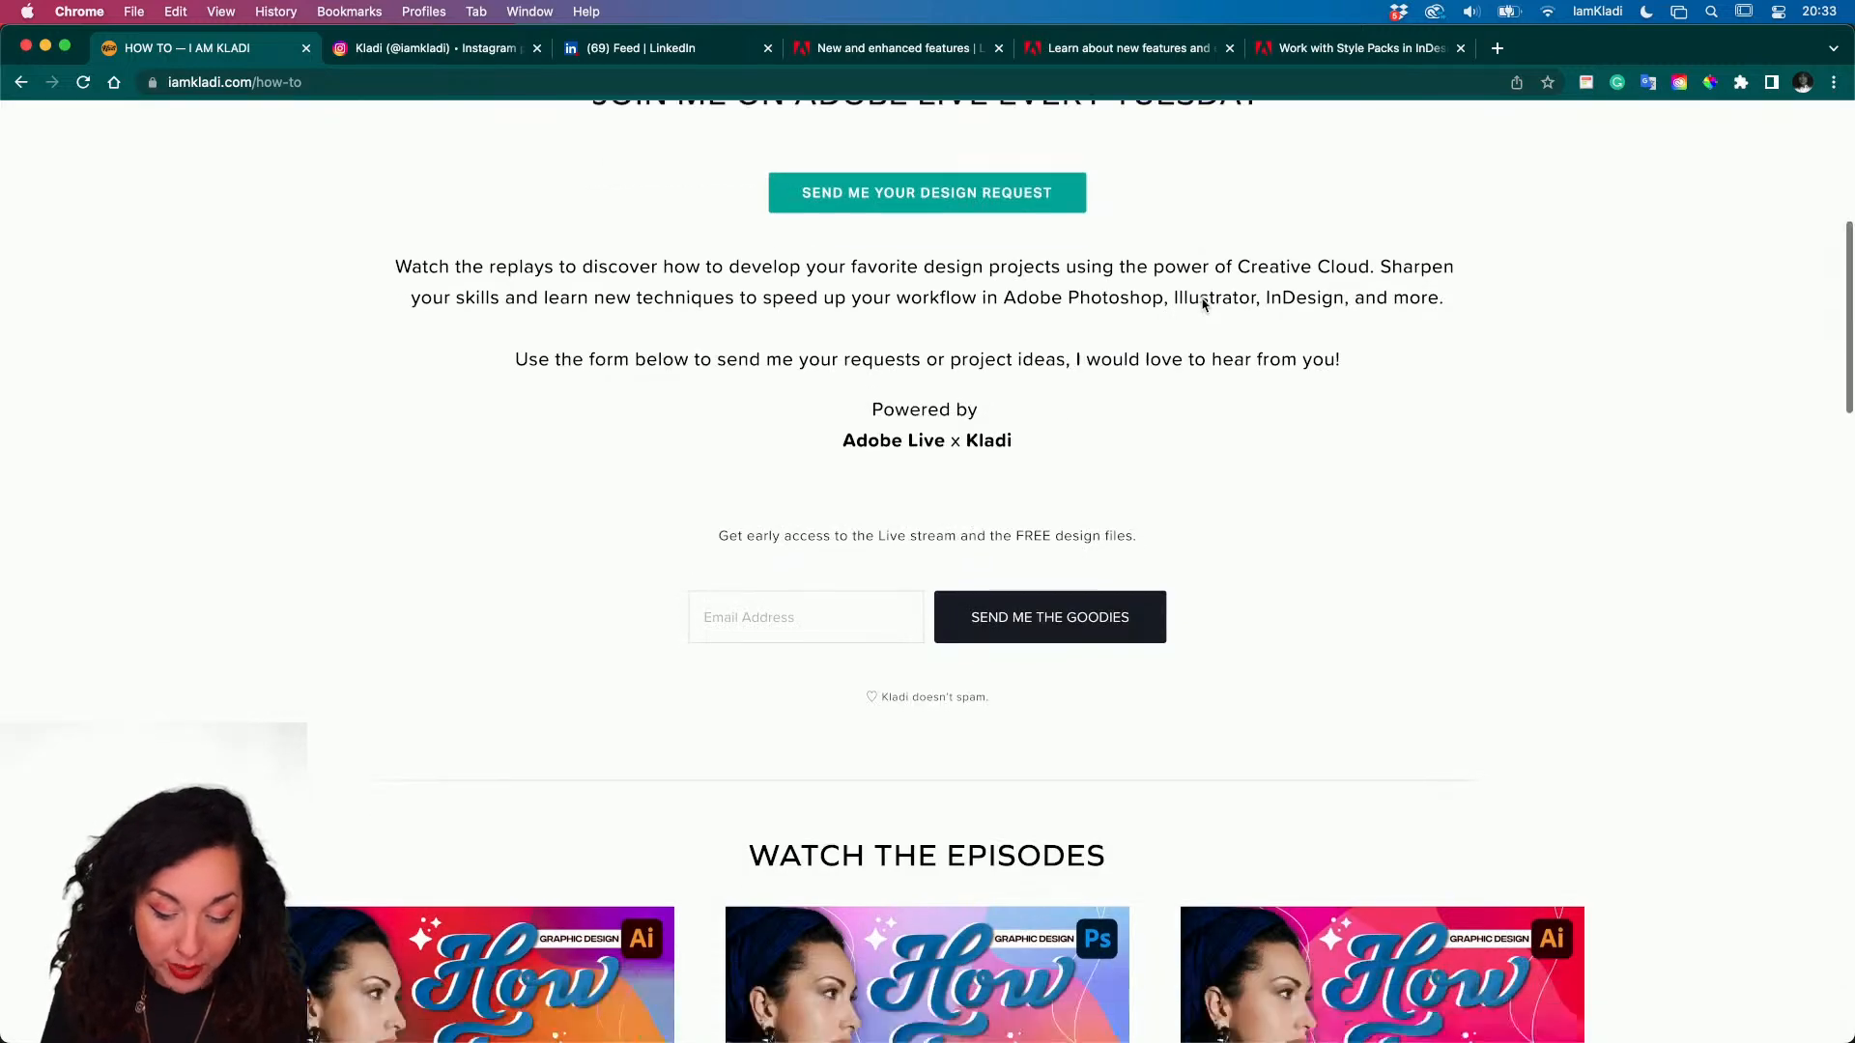
scroll(1197, 322, down, 5)
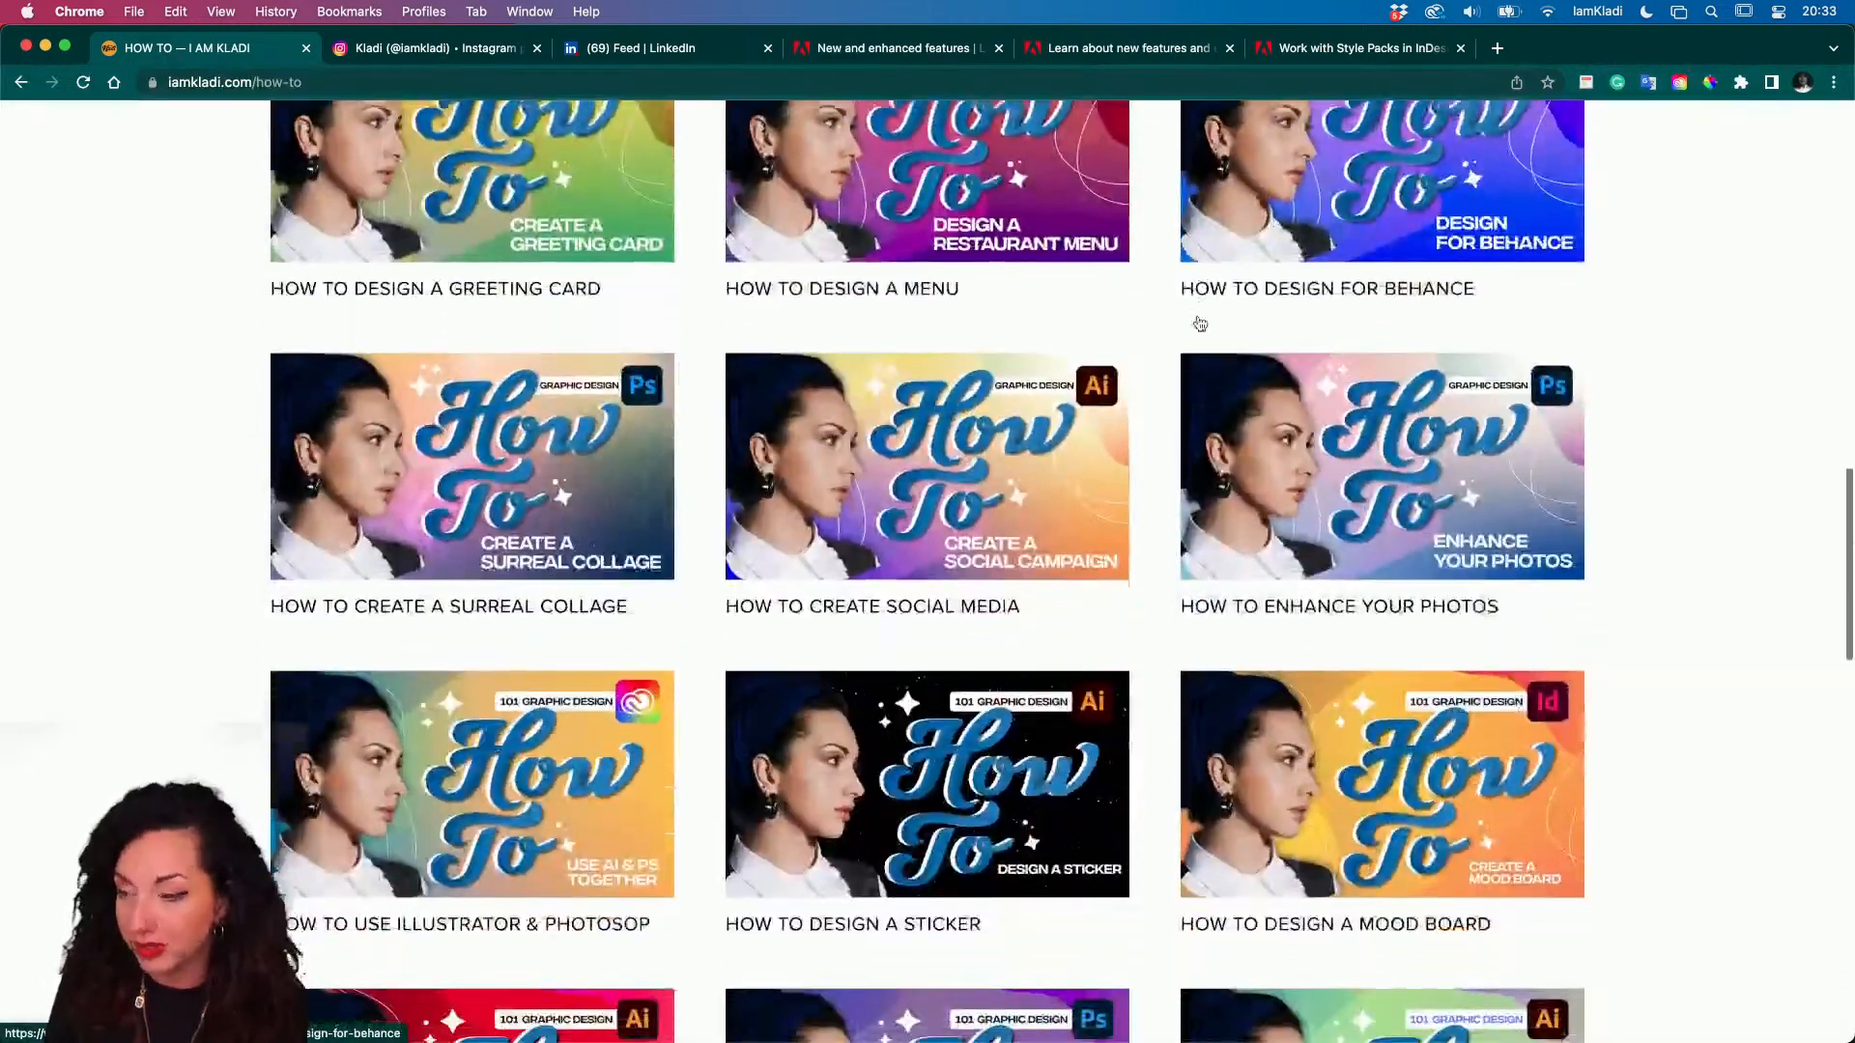
scroll(1200, 321, up, 10)
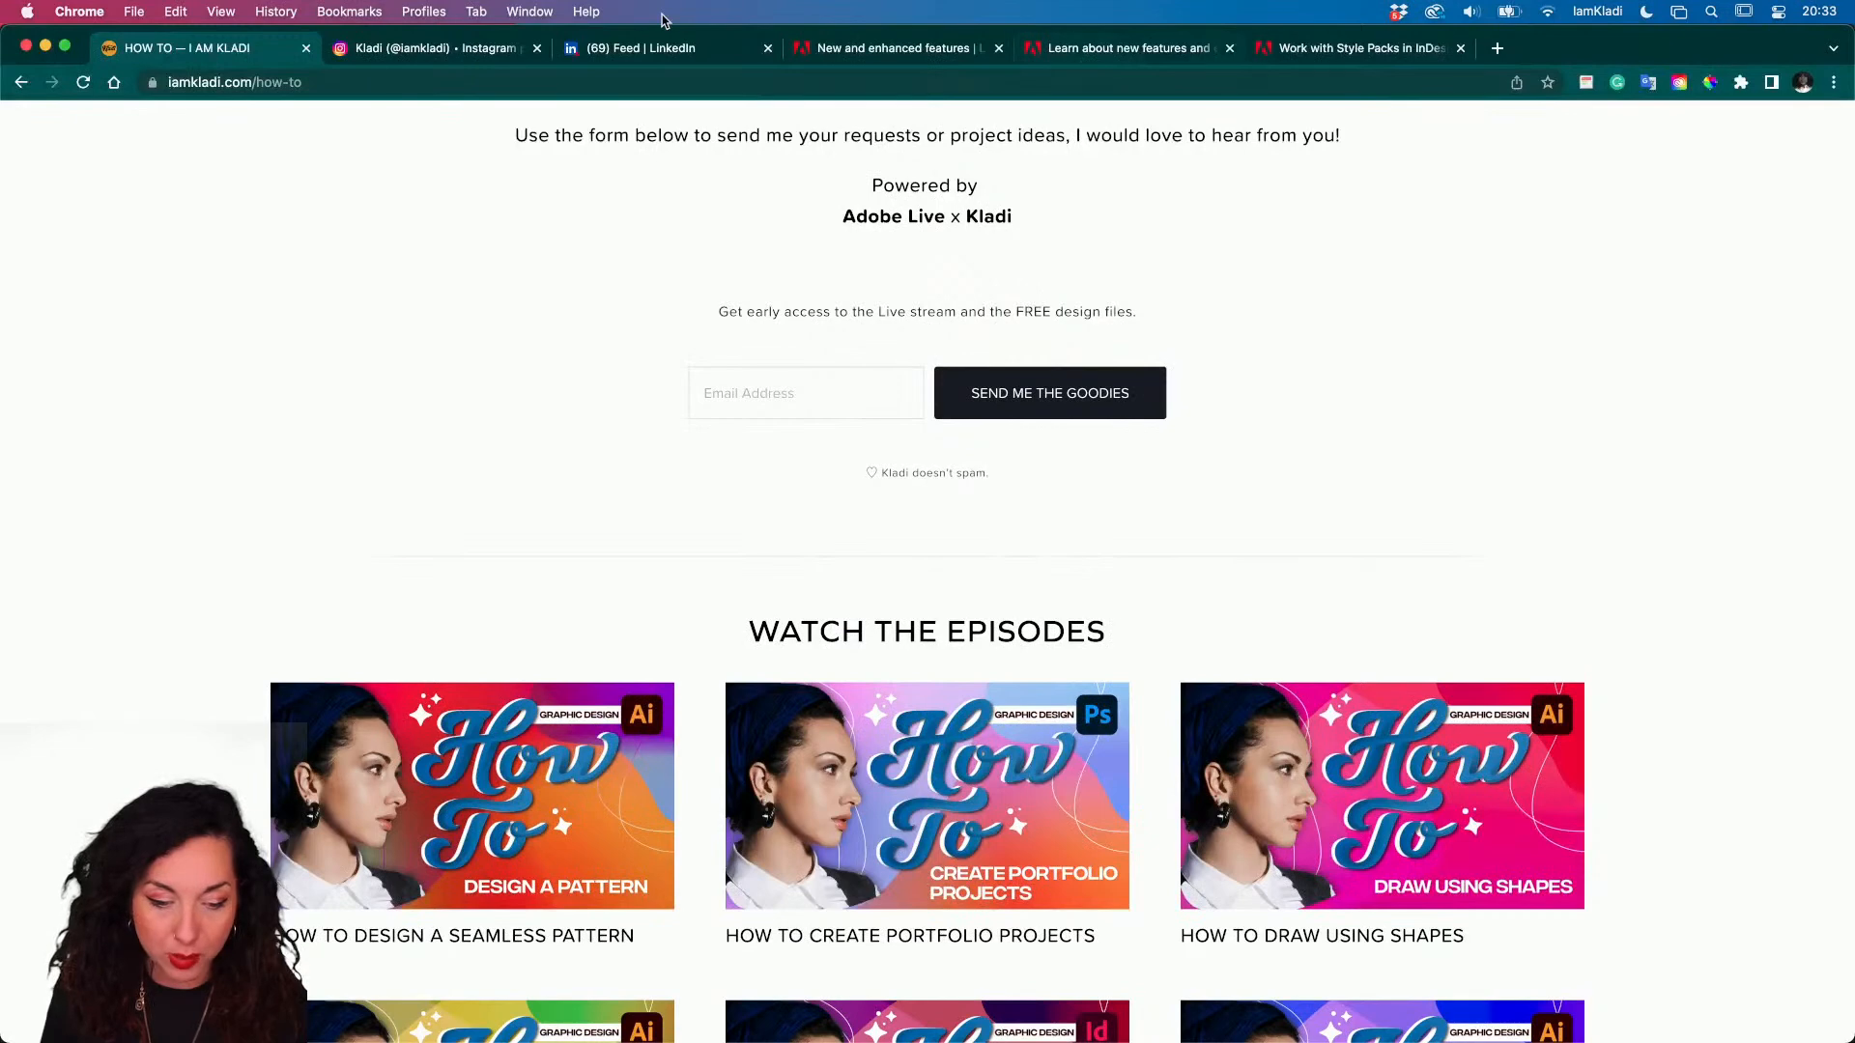
- Revisit the Instagram profile's tutorial posts and return to the website's How To page
click(441, 50)
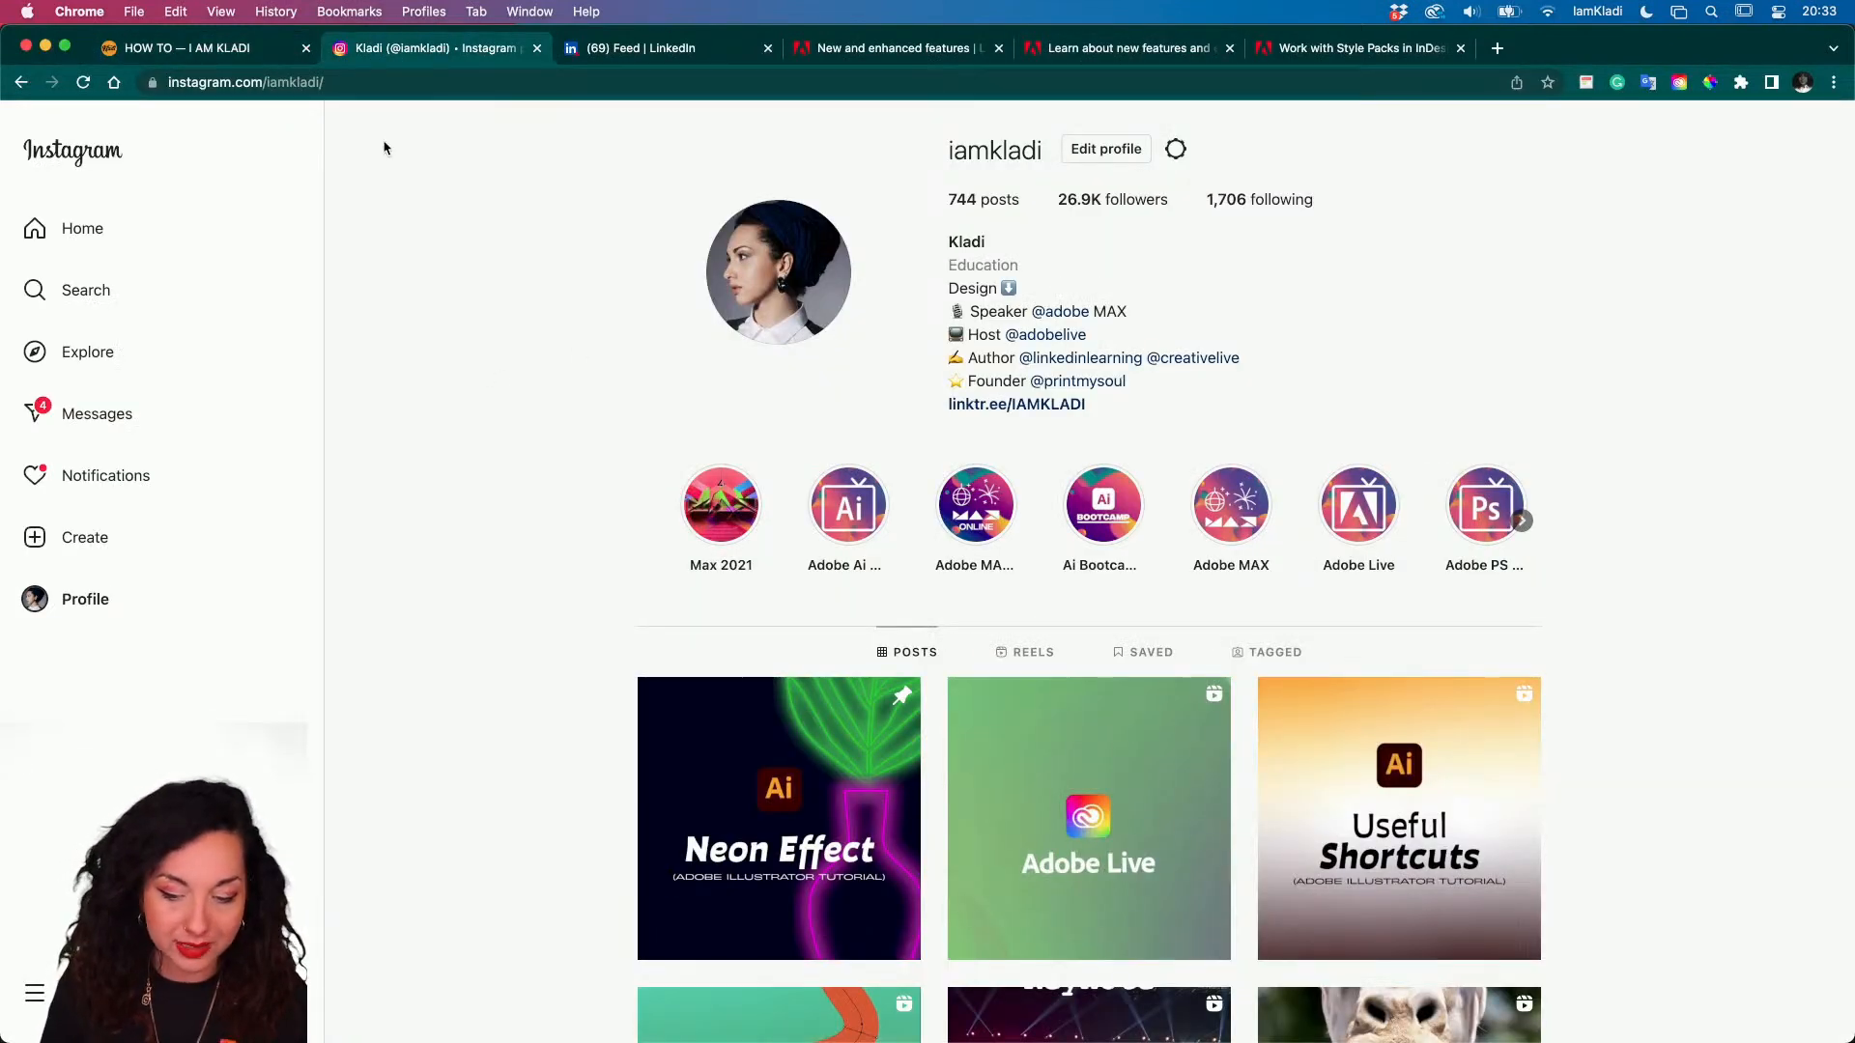
scroll(435, 365, down, 5)
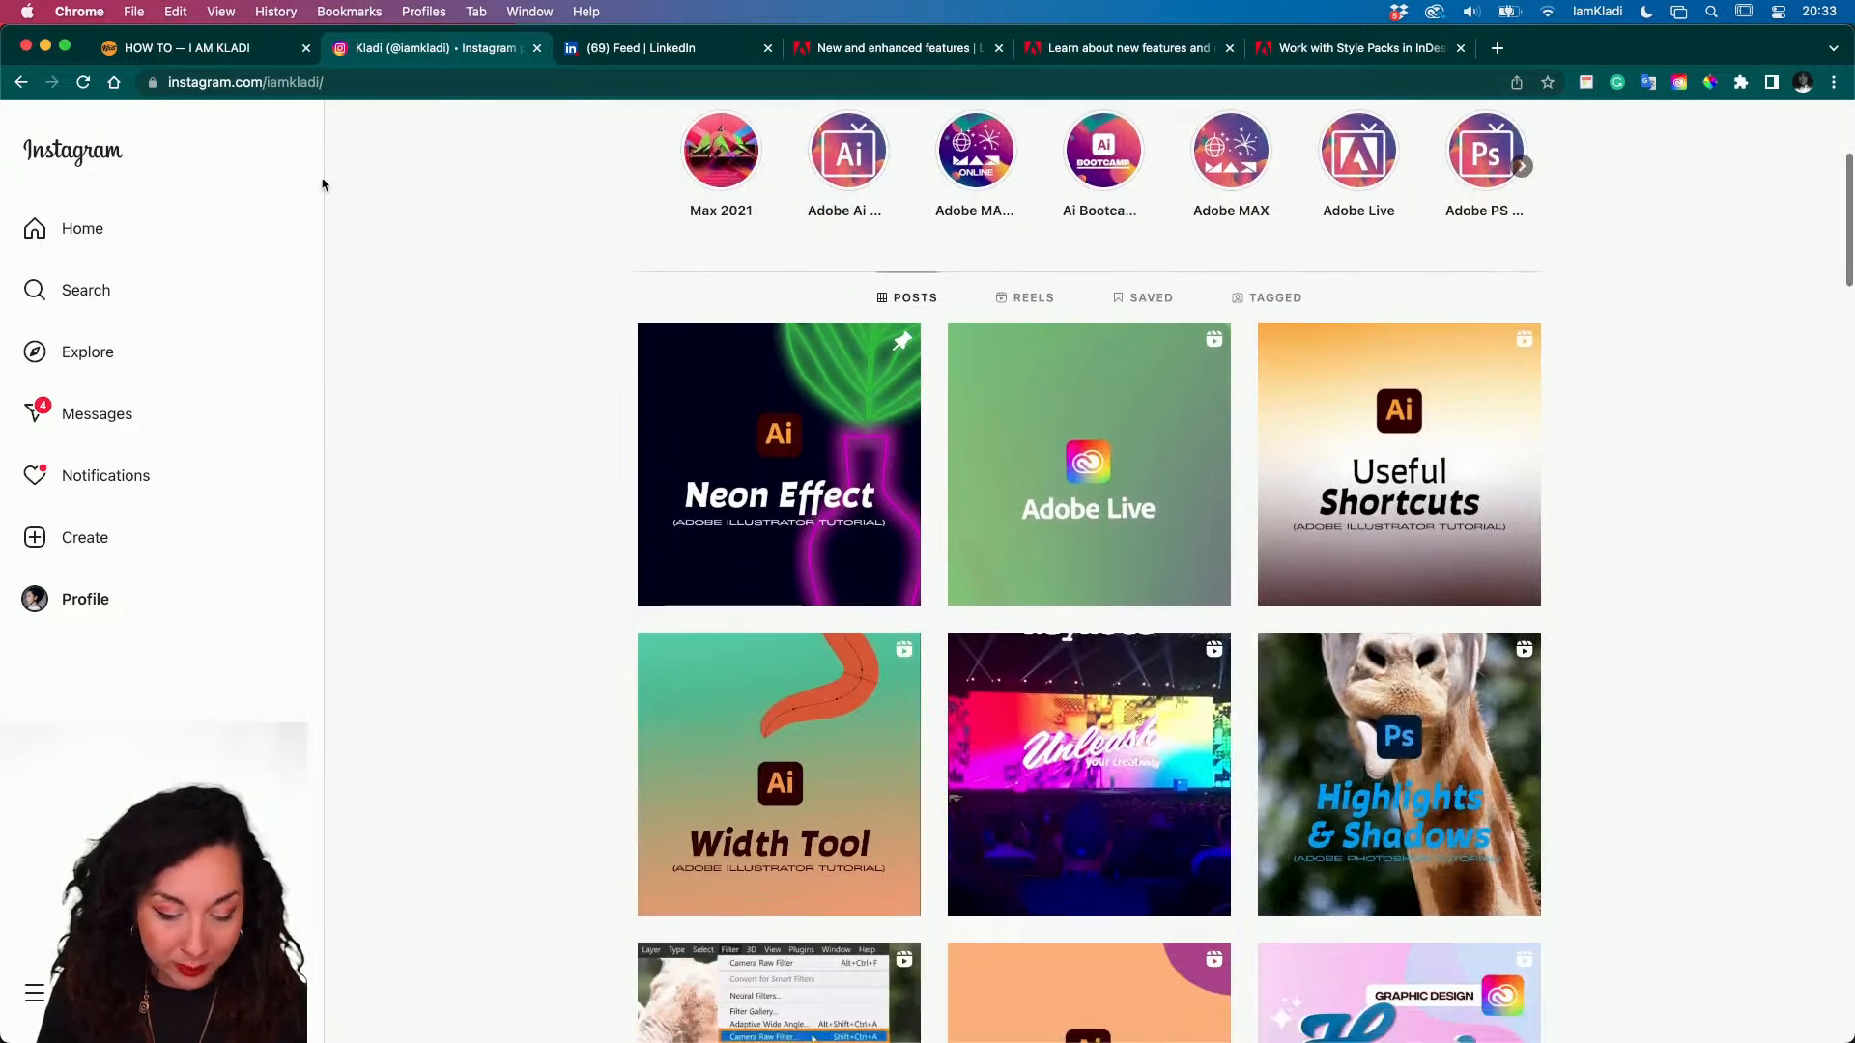
click(232, 58)
scroll(895, 241, up, 8)
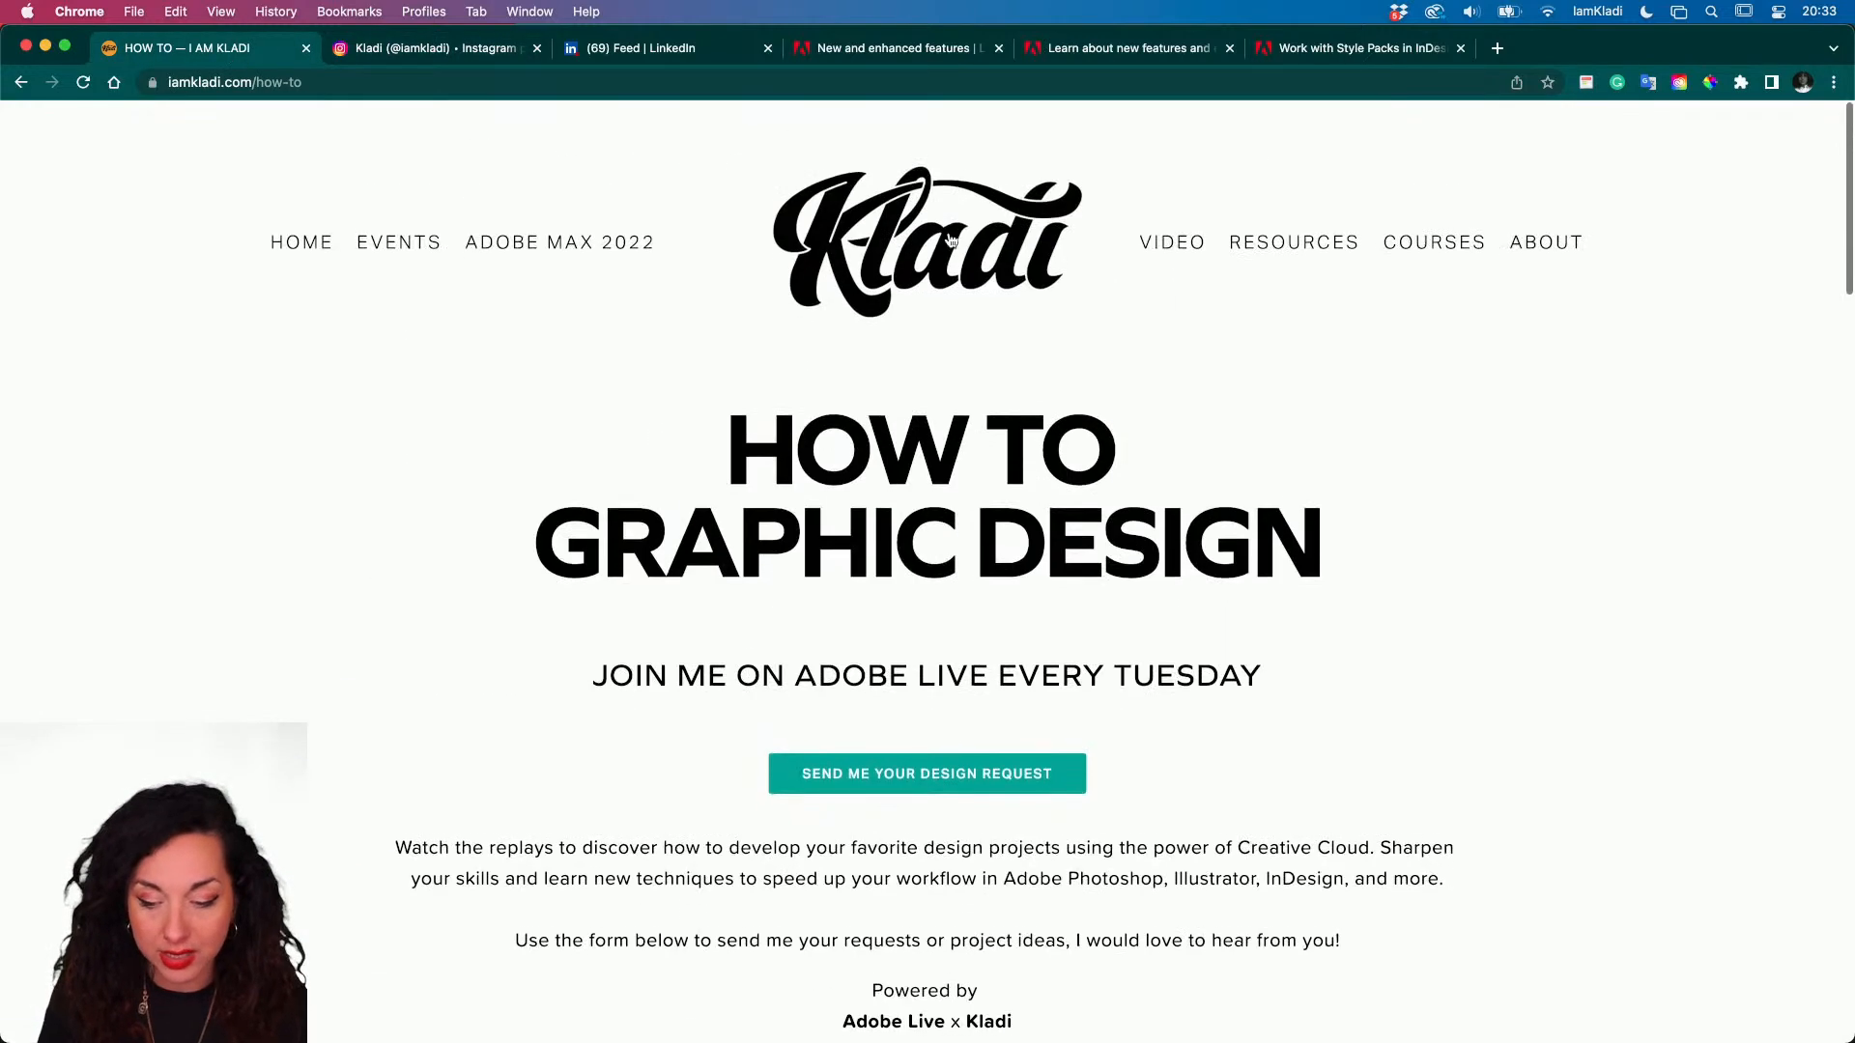
- View the InDesign Quick Start course on LinkedIn Learning from the website's Courses page, and close the course tab
click(1415, 235)
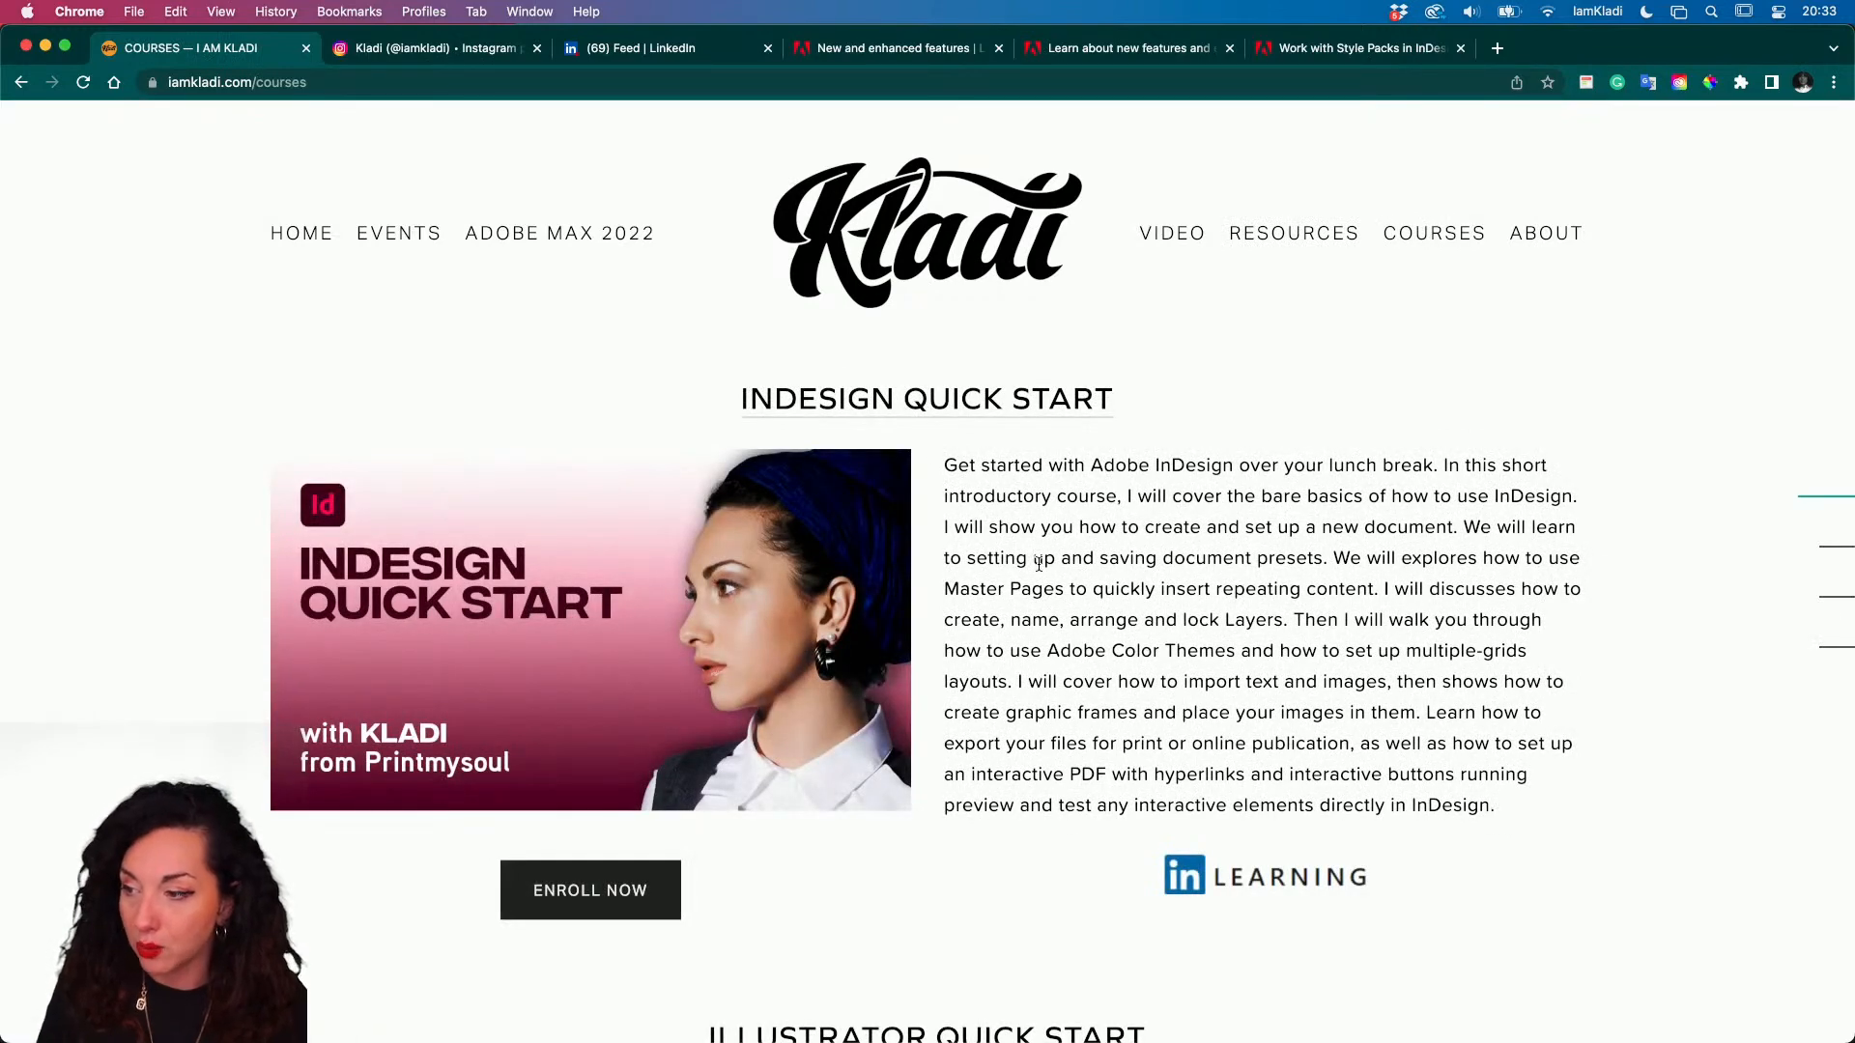
click(624, 889)
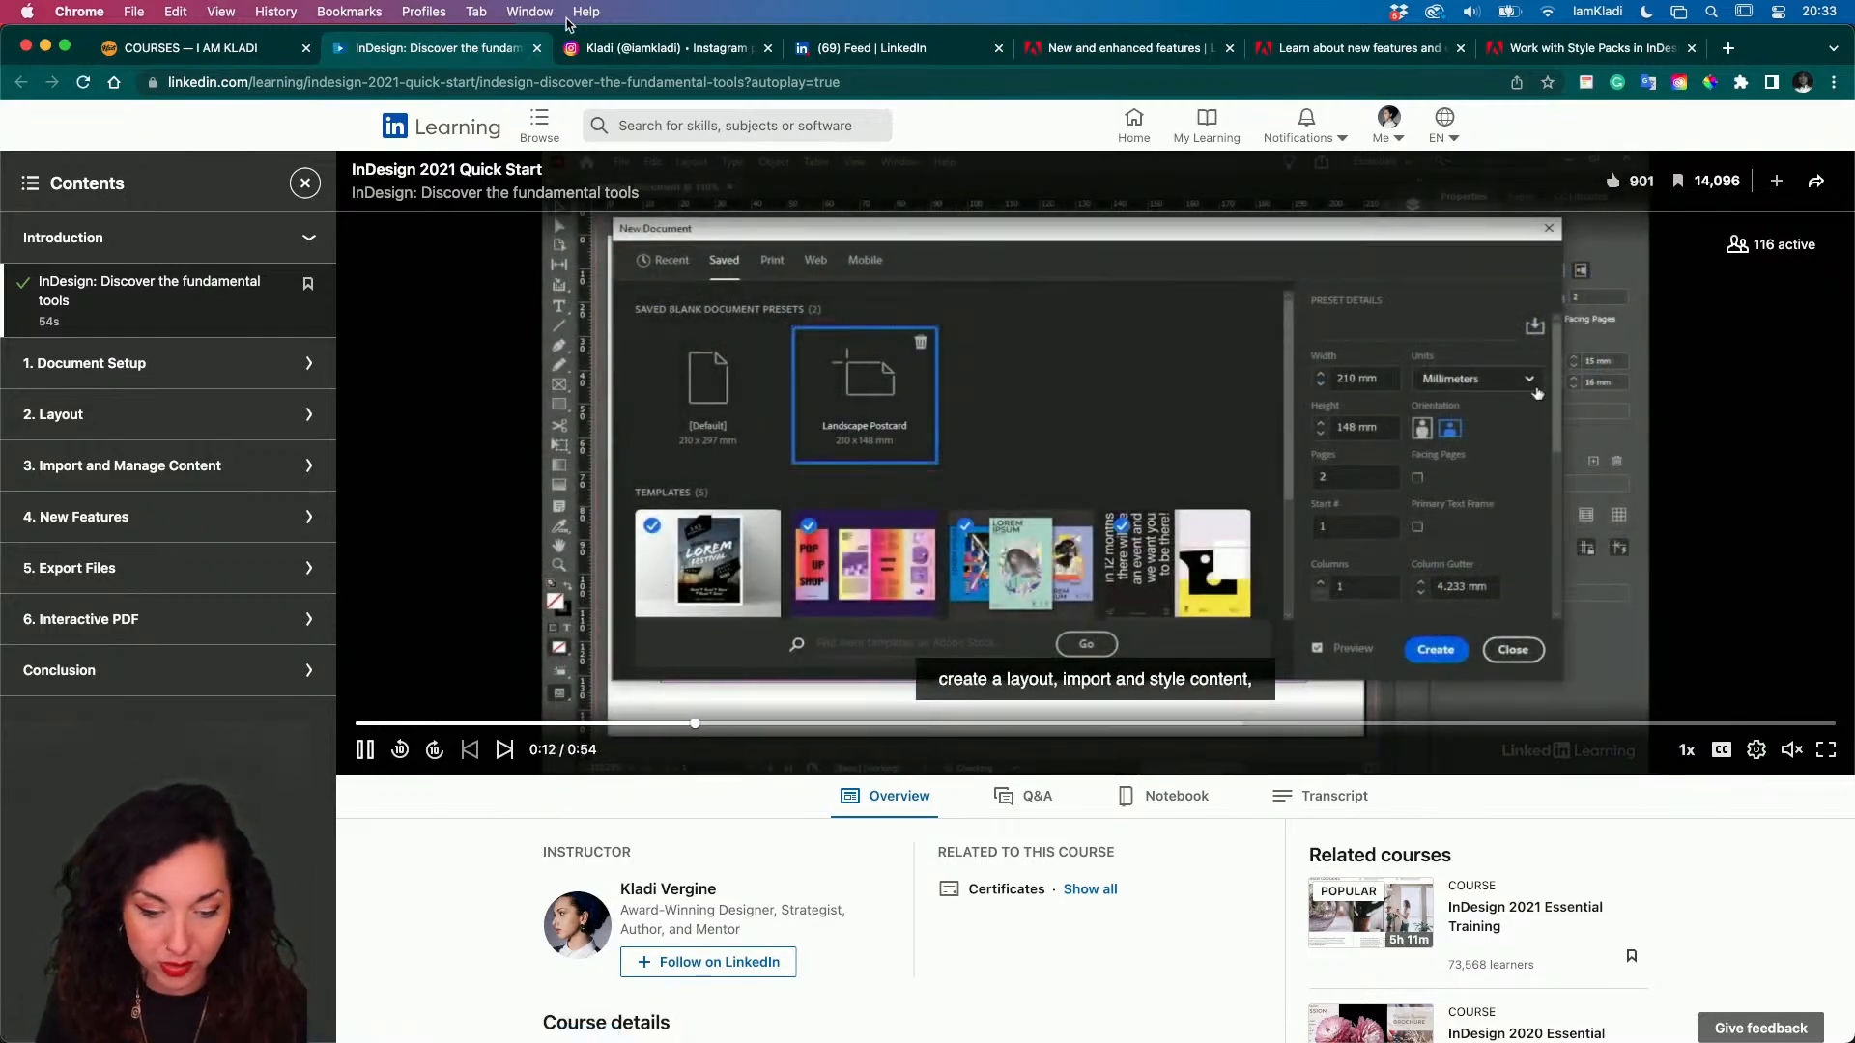
click(537, 47)
- Switch to InDesign and copy the Christmas menu text frame from anatolian xmas 2022.indd into the untitled A5 document
key(ctrl+Up)
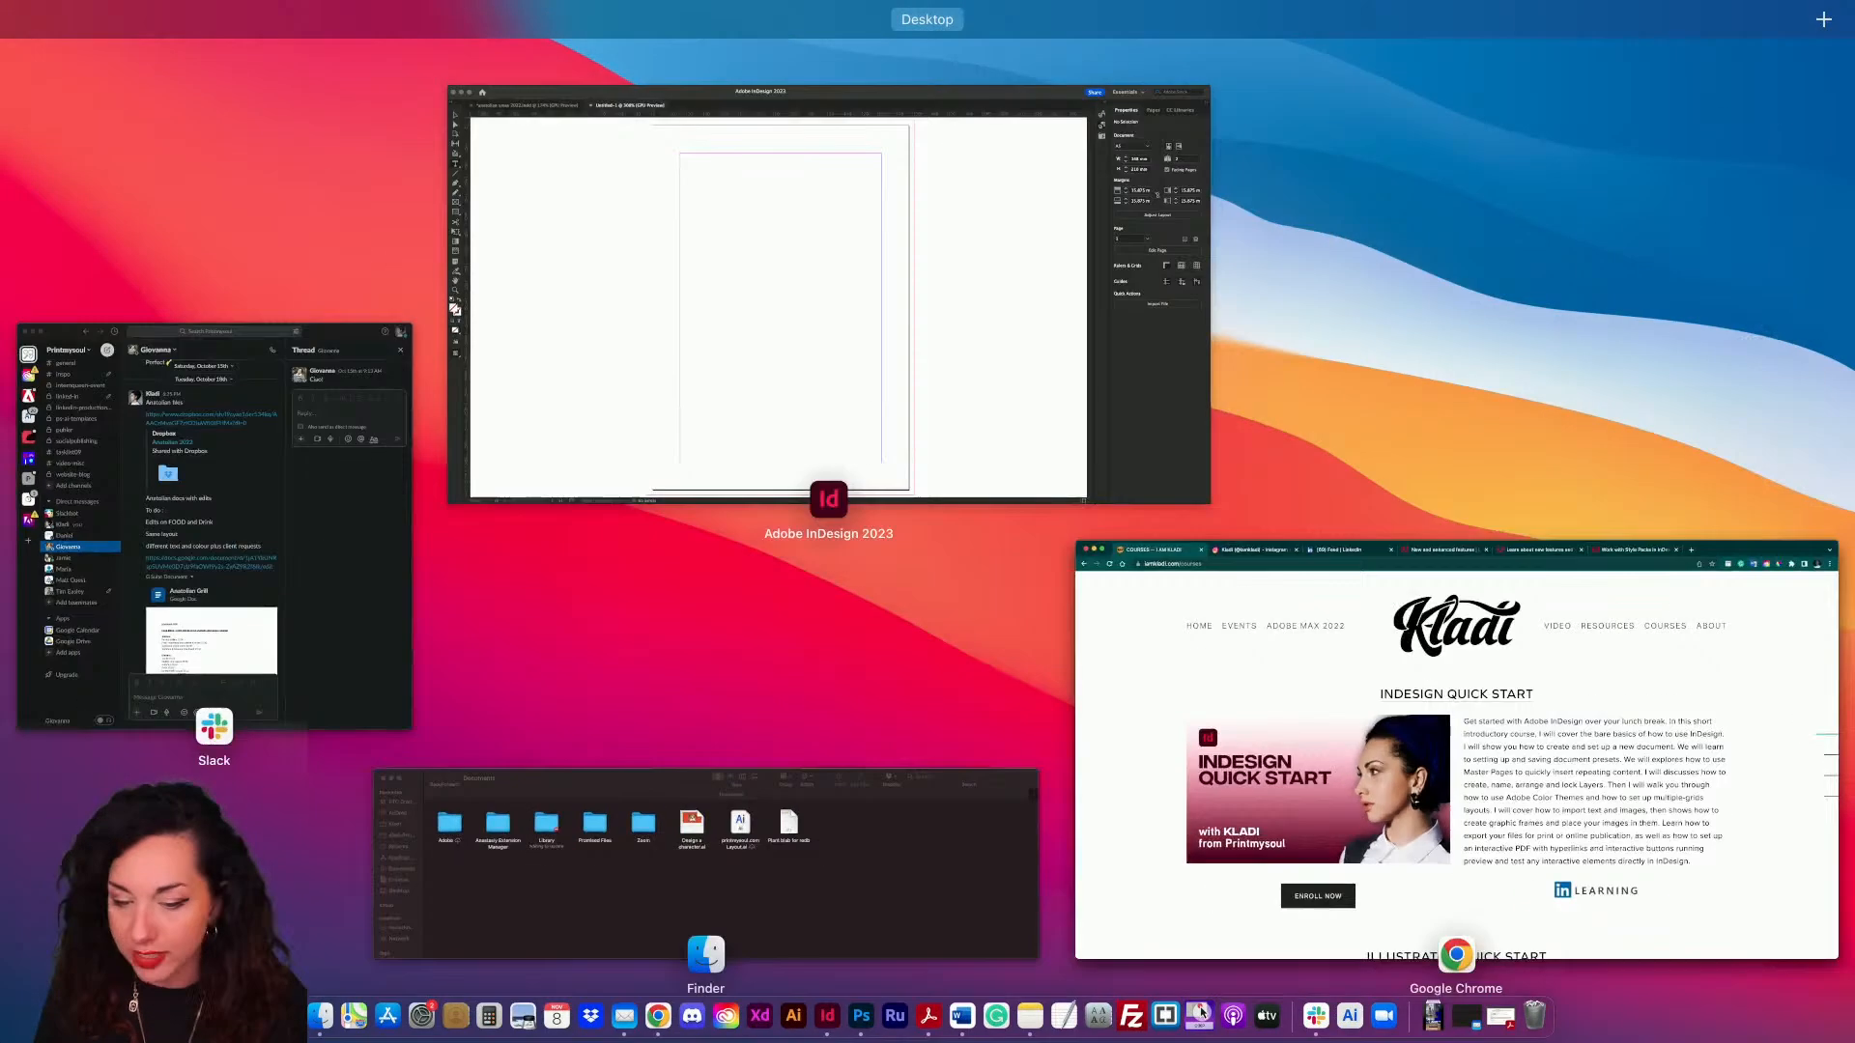
click(819, 355)
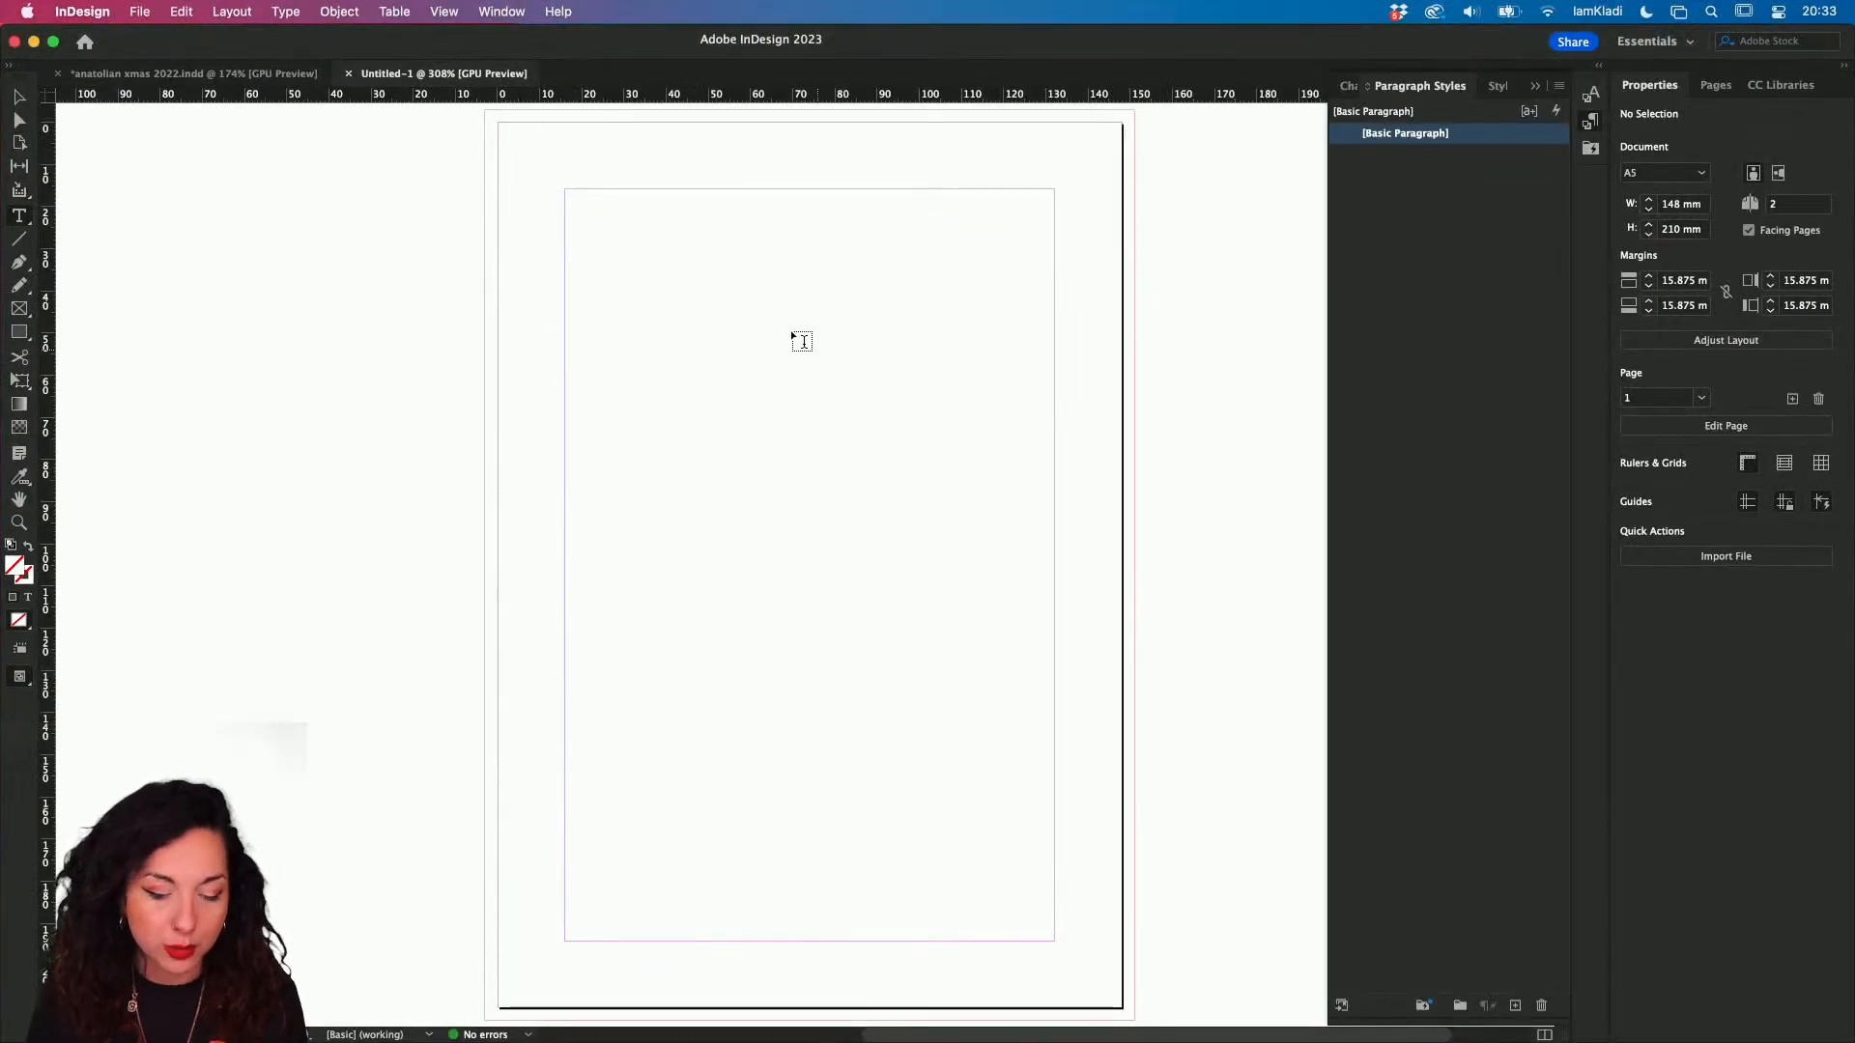
click(266, 75)
scroll(530, 372, down, 5)
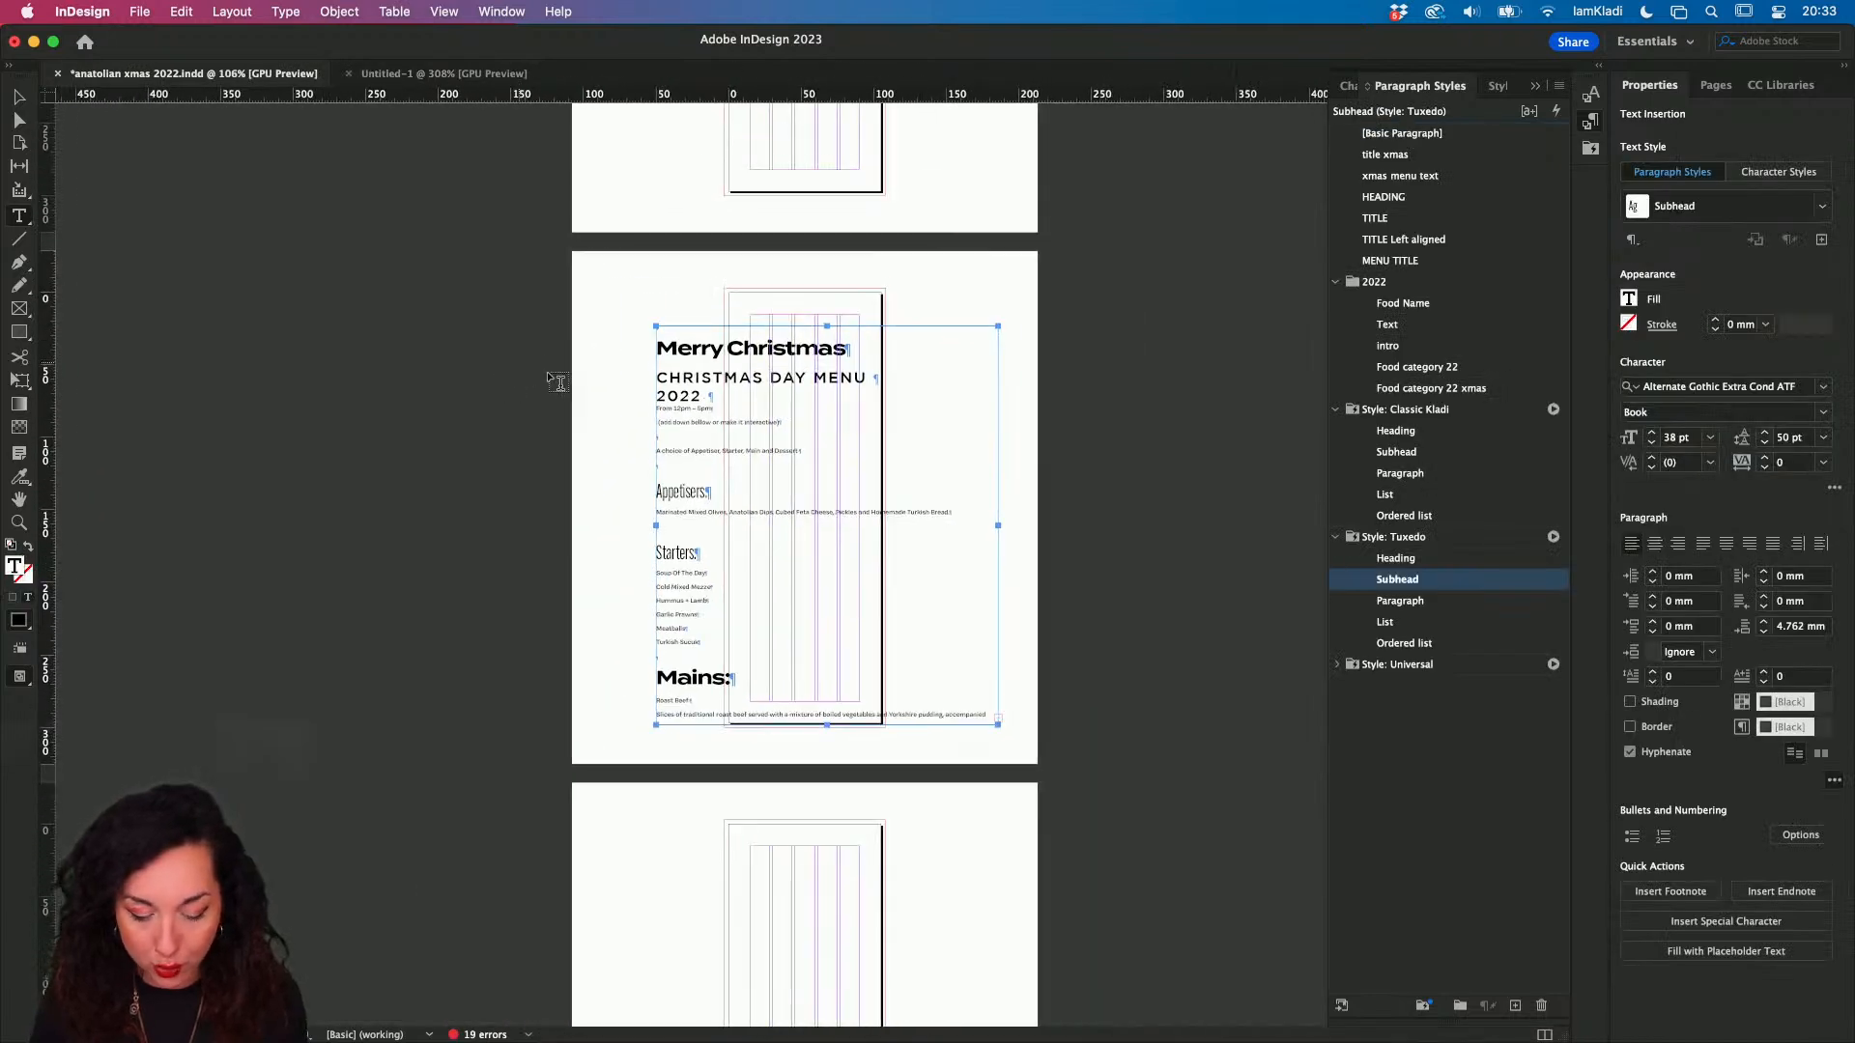
scroll(693, 444, up, 2)
click(706, 437)
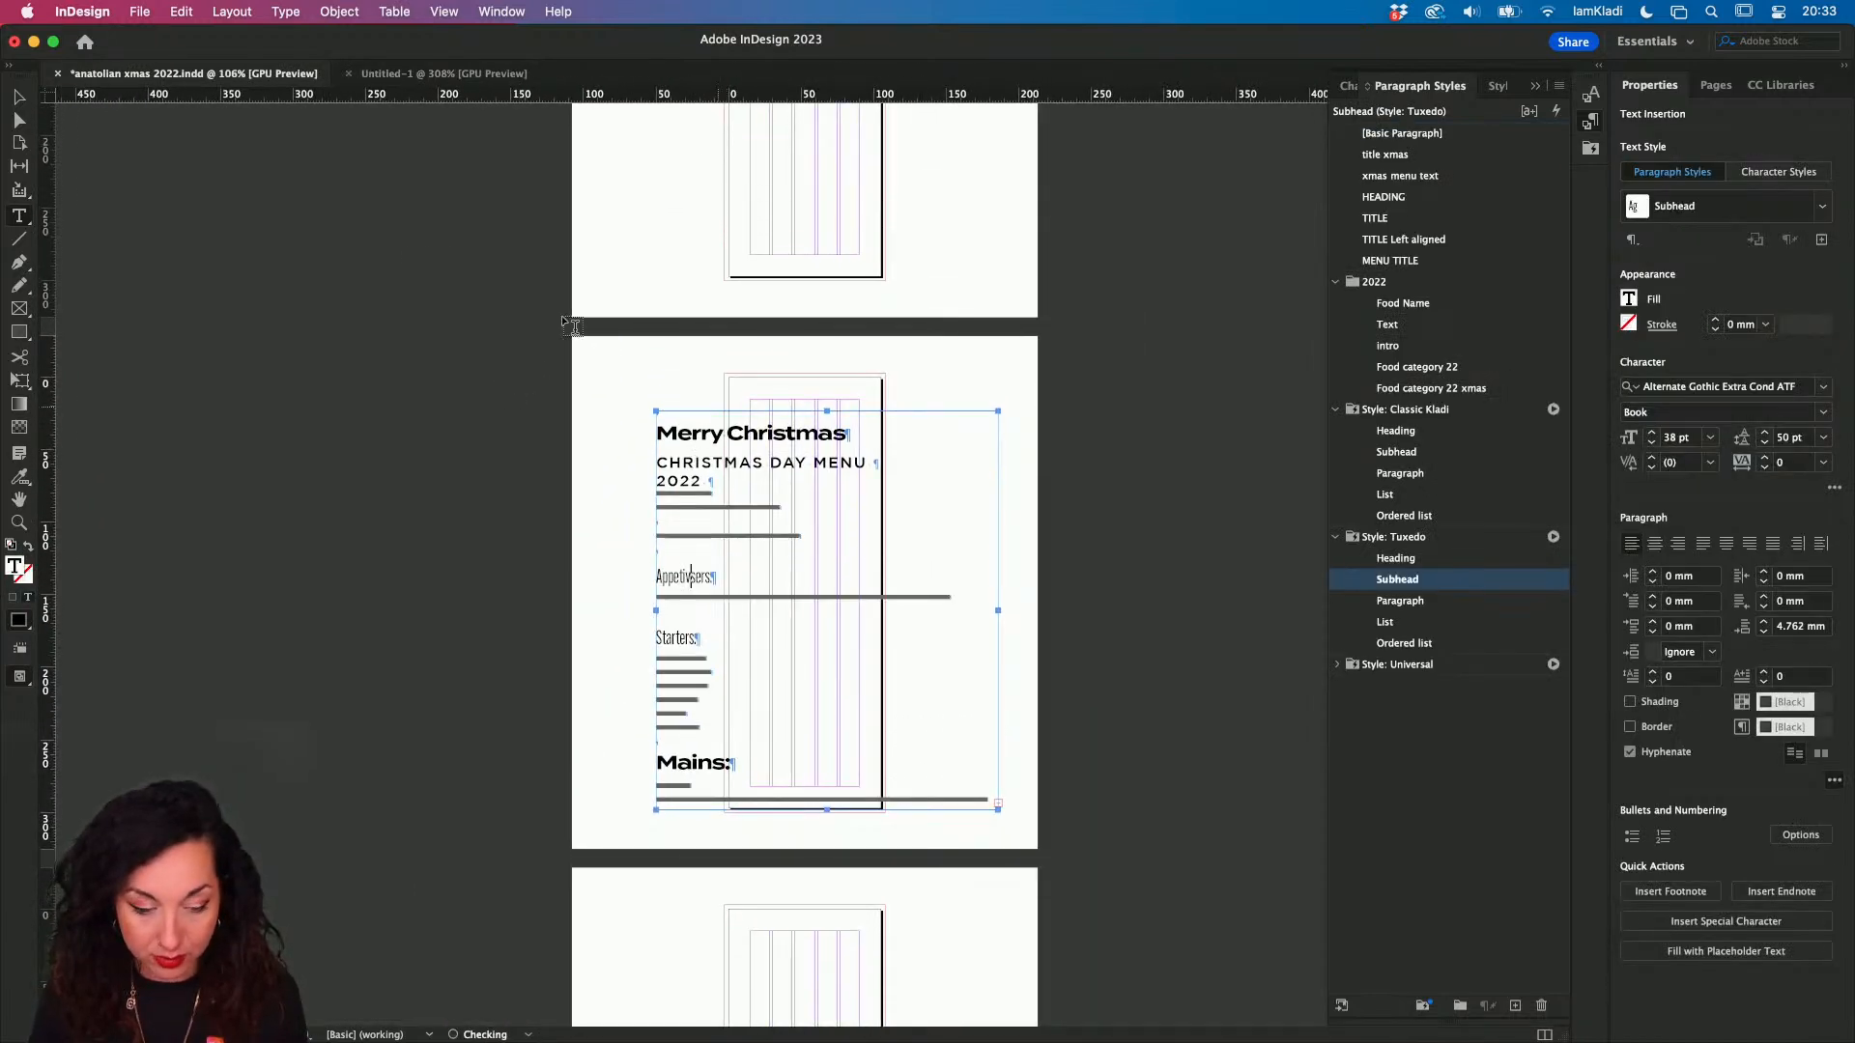
click(18, 96)
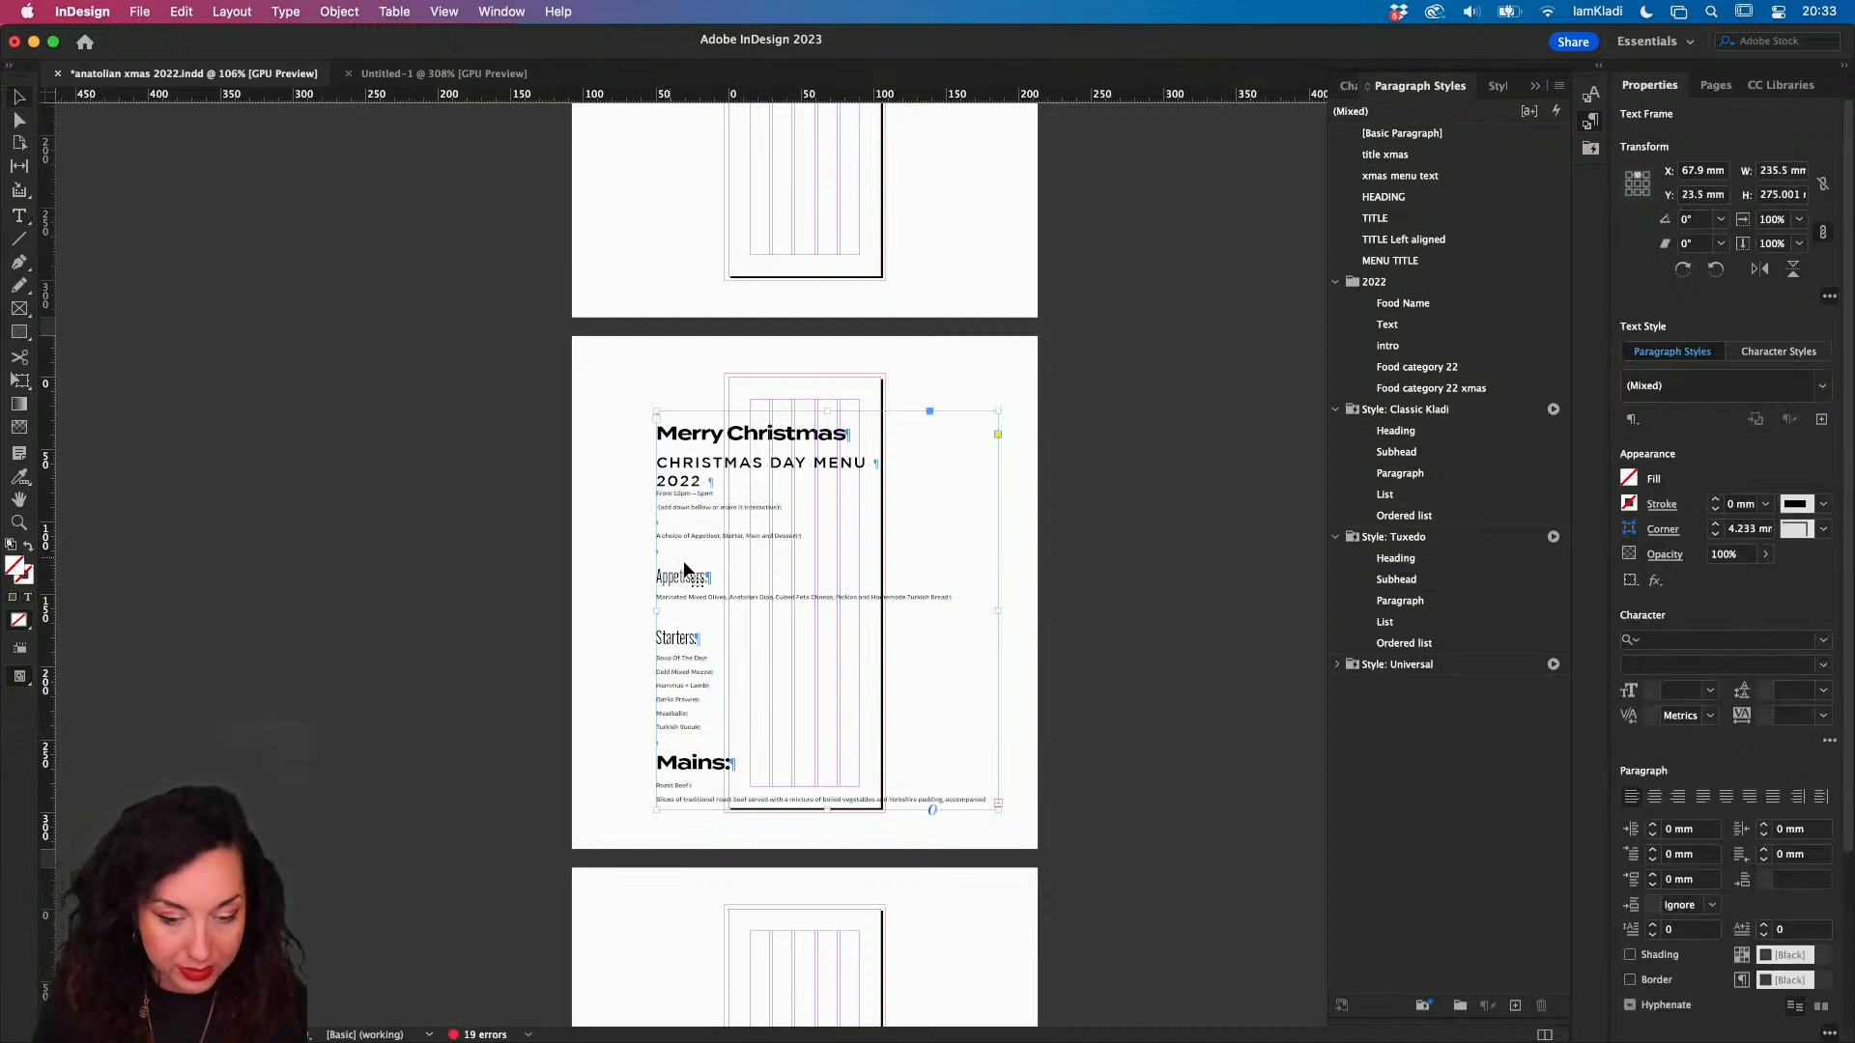
click(382, 75)
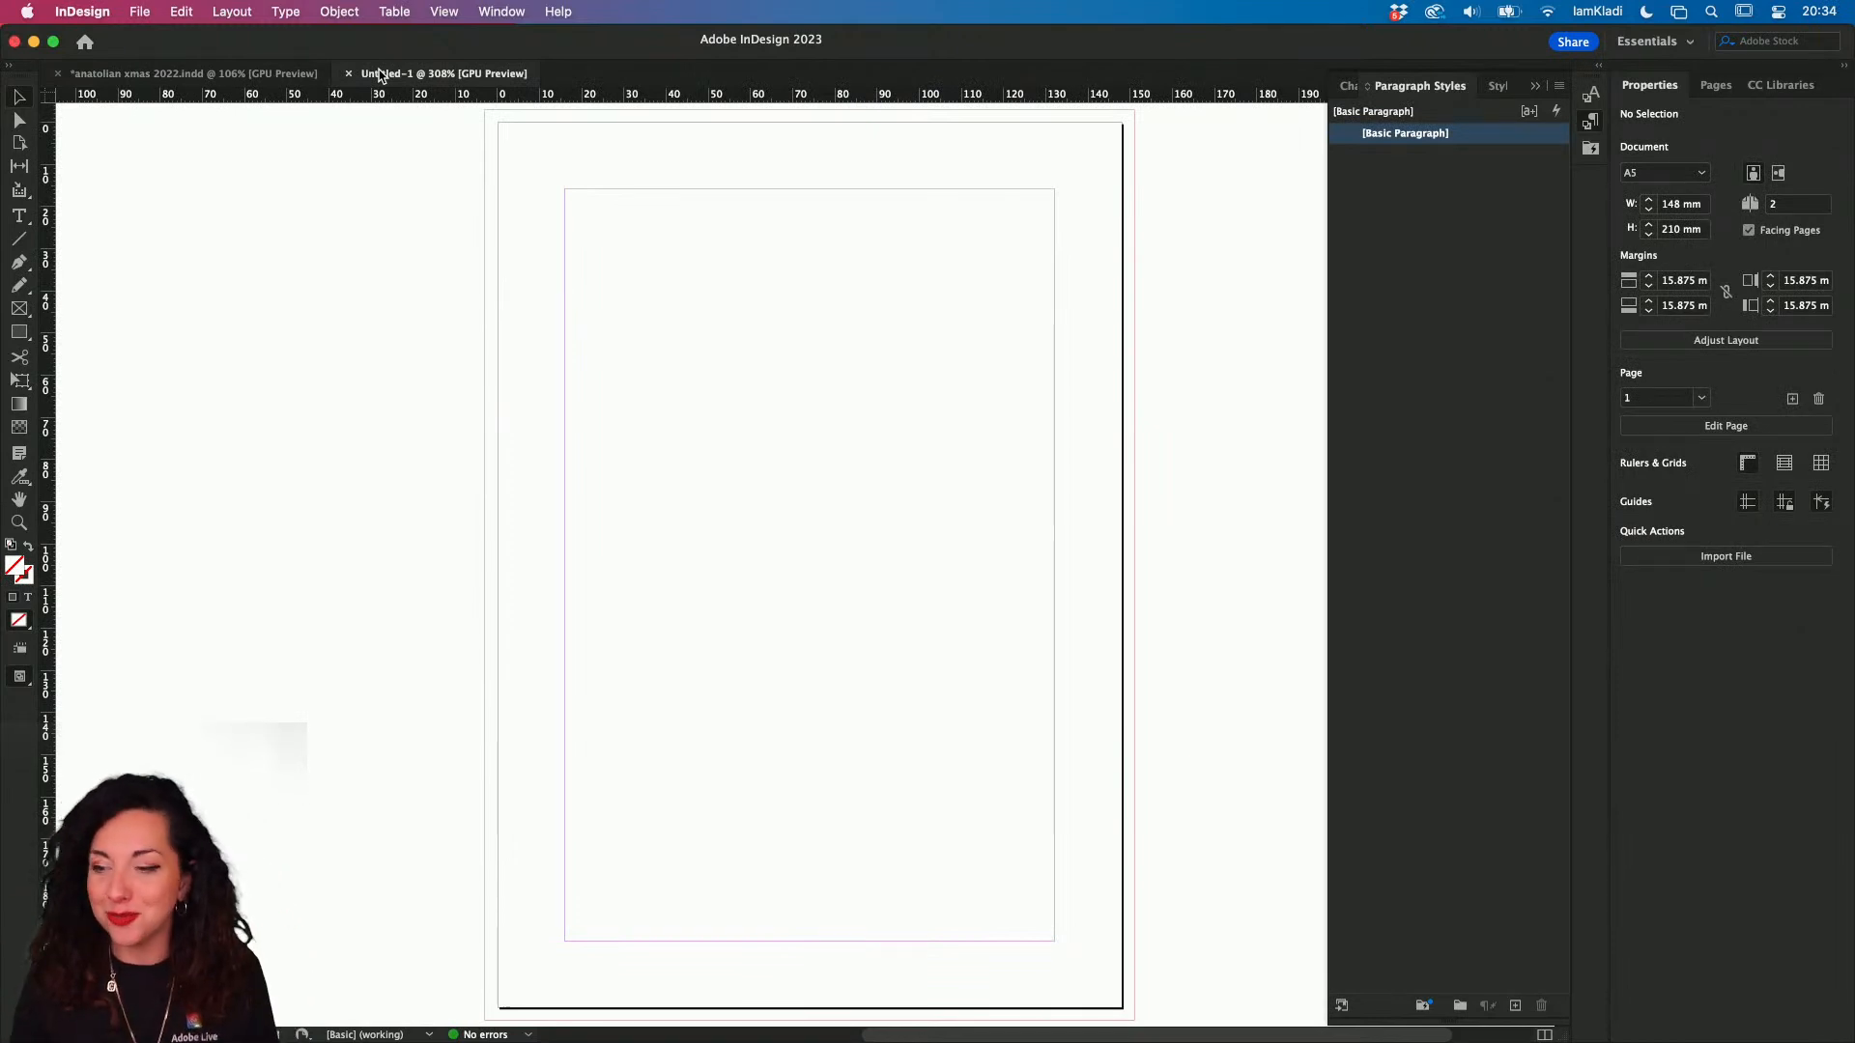
key(super+v)
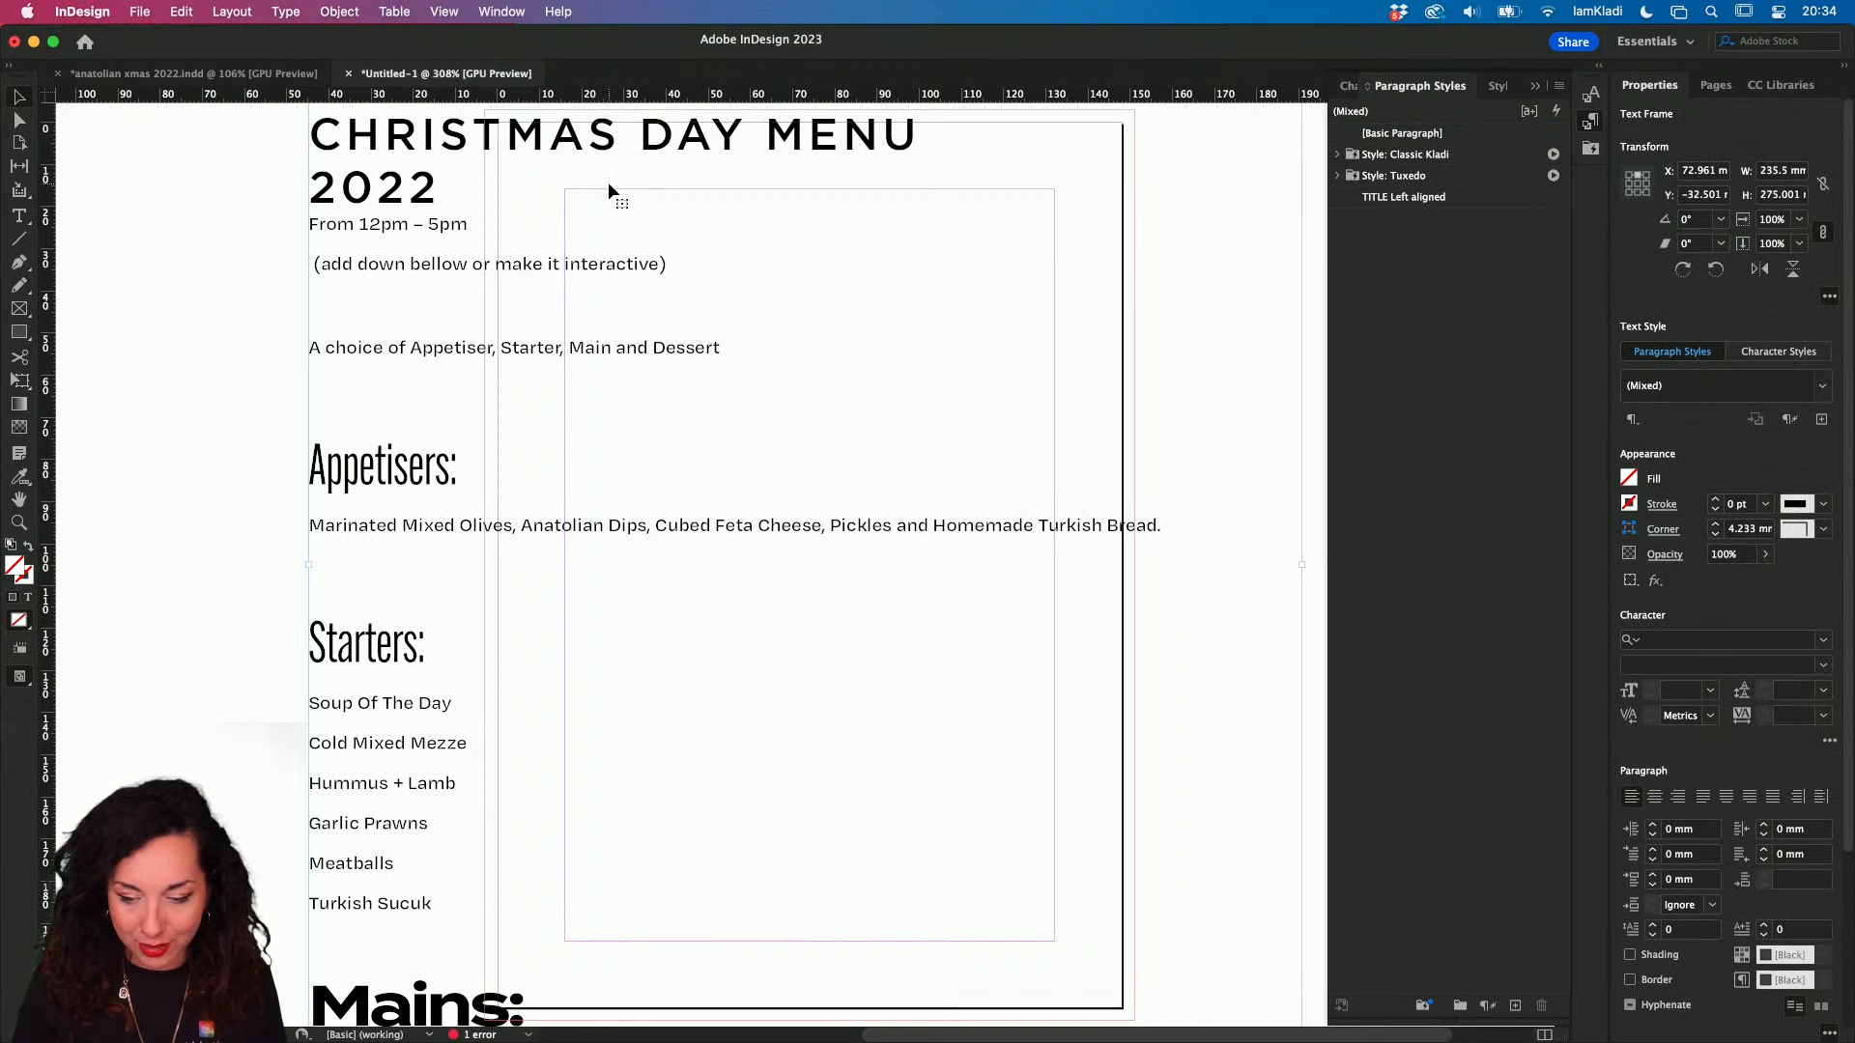
- Apply the [Basic Paragraph] style to the whole pasted menu text frame
click(1380, 154)
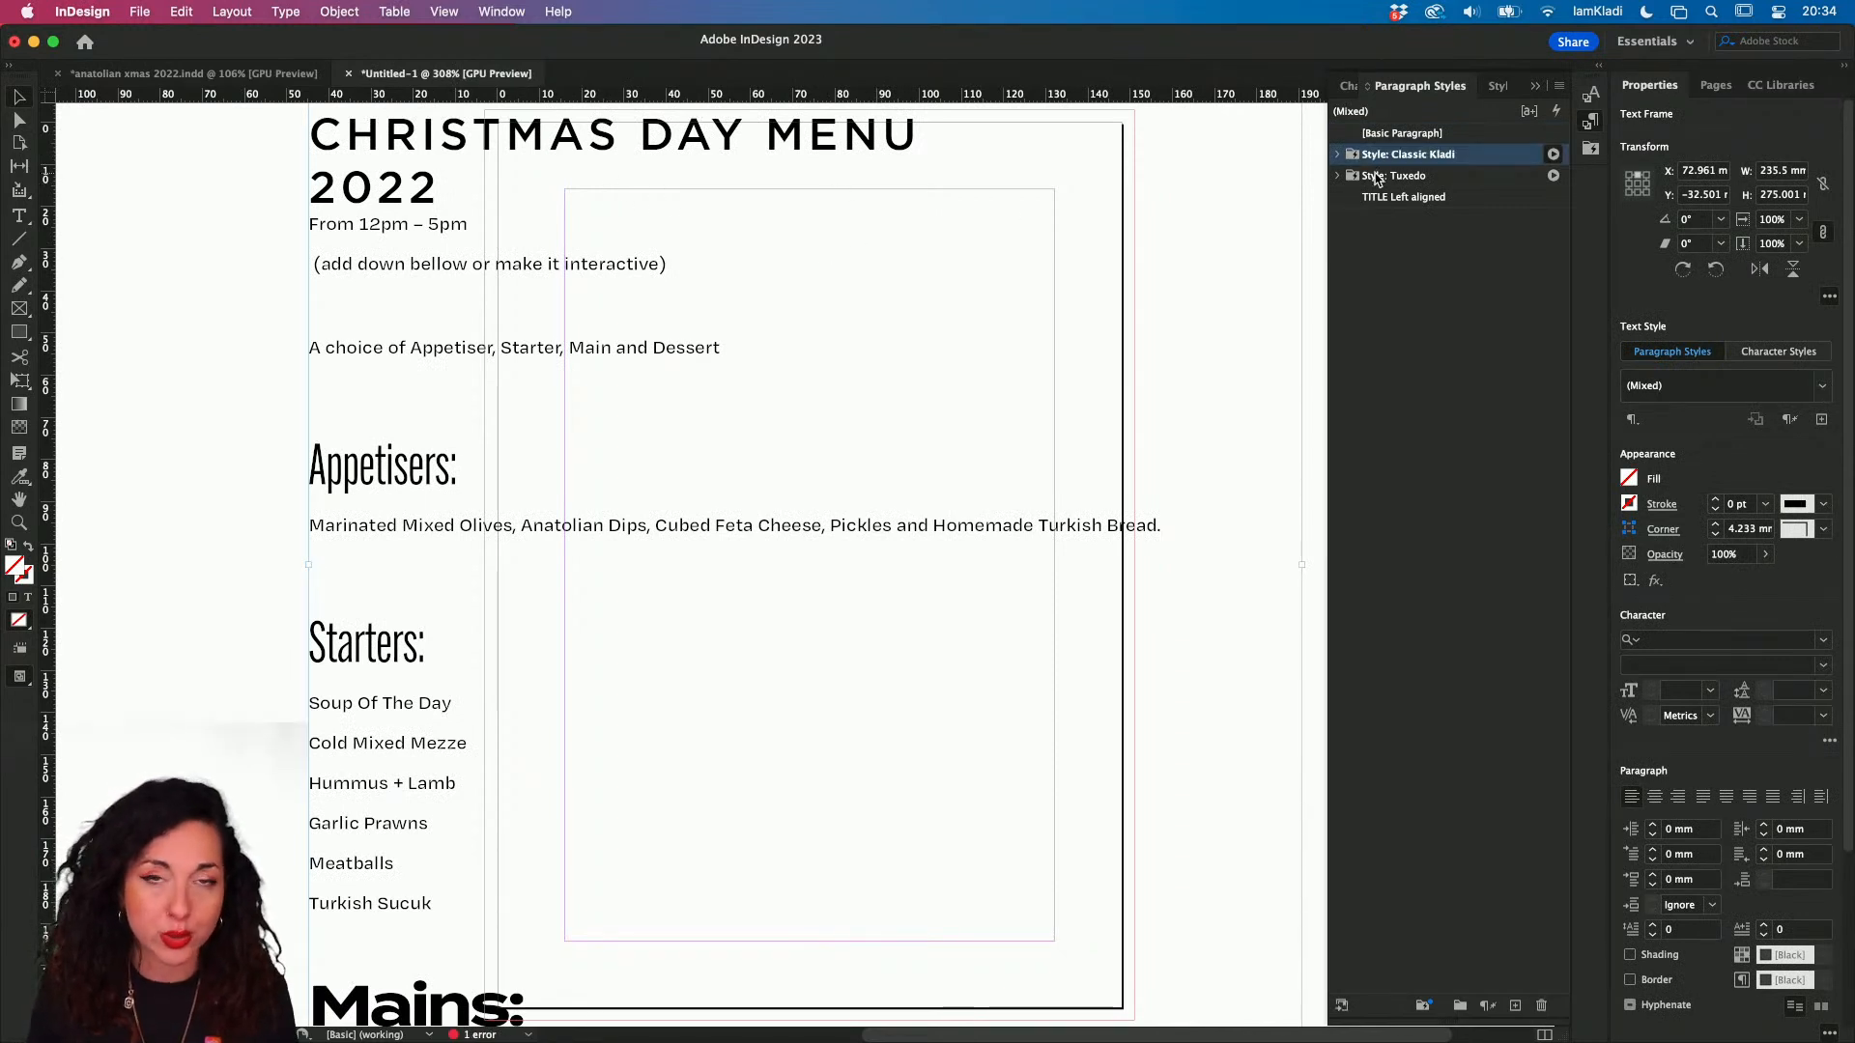
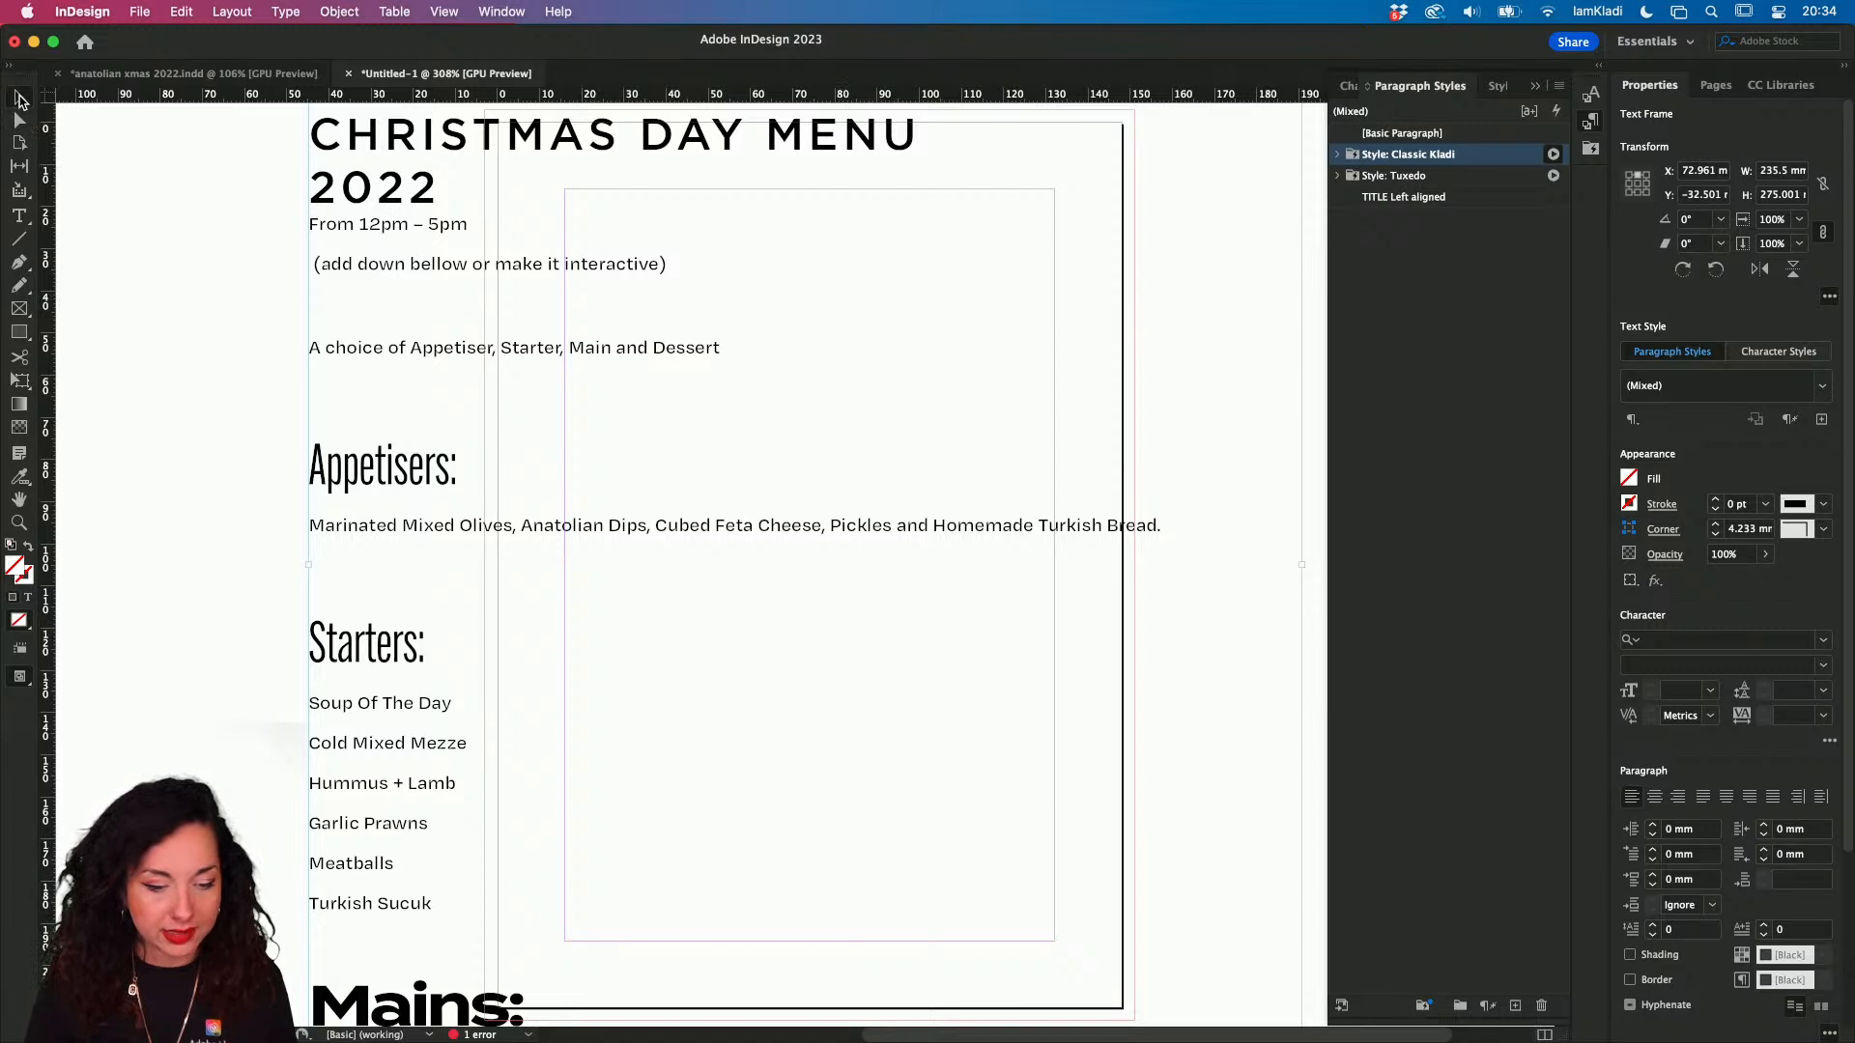
click(1388, 136)
scroll(1058, 245, up, 3)
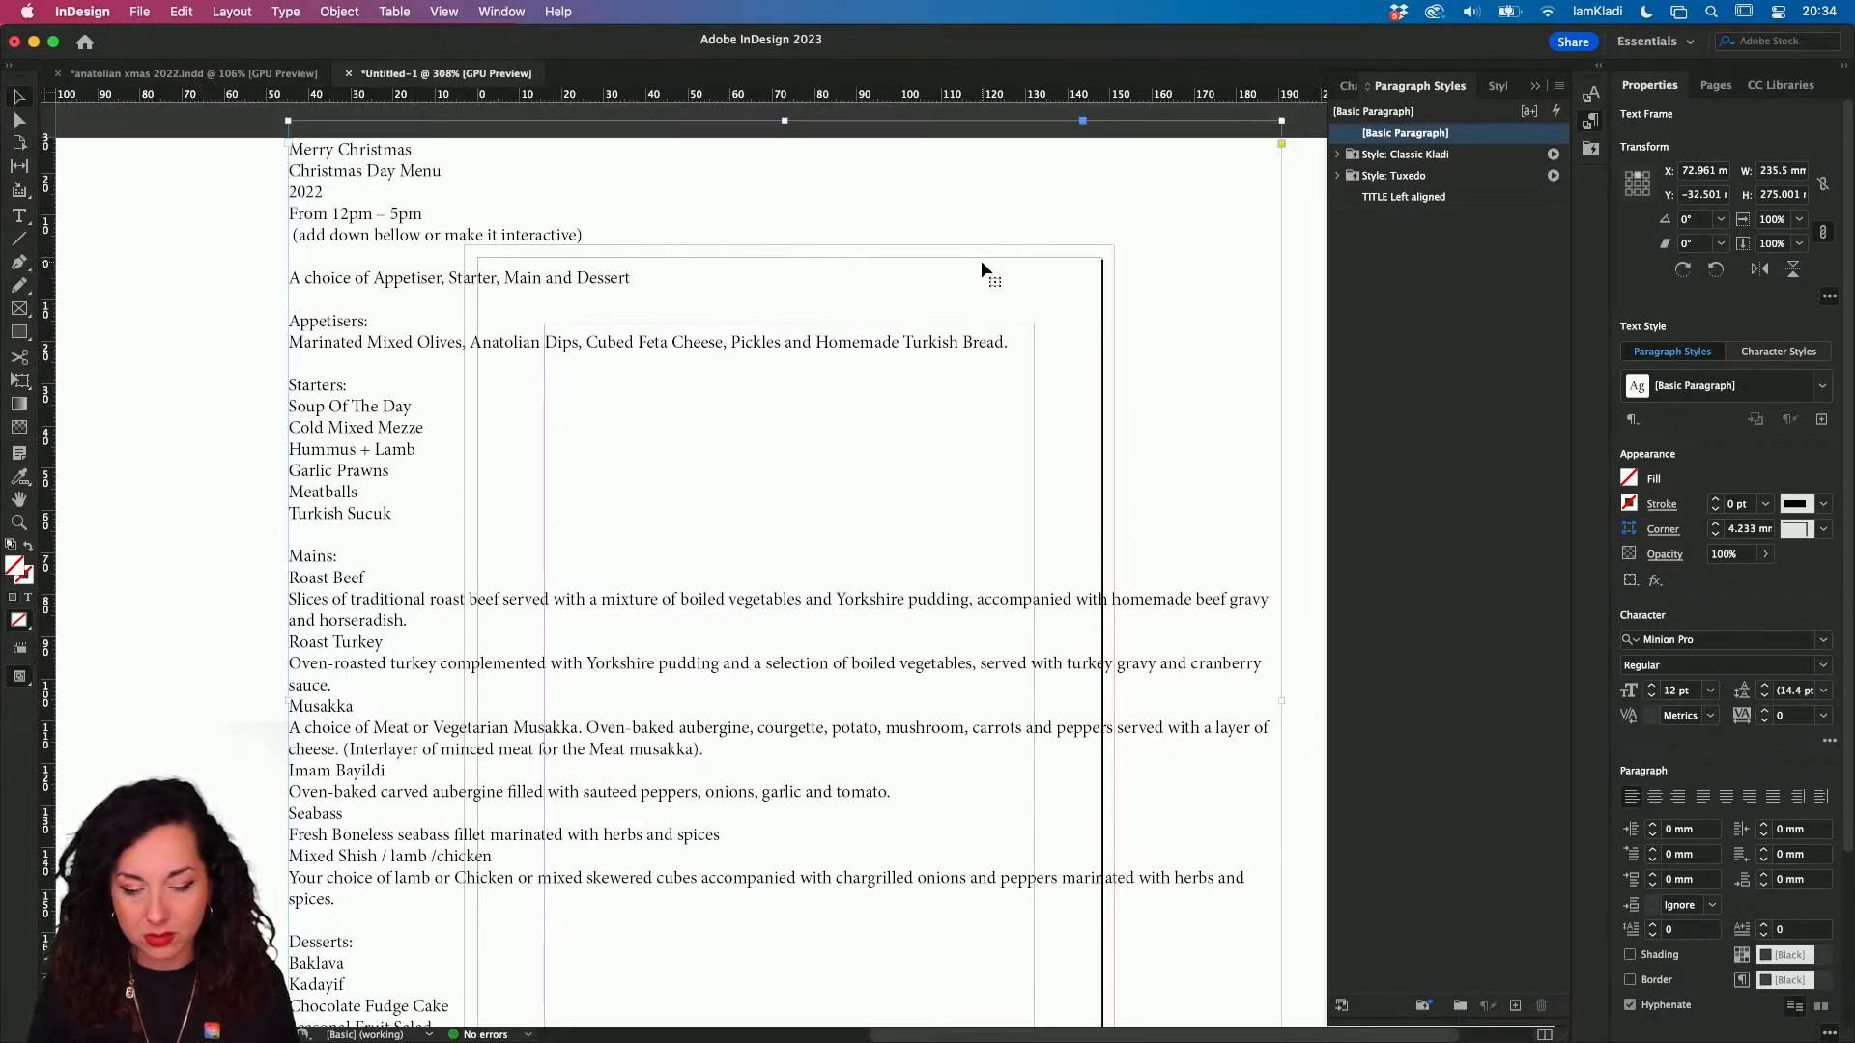
- Try to delete the Classic Kladi and Tuxedo style pack groups together from the paragraph styles
click(1397, 156)
shift+click(1408, 175)
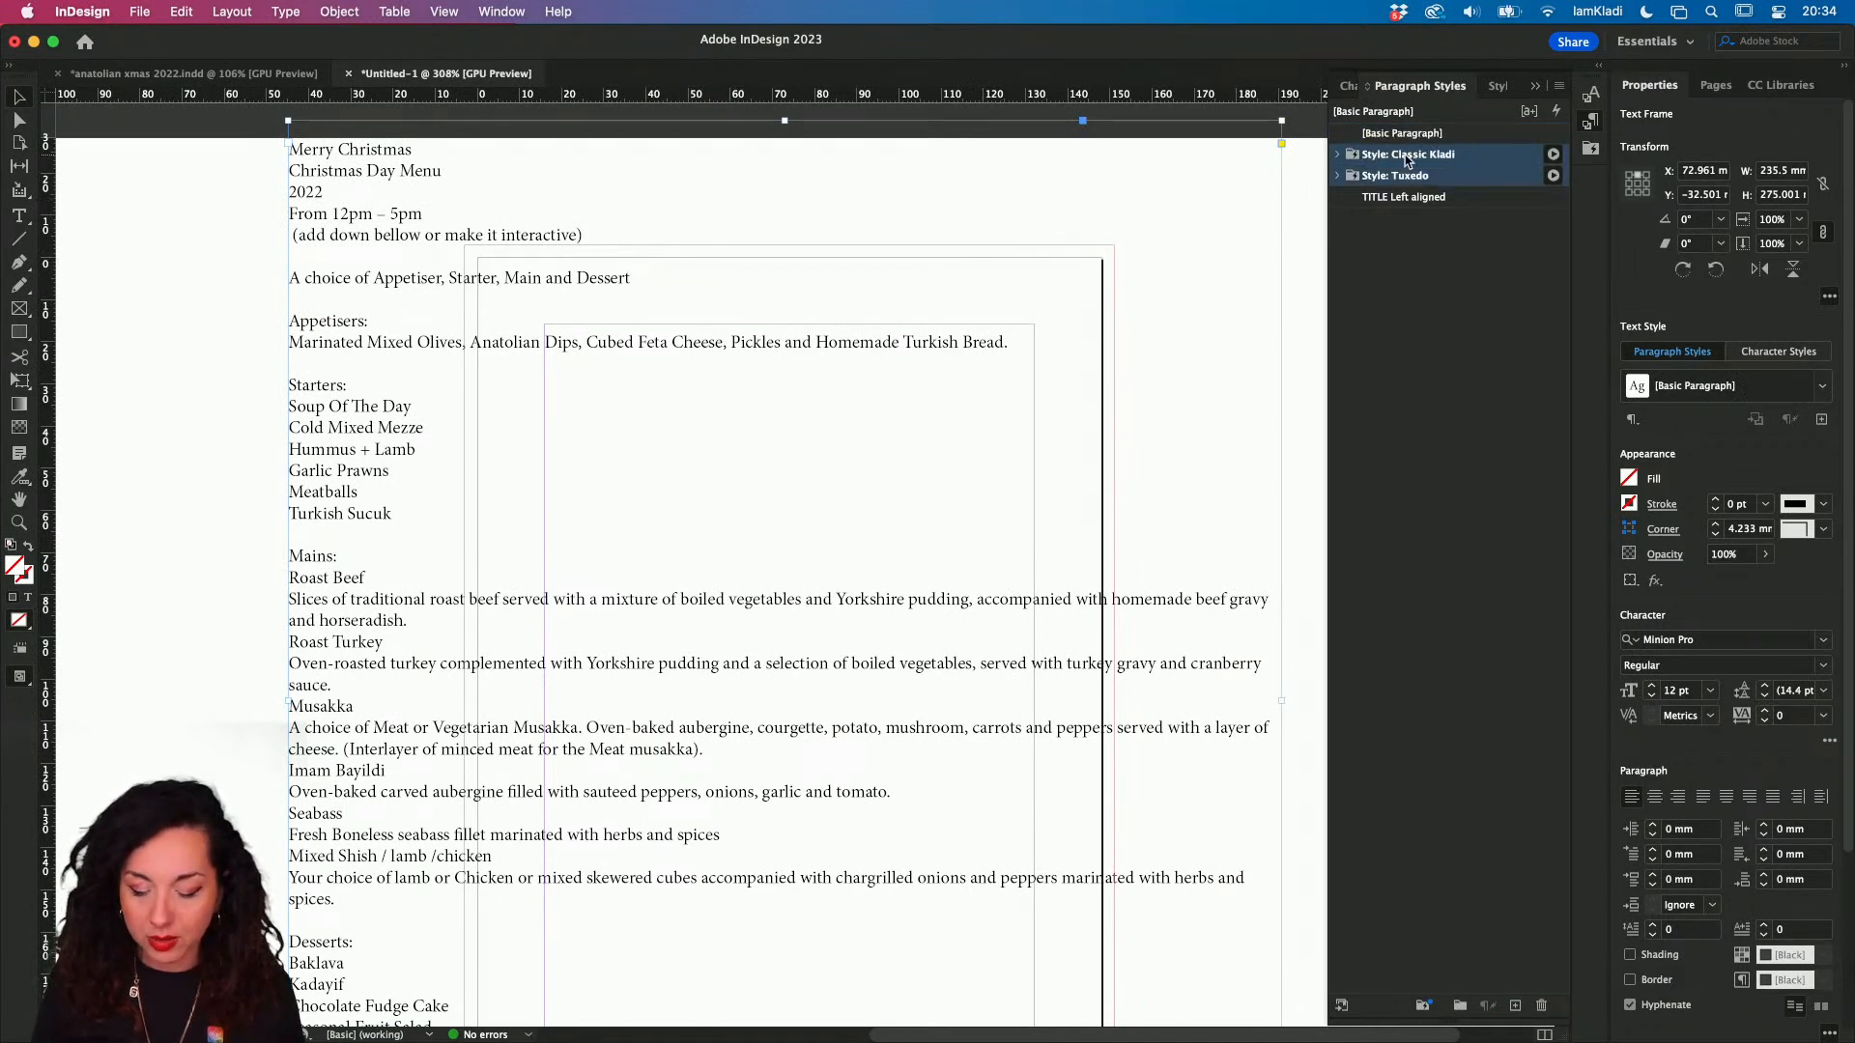
click(1404, 156)
click(1495, 674)
click(1493, 158)
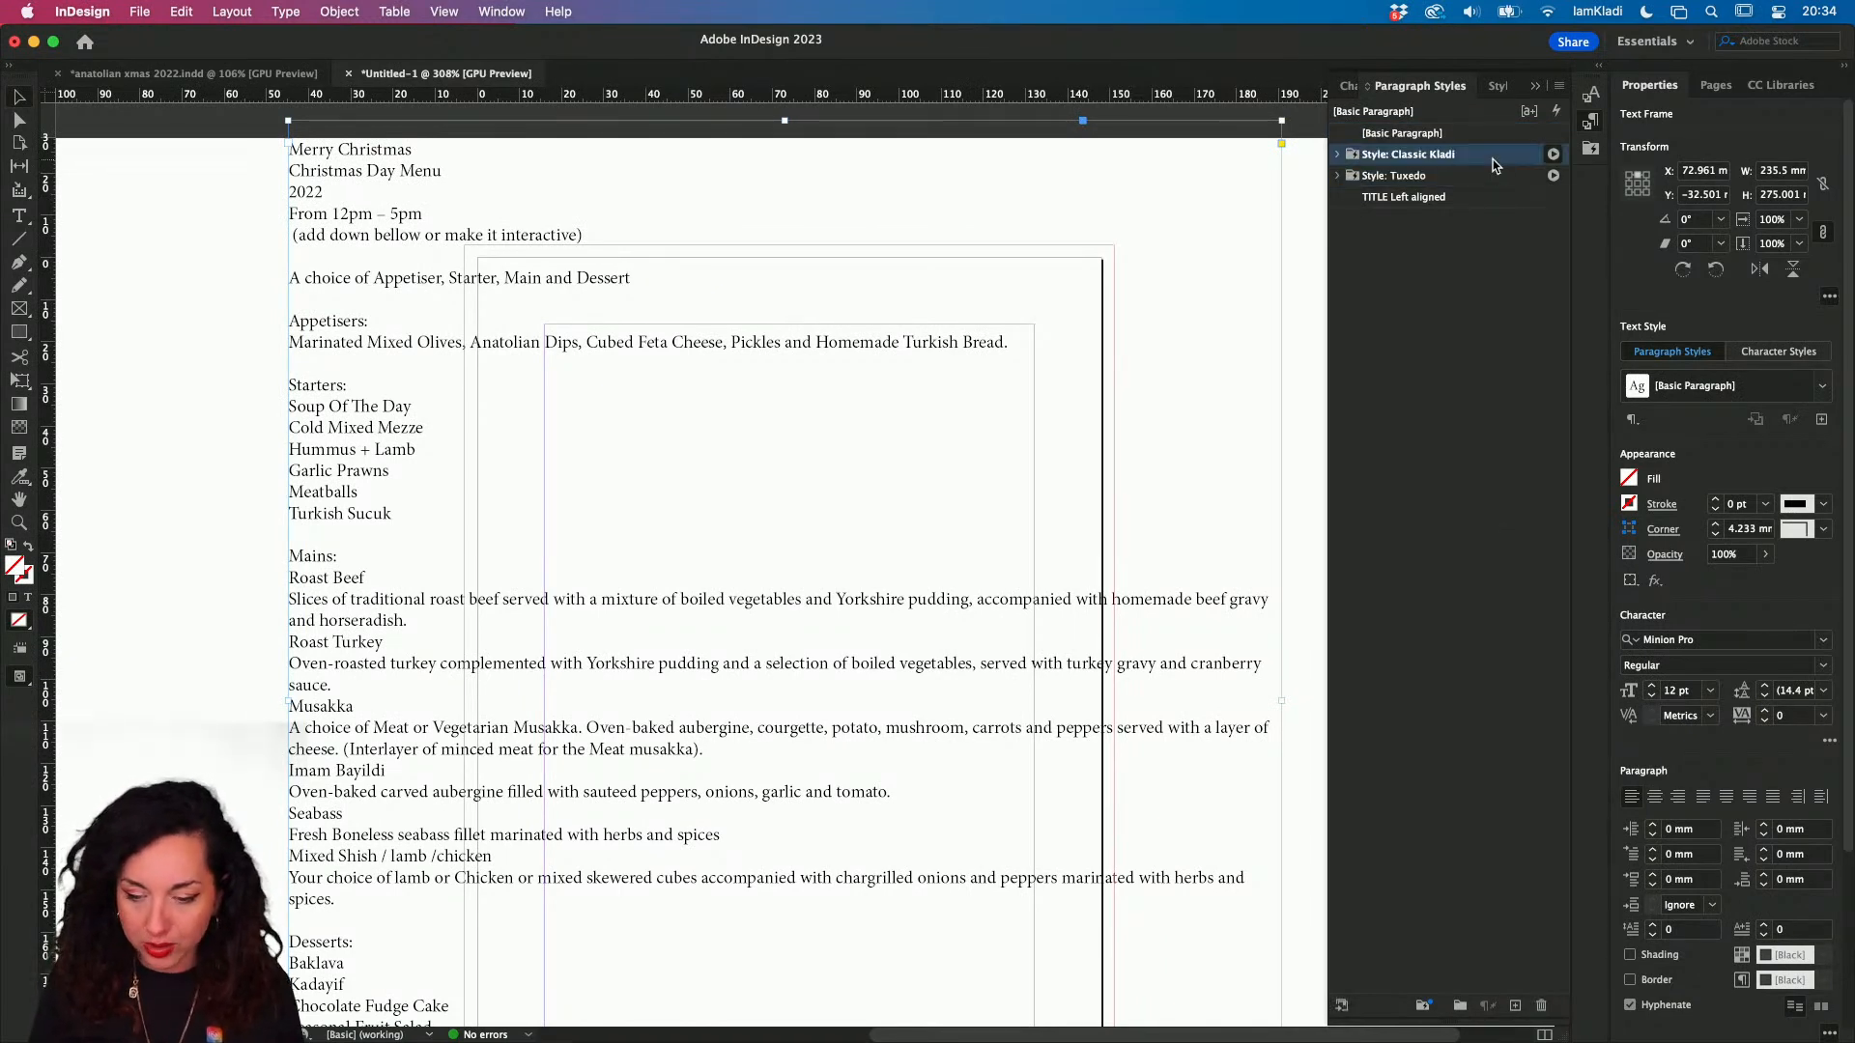
shift+click(1490, 183)
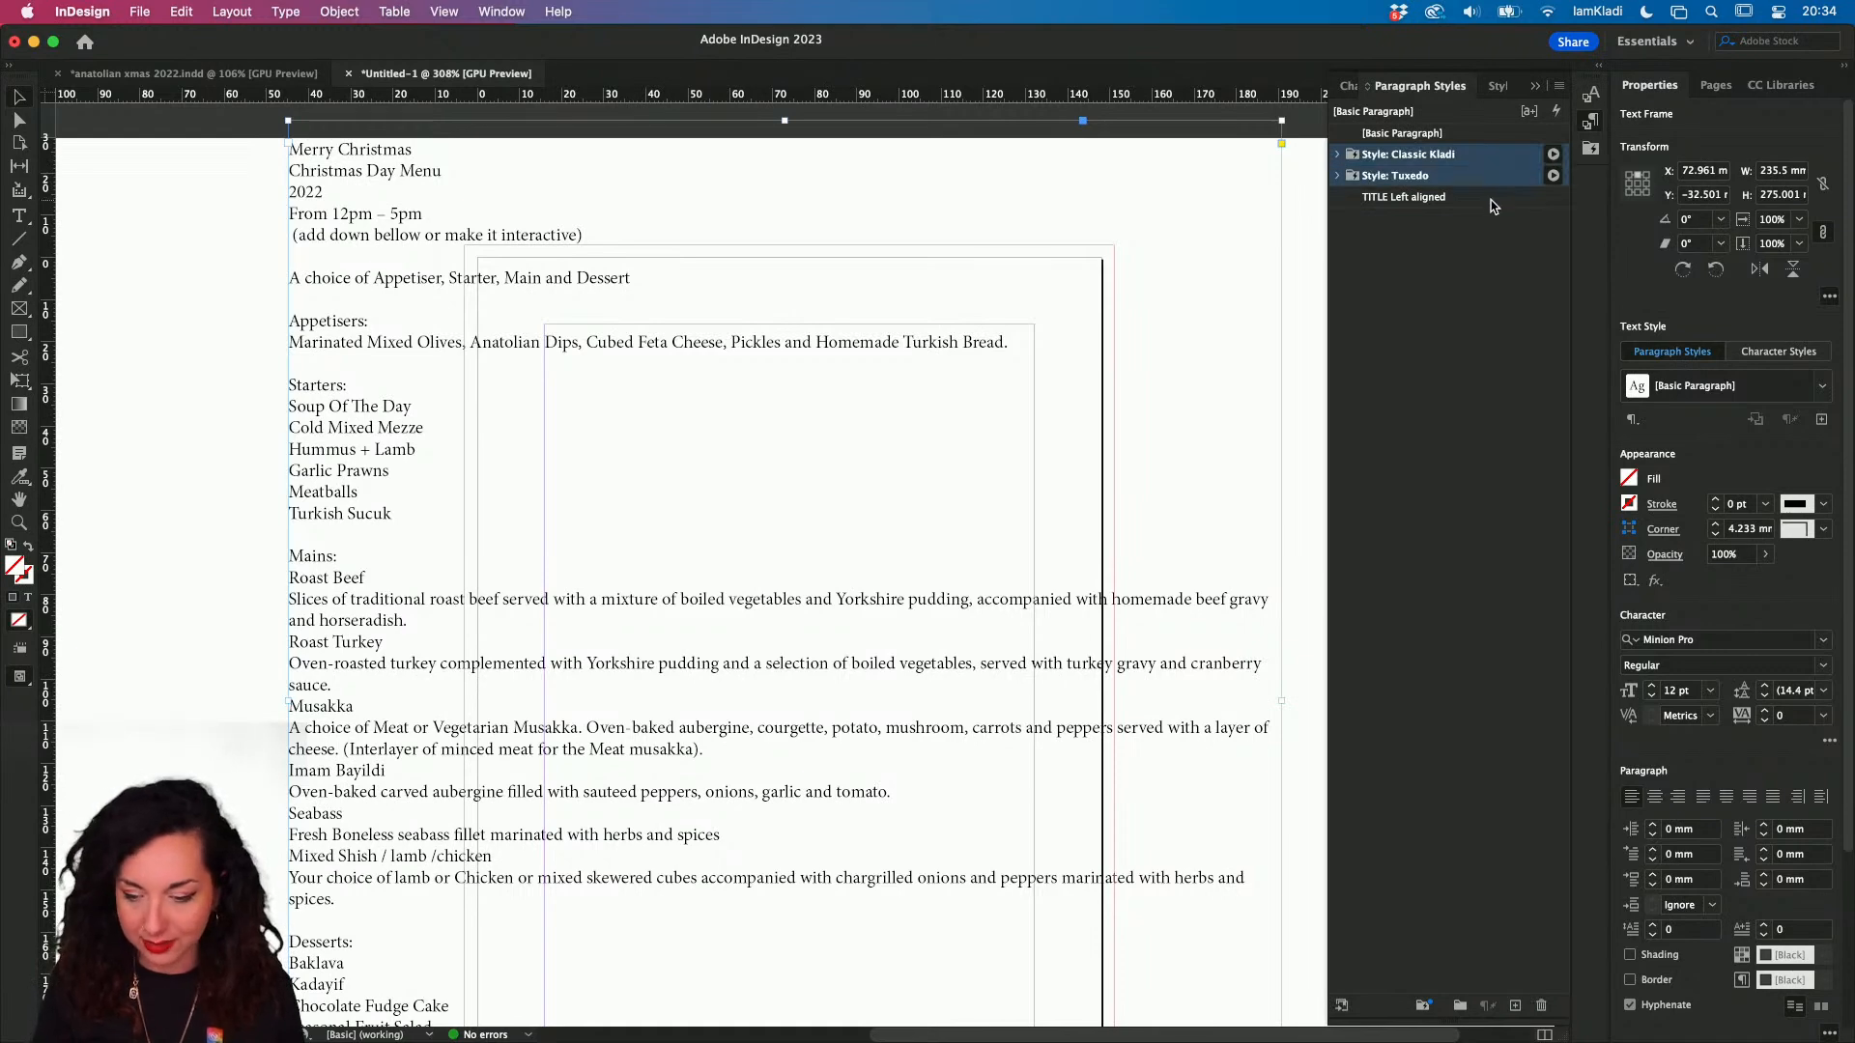
drag(1465, 174, 1513, 547)
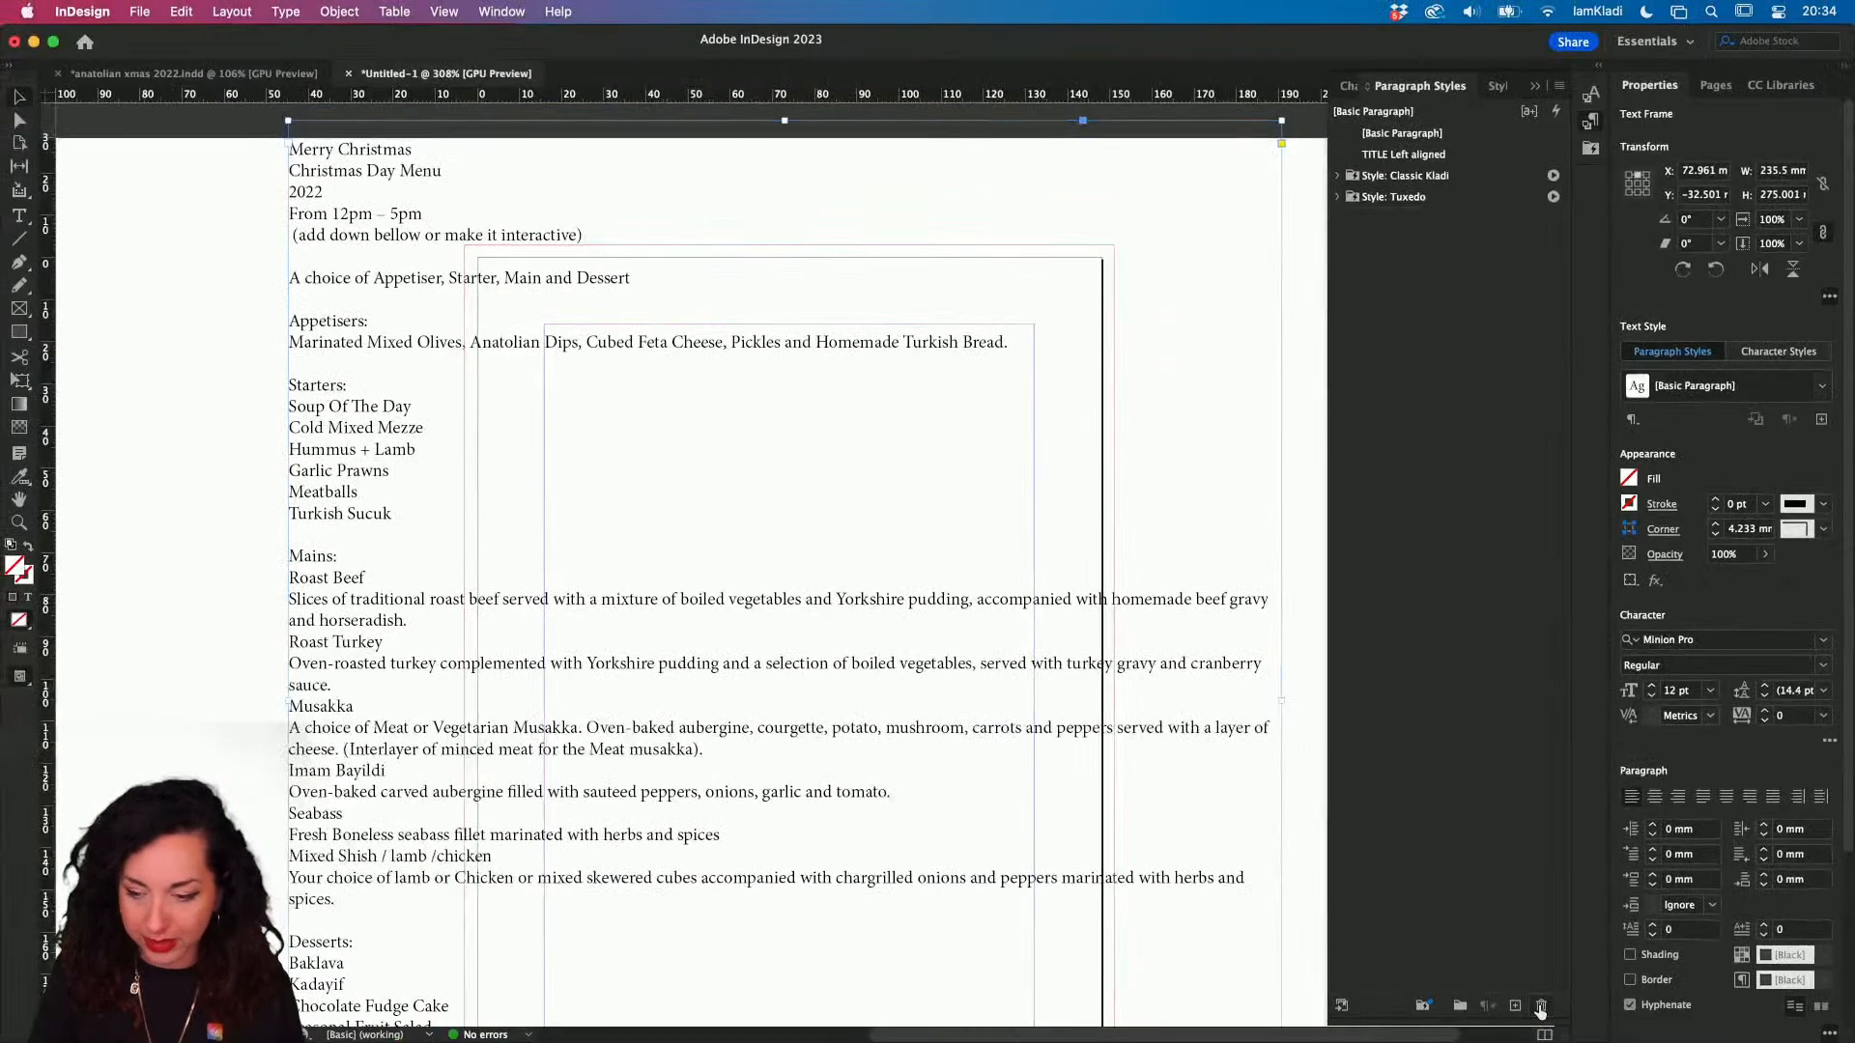
- Delete the Classic Kladi style pack group from the new document's paragraph styles
click(1416, 178)
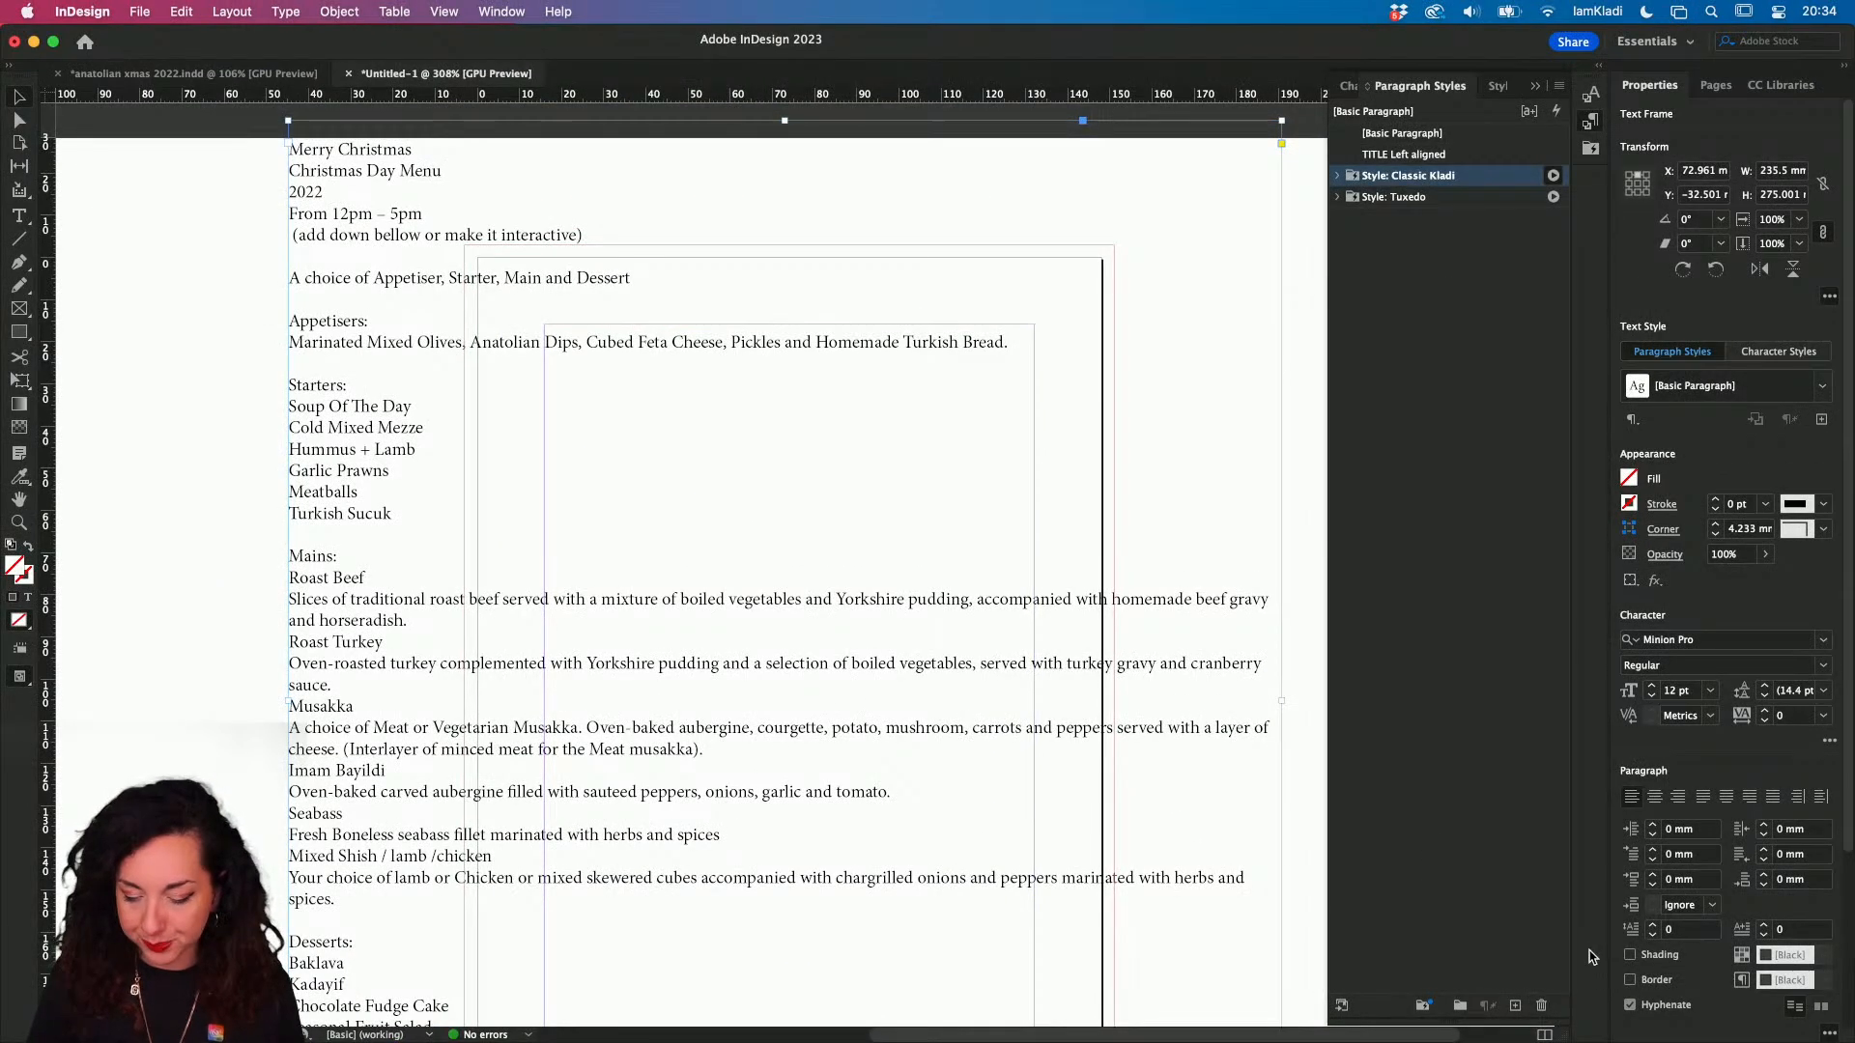
click(1546, 1009)
click(1085, 568)
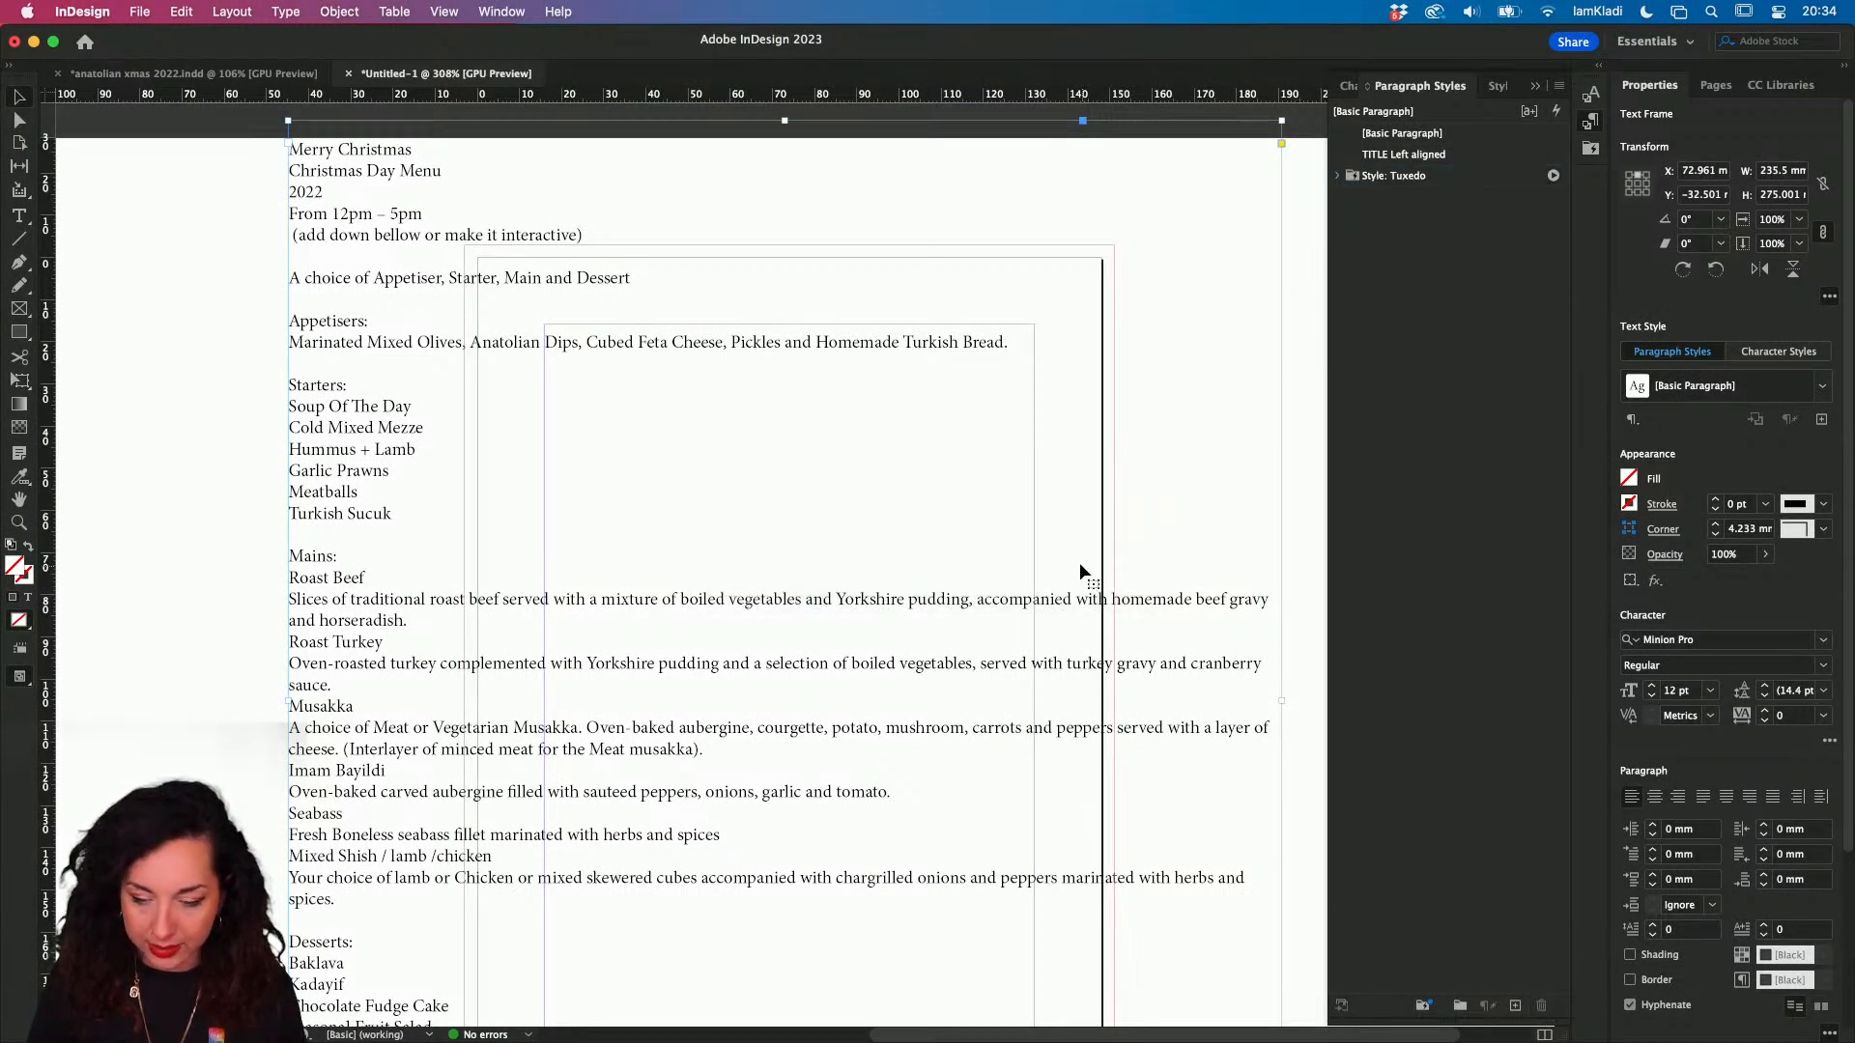
- Delete the TITLE Left aligned paragraph style and replace it with [Basic Paragraph]
click(1478, 154)
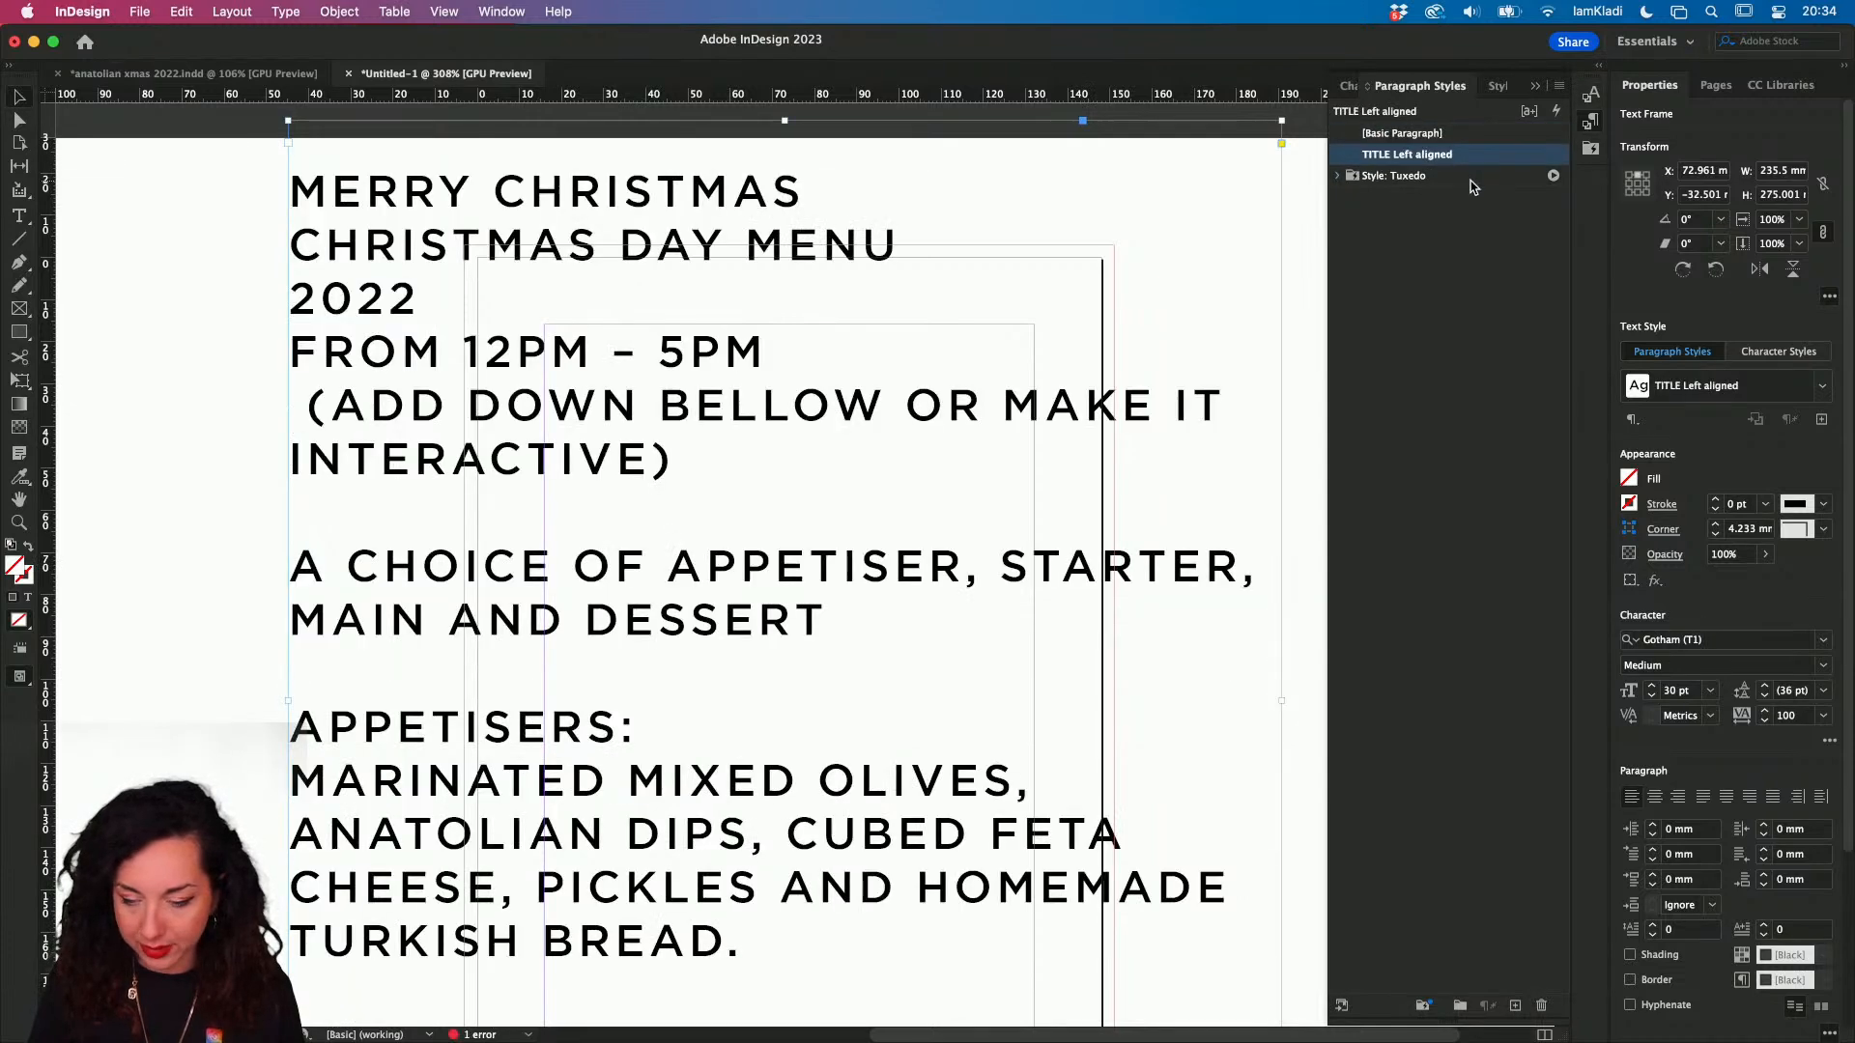
click(1543, 1006)
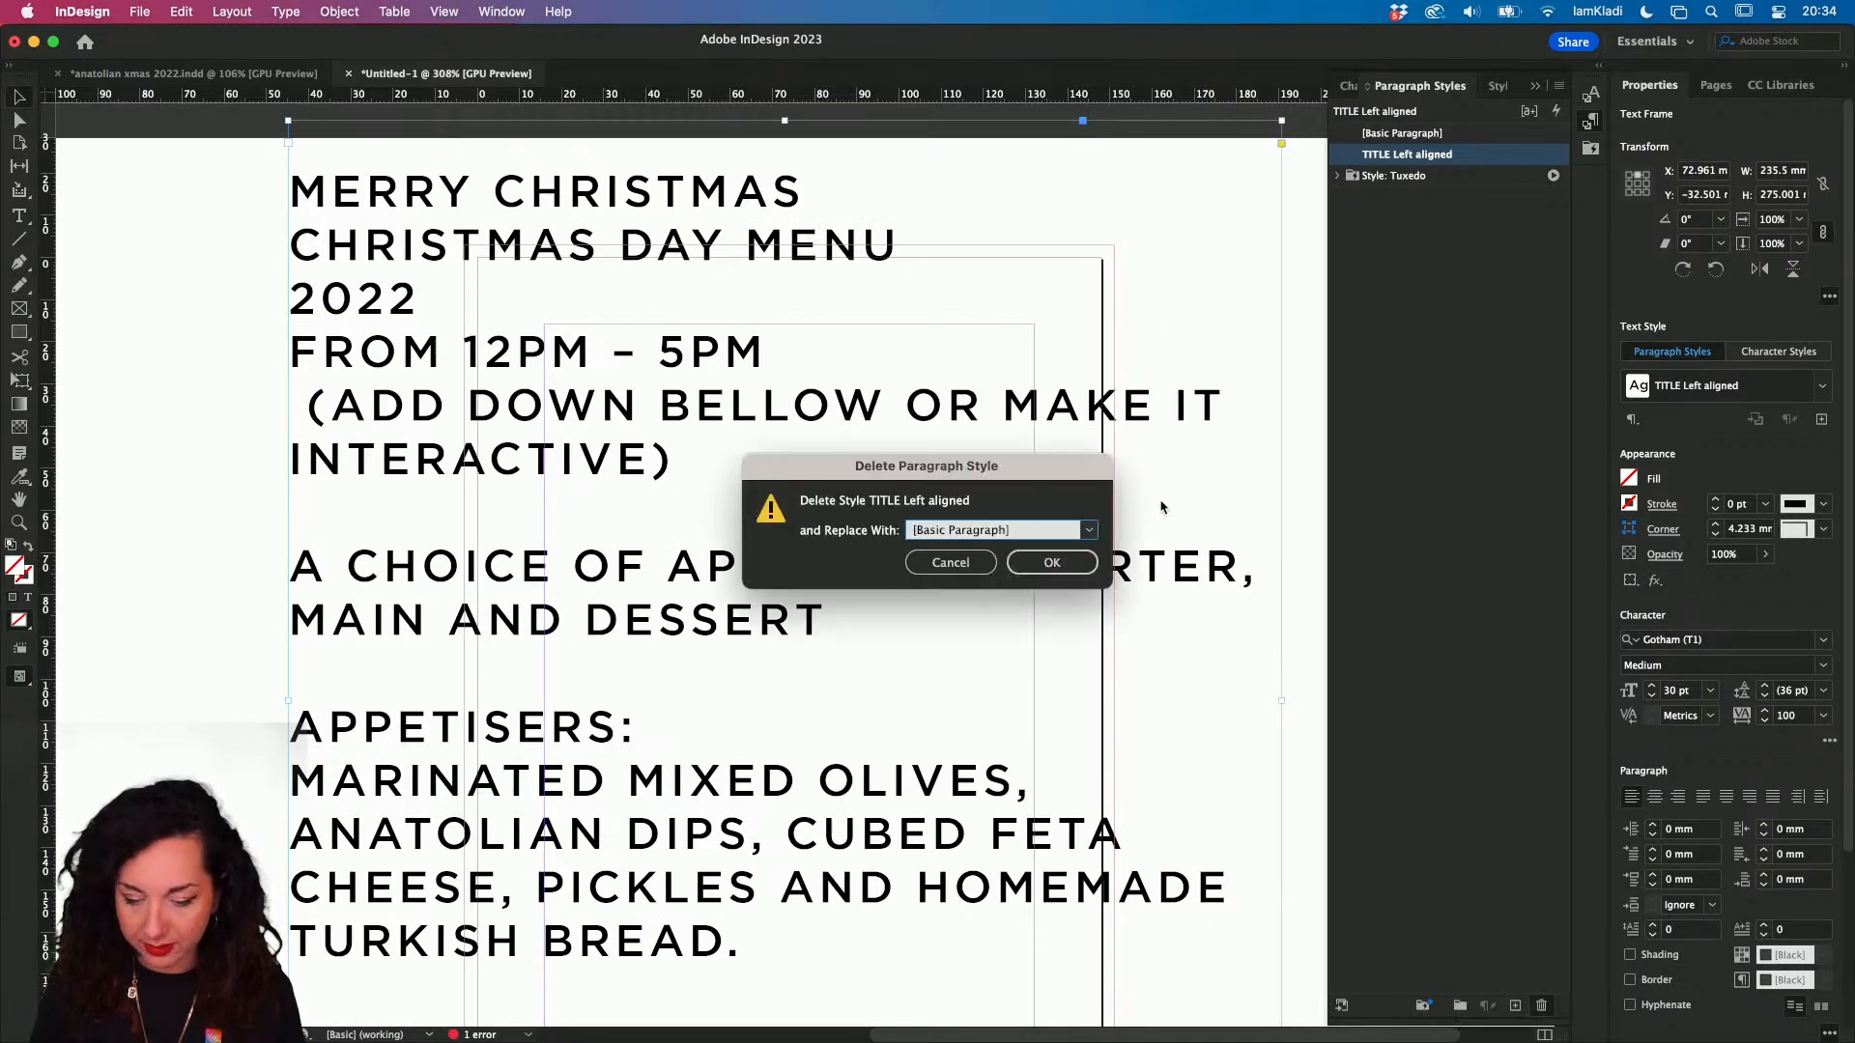
click(1052, 562)
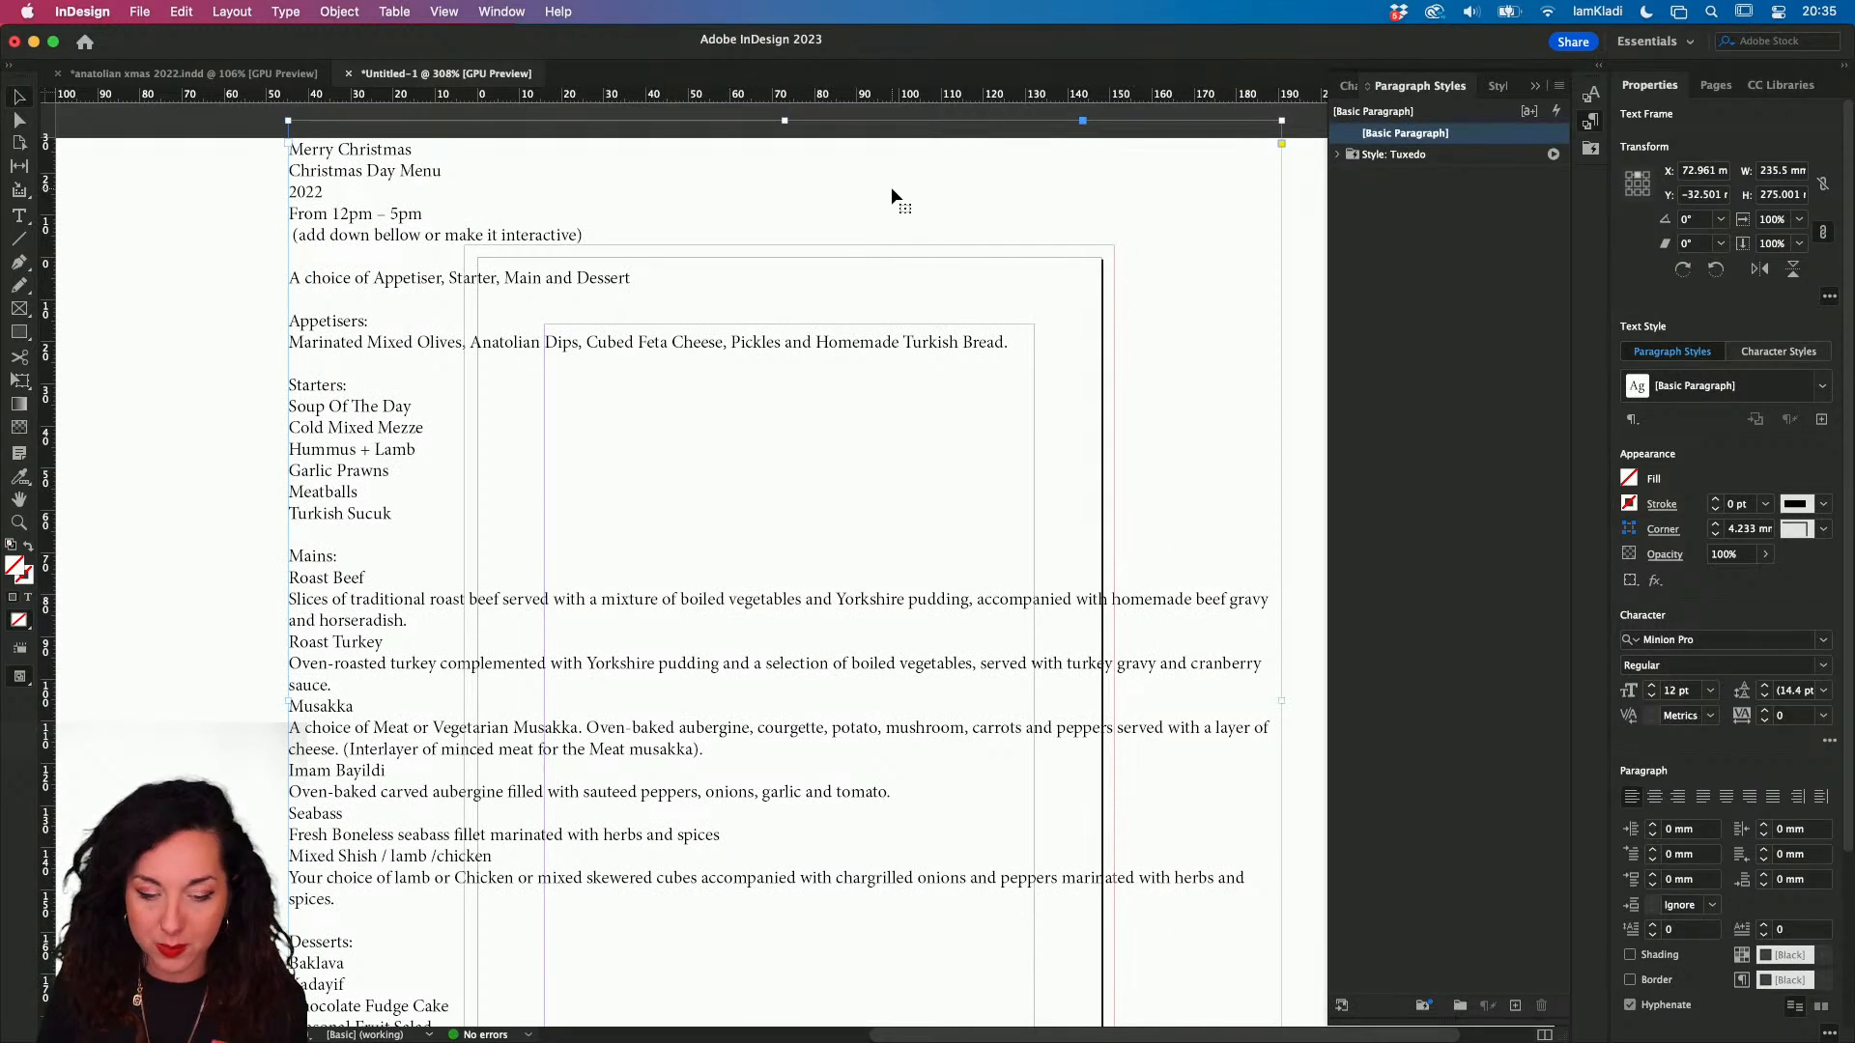
- Delete the Style: Tuxedo group from the paragraph styles, replacing its Heading style with [Basic Paragraph]
click(1387, 173)
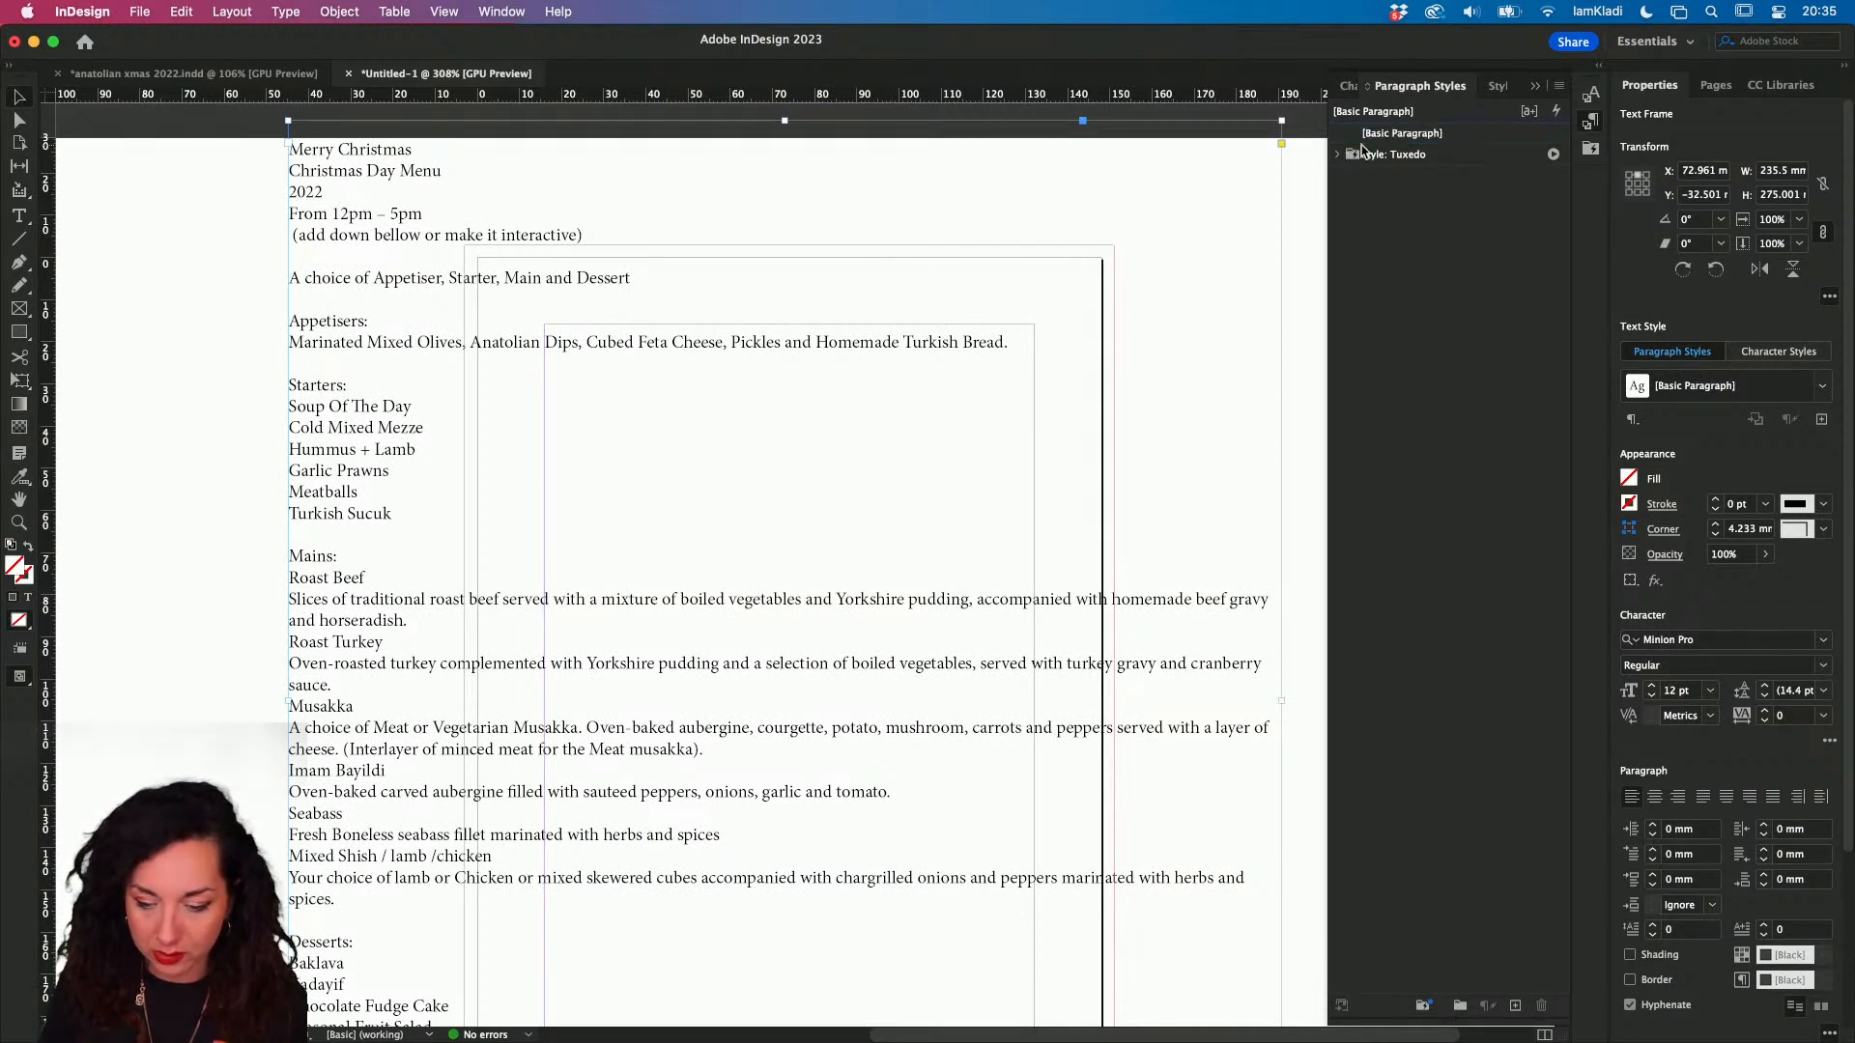
click(1339, 155)
click(1393, 178)
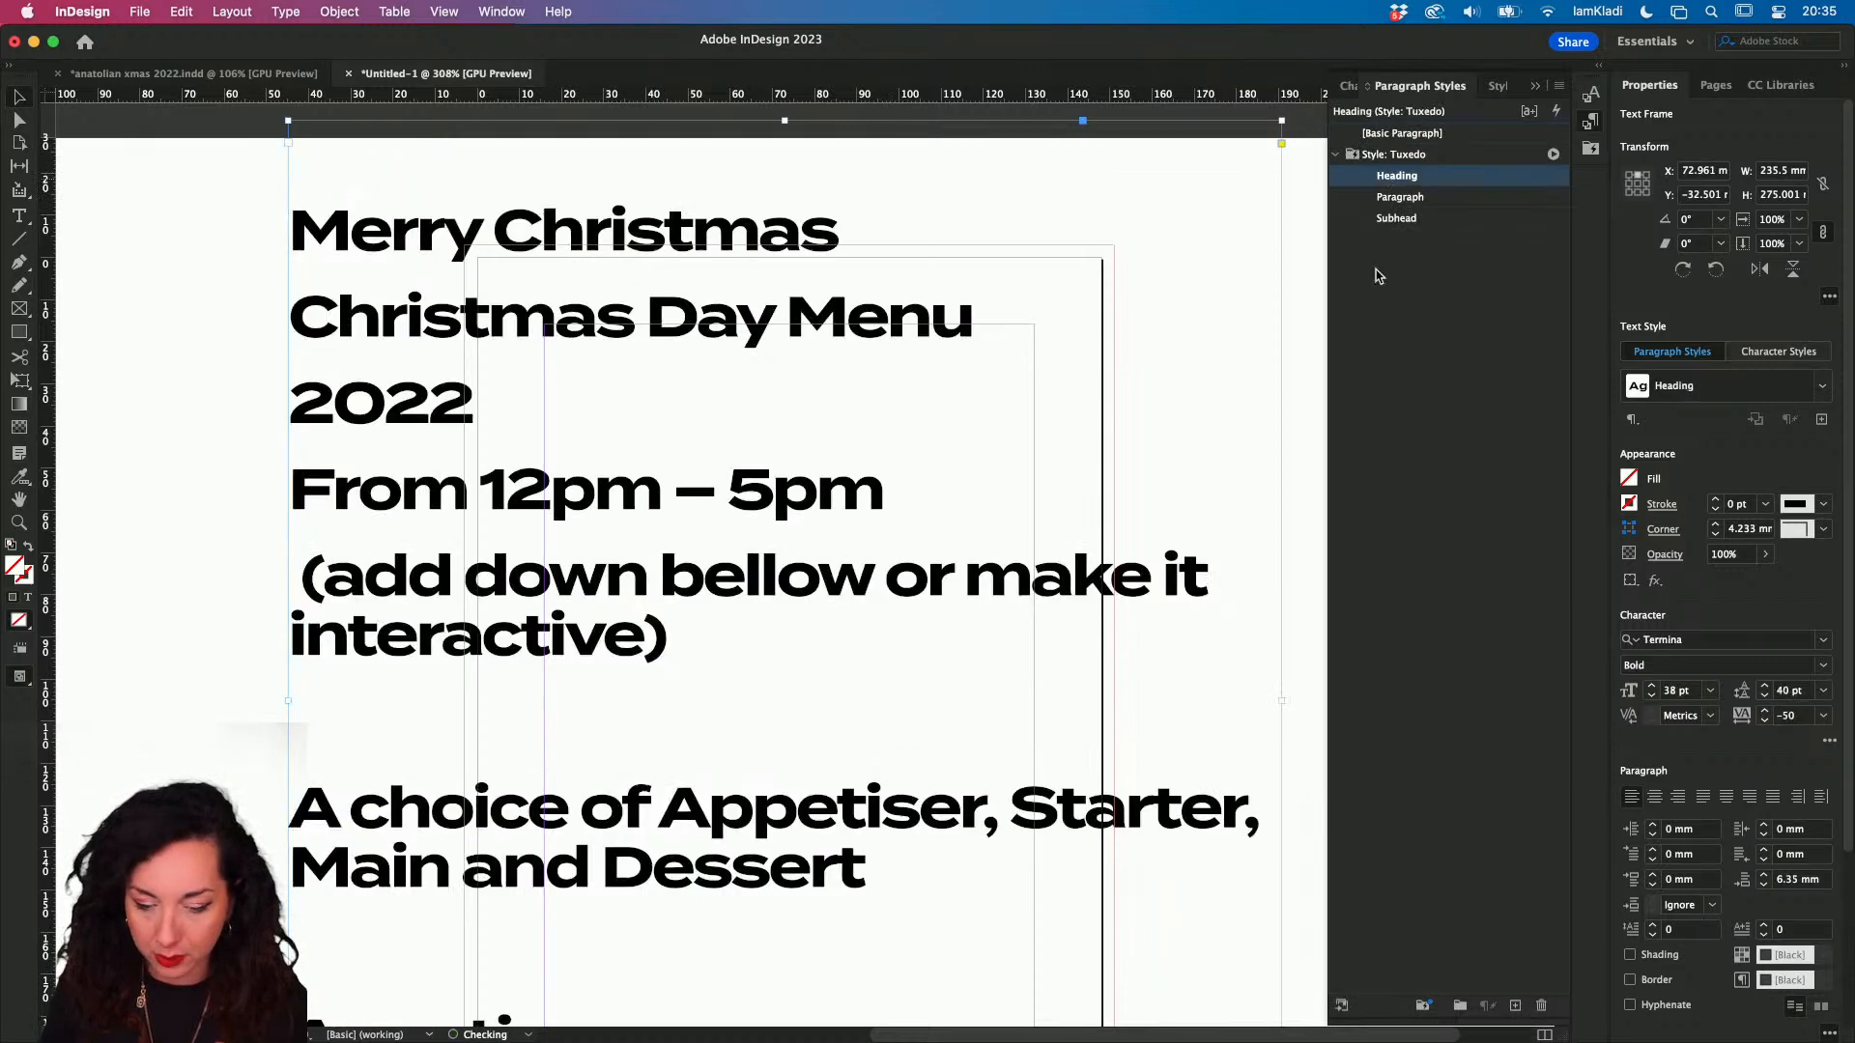
click(1415, 155)
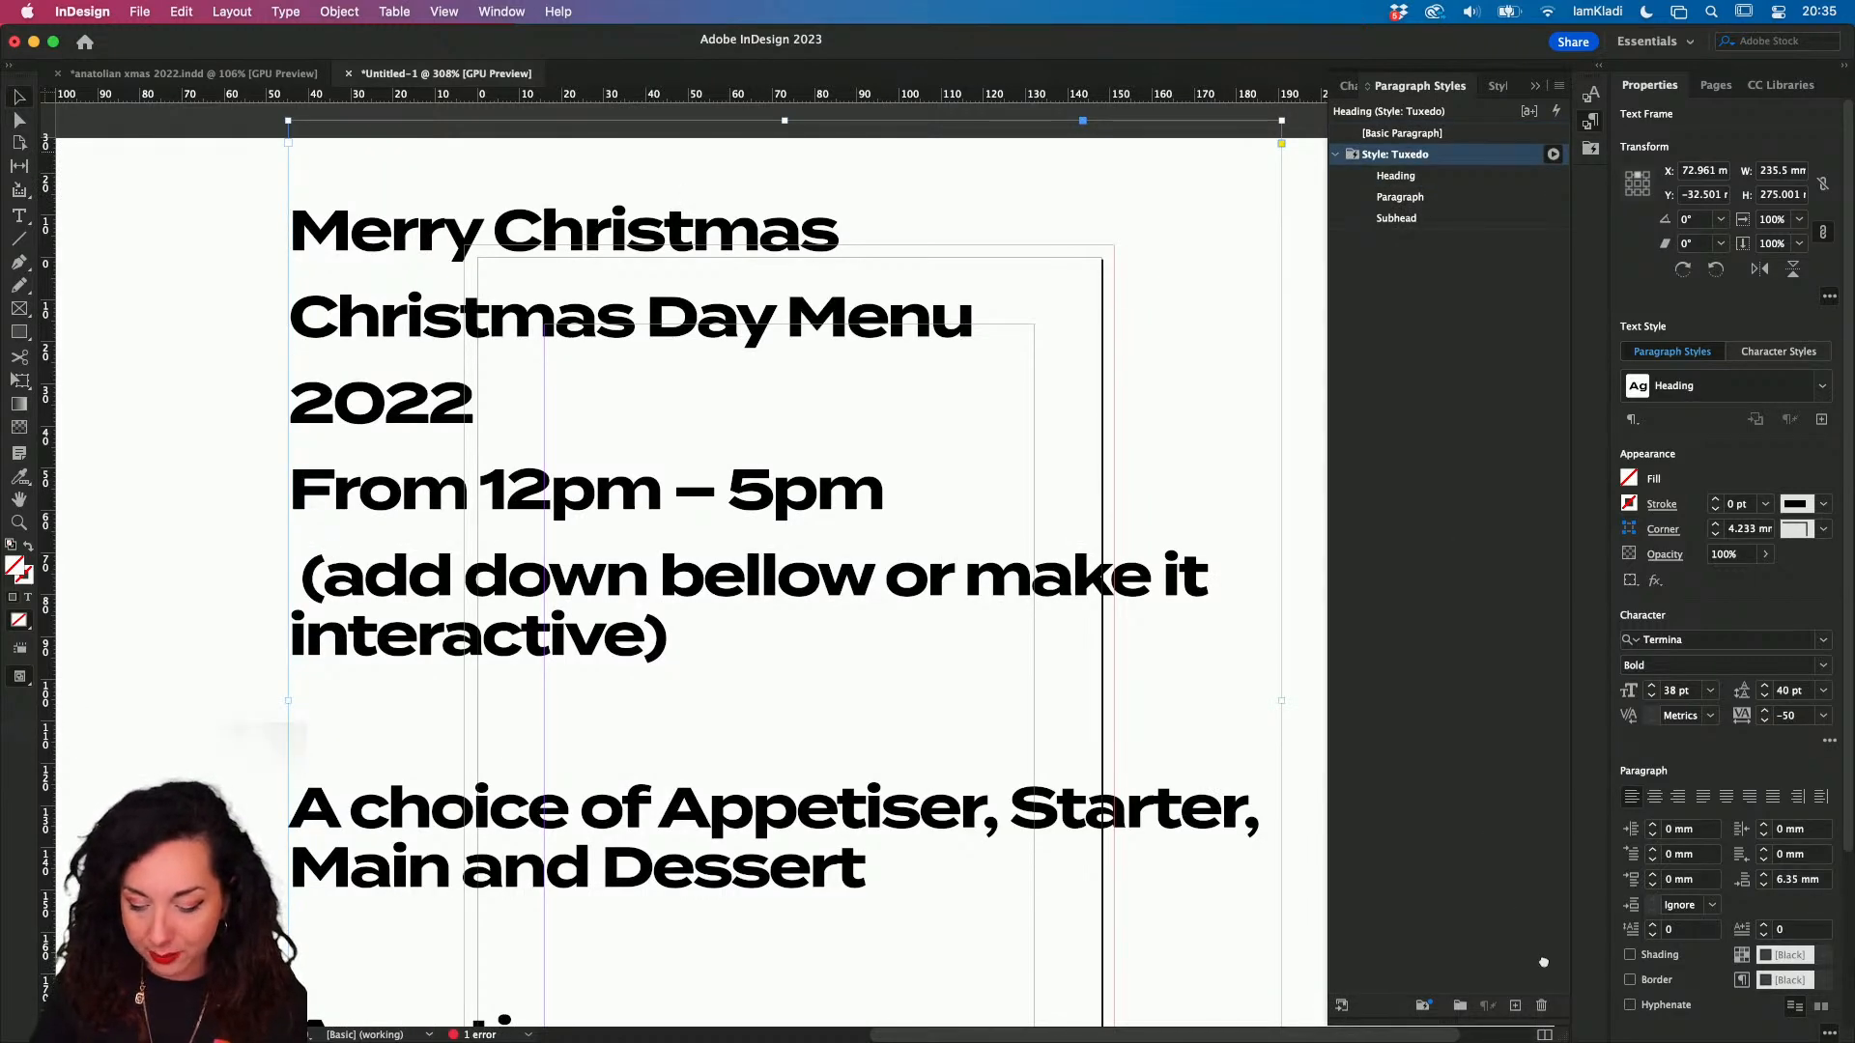
click(1541, 1006)
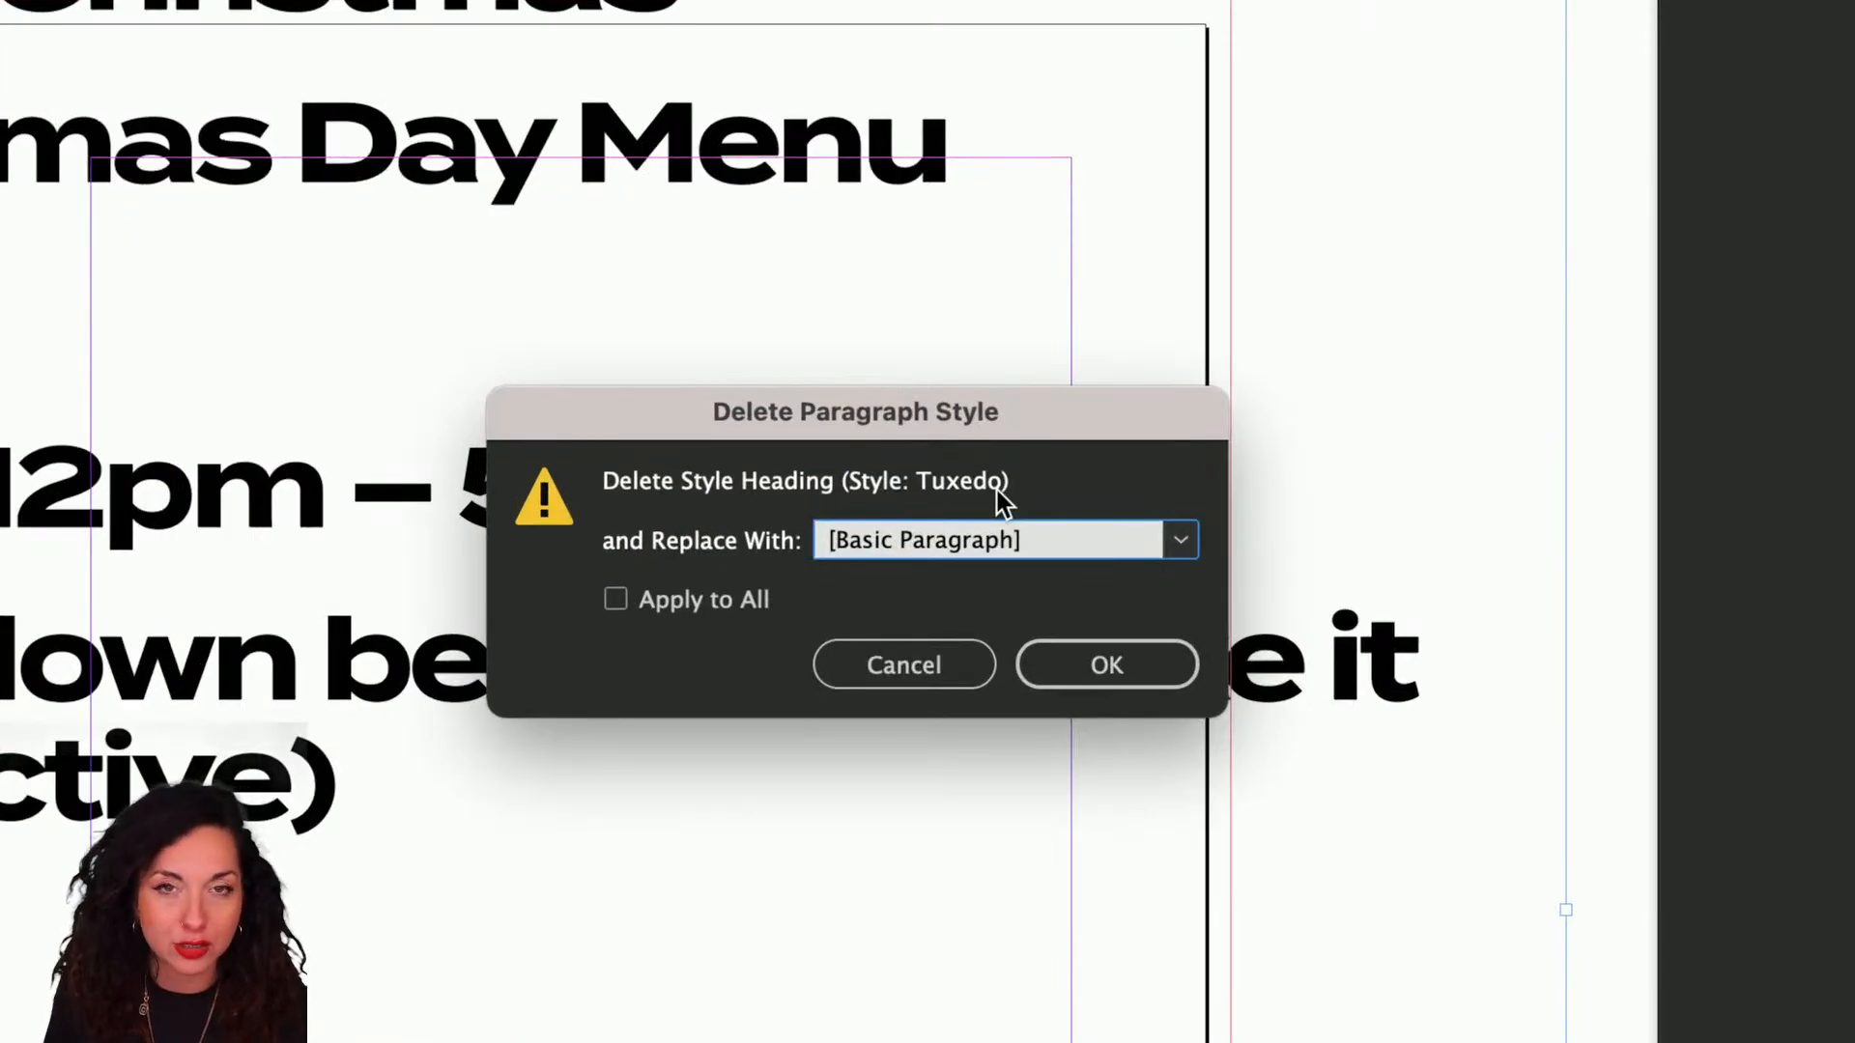
key(alt)
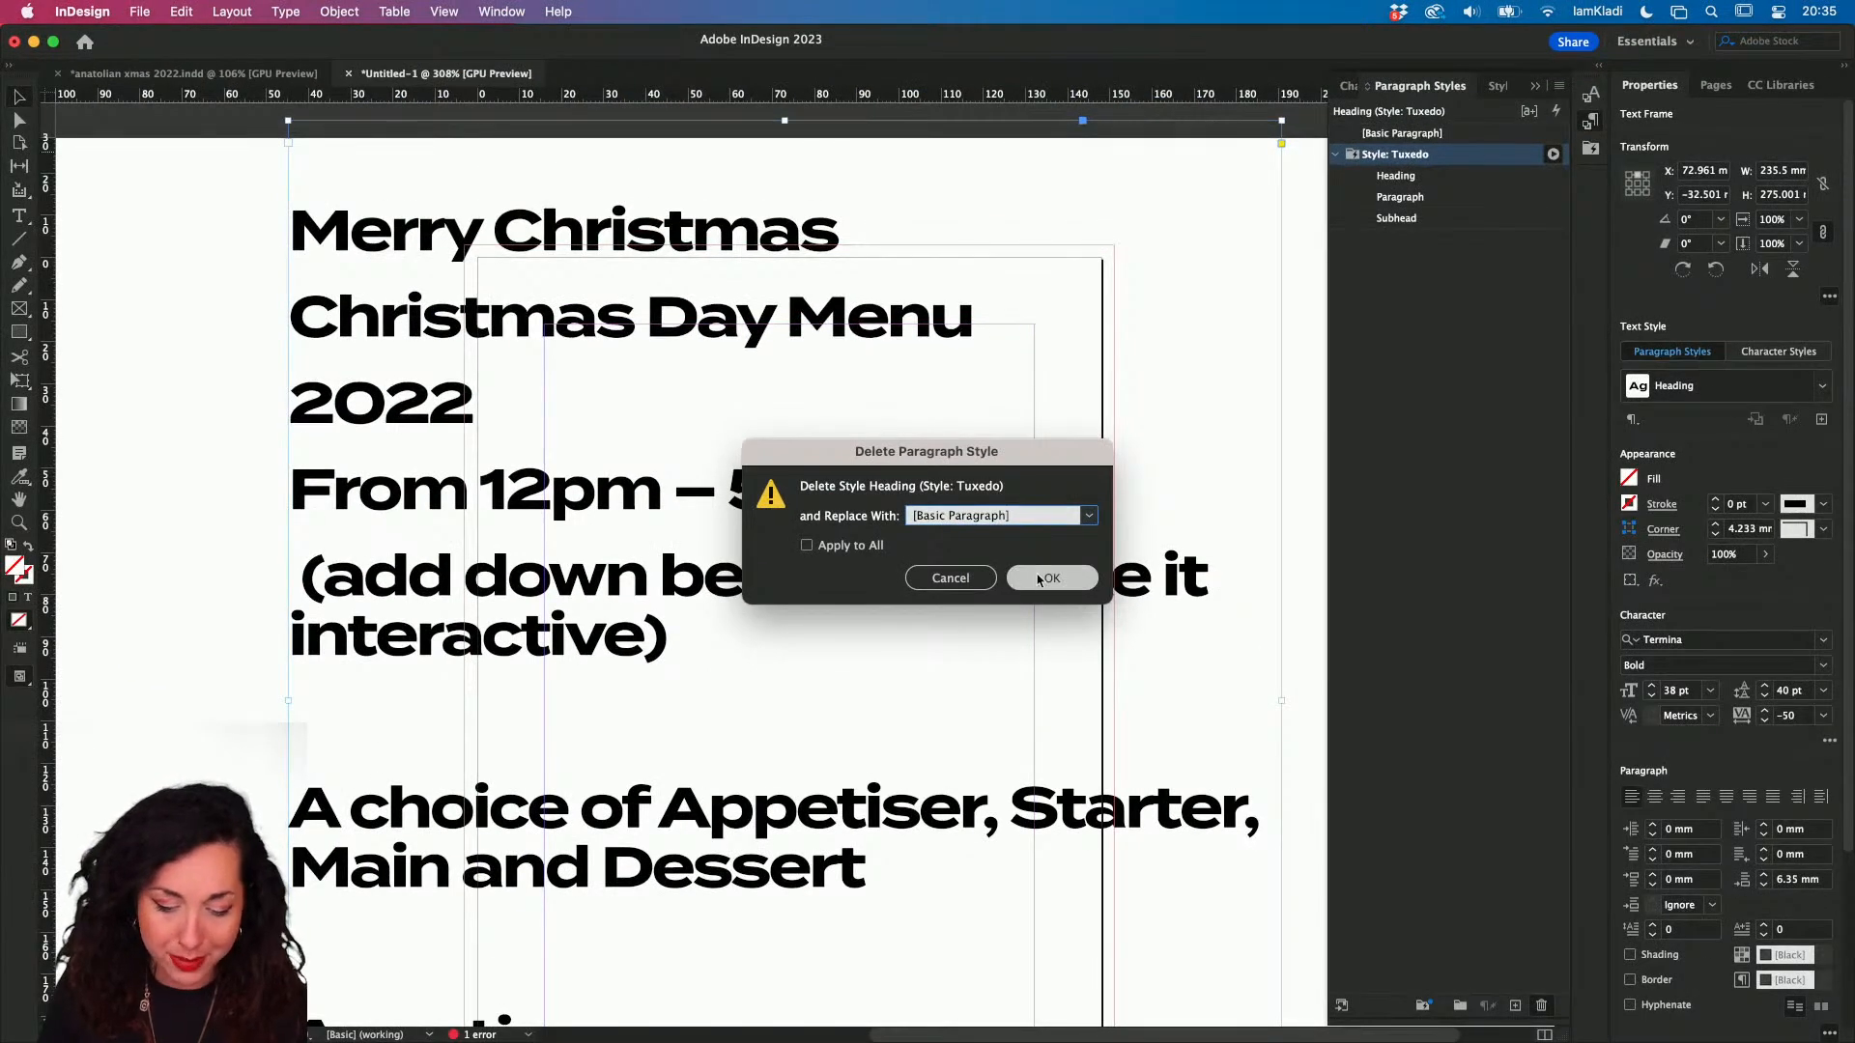
click(1038, 579)
- Move the menu text frame so its upper-left corner lines up with the page margins
key(super+0)
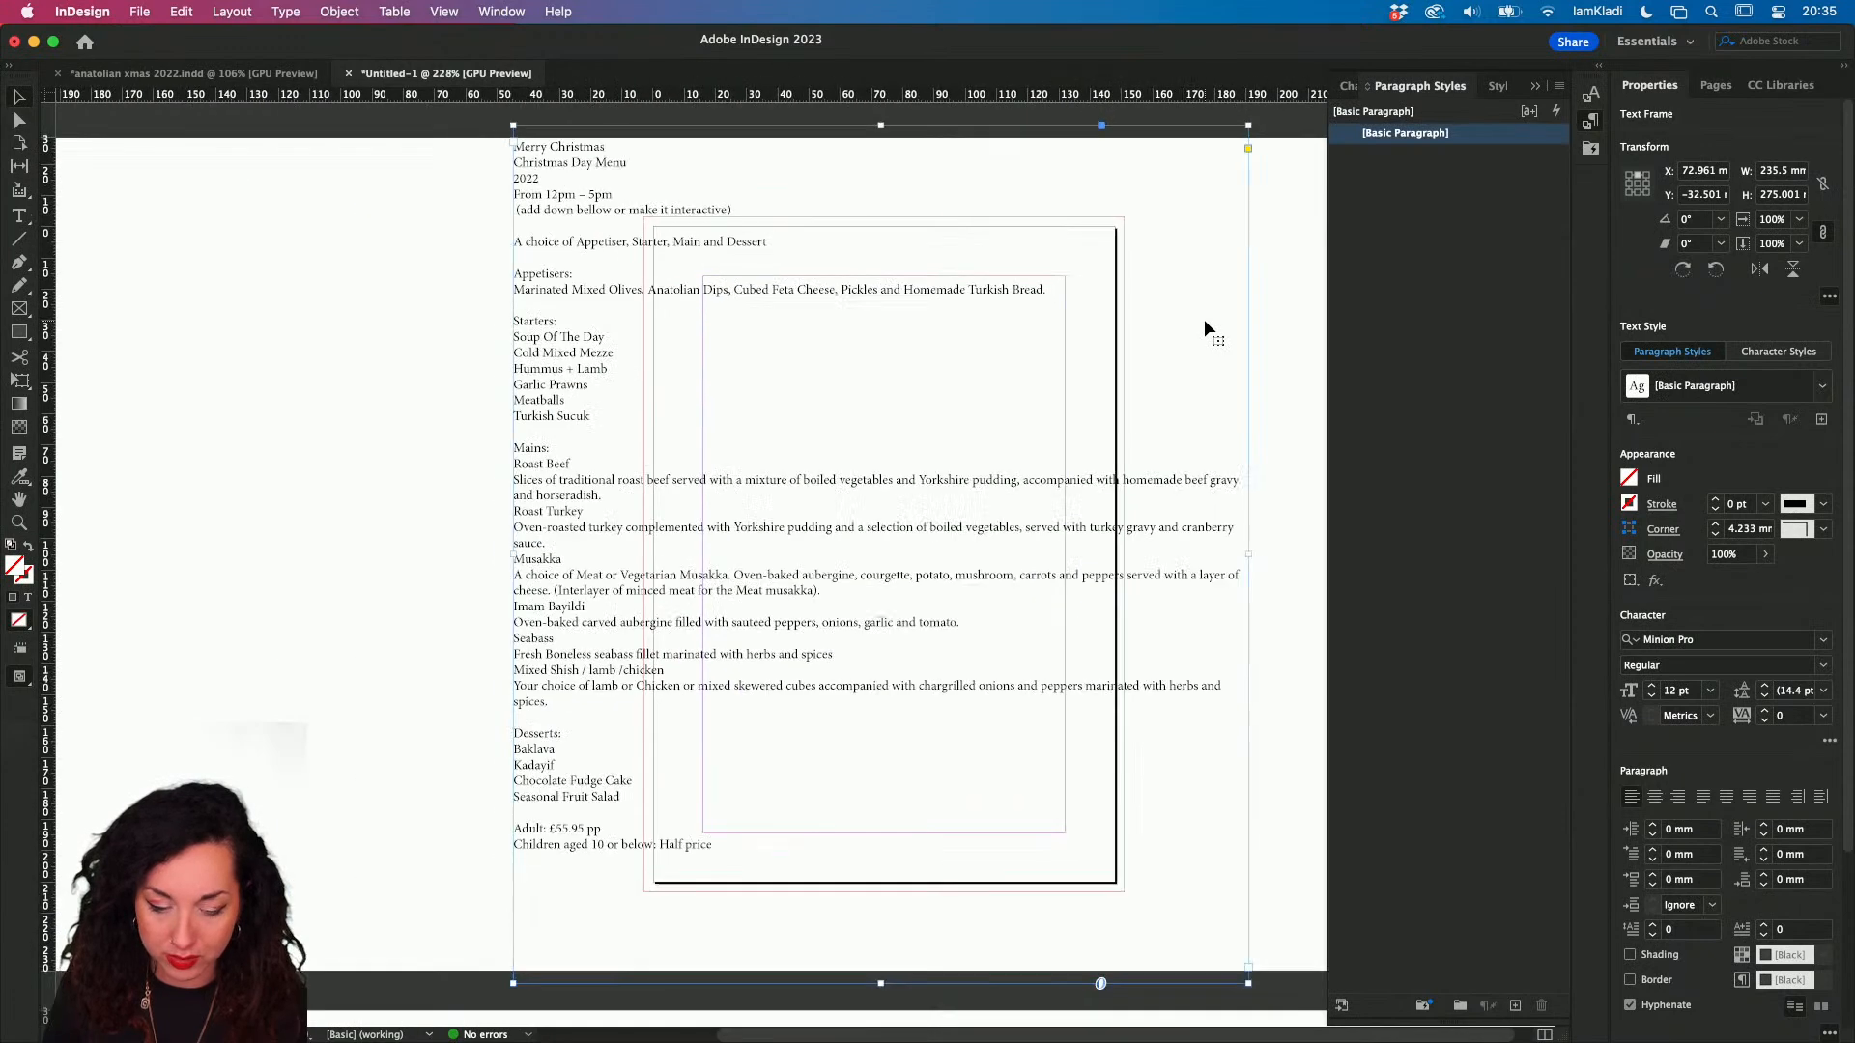
drag(551, 164, 751, 309)
scroll(752, 311, up, 5)
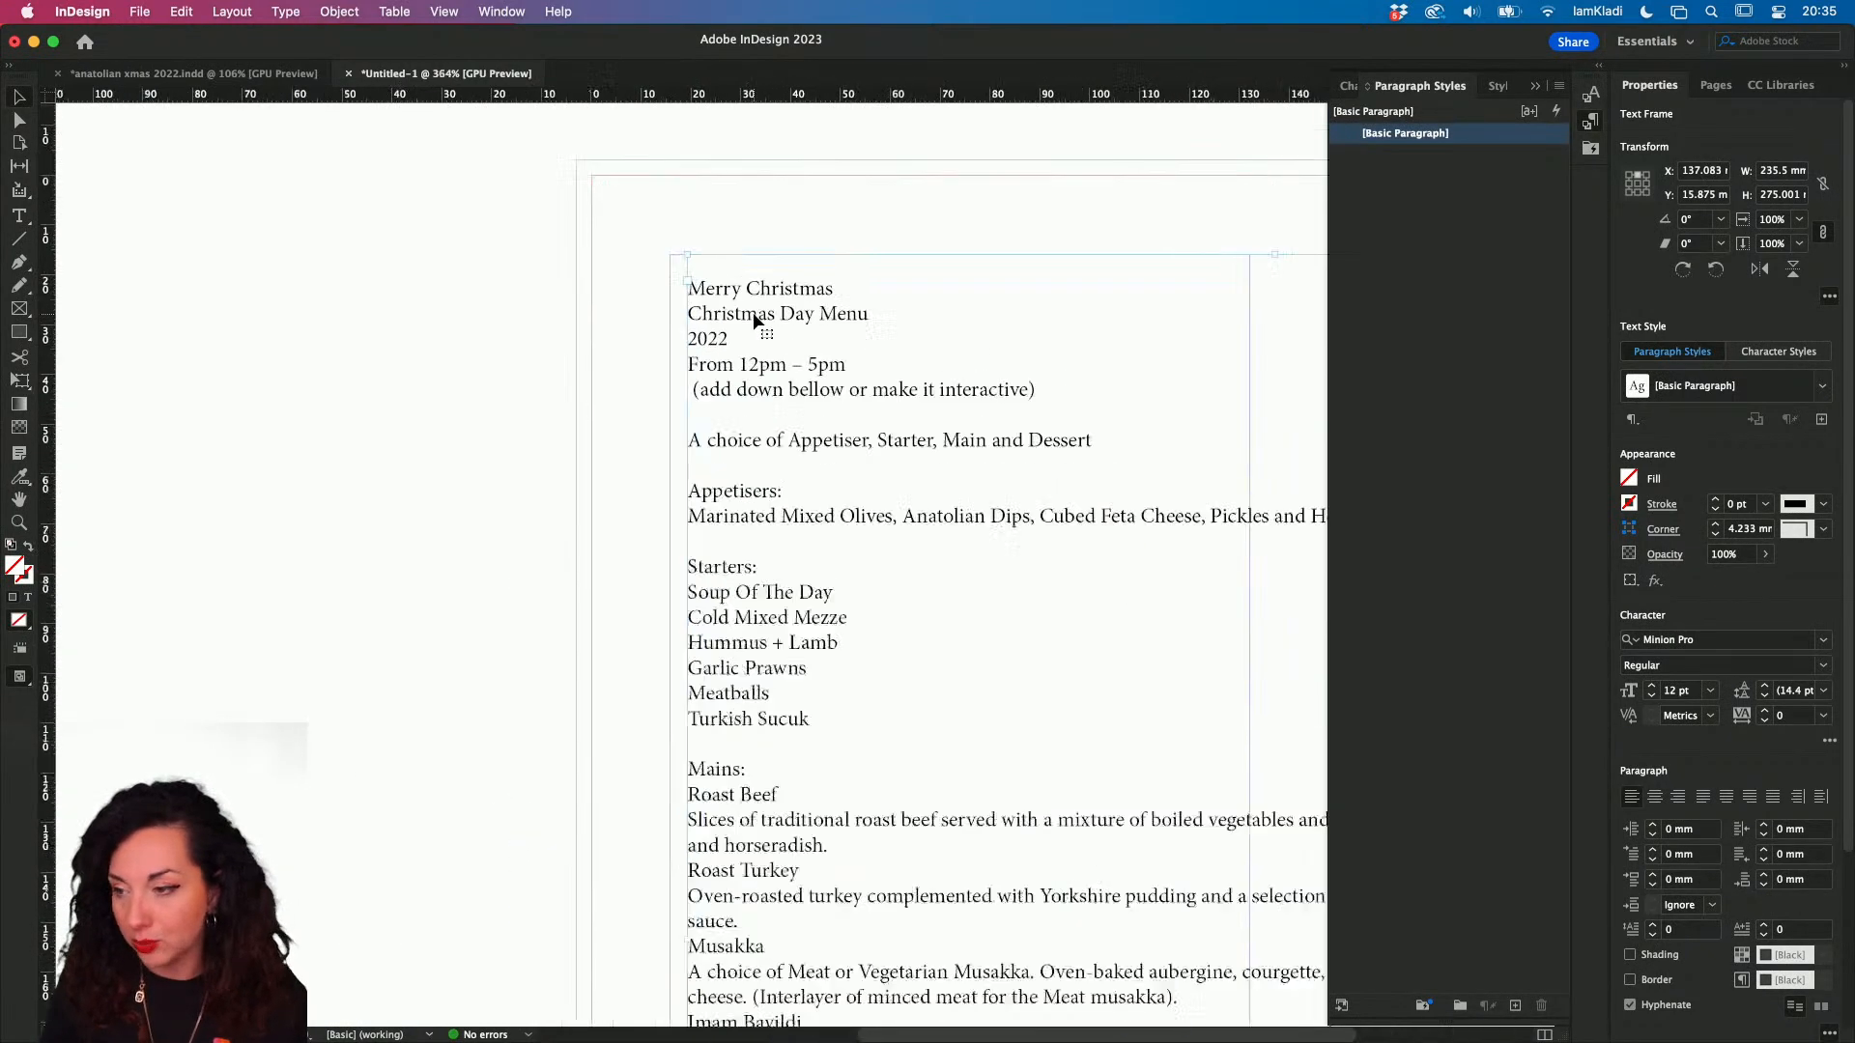
scroll(751, 311, up, 2)
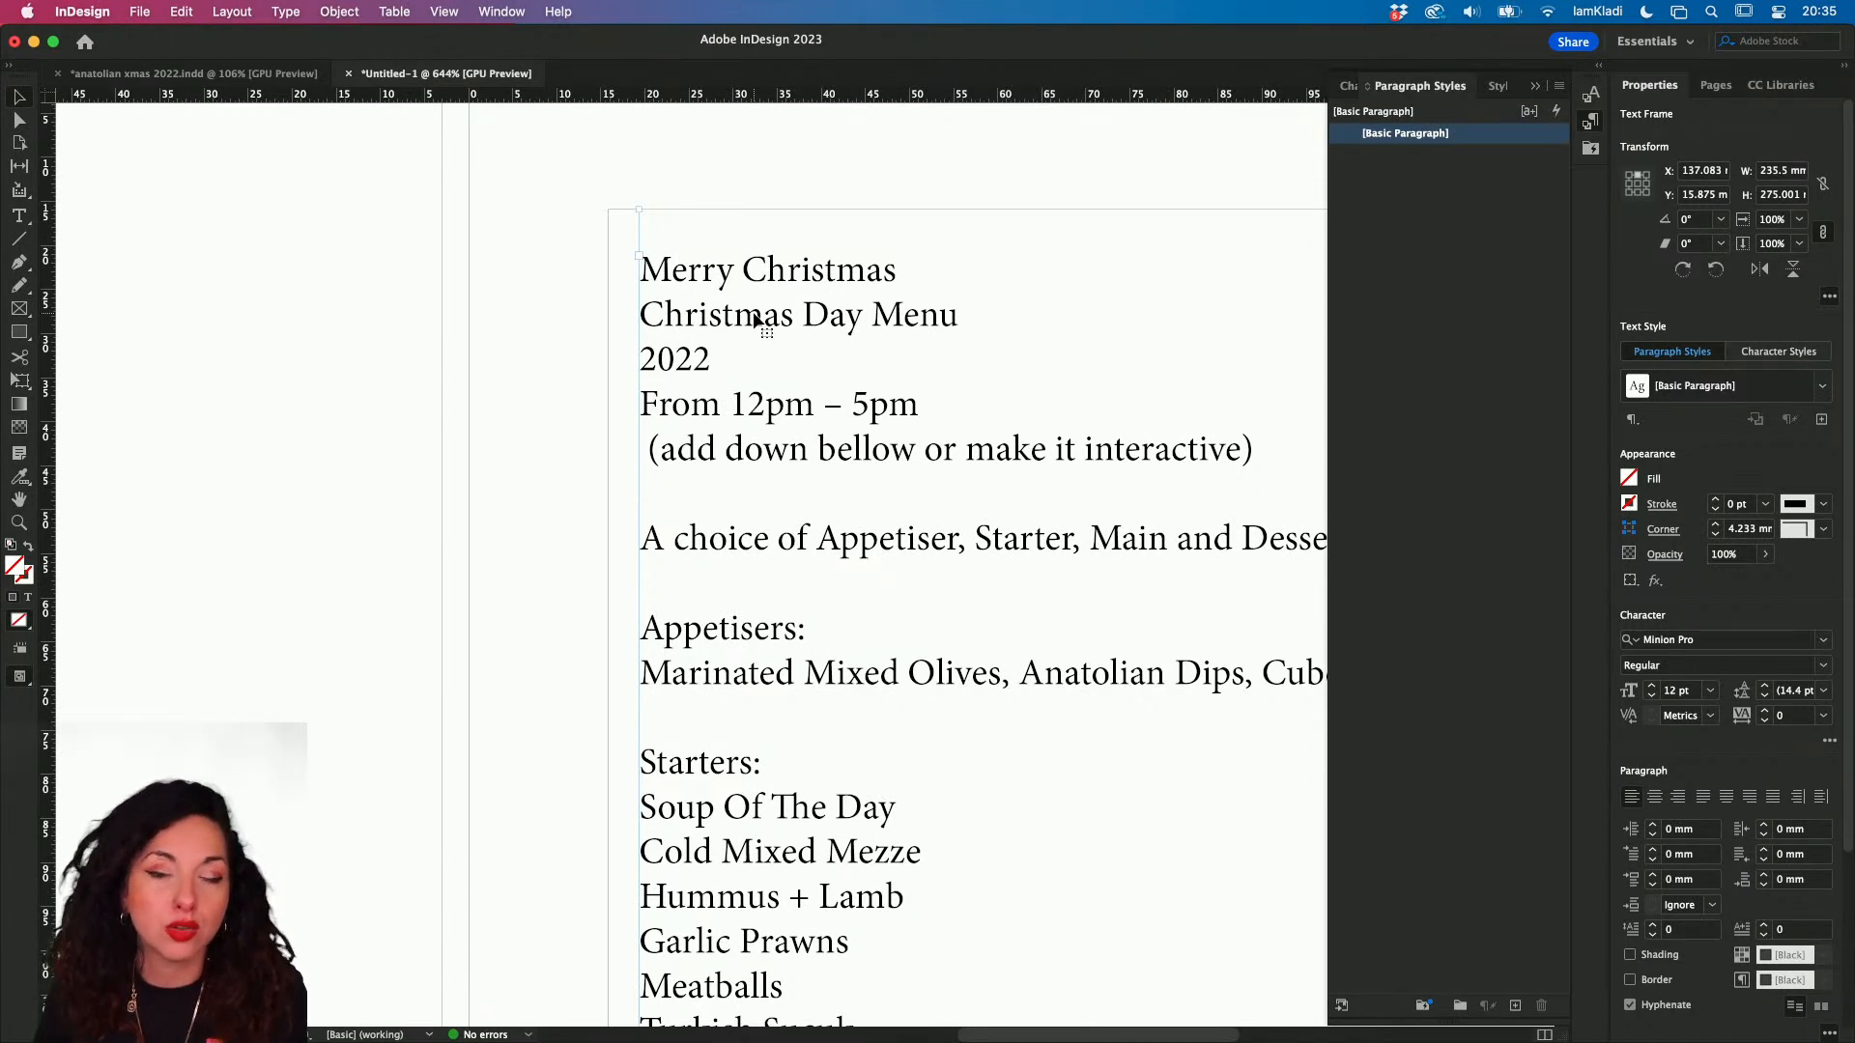
drag(756, 319, 727, 318)
- Select the "Merry Christmas" text and open the list of fonts available for it
double_click(730, 317)
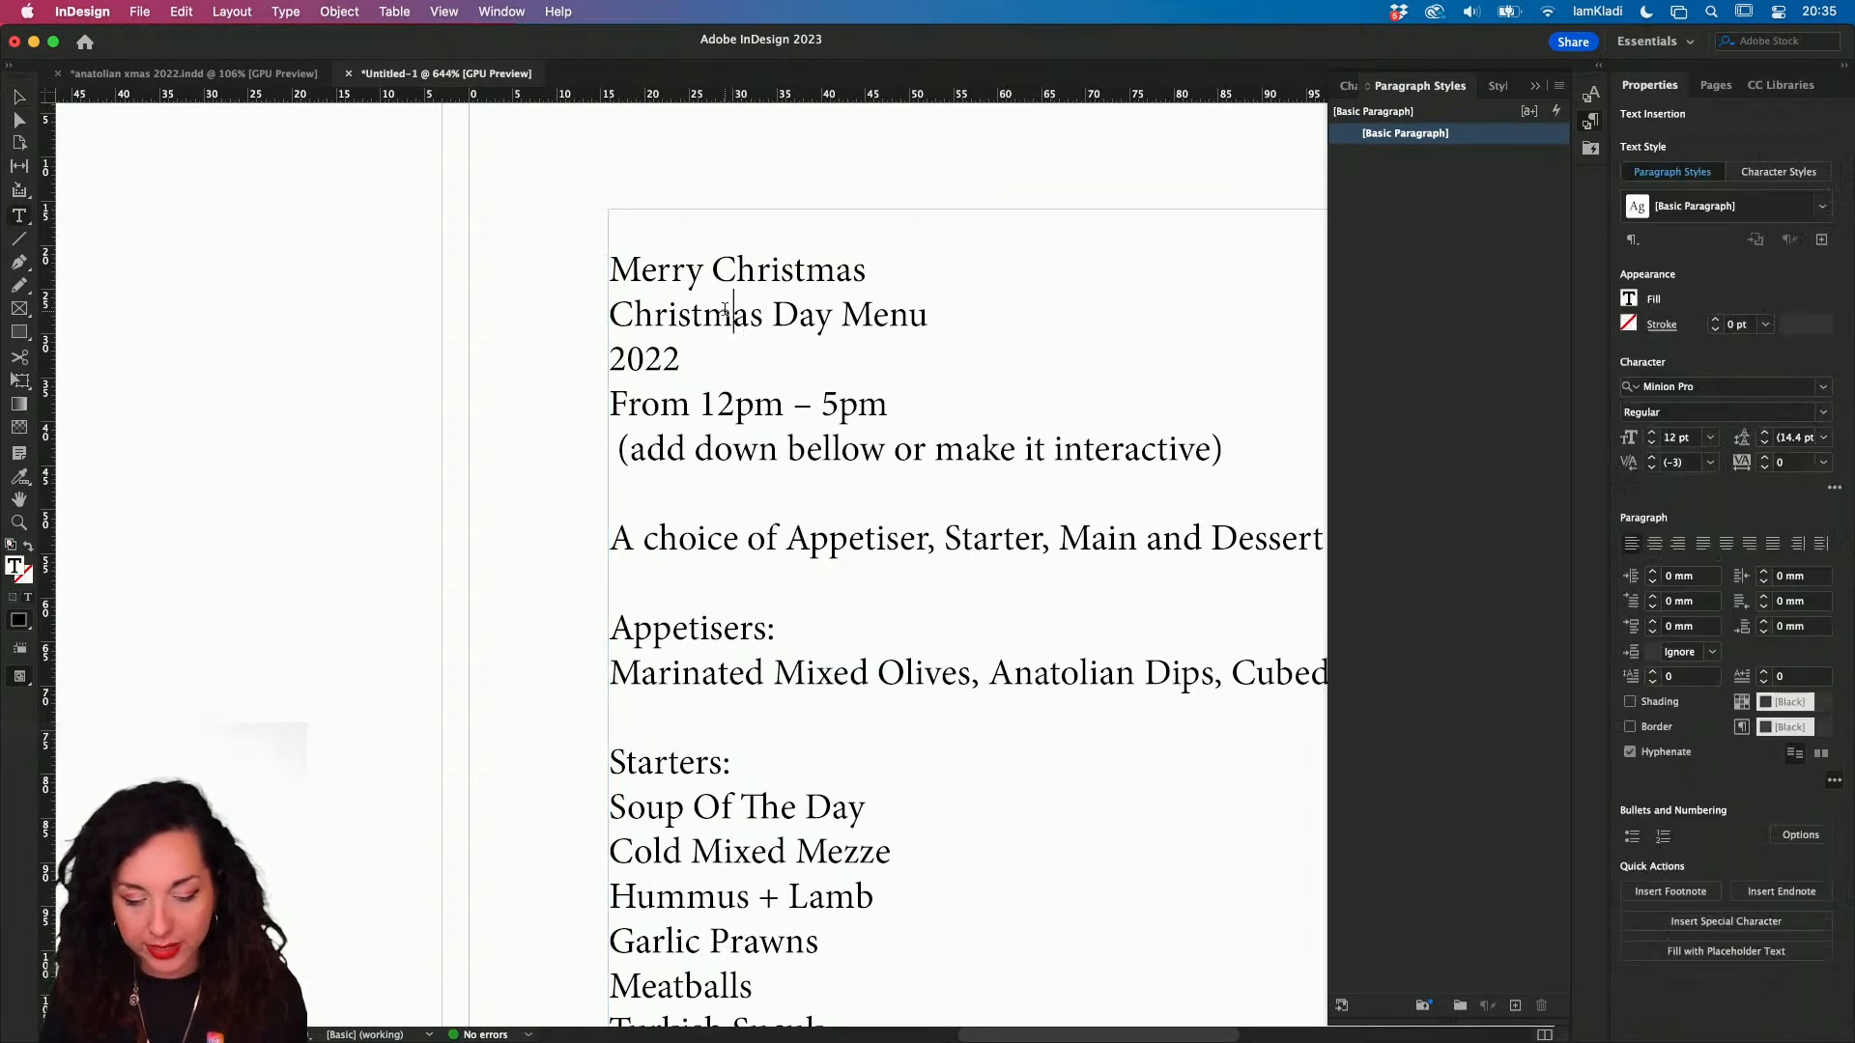
click(943, 321)
triple_click(742, 289)
click(743, 289)
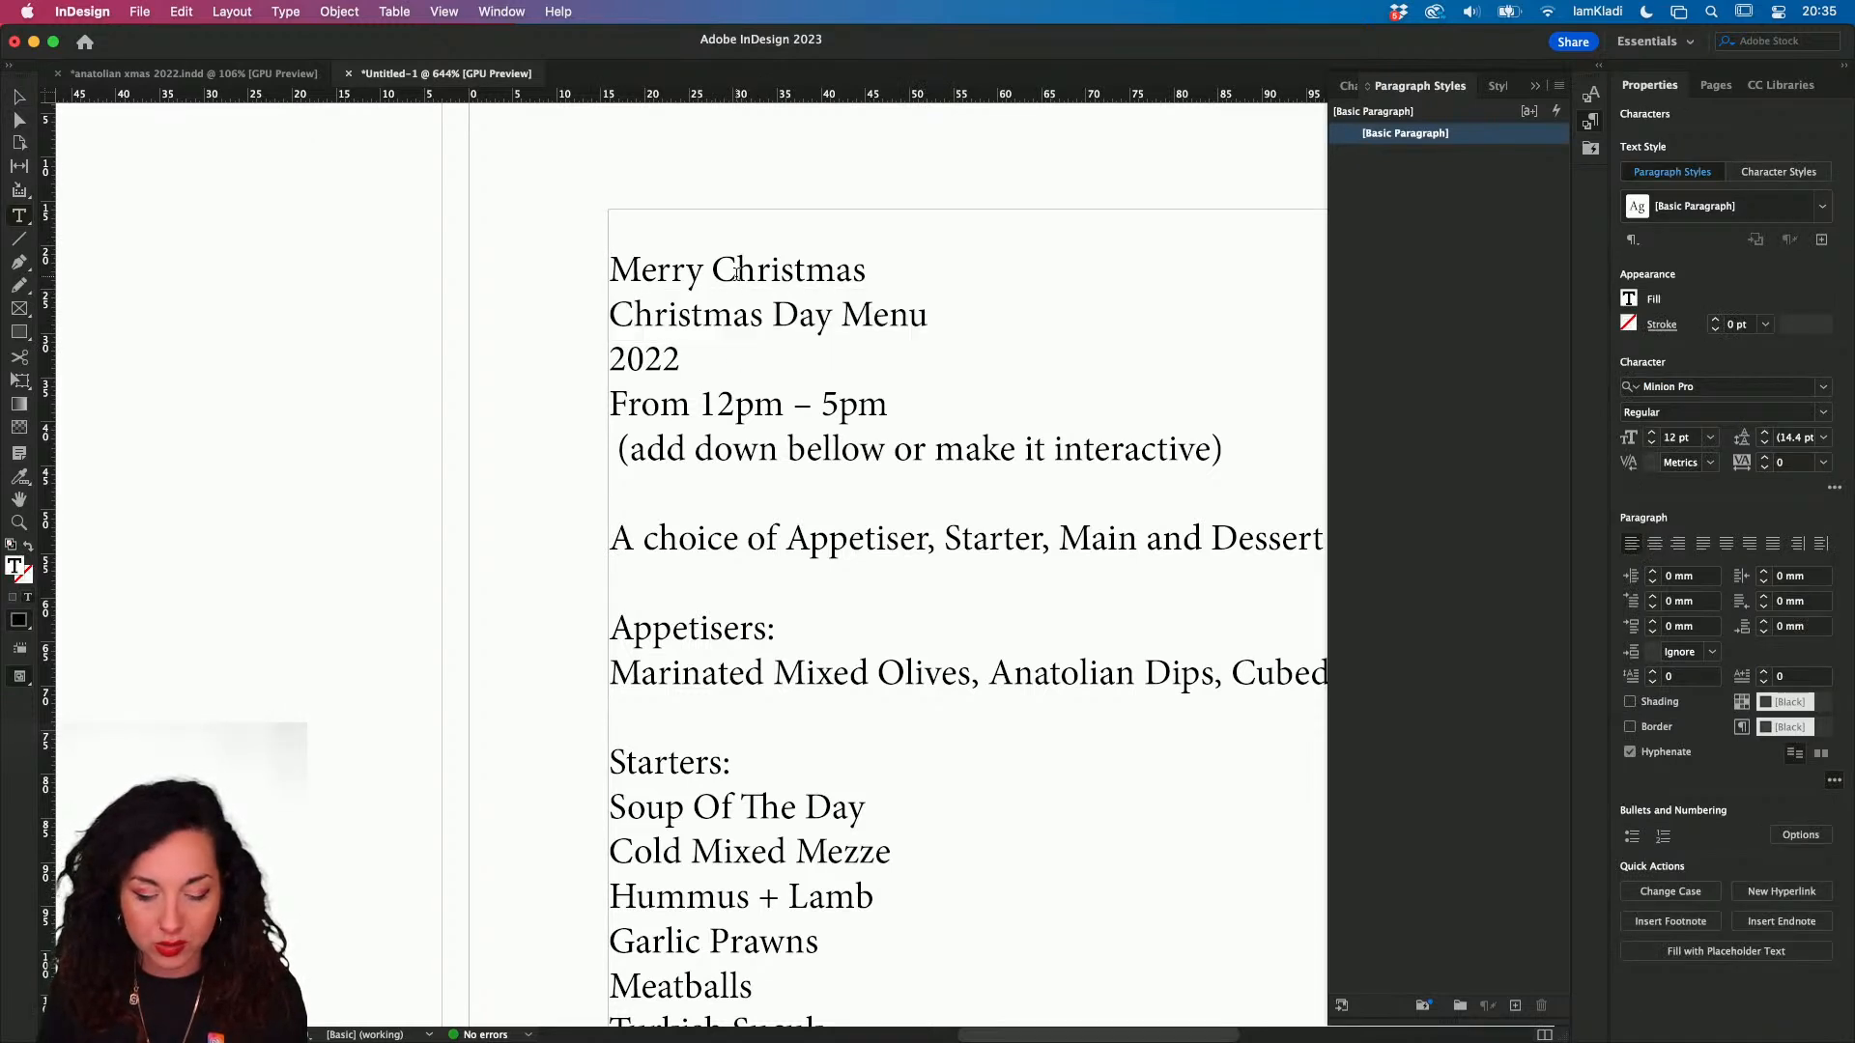
drag(871, 276, 609, 271)
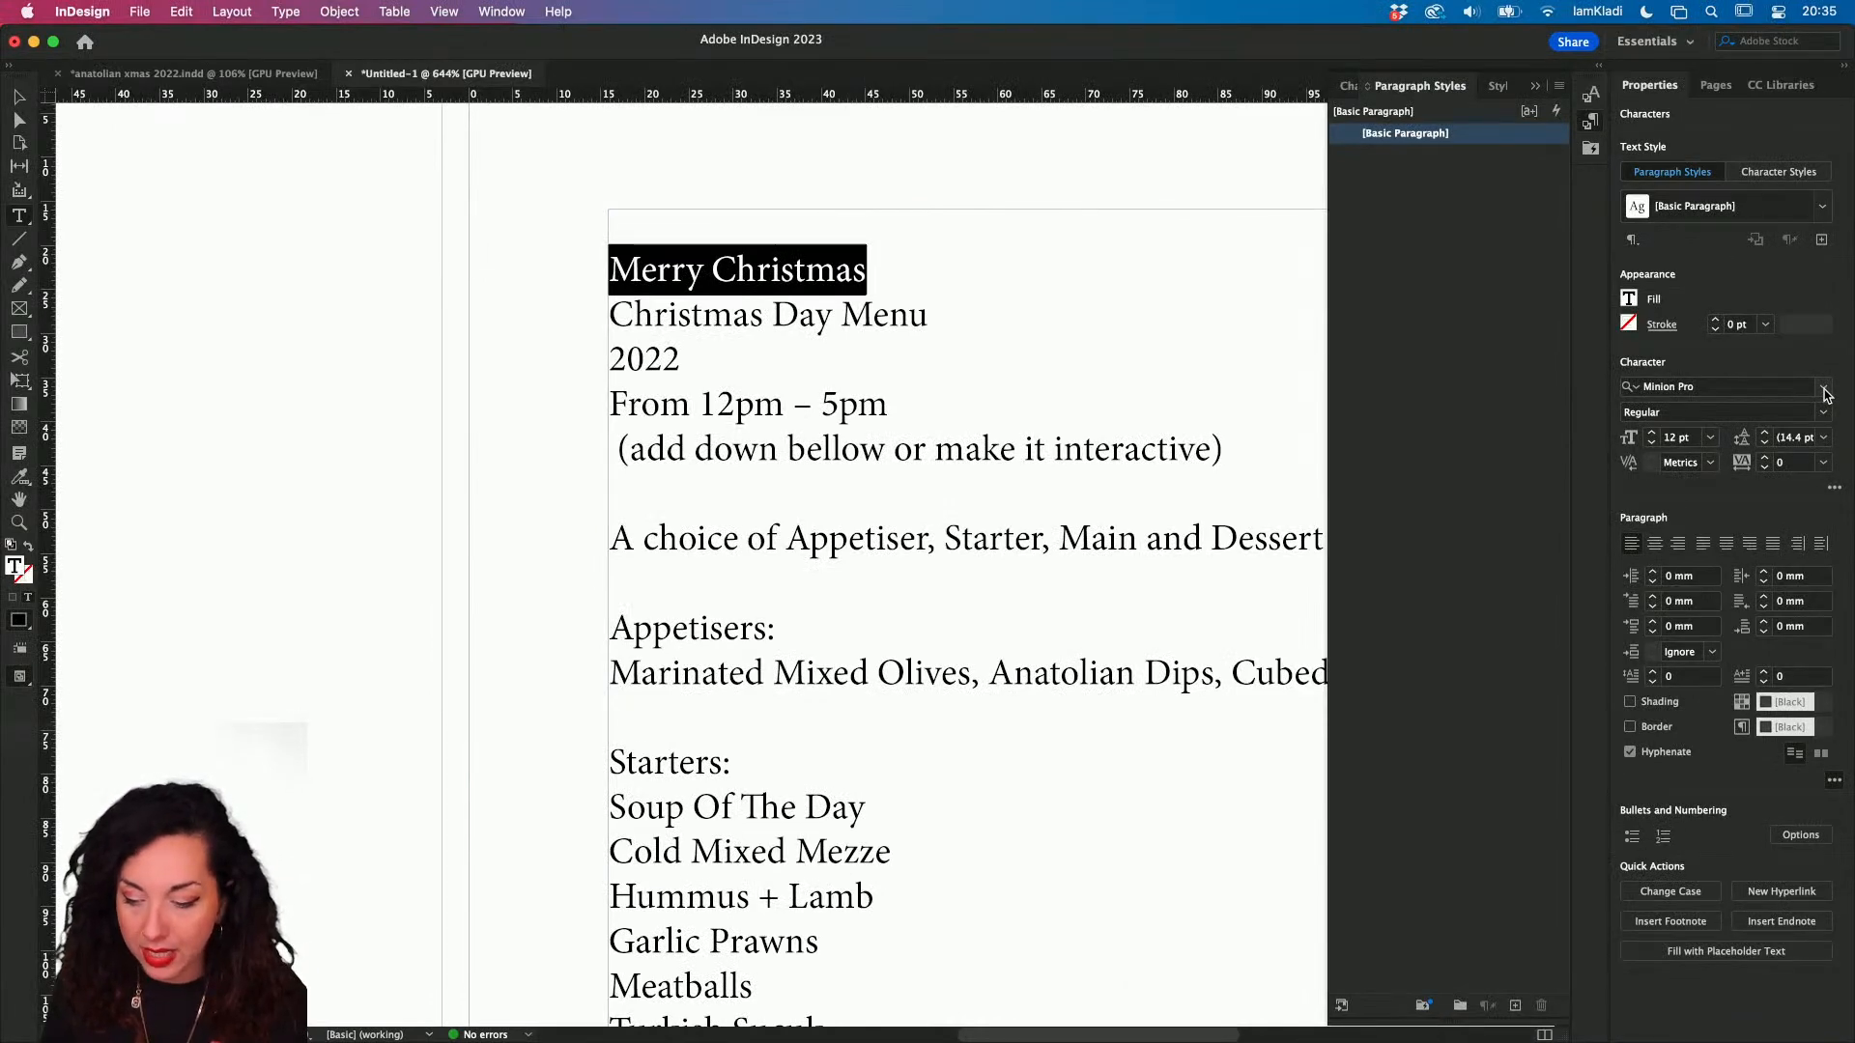
click(1823, 388)
click(1824, 388)
click(1823, 388)
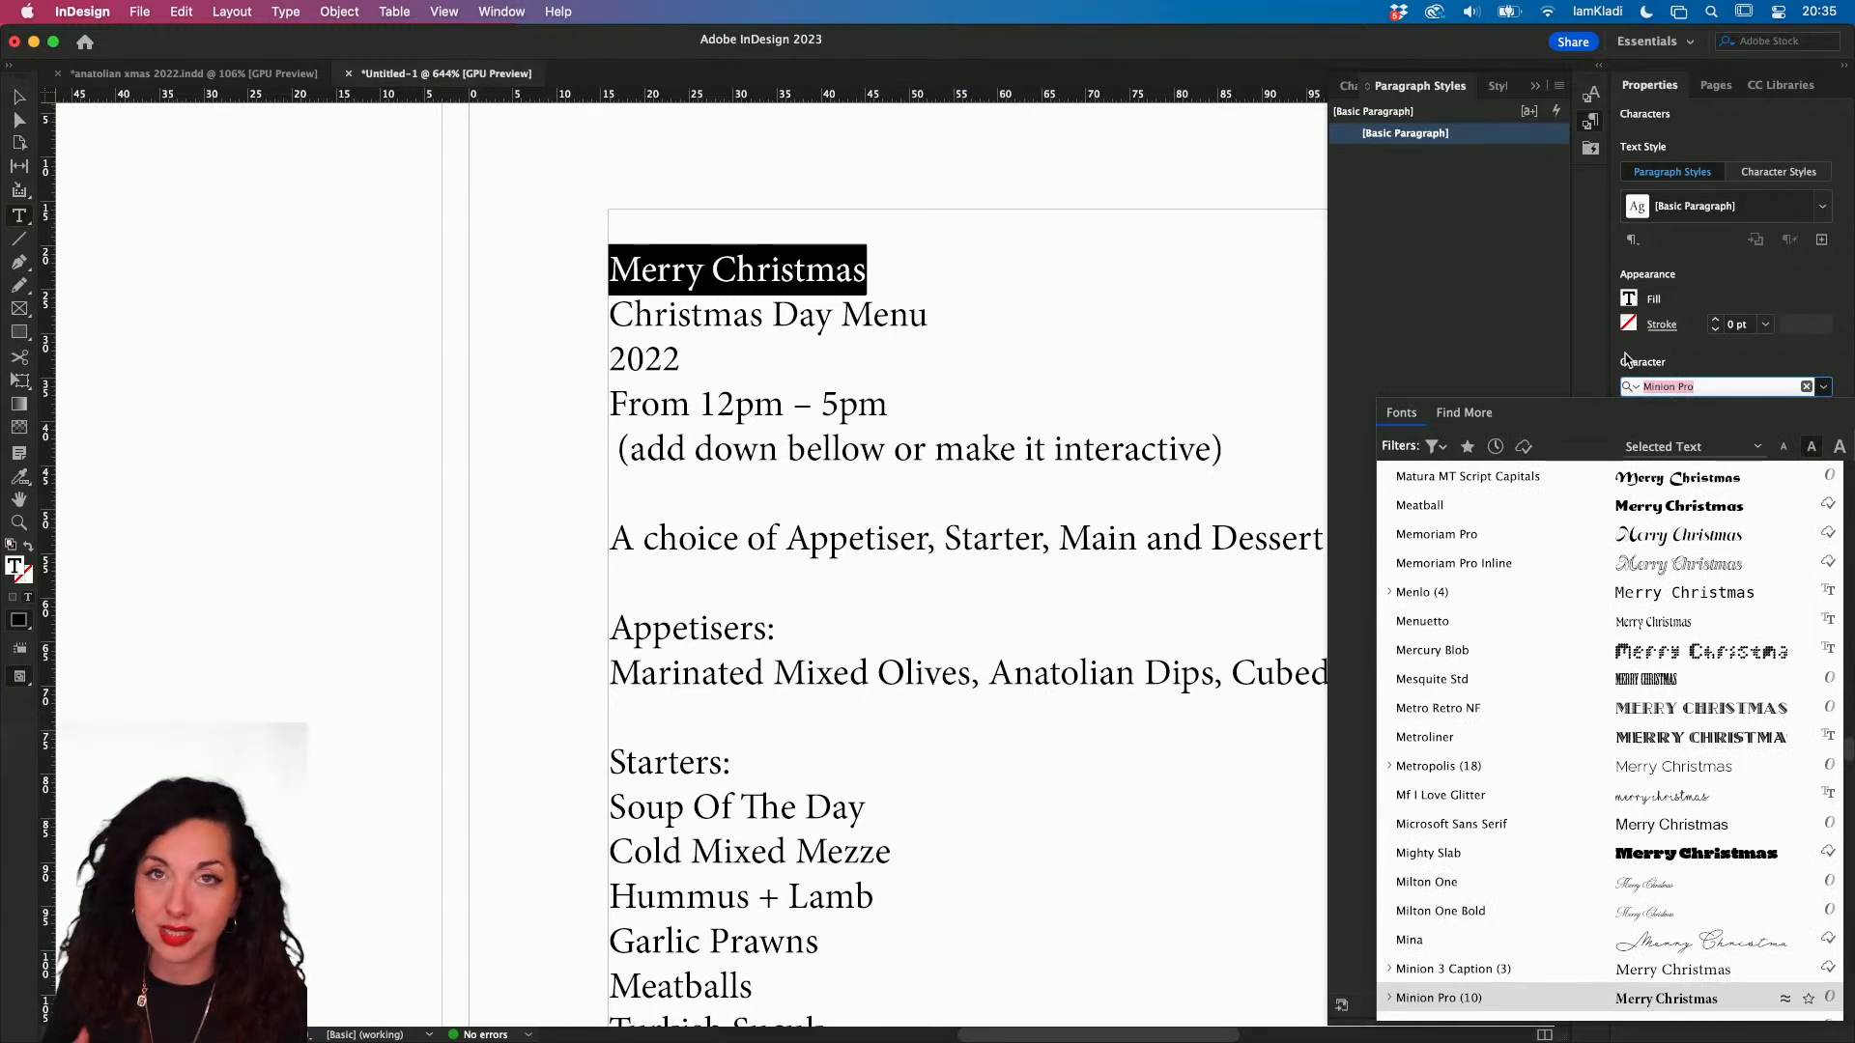
- Show the floating Character panel as another place for the font settings, and close it
click(507, 12)
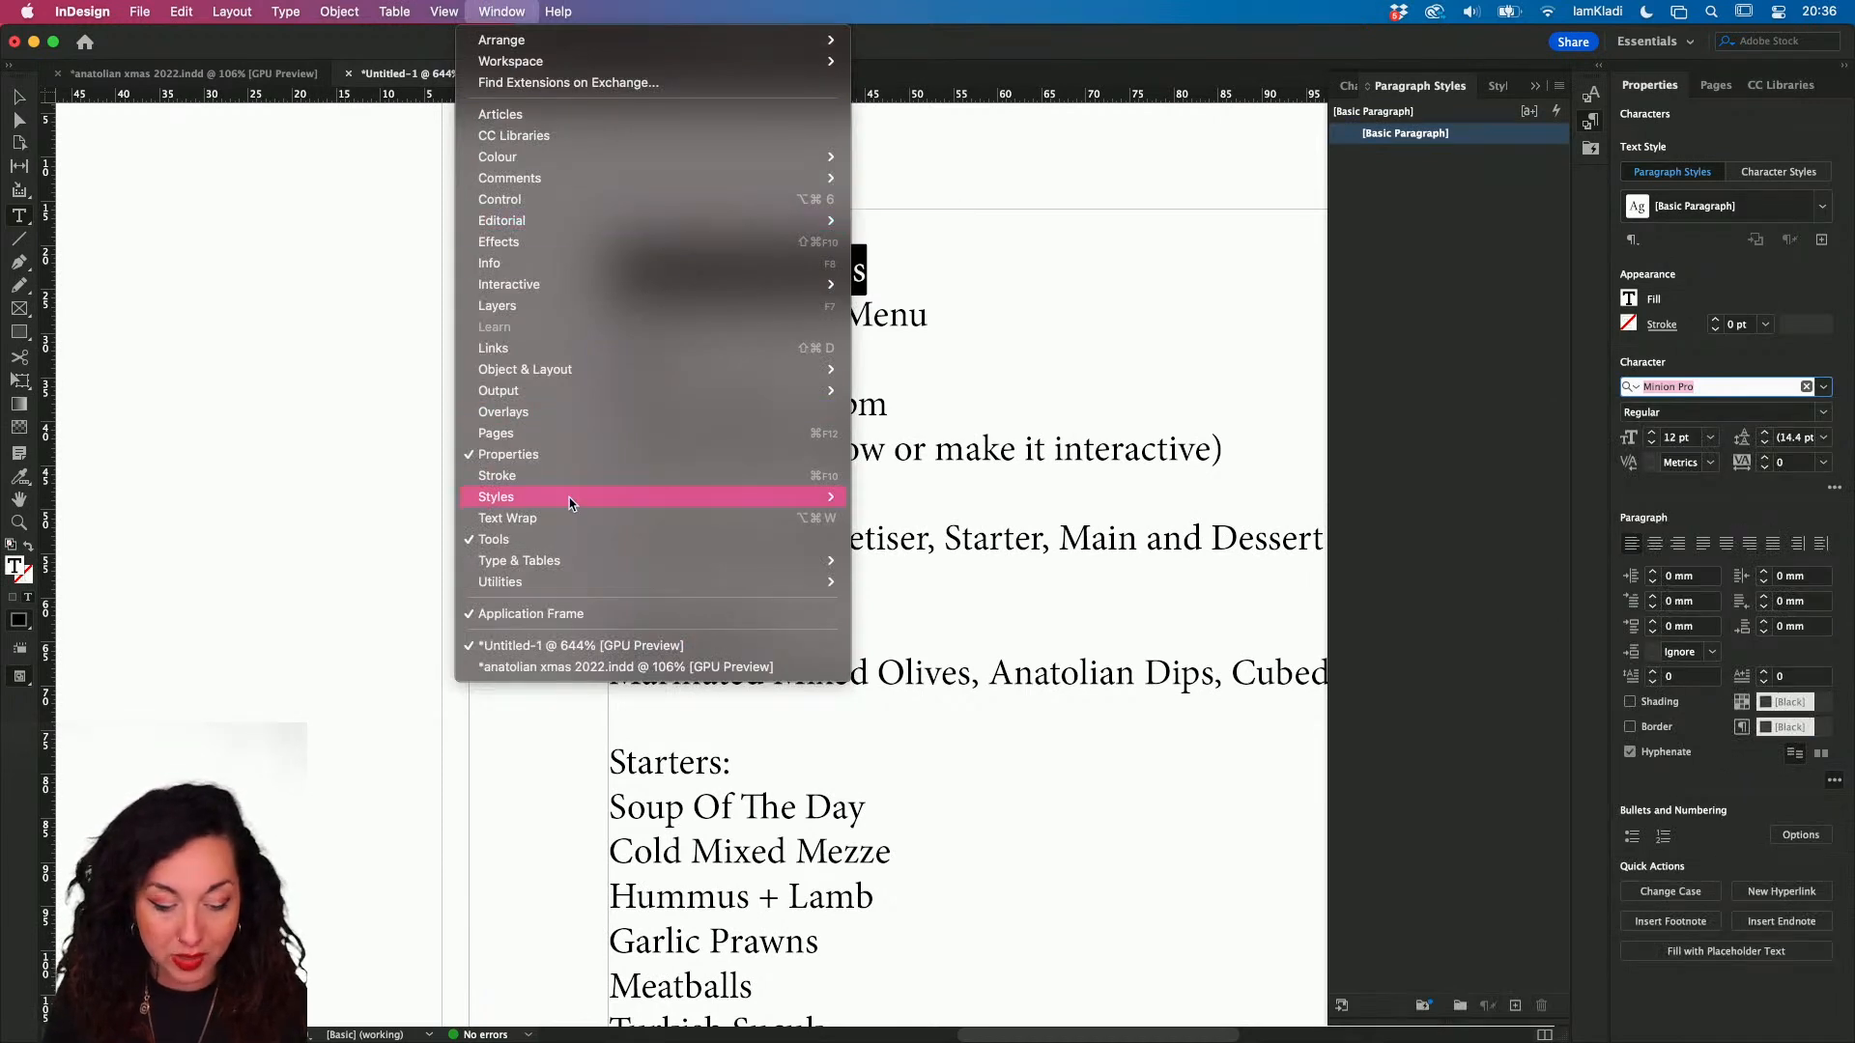
mouse_move(570, 501)
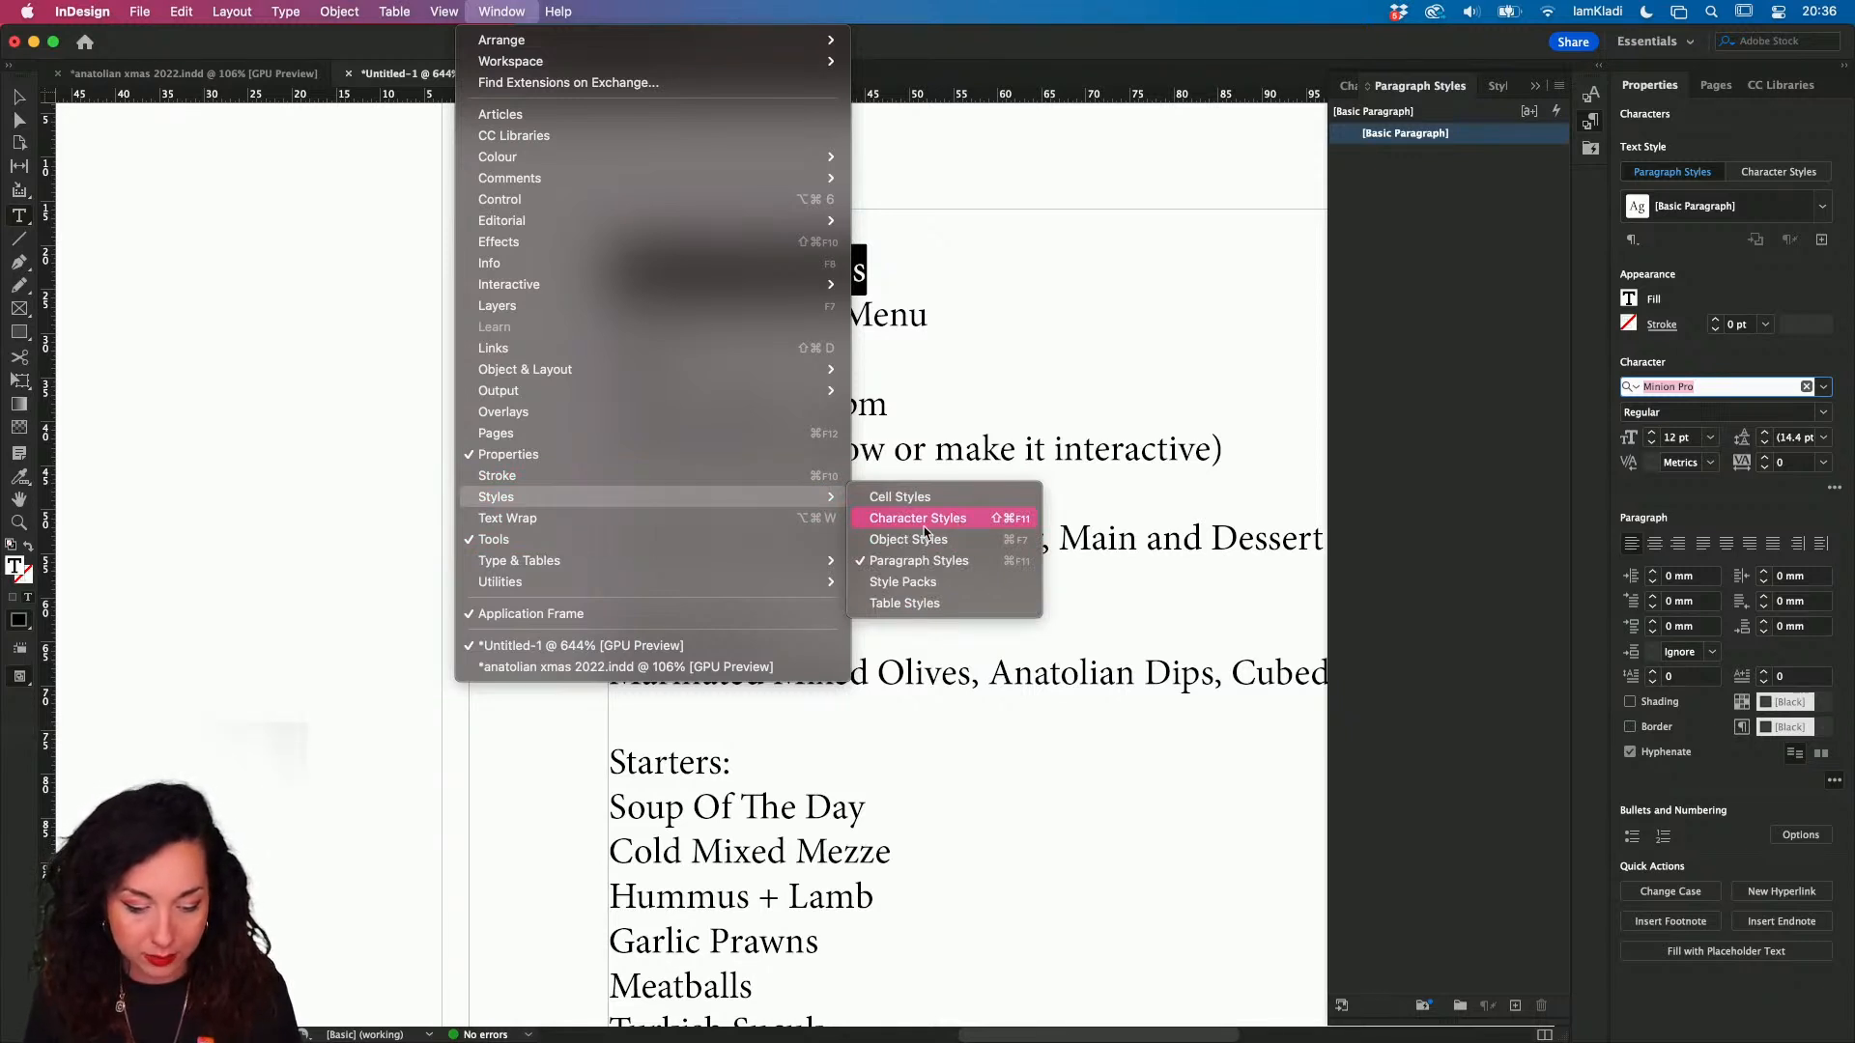
mouse_move(805, 563)
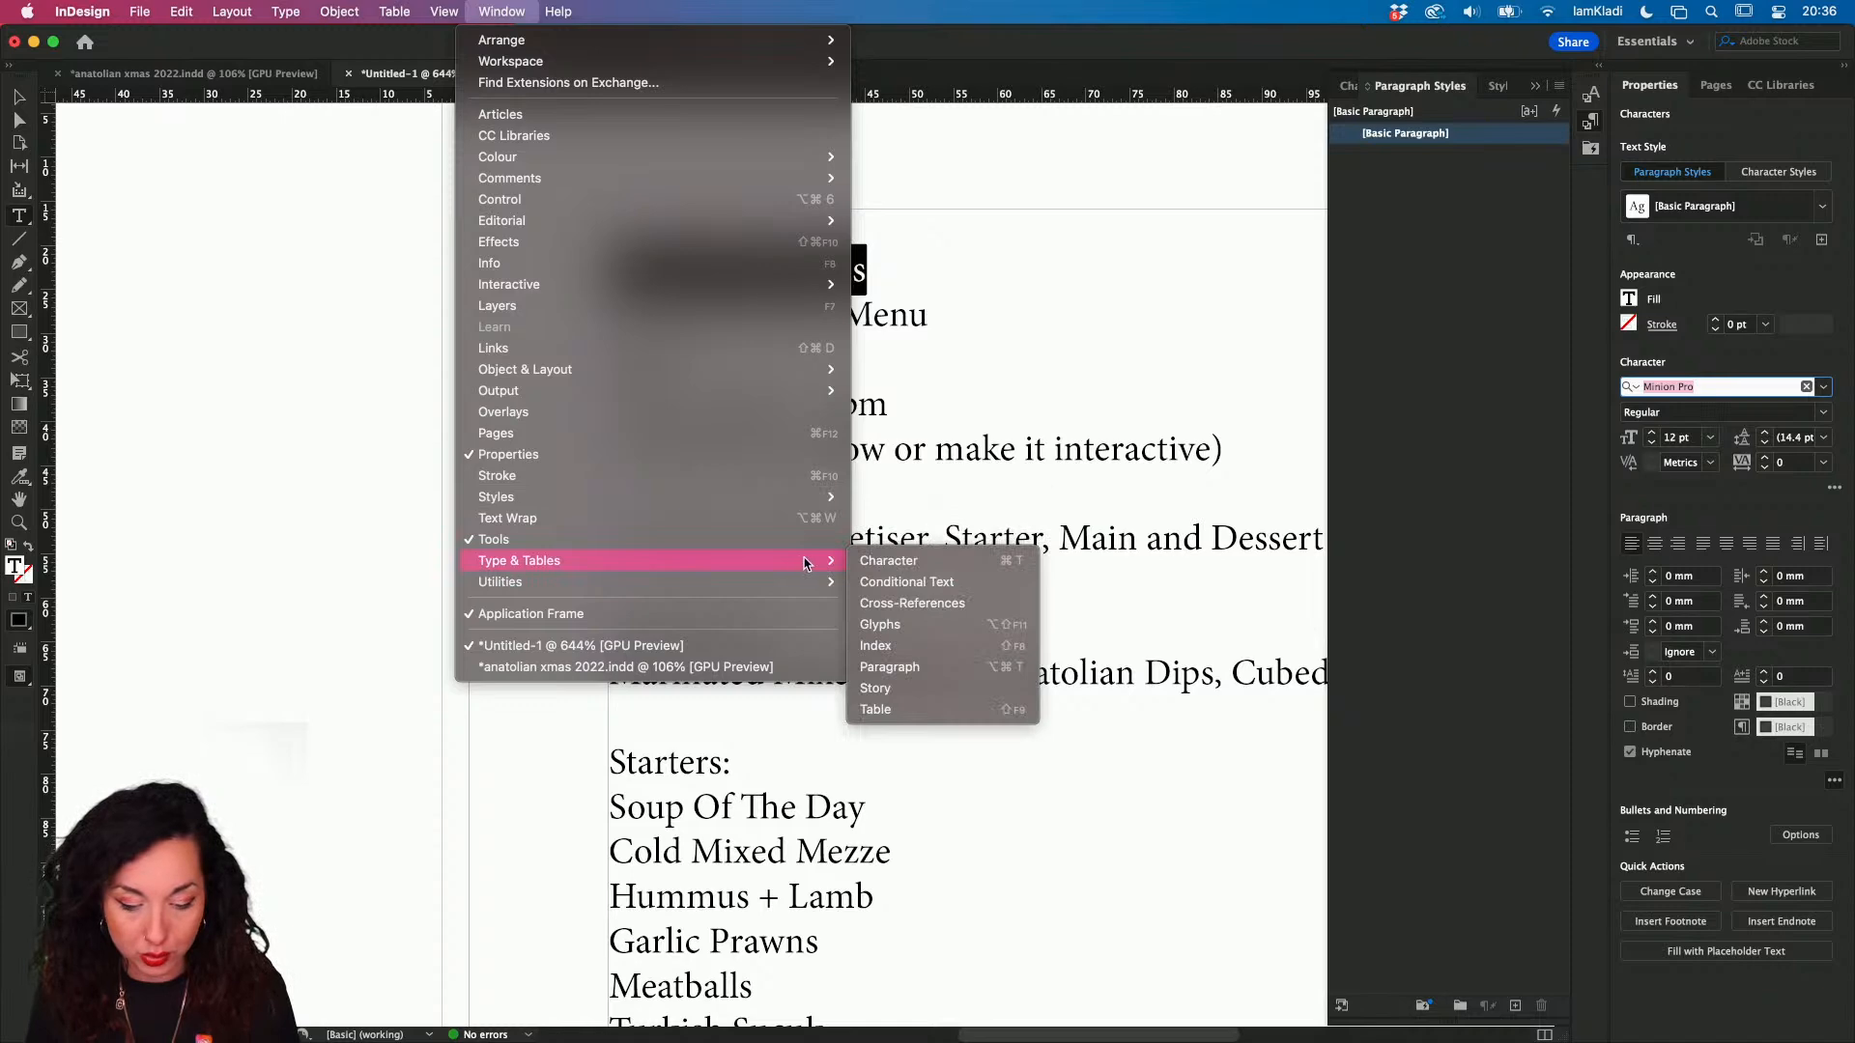
click(905, 563)
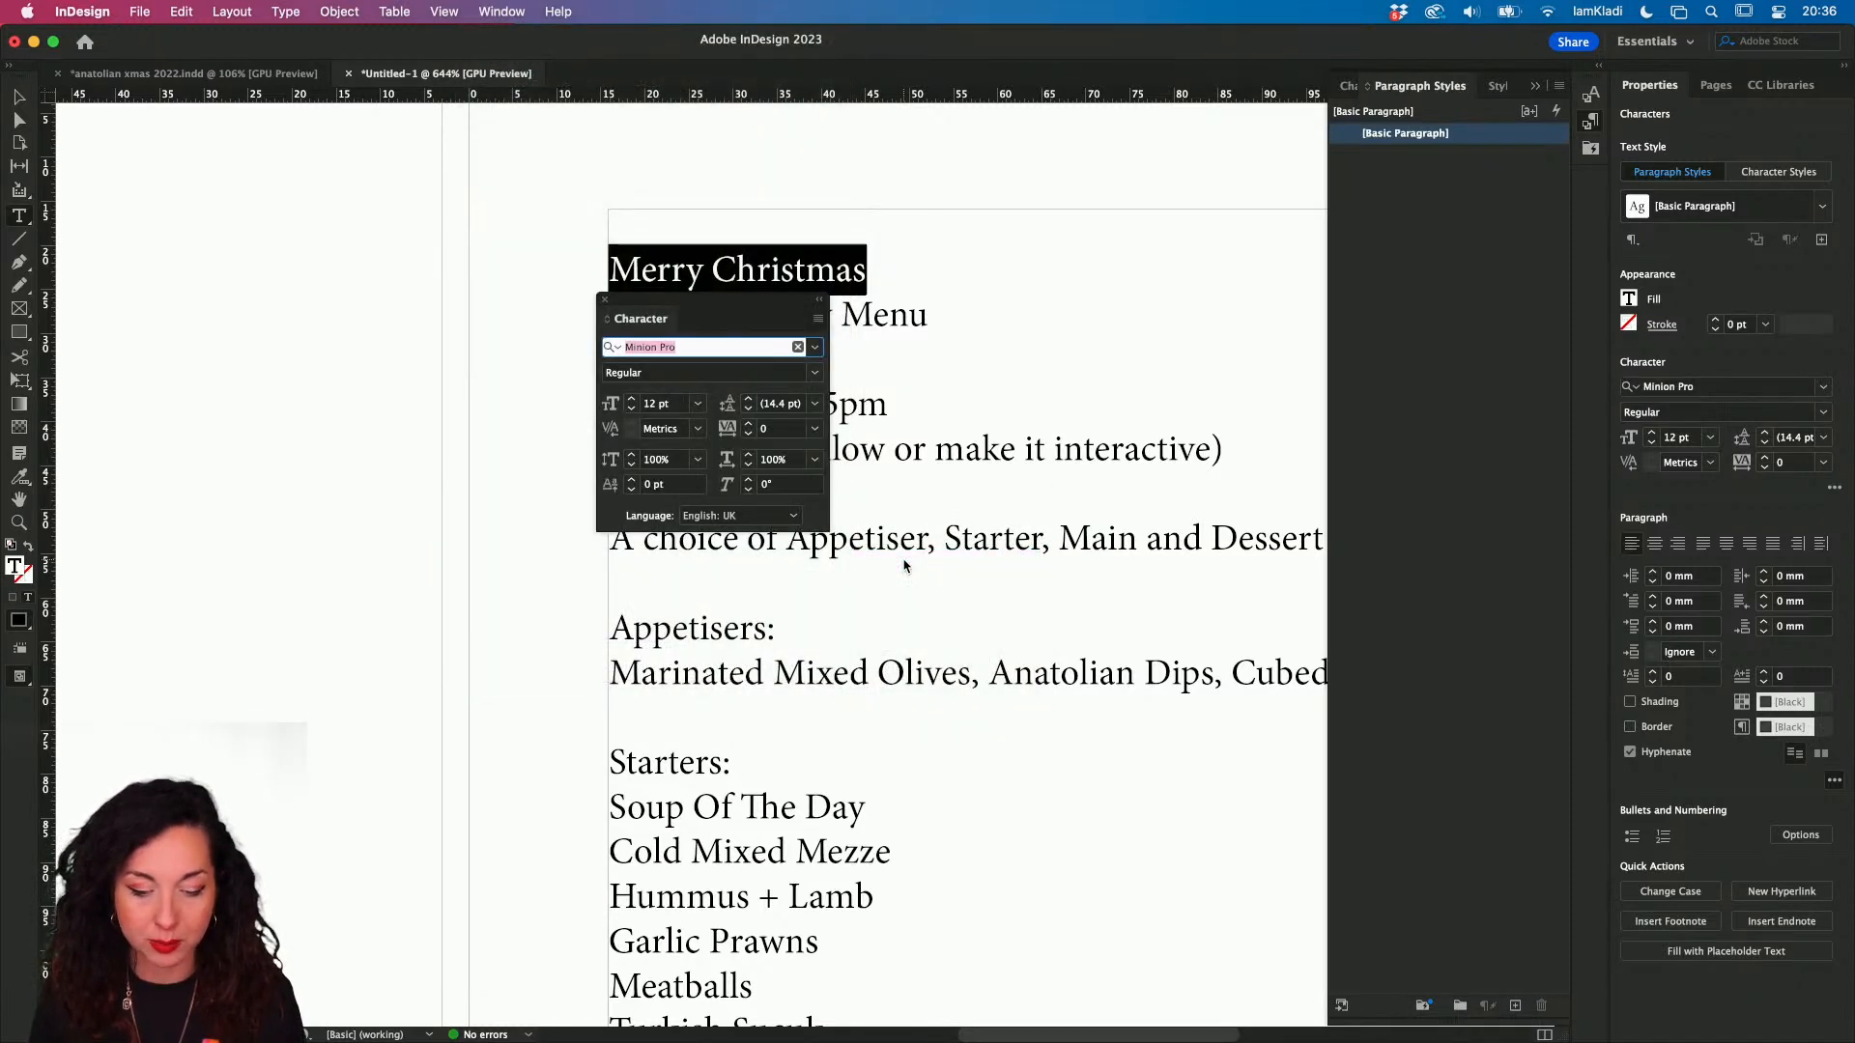
click(605, 299)
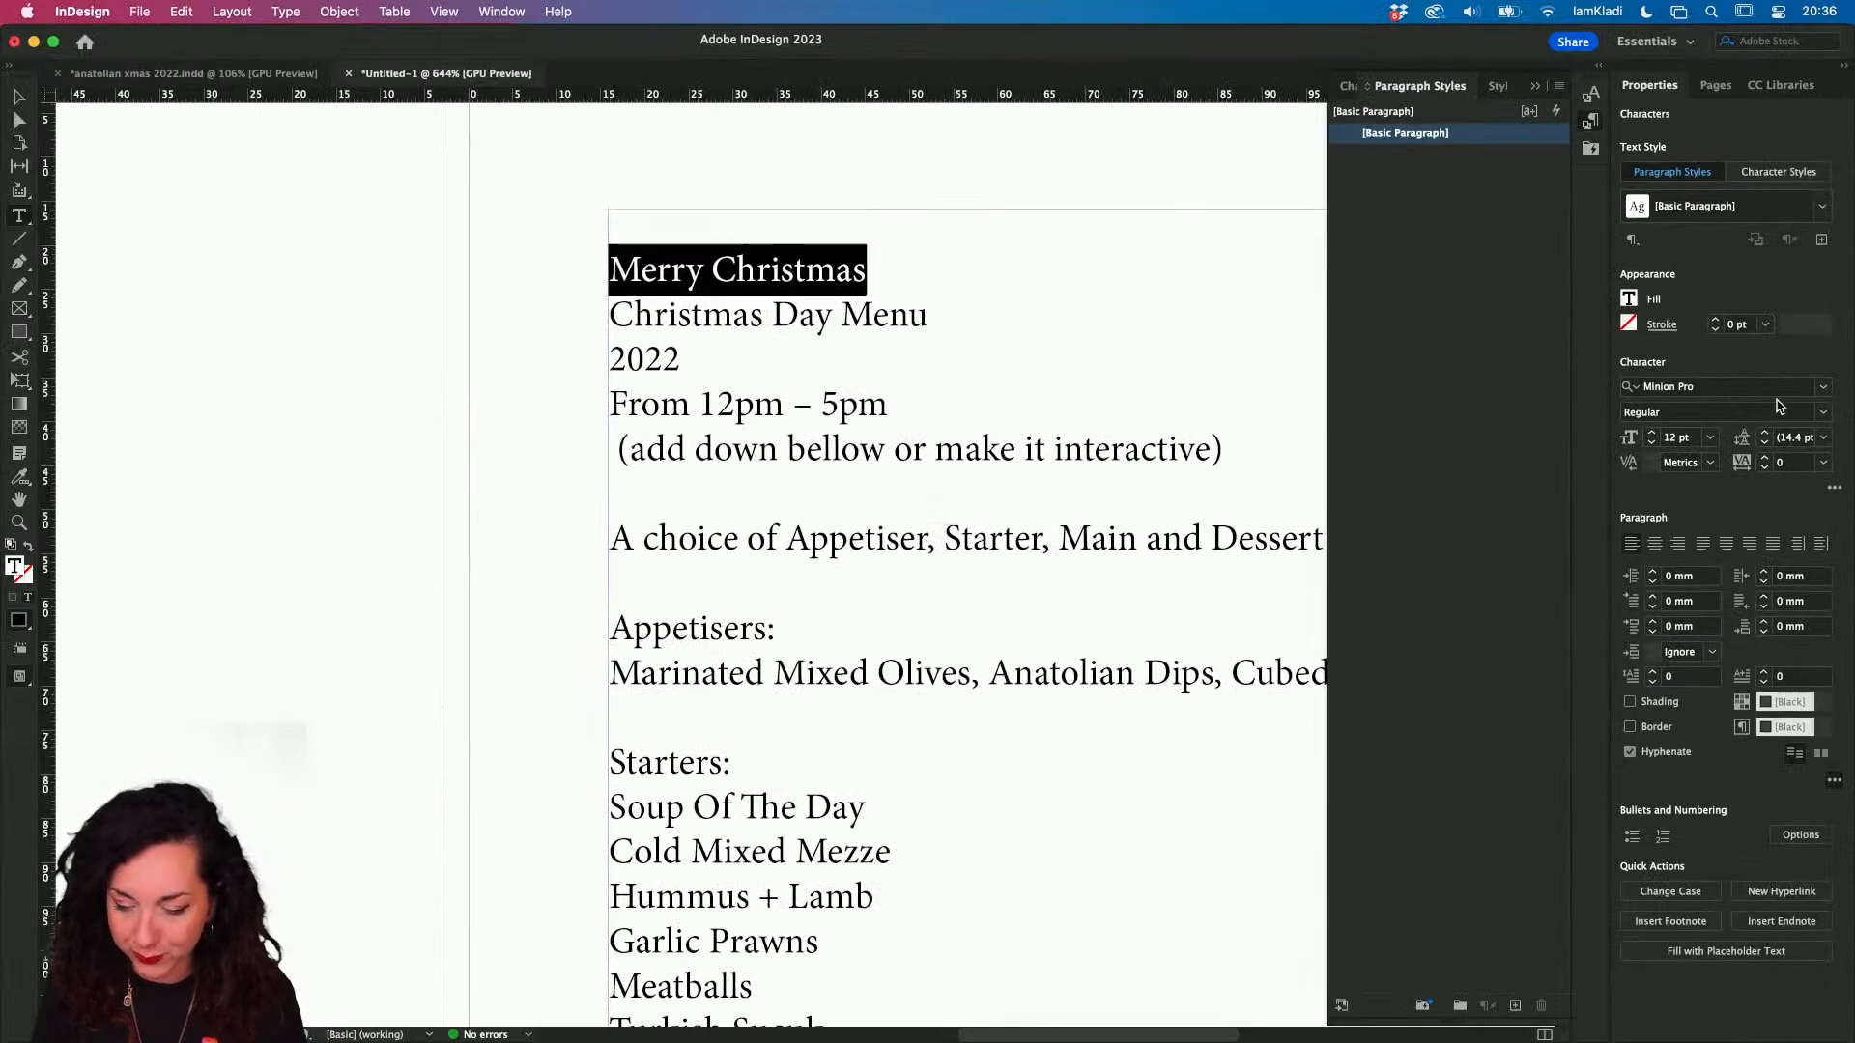
- Preview fonts such as Memoriam Pro live on the word "interactive" without applying one
click(1822, 389)
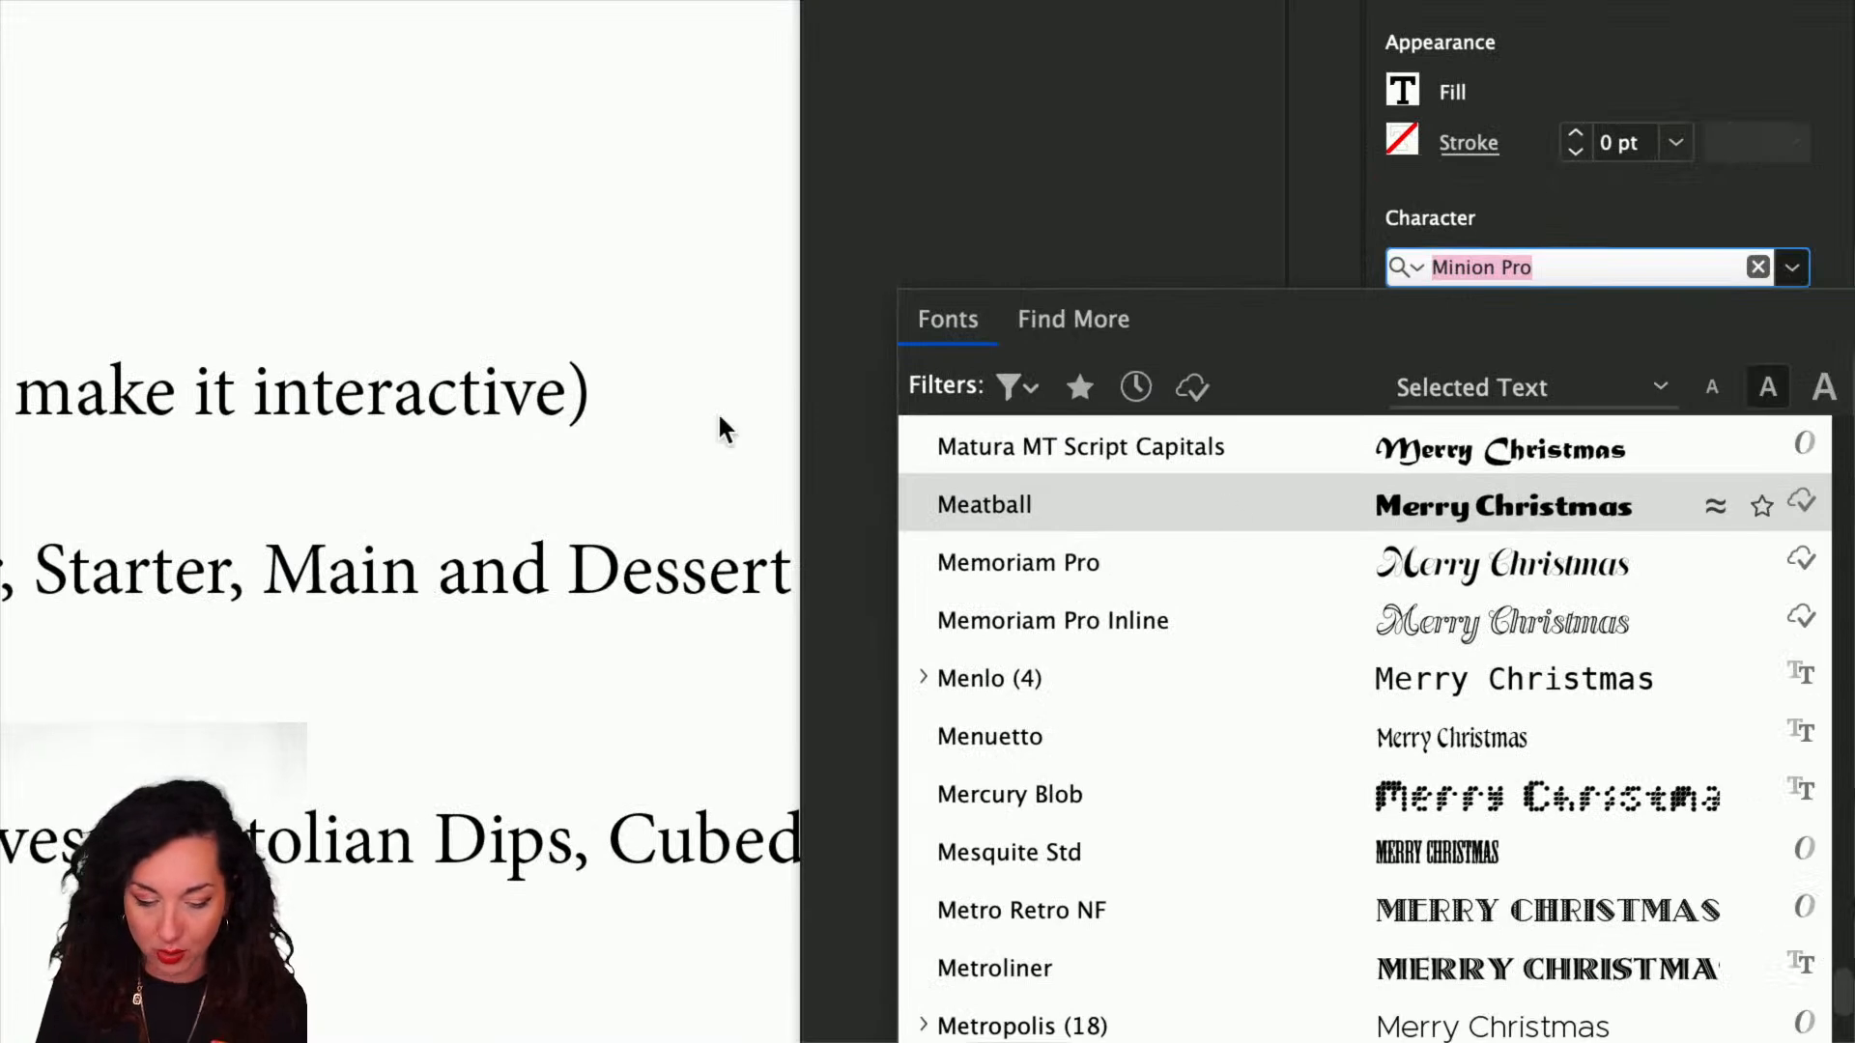
double_click(666, 391)
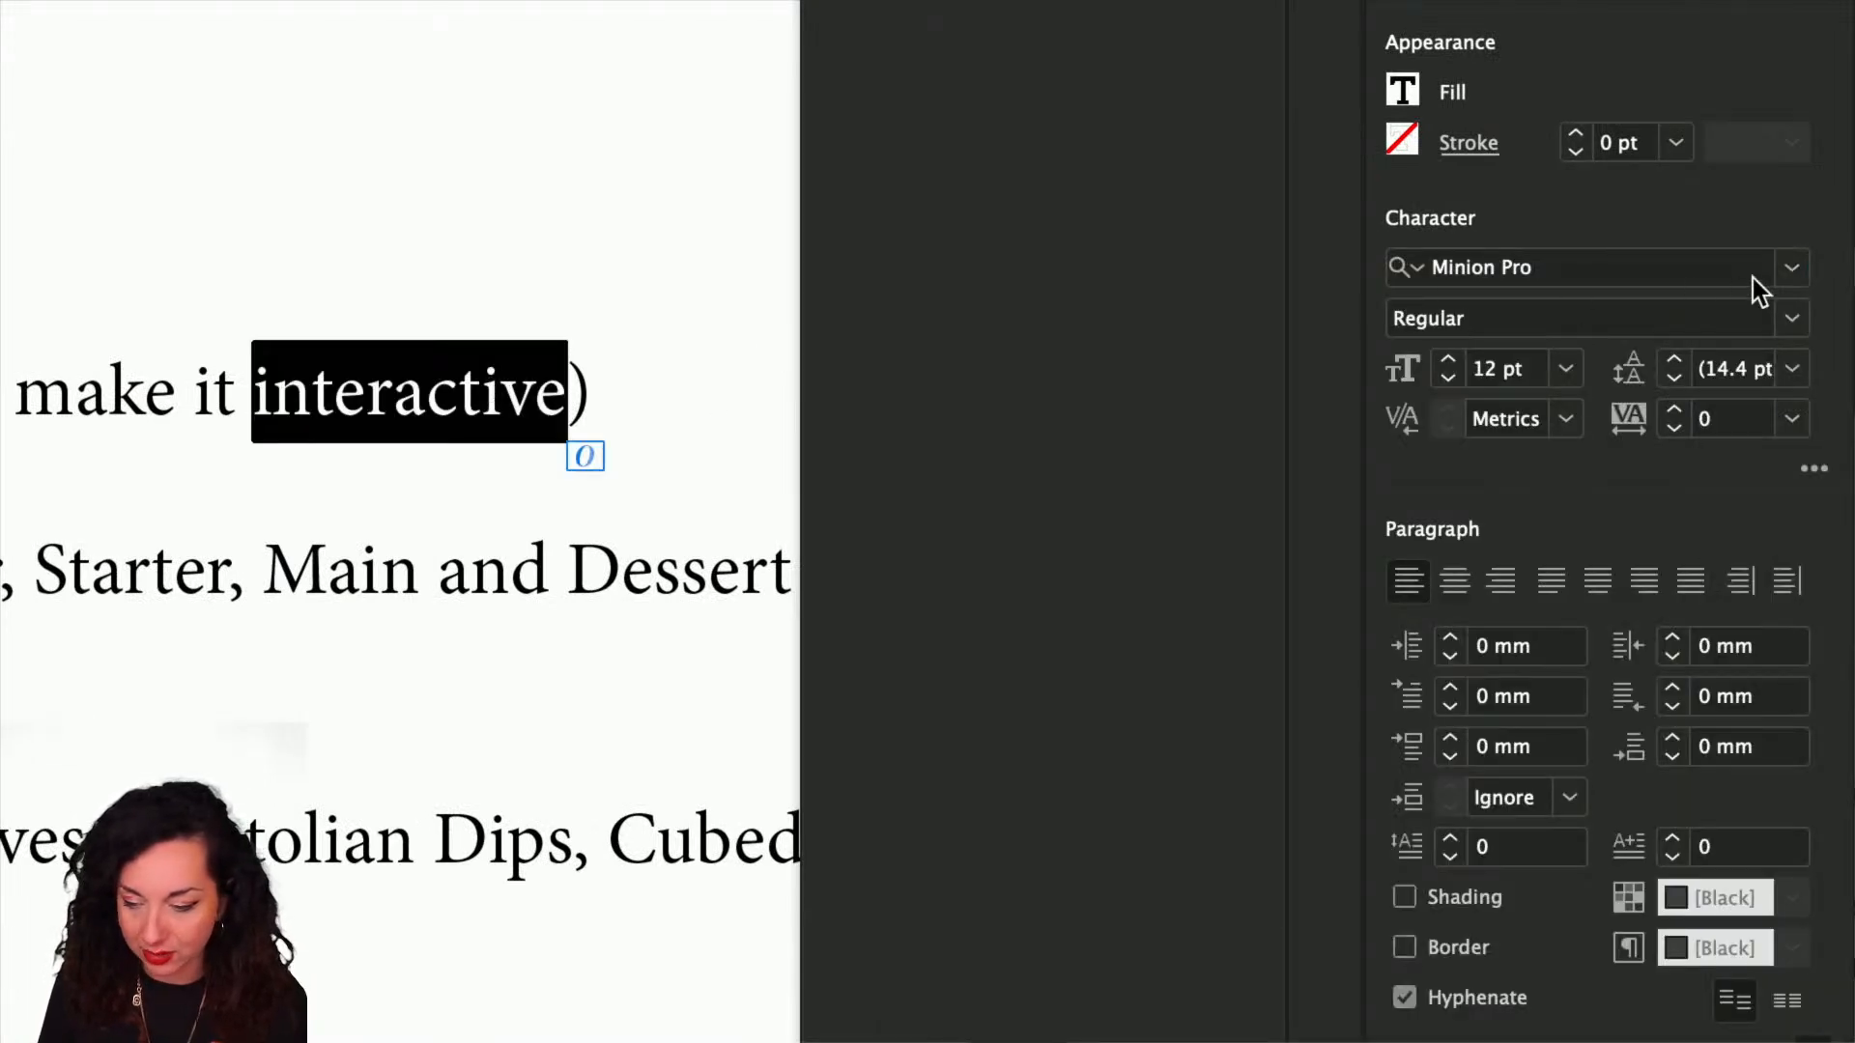
click(1787, 273)
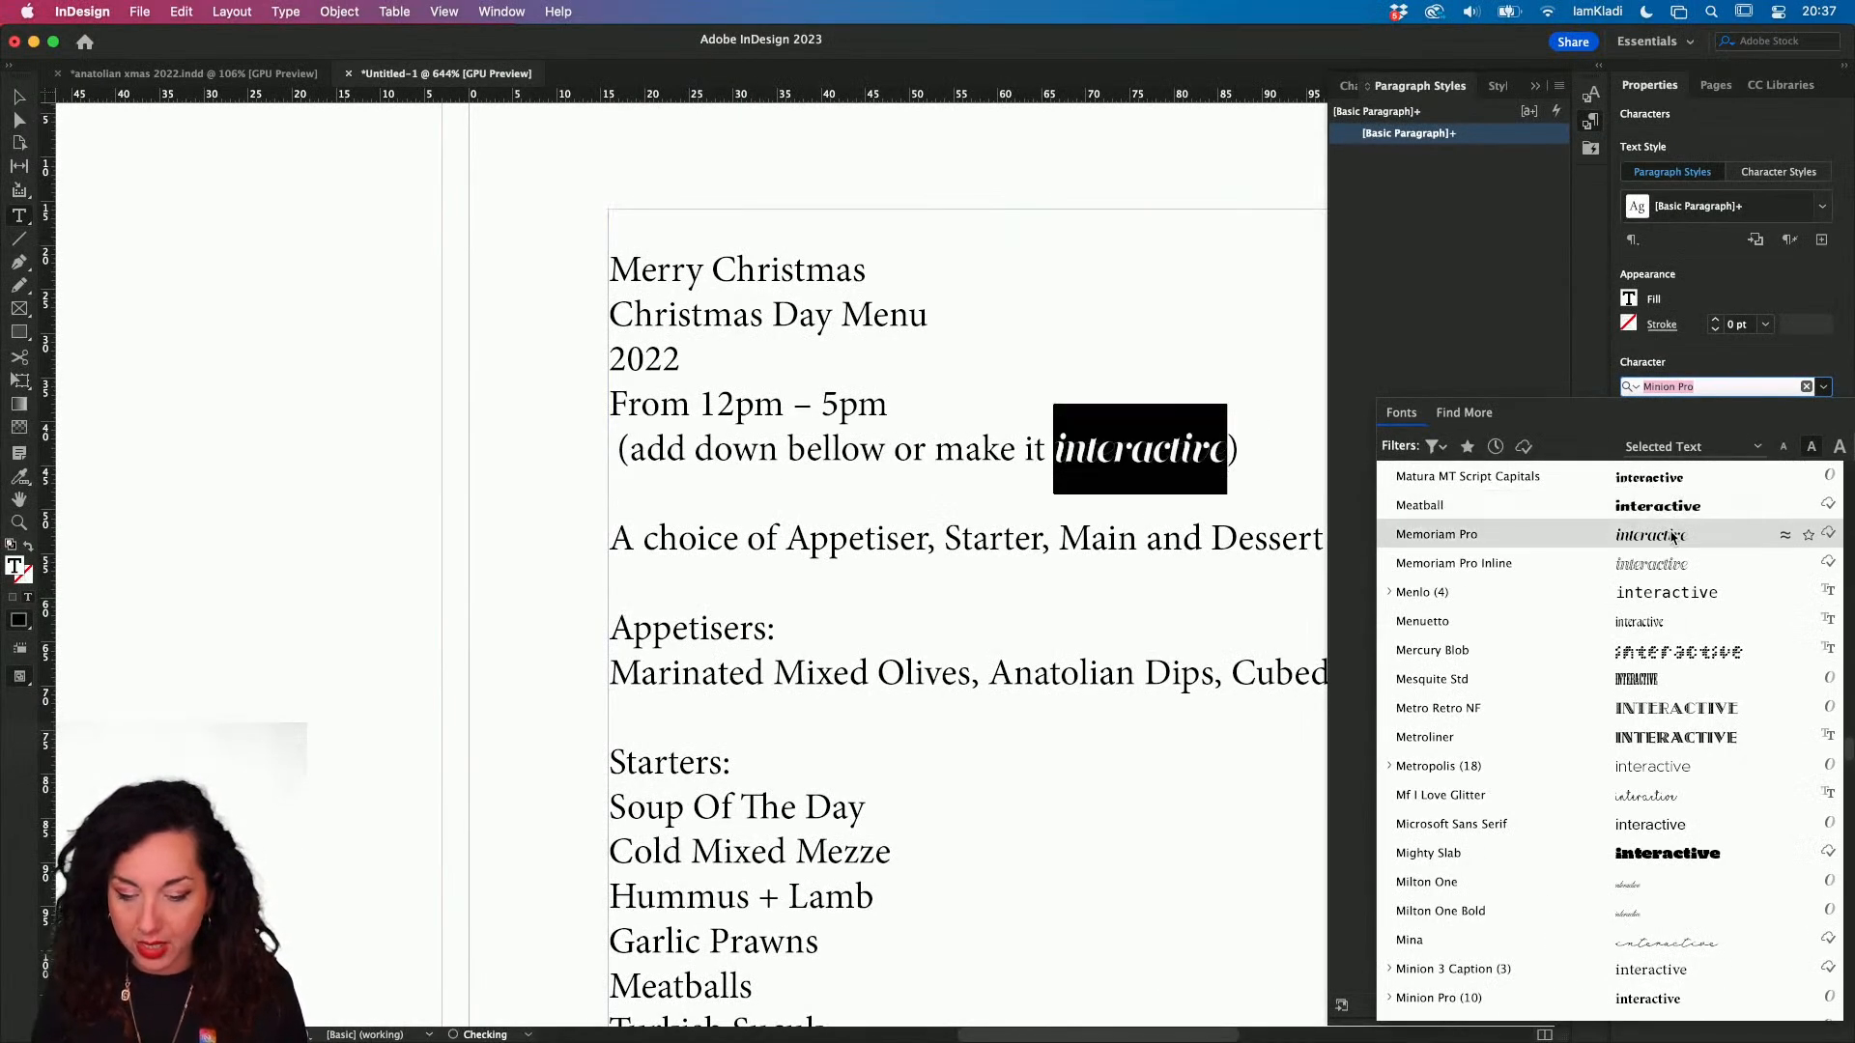
click(966, 296)
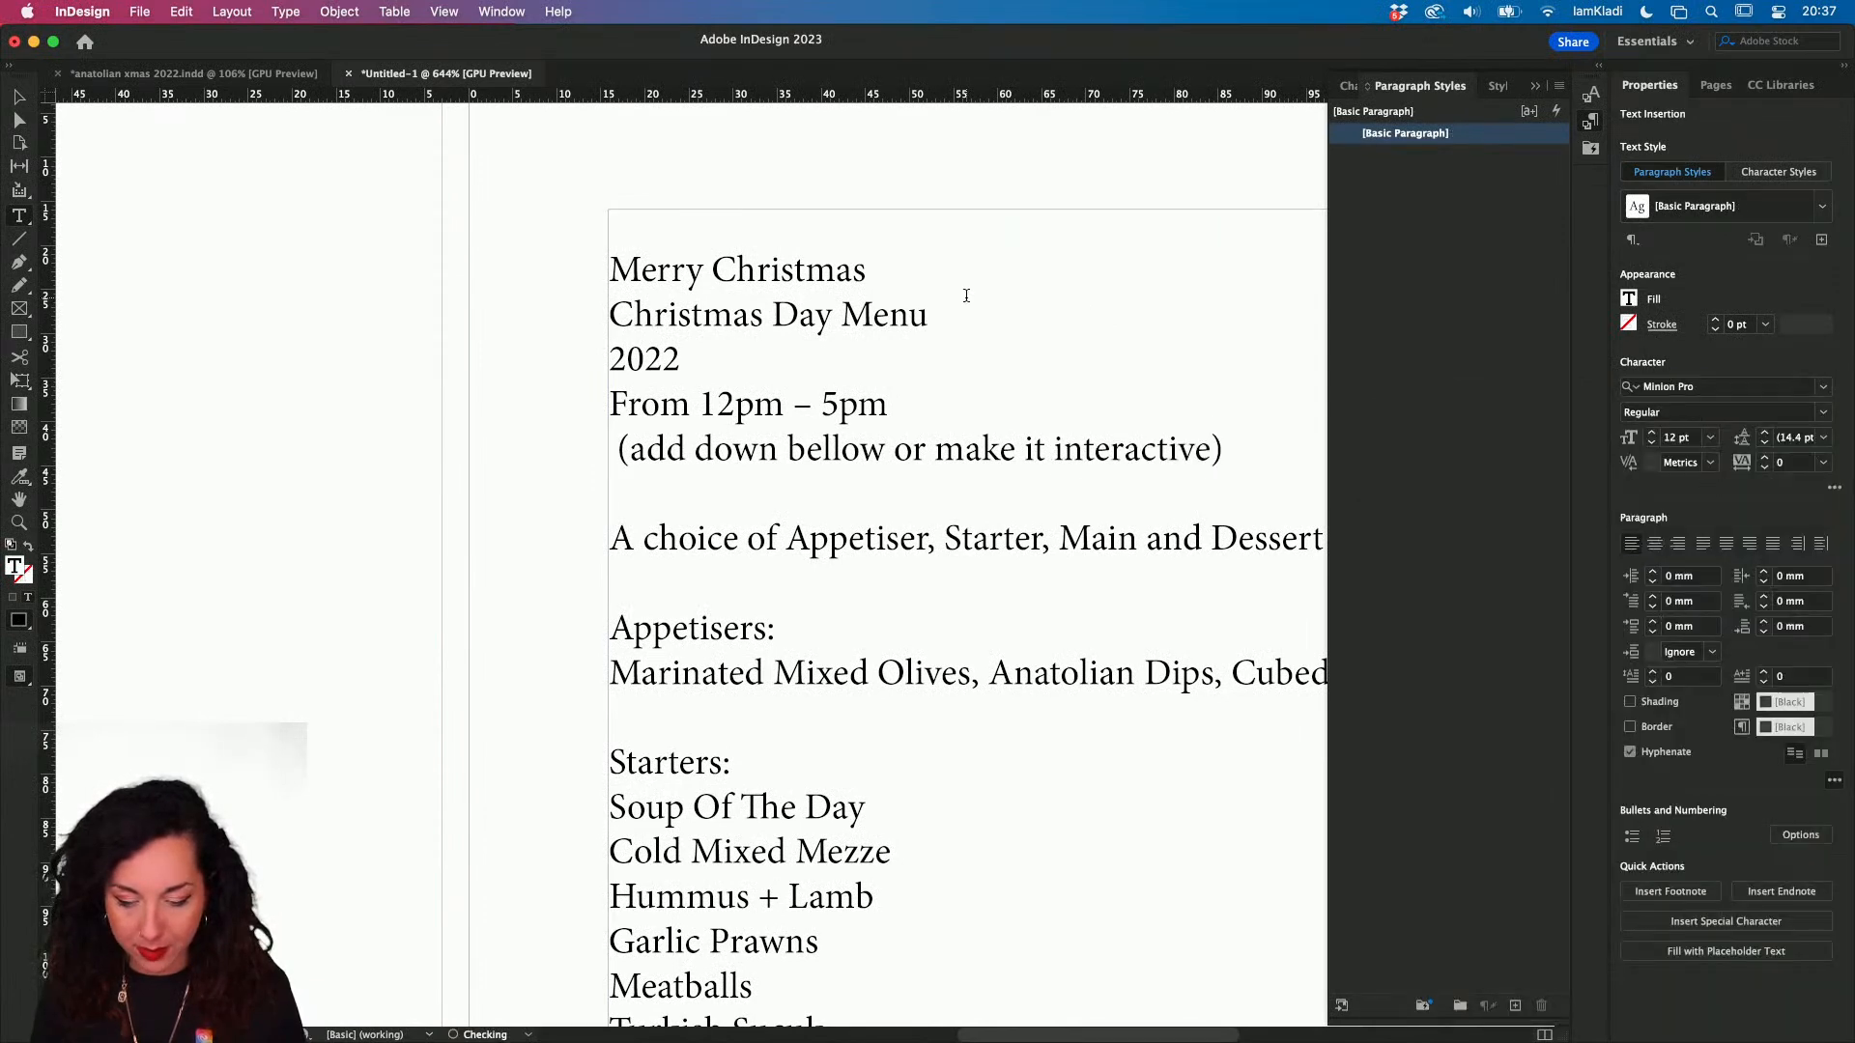
- Set the font of the "Merry Christmas" line to Meatball
double_click(836, 270)
click(838, 269)
triple_click(837, 269)
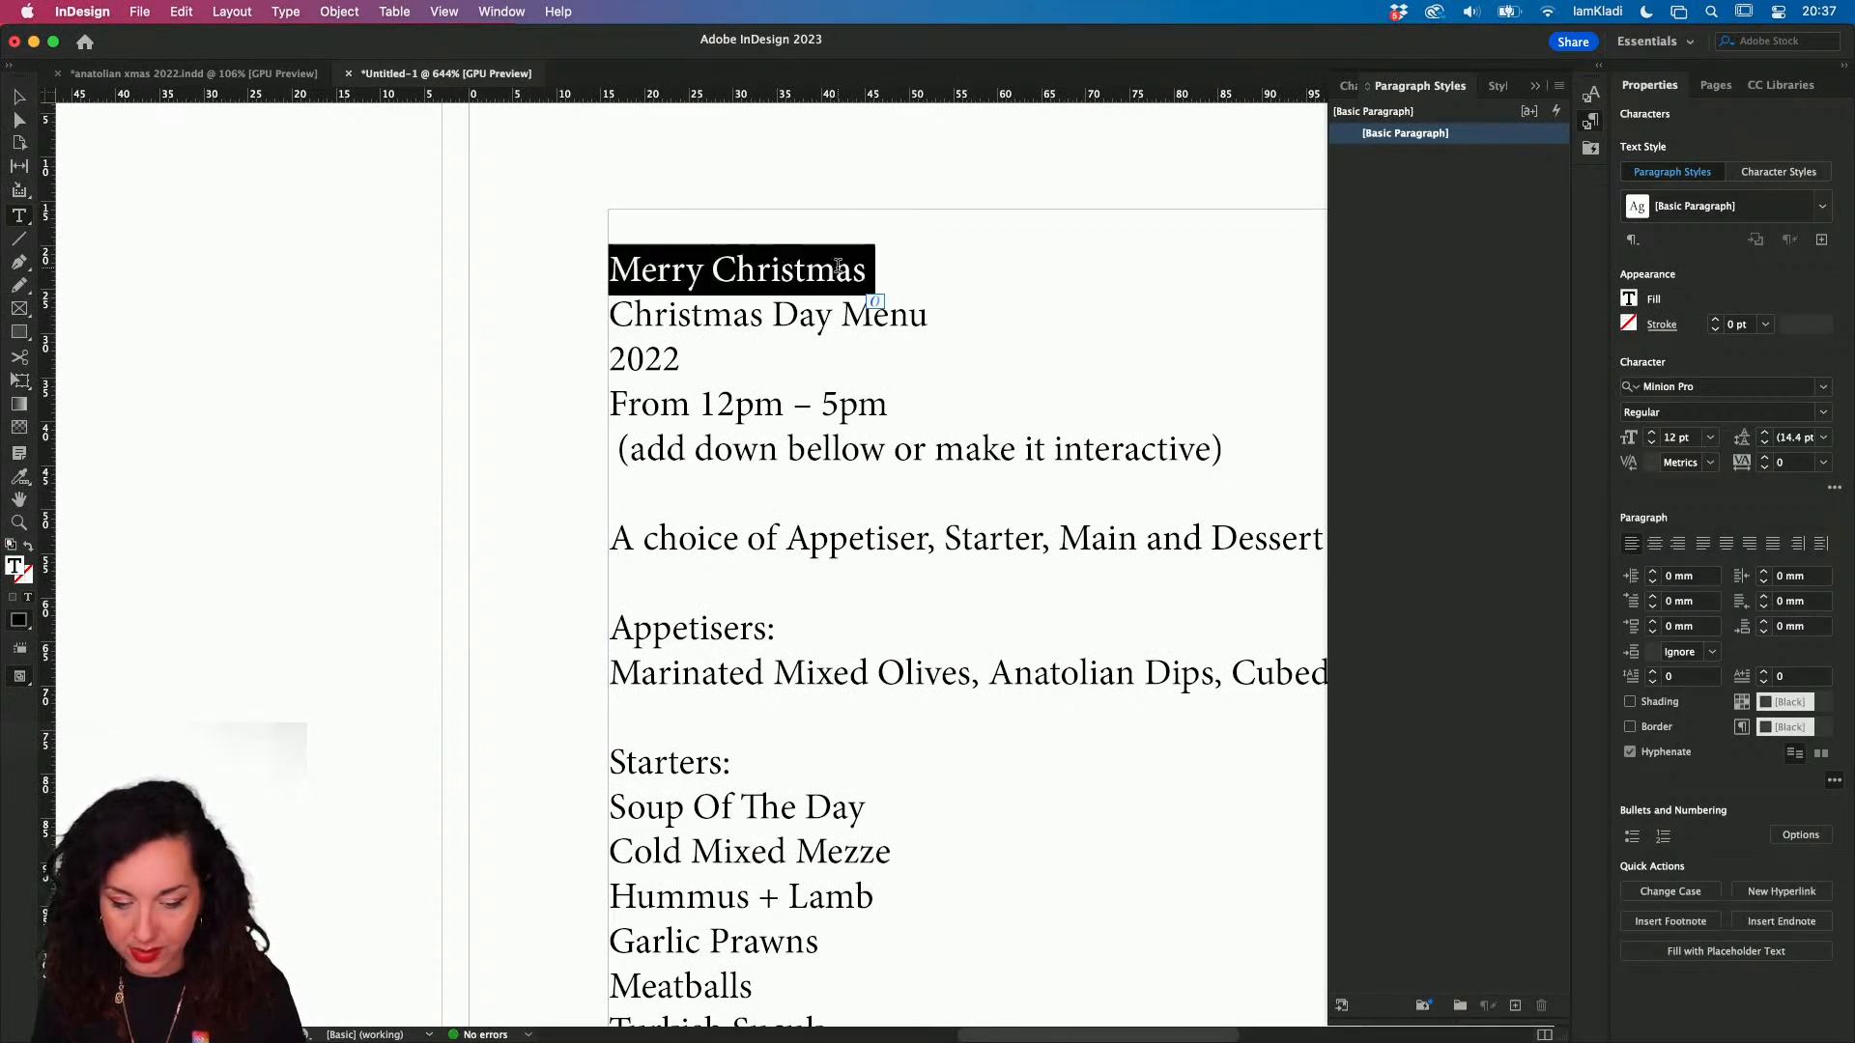
click(1824, 391)
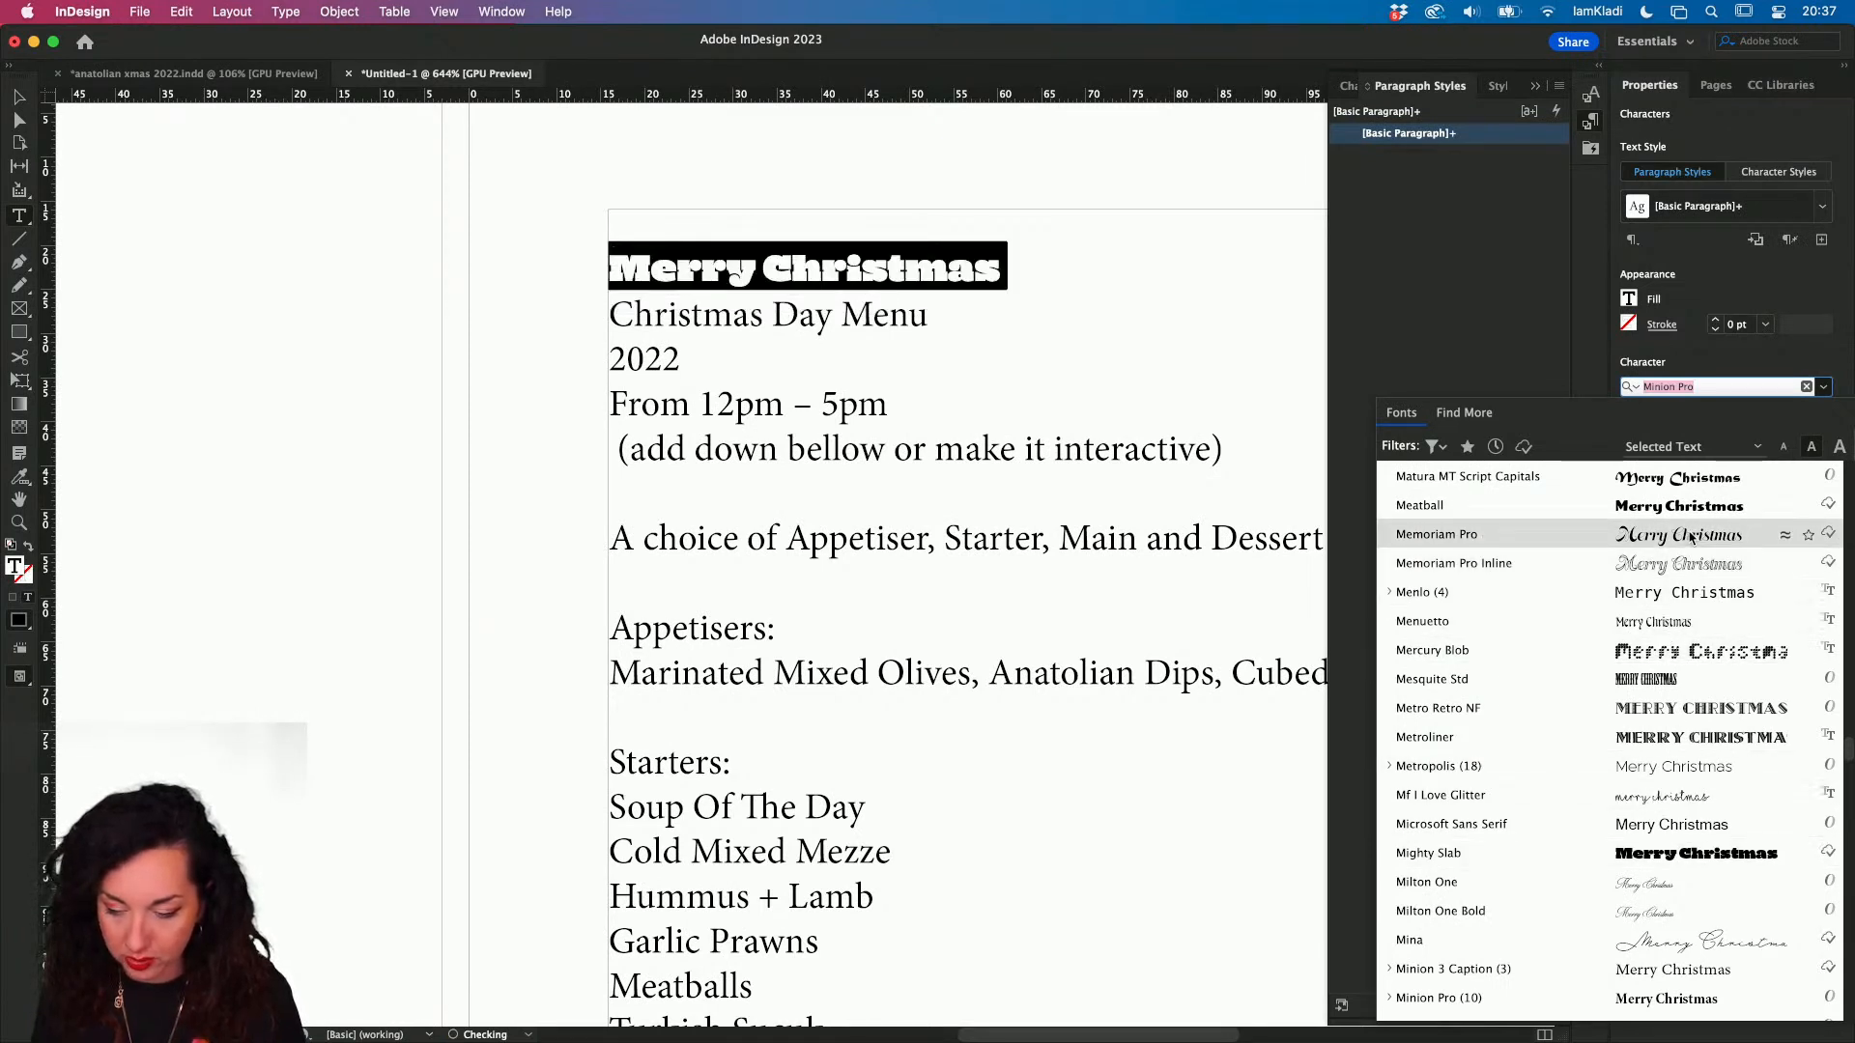
click(1686, 507)
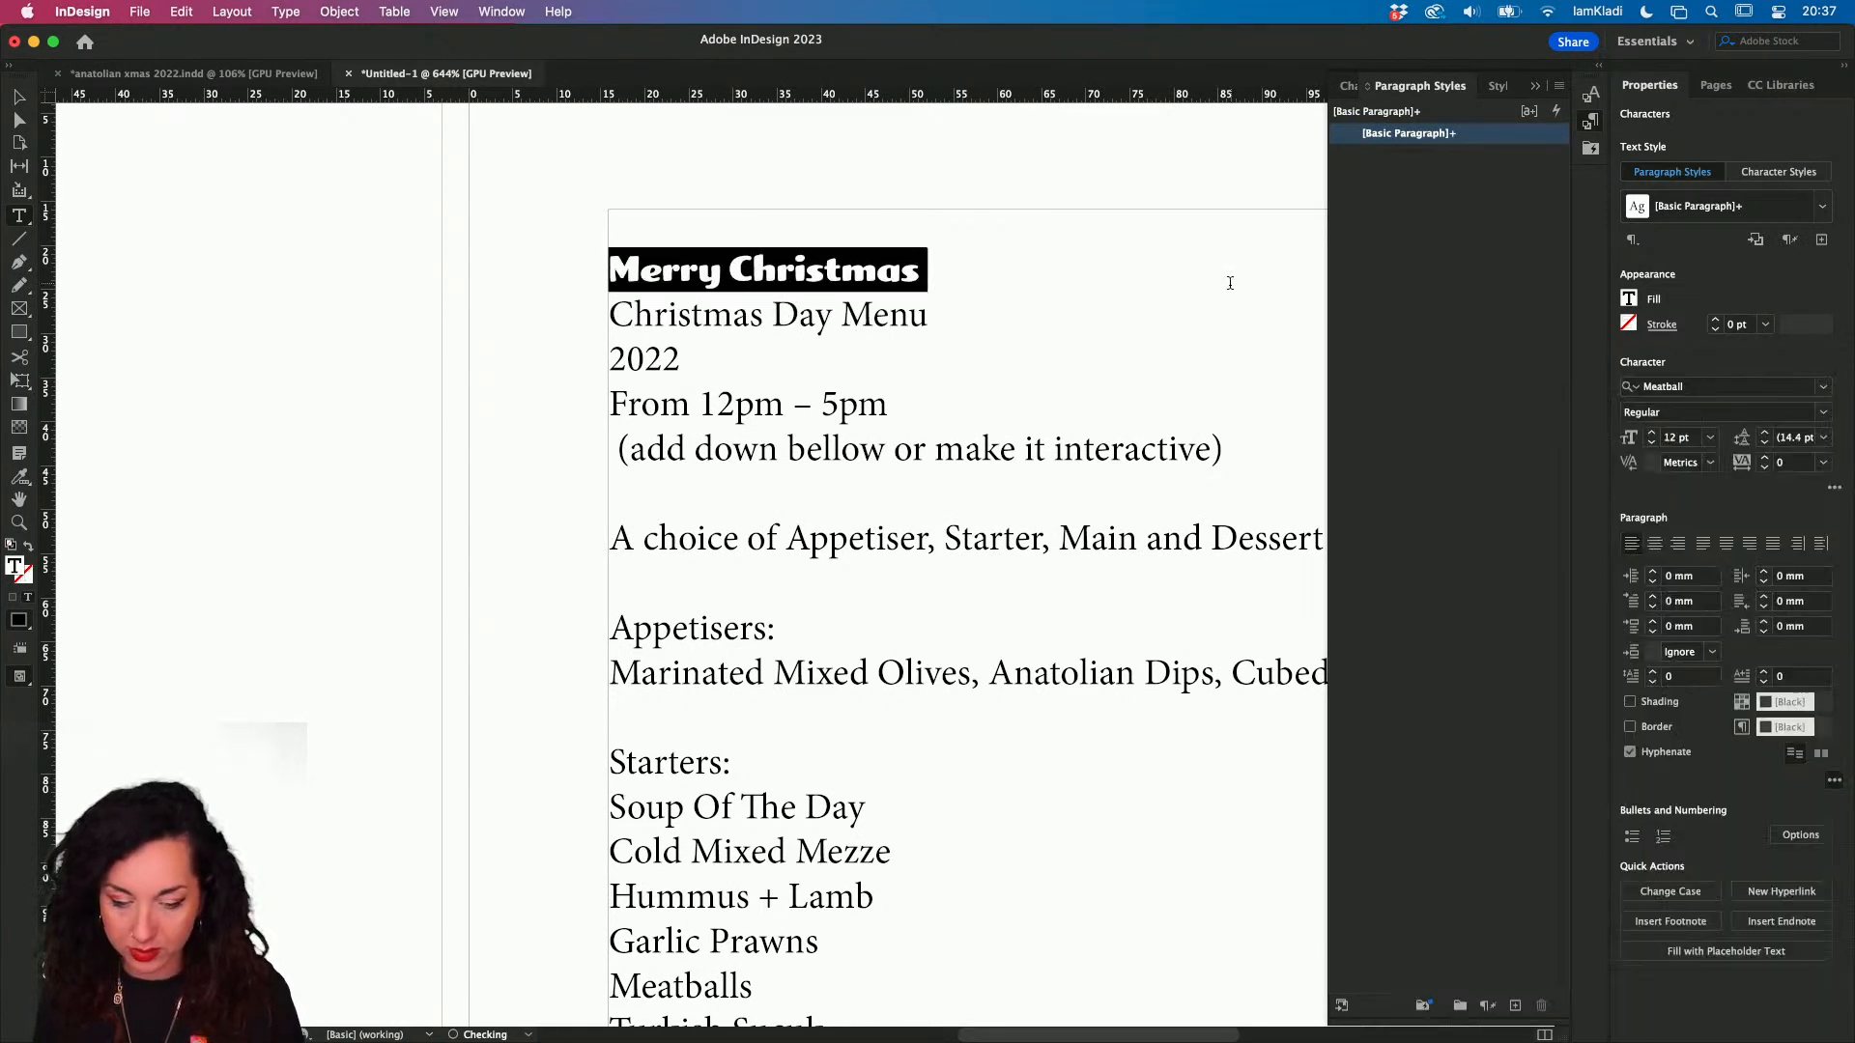
- Filter the font list by the Script and Decorative classifications, clearing the filters after trying them
click(1822, 388)
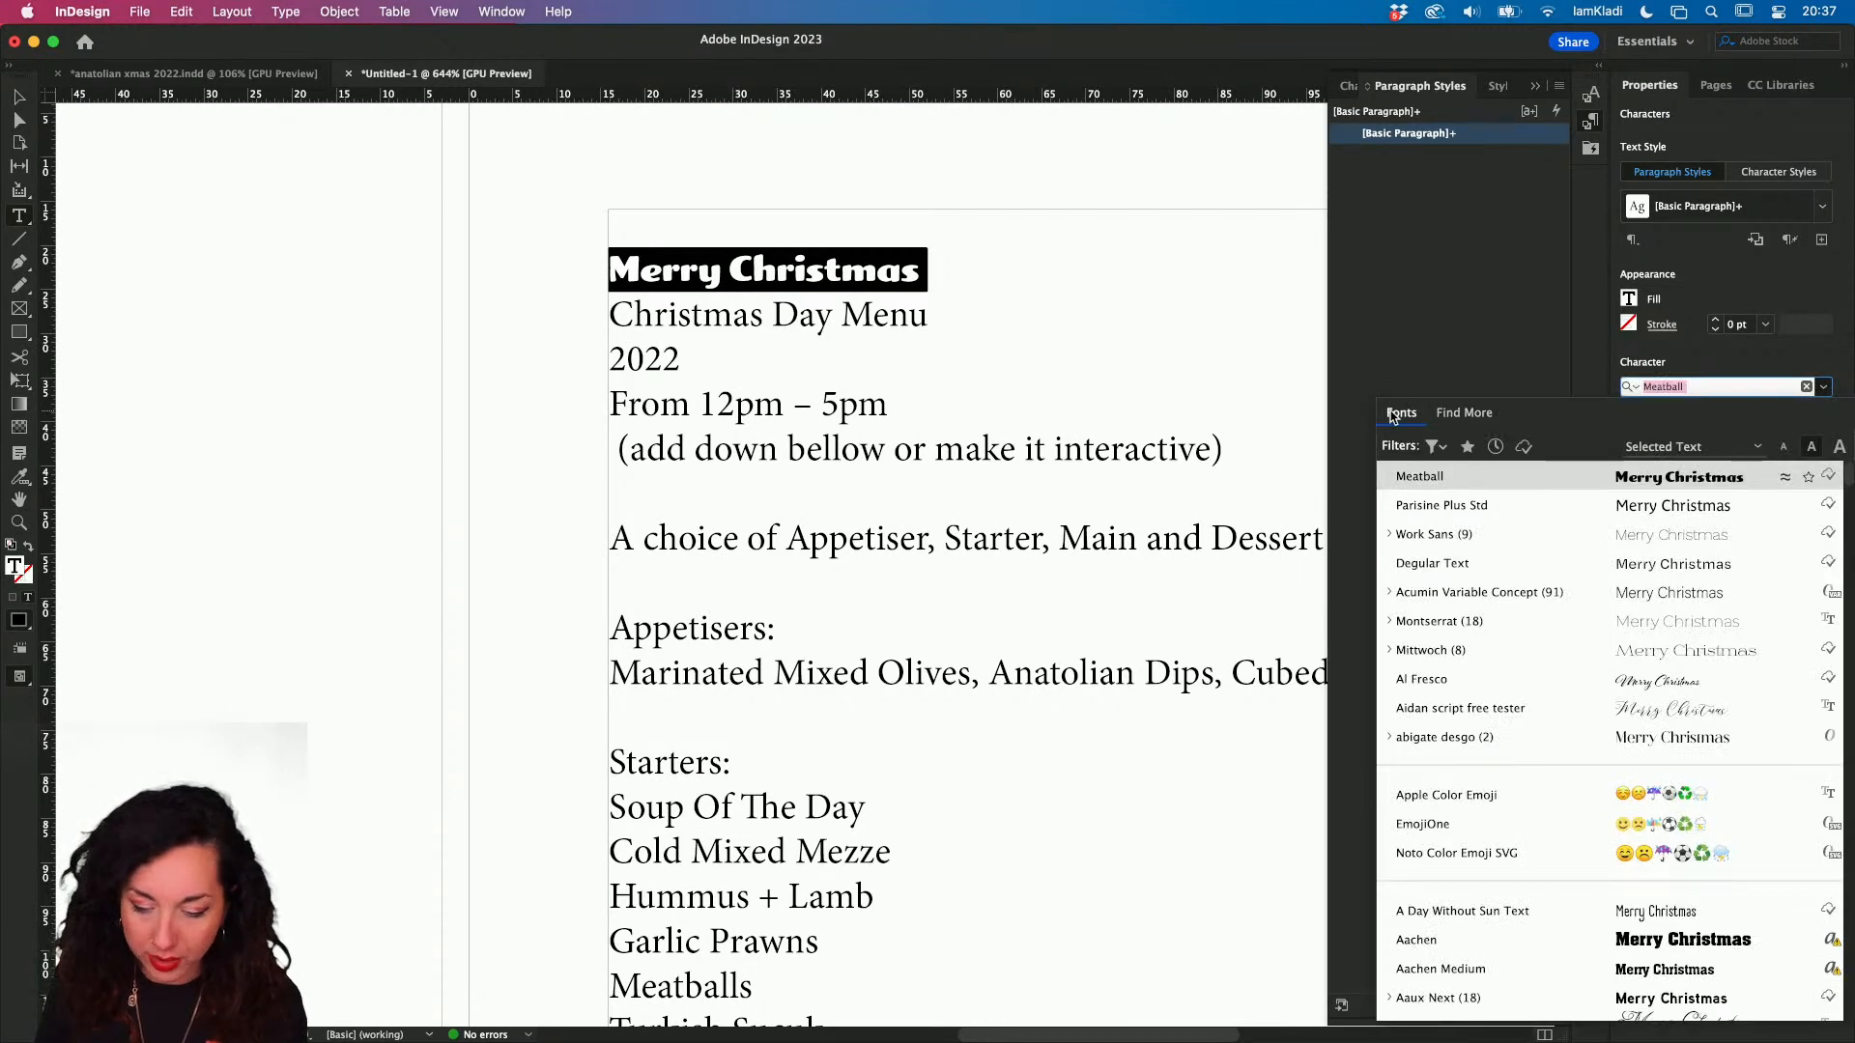
click(1433, 447)
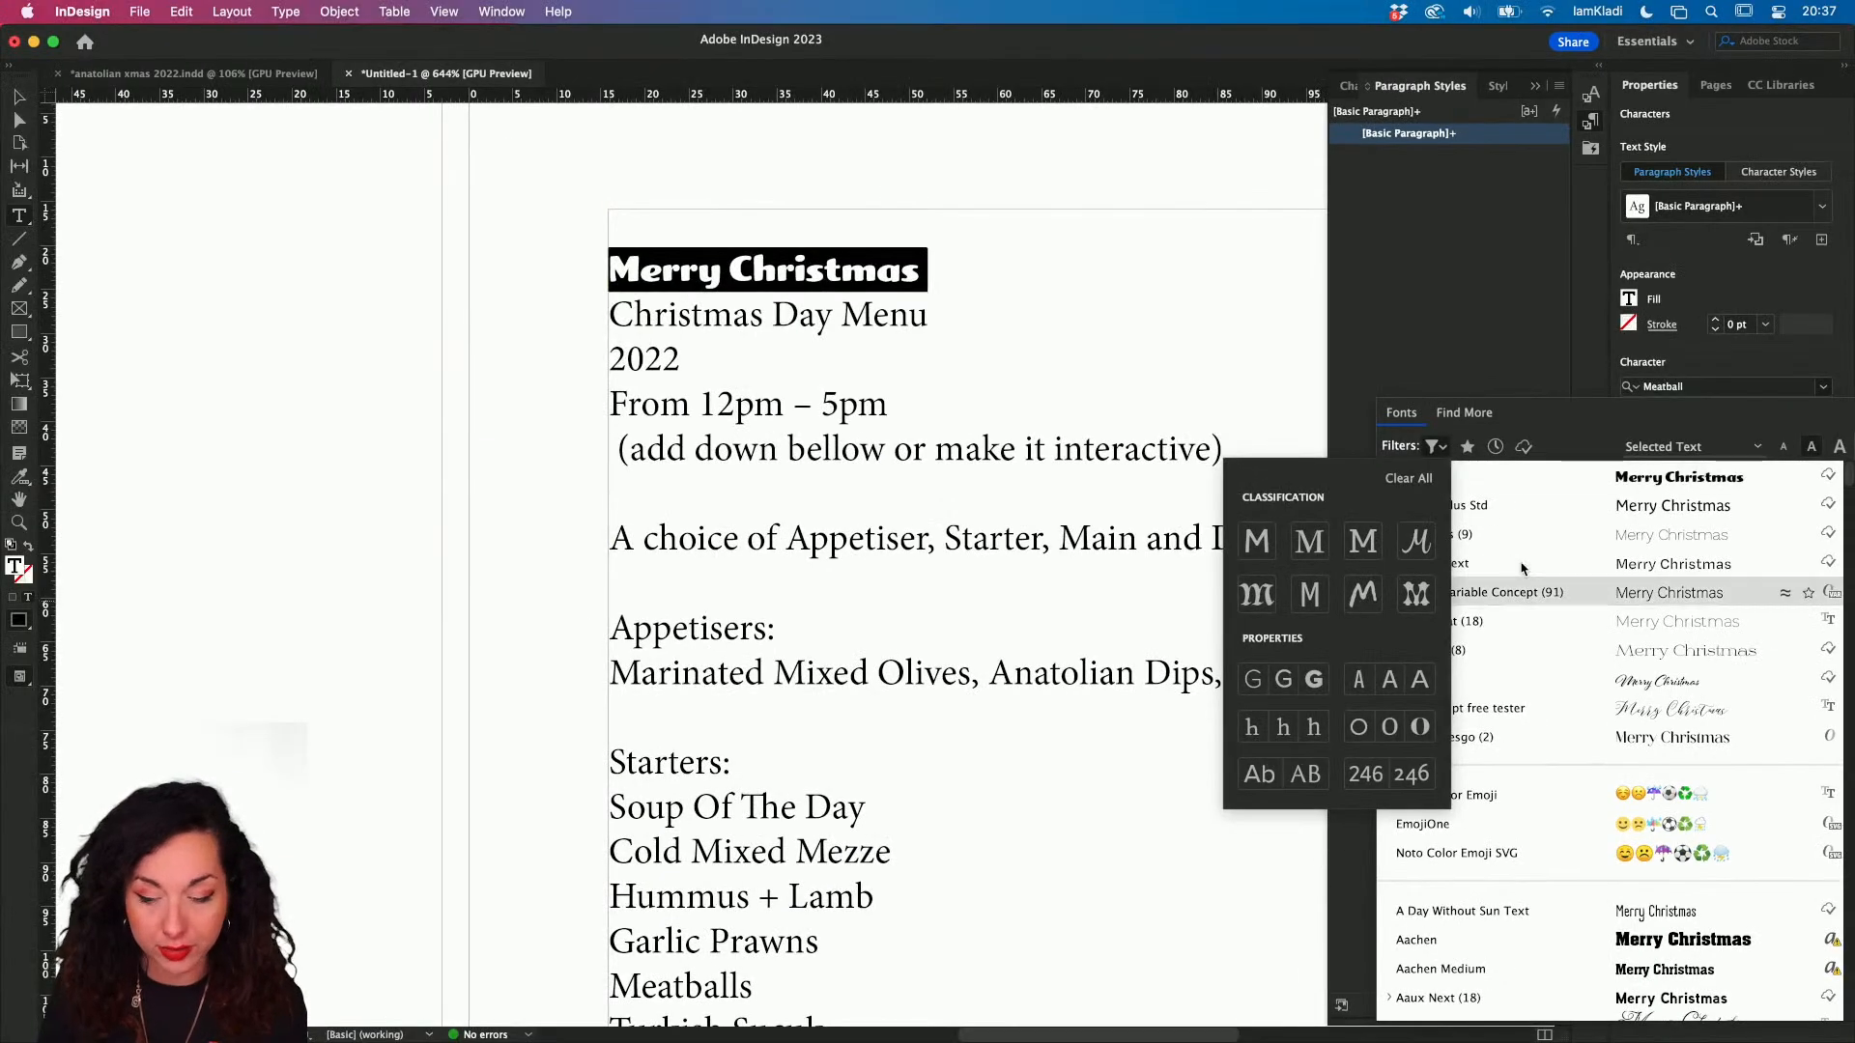
click(1417, 548)
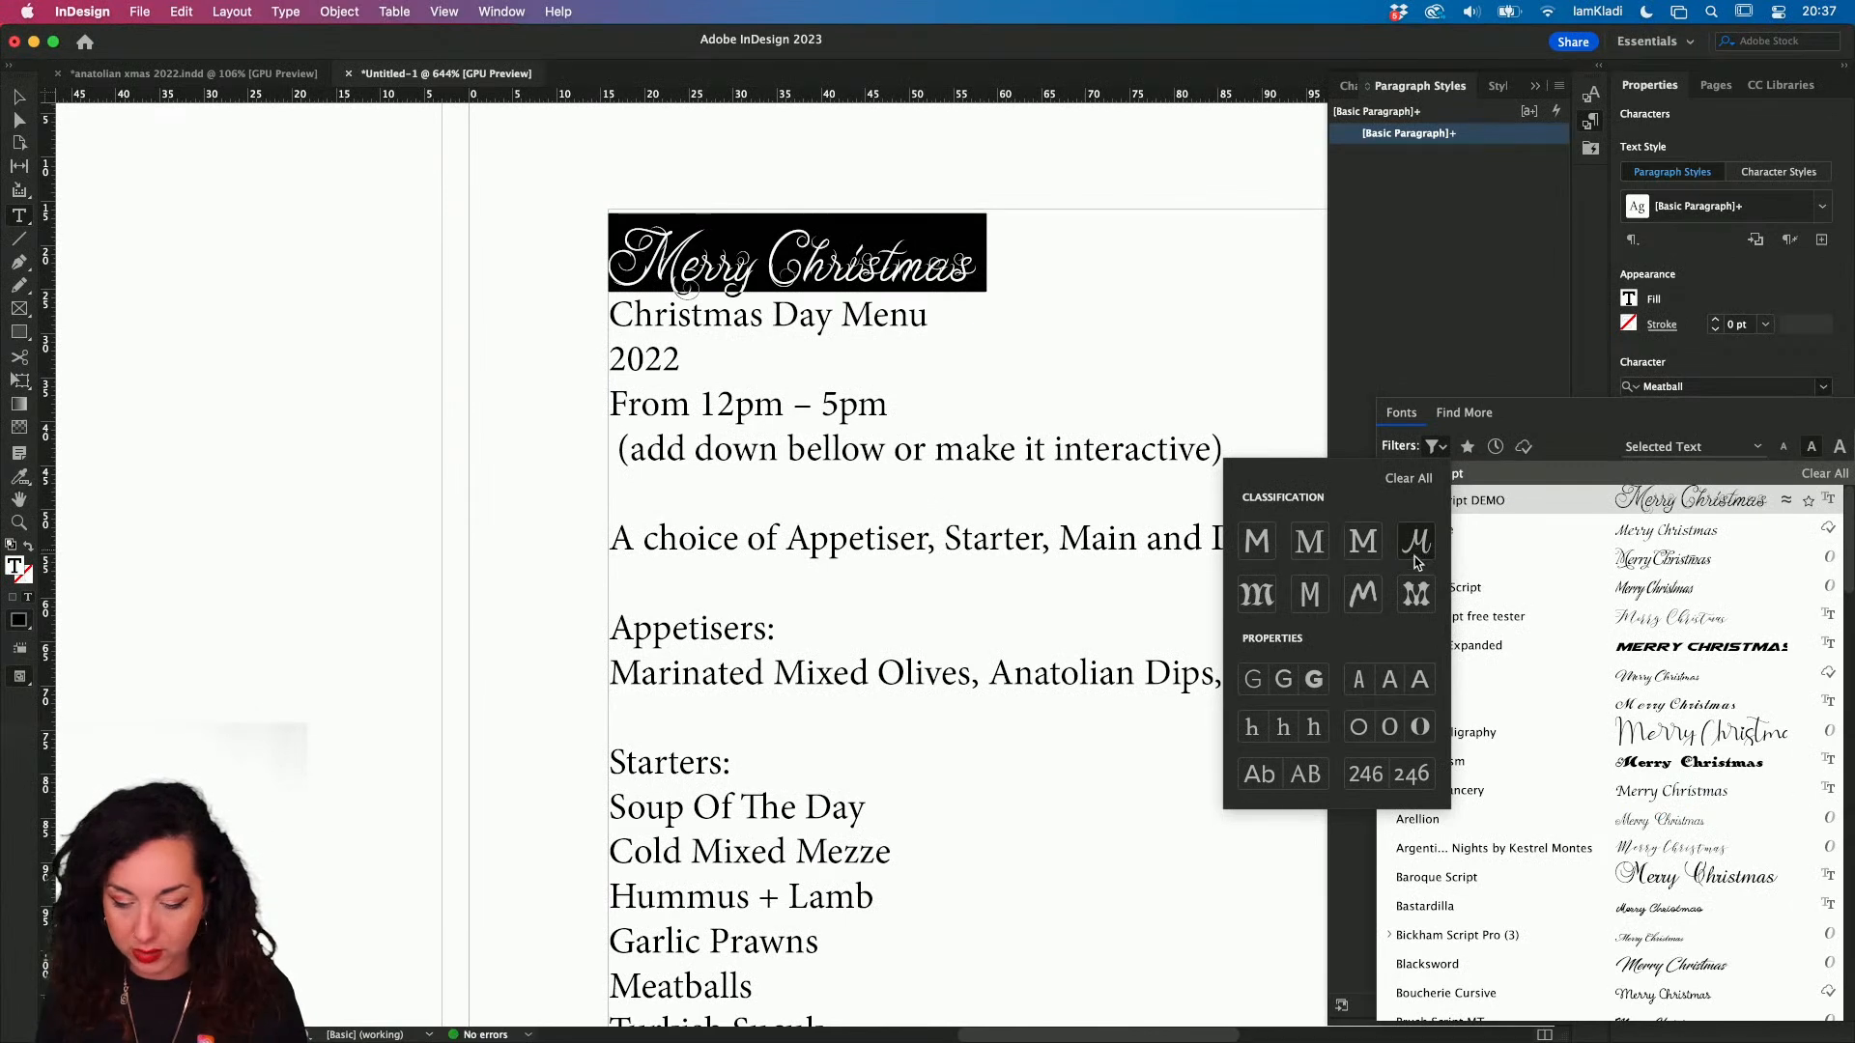
click(1414, 596)
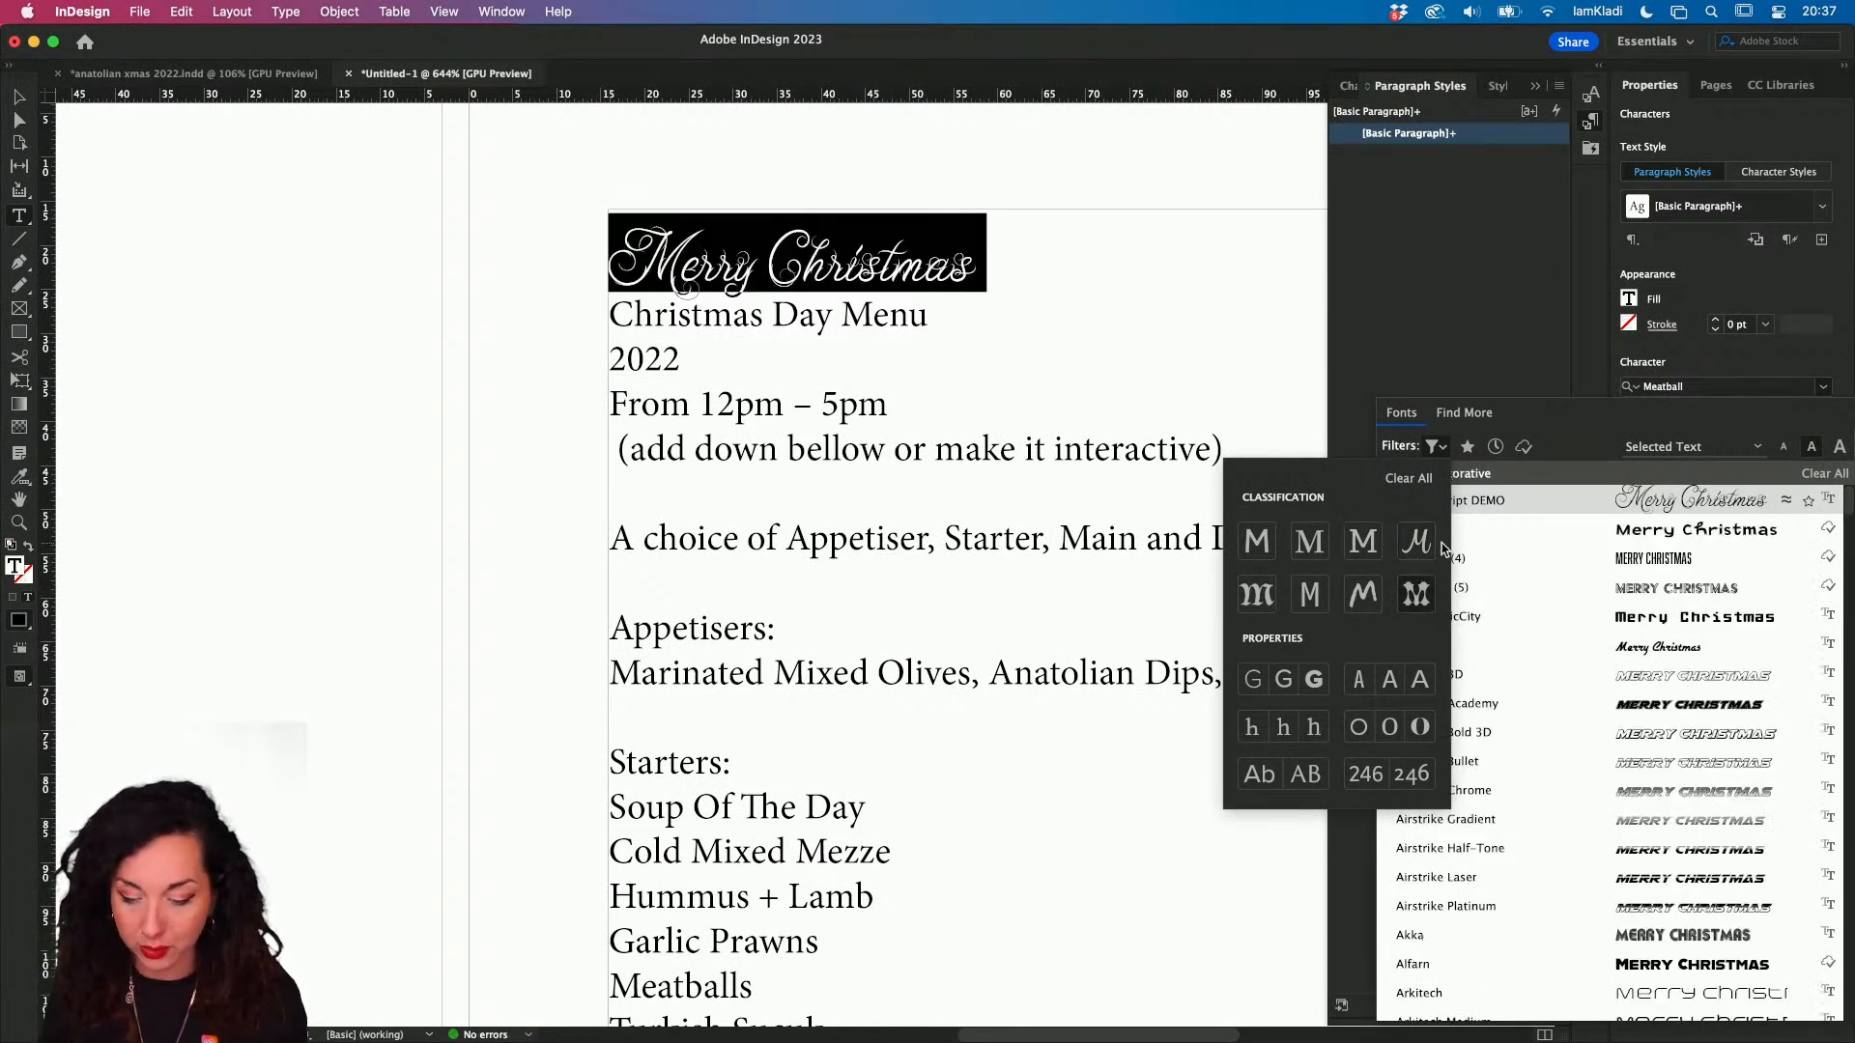
click(1408, 480)
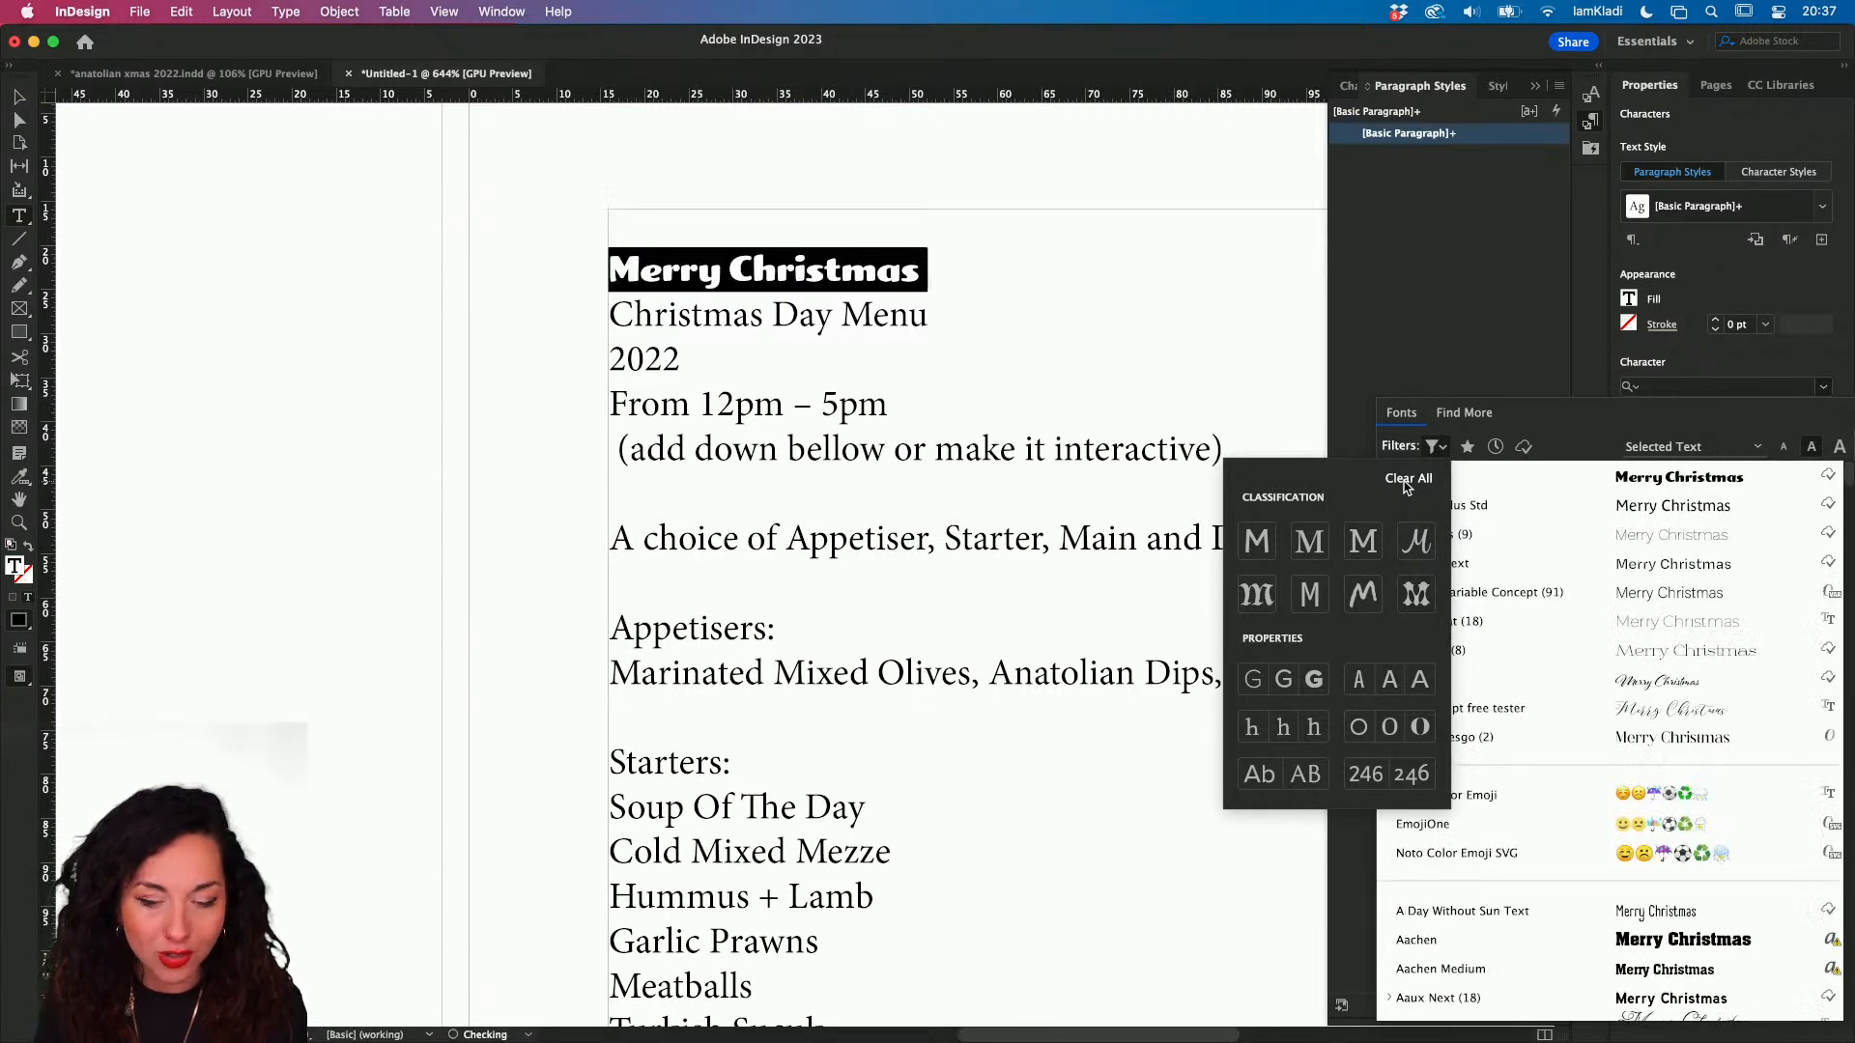
click(1416, 541)
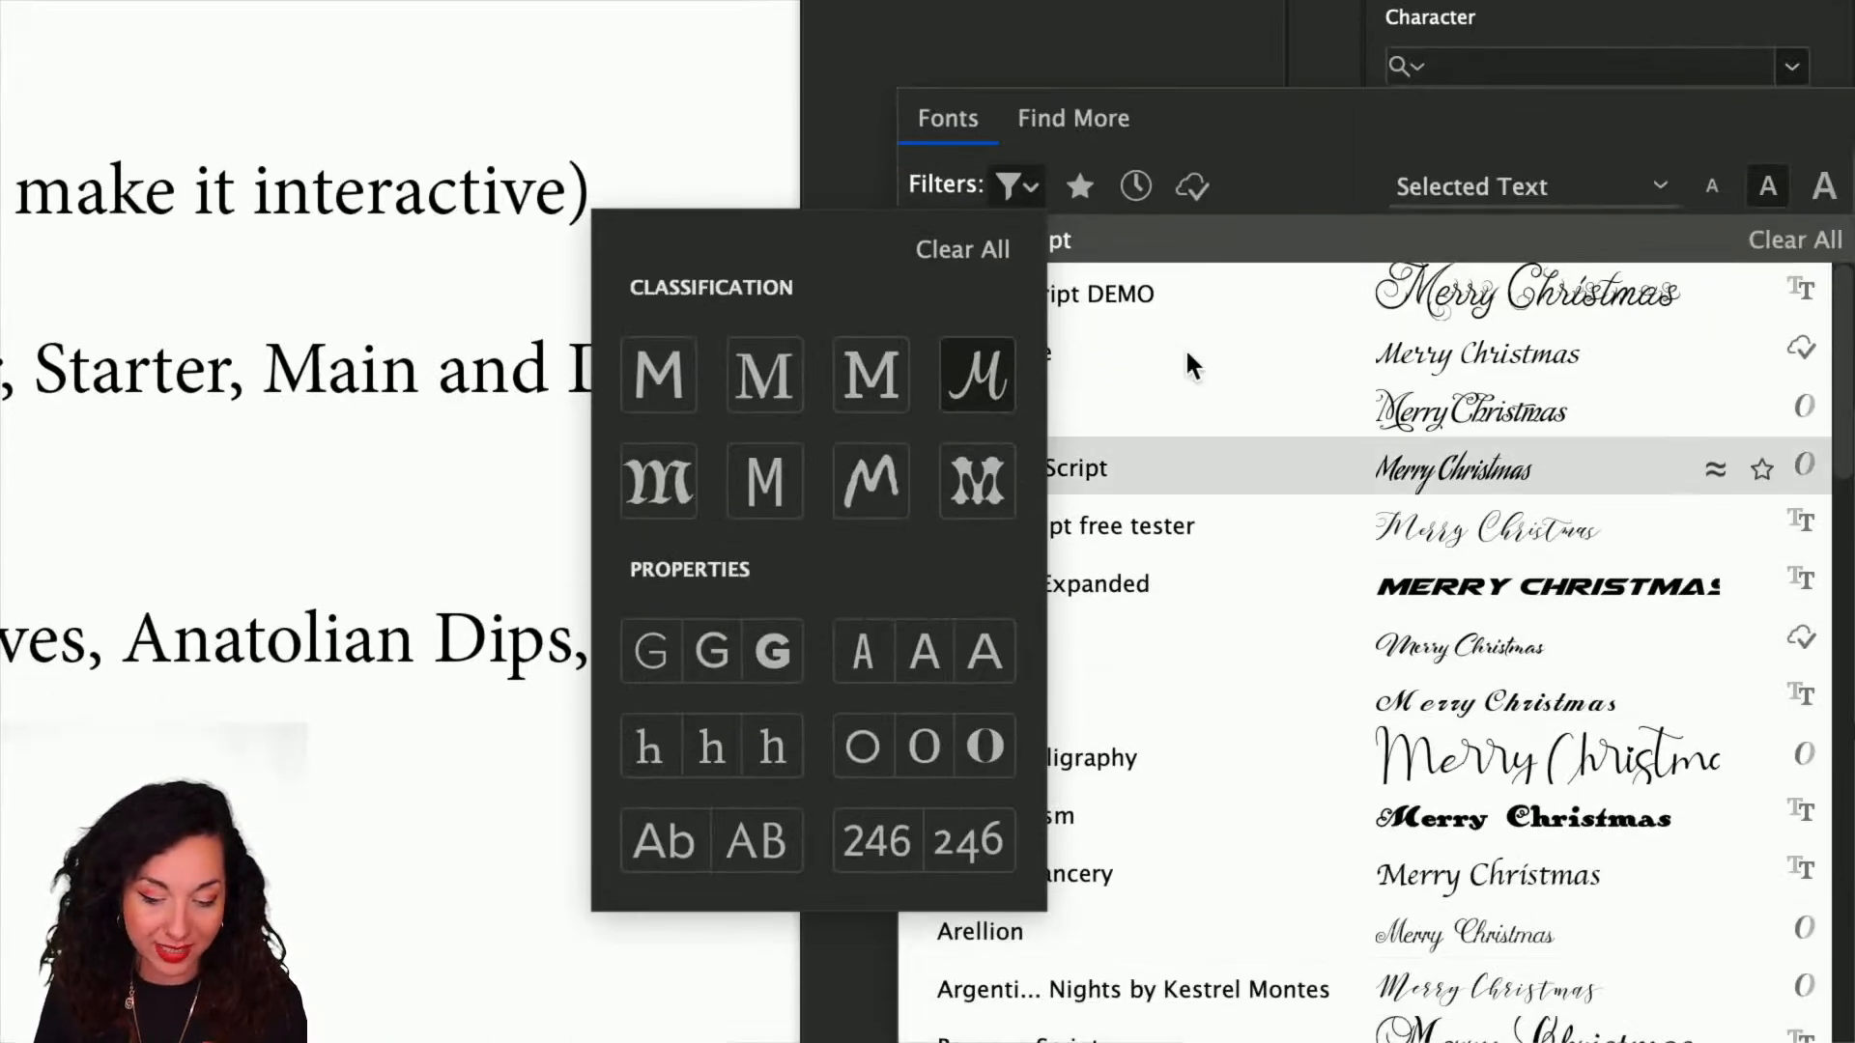
click(943, 254)
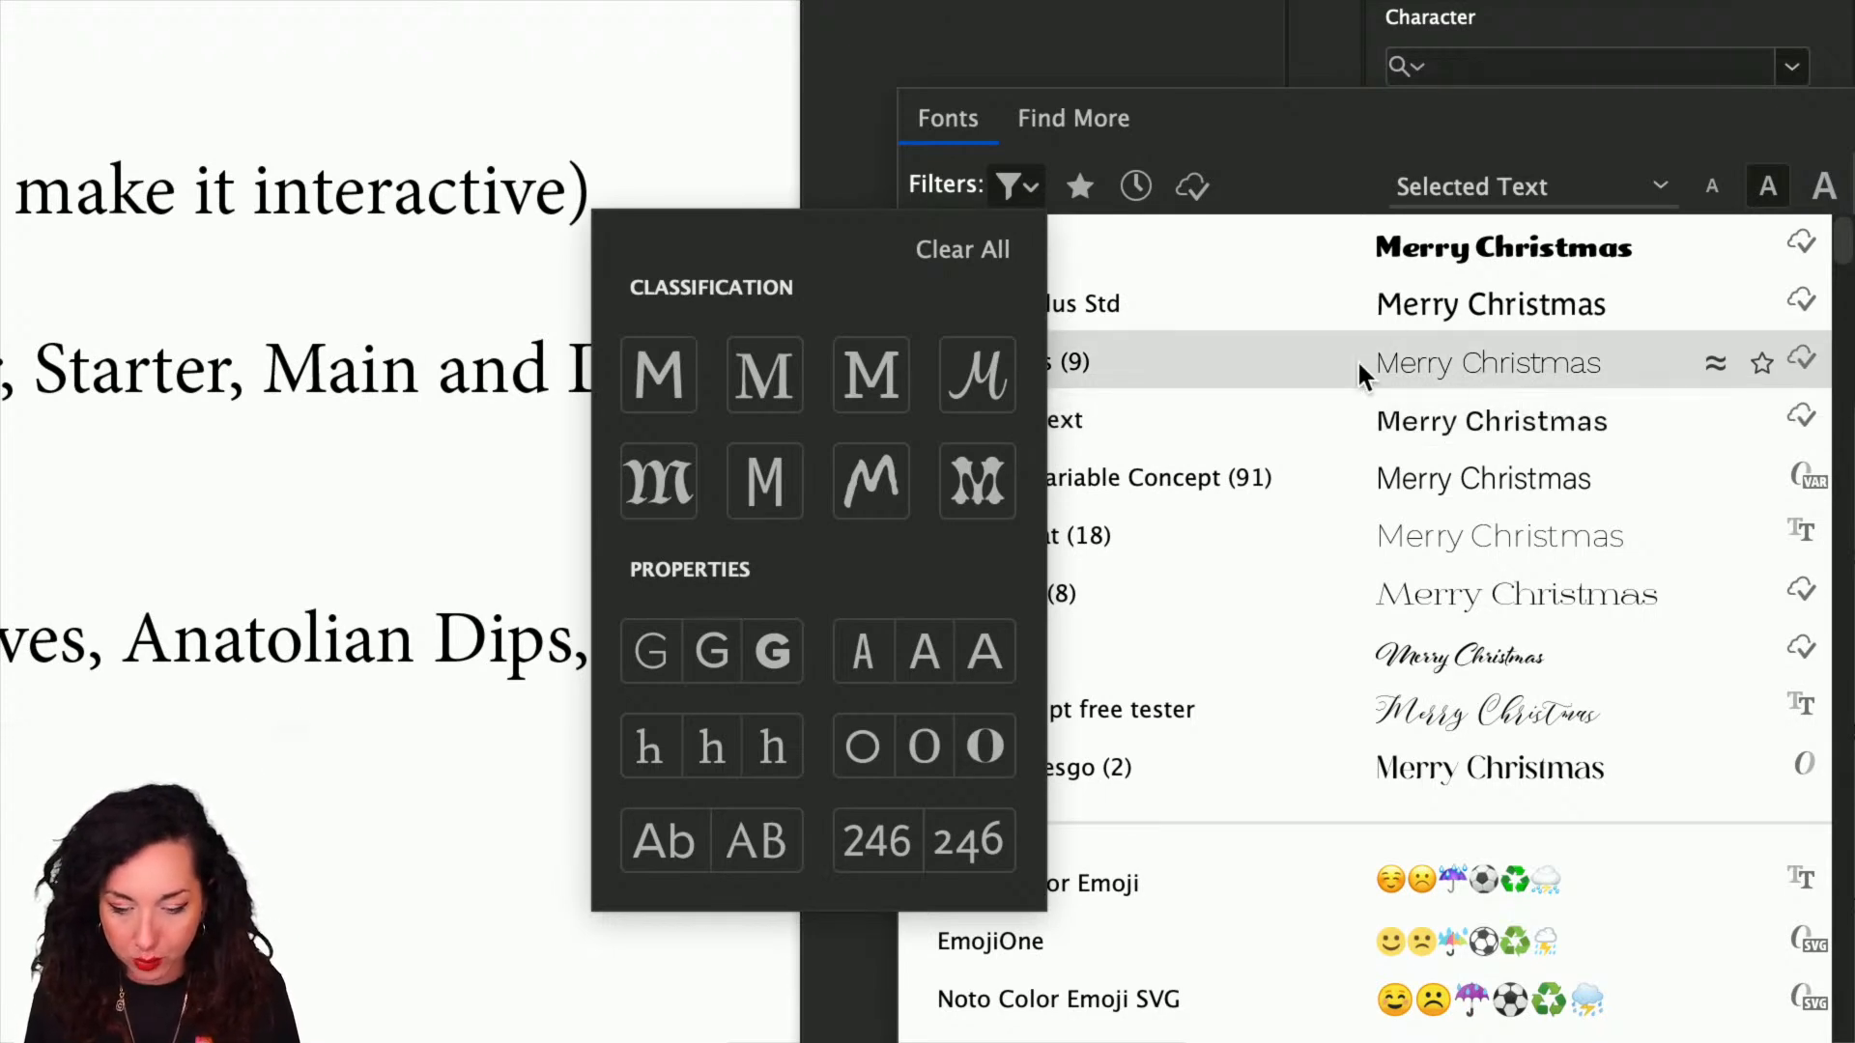
click(1041, 131)
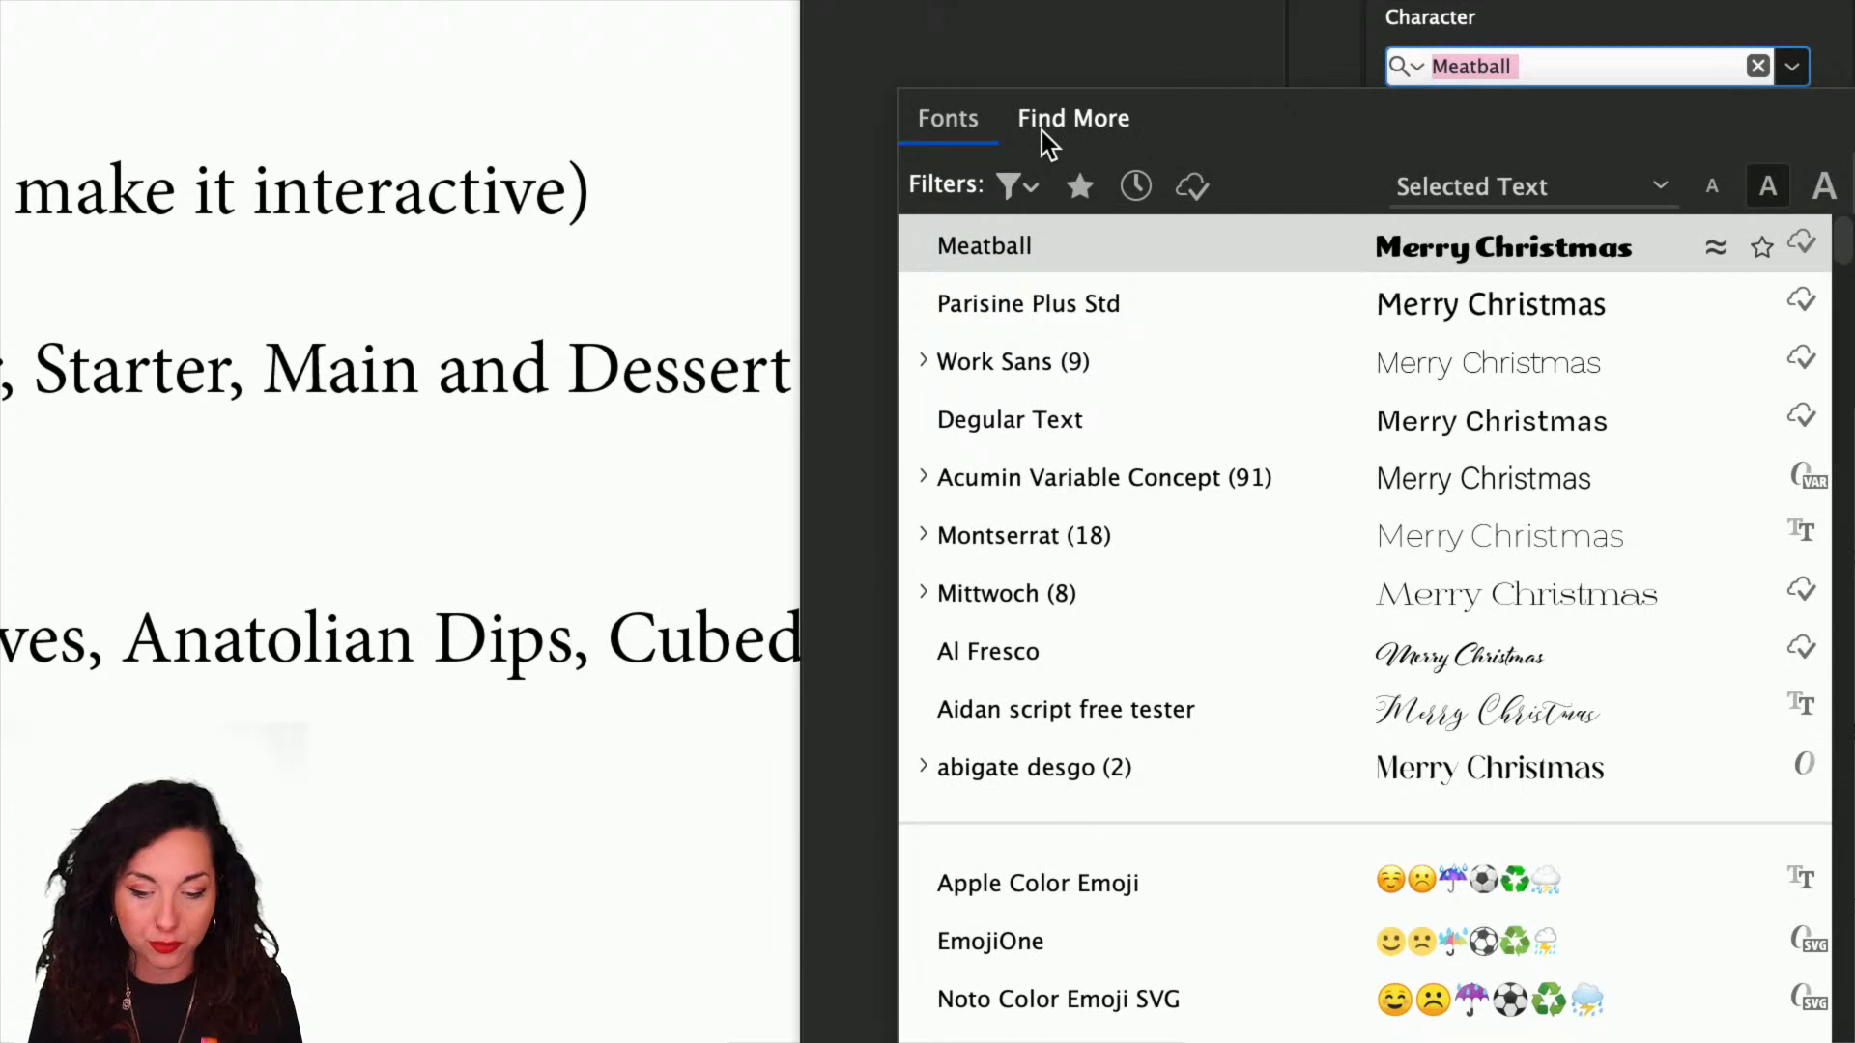
- View the additional Adobe Fonts offered for the "Merry Christmas" line and close the font list
click(1039, 118)
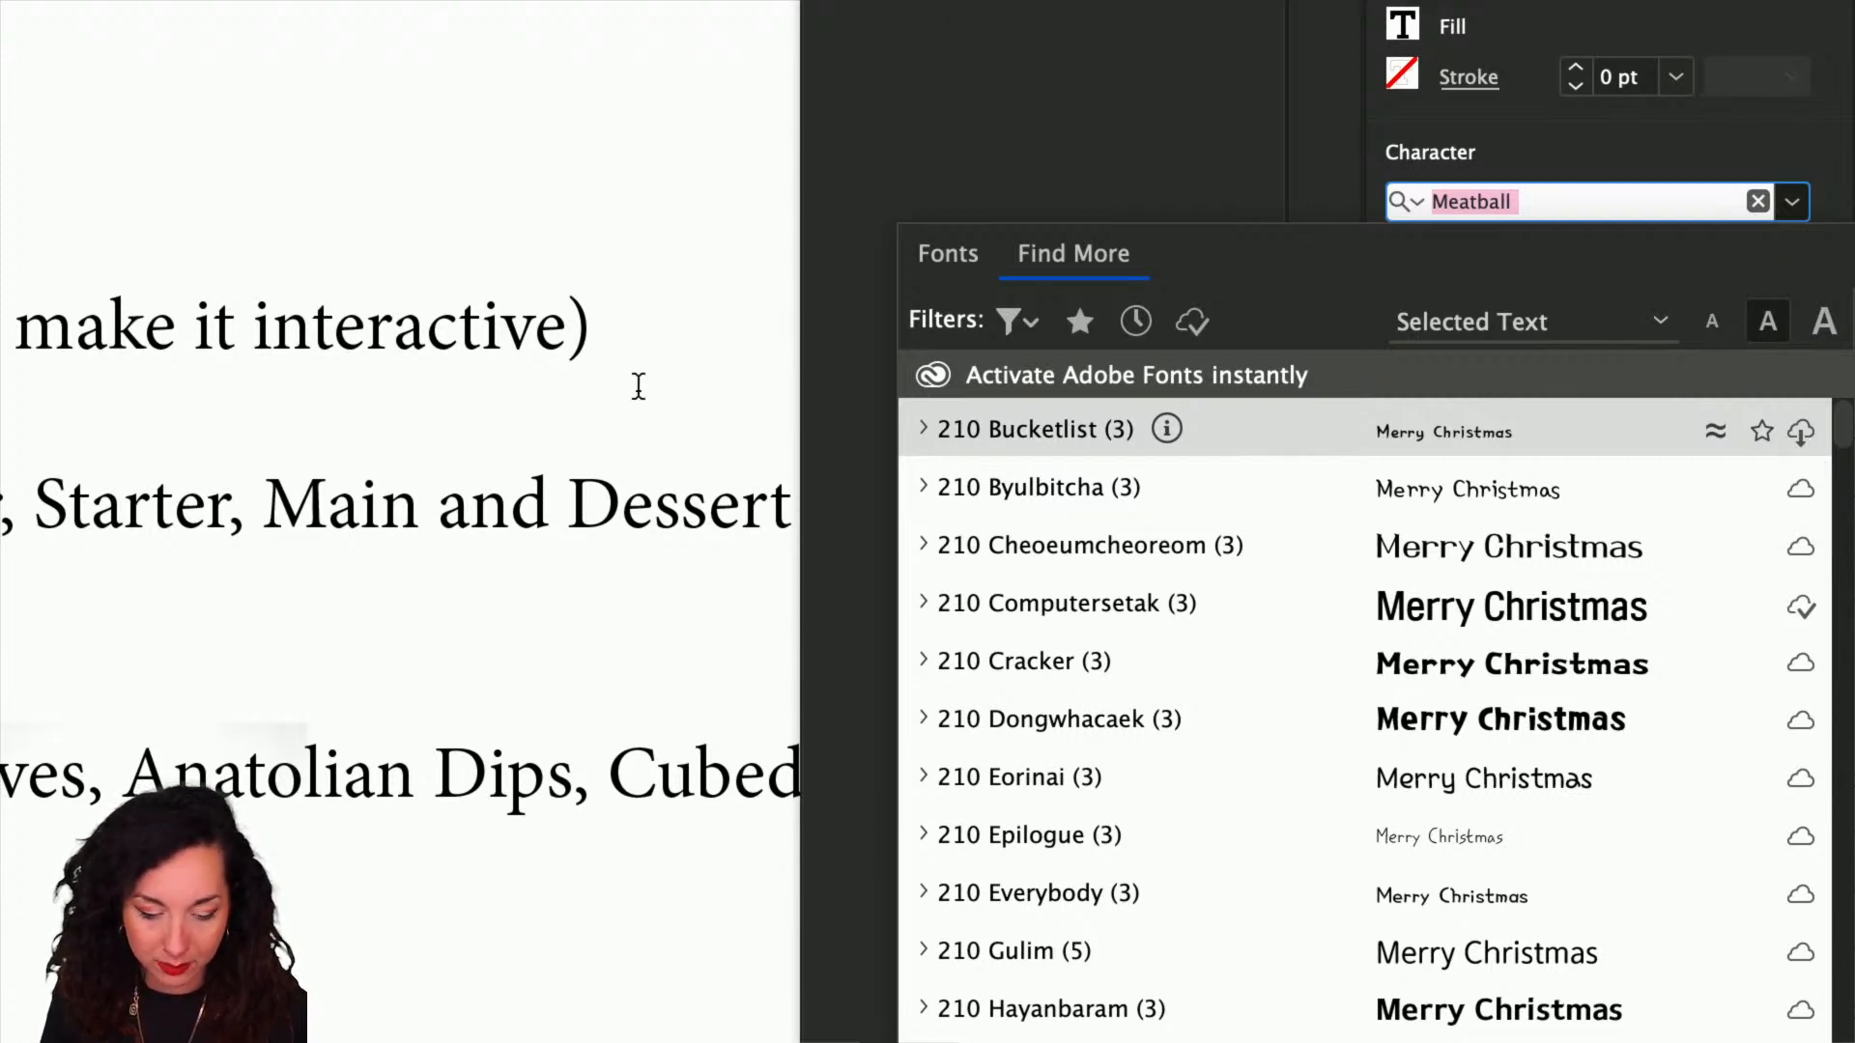
scroll(508, 348, up, 1)
key(Escape)
scroll(508, 348, left, 8)
scroll(508, 347, up, 4)
scroll(508, 348, right, 5)
scroll(508, 347, down, 3)
scroll(508, 348, up, 2)
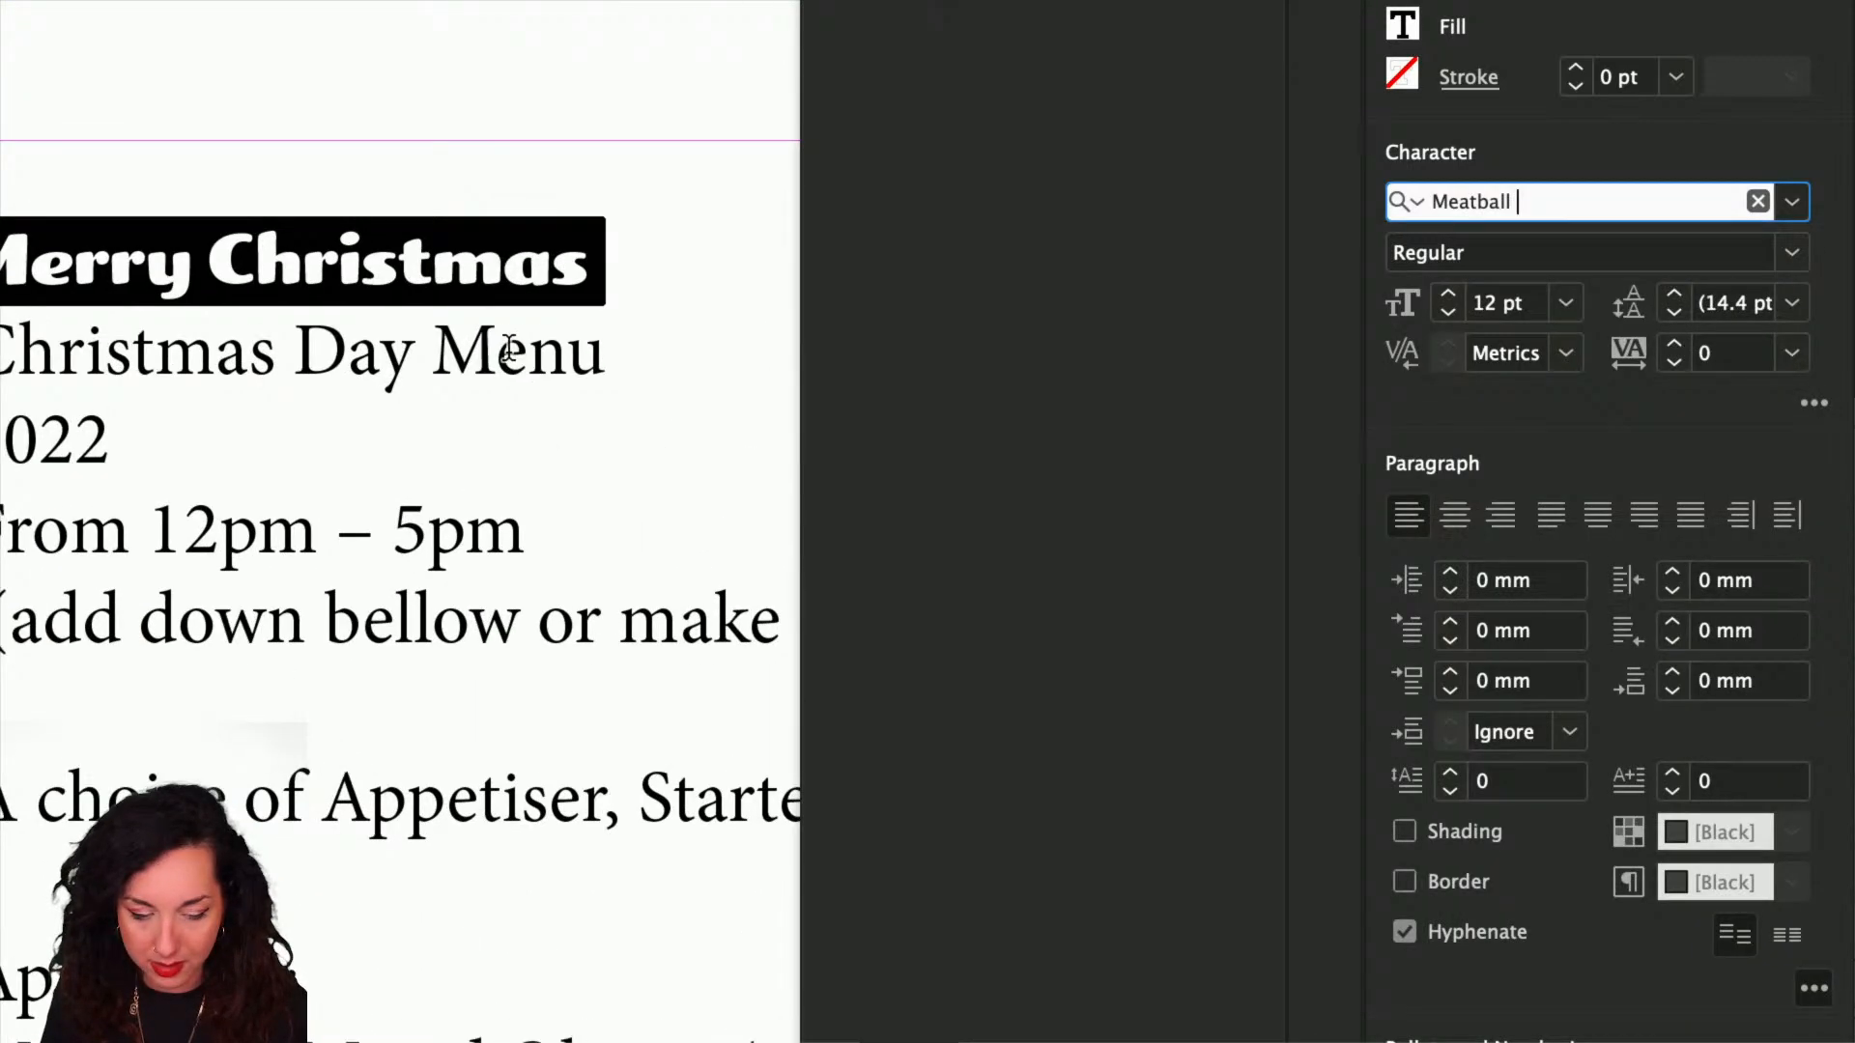
scroll(508, 348, left, 1)
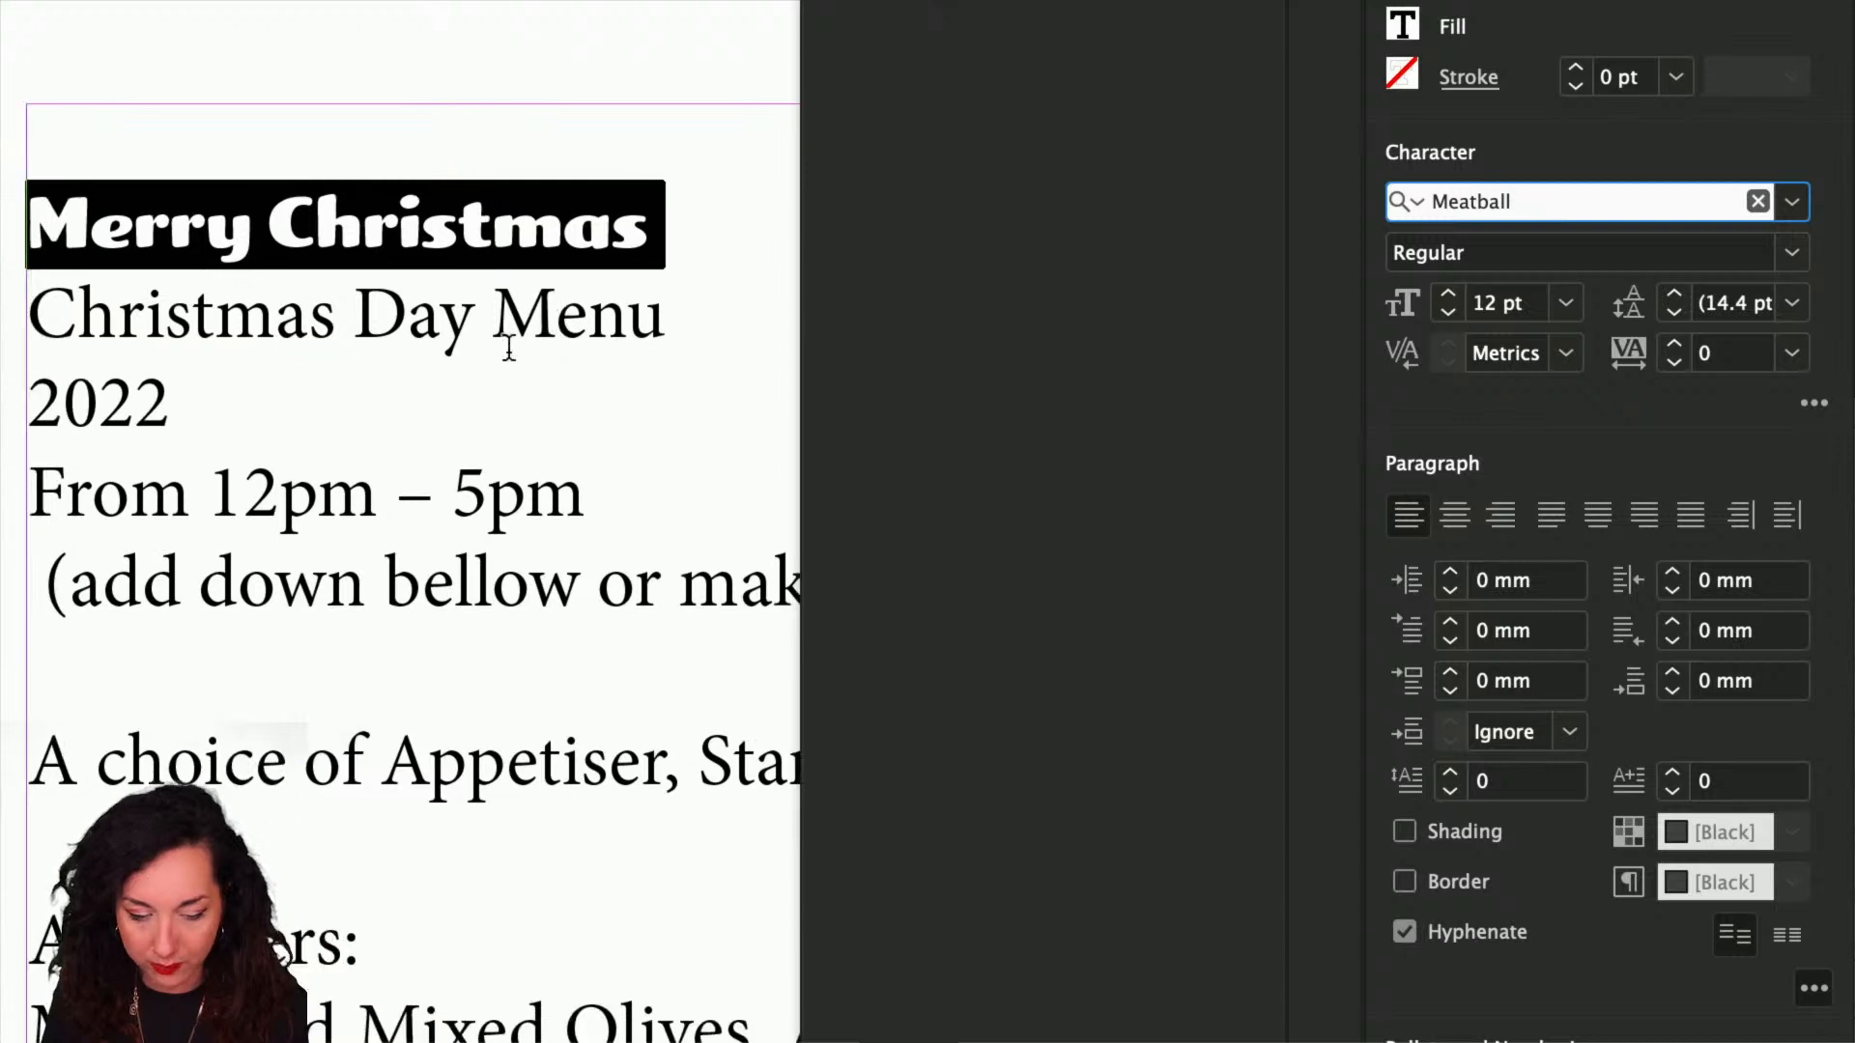
- Browse the additional Adobe Fonts with live preview, and activate and apply 210 Supersize Black to the "Merry Christmas" line
click(1793, 205)
click(1109, 240)
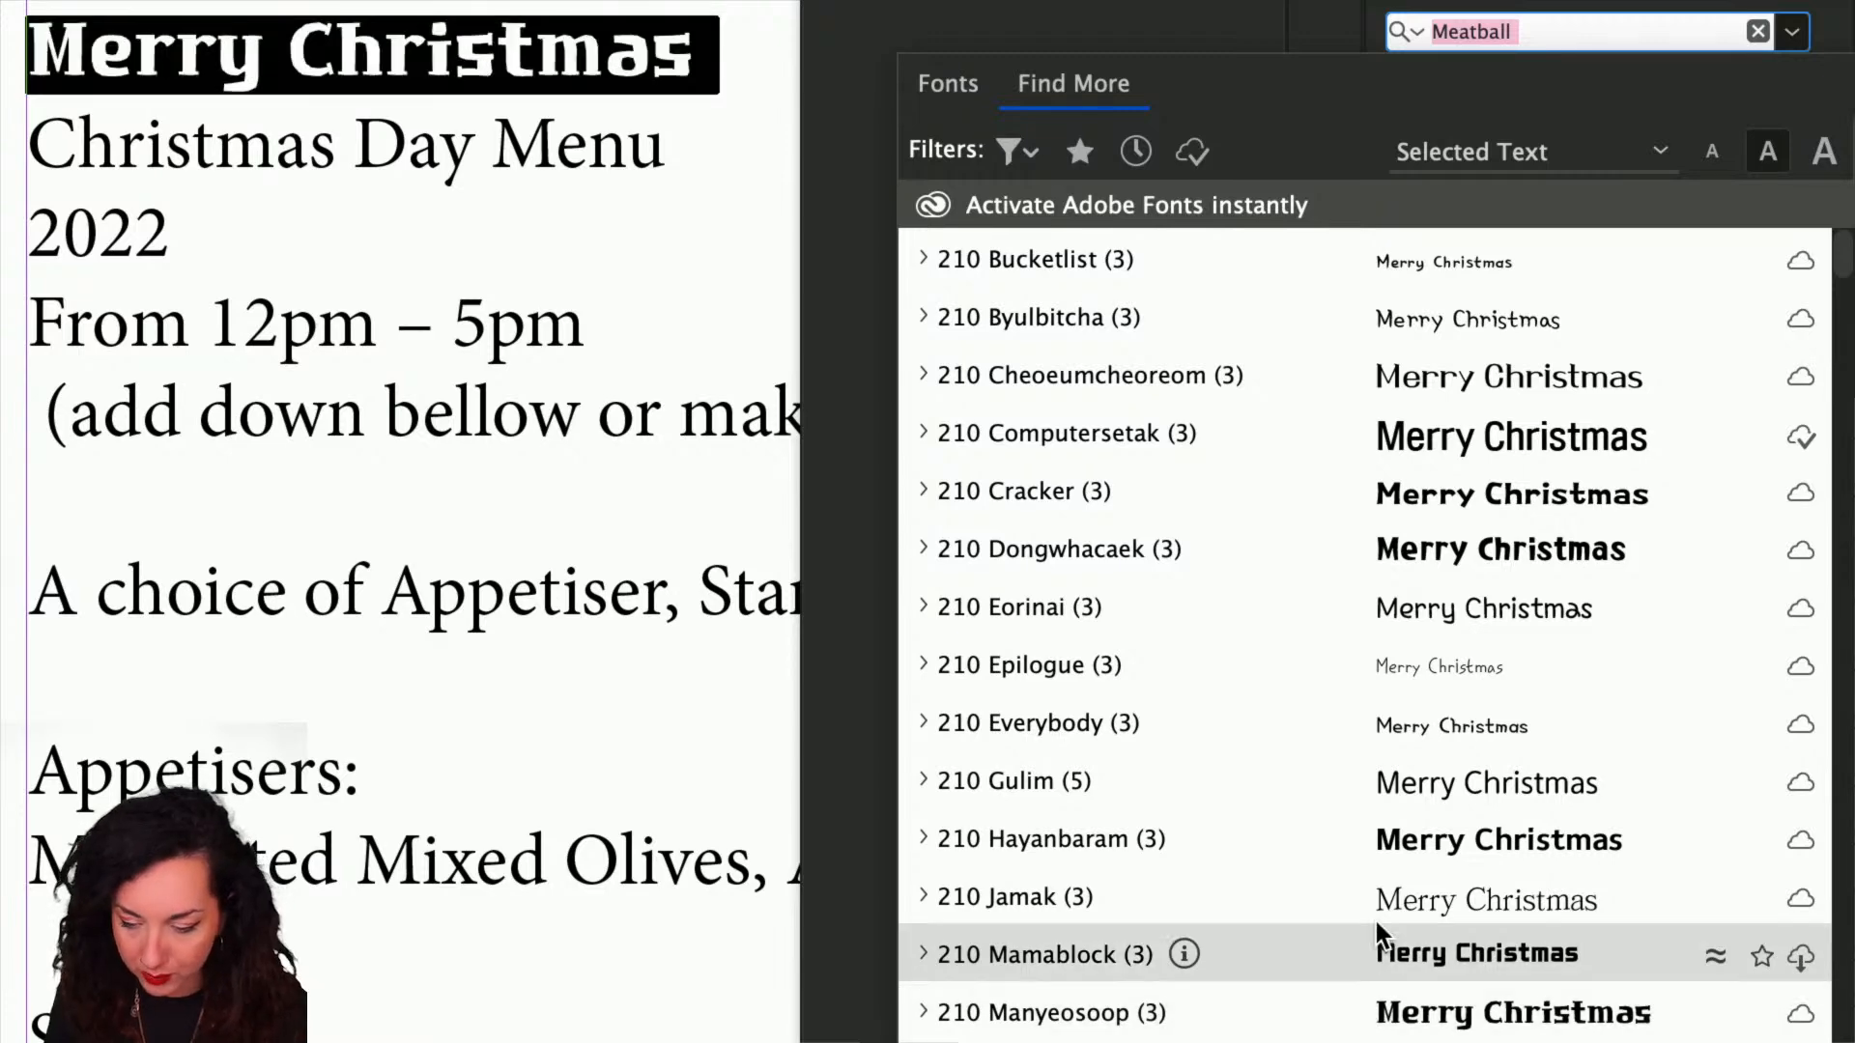
scroll(1391, 838, down, 5)
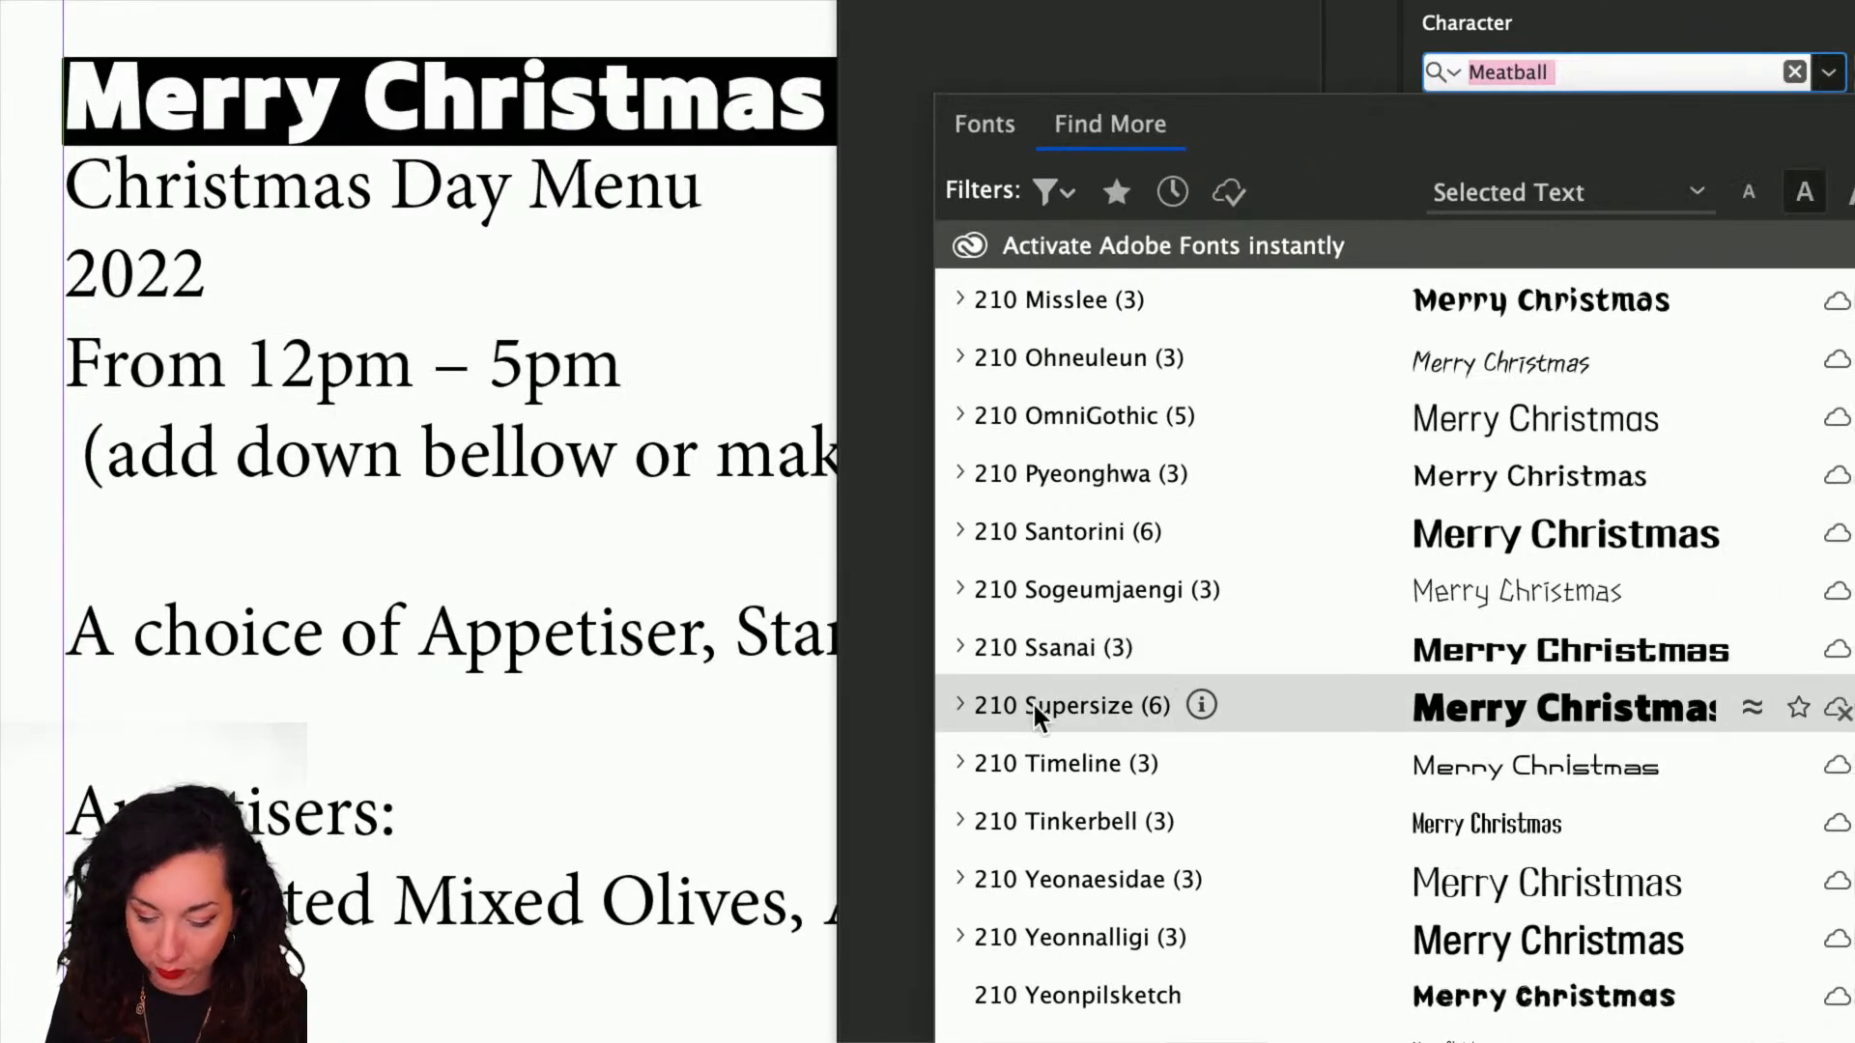
scroll(958, 700, up, 5)
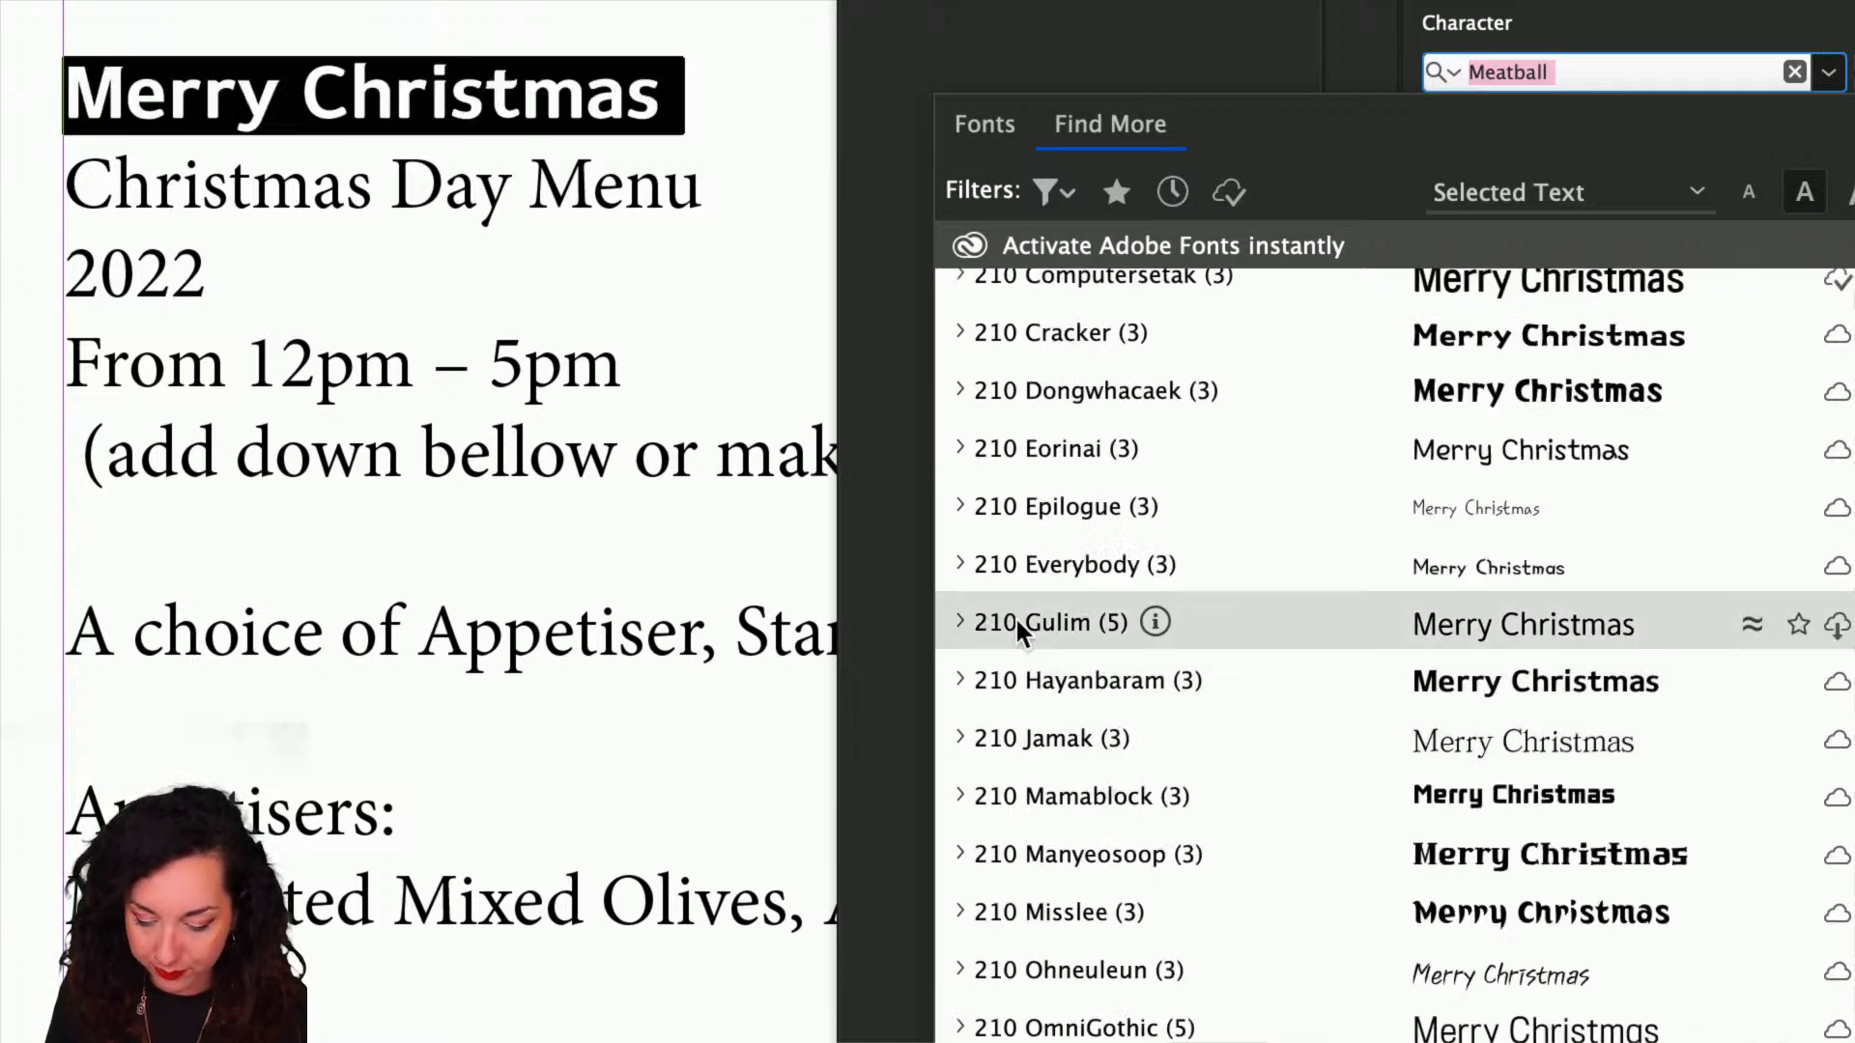
scroll(1016, 618, up, 1)
scroll(1385, 599, down, 4)
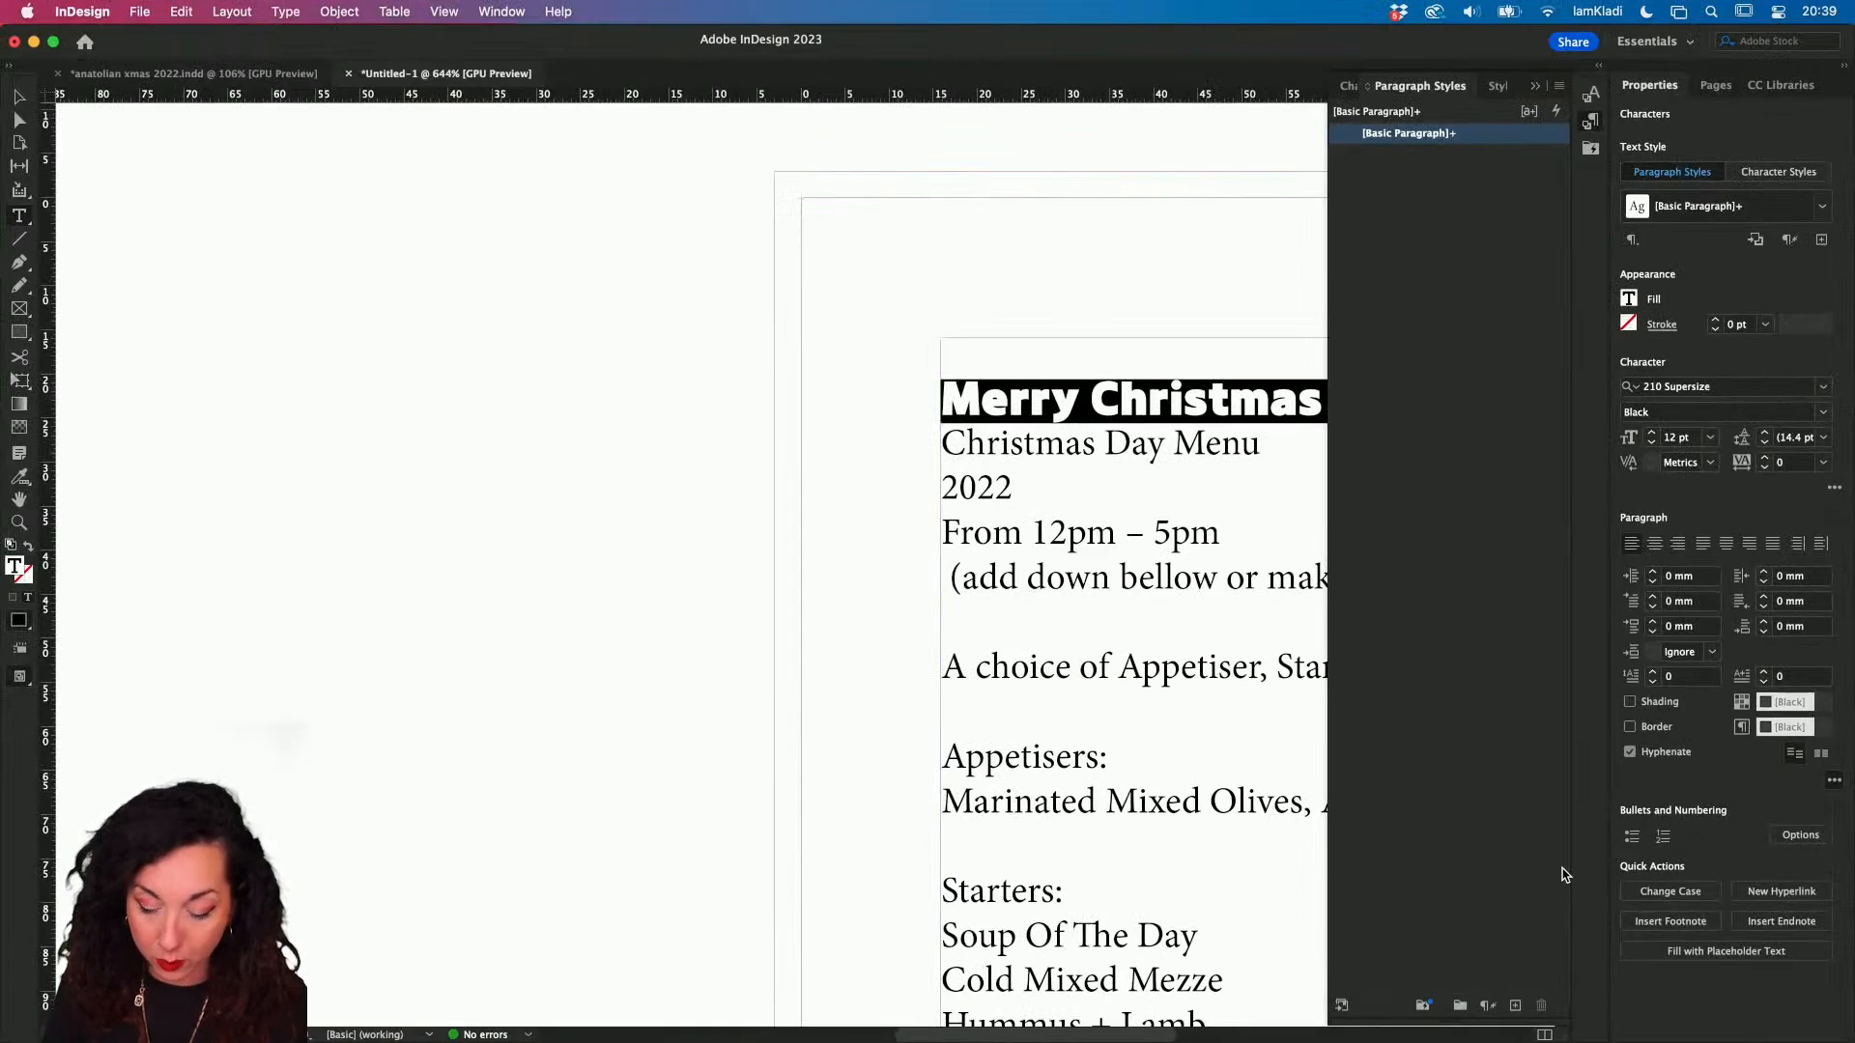
- Expand the 210 Cracker family among the additional Adobe Fonts and preview its Light style on the "Merry Christmas" line
click(1823, 387)
click(1823, 389)
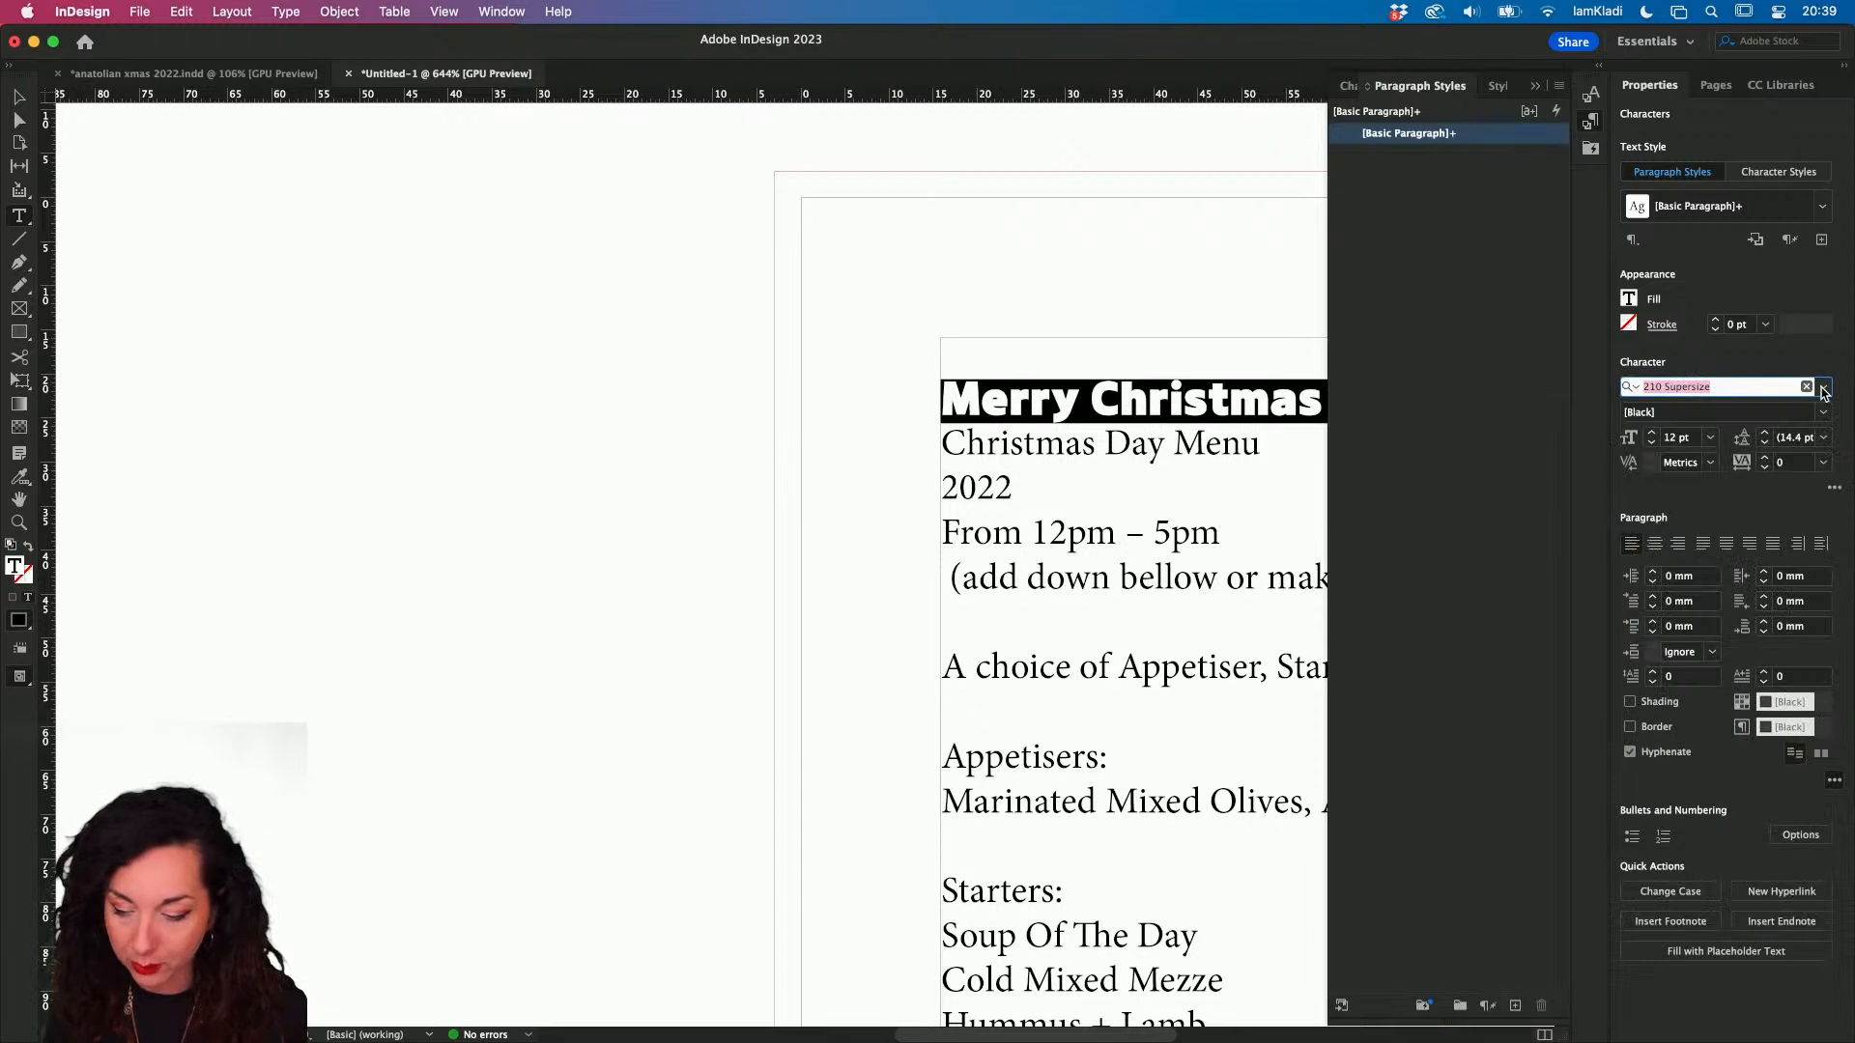
click(1823, 388)
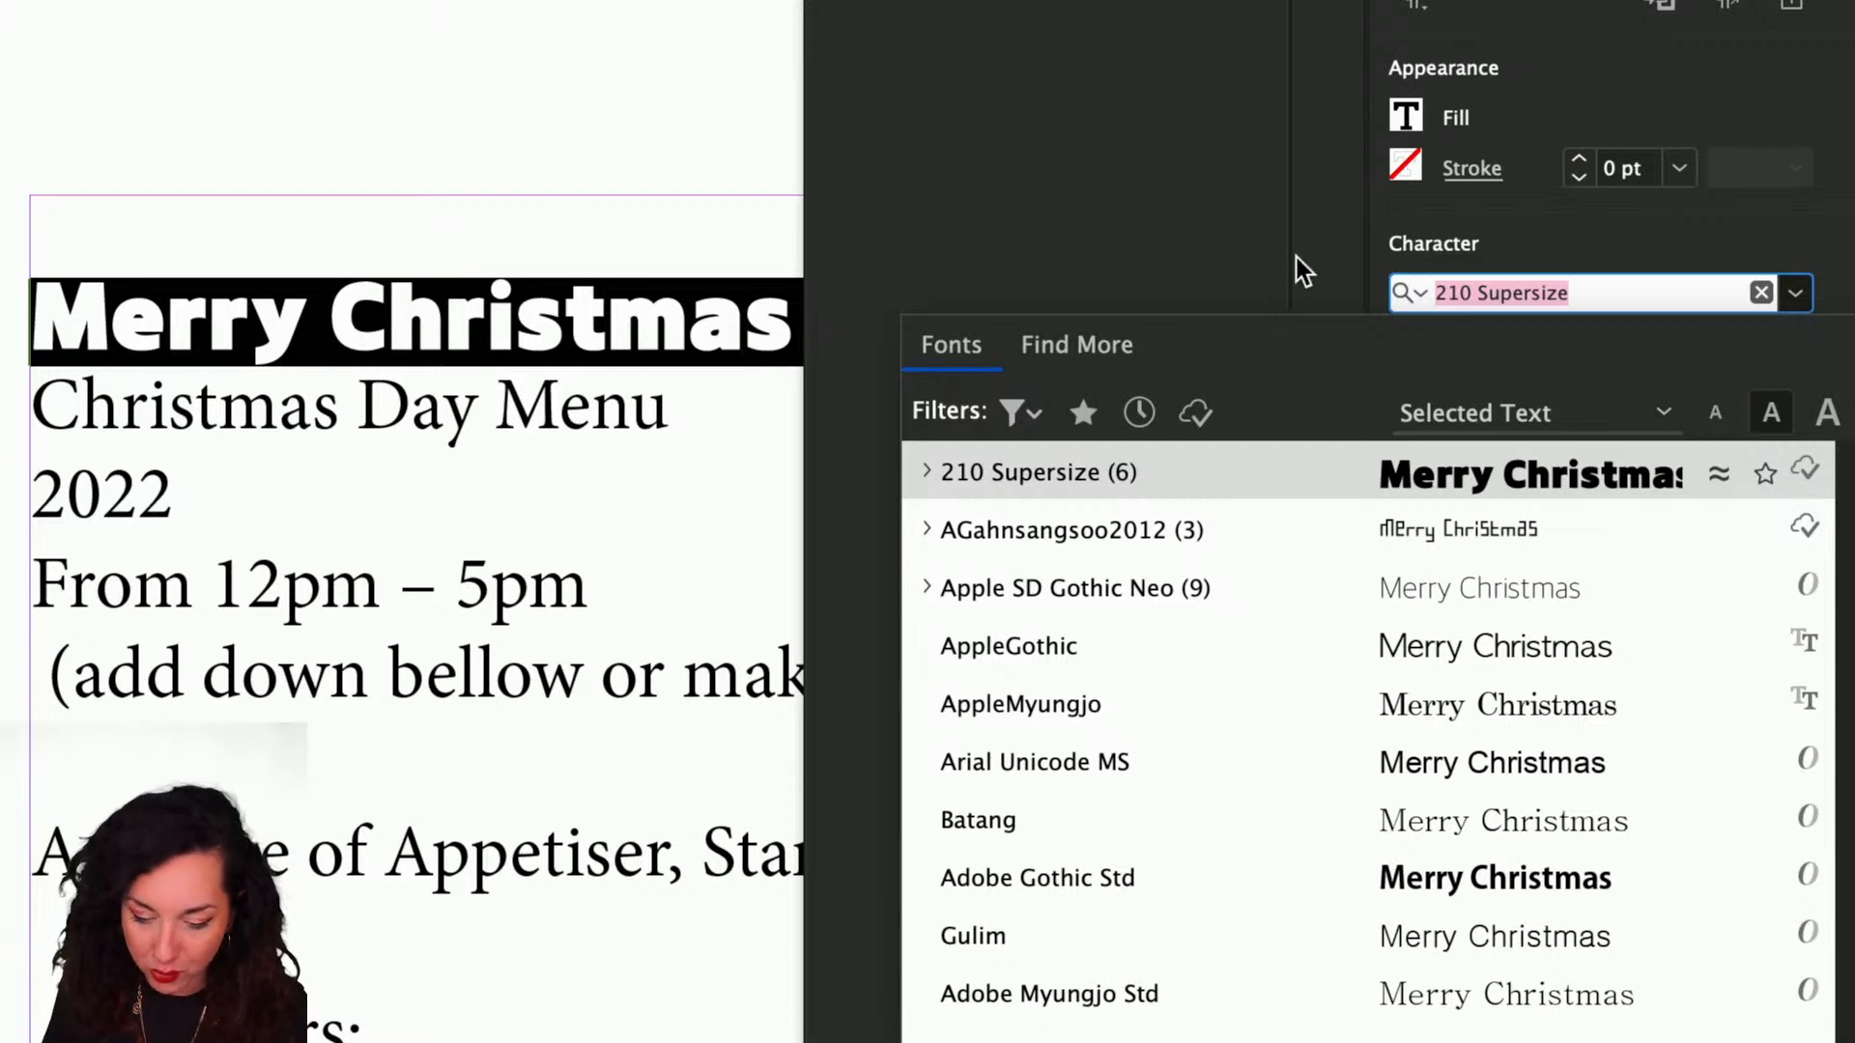
click(1105, 336)
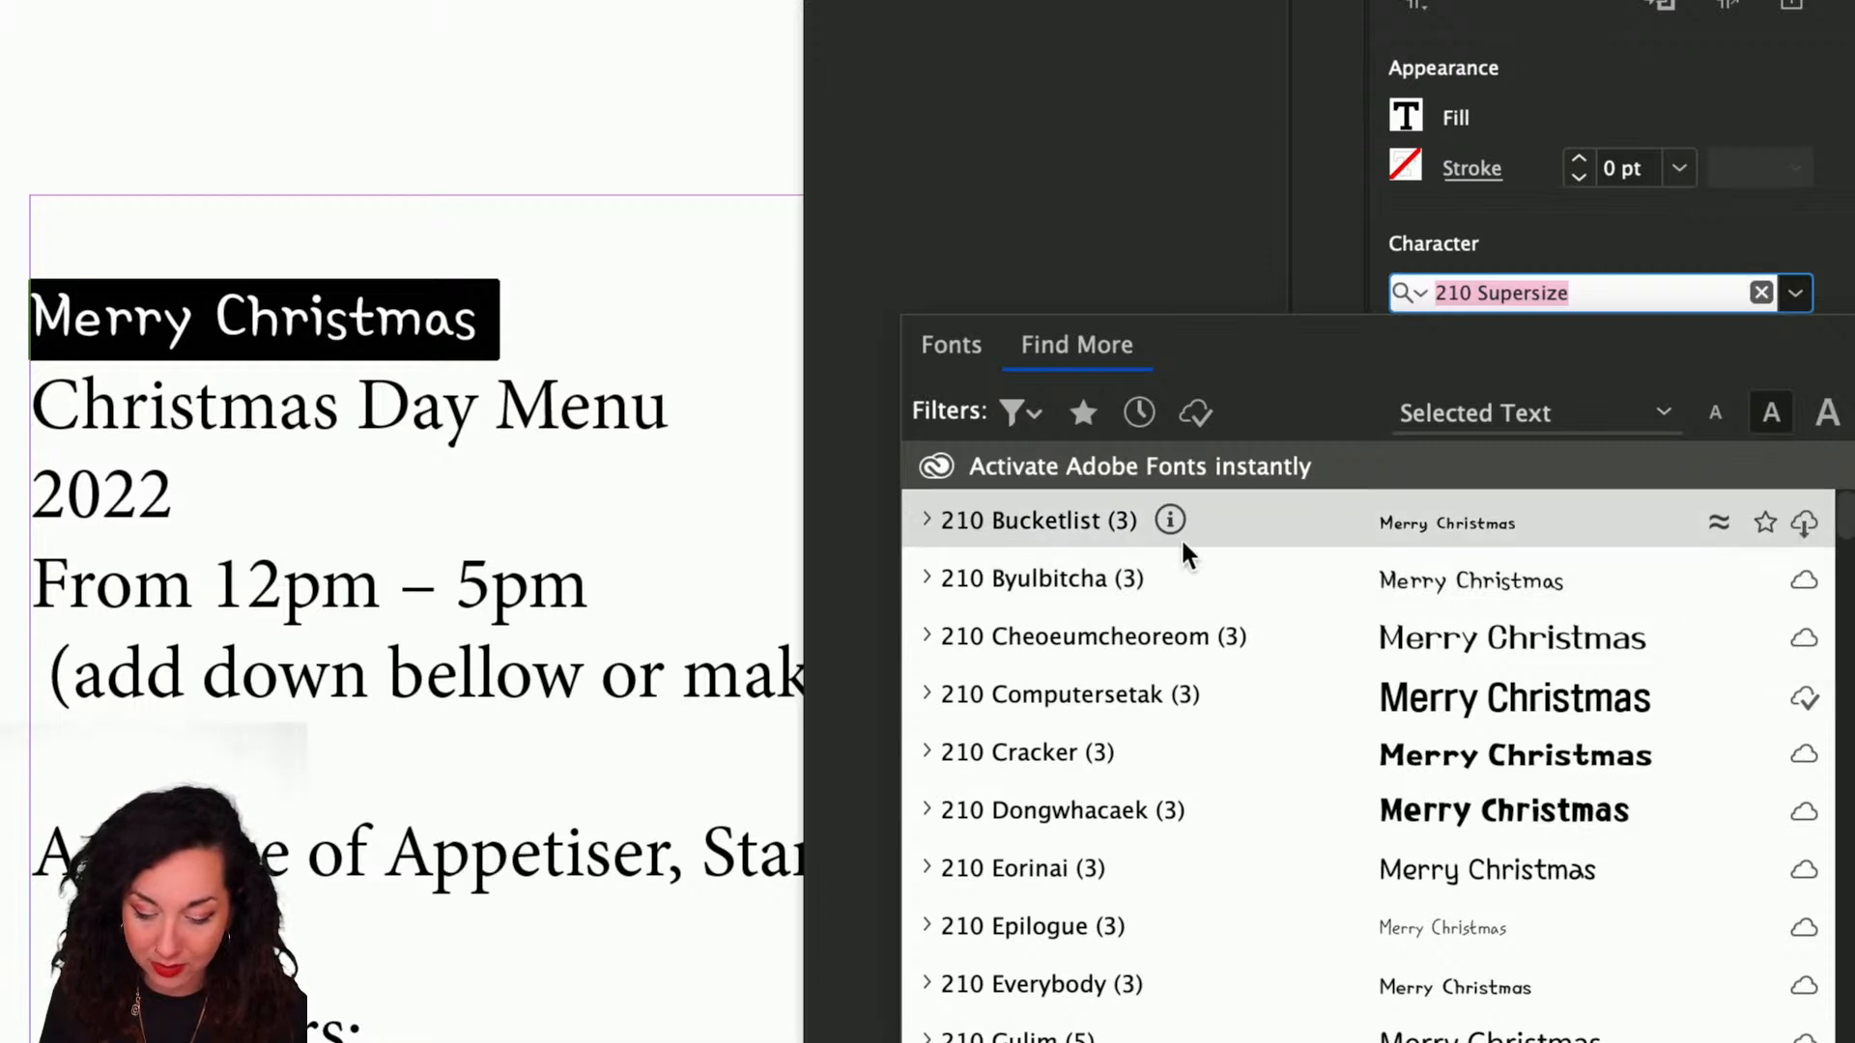
click(928, 577)
scroll(1177, 637, down, 3)
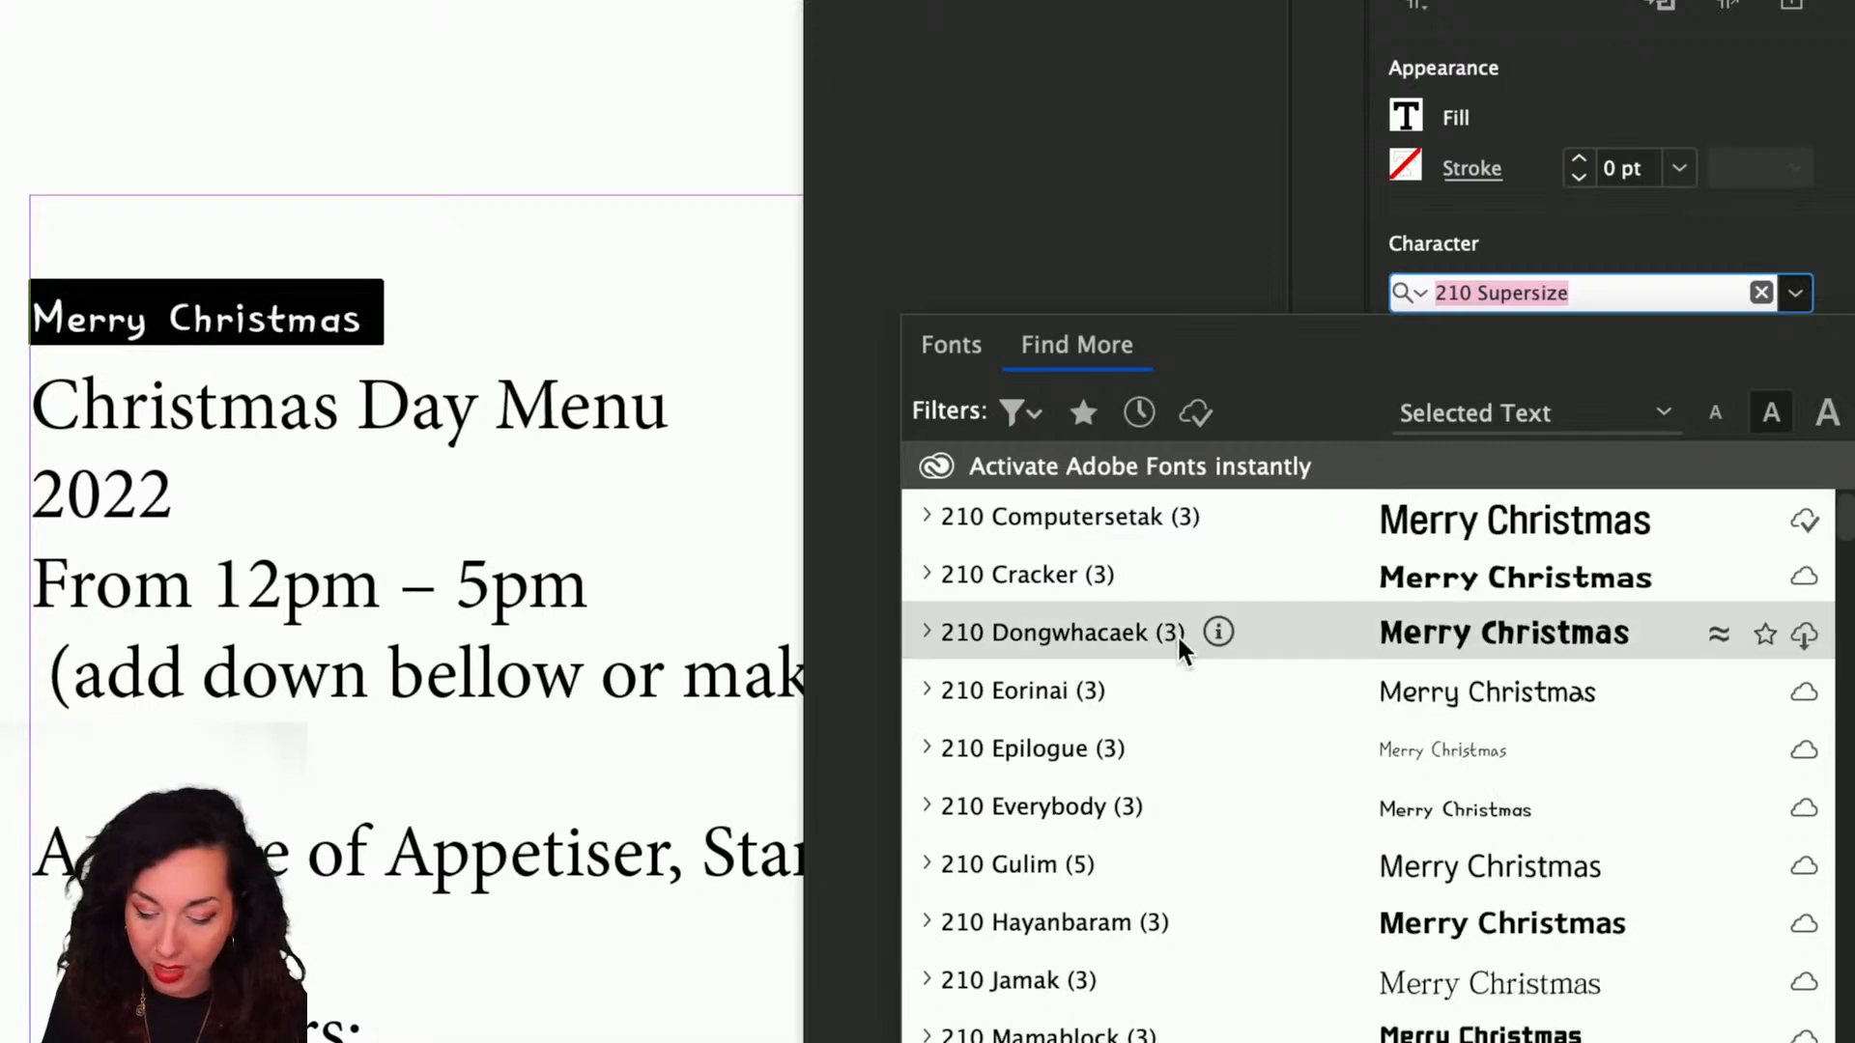
click(923, 574)
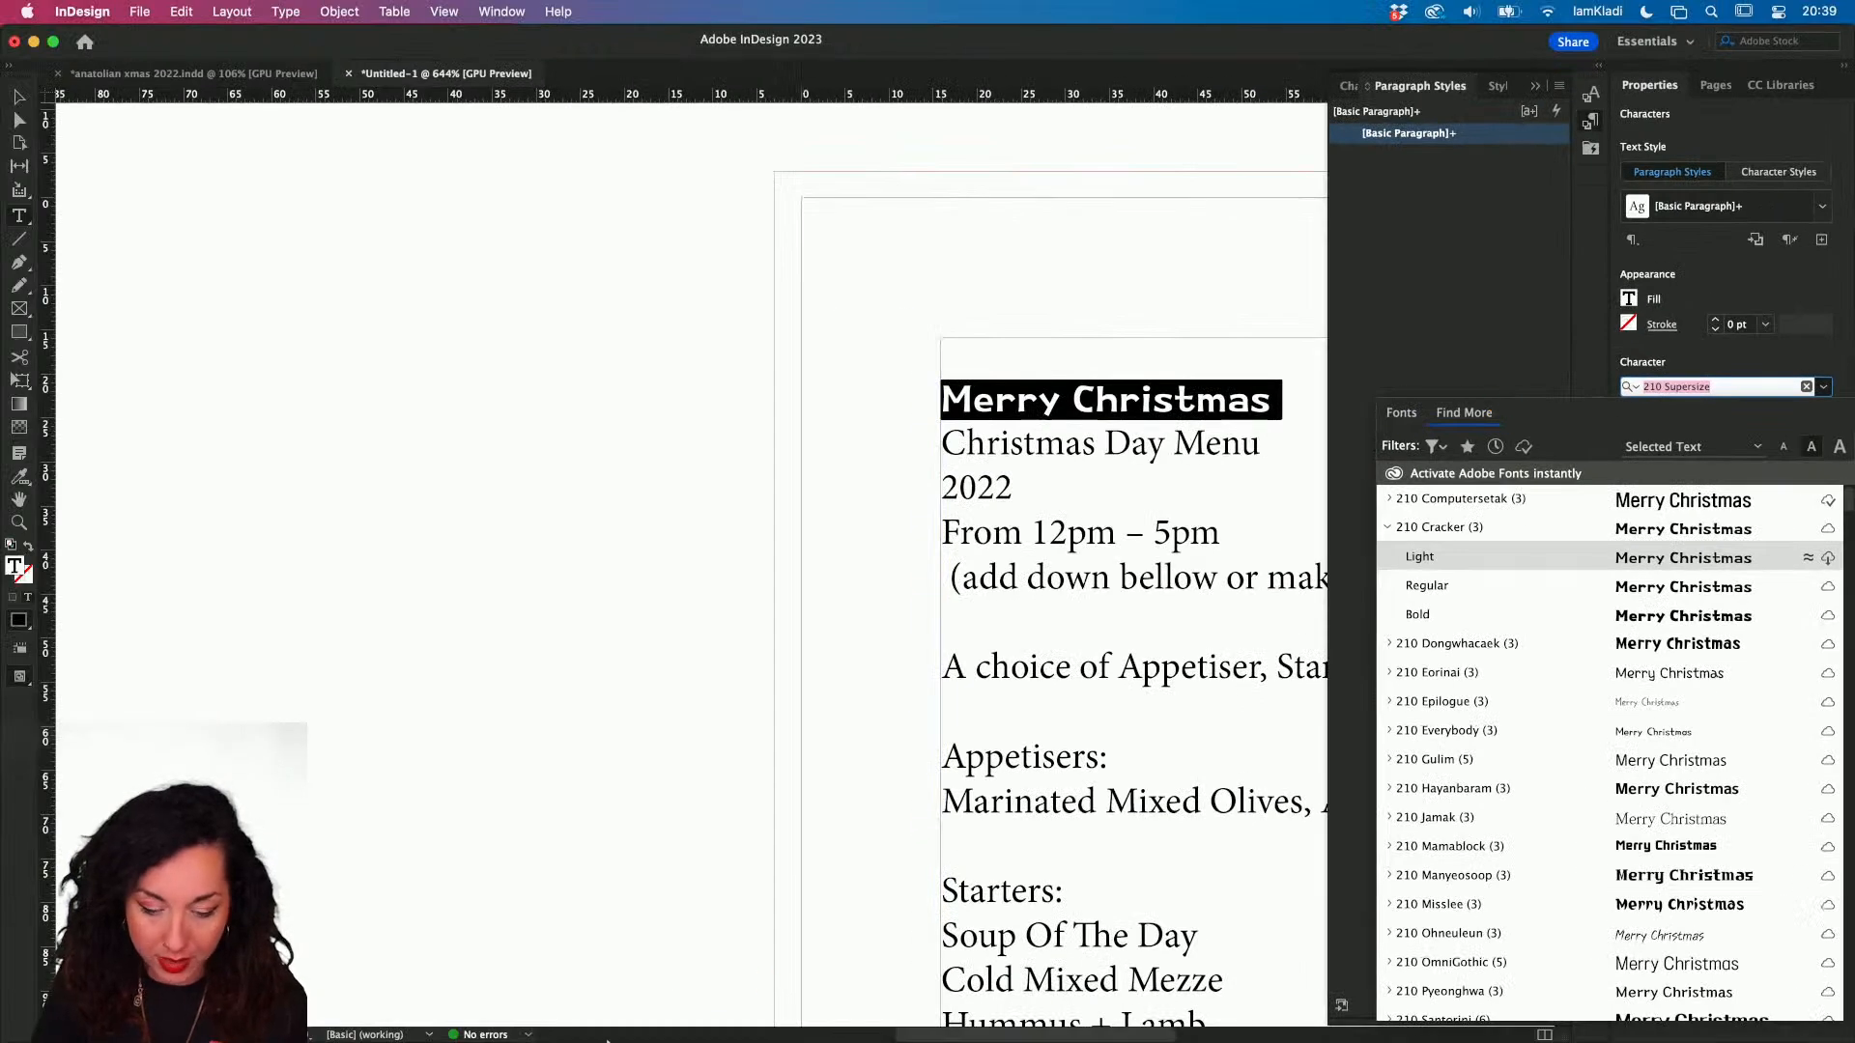
- Switch to the Chrome browser
click(623, 995)
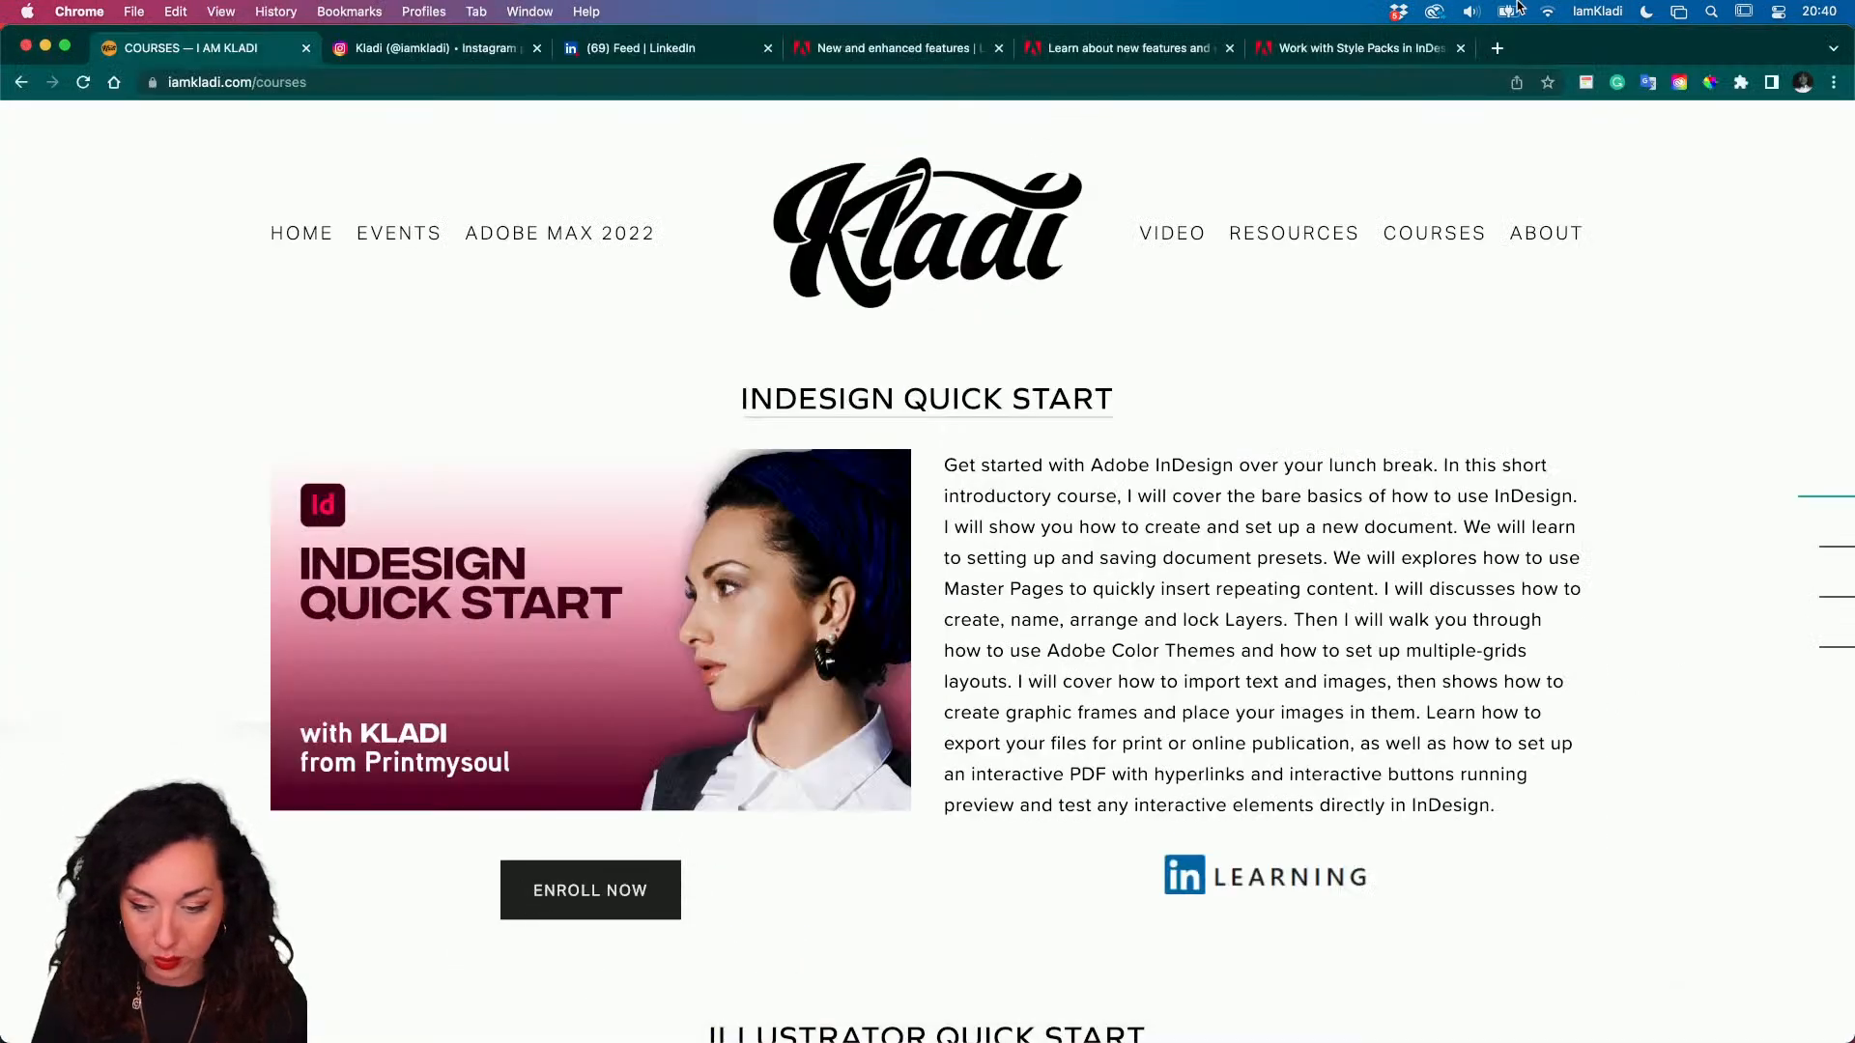
- Open fonts.adobe.com in a new browser tab and continue the sign-in with the prefilled e-mail address
click(1496, 48)
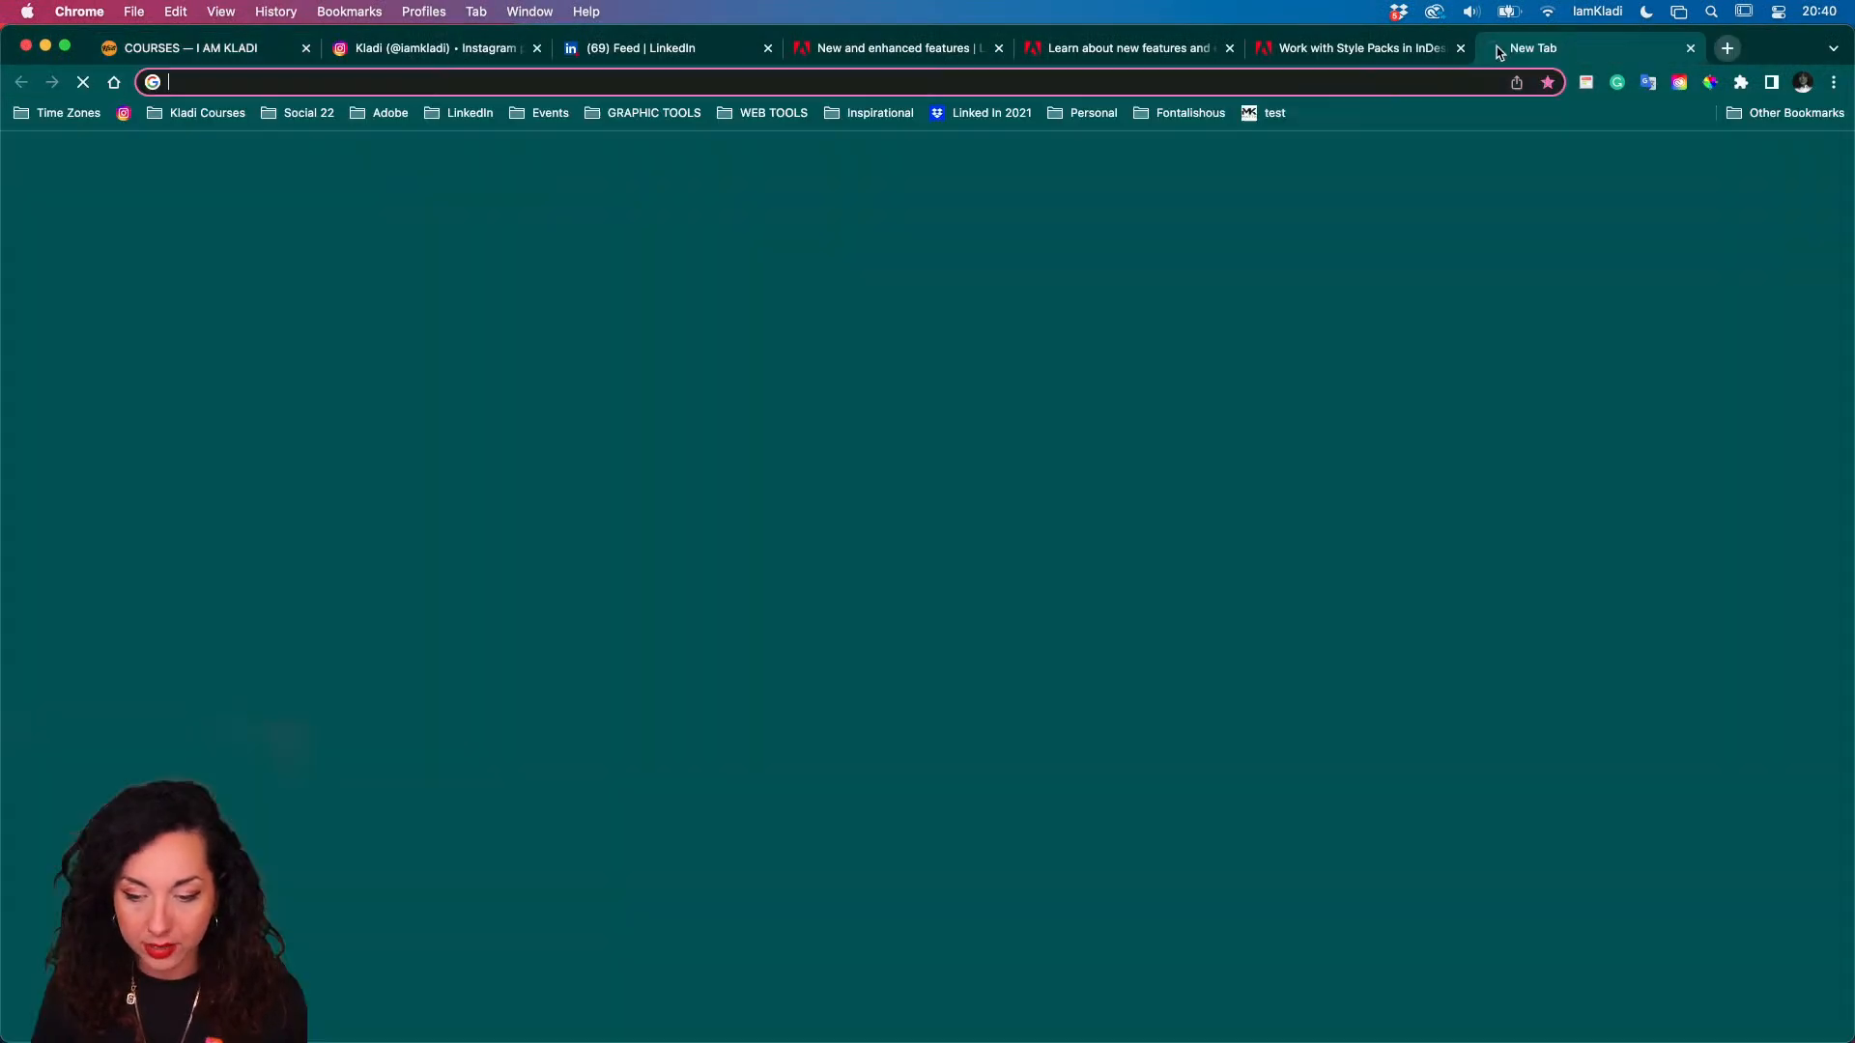
text(fonts.adobe.com)
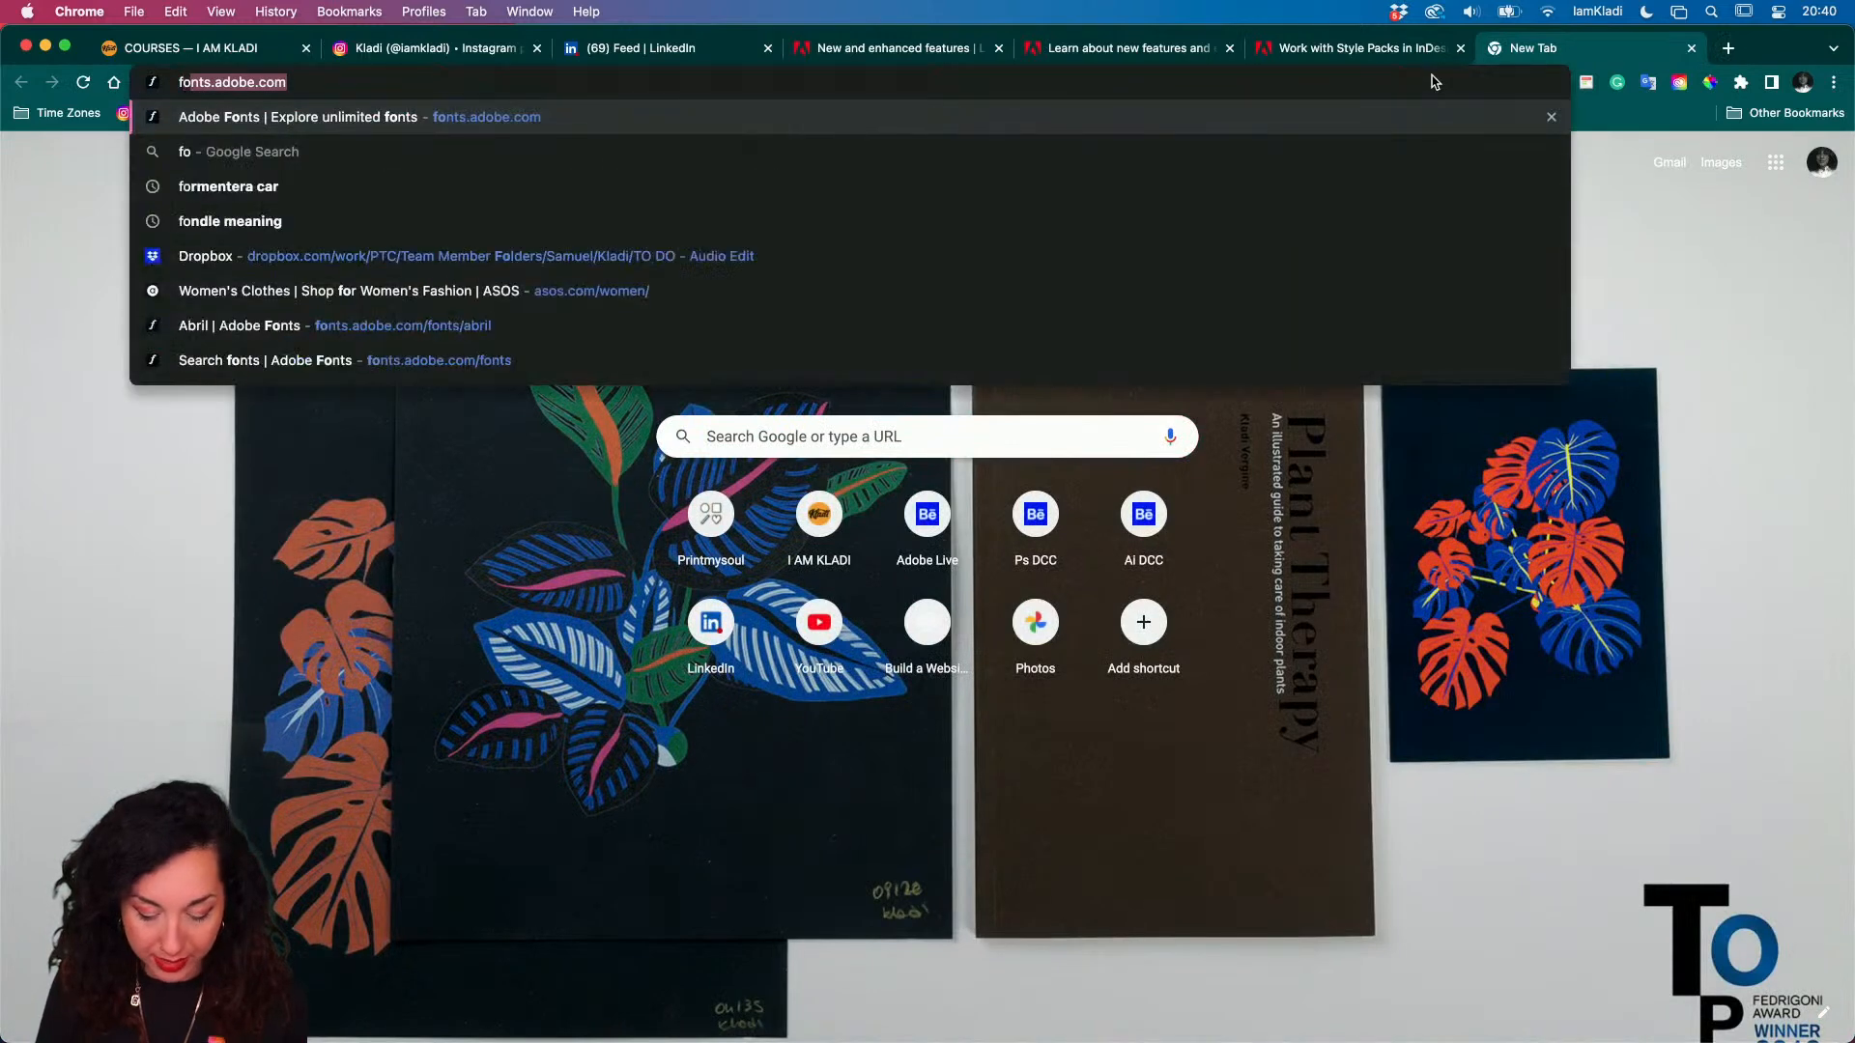
key(Return)
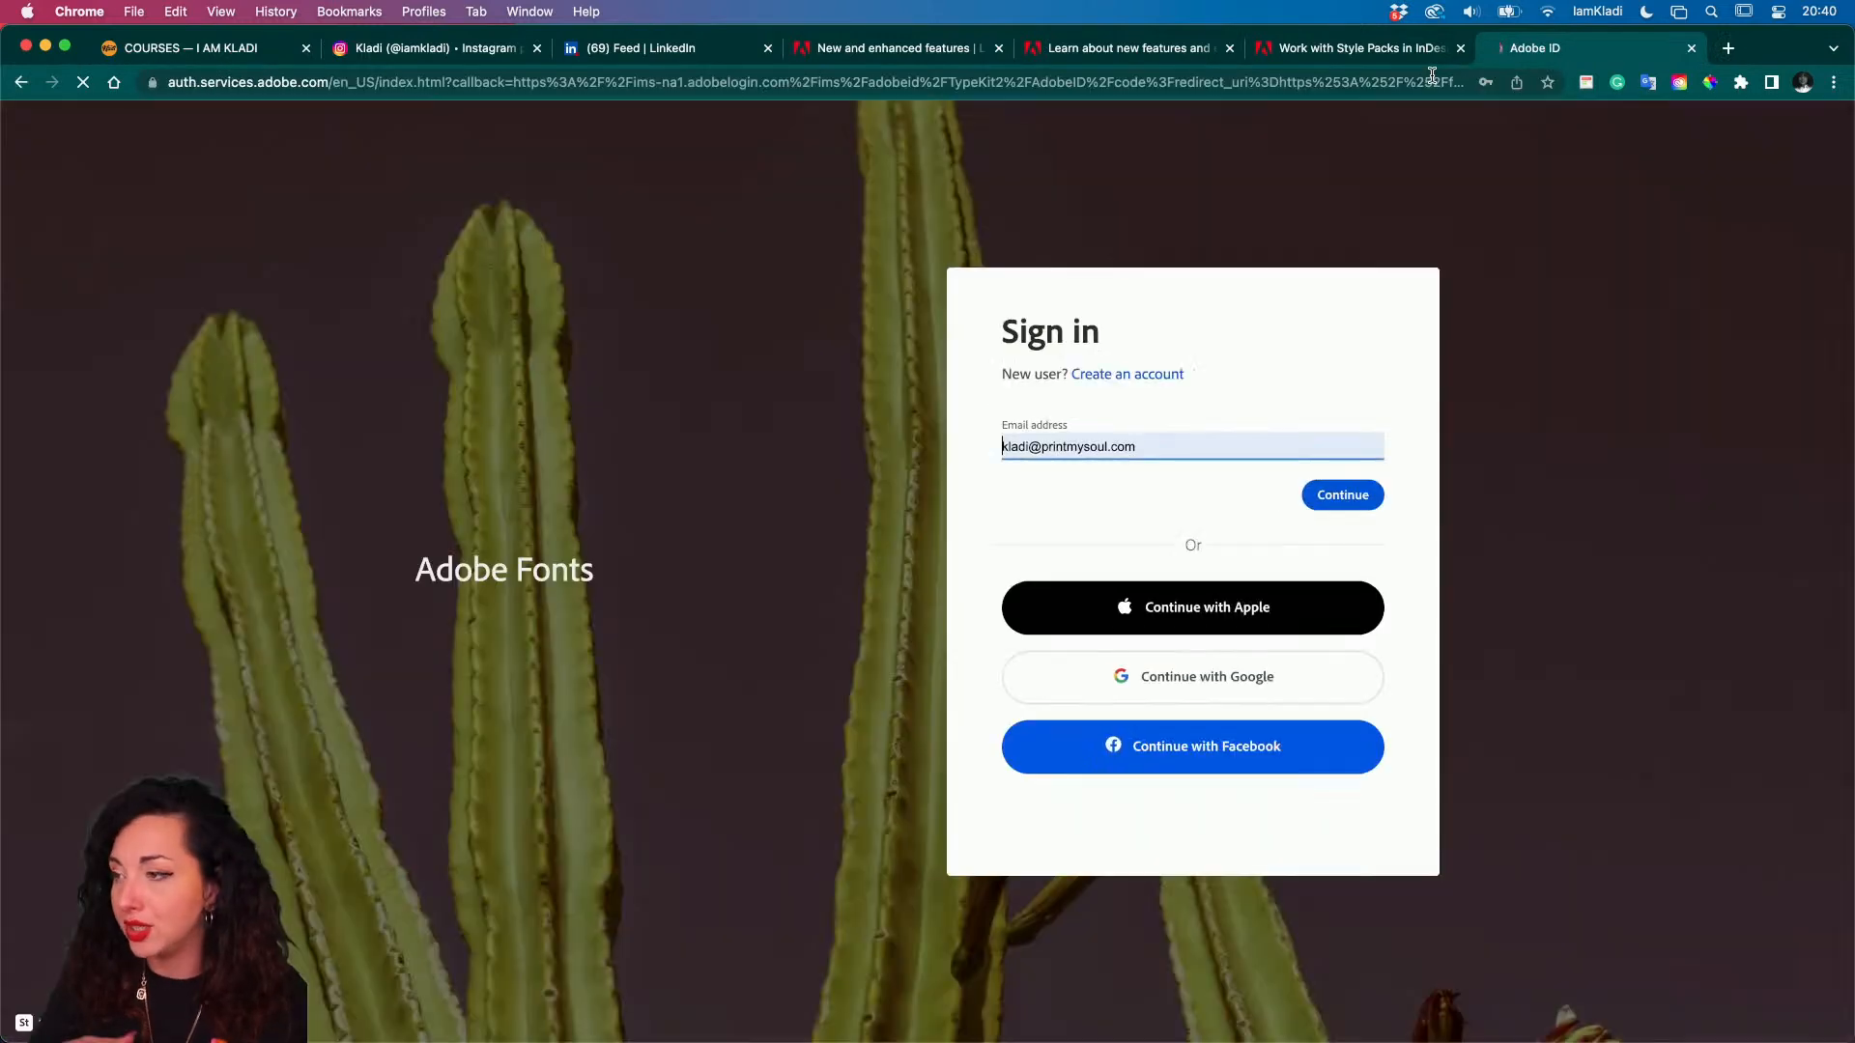
click(1315, 504)
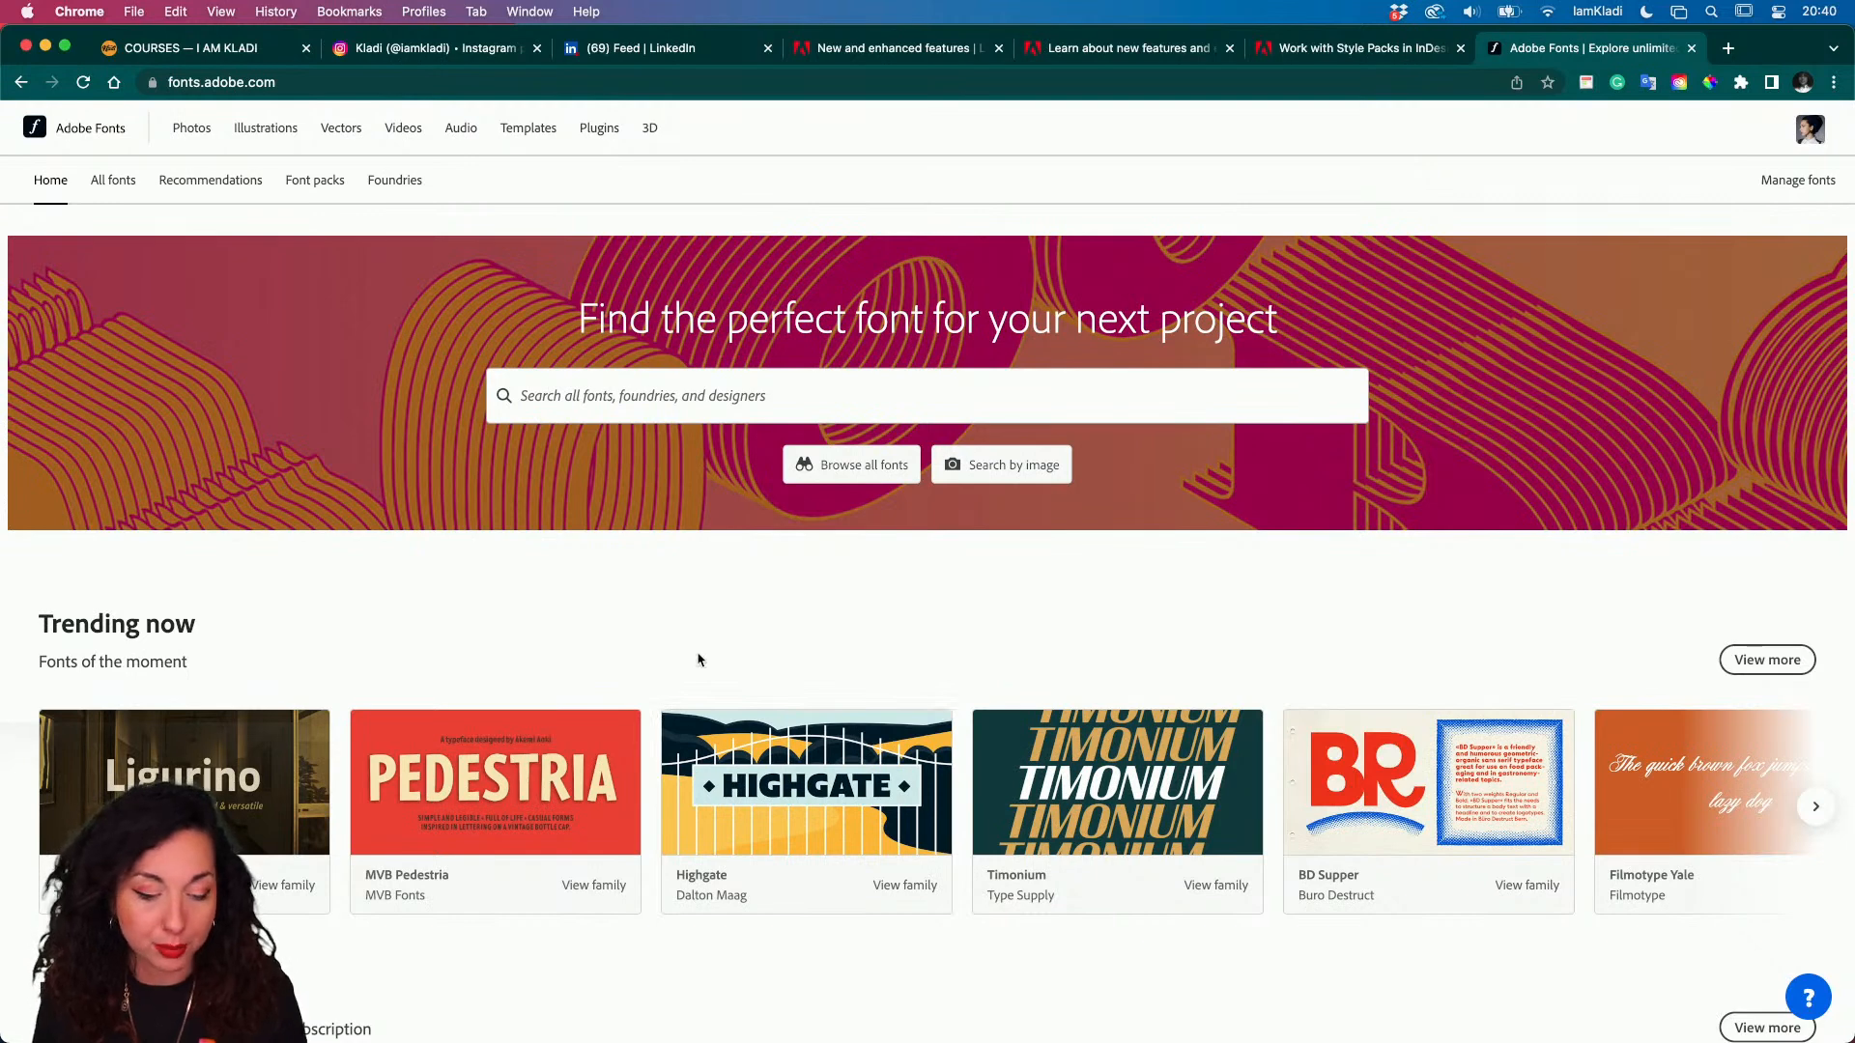
- Browse the curated font packs on Adobe Fonts and open The Bauhaus Look pack
click(315, 186)
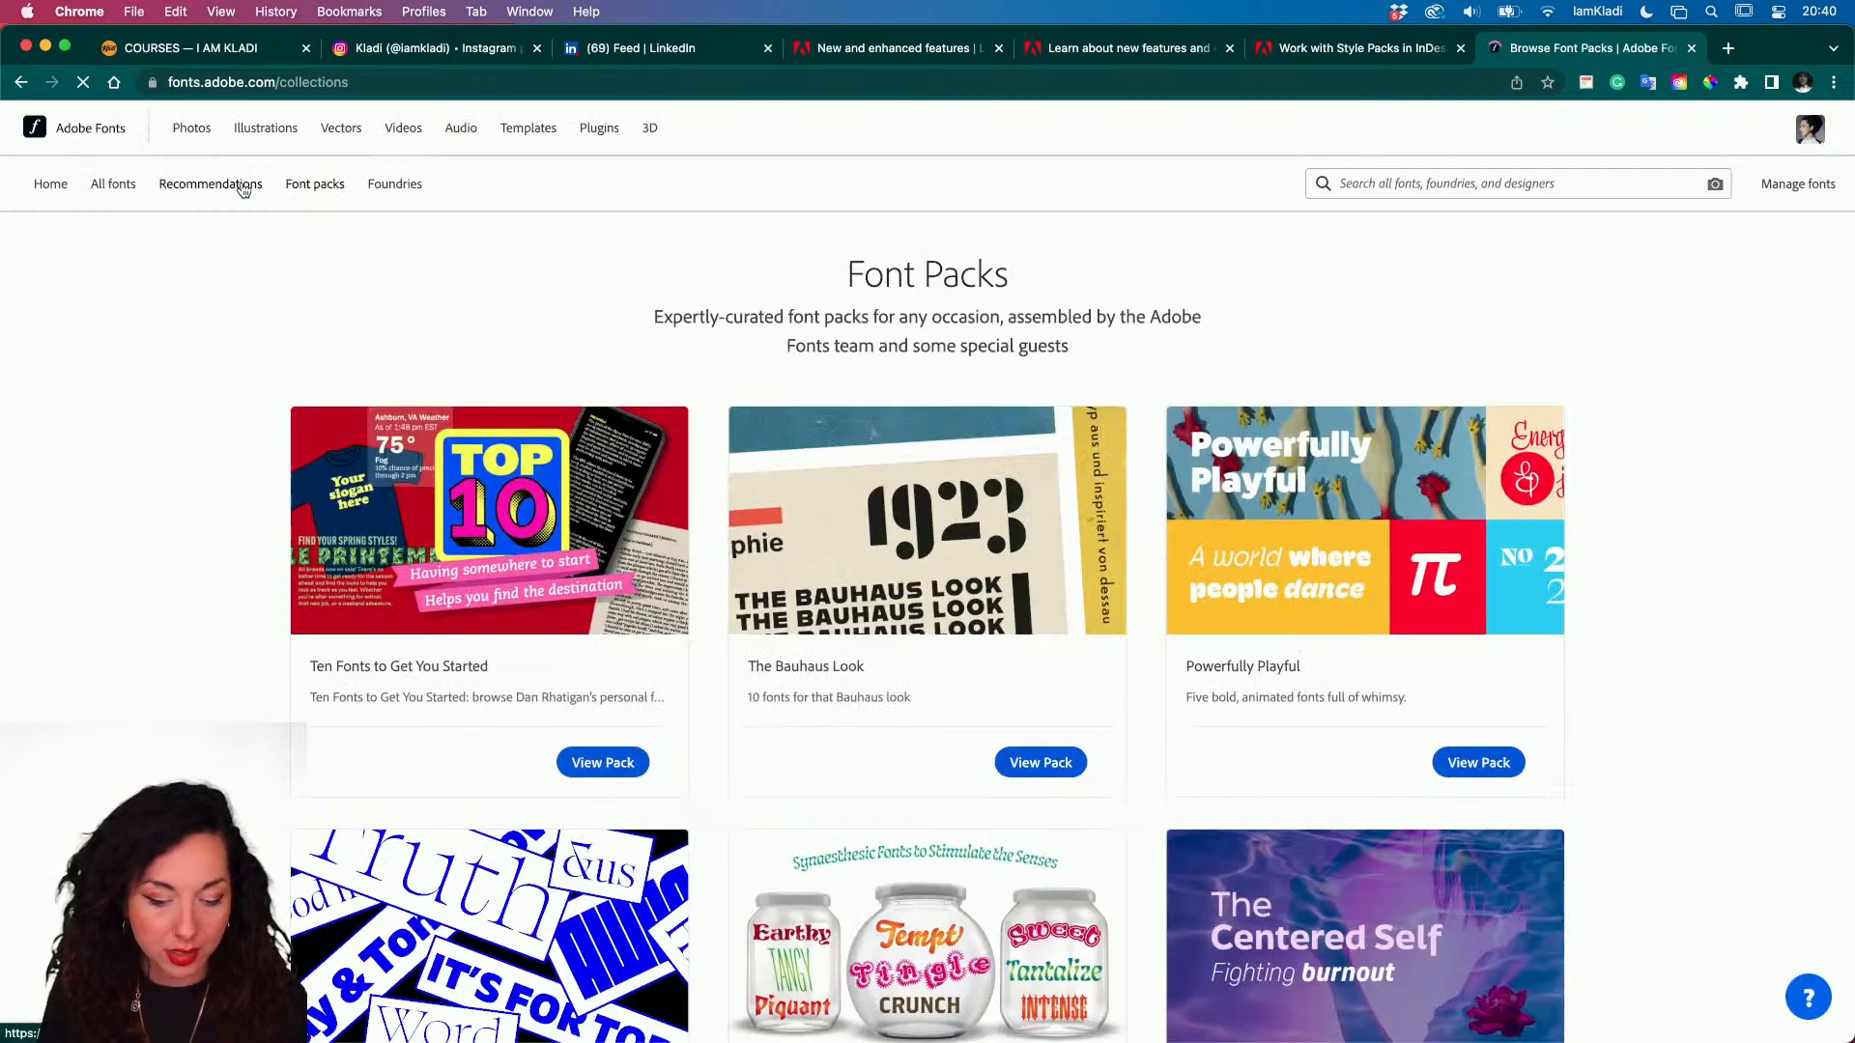
scroll(451, 593, down, 1)
scroll(452, 594, down, 1)
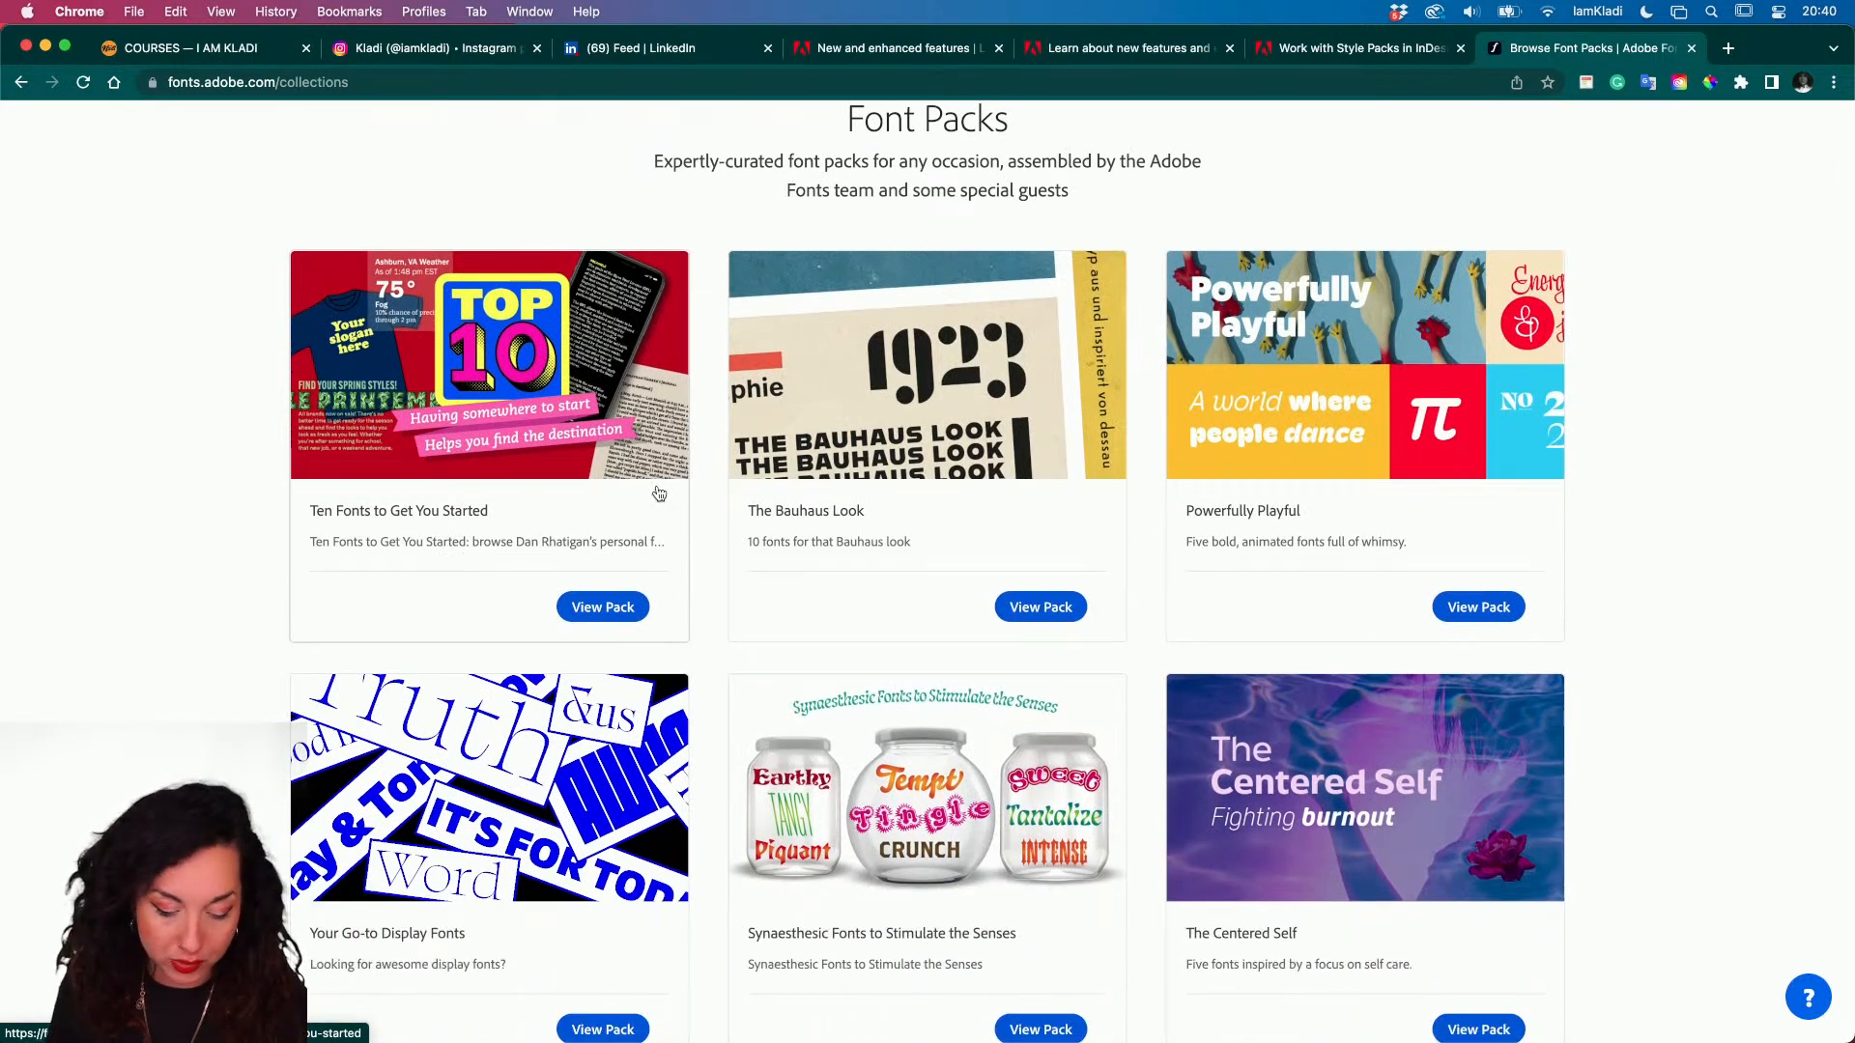
scroll(659, 495, down, 5)
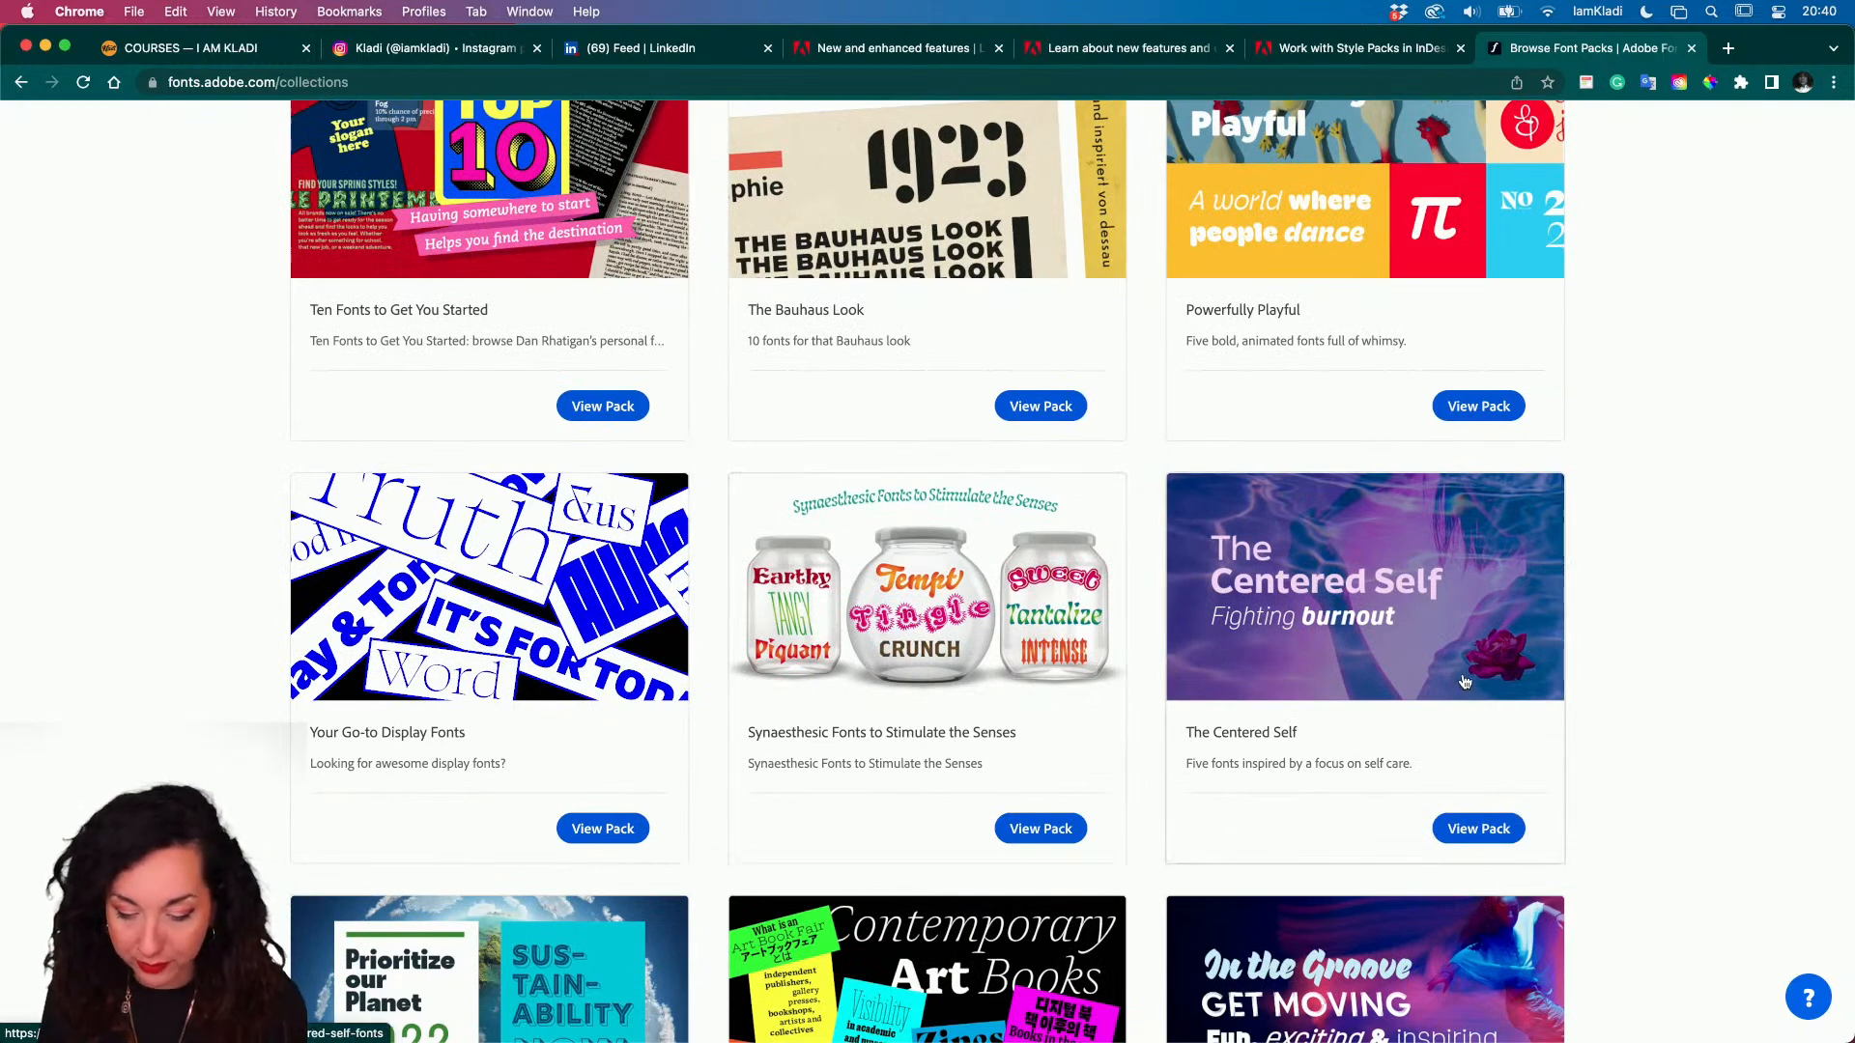
scroll(1465, 682, down, 7)
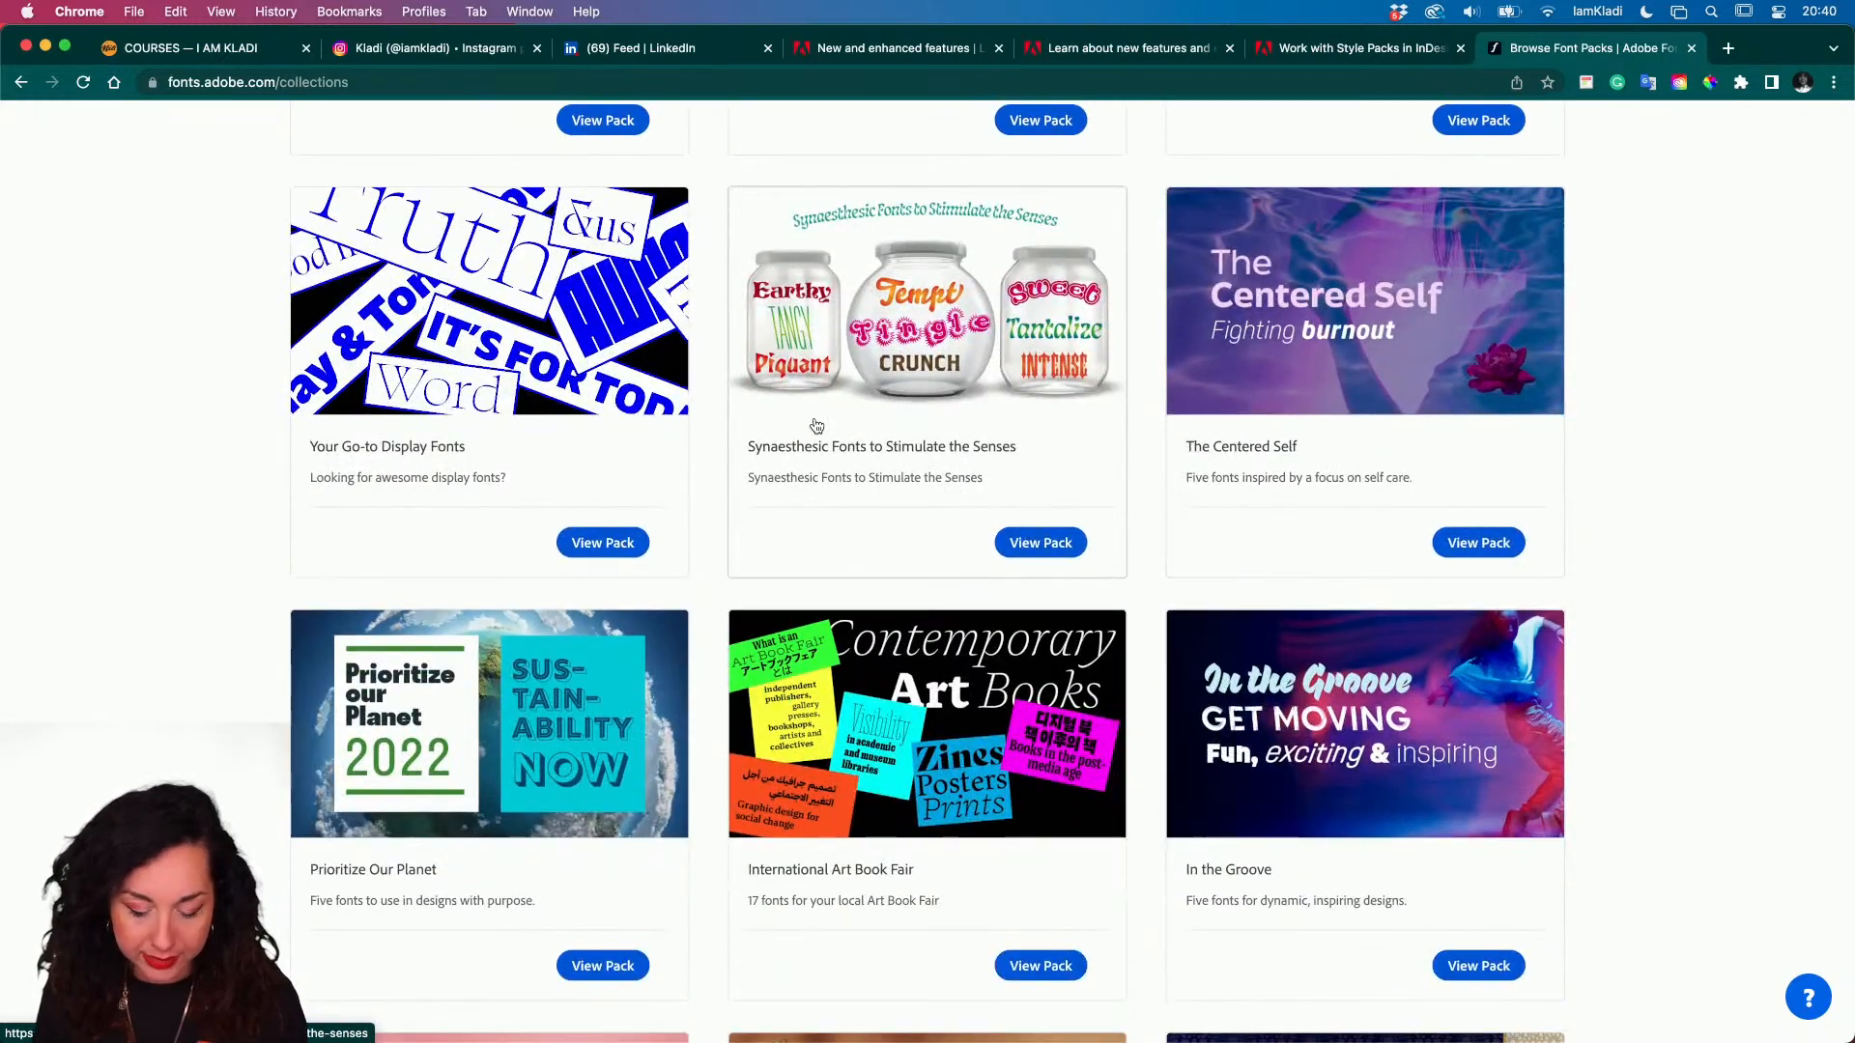
scroll(816, 425, up, 8)
scroll(816, 425, up, 3)
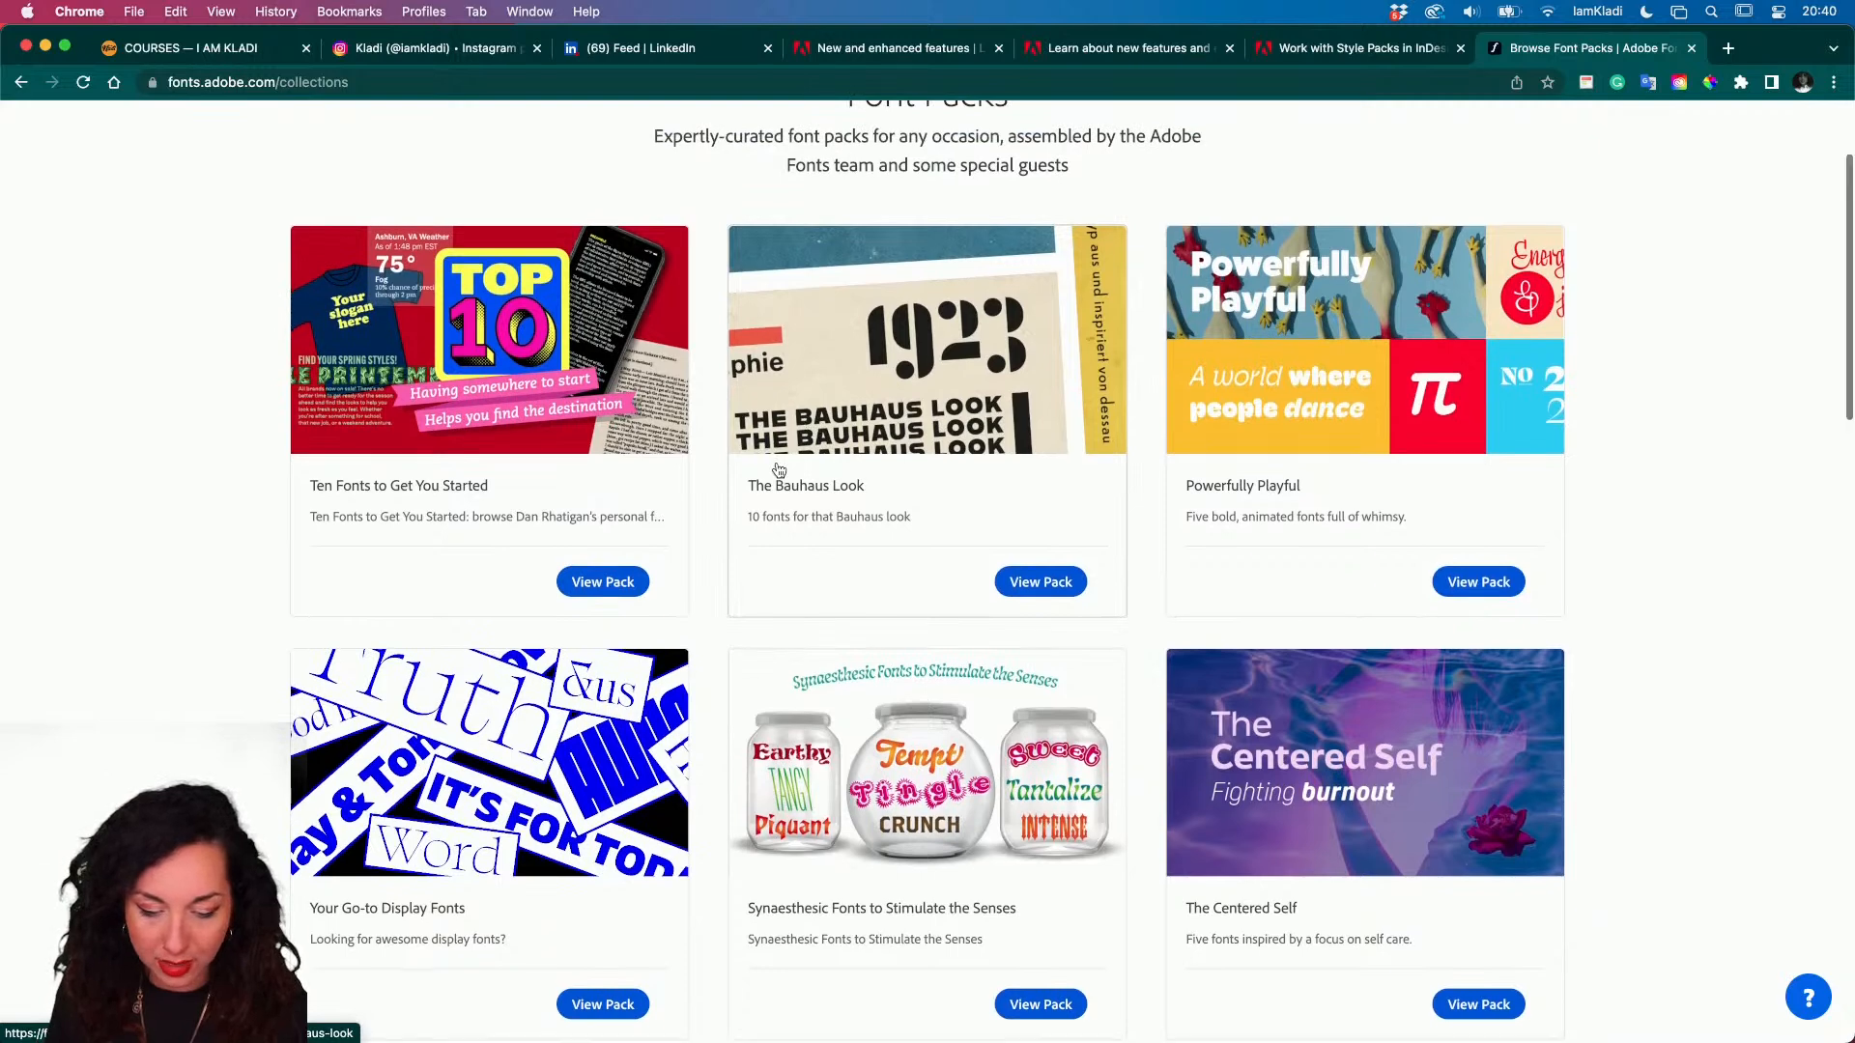
scroll(763, 459, down, 3)
click(831, 348)
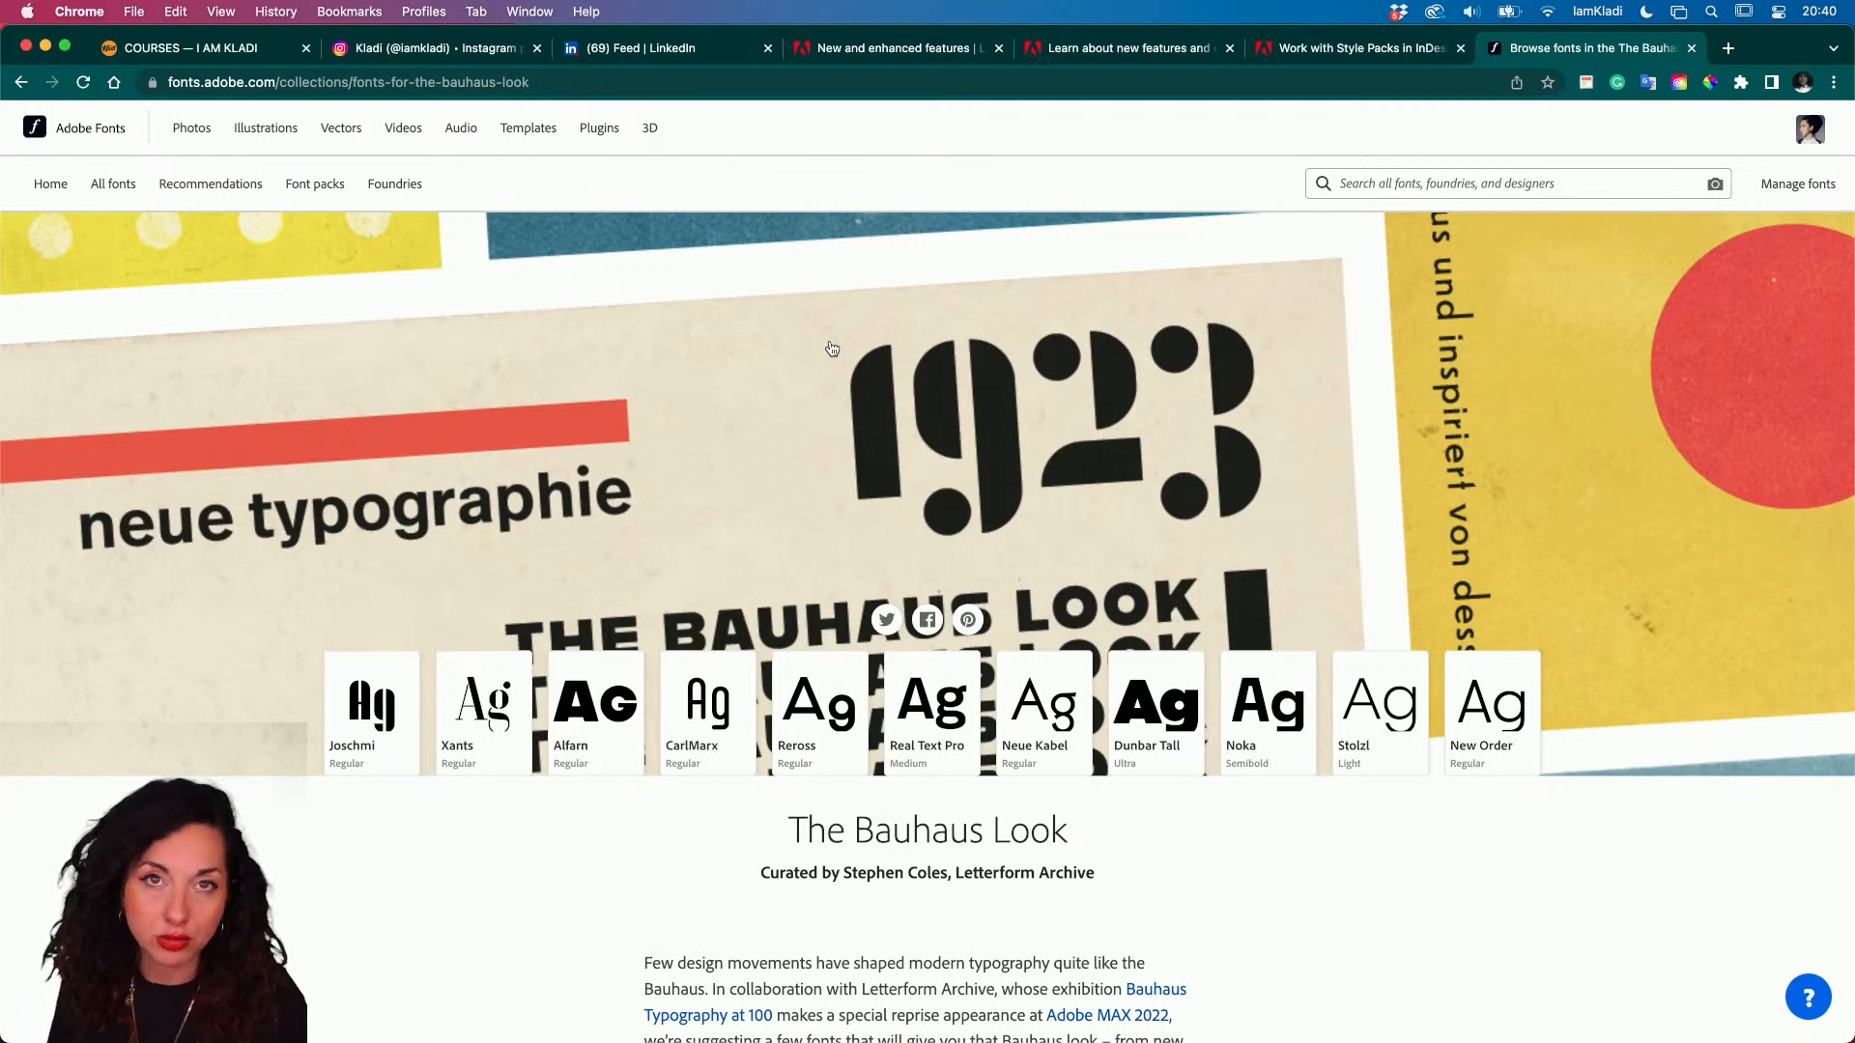
- Look through the fonts in The Bauhaus Look pack and open the family page of Joschmi Regular
scroll(830, 348, down, 8)
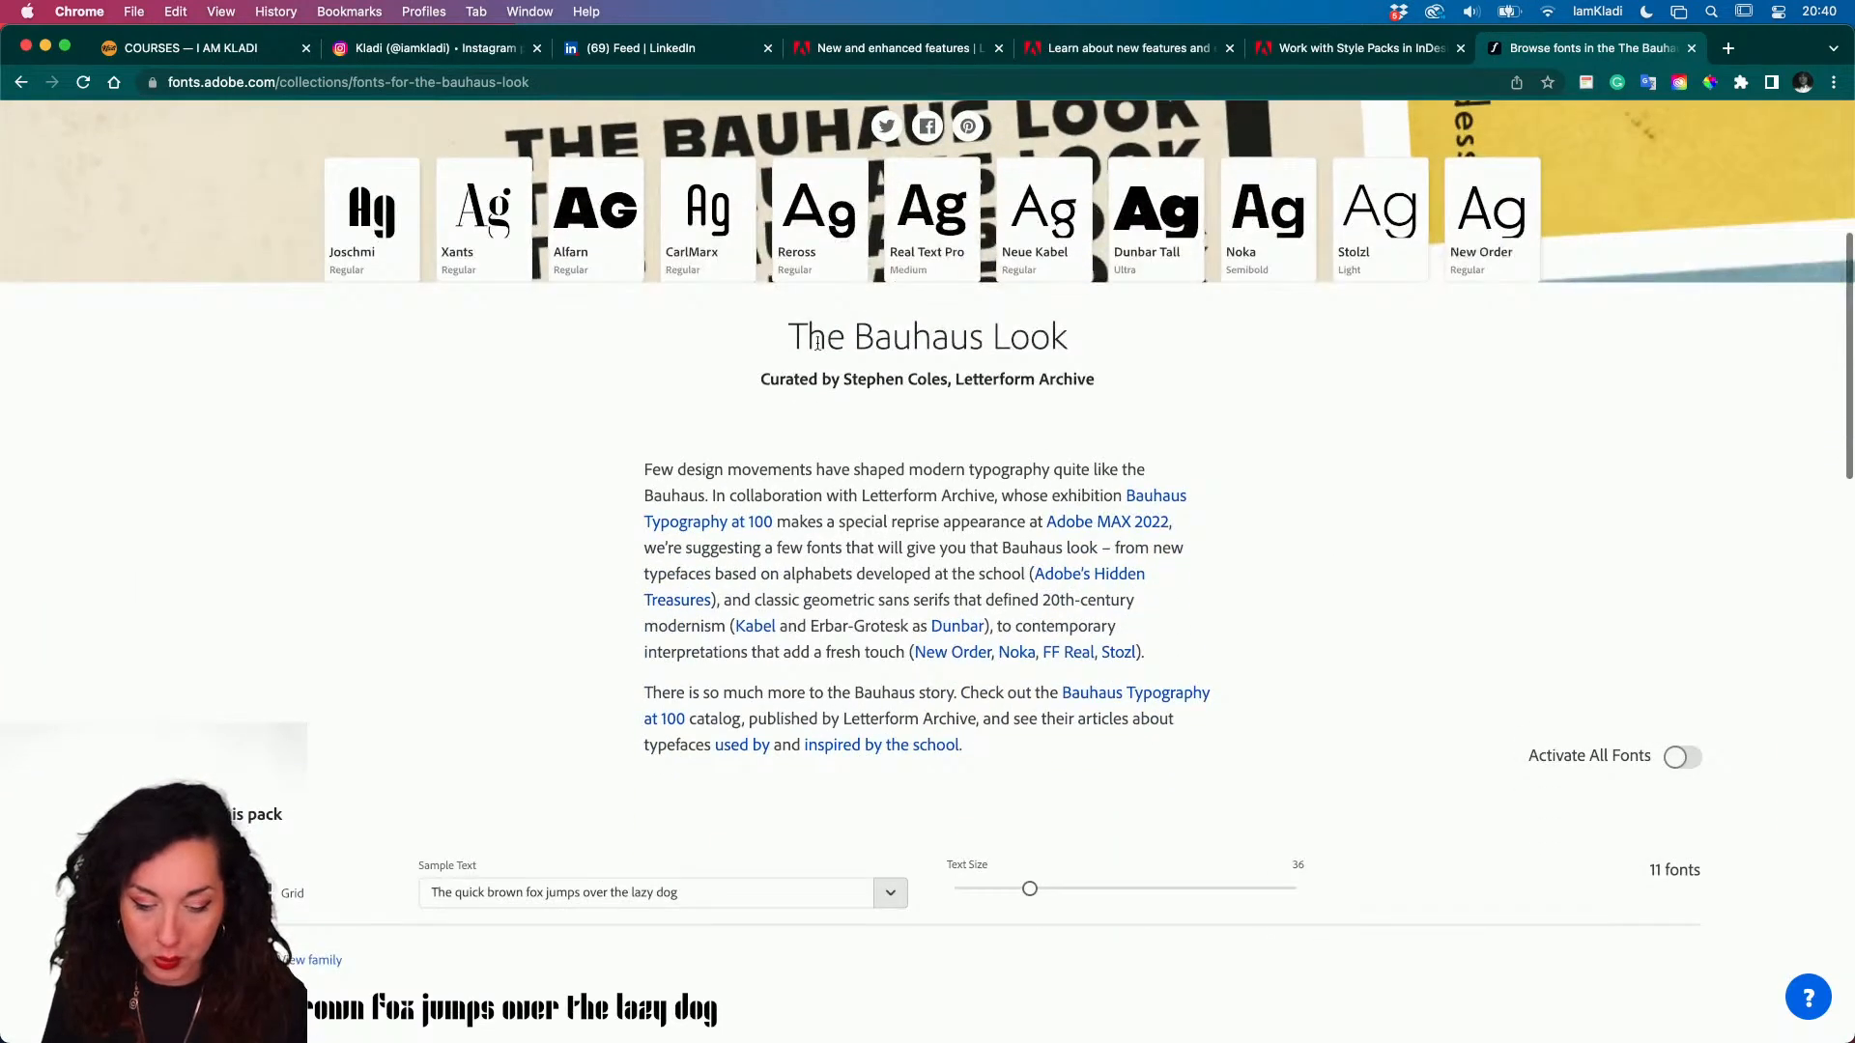
scroll(761, 655, down, 5)
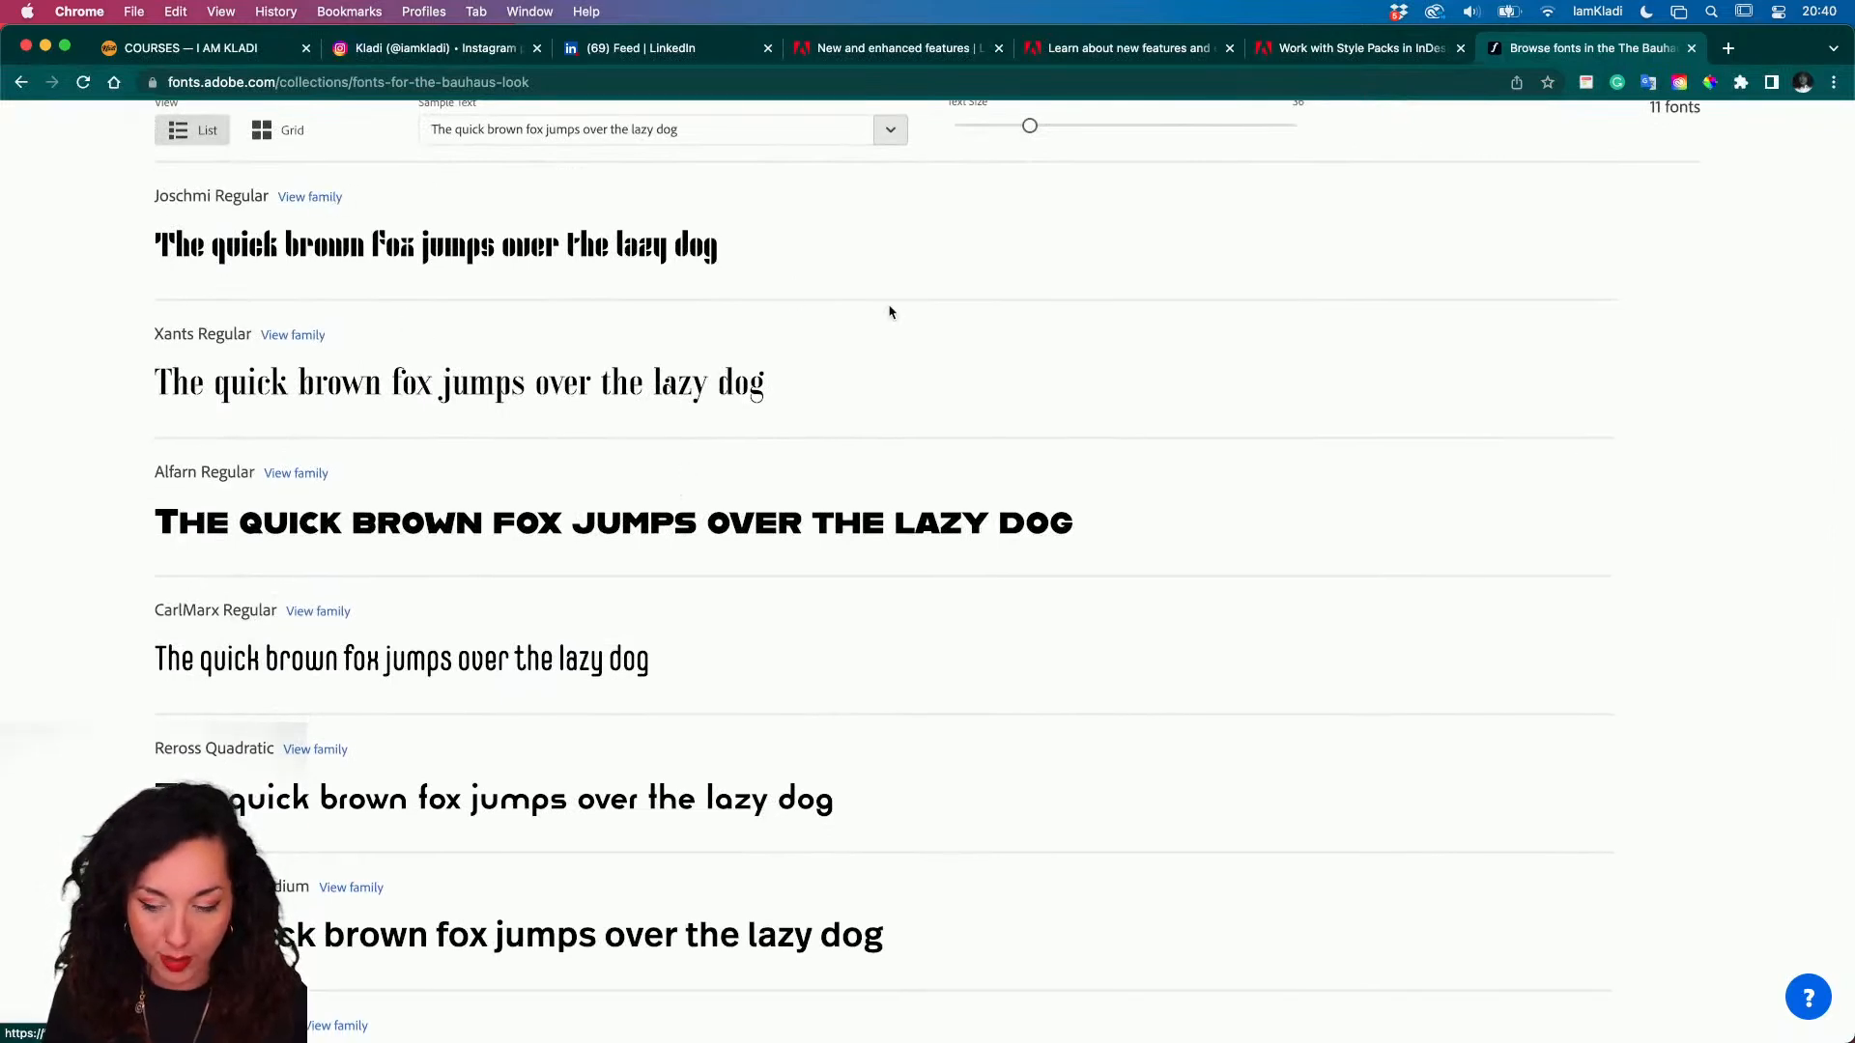
scroll(889, 310, up, 7)
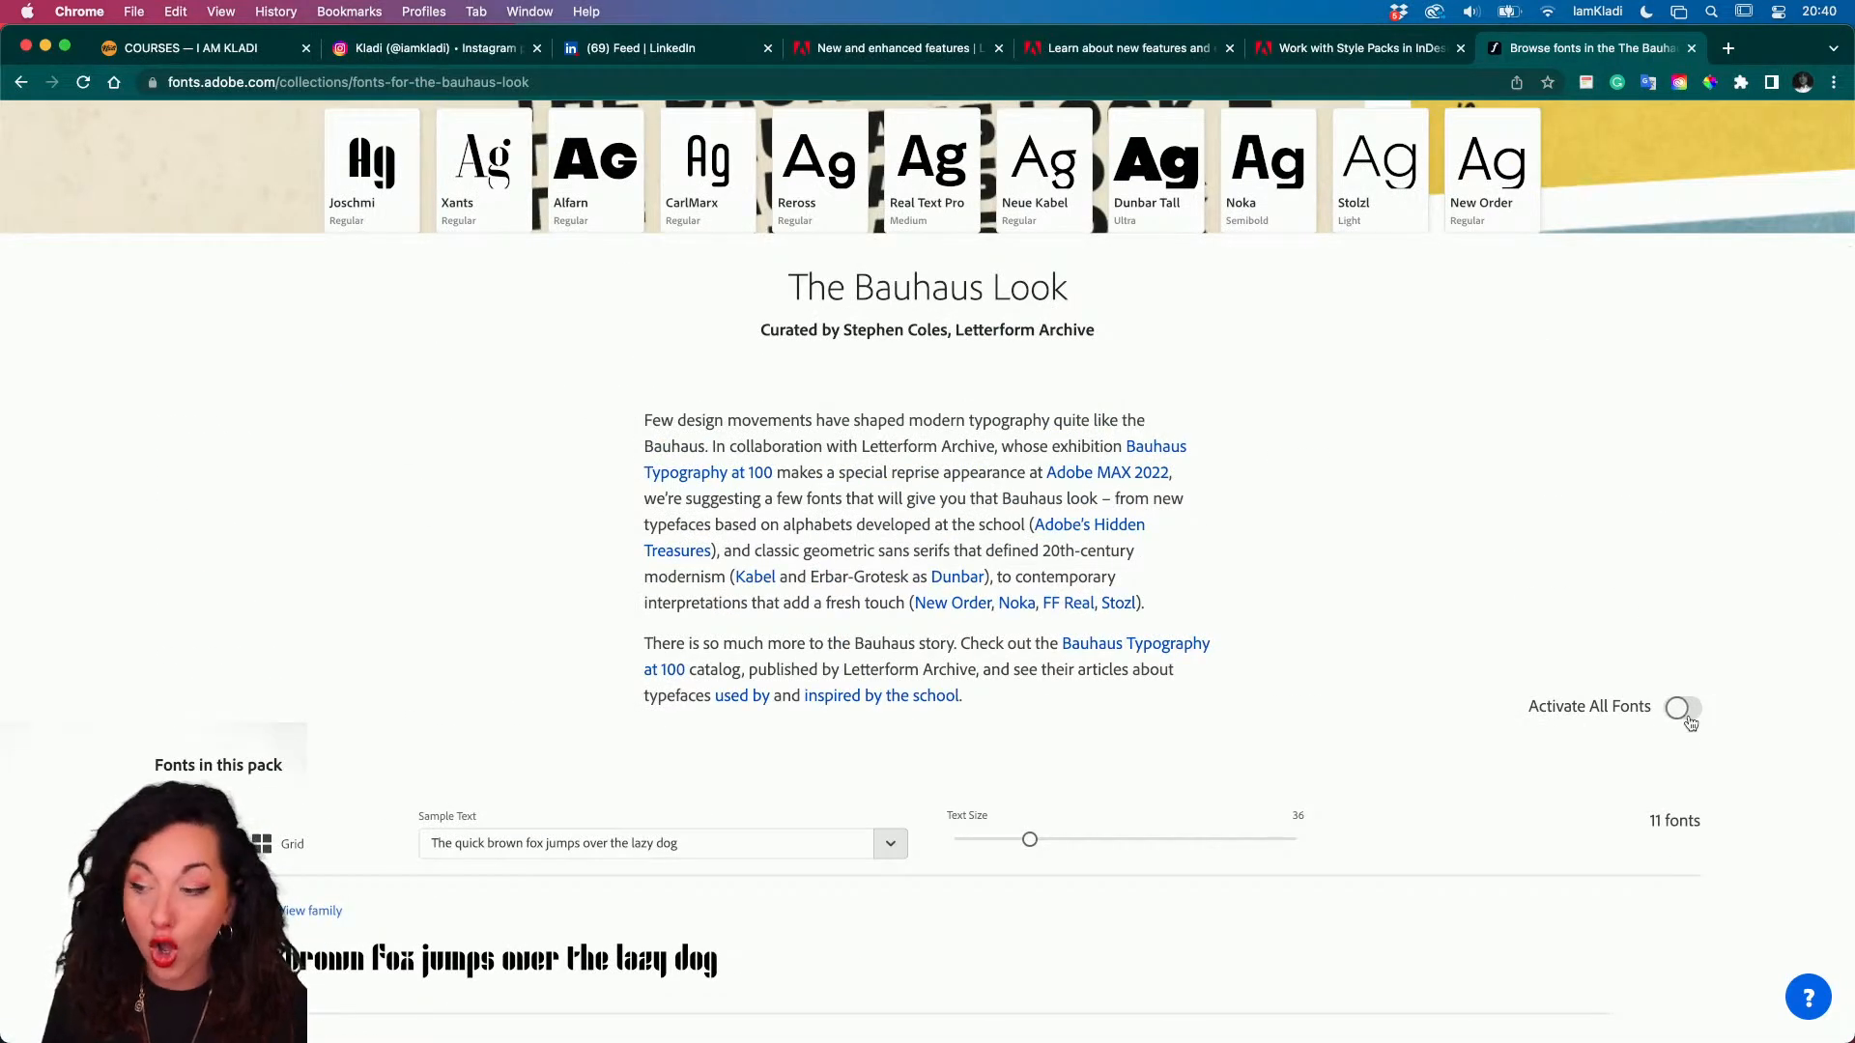
scroll(1462, 704, down, 3)
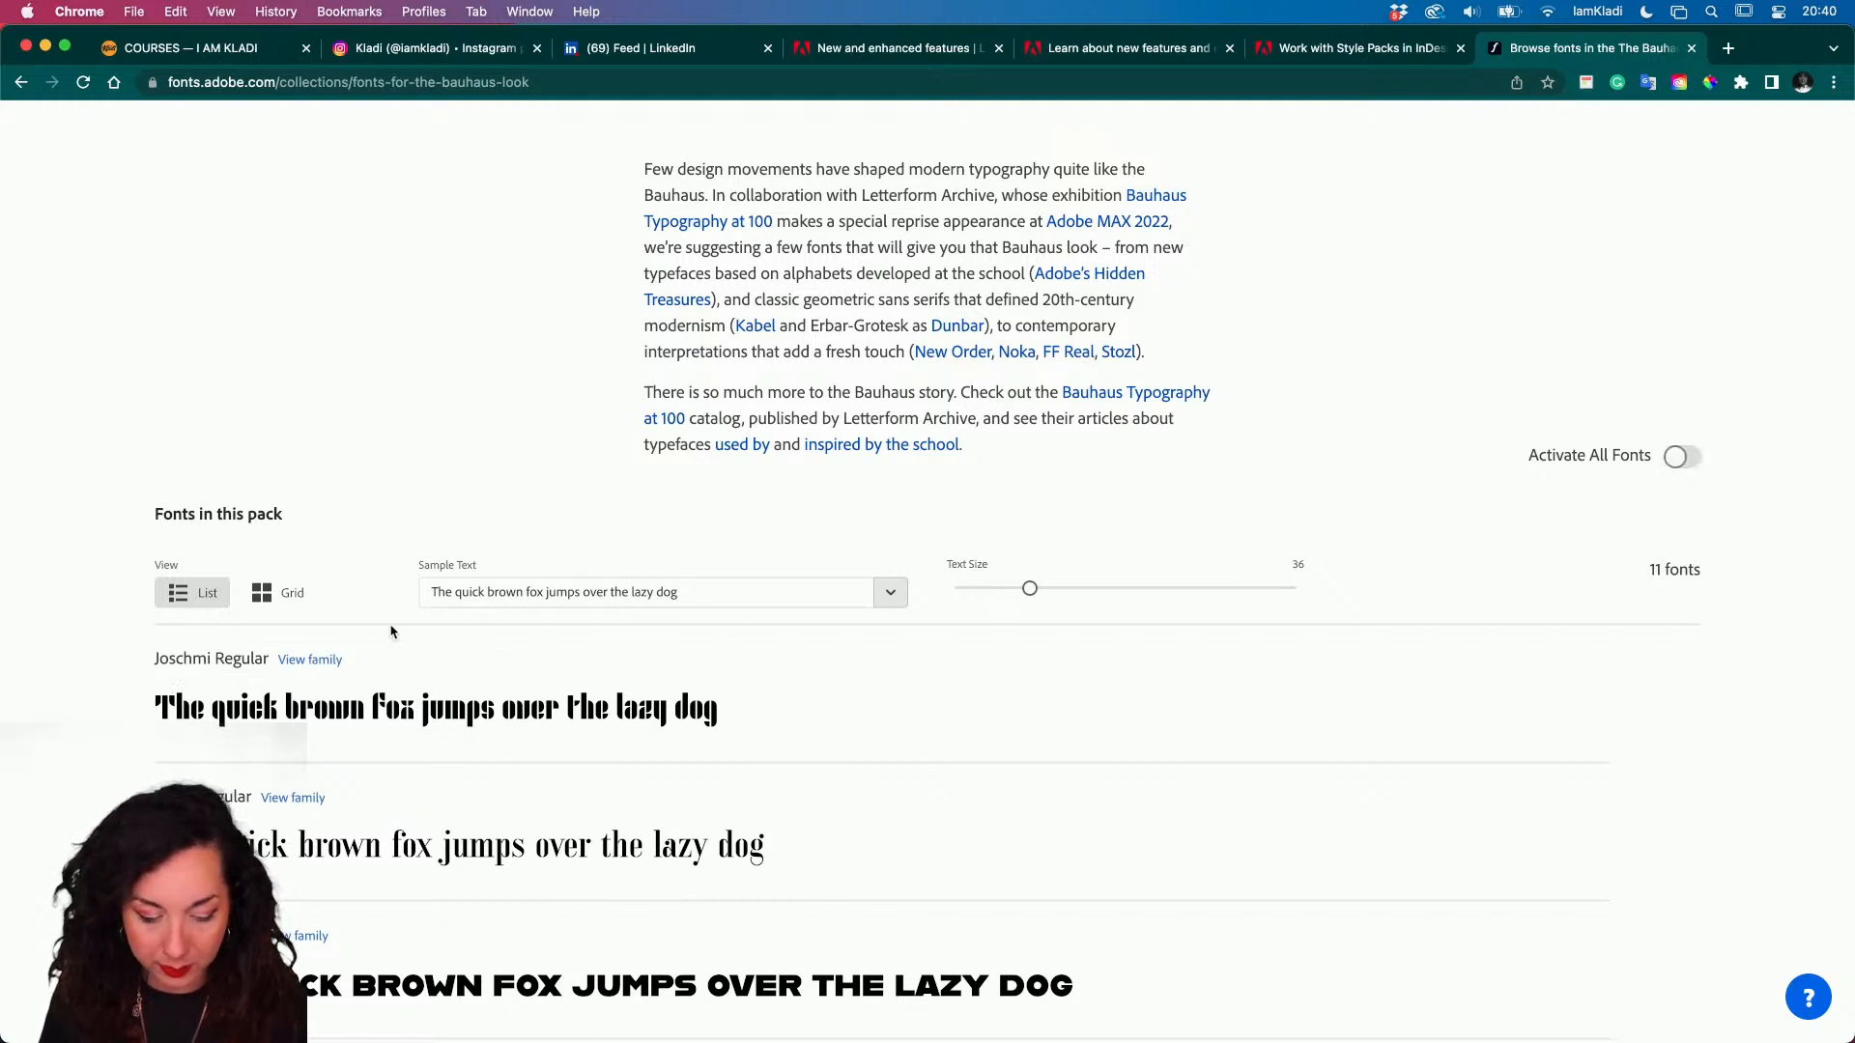
click(330, 664)
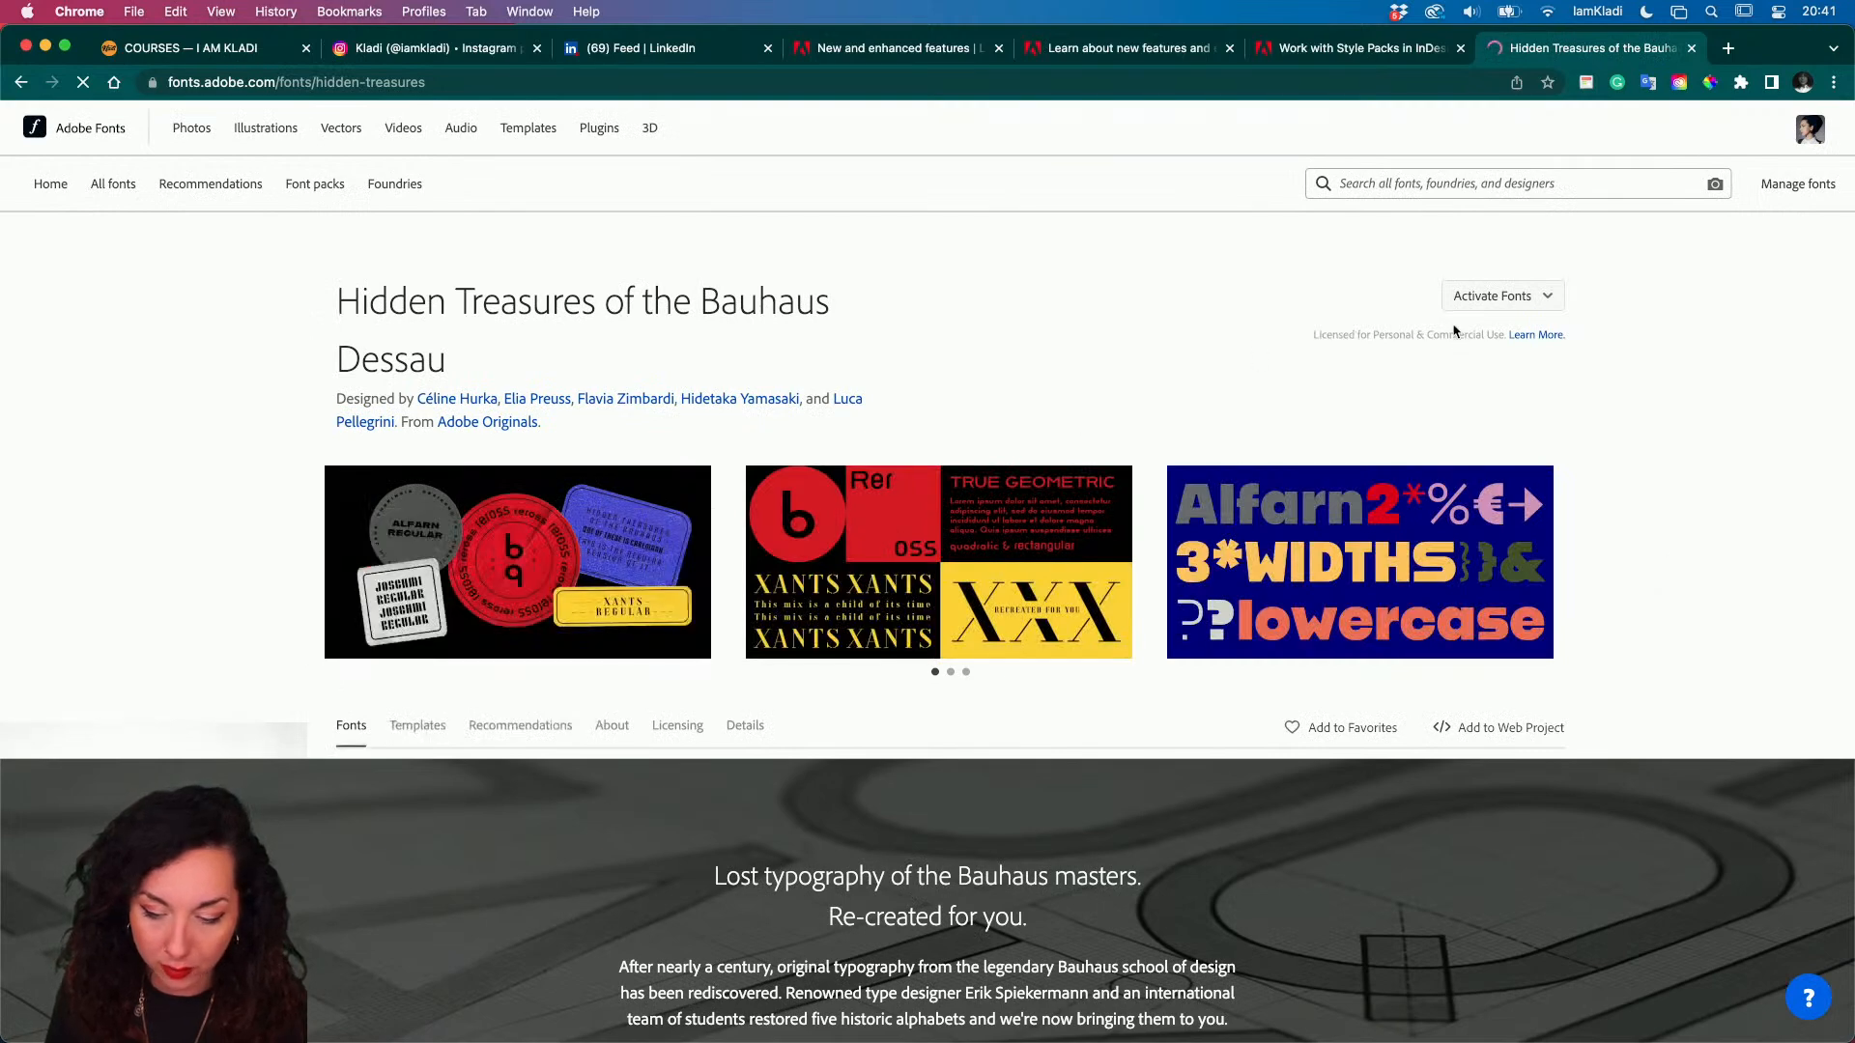
- Activate the Reross Quadratic font from the Hidden Treasures of the Bauhaus Dessau family and dismiss the confirmation
scroll(711, 418, down, 7)
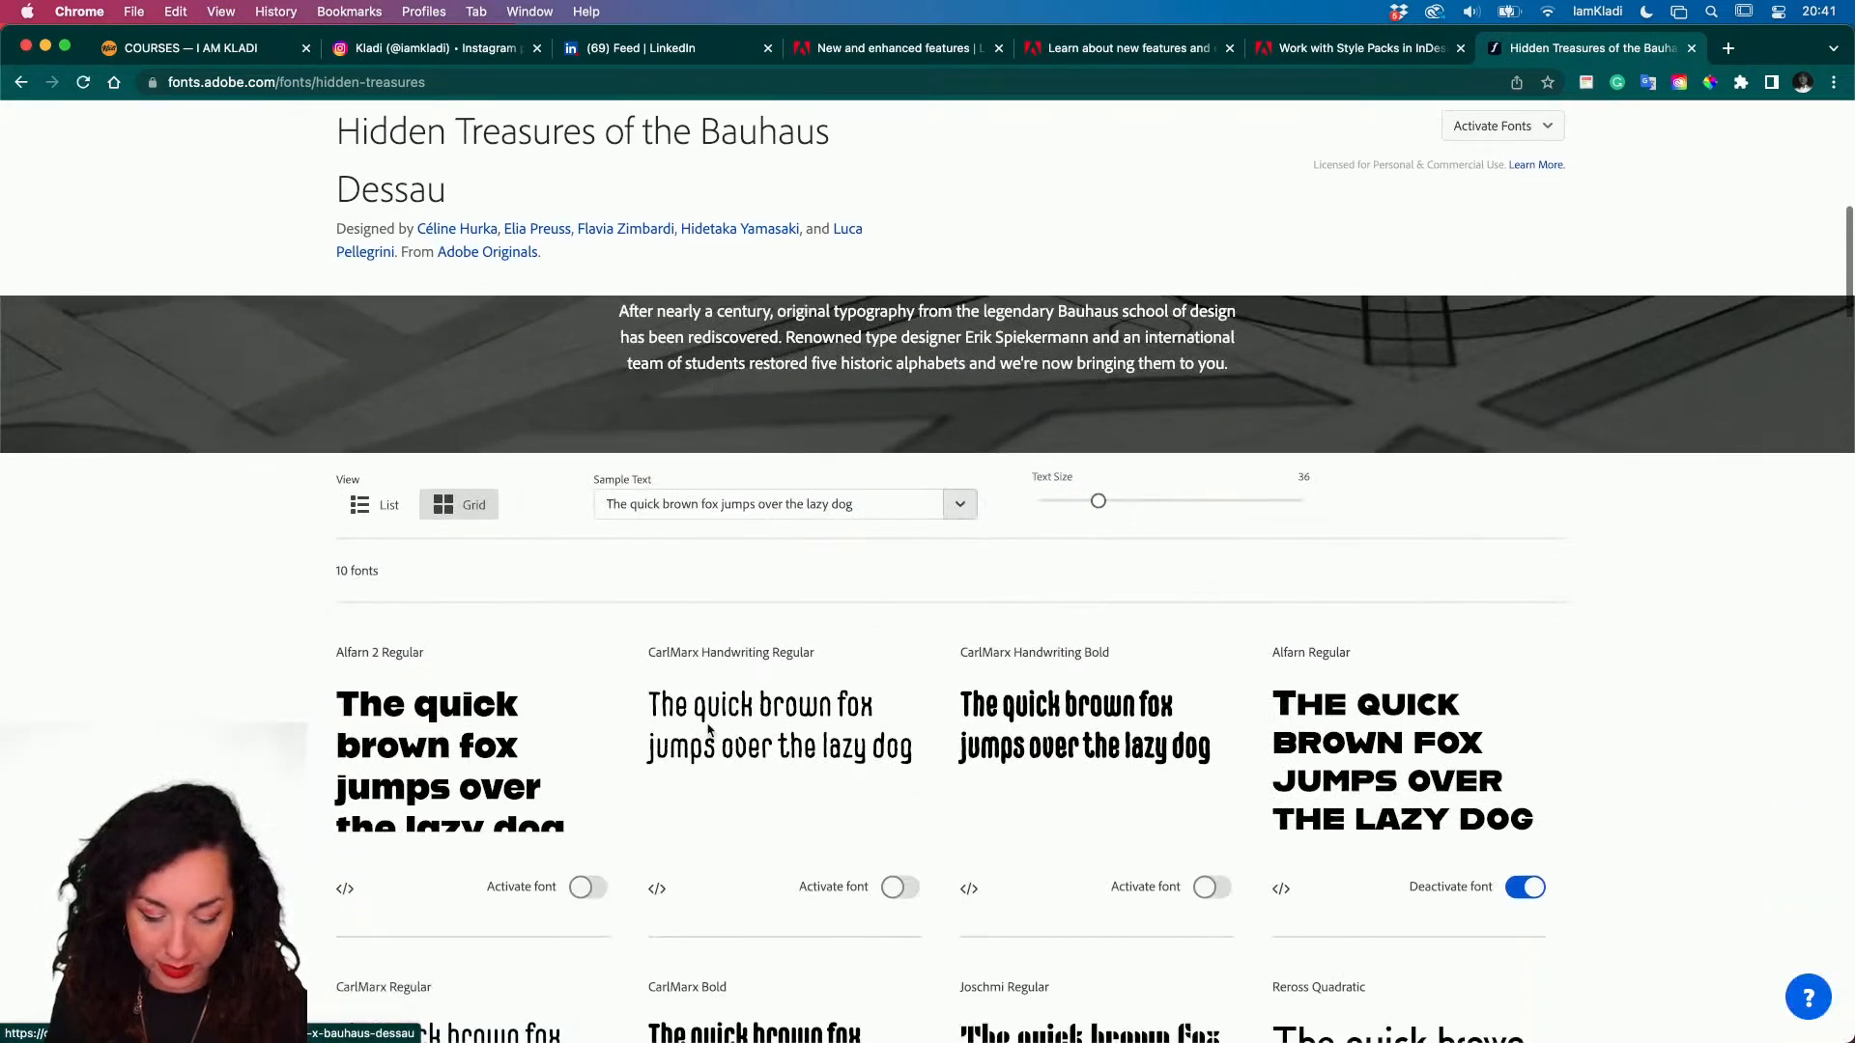
mouse_move(683, 778)
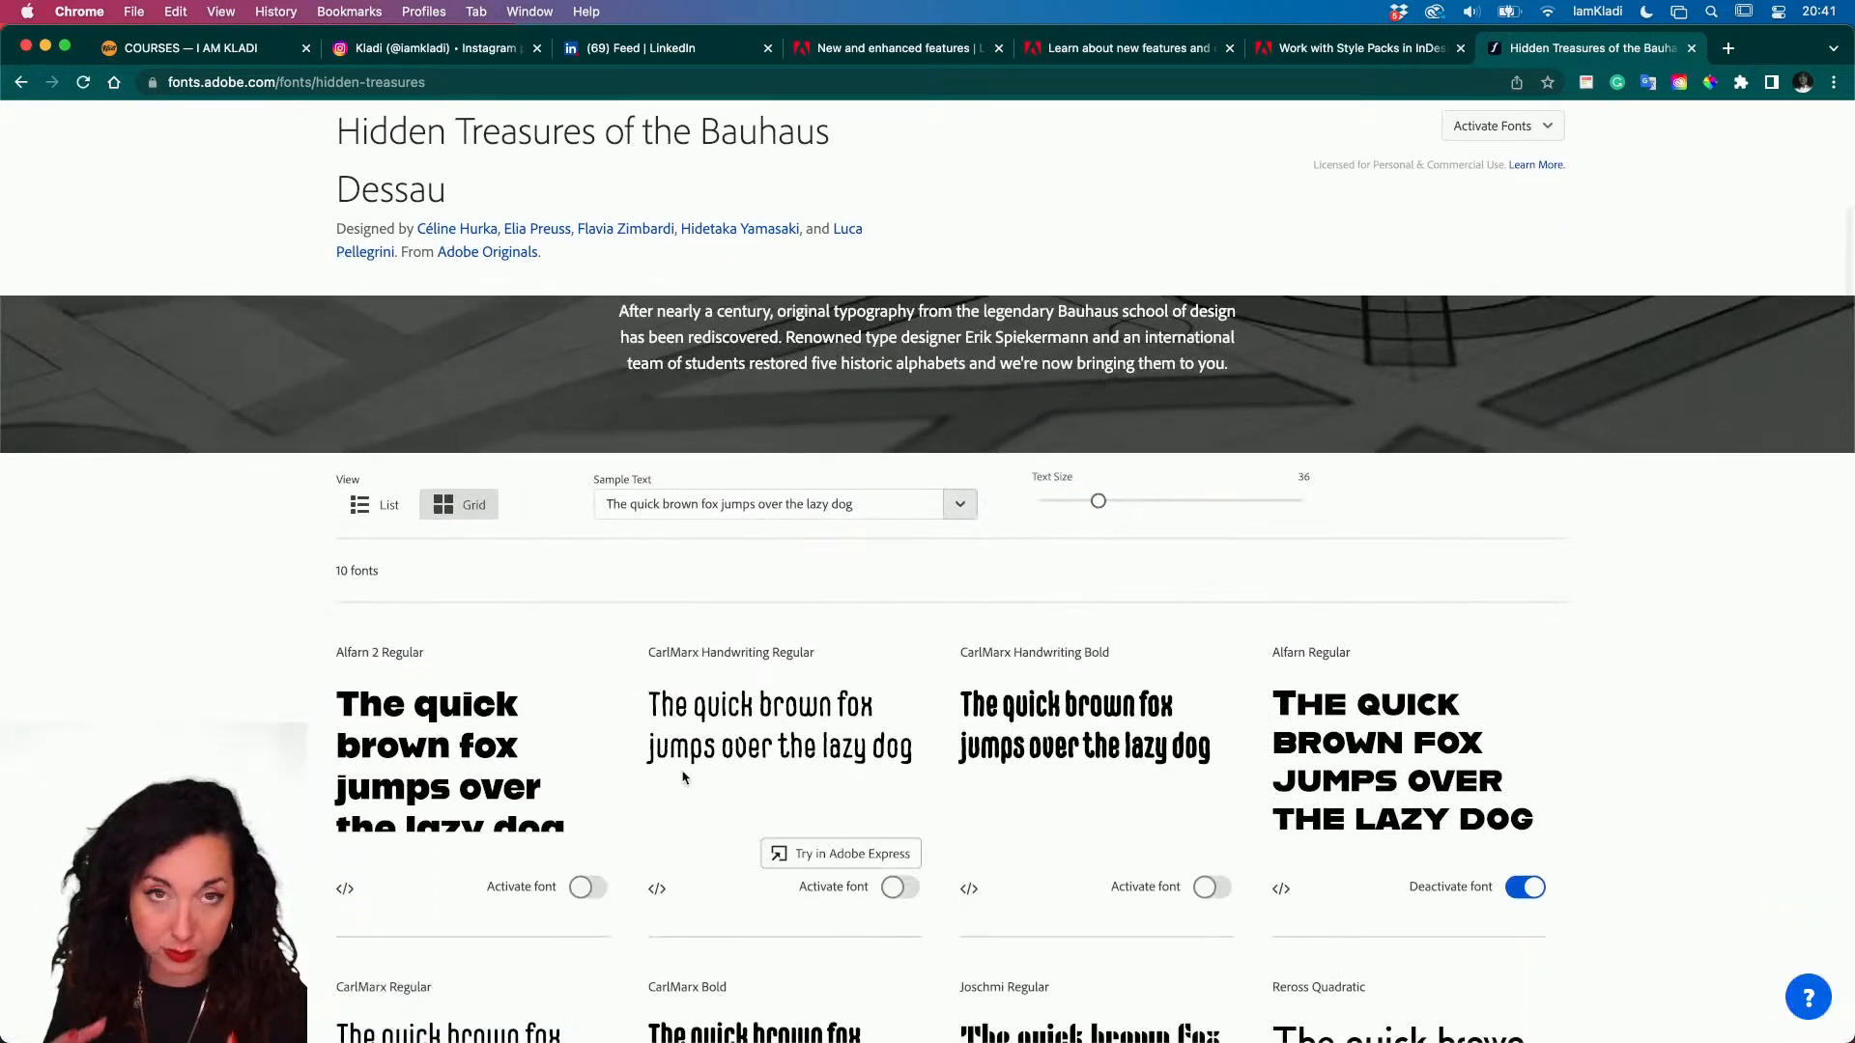
scroll(592, 773, down, 4)
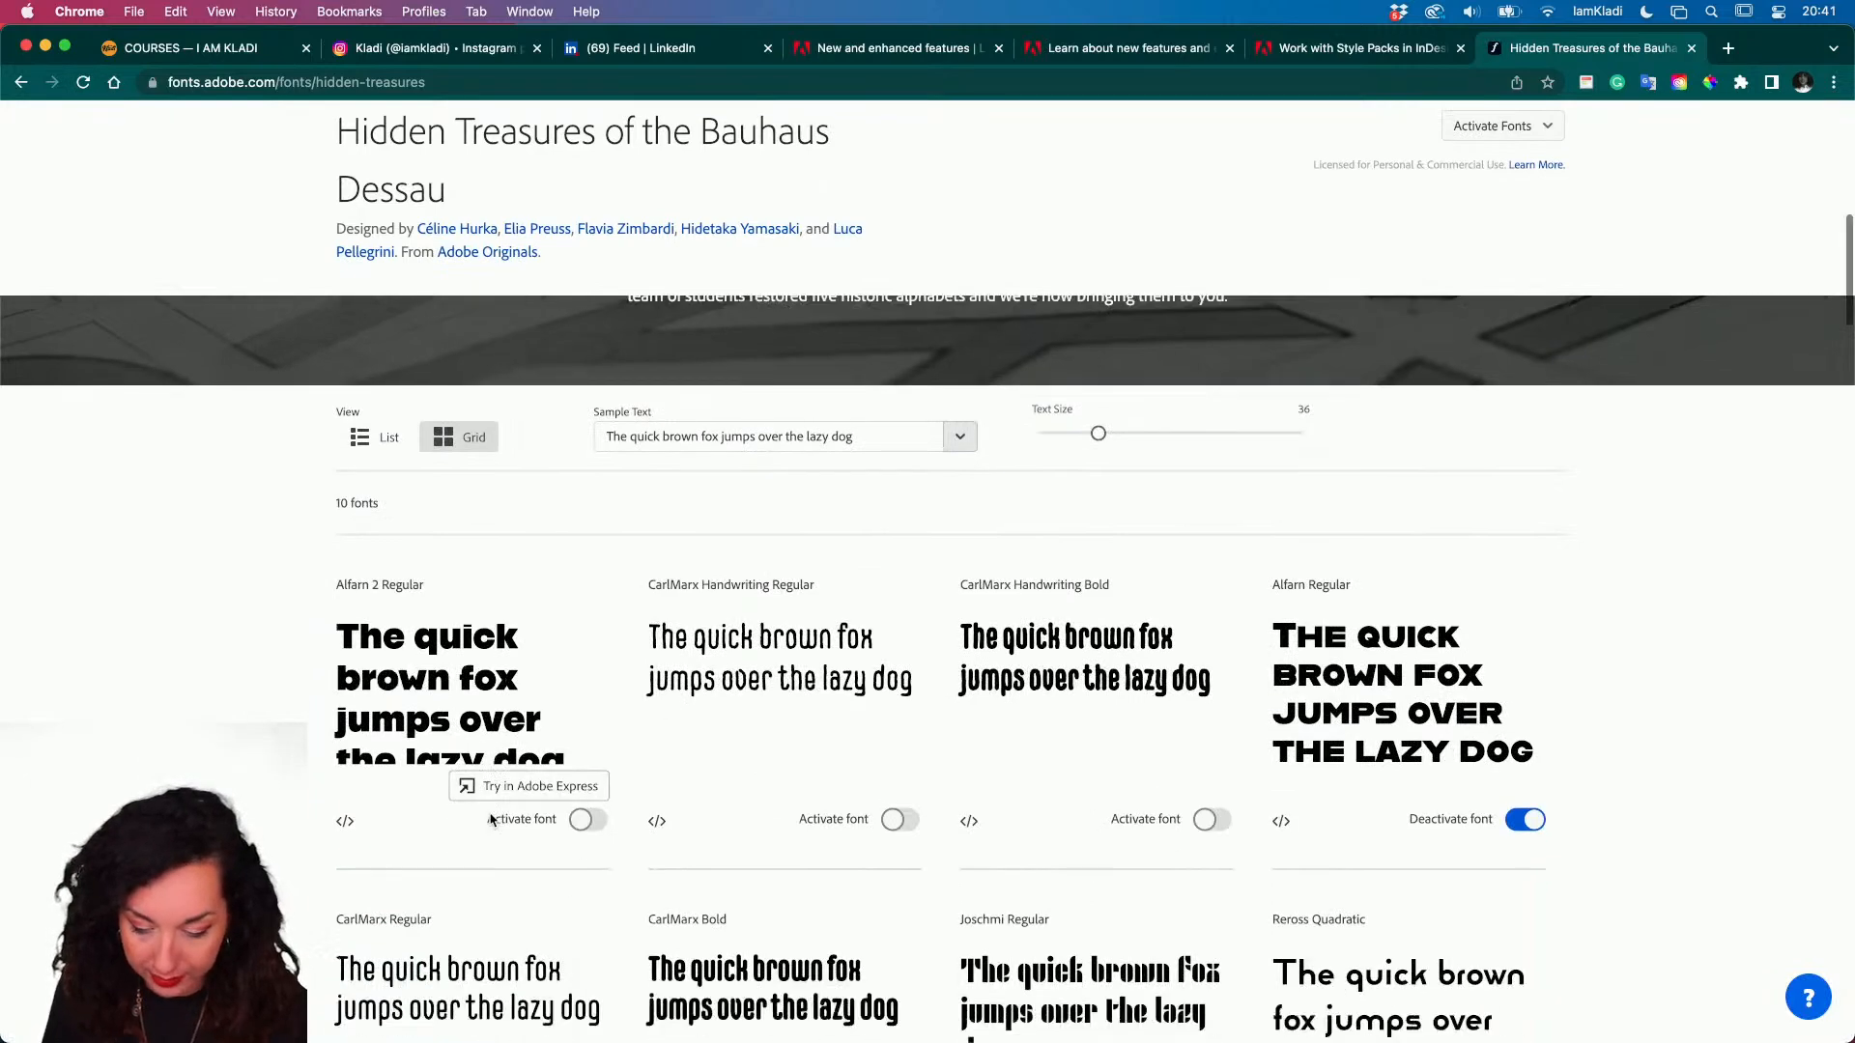
mouse_move(994, 657)
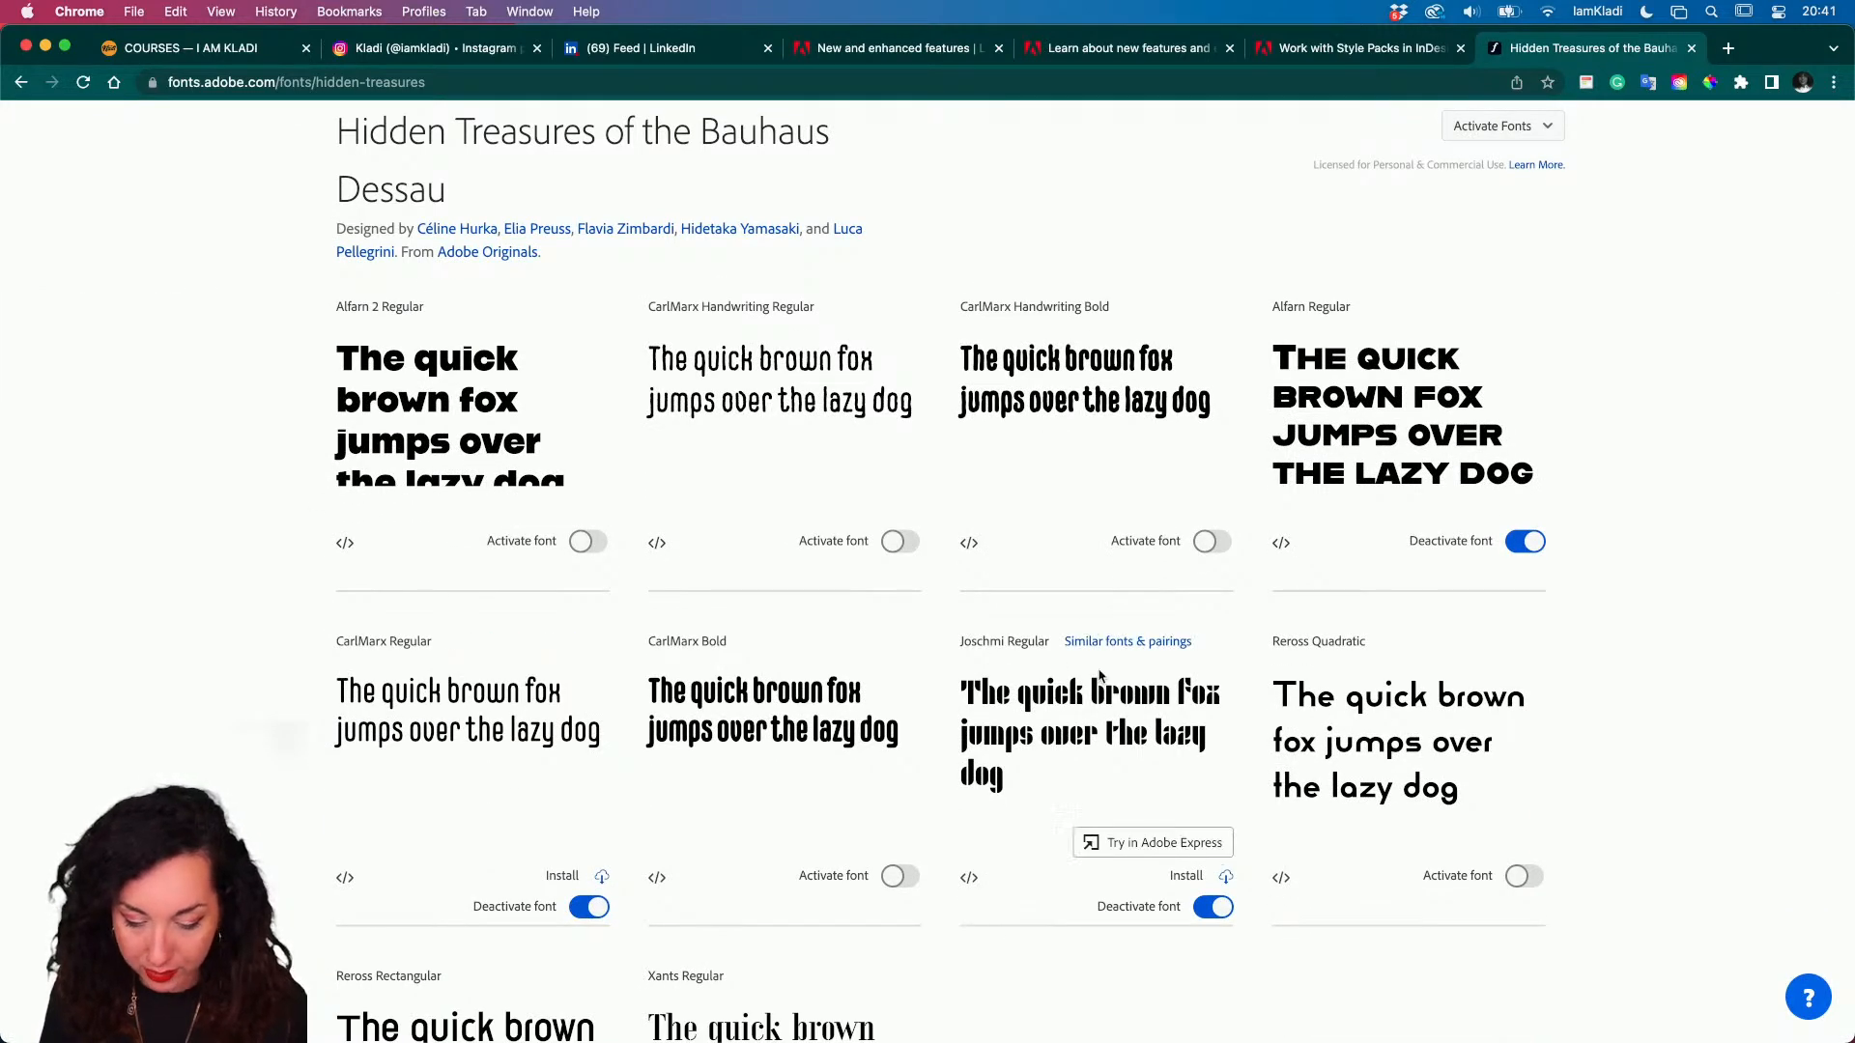
double_click(990, 639)
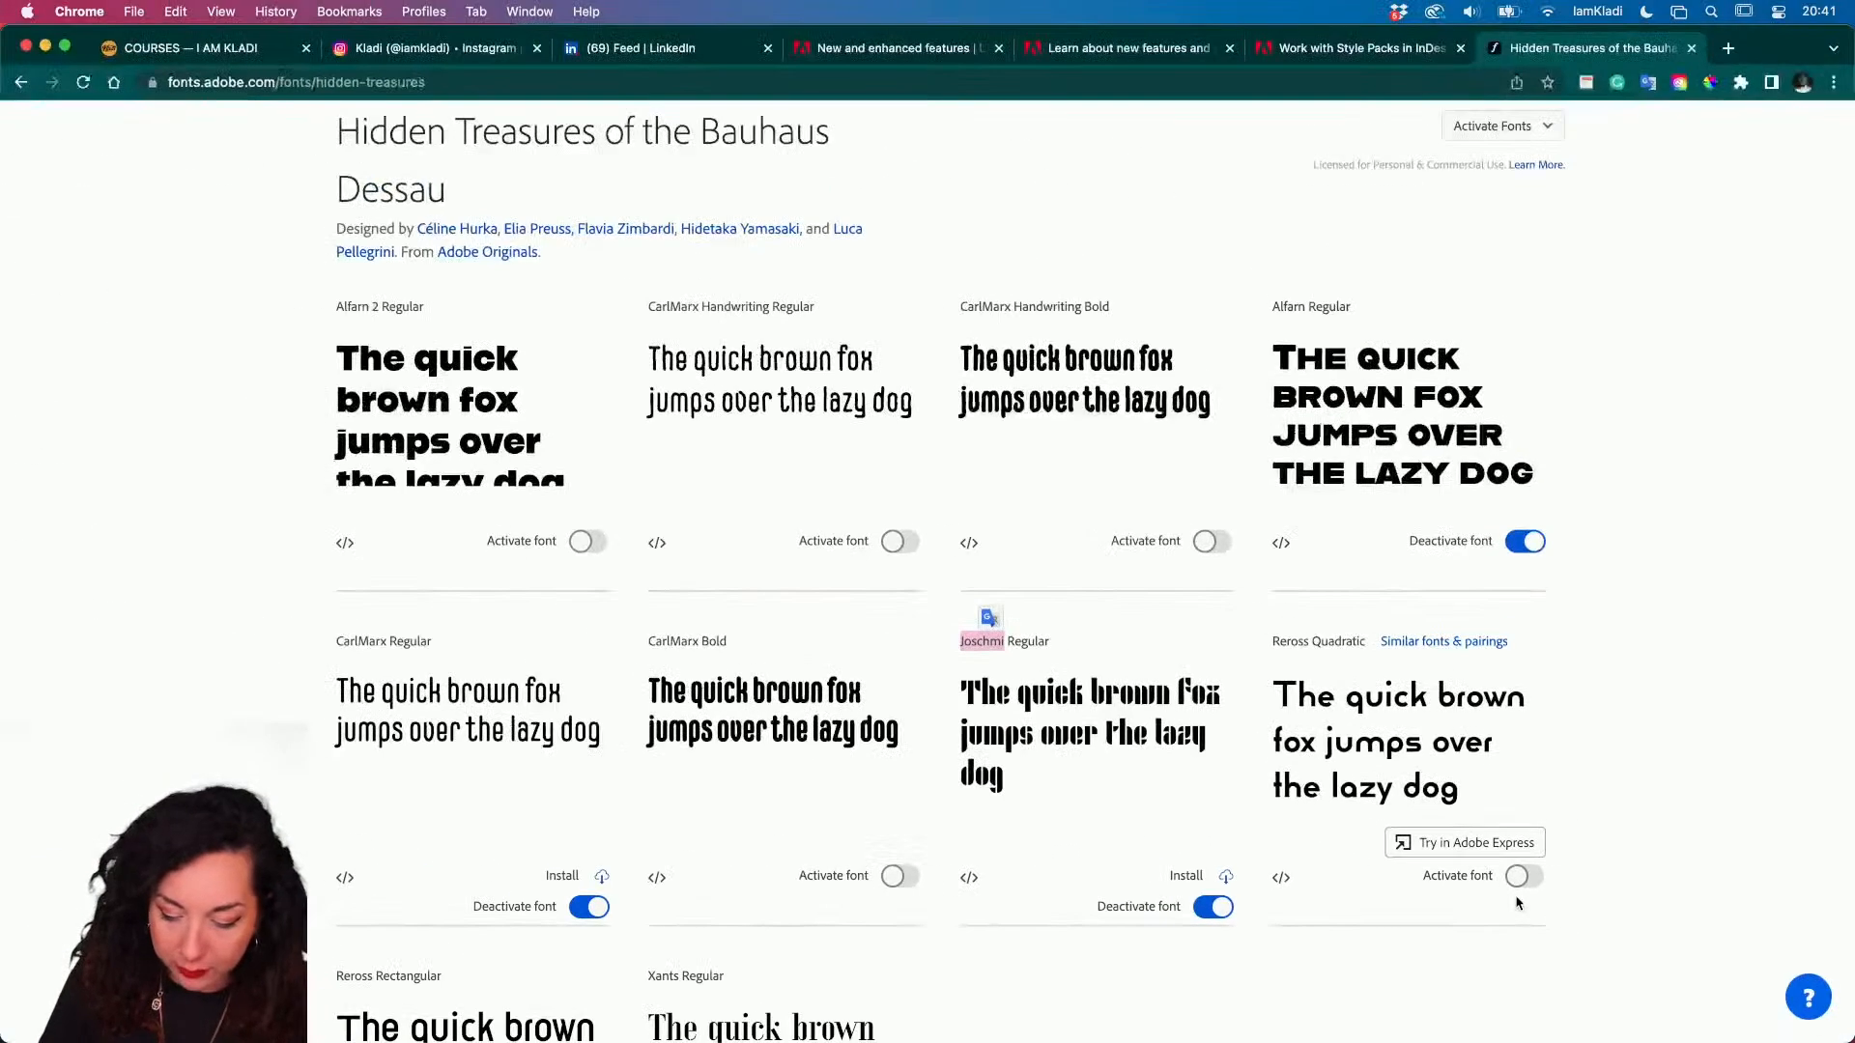
click(1533, 877)
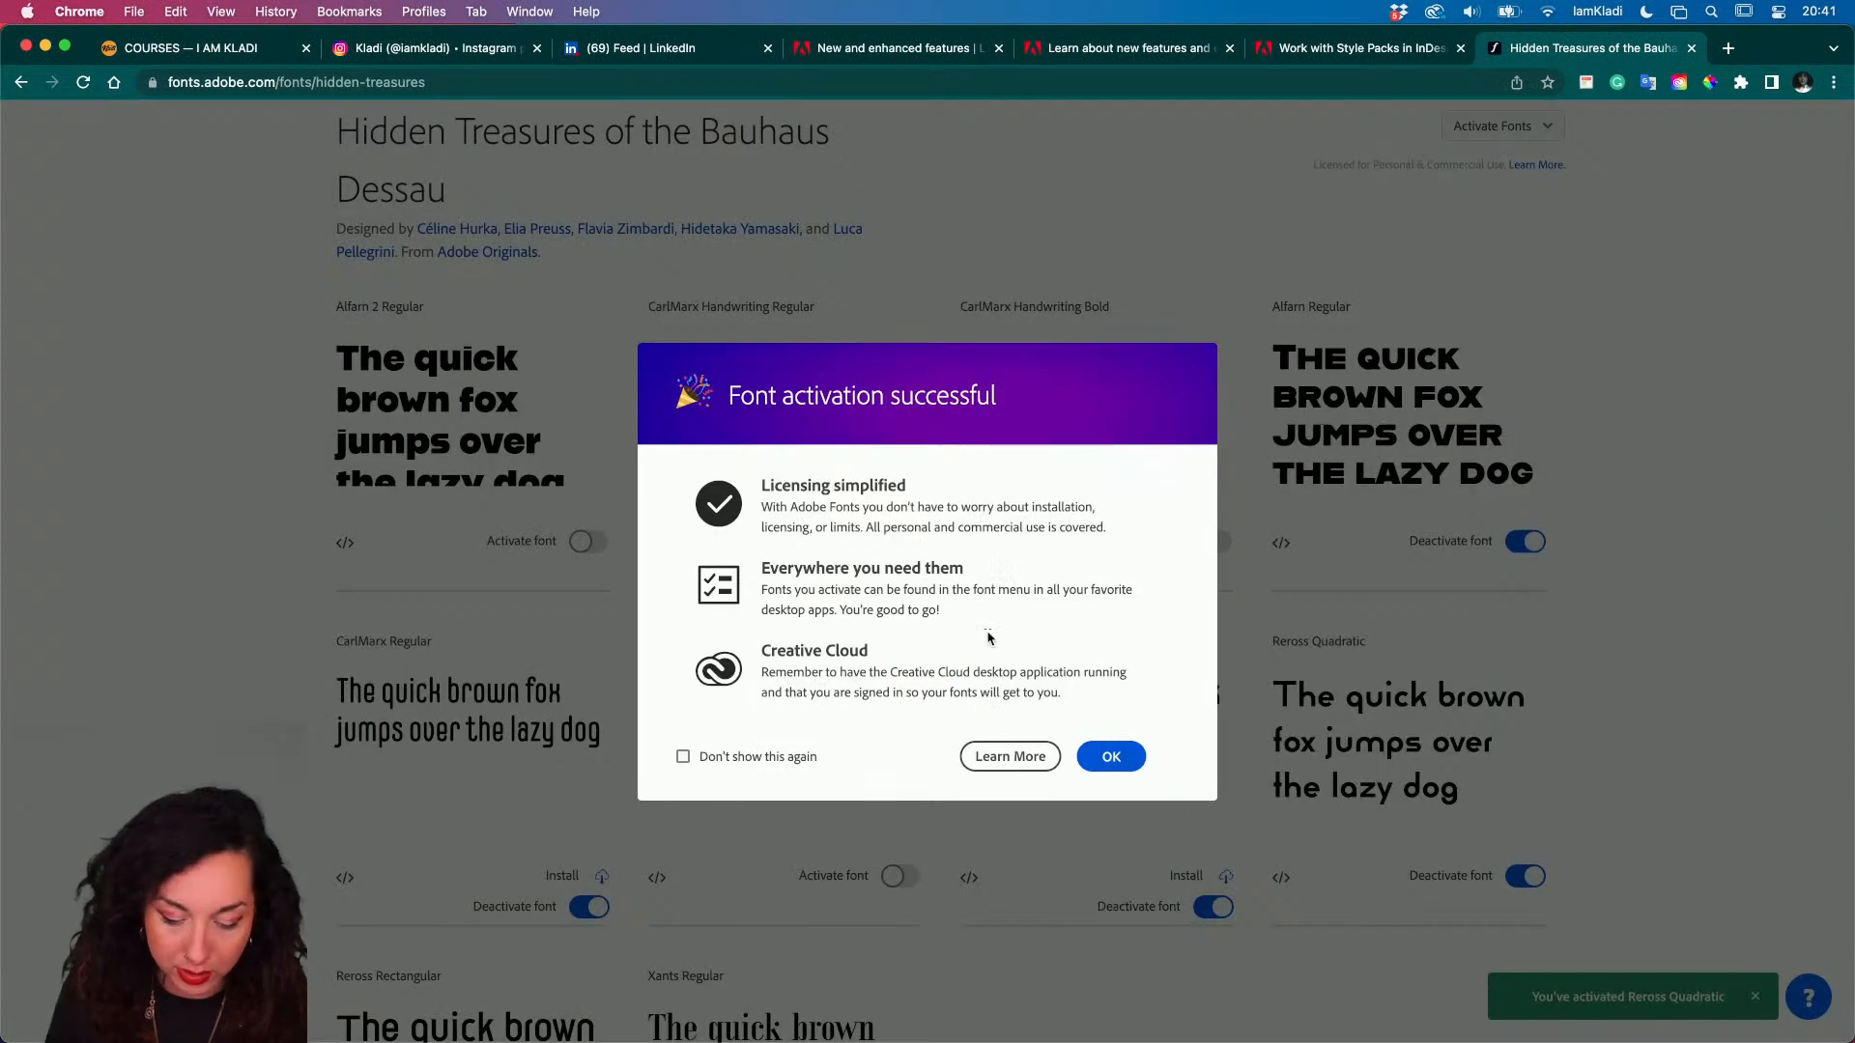
click(1110, 757)
- Copy the font name Reross, switch to Adobe InDesign, and use it to set the selected "Merry Christmas" heading to Reross
double_click(1289, 641)
key(super+c)
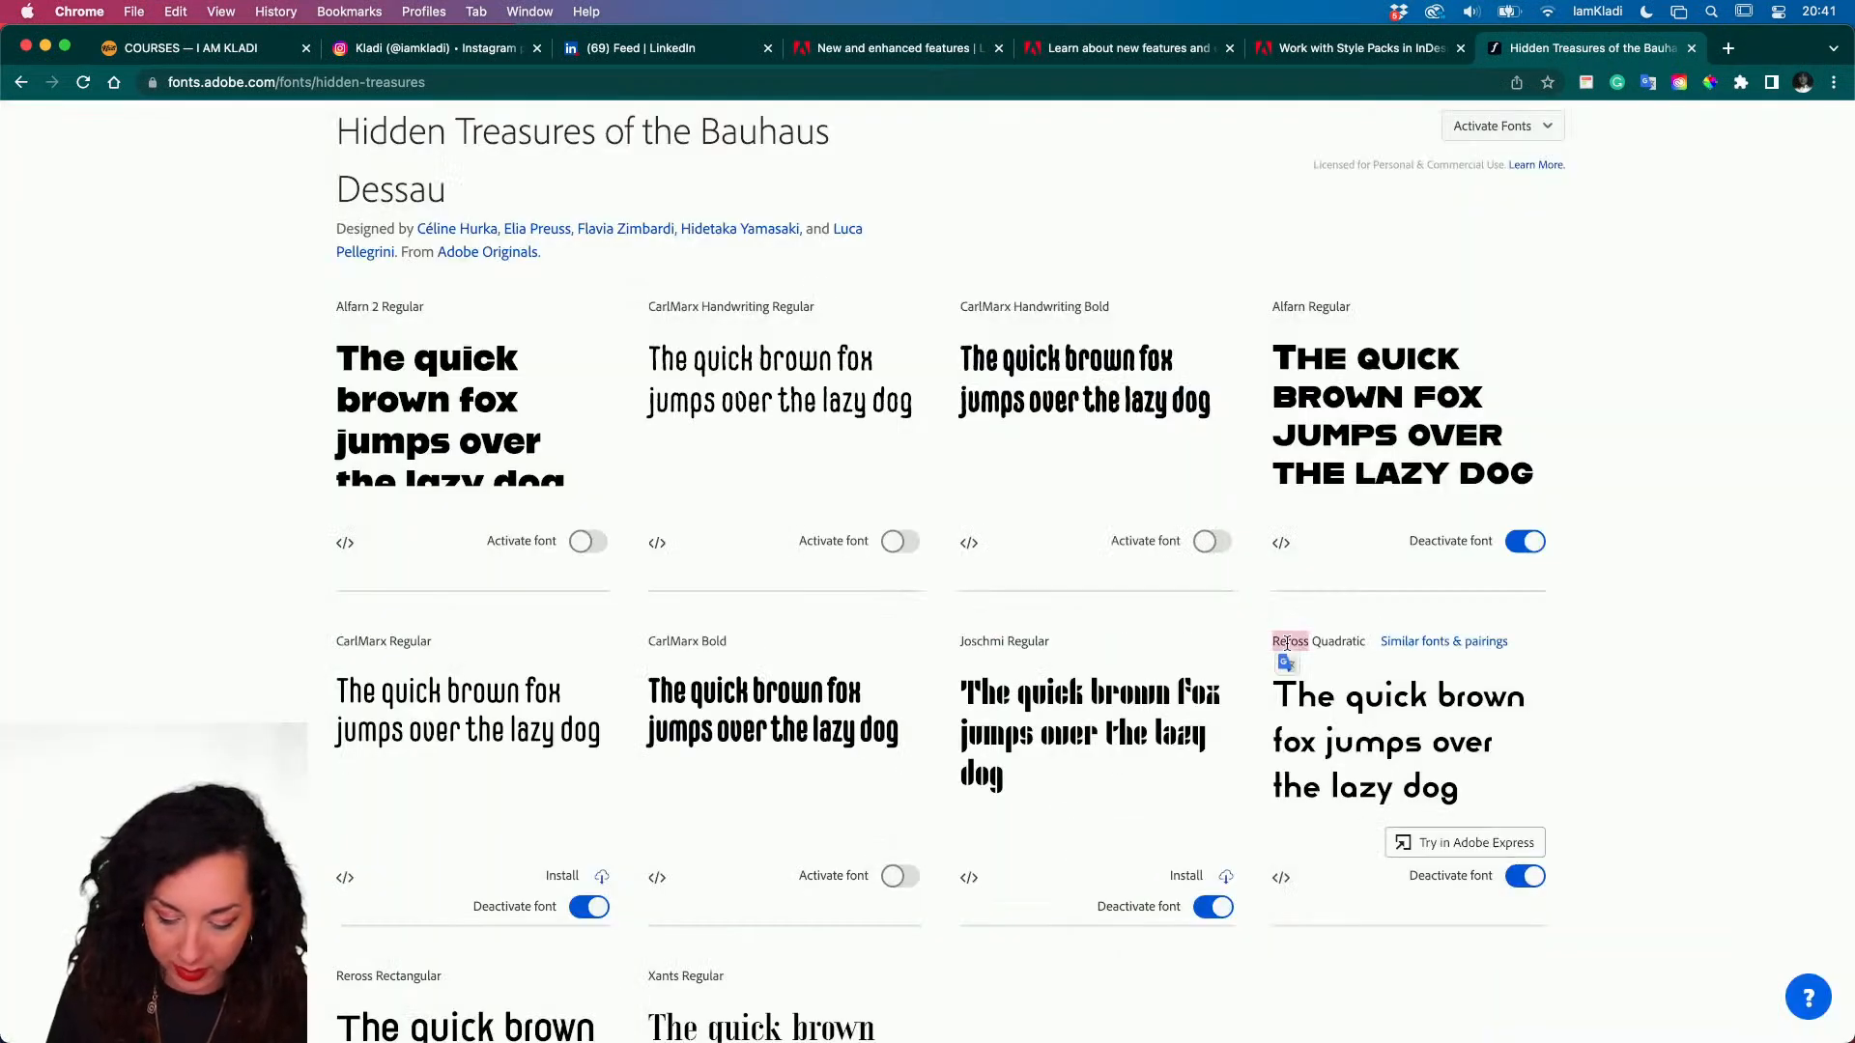
mouse_move(632, 1005)
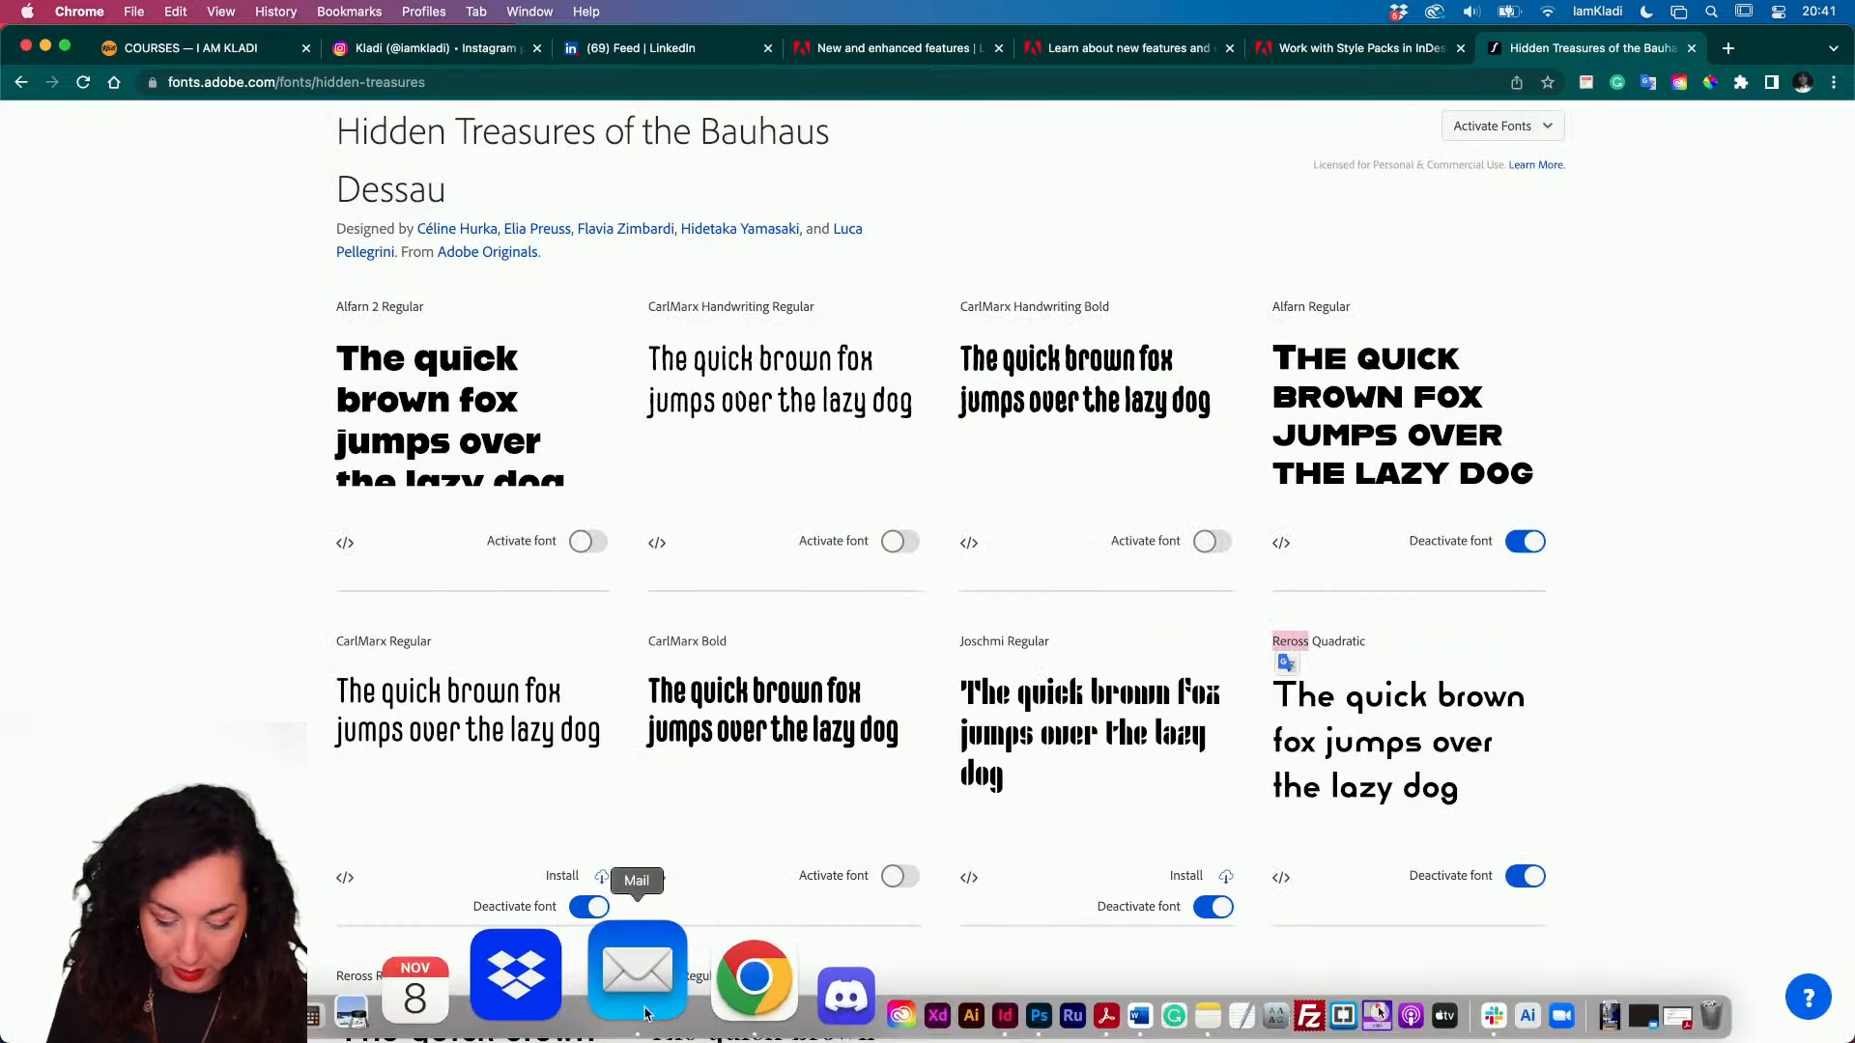
click(820, 973)
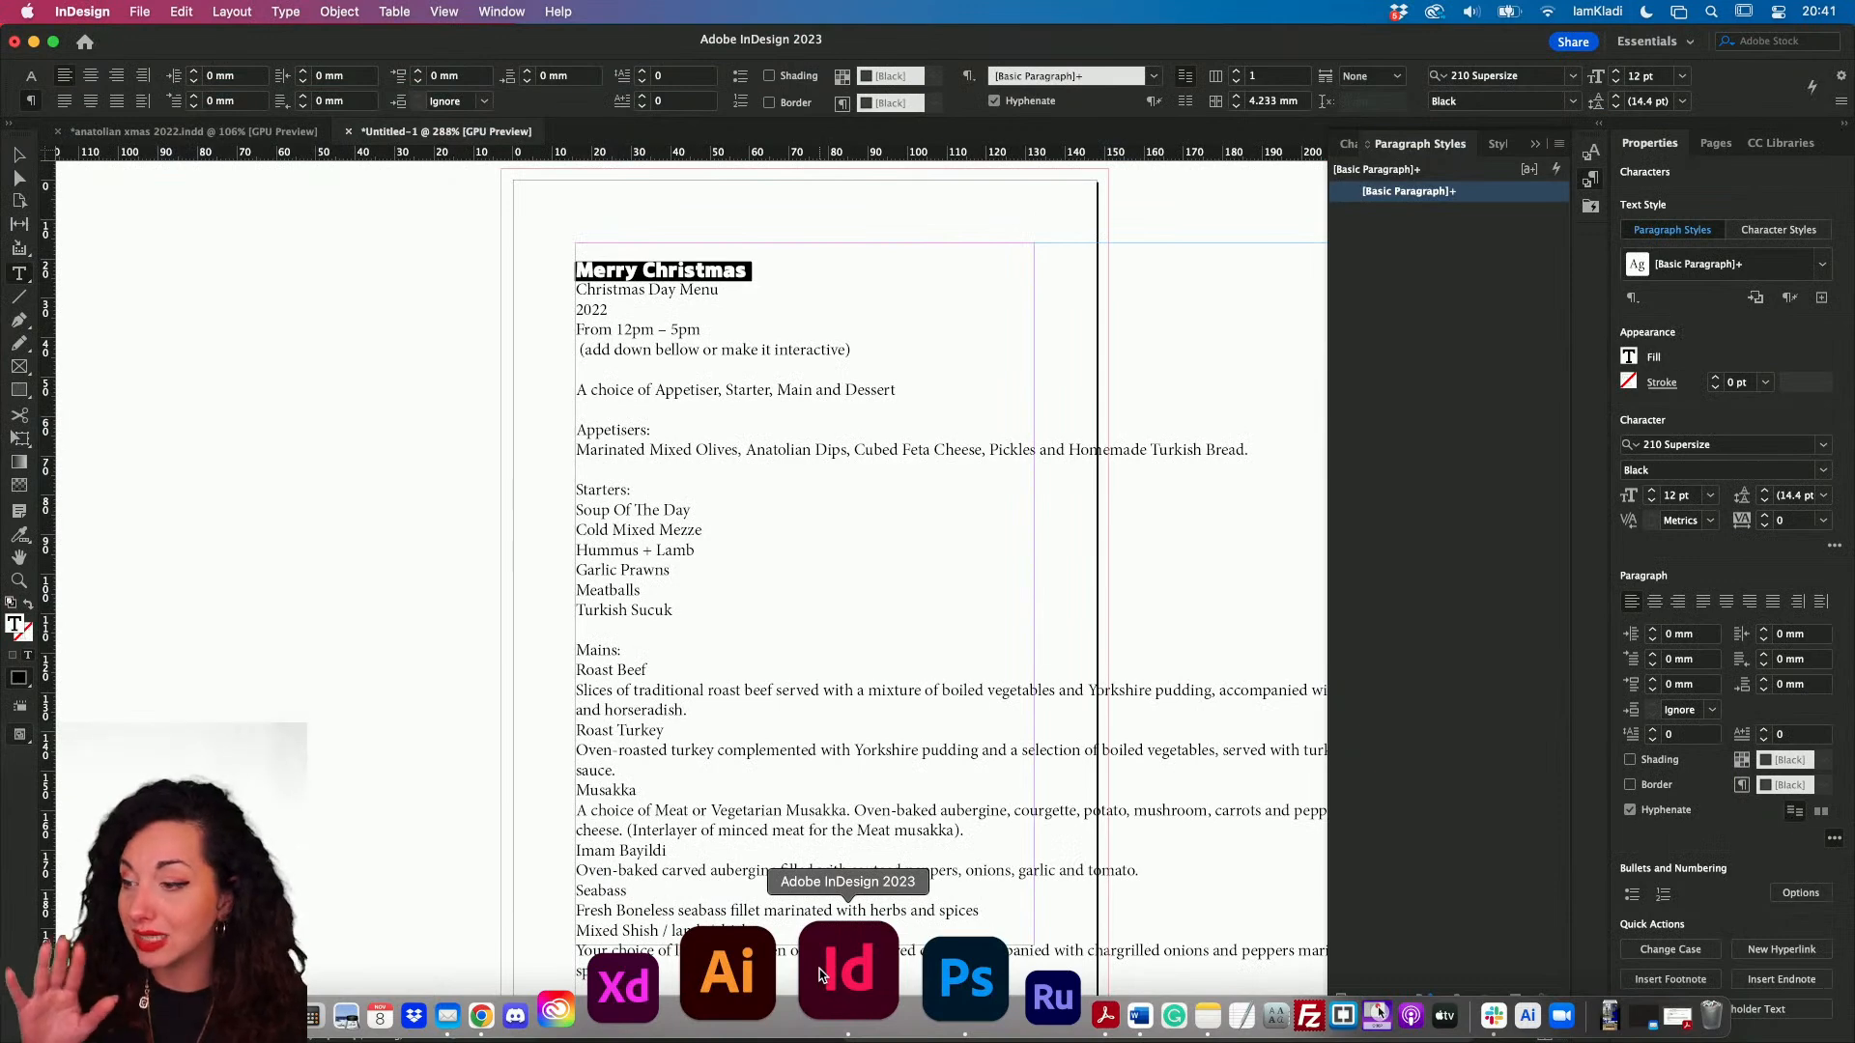
click(1693, 446)
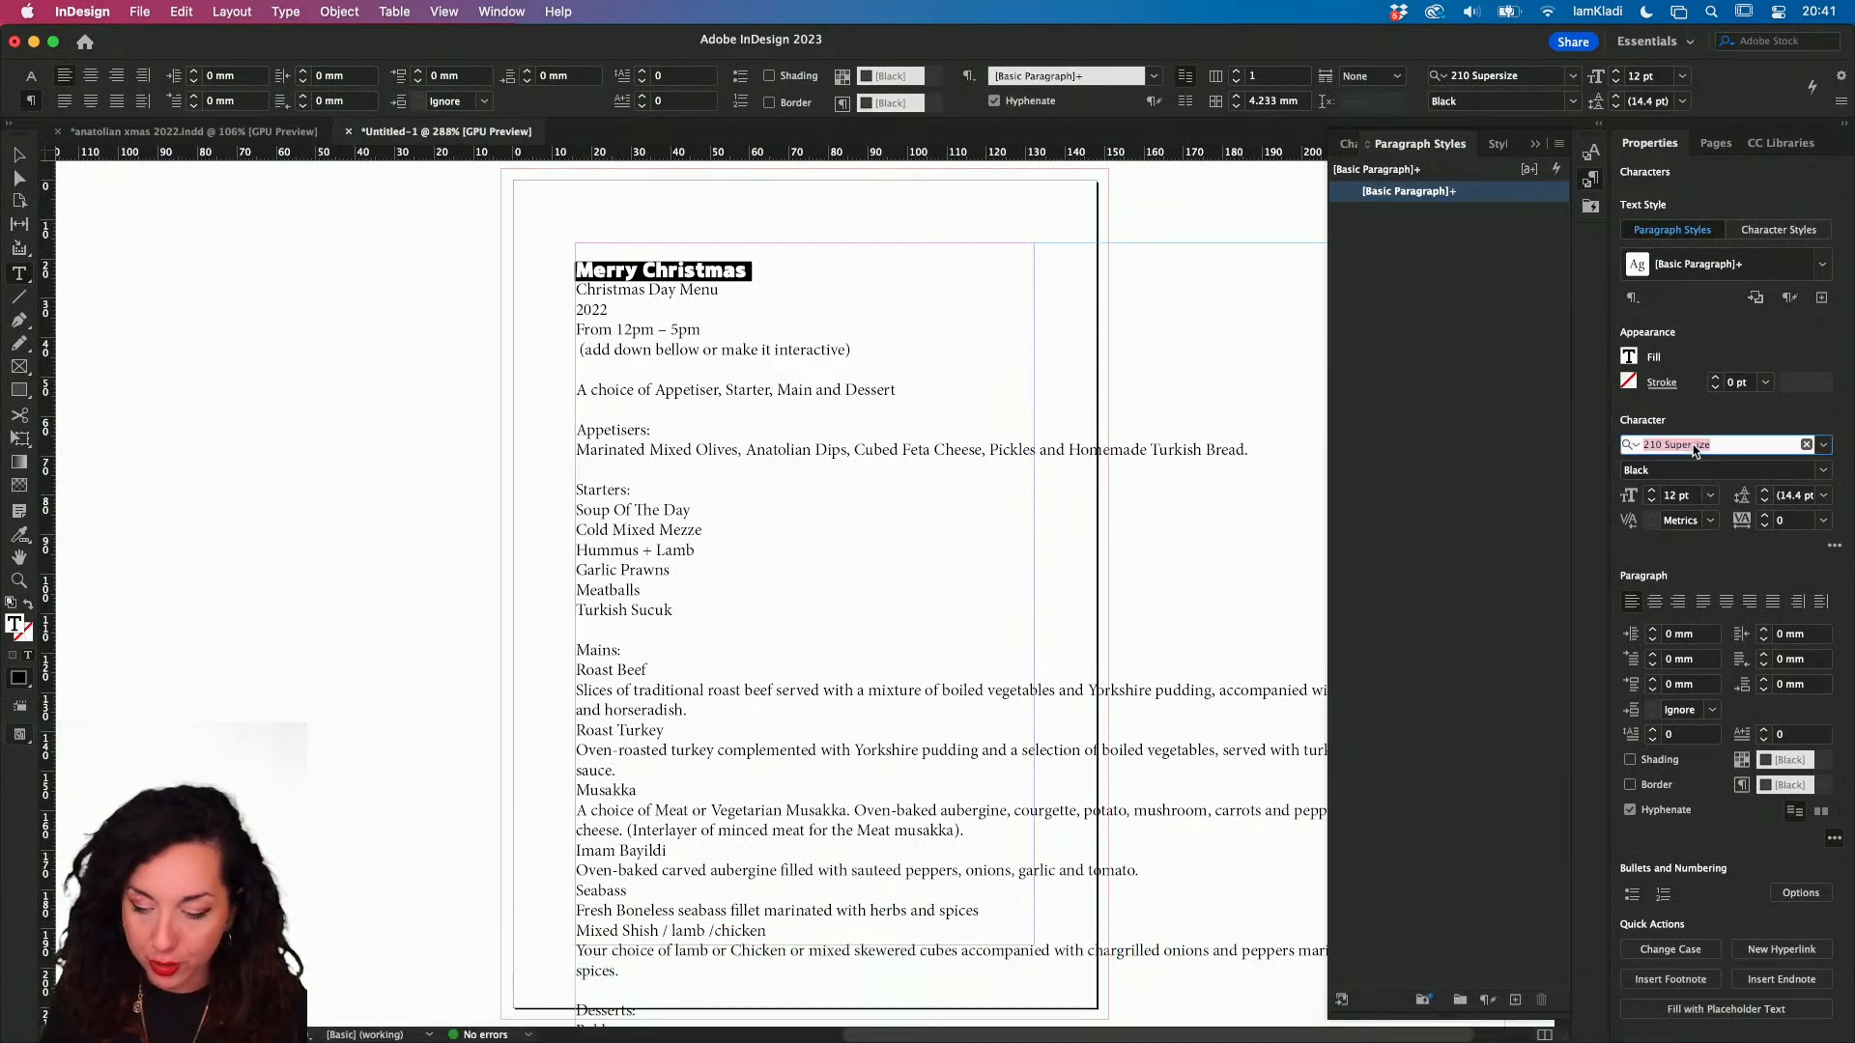
key(super+v)
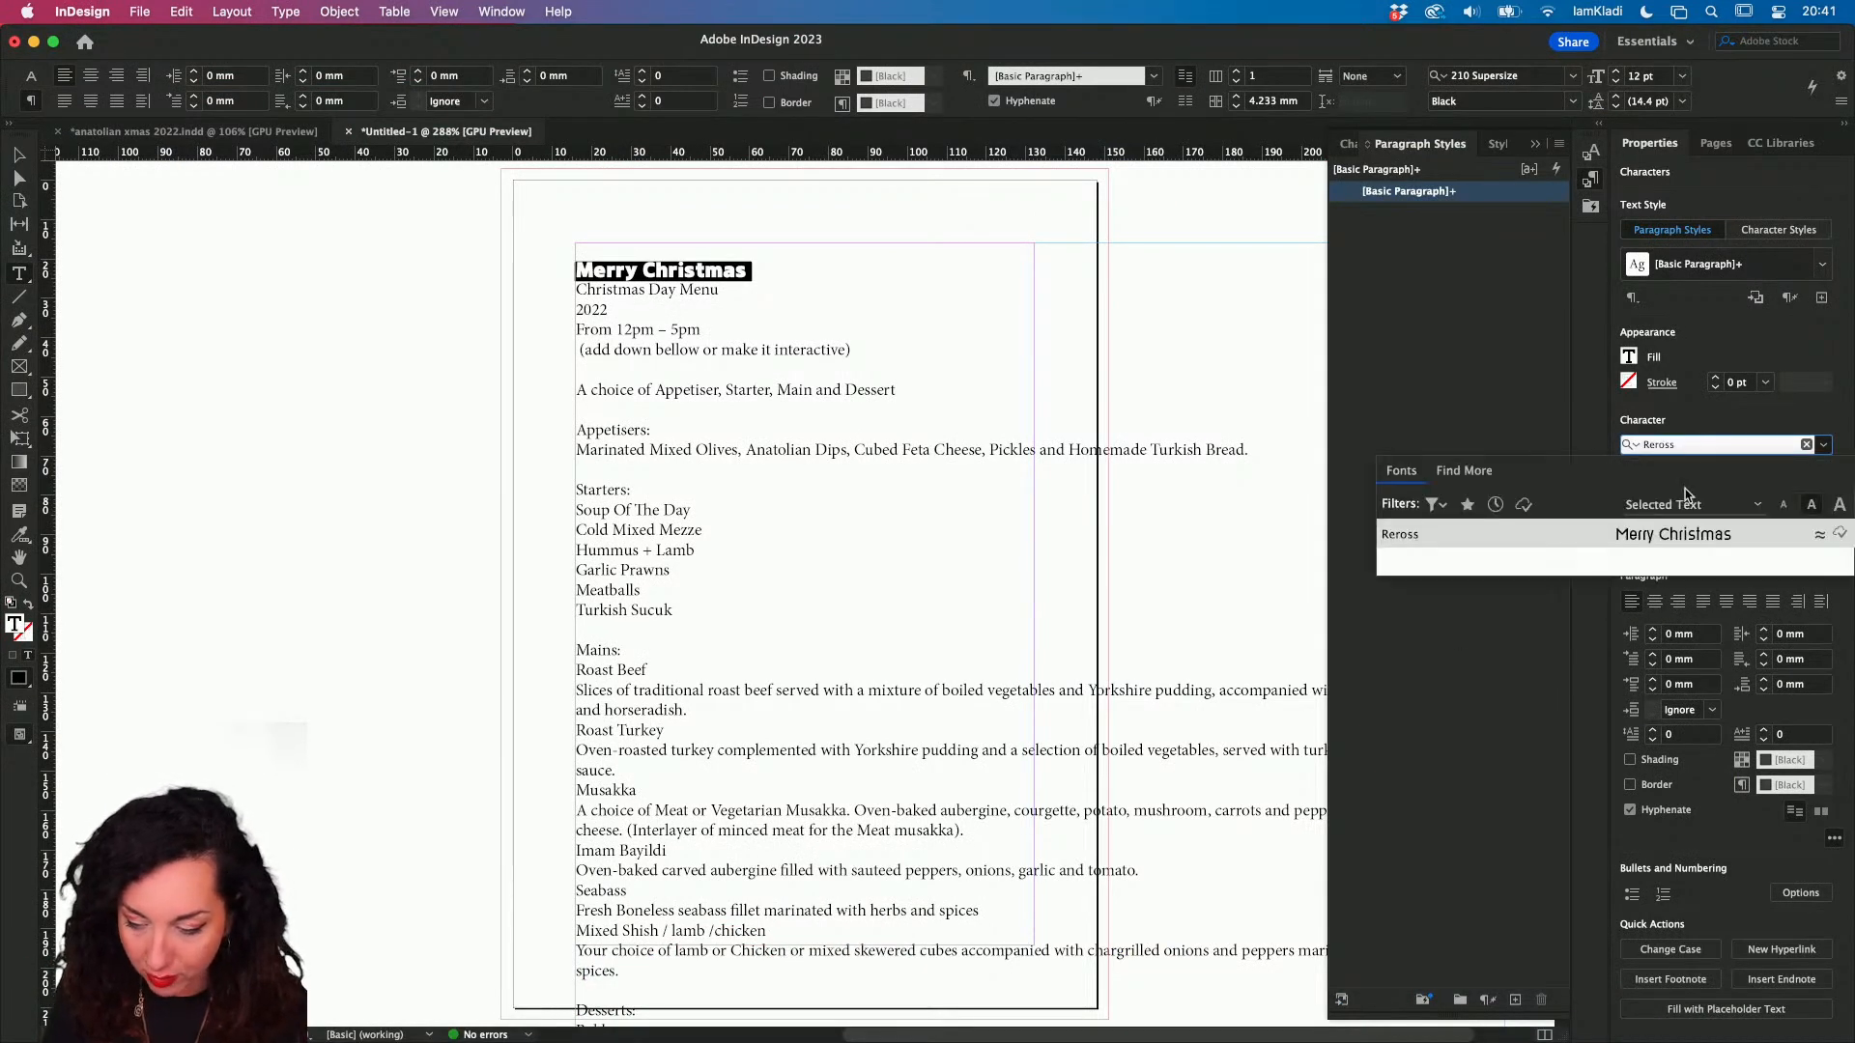
click(1575, 543)
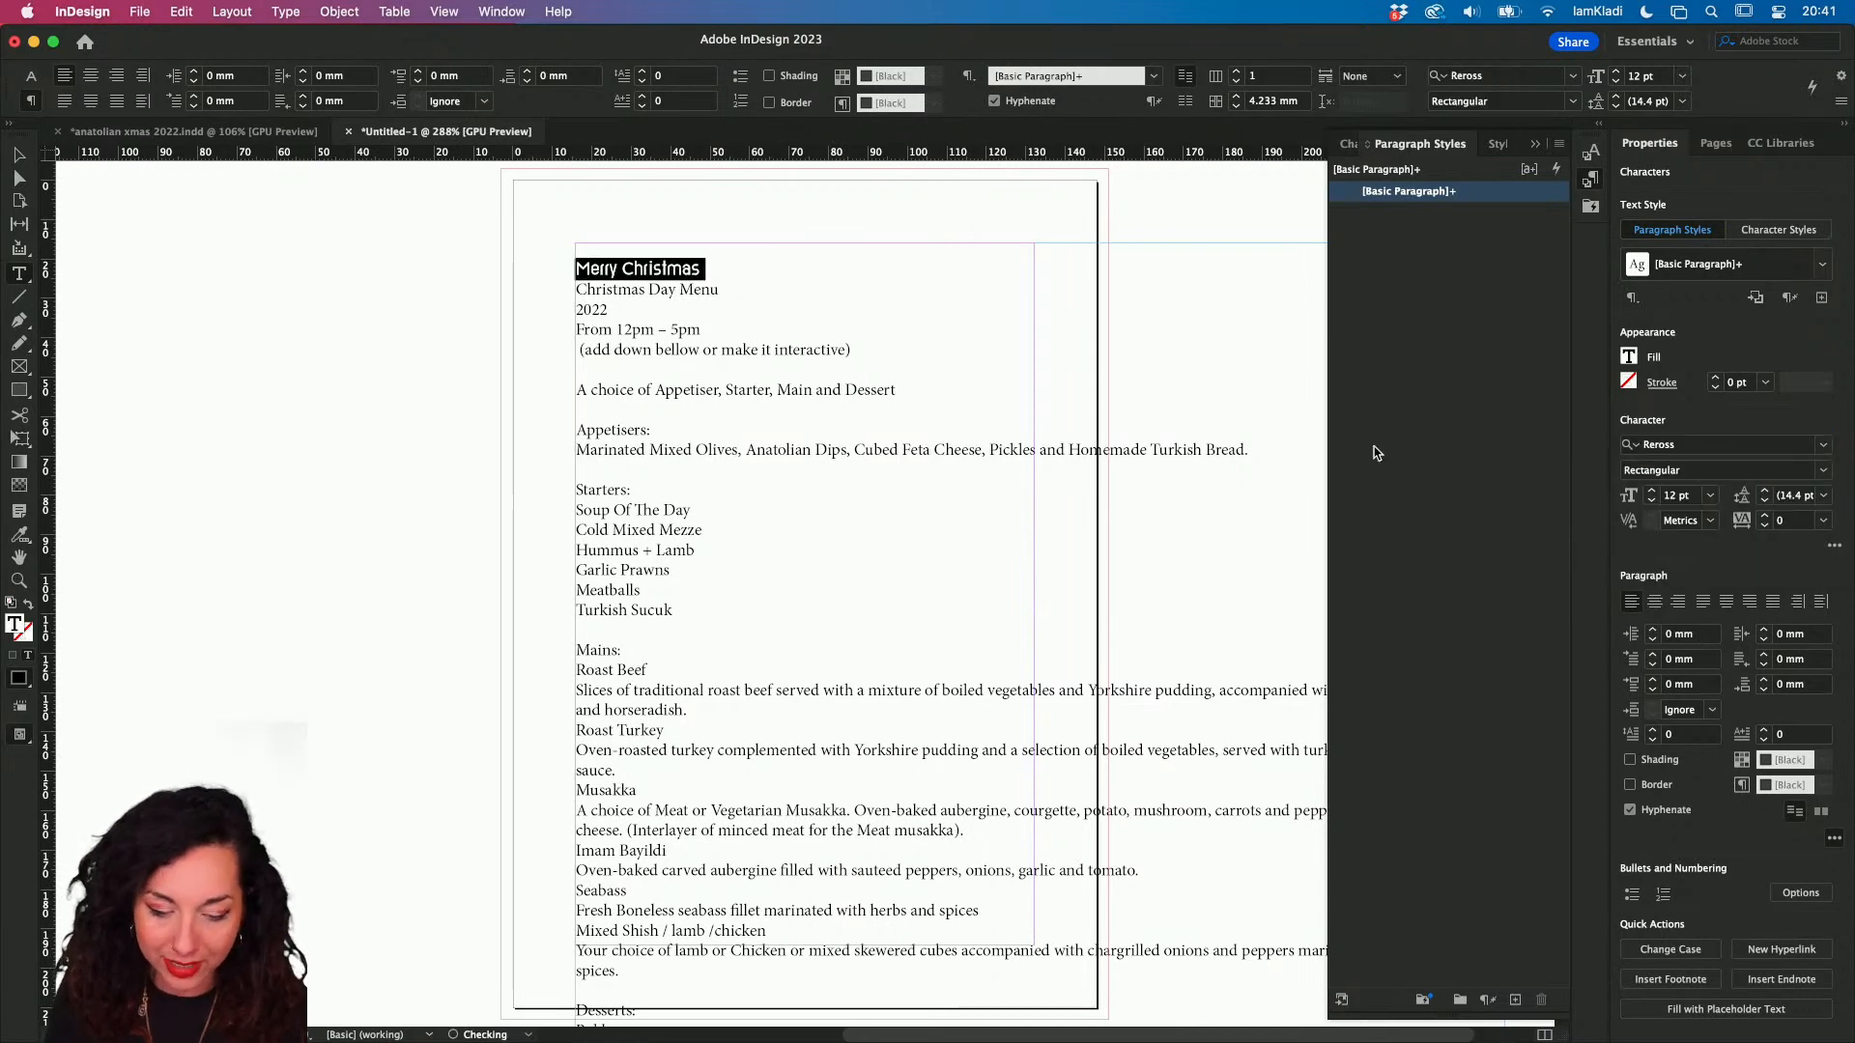
- Increase the font size of the "Merry Christmas" heading to 22 pt
scroll(634, 258, up, 5)
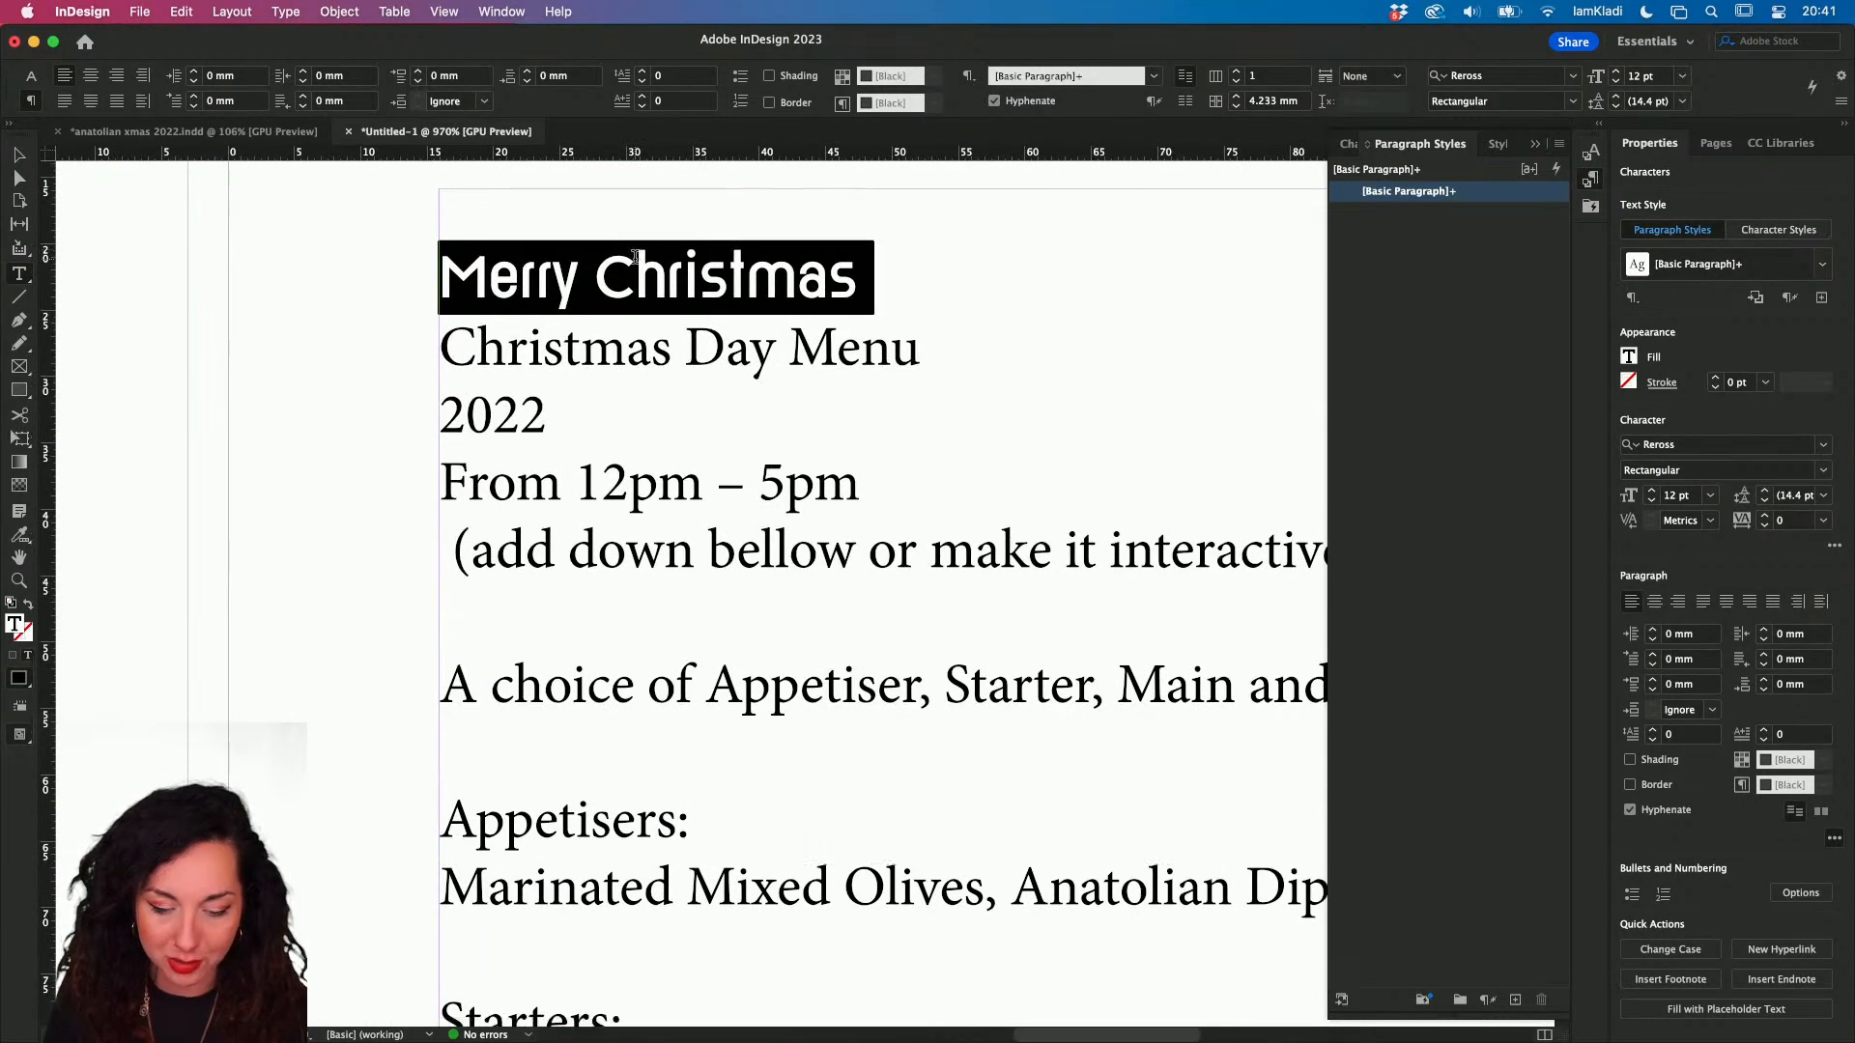
scroll(635, 257, up, 3)
scroll(634, 253, down, 3)
scroll(634, 253, down, 3)
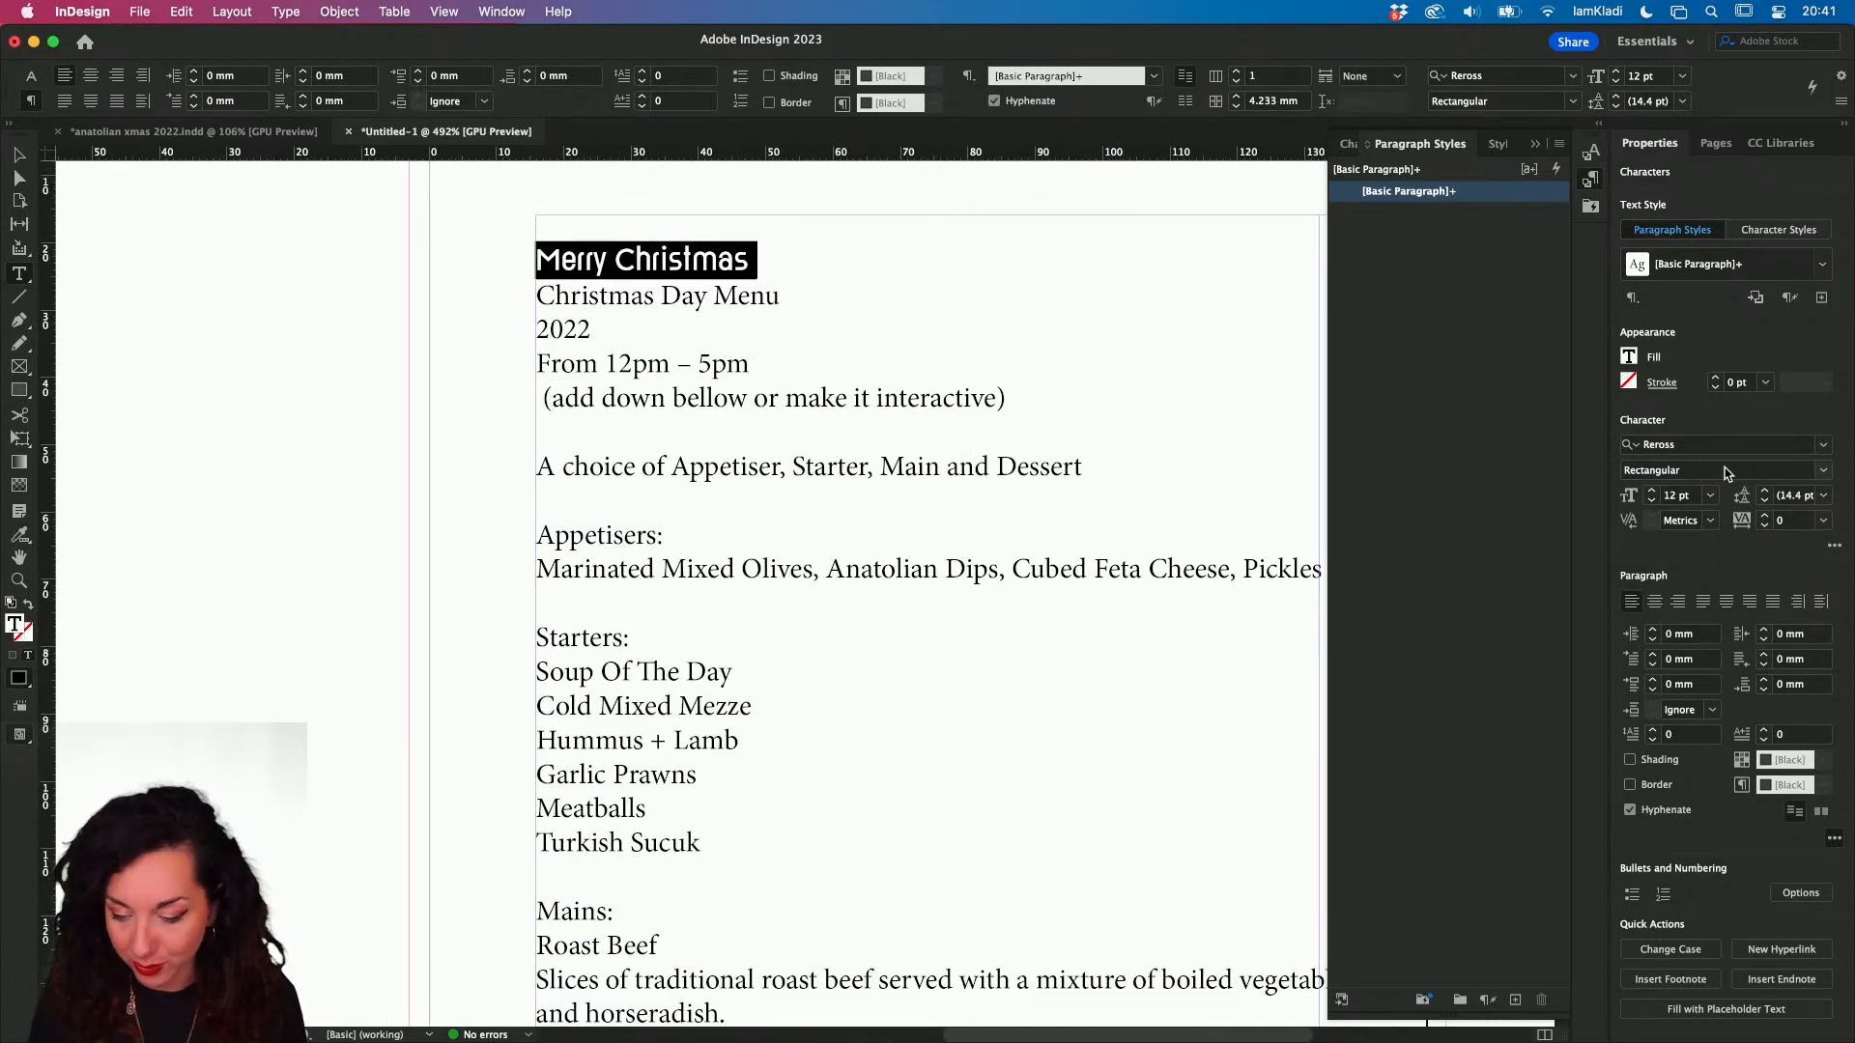
click(1653, 491)
click(1652, 491)
click(1652, 491)
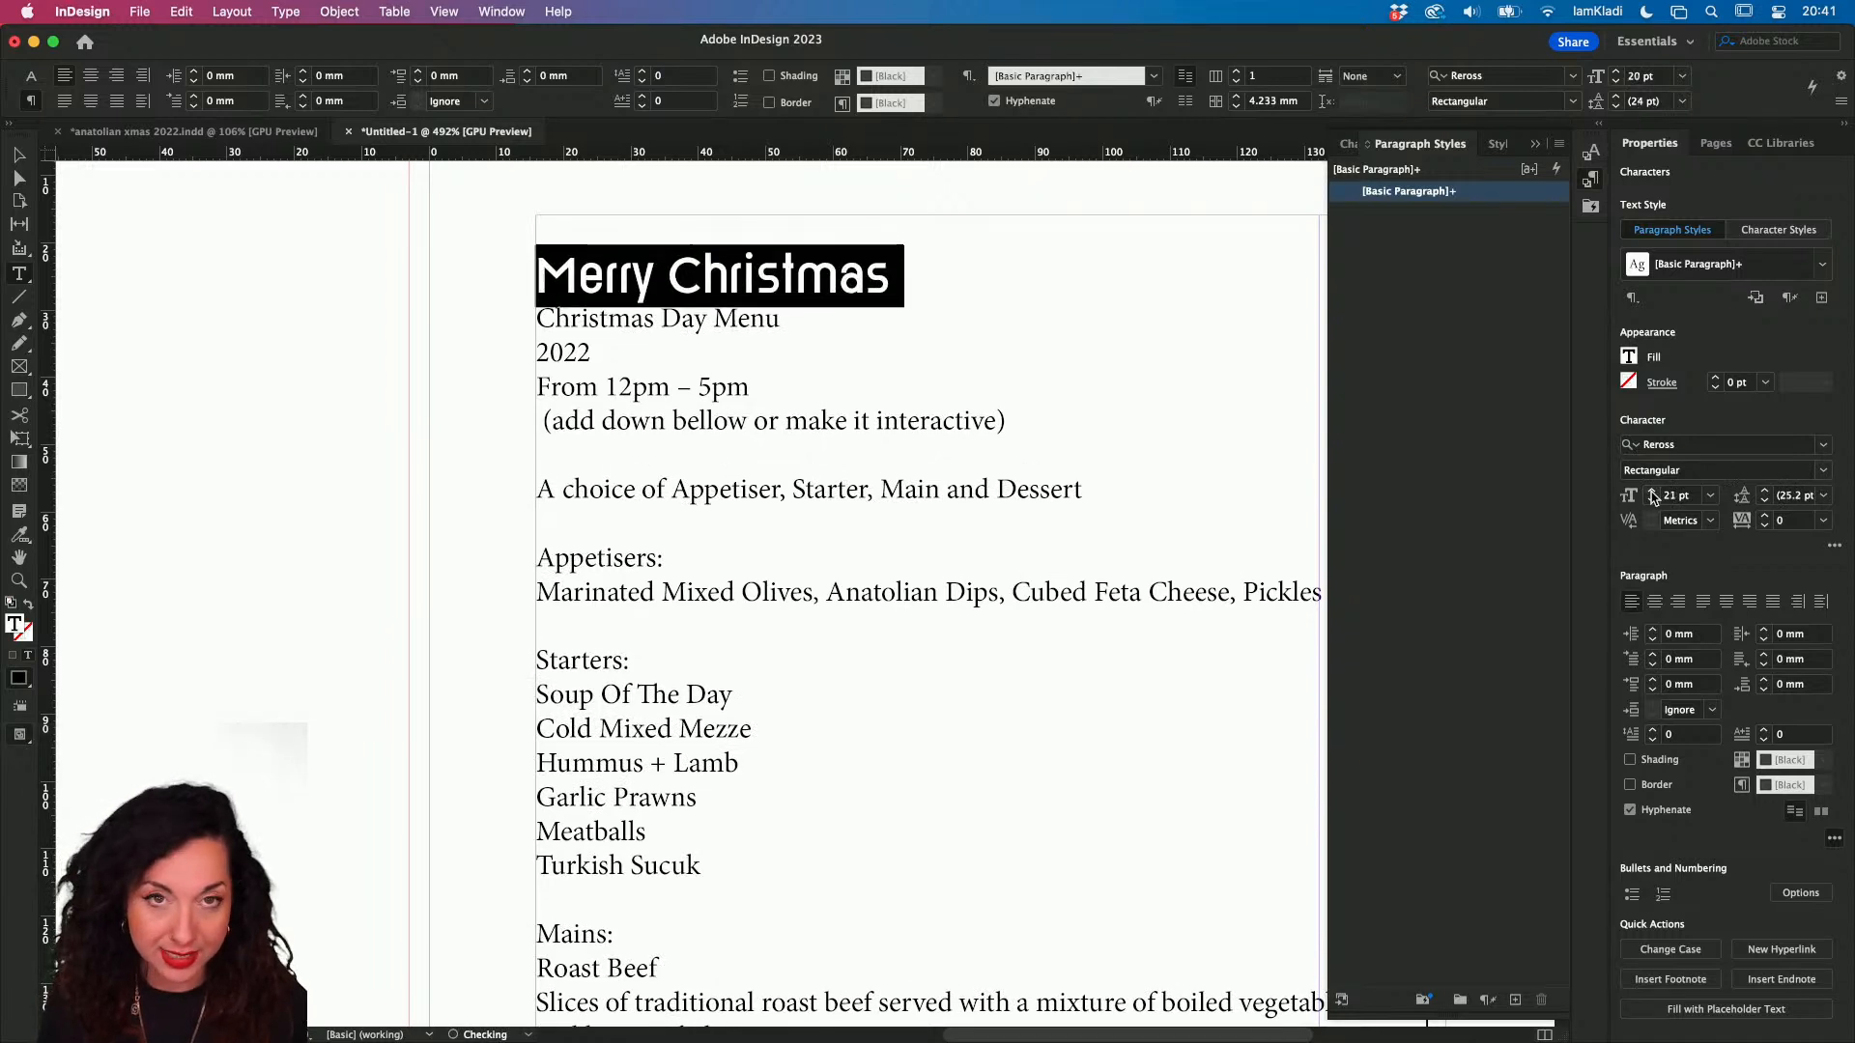
click(1653, 493)
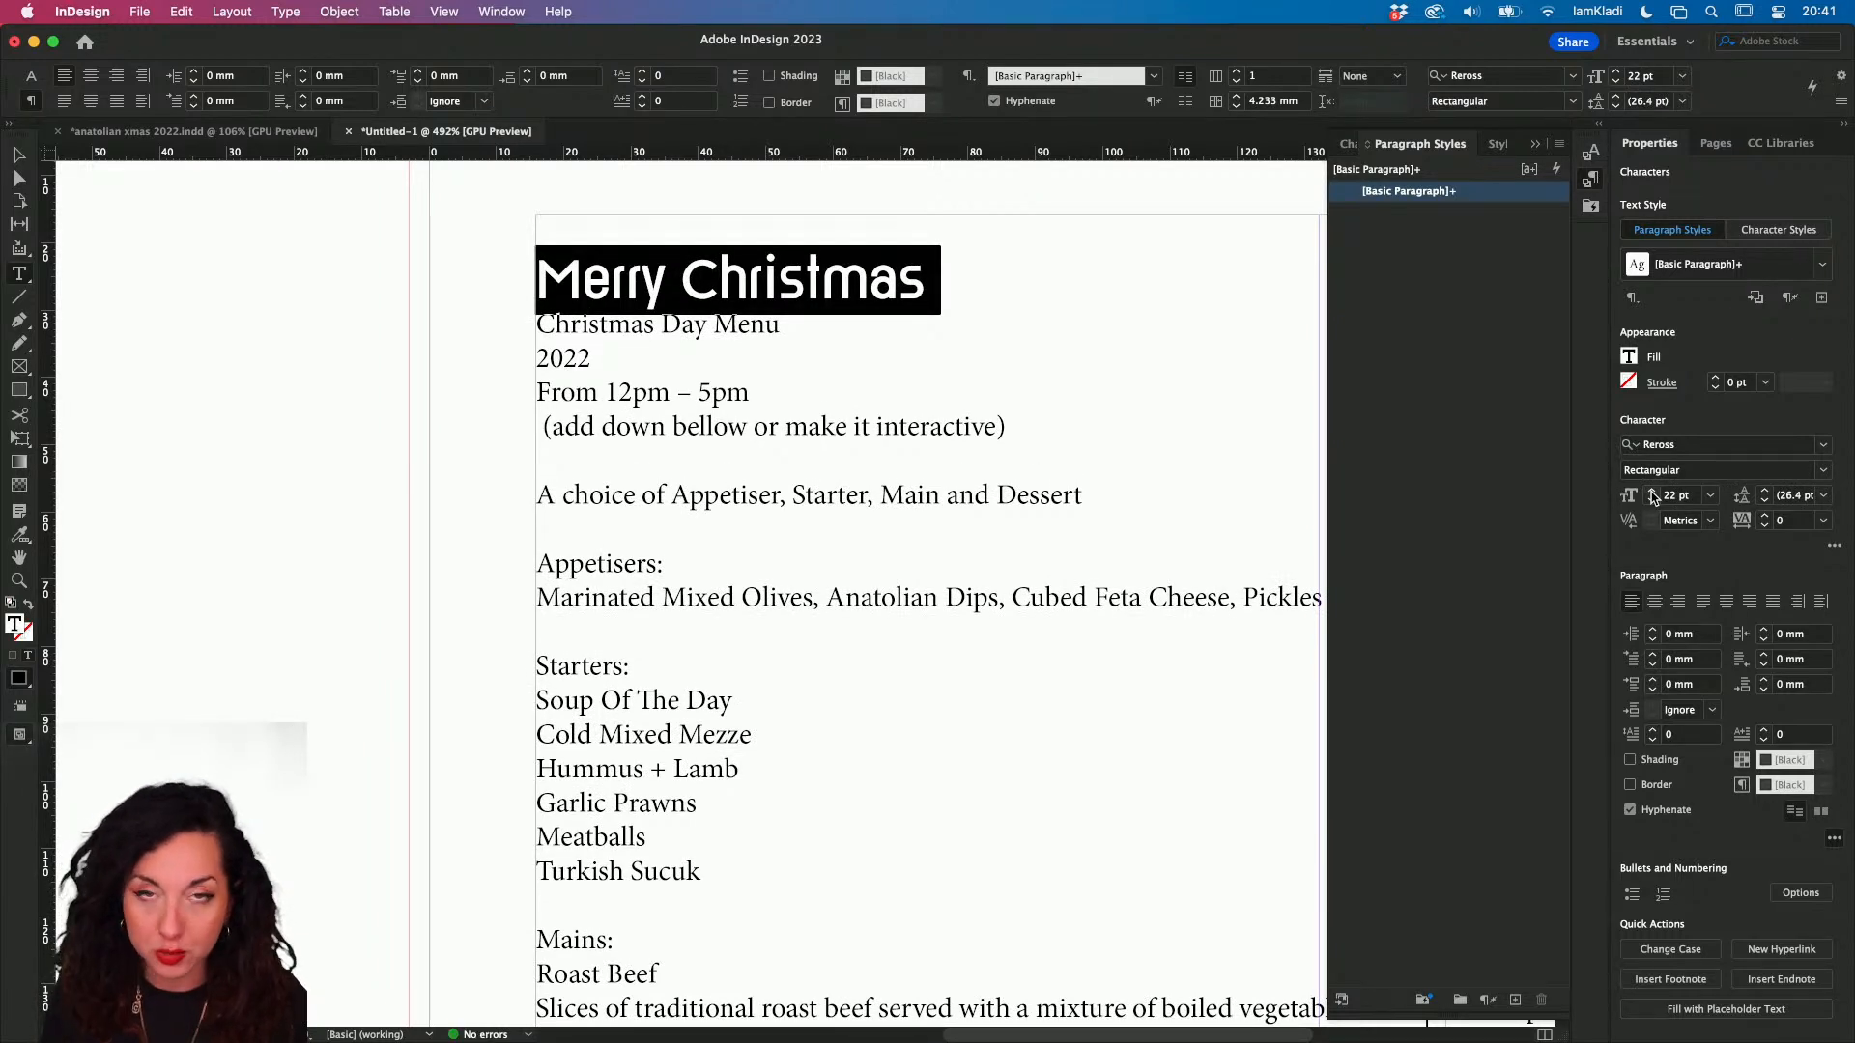
- Keep the heading's Rectangular font style and set its text fill to the red C=15 M=100 swatch
click(1825, 471)
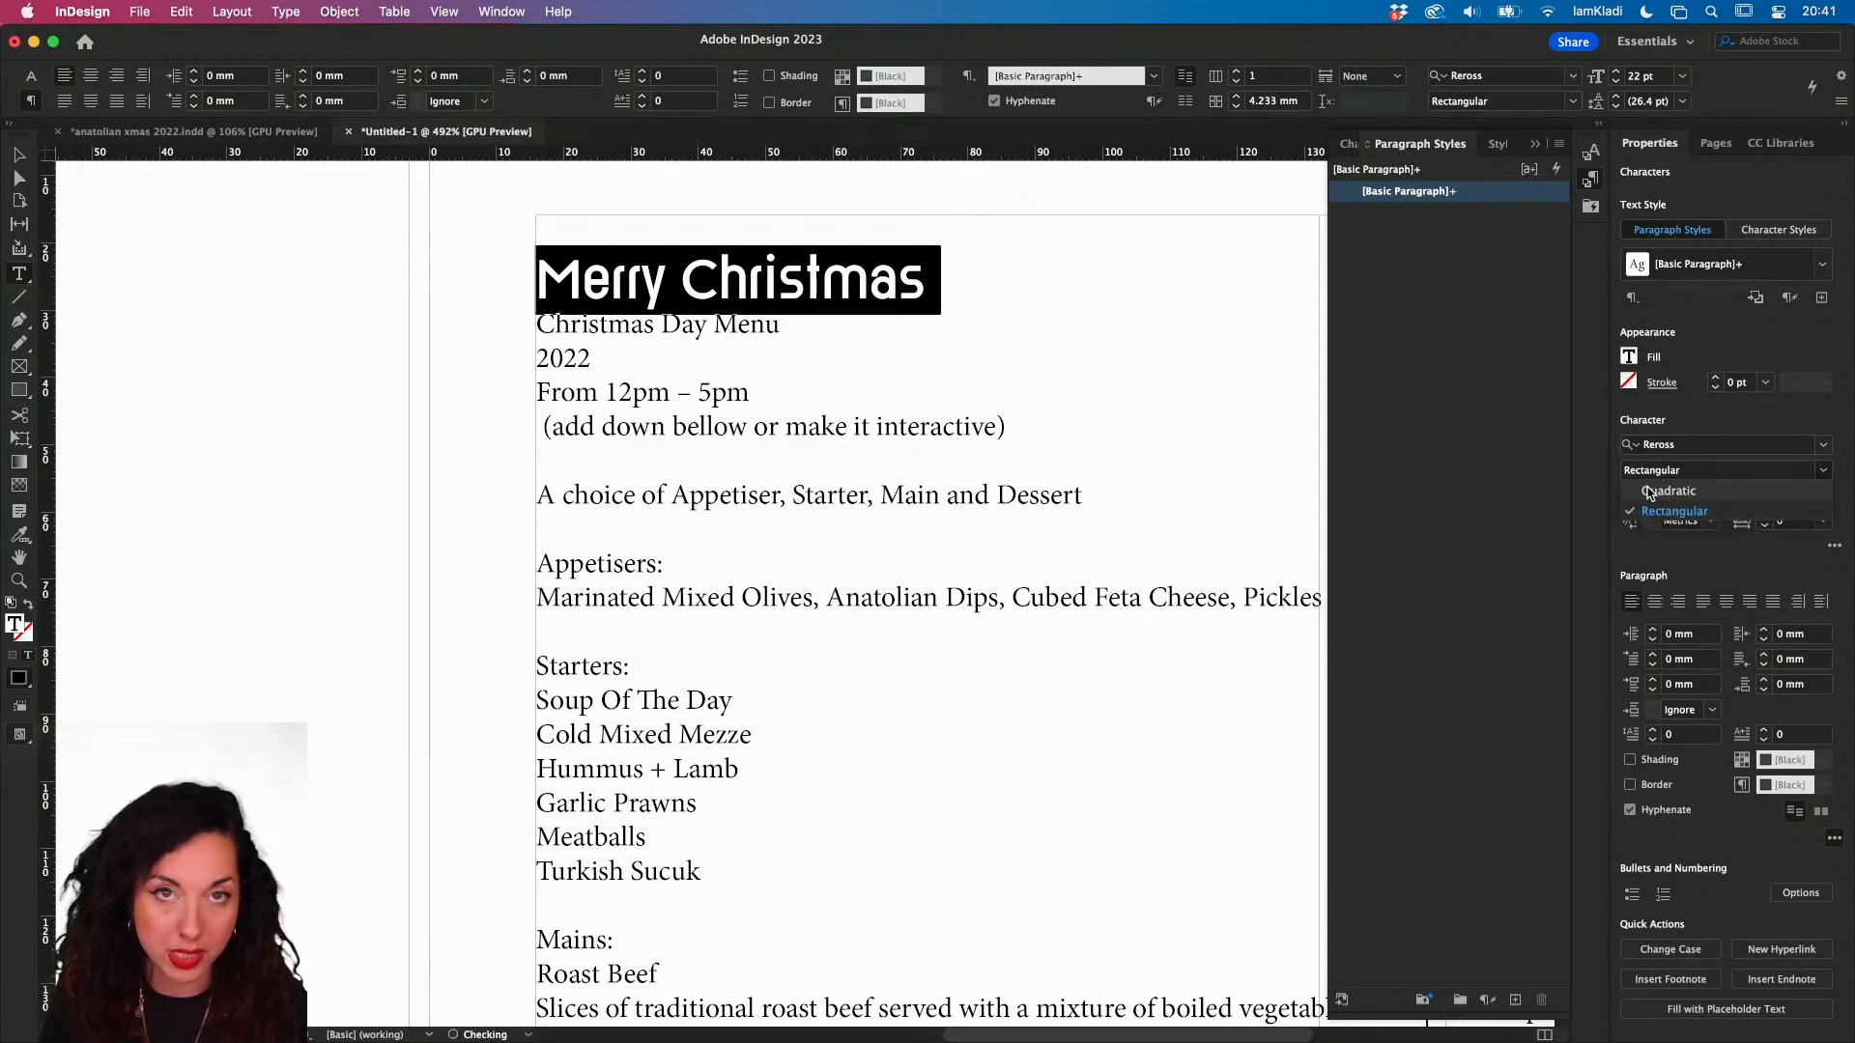
click(1652, 473)
click(1629, 366)
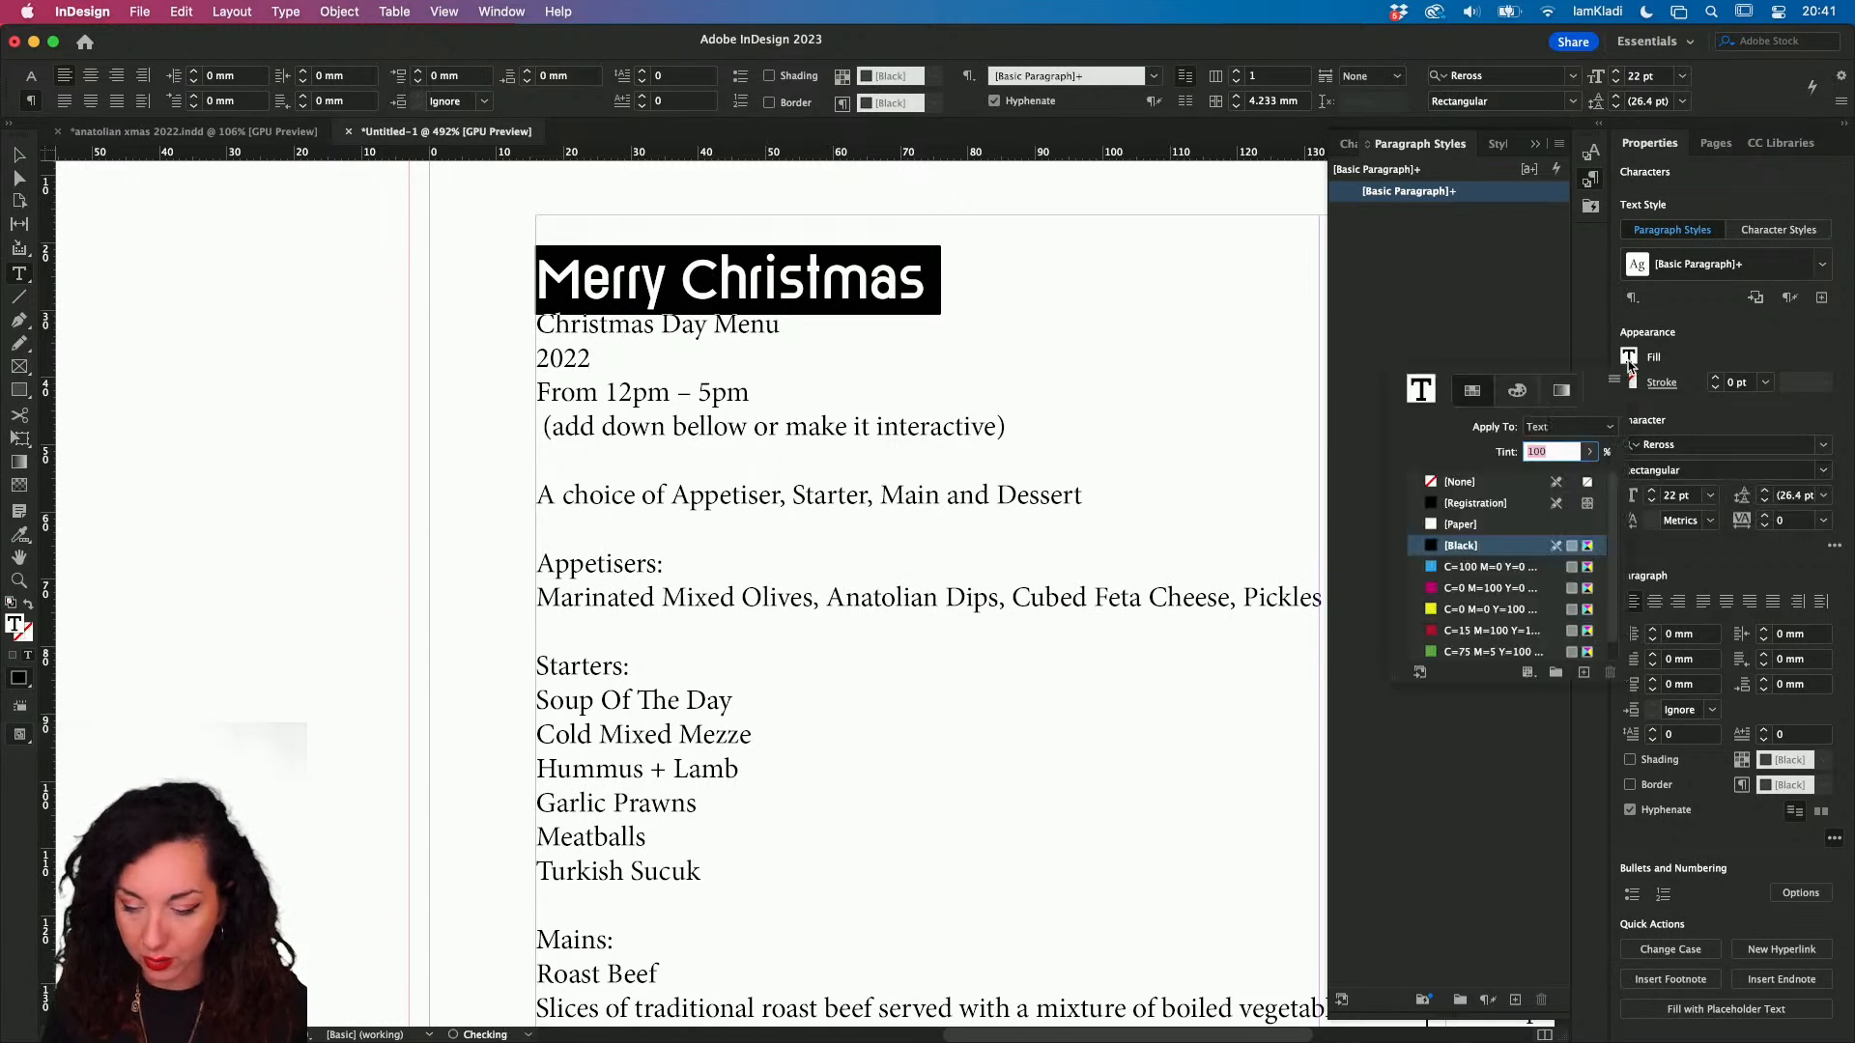
click(1461, 630)
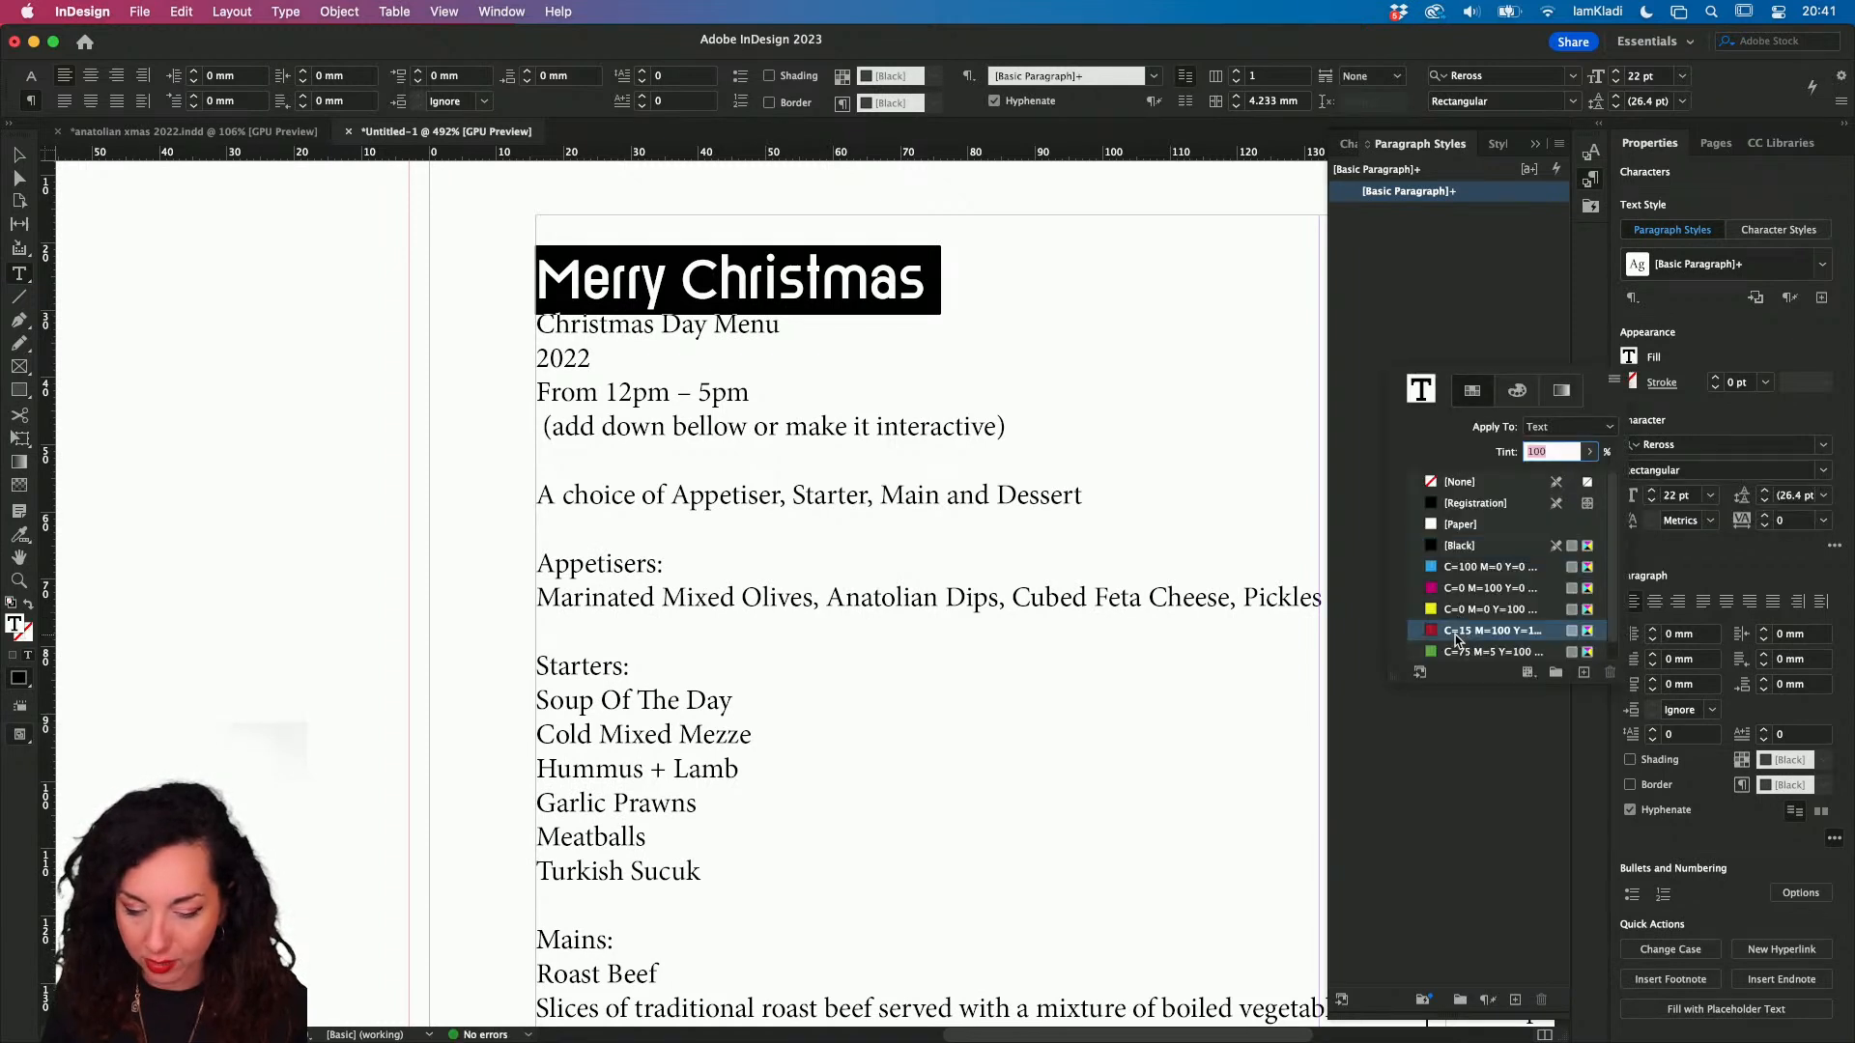
click(1268, 434)
- Create a paragraph style from the formatted "Merry Christmas" heading and name it Title new
click(832, 232)
double_click(822, 269)
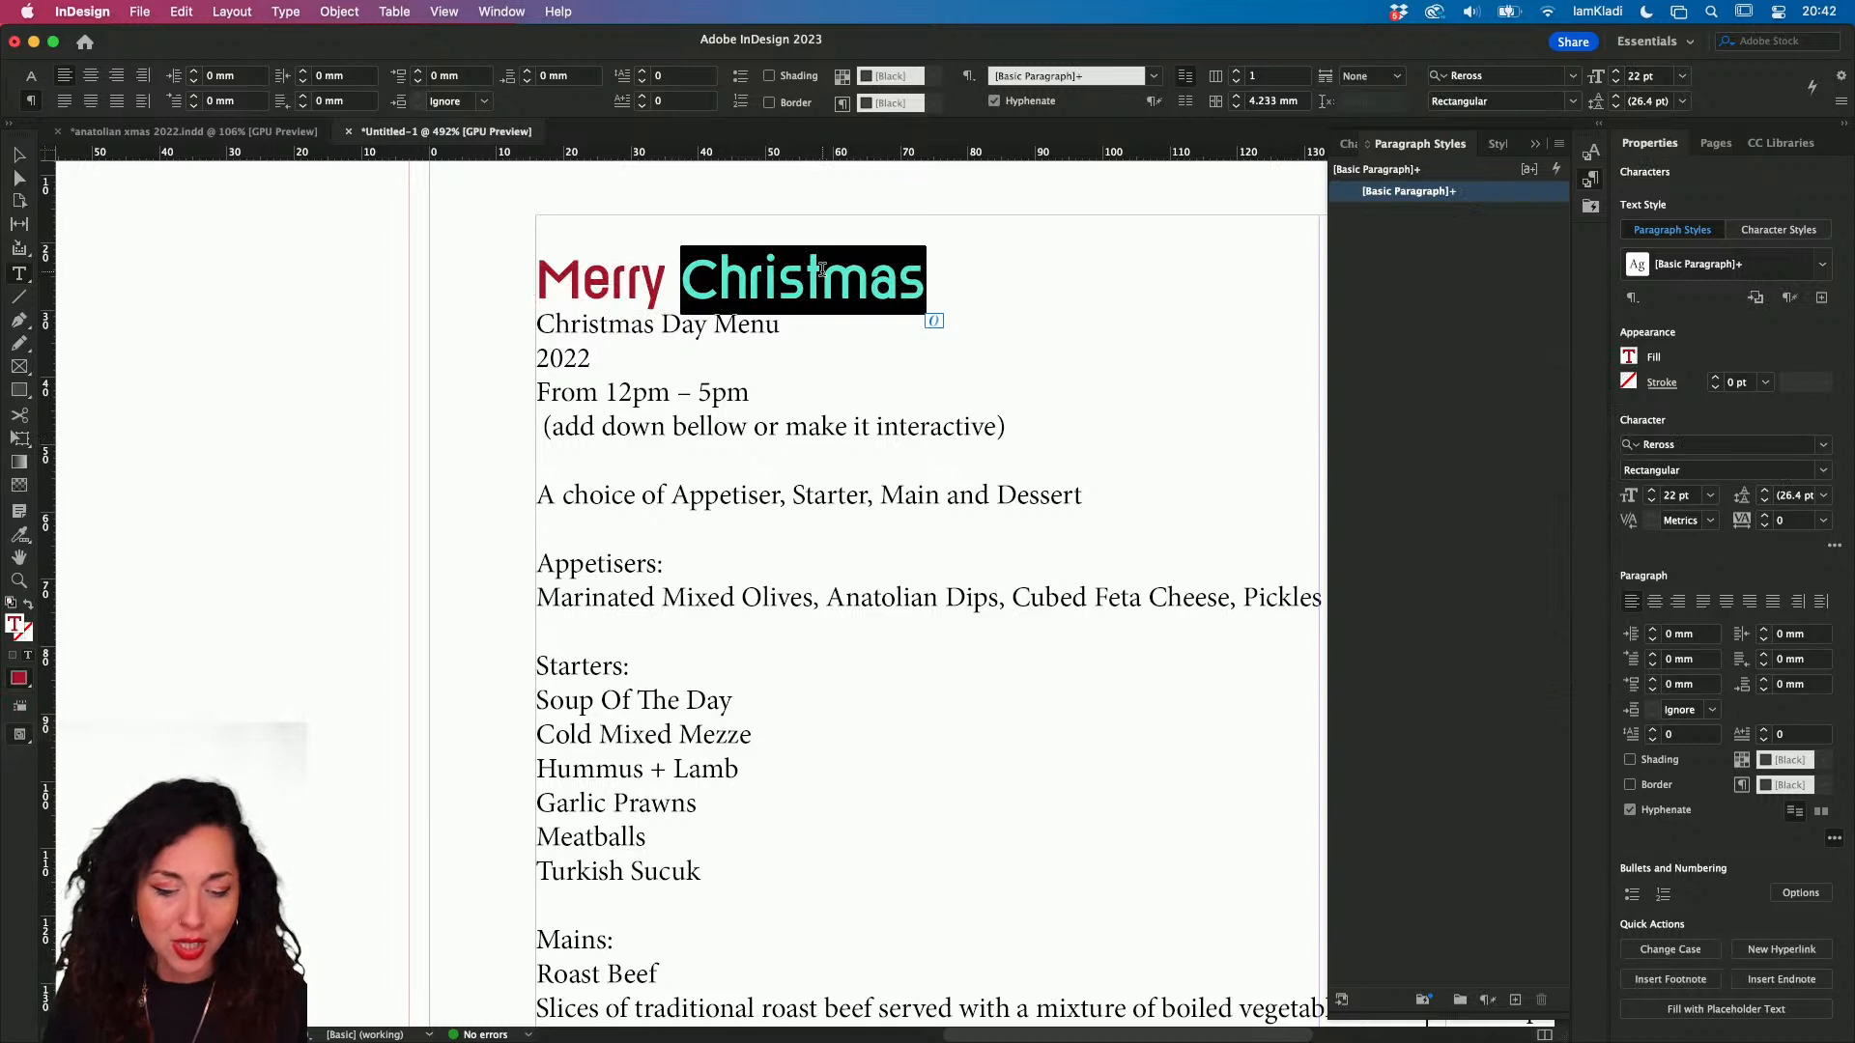
triple_click(822, 269)
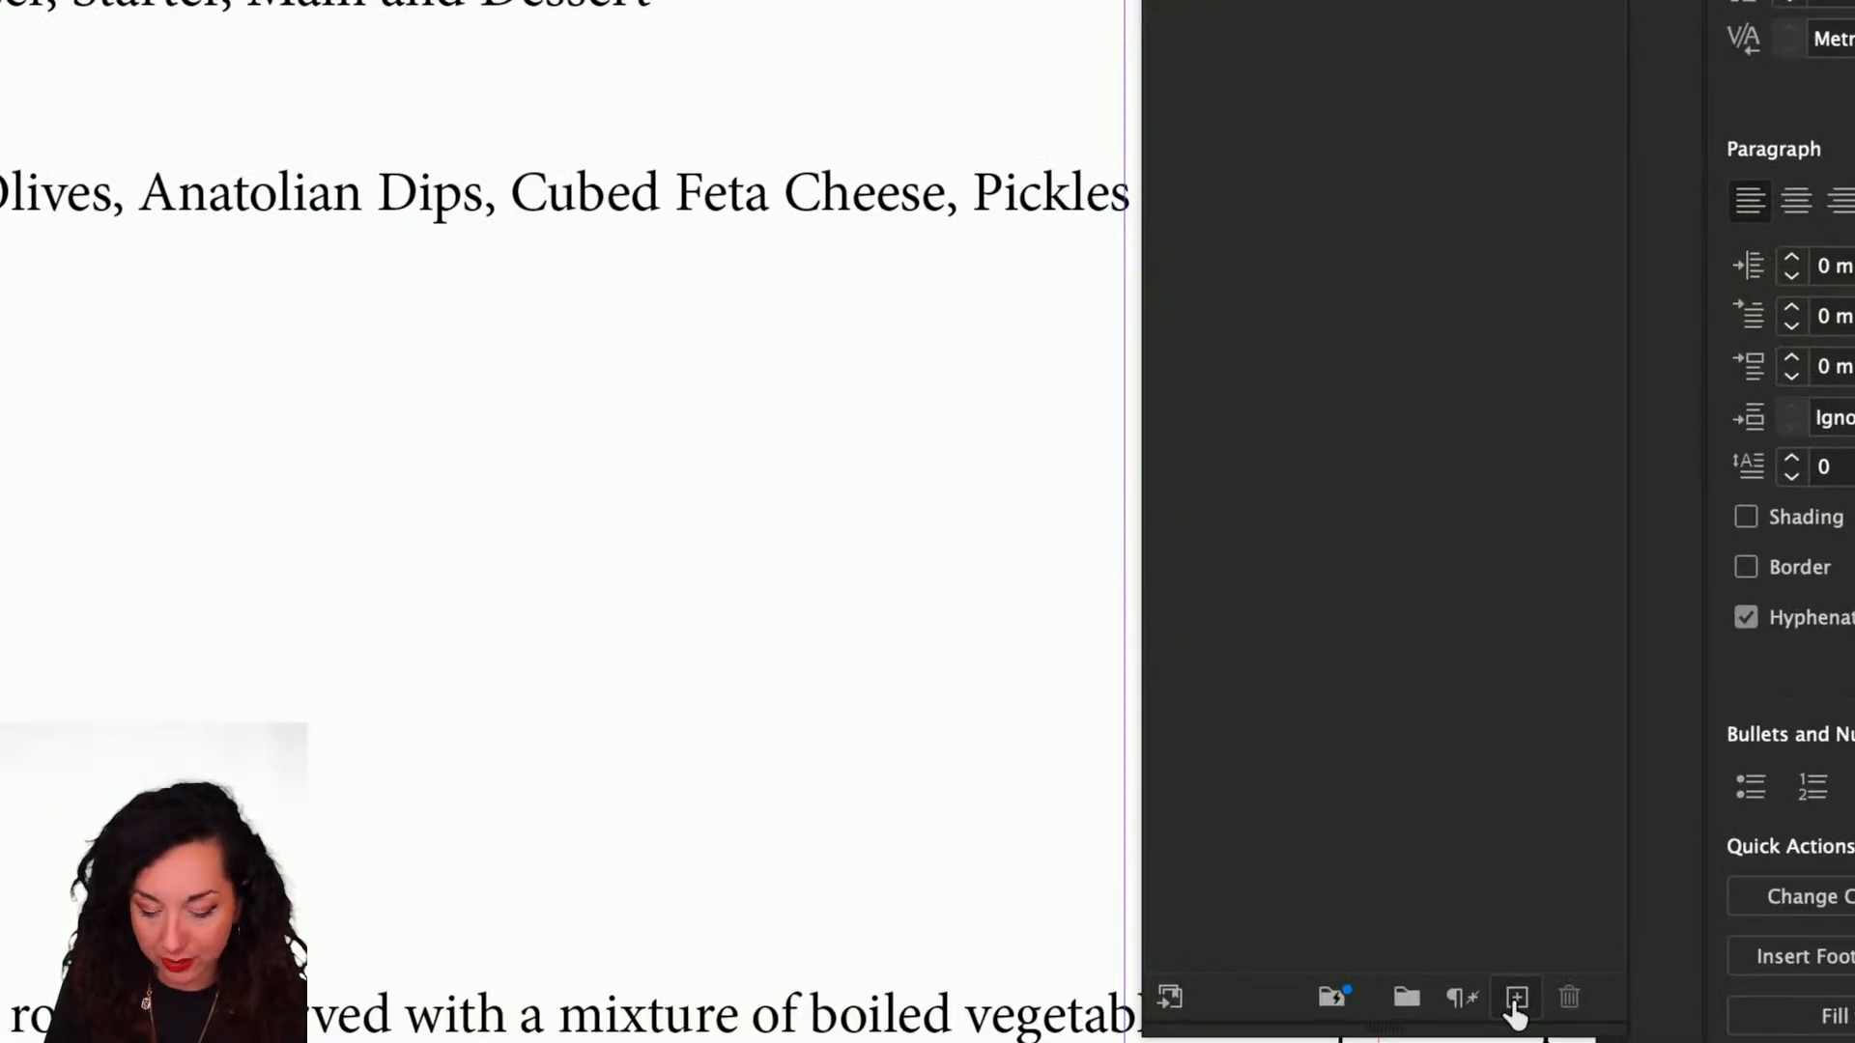
click(1514, 1000)
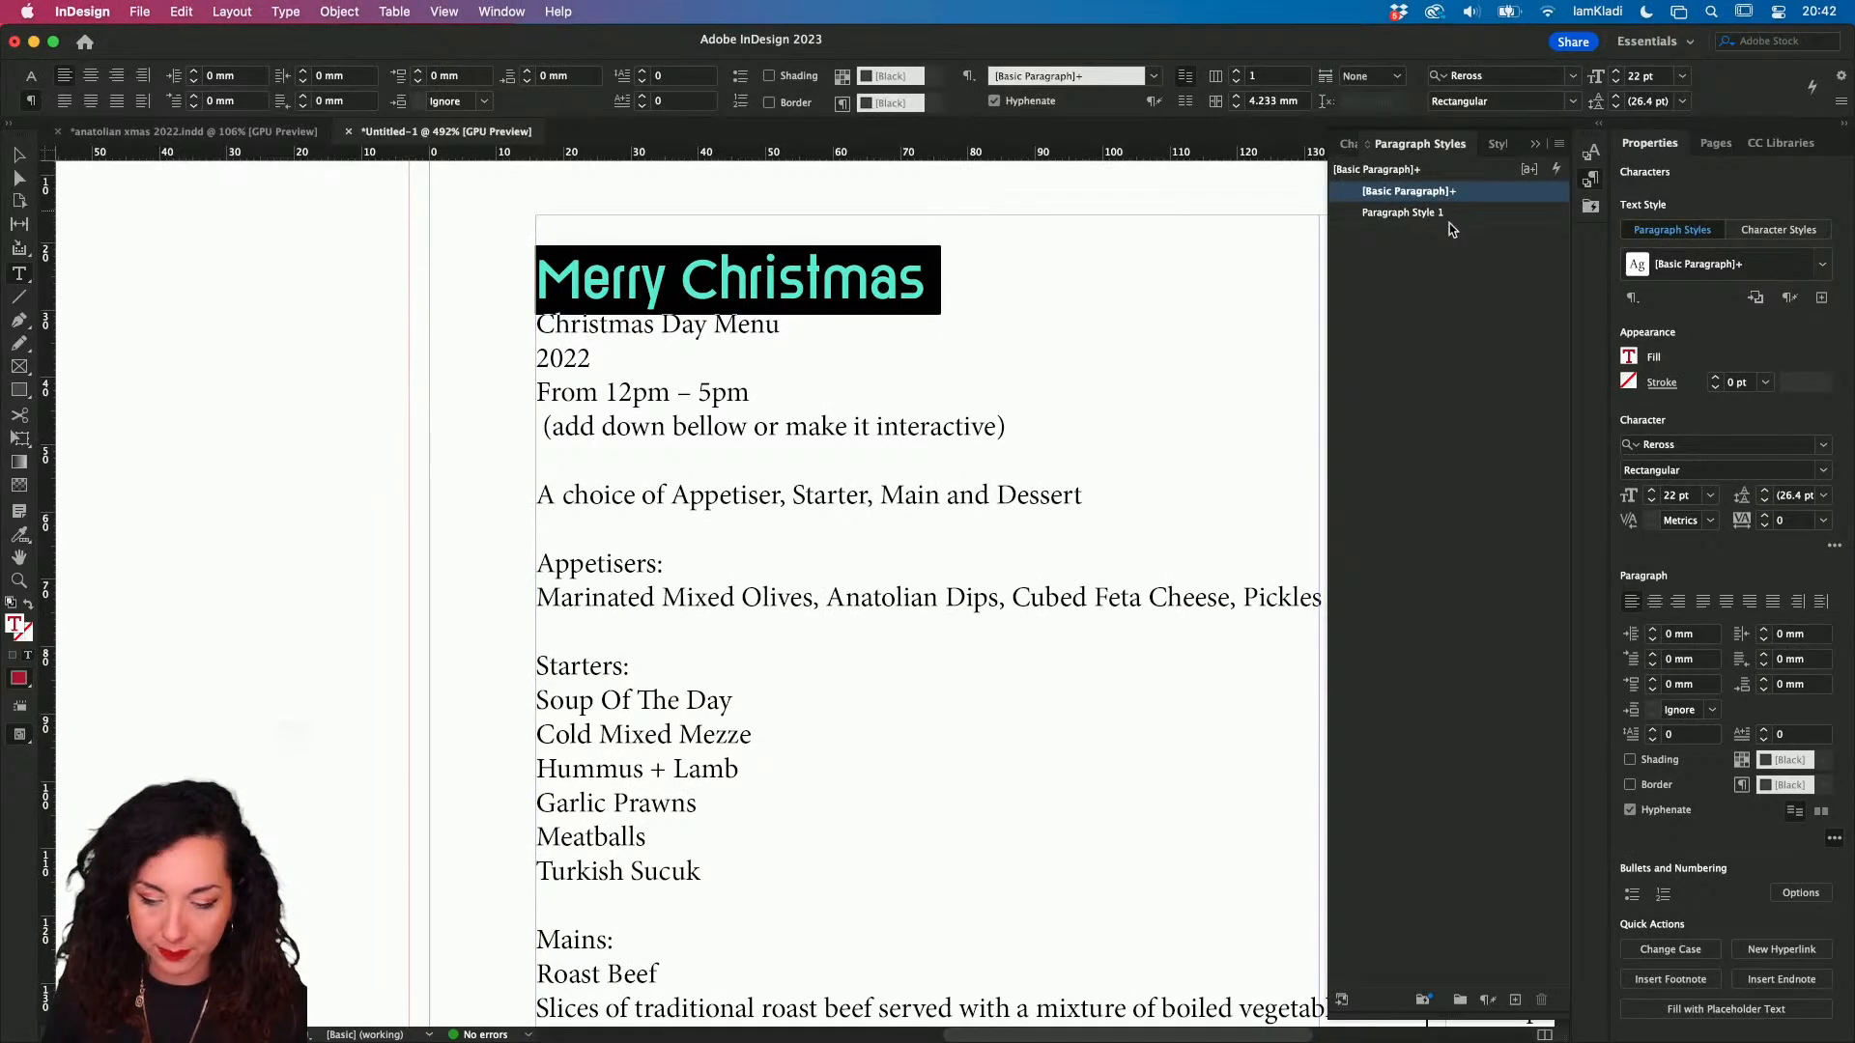
double_click(1430, 214)
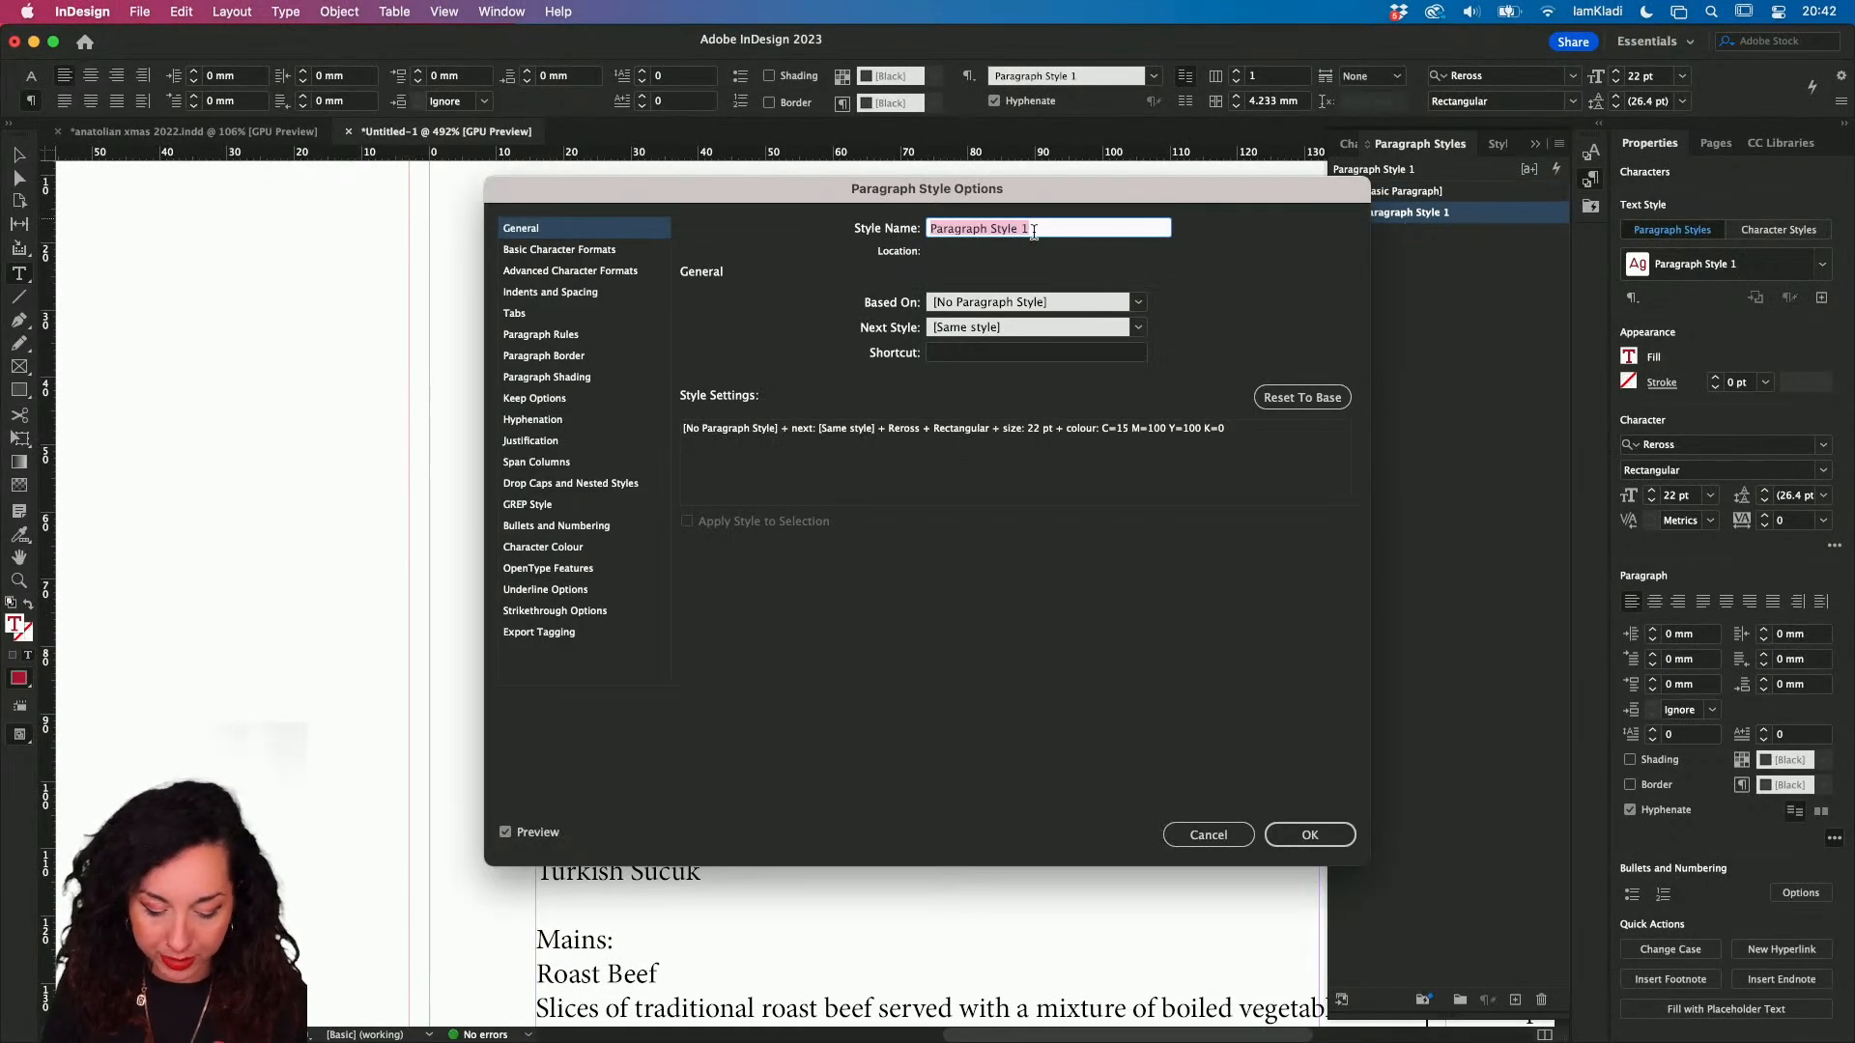
text(Title new)
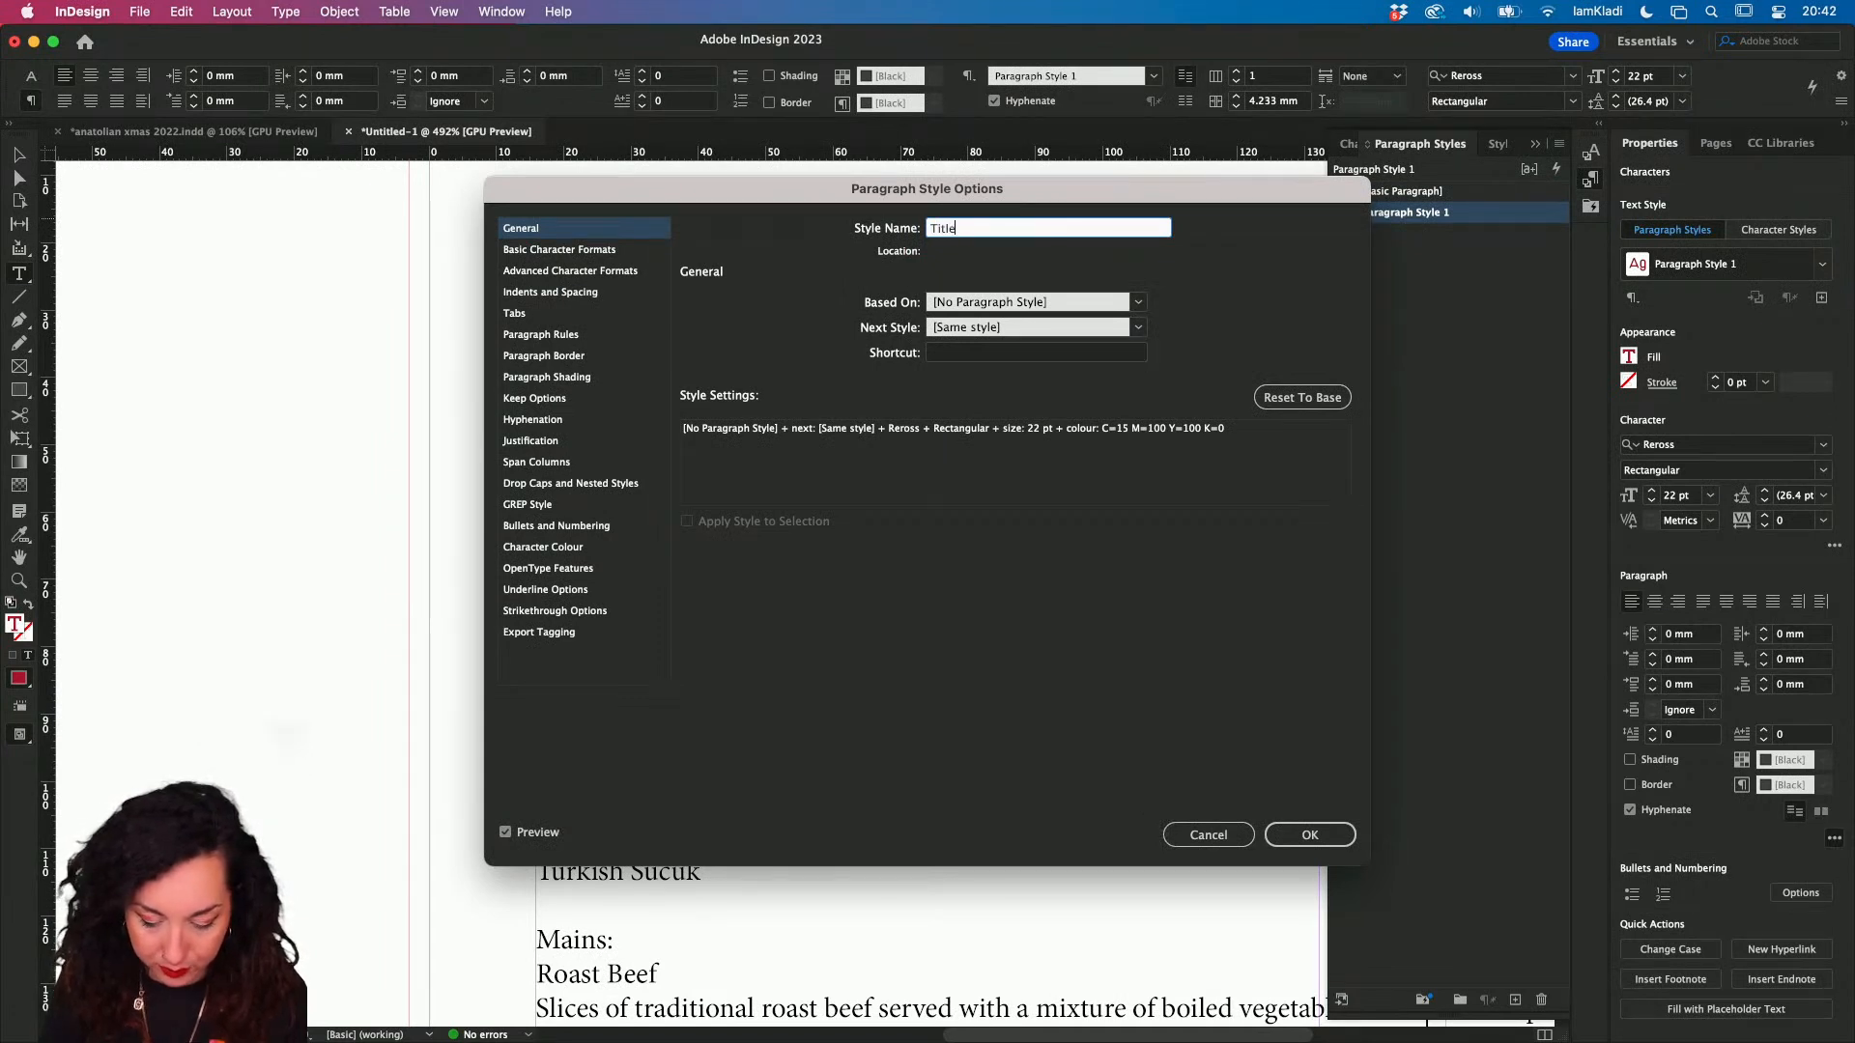
- Change the Title new style's character colour to the cyan C=100 M=0 Y=0 K=0 swatch and accept the style options
click(599, 251)
drag(838, 195, 1137, 207)
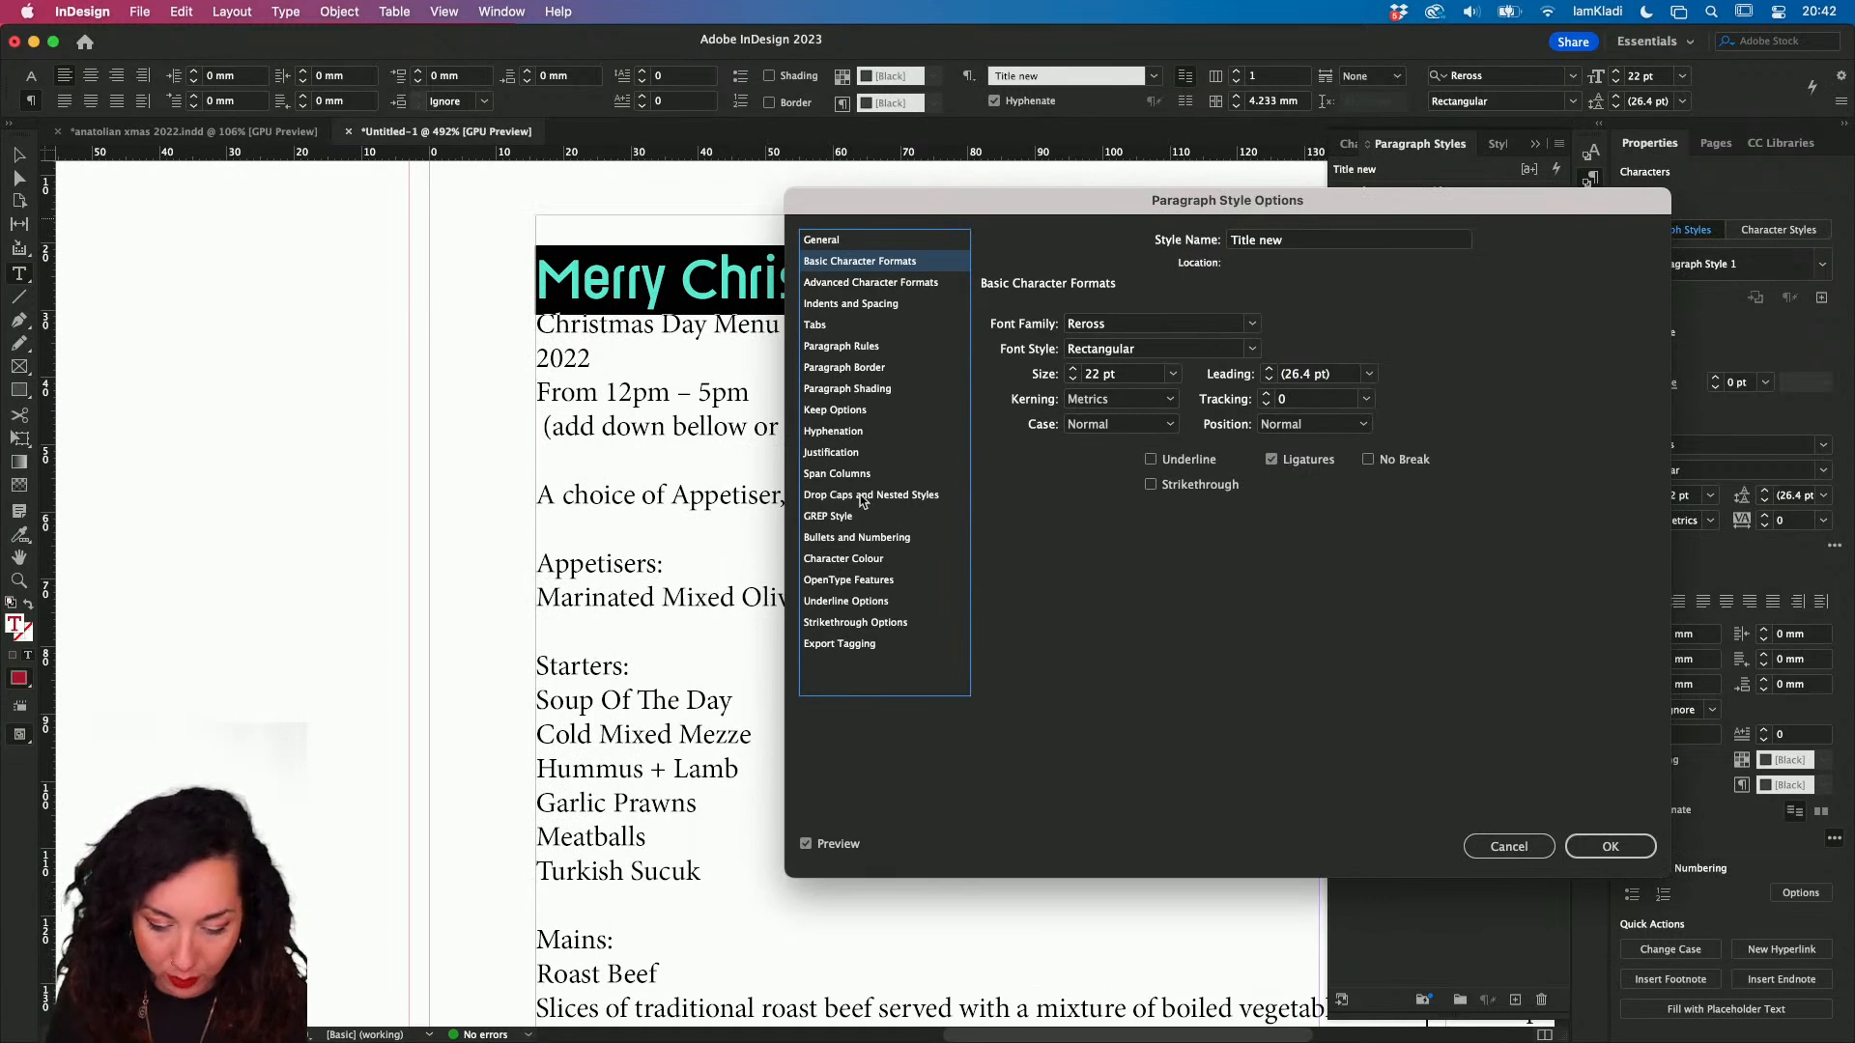
click(869, 560)
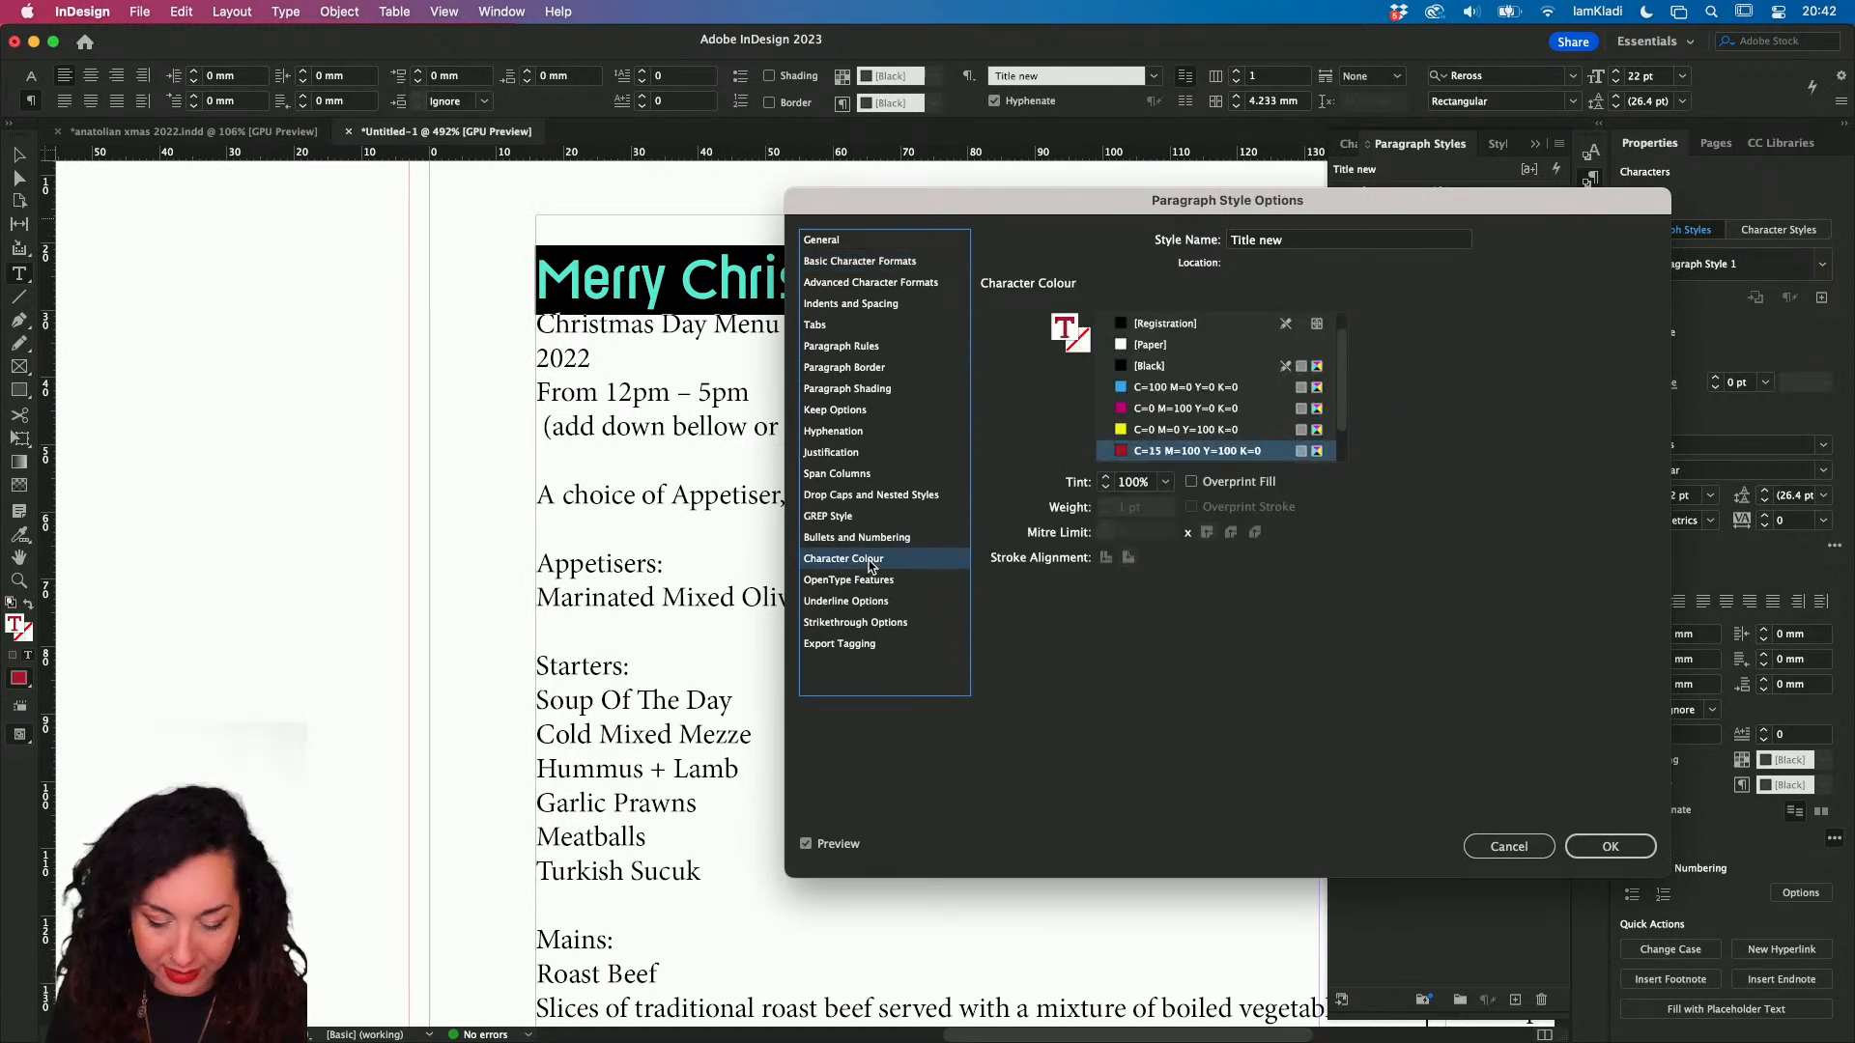
click(1141, 422)
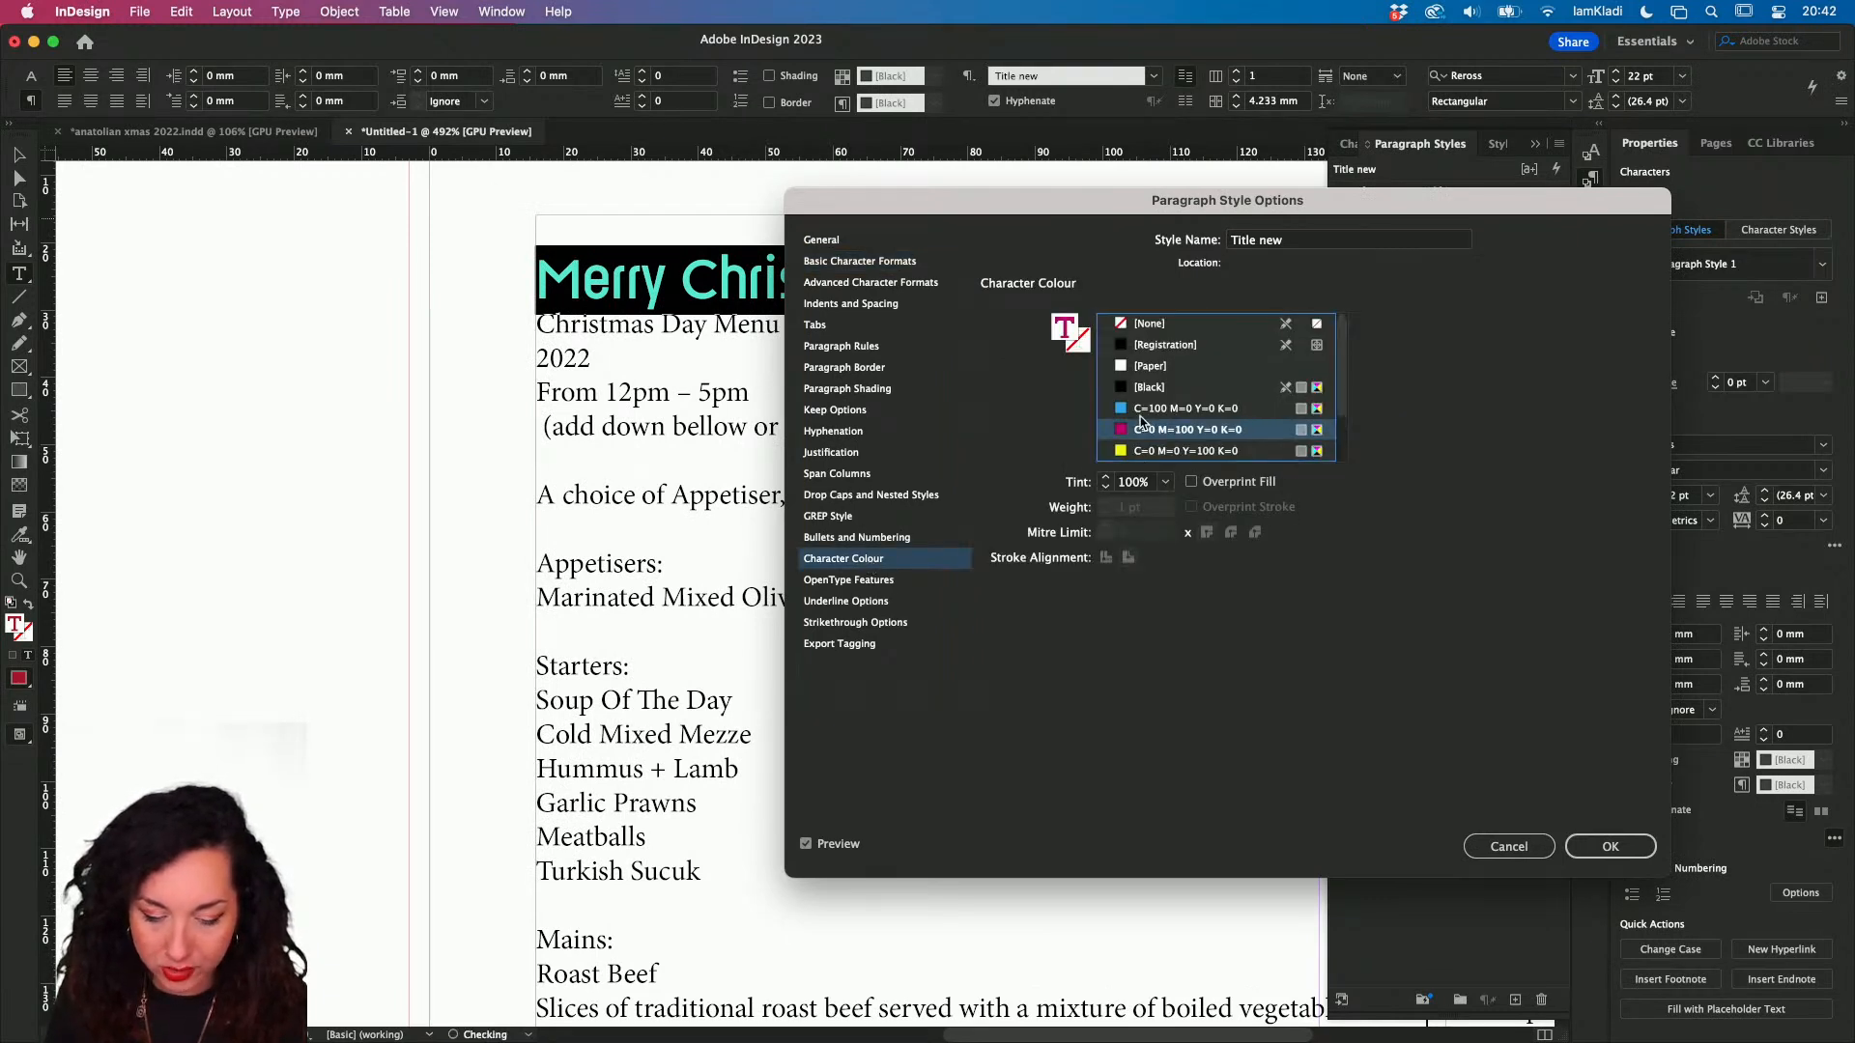
click(1222, 416)
click(1605, 845)
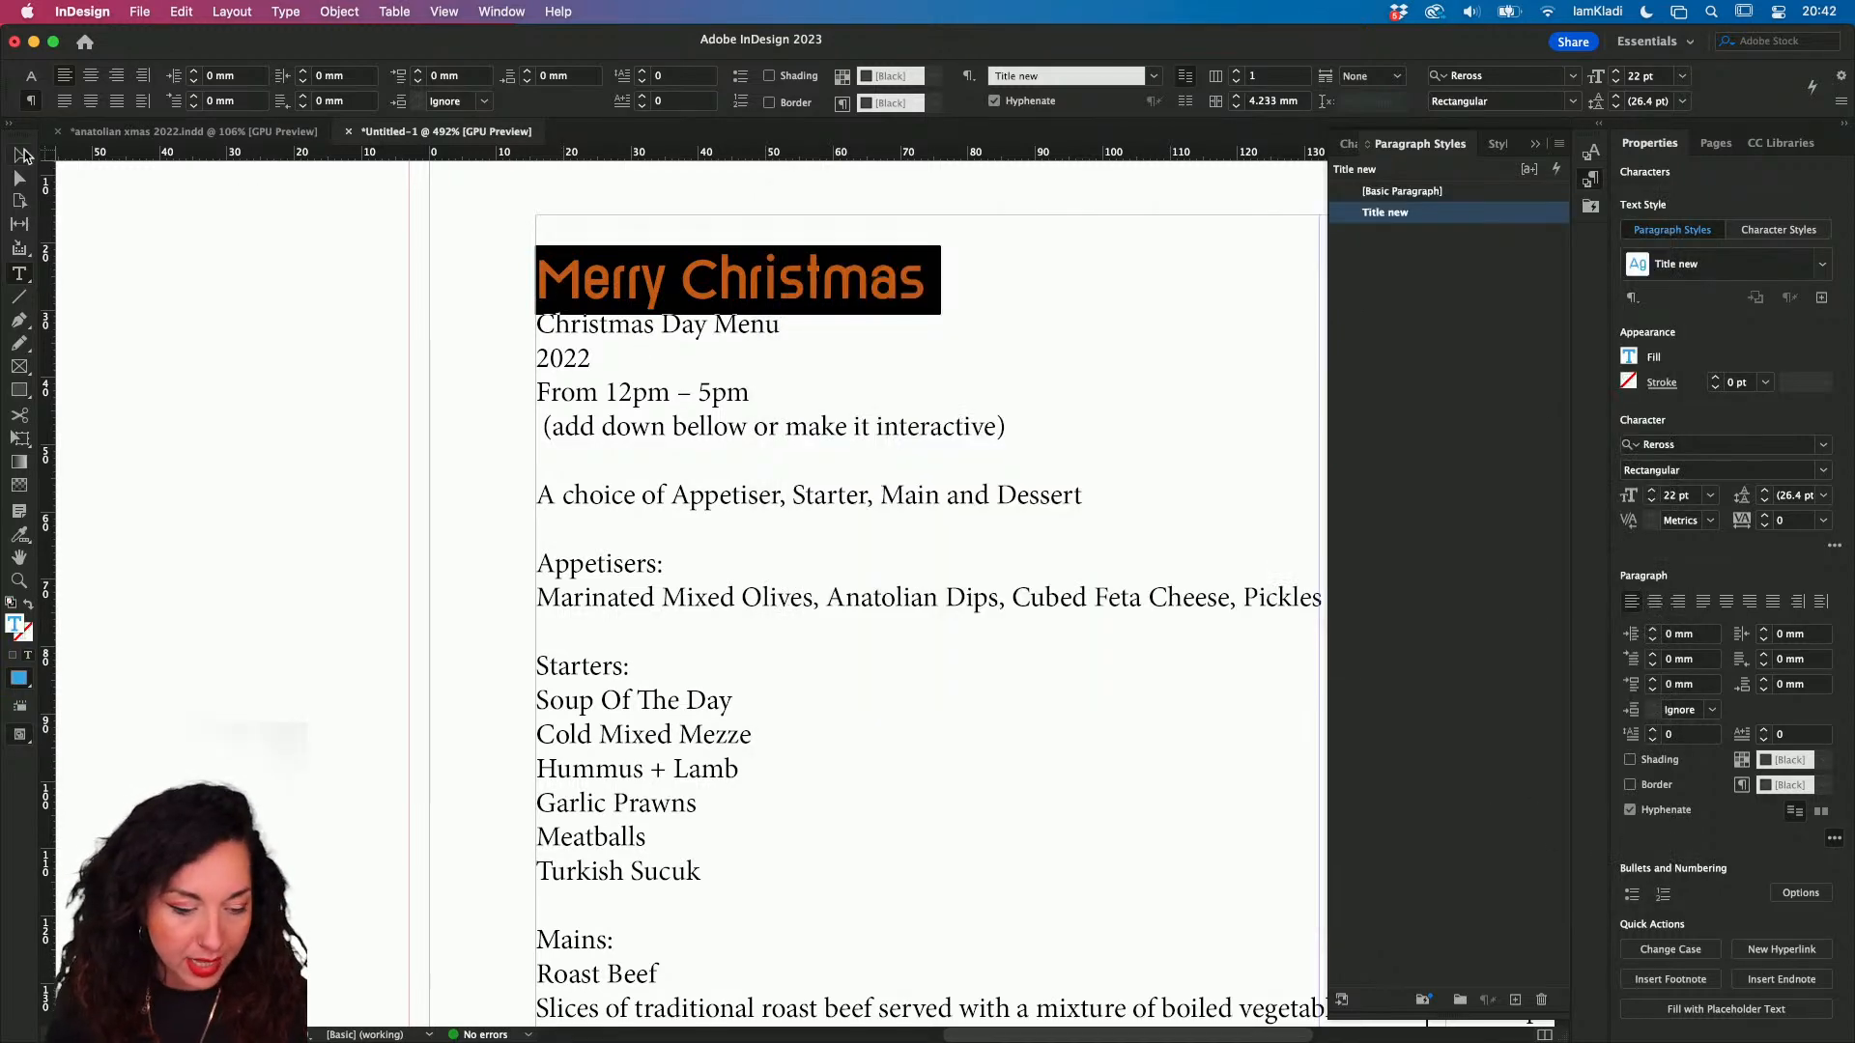
- Apply the Title new paragraph style to the "Appetisers:" line
click(21, 154)
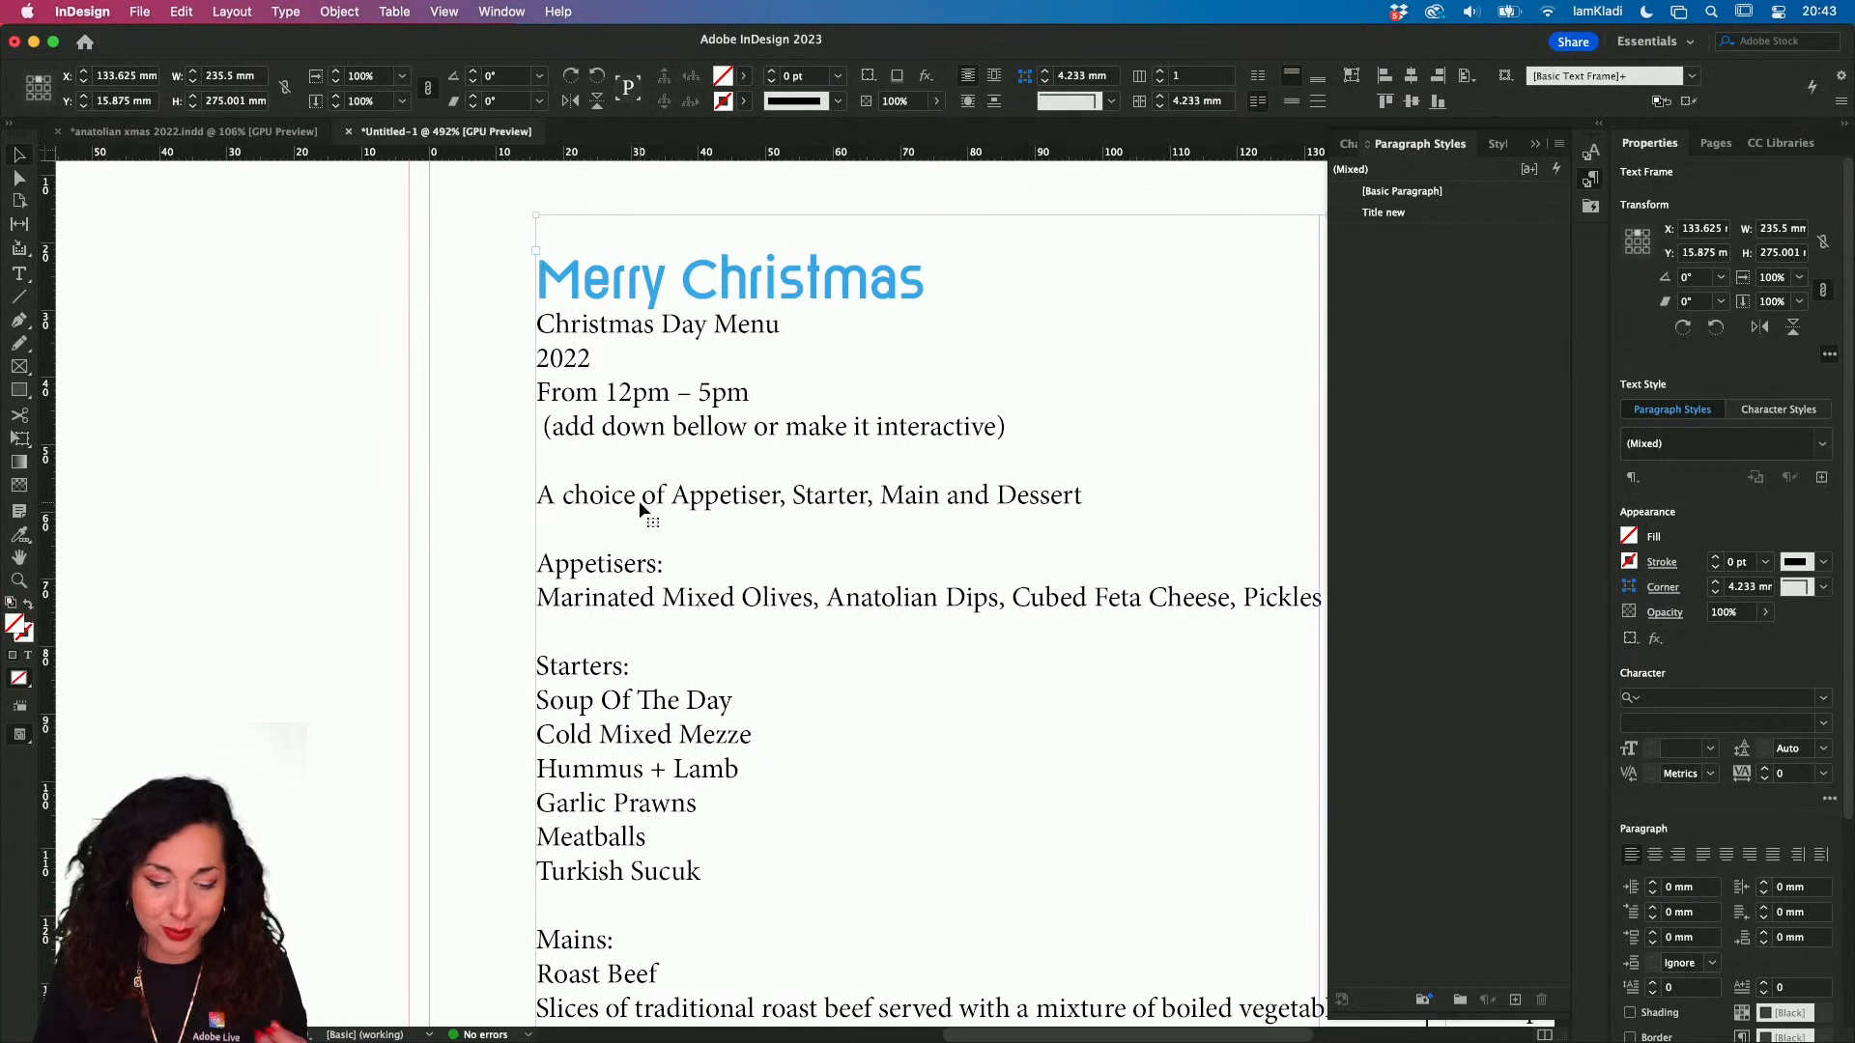
triple_click(603, 563)
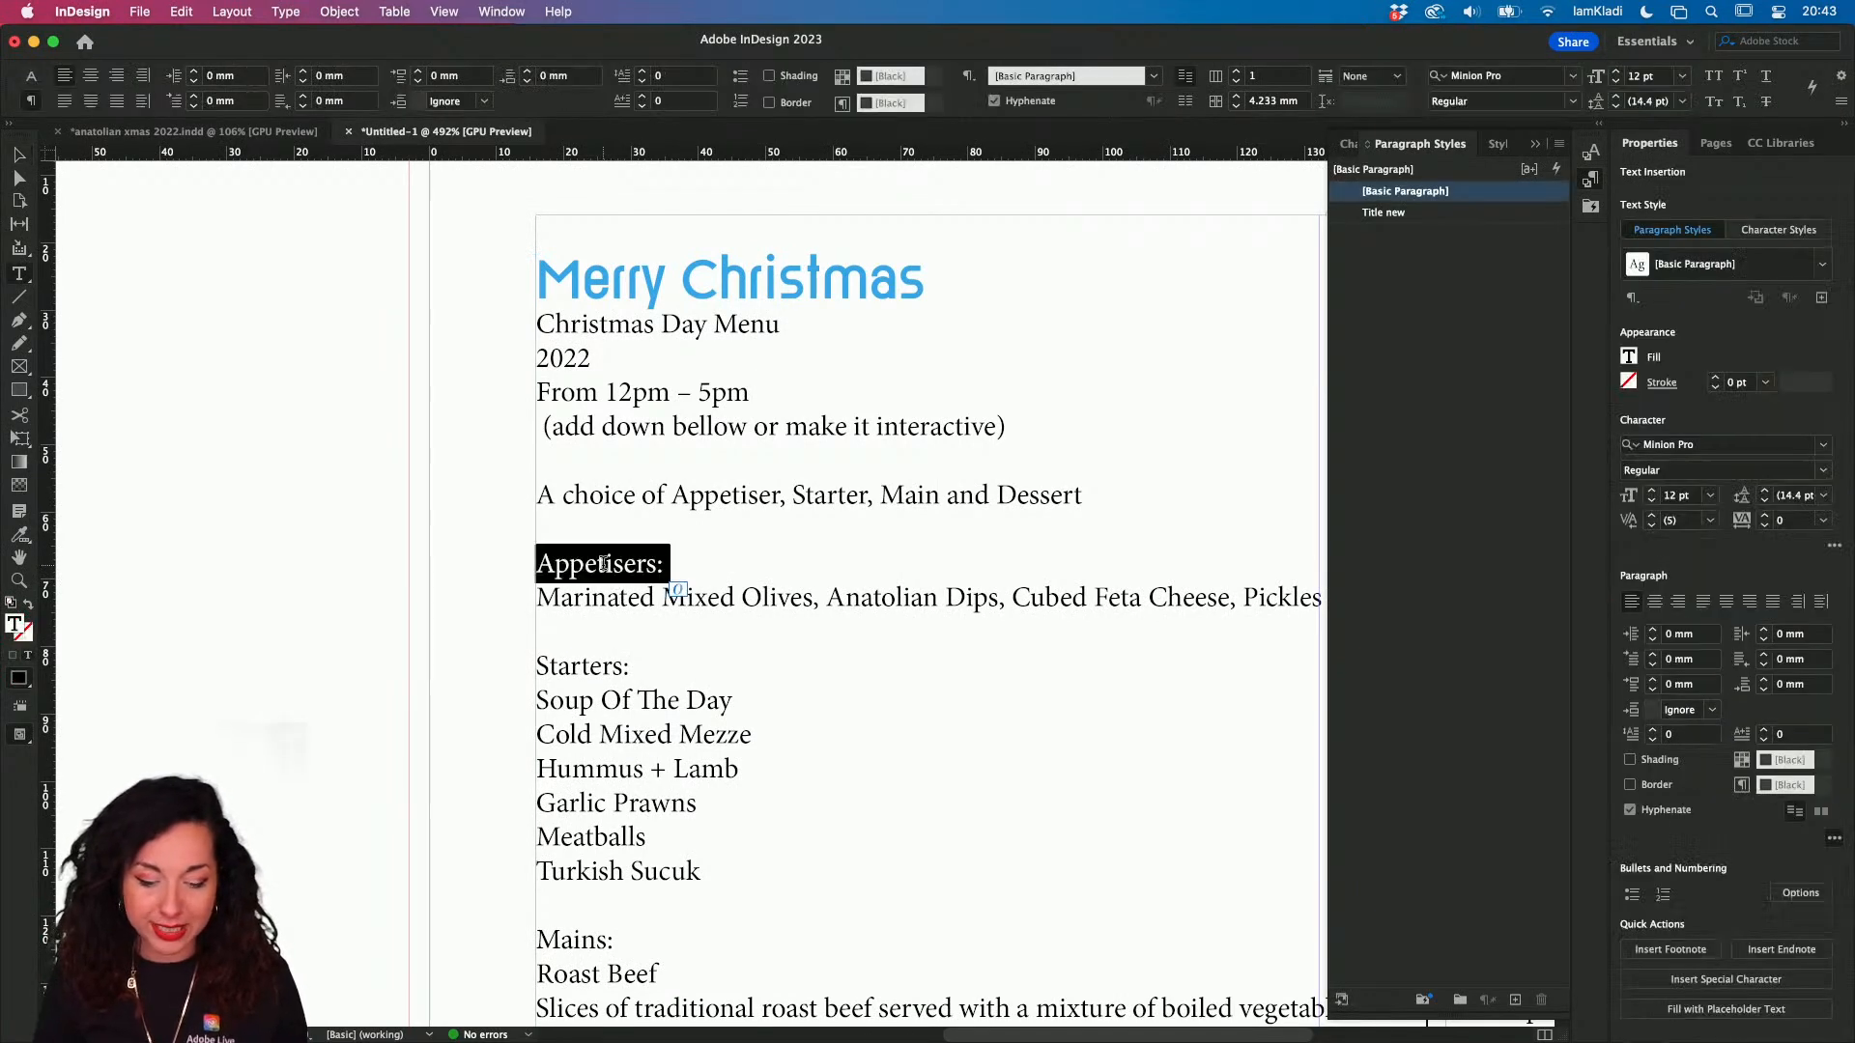
click(1487, 213)
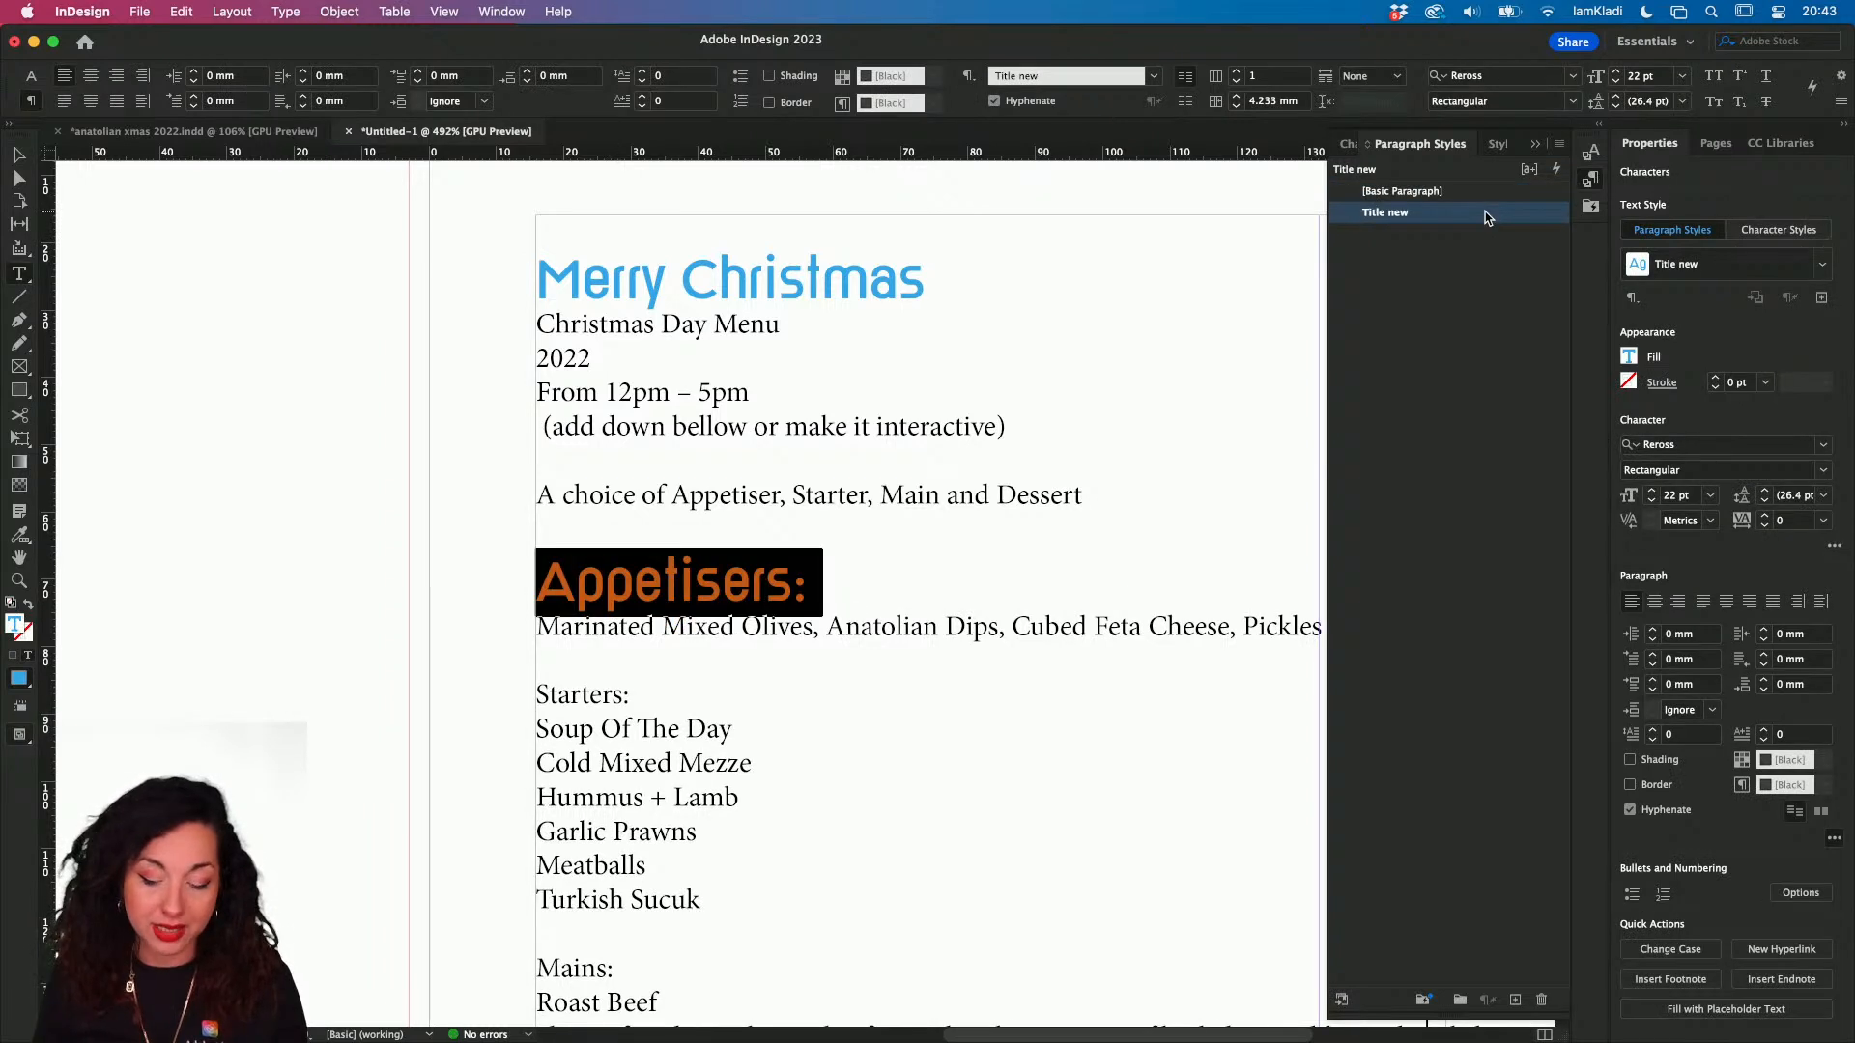
- Create a paragraph style based on Title new, name it subhead, and set its font size to 20 pt
click(1516, 1001)
double_click(1494, 236)
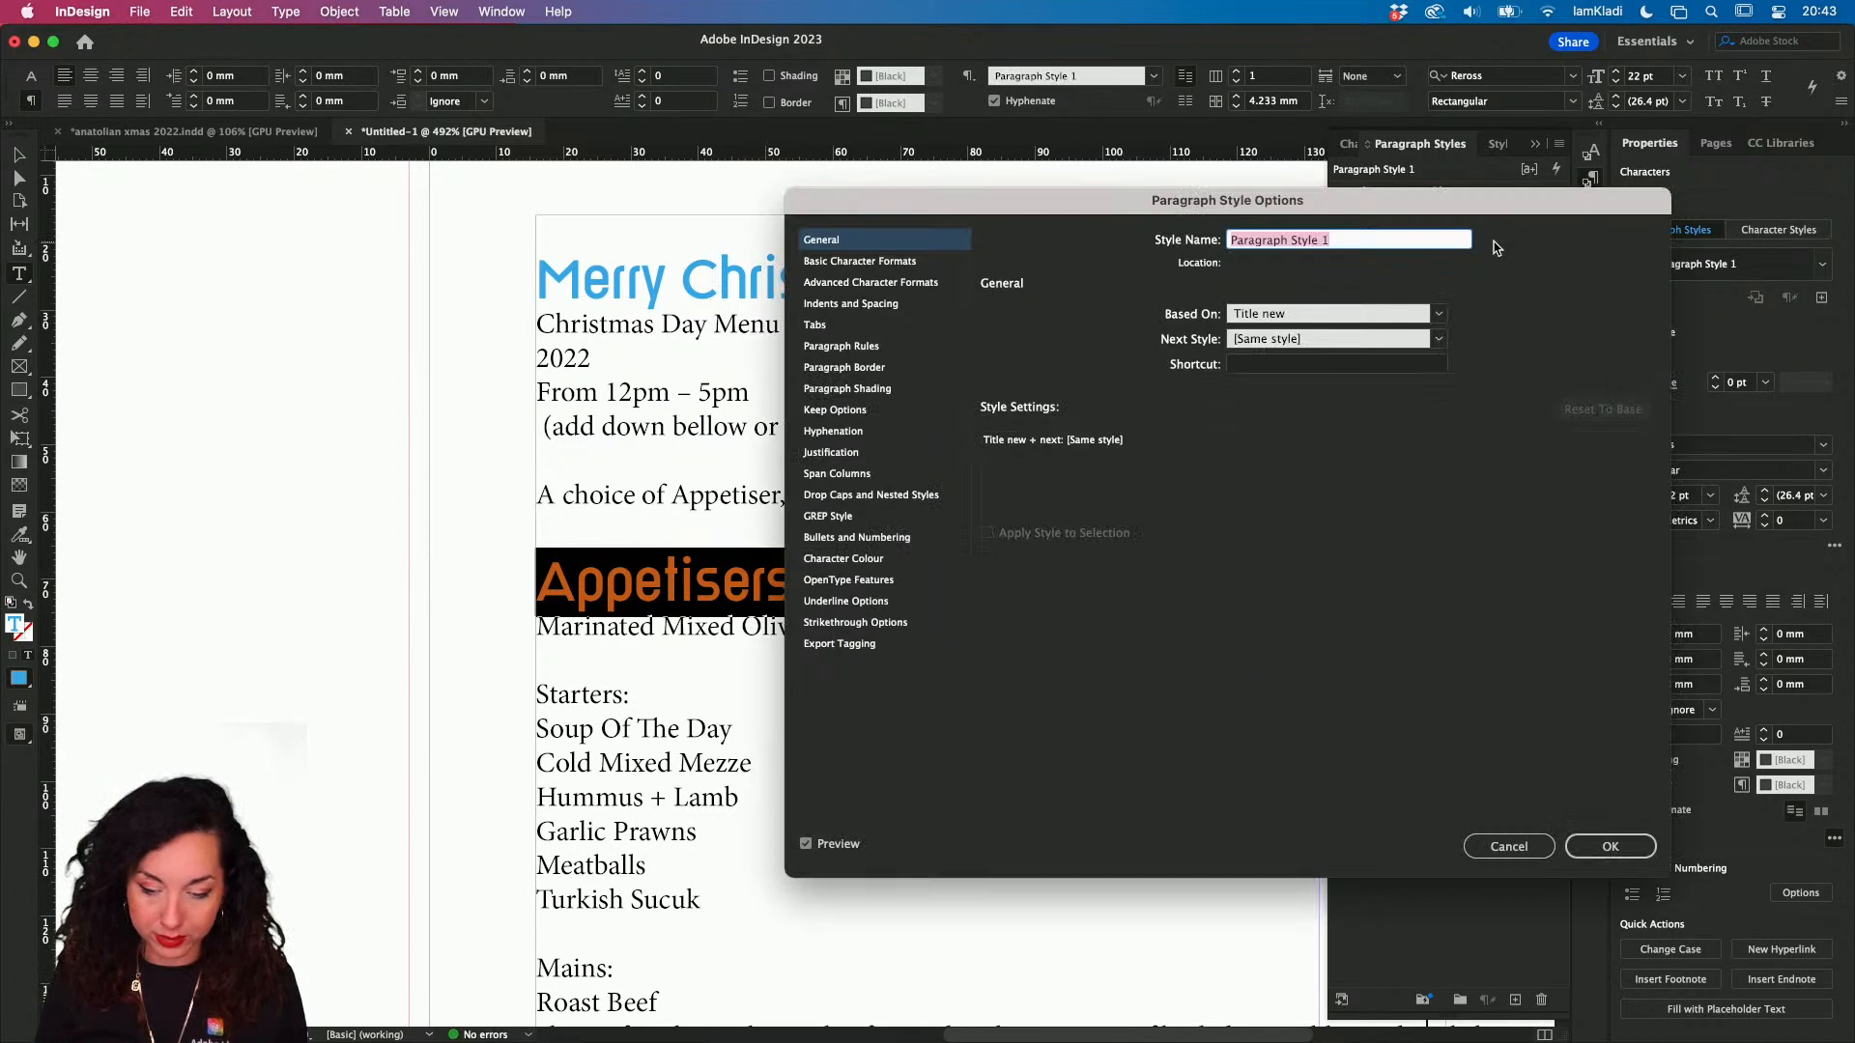
text(subhead)
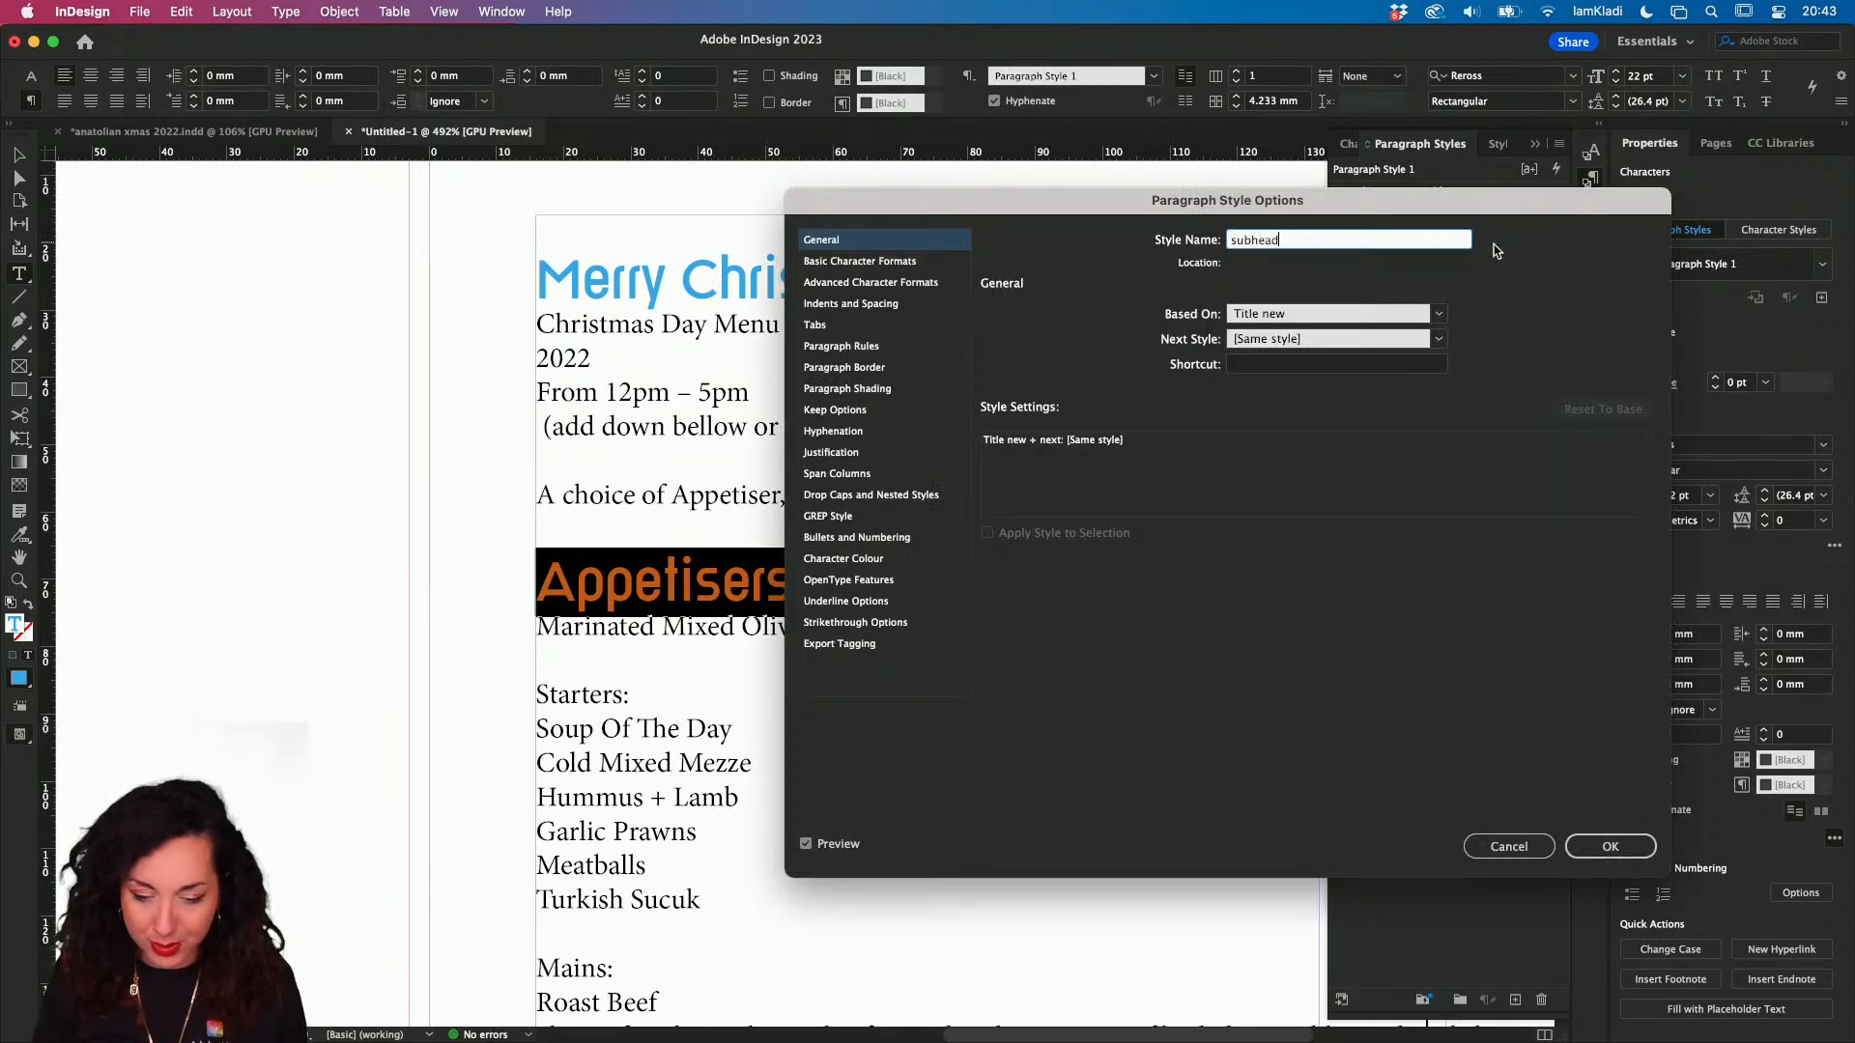
click(862, 263)
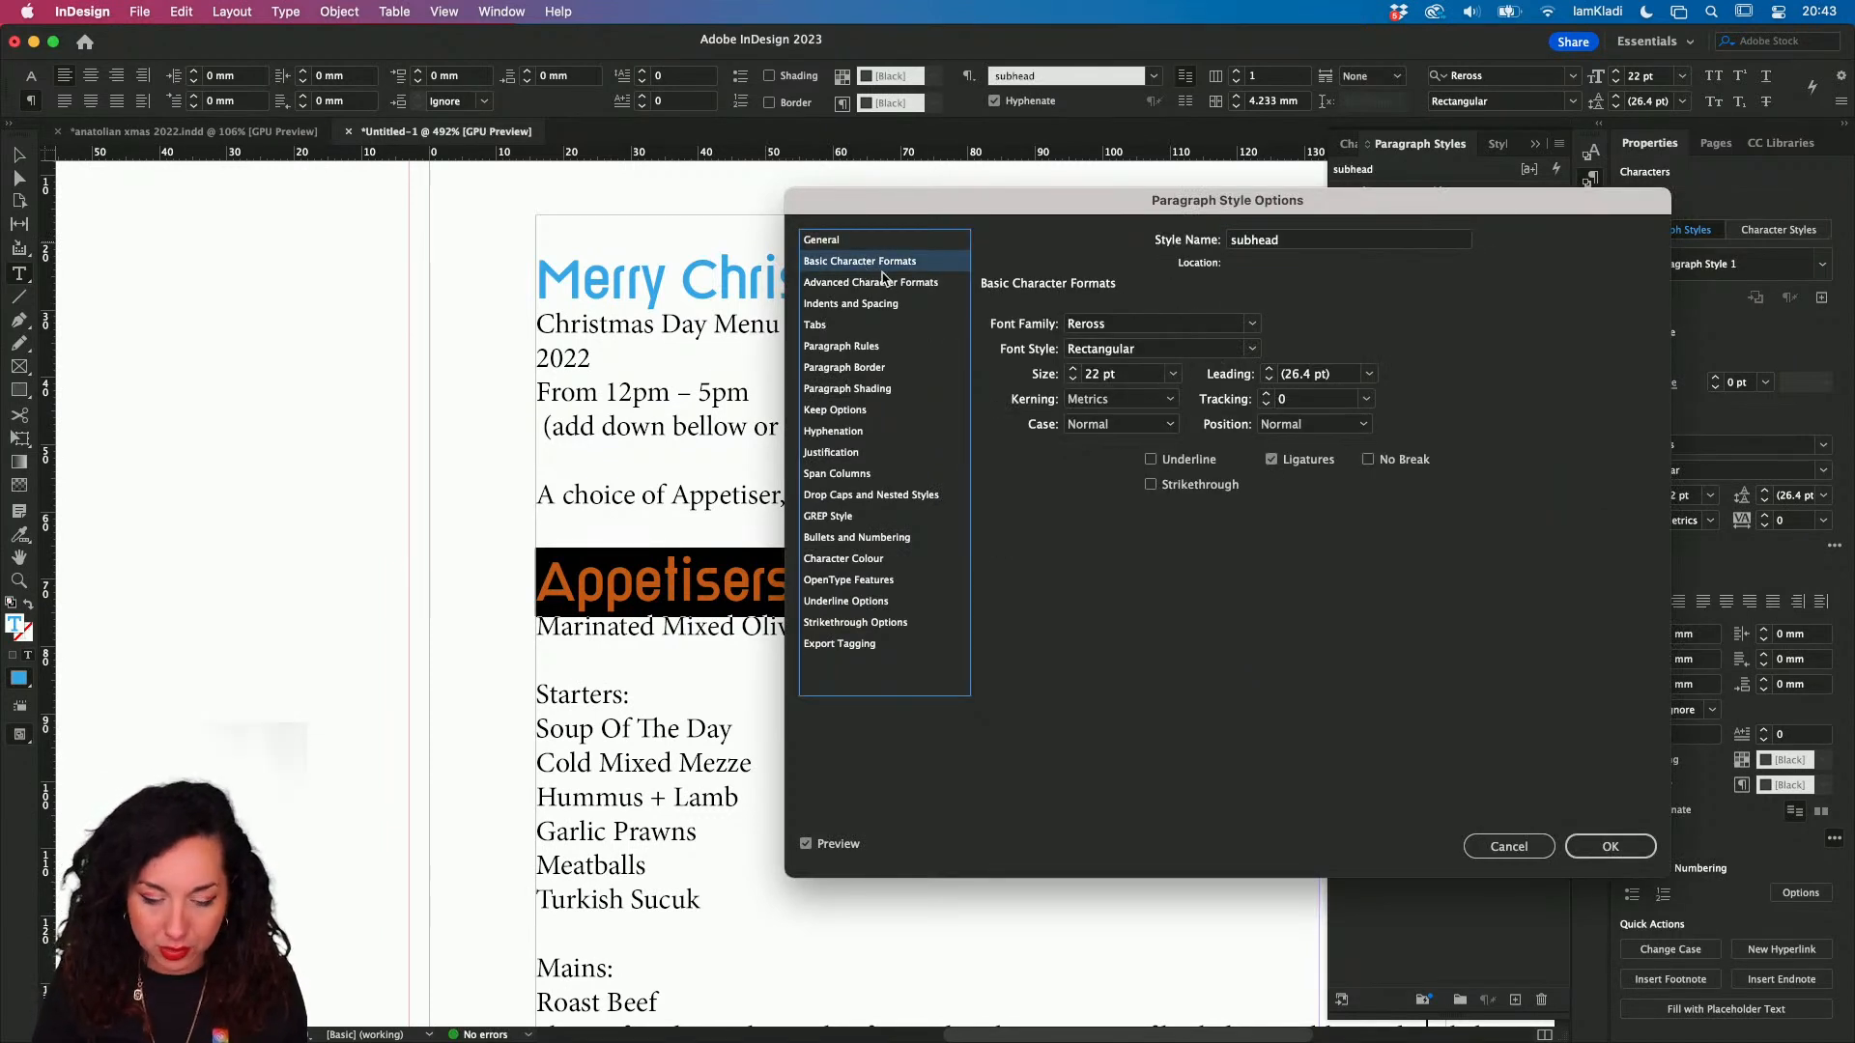
double_click(1091, 376)
text(20)
key(Return)
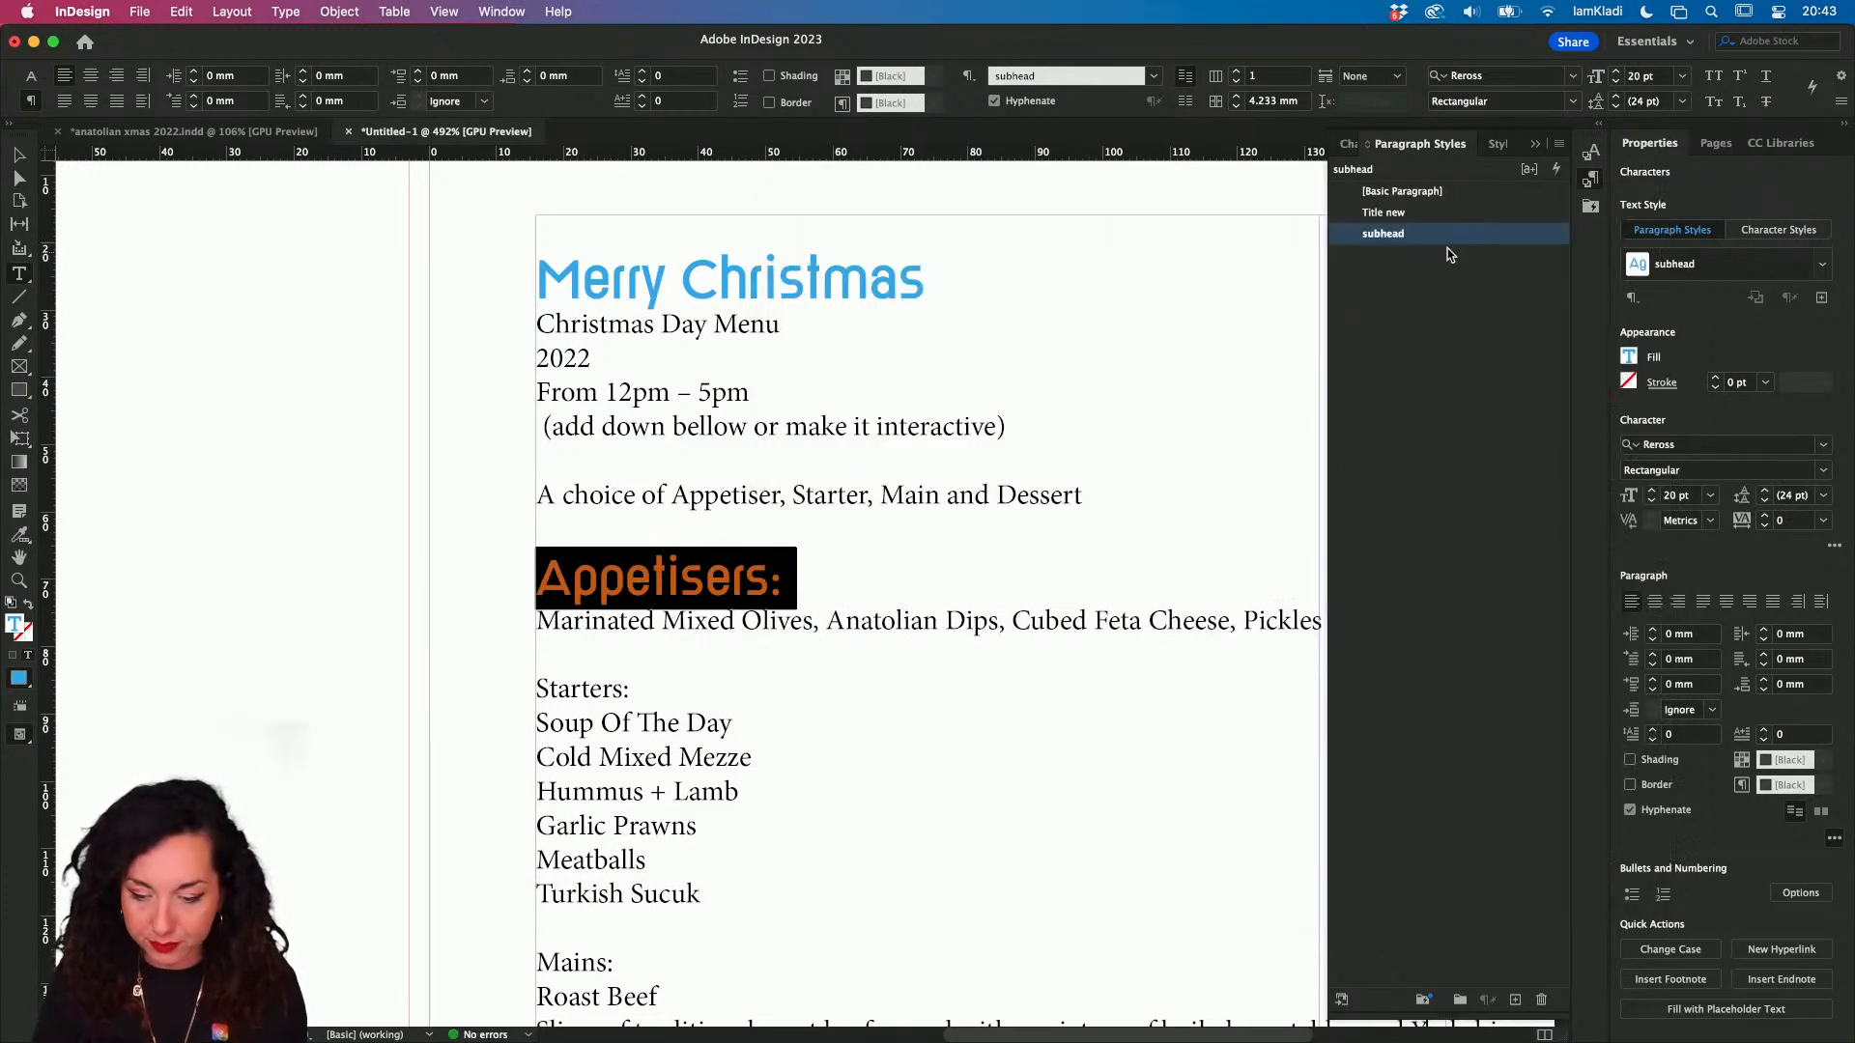
- Change the subhead style's character colour to [Black]
double_click(1430, 236)
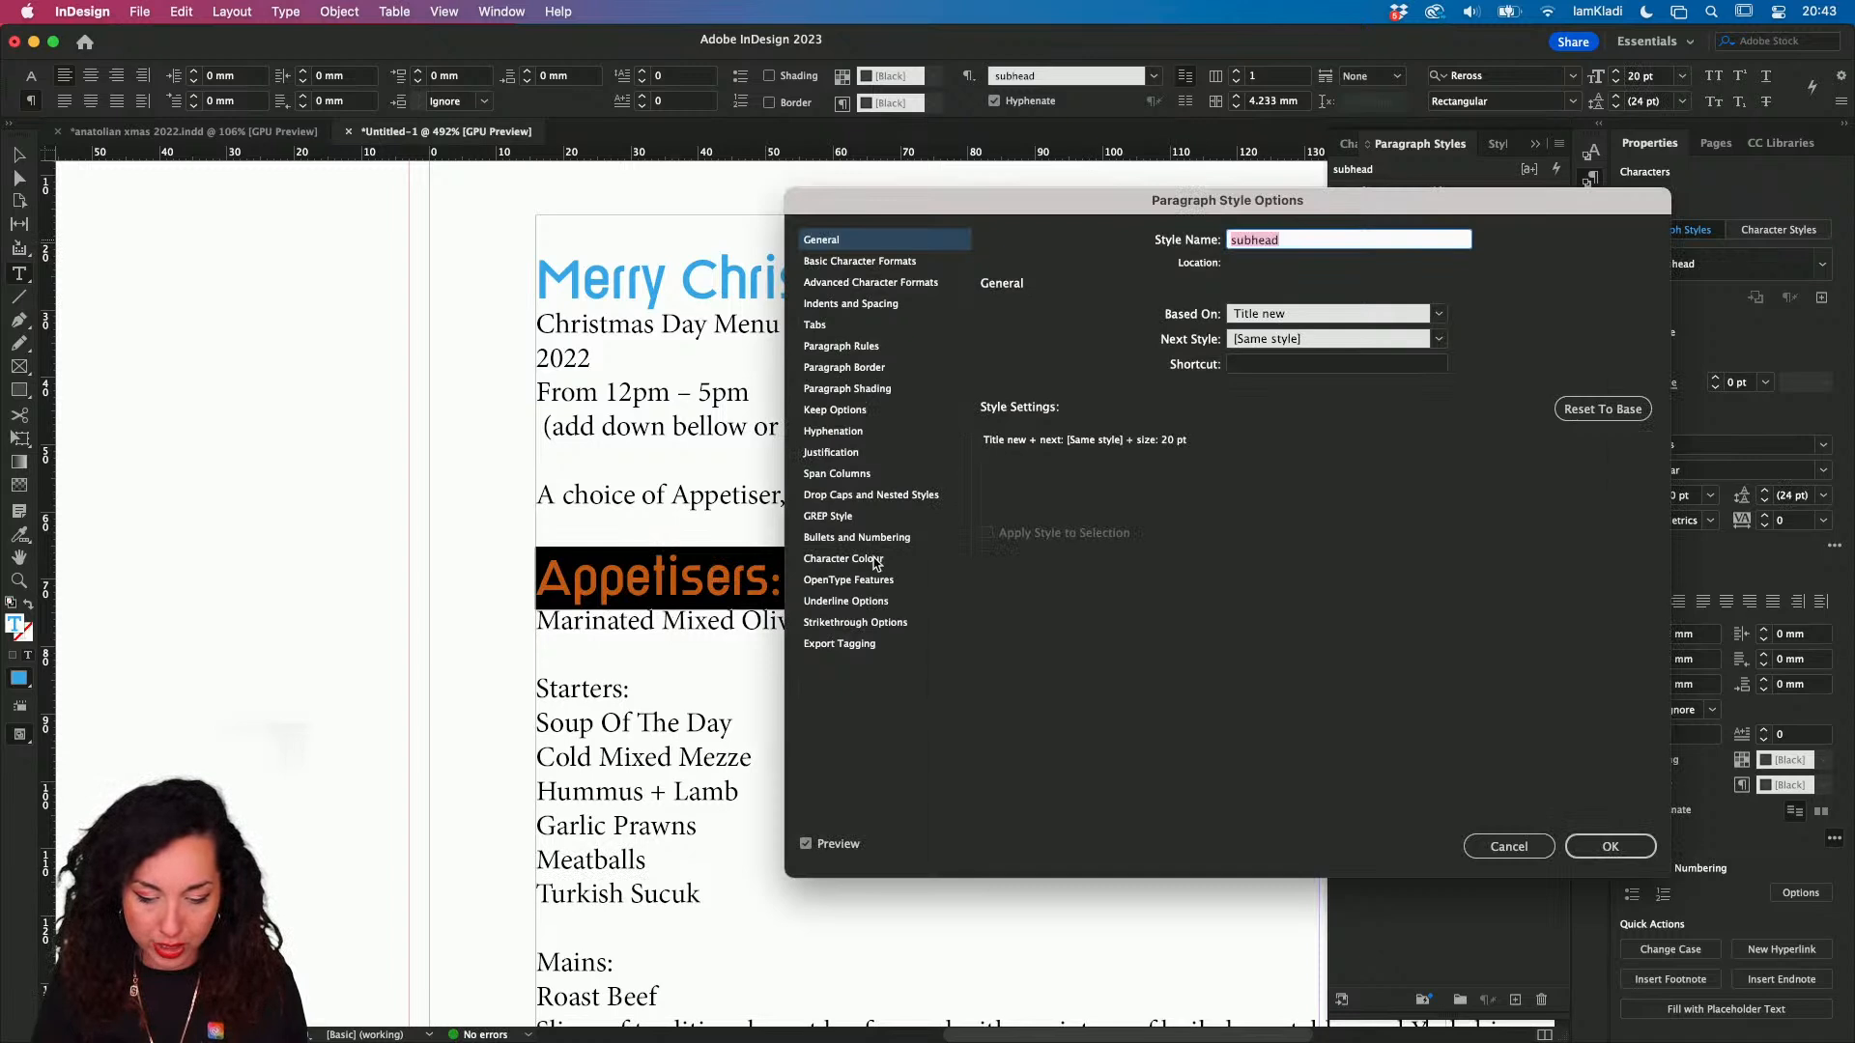
click(844, 559)
click(1150, 358)
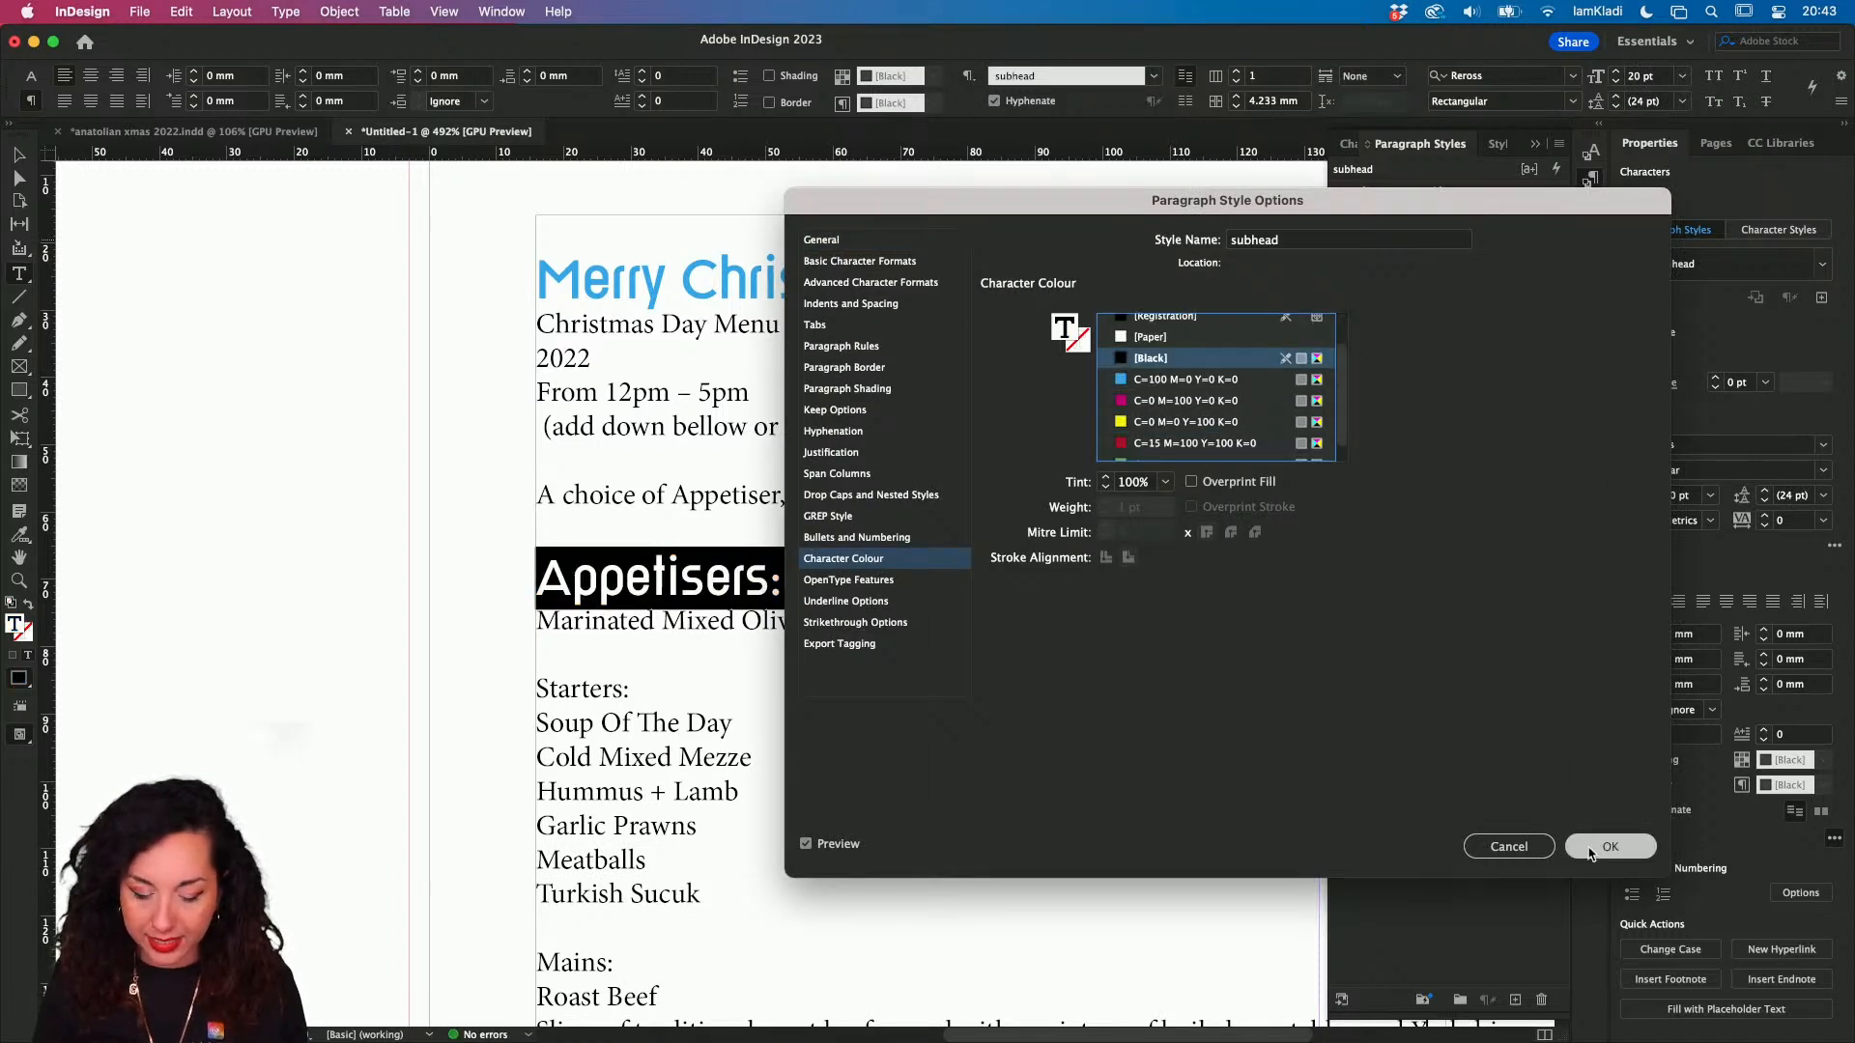
click(1600, 846)
click(706, 722)
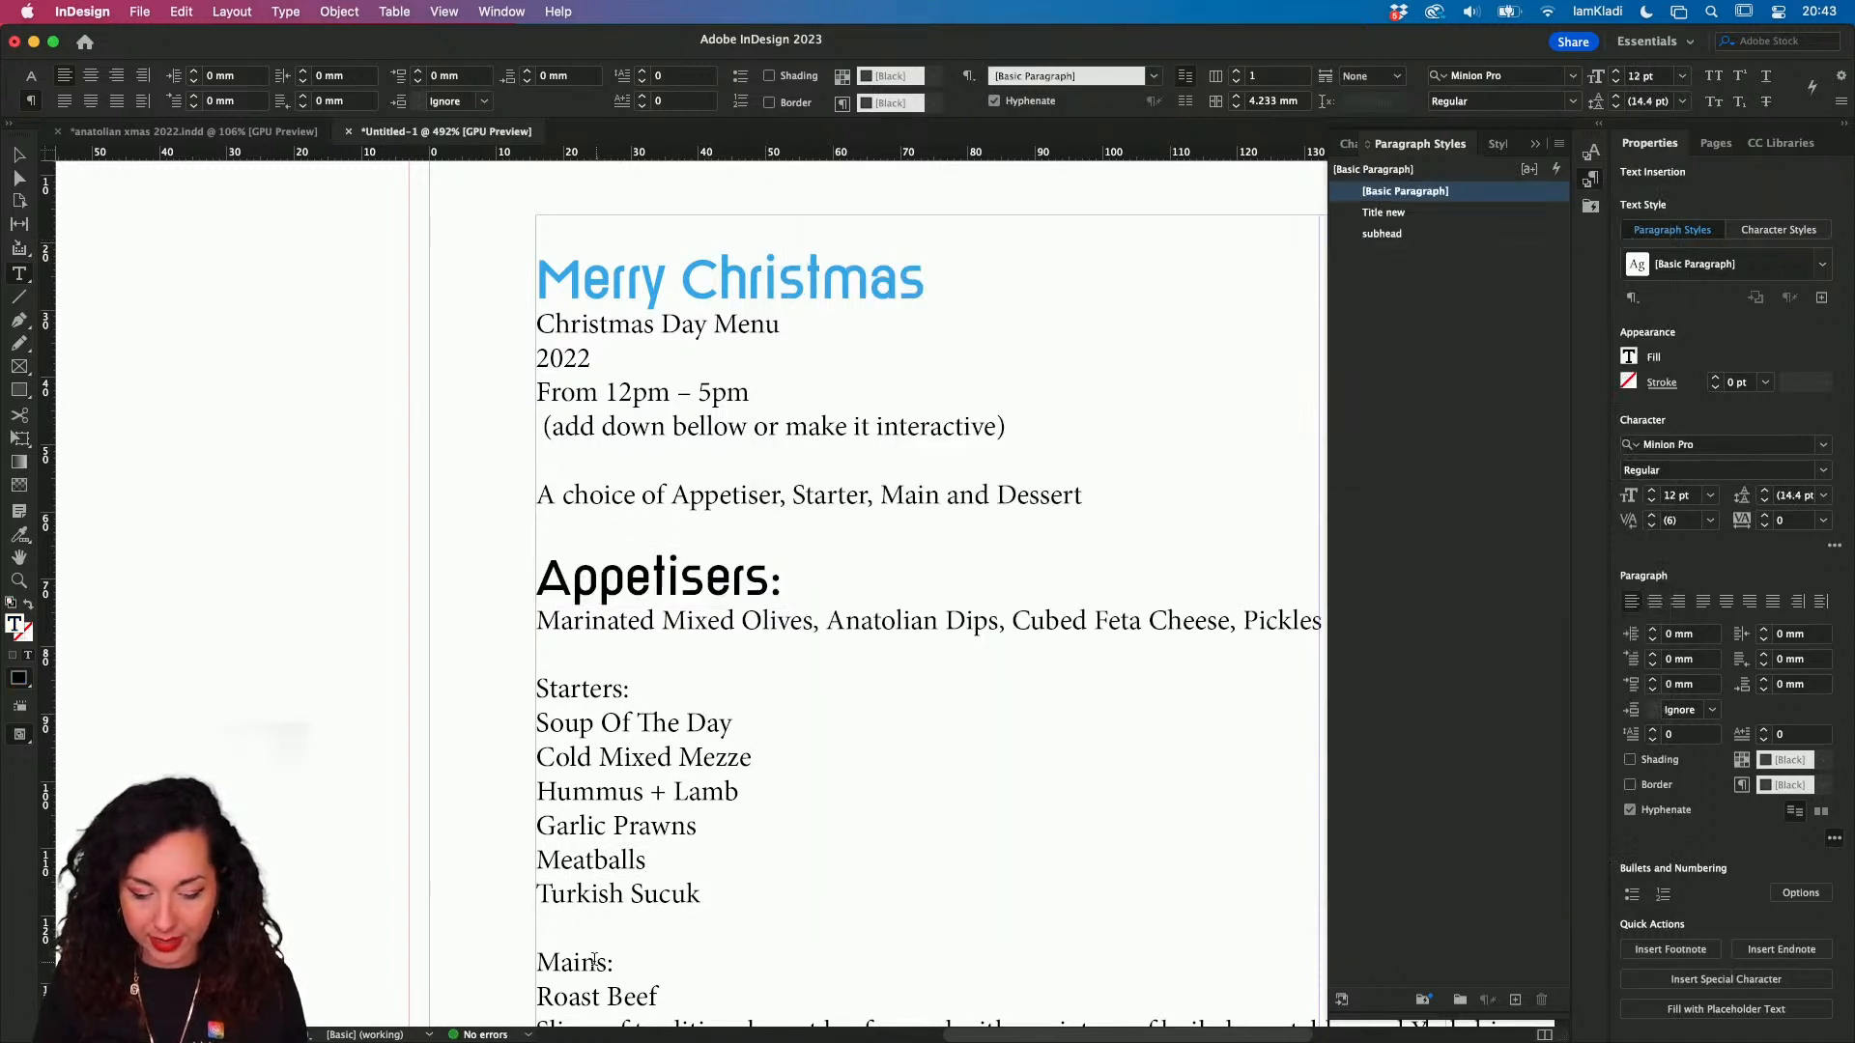
click(1405, 235)
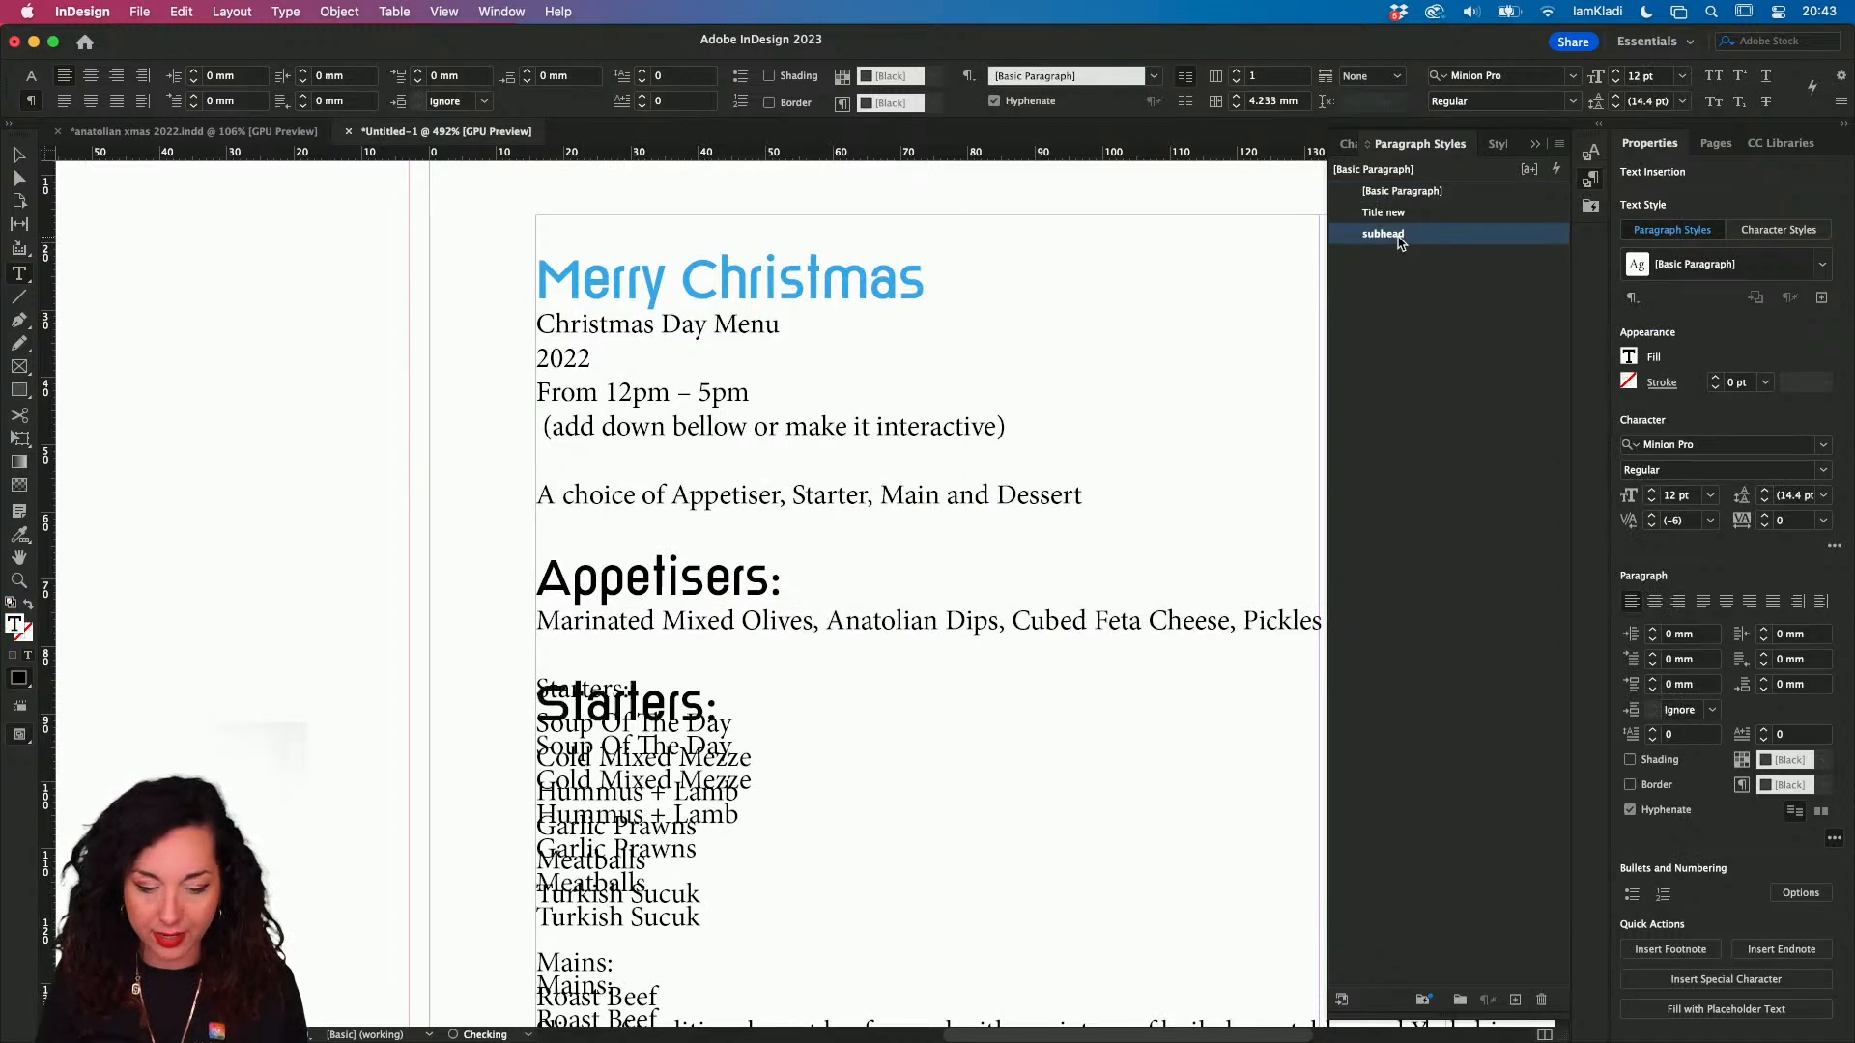
key(super+z)
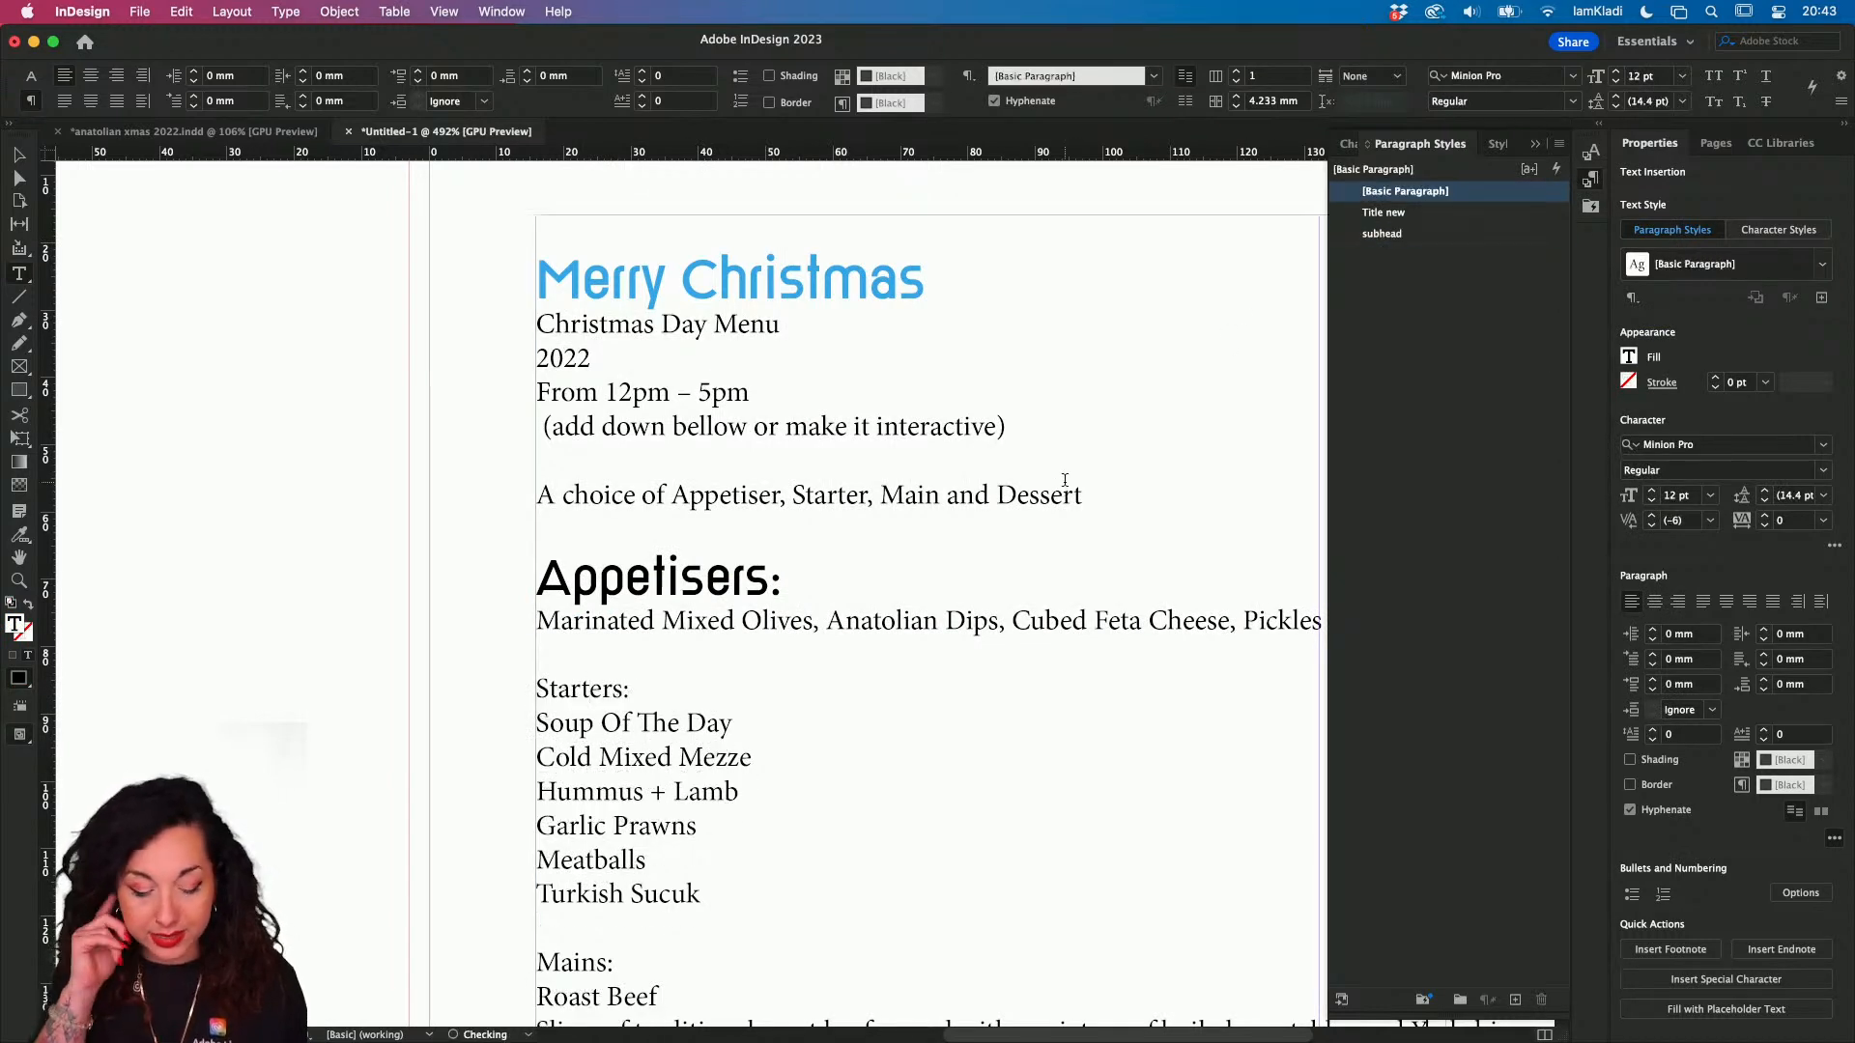
- Apply the subhead paragraph style to the "Starters:" line and deselect the text
triple_click(621, 679)
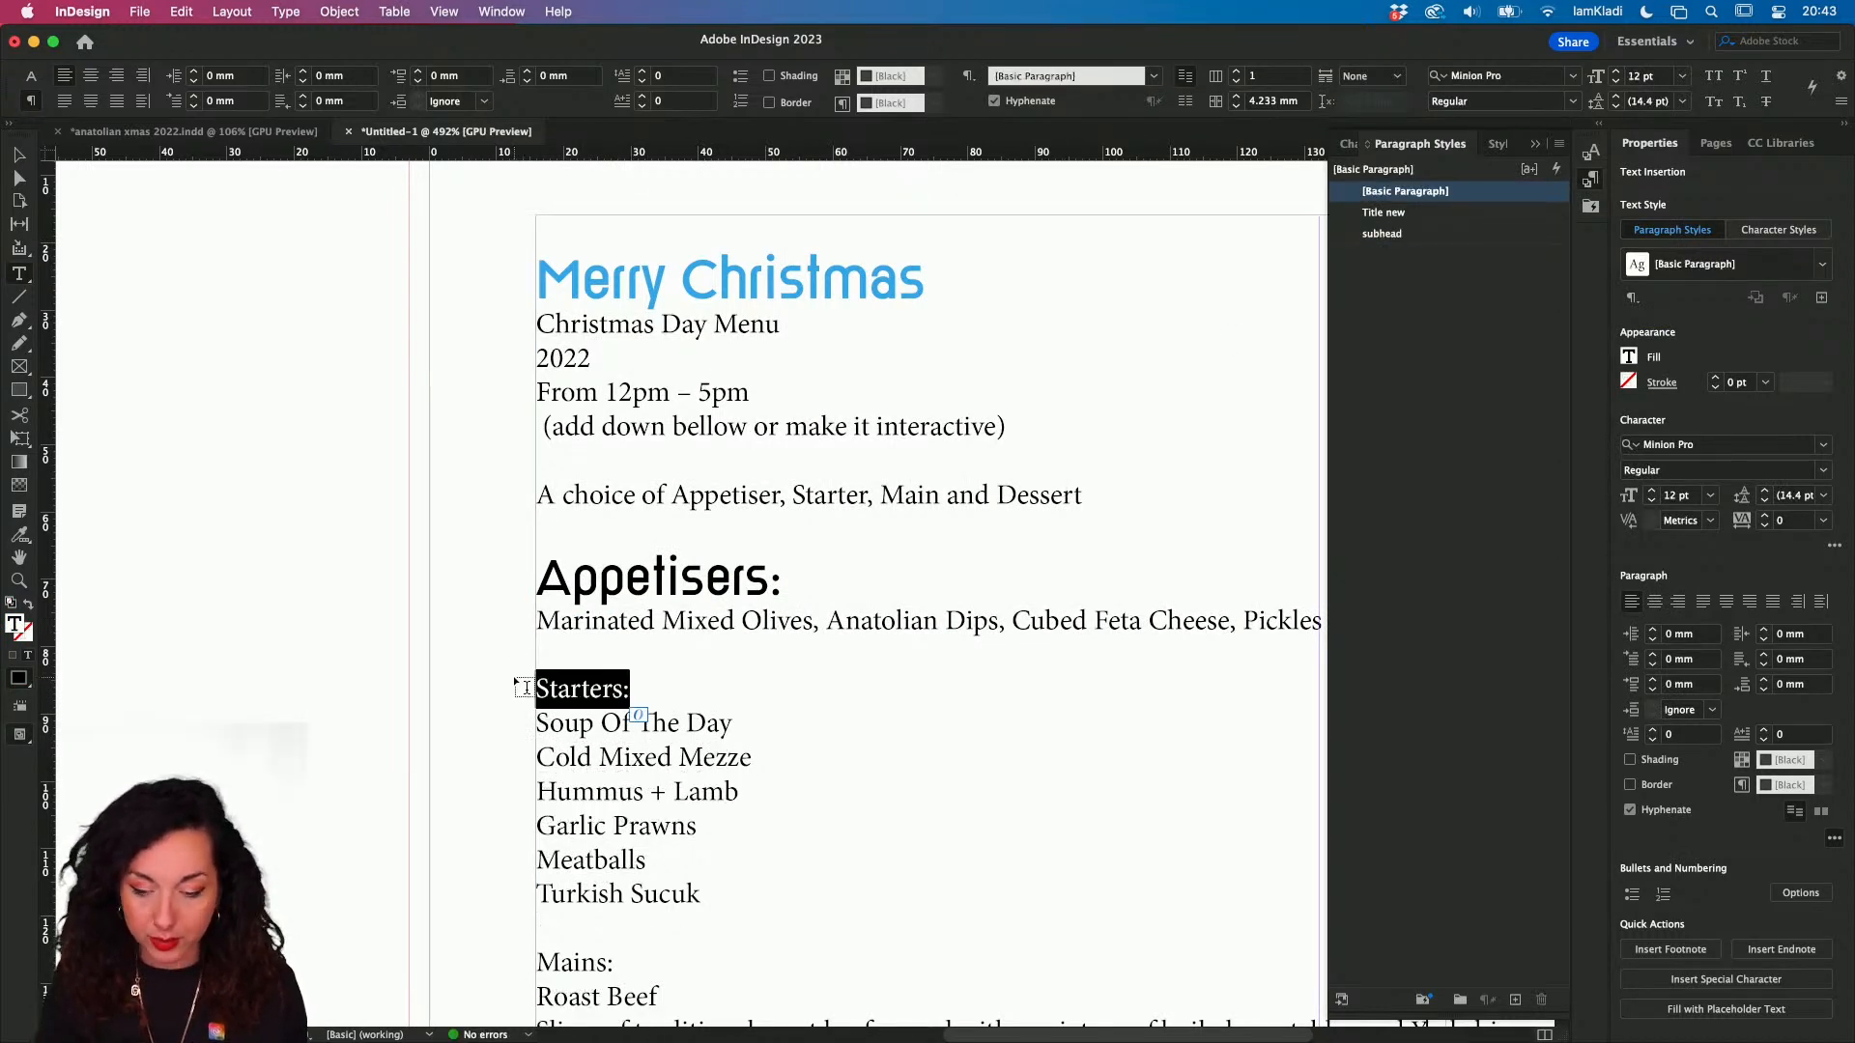
click(1420, 233)
scroll(963, 495, down, 10)
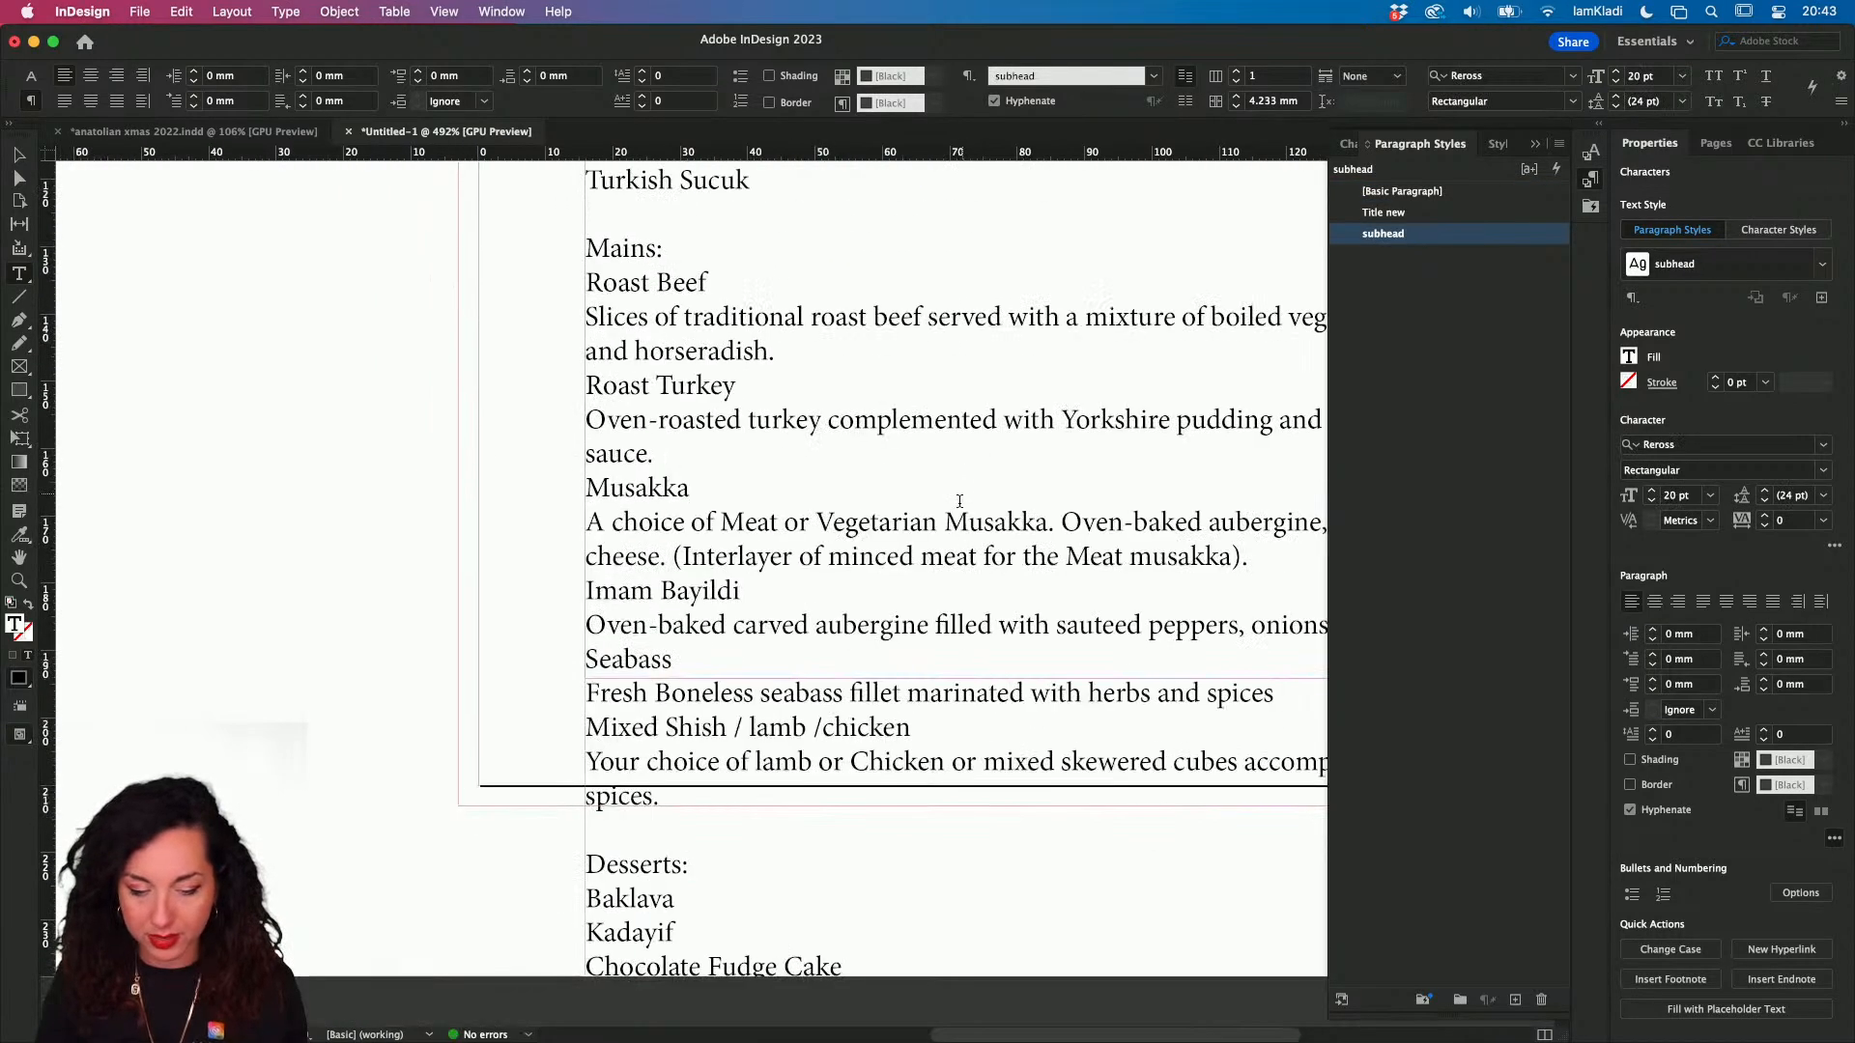
scroll(951, 517, up, 5)
click(945, 538)
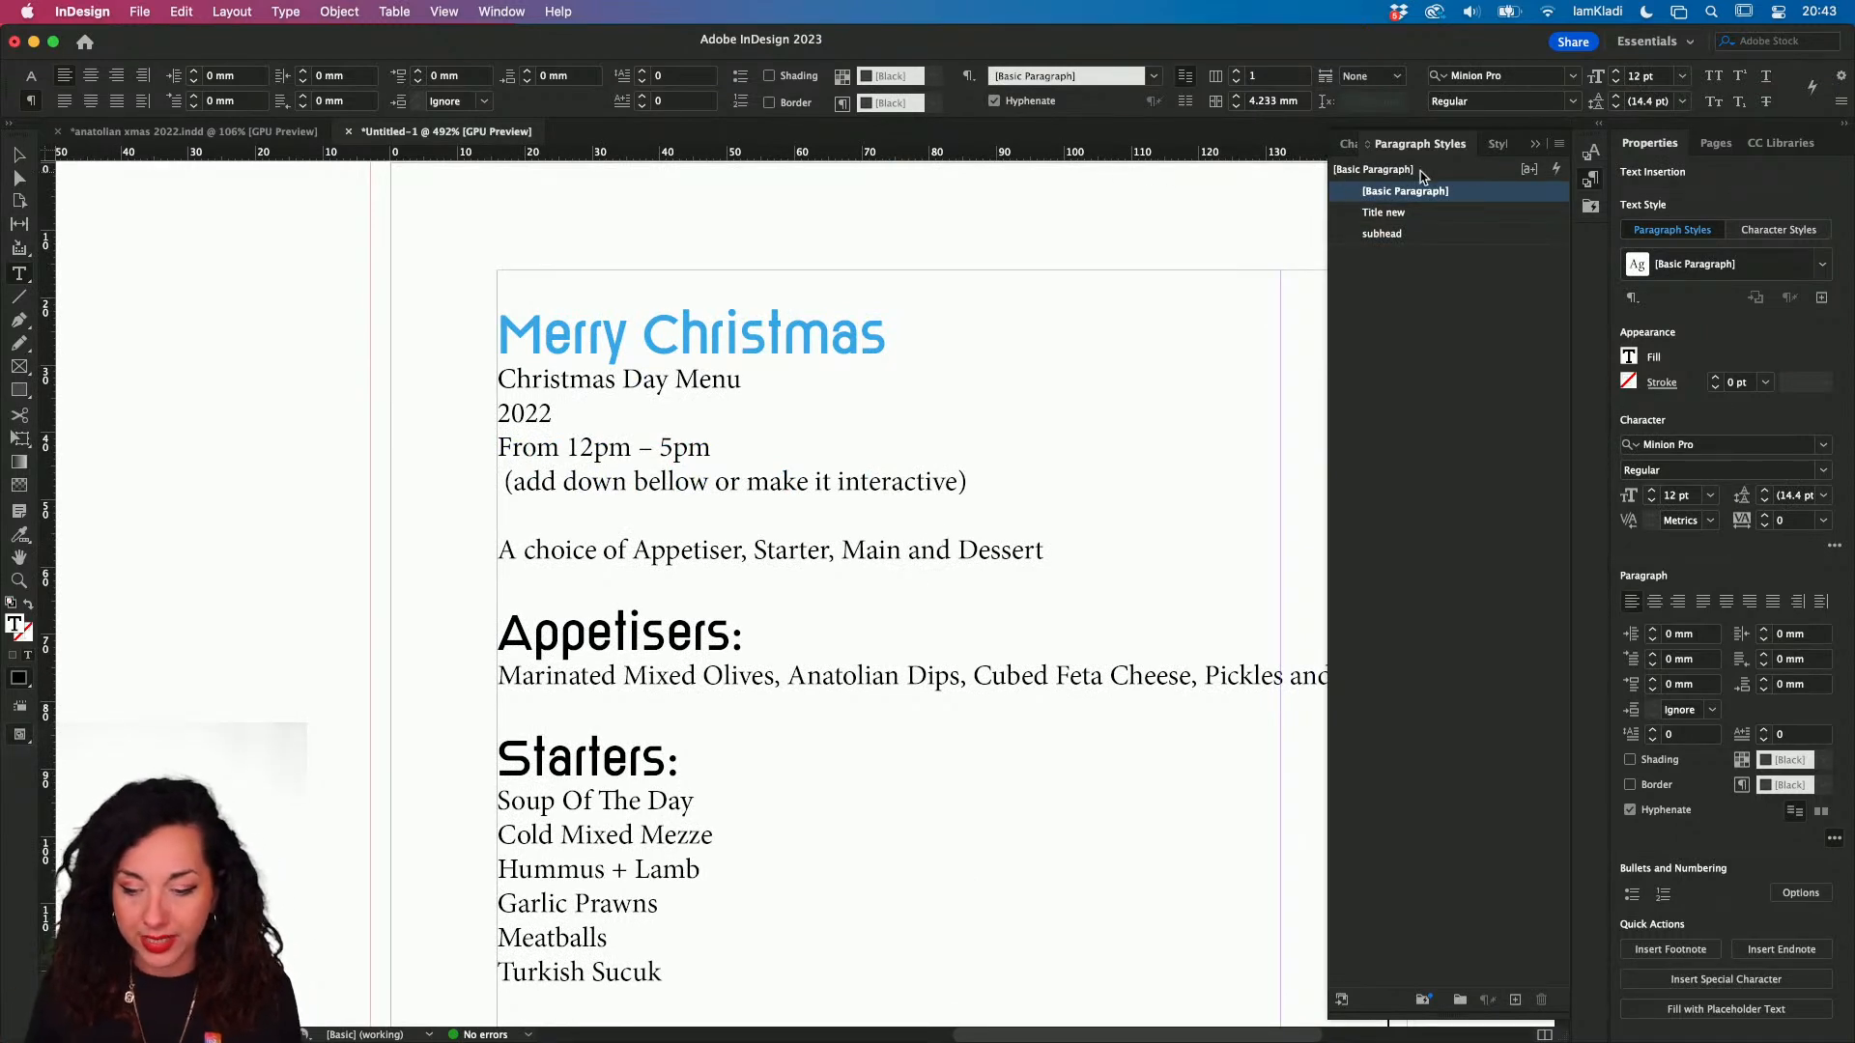
- Apply the Tuxedo style pack to the menu text and display the resulting list of paragraph styles
click(1496, 143)
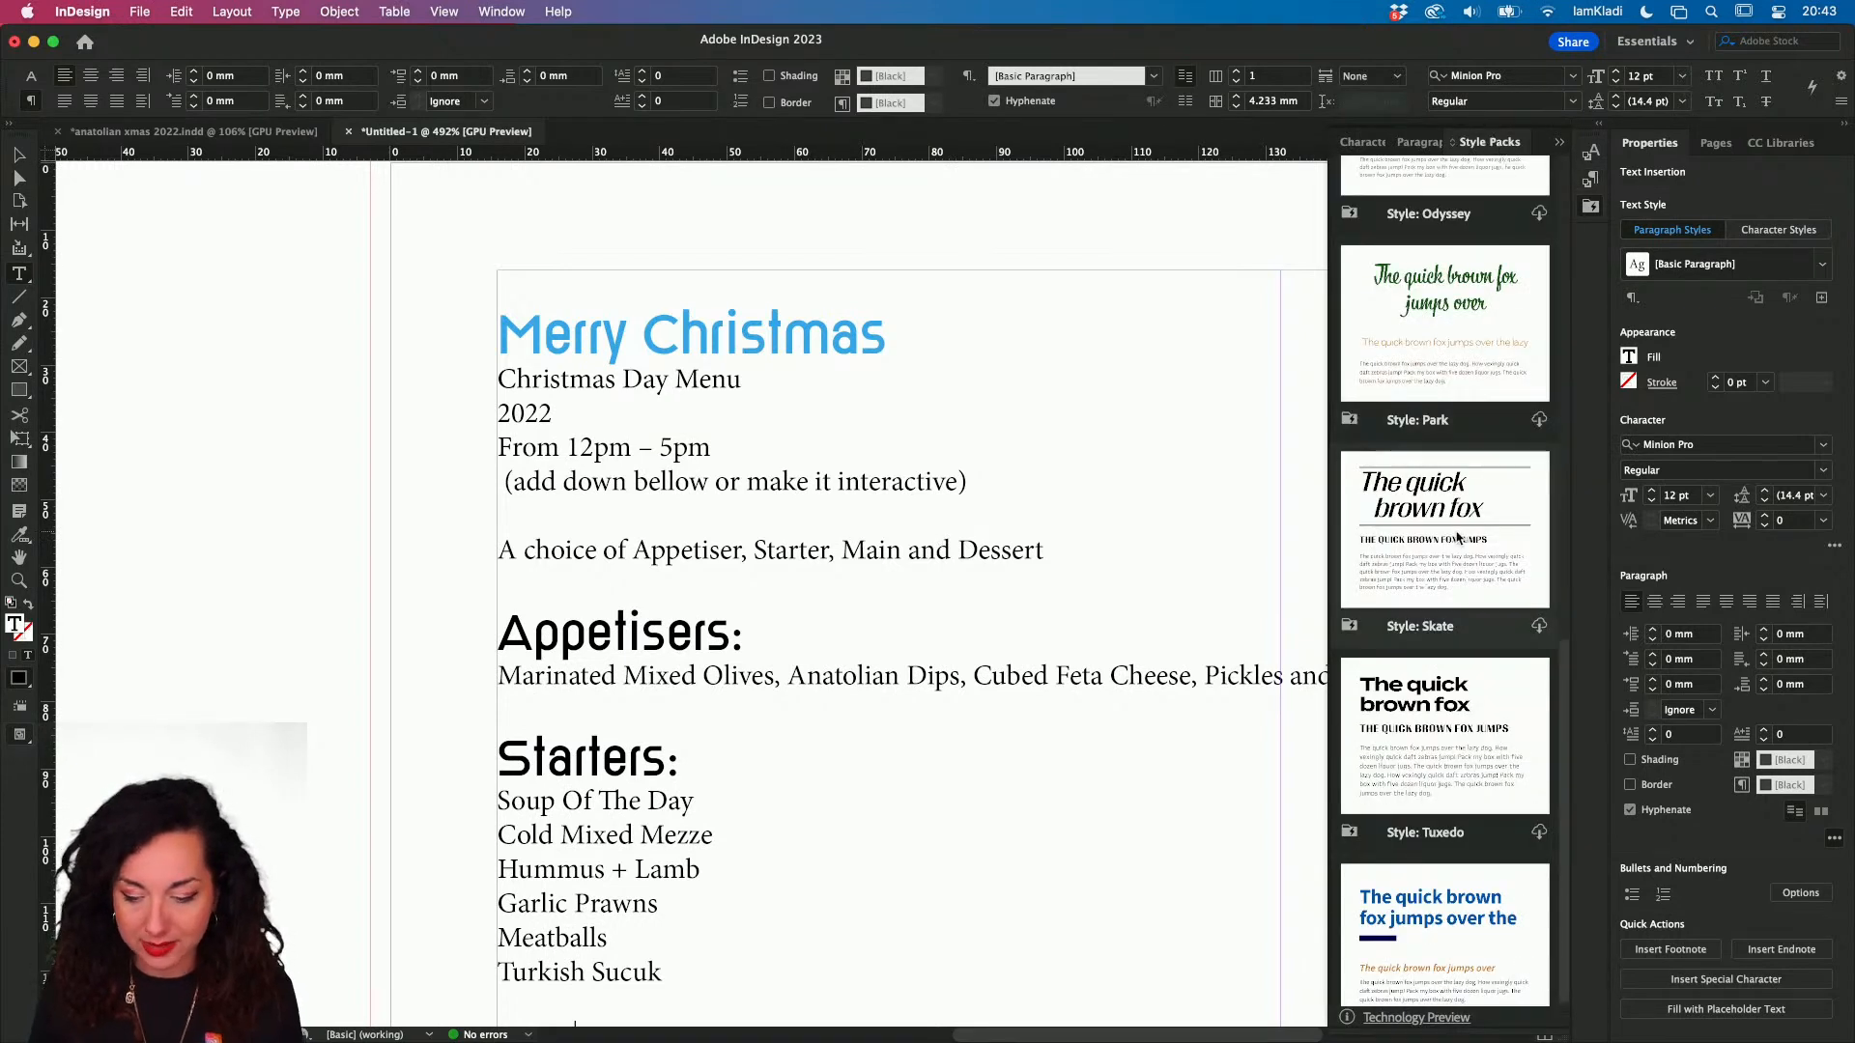
scroll(1457, 538, down, 2)
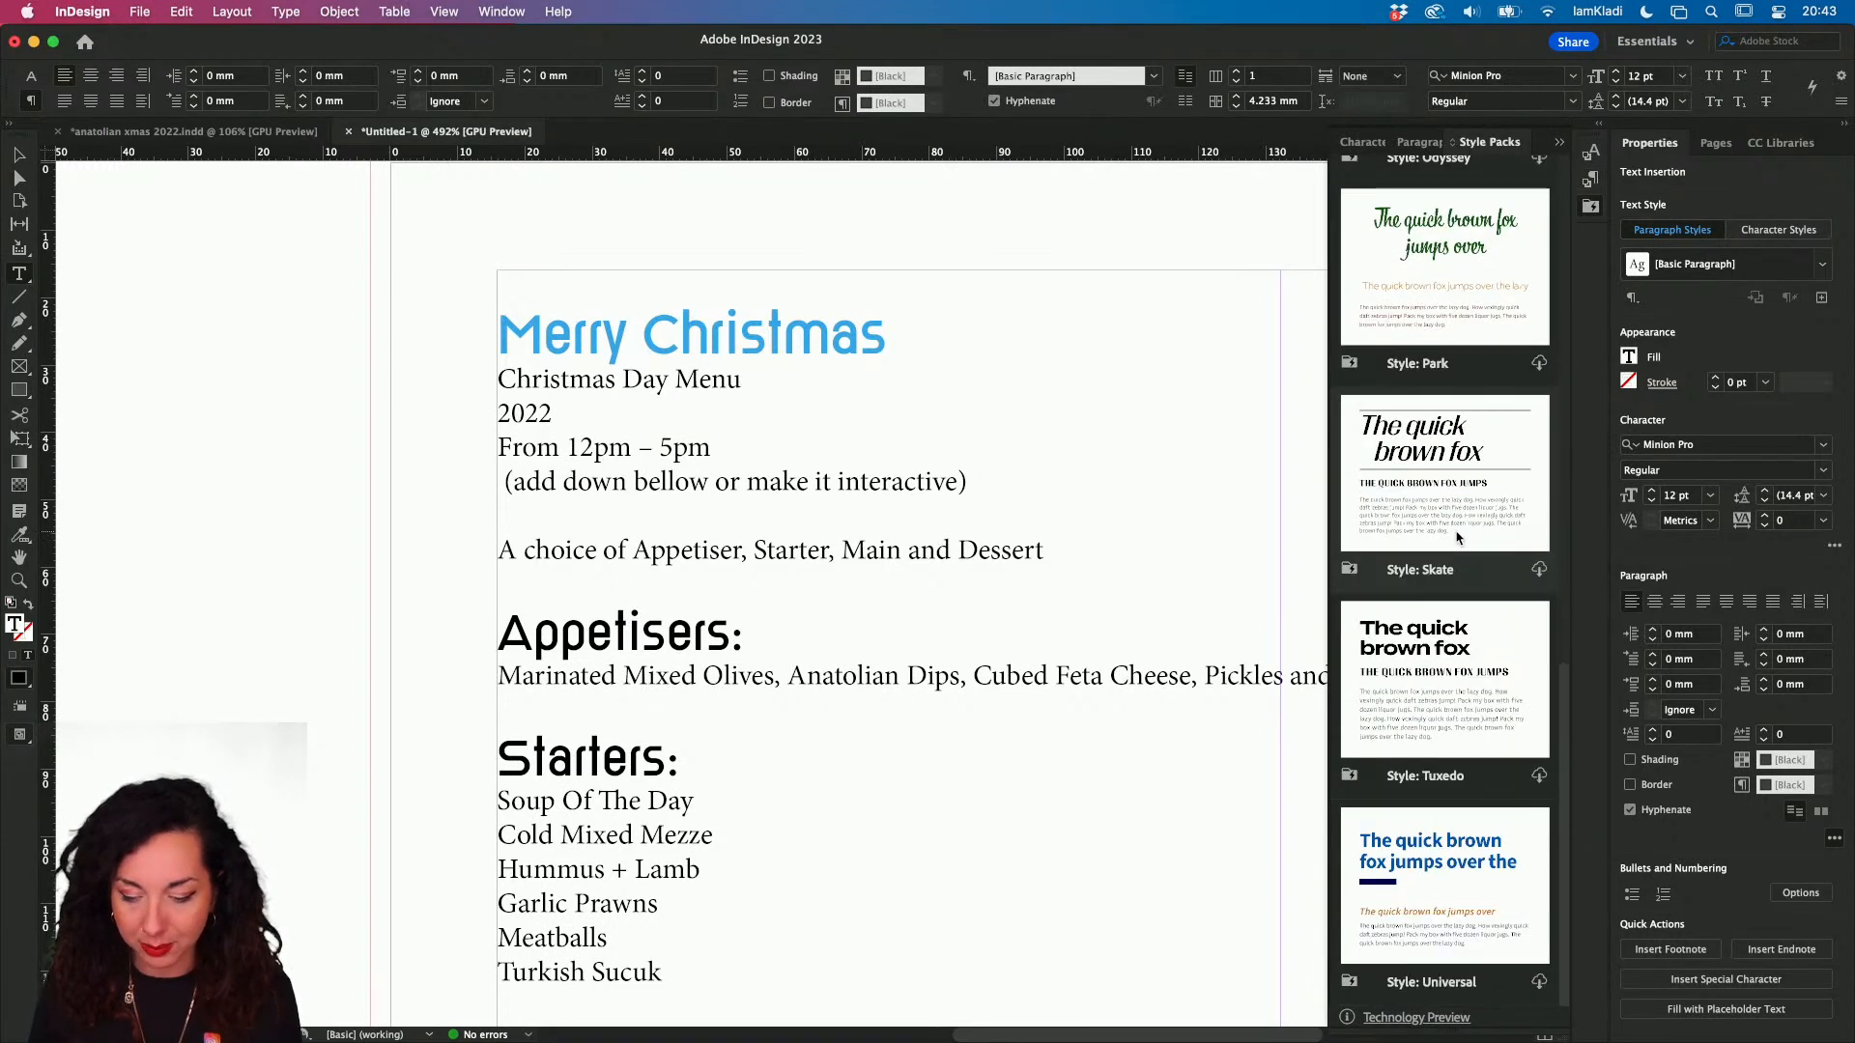
click(1536, 777)
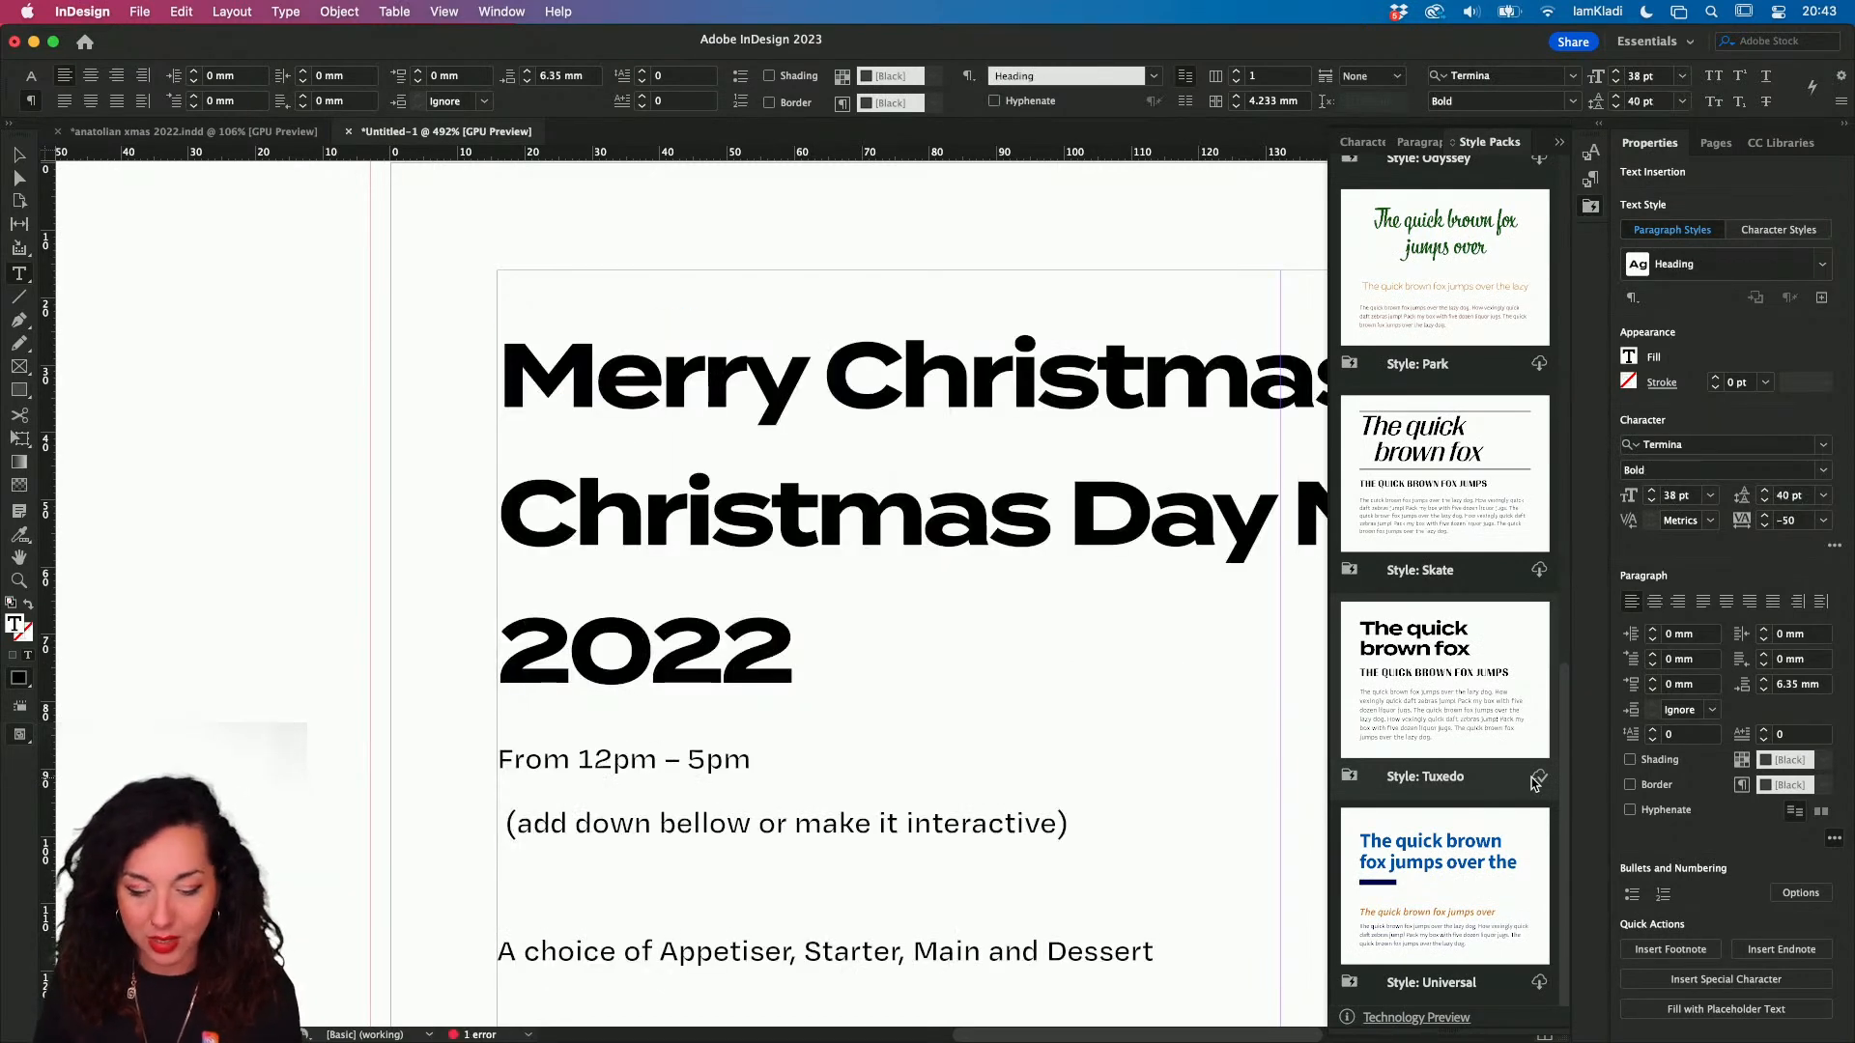
scroll(1092, 747, down, 3)
scroll(1093, 747, down, 5)
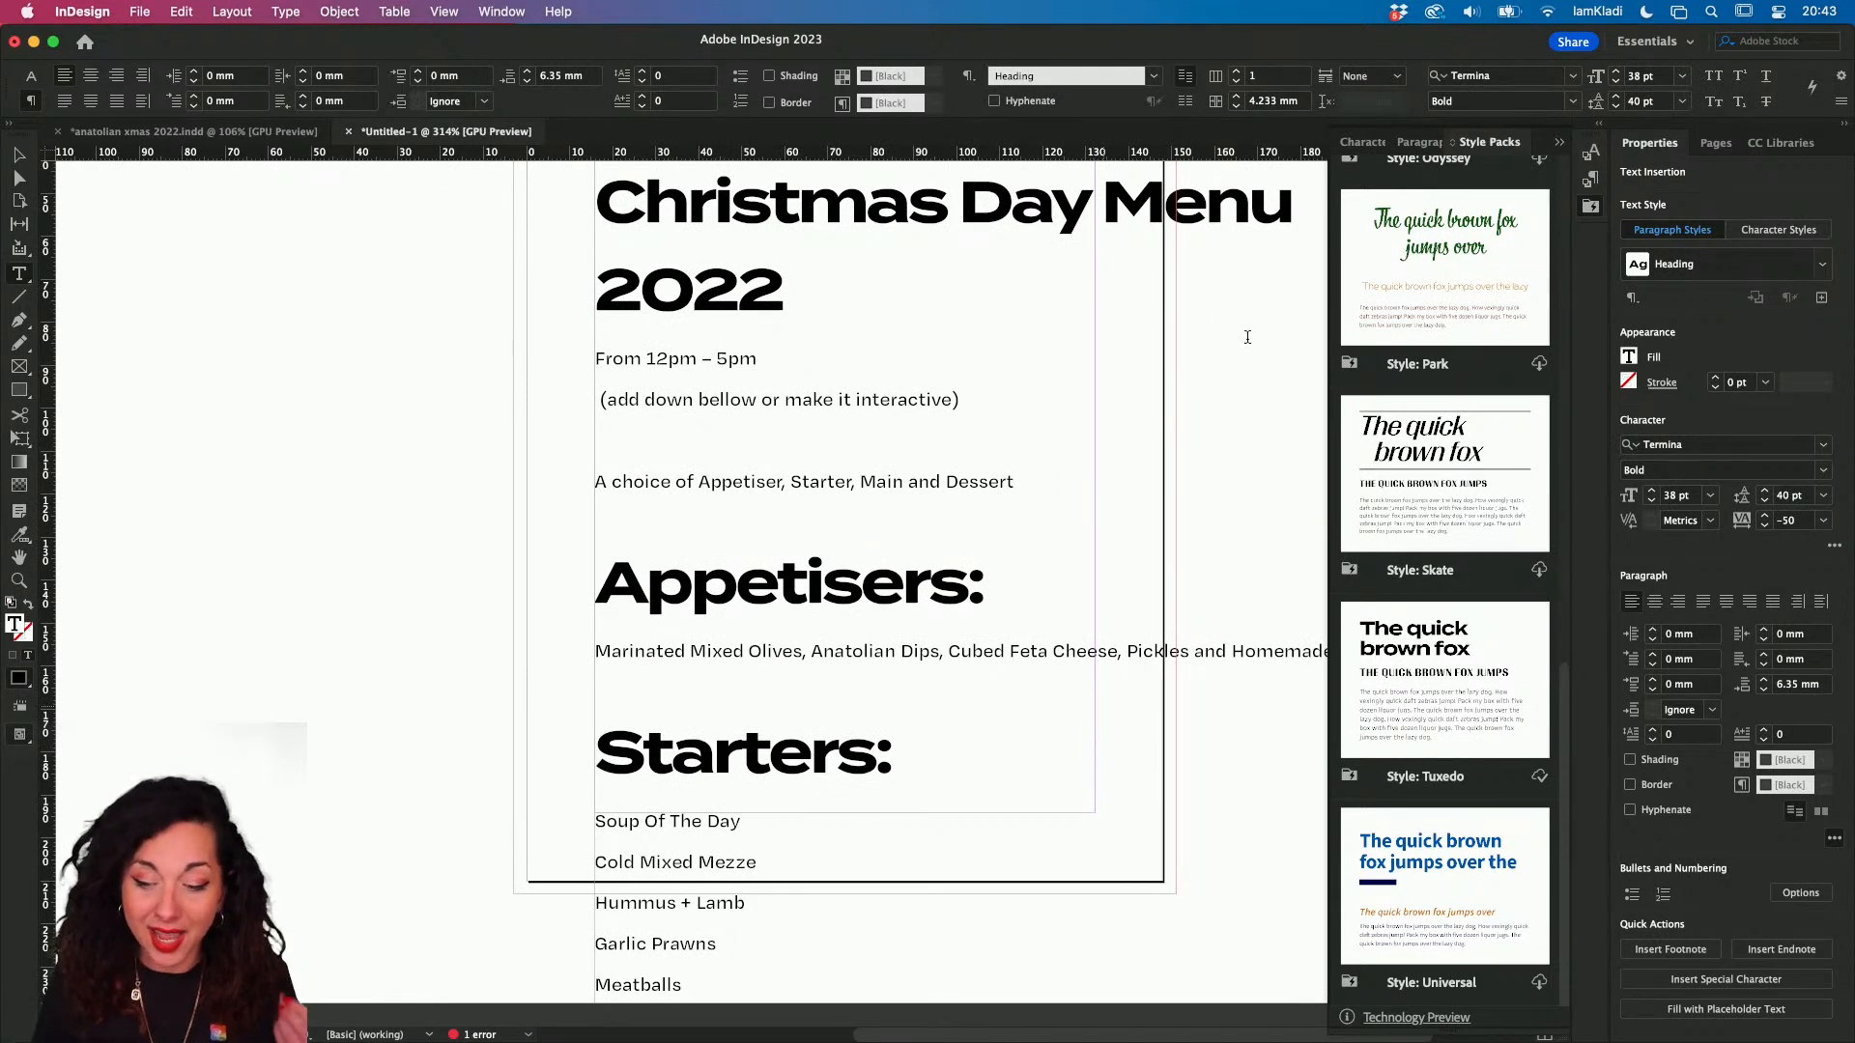
click(1409, 145)
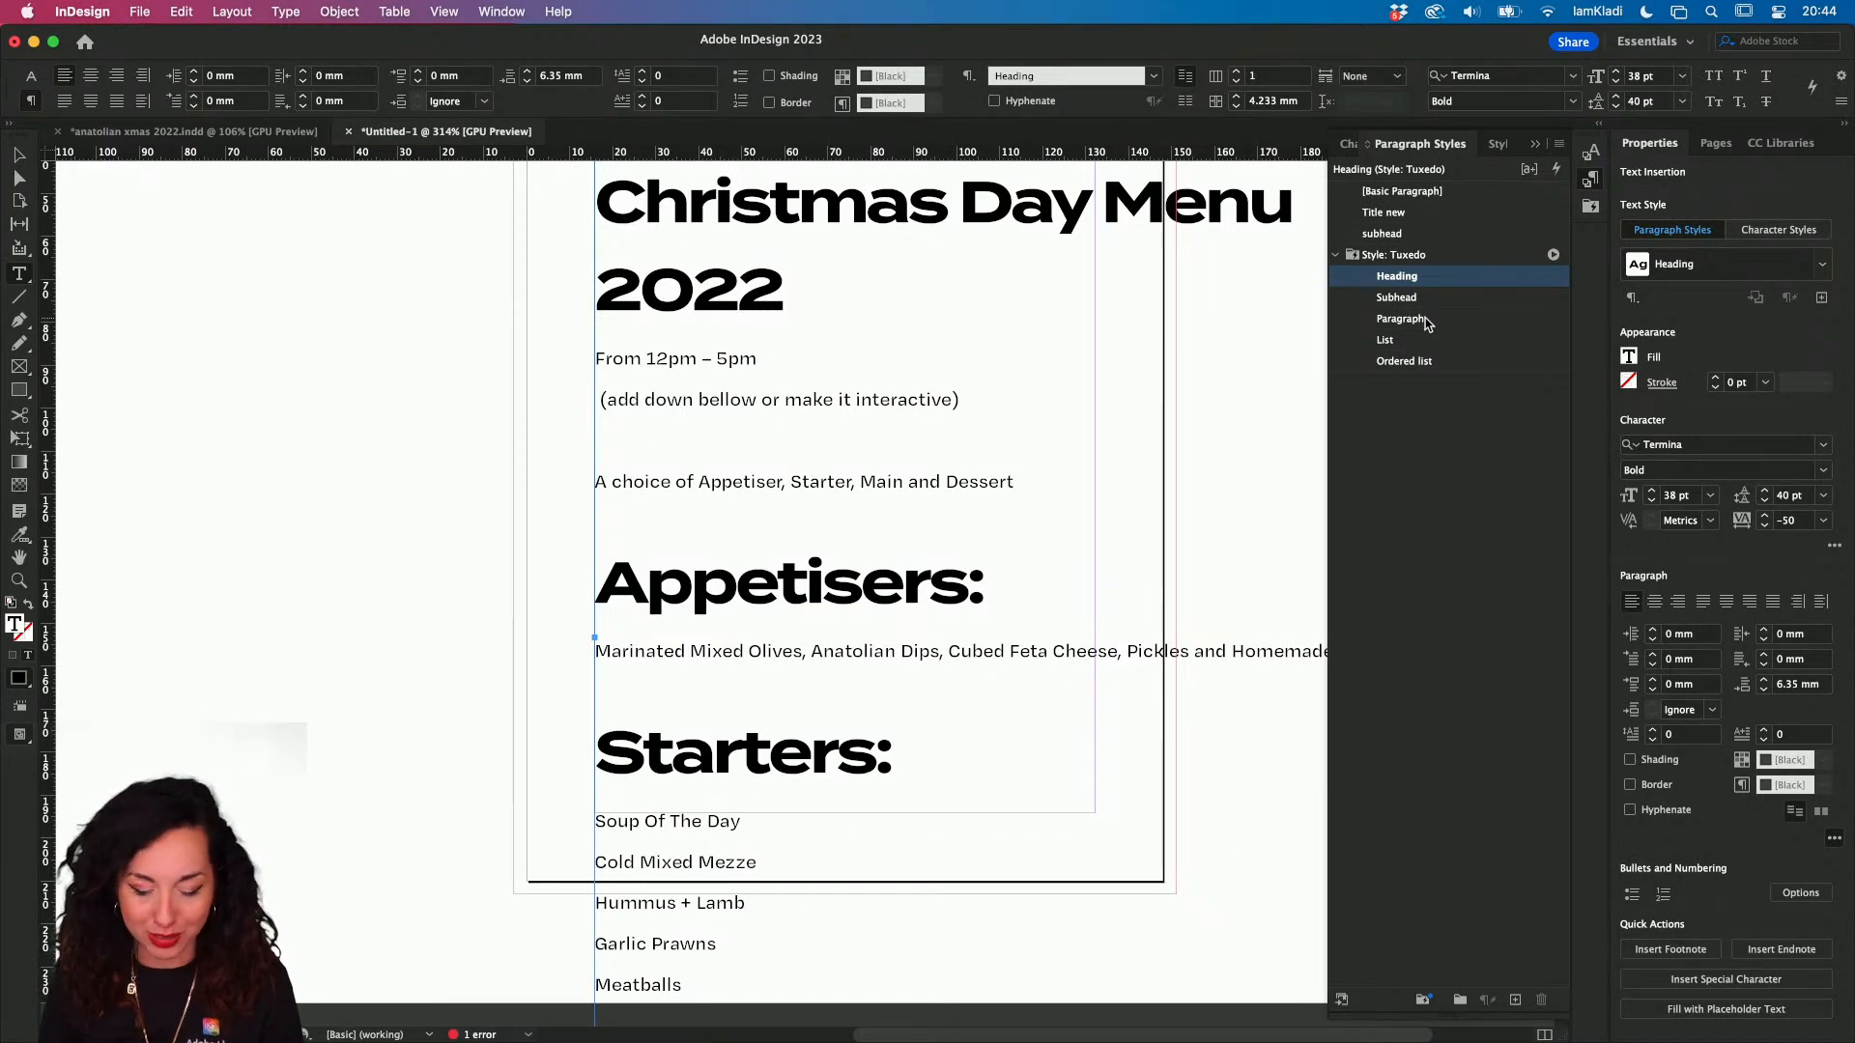
- Leave text editing and move the menu text frame to about X 80 mm, Y -5.5 mm, overlapping the first page
text(v)
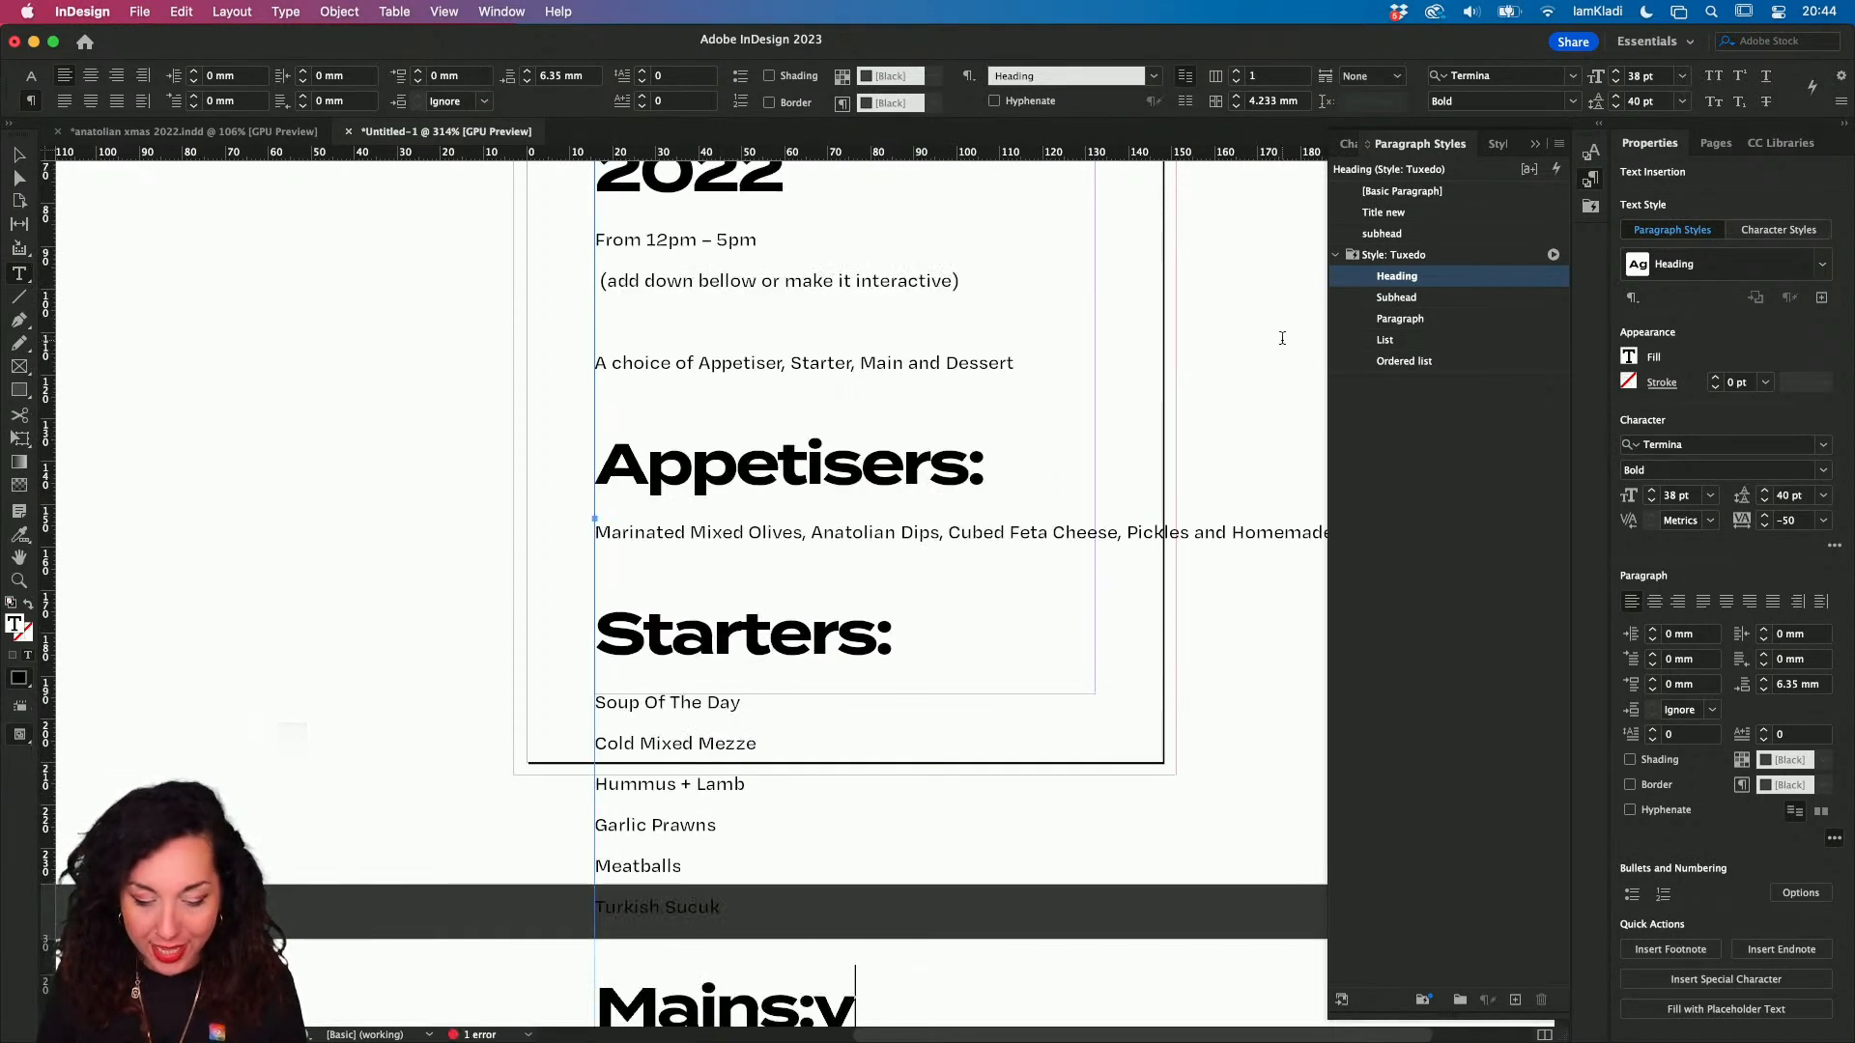
scroll(1163, 386, down, 3)
key(Escape)
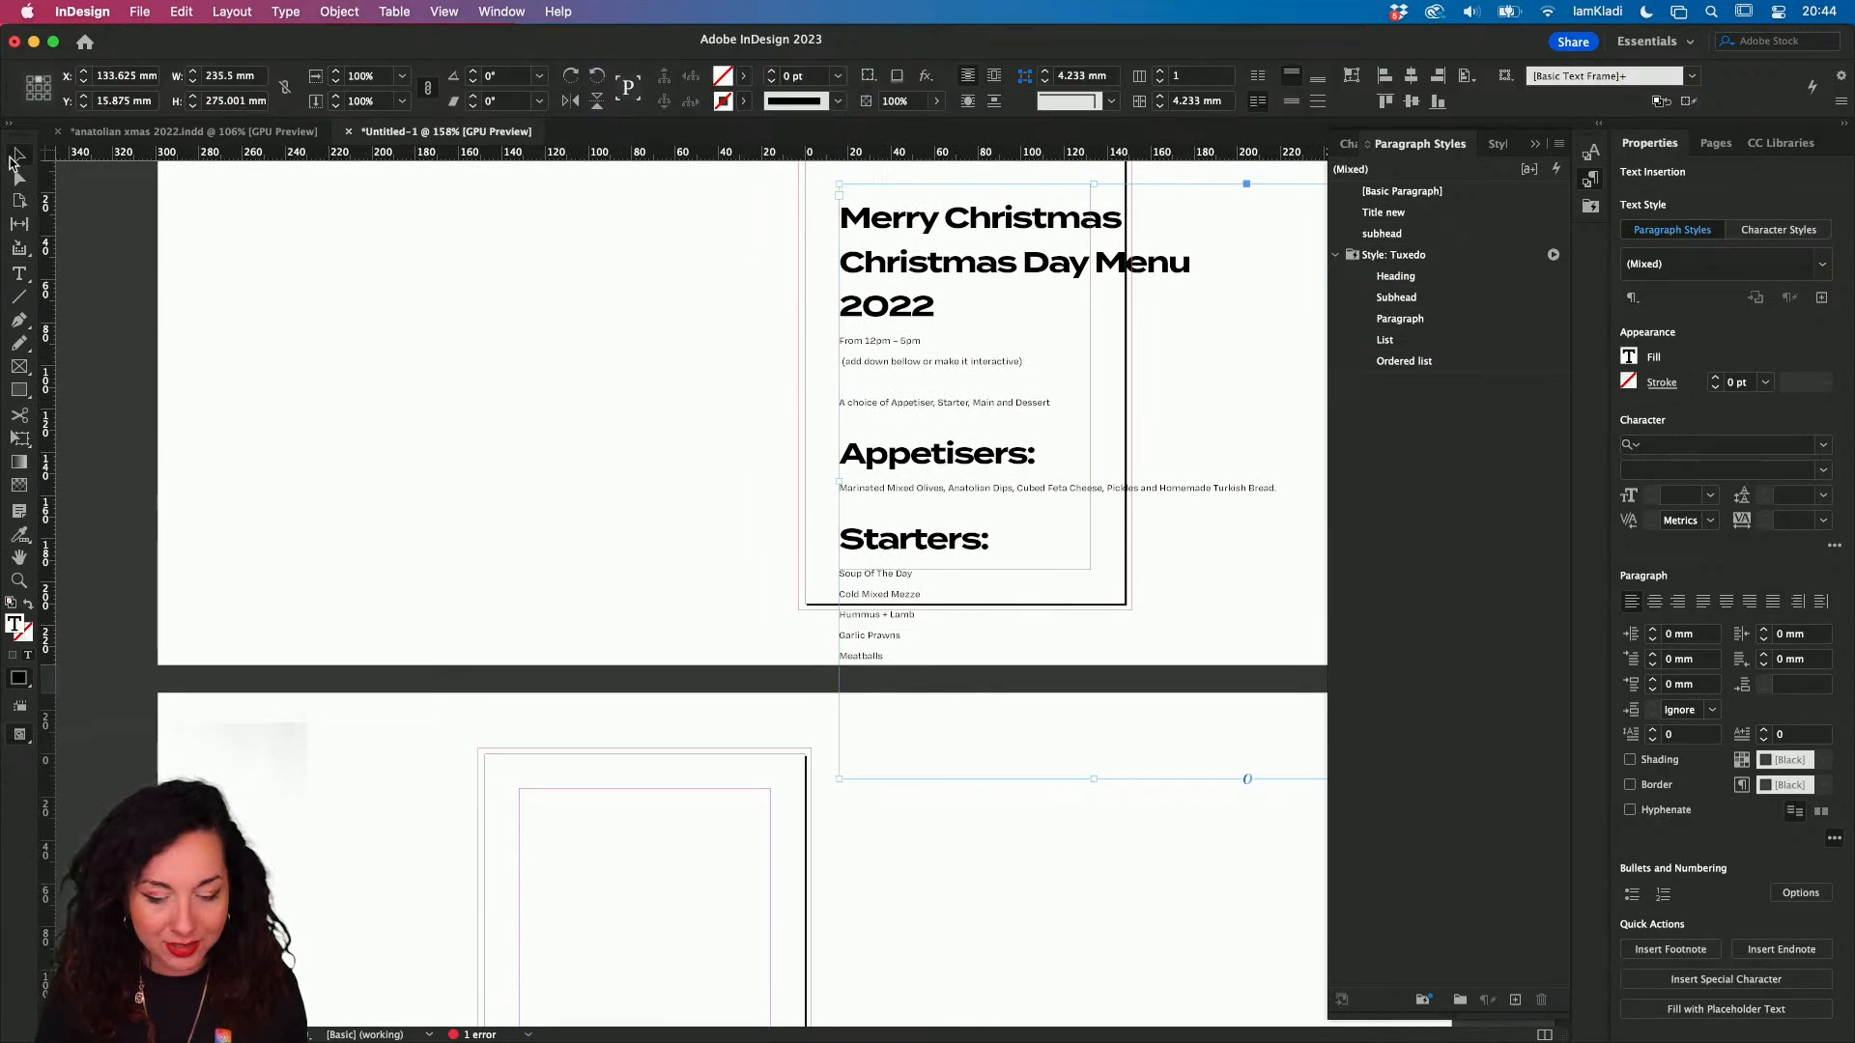
scroll(381, 287, up, 1)
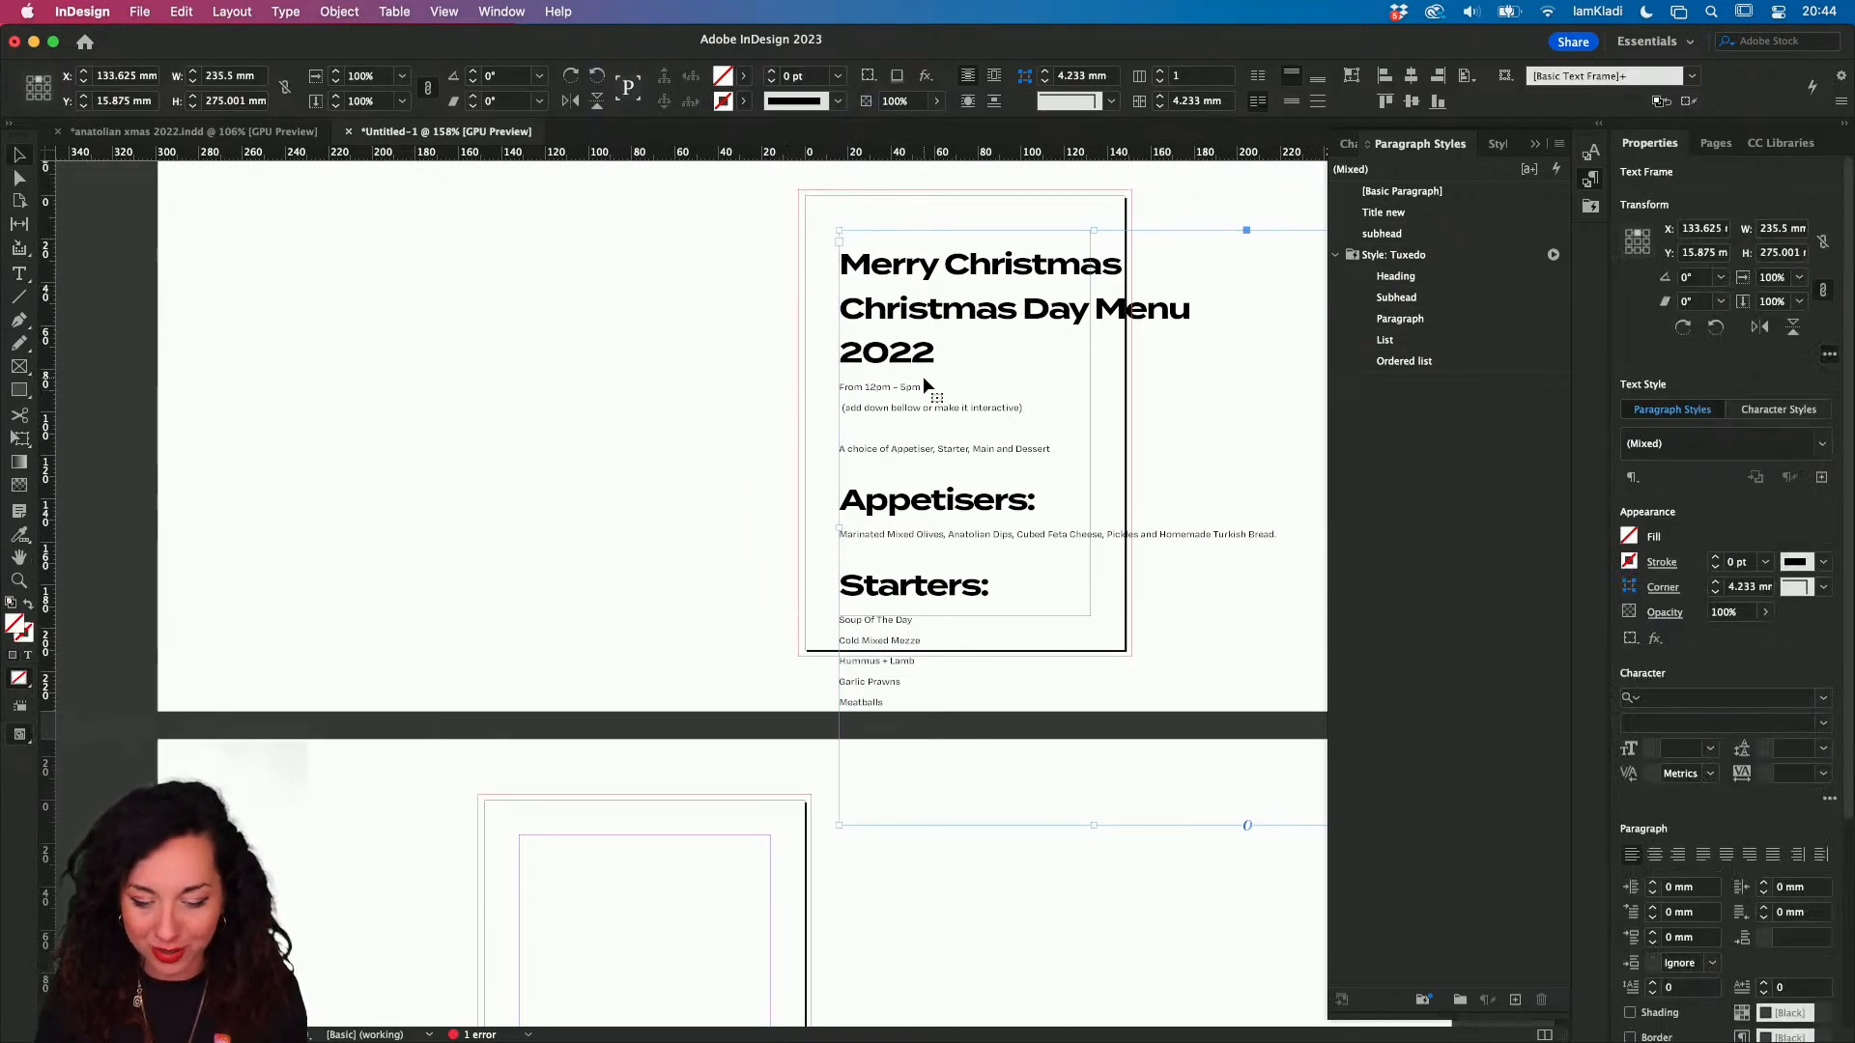
drag(920, 375, 619, 350)
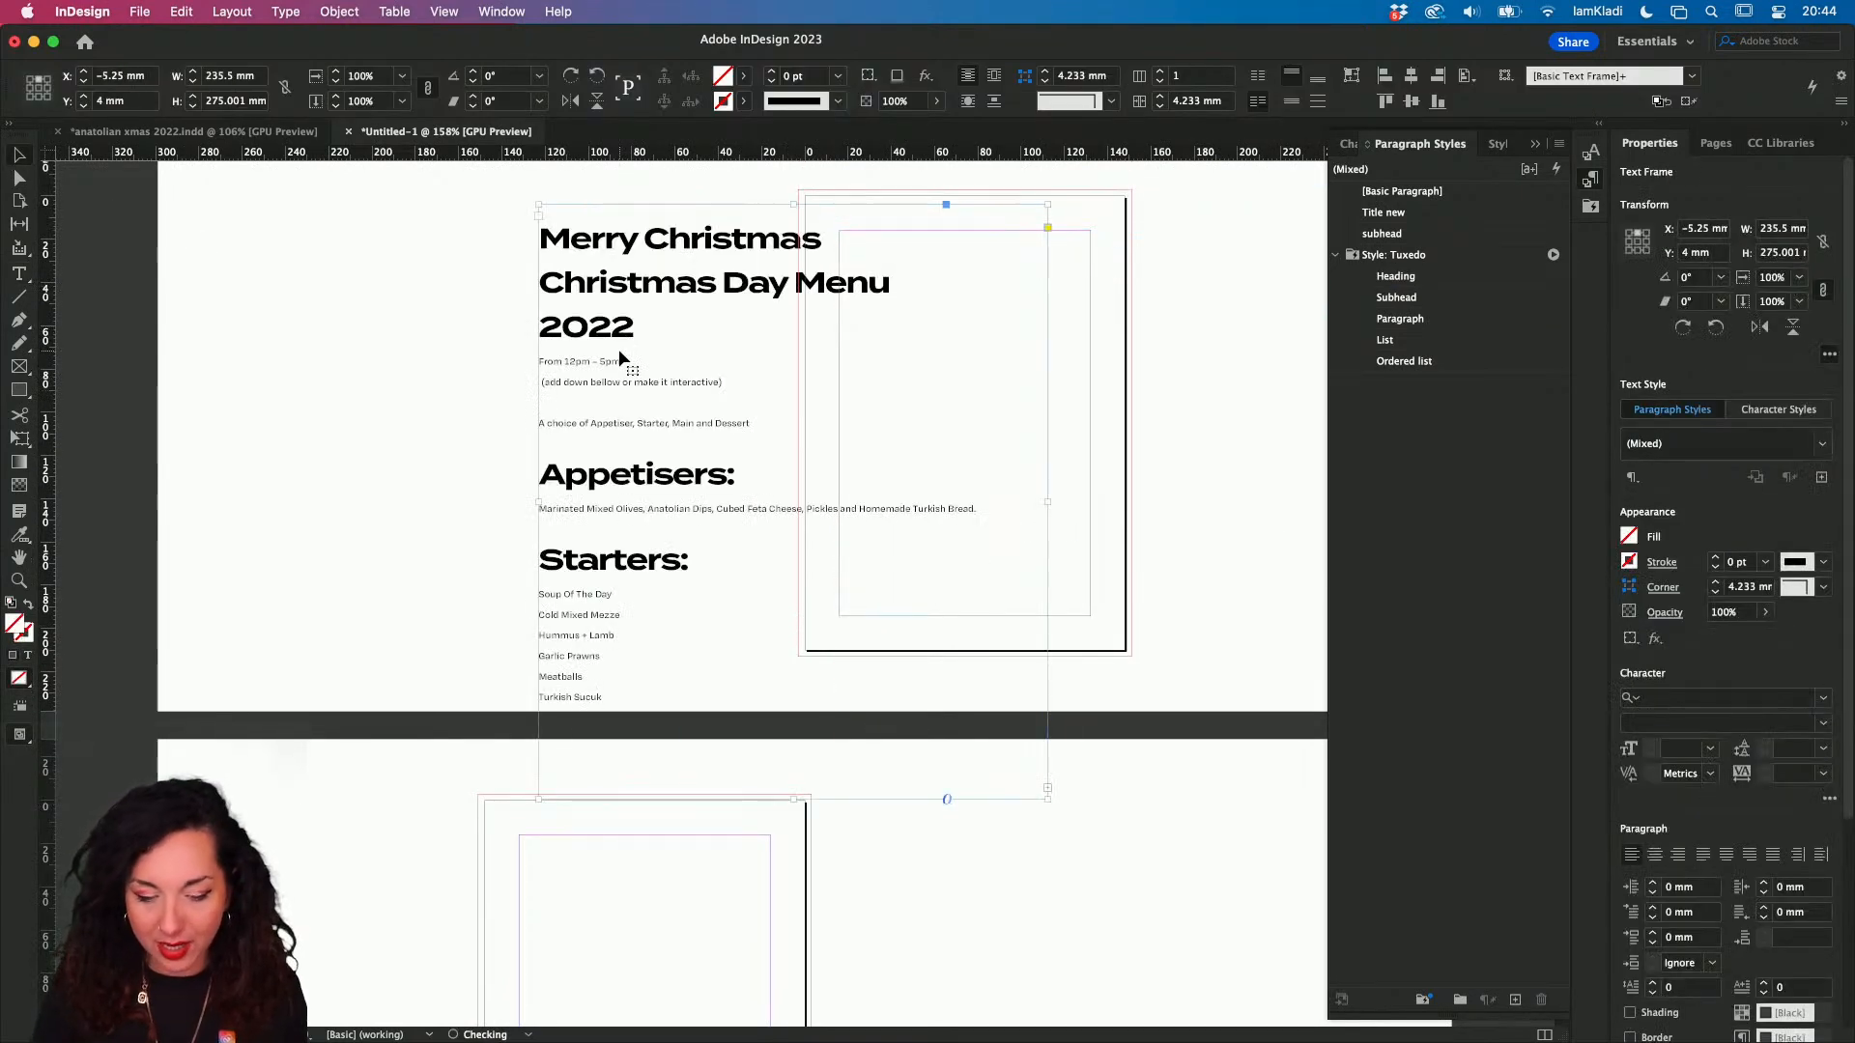
click(369, 322)
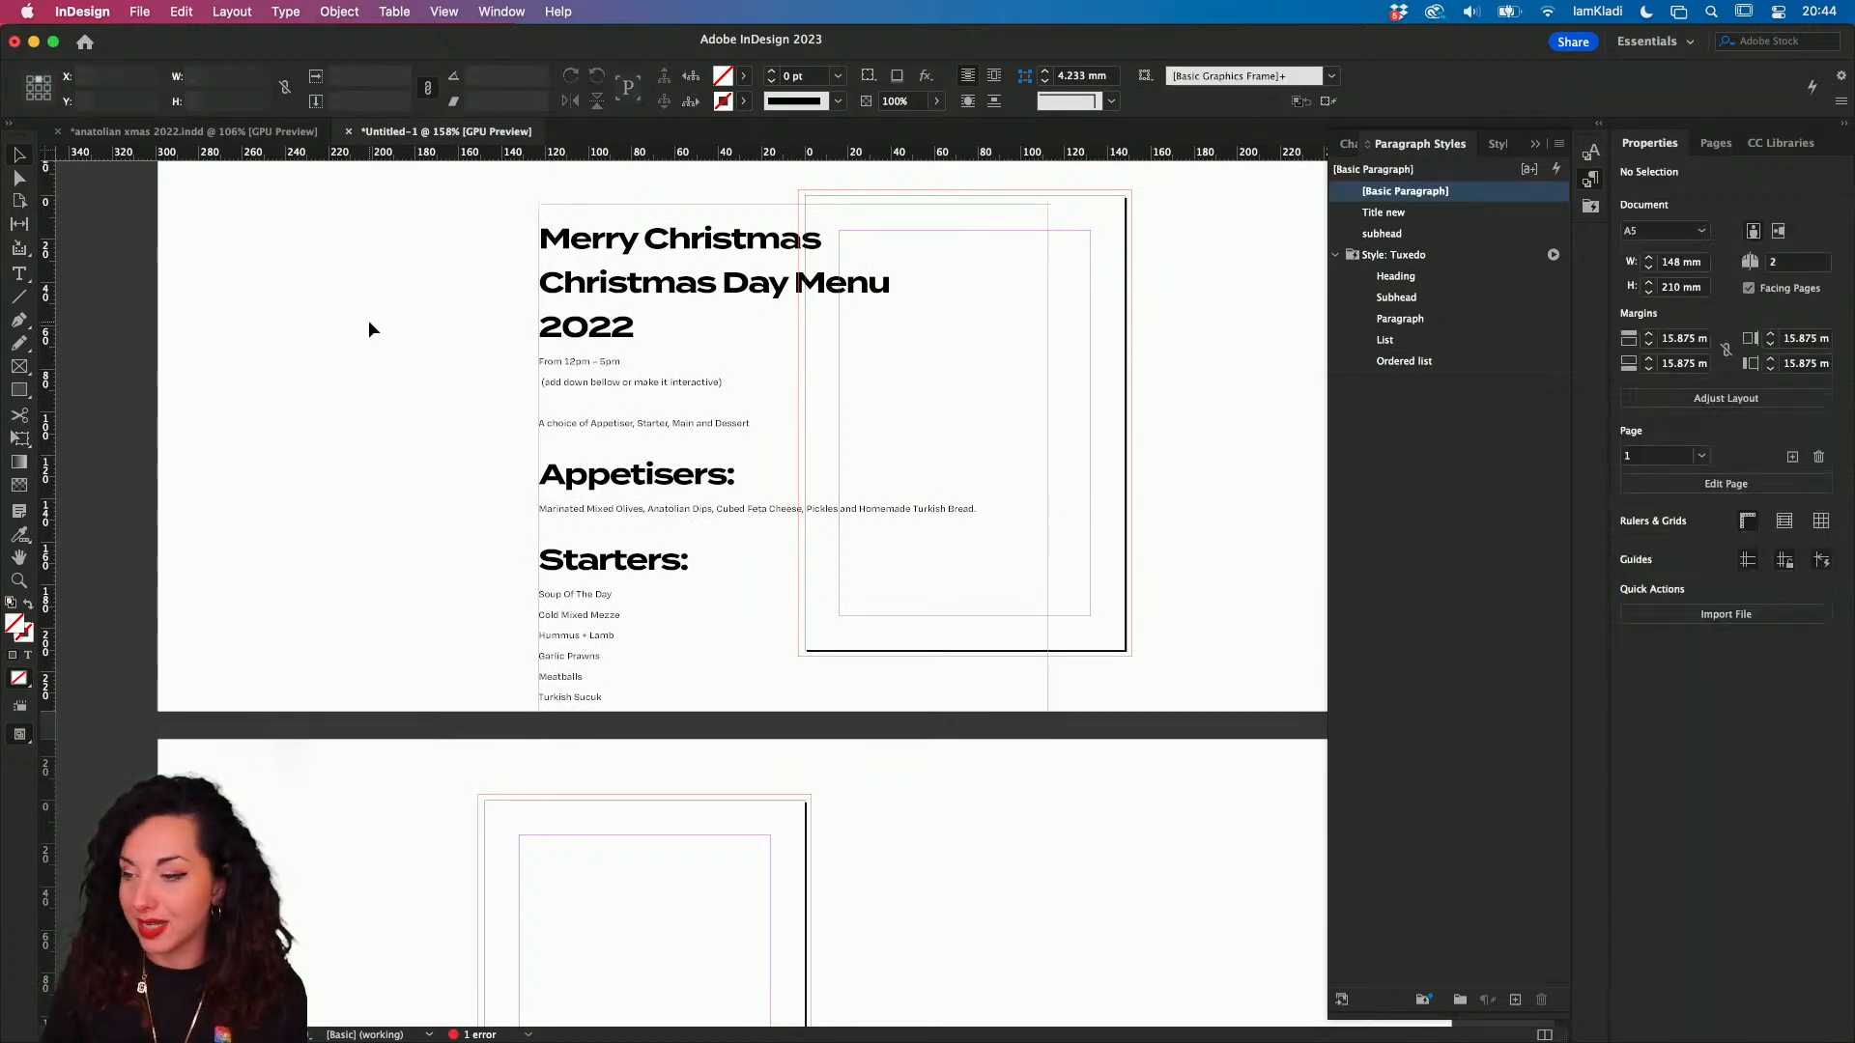
drag(591, 316, 776, 297)
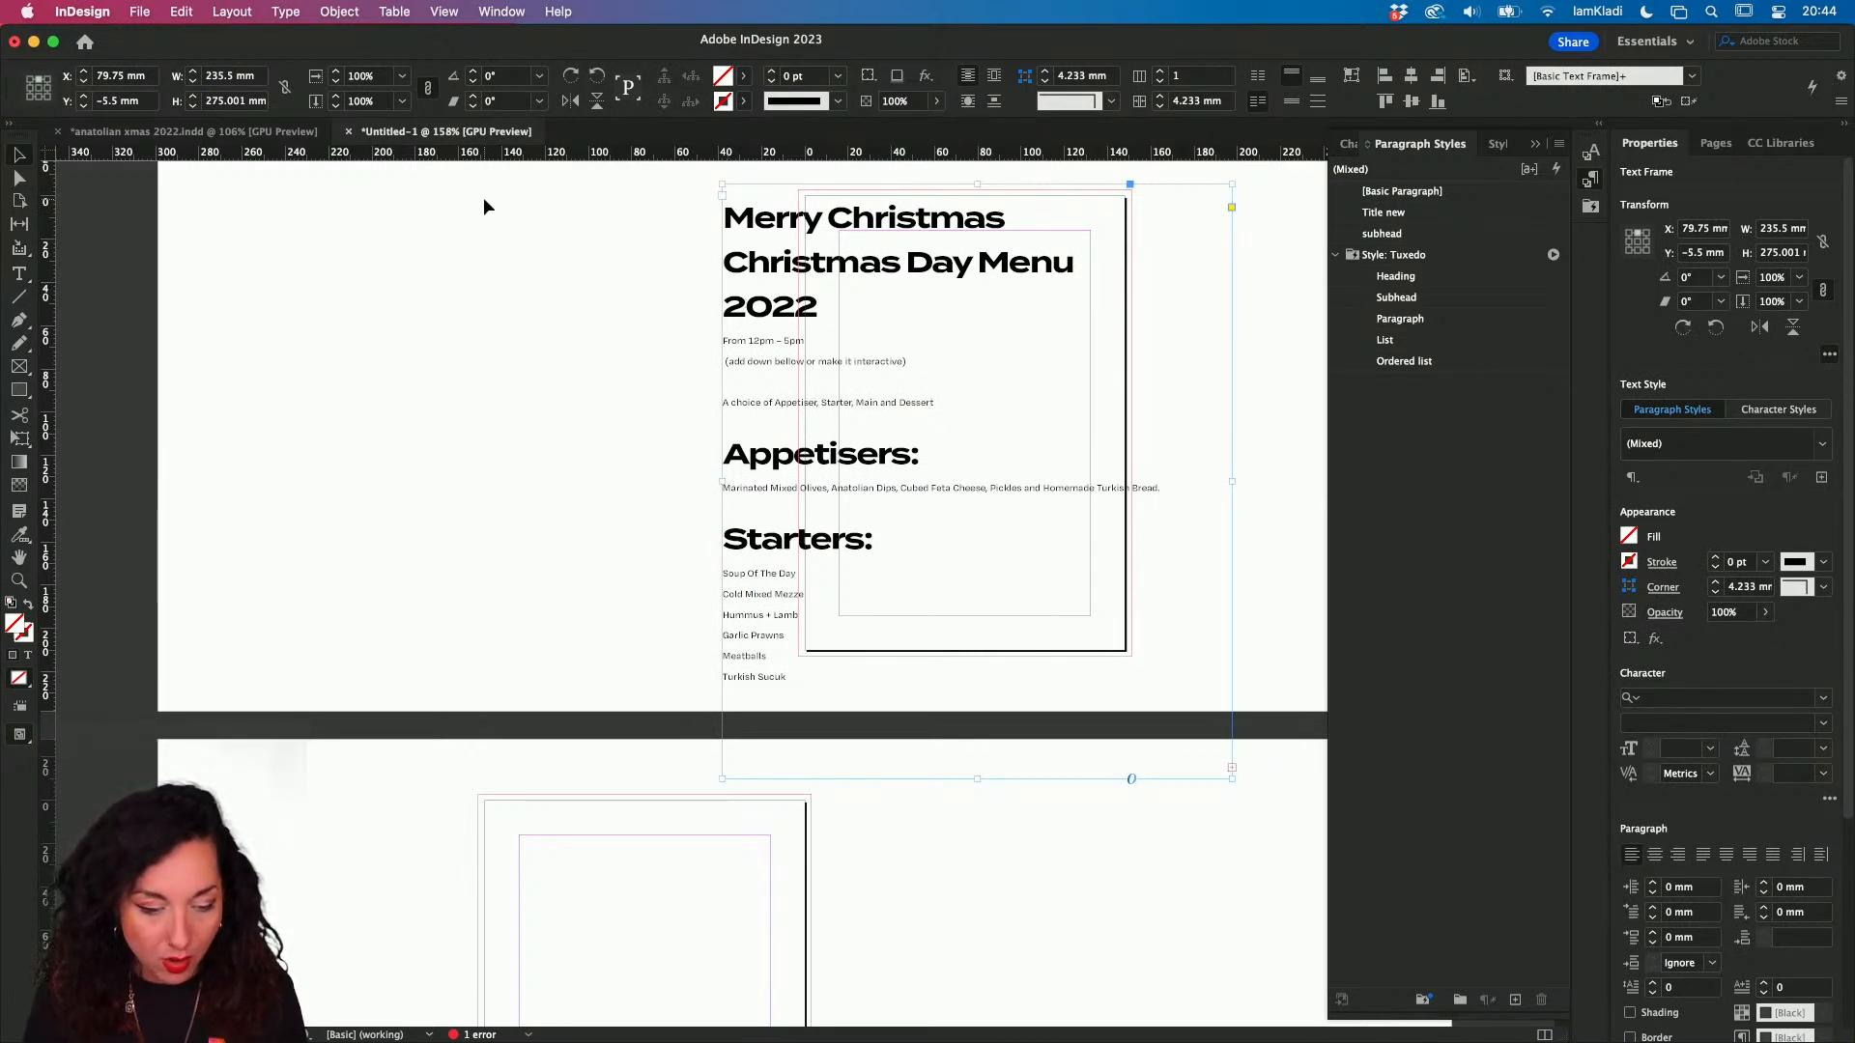
- Start a new document and show all the blank document presets for web
click(84, 43)
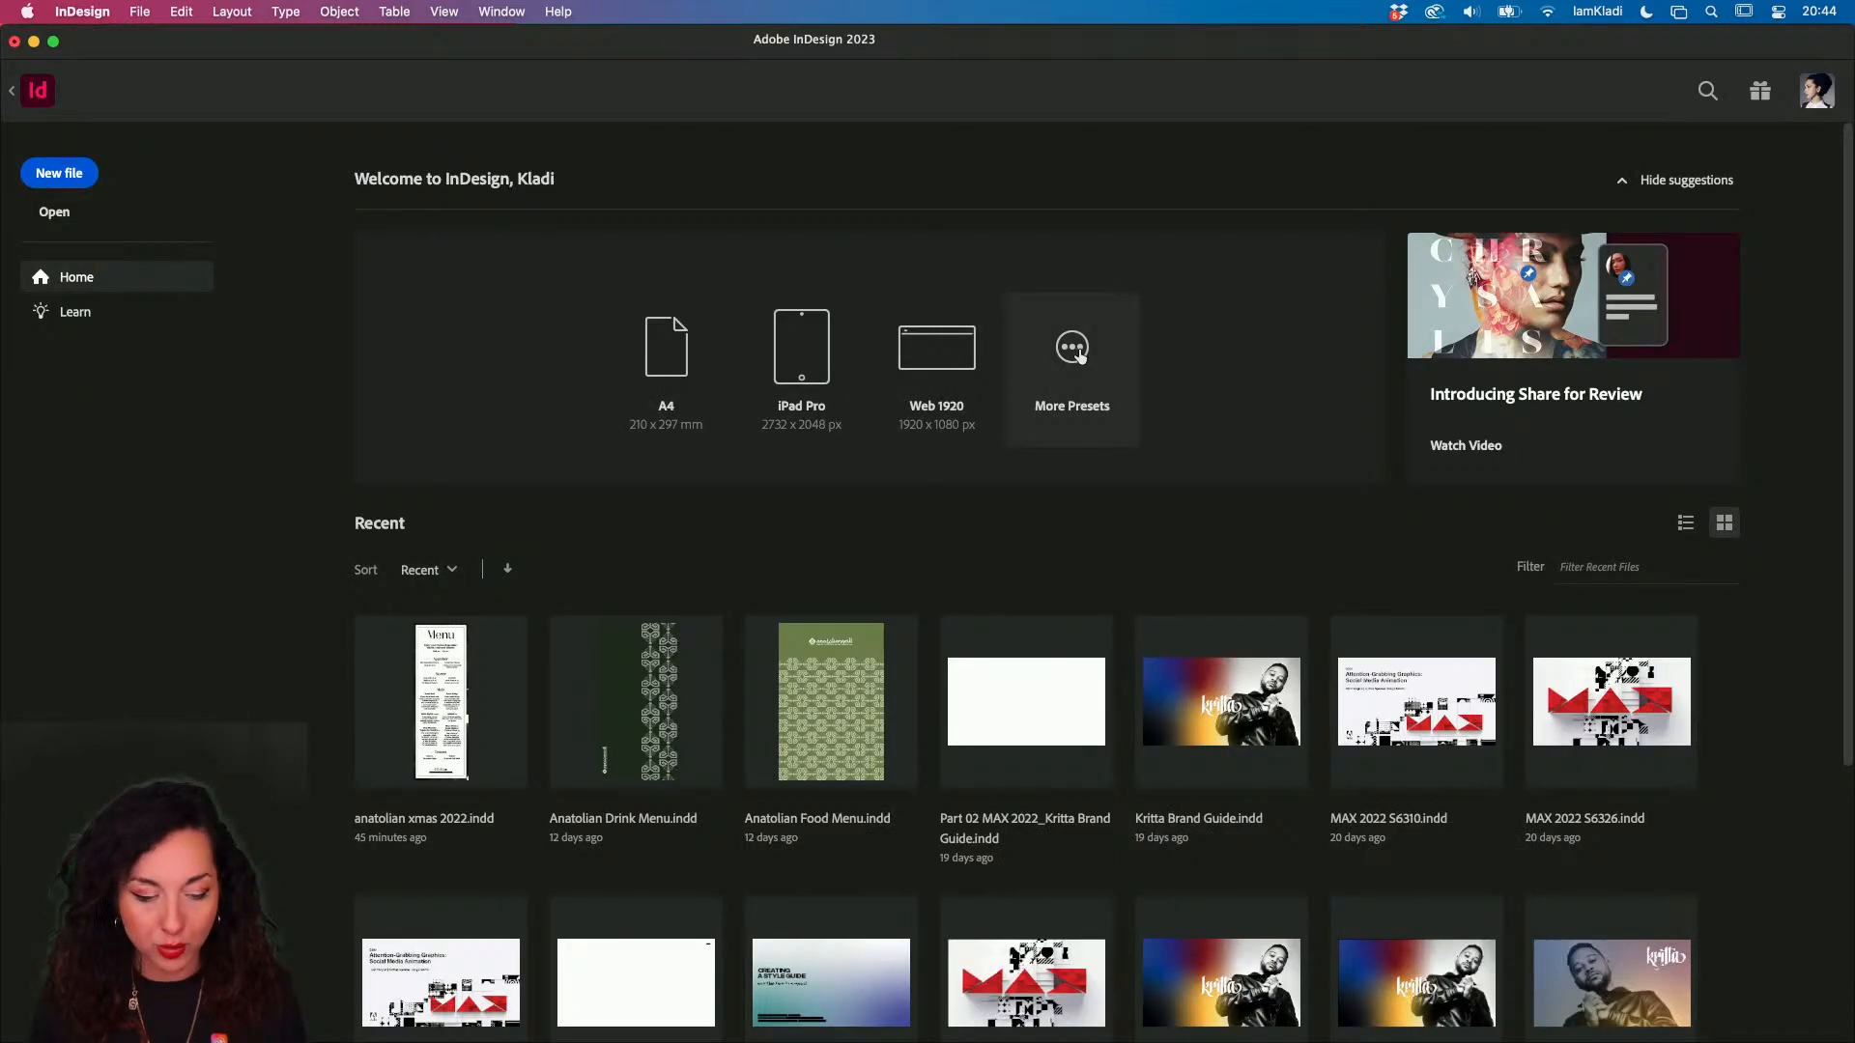
click(74, 177)
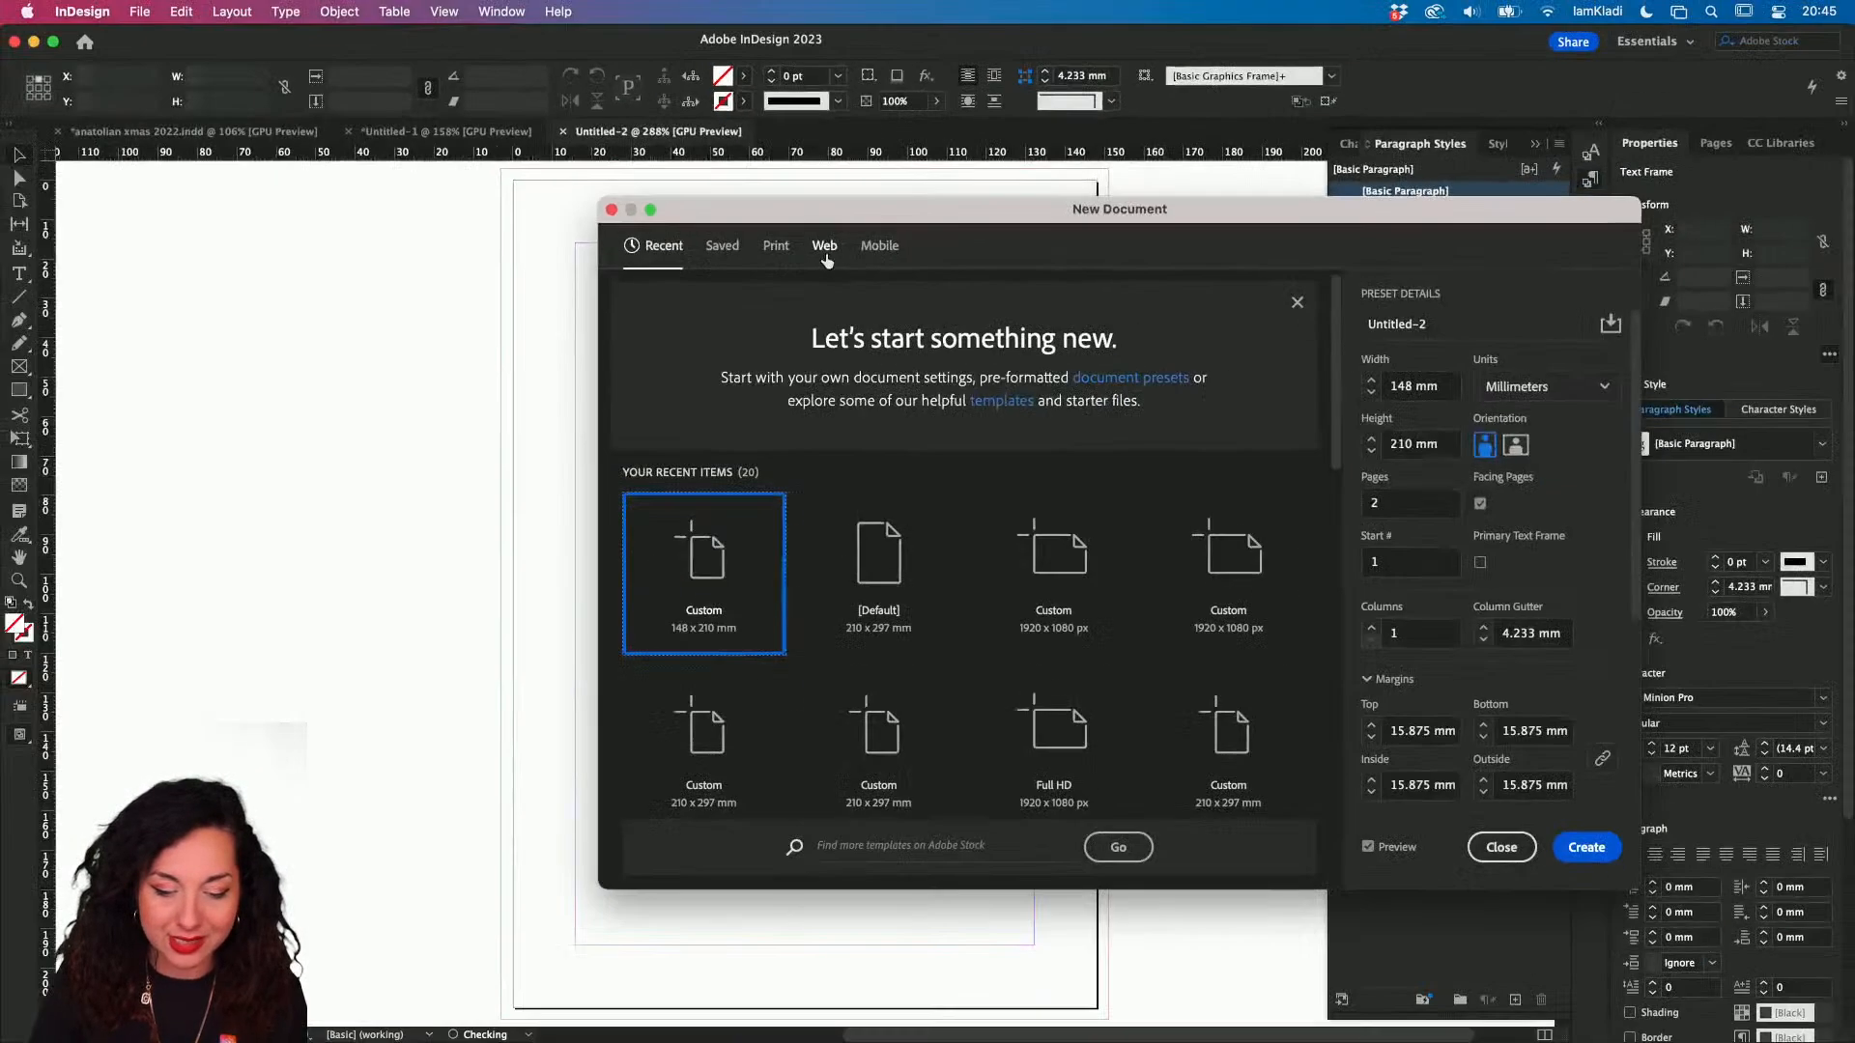
click(825, 248)
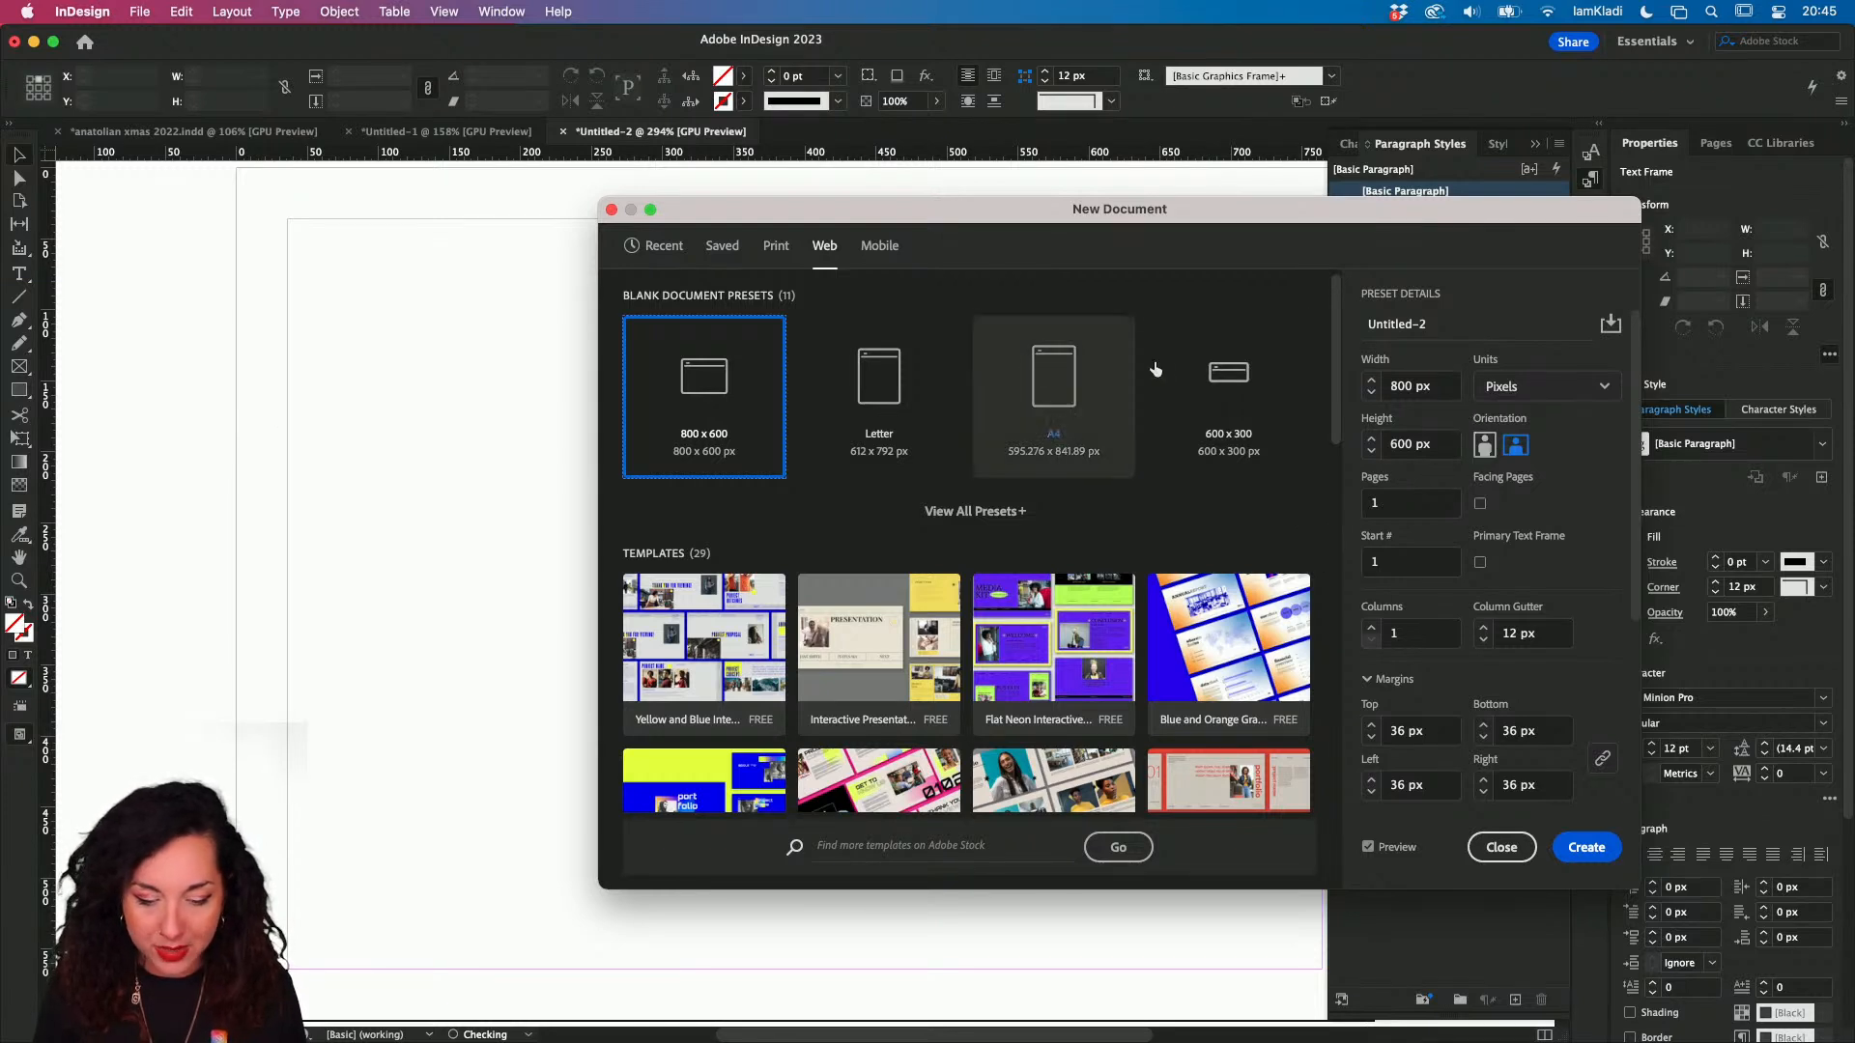
click(992, 512)
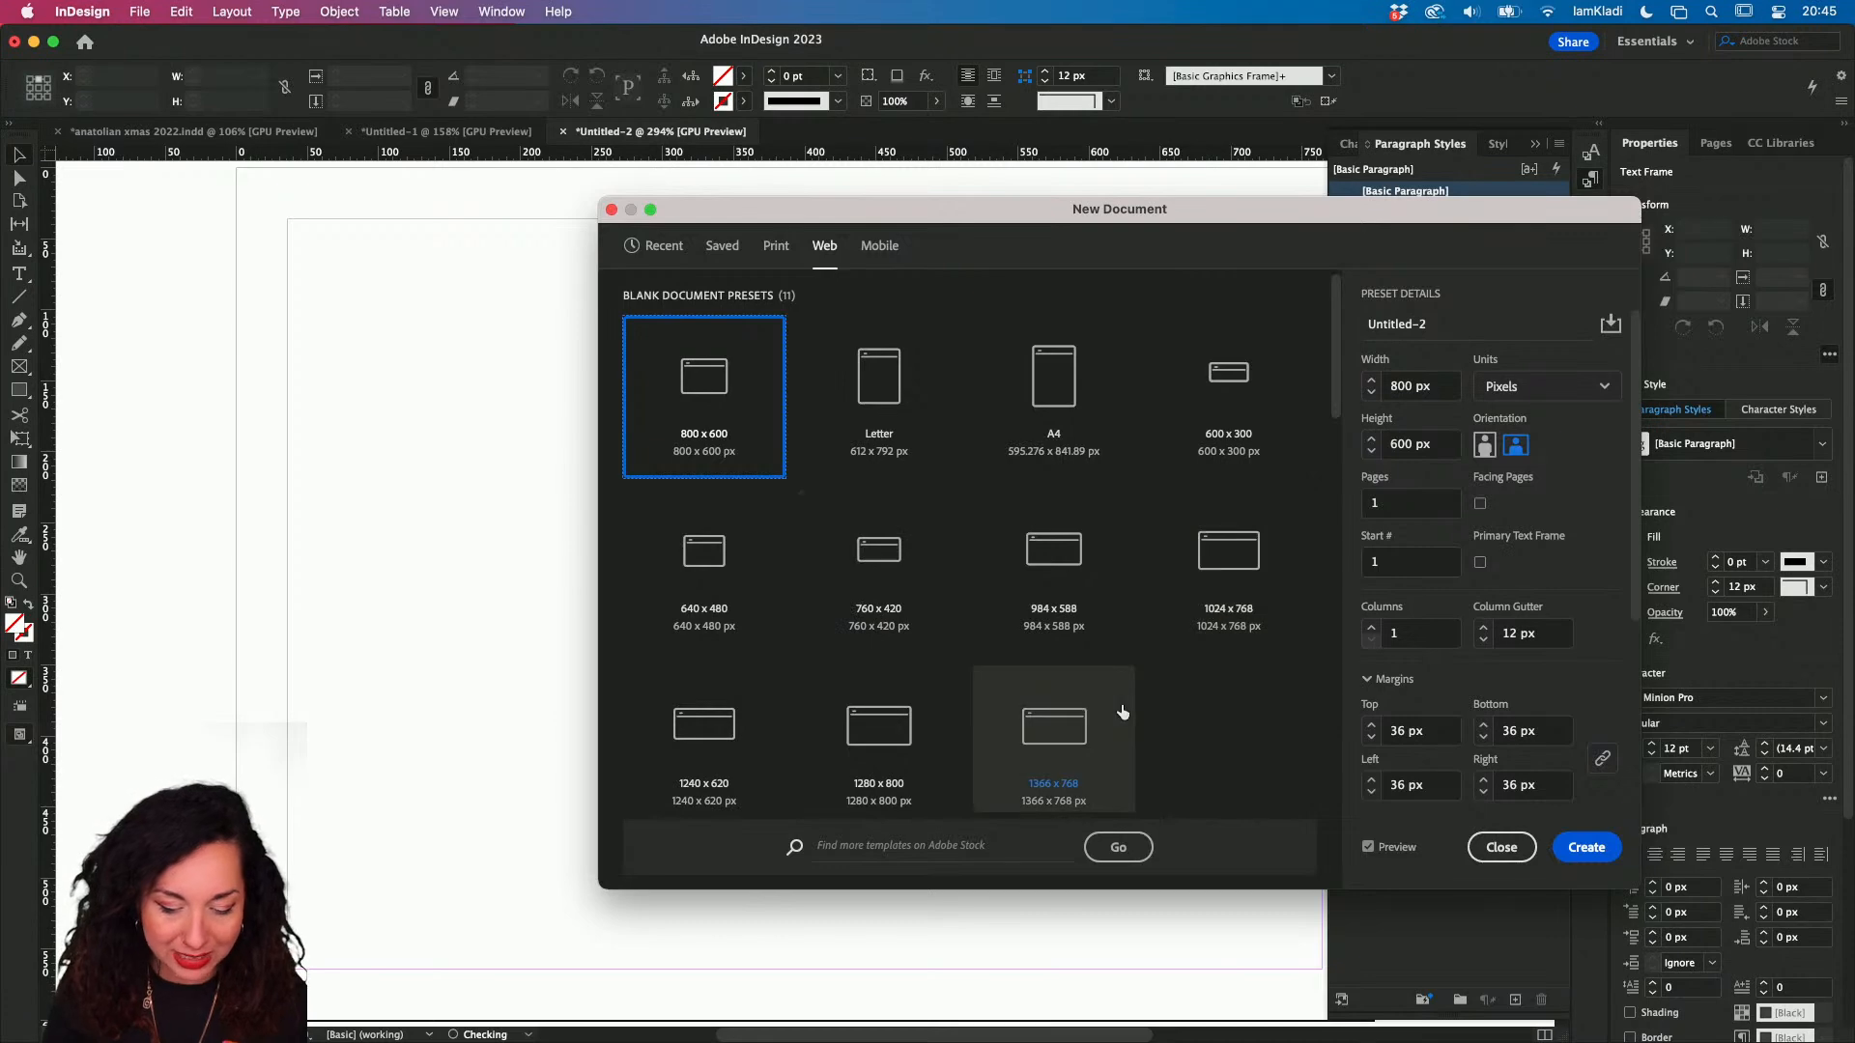
- Browse the web presets and templates and preview the Flat Neon Interactive Media Kit Layout template
scroll(1122, 712, down, 5)
scroll(1123, 711, up, 5)
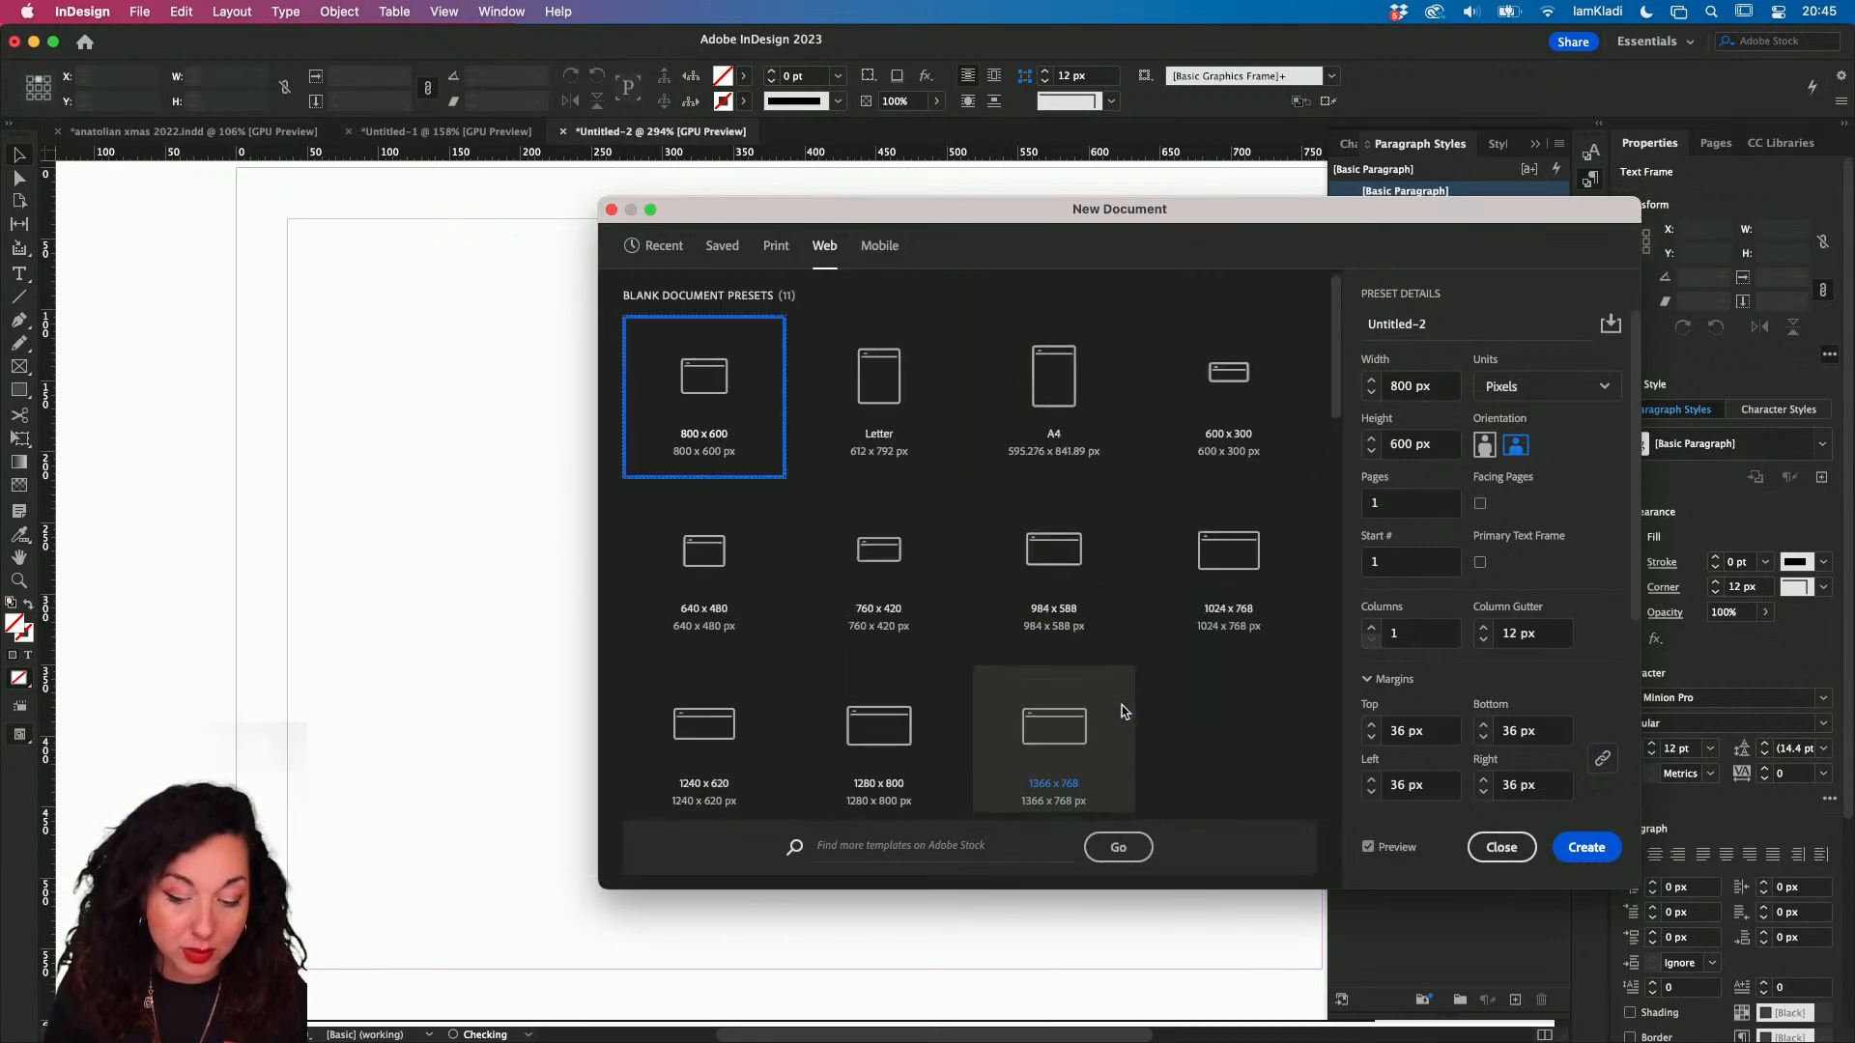
scroll(1124, 712, down, 3)
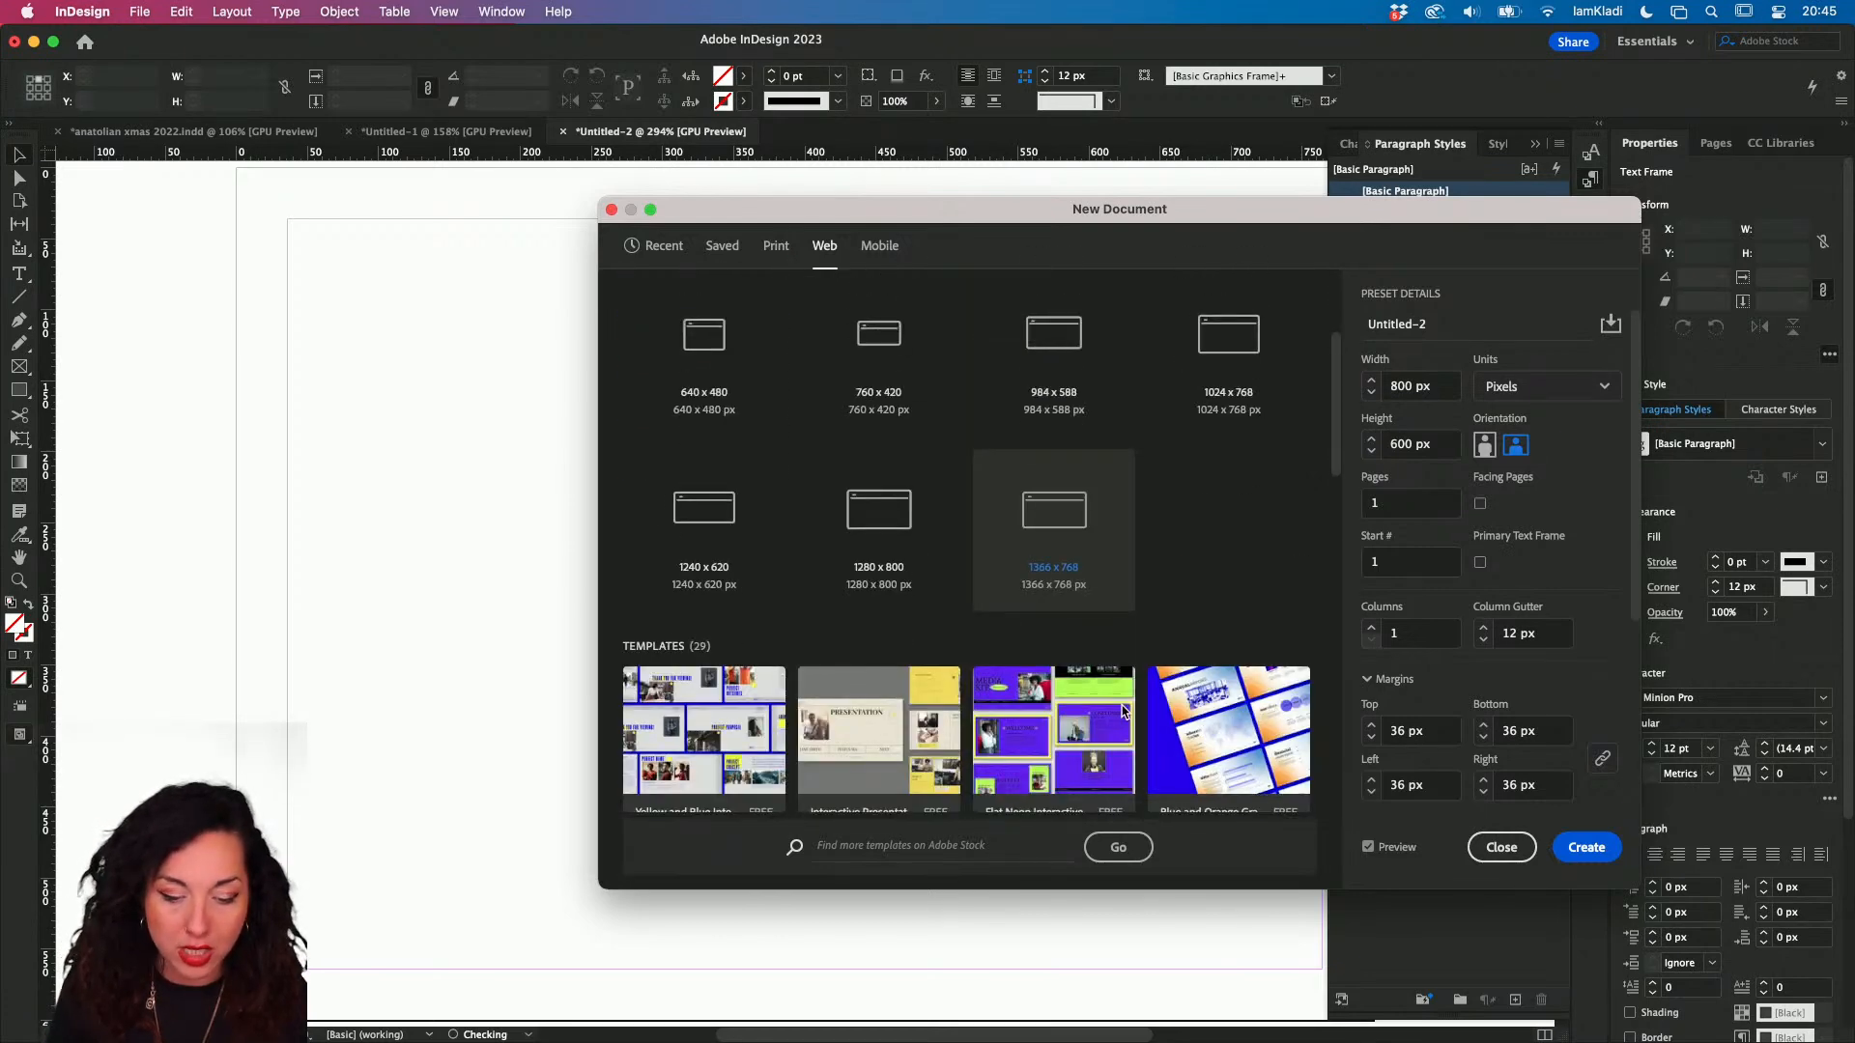
scroll(1122, 711, down, 5)
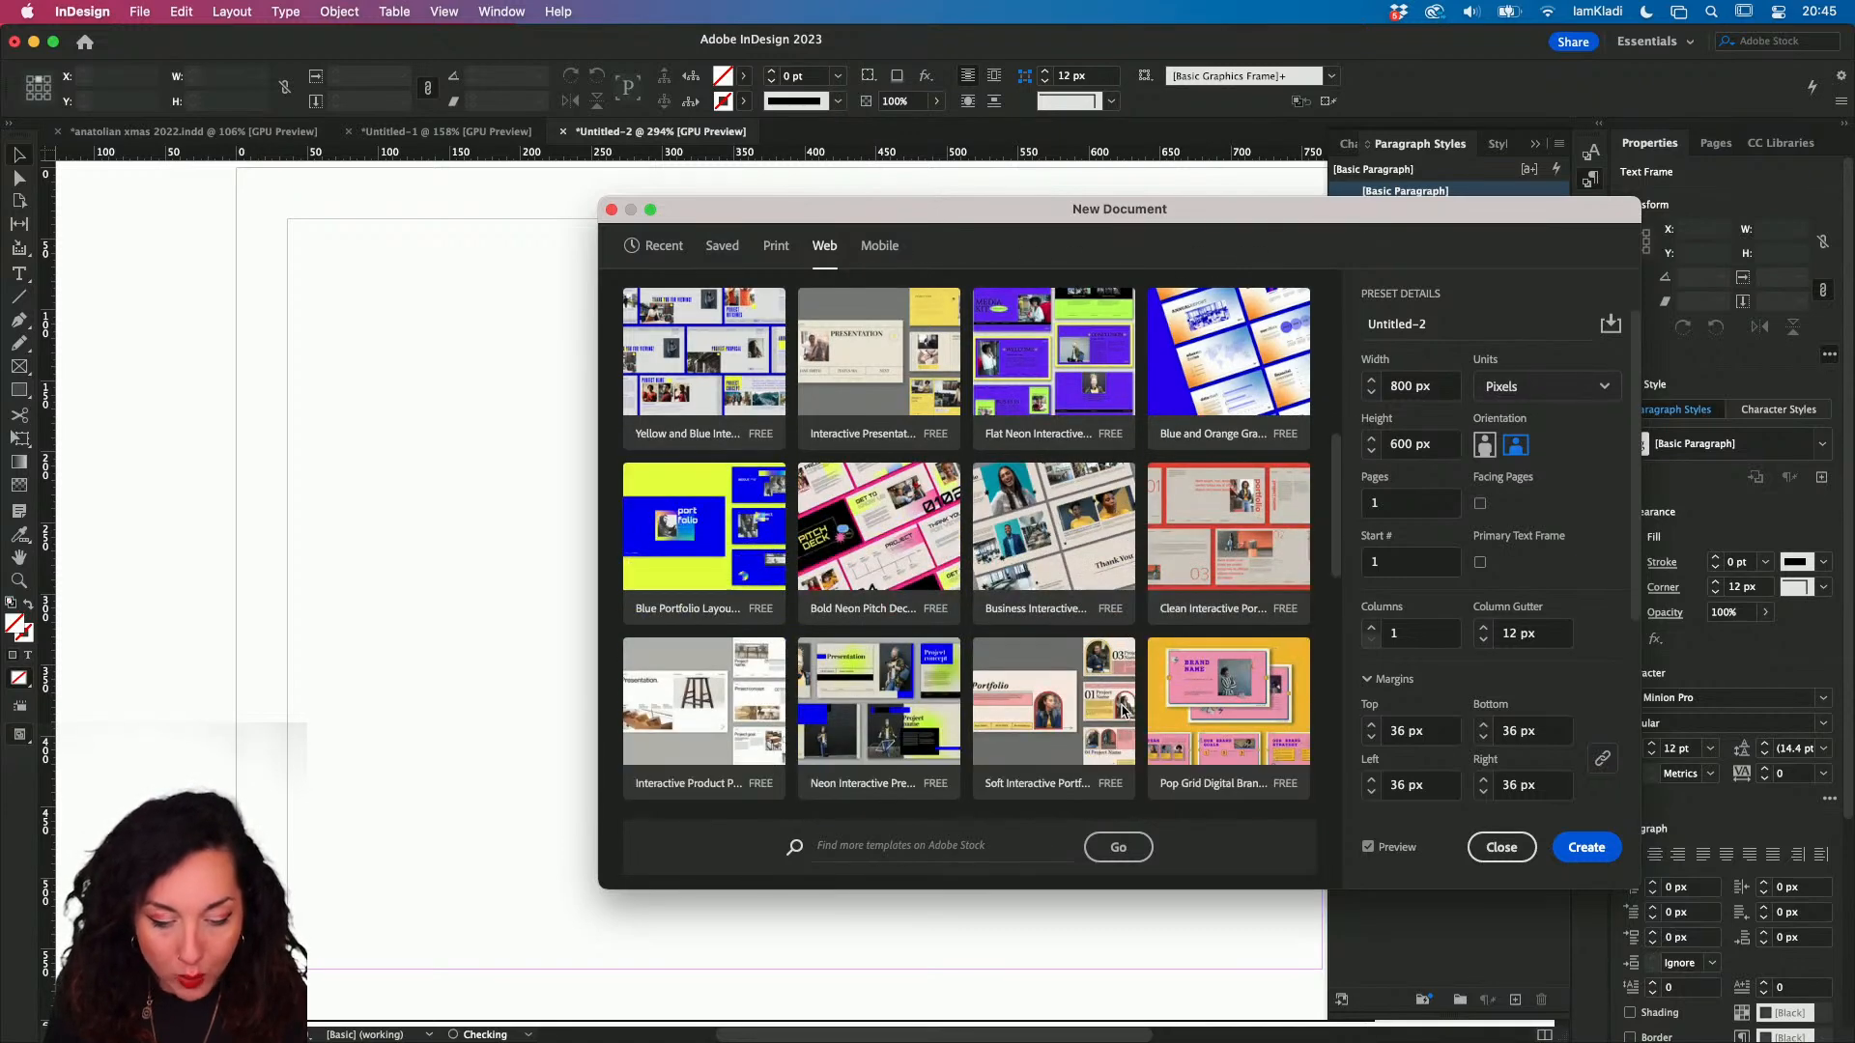
scroll(1121, 712, up, 3)
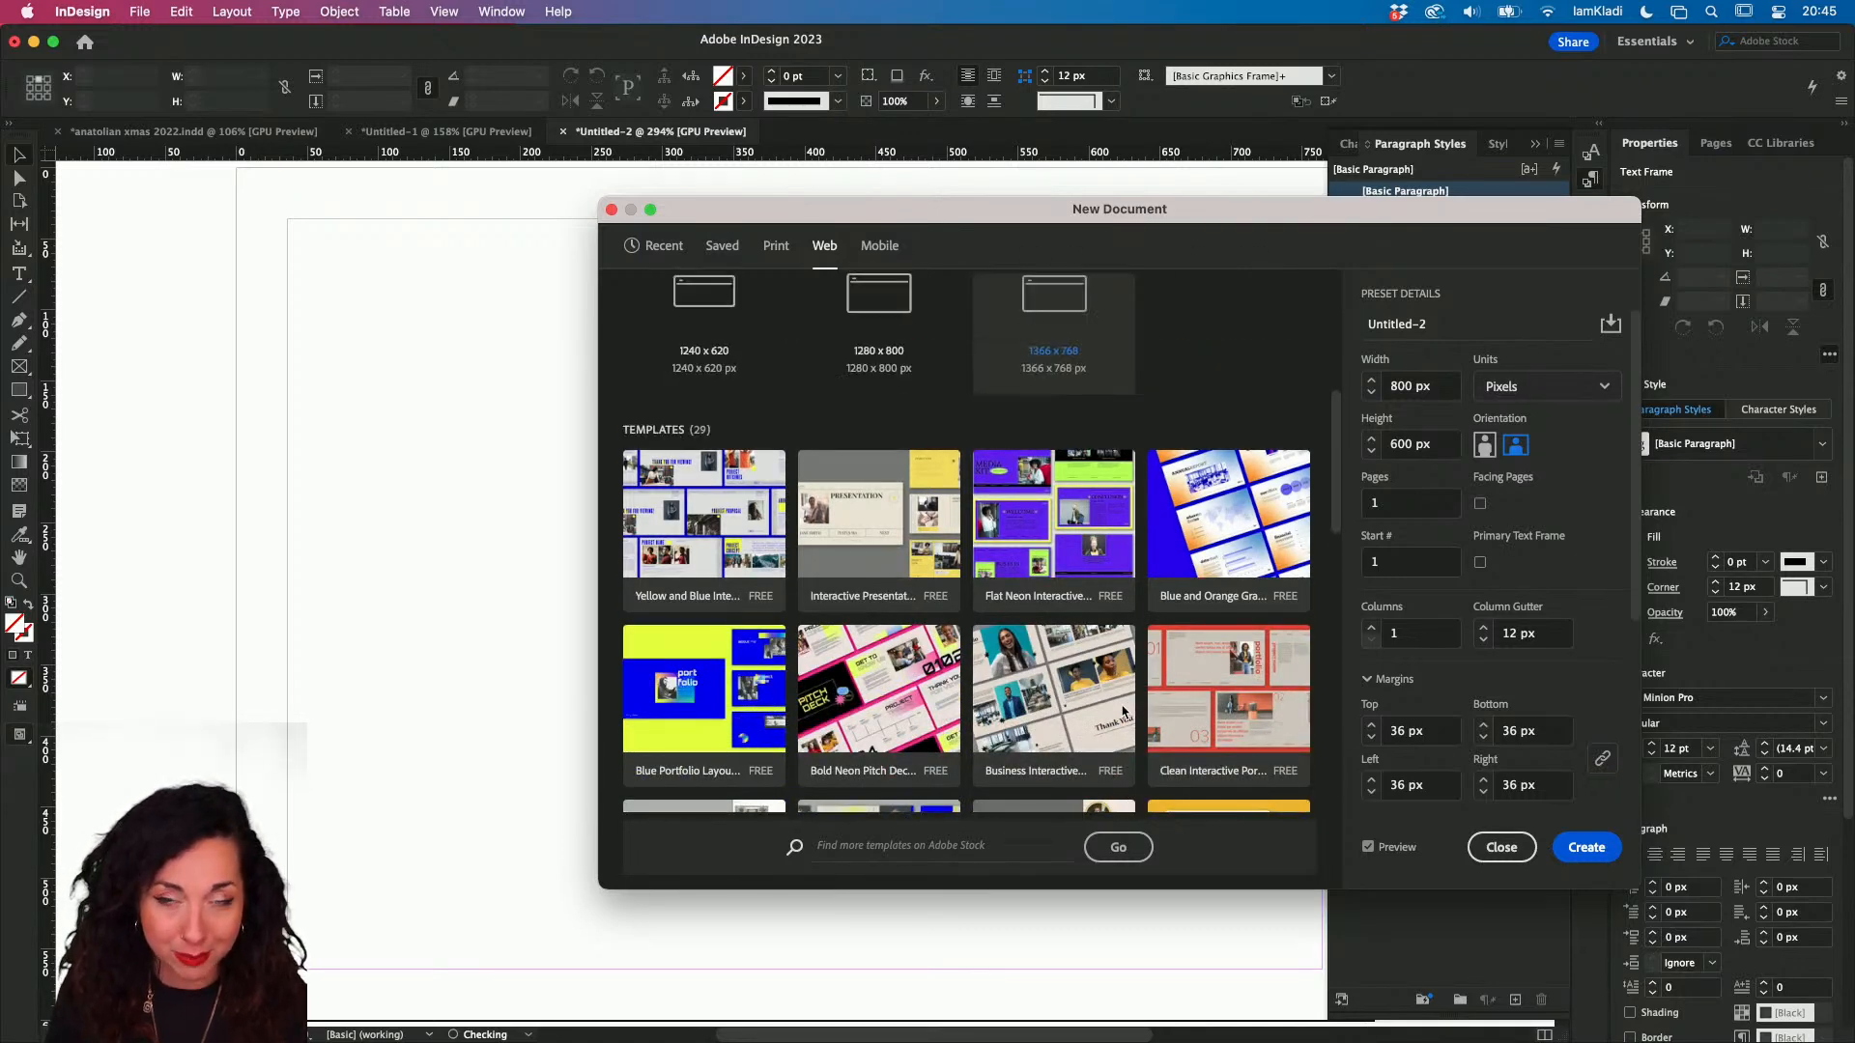
click(1090, 522)
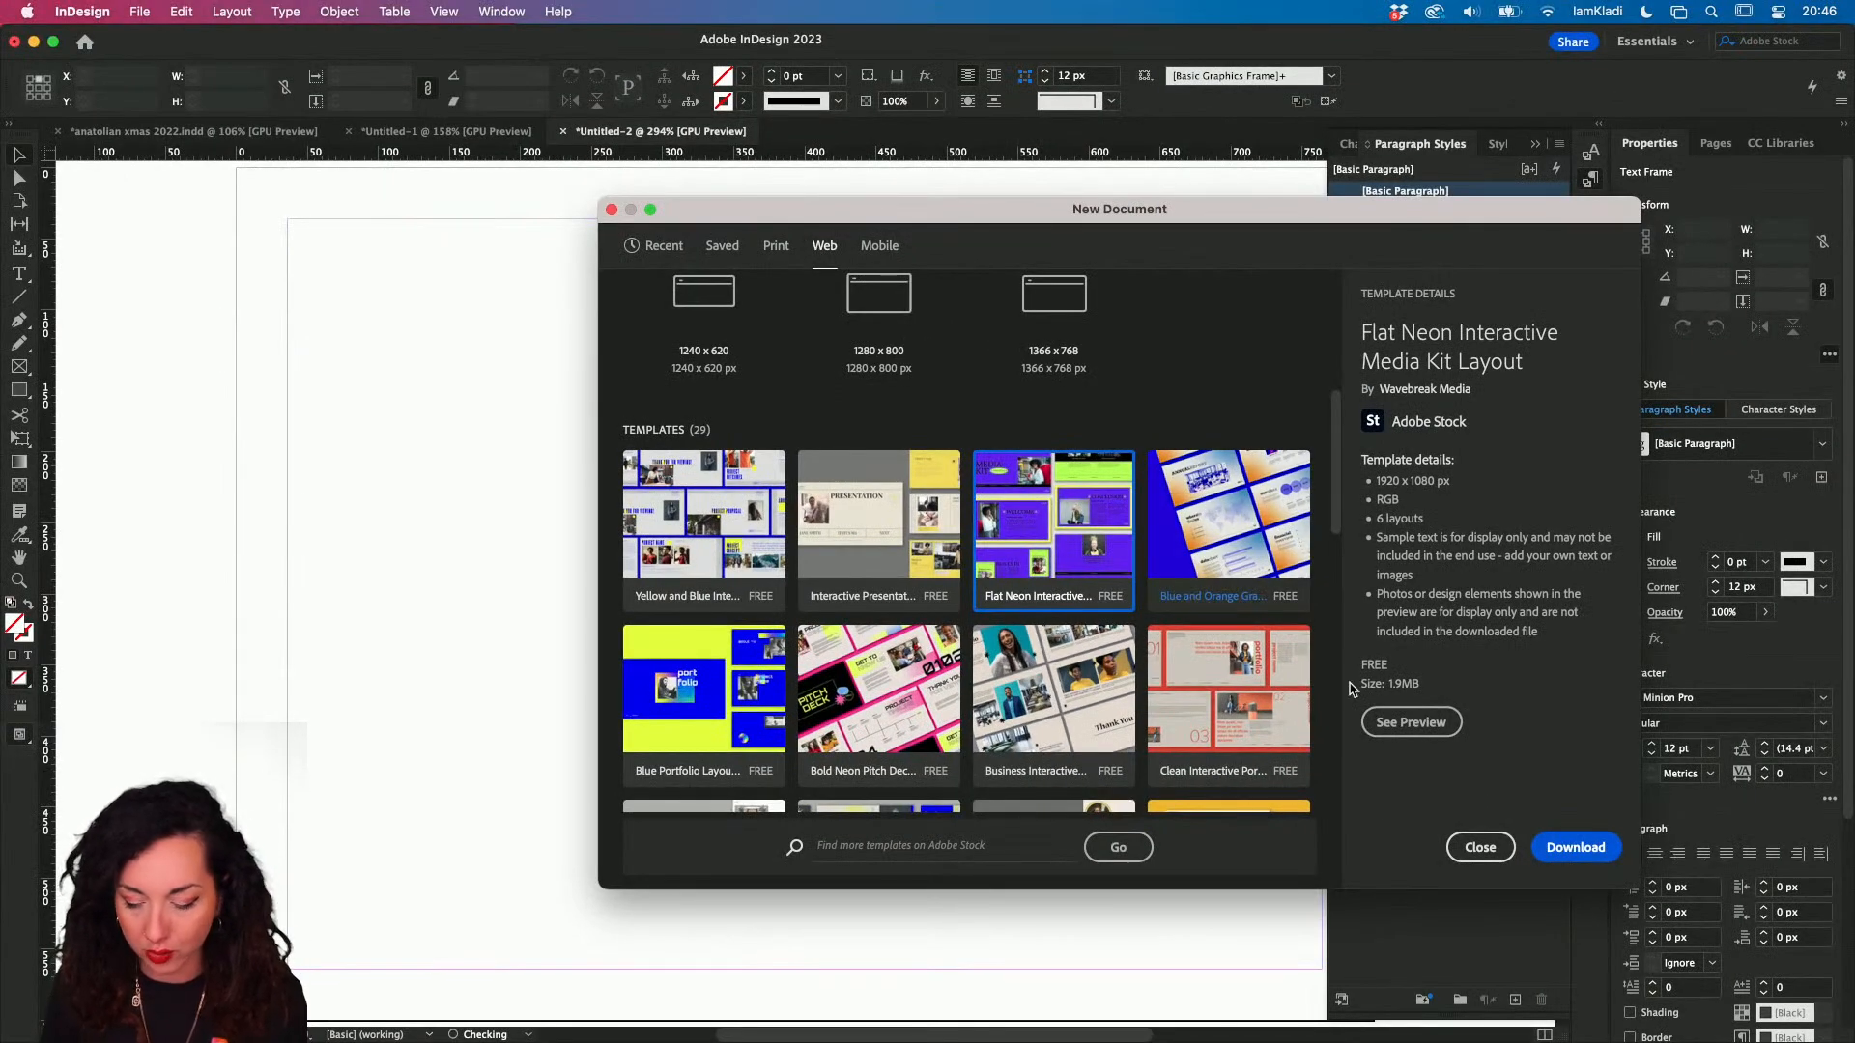
click(1432, 729)
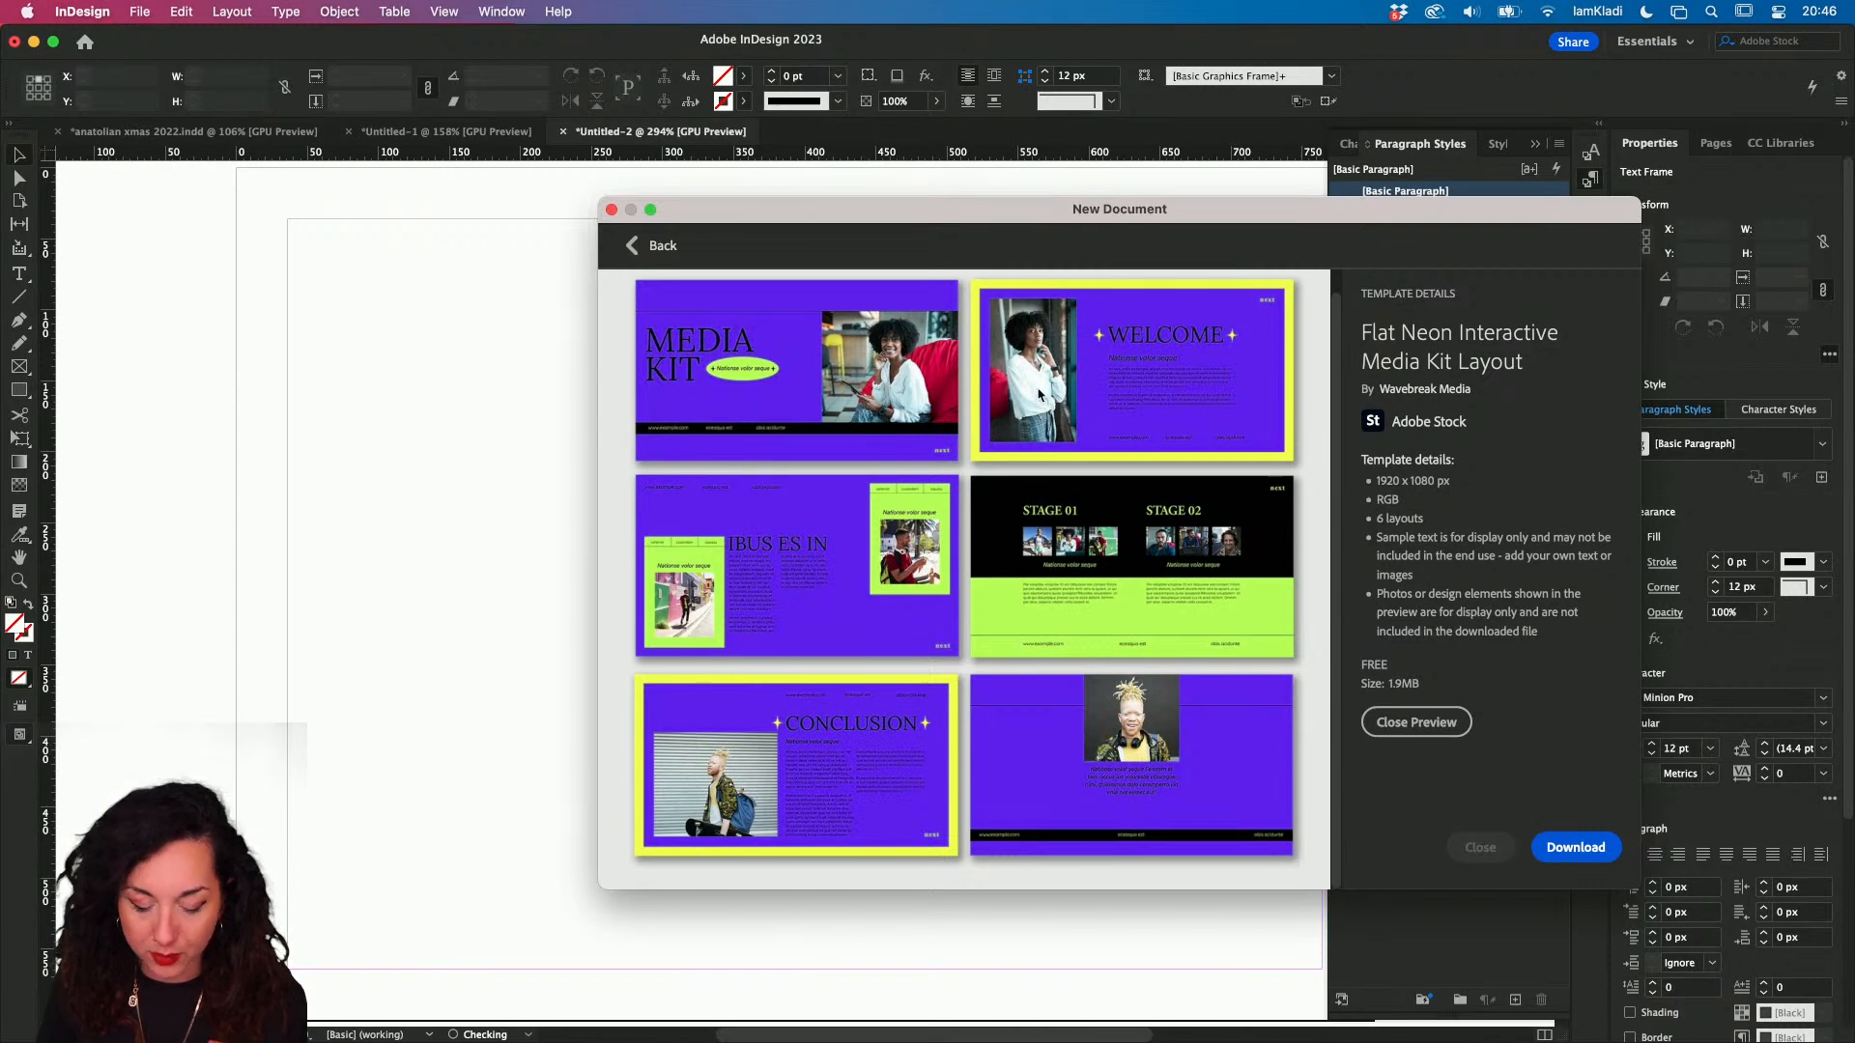
click(663, 248)
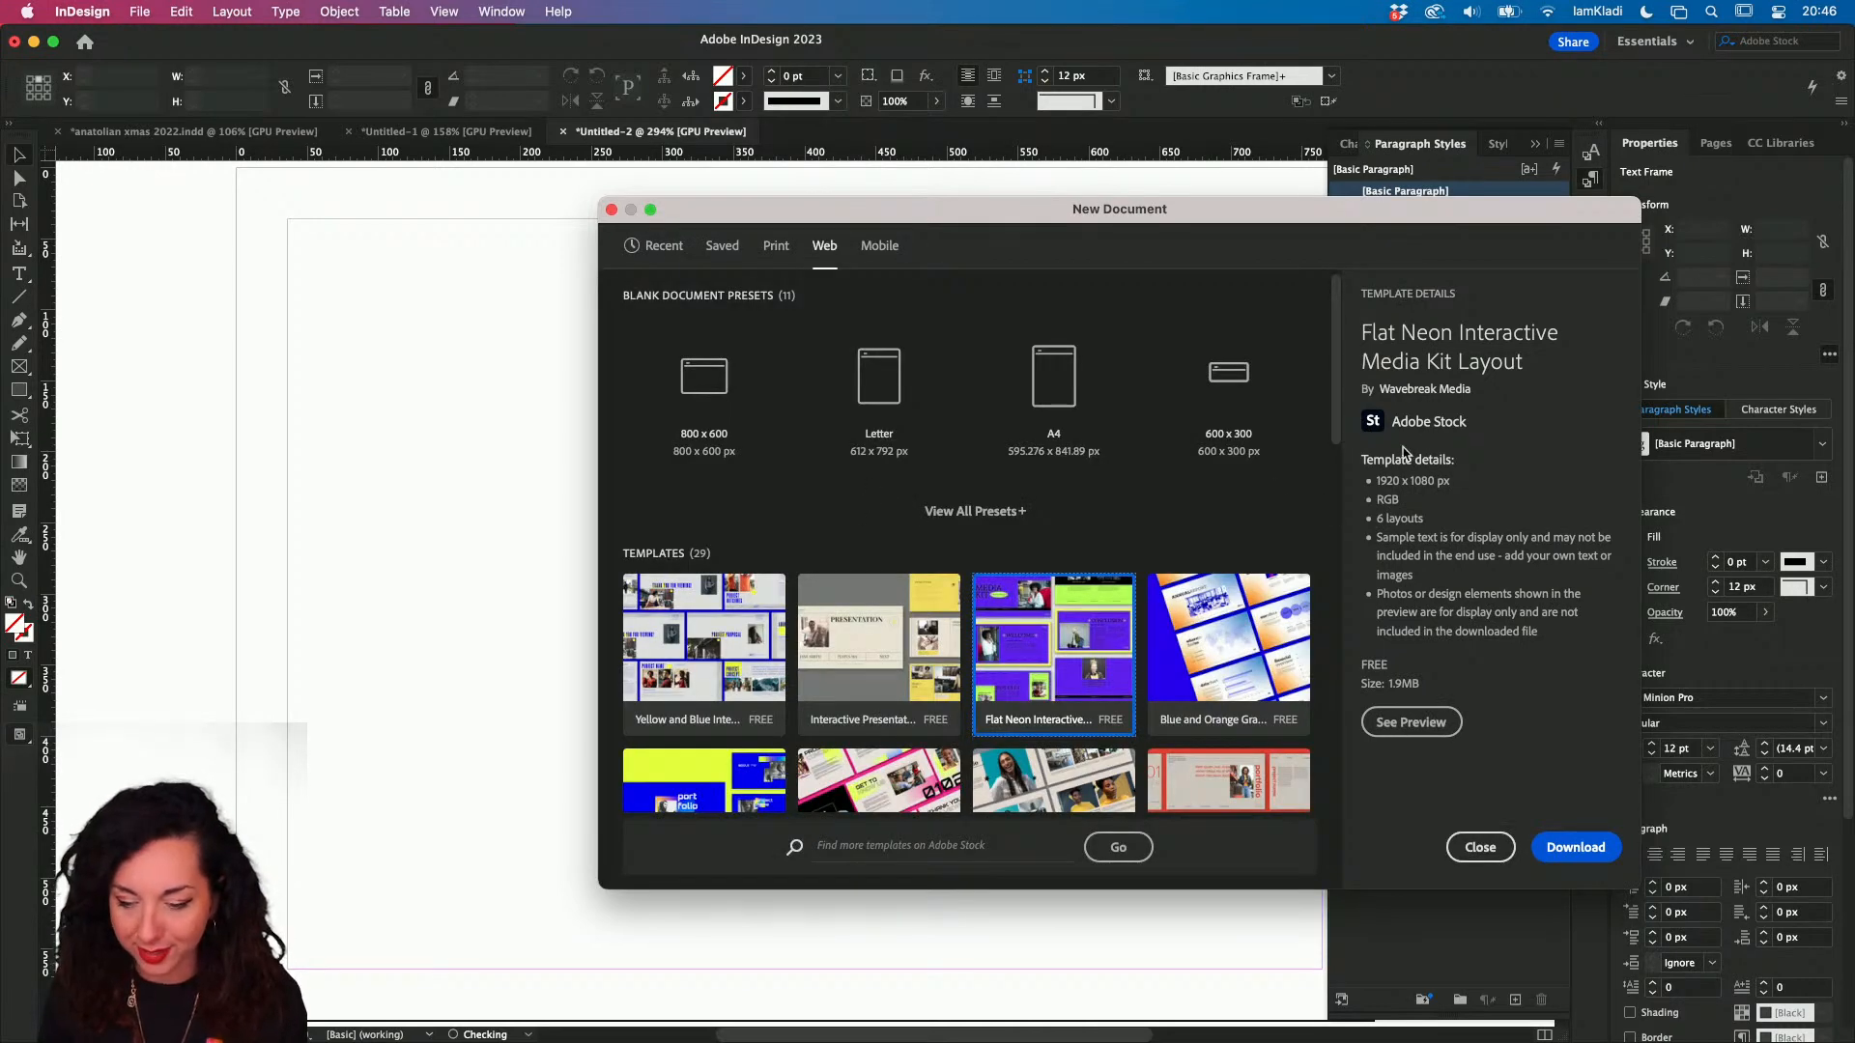
- Choose the 800 x 600 web preset and set its size to 1920 px wide by 1080 px high
click(744, 391)
double_click(1402, 386)
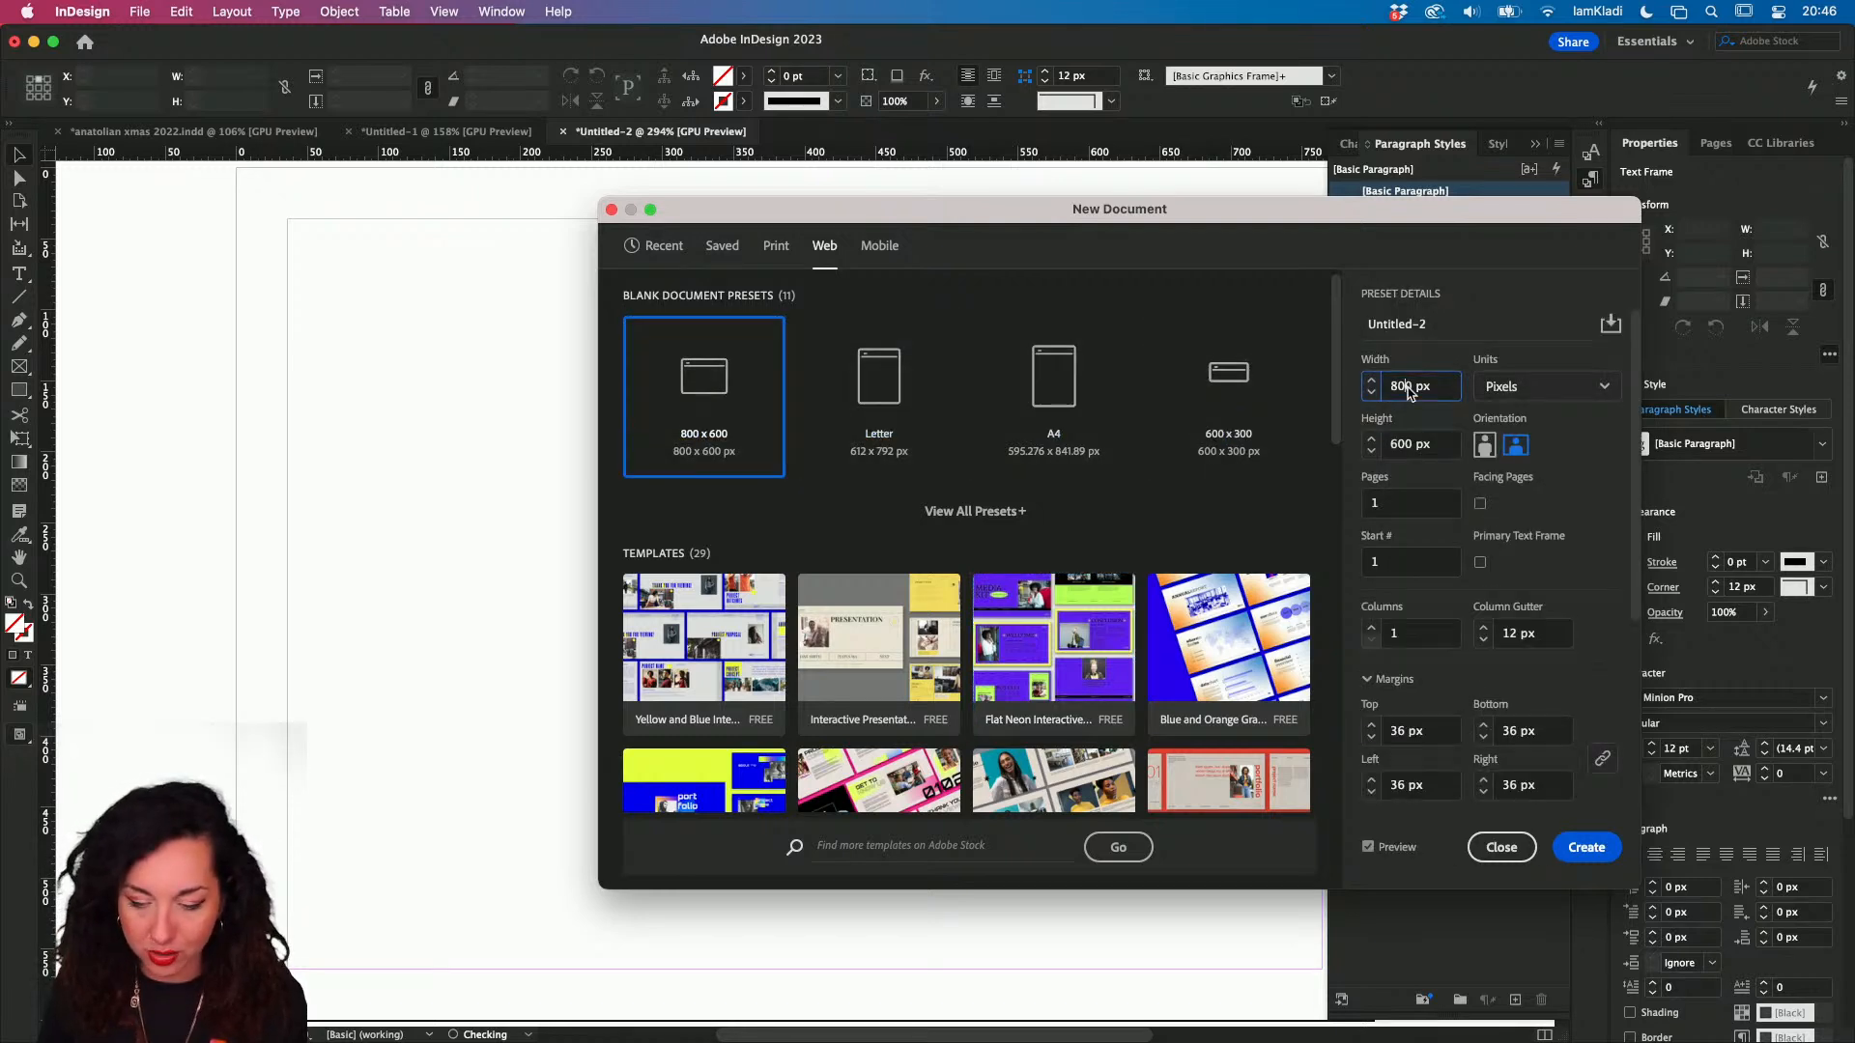
text(1920)
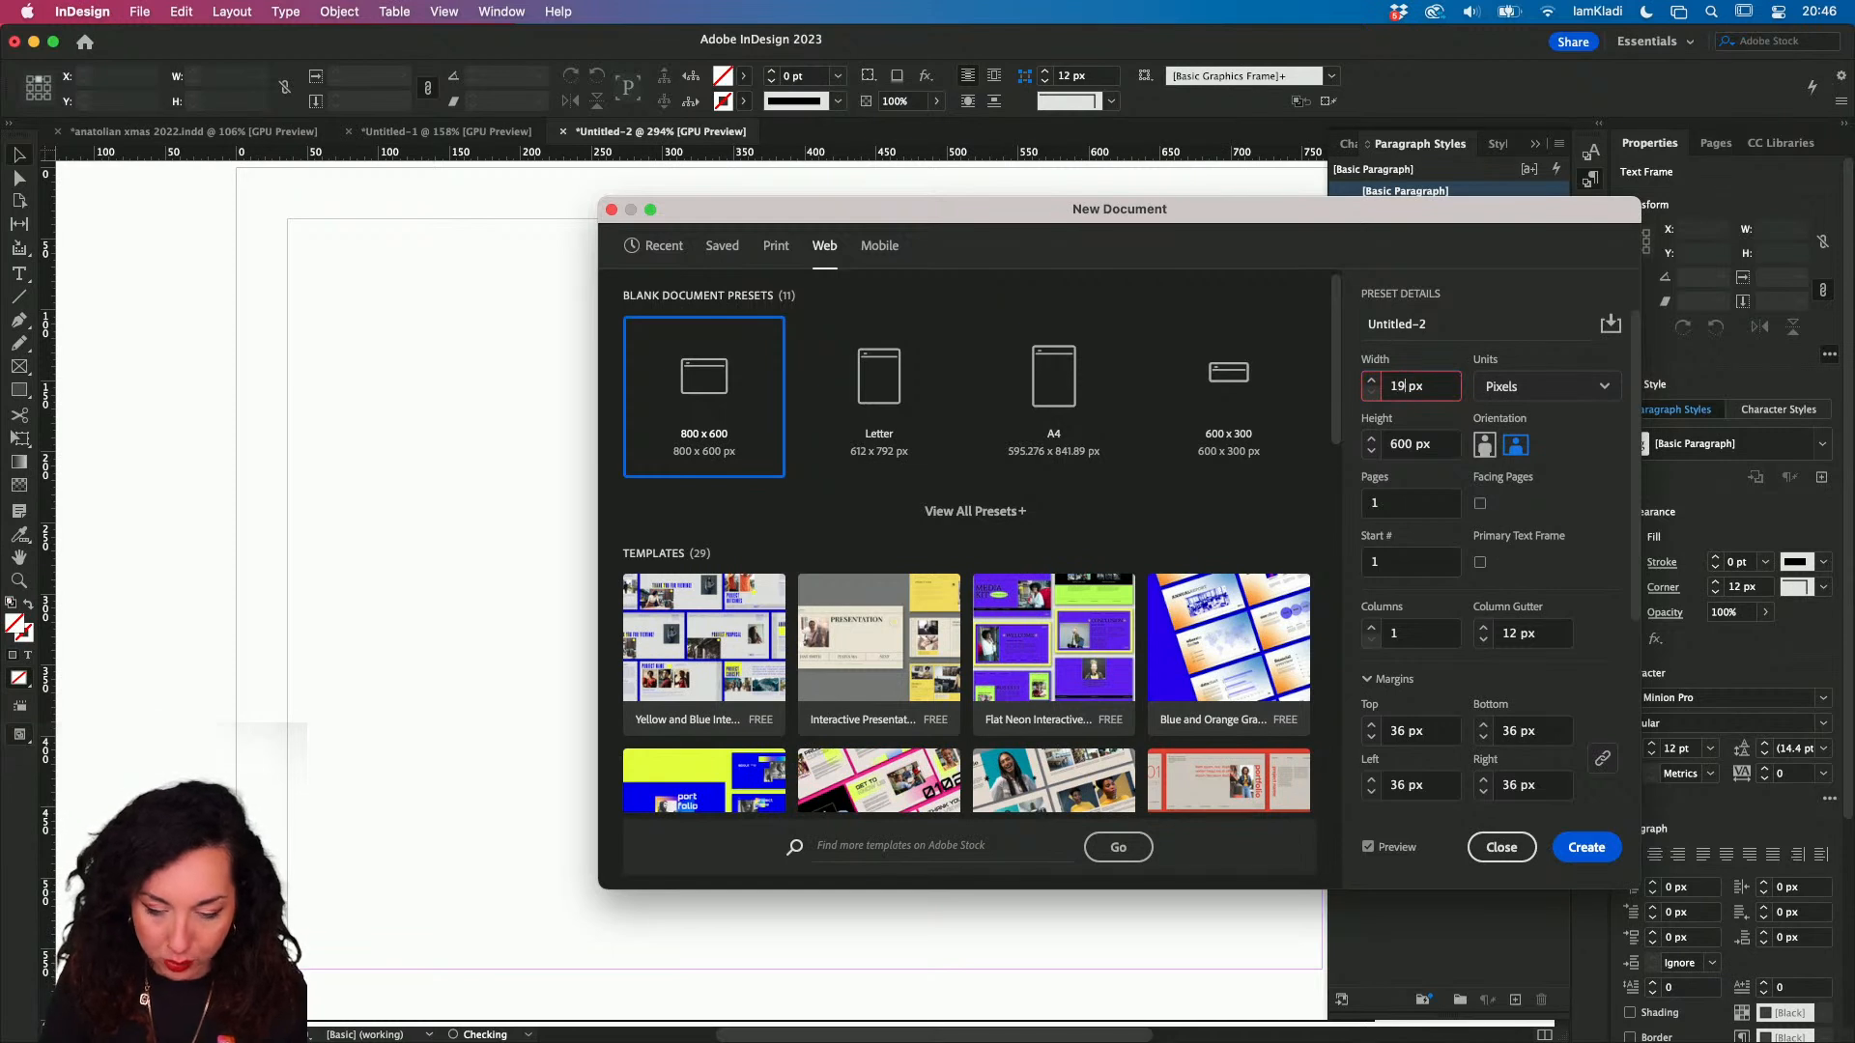
double_click(1403, 444)
text(1080)
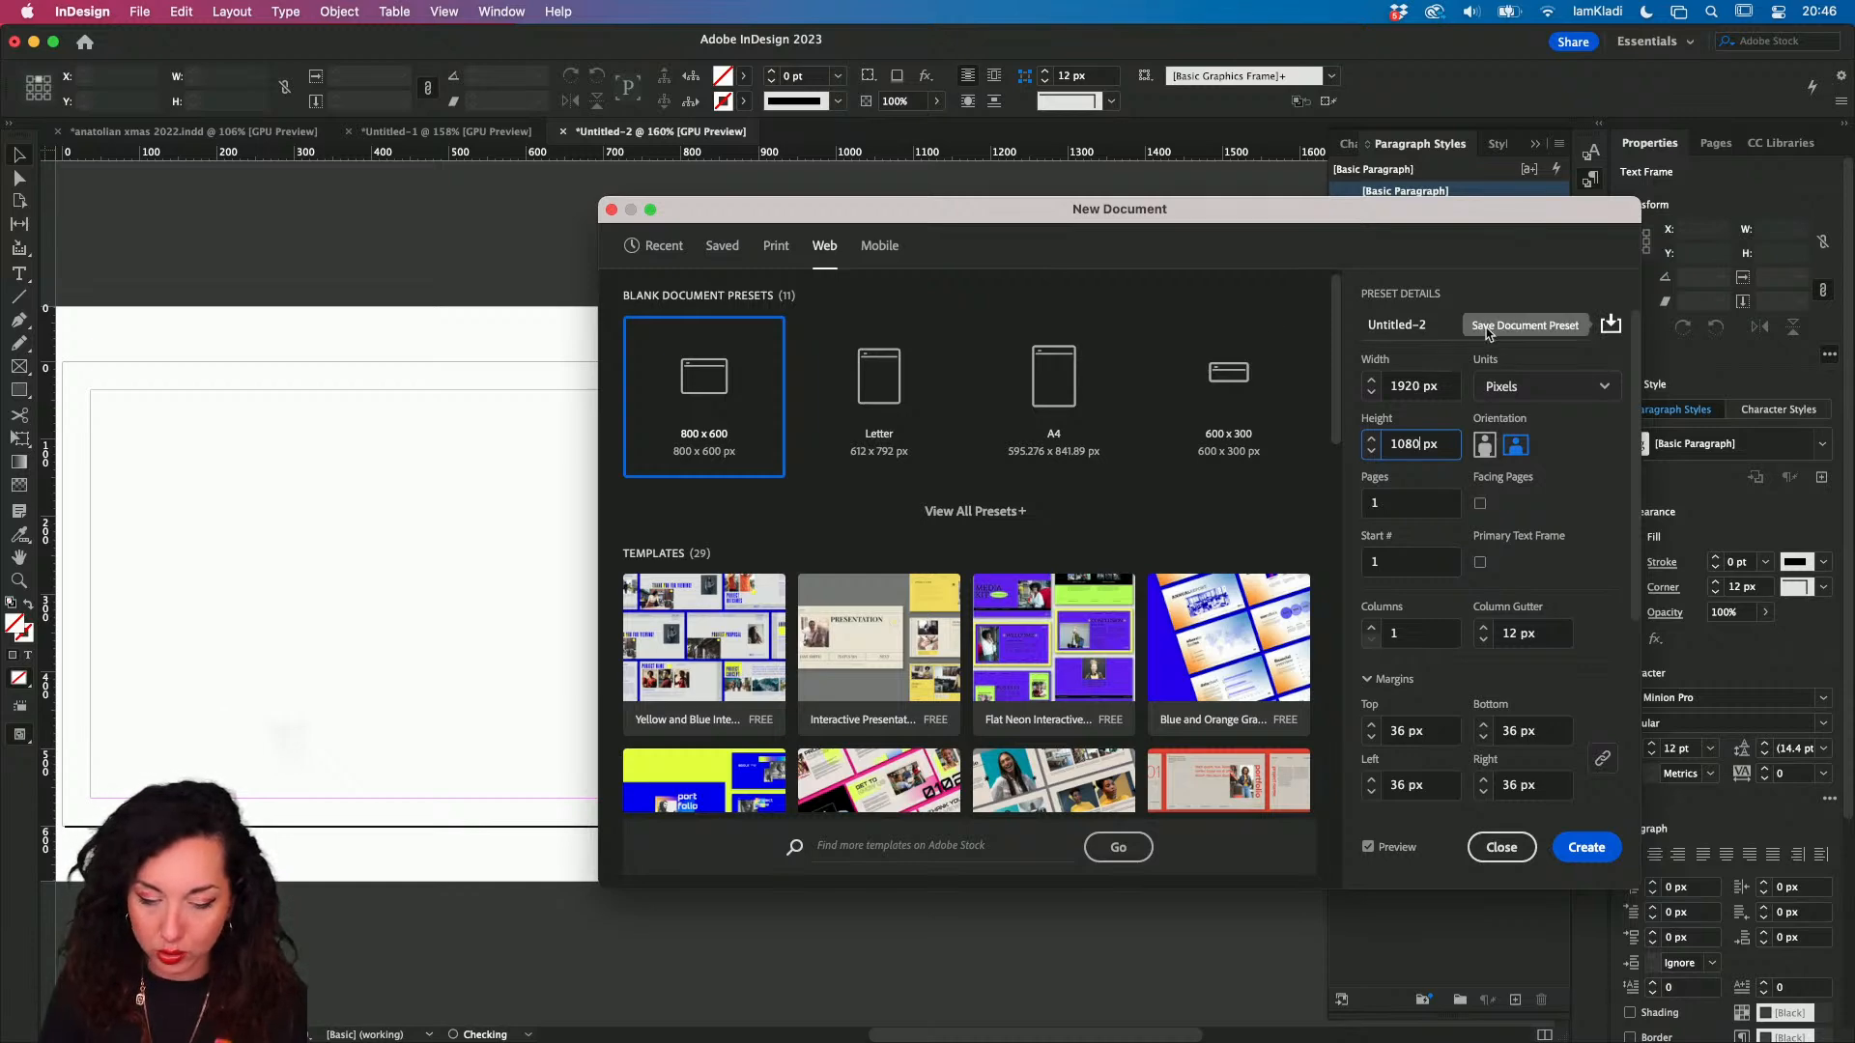
- Create the document from the saved Full HD preset of 1920 x 1080 px with three pages
click(732, 253)
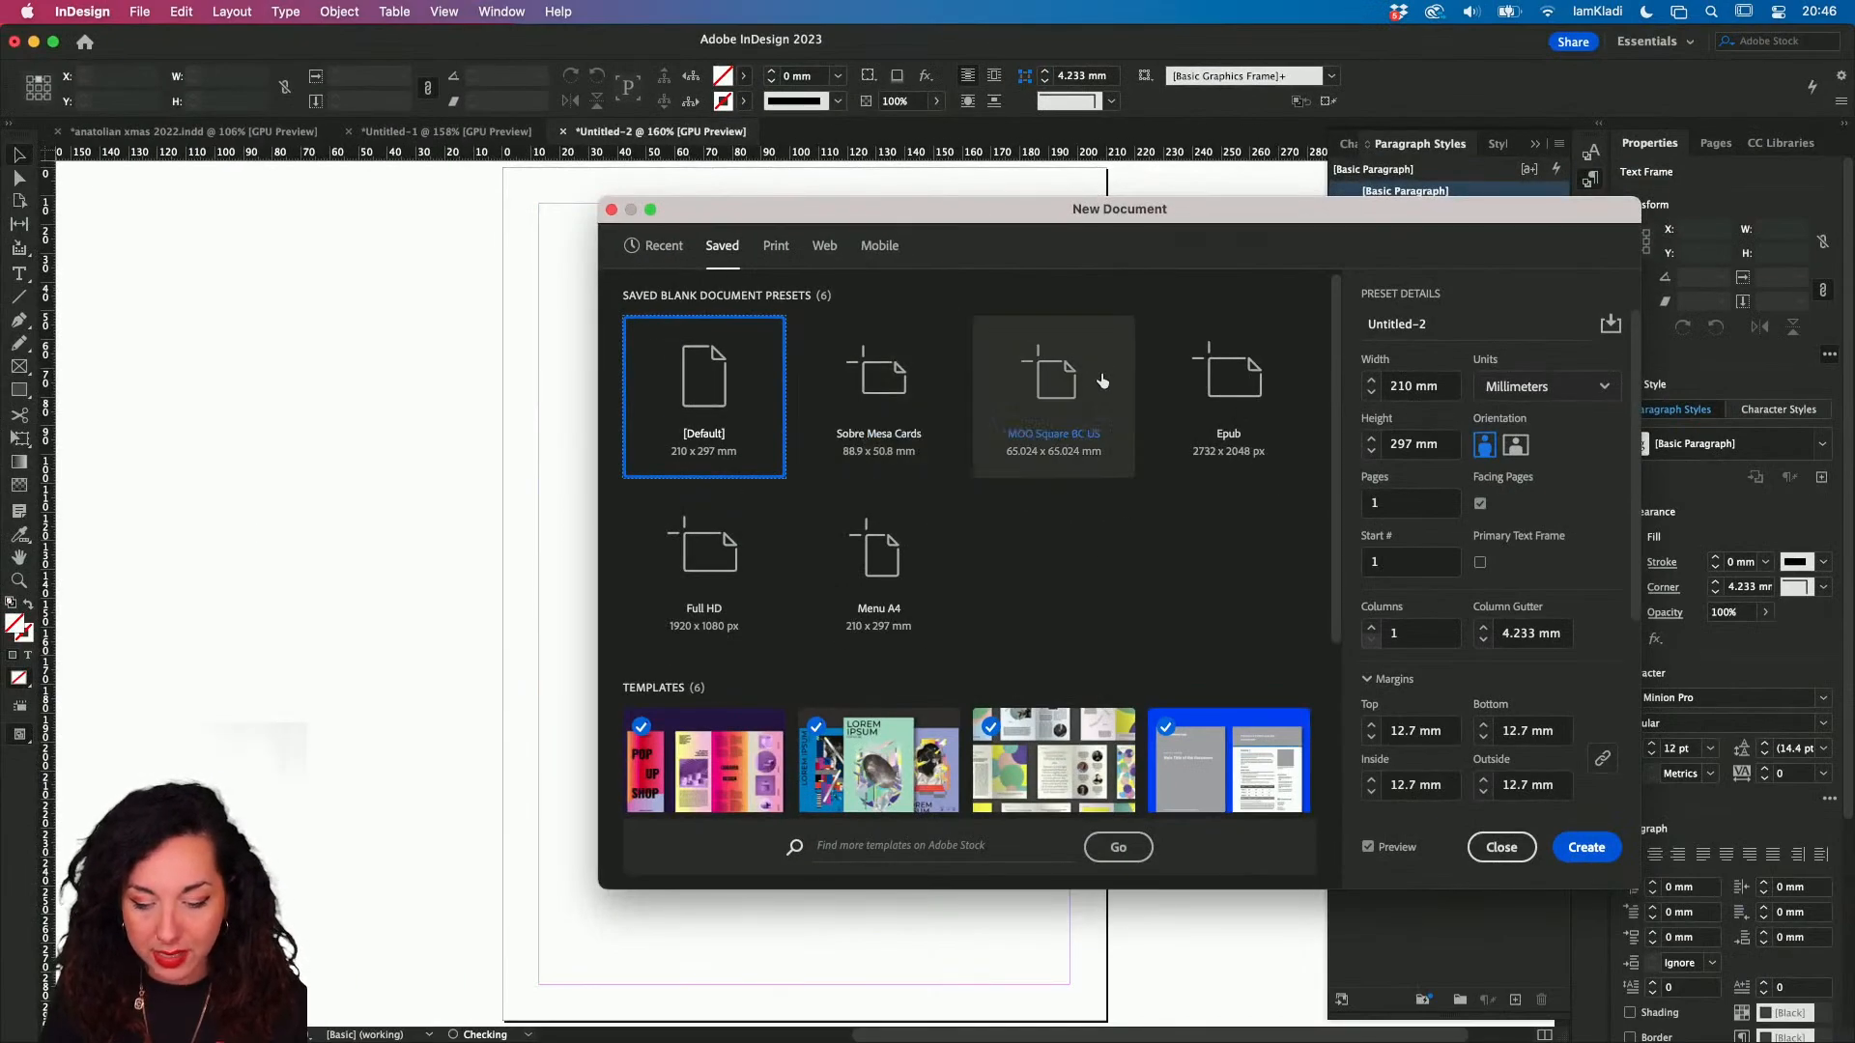
click(697, 590)
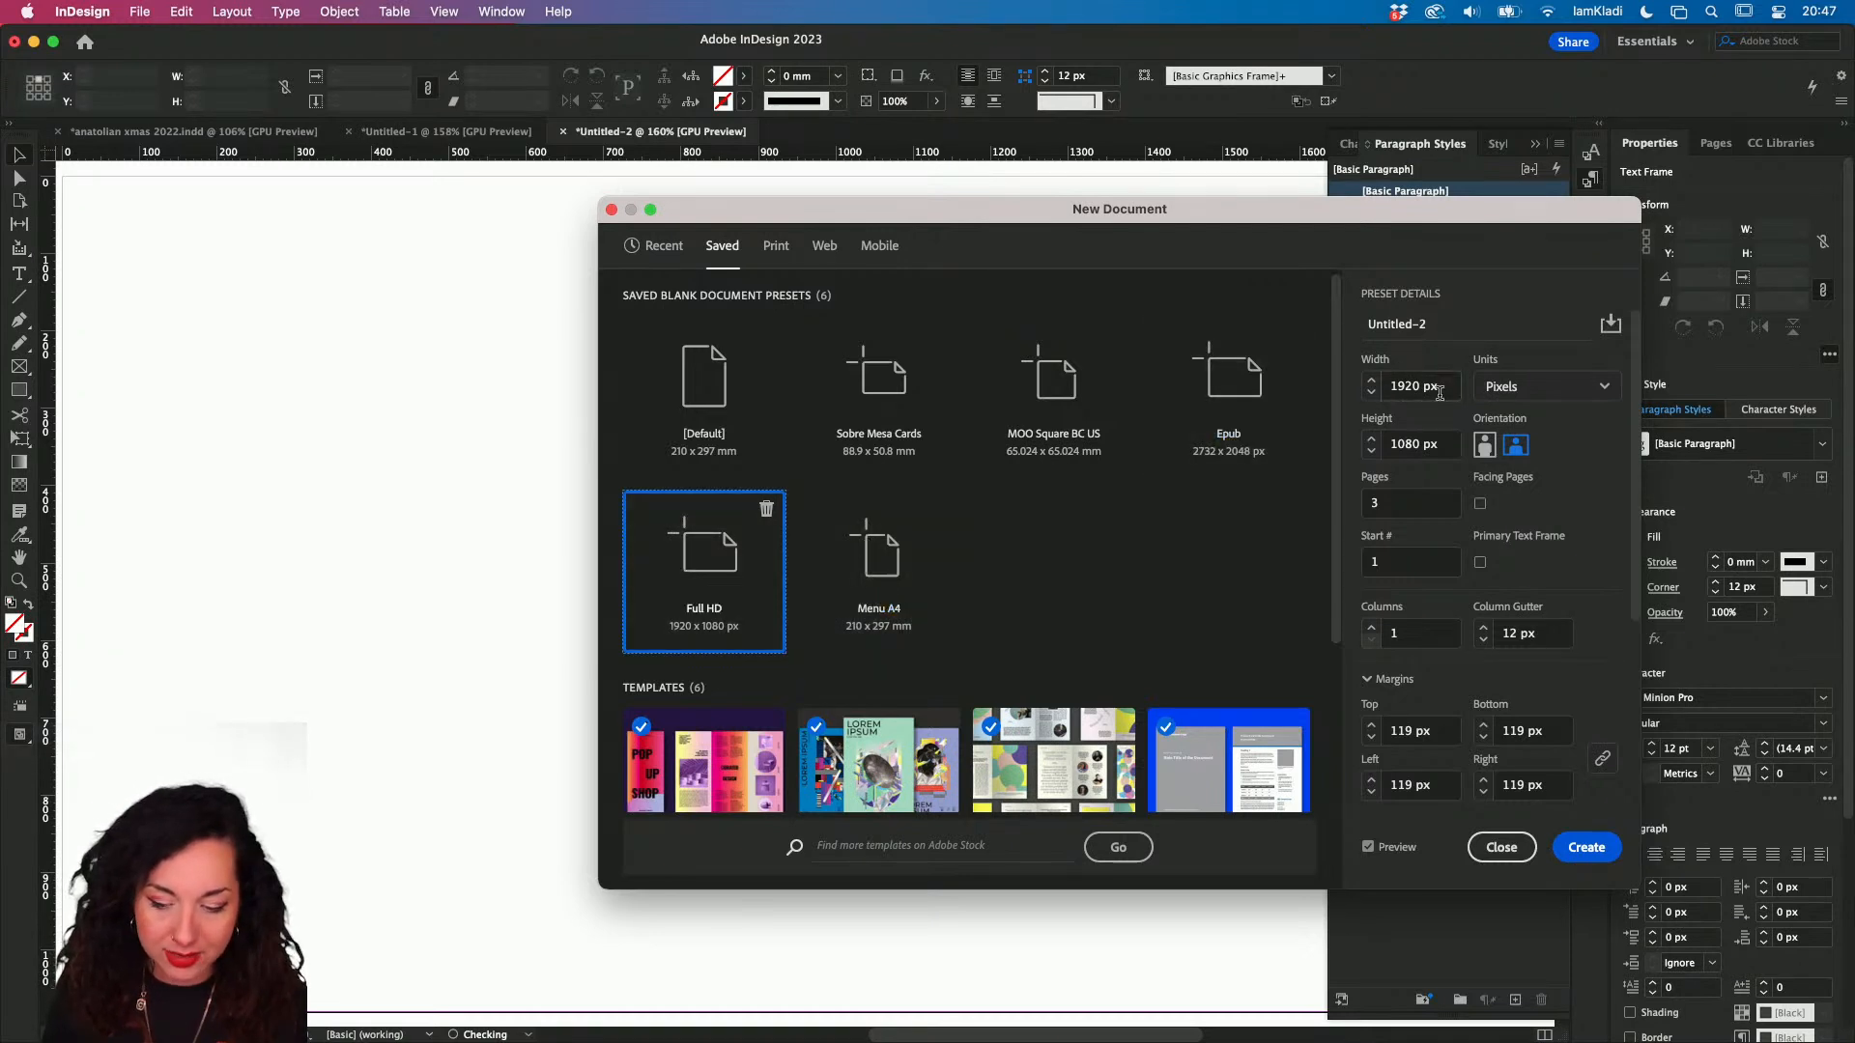
scroll(1418, 585, down, 2)
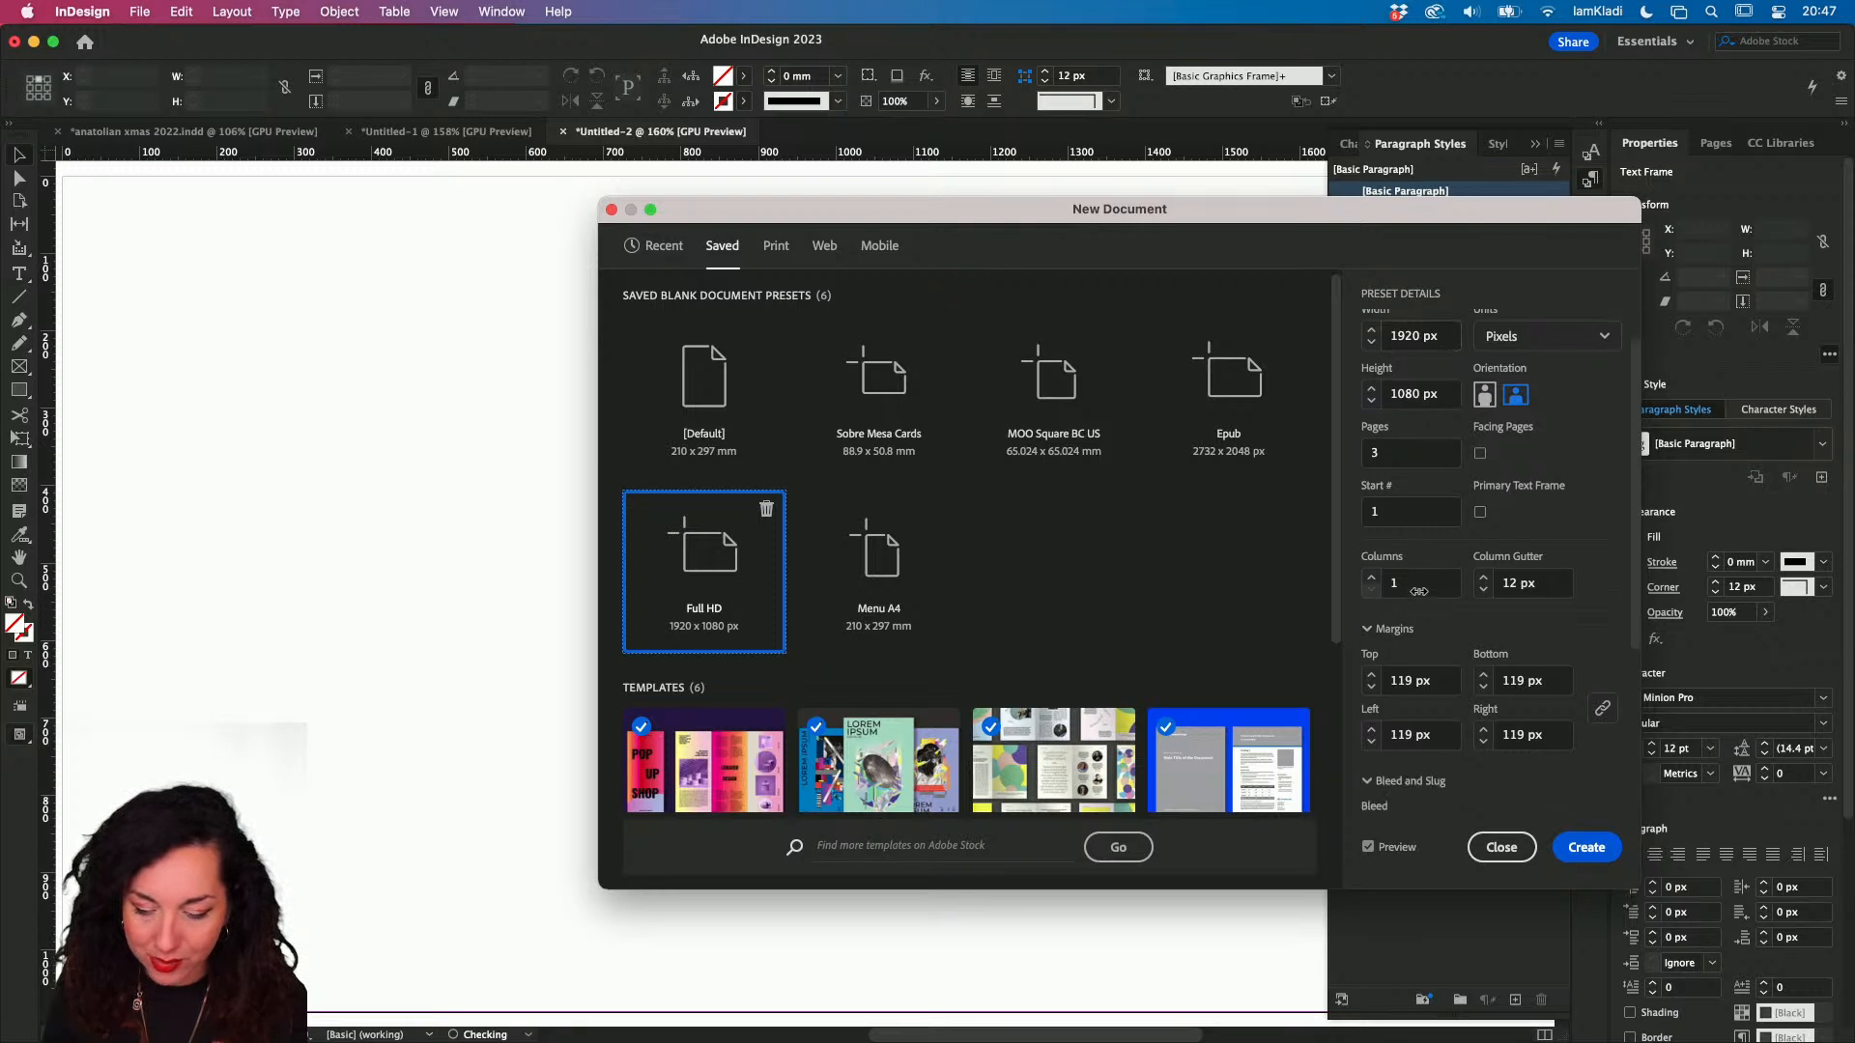
scroll(1418, 591, down, 4)
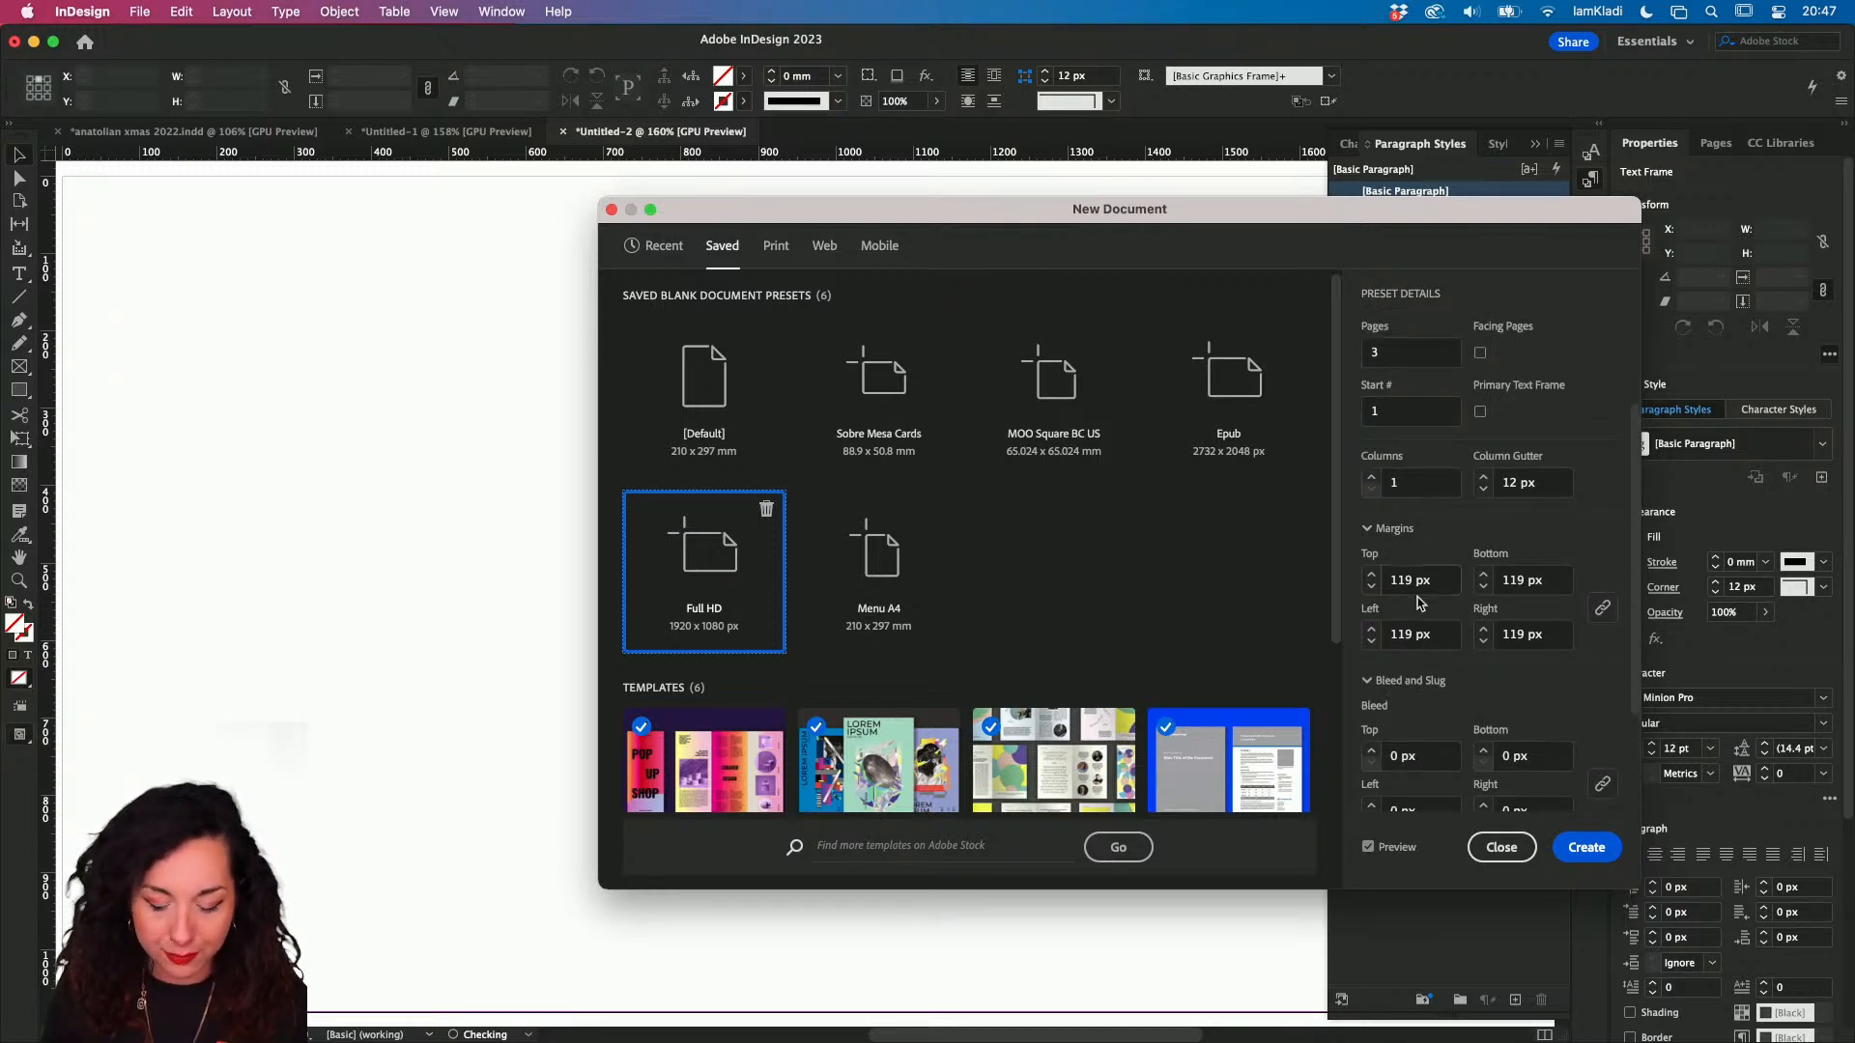
click(1580, 855)
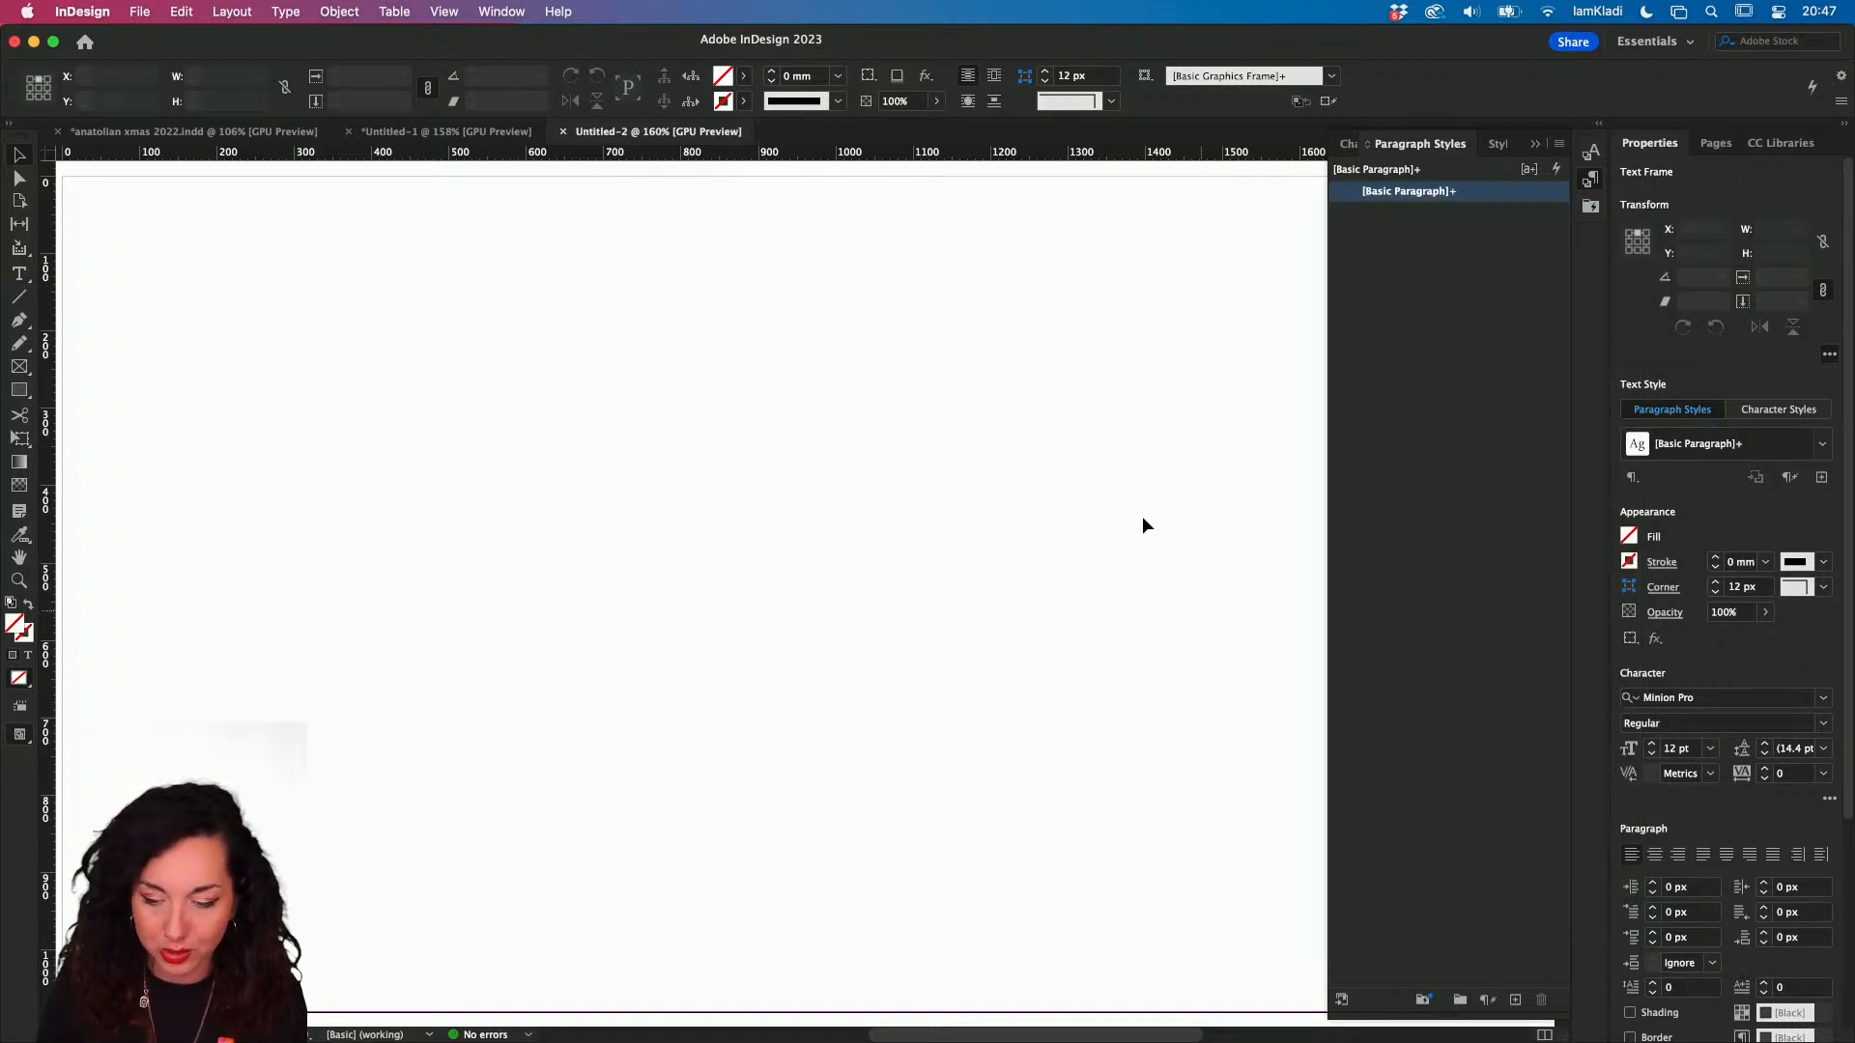
- Look over the new document's pages and switch the workspace to Interactive for PDF
scroll(1121, 505, down, 3)
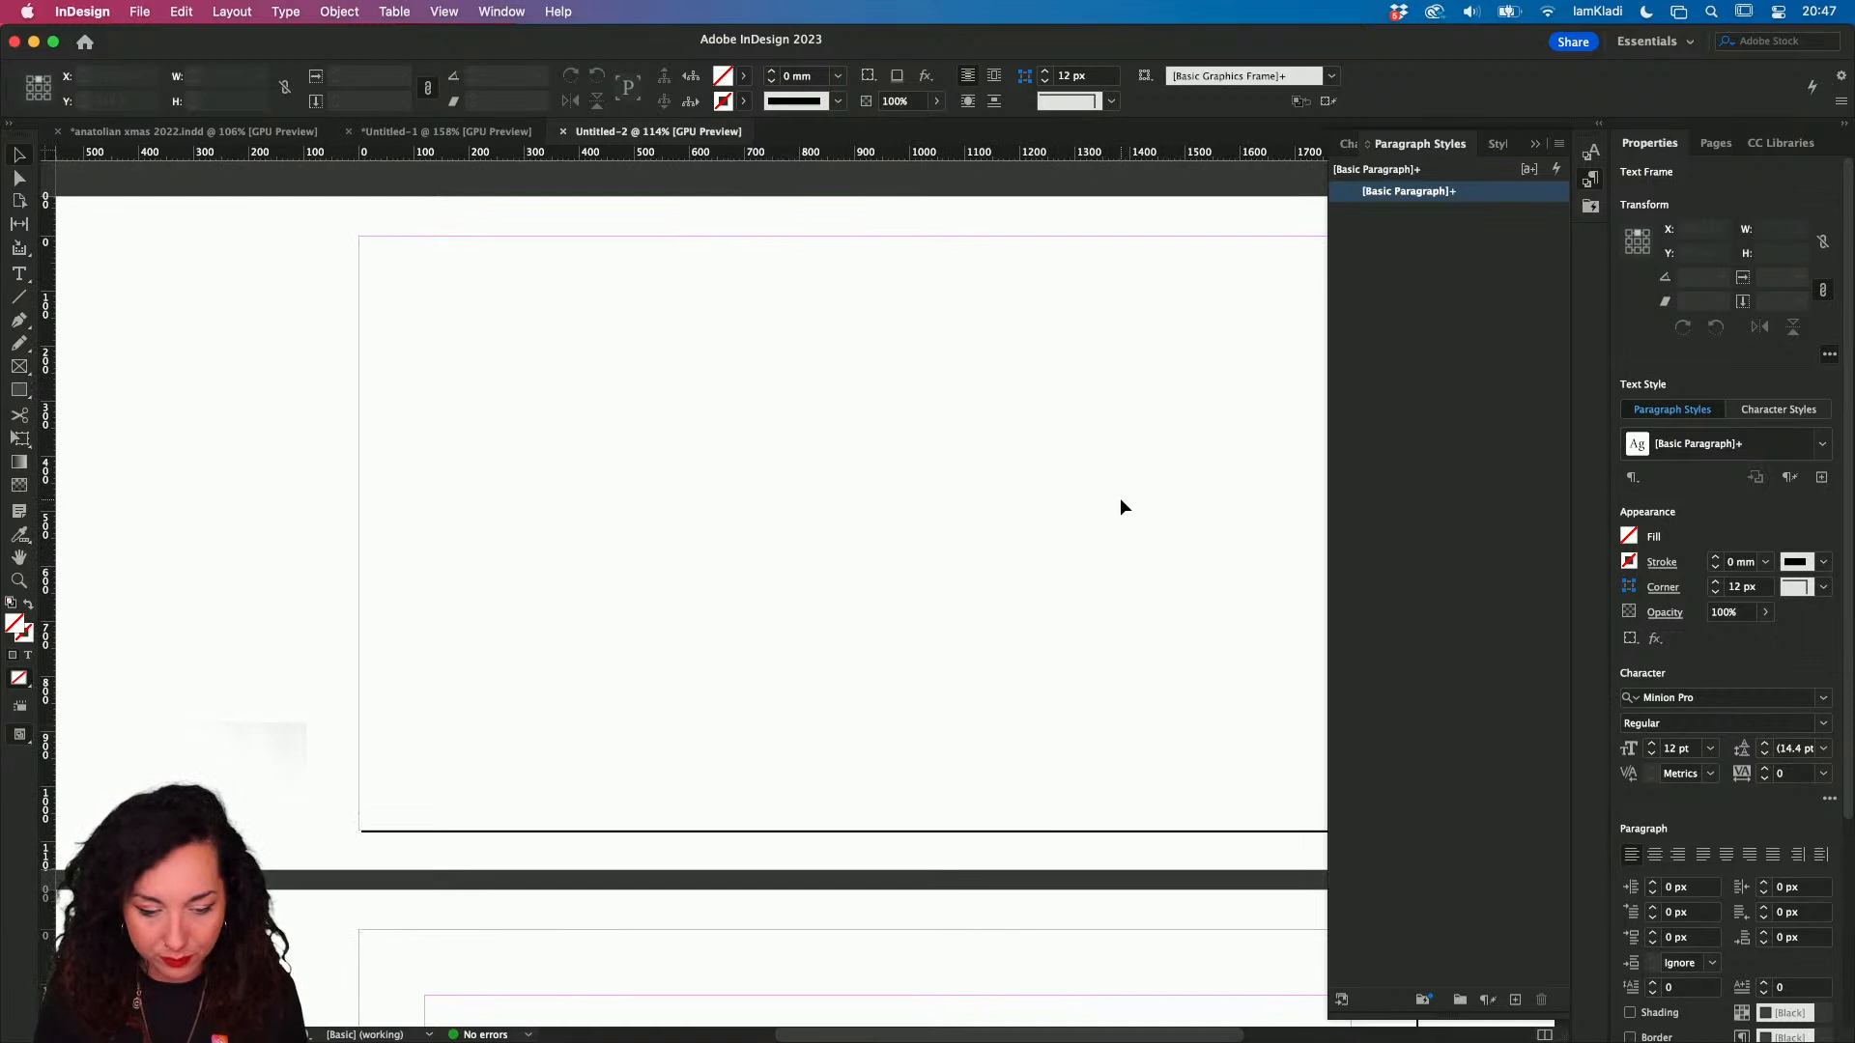
scroll(1120, 502, down, 2)
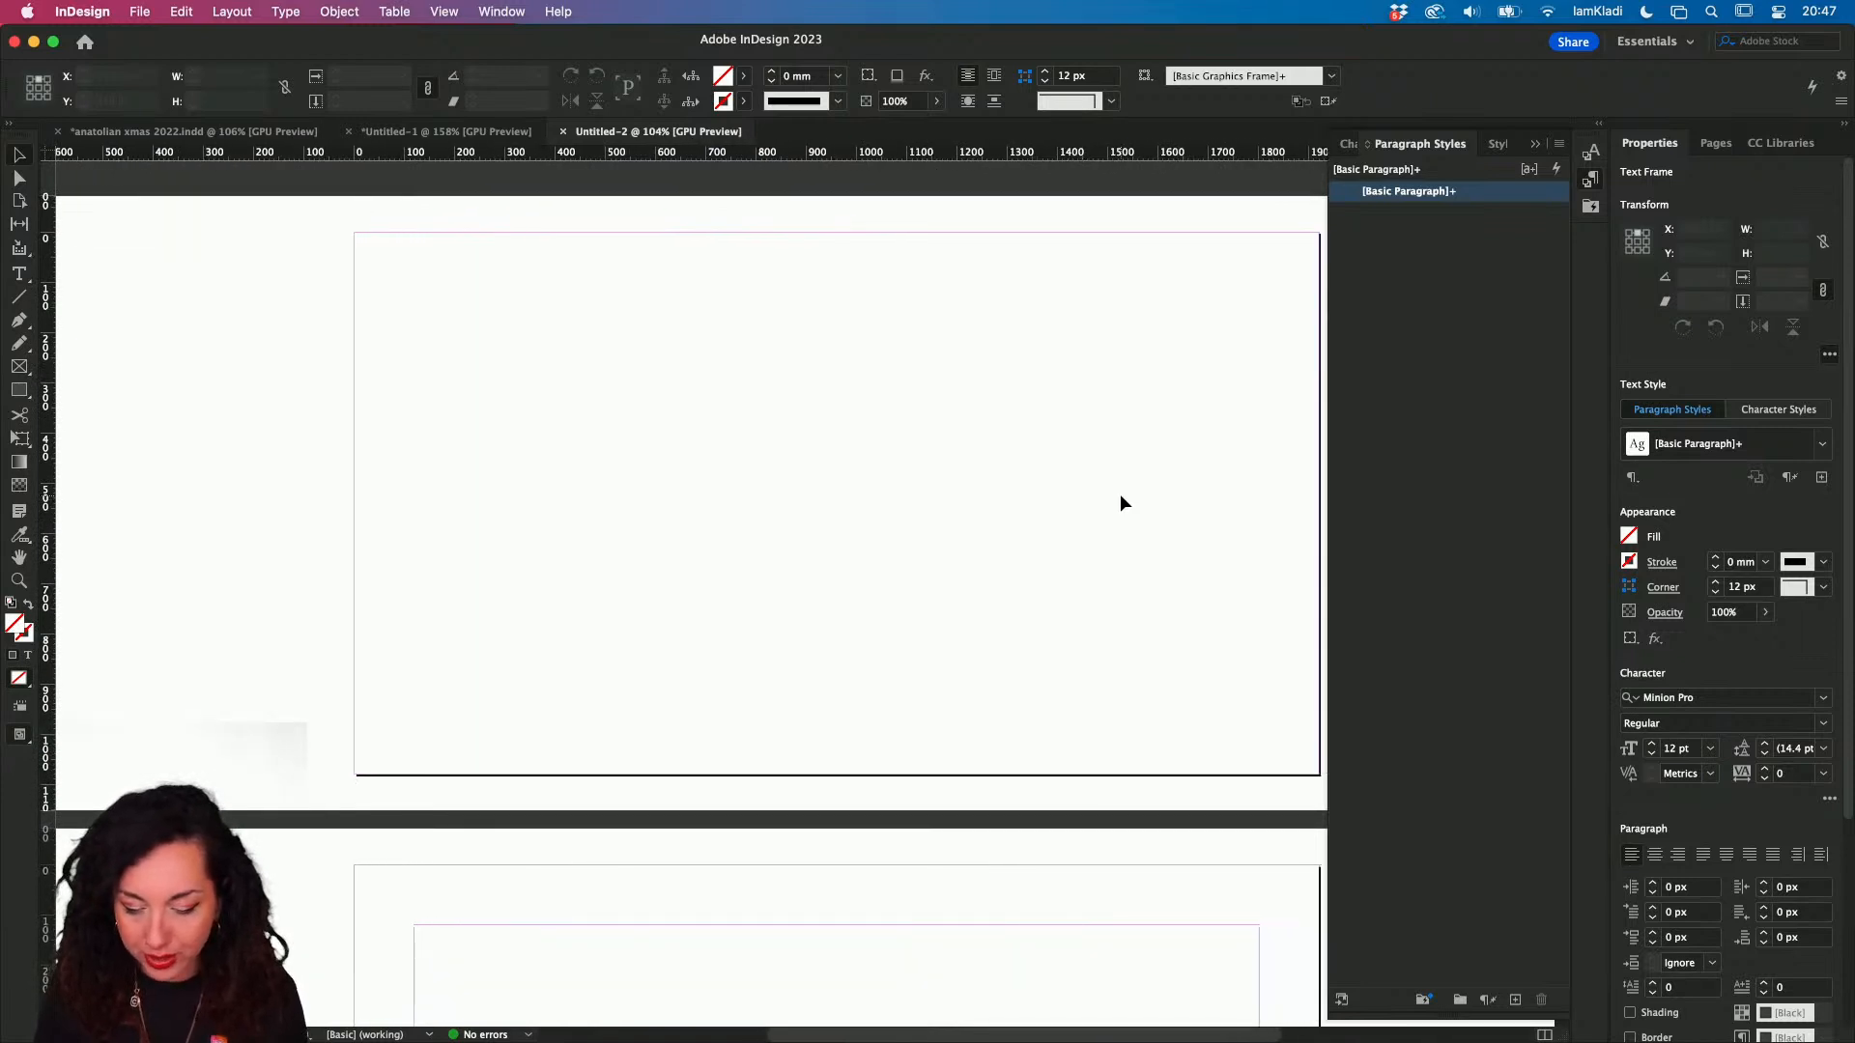
scroll(1120, 502, down, 5)
scroll(1121, 497, down, 3)
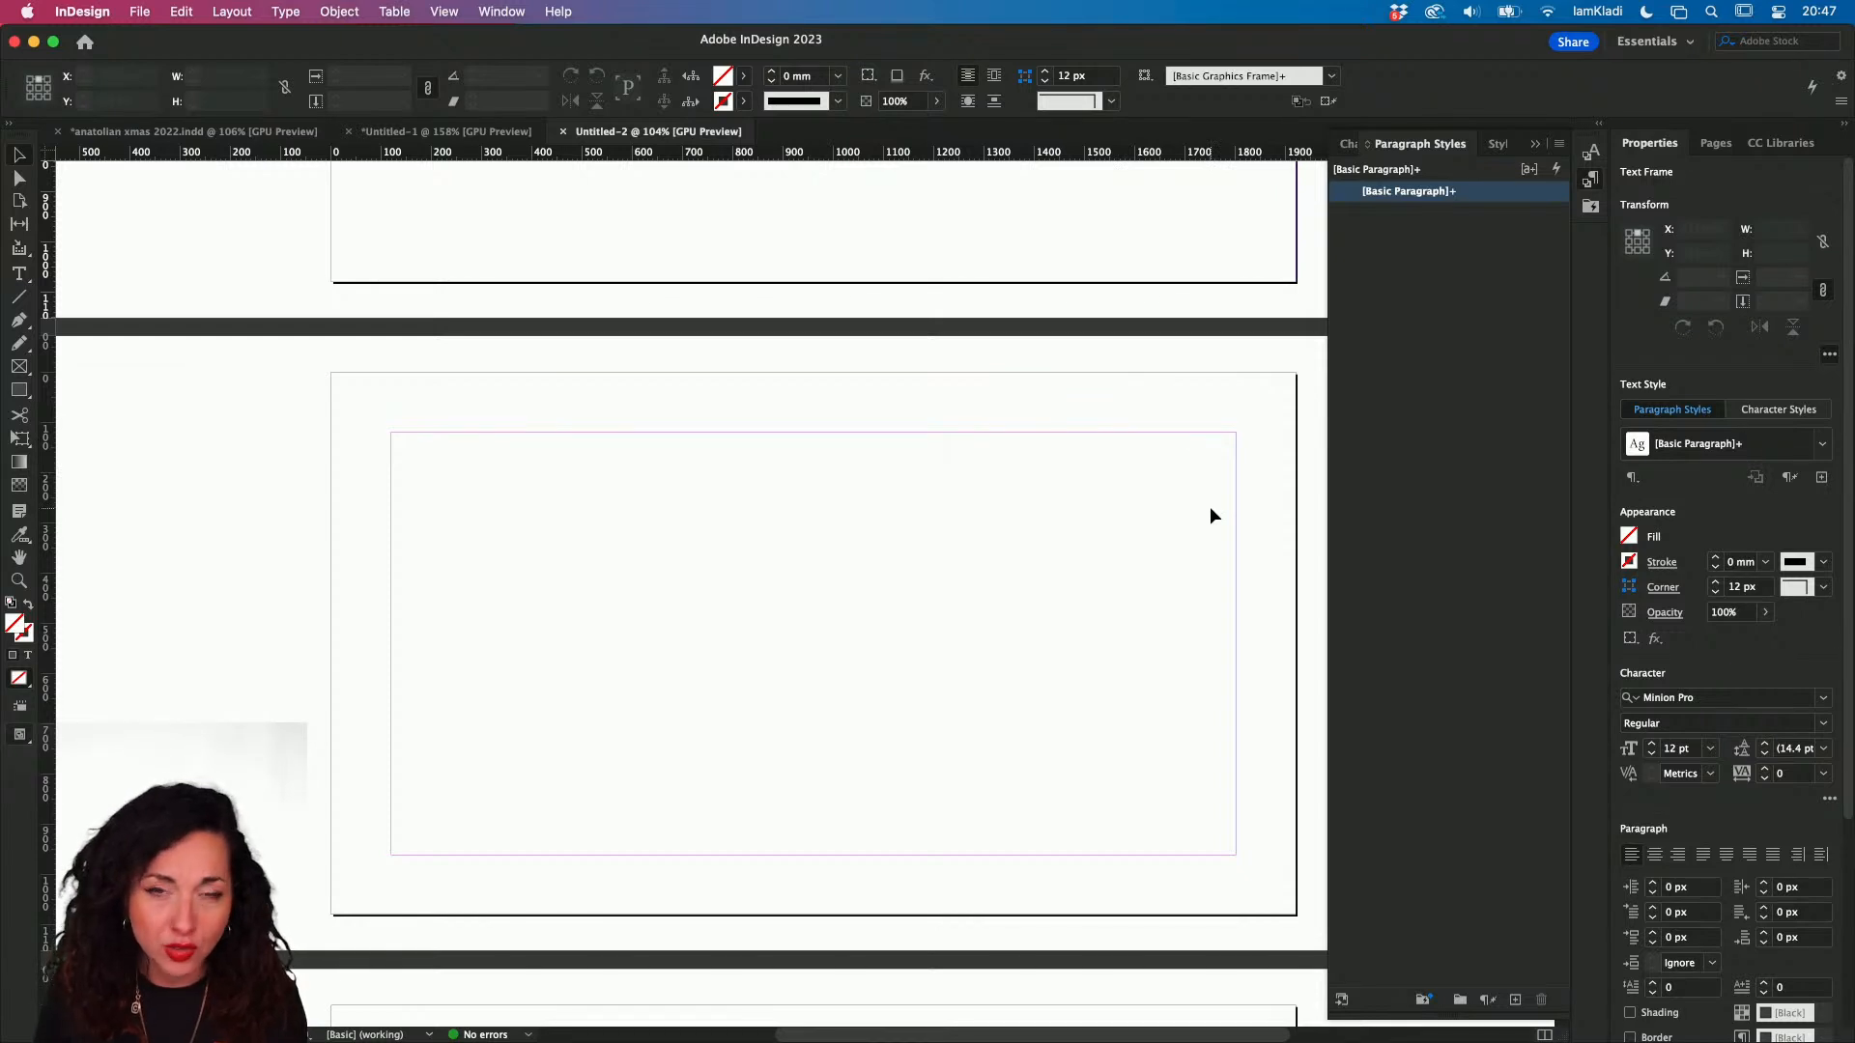
click(1690, 42)
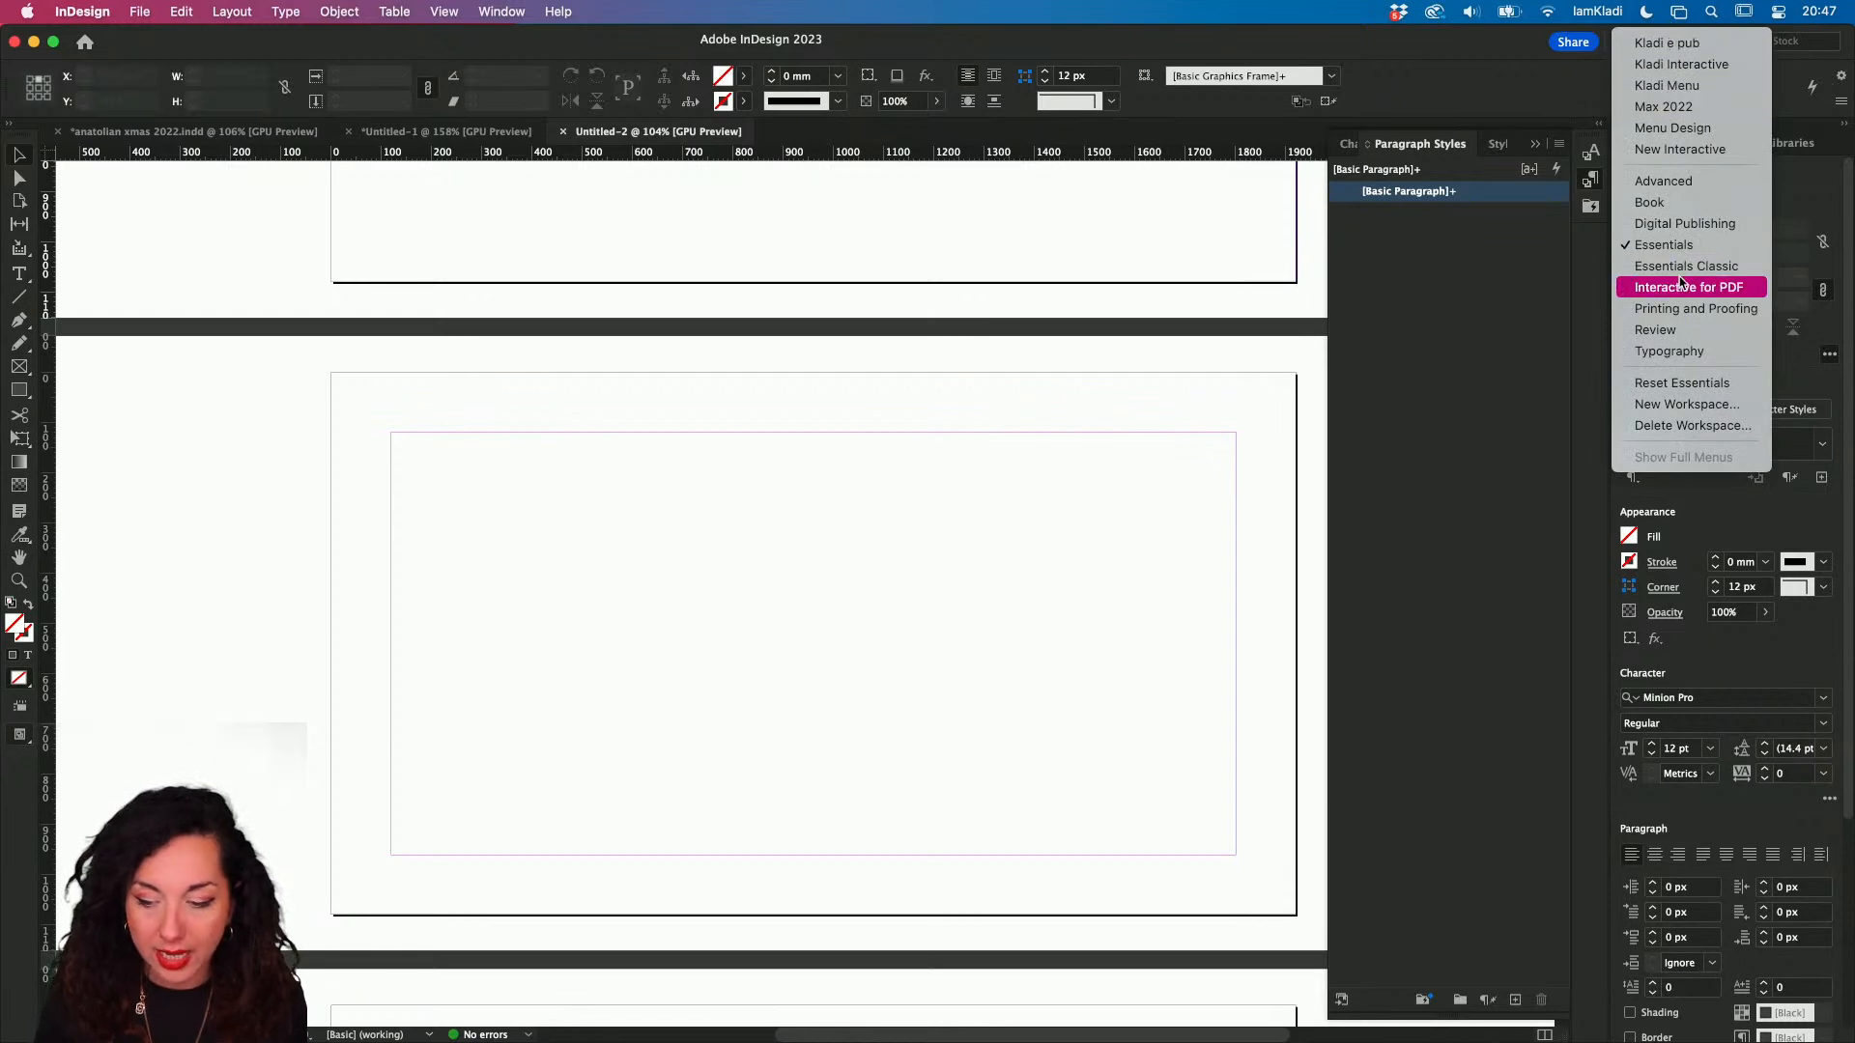
click(1710, 288)
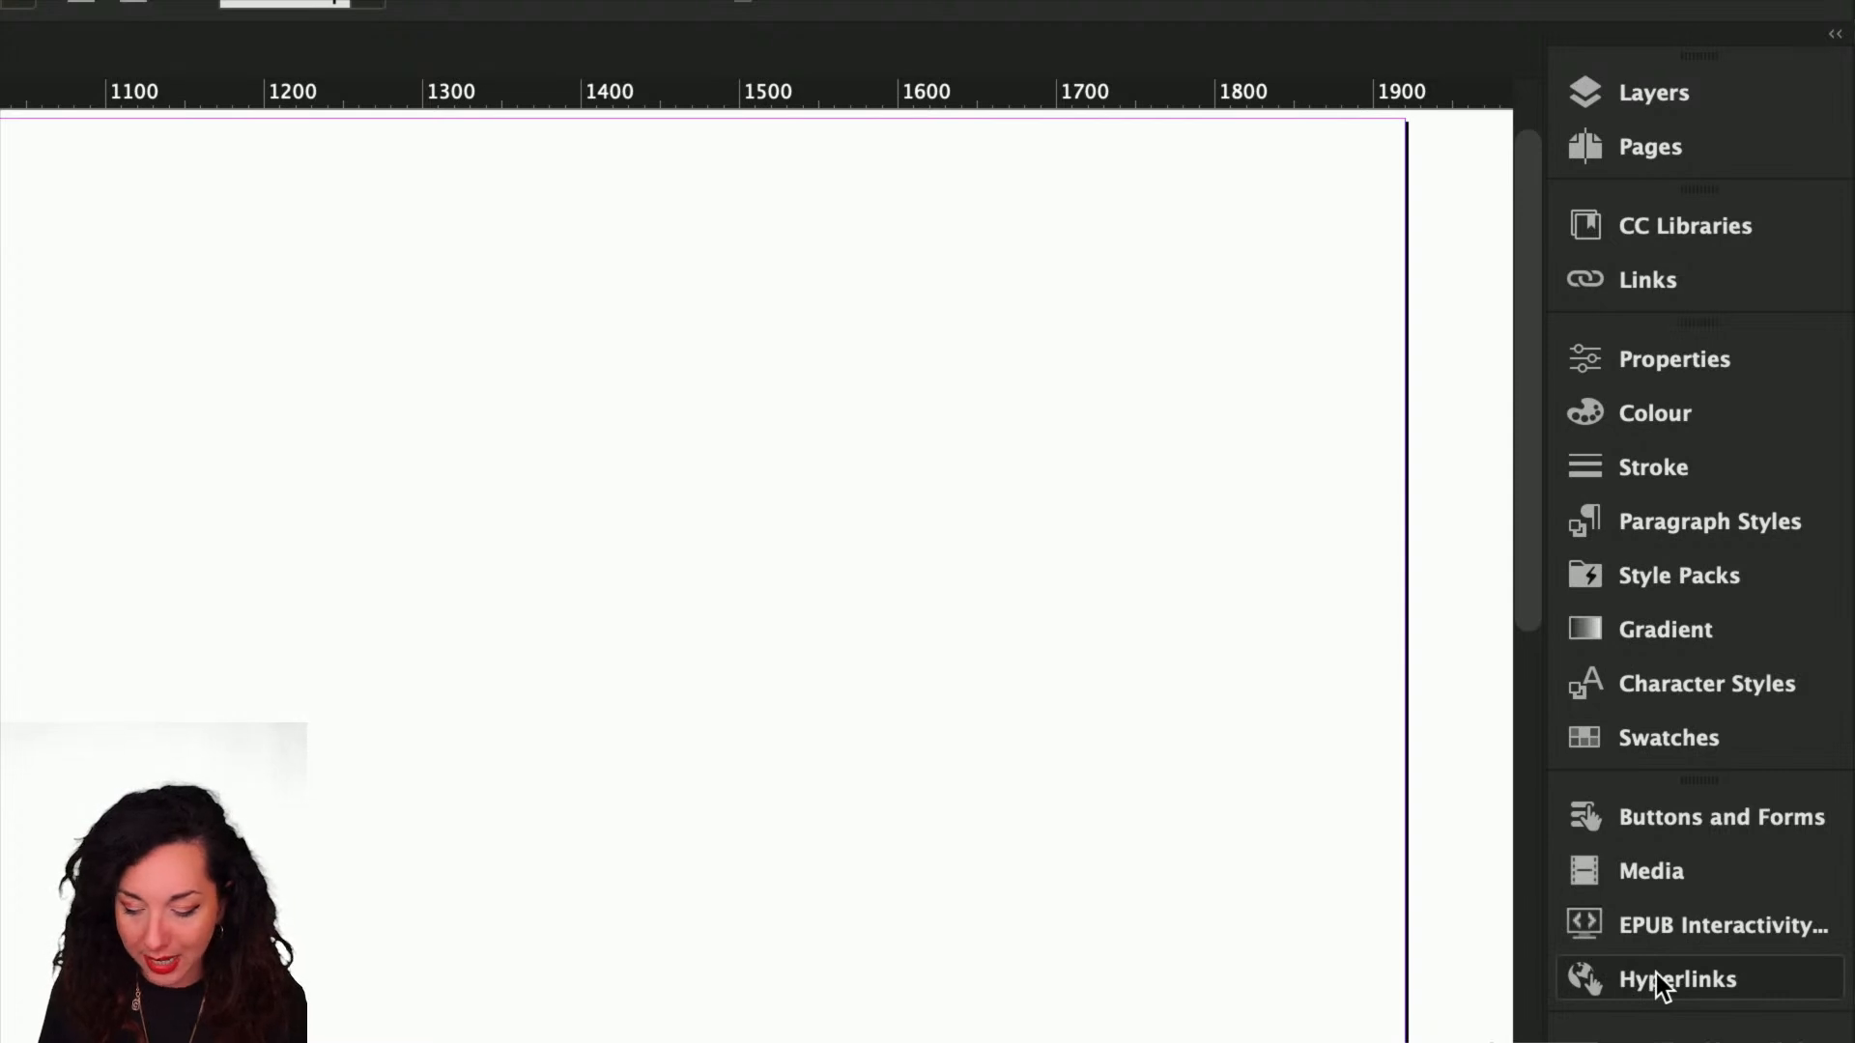
- Draw a text frame about 394 x 118 px in the upper middle of the first page, reading "Replay Video"
key(t)
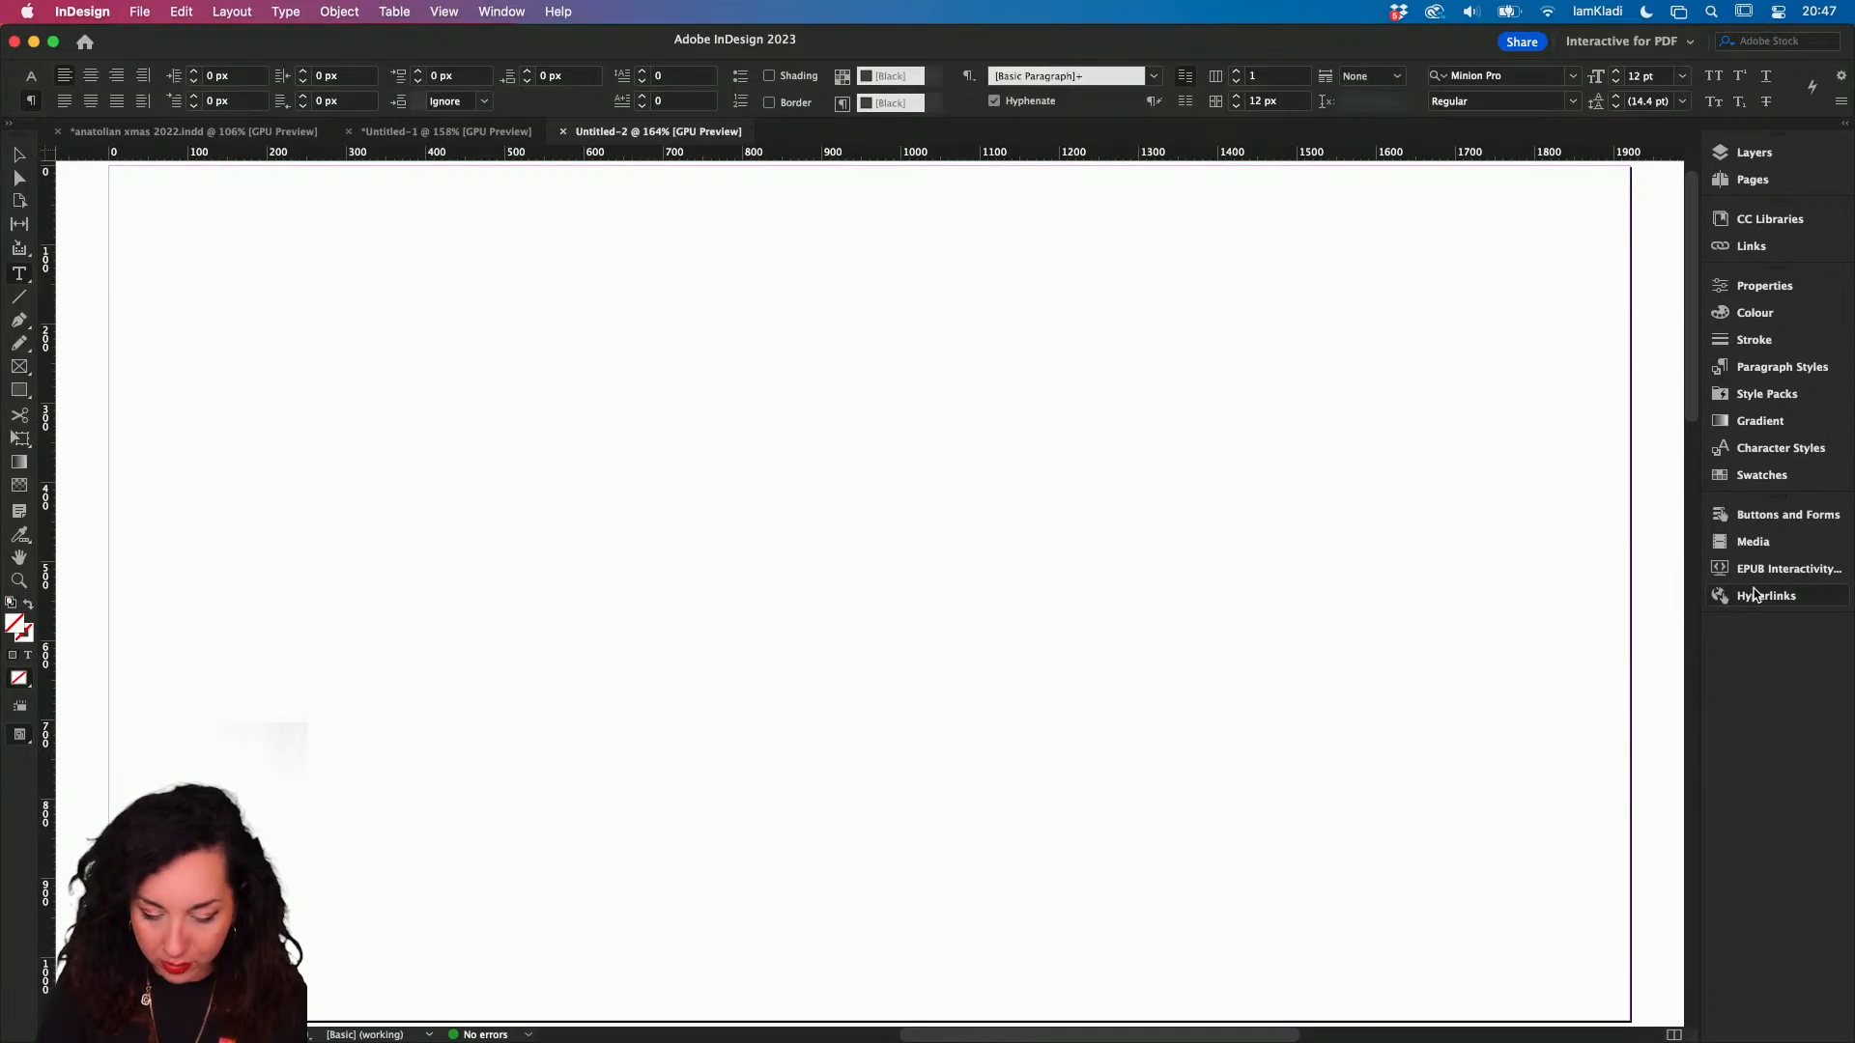
drag(716, 328, 1028, 420)
text(Ra)
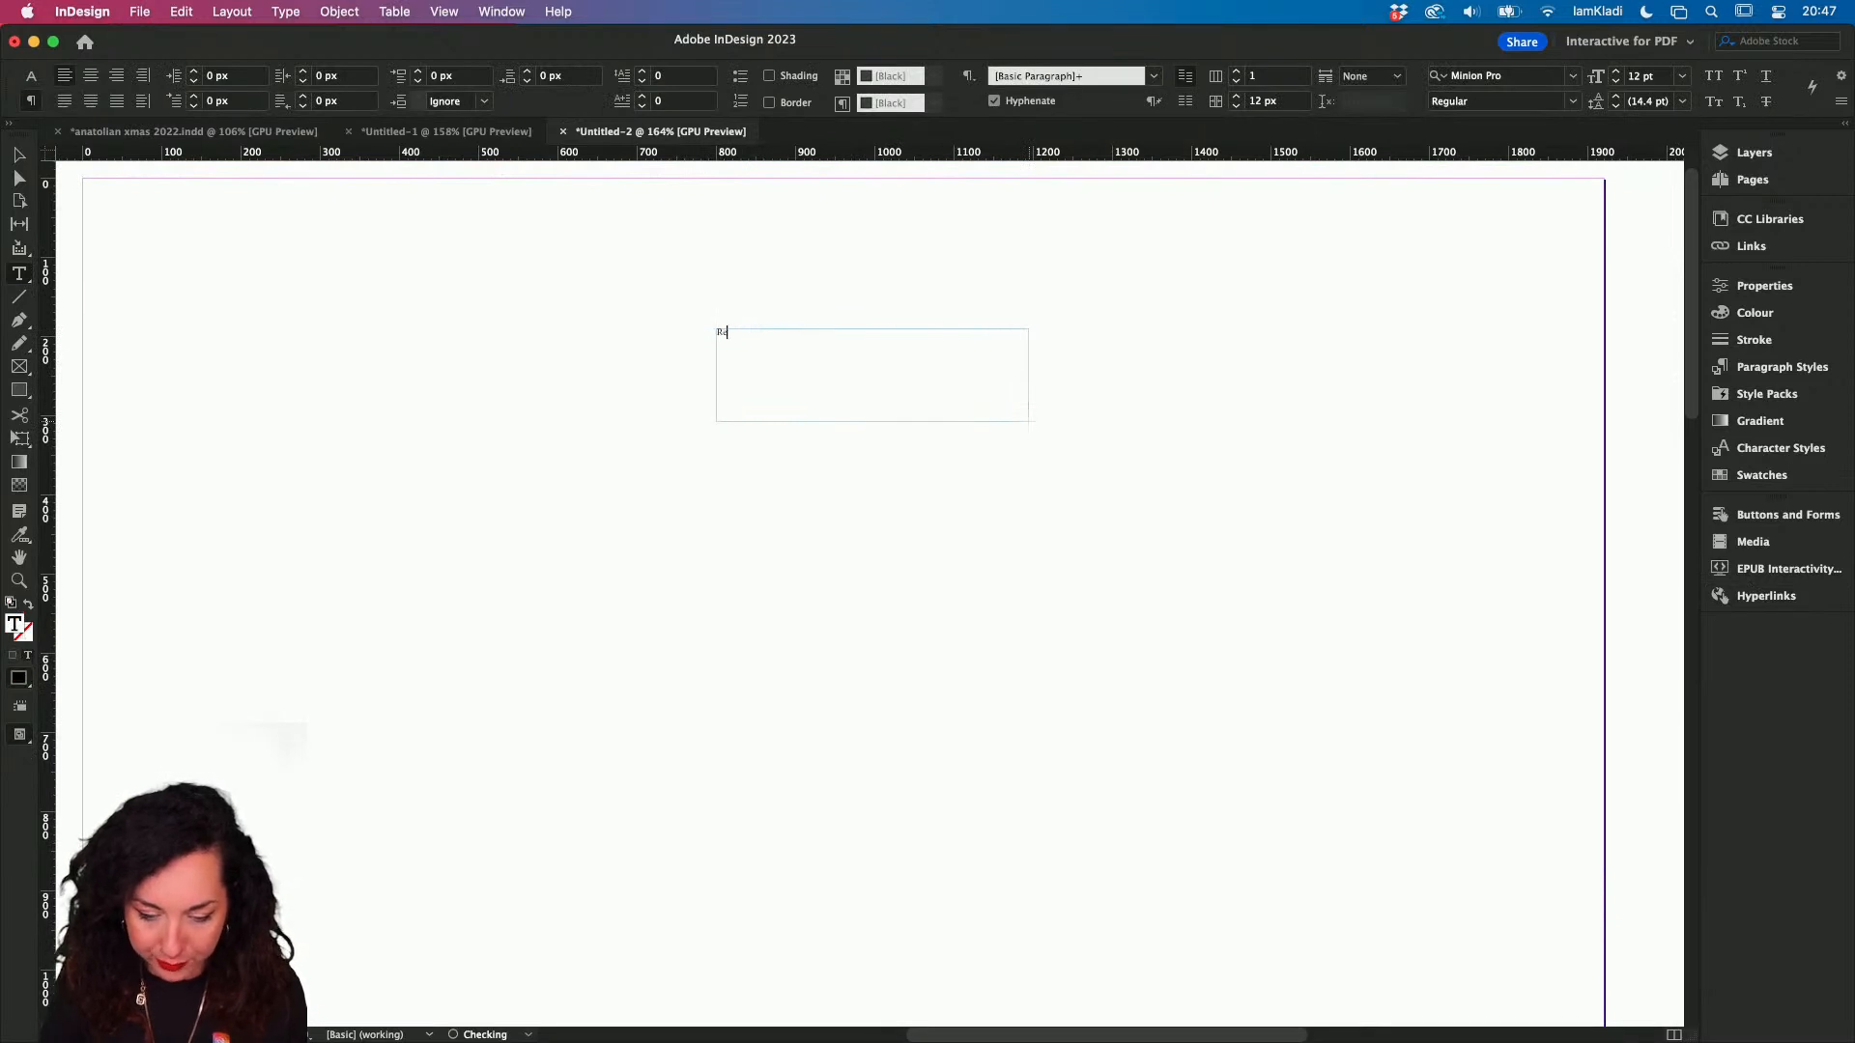
text(play )
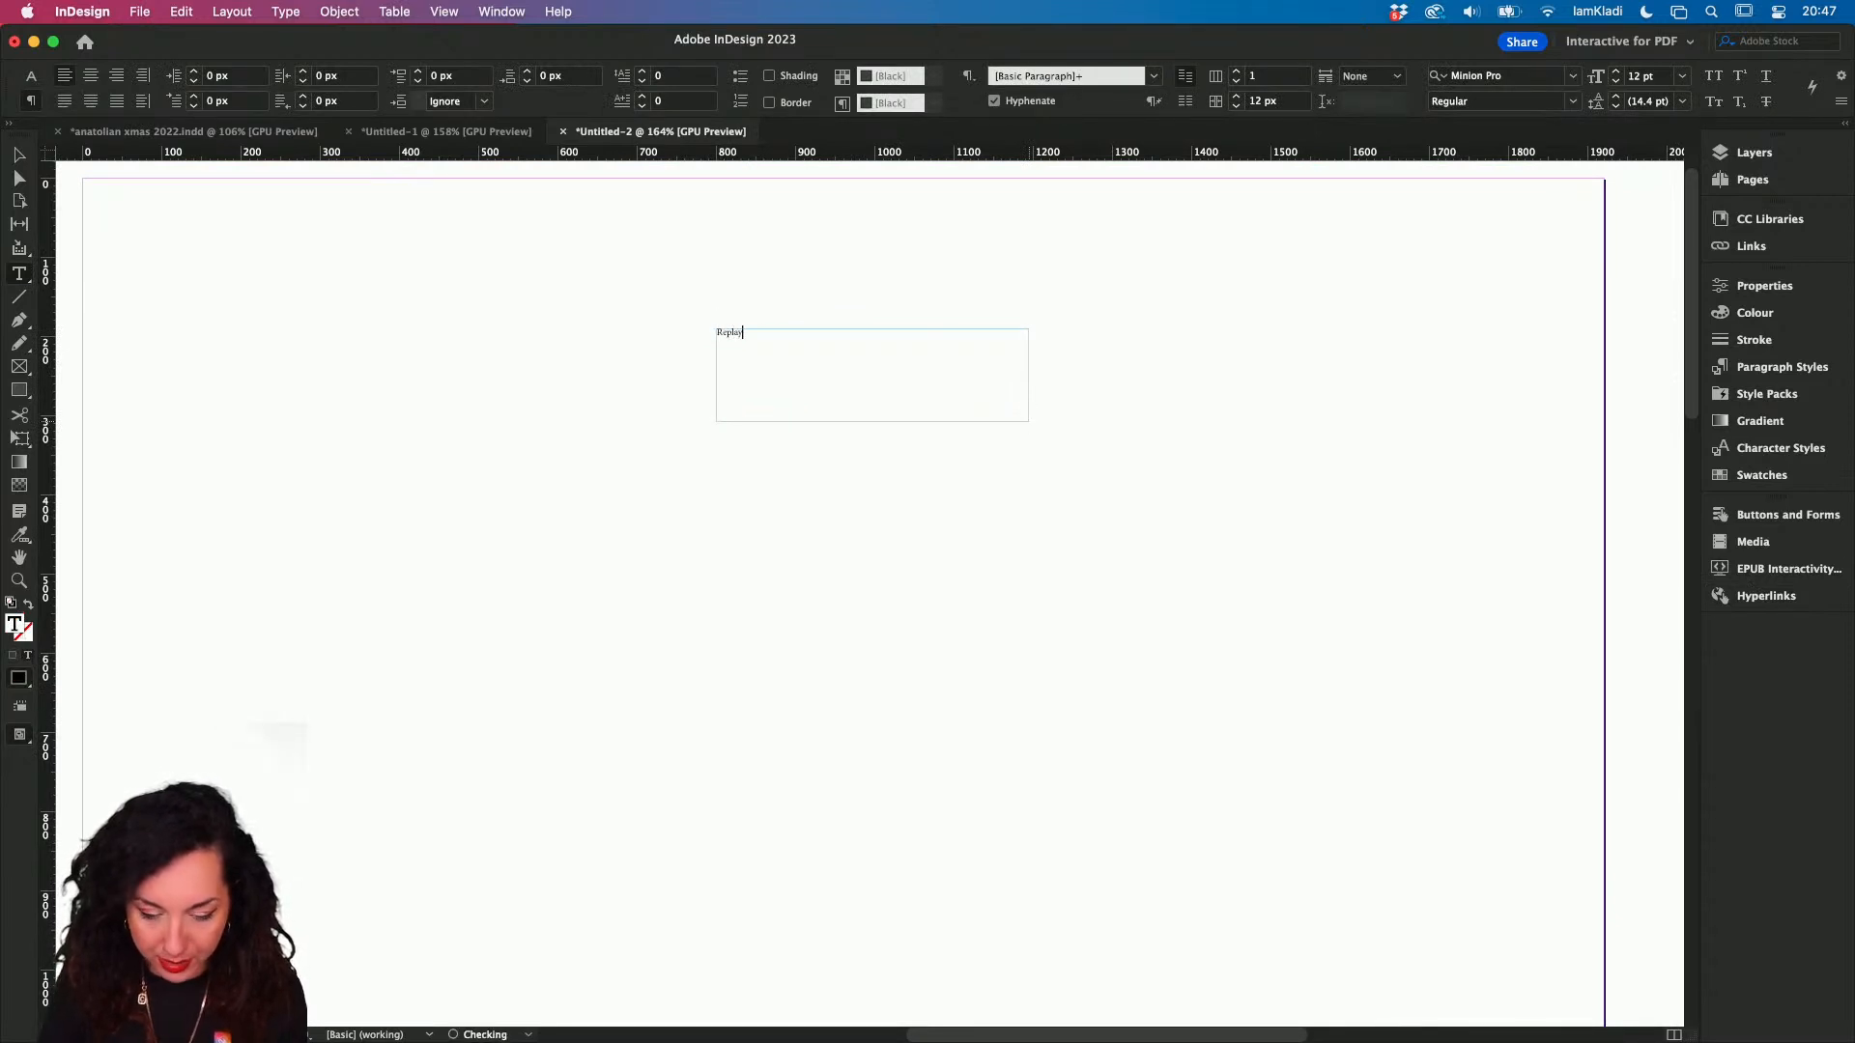
text(Video)
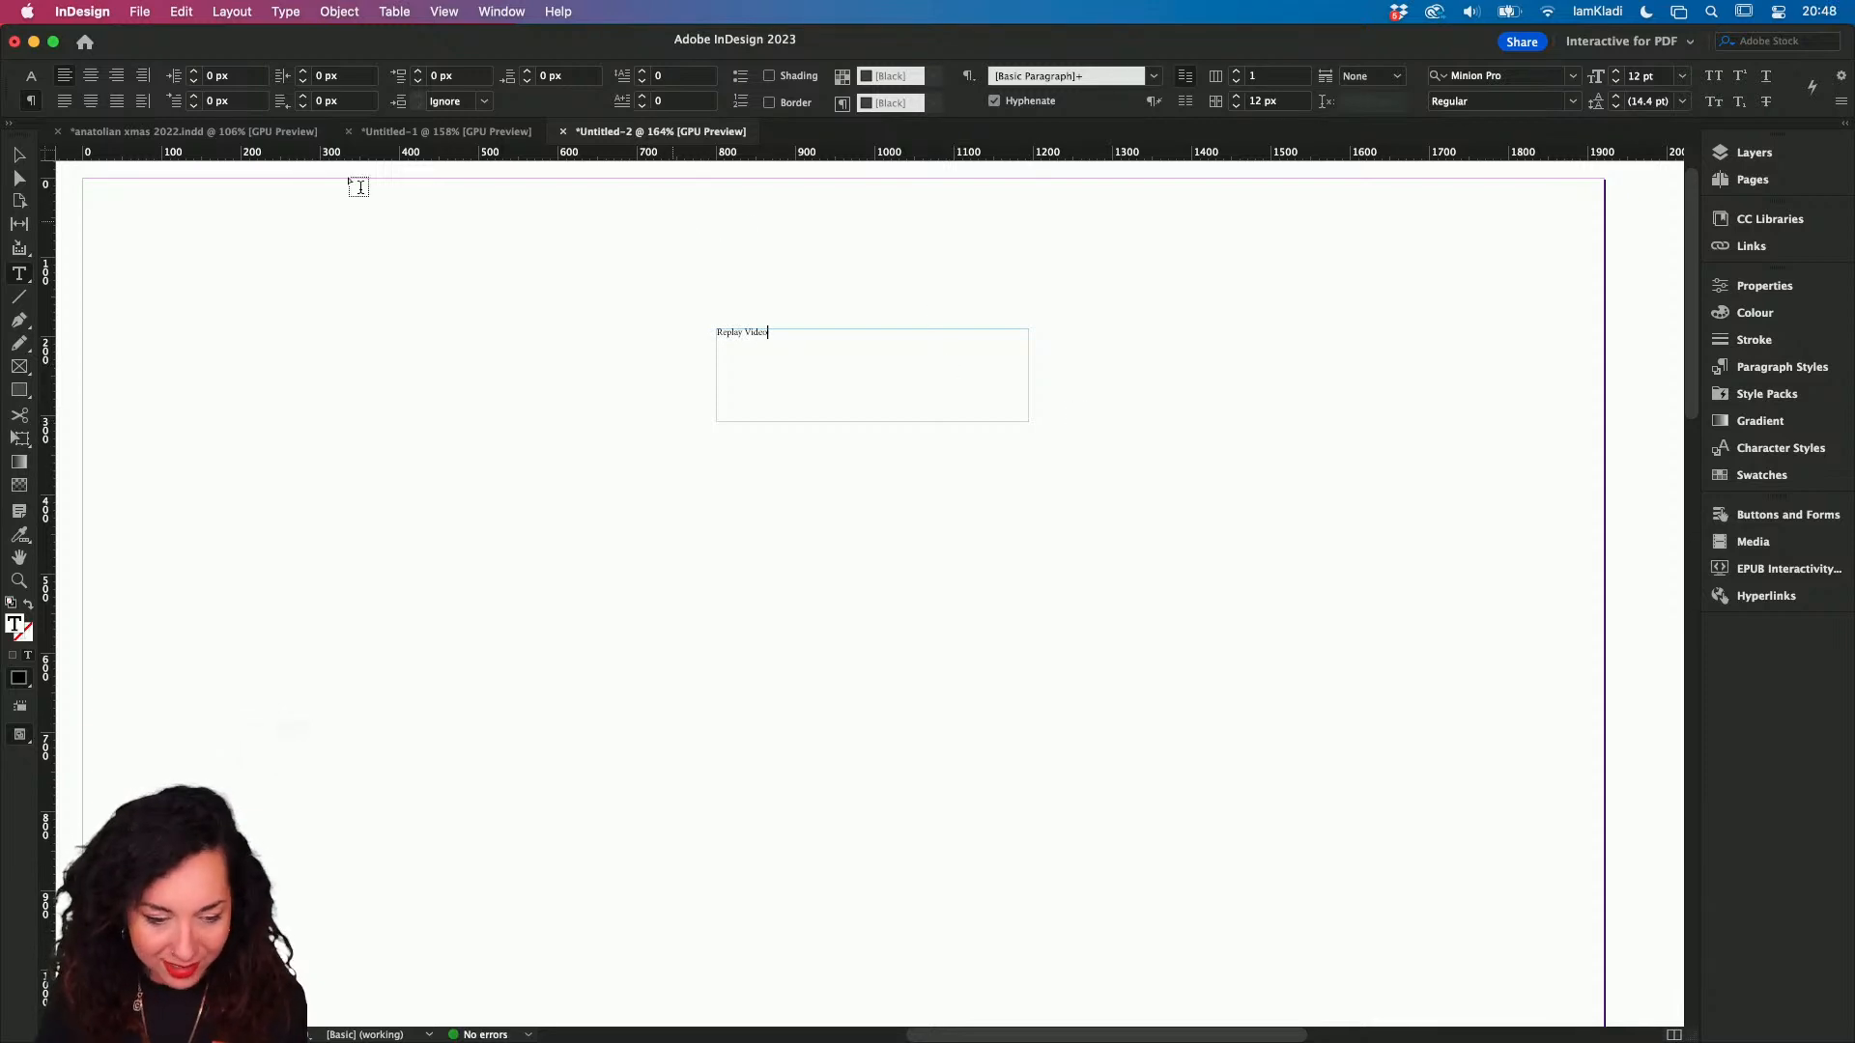
click(16, 156)
- Apply the Tuxedo style pack to the "Replay Video" text frame
click(501, 11)
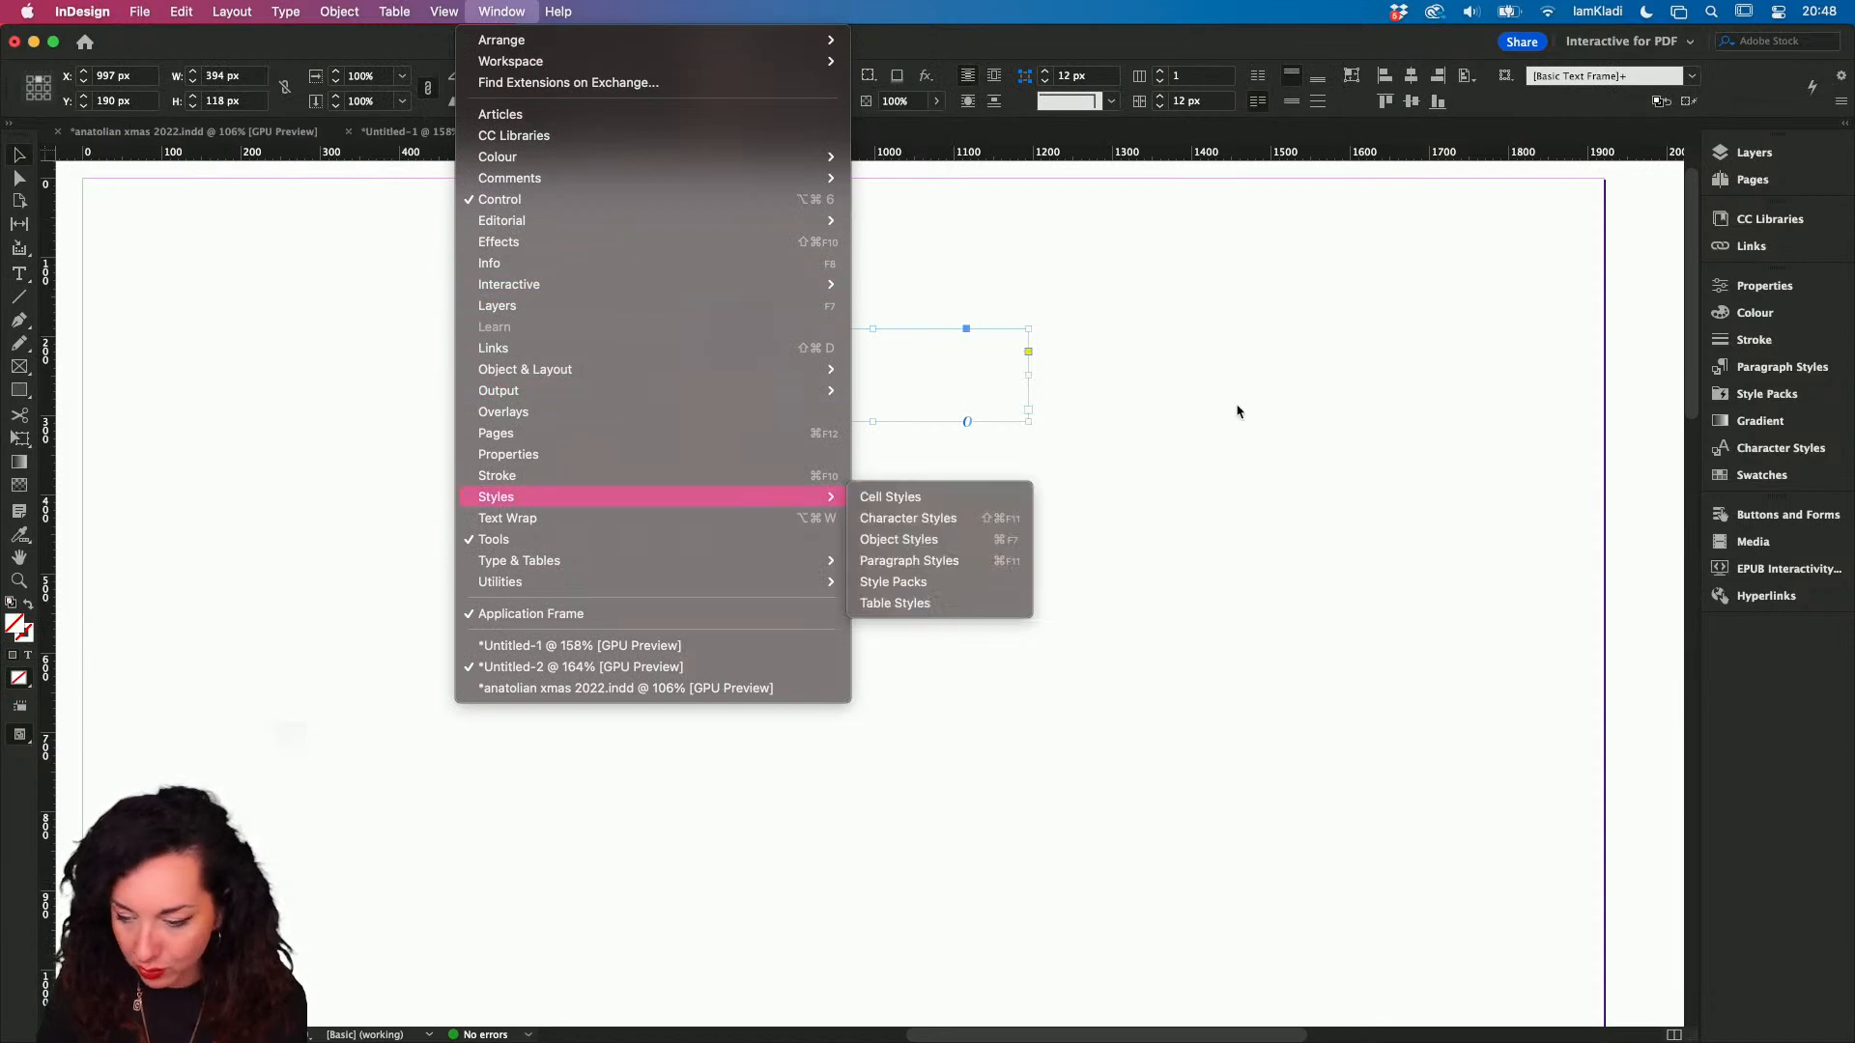
click(1707, 397)
click(1729, 394)
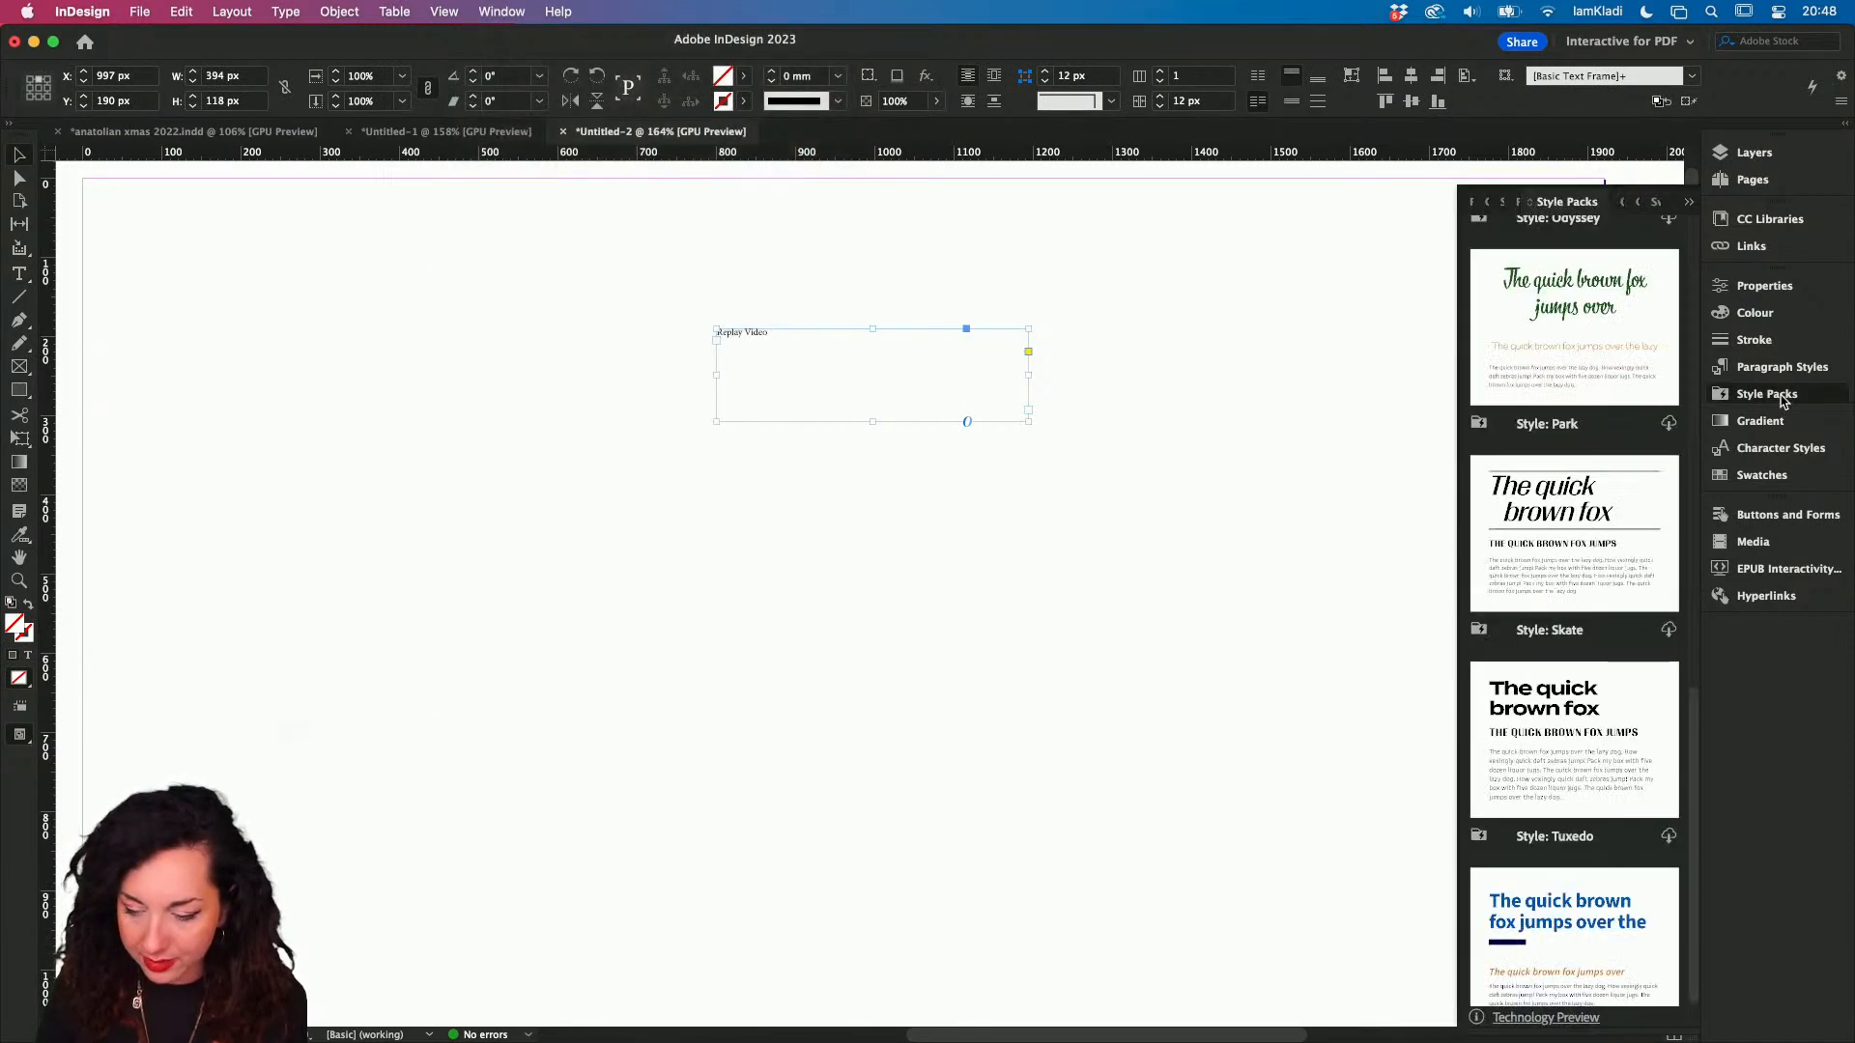
click(1669, 835)
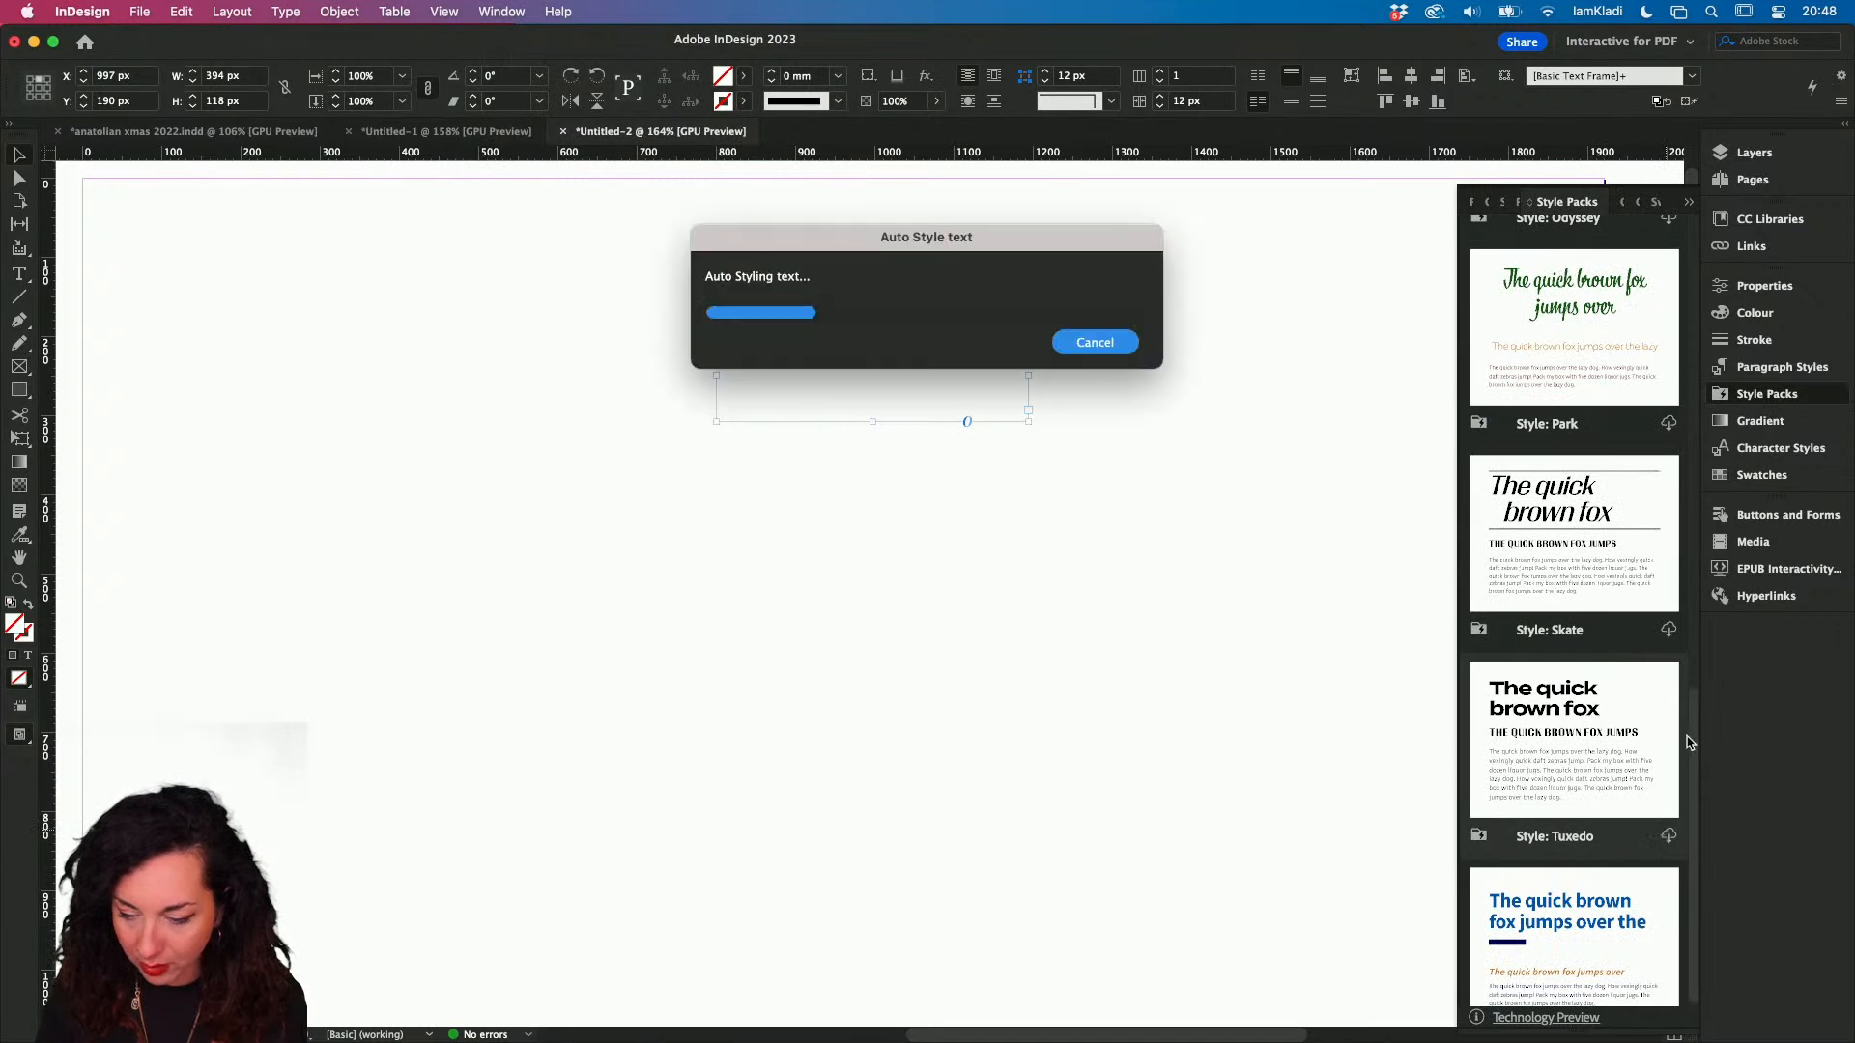
- Apply the Tuxedo Heading paragraph style to "Replay Video" and shrink its frame to about 318 x 46 px
click(1775, 372)
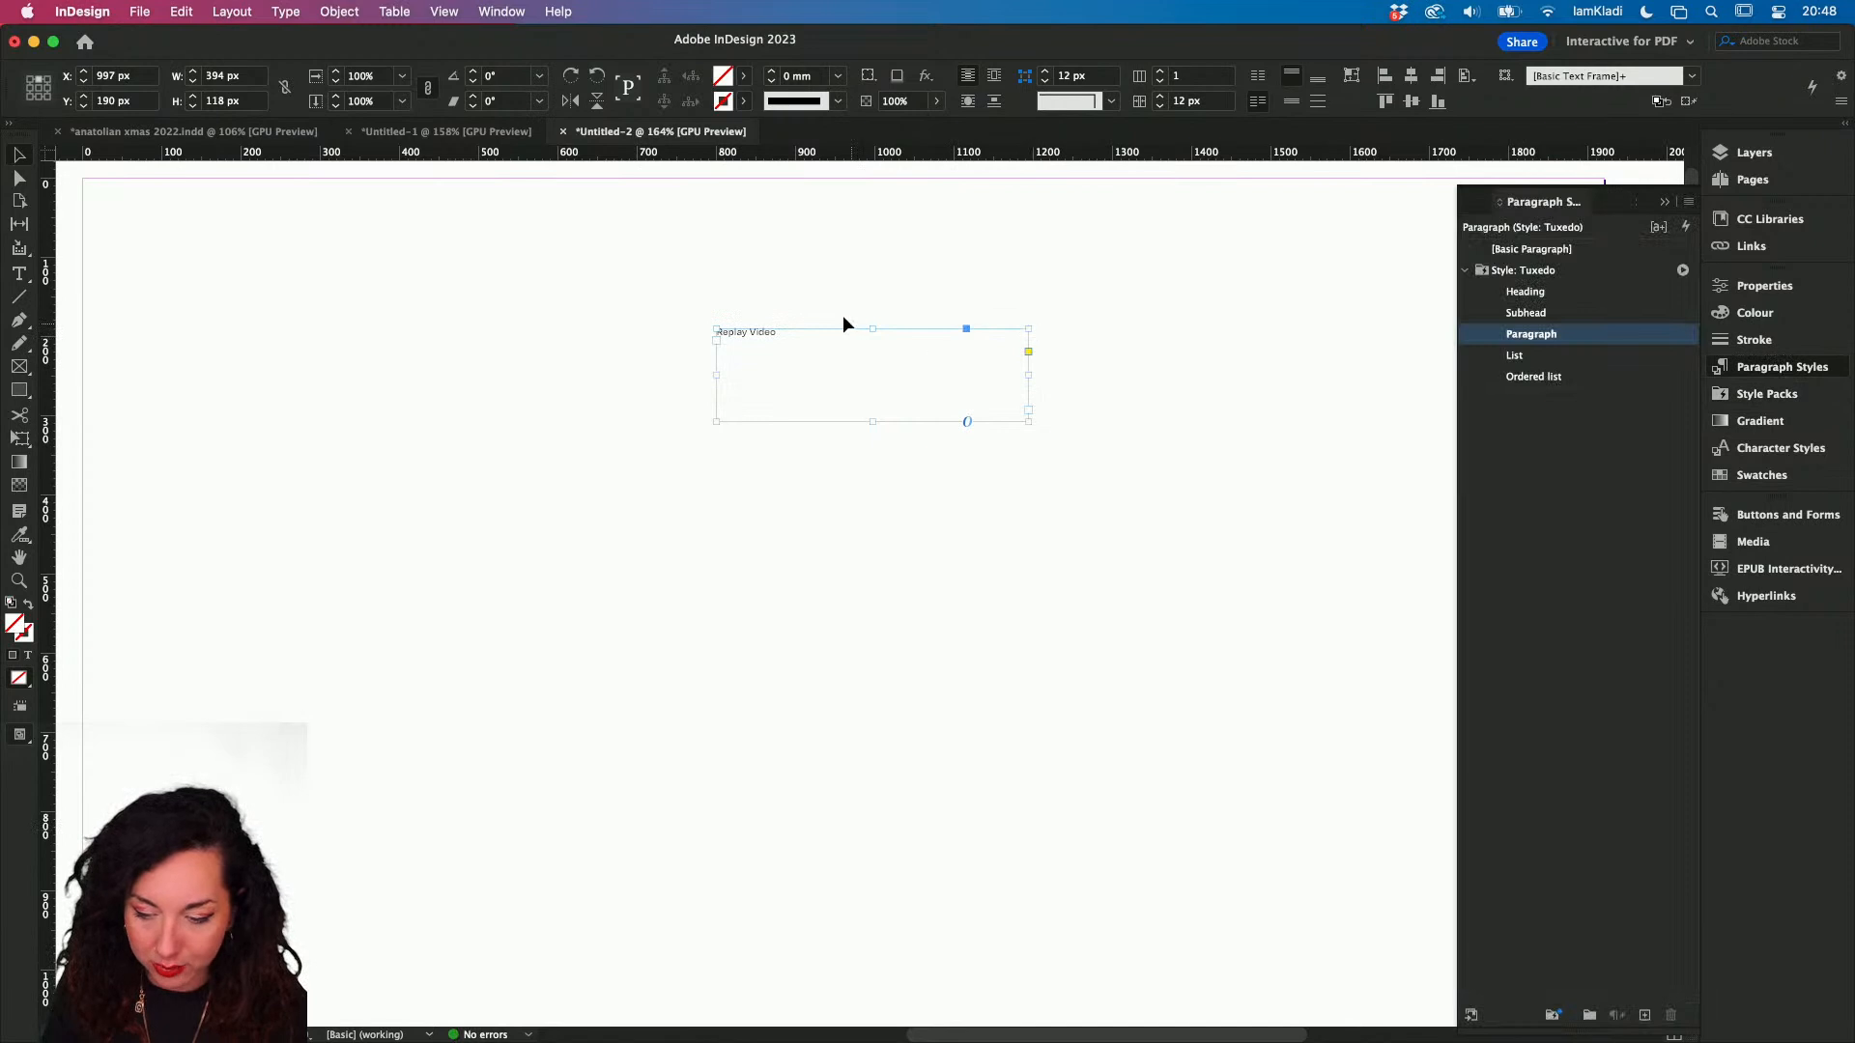
click(1515, 293)
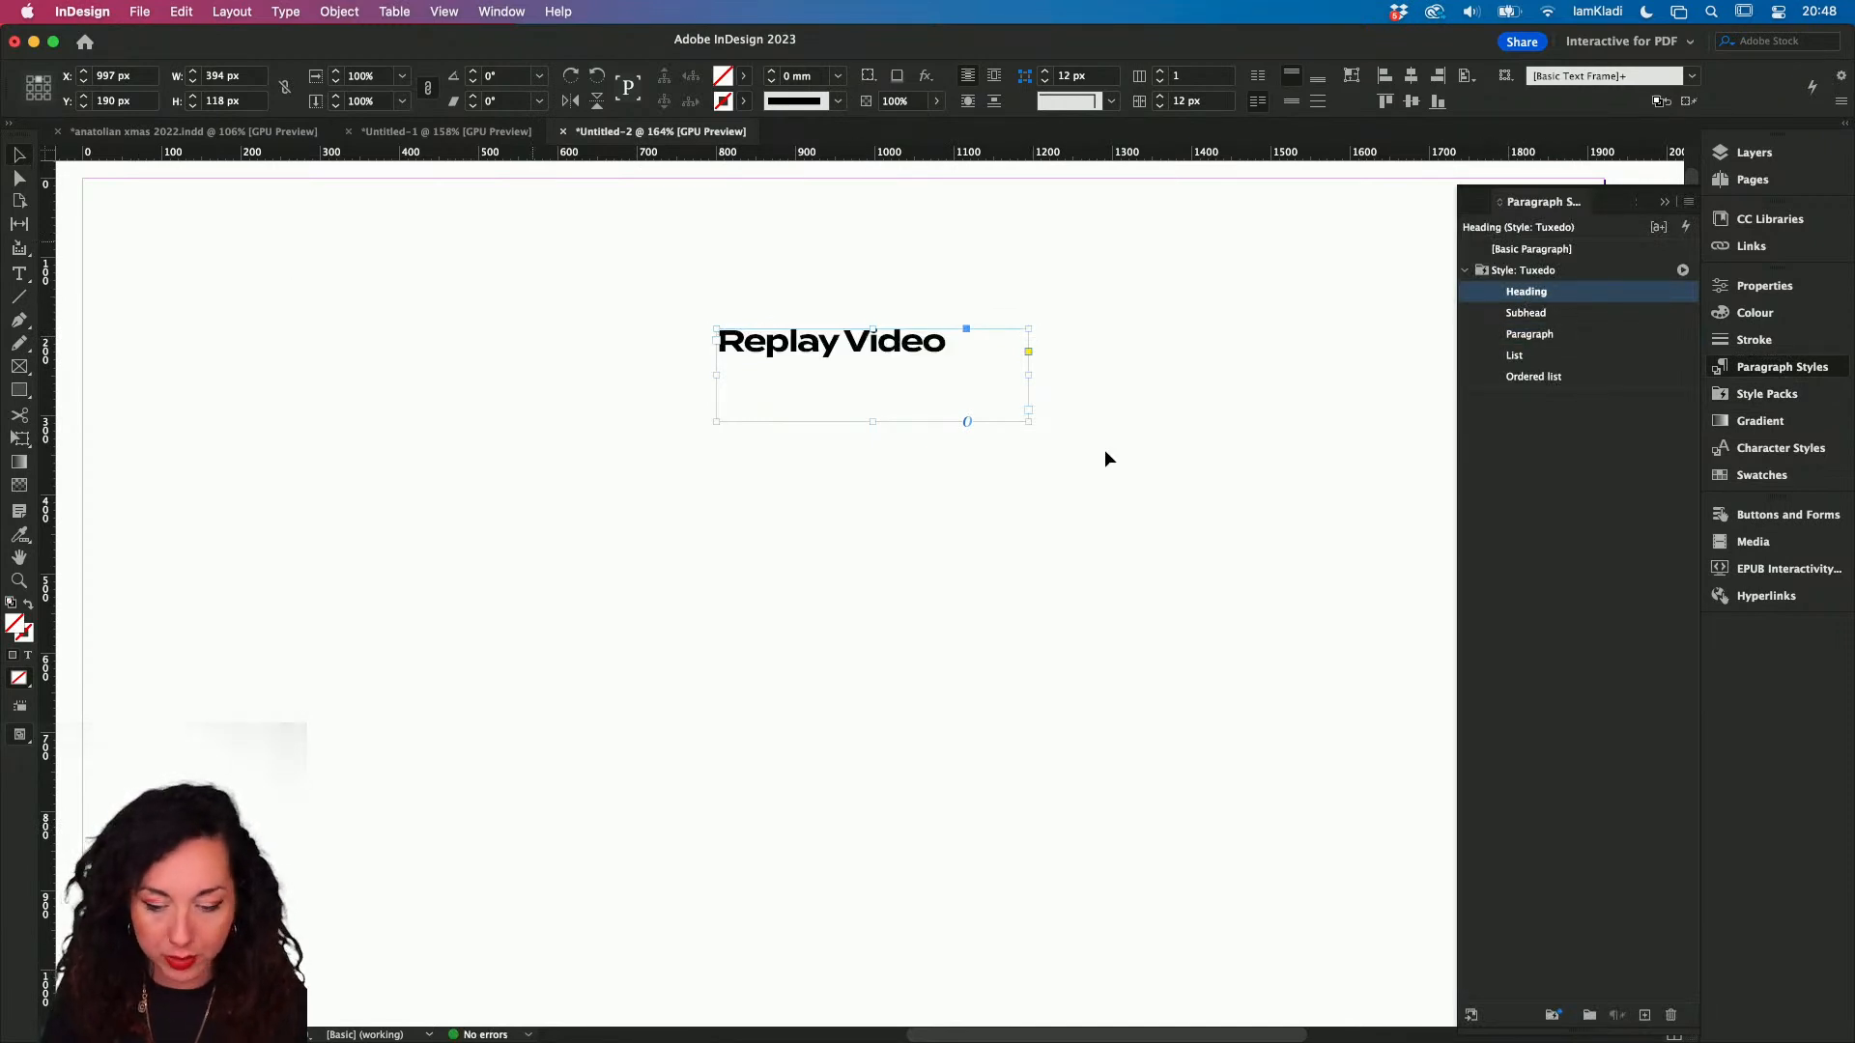
drag(1031, 421, 968, 365)
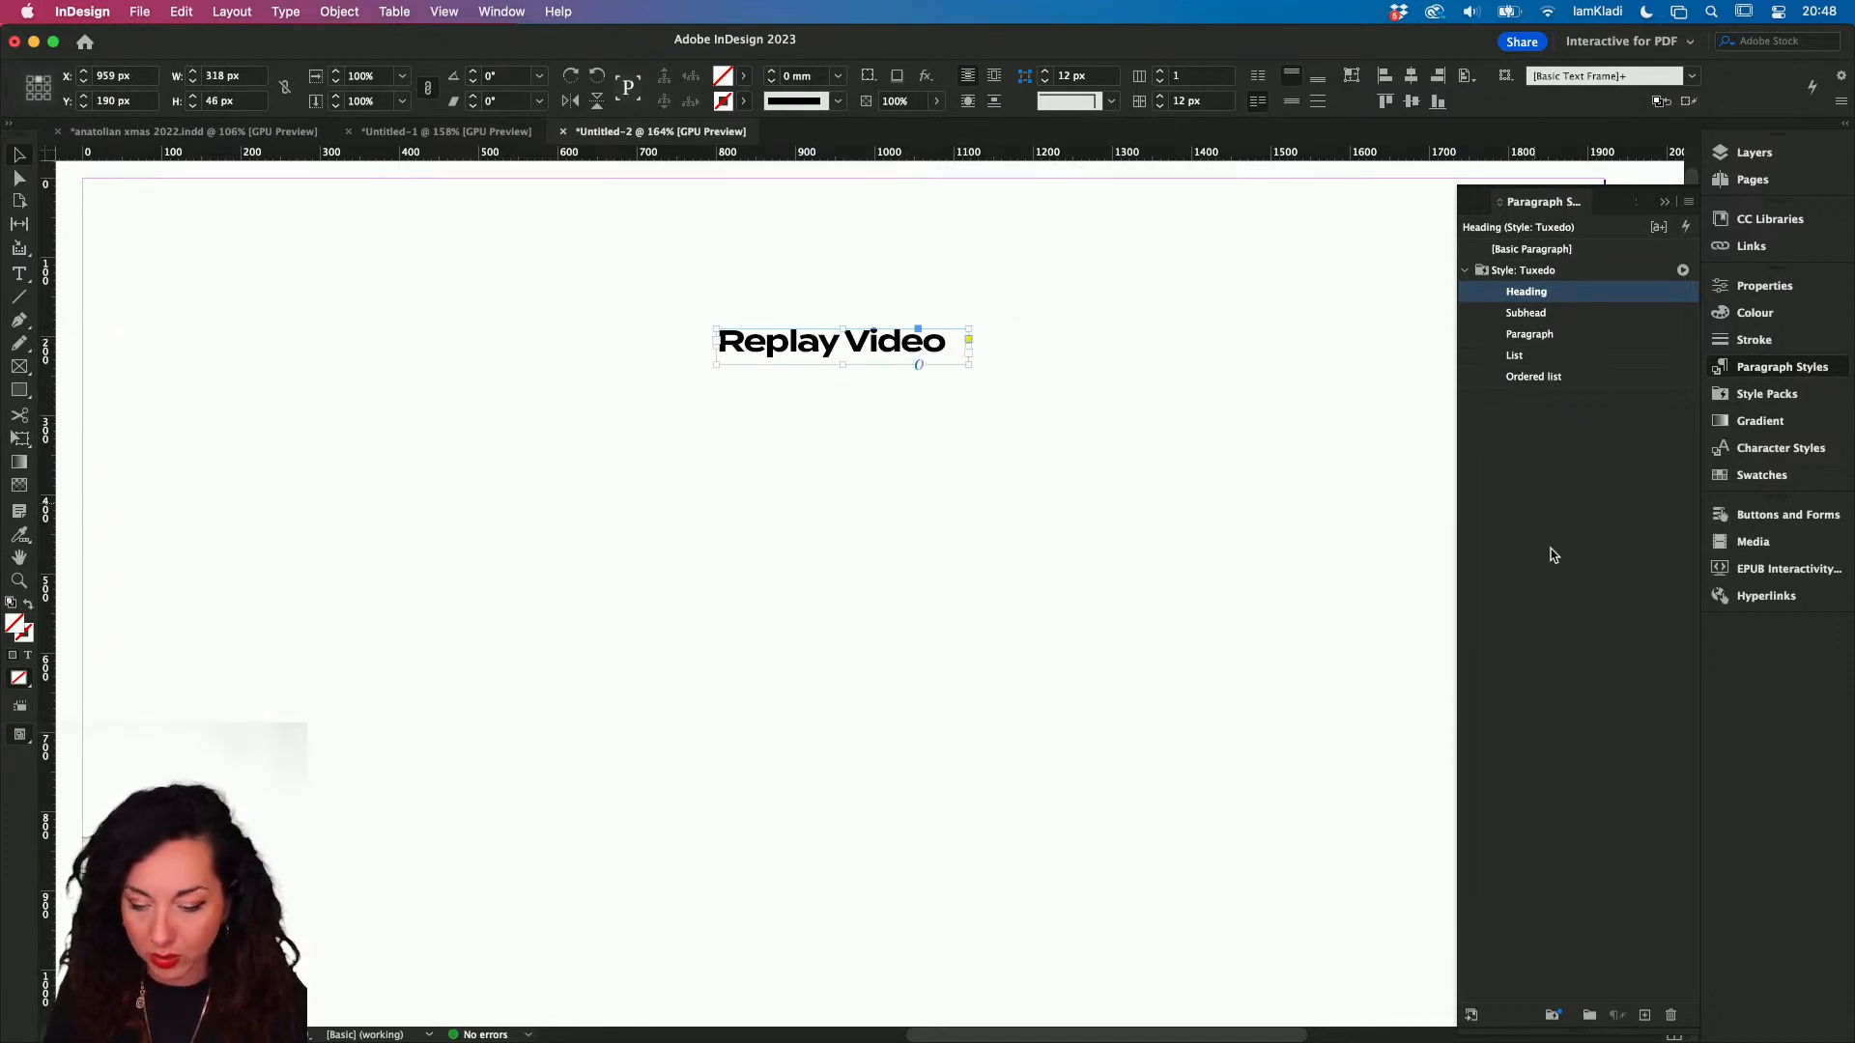
- Start a new hyperlink on the "Replay Video" frame with URL as the link type
click(1770, 599)
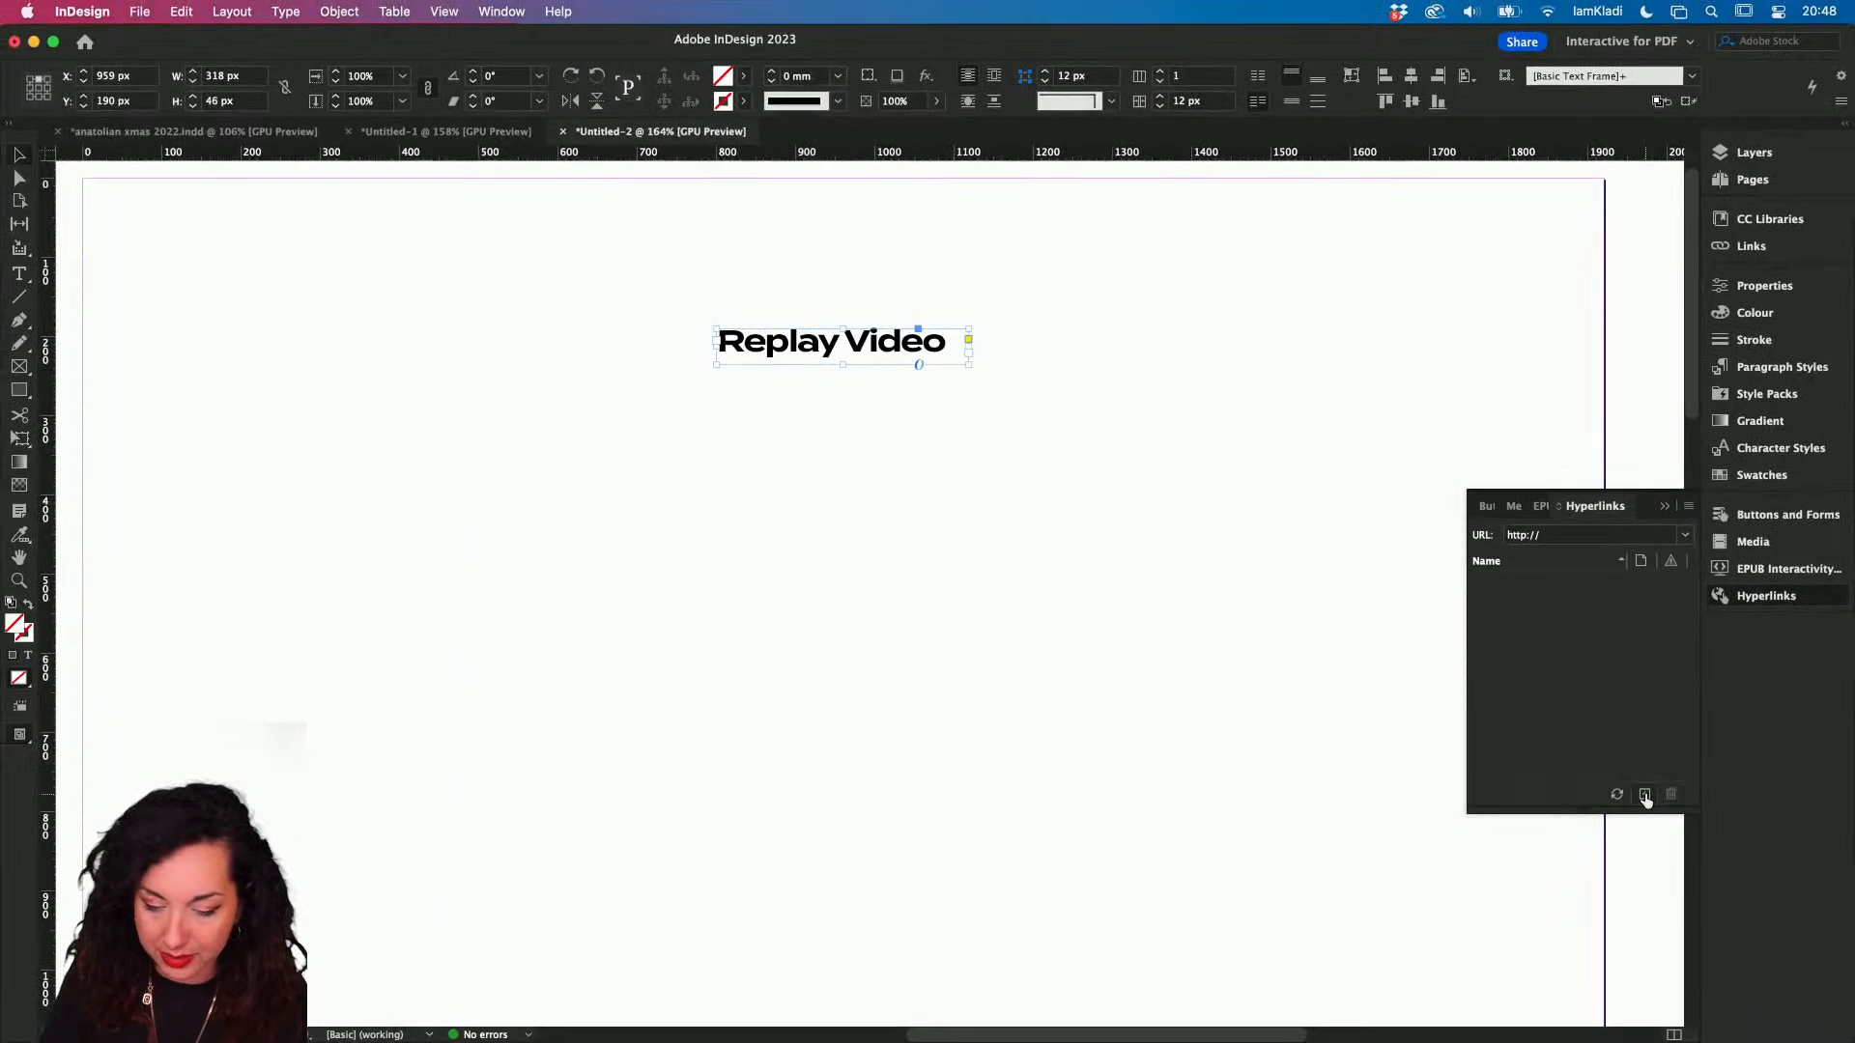
click(1643, 794)
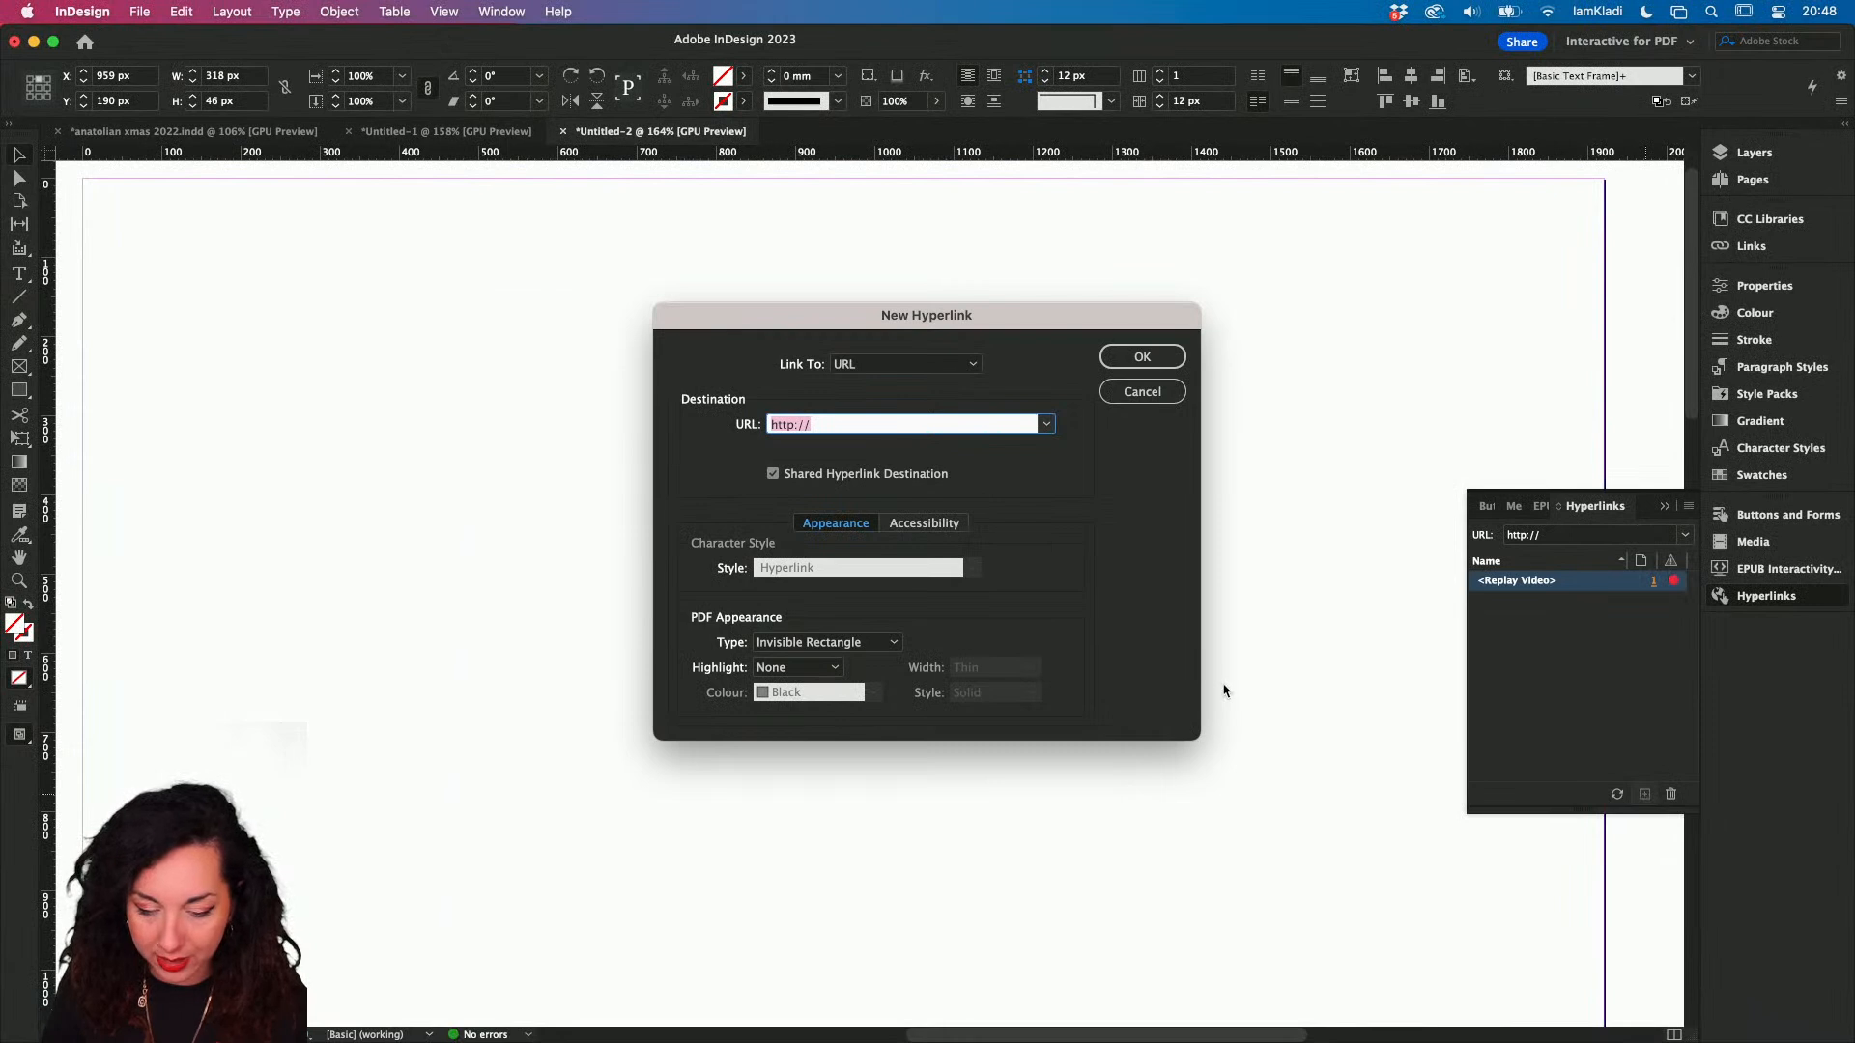
click(971, 365)
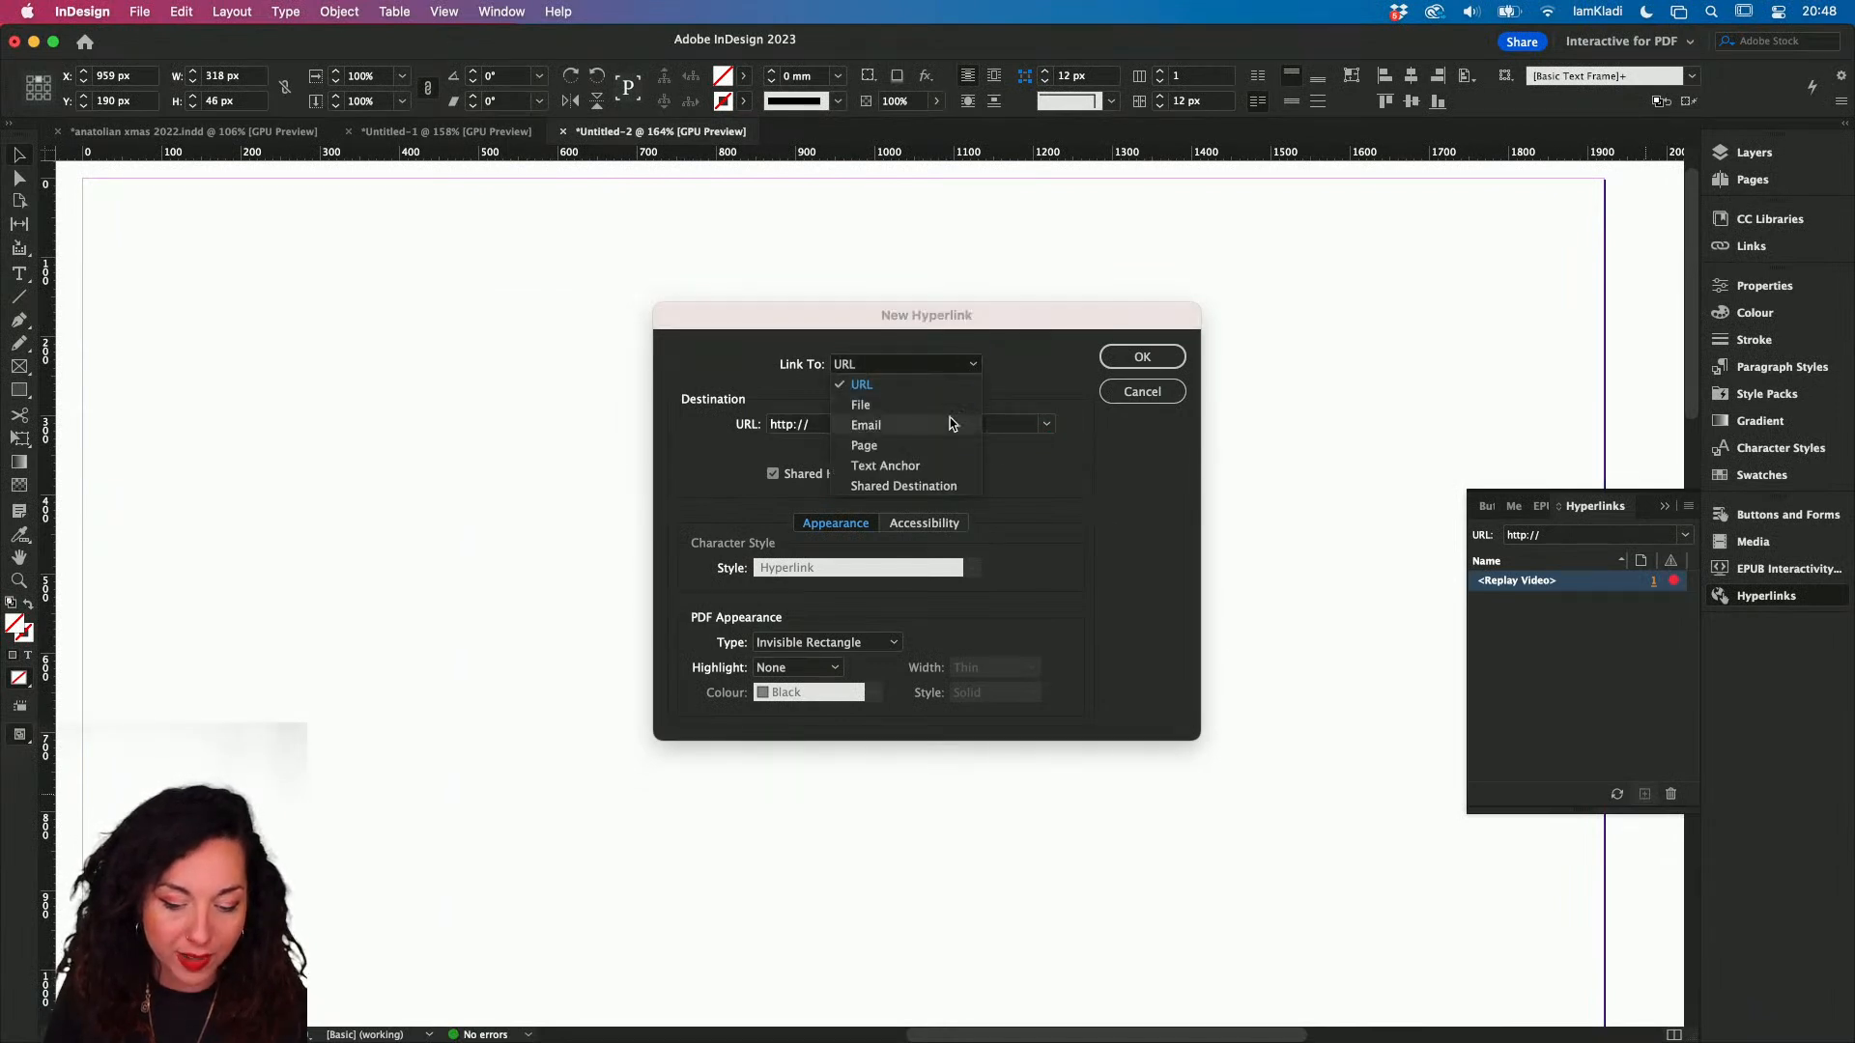
click(999, 405)
mouse_move(694, 1039)
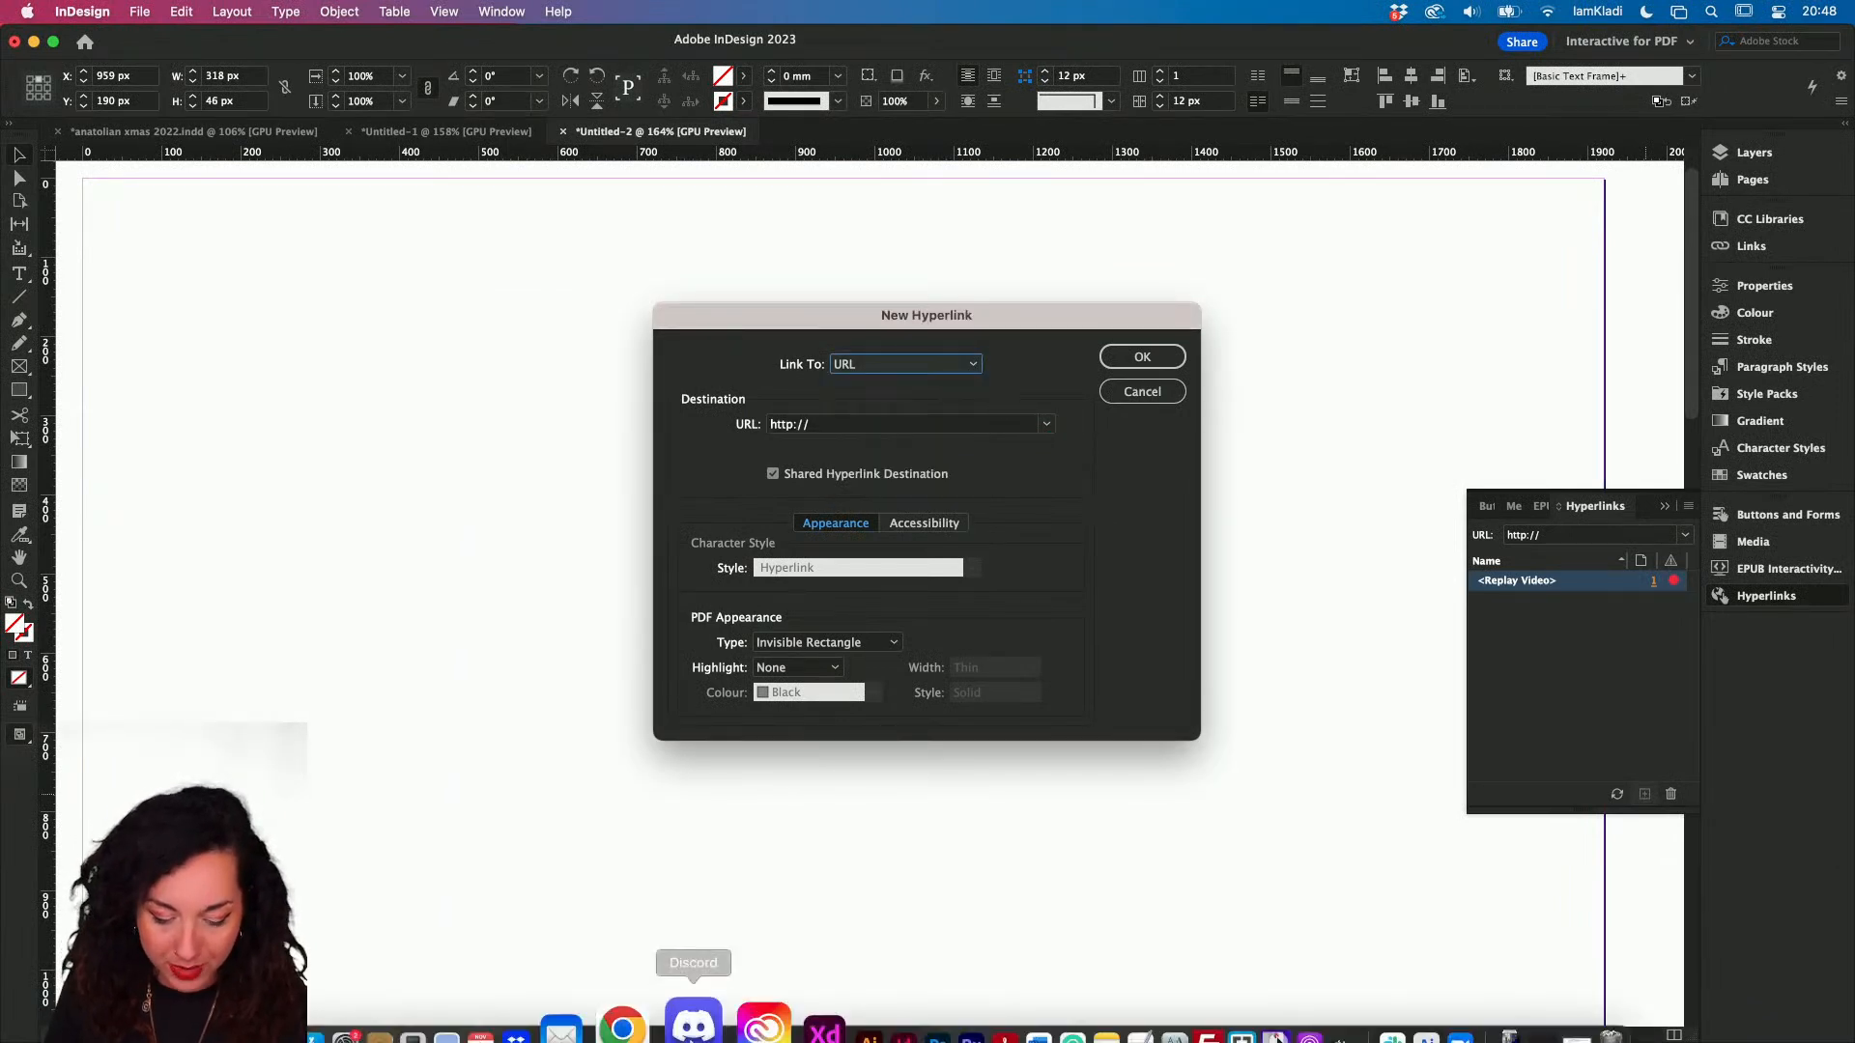
- Switch to Chrome, open the Video page of the iamkladi.com website and copy its address
click(628, 985)
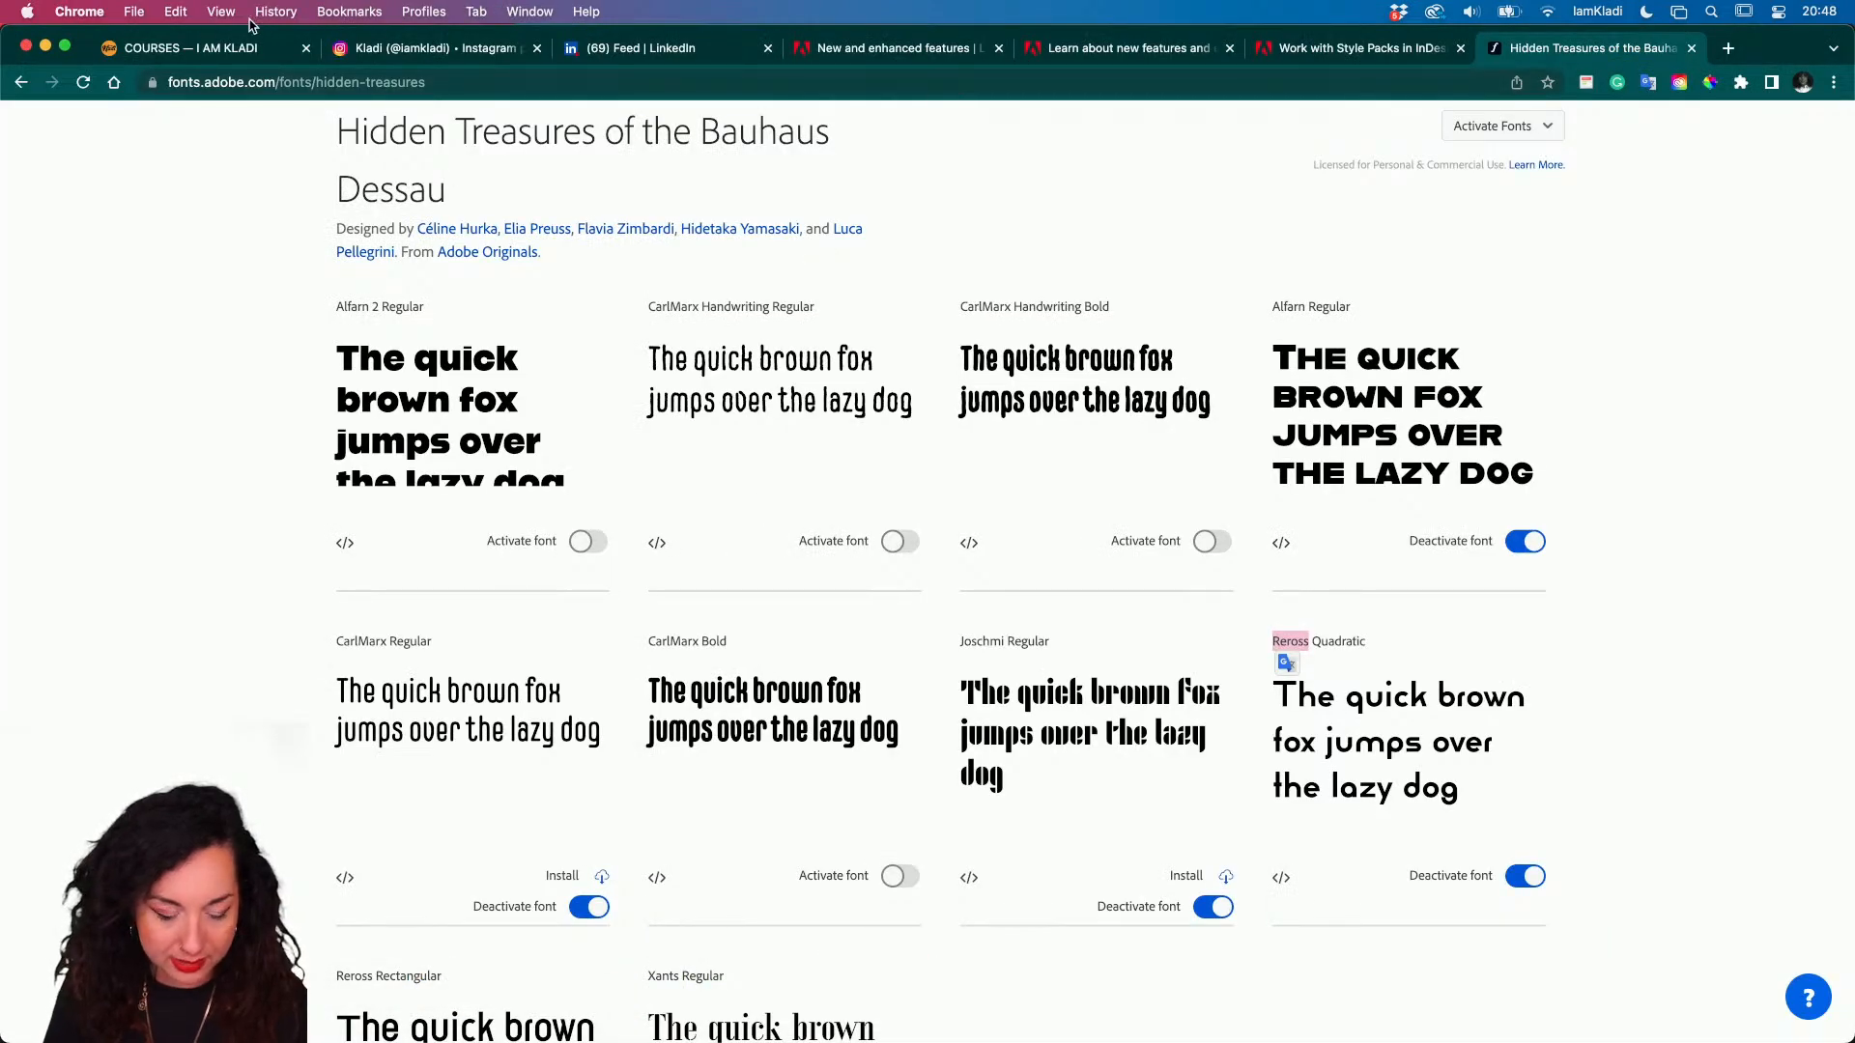
click(246, 48)
click(1165, 237)
click(806, 83)
key(super+c)
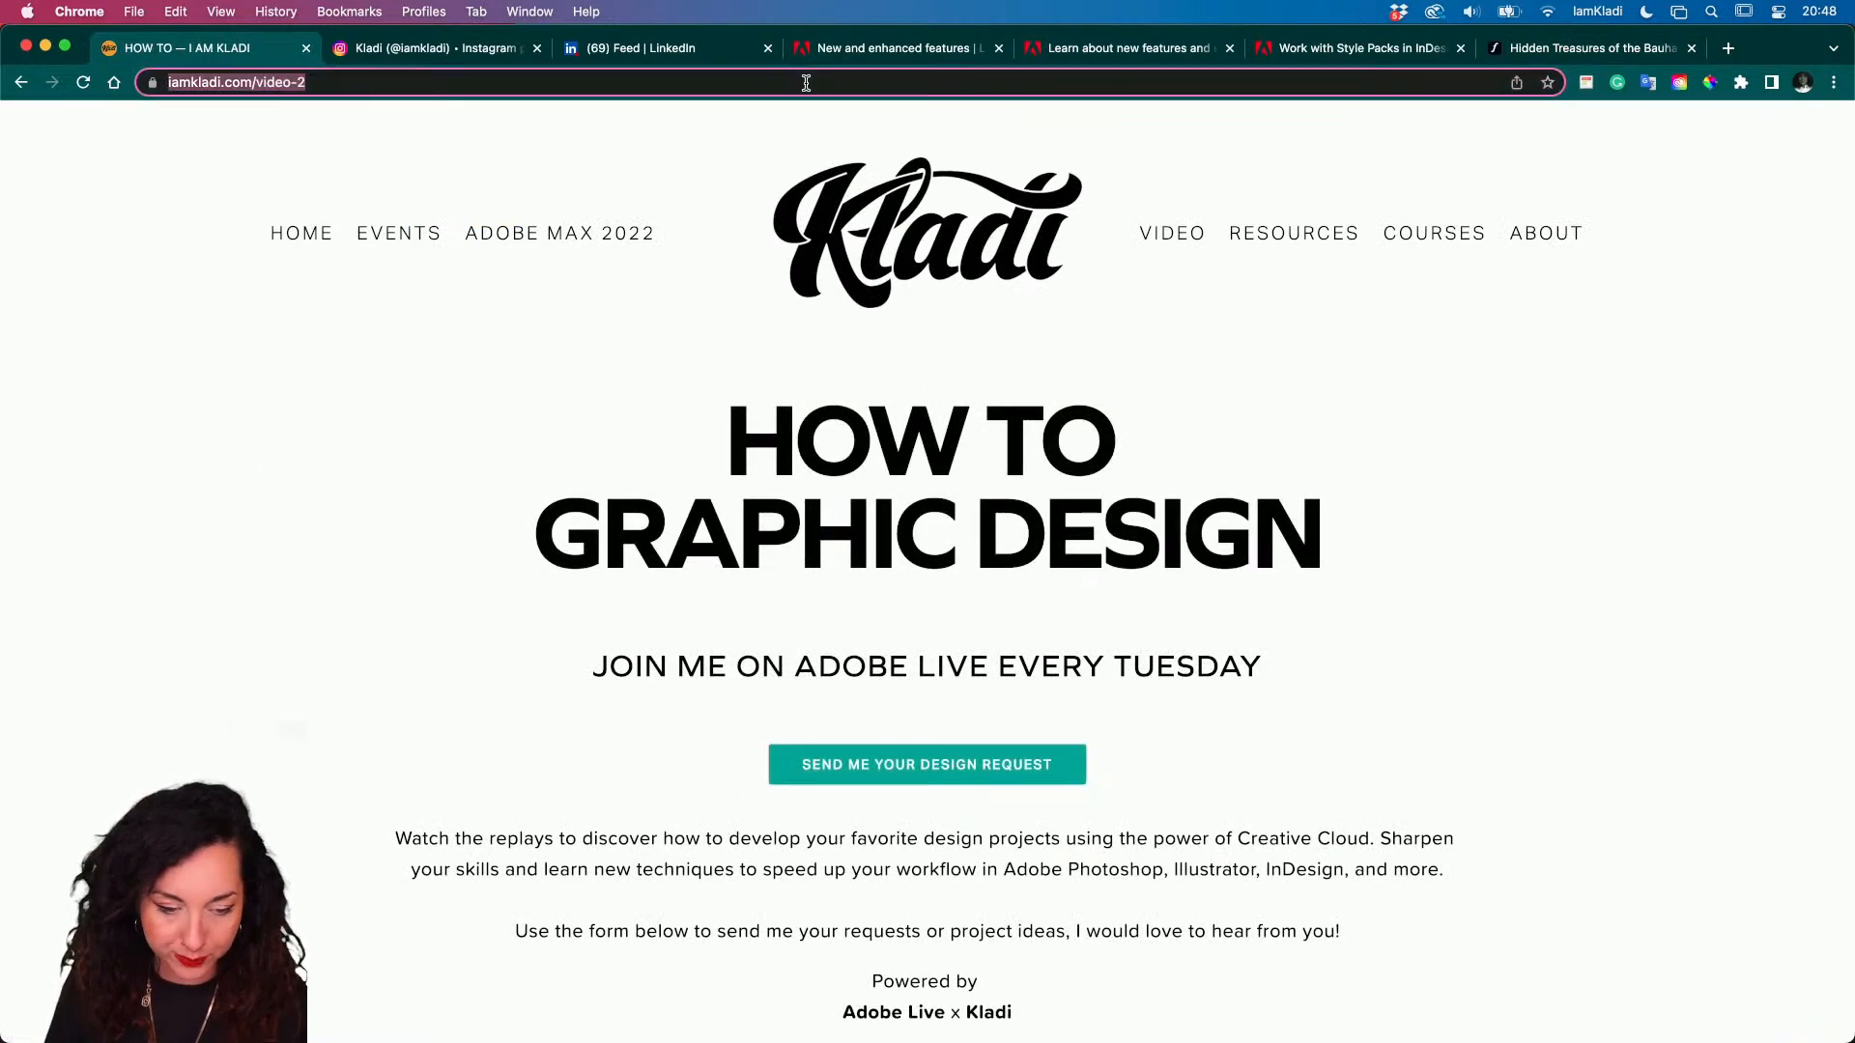
key(ctrl+Up)
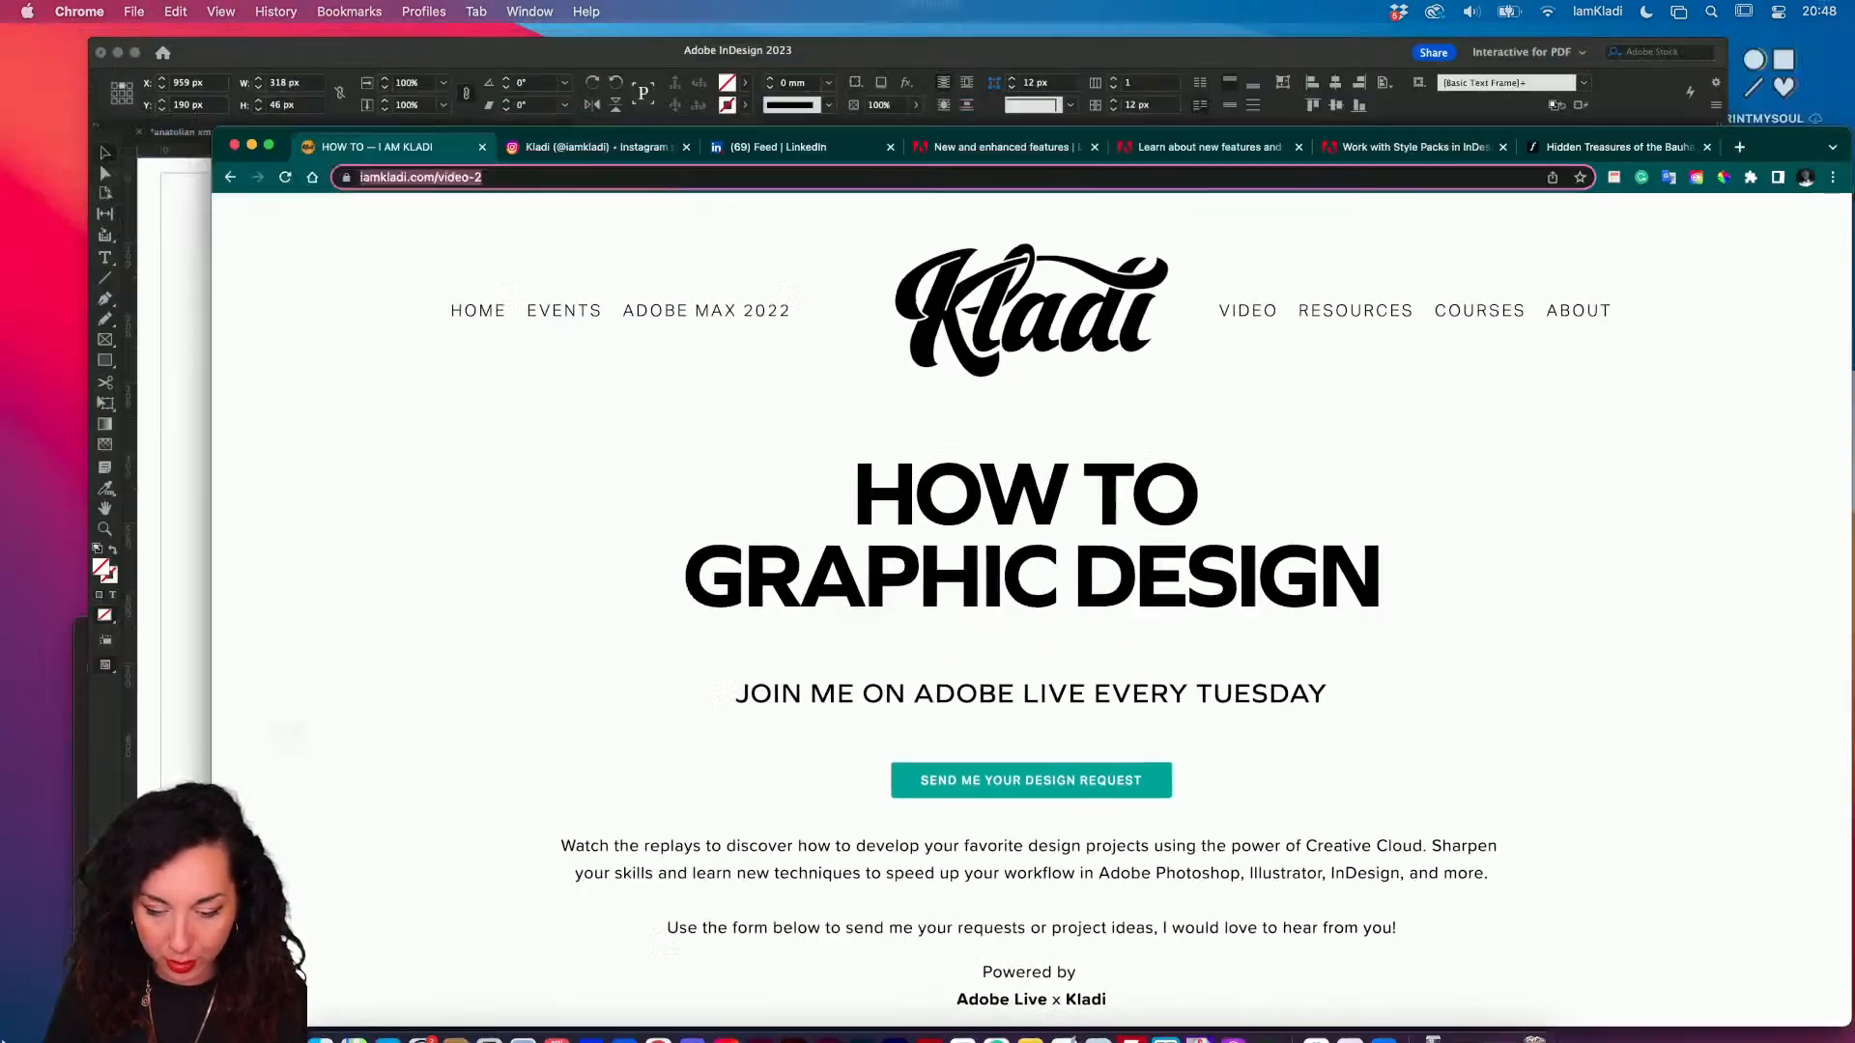
click(754, 377)
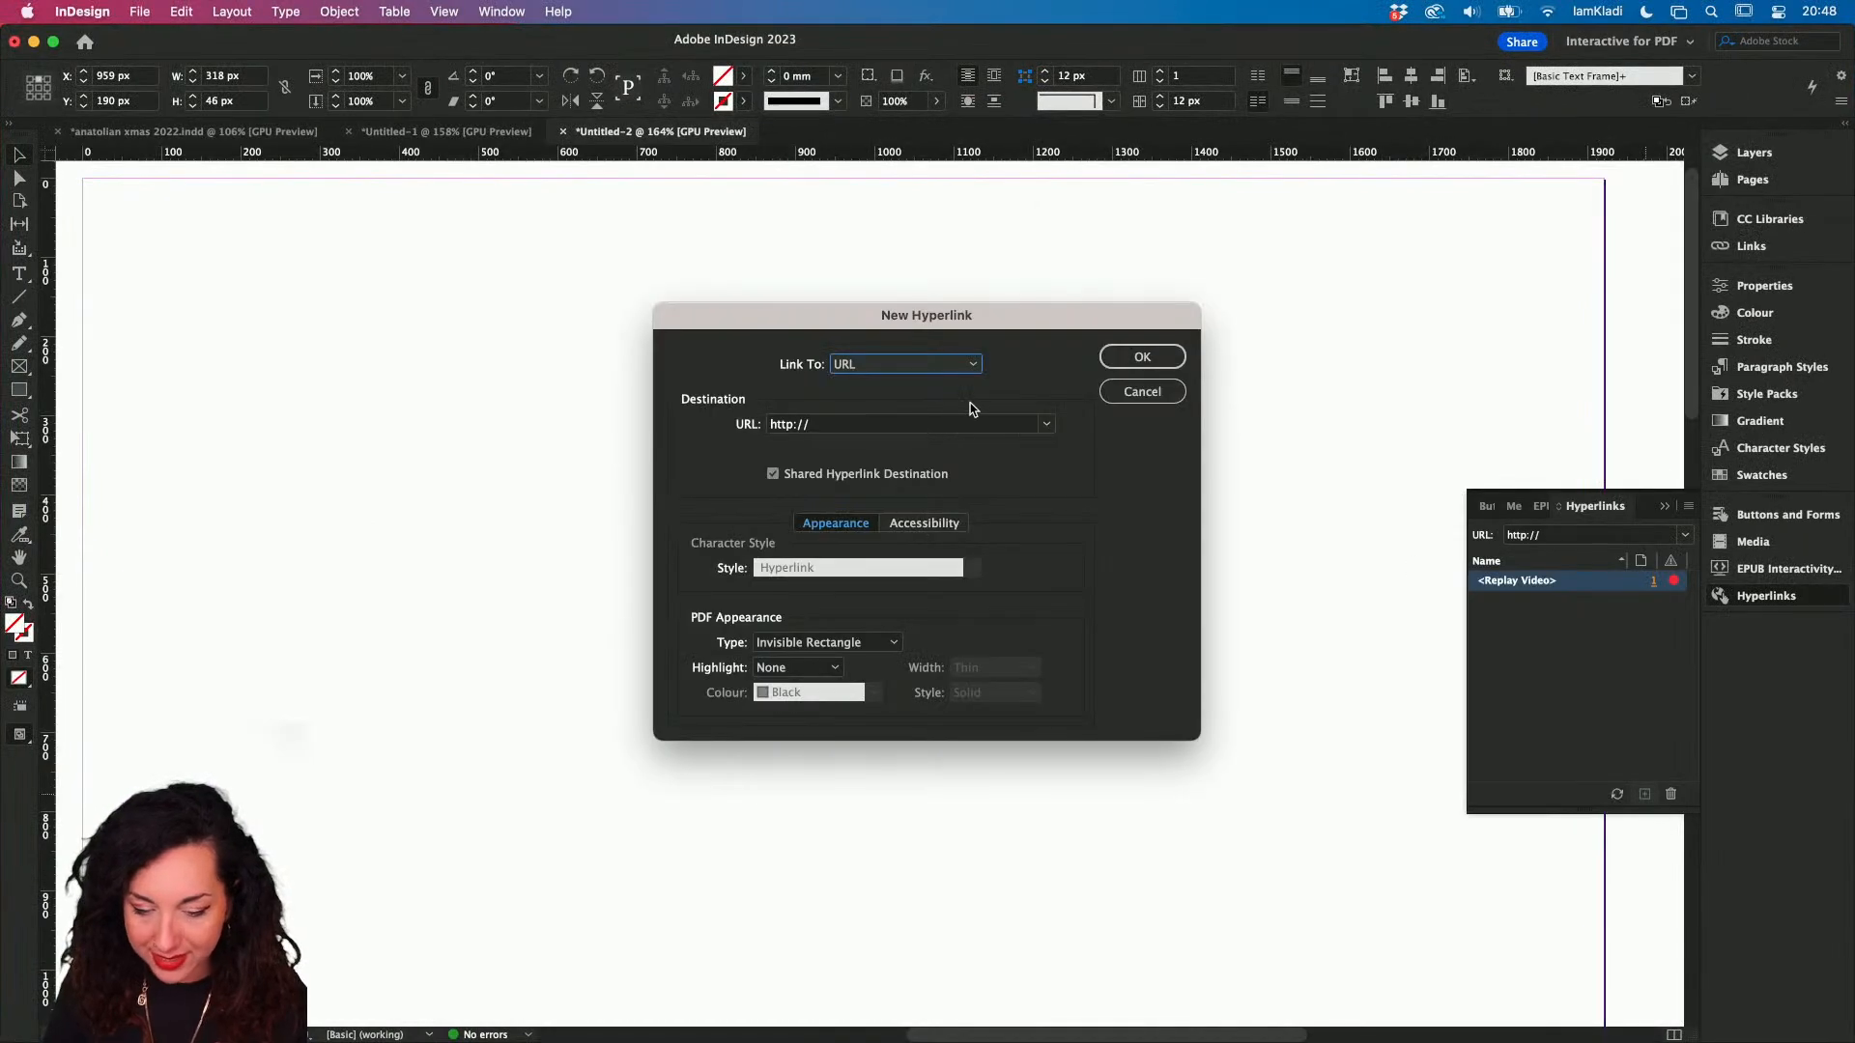
click(925, 427)
key(super+v)
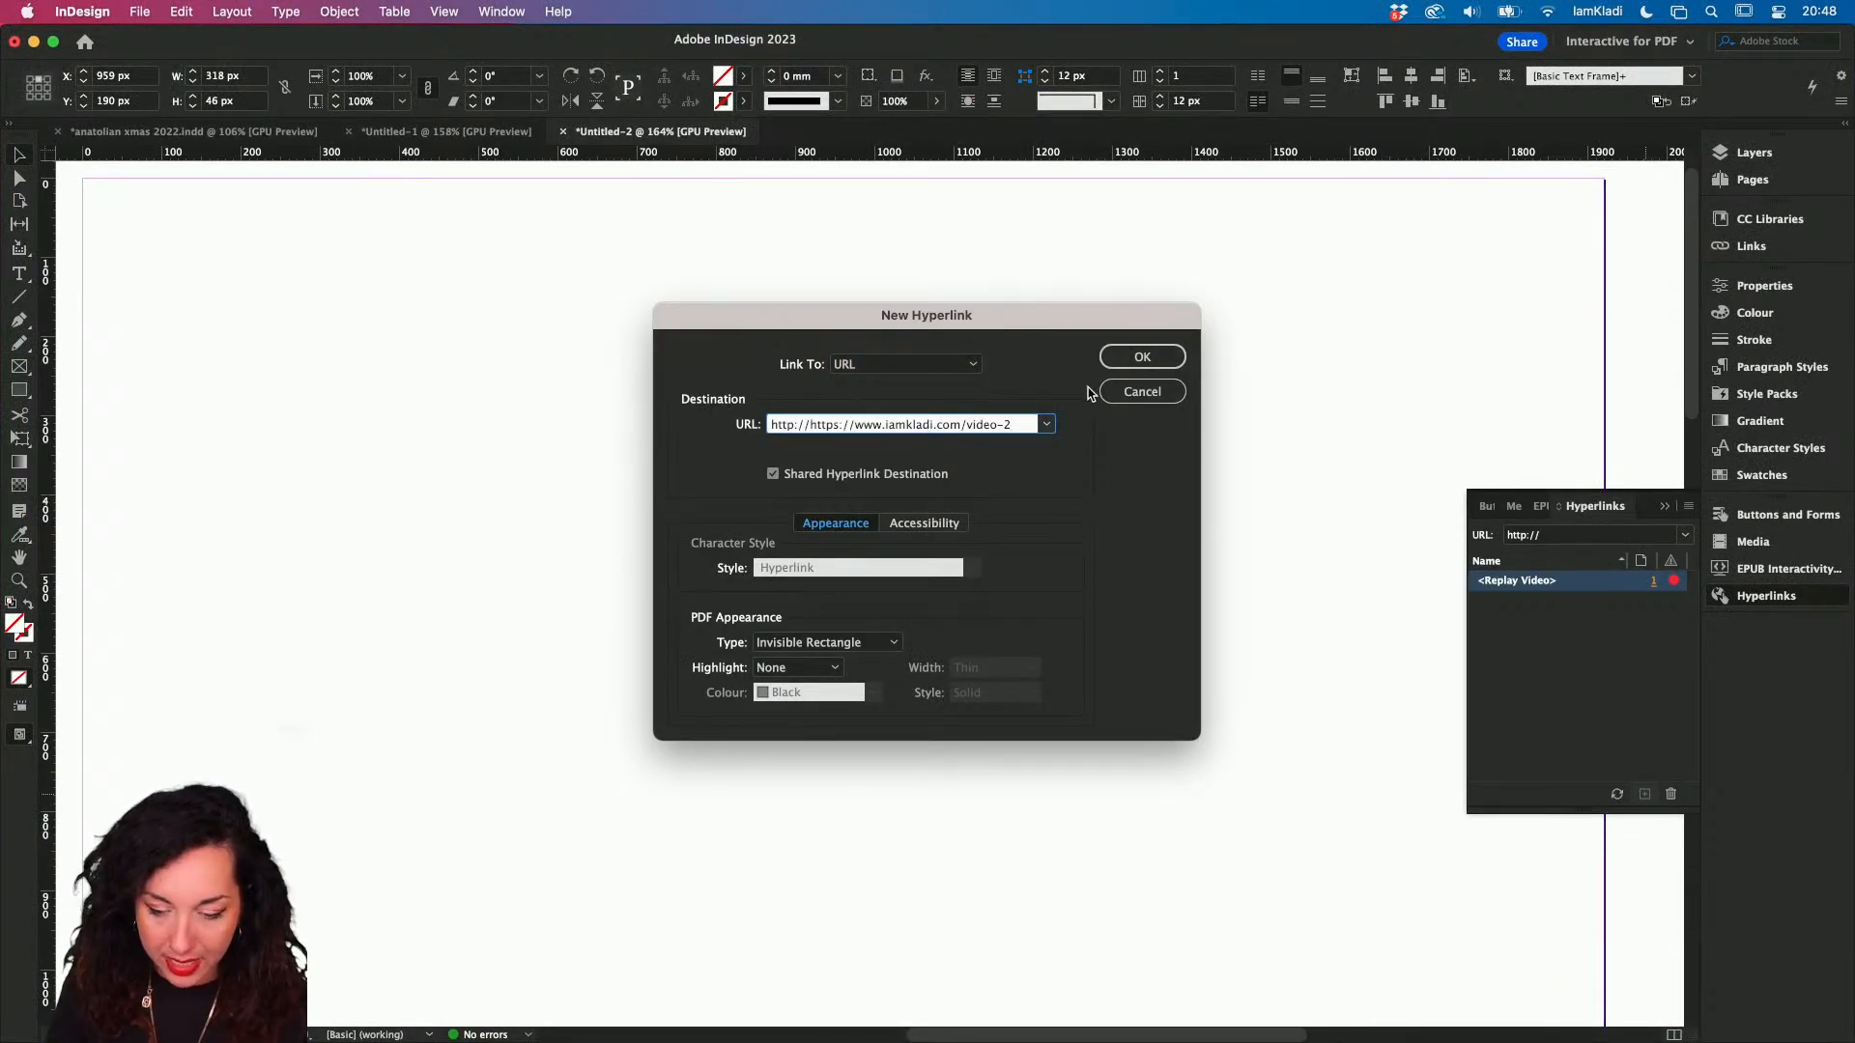
click(1120, 358)
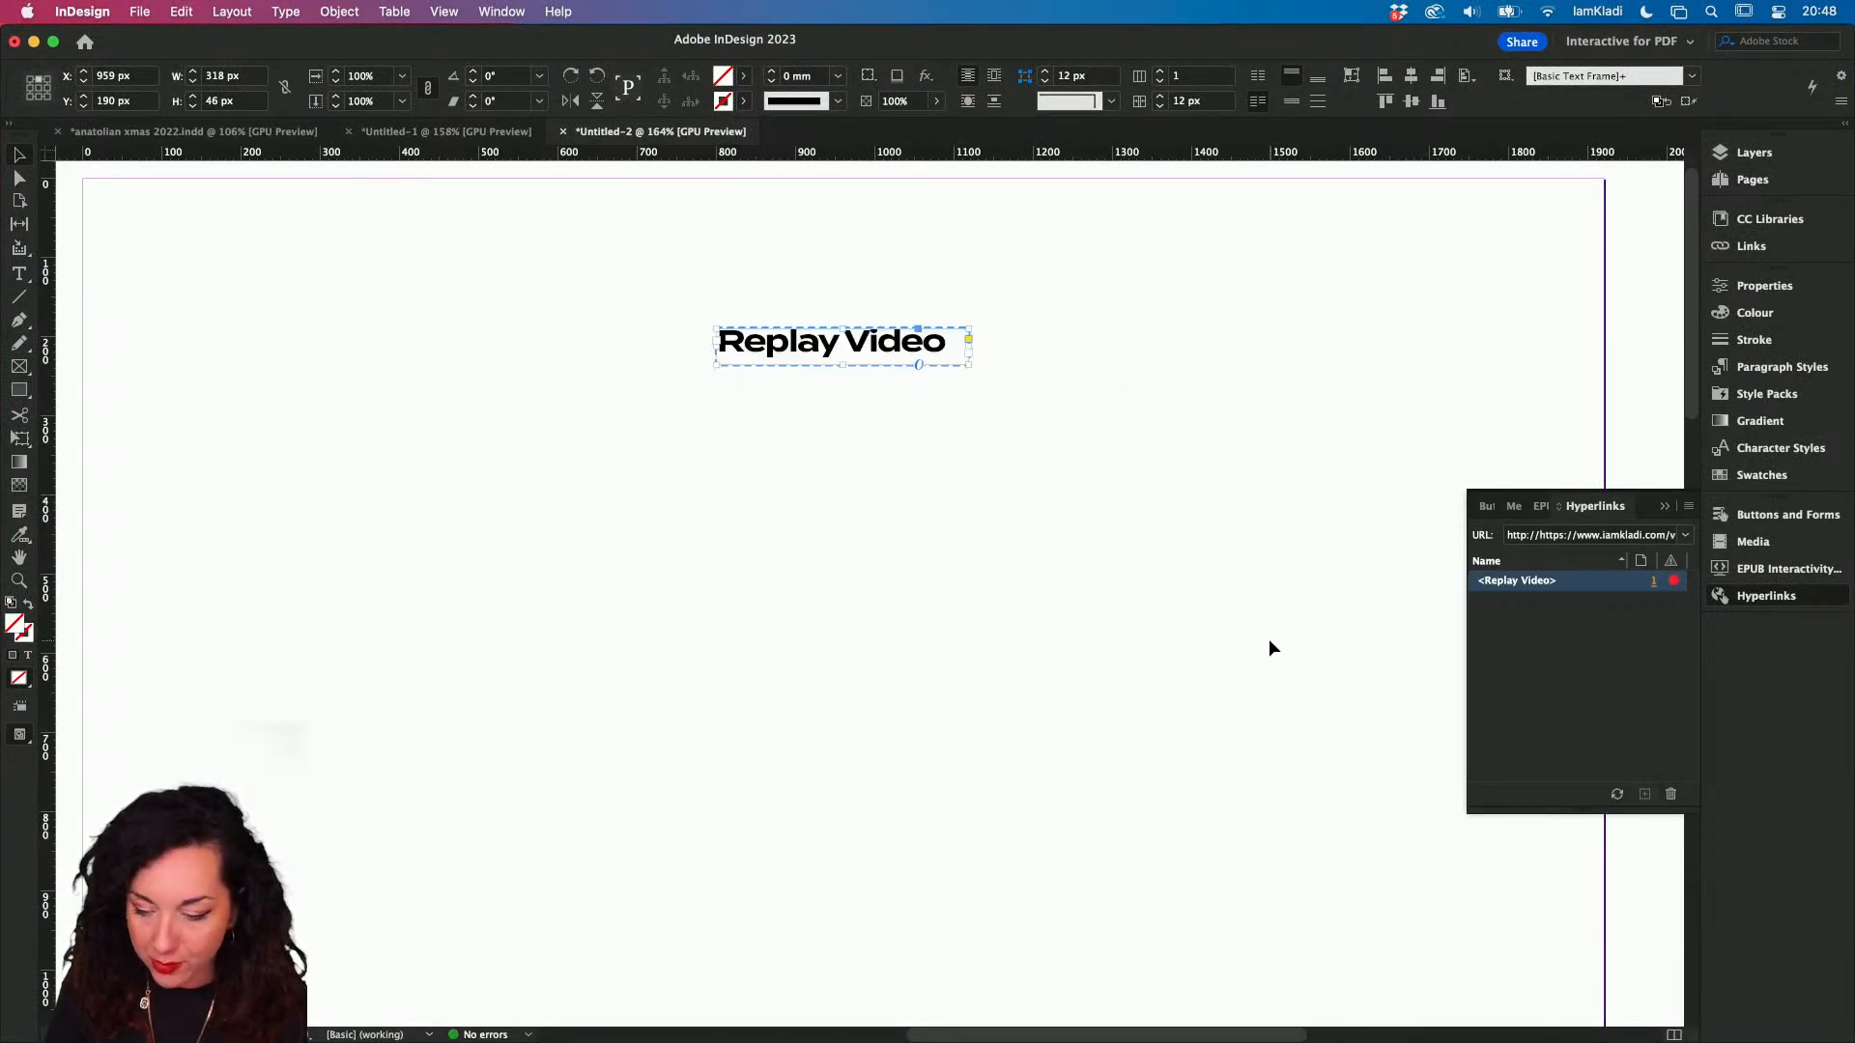
- Test the "Replay Video" hyperlink in Chrome, close its tab, check the Video page's full address and return to InDesign
mouse_move(1675, 592)
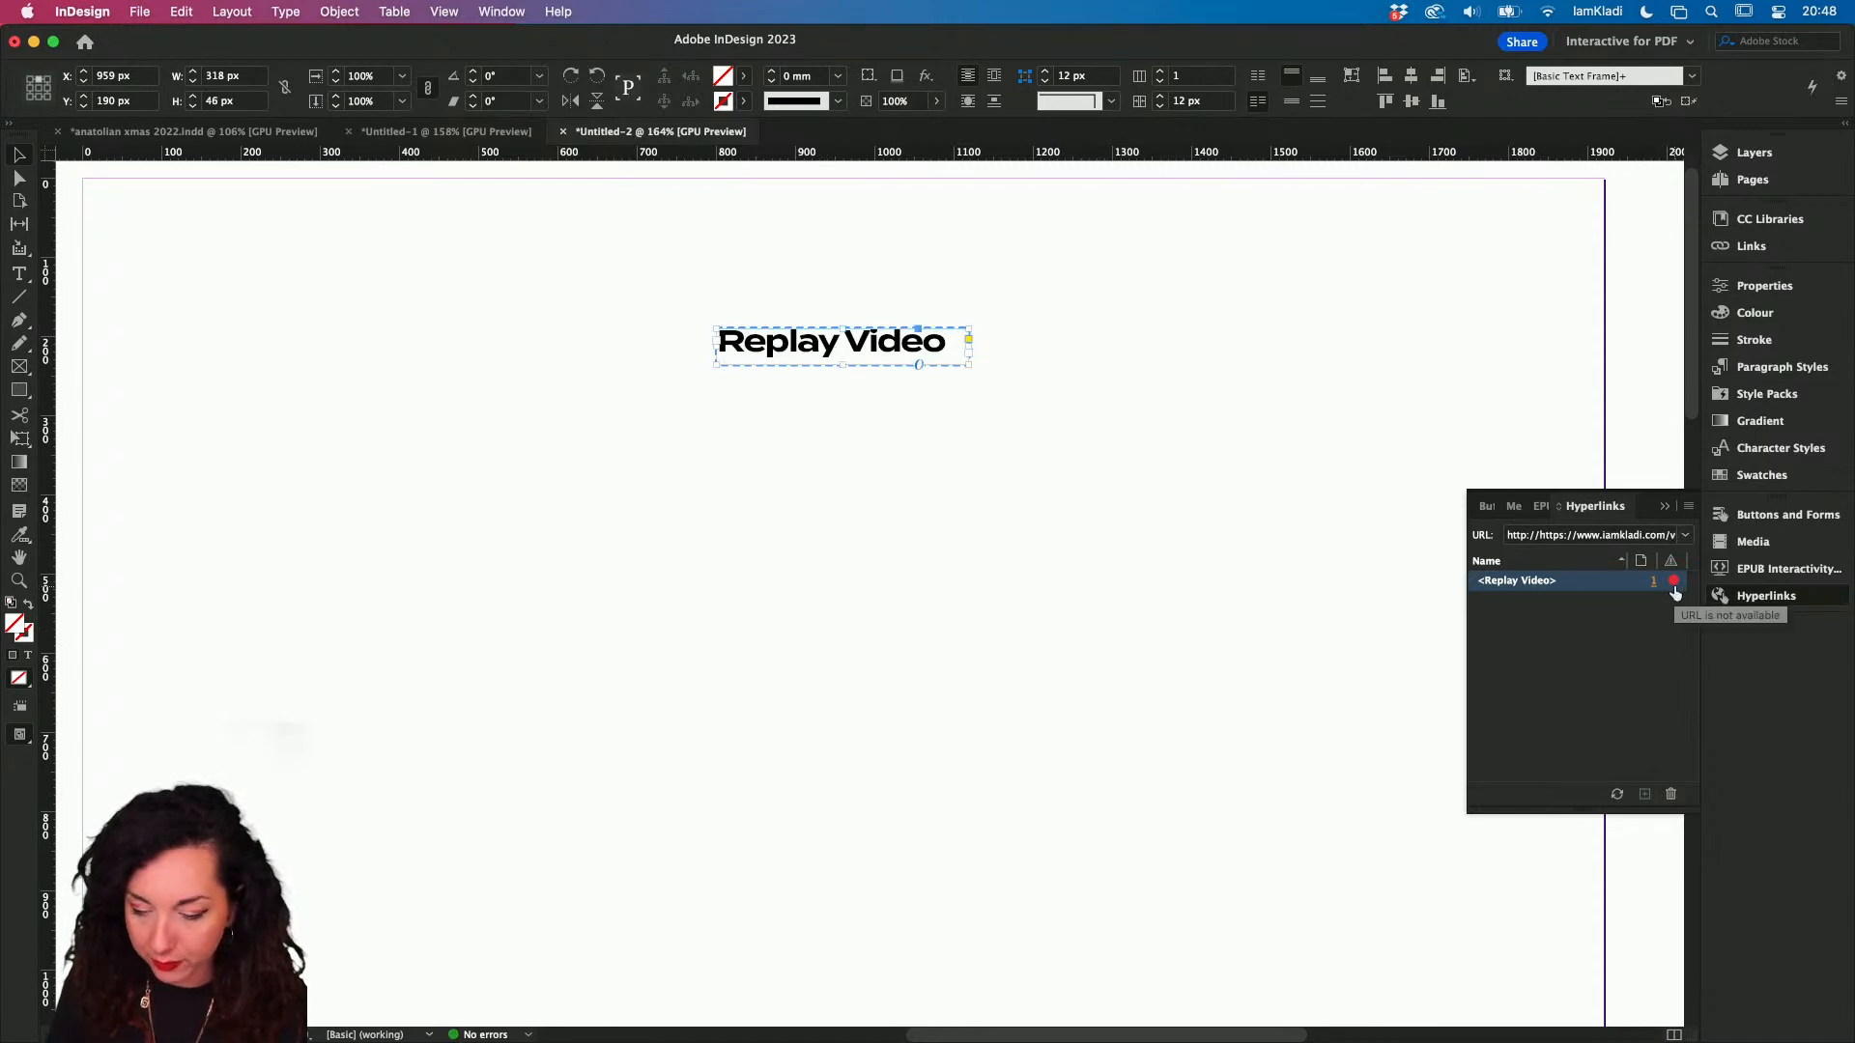
click(1674, 581)
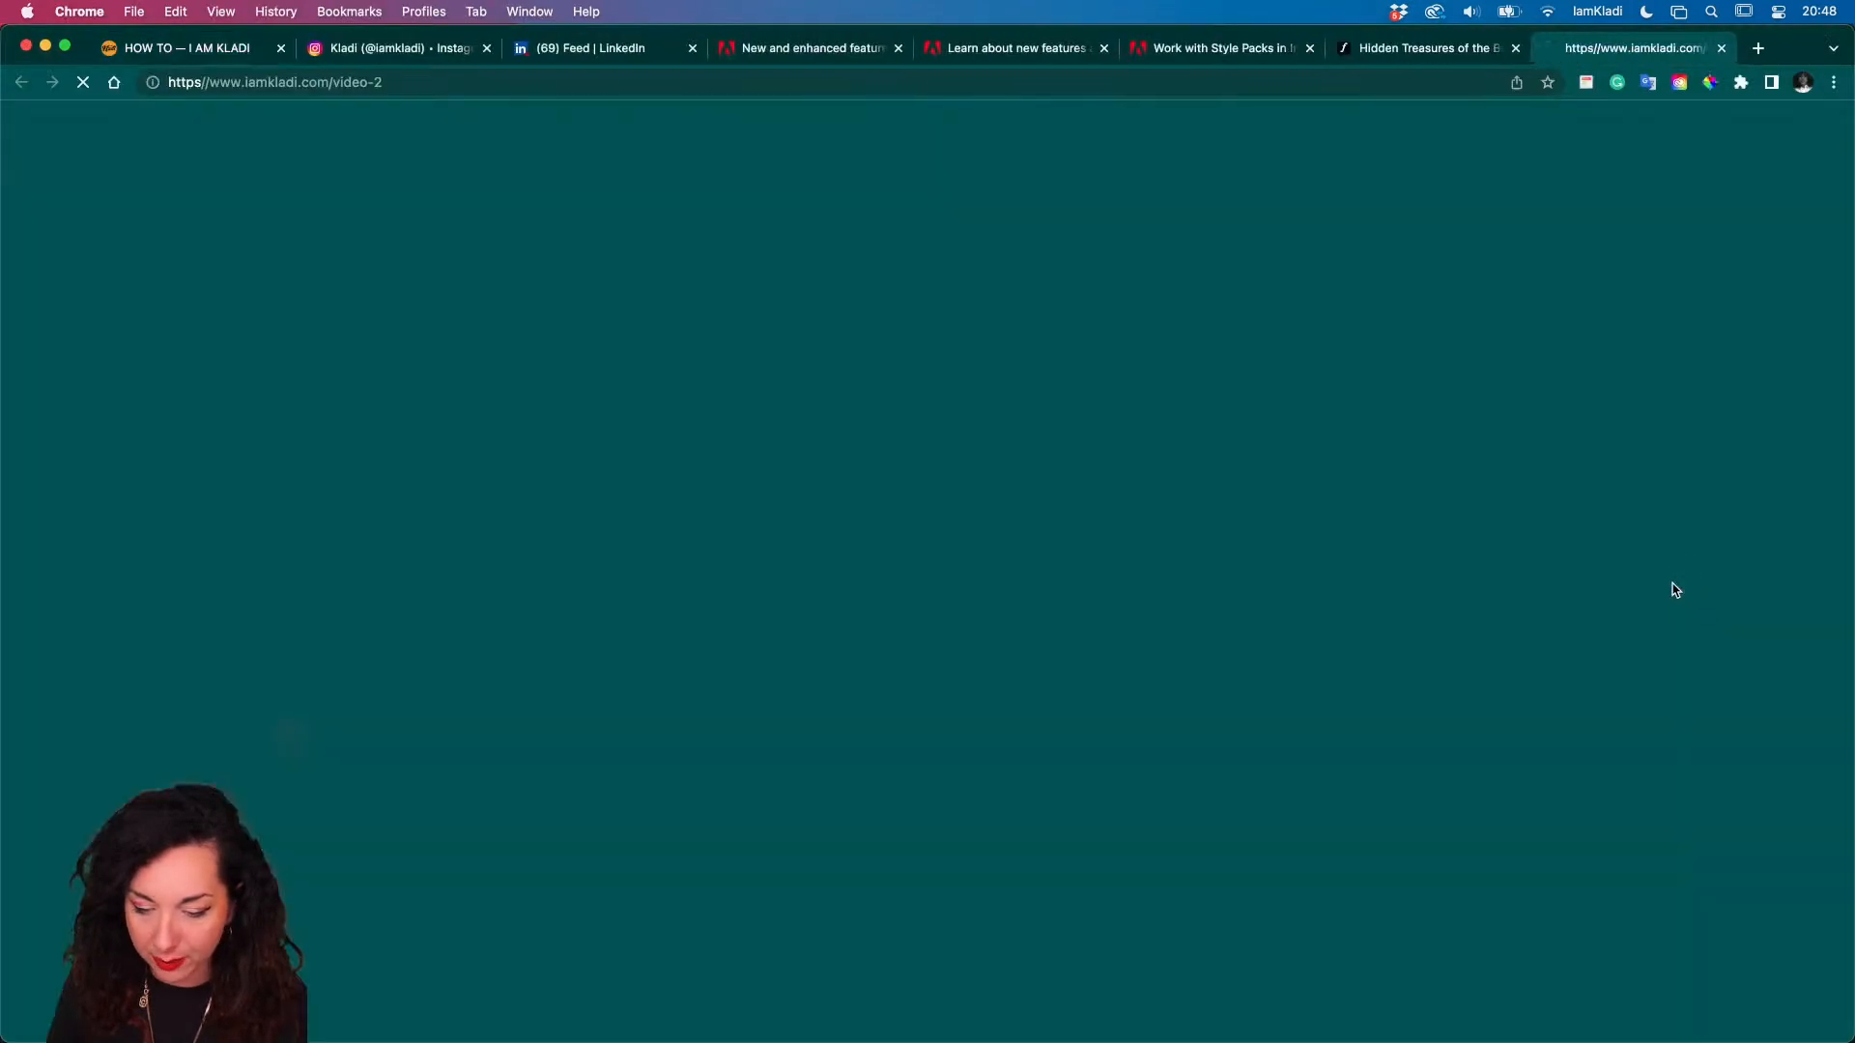
click(1721, 47)
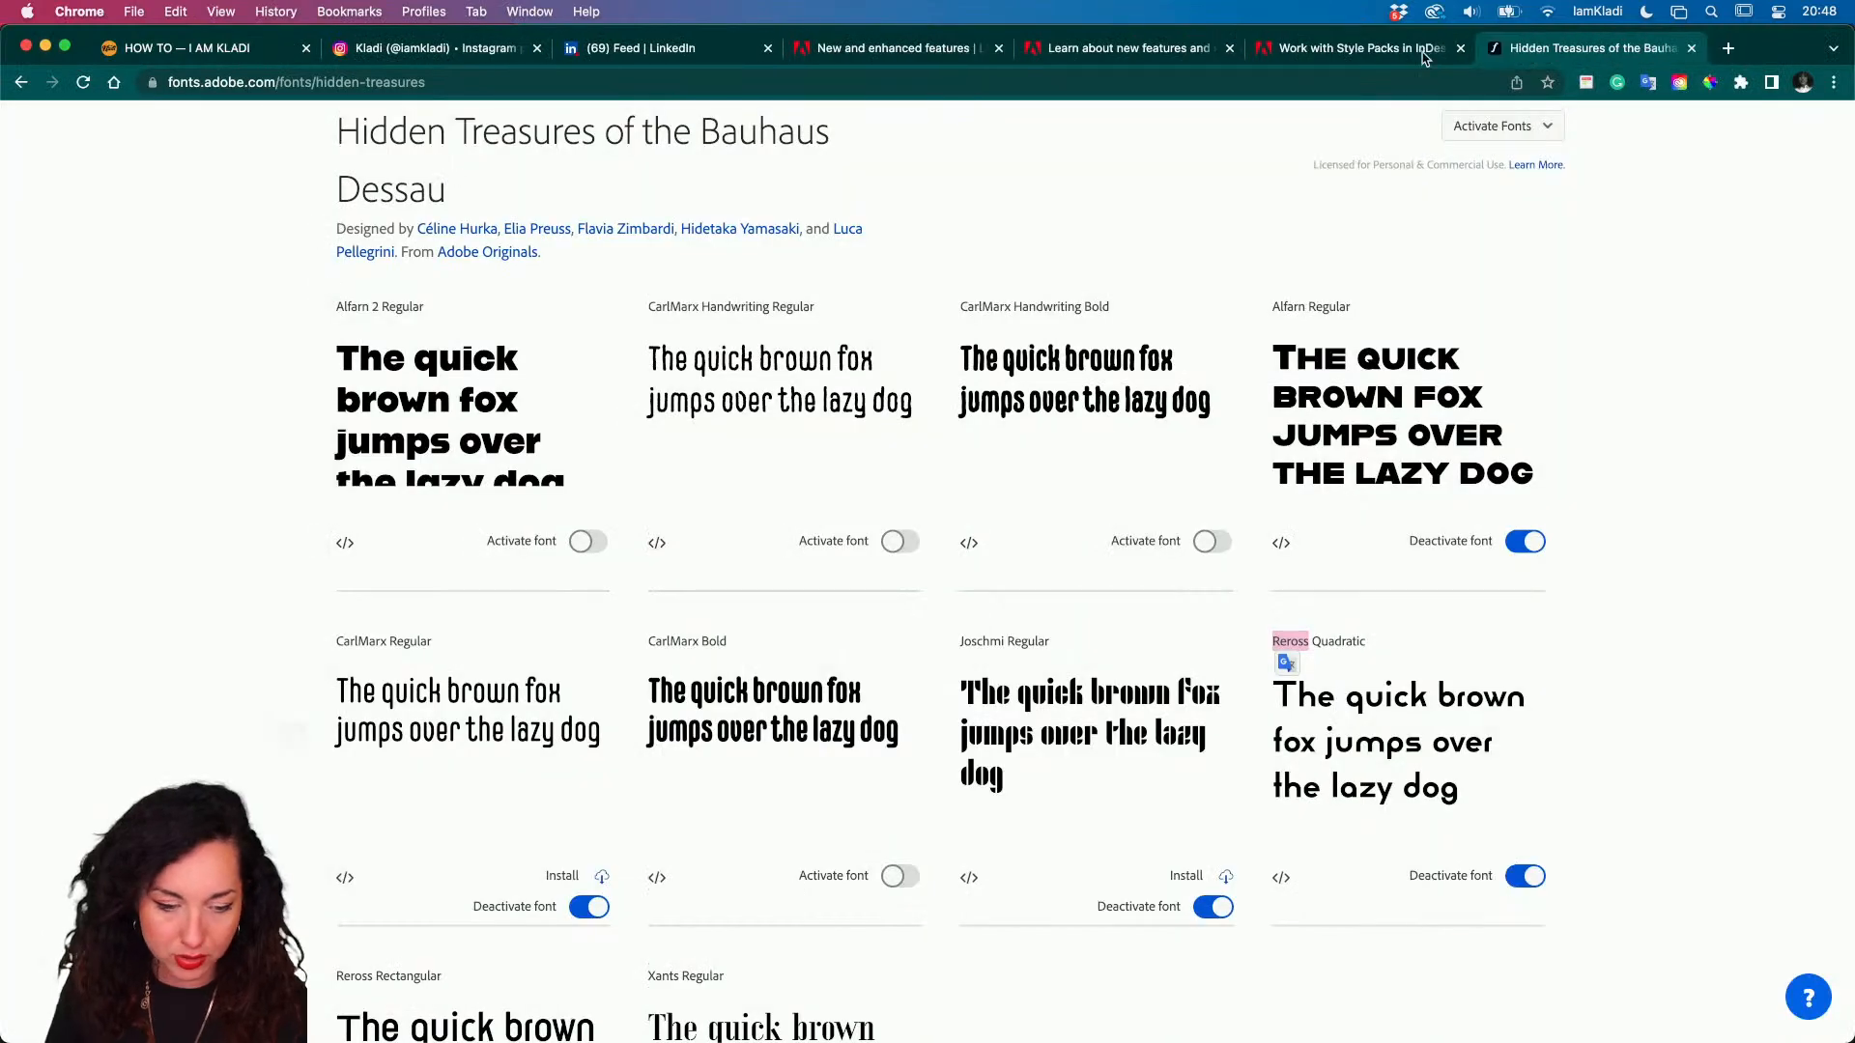
click(271, 50)
click(309, 79)
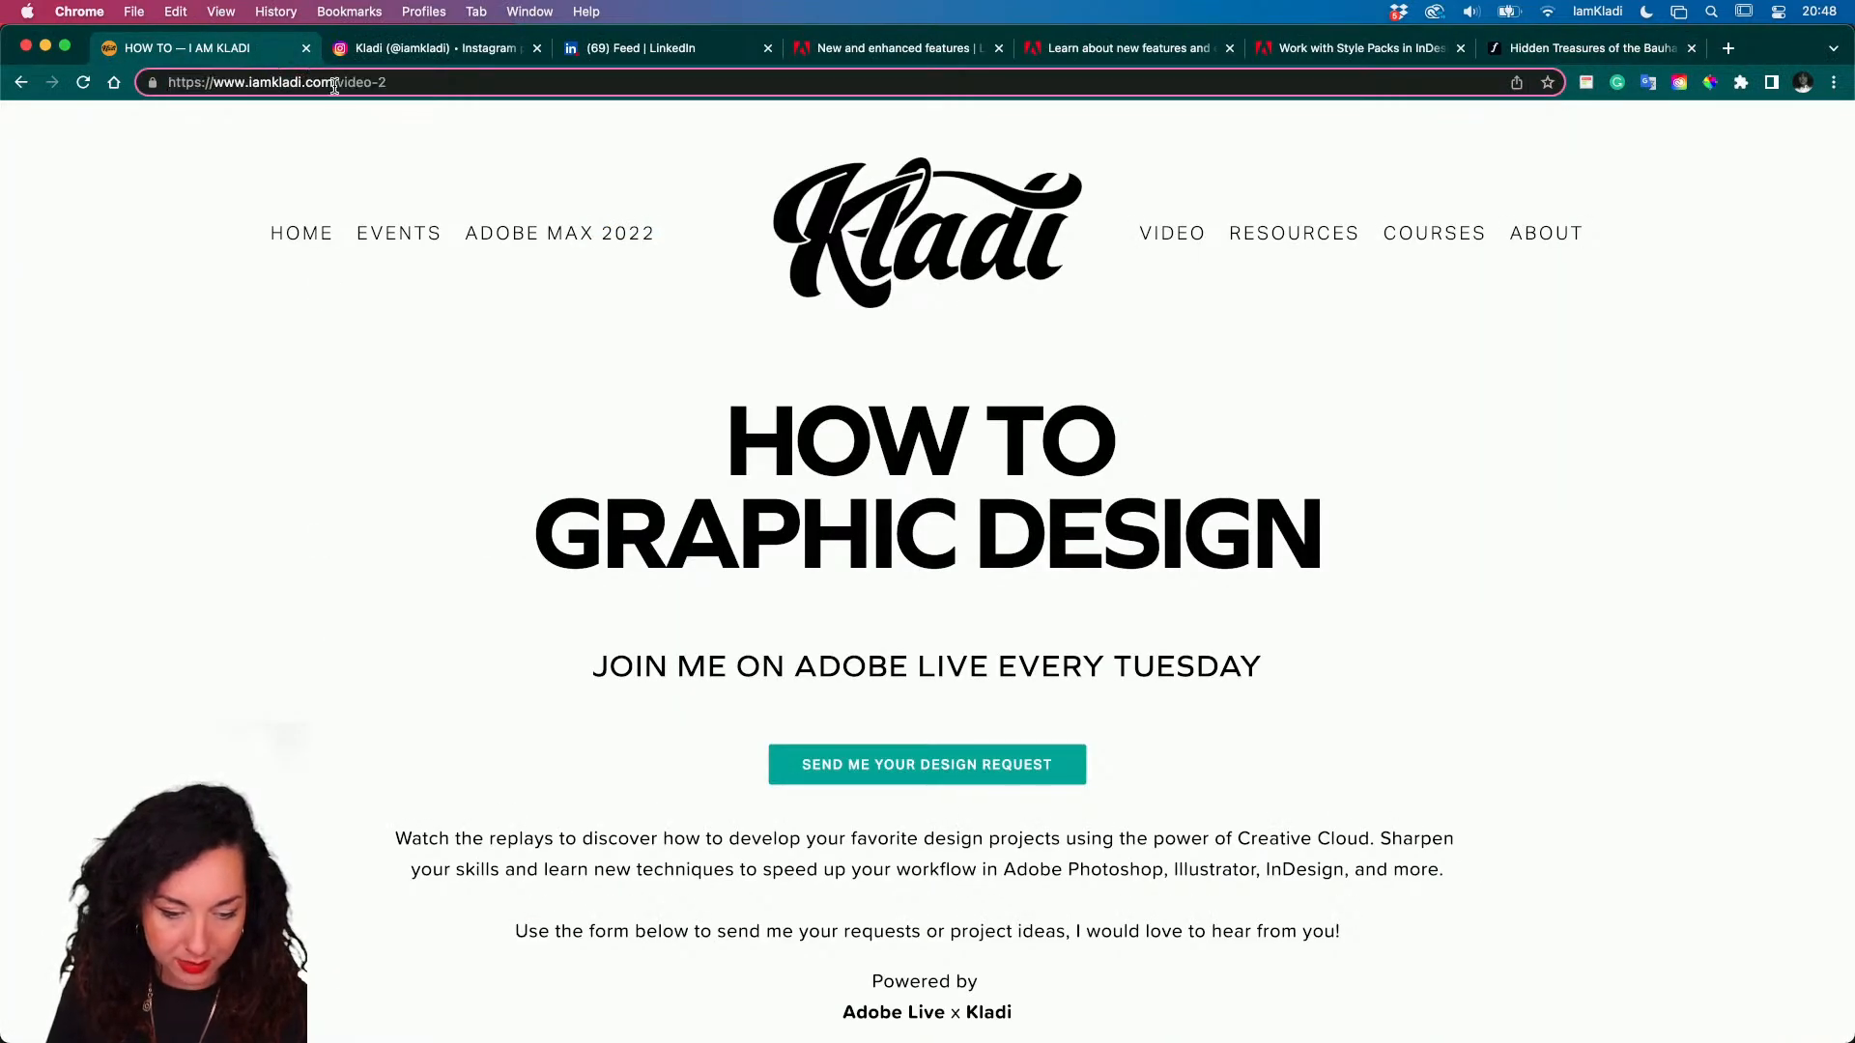
key(super+a)
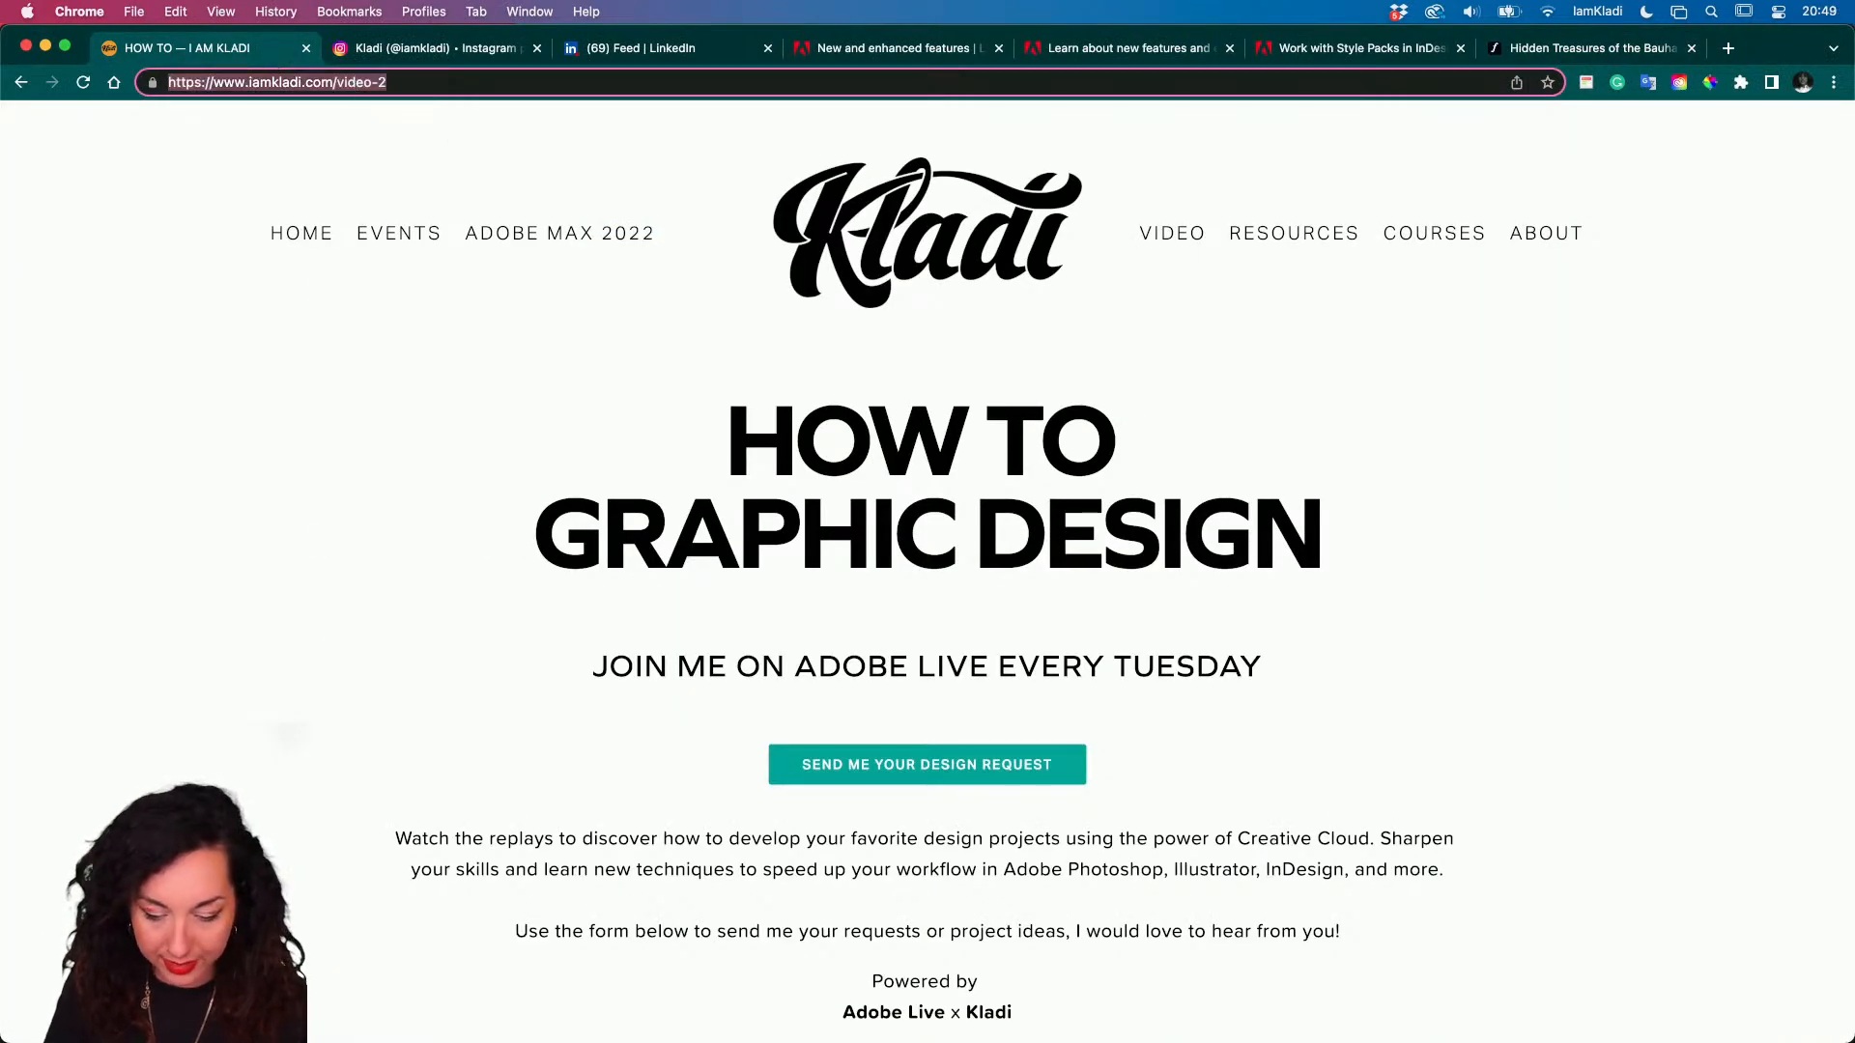
click(854, 995)
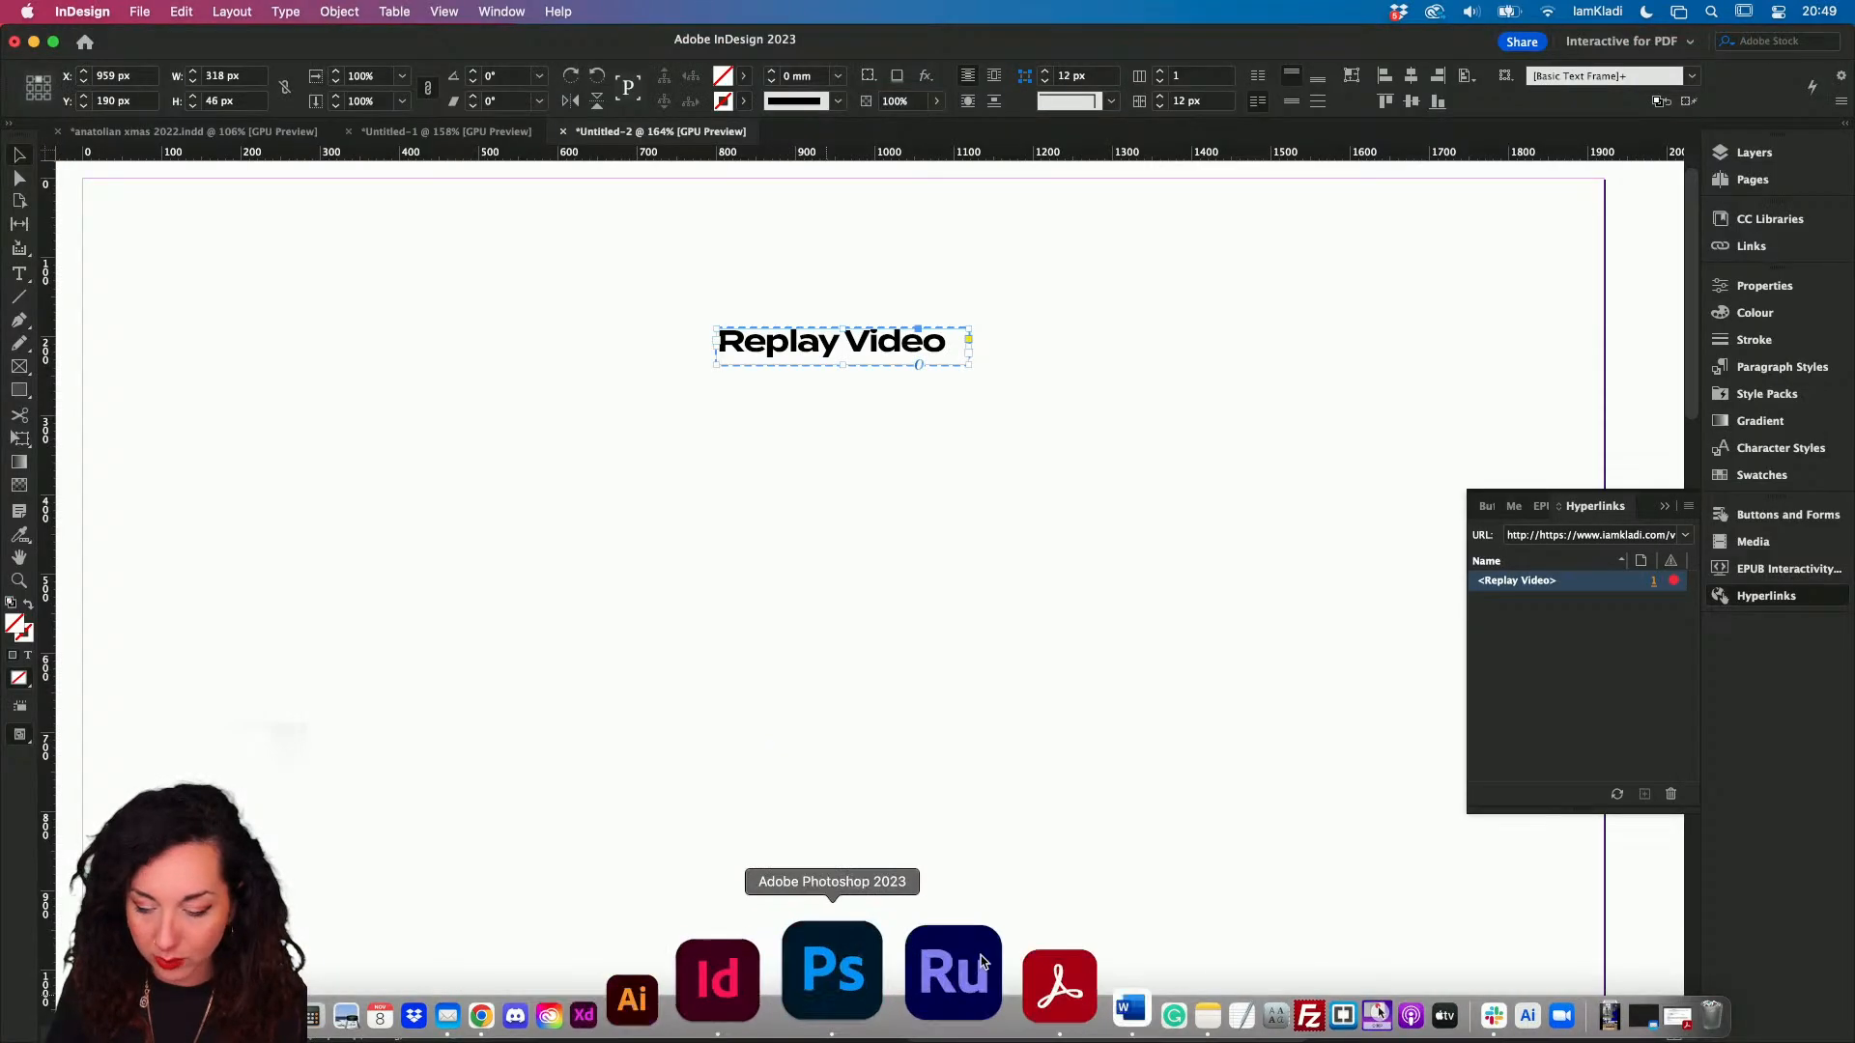
double_click(1546, 582)
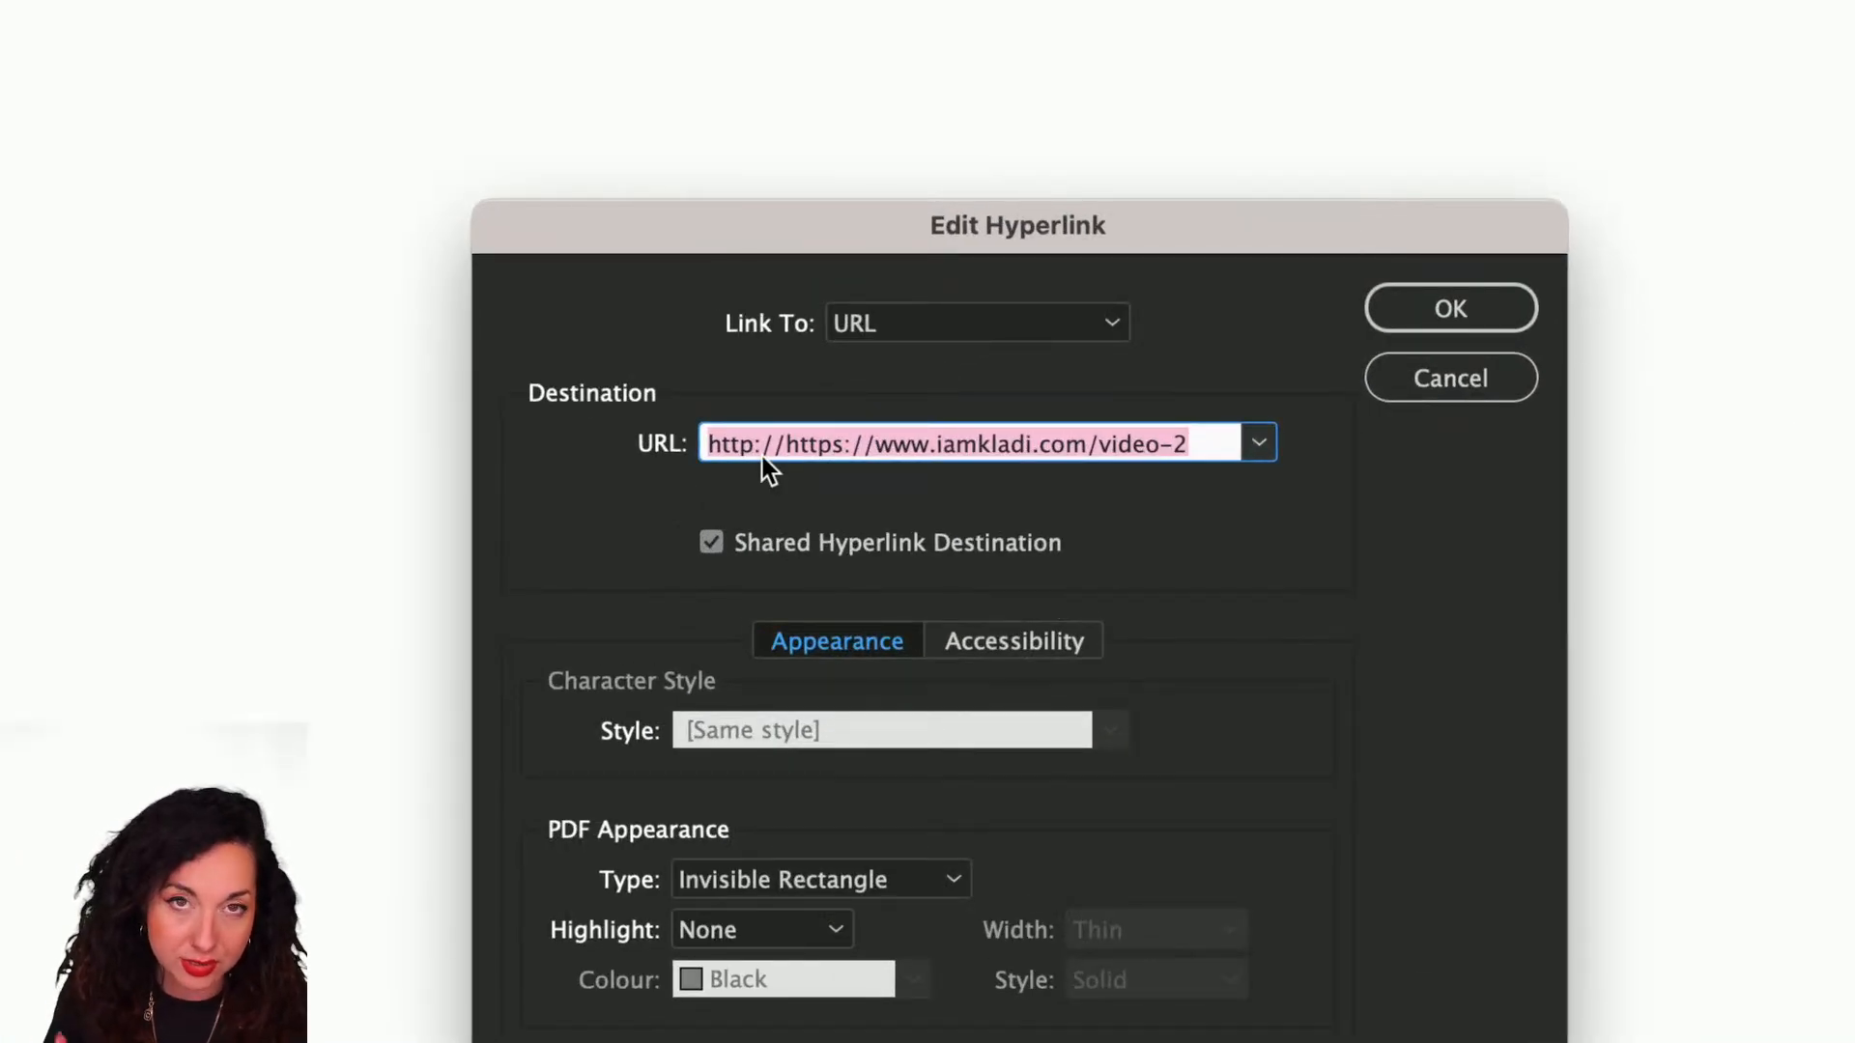
click(781, 444)
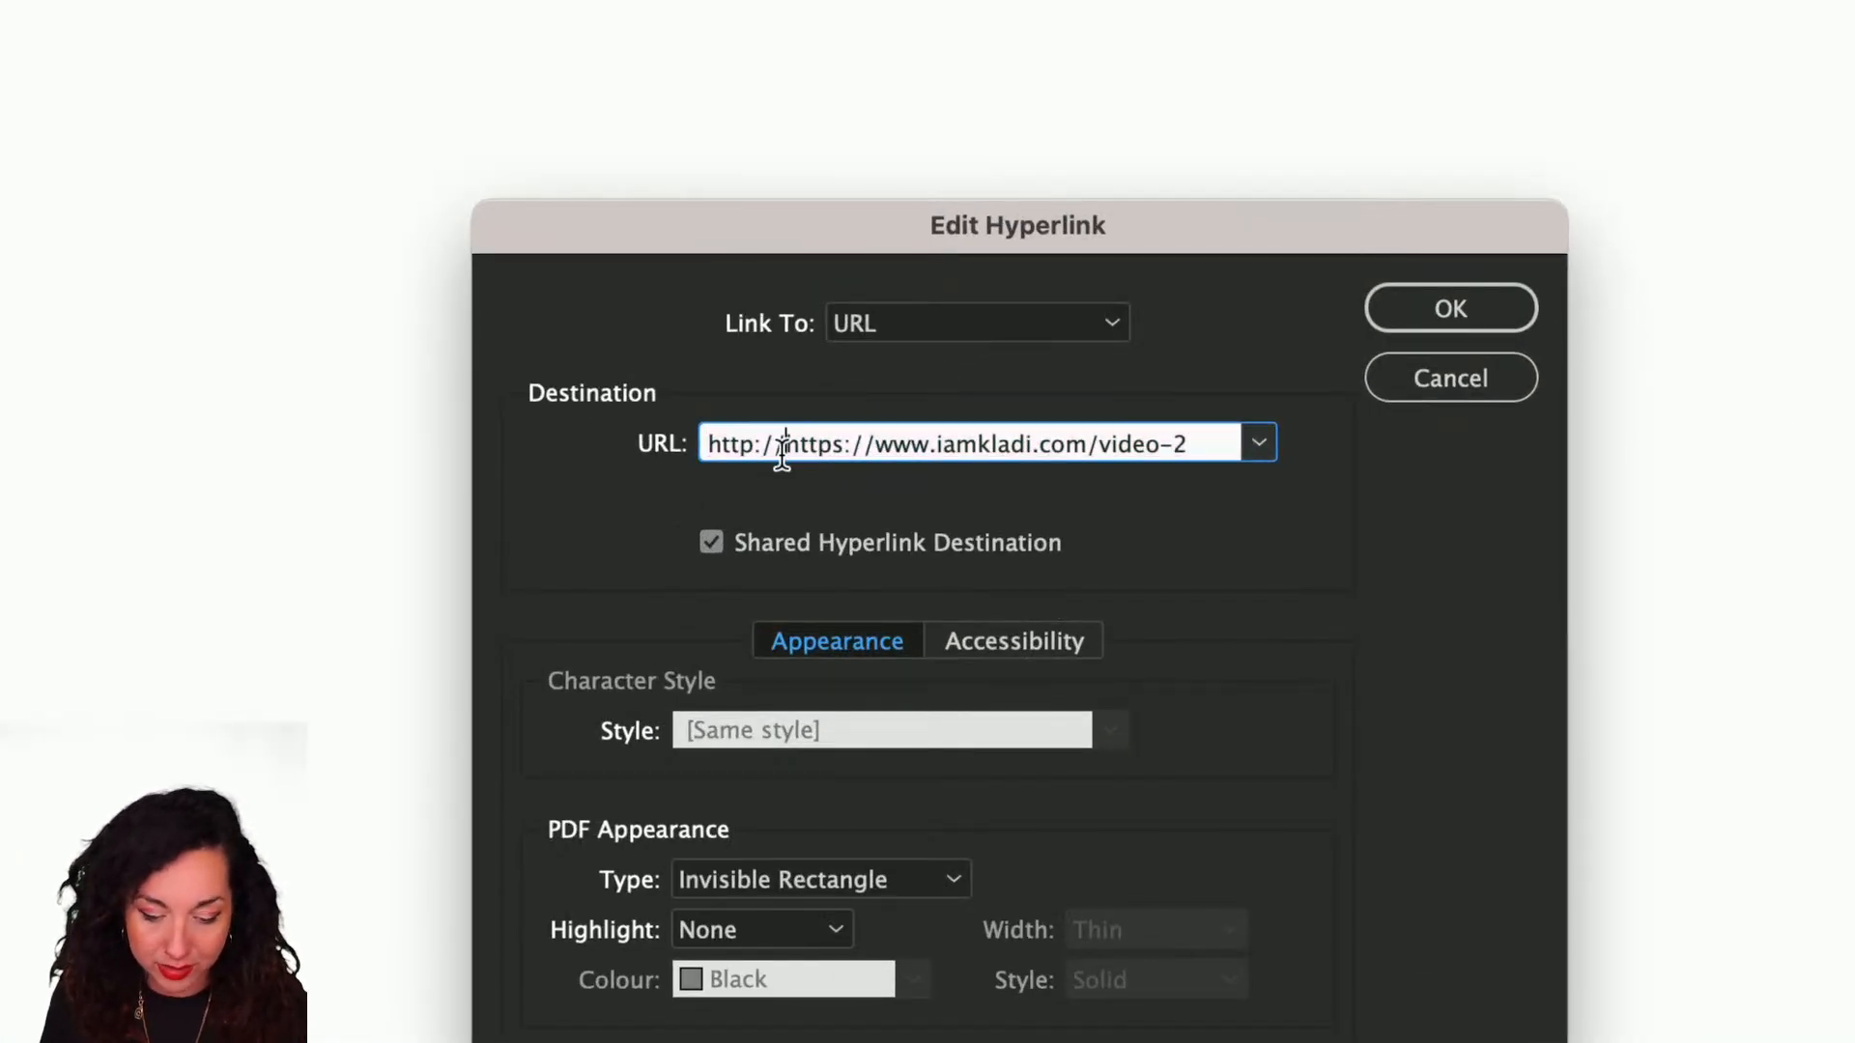
drag(790, 445, 657, 411)
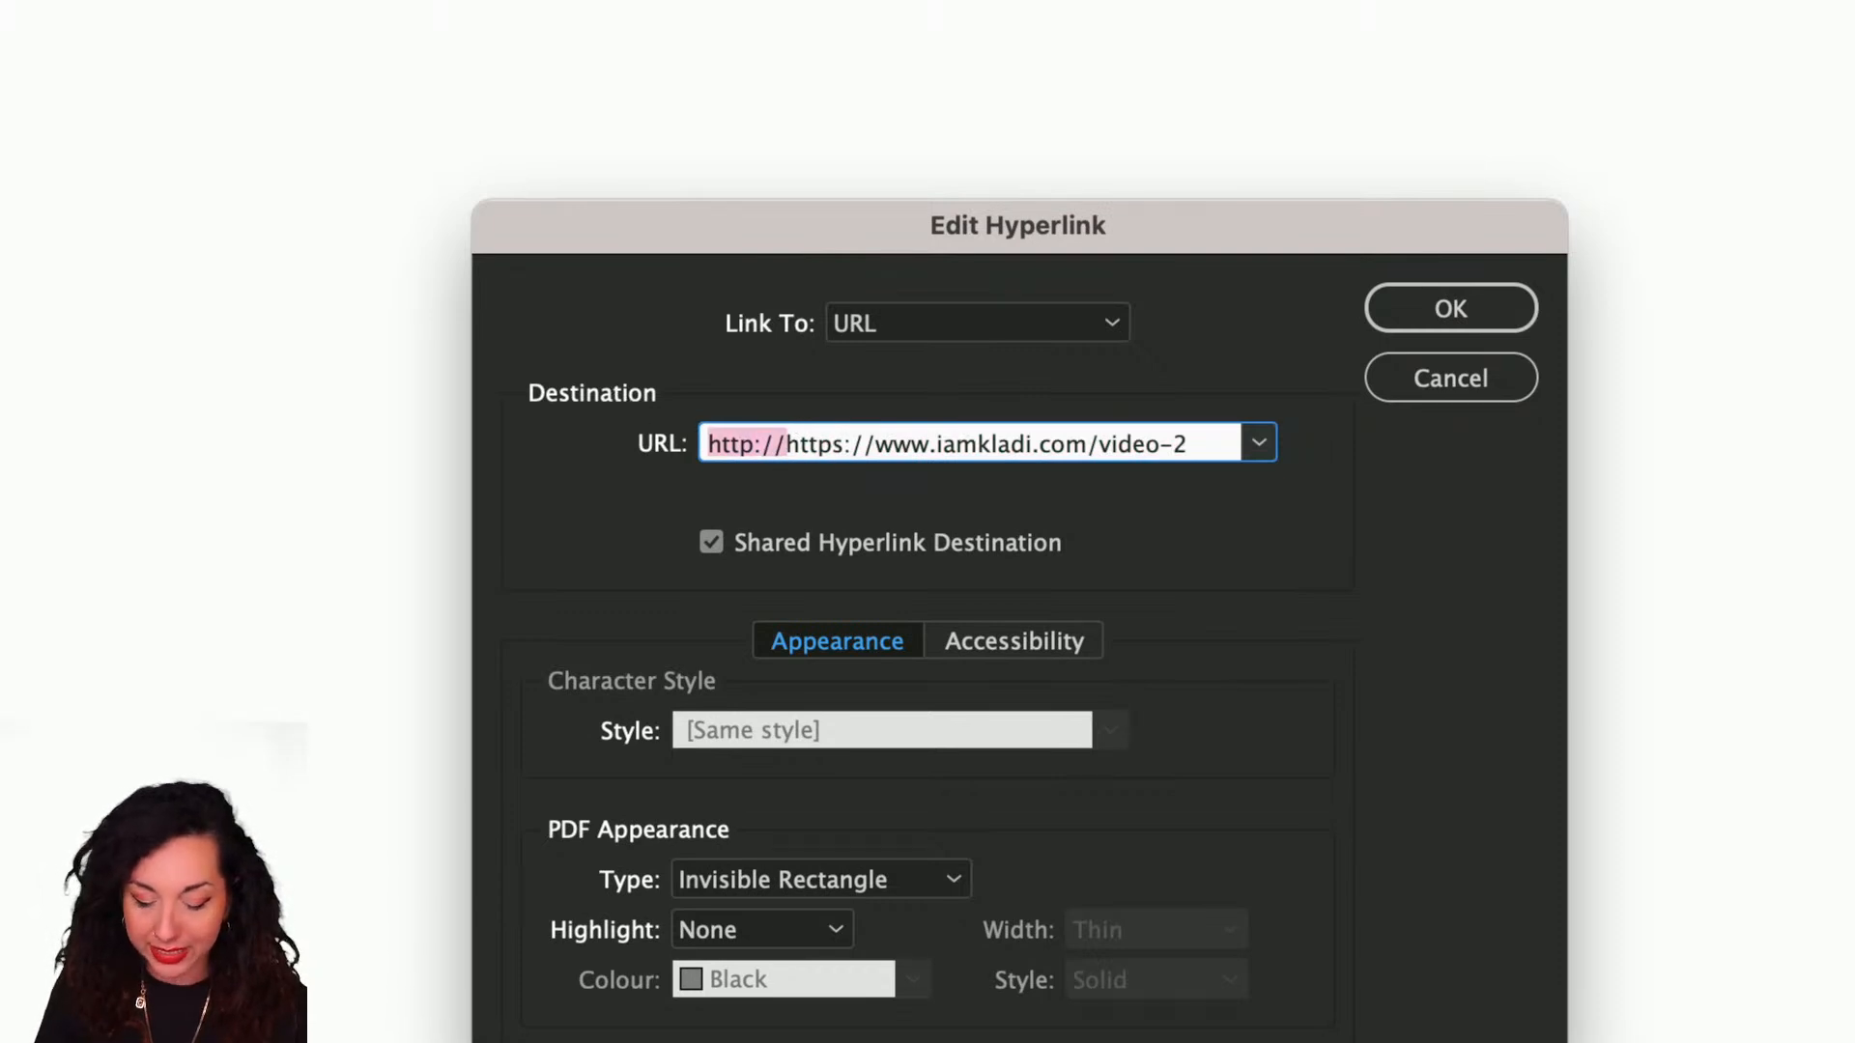
key(BackSpace)
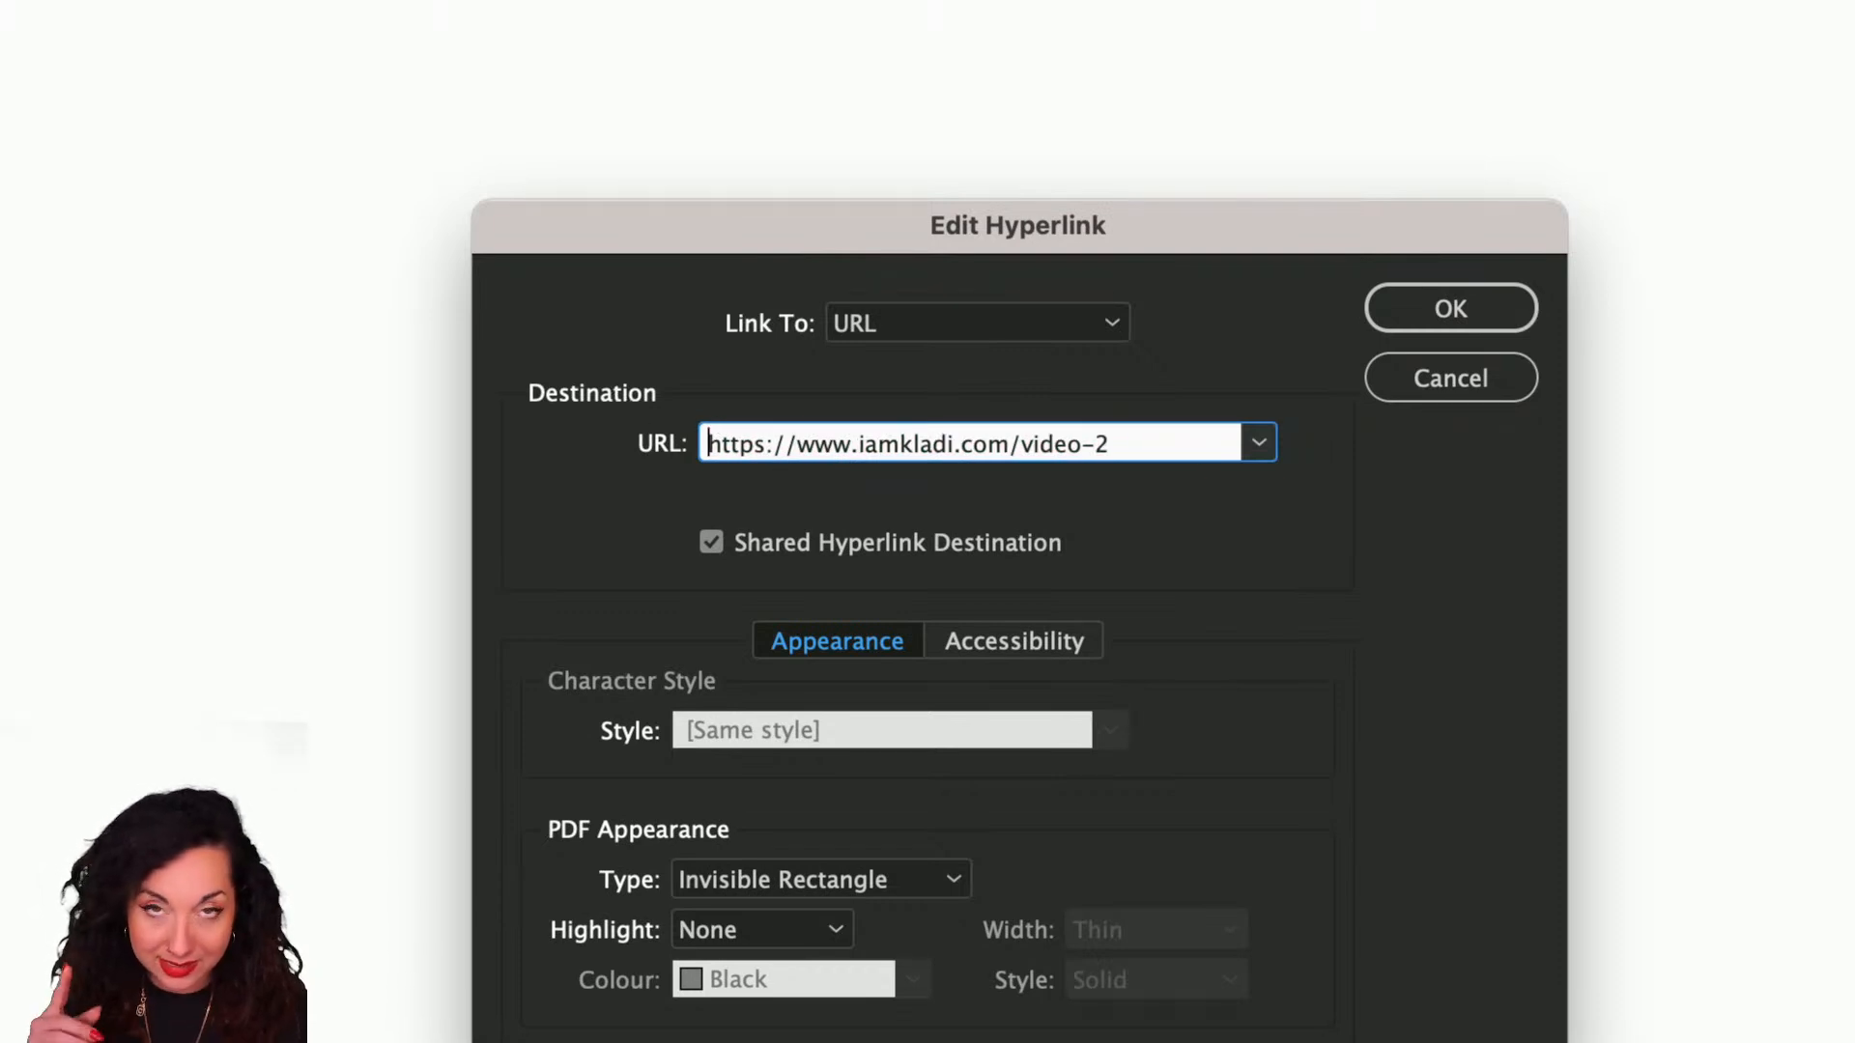
click(1495, 295)
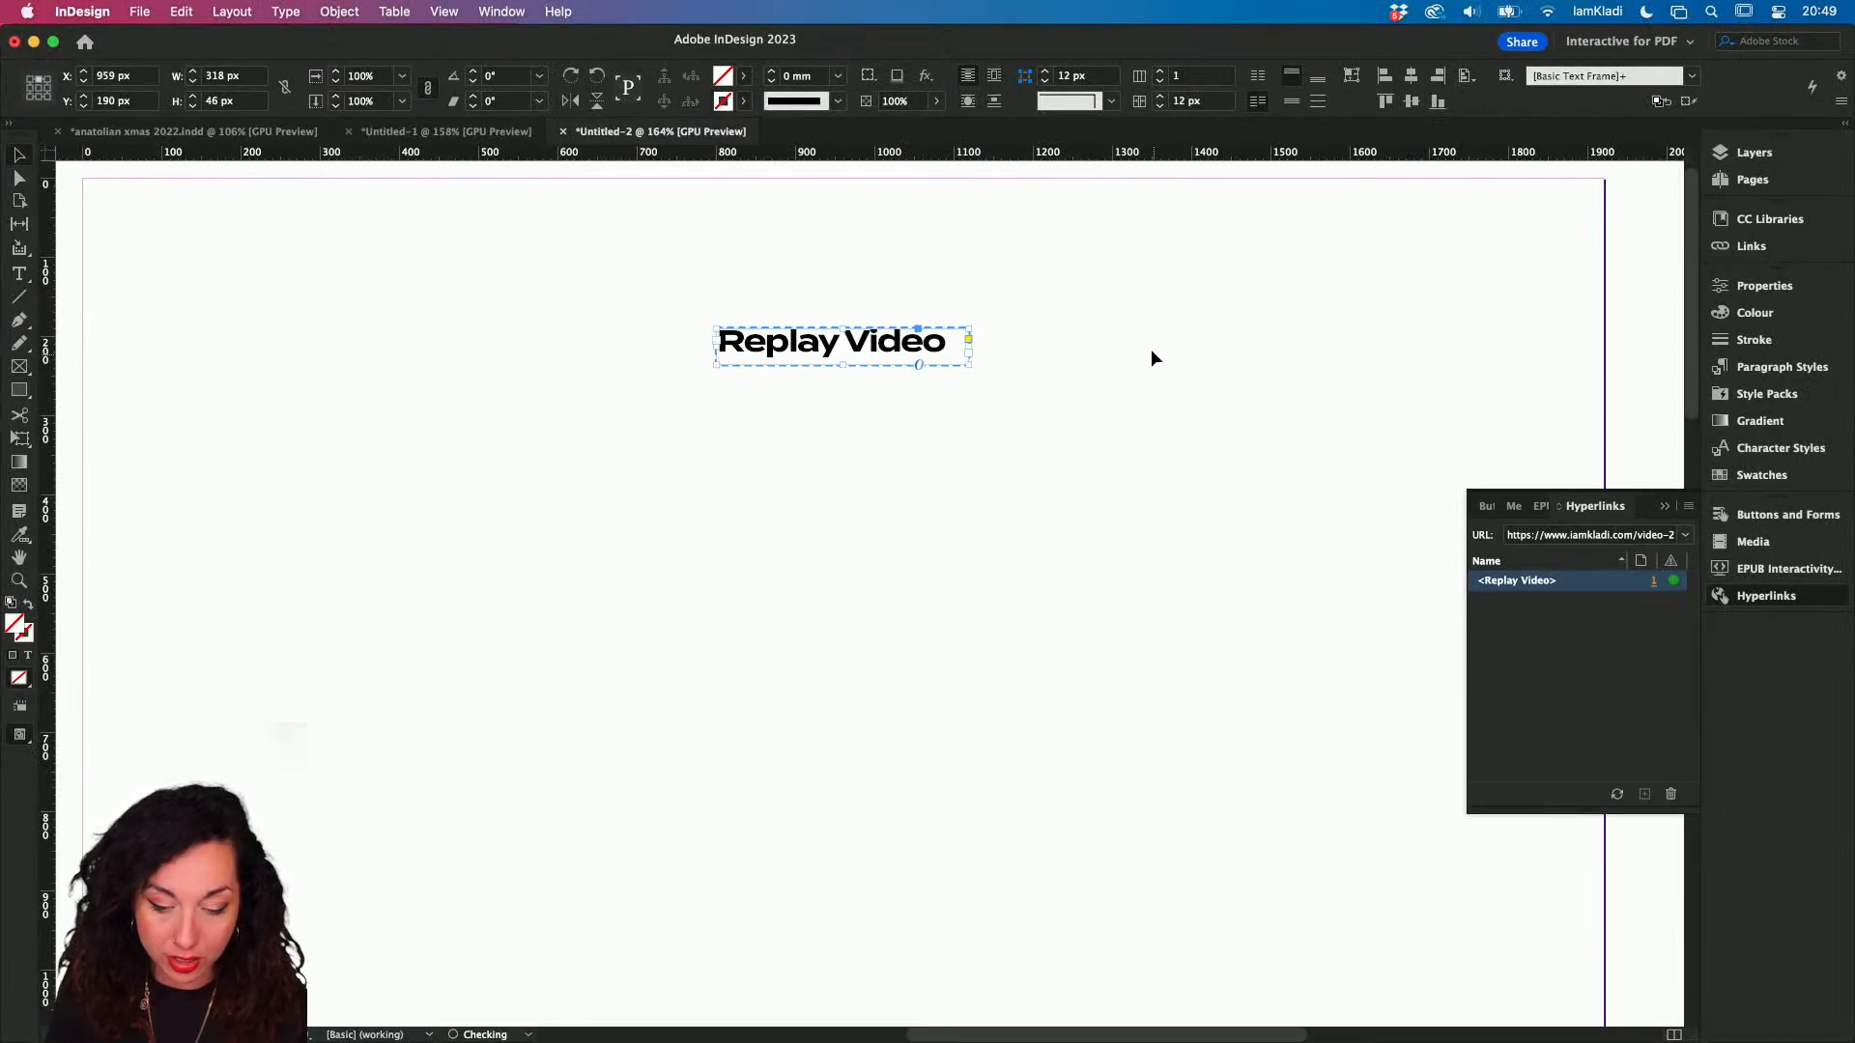
- Test the corrected "Replay Video" hyperlink in the browser and return to InDesign
click(1017, 431)
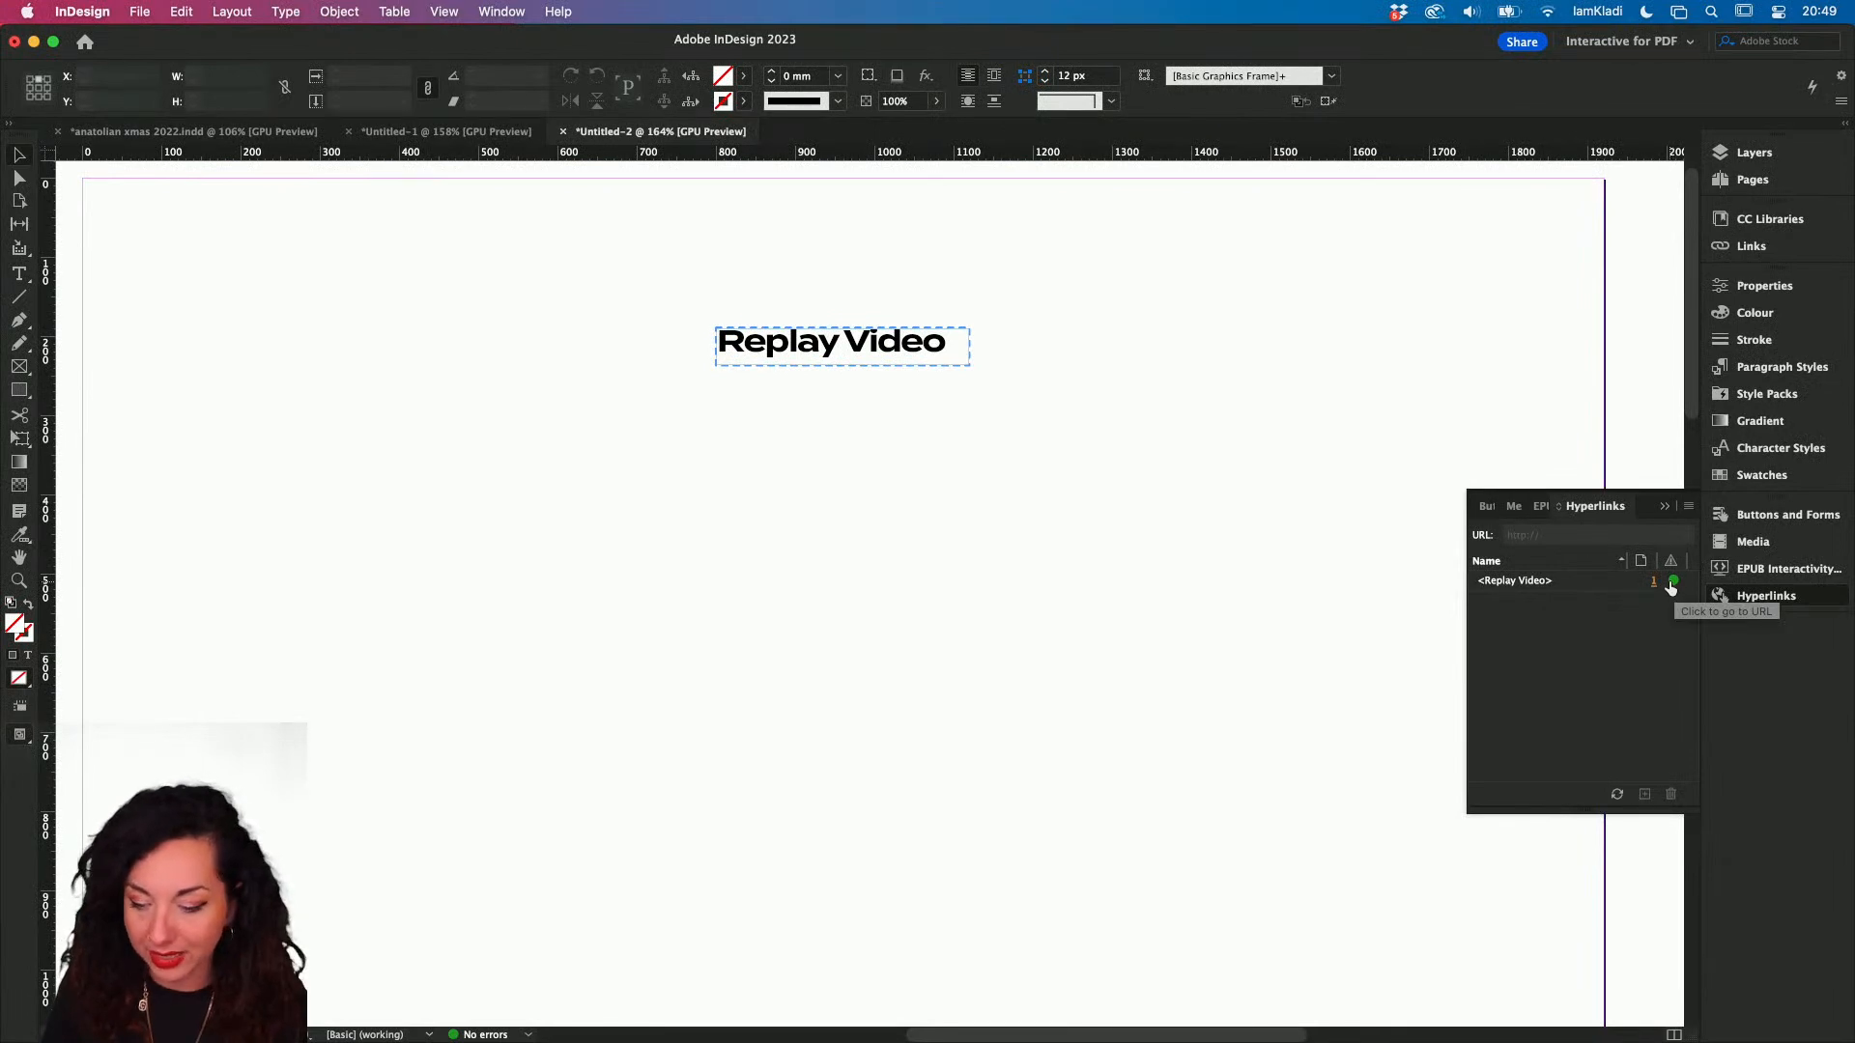
click(1671, 584)
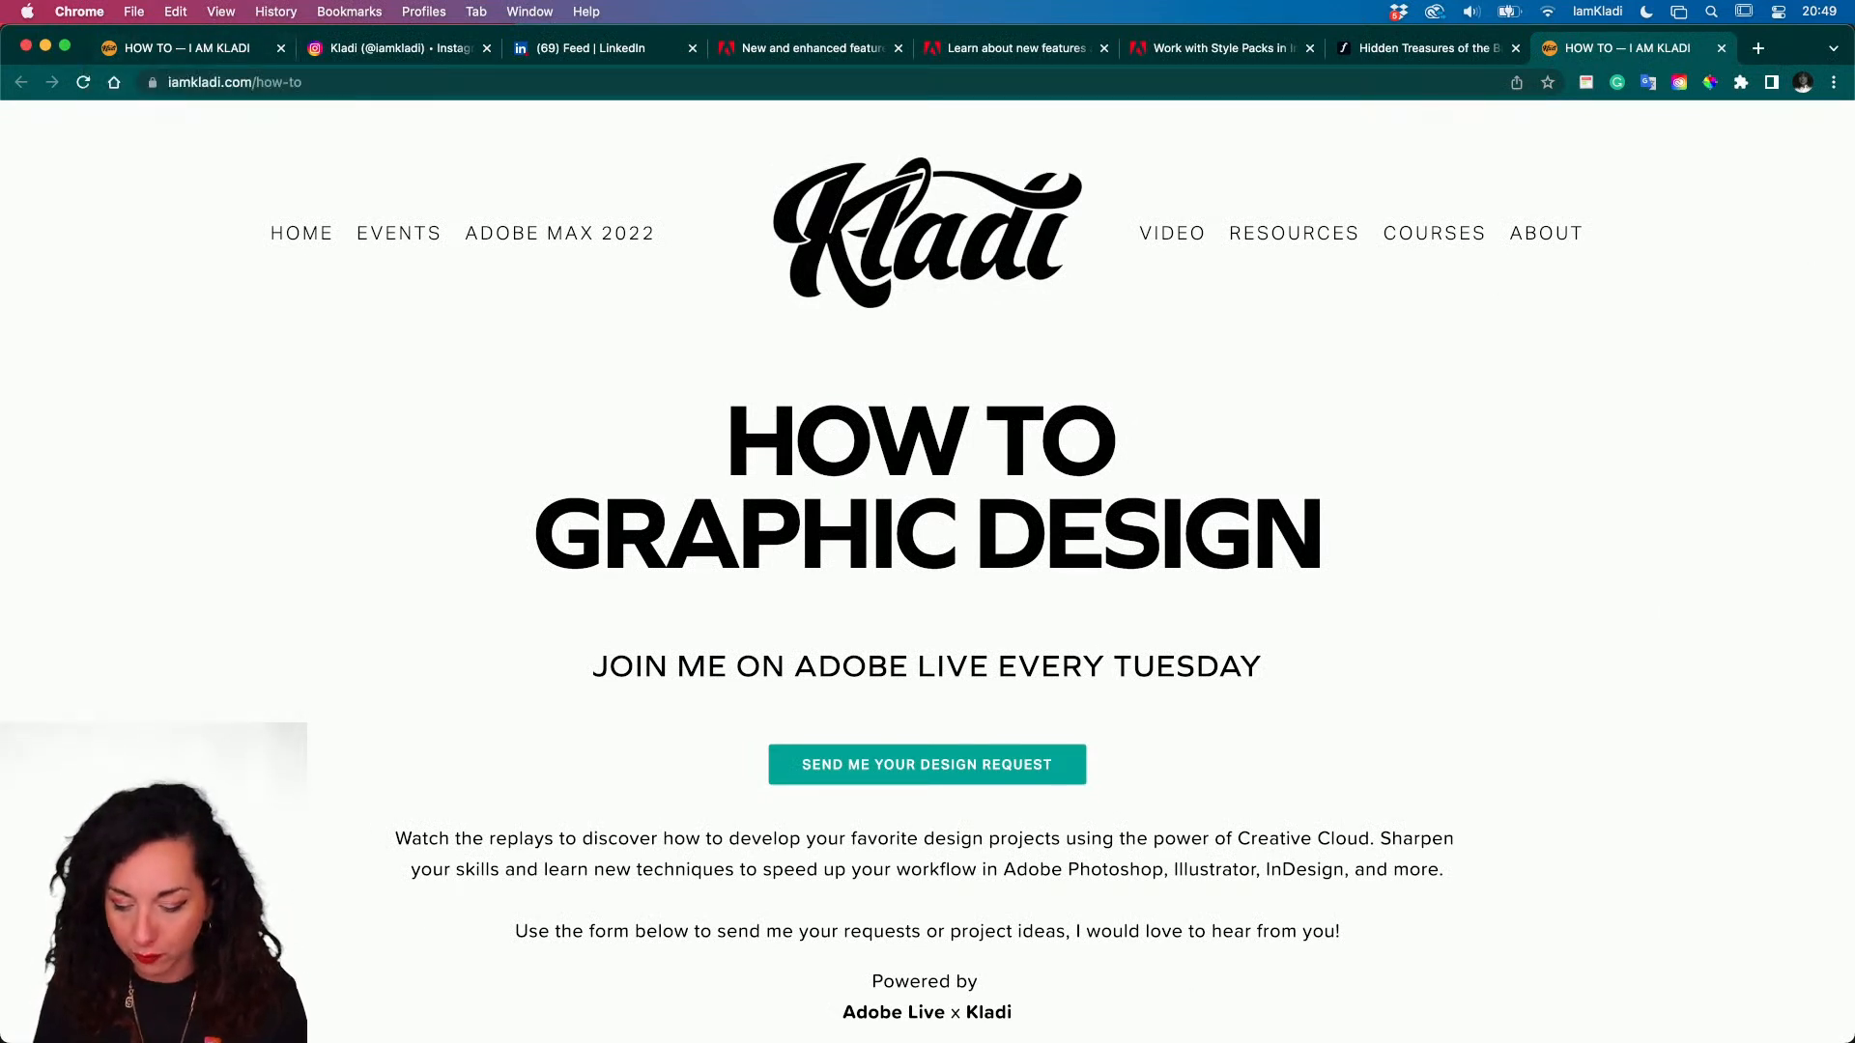
mouse_move(1232, 1040)
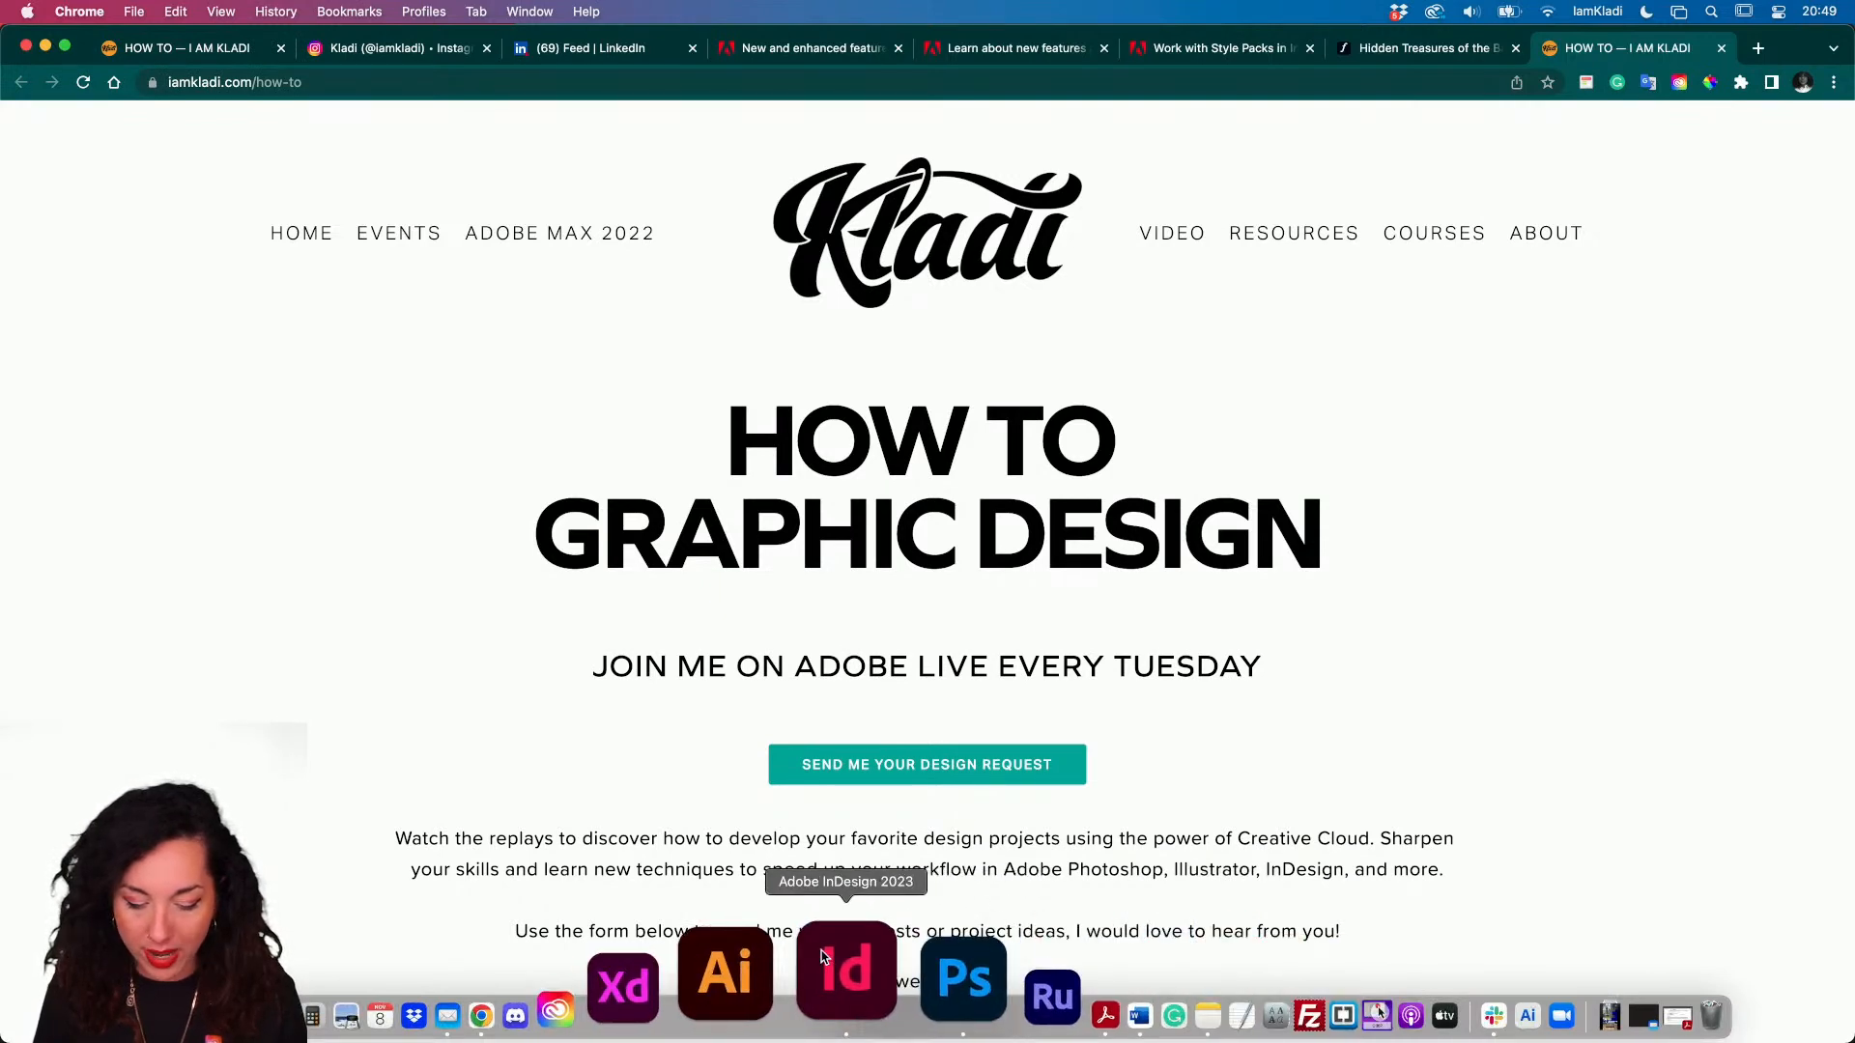
click(822, 956)
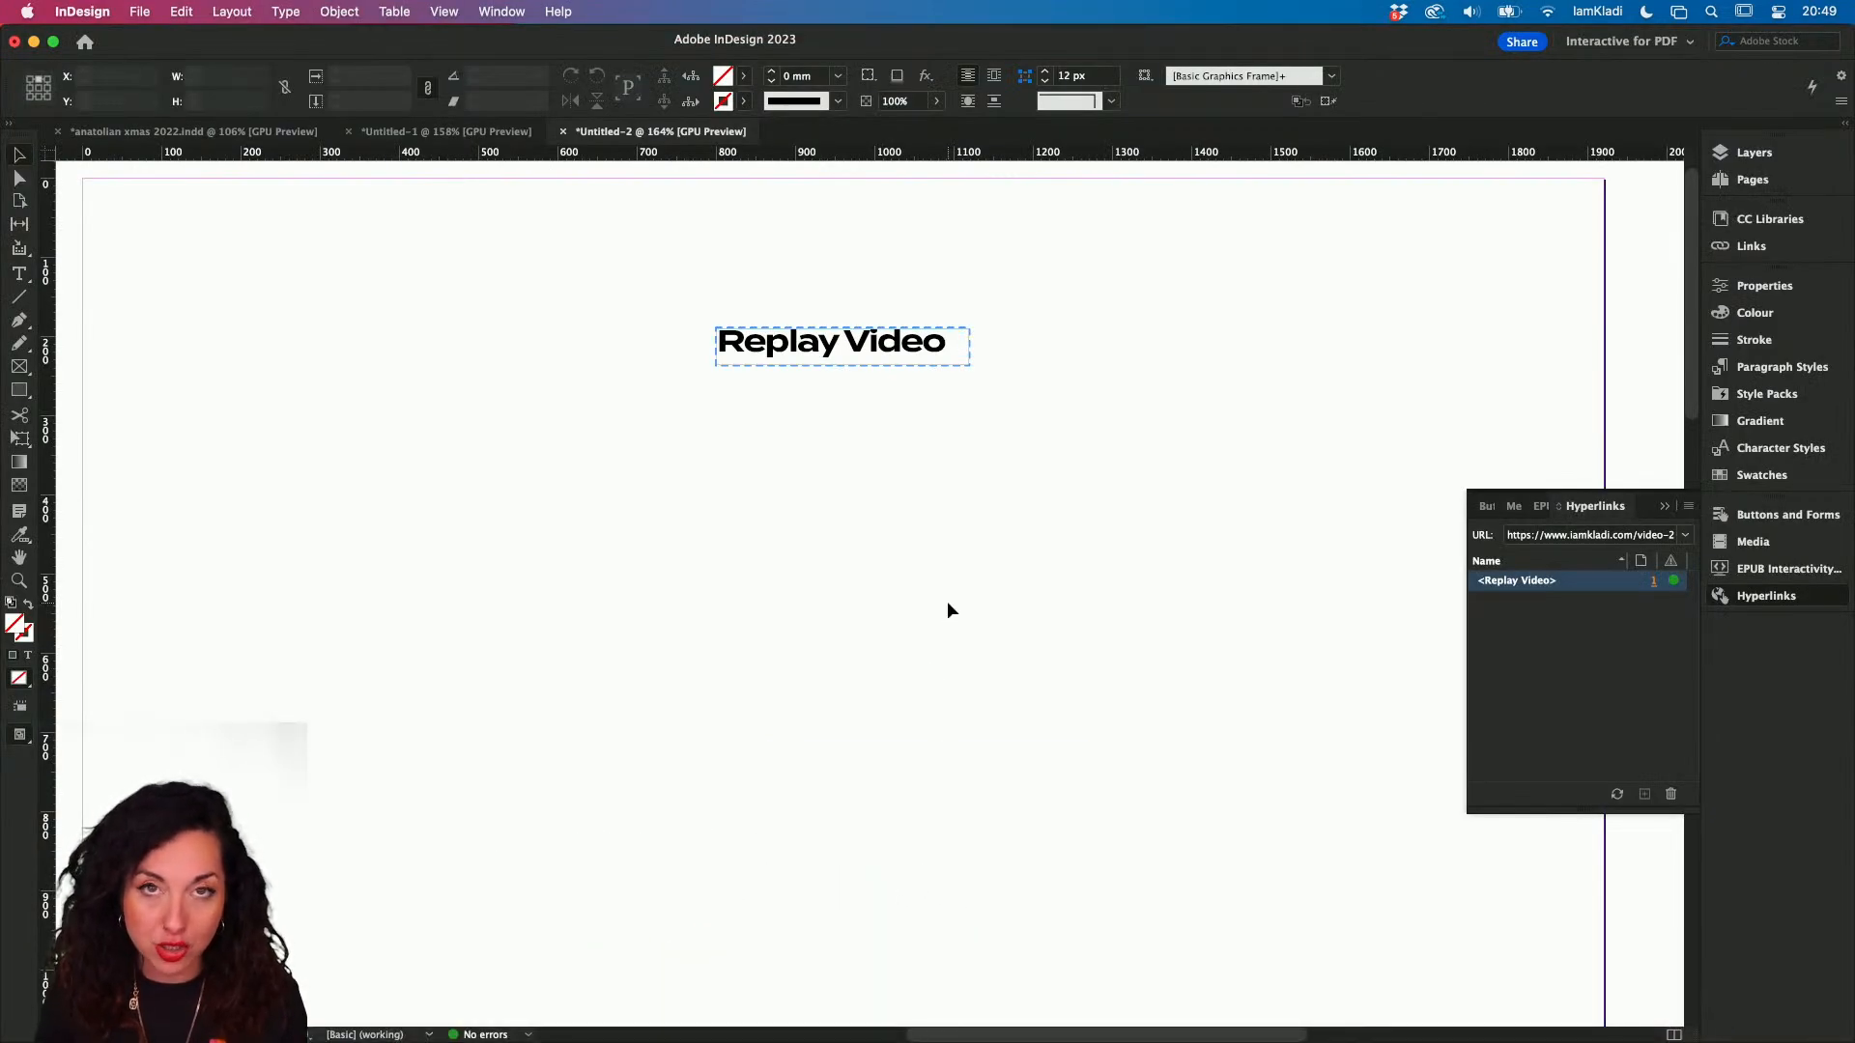
- Publish the document online as a new document titled "Untitled", with all pages exported as single pages
click(1534, 44)
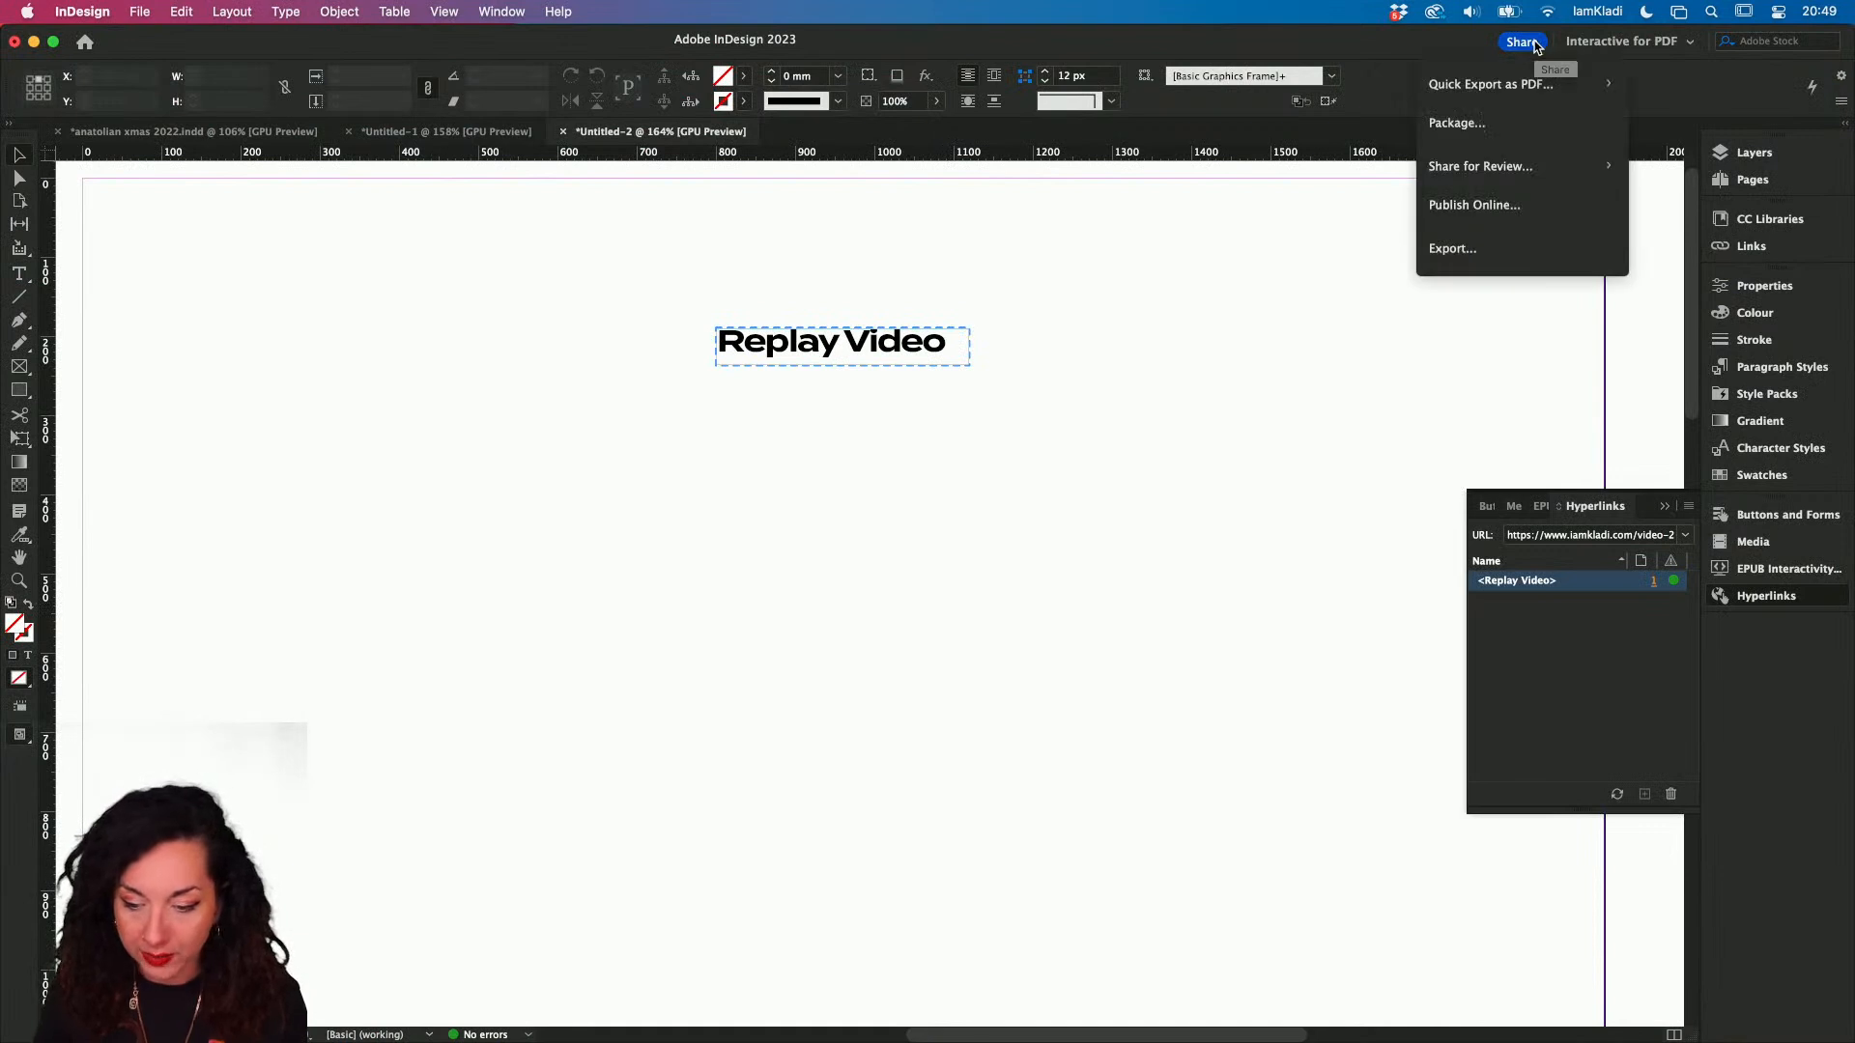
click(1478, 206)
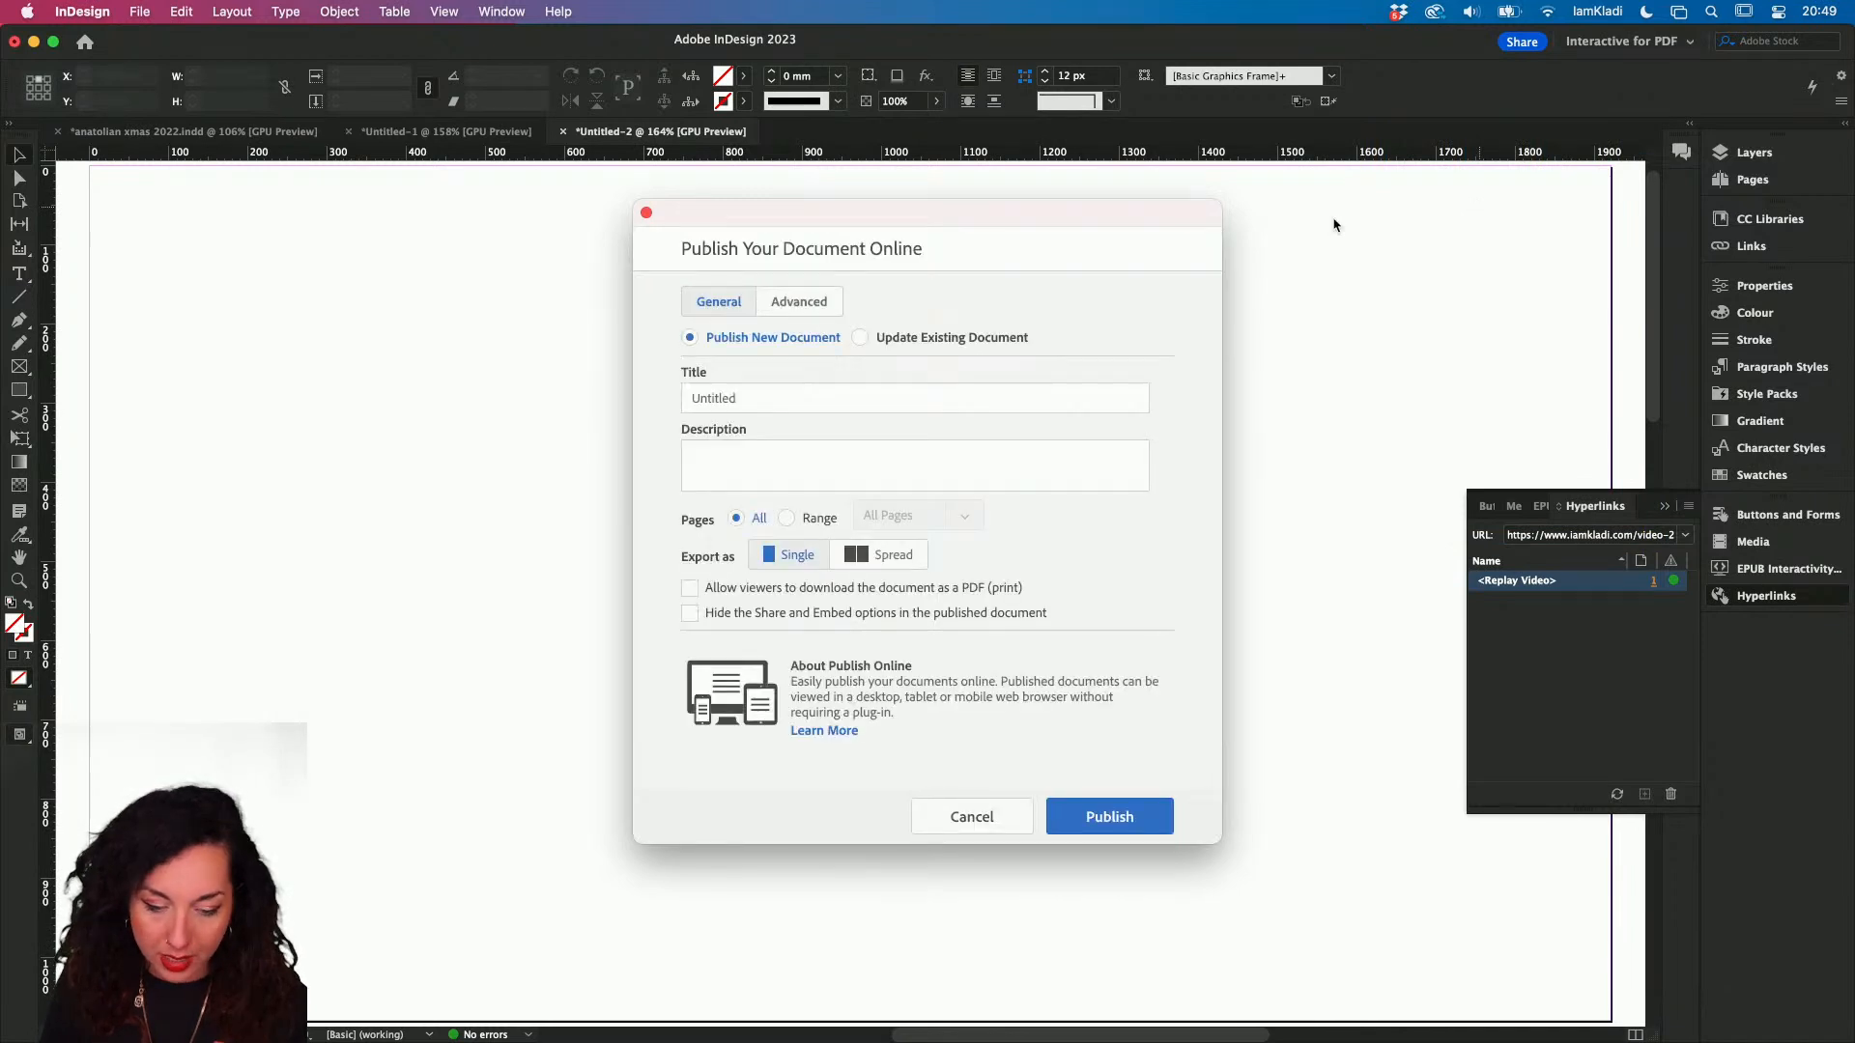
double_click(852, 409)
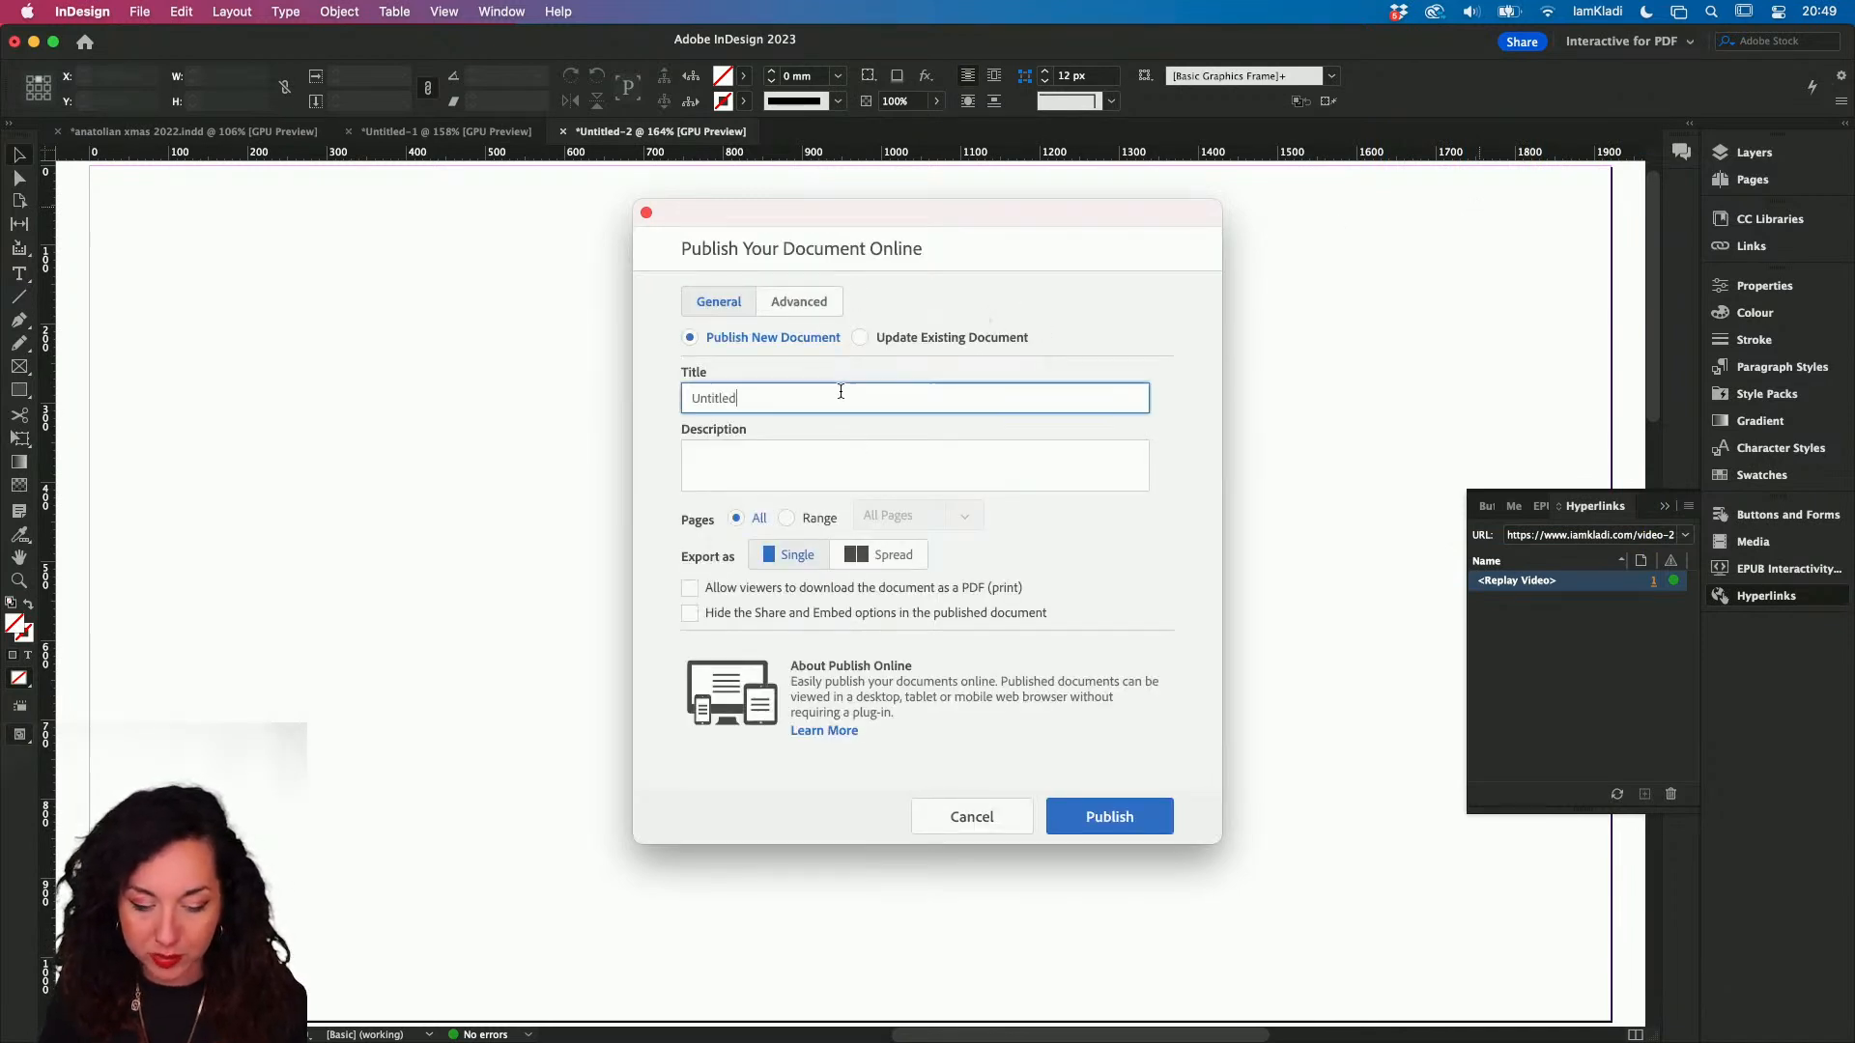
click(813, 302)
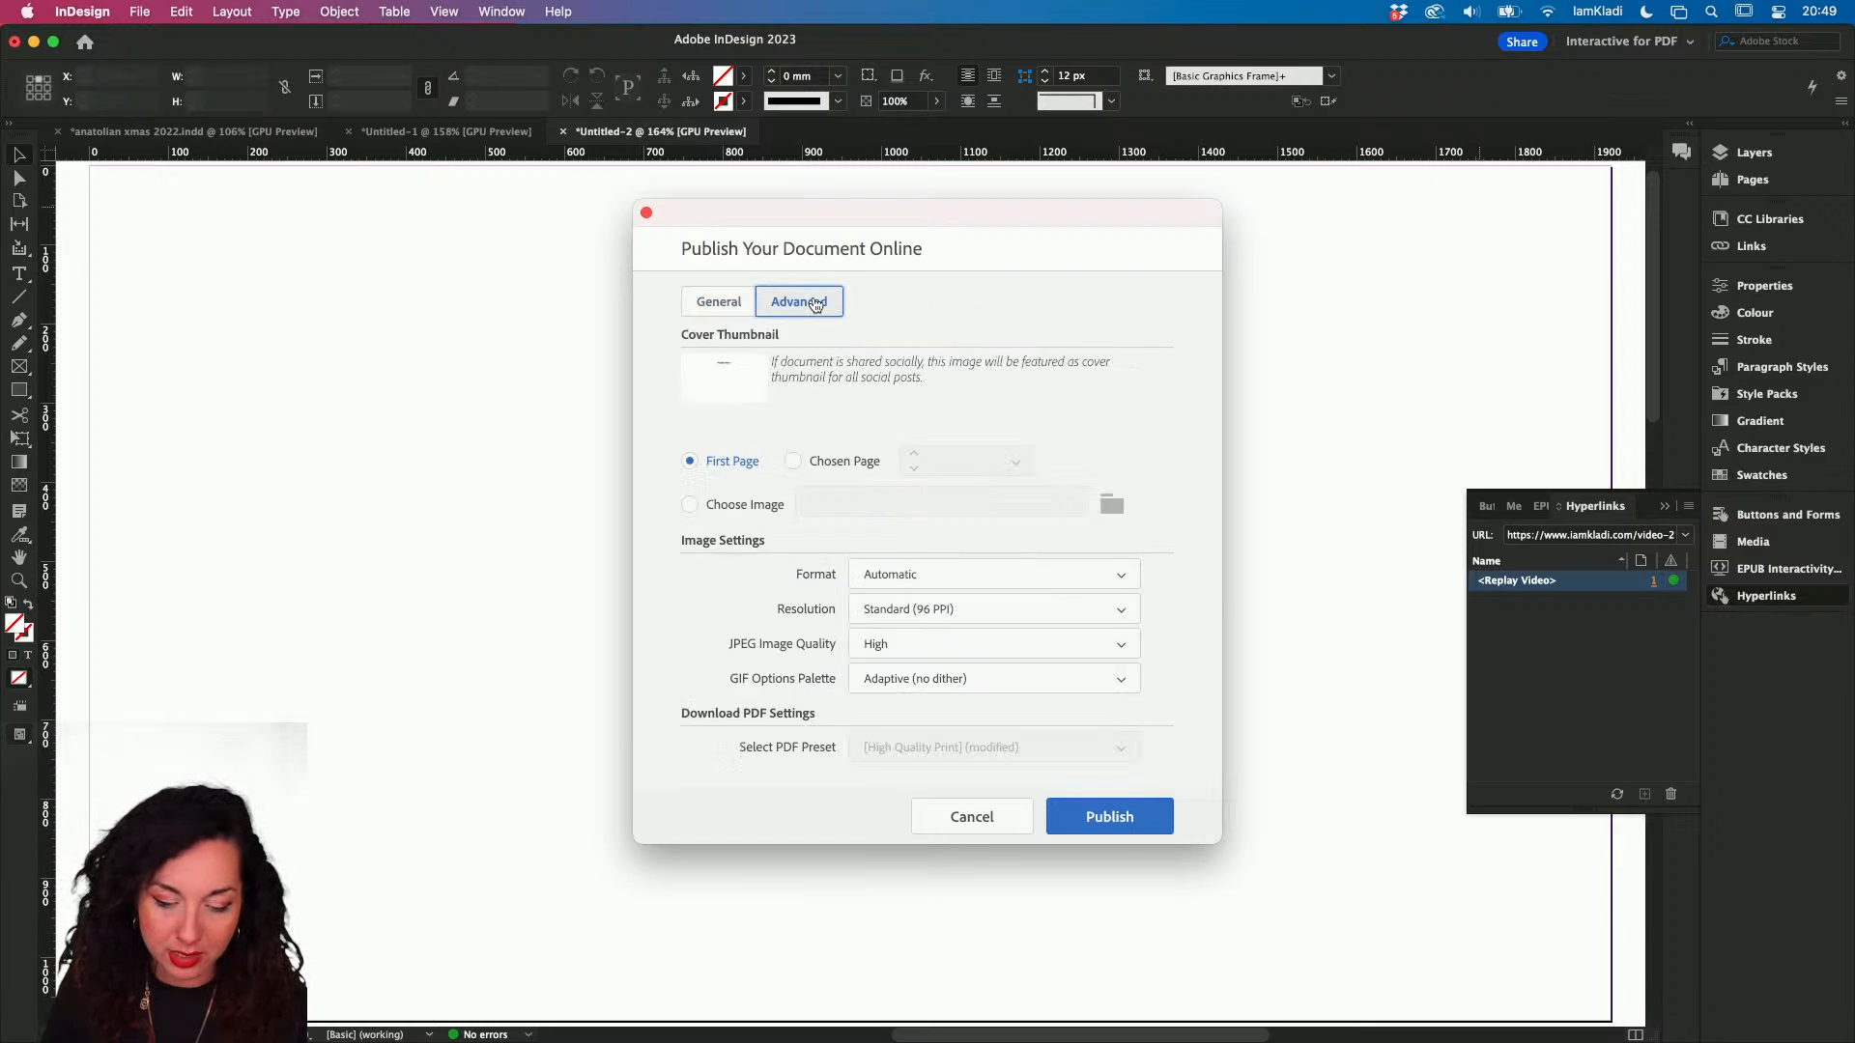
click(718, 302)
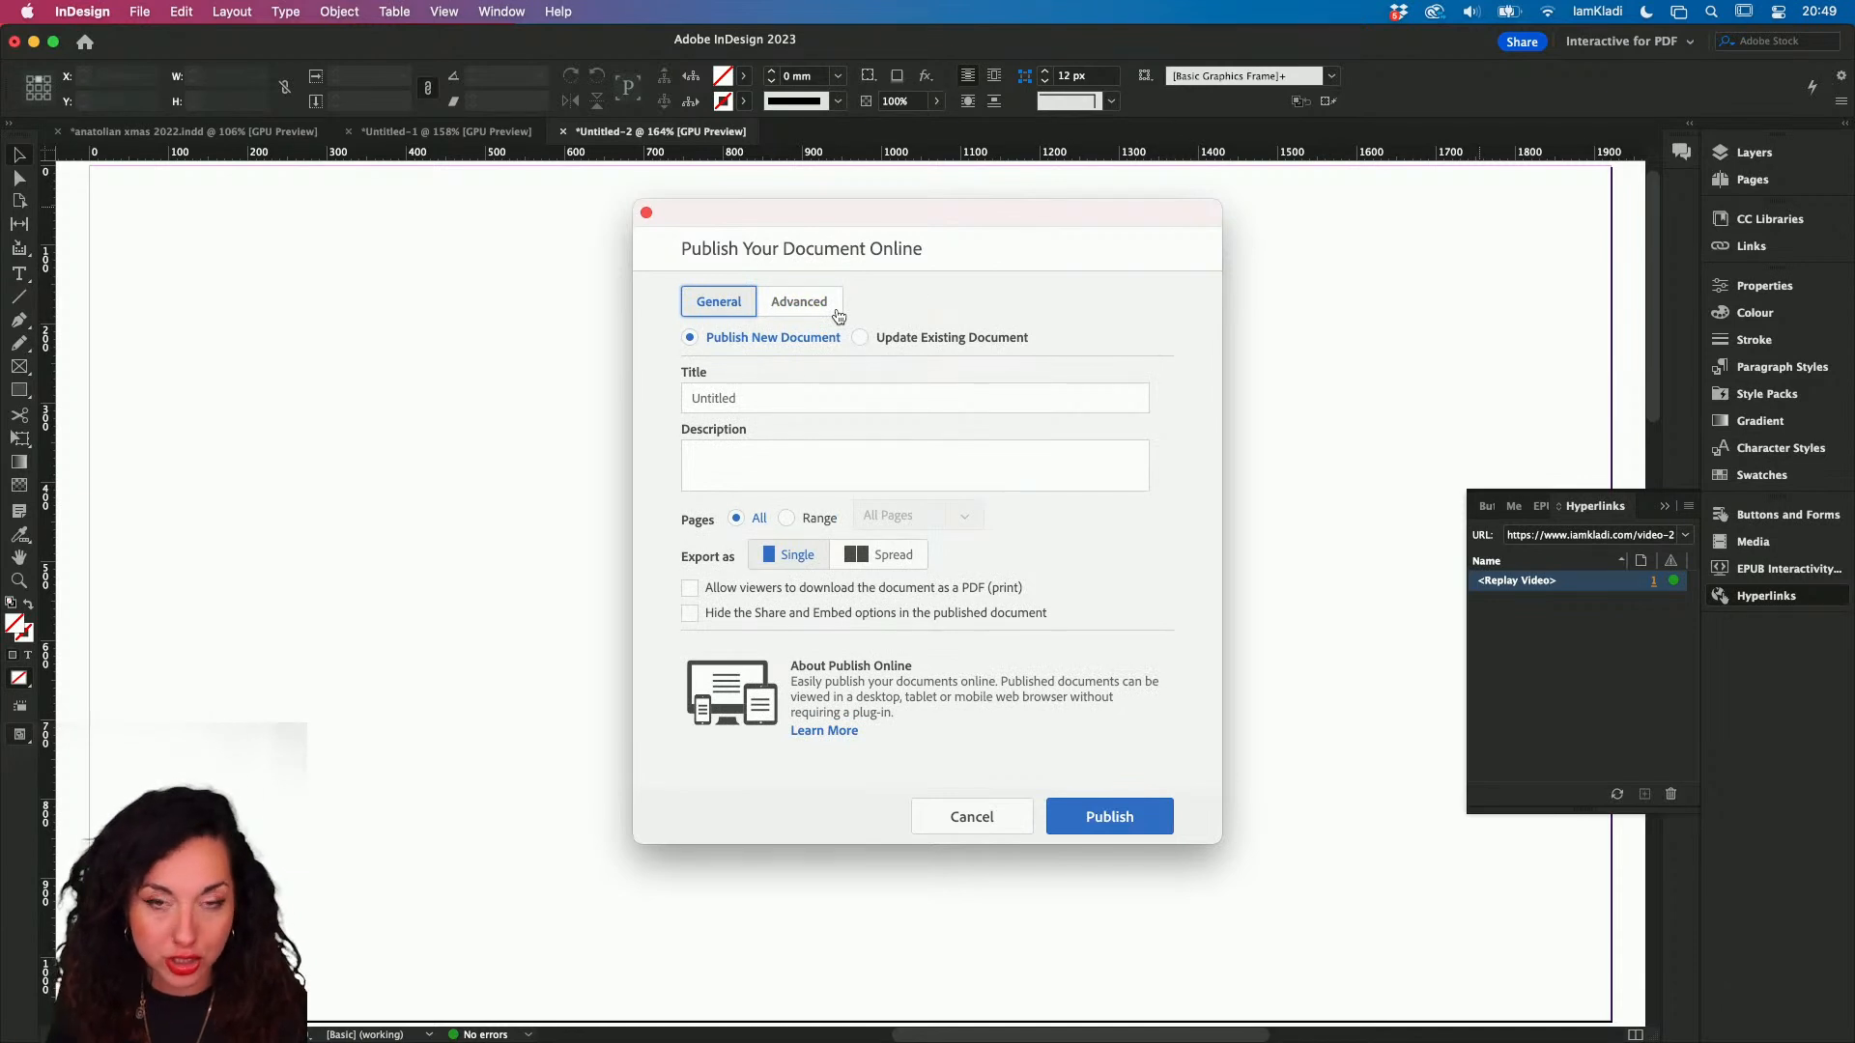
click(1084, 816)
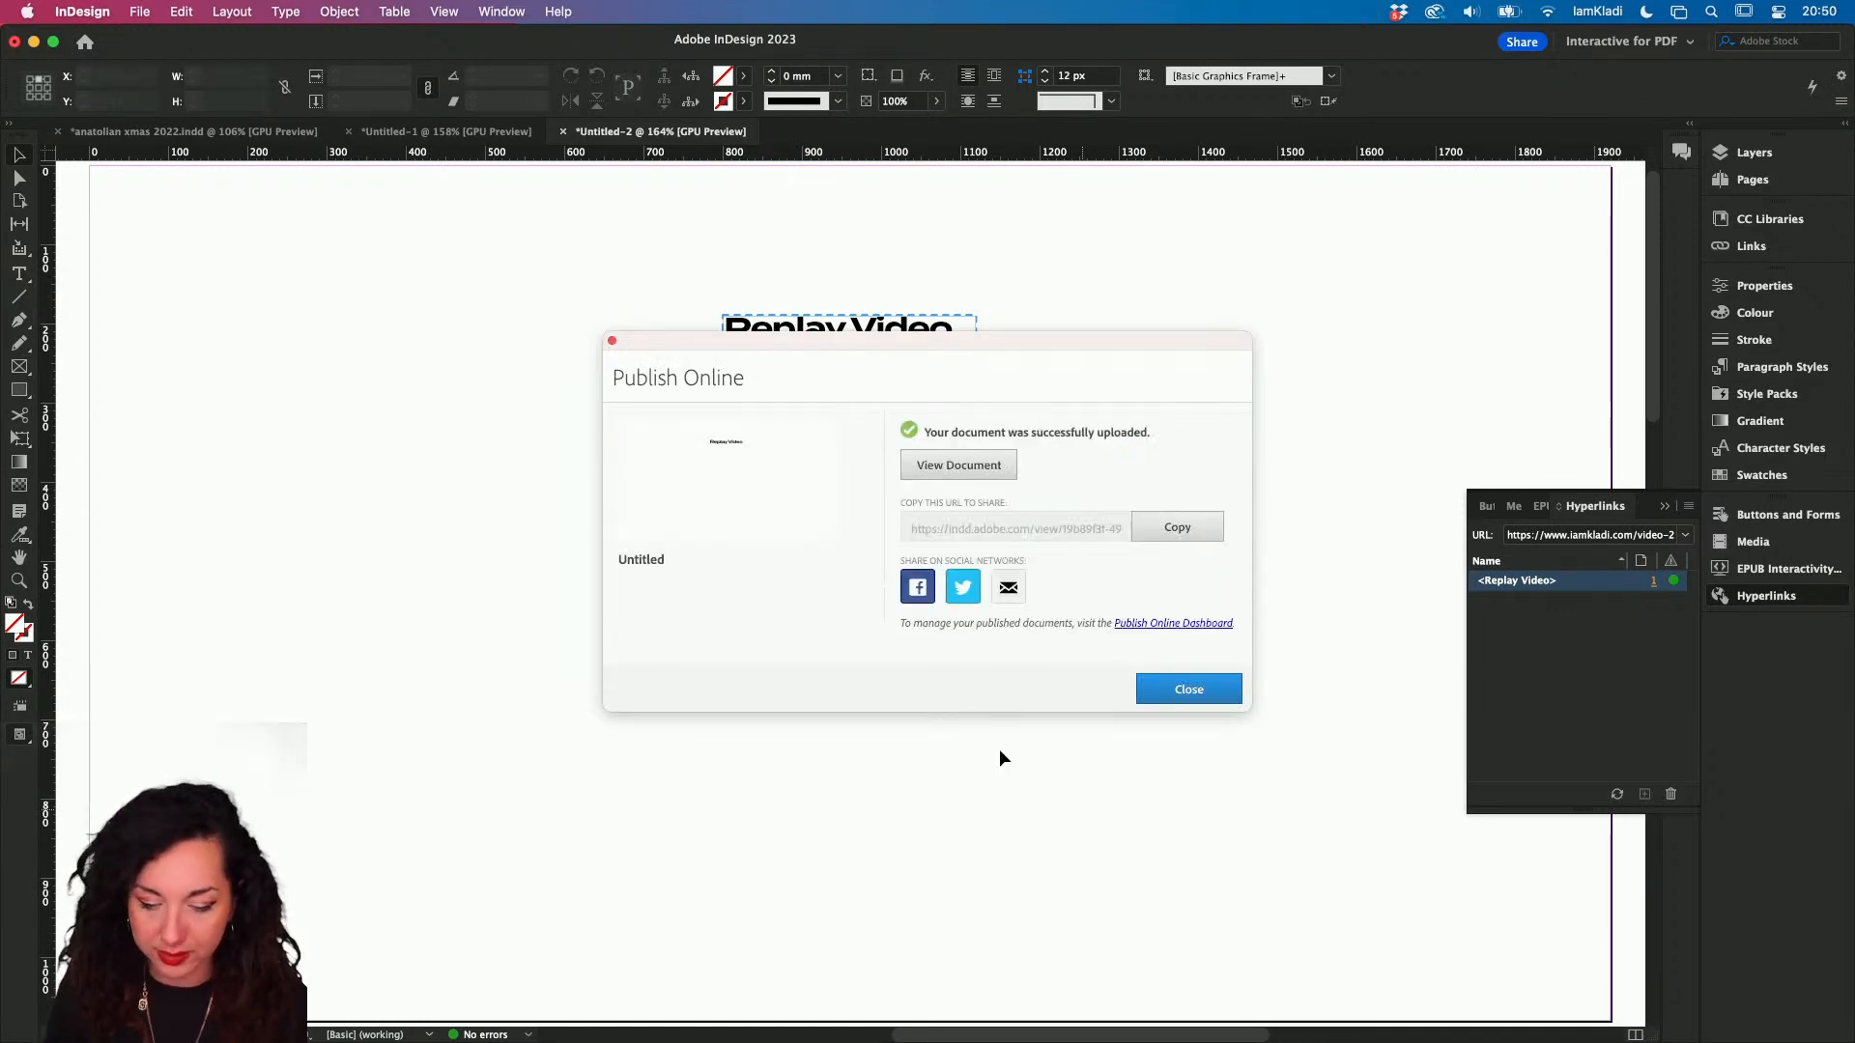
- View the published document in the browser and follow its "Replay Video" link
click(978, 476)
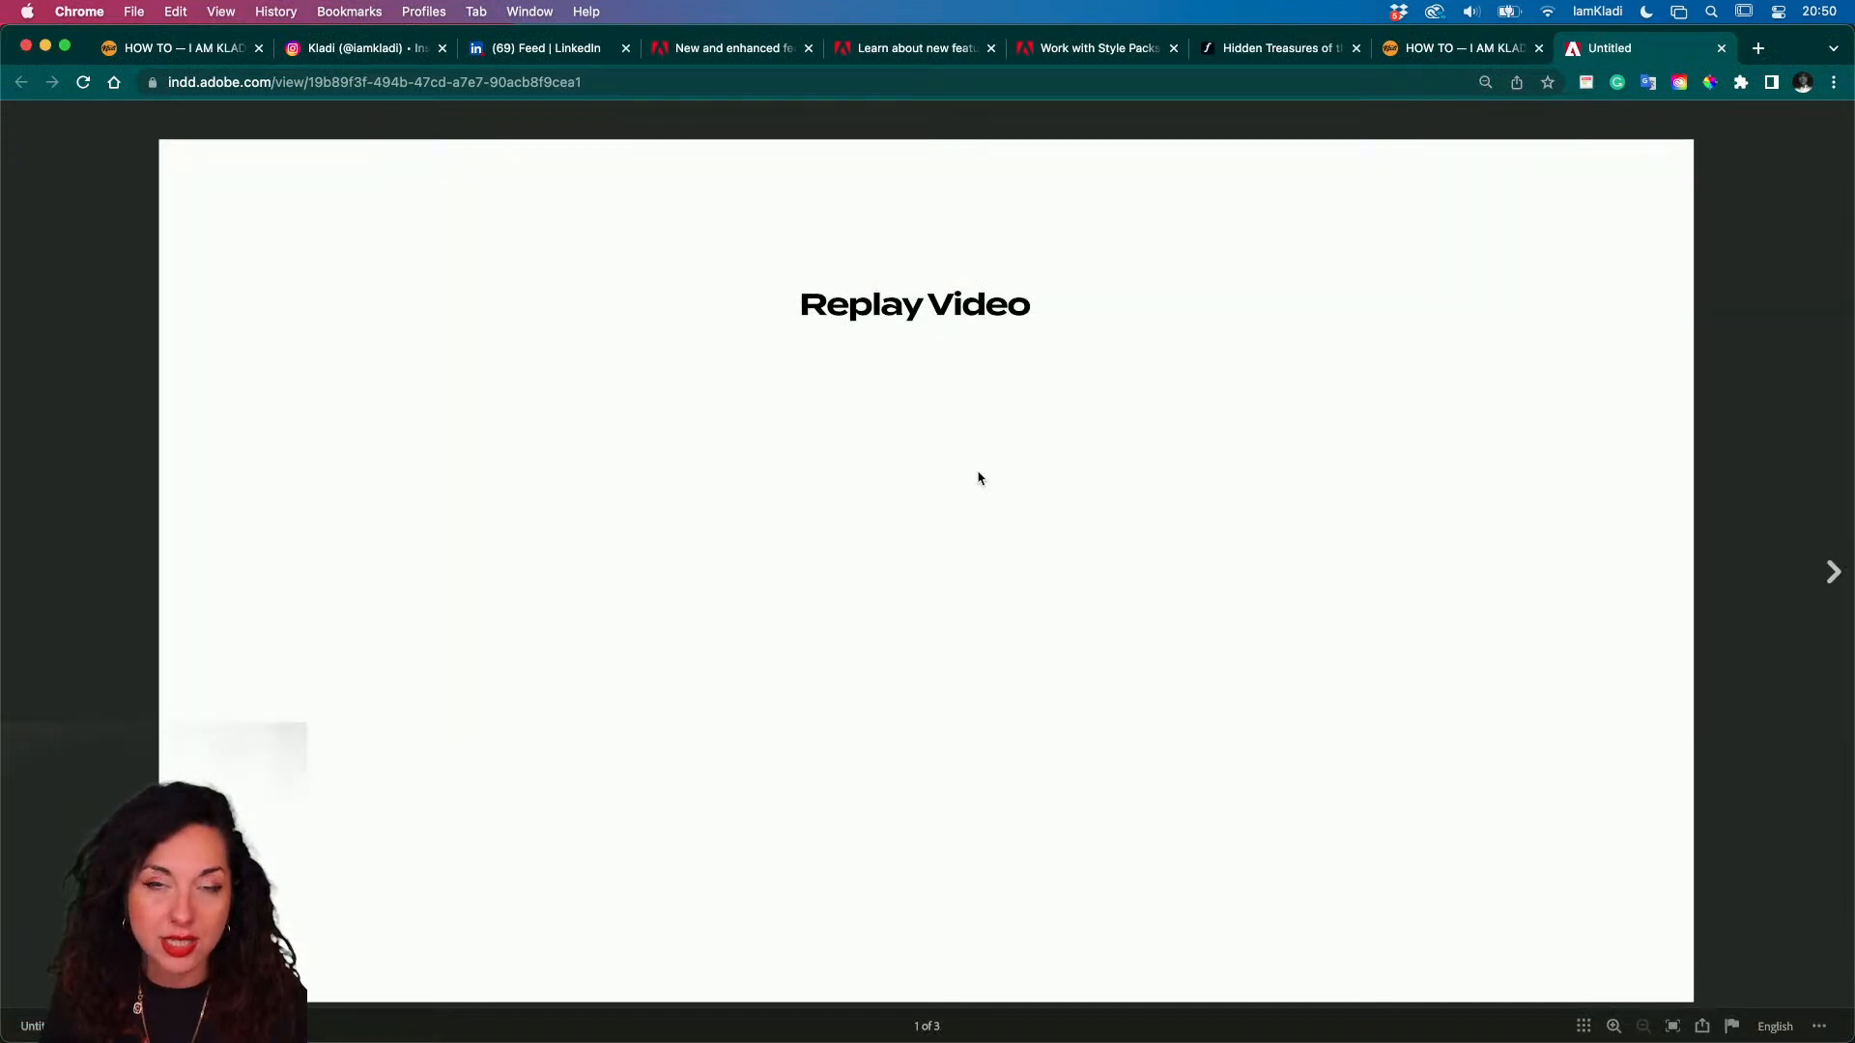
click(885, 314)
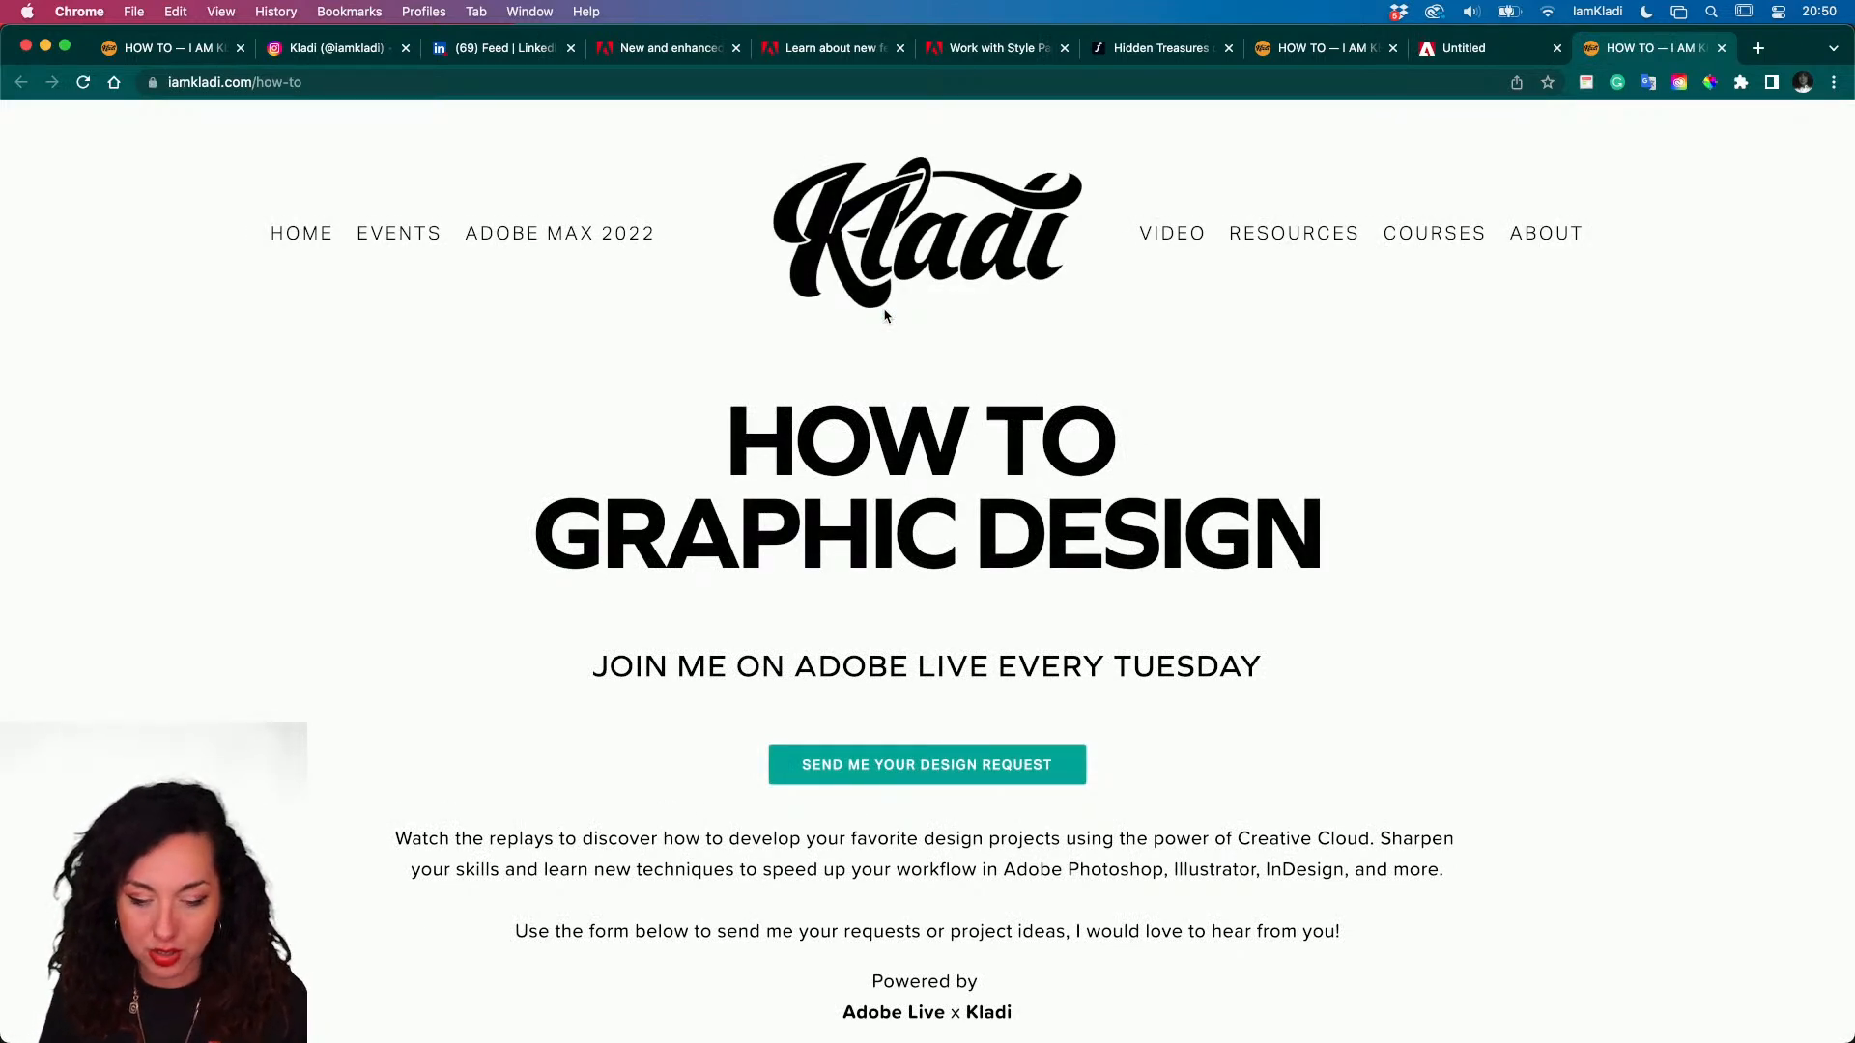
- Bring up the already opened "What's new in Adobe InDesign" help page in Chrome
mouse_move(774, 1015)
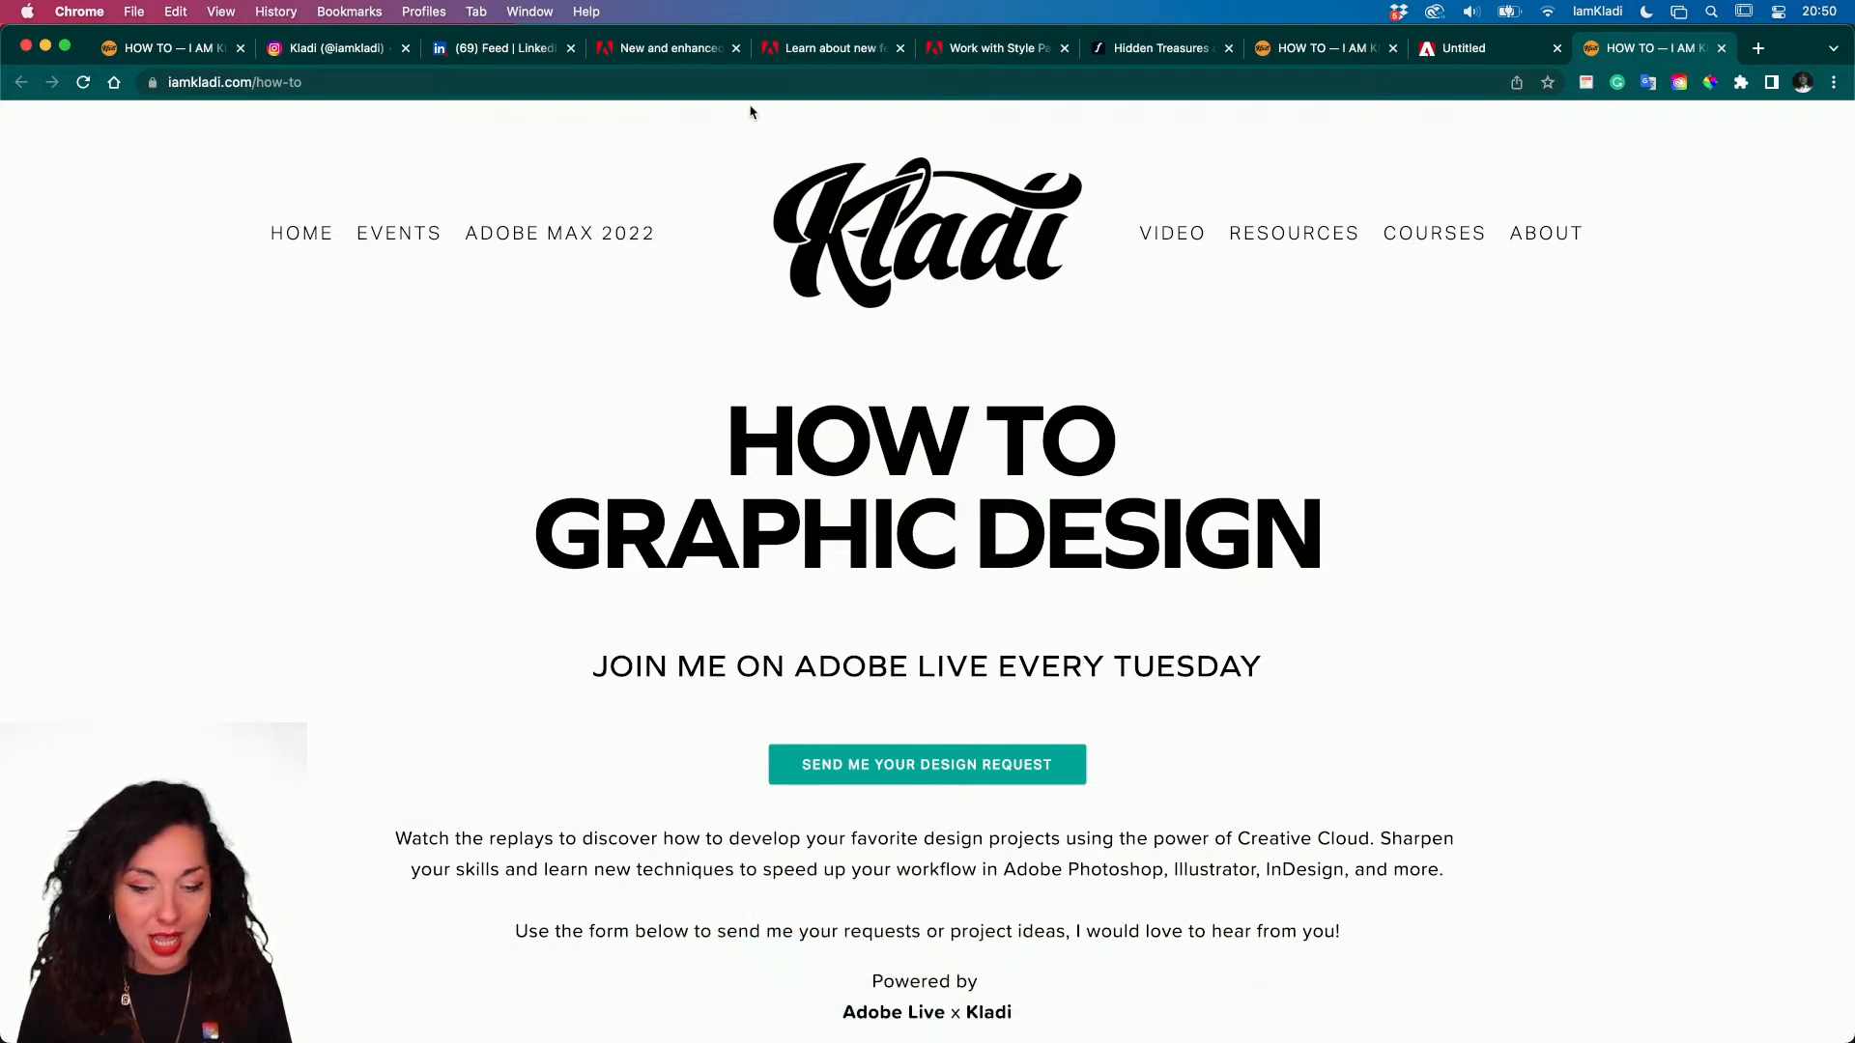
click(682, 54)
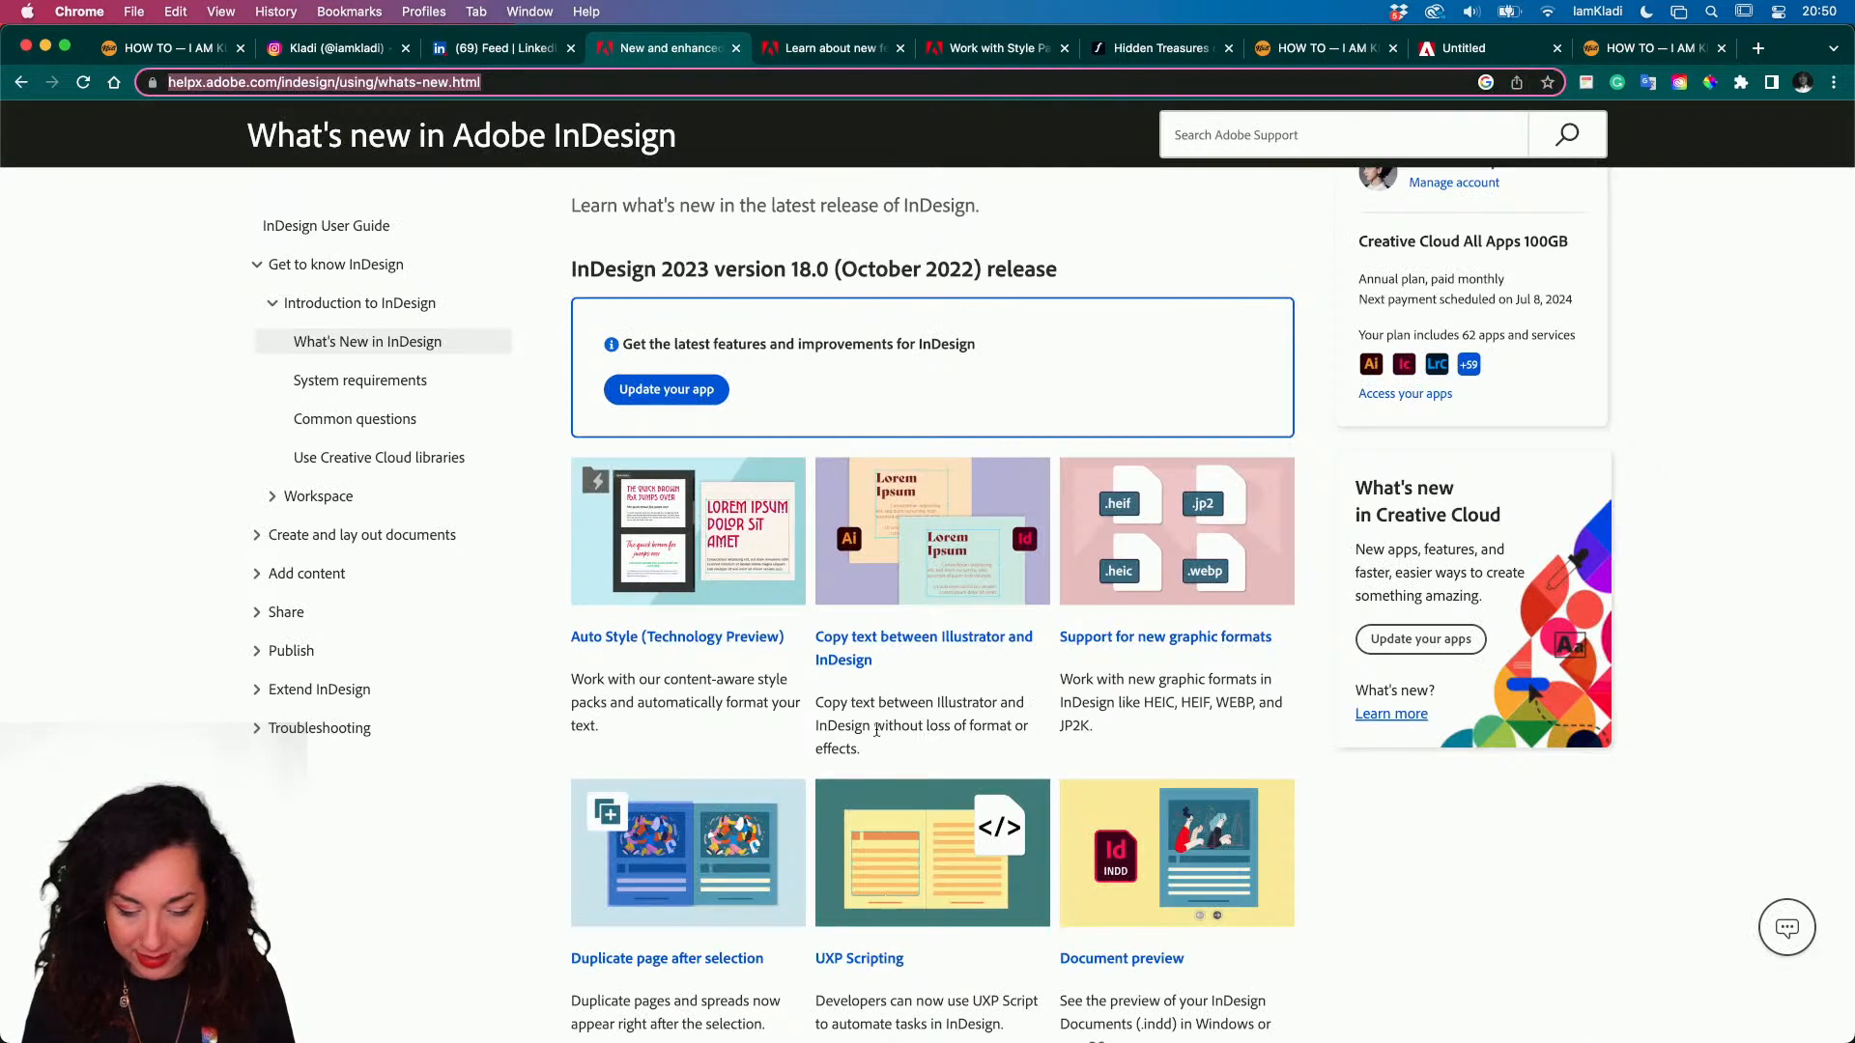
- Examine the feature summaries for the InDesign 2023 release, including copying text between Illustrator and InDesign
scroll(888, 714, down, 5)
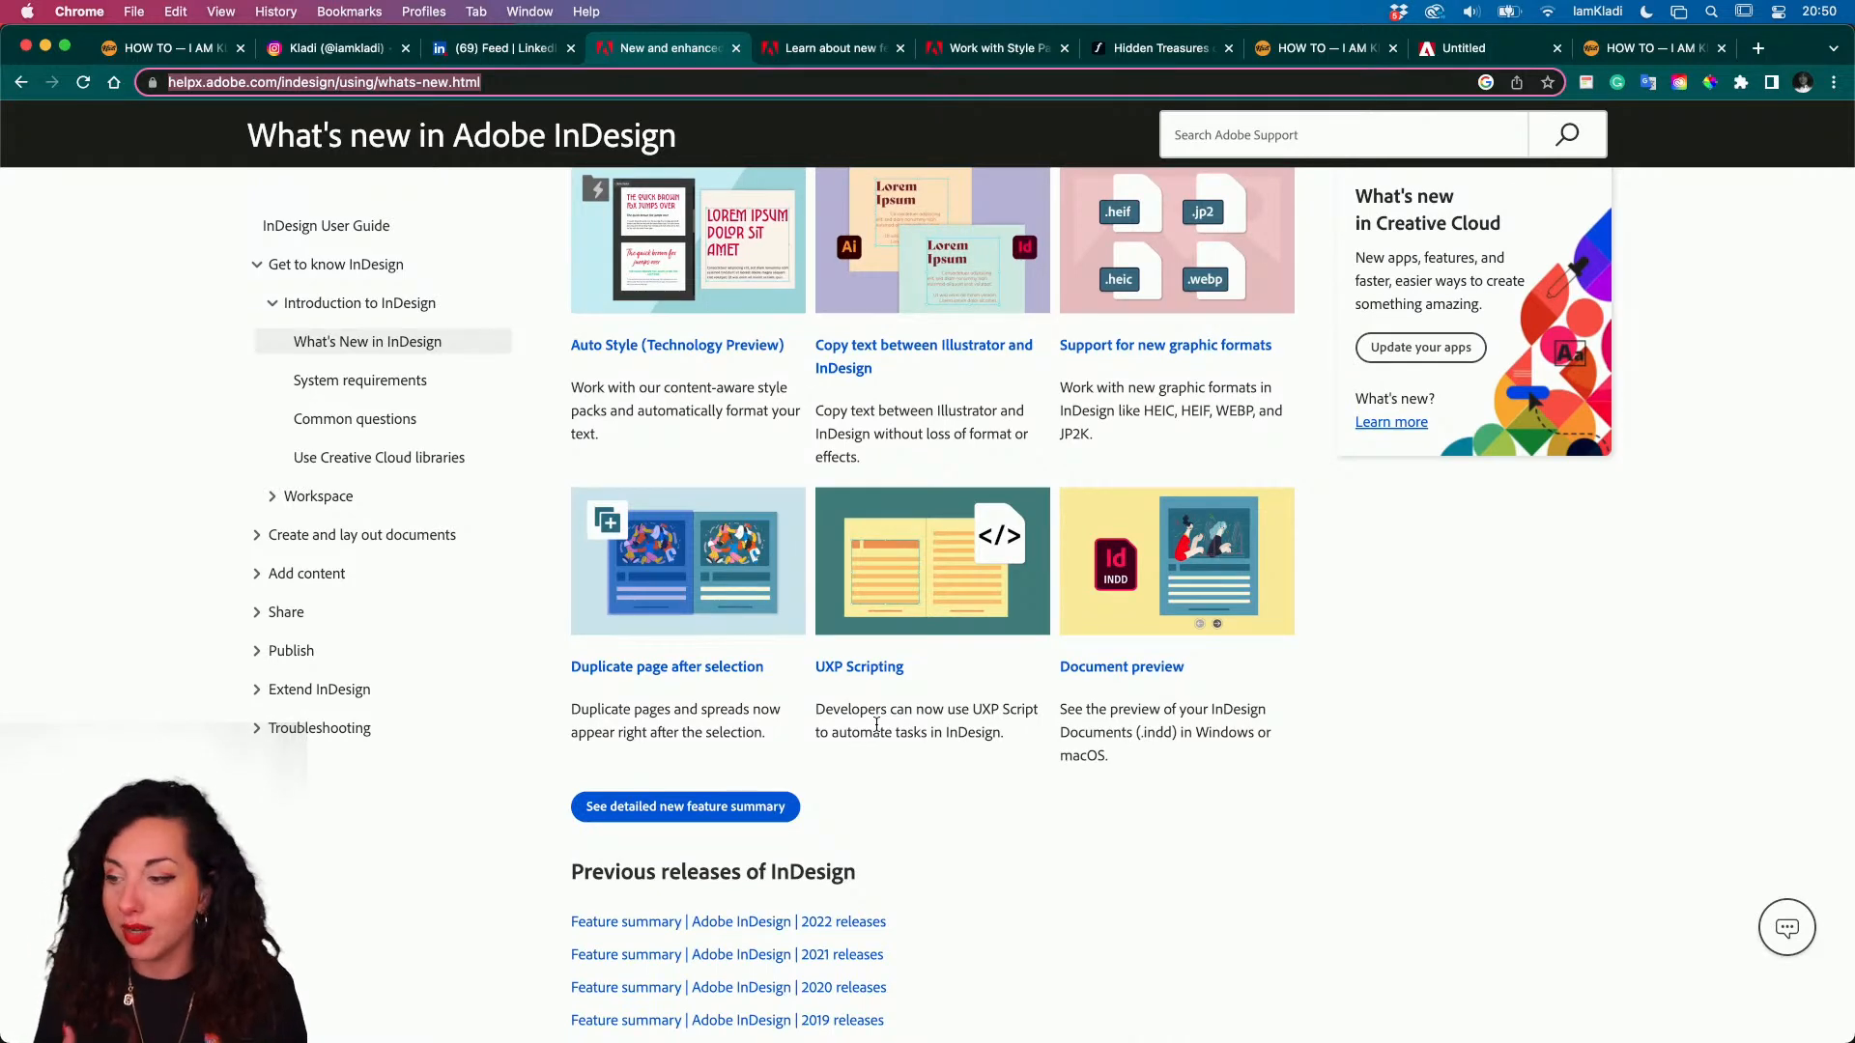
scroll(1063, 592, up, 8)
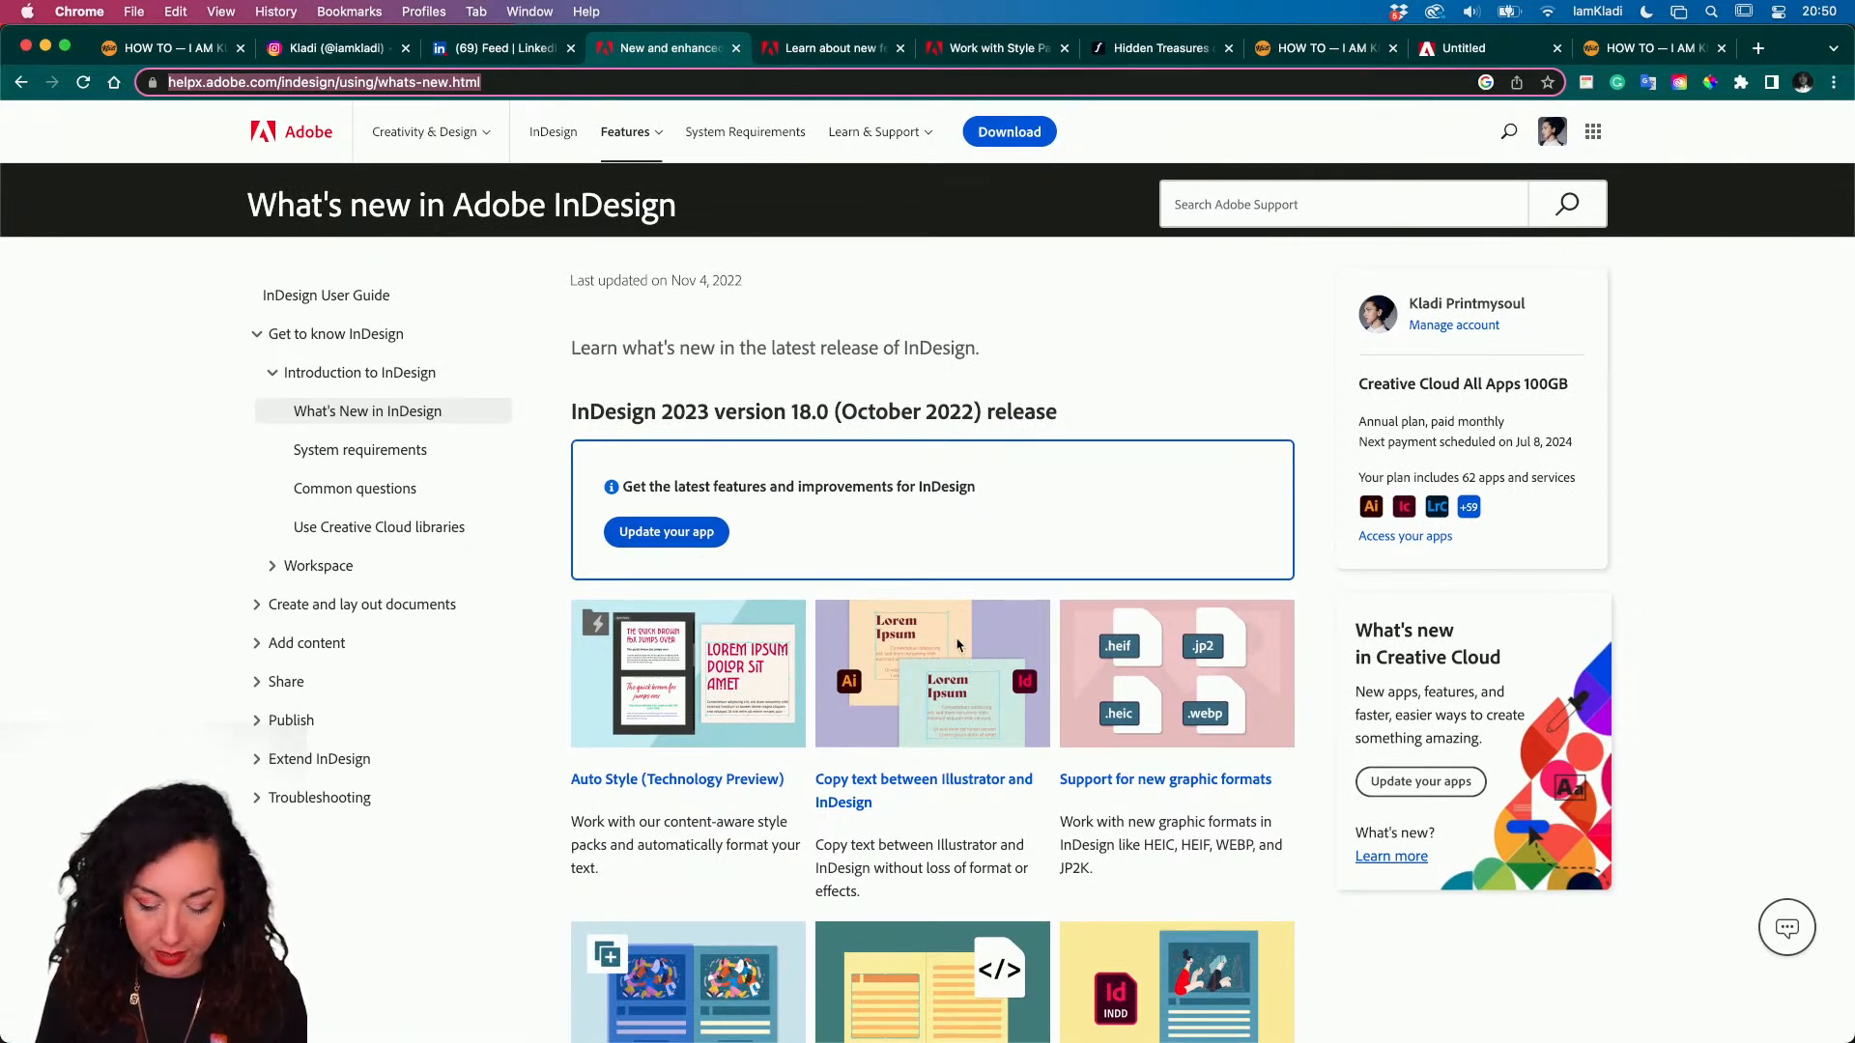
scroll(964, 660, up, 5)
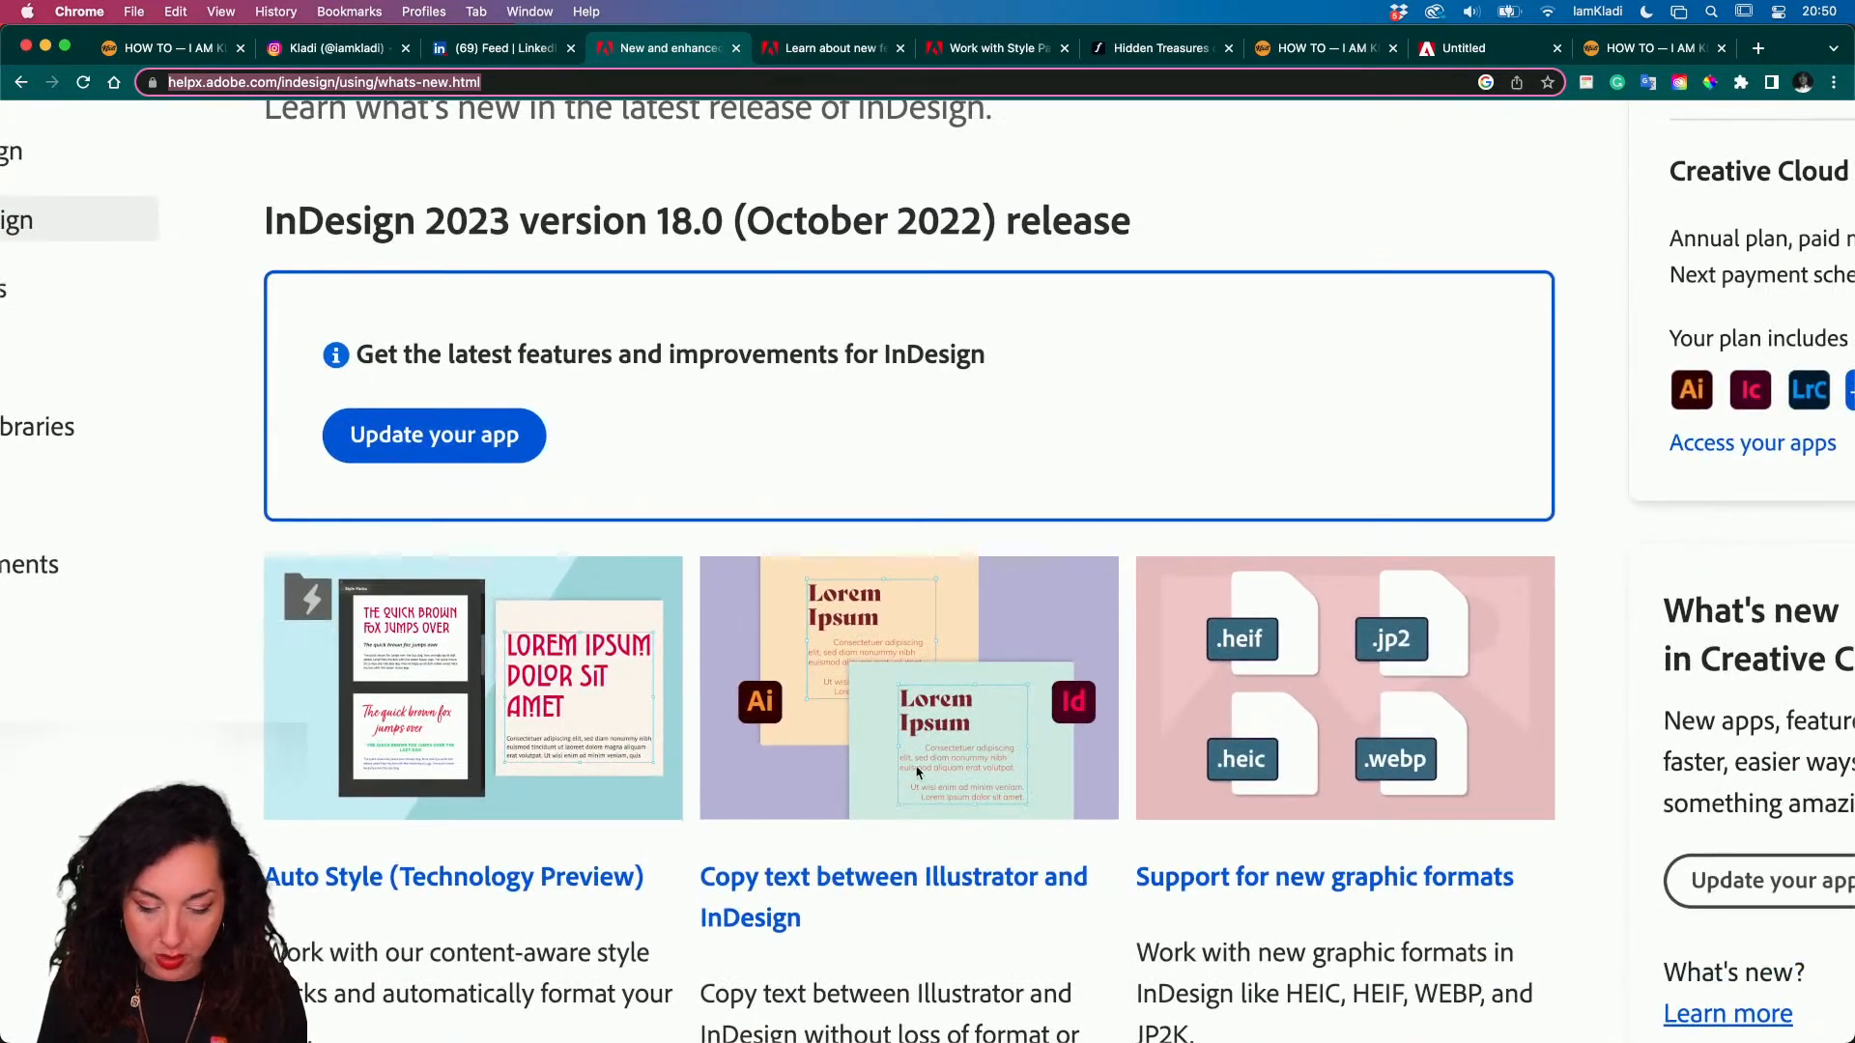
scroll(922, 806, down, 4)
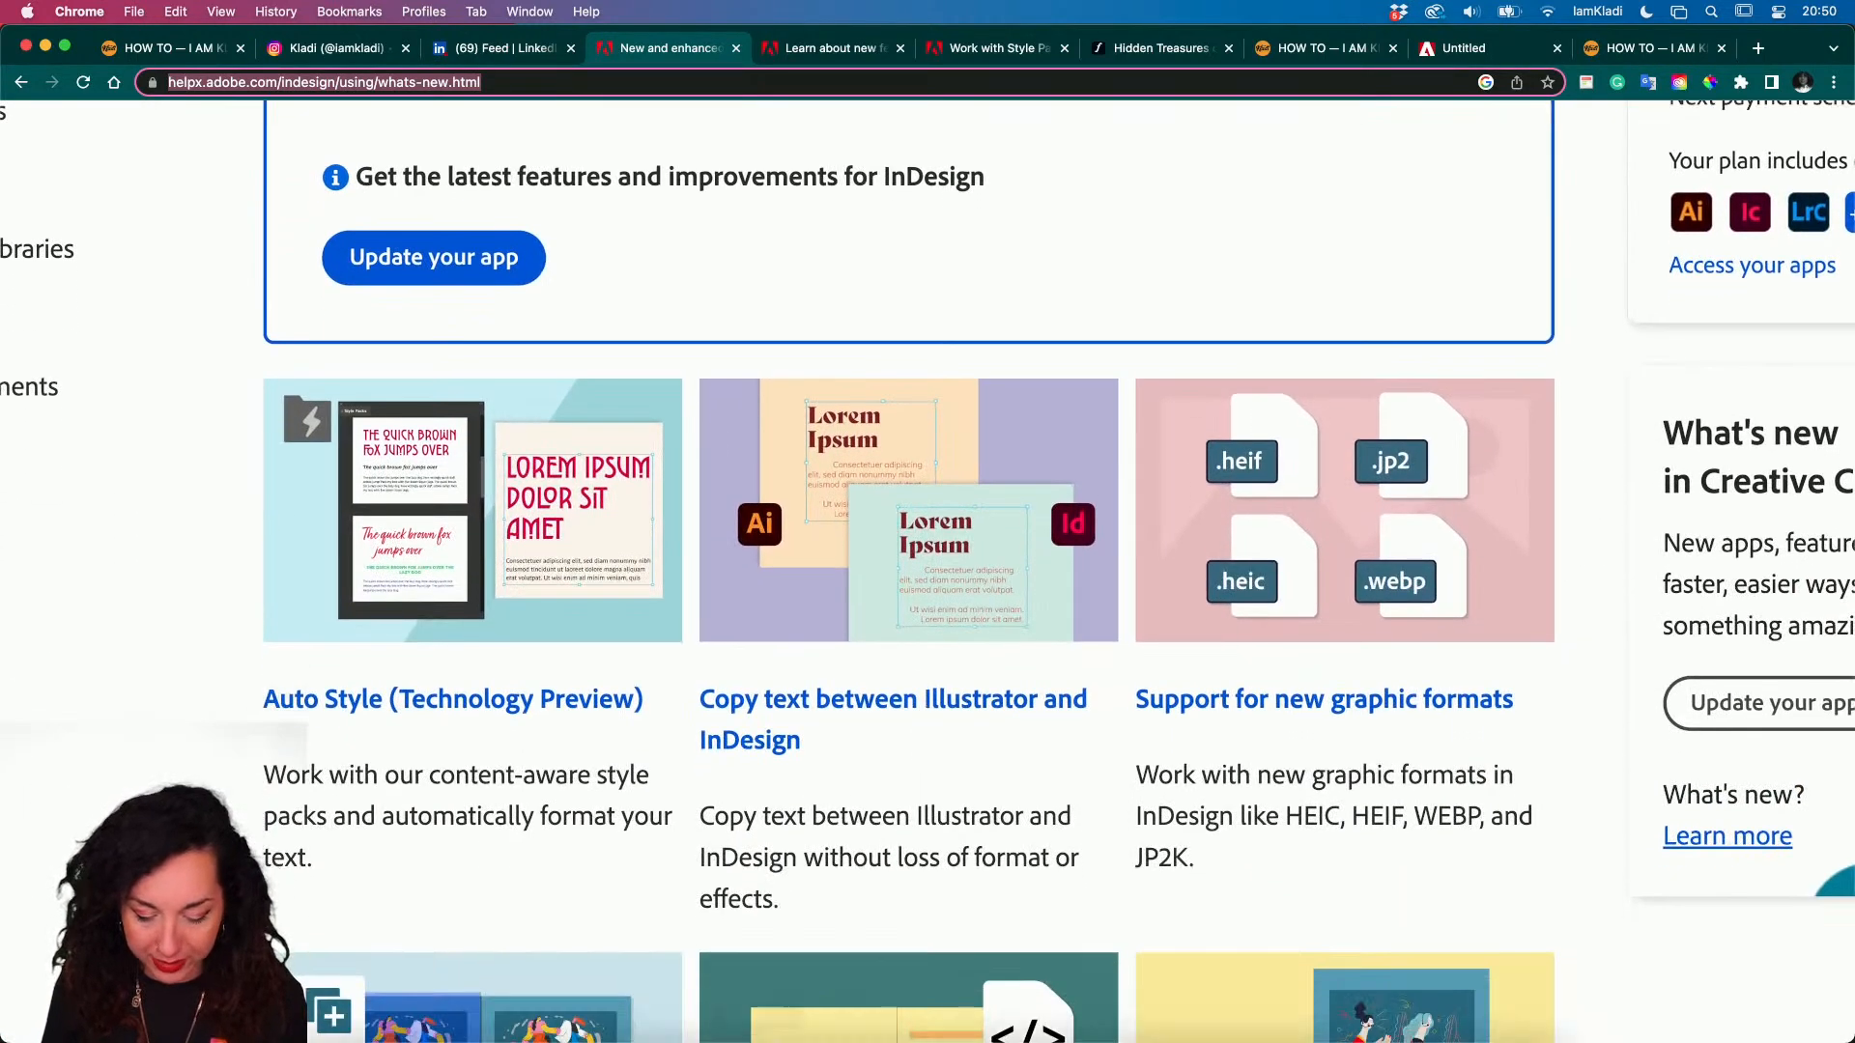
- Launch Adobe Illustrator 2023, dismiss the Wacom driver warning, and enlarge the window to fill the screen
click(798, 1022)
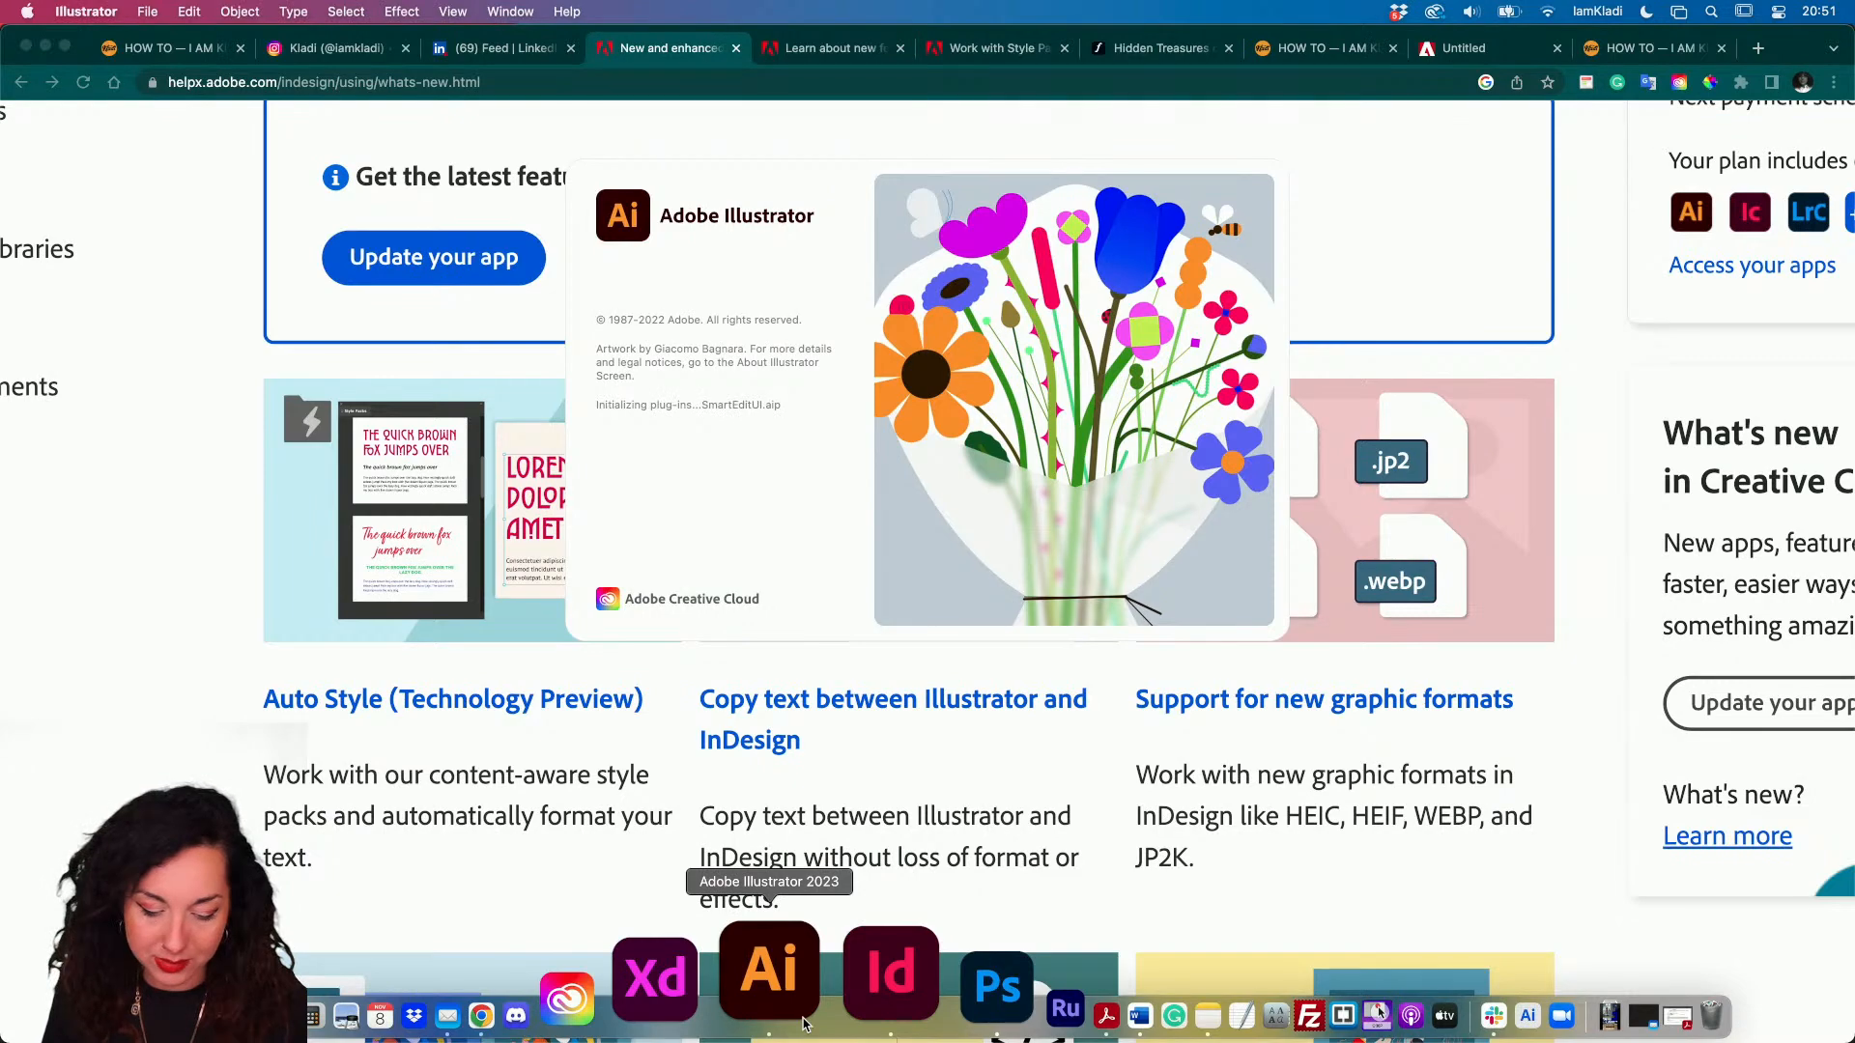
mouse_move(4, 1039)
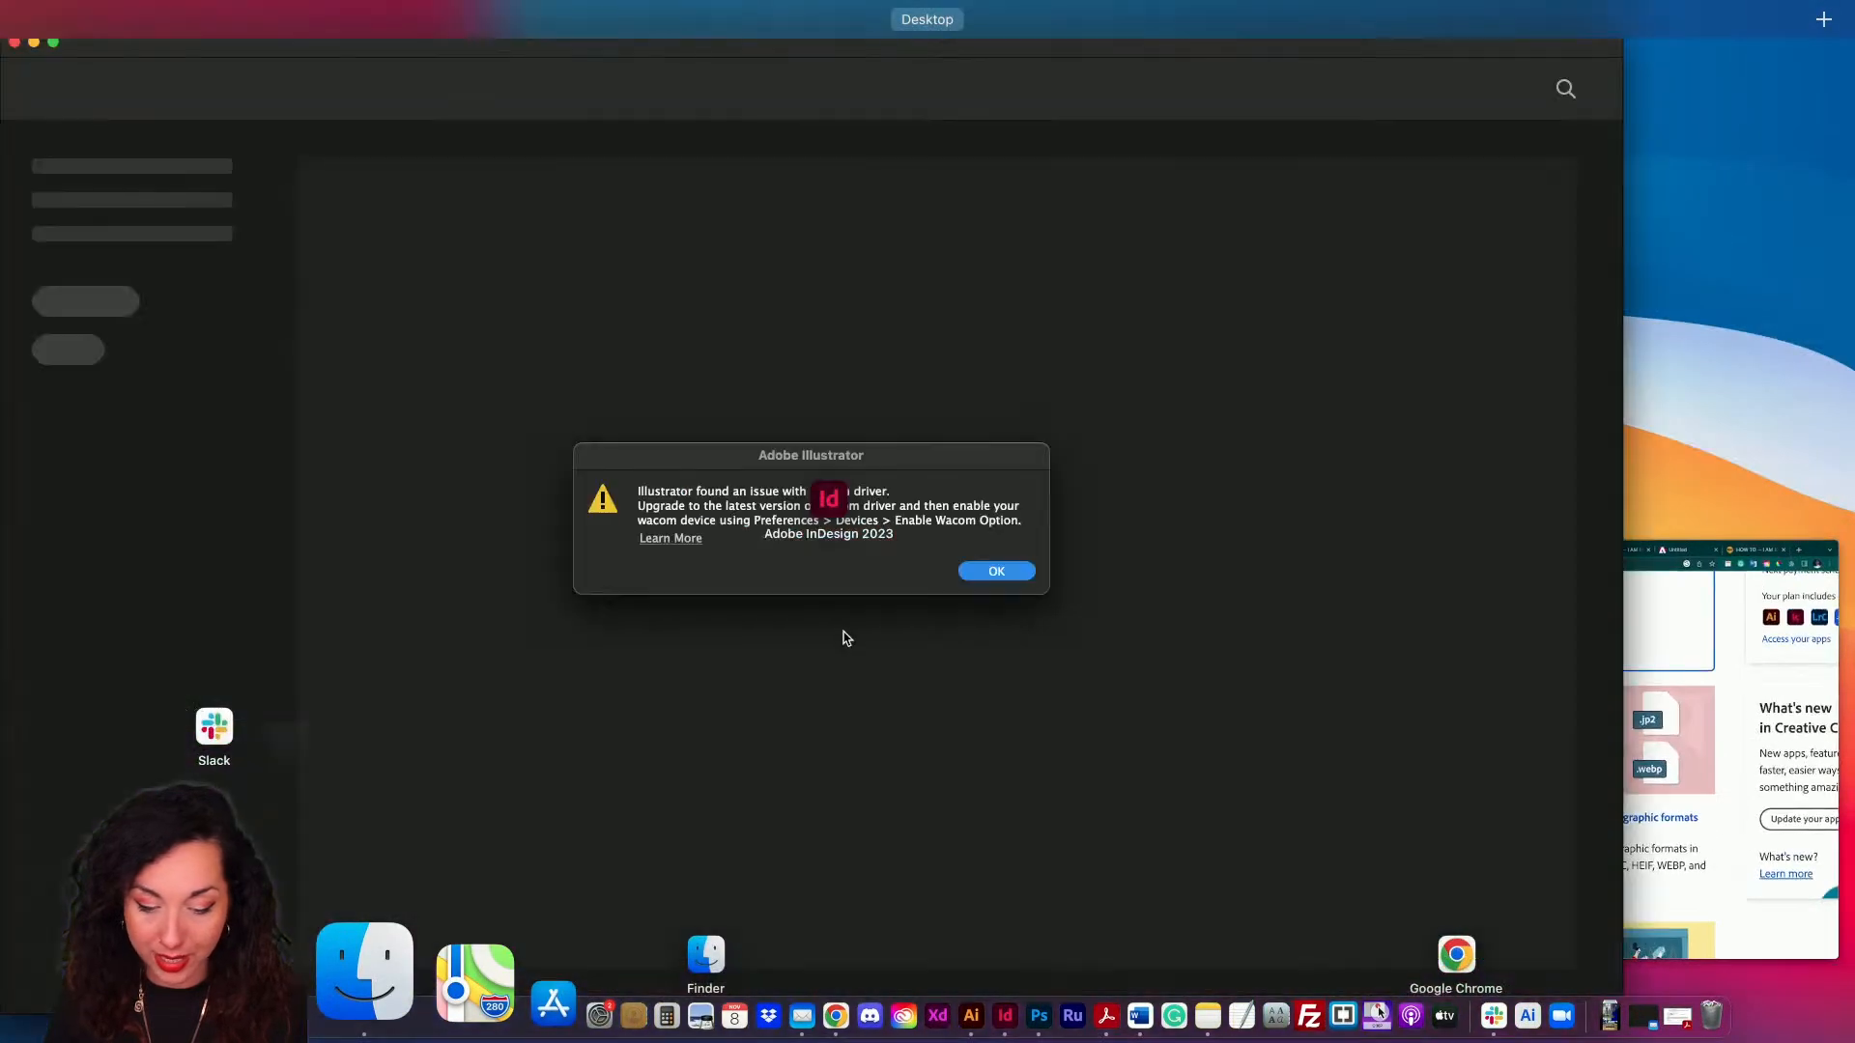
click(982, 573)
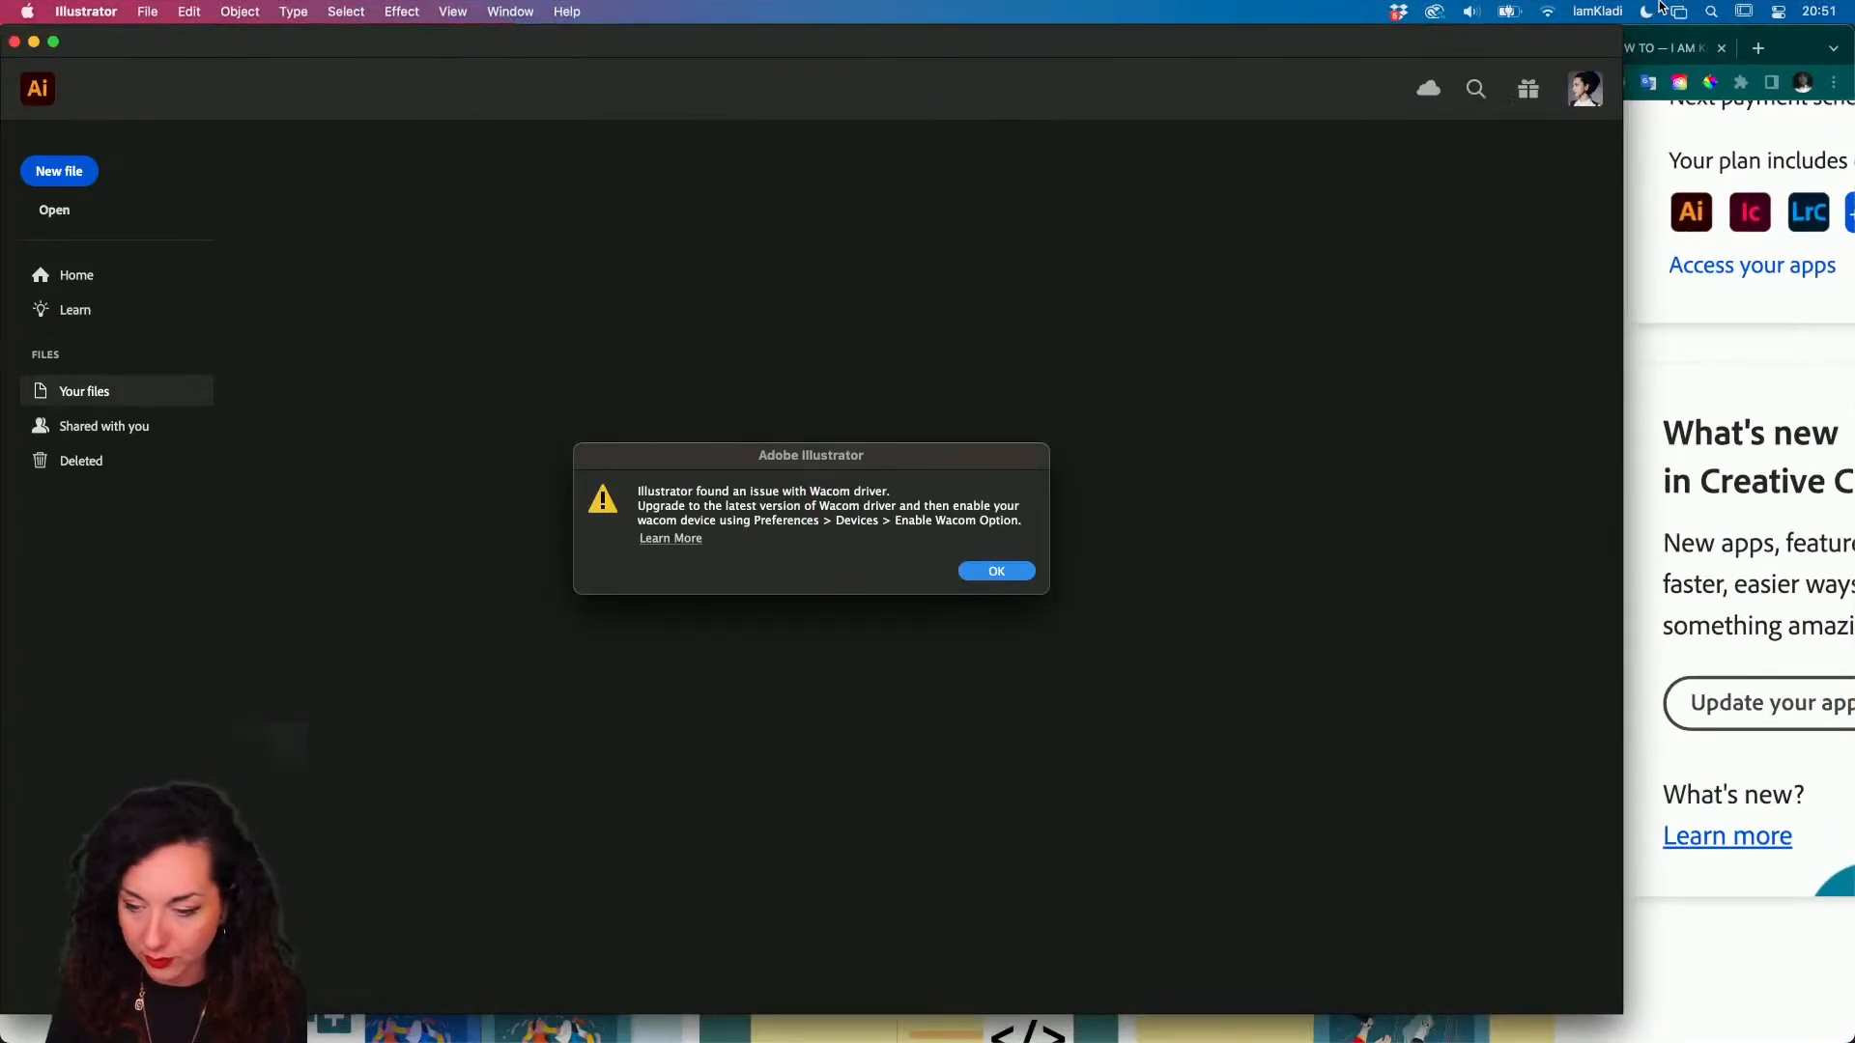
click(988, 577)
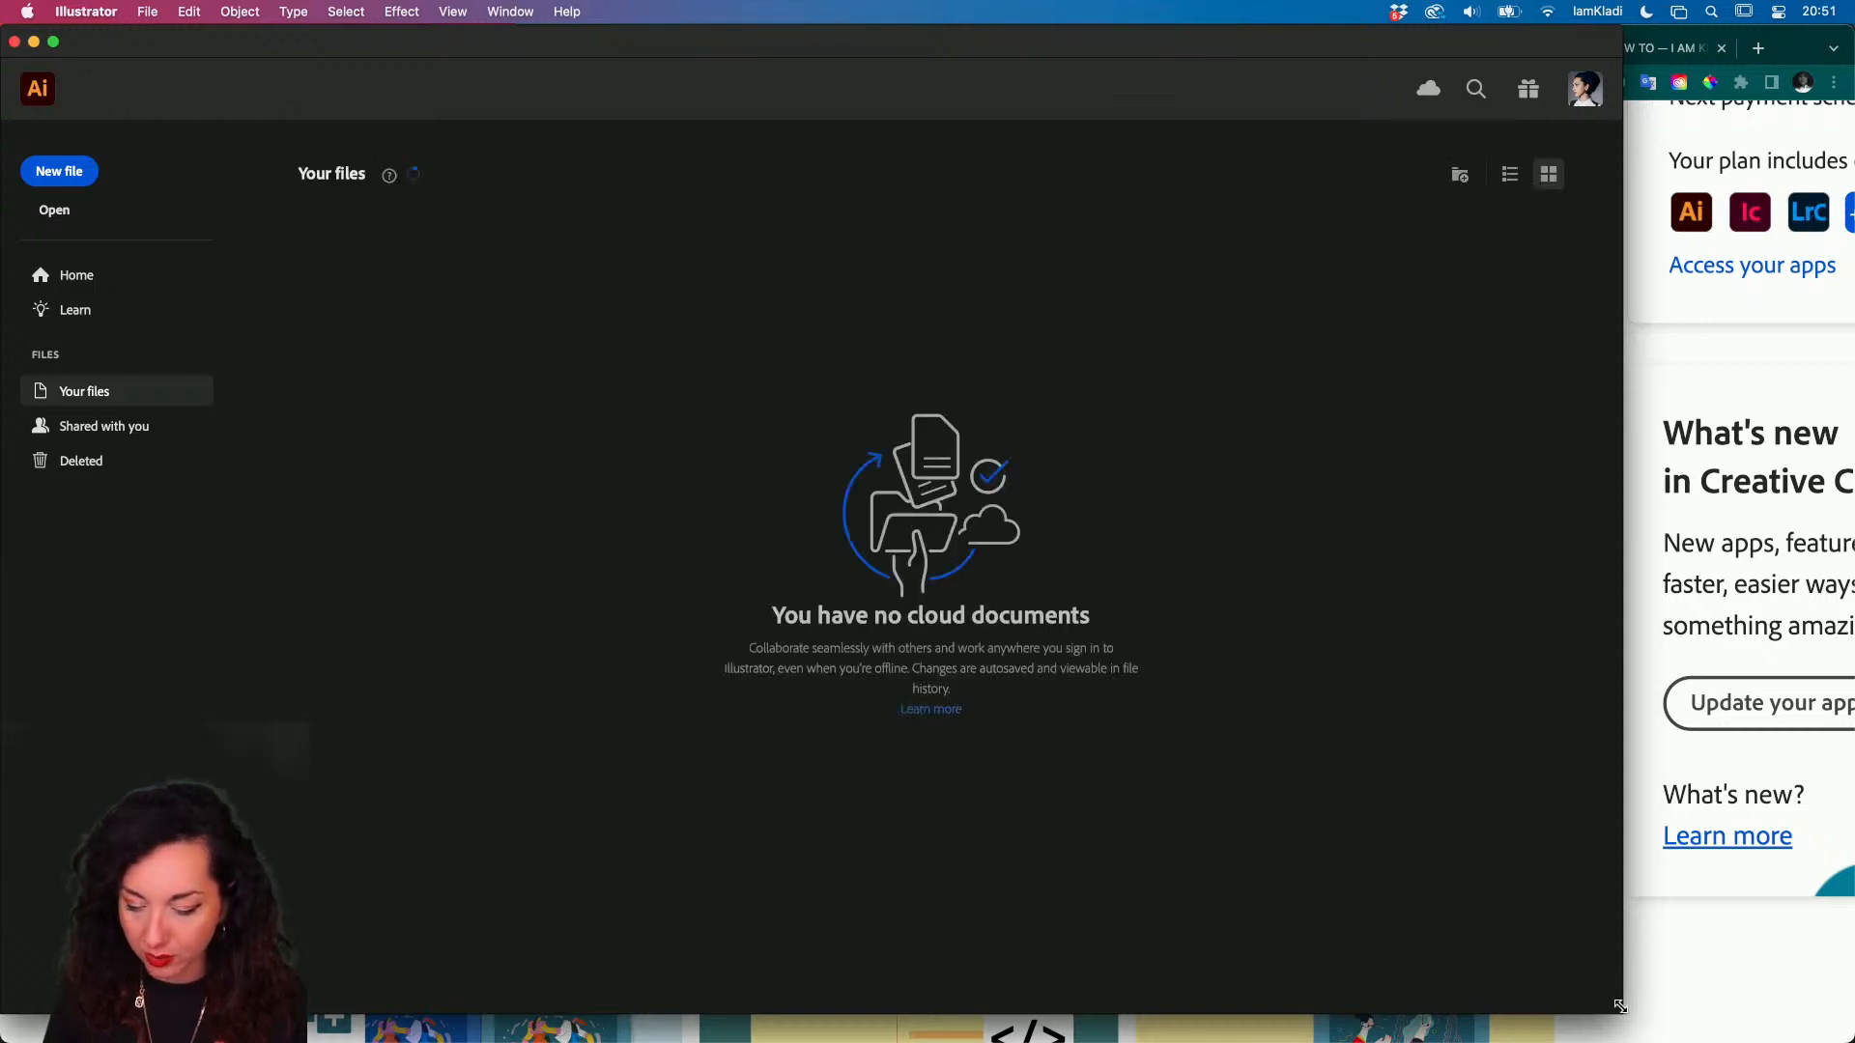
drag(1620, 1011, 1850, 1039)
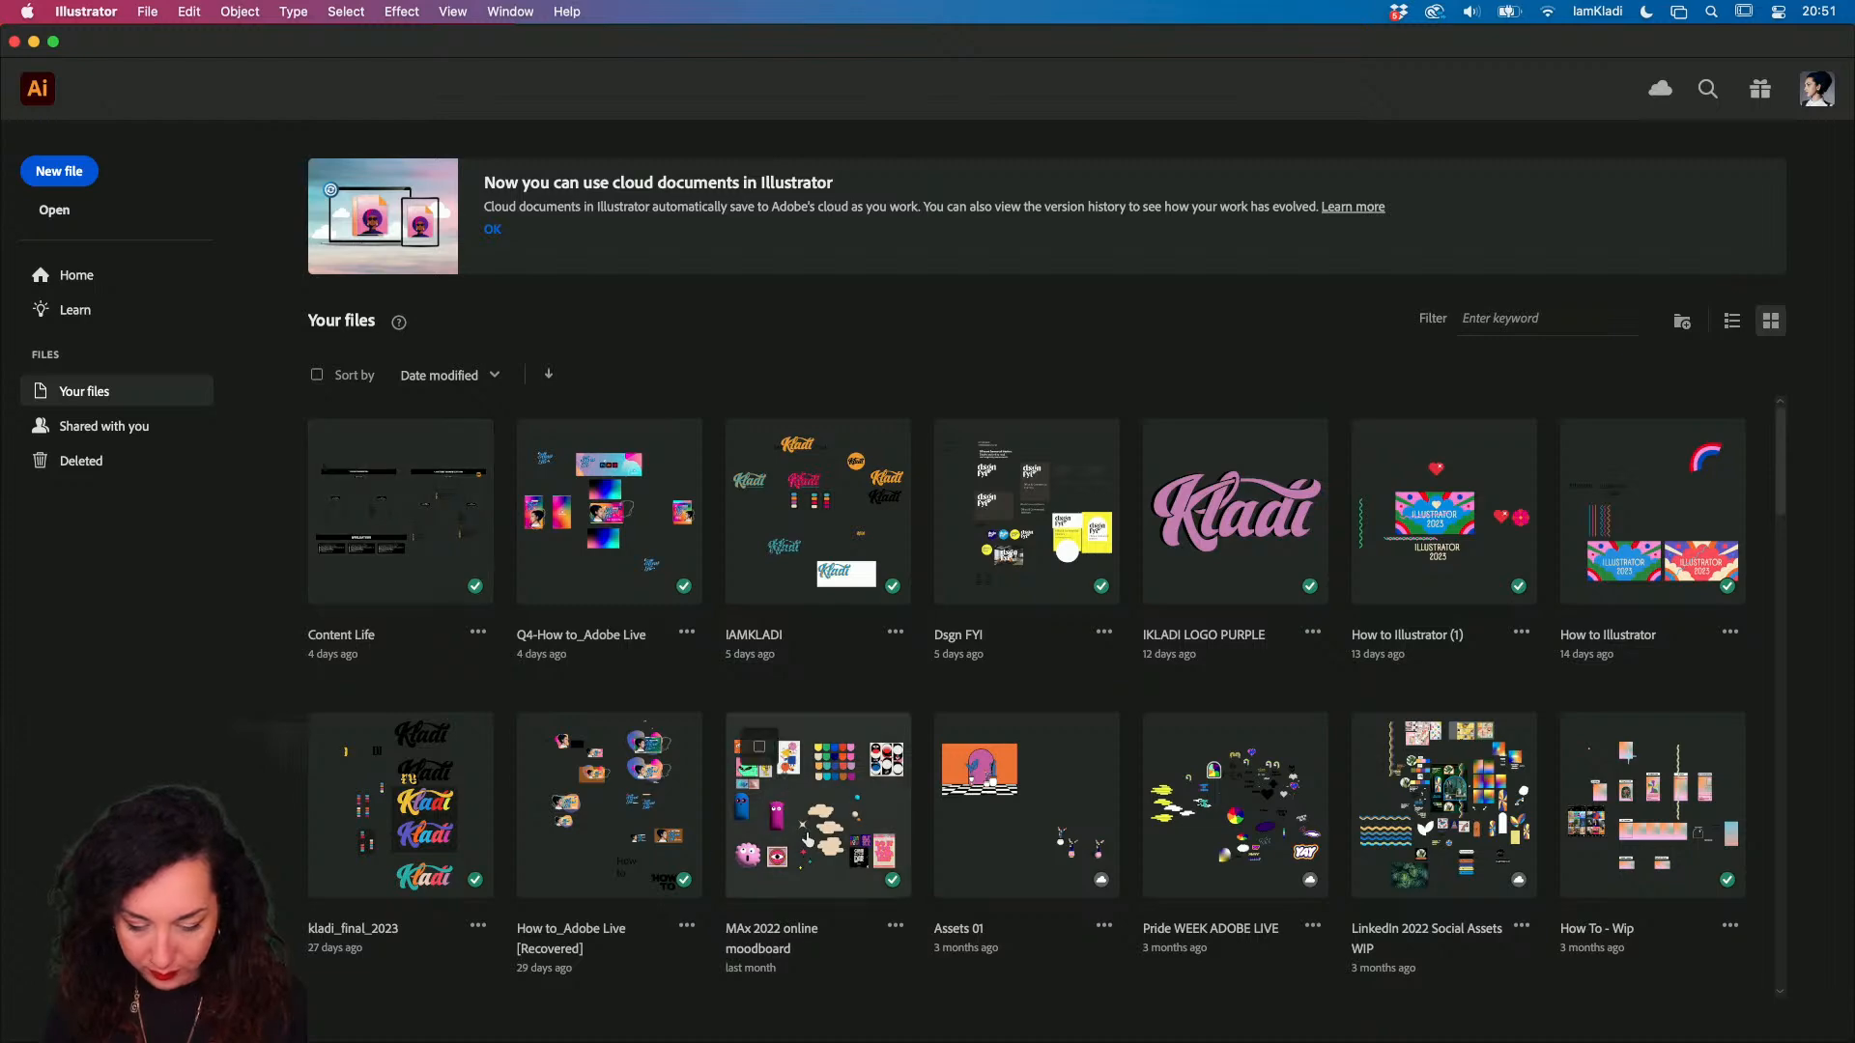
- Find and open the cloud document "IG PRIDE stickers" from the Illustrator files
scroll(809, 840, down, 3)
scroll(1070, 693, down, 4)
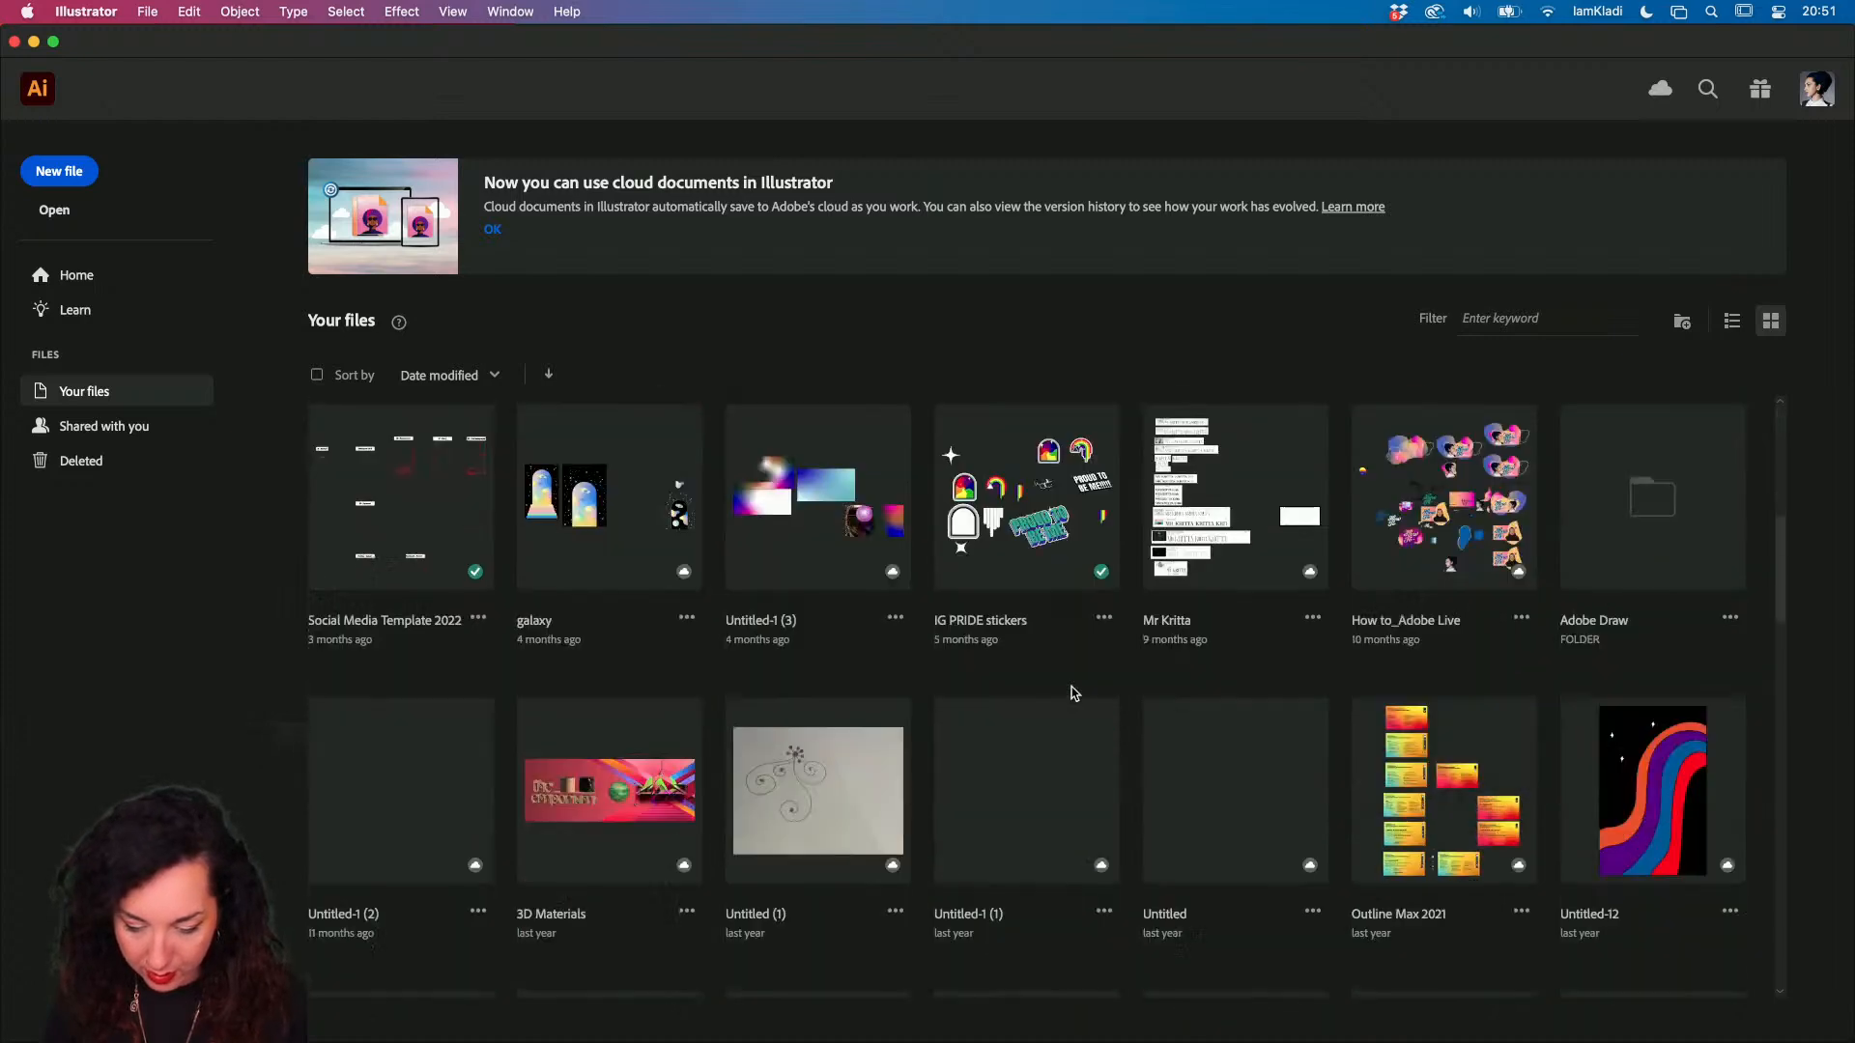
scroll(1071, 693, up, 1)
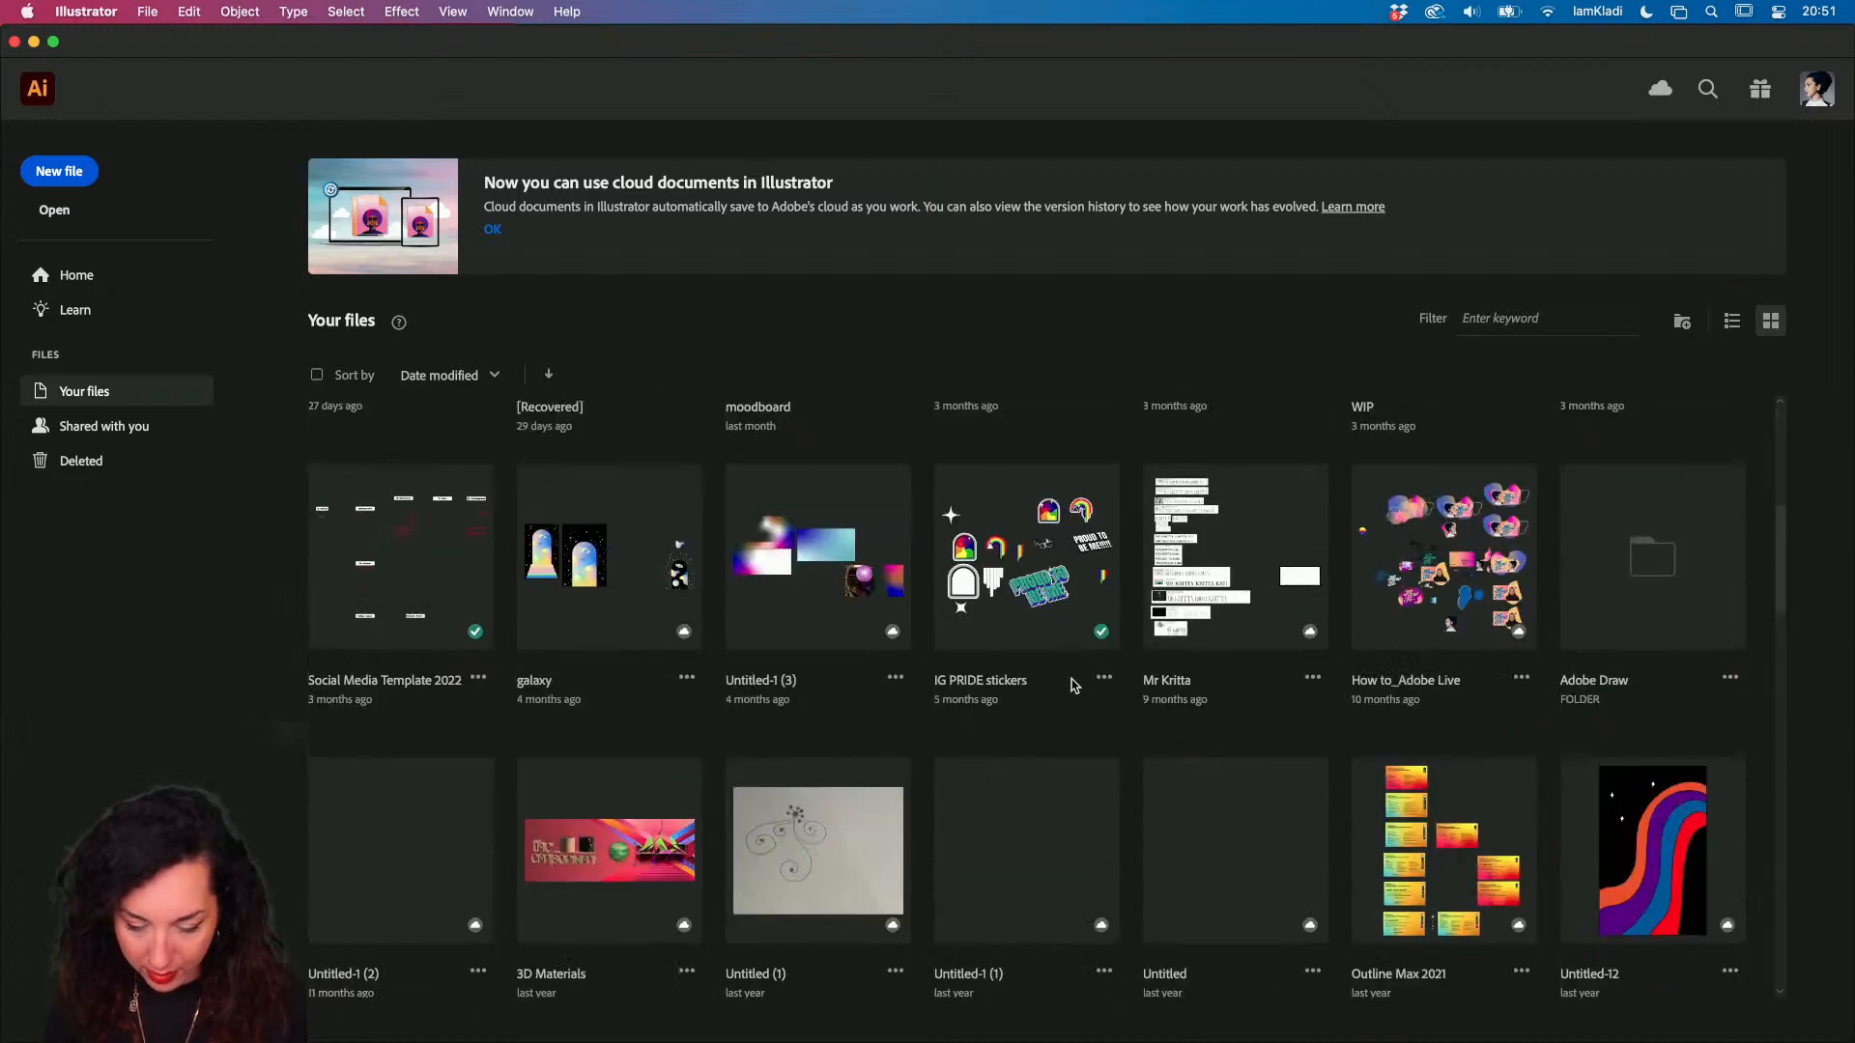
double_click(1055, 606)
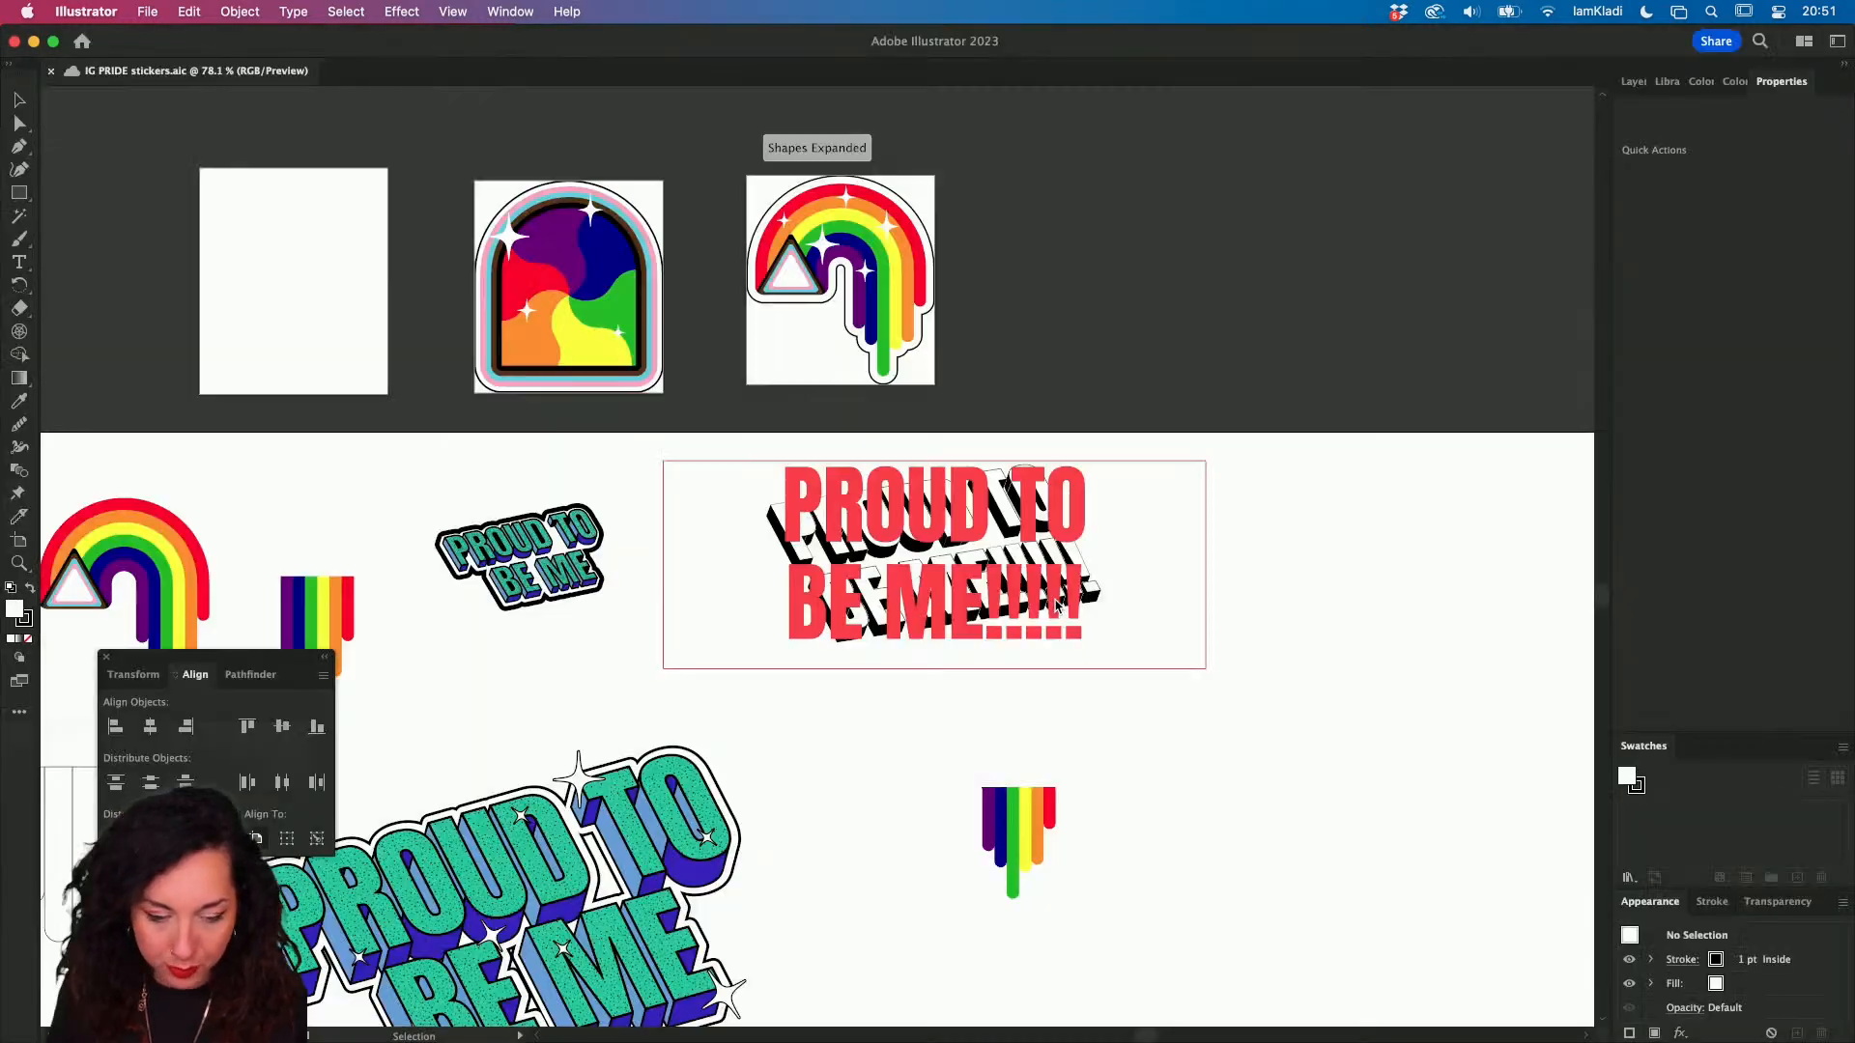
- Select the black-and-white extruded "PROUD TO BE ME!!!!!" text object on the artboard and copy it
click(1155, 645)
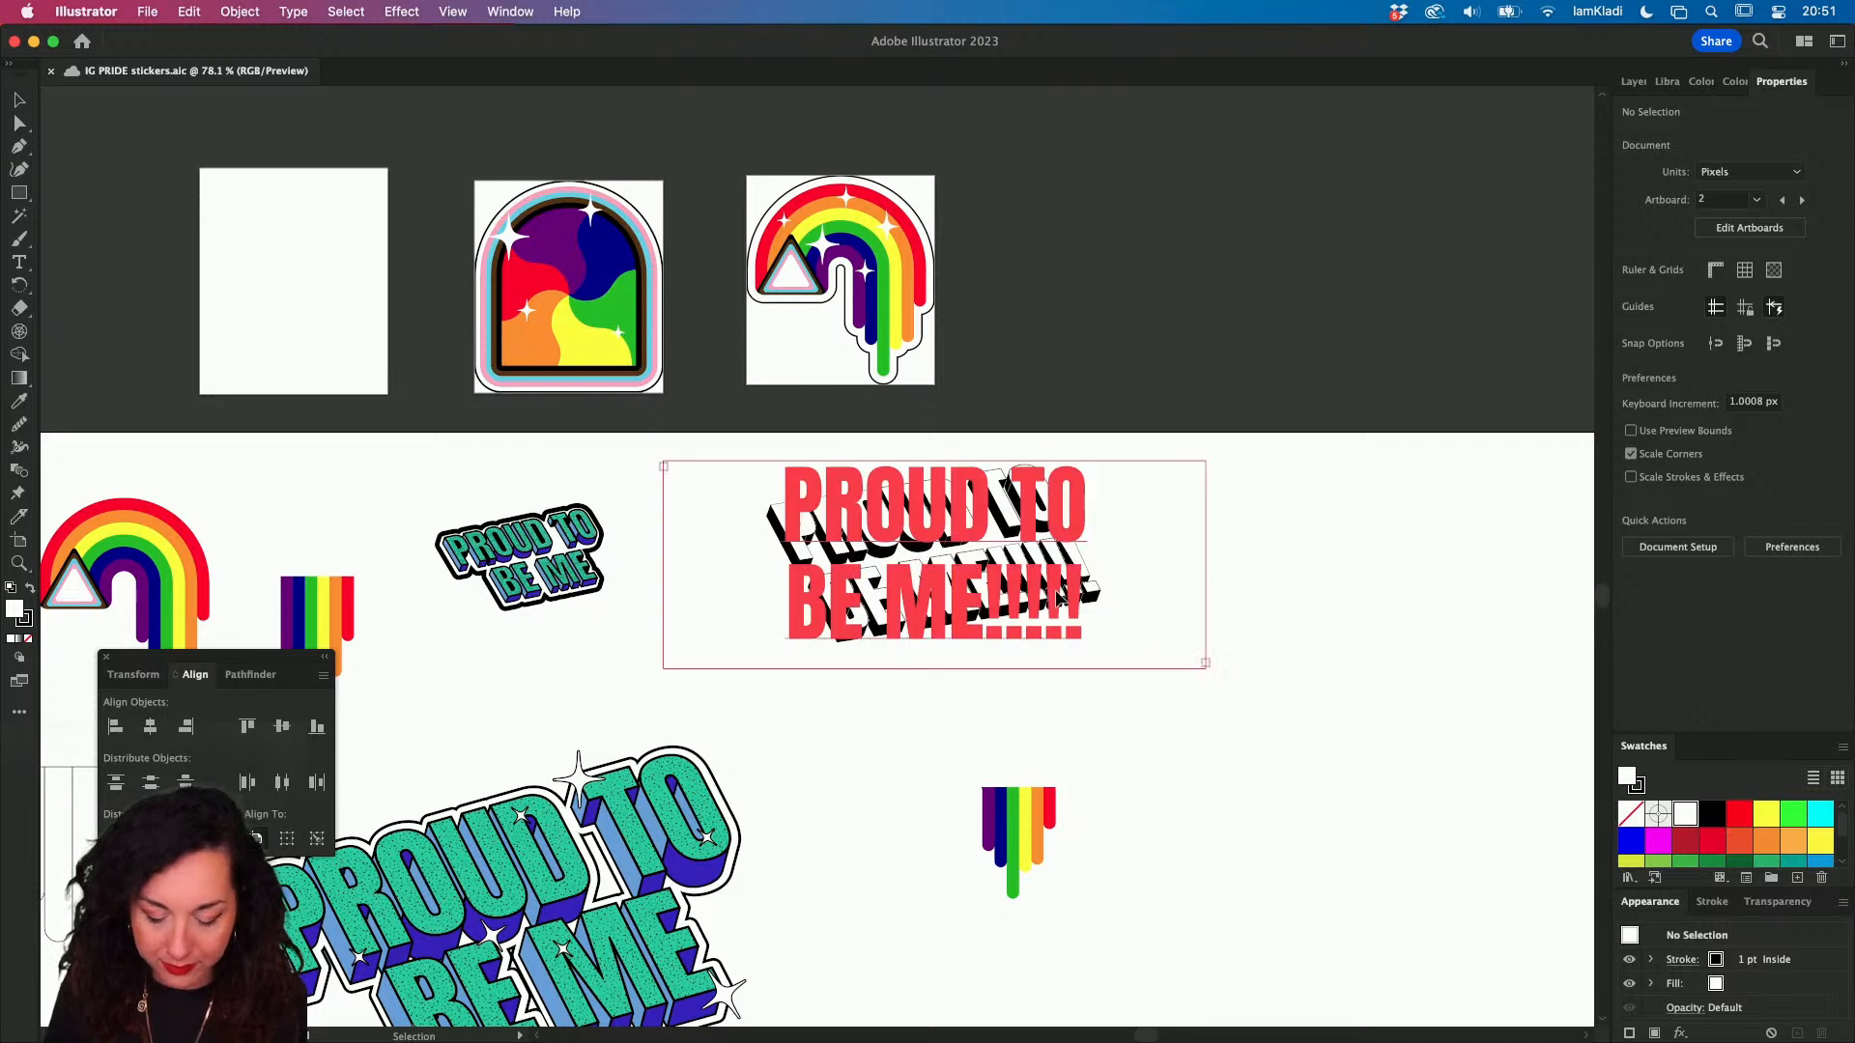
key(a)
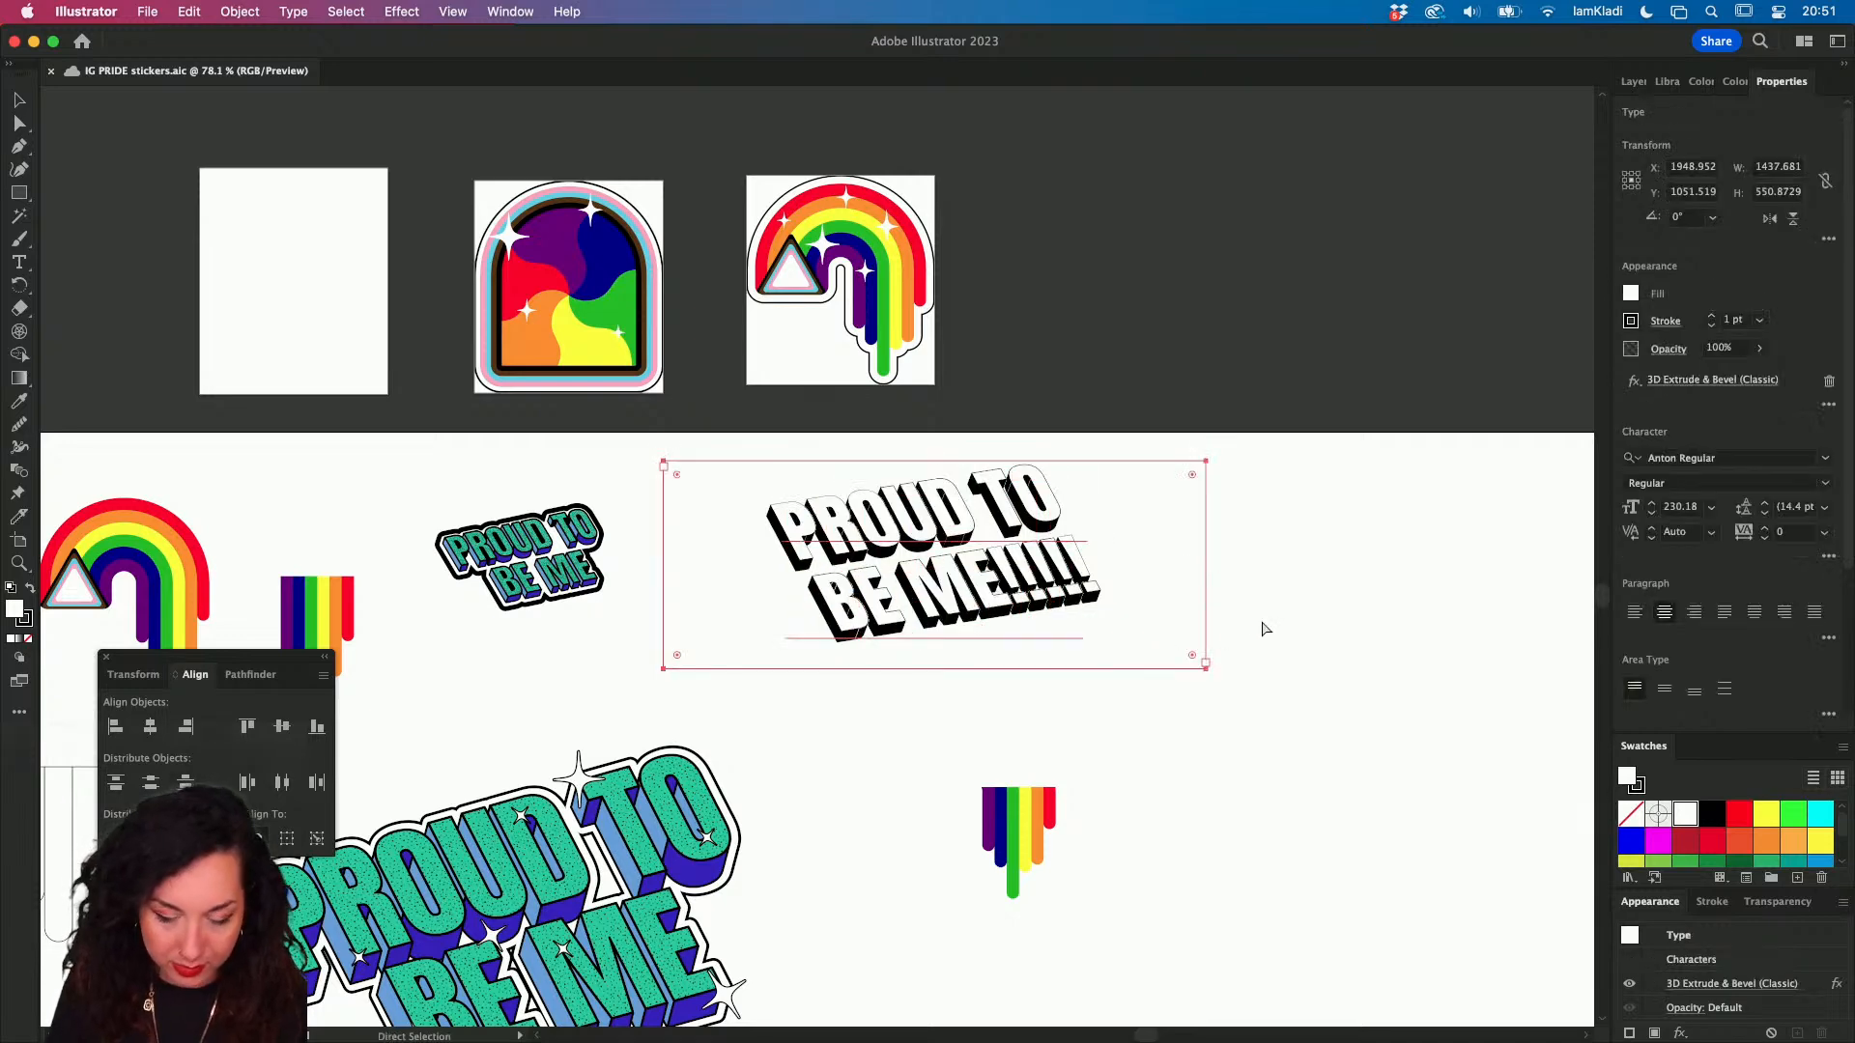
key(v)
mouse_move(898, 1014)
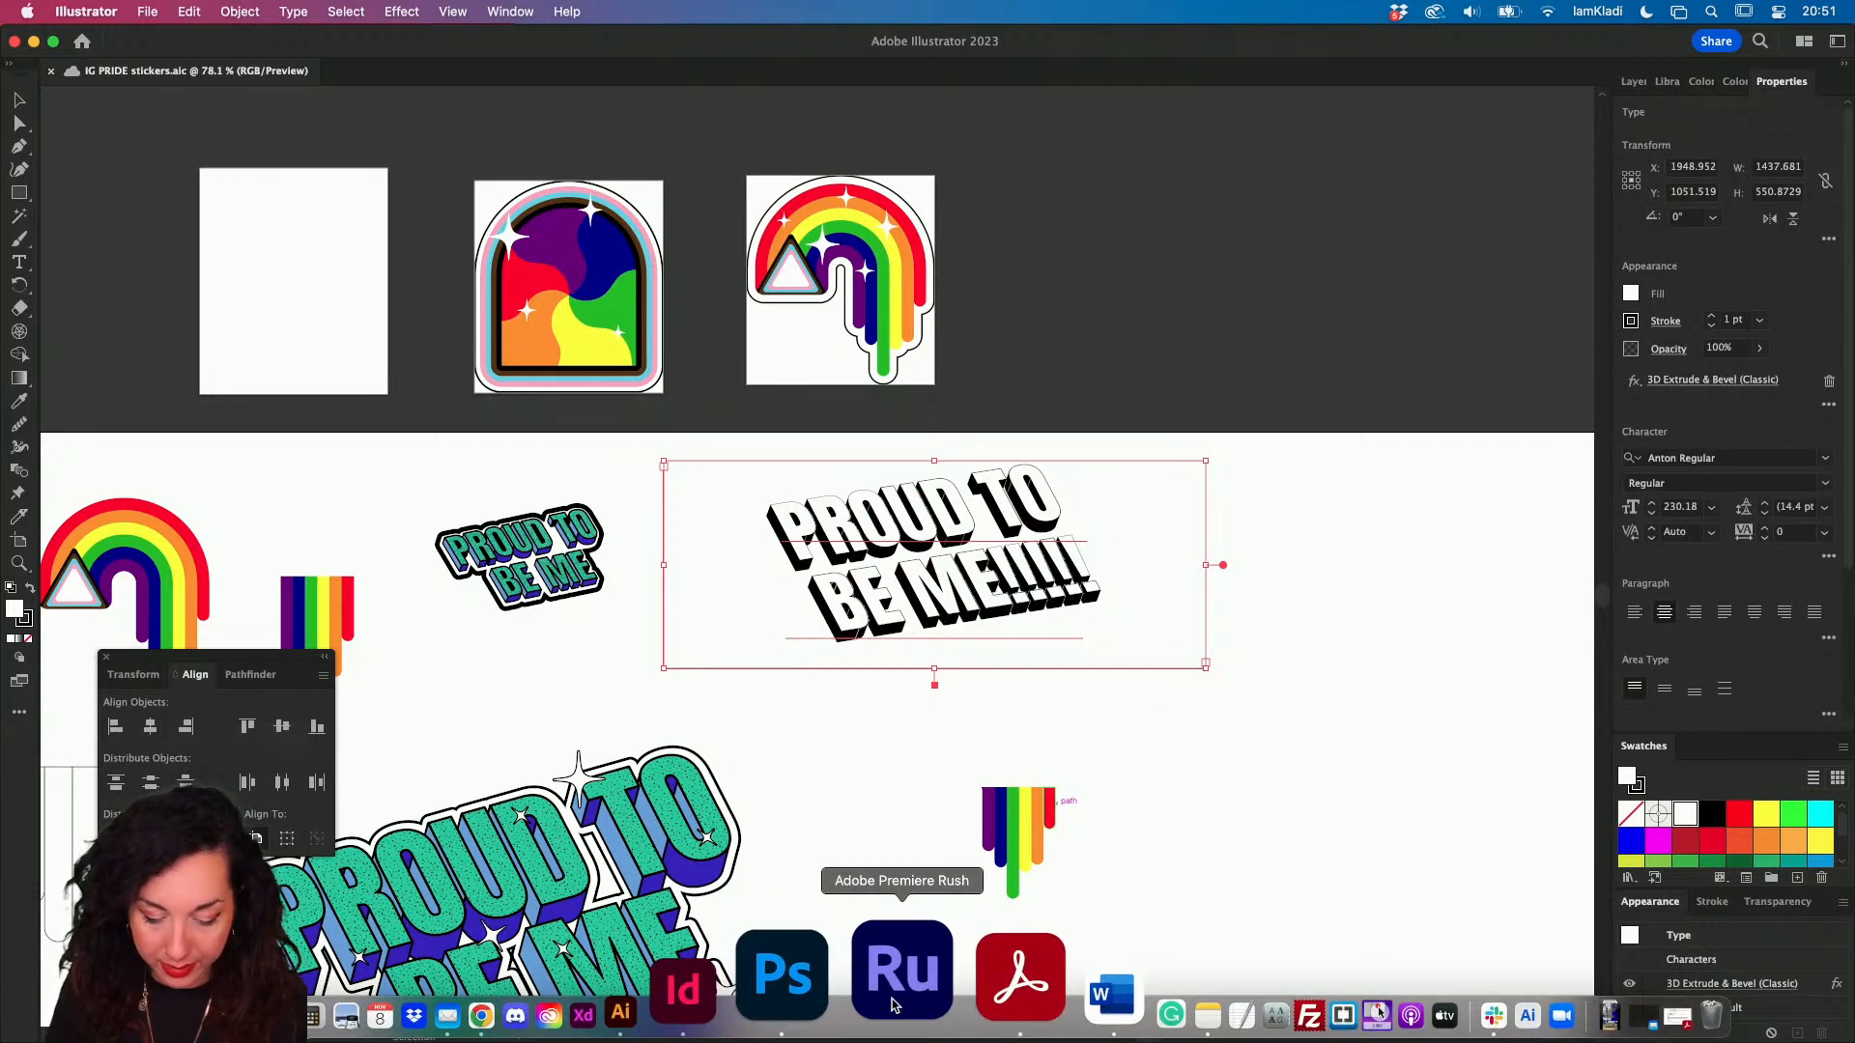
- Switch to InDesign, close the Publish Online dialog, and paste the copied text below "Replay Video"
click(839, 993)
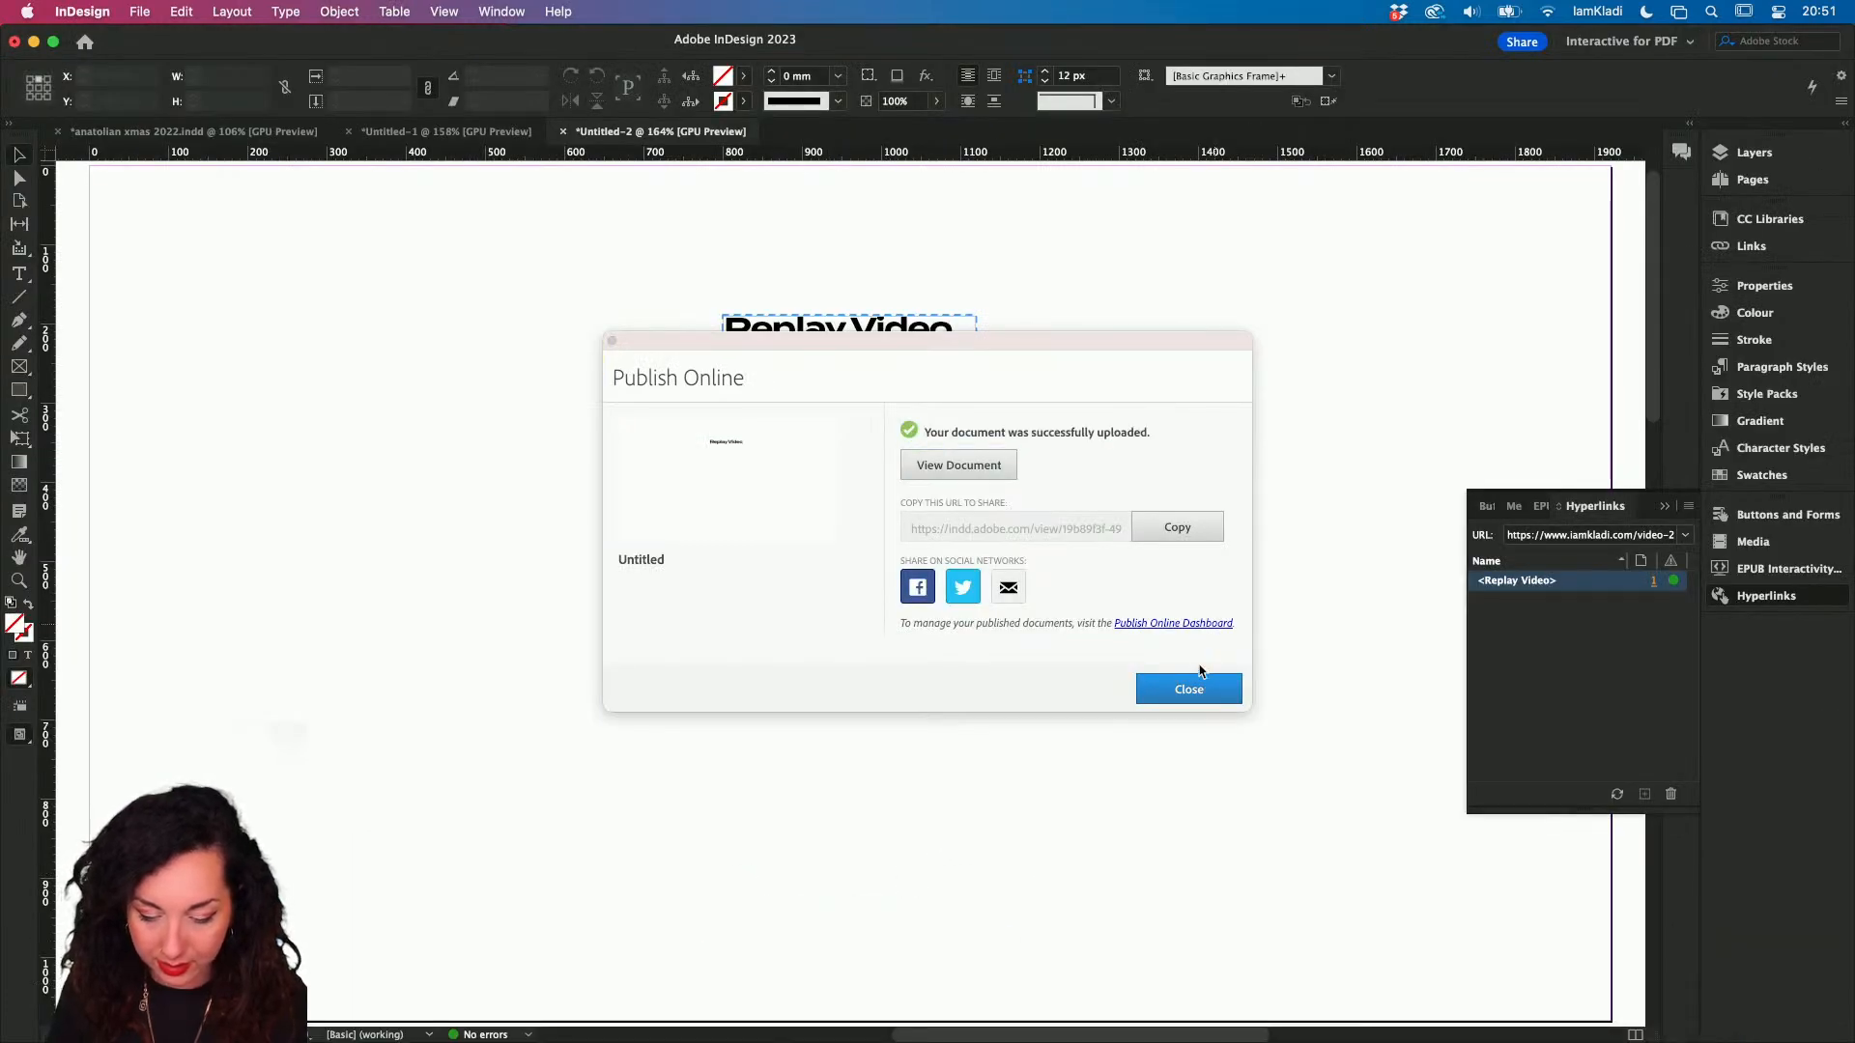
click(1189, 687)
key(super+v)
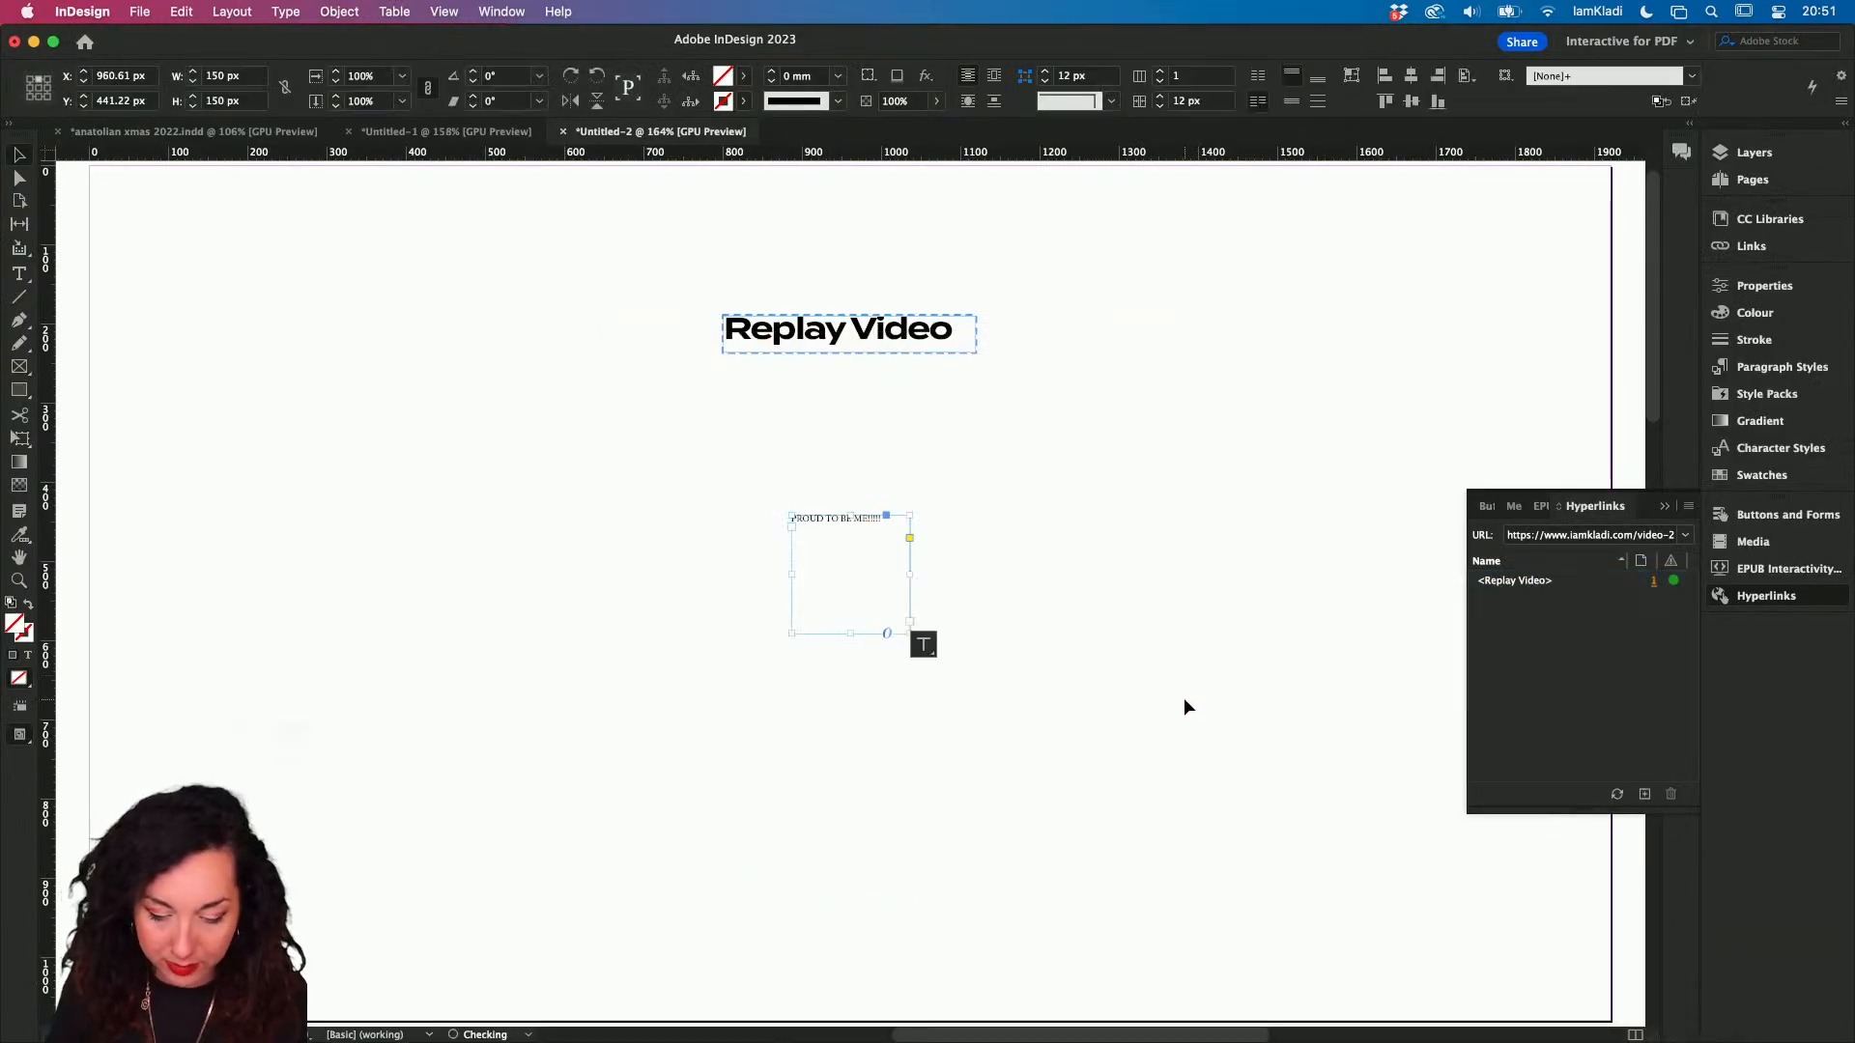
- Try to give the pasted "PROUD TO BE ME!!!!!" text its original formatting, and delete its frame
scroll(878, 584, up, 4)
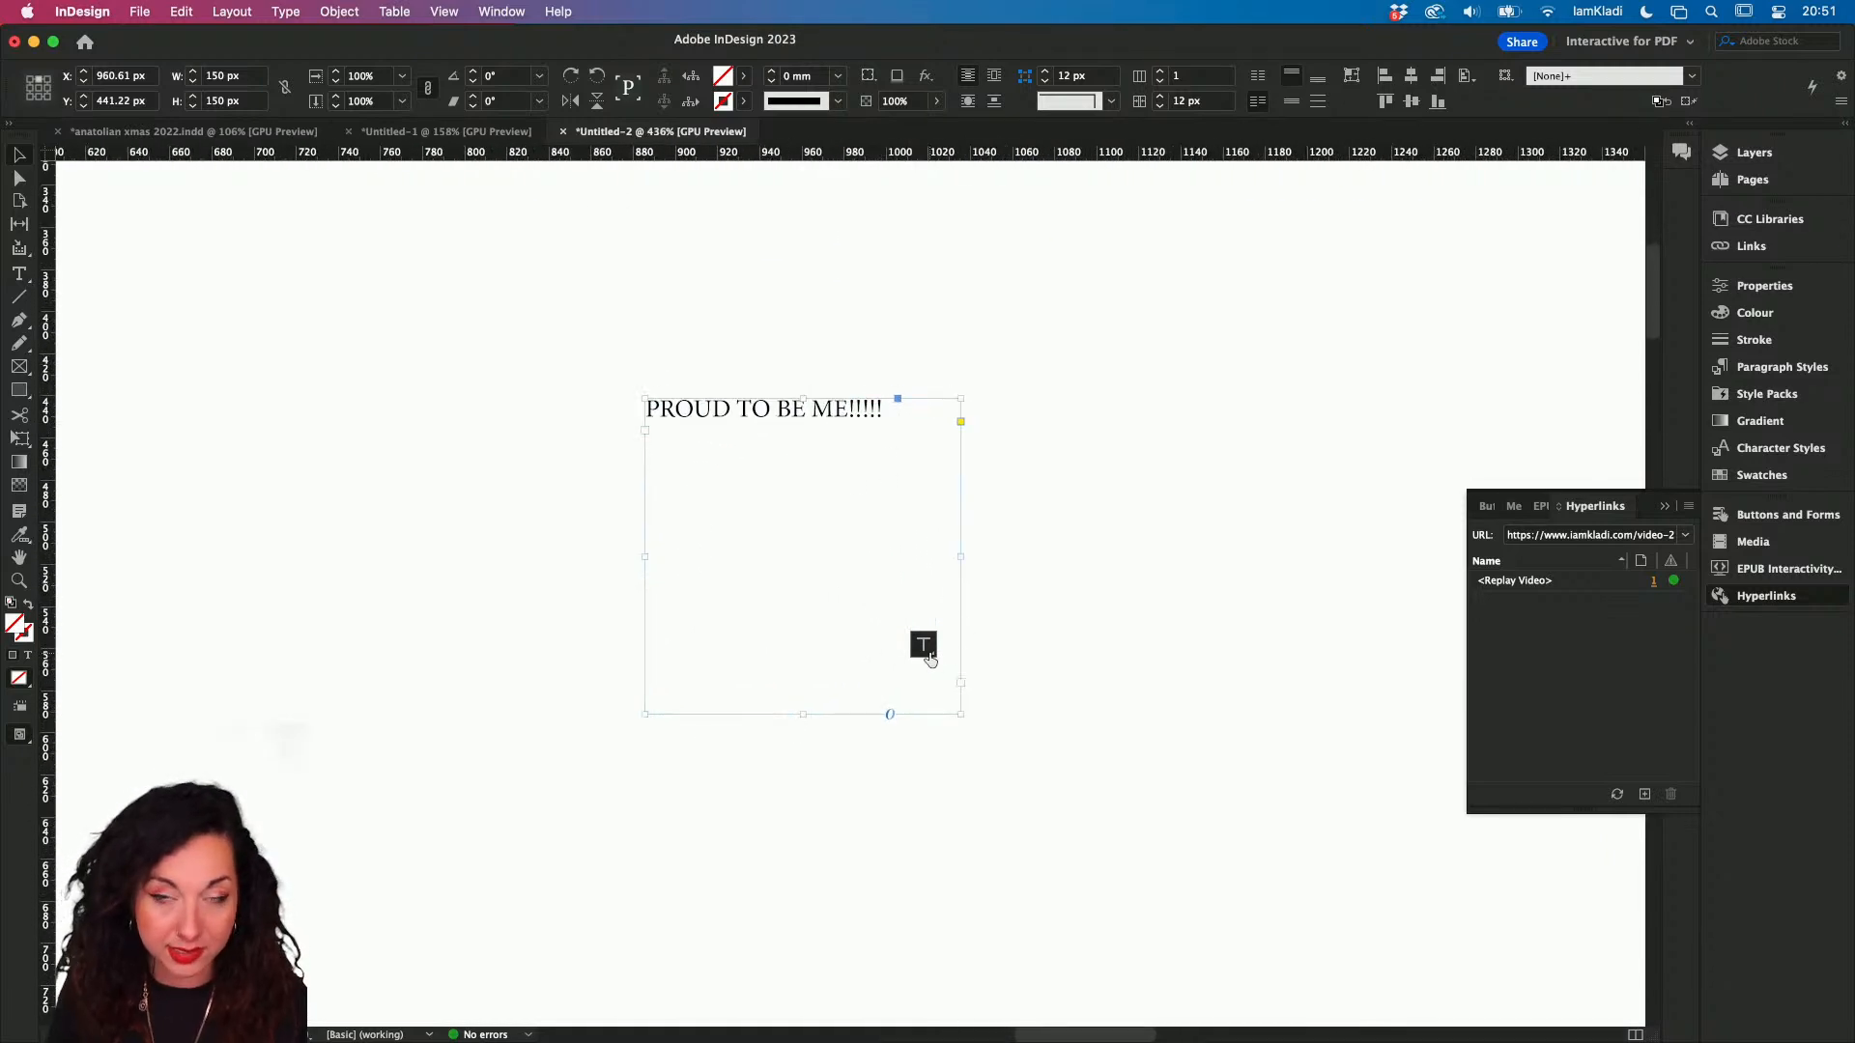
mouse_move(929, 658)
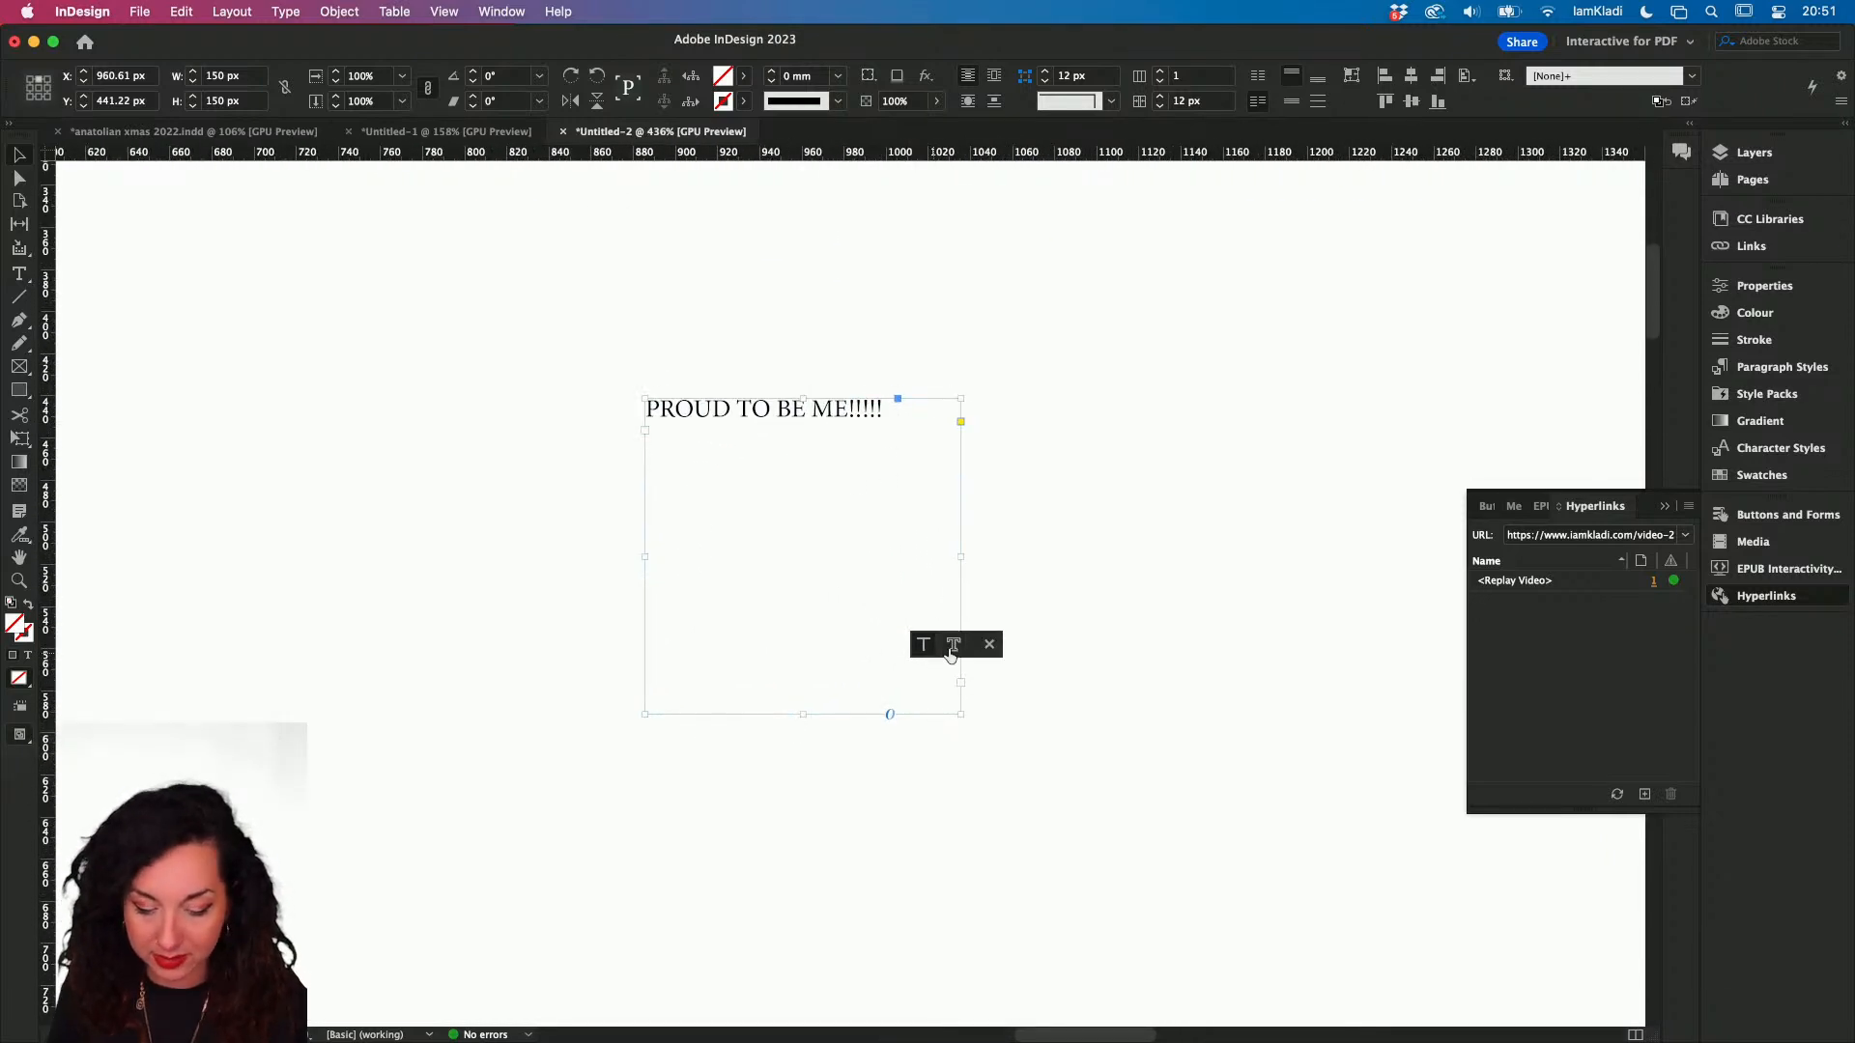
click(953, 649)
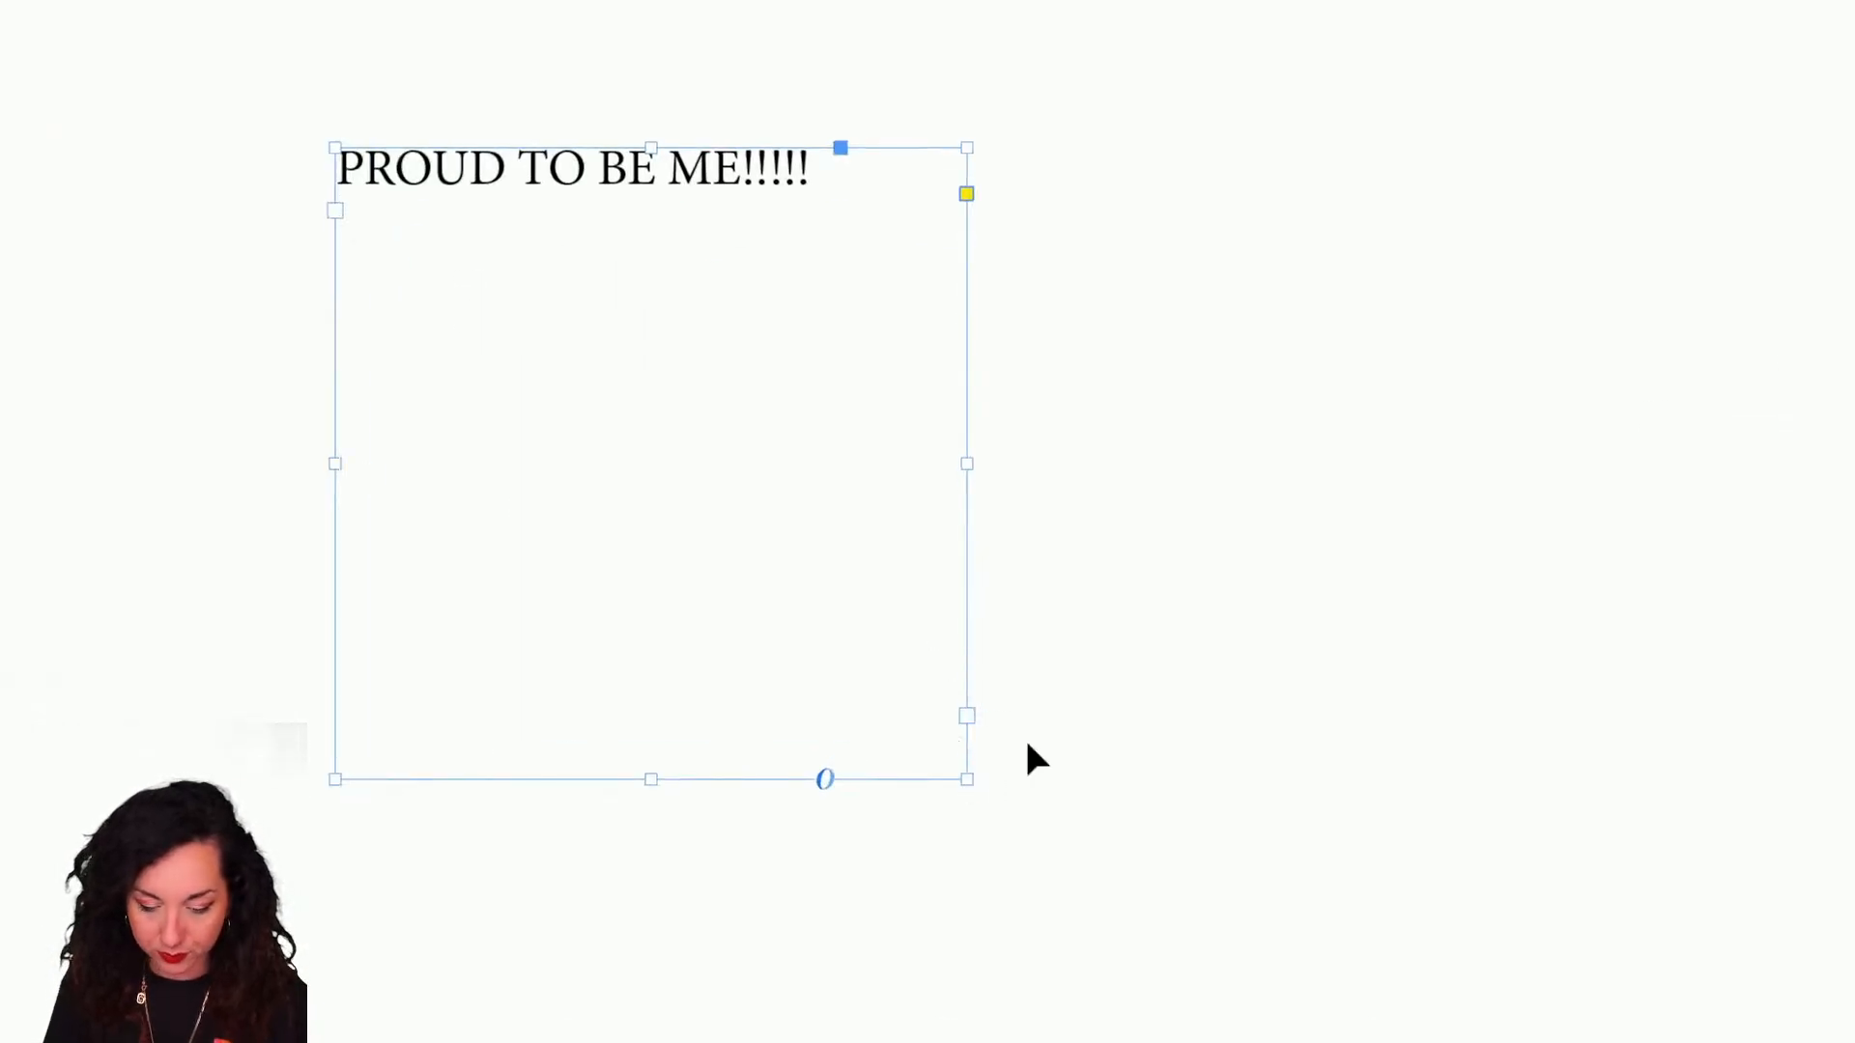
key(BackSpace)
- Paste the "PROUD TO BE ME!!!!!" text again and choose the paste option that keeps its formatting
key(super+v)
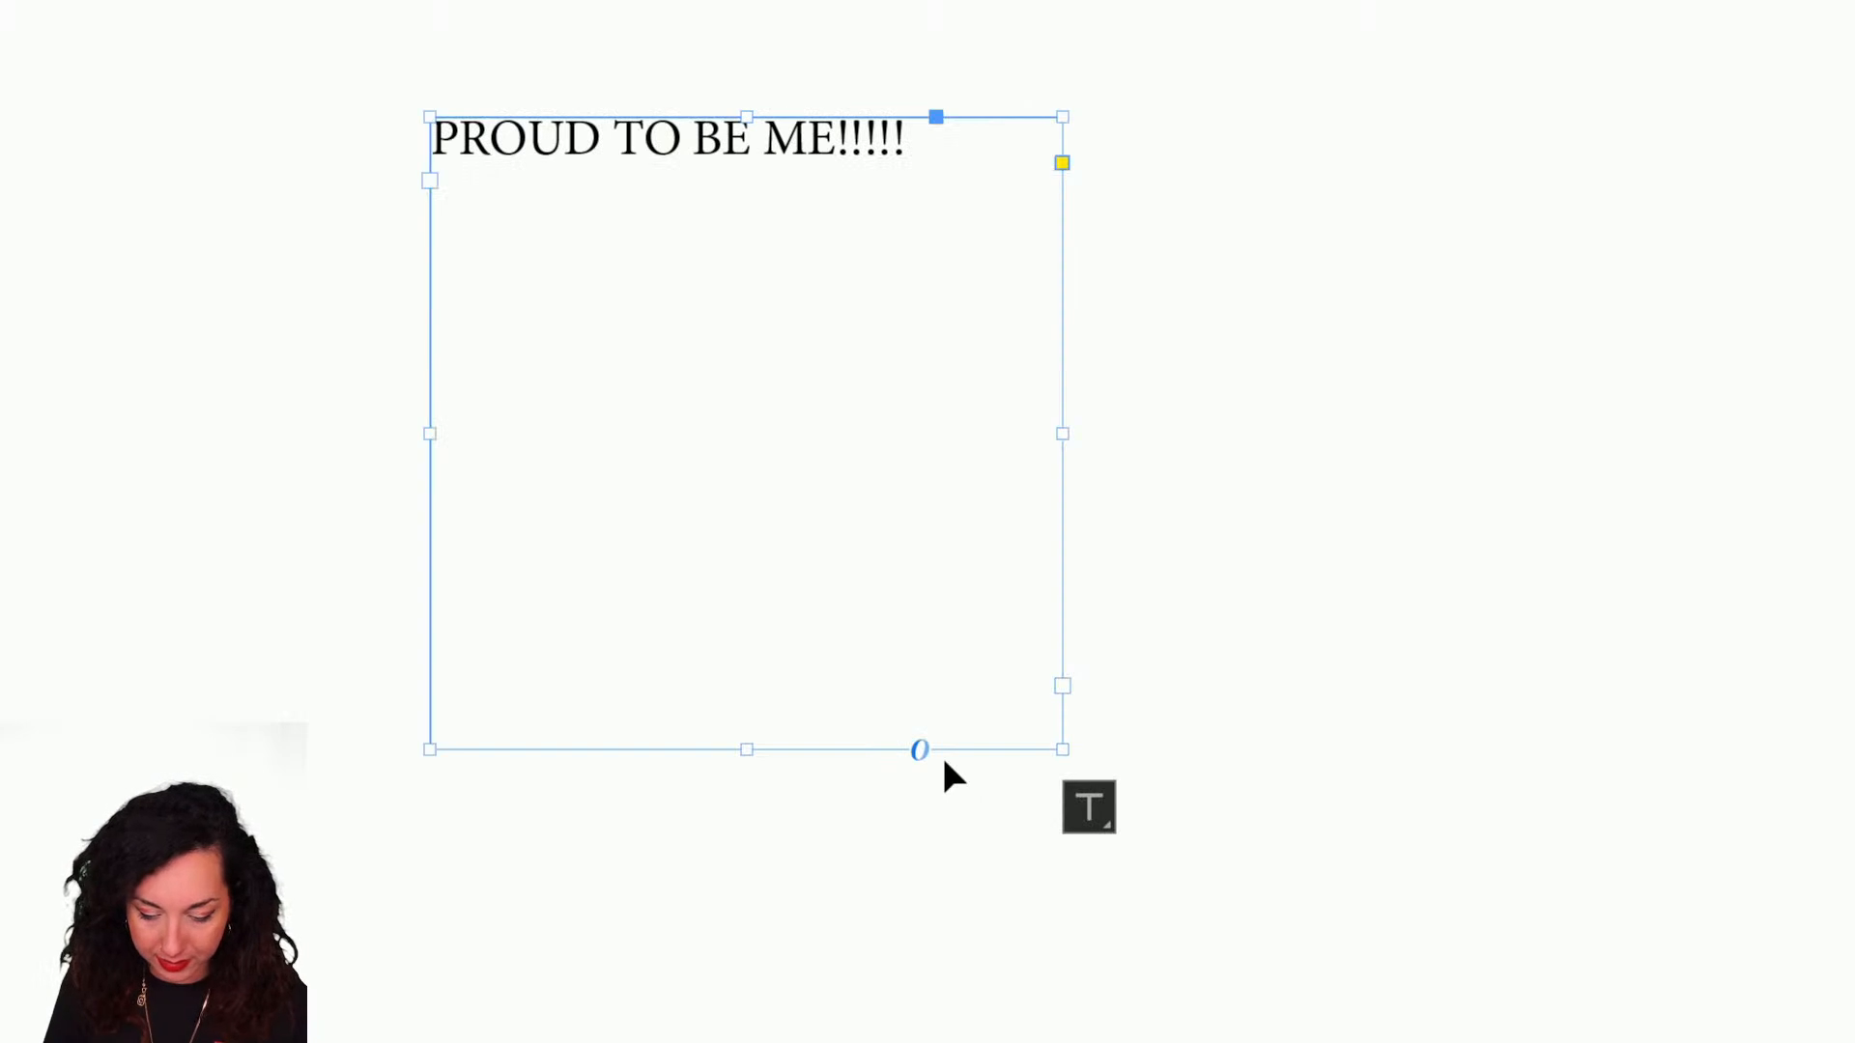
click(1101, 821)
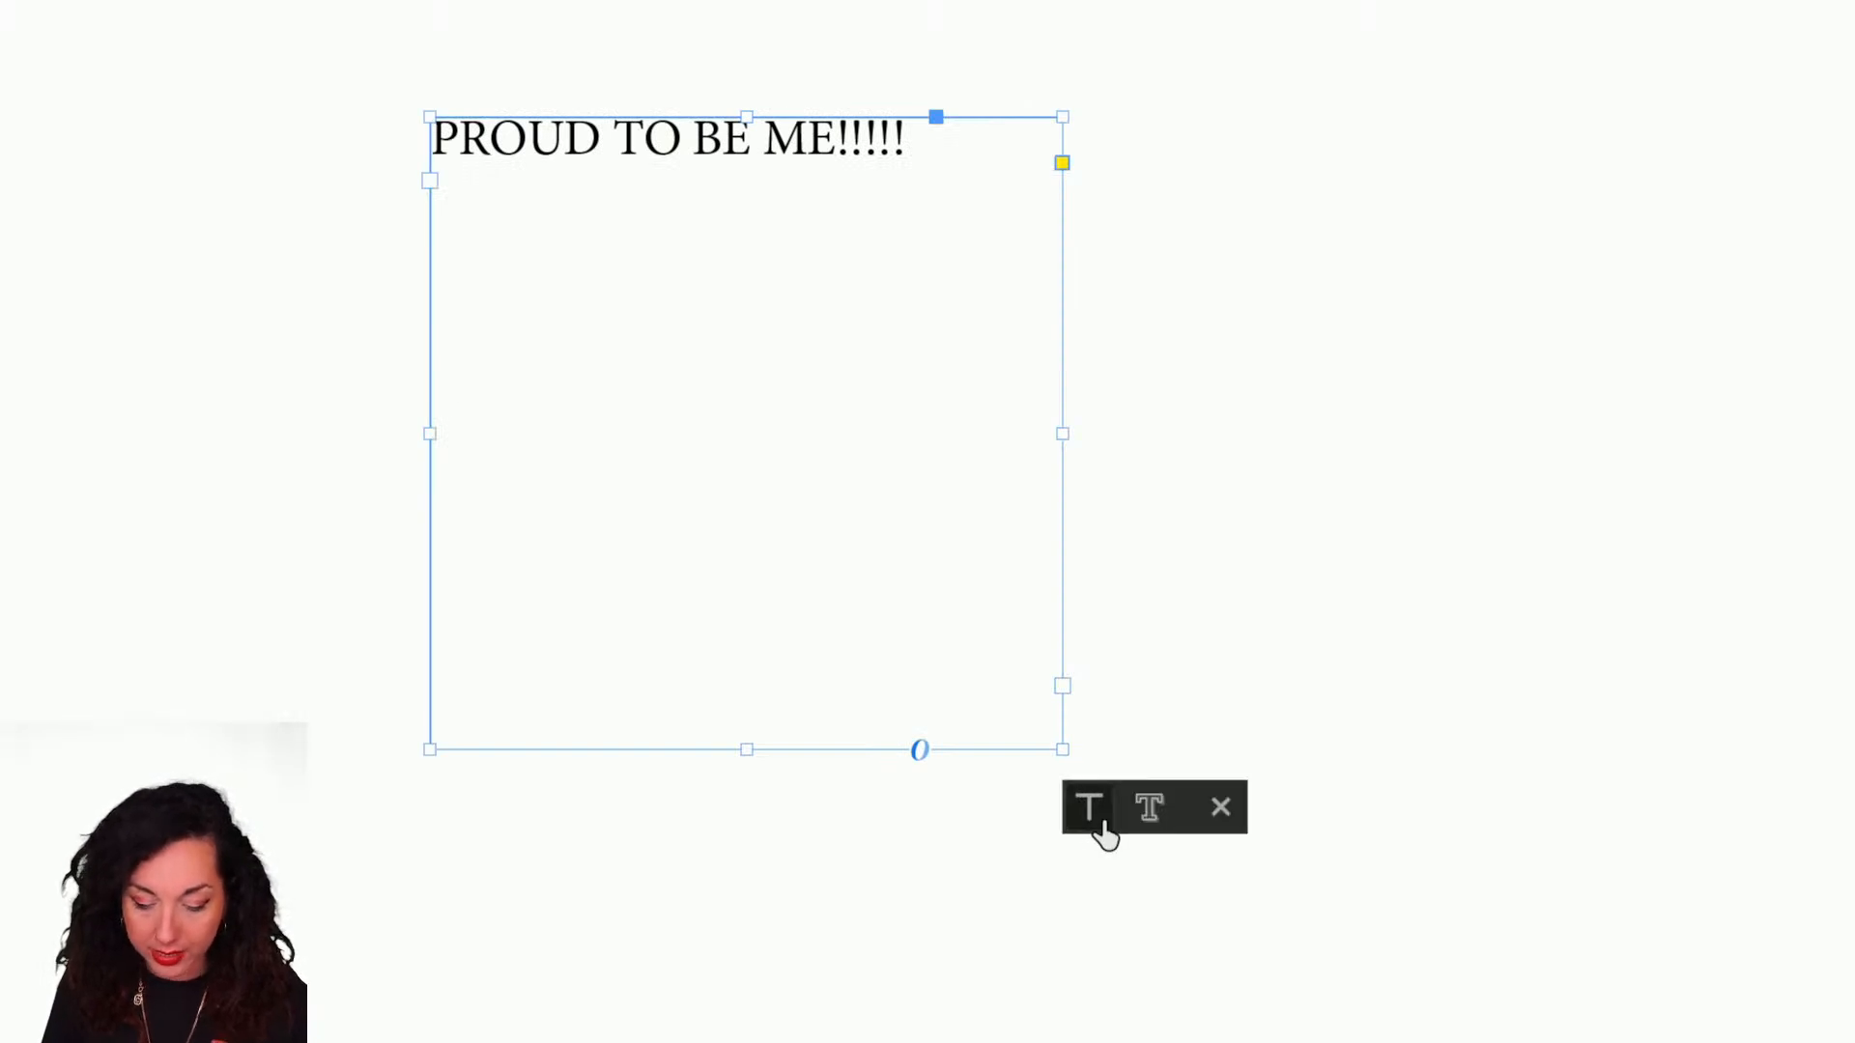
click(1143, 822)
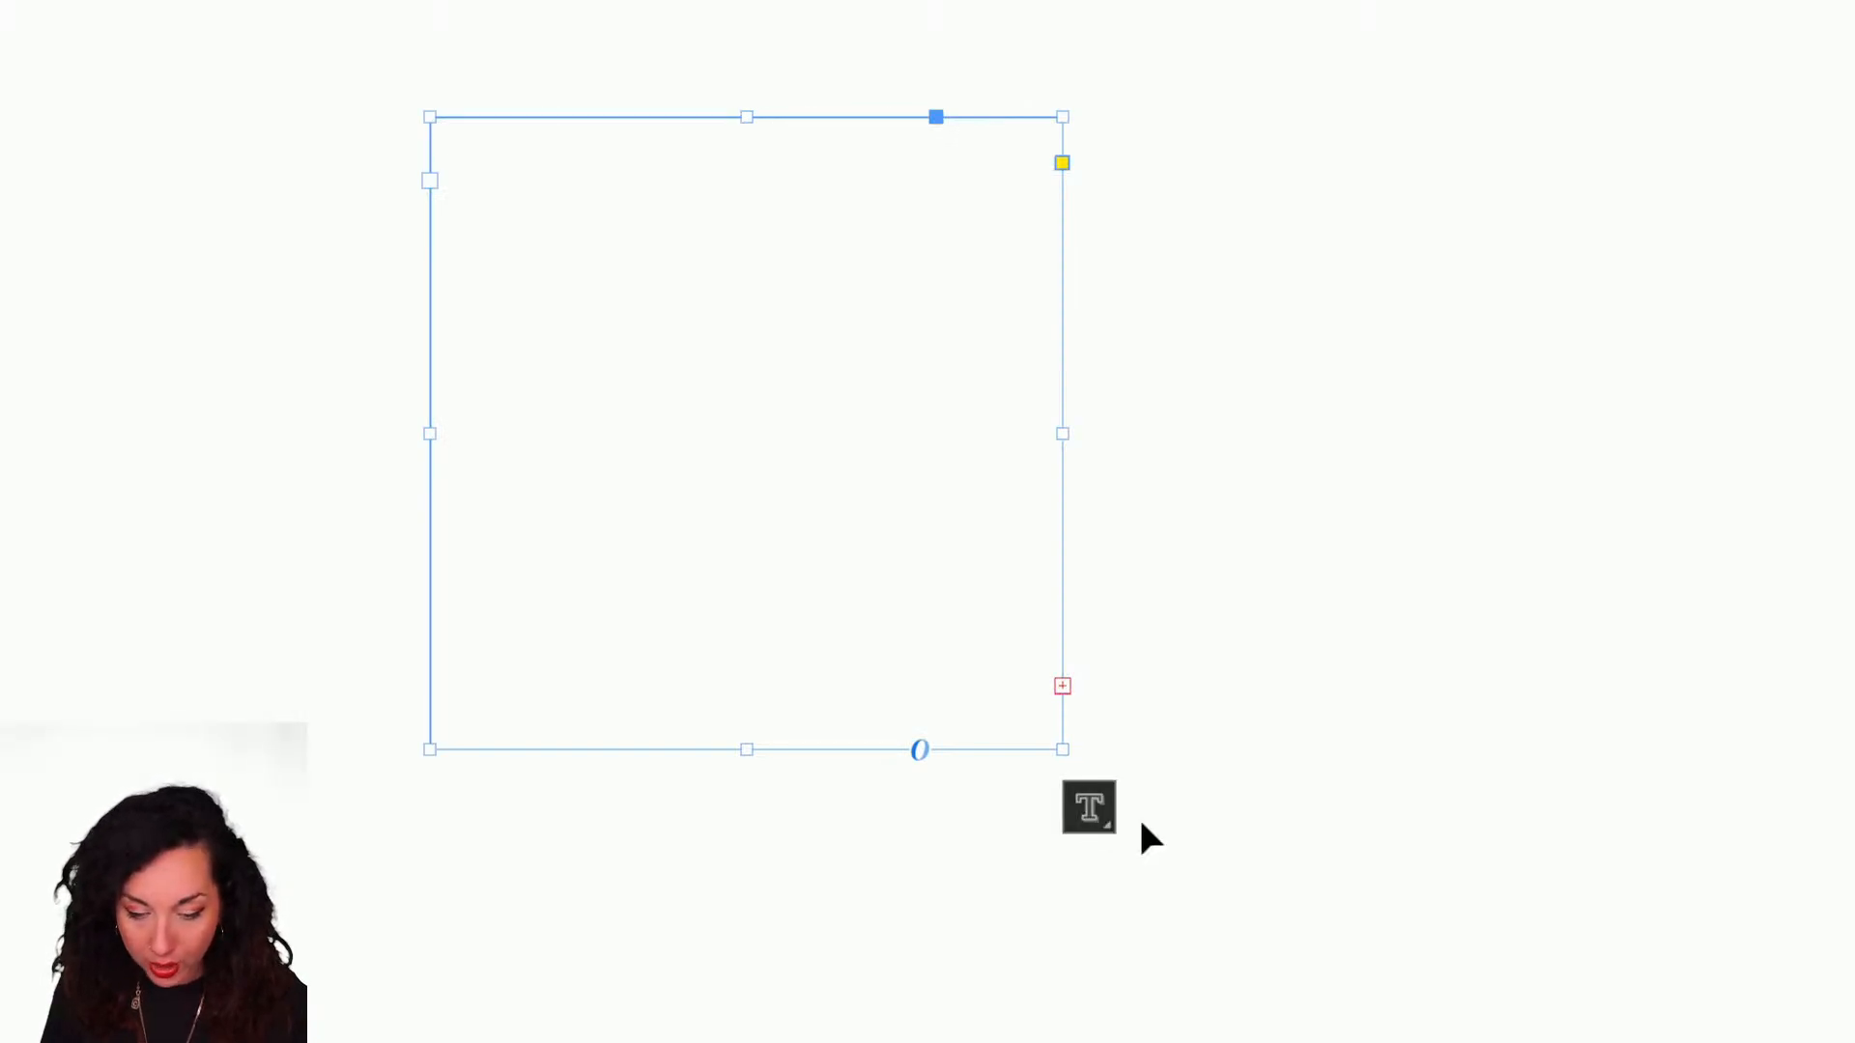
- Enlarge the pasted text frame to about 1330 by 589 px to fit the overset text on two lines
scroll(1024, 729, down, 2)
drag(1043, 736, 1359, 902)
scroll(1358, 902, down, 3)
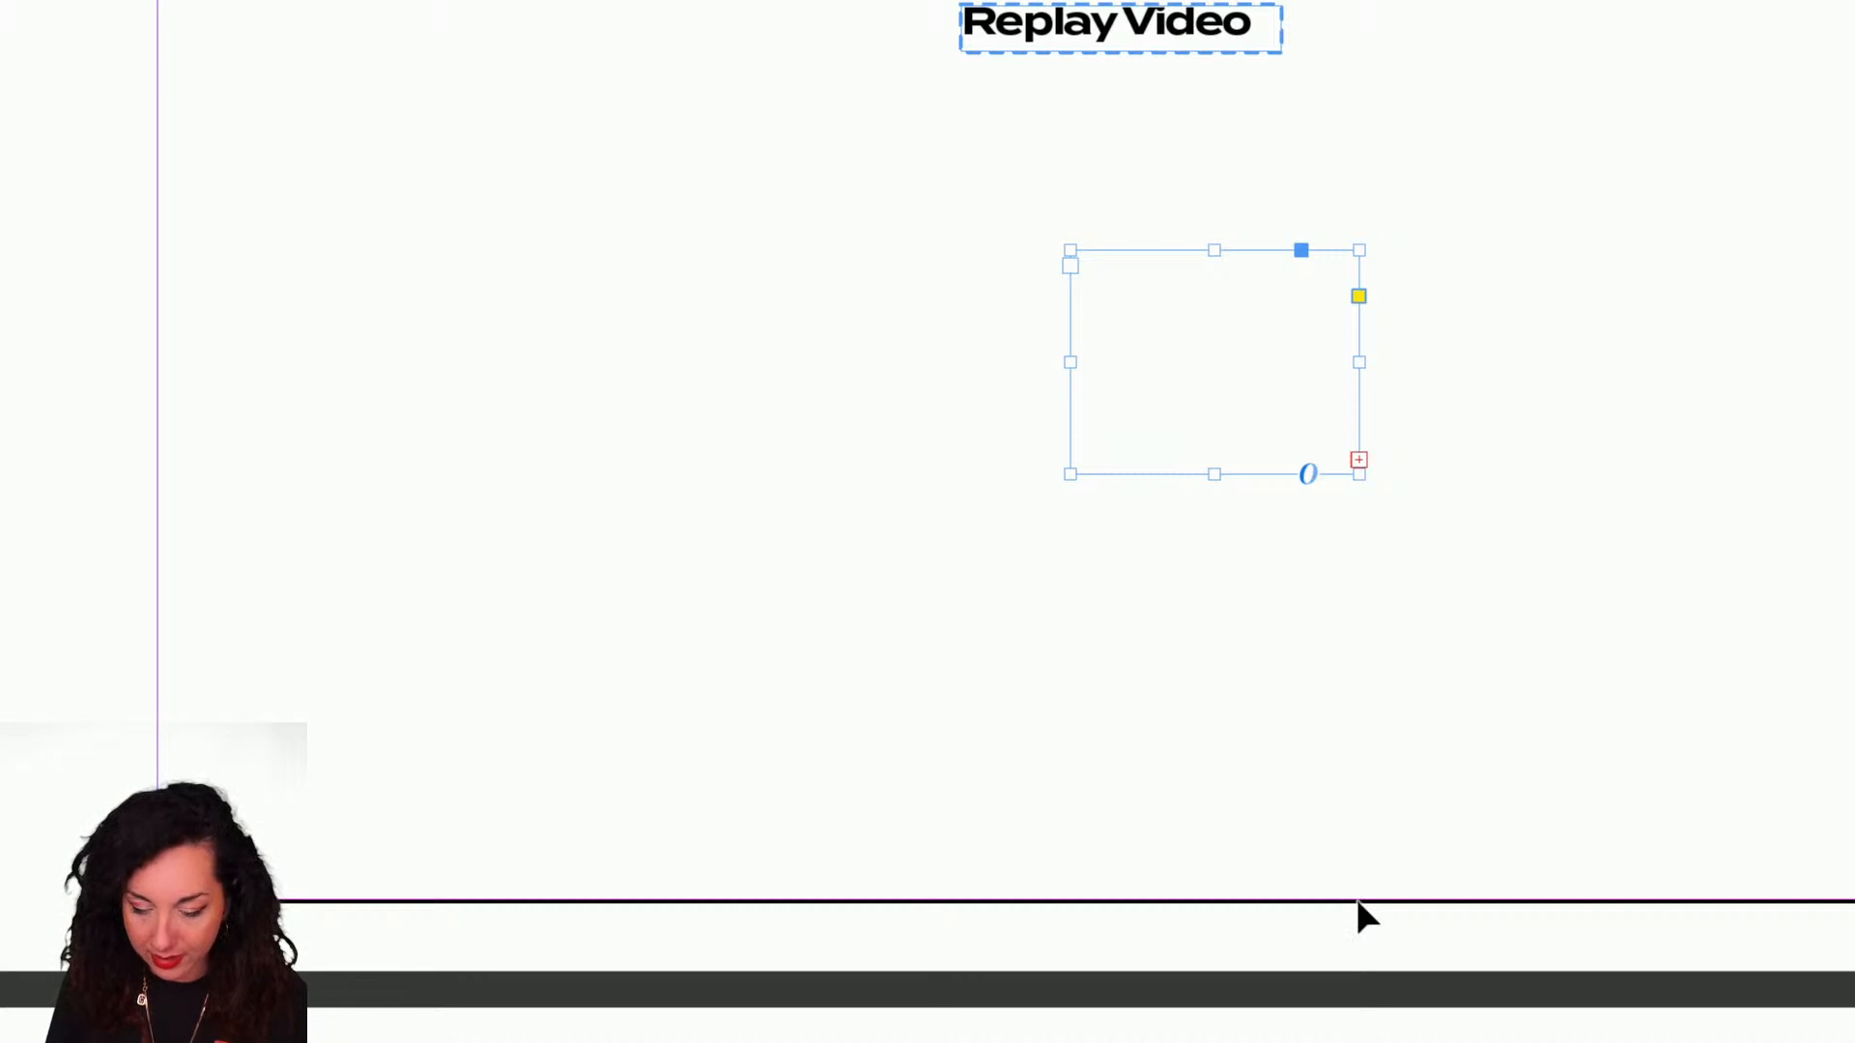
drag(1359, 475, 1685, 693)
scroll(1686, 693, down, 3)
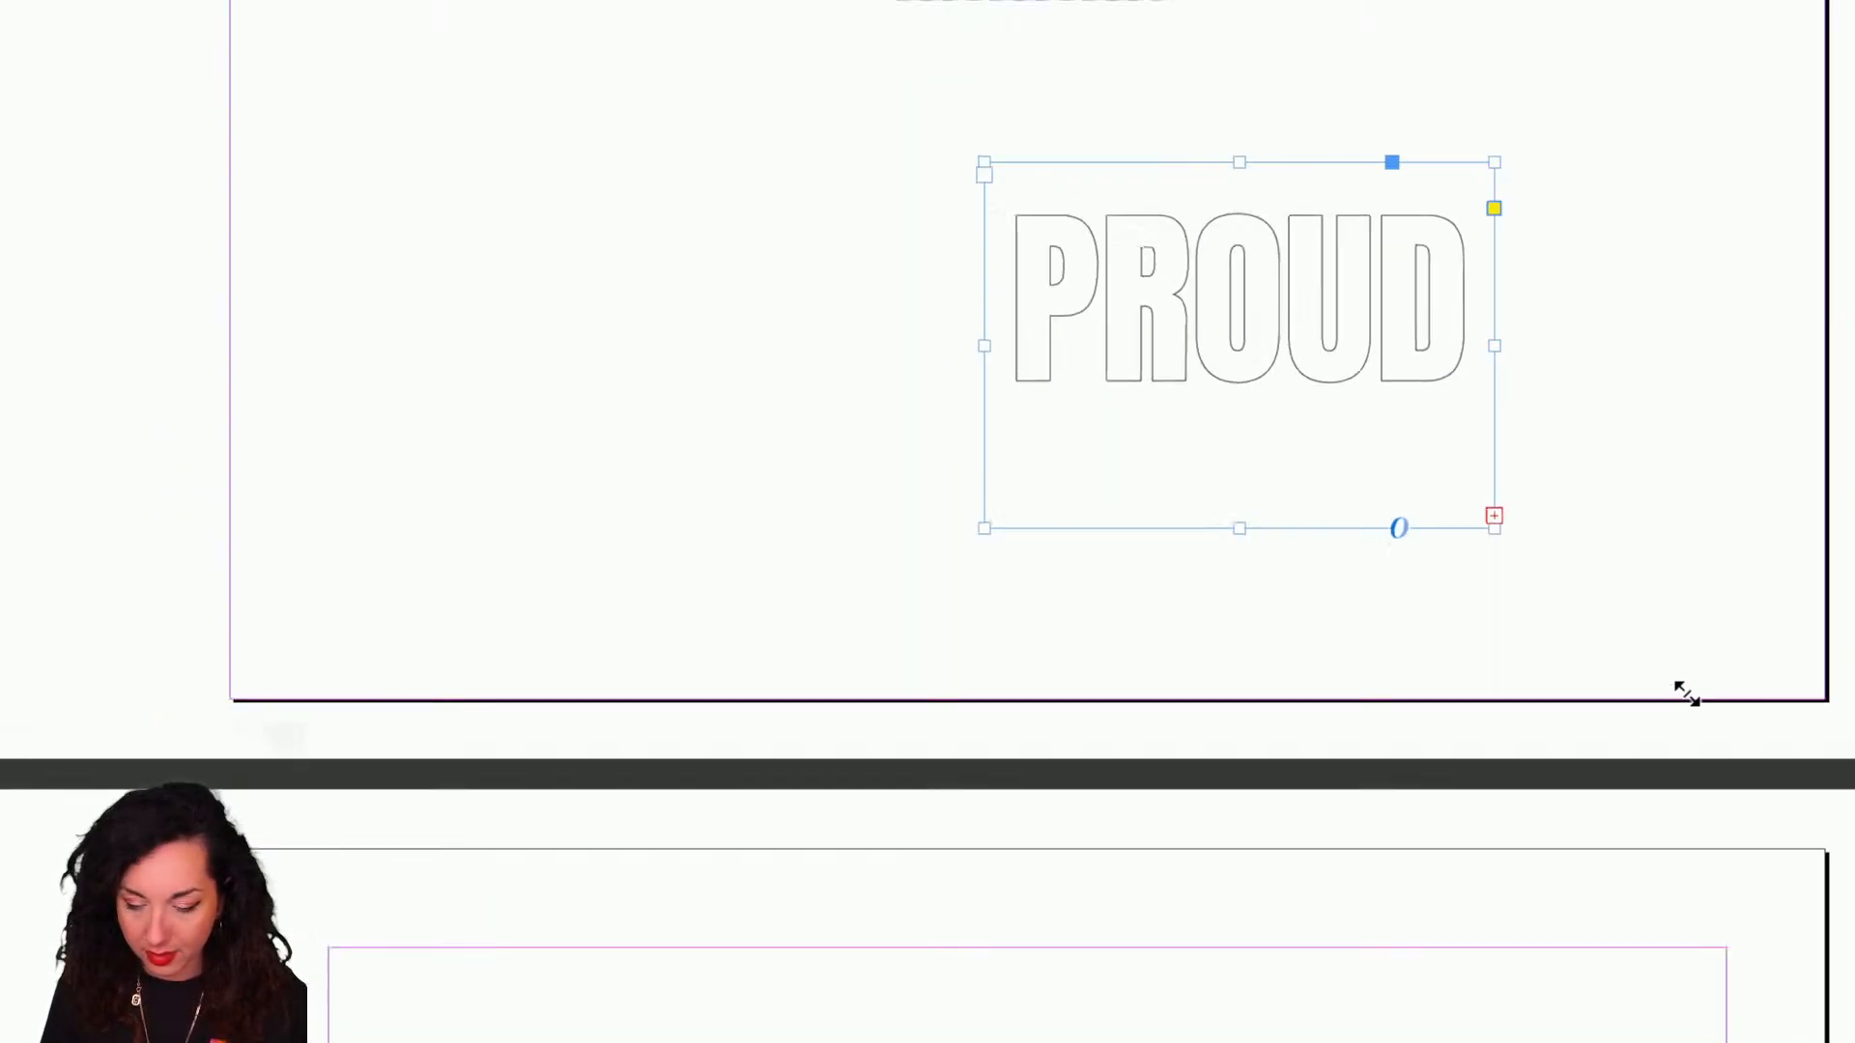
drag(1017, 142, 451, 26)
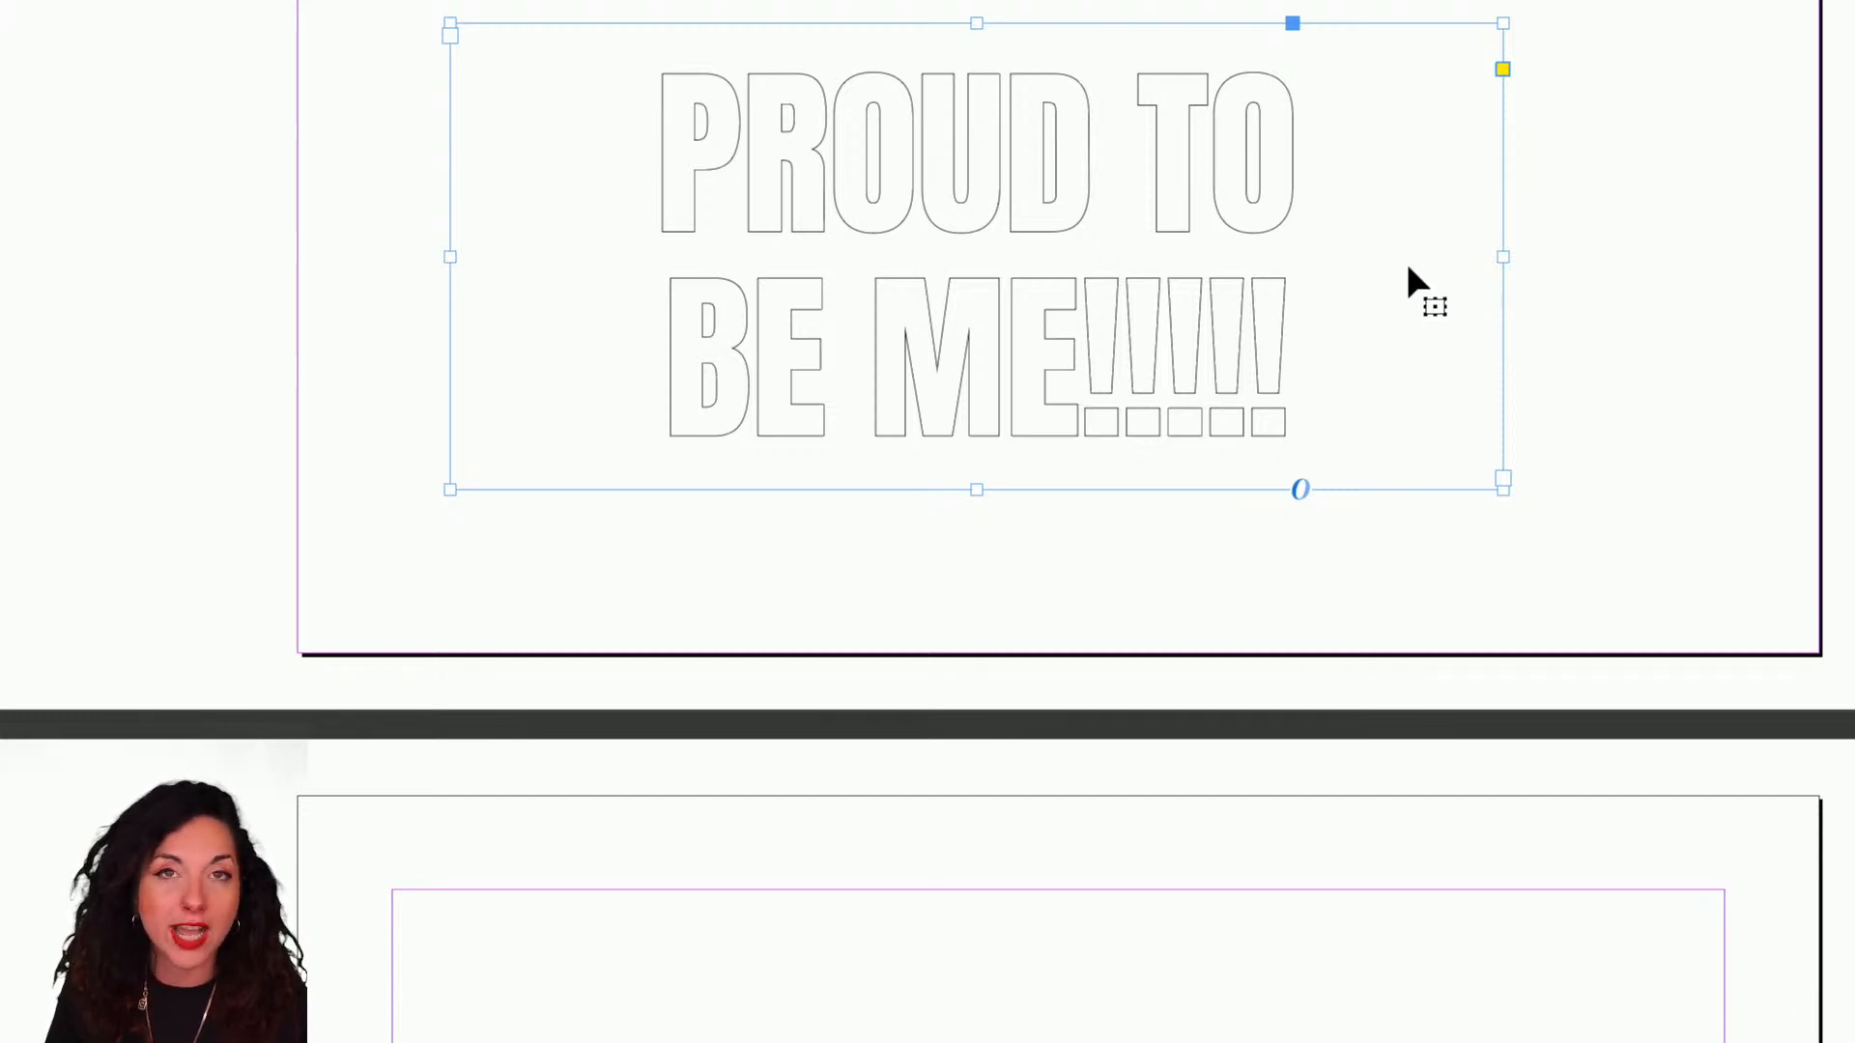
- Switch to Illustrator, float the Appearance panel, and hide the text's 3D Extrude & Bevel (Classic) effect
scroll(1055, 840, down, 5)
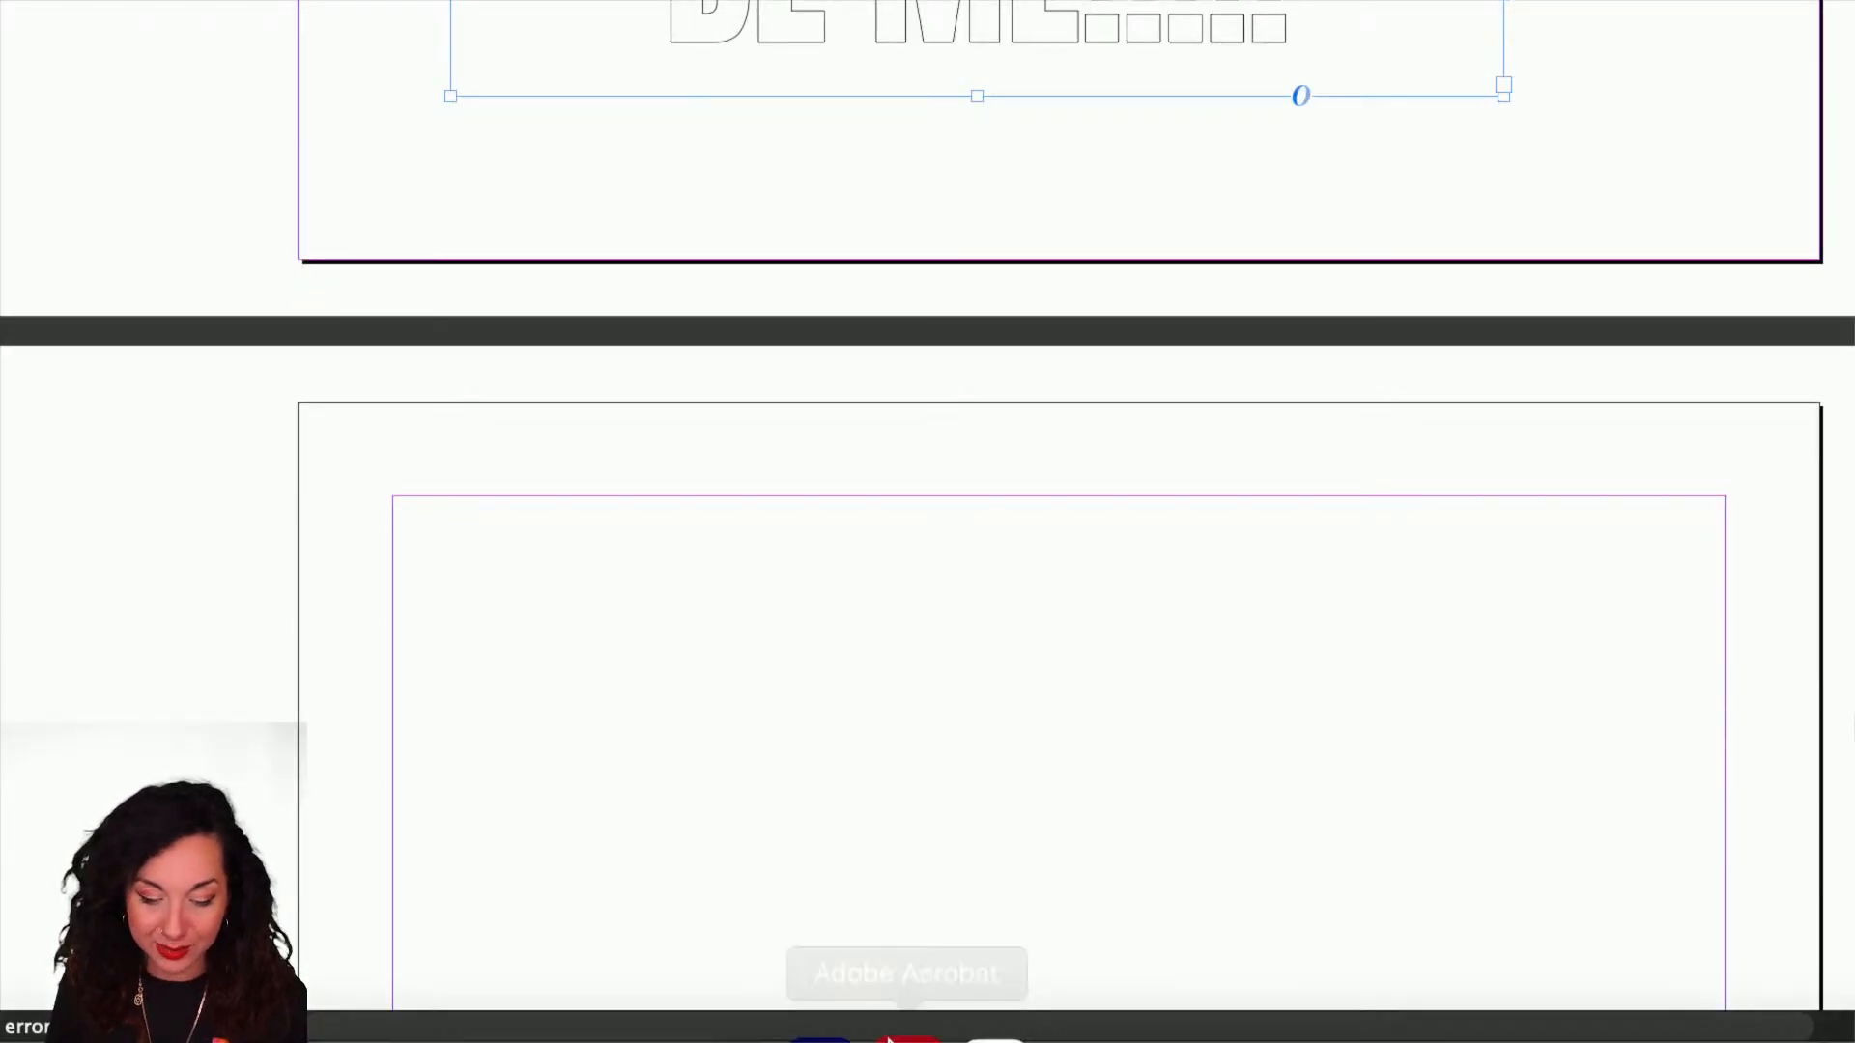
click(634, 955)
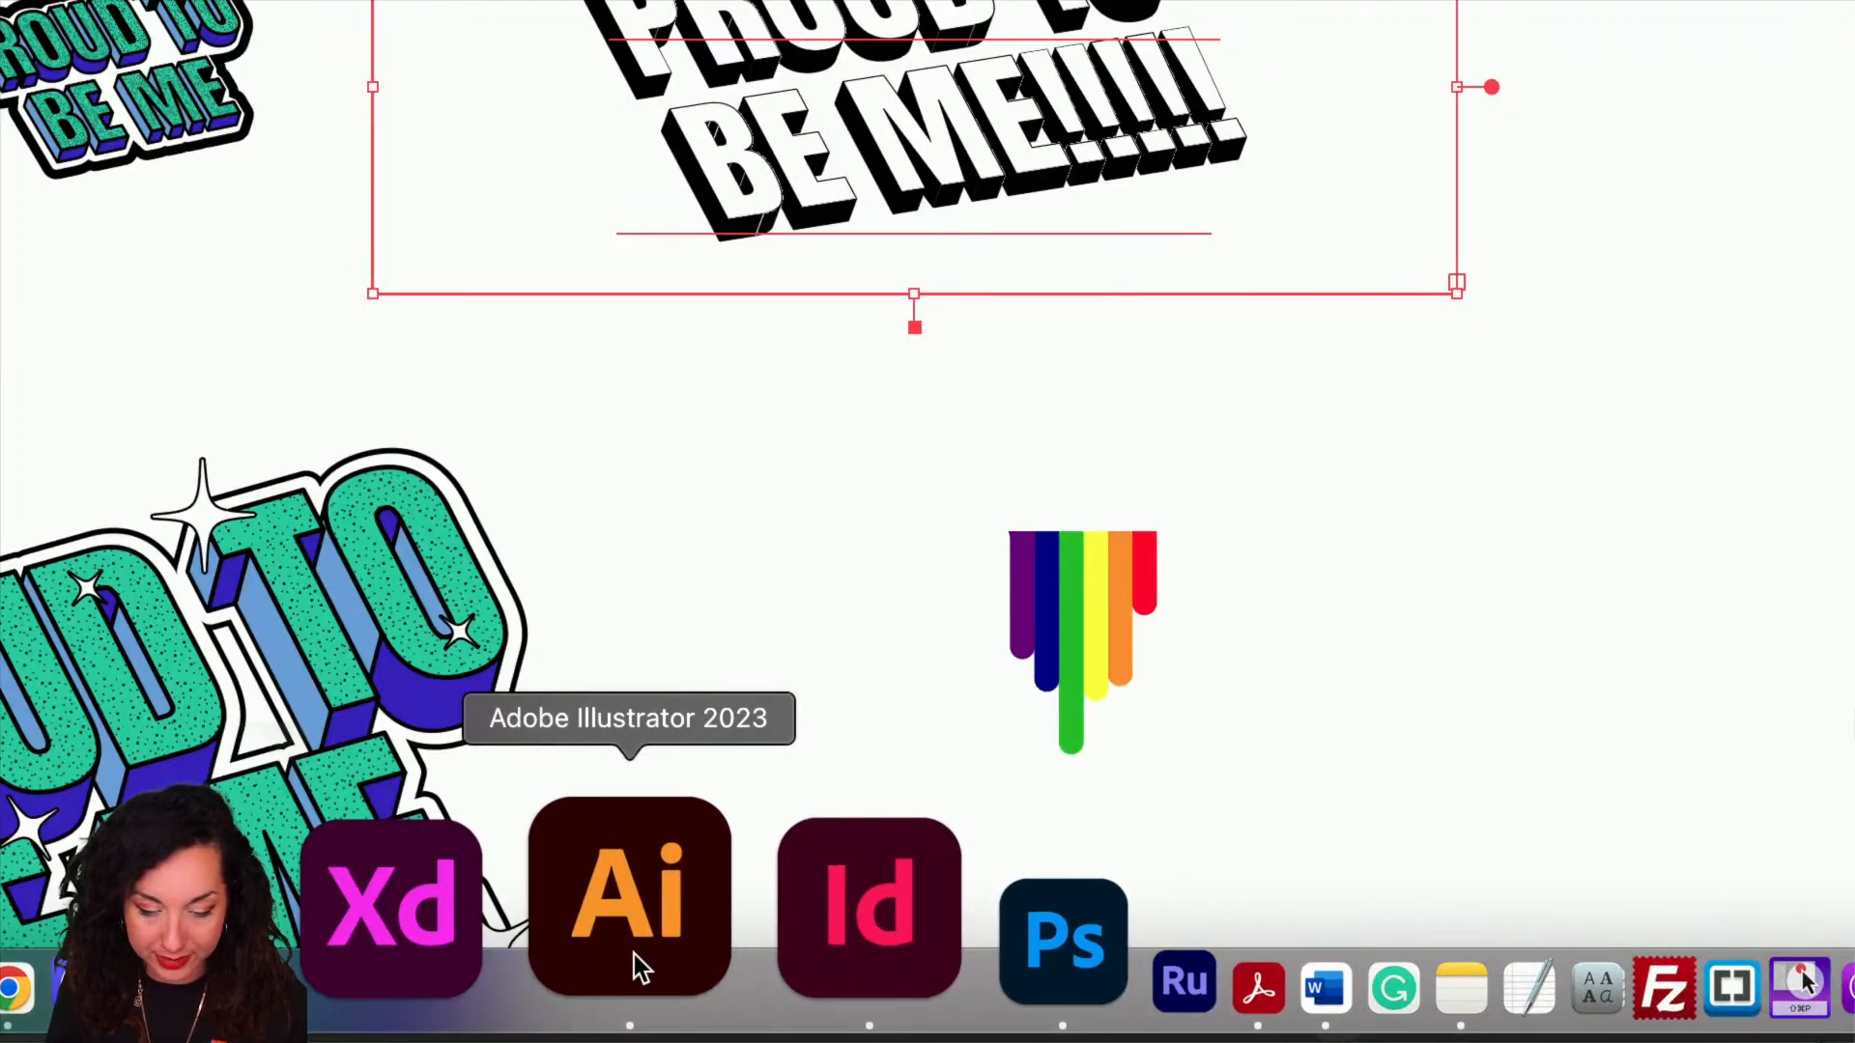
scroll(856, 421, up, 3)
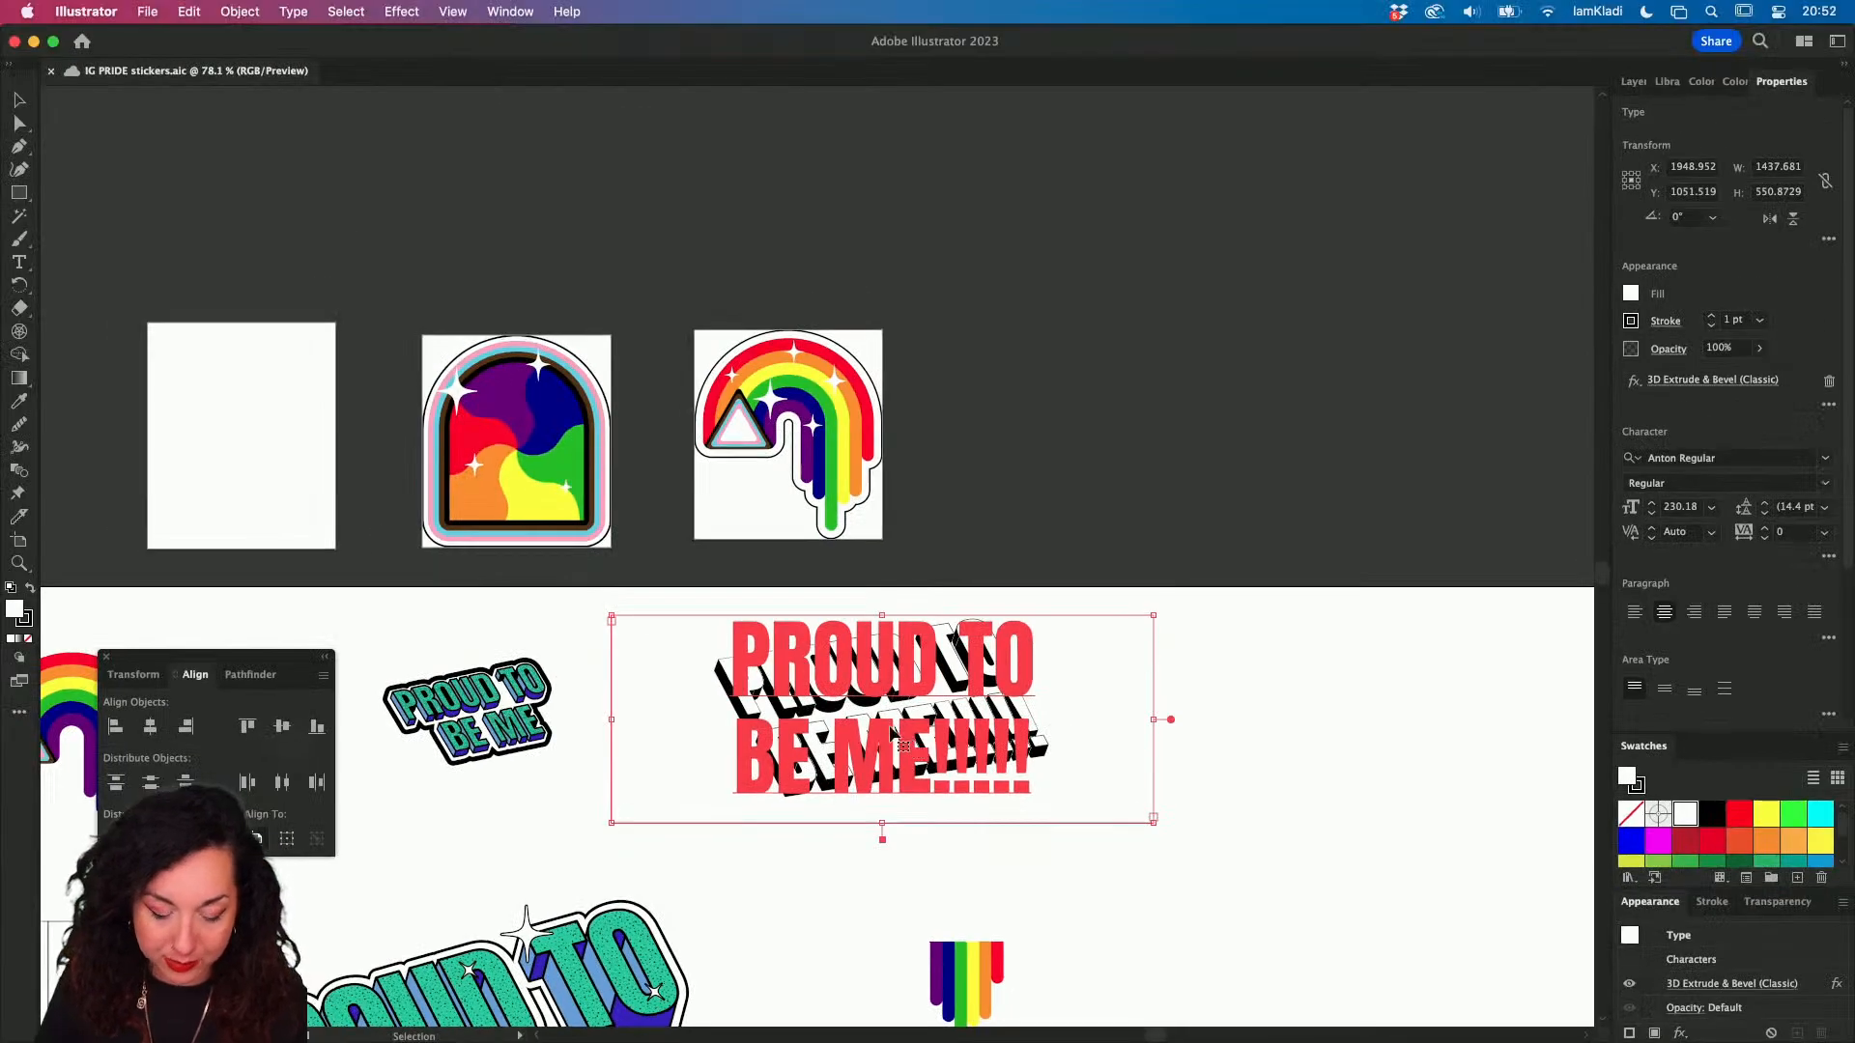
click(510, 11)
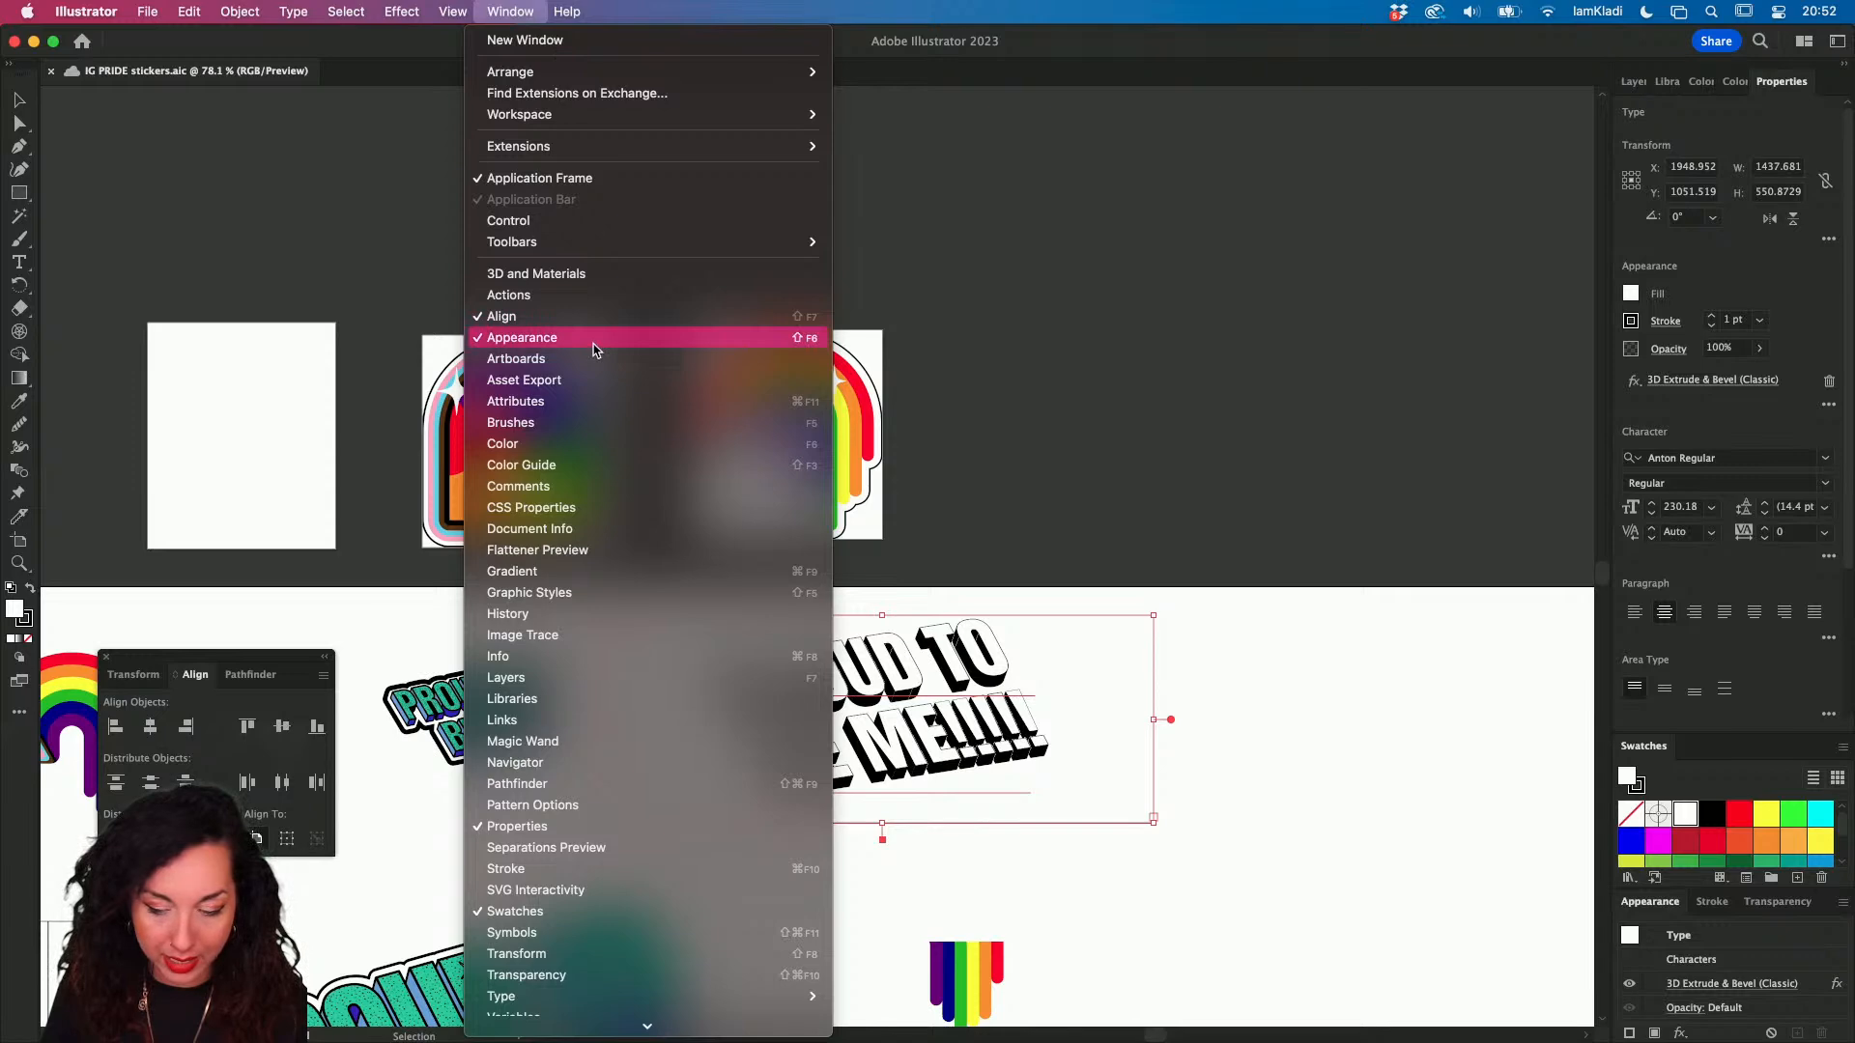
click(1631, 900)
drag(1639, 902, 1353, 614)
click(1342, 690)
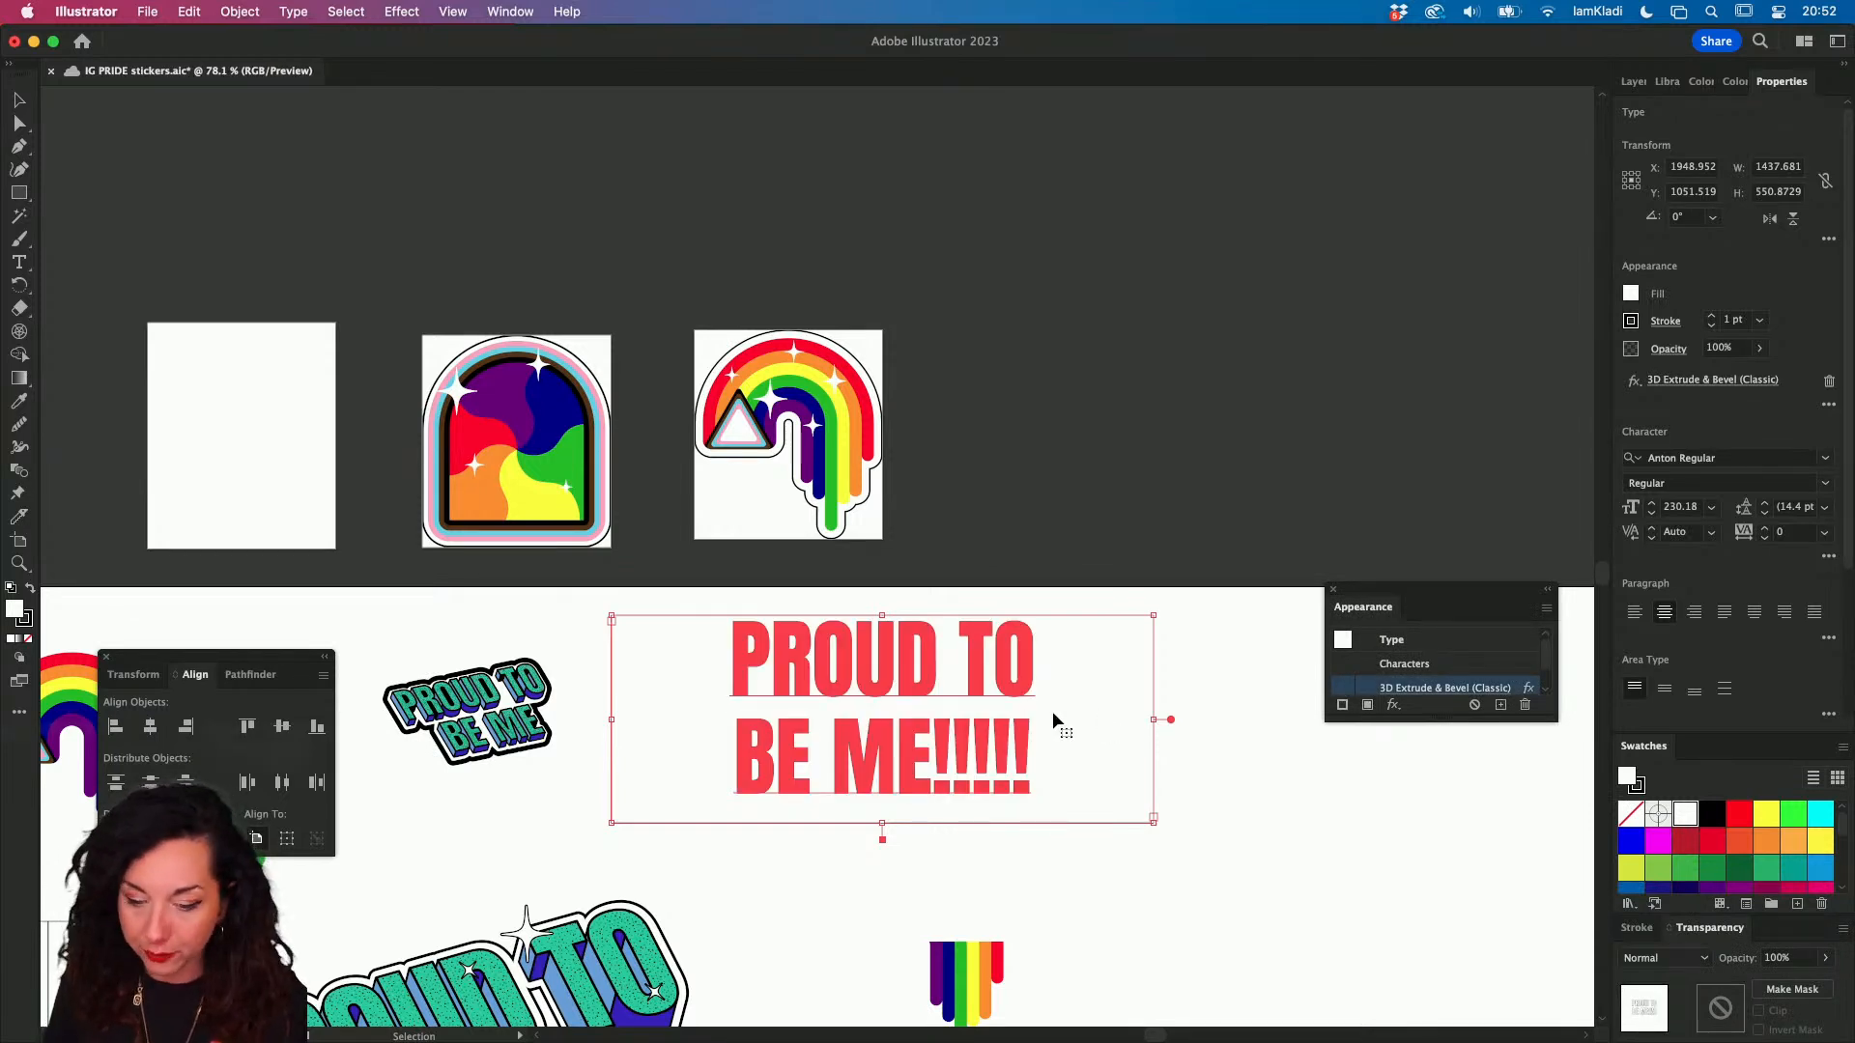
- Reselect the "PROUD TO BE ME!!!!!" text object and set its fill to red
click(1173, 638)
click(1067, 632)
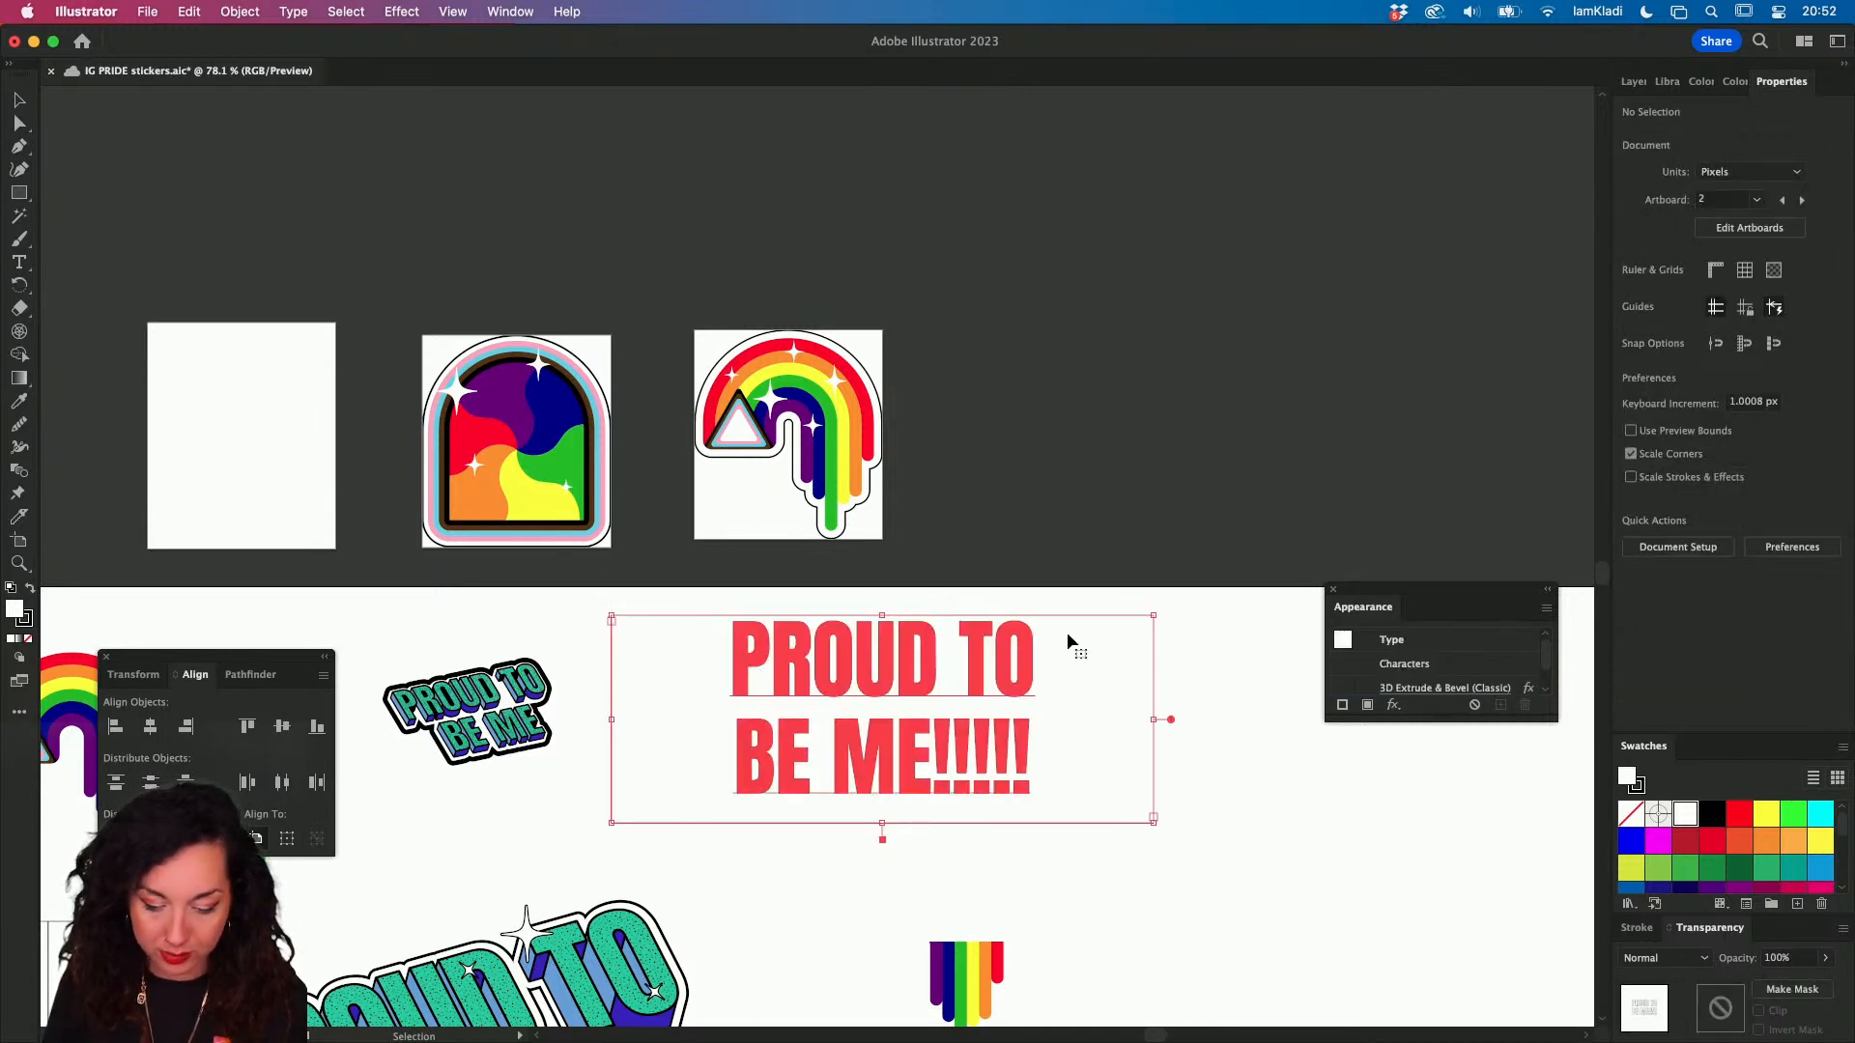
click(1738, 814)
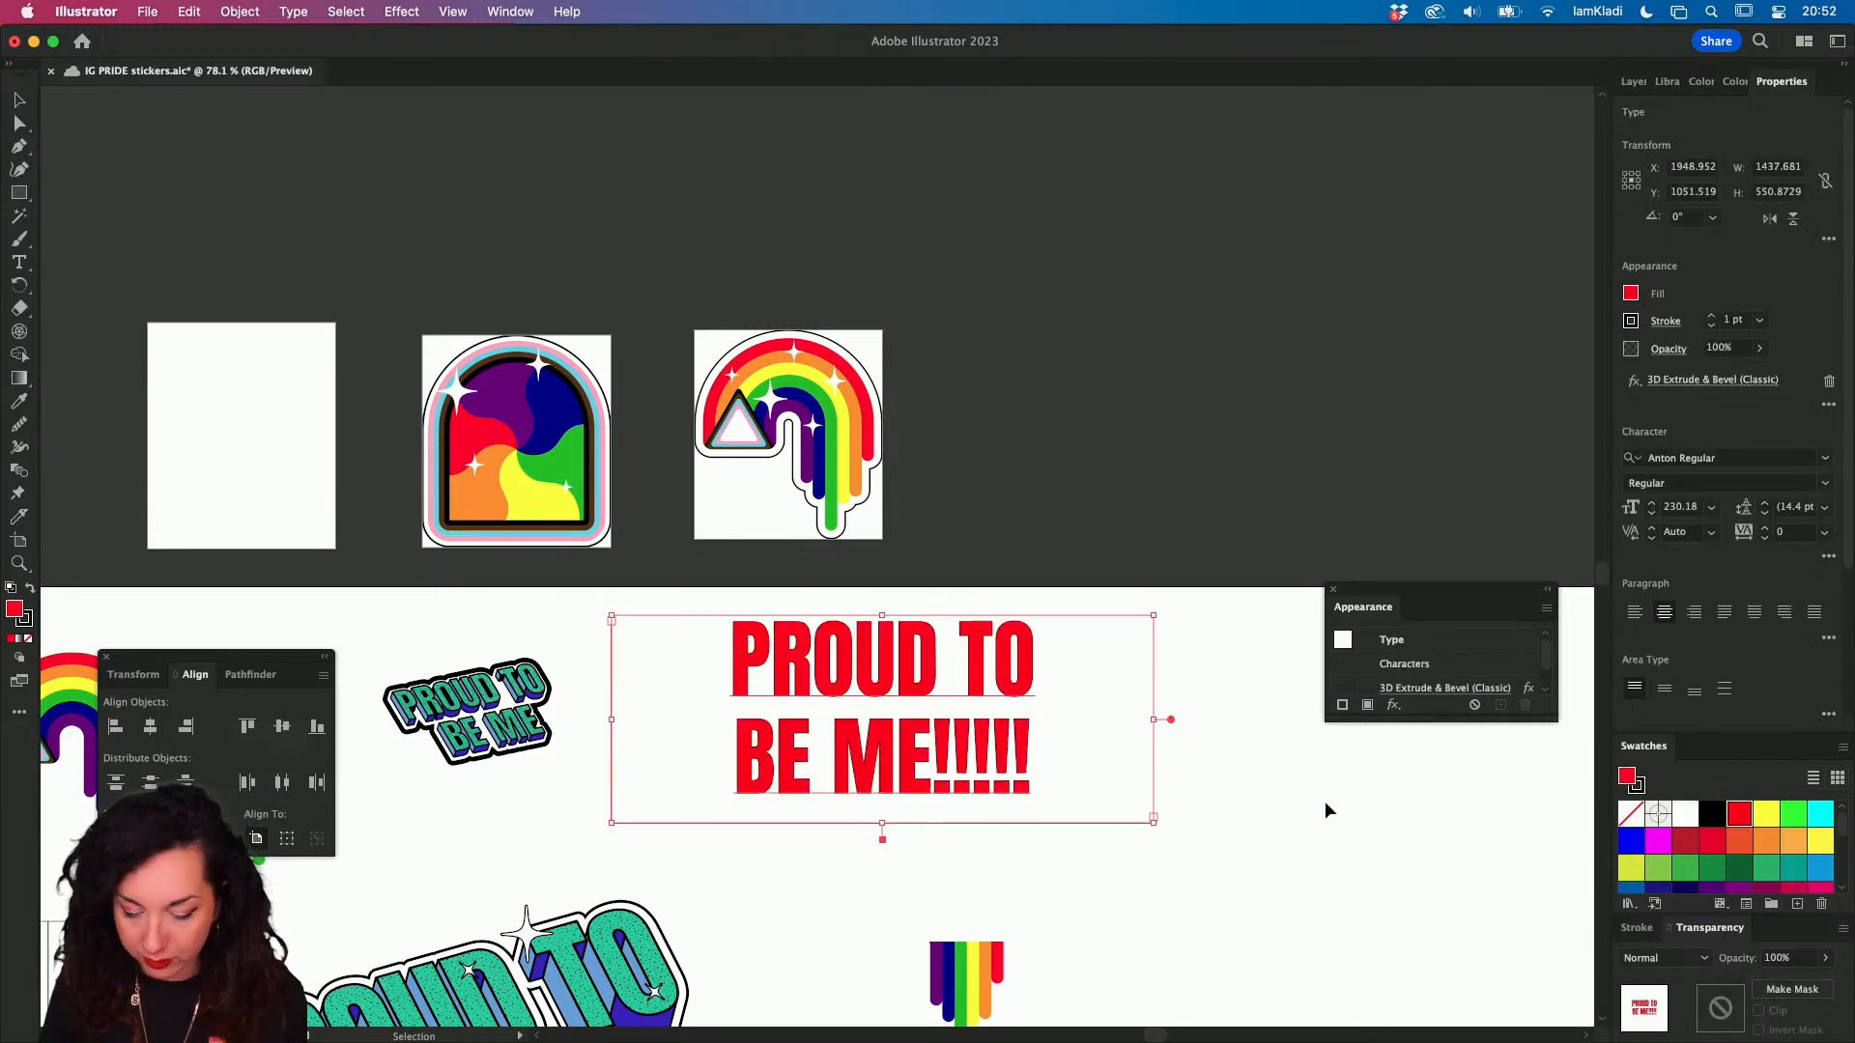
- Try to paste the red "PROUD TO BE ME!!!!!" text from Illustrator onto the second page in InDesign and enlarge its frame
click(1118, 755)
click(1012, 688)
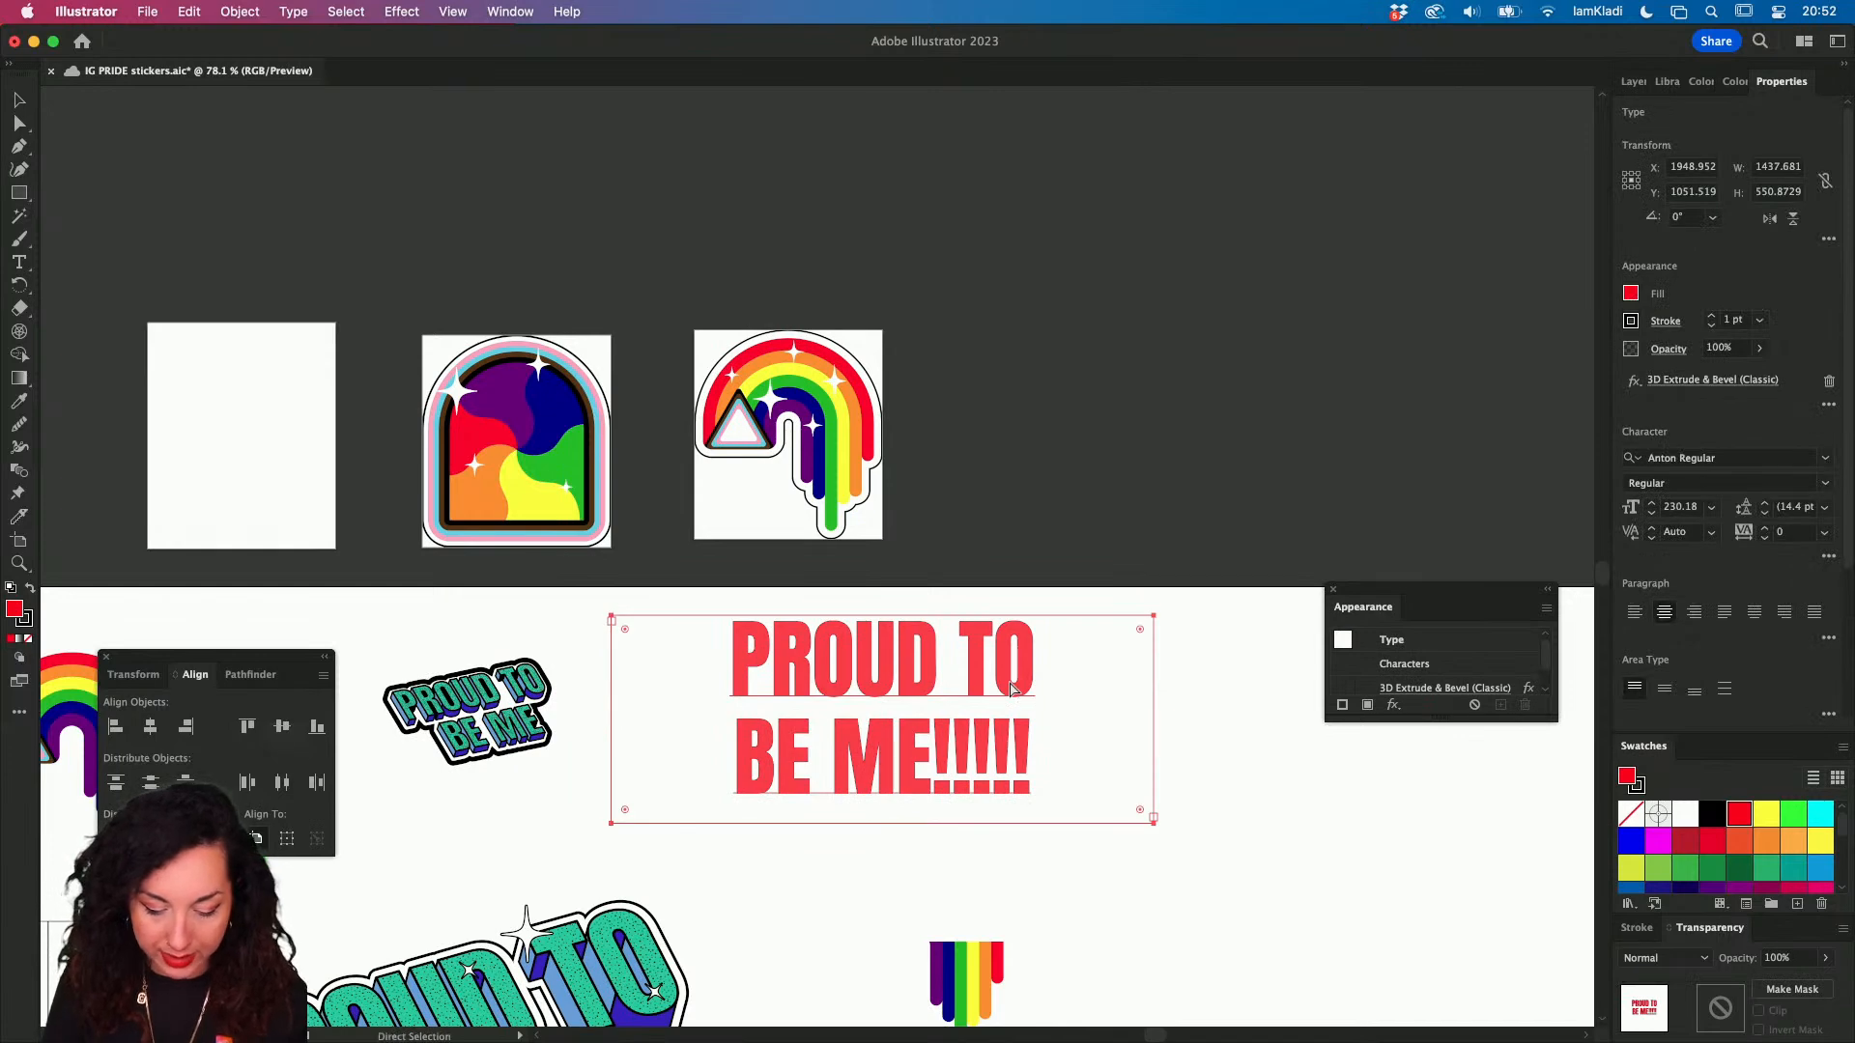
click(829, 987)
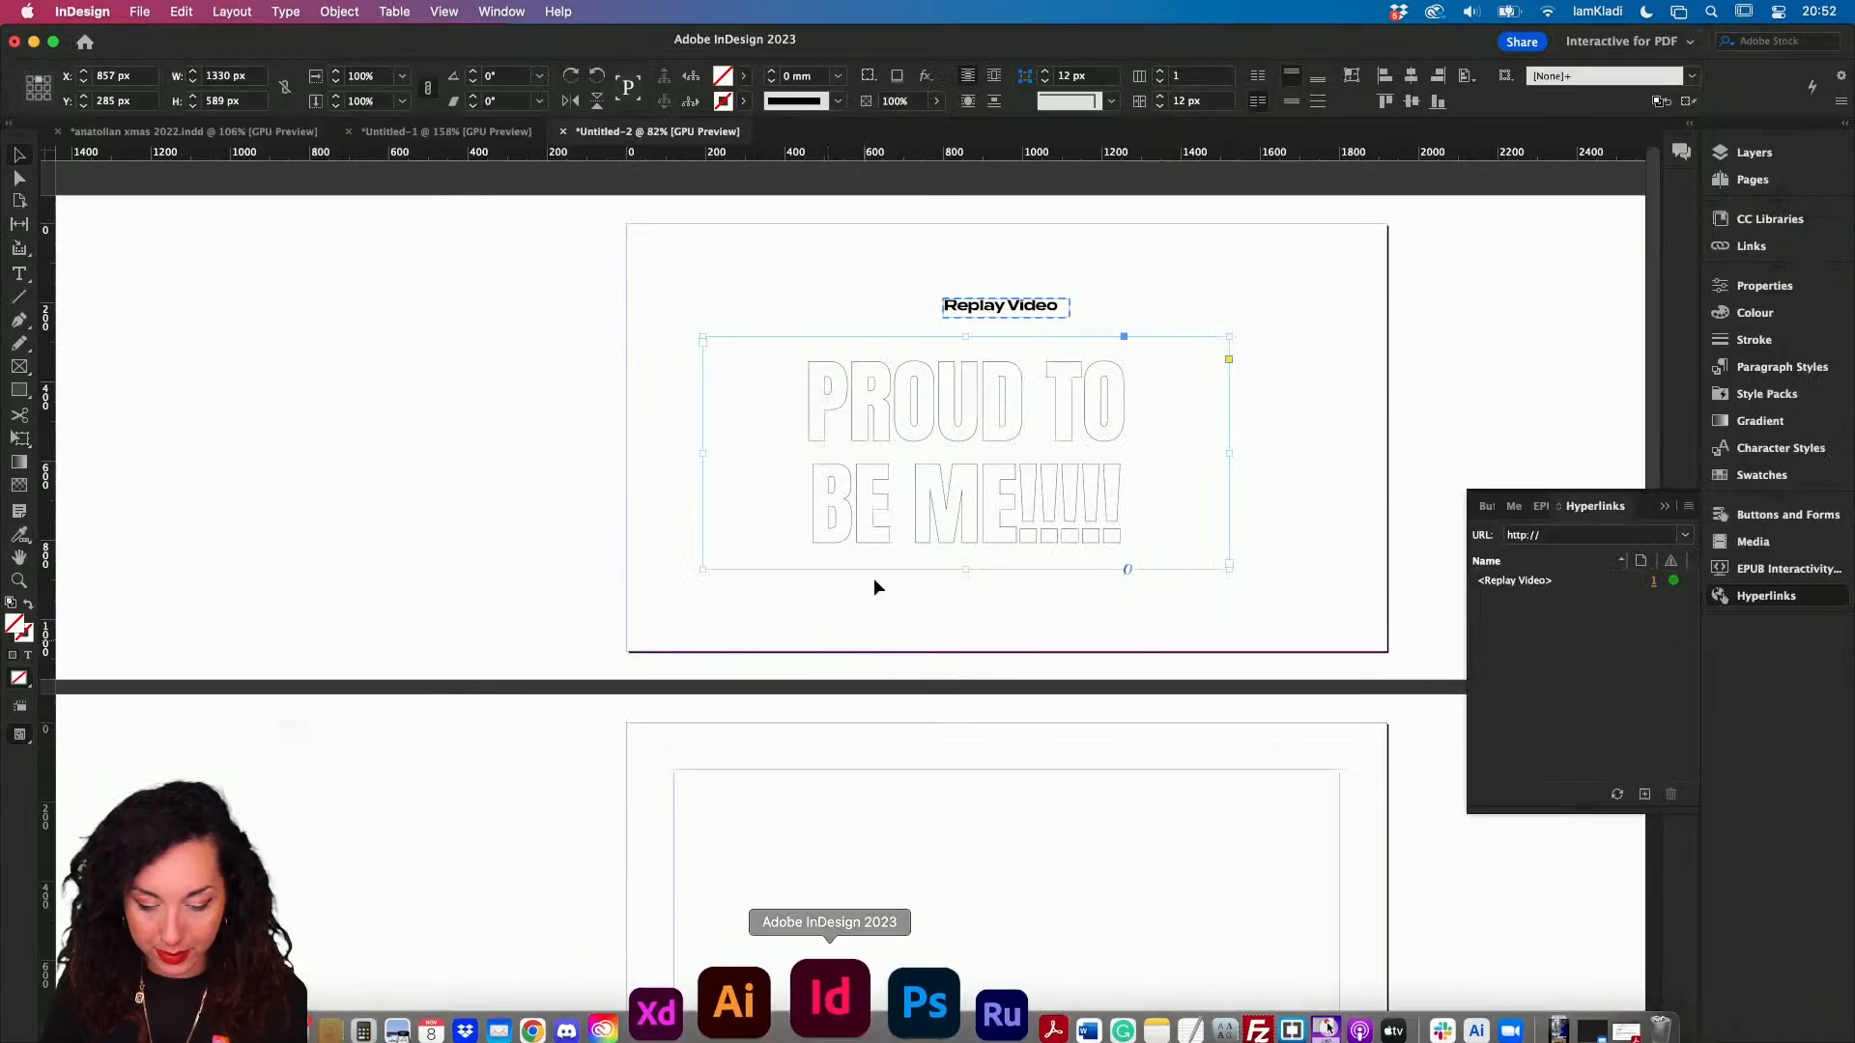
click(889, 800)
key(super+v)
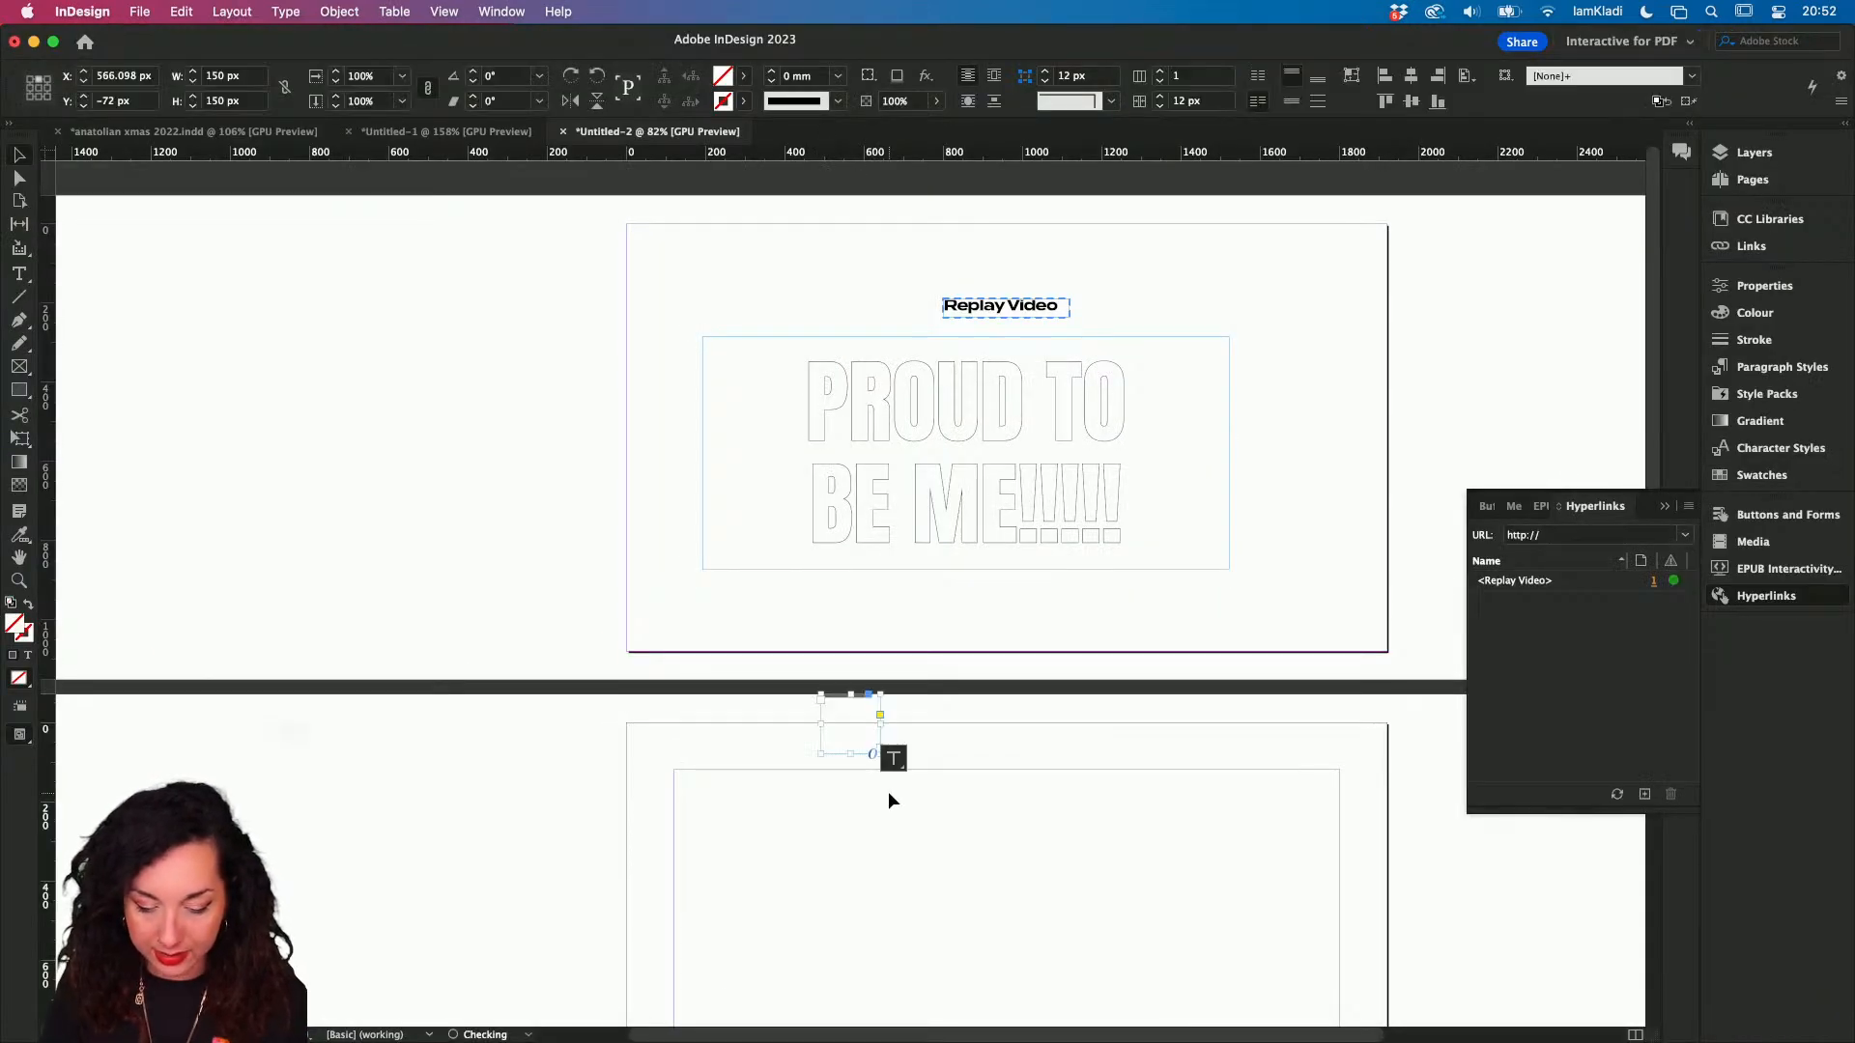
drag(854, 736, 858, 800)
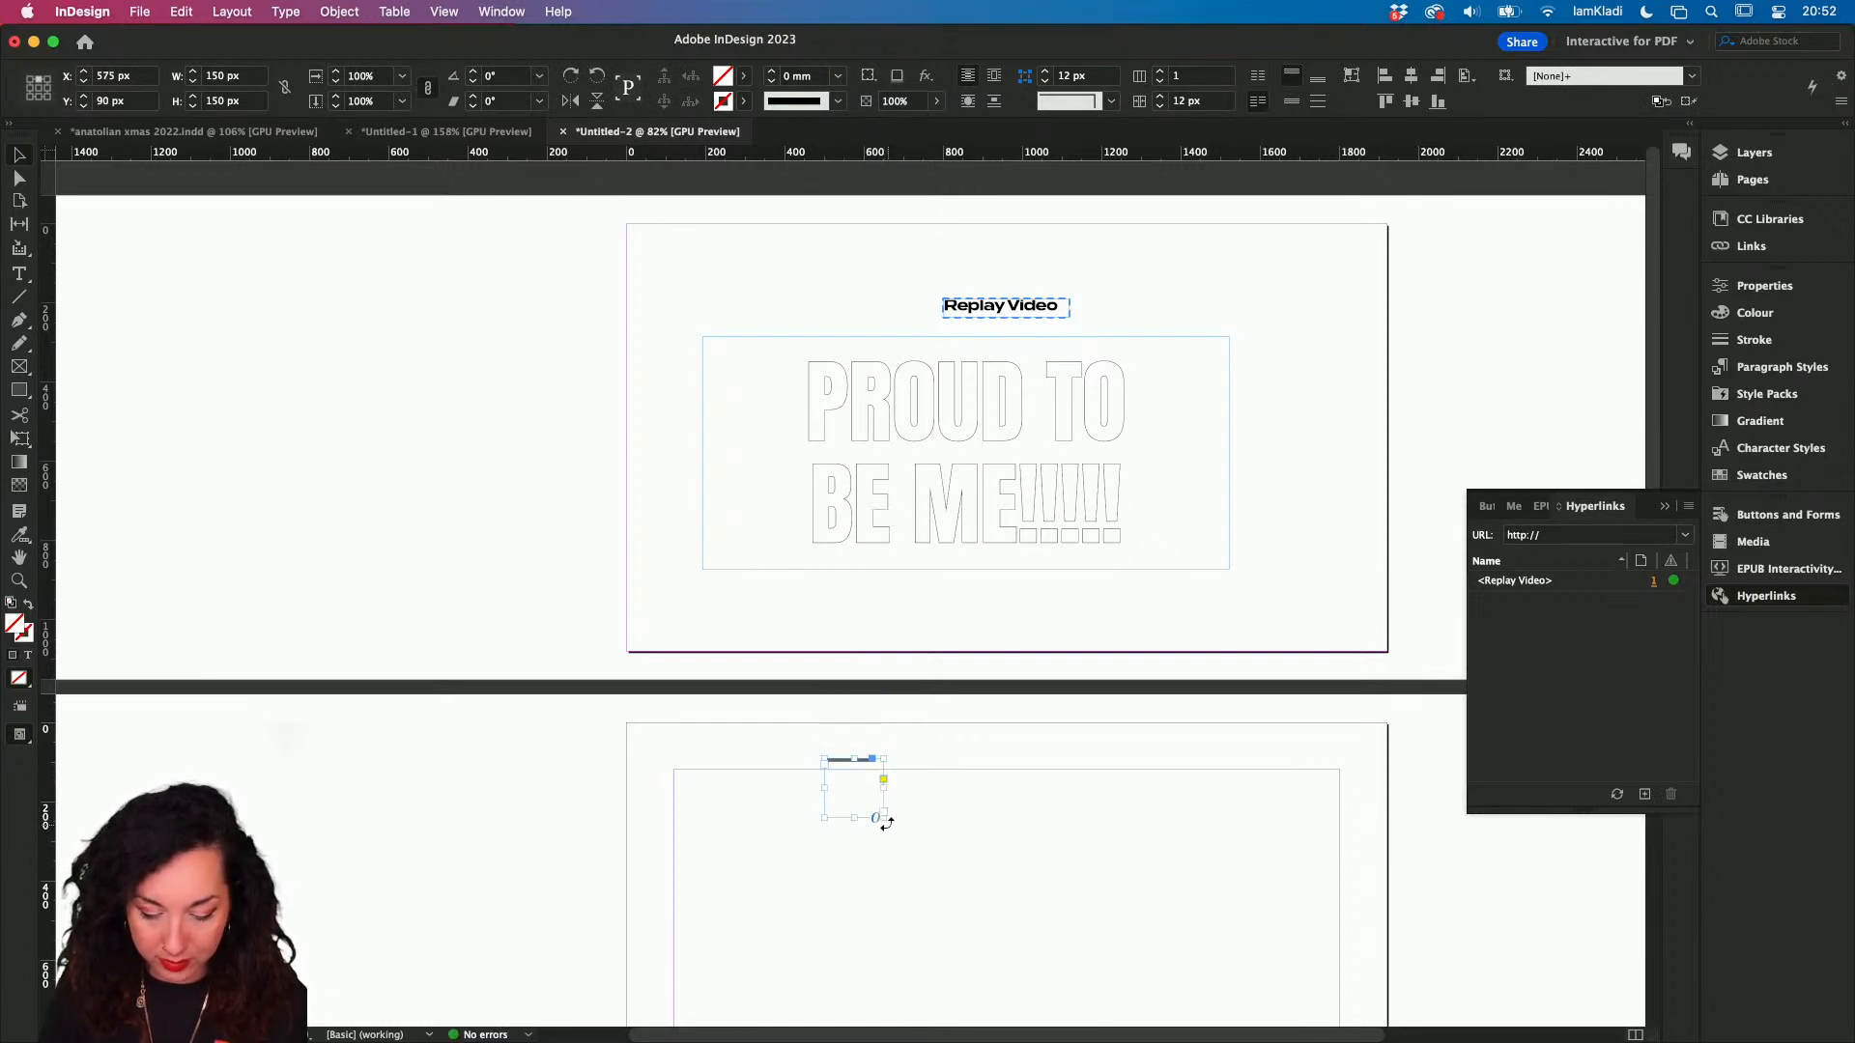
drag(881, 819, 1225, 952)
key(super+z)
drag(887, 817, 1134, 958)
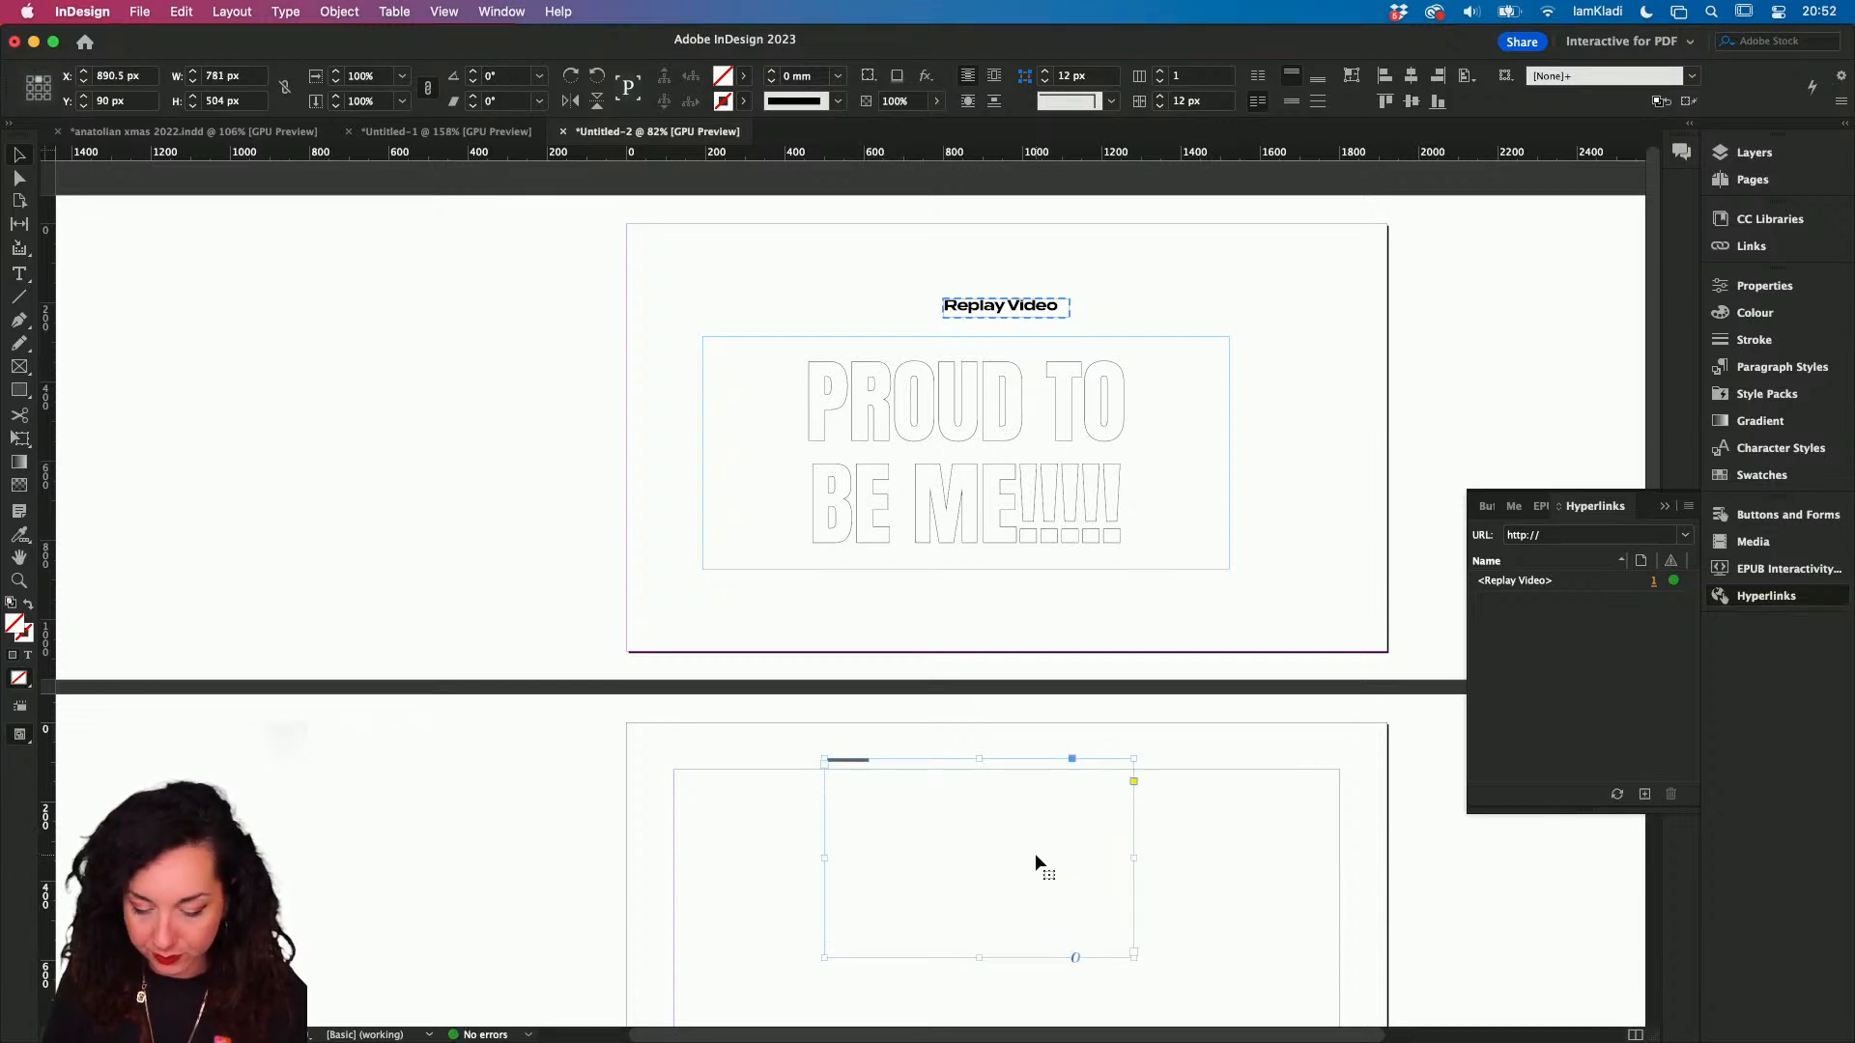
- Undo the resizing, moving and pasting of the text frame on the second page
key(super+z)
key(super+z)
key(super+z)
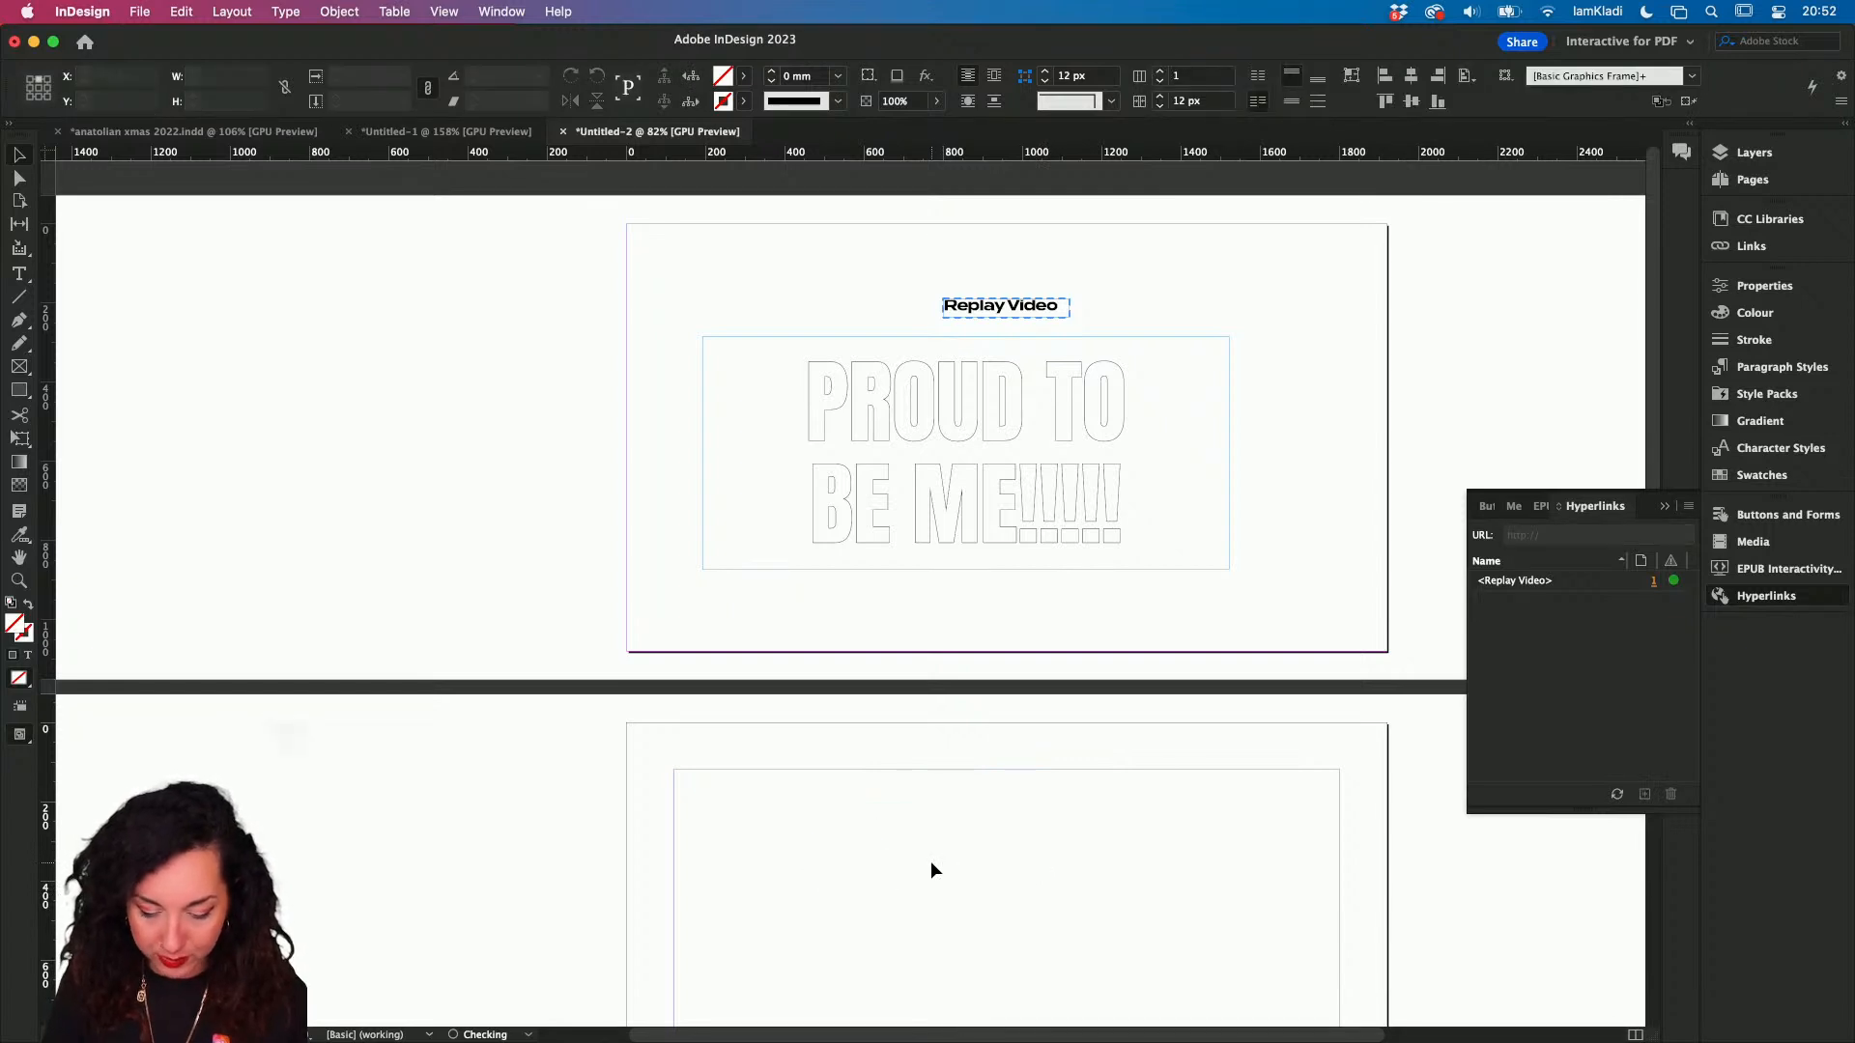
- Switch to Illustrator, select the red "PROUD TO BE ME!!!!!" text object again for copying, and return to InDesign
mouse_move(507, 1033)
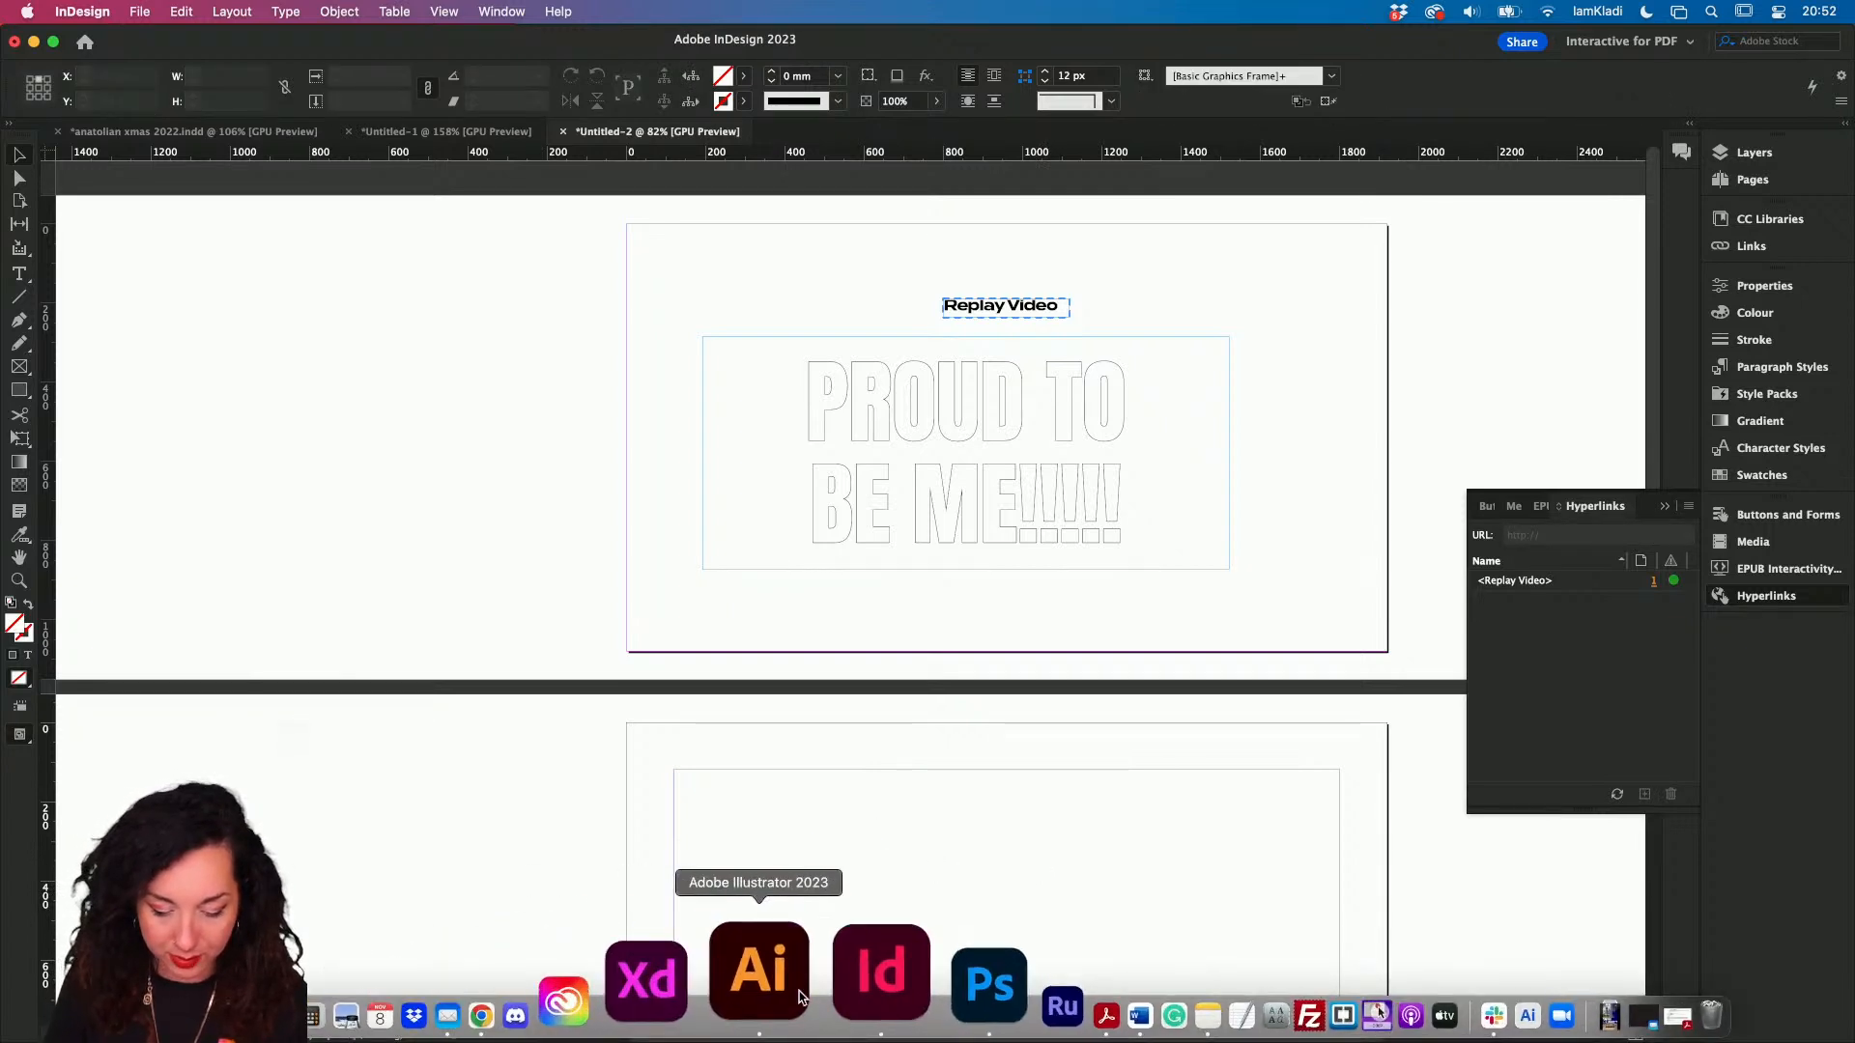
click(812, 995)
key(v)
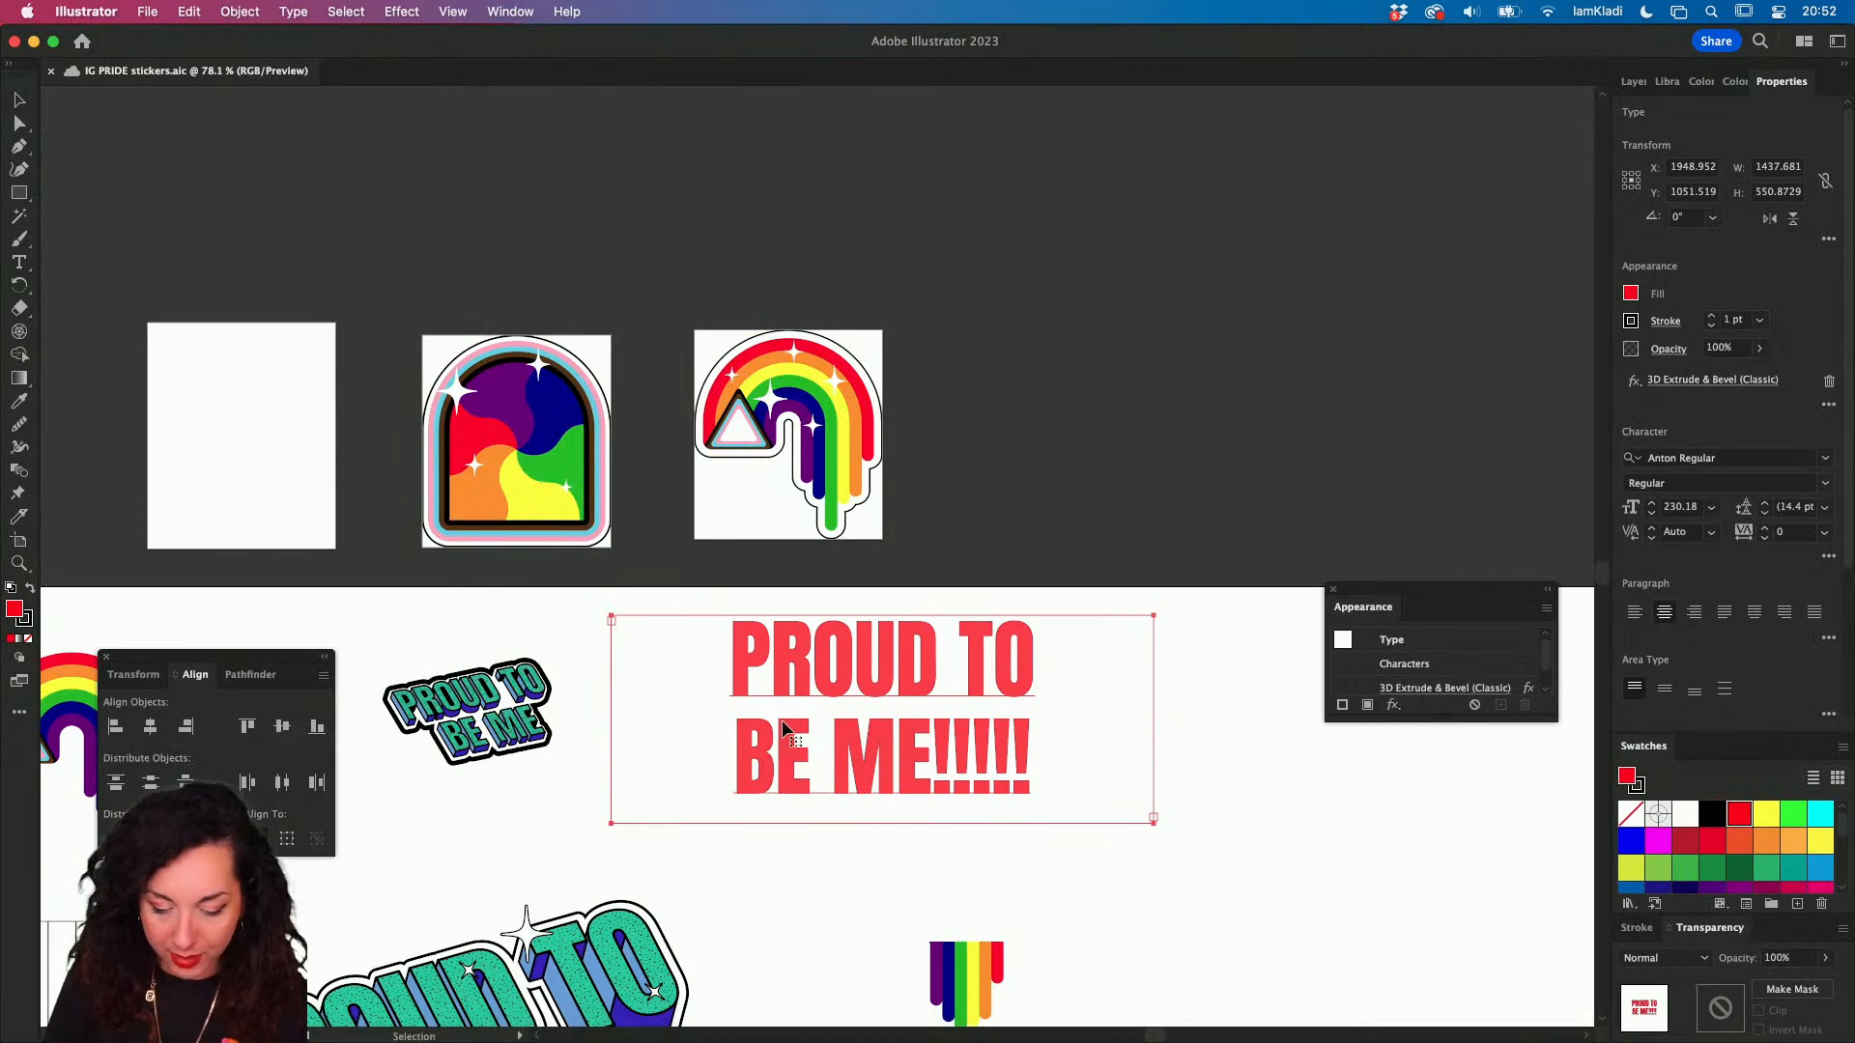
mouse_move(814, 1033)
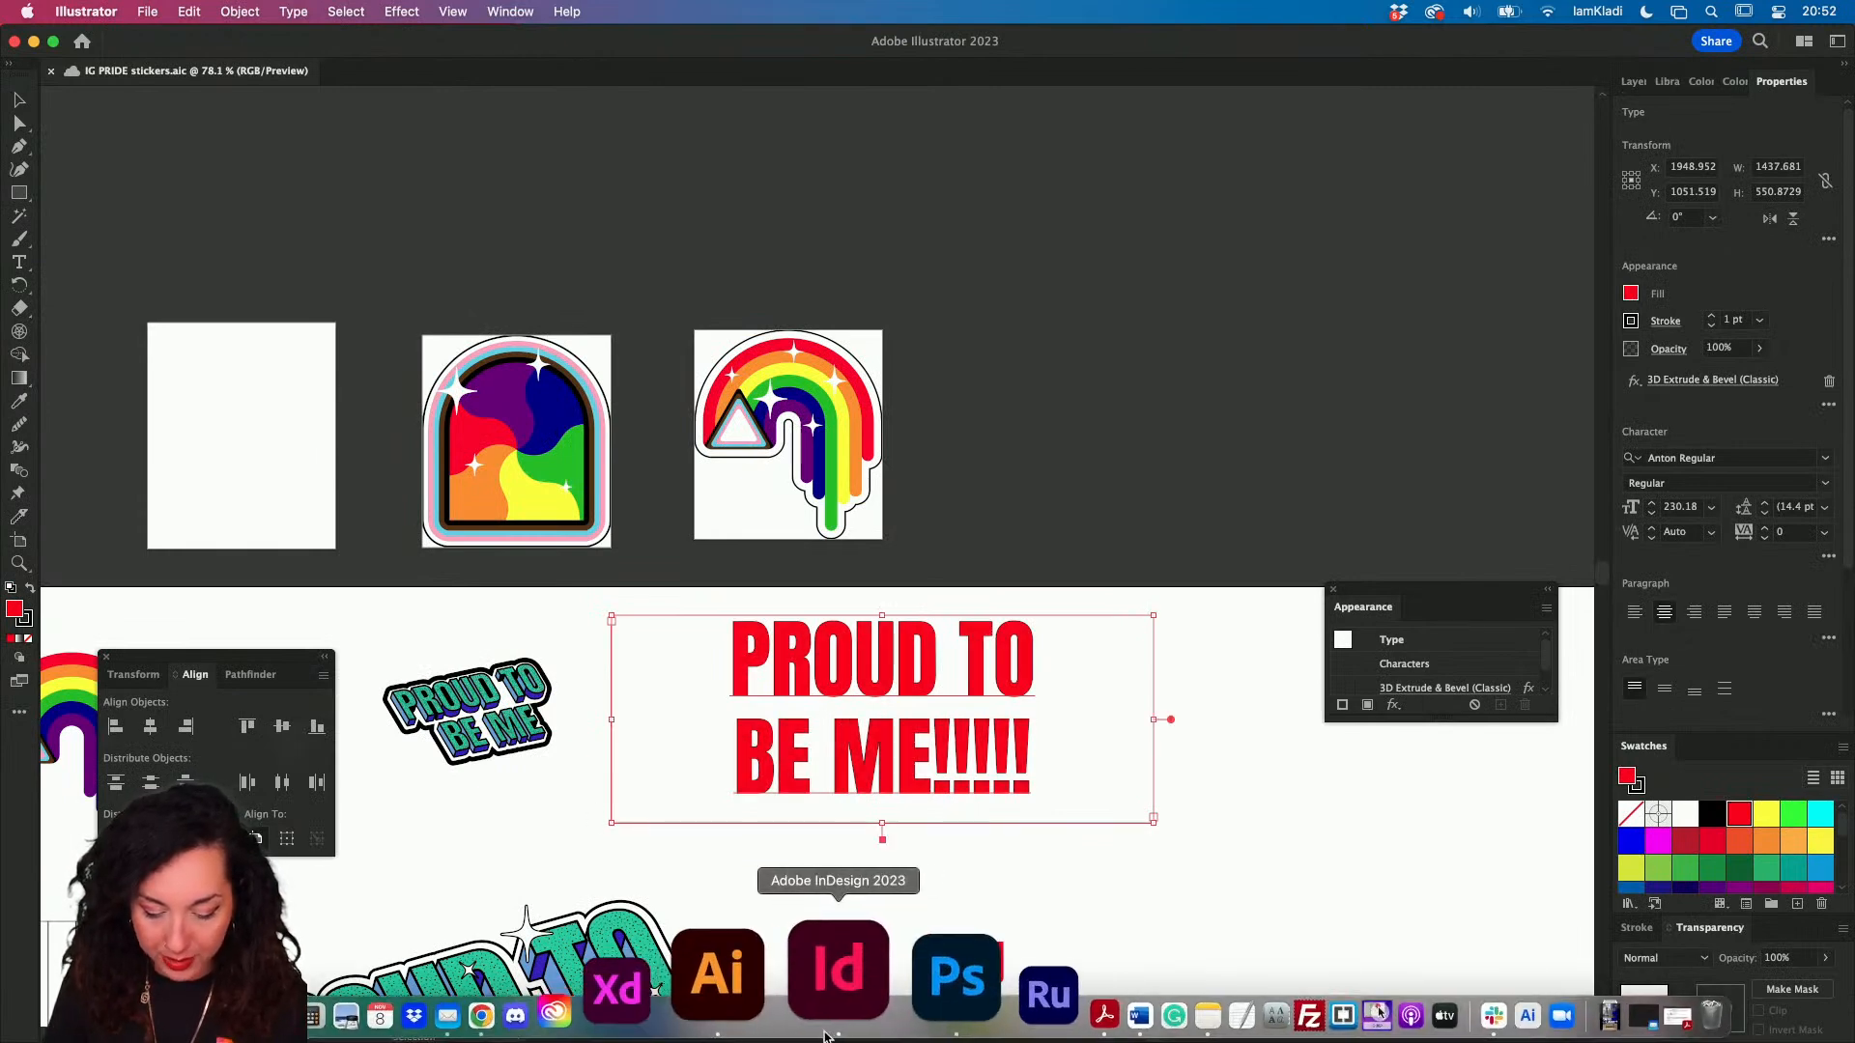
click(847, 975)
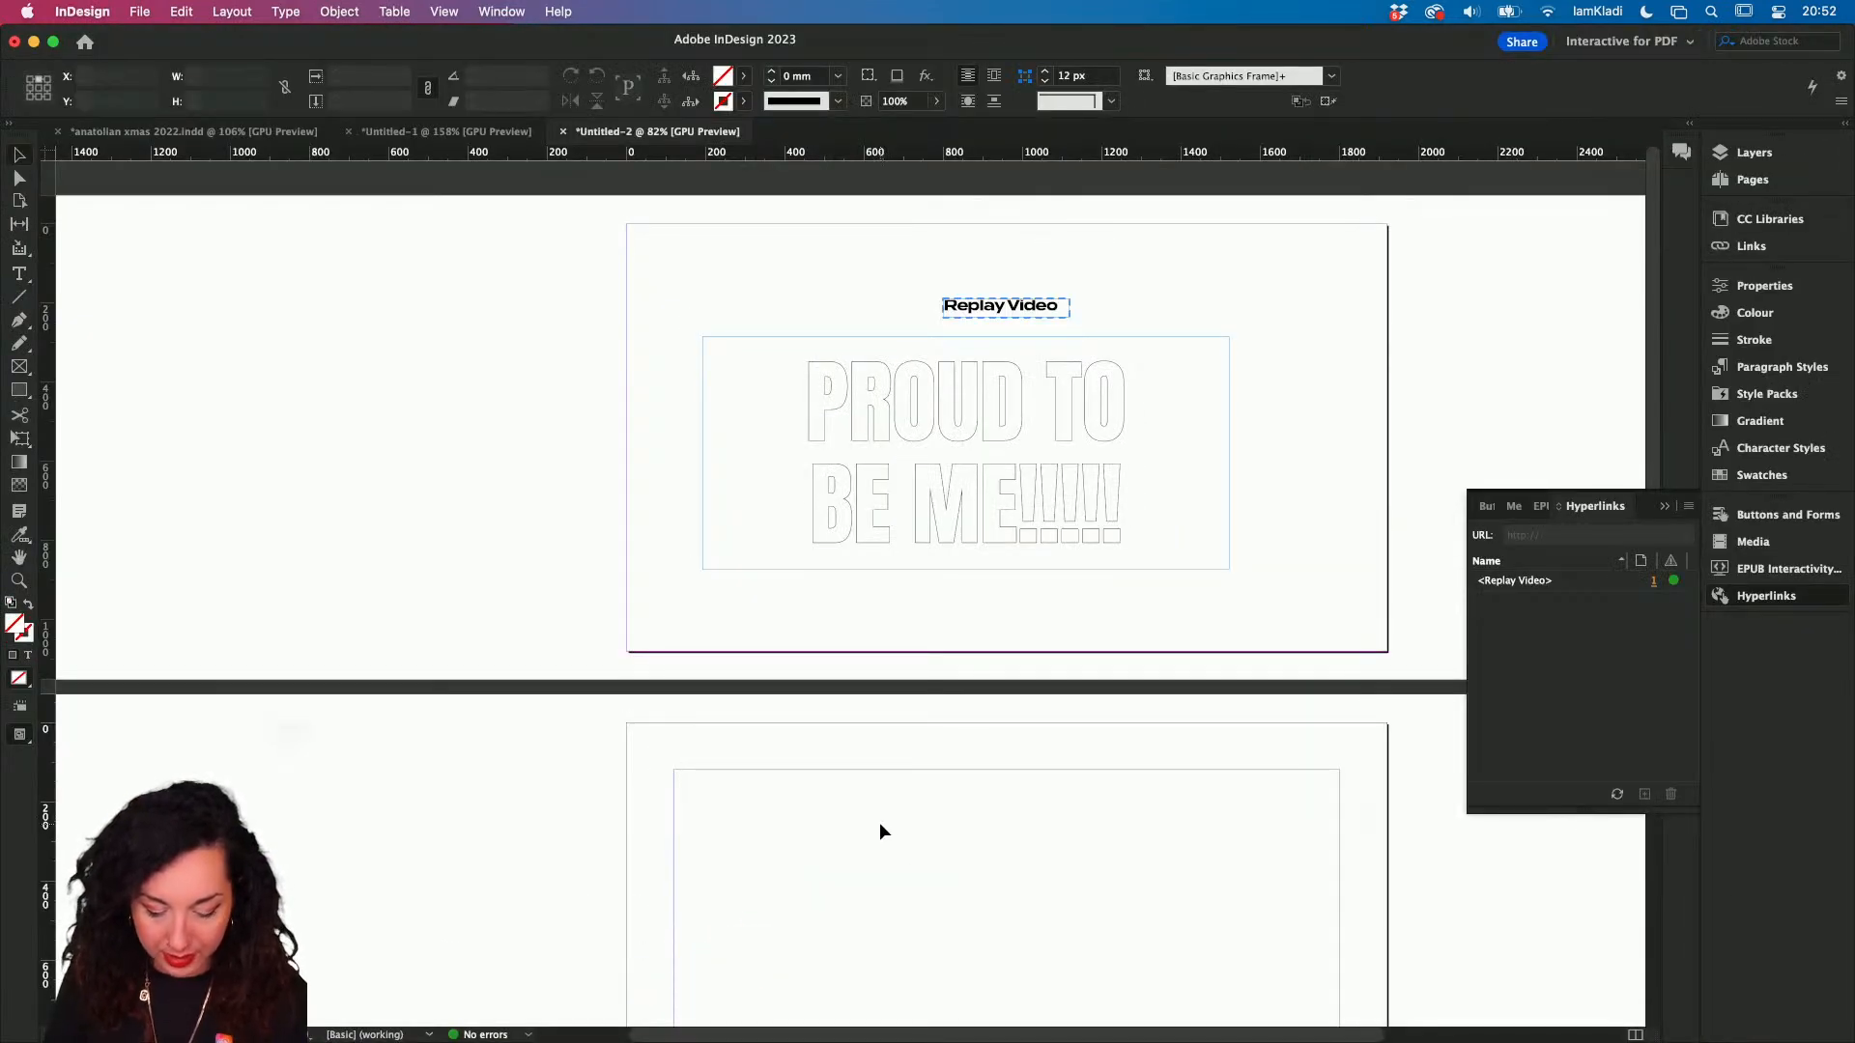
- Paste the text with its formatting, enlarge its frame to about 1258 by 729 px, and position it on the second page
key(super+v)
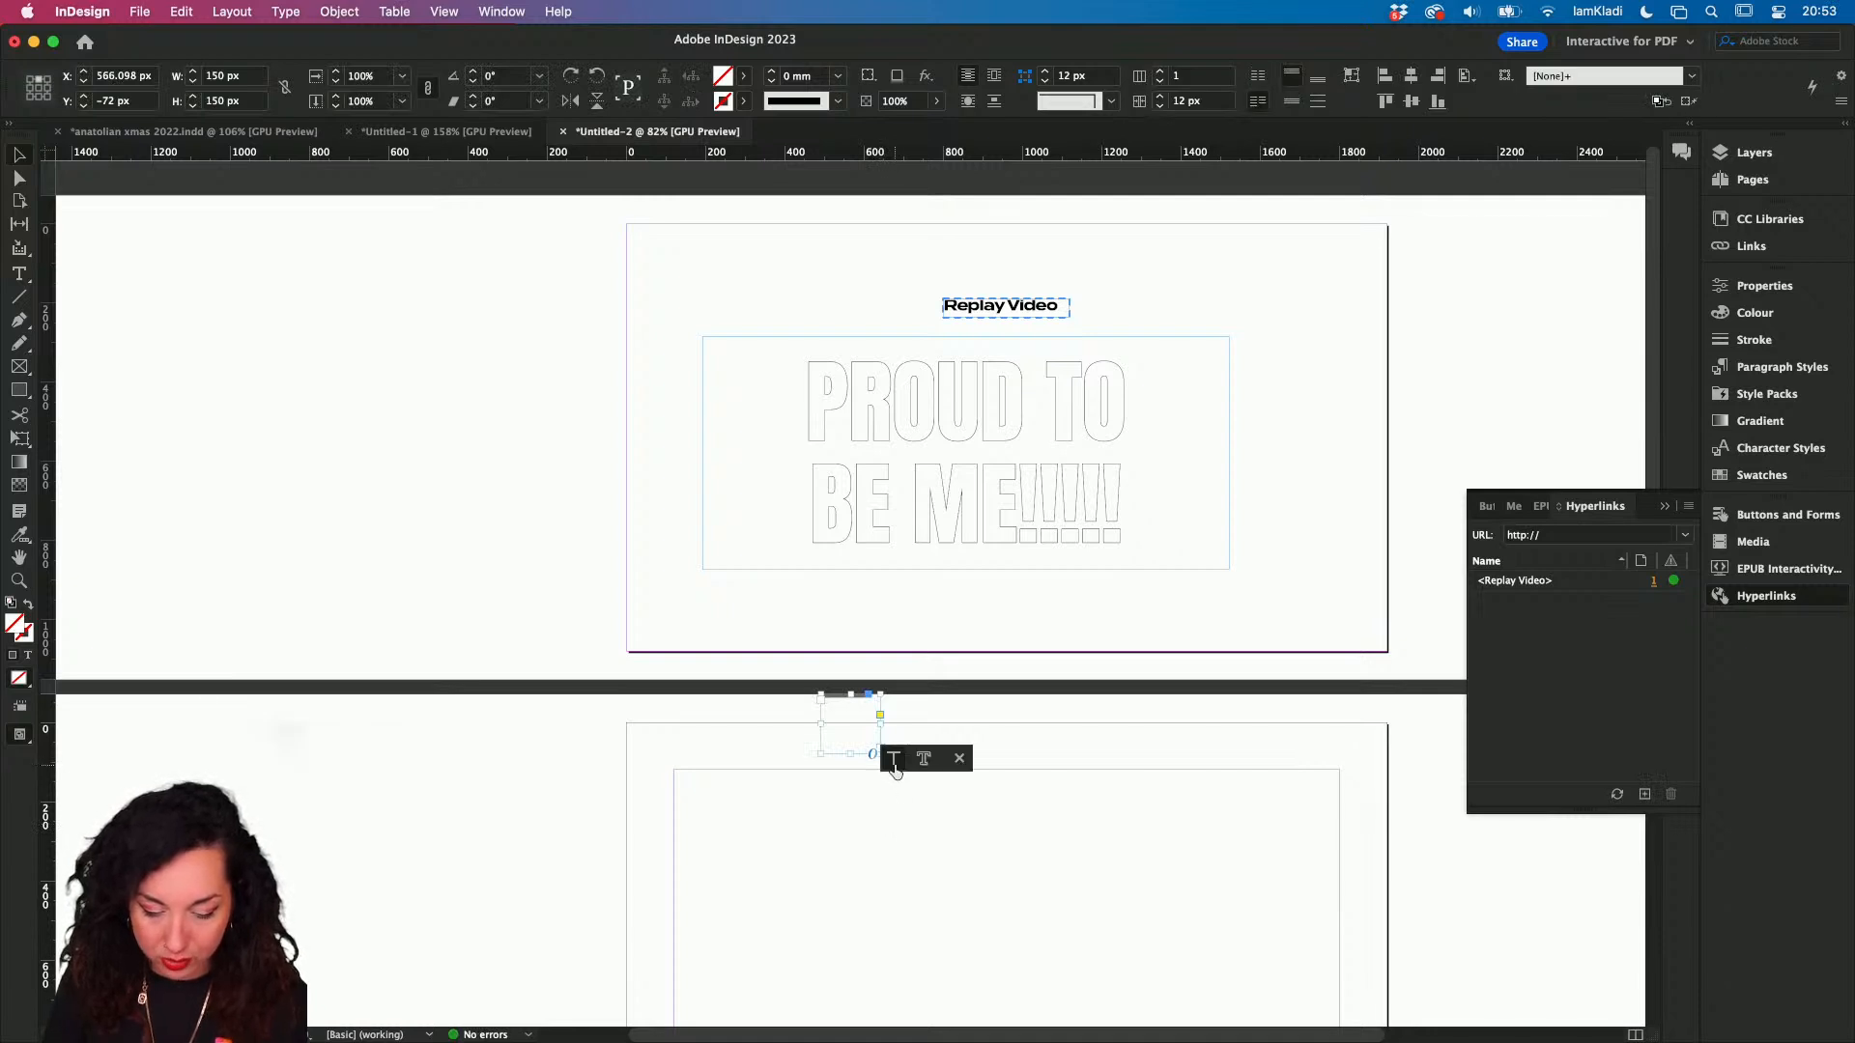
click(926, 762)
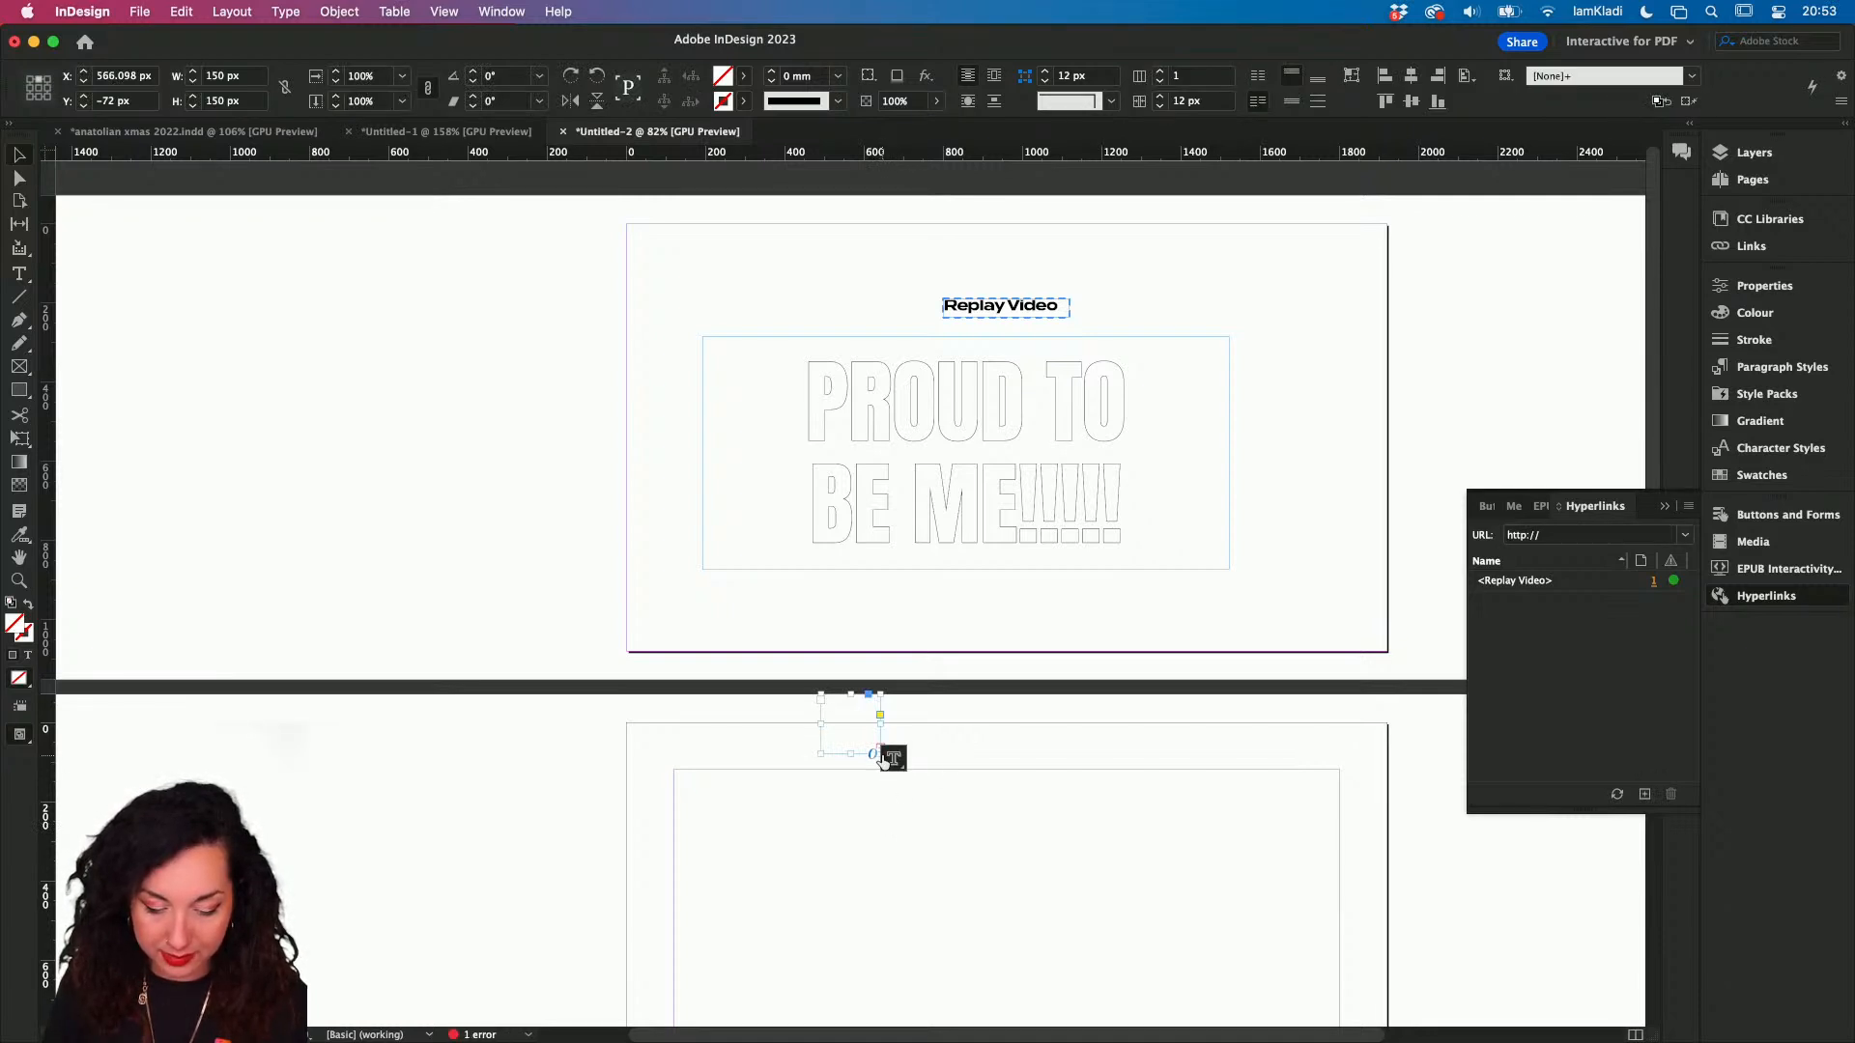
drag(880, 753, 1317, 980)
drag(1194, 832, 1153, 915)
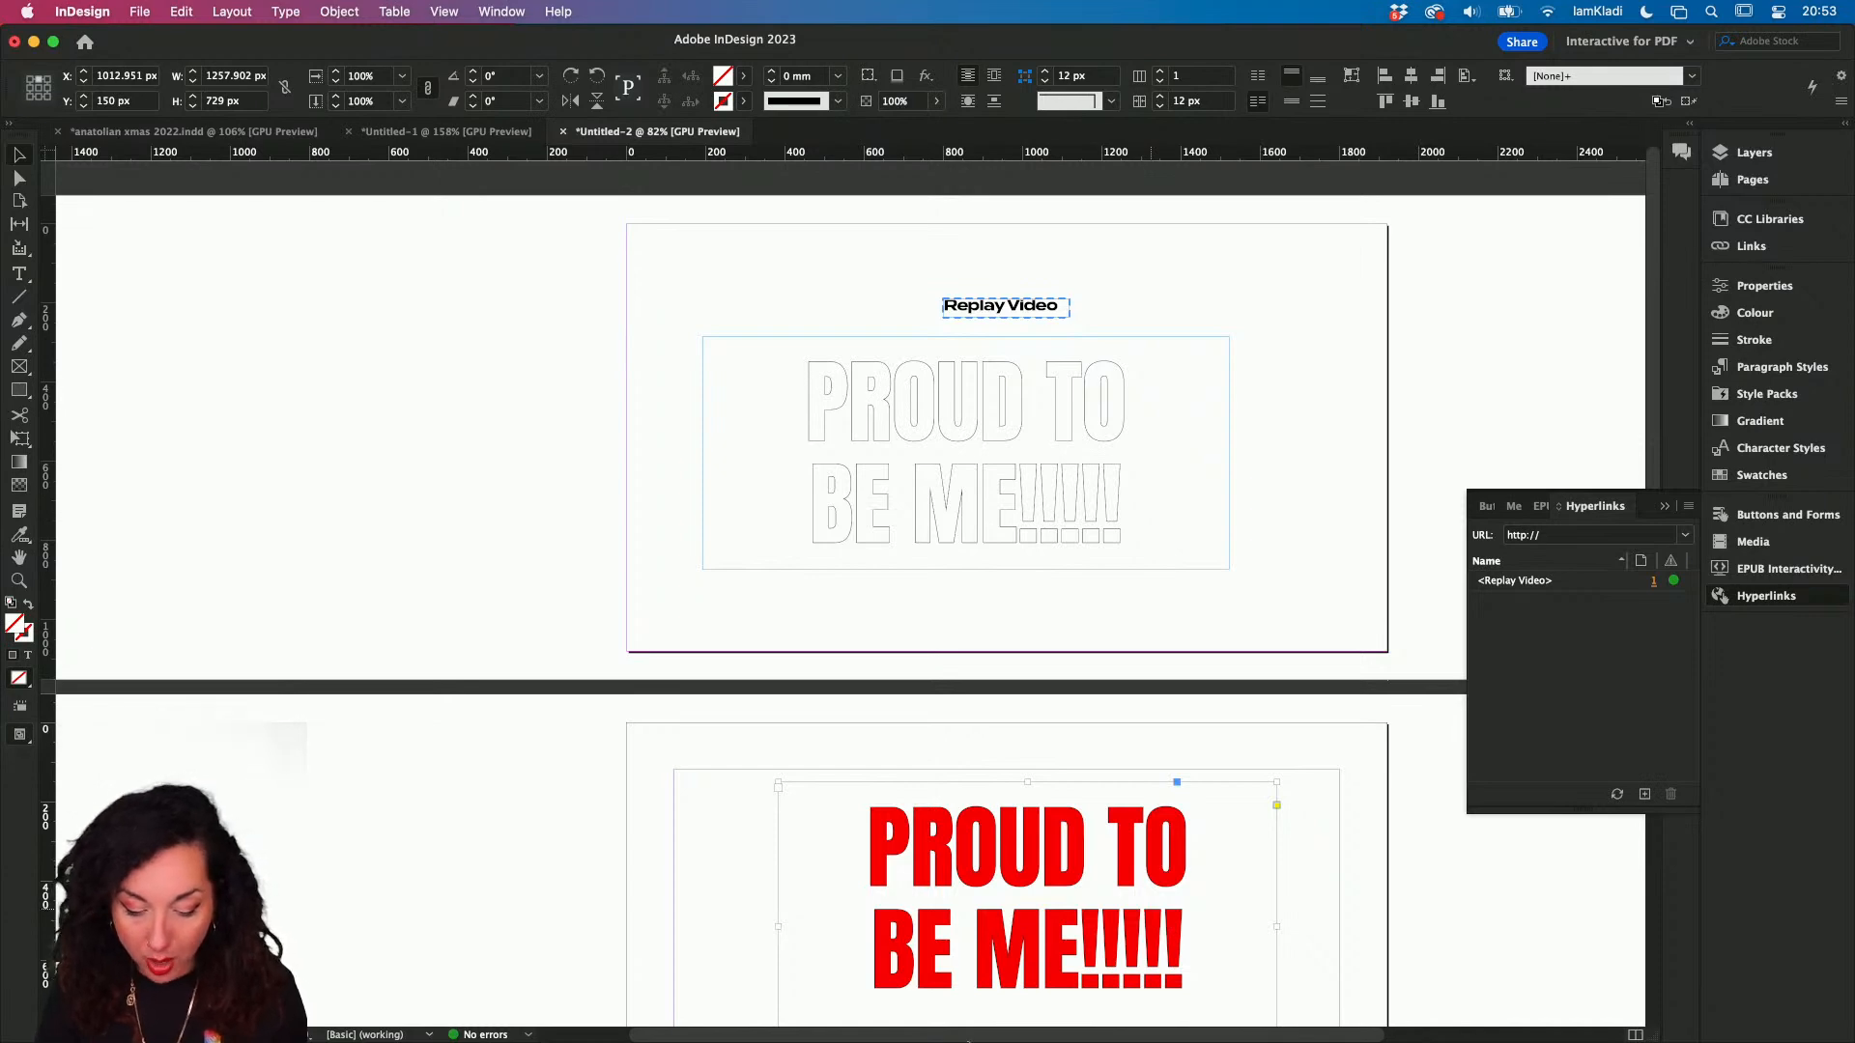
- Switch to Illustrator, paste the text copied from InDesign, and place it beside the original "PROUD TO BE ME!!!!!" text
click(799, 968)
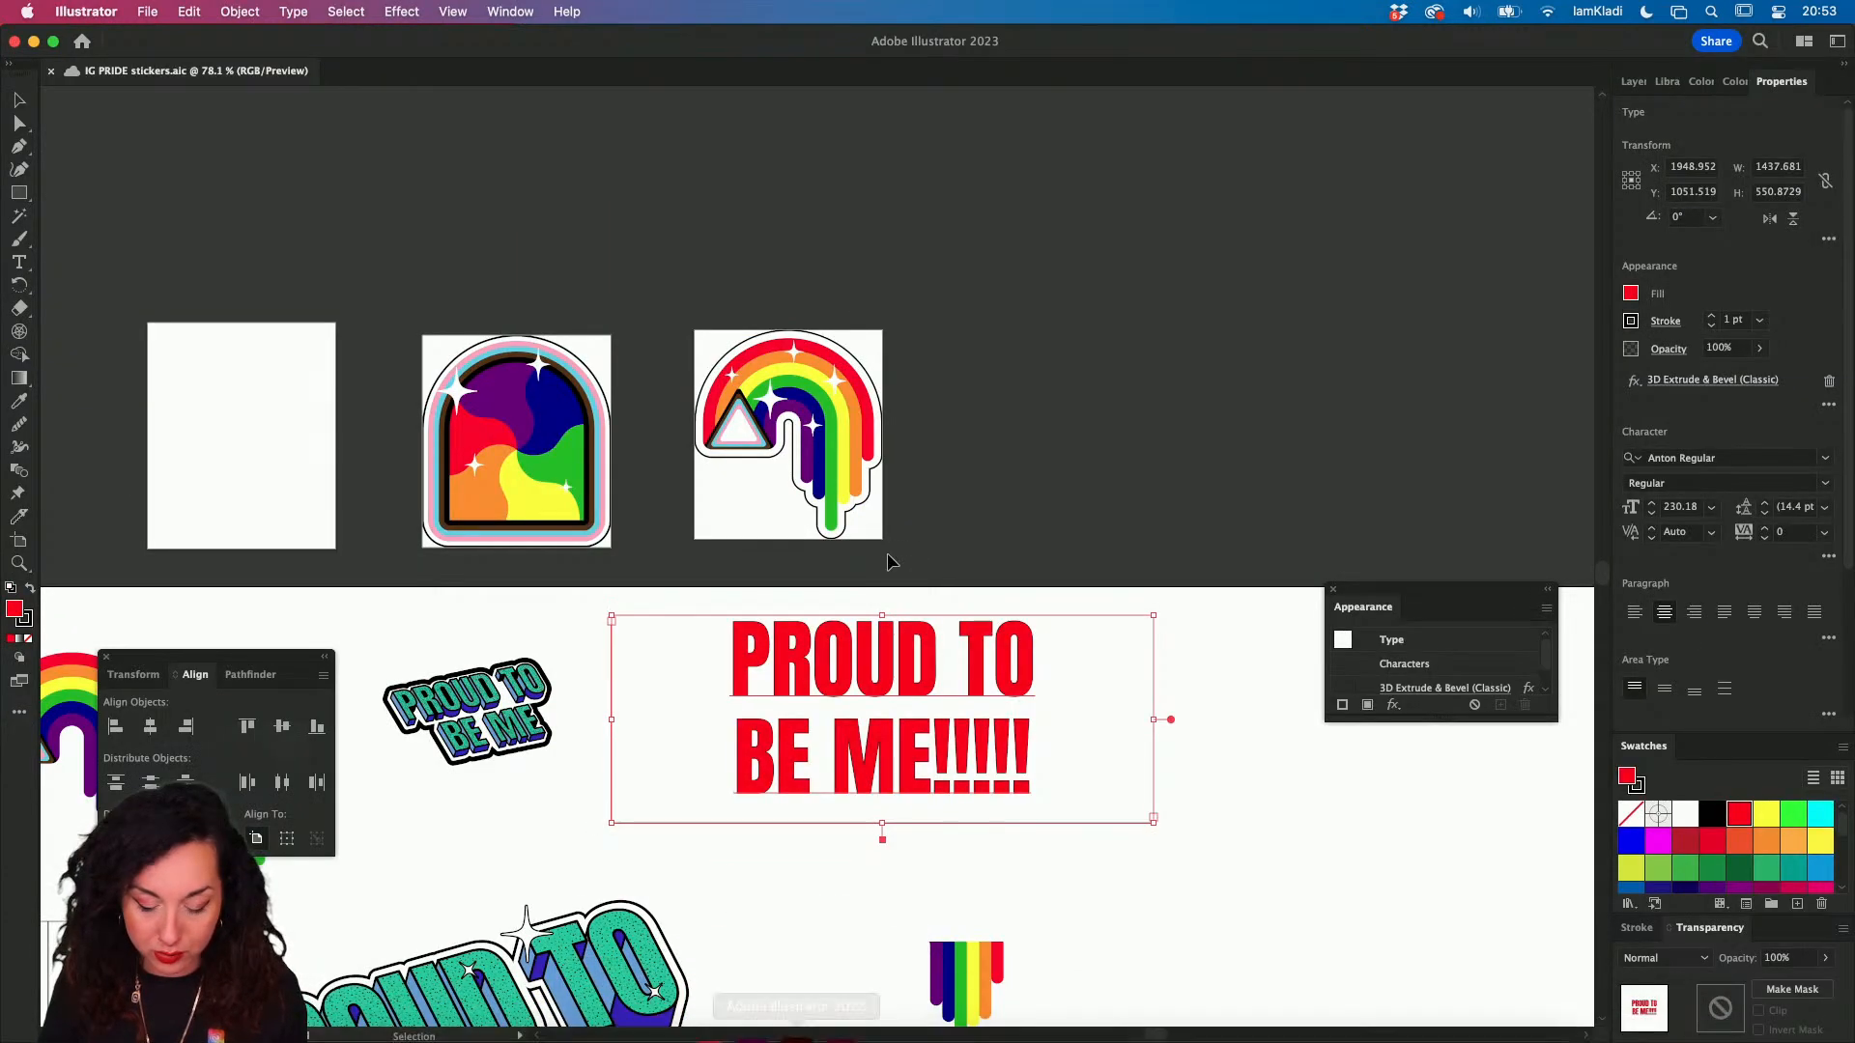
click(1069, 476)
key(super+v)
drag(836, 423, 1216, 685)
- Edit the pasted text so that it reads "PROUD TO BE ME" without exclamation marks
double_click(1218, 688)
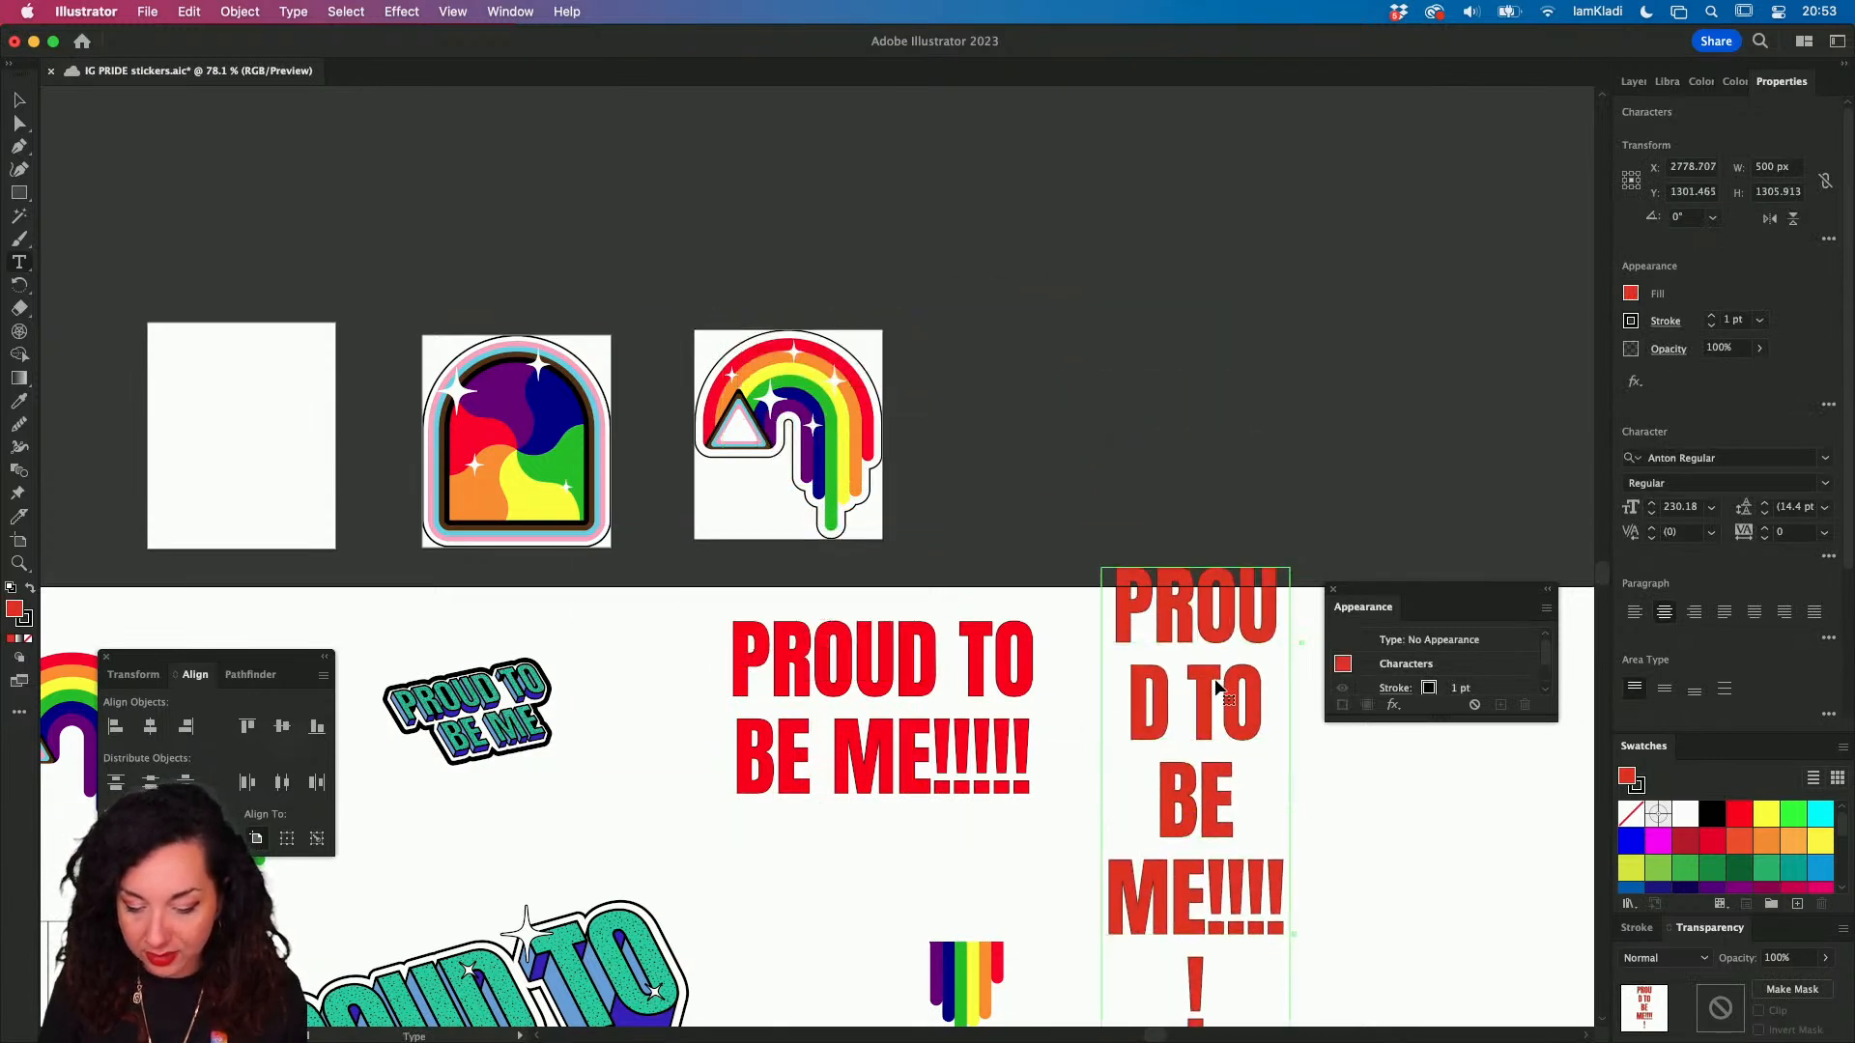
drag(1209, 886, 1281, 924)
key(BackSpace)
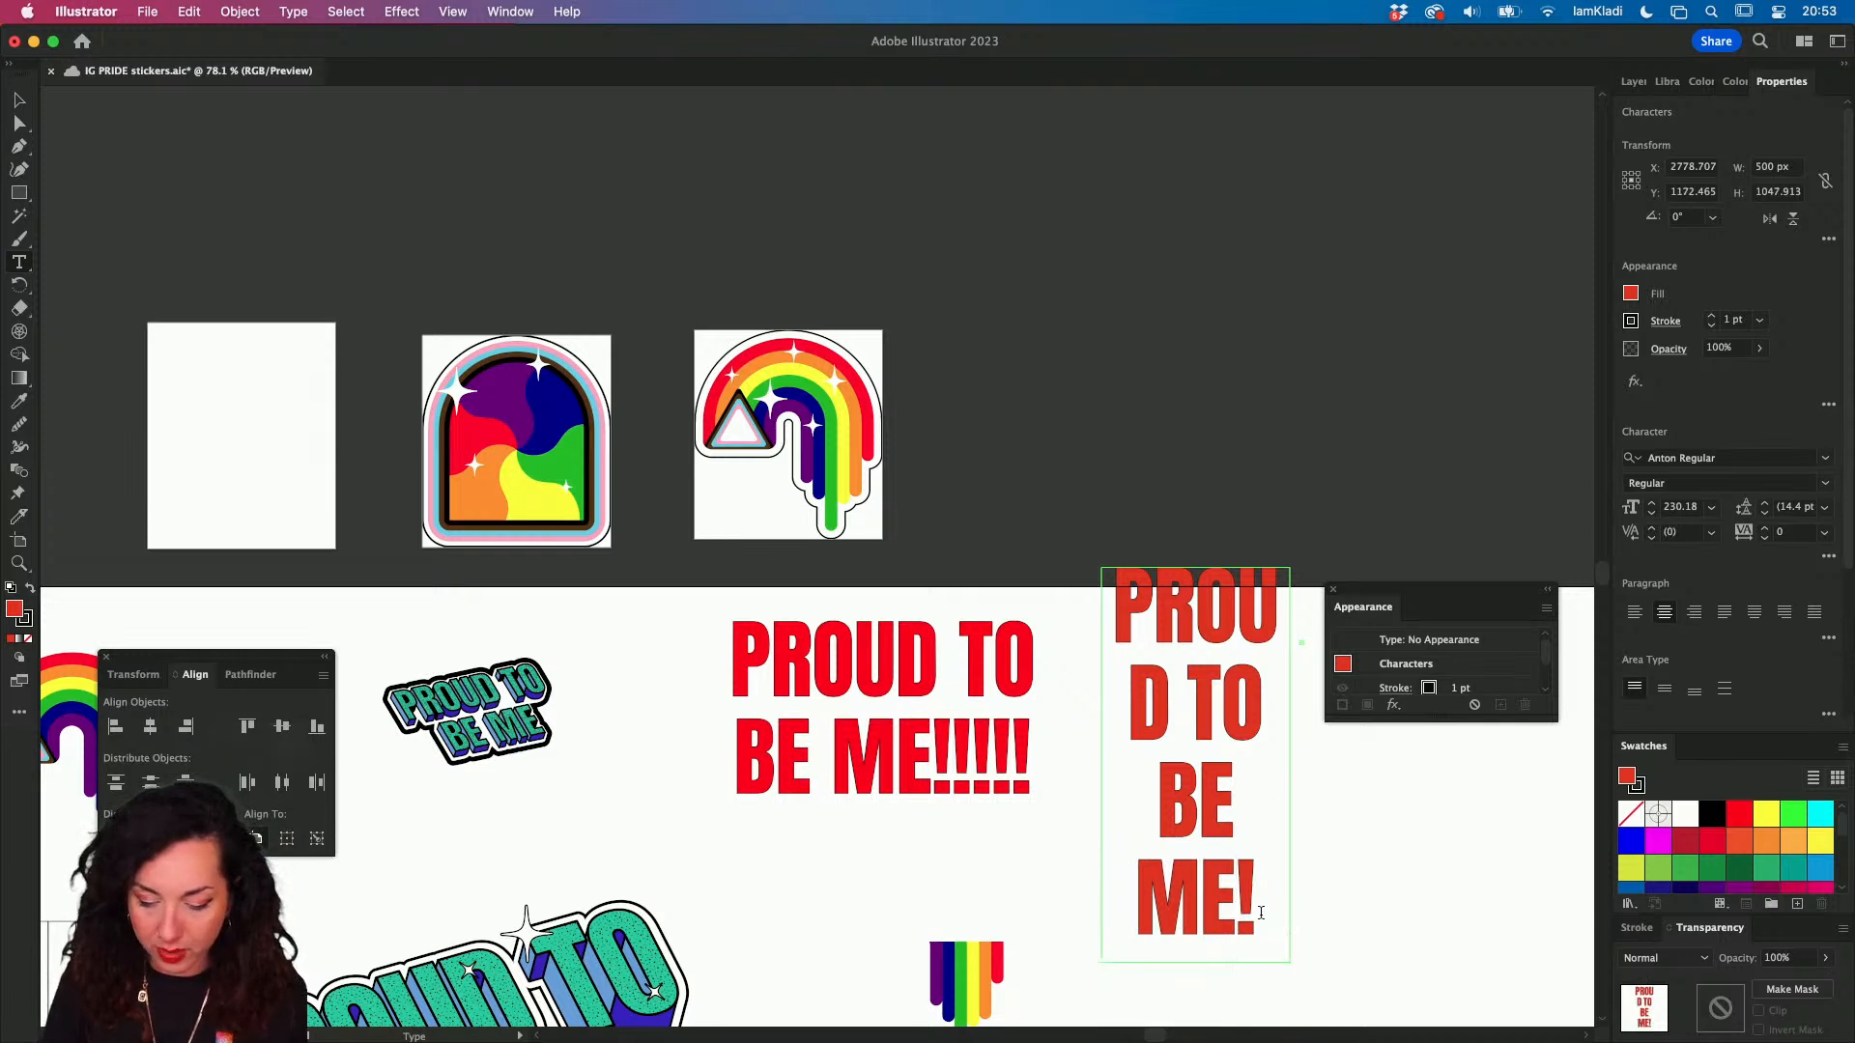
key(BackSpace)
- Set the fill of all the text in the pasted "PROUD TO BE ME" frame to yellow
drag(1256, 927, 1073, 541)
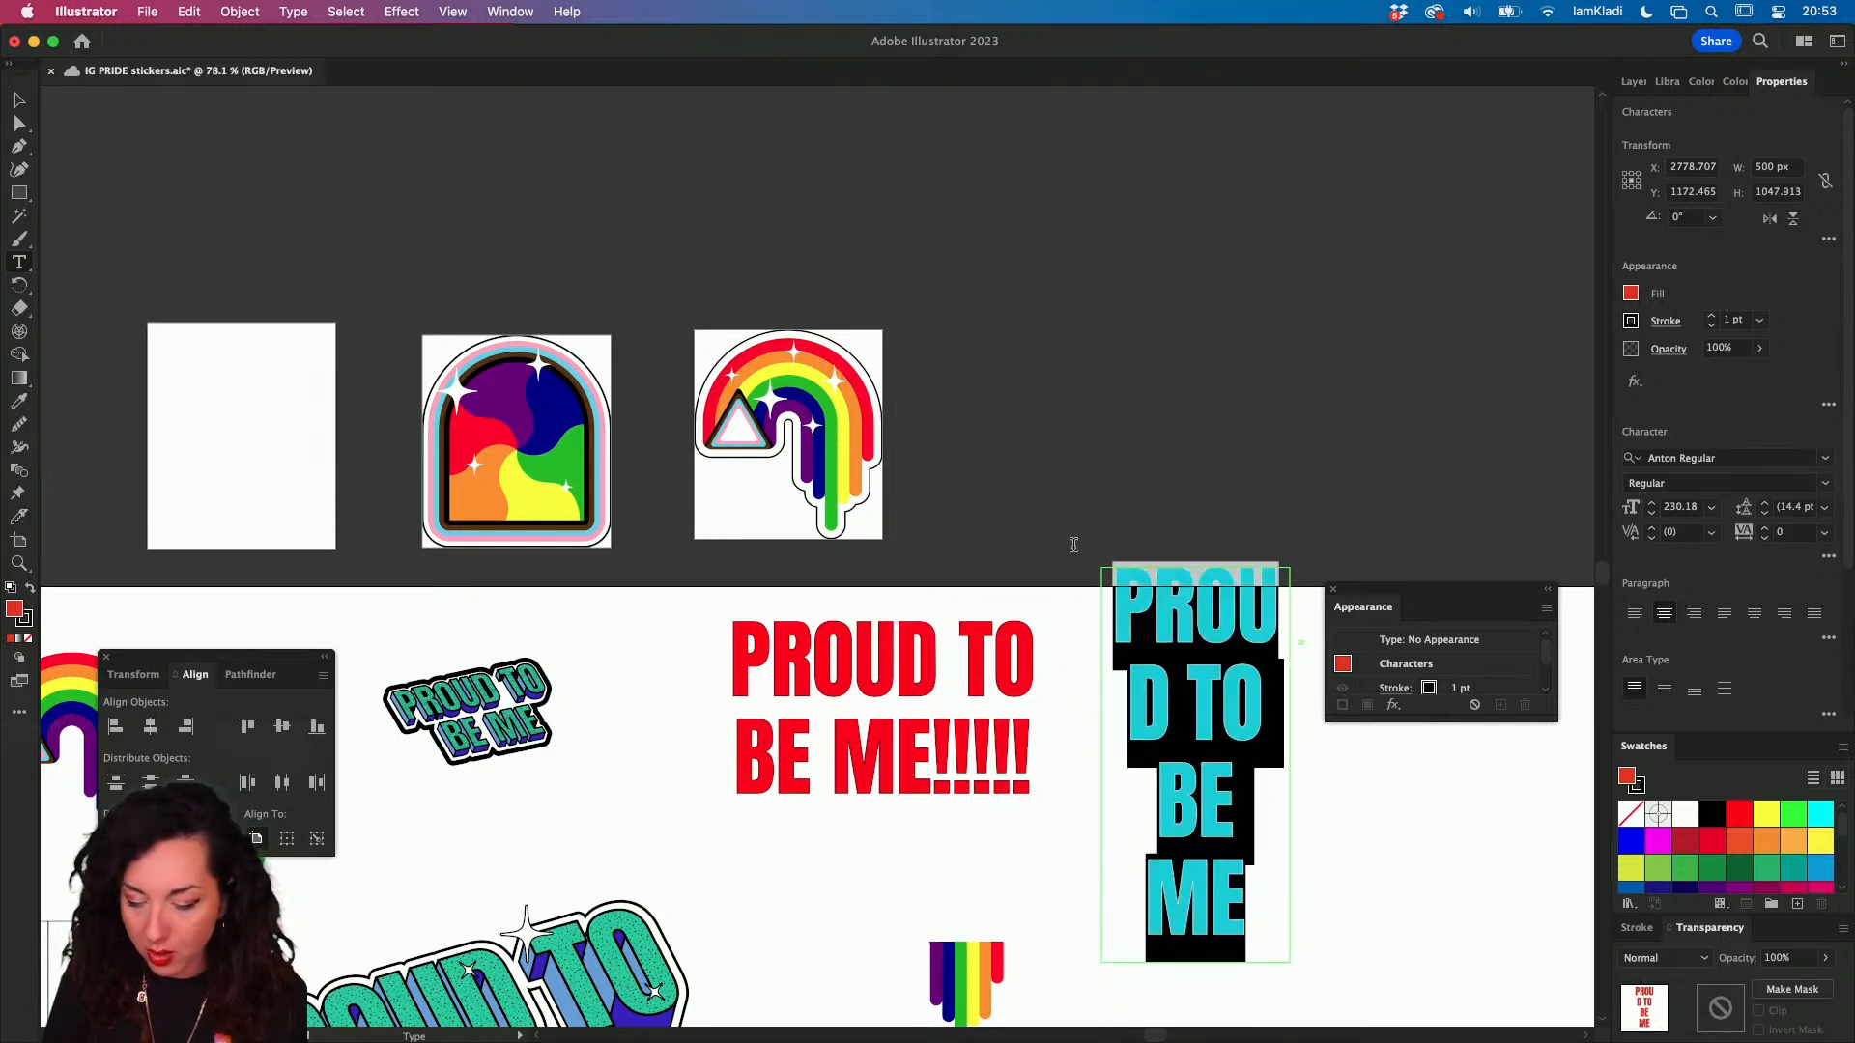
click(1773, 821)
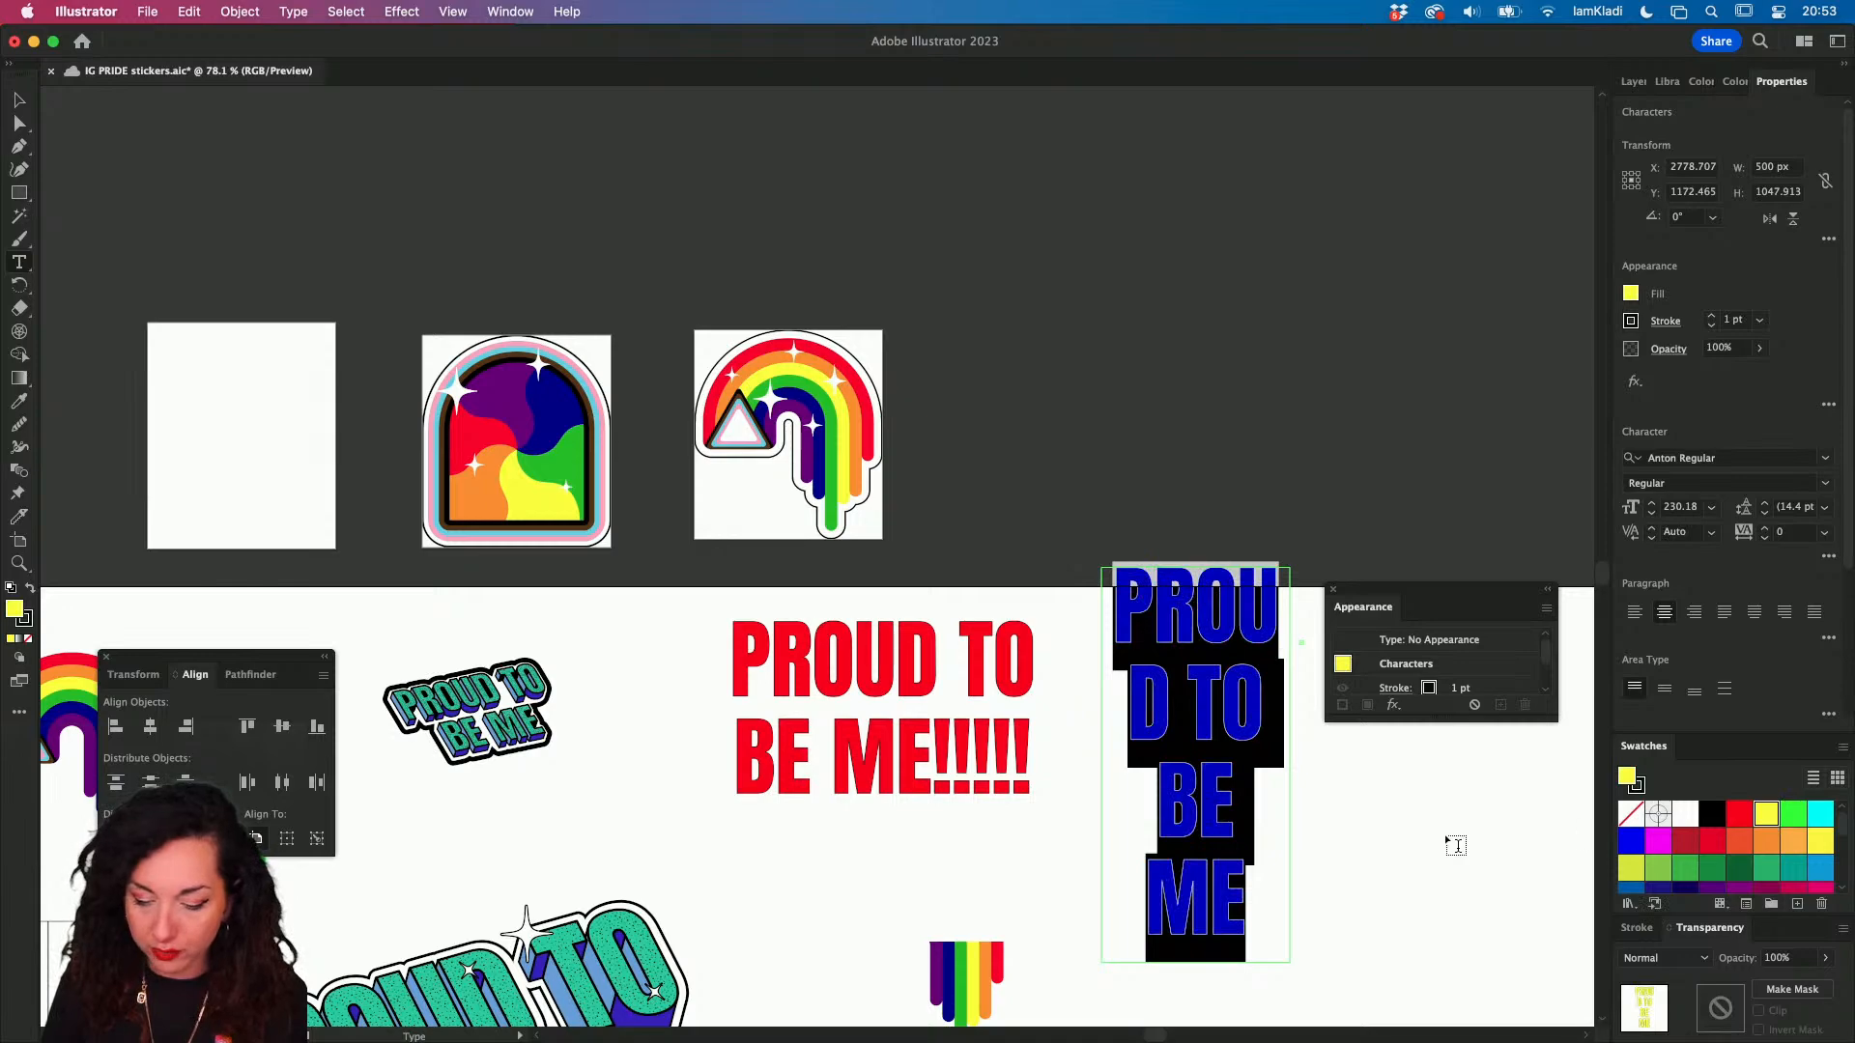
super+click(1449, 840)
- Switch to InDesign, bring up the anatolian xmas 2022.indd document, and look through its finished Christmas menu pages
key(ctrl+Up)
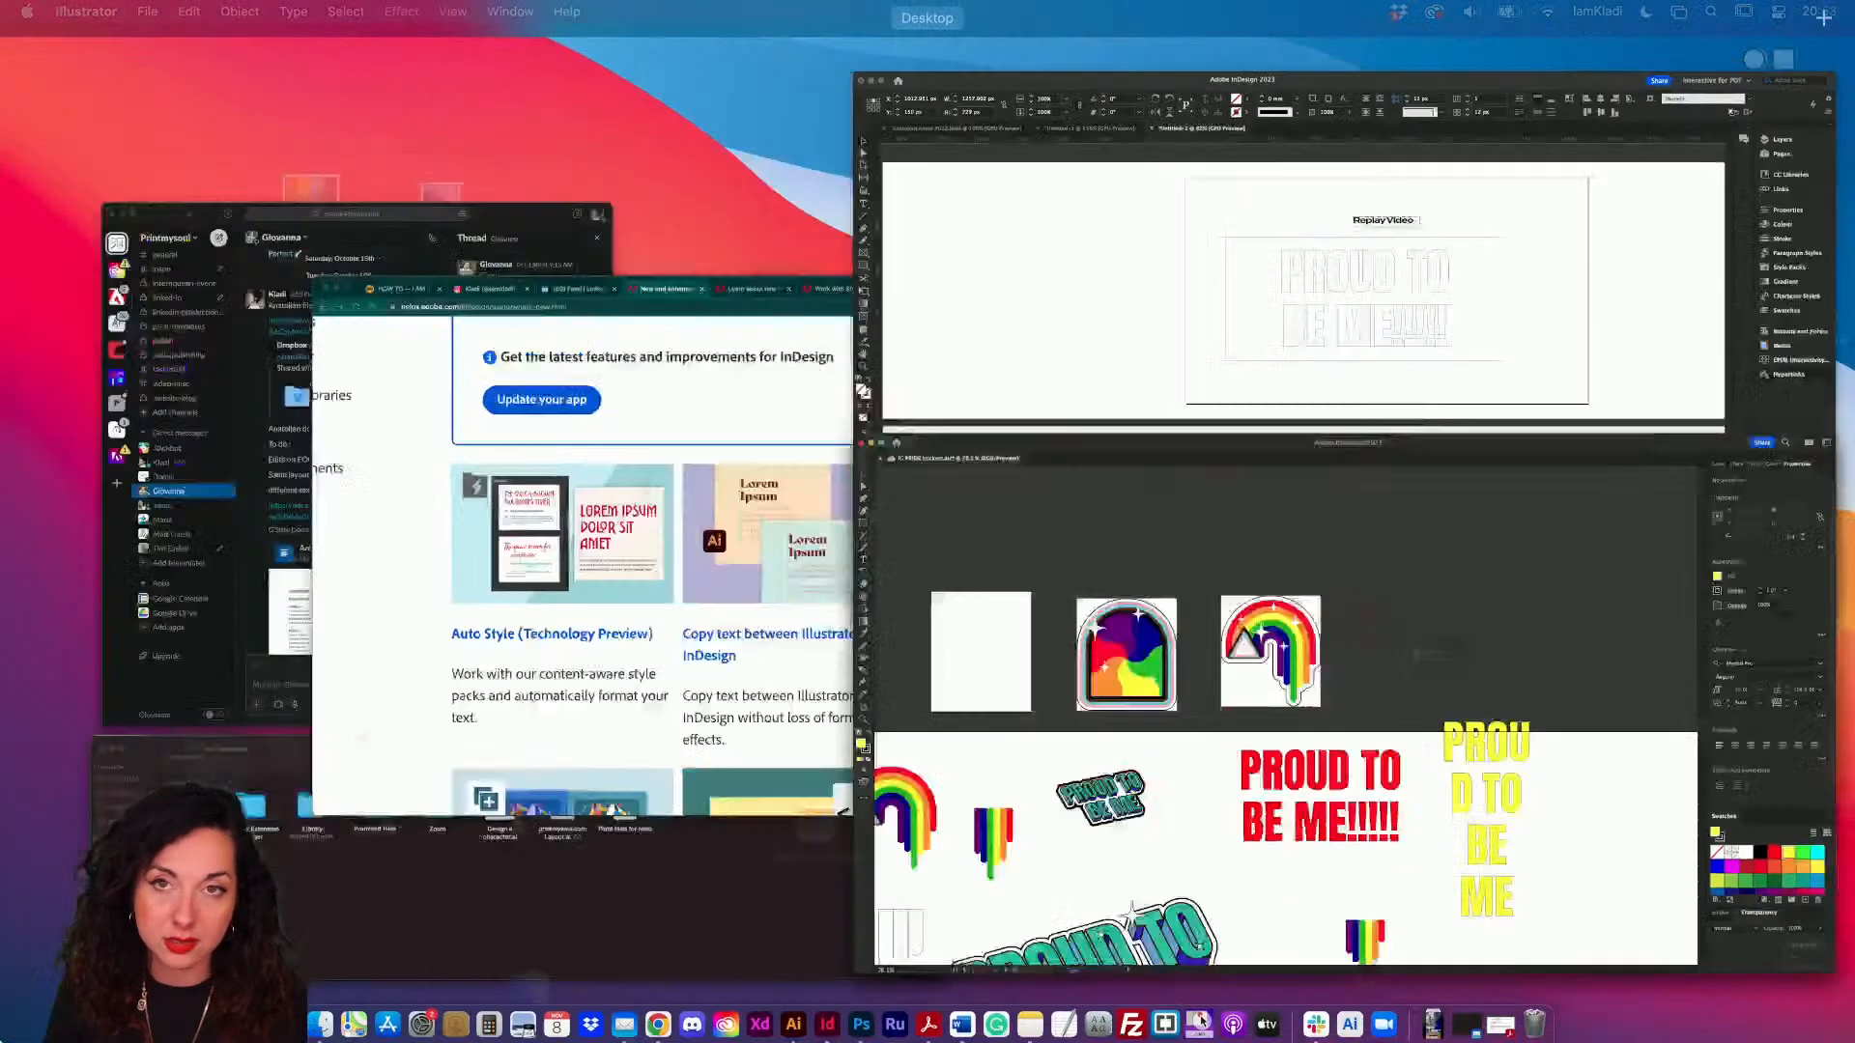
click(1301, 380)
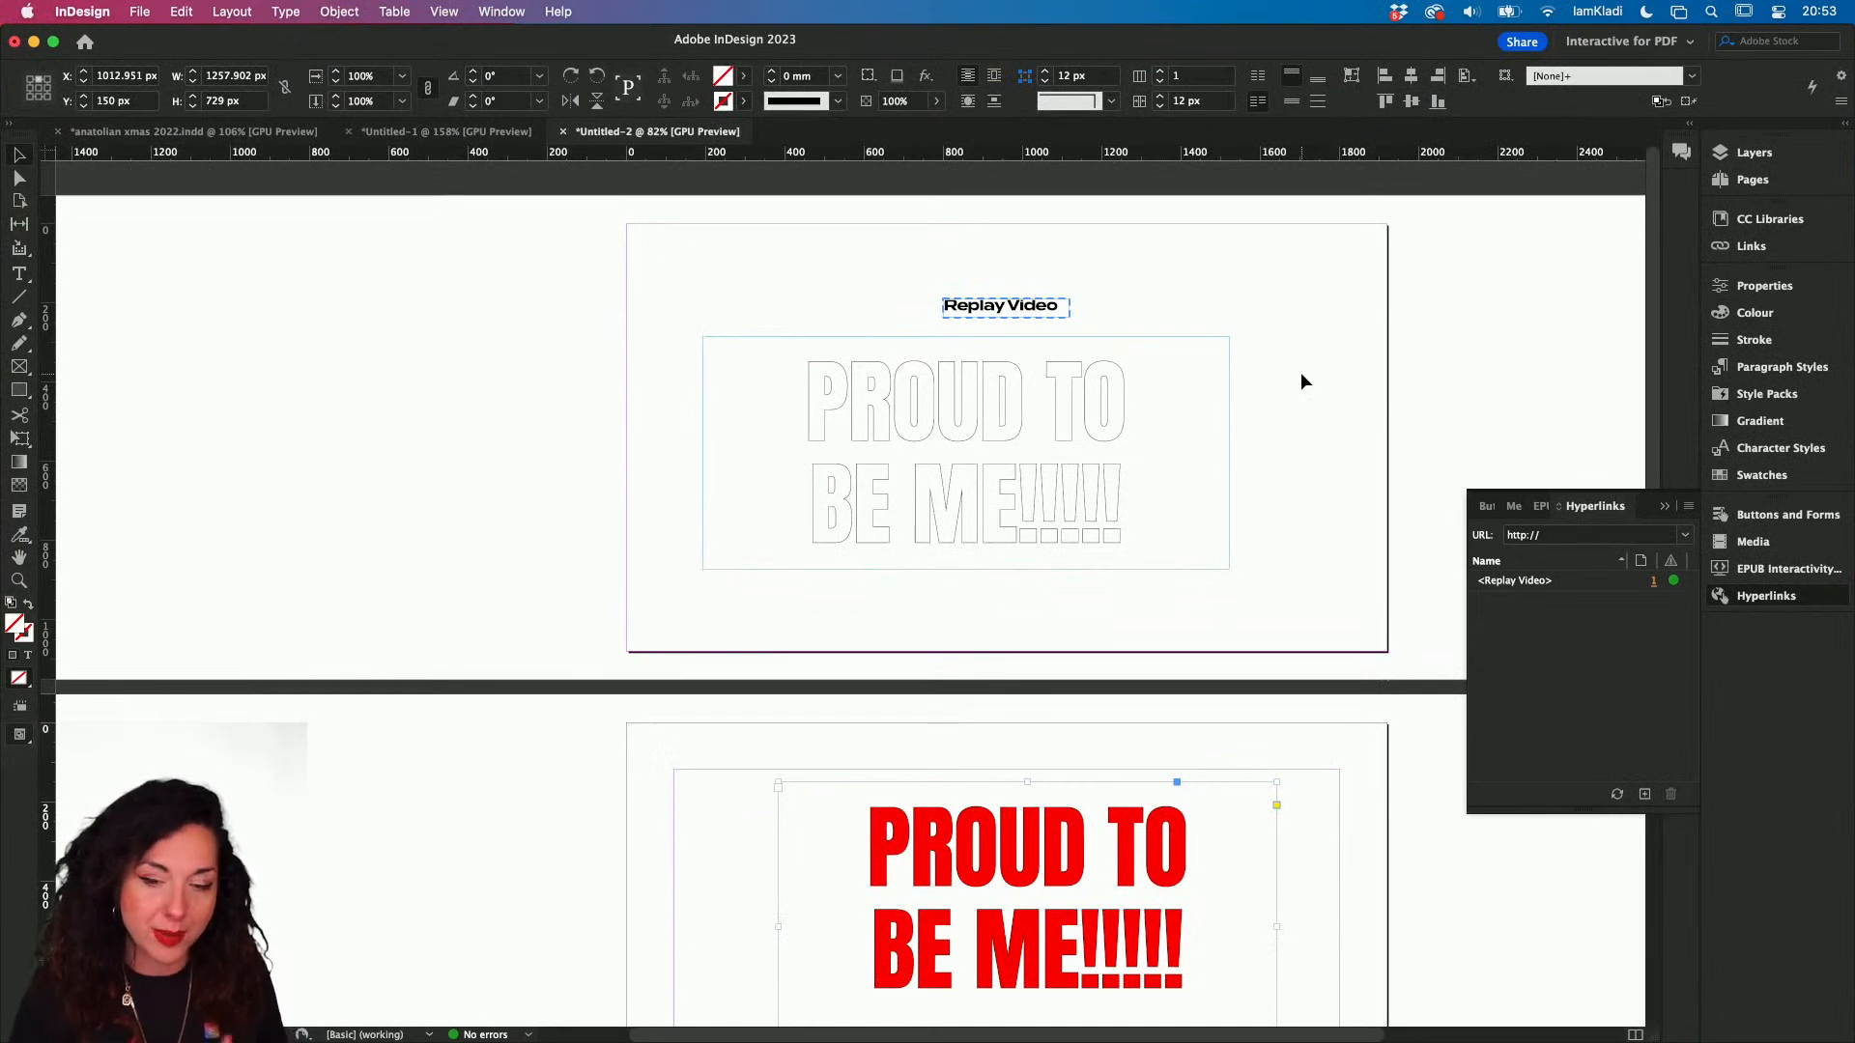
click(499, 135)
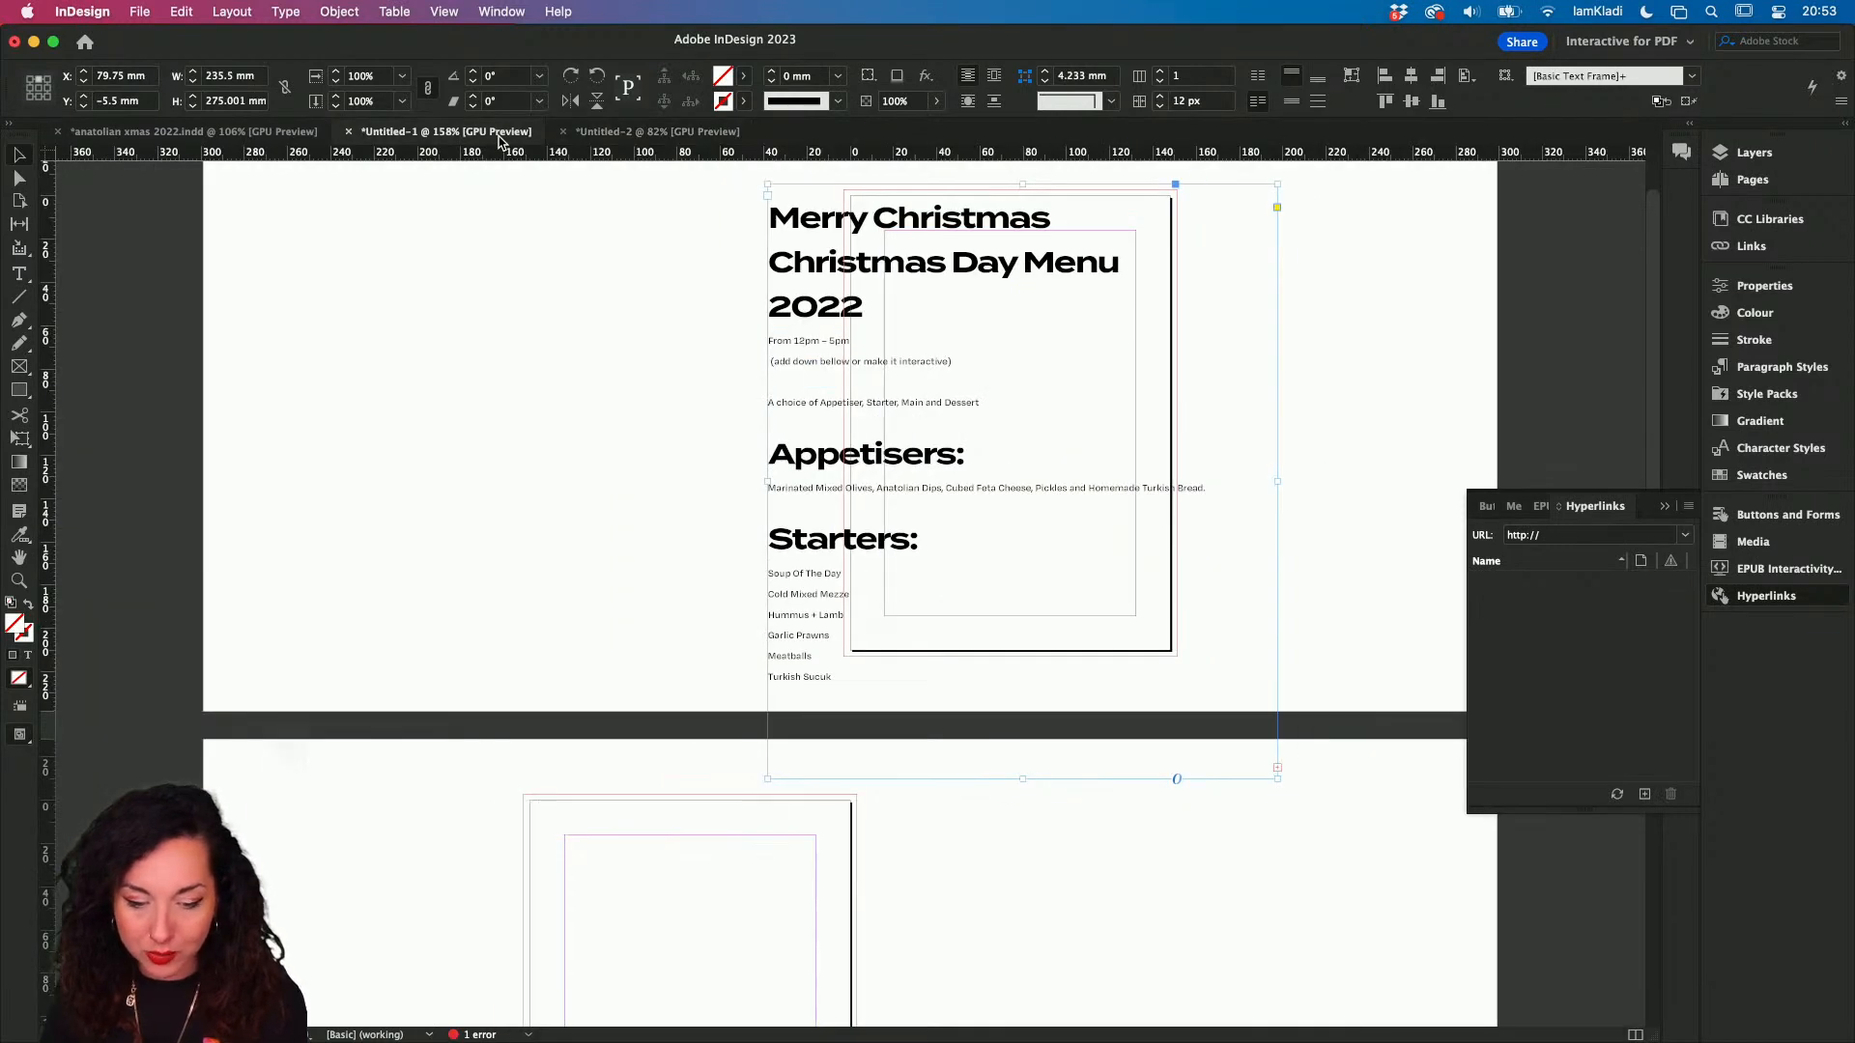
drag(928, 360, 744, 327)
click(193, 132)
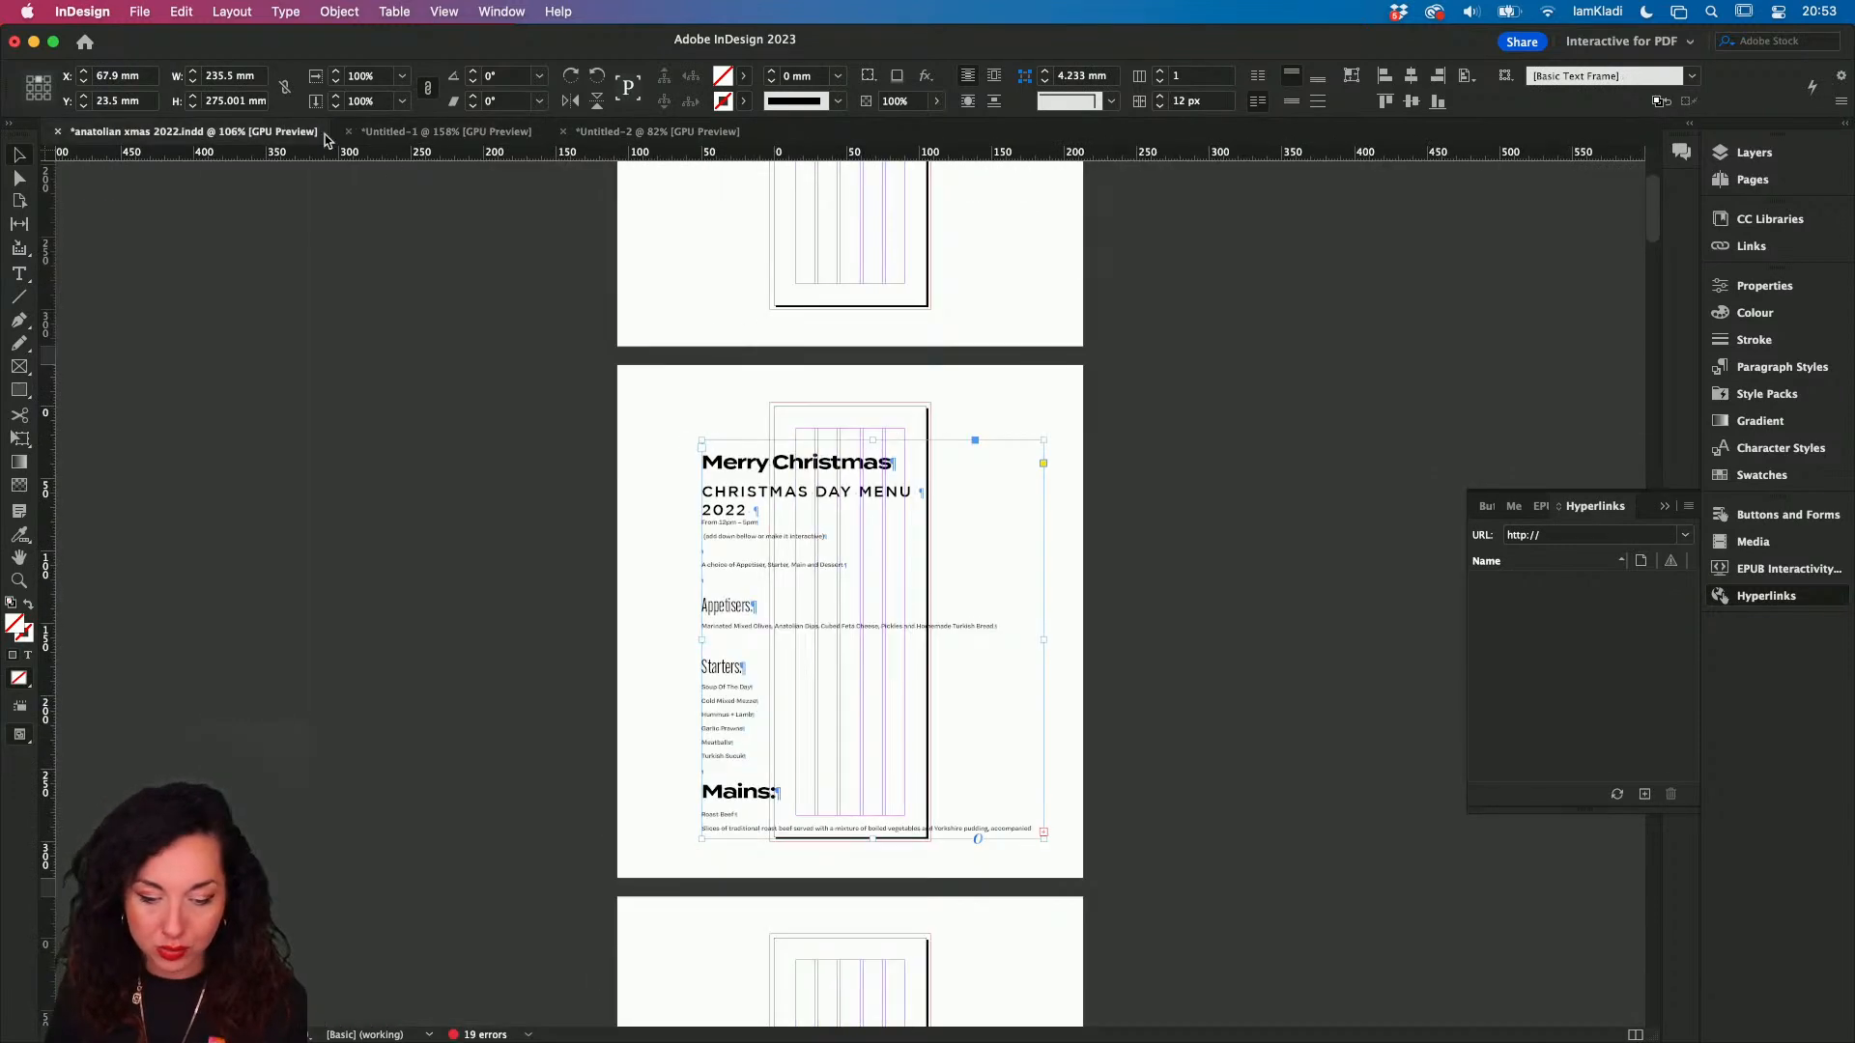
scroll(812, 407, down, 10)
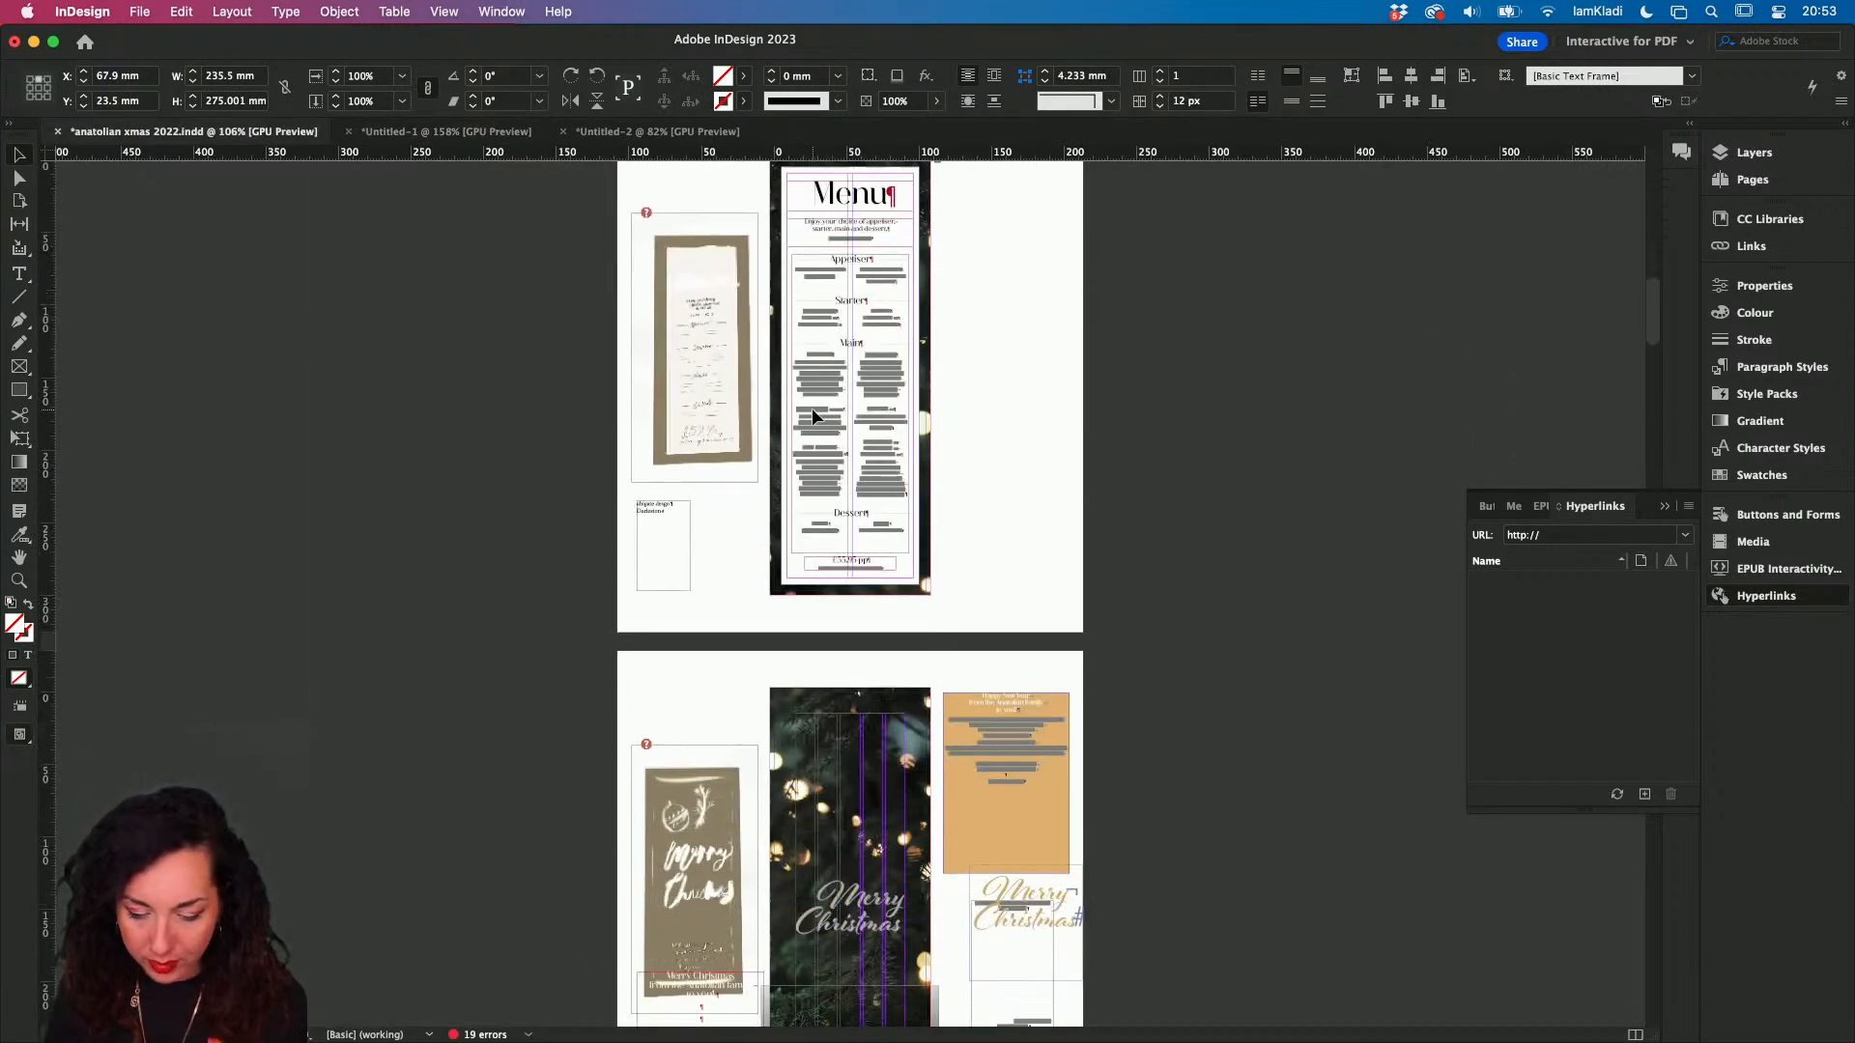
scroll(811, 413, down, 10)
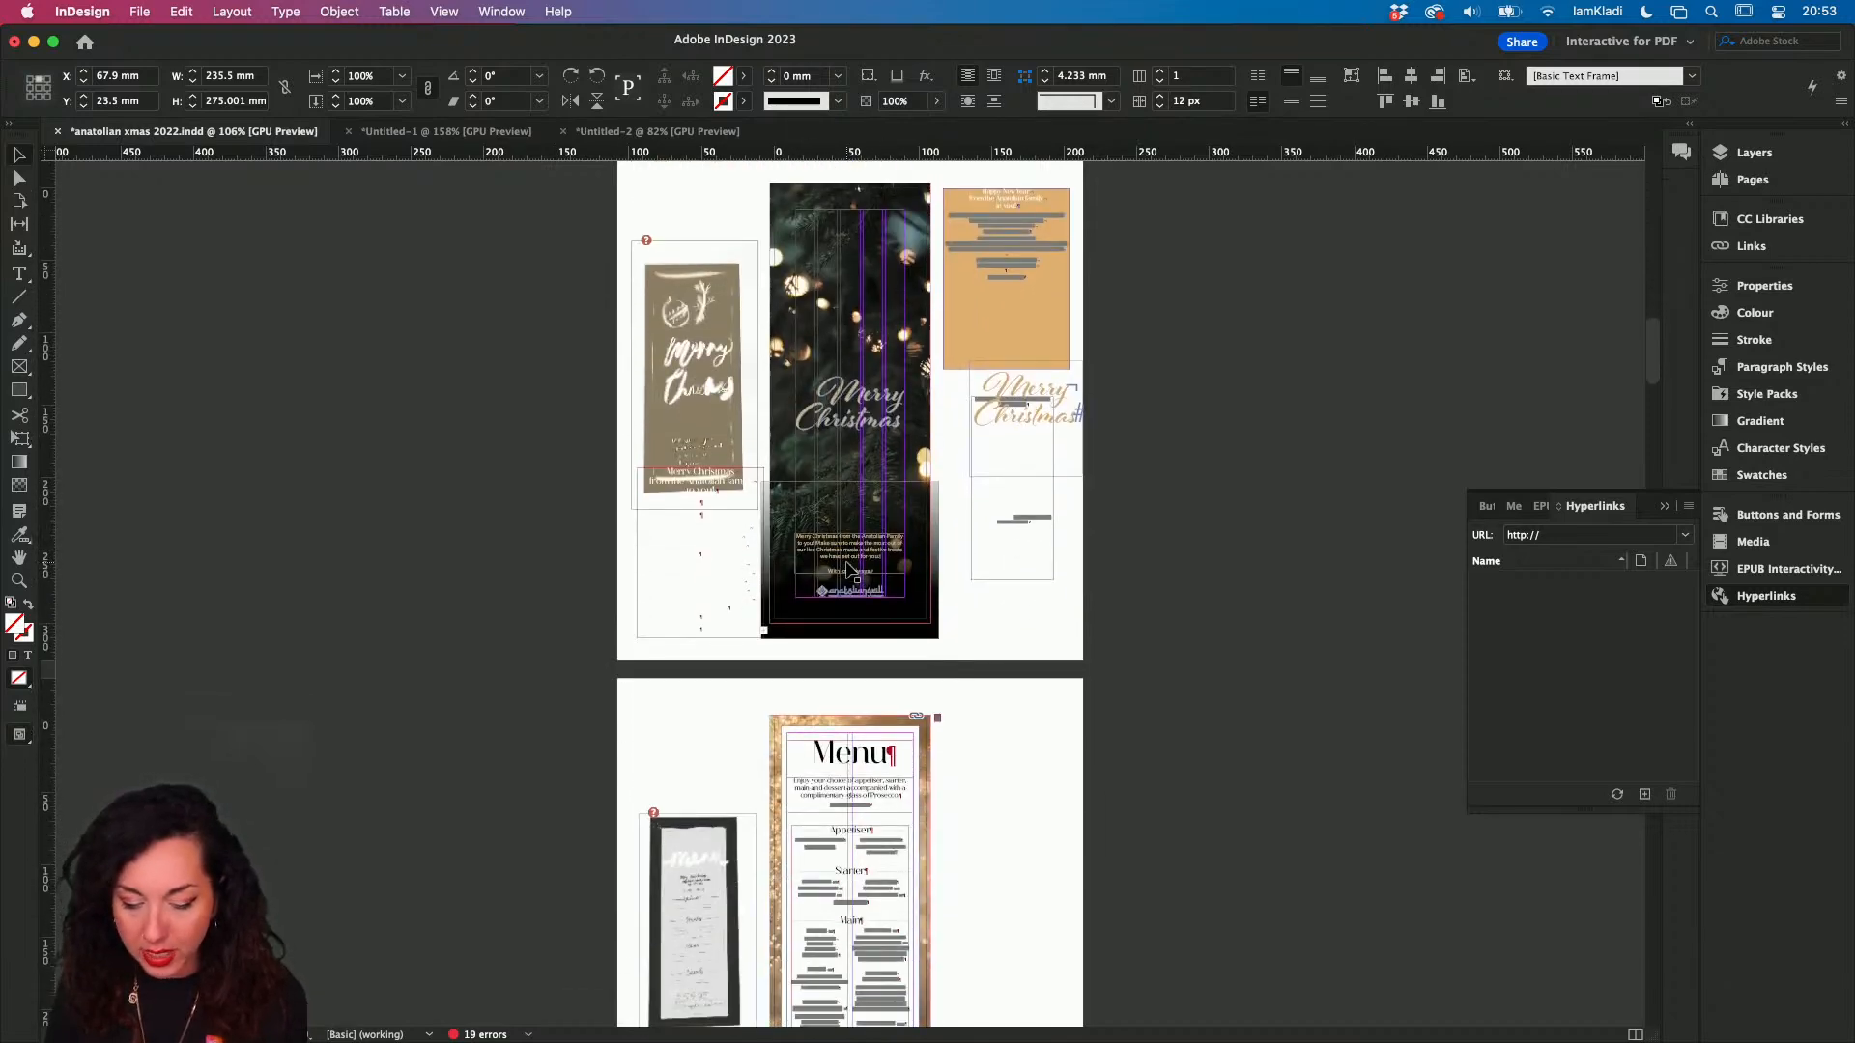
scroll(848, 570, down, 2)
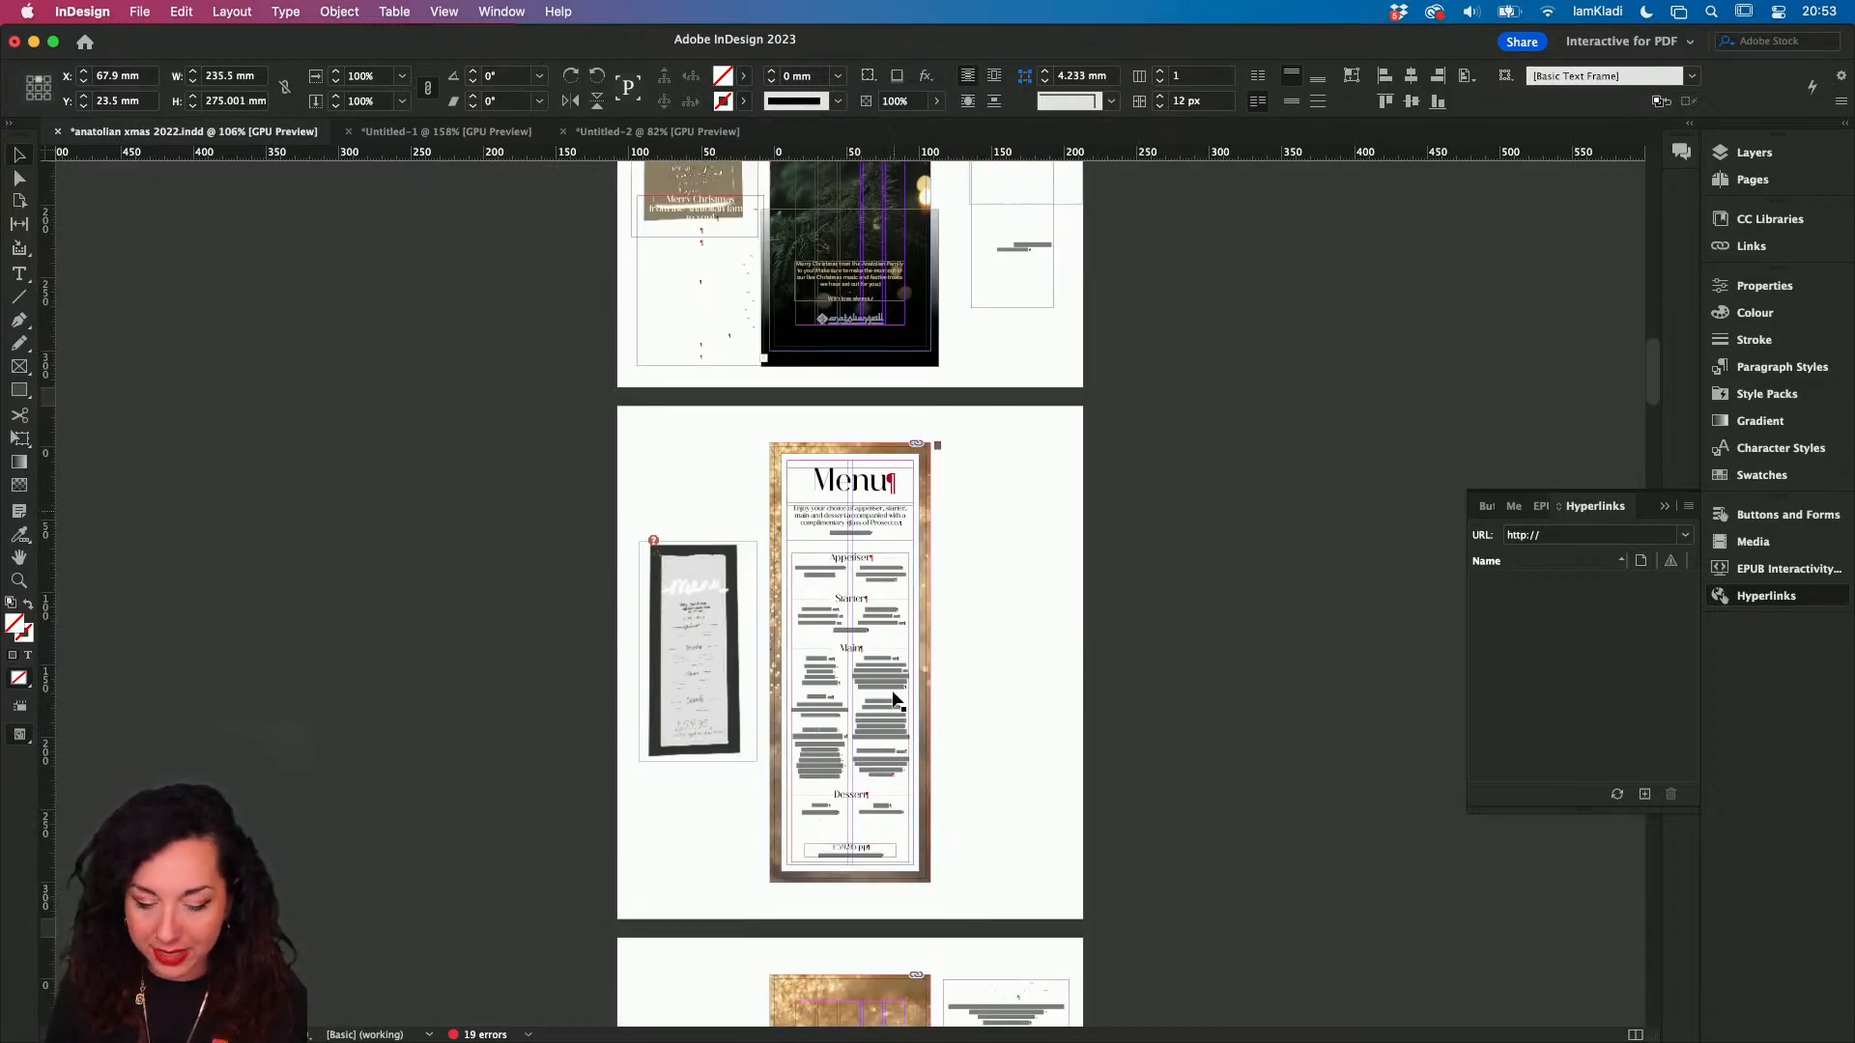
scroll(903, 701, down, 1)
- Create a Share for Review link for the menu document with the title "anatolian xmas 2022"
click(1515, 46)
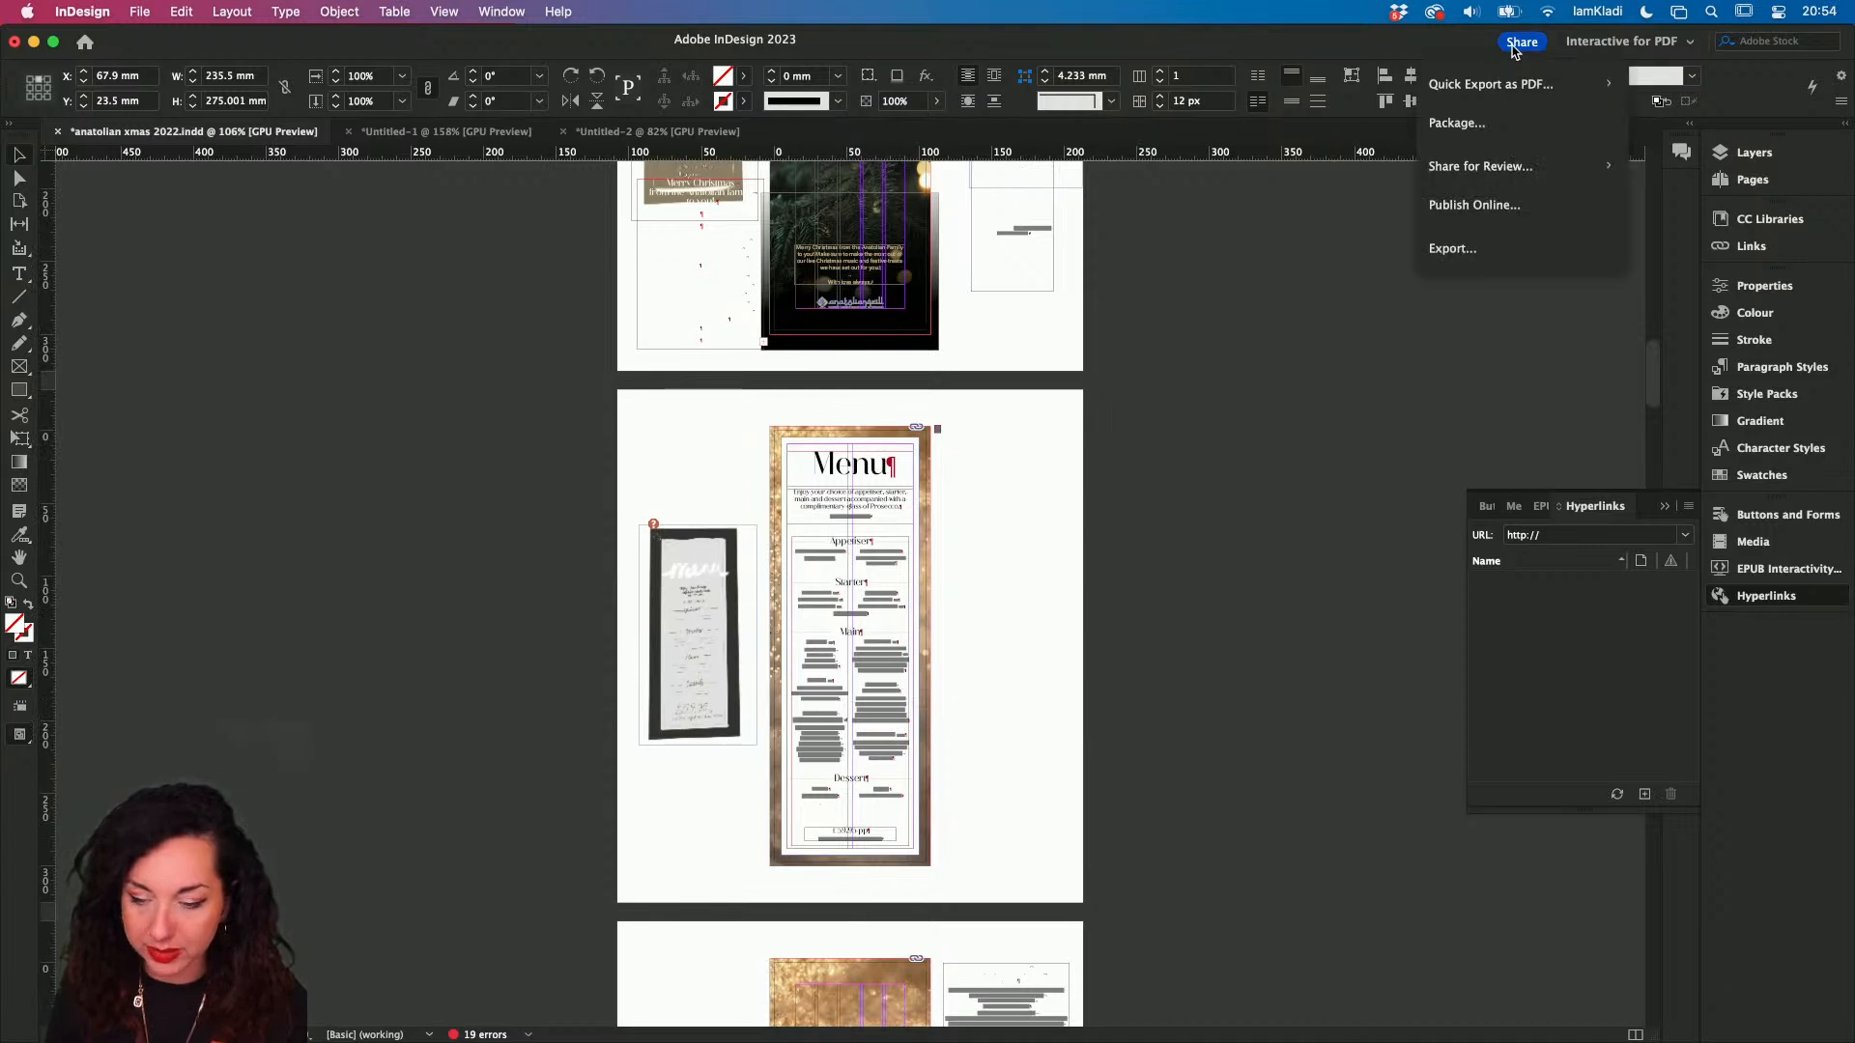
click(1480, 176)
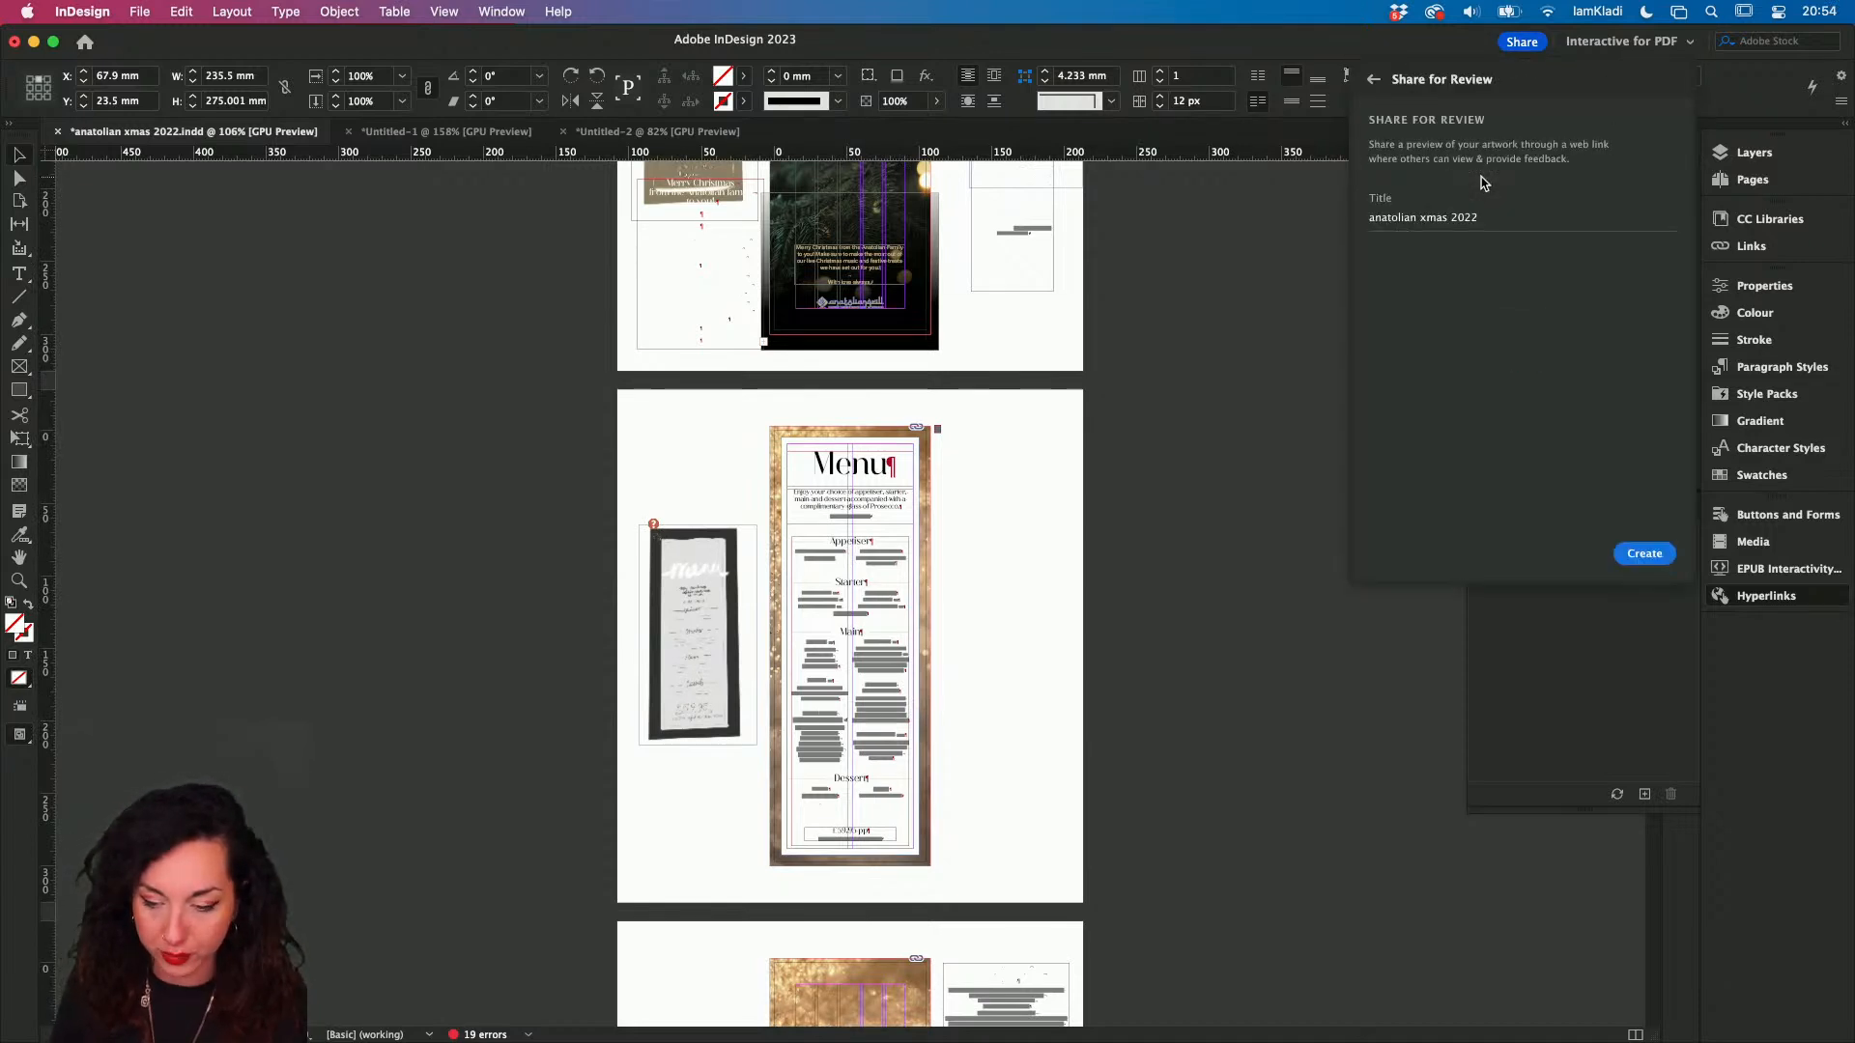
click(1643, 555)
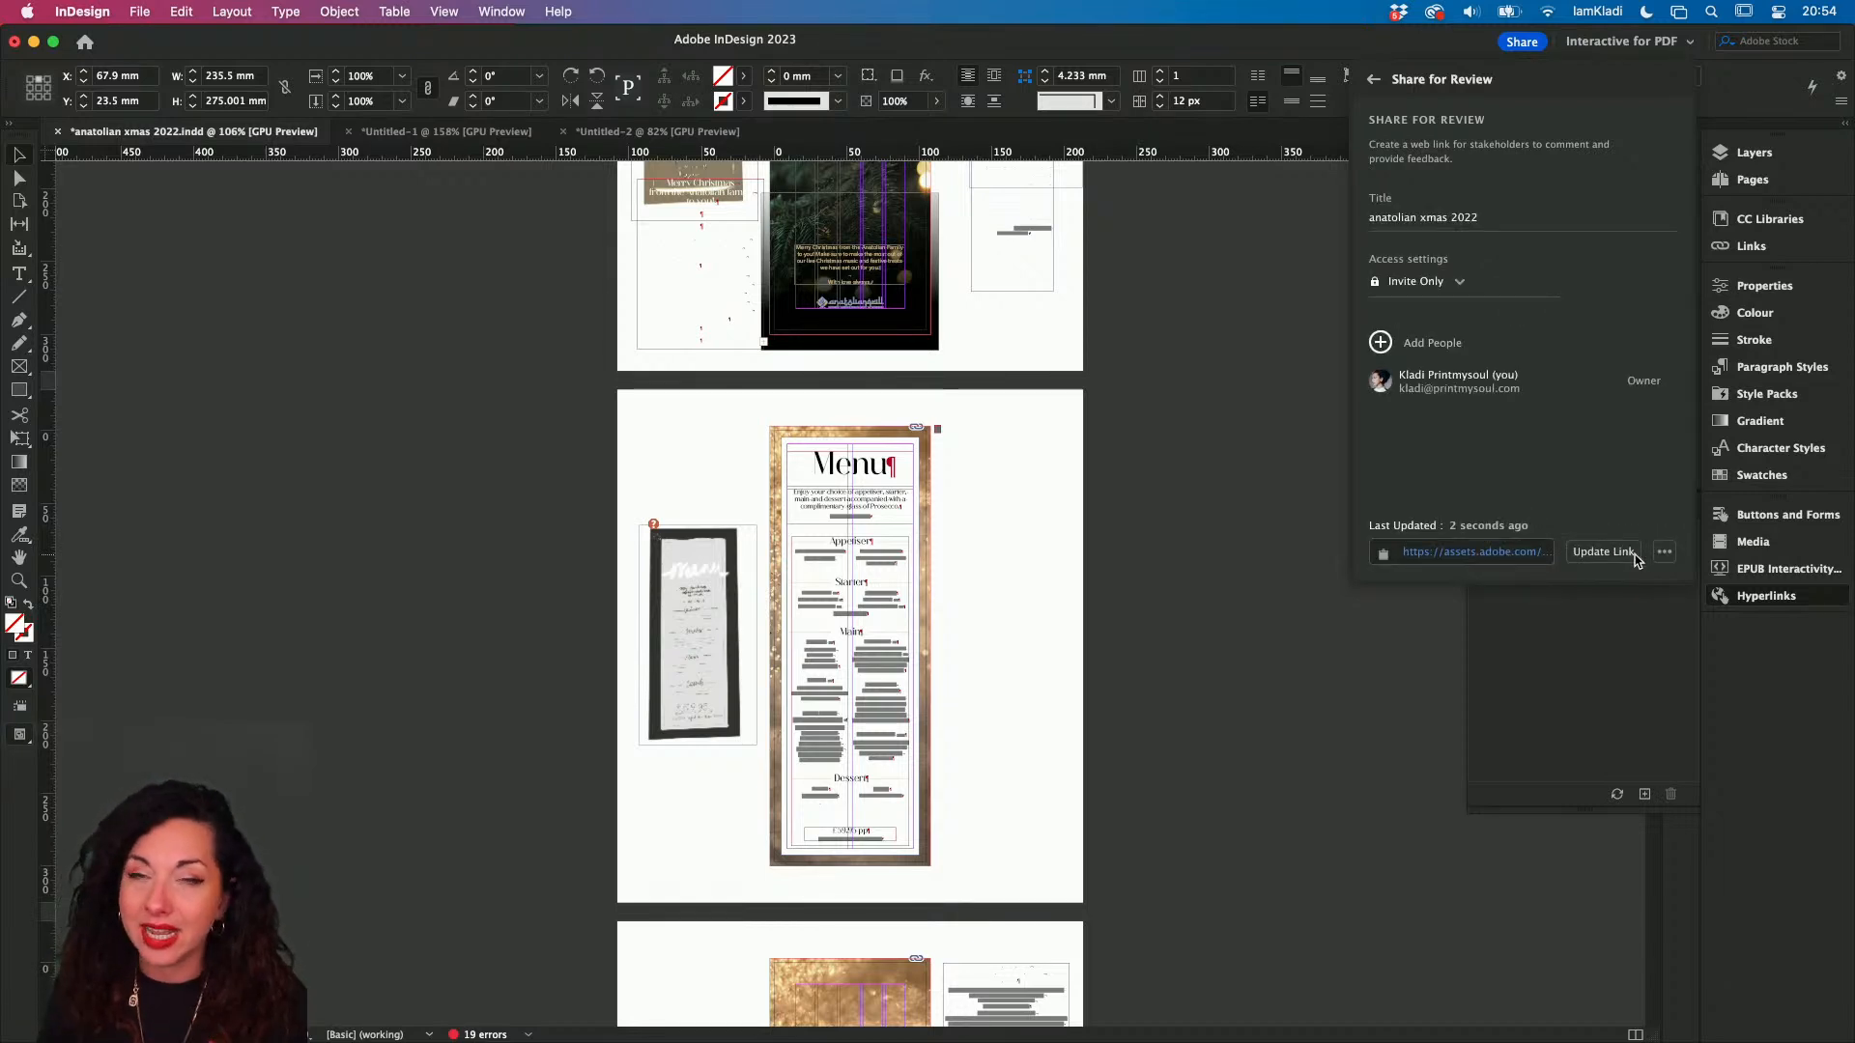
- Open the review link in the browser and look through the shared menu pages to the "Merry Christmas" cover
click(1504, 552)
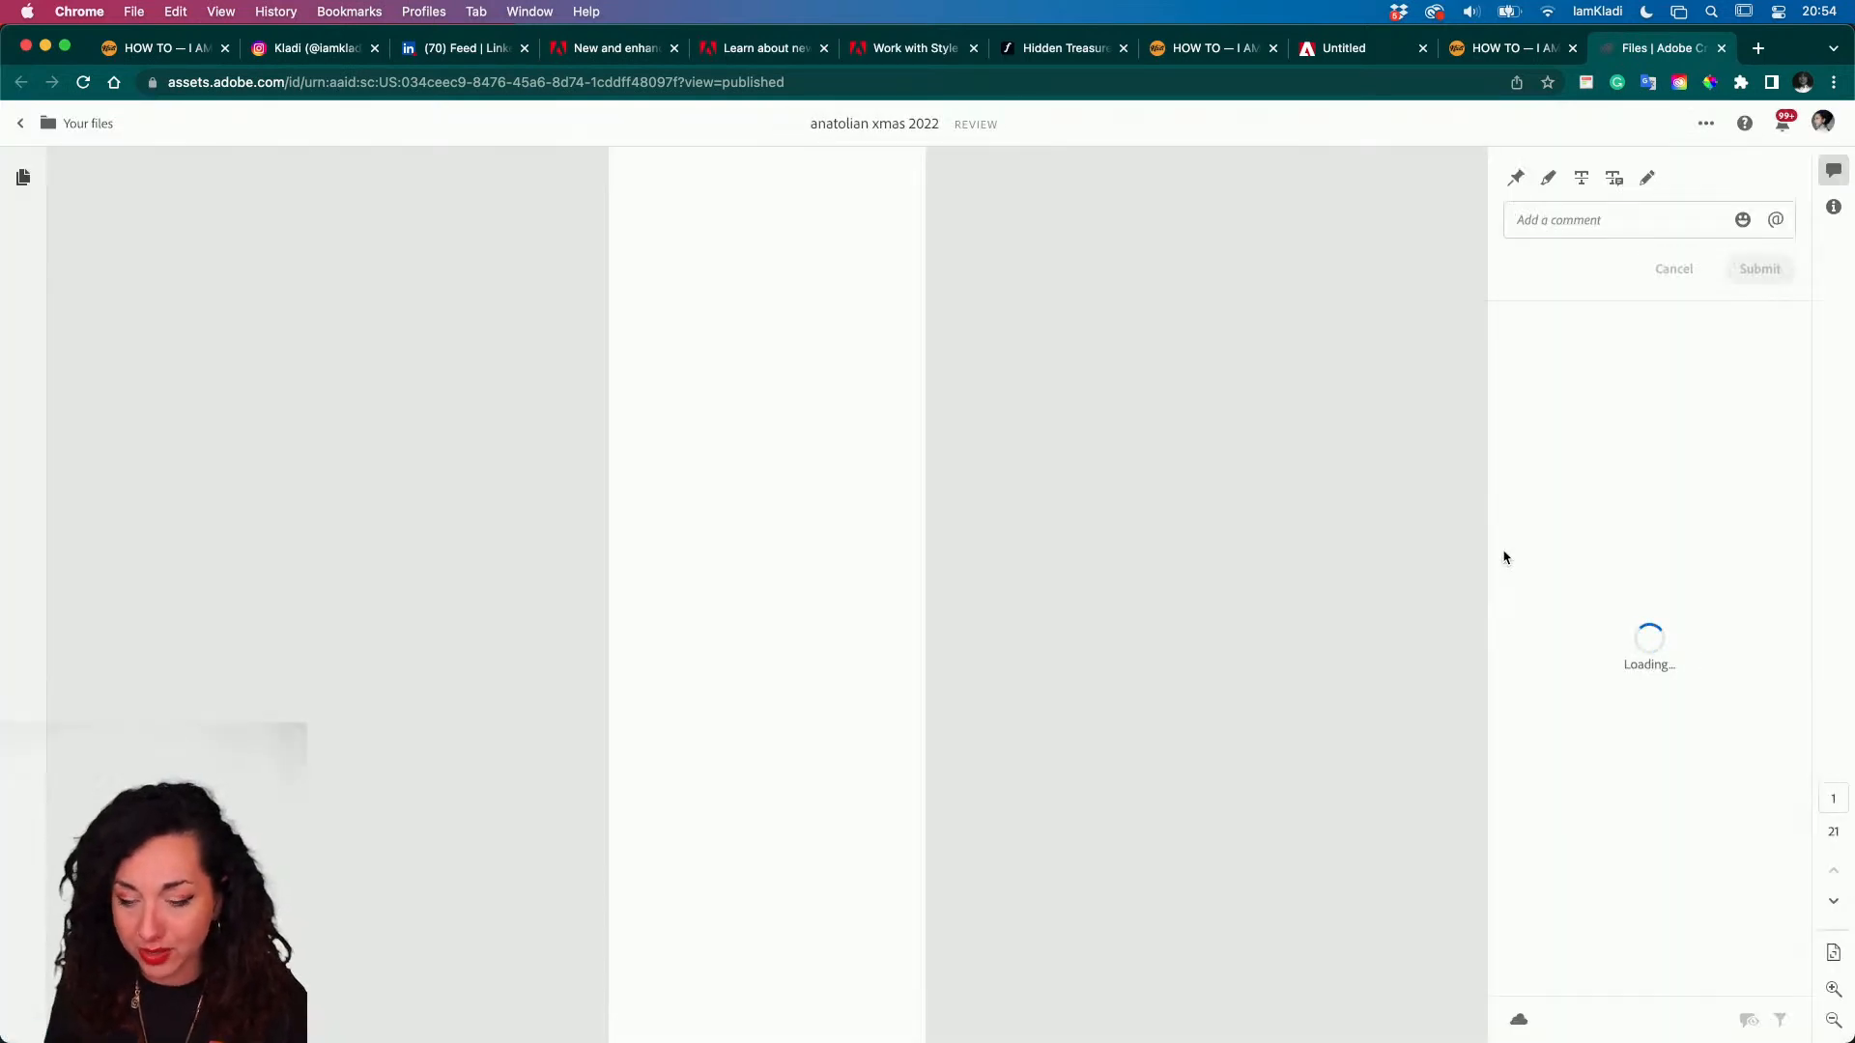
scroll(1389, 457, down, 20)
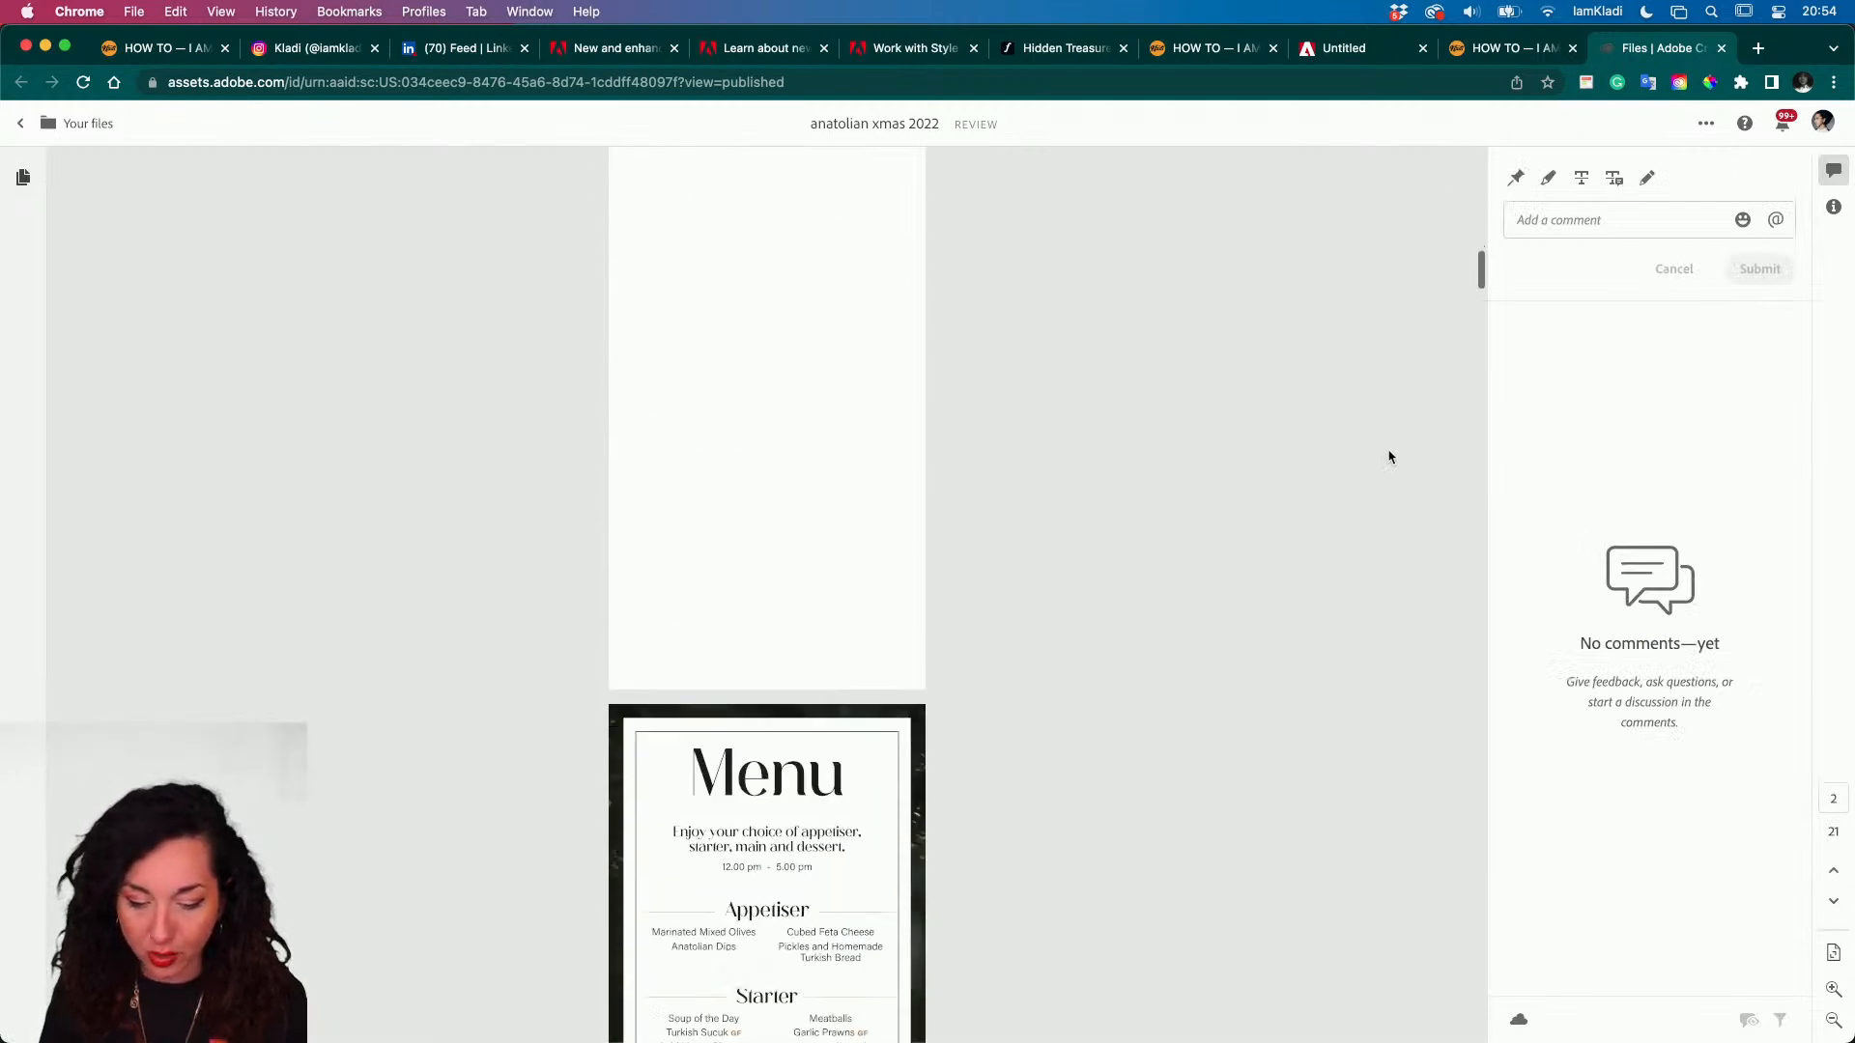
scroll(1389, 457, down, 5)
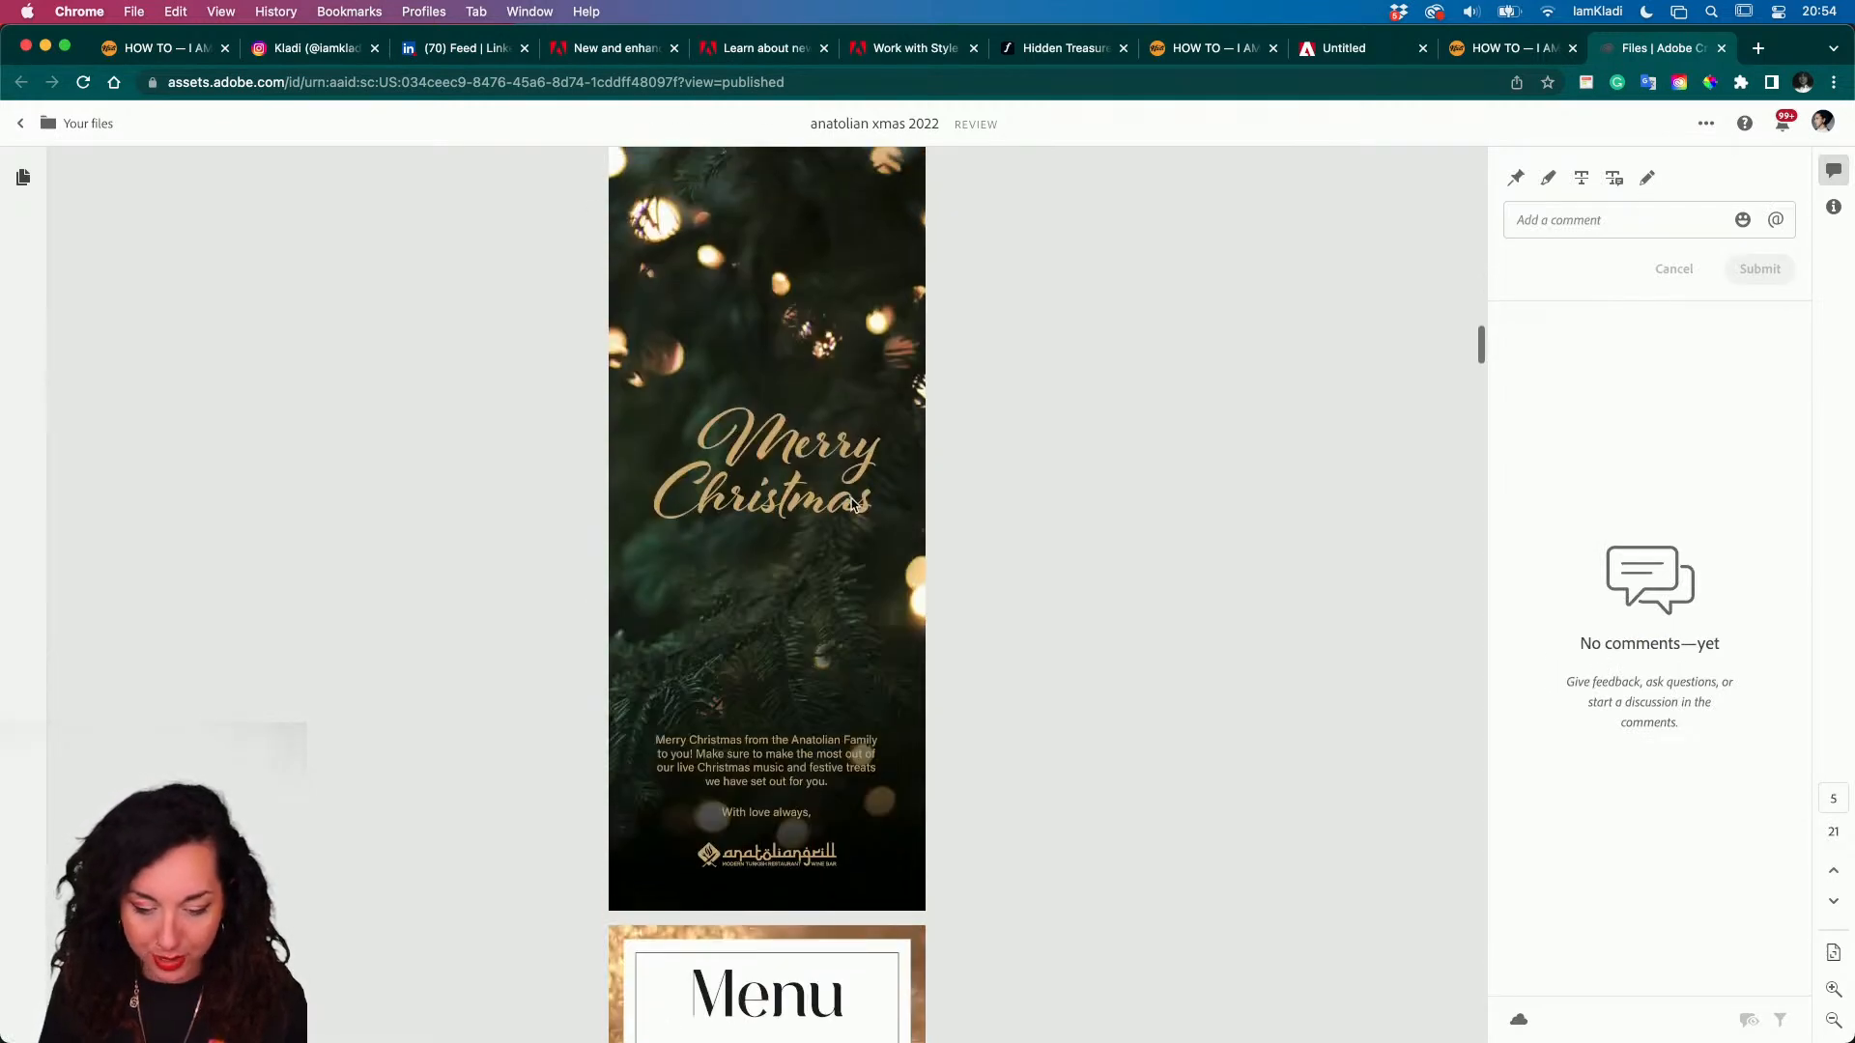
- Try out the highlight annotation tool on the "Merry Christmas" page of the shared review
click(1544, 181)
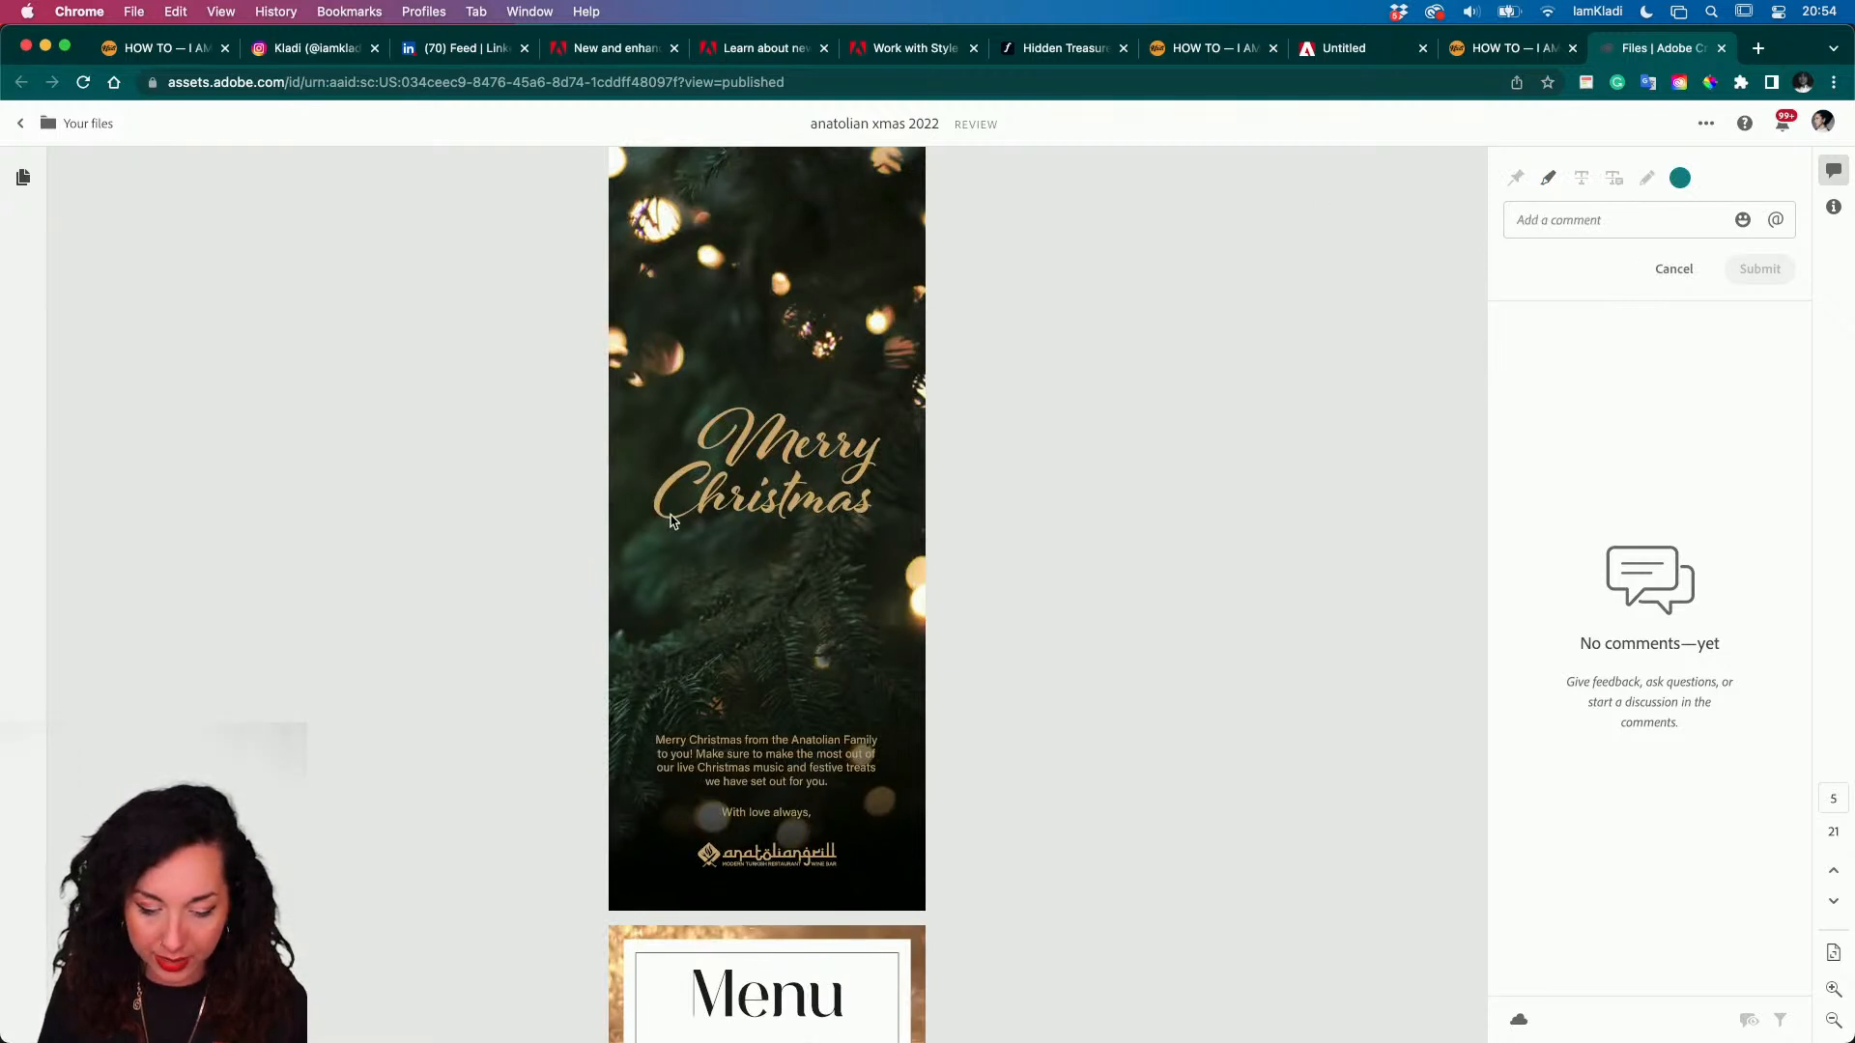
click(1547, 178)
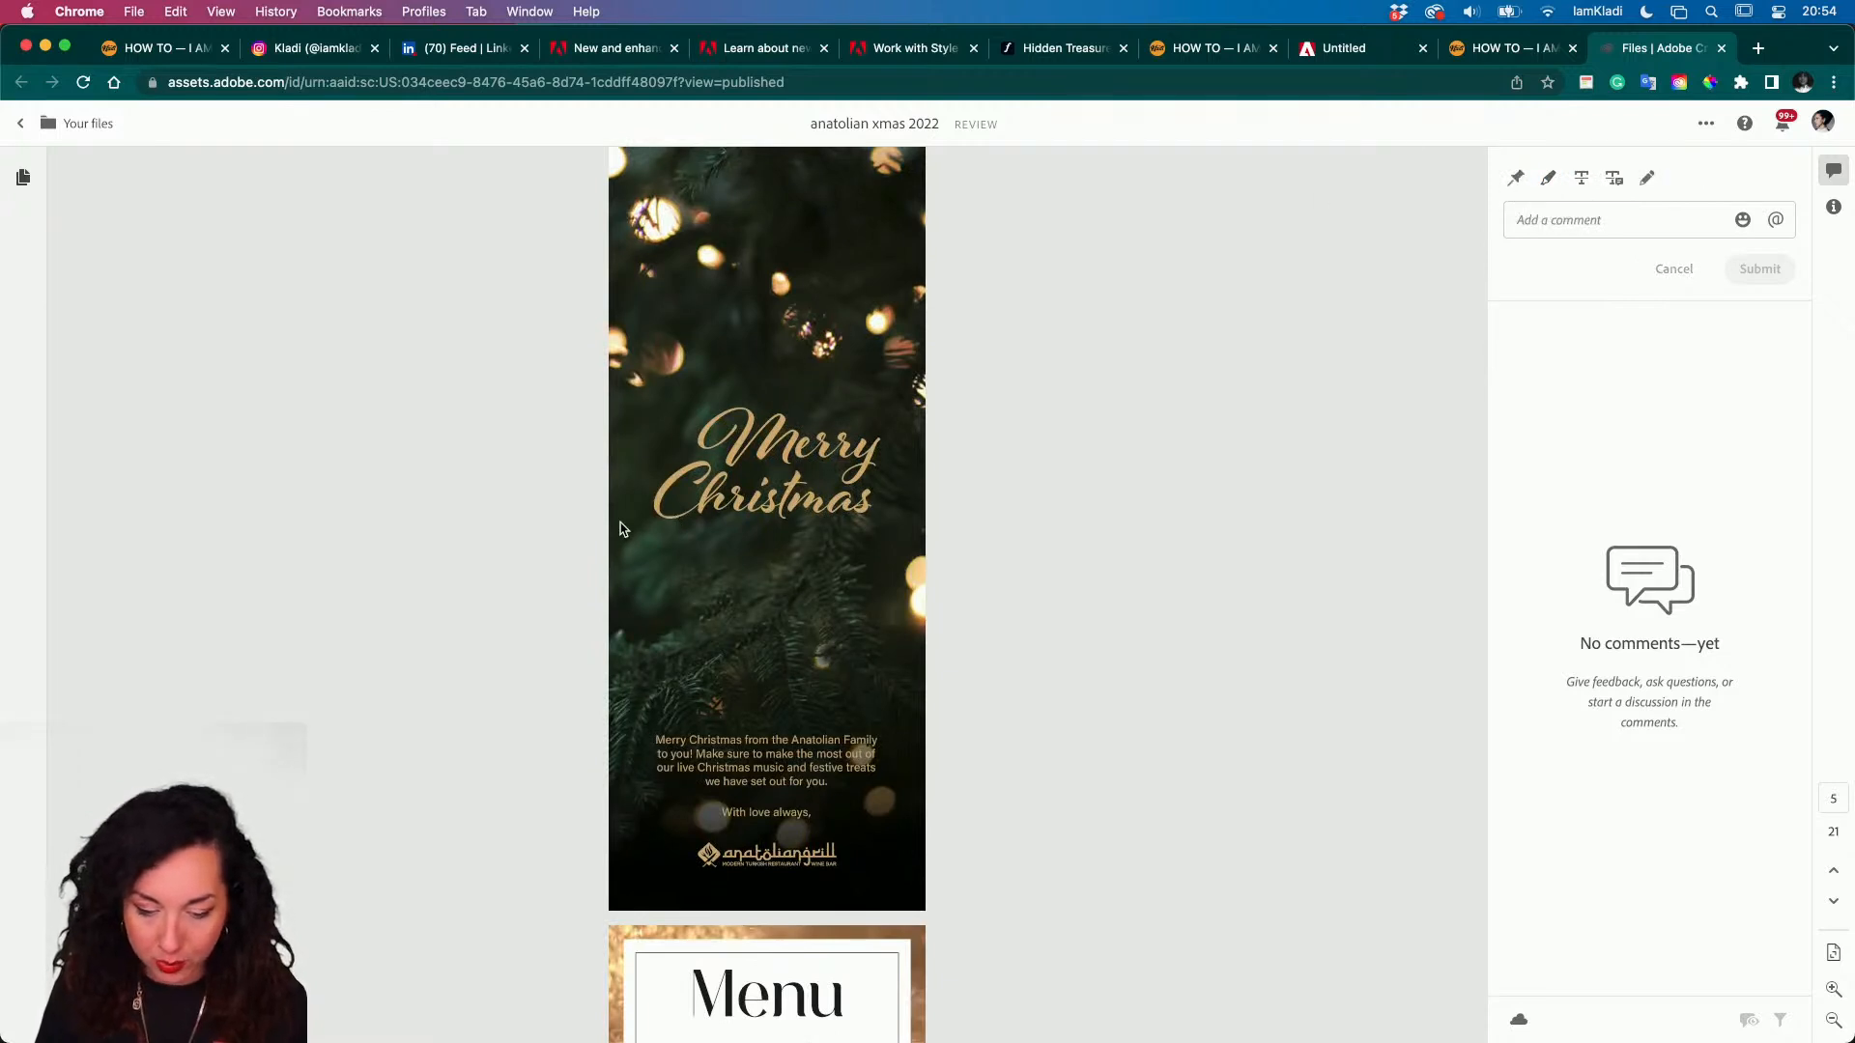
click(1547, 178)
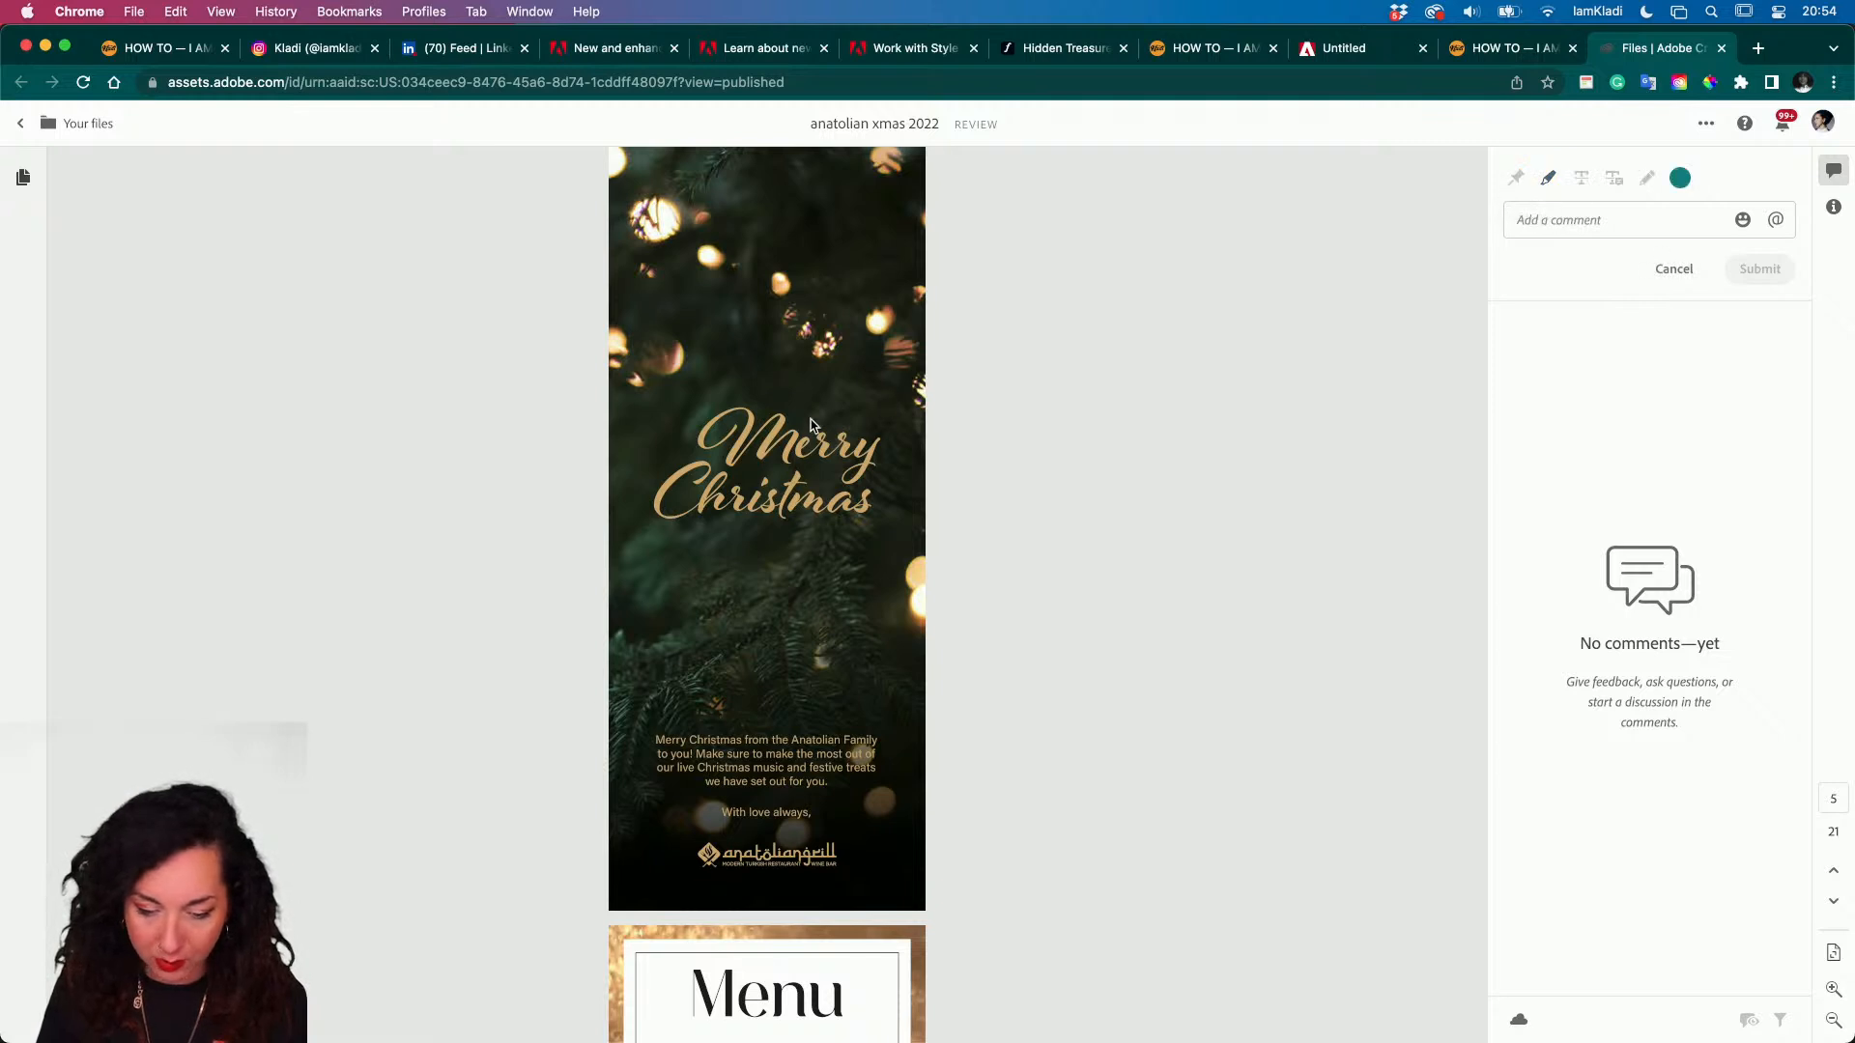
click(1548, 178)
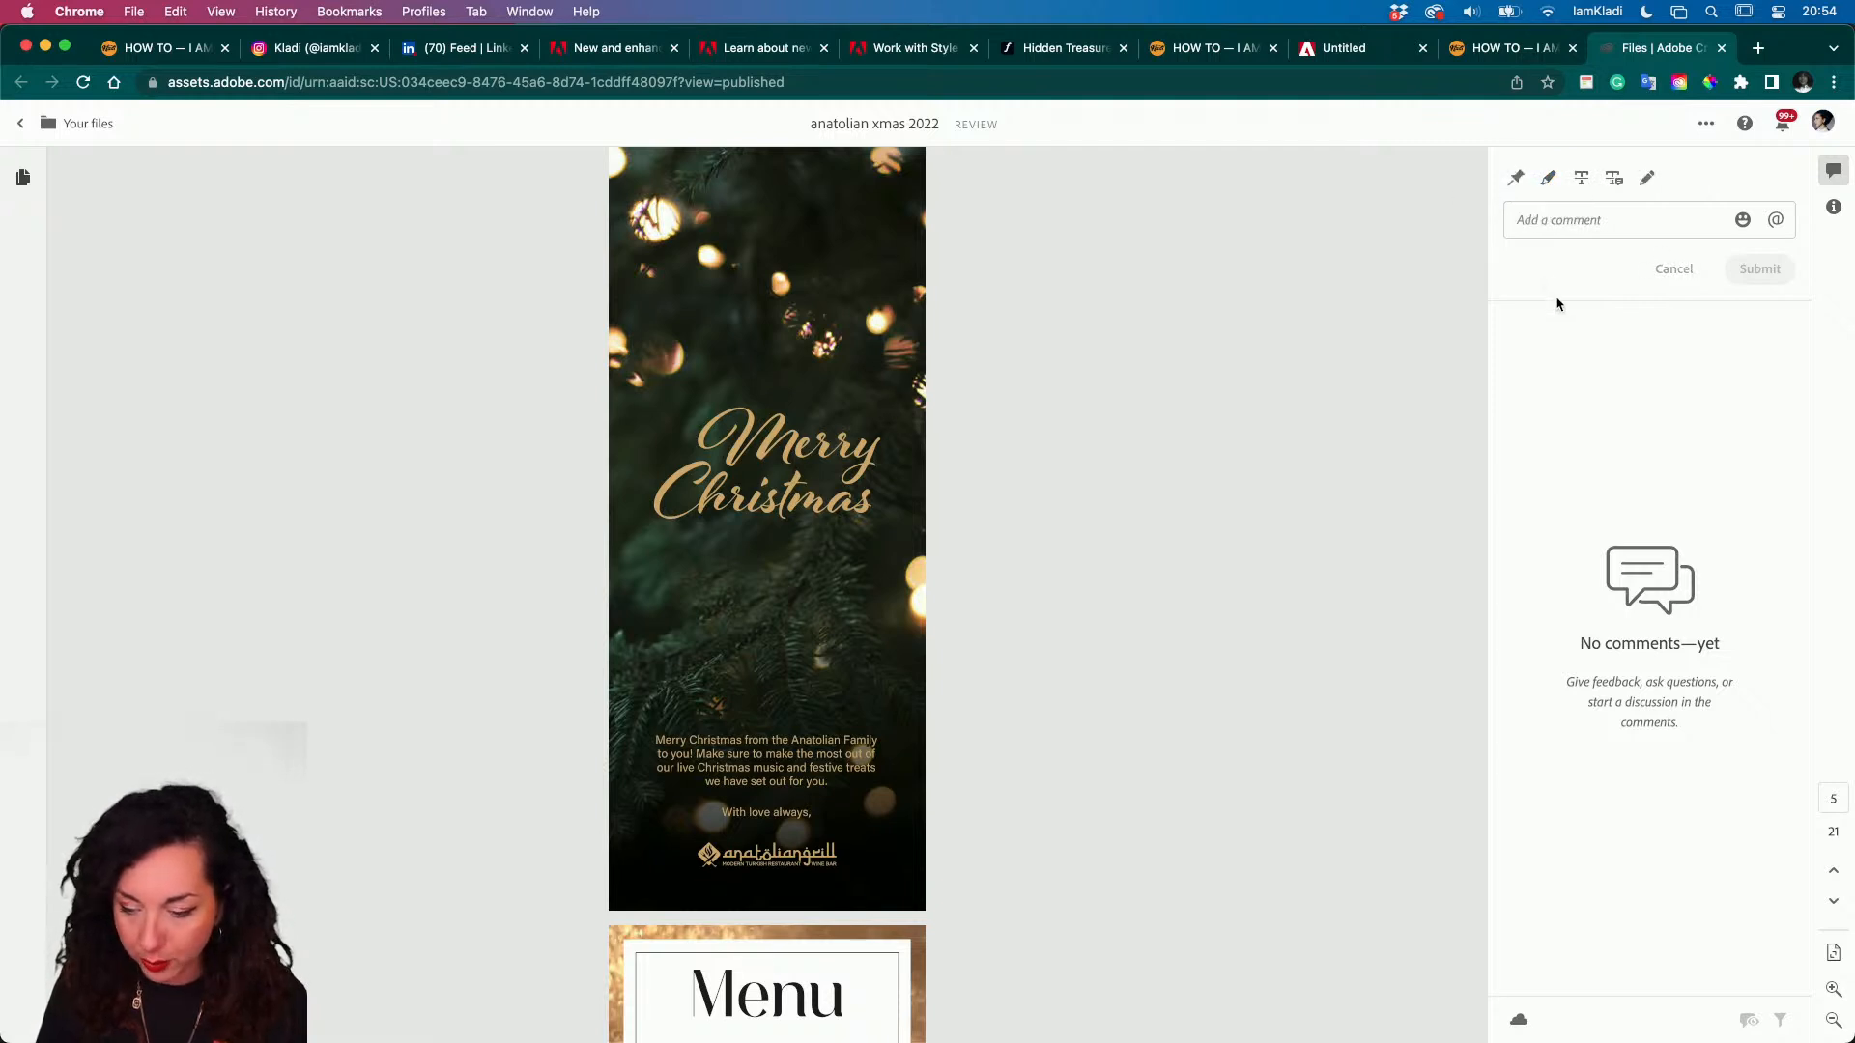
- Pin a comment reading "i love this image" on the tree photo above the "Merry Christmas" title and submit it
click(1516, 180)
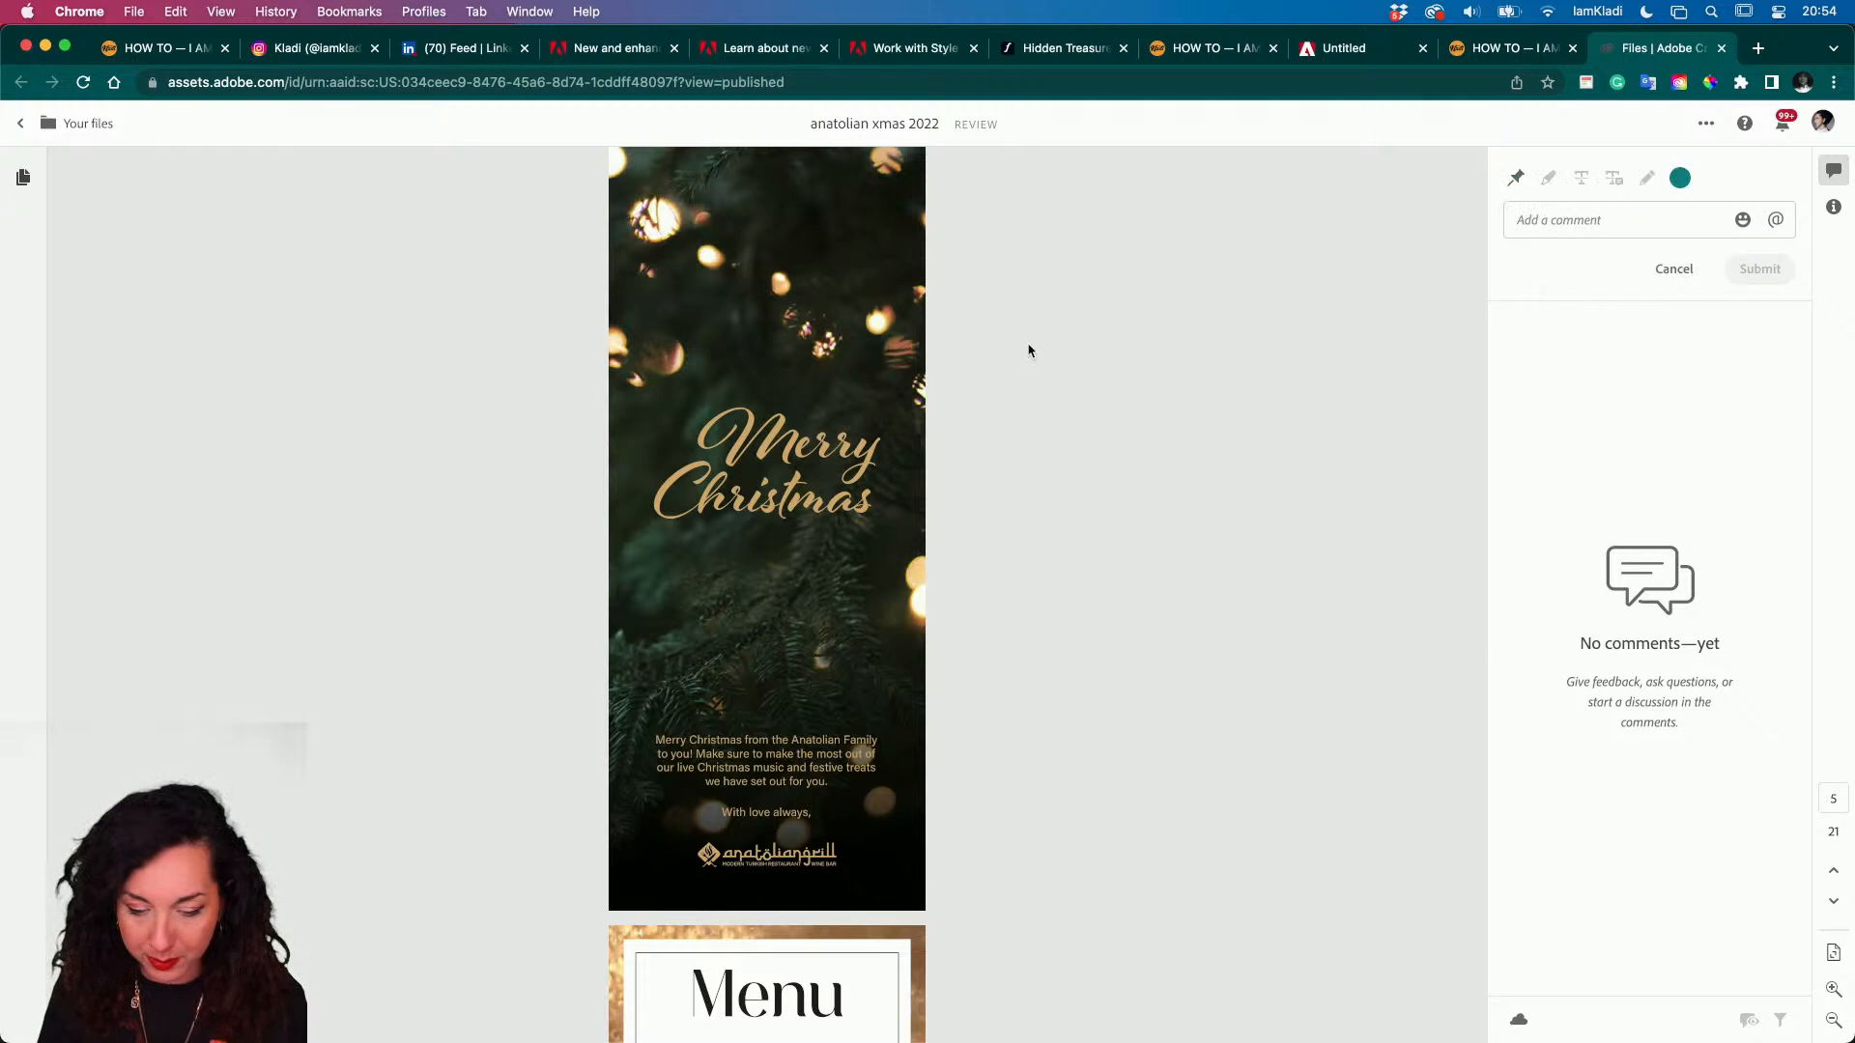
click(809, 322)
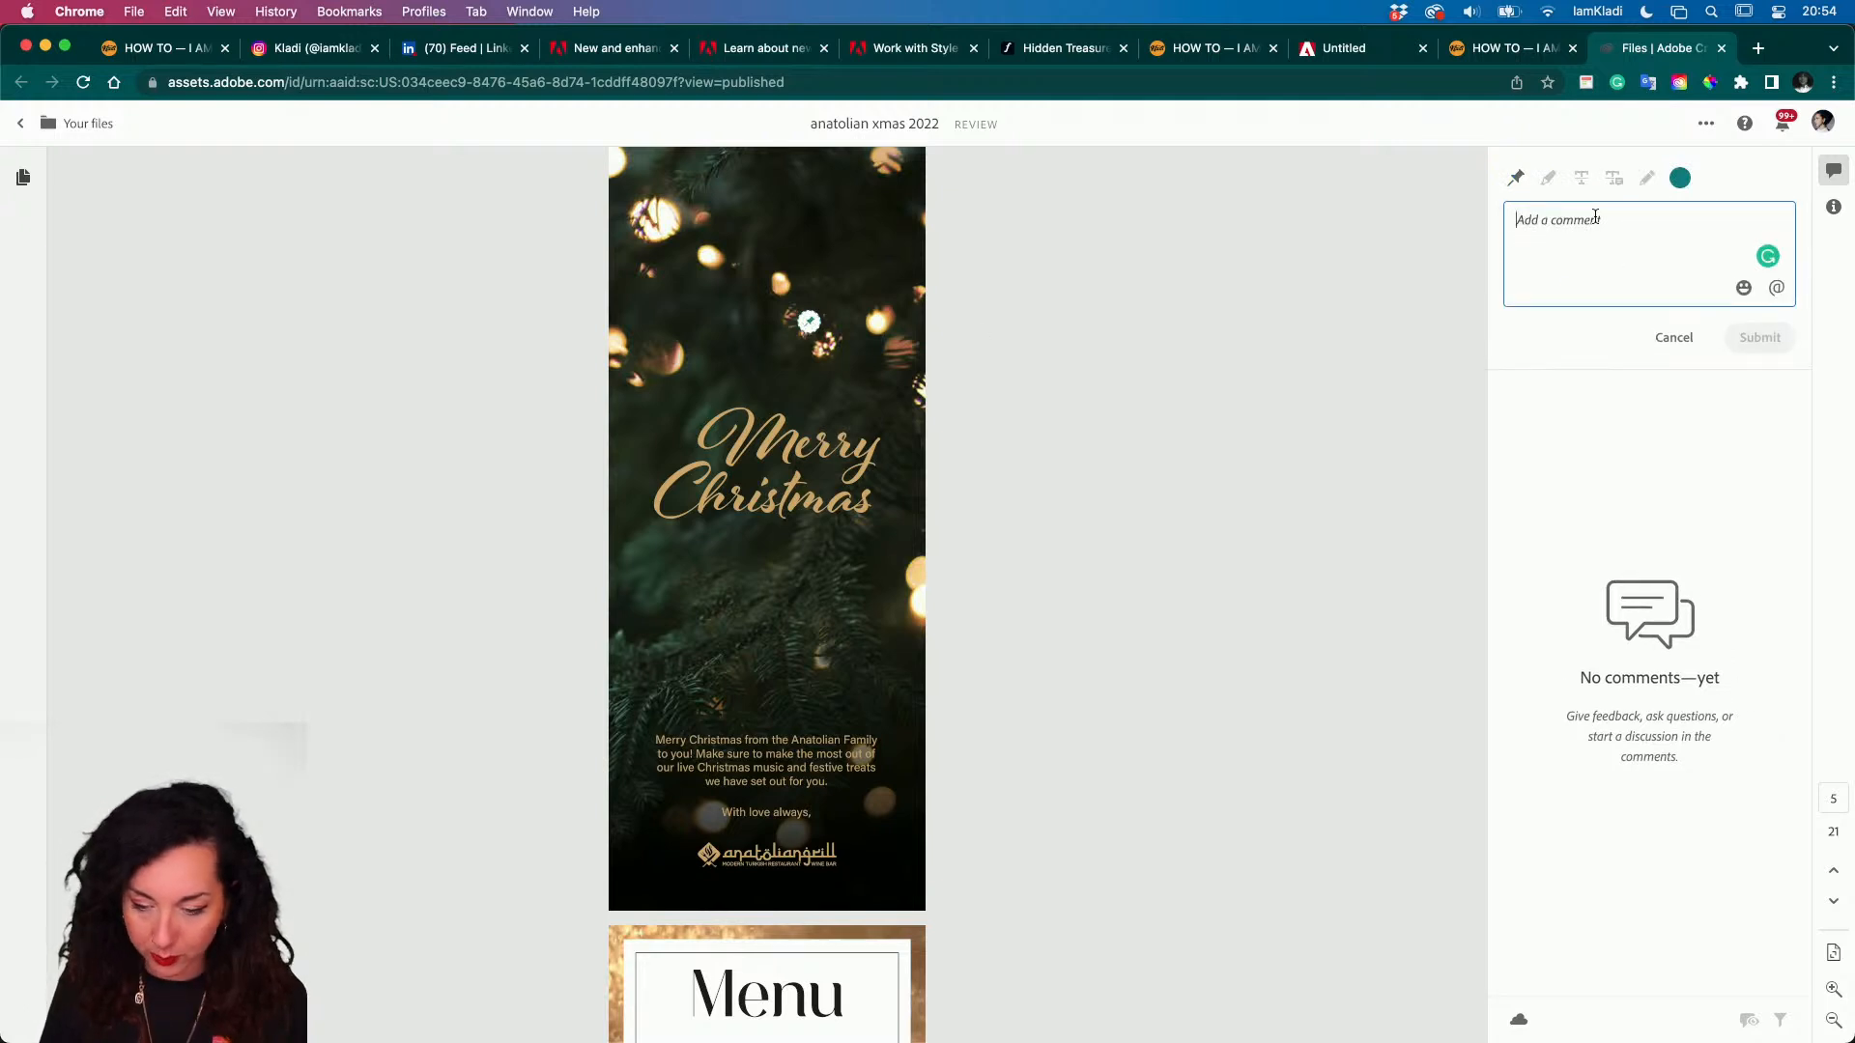
text(i love this image)
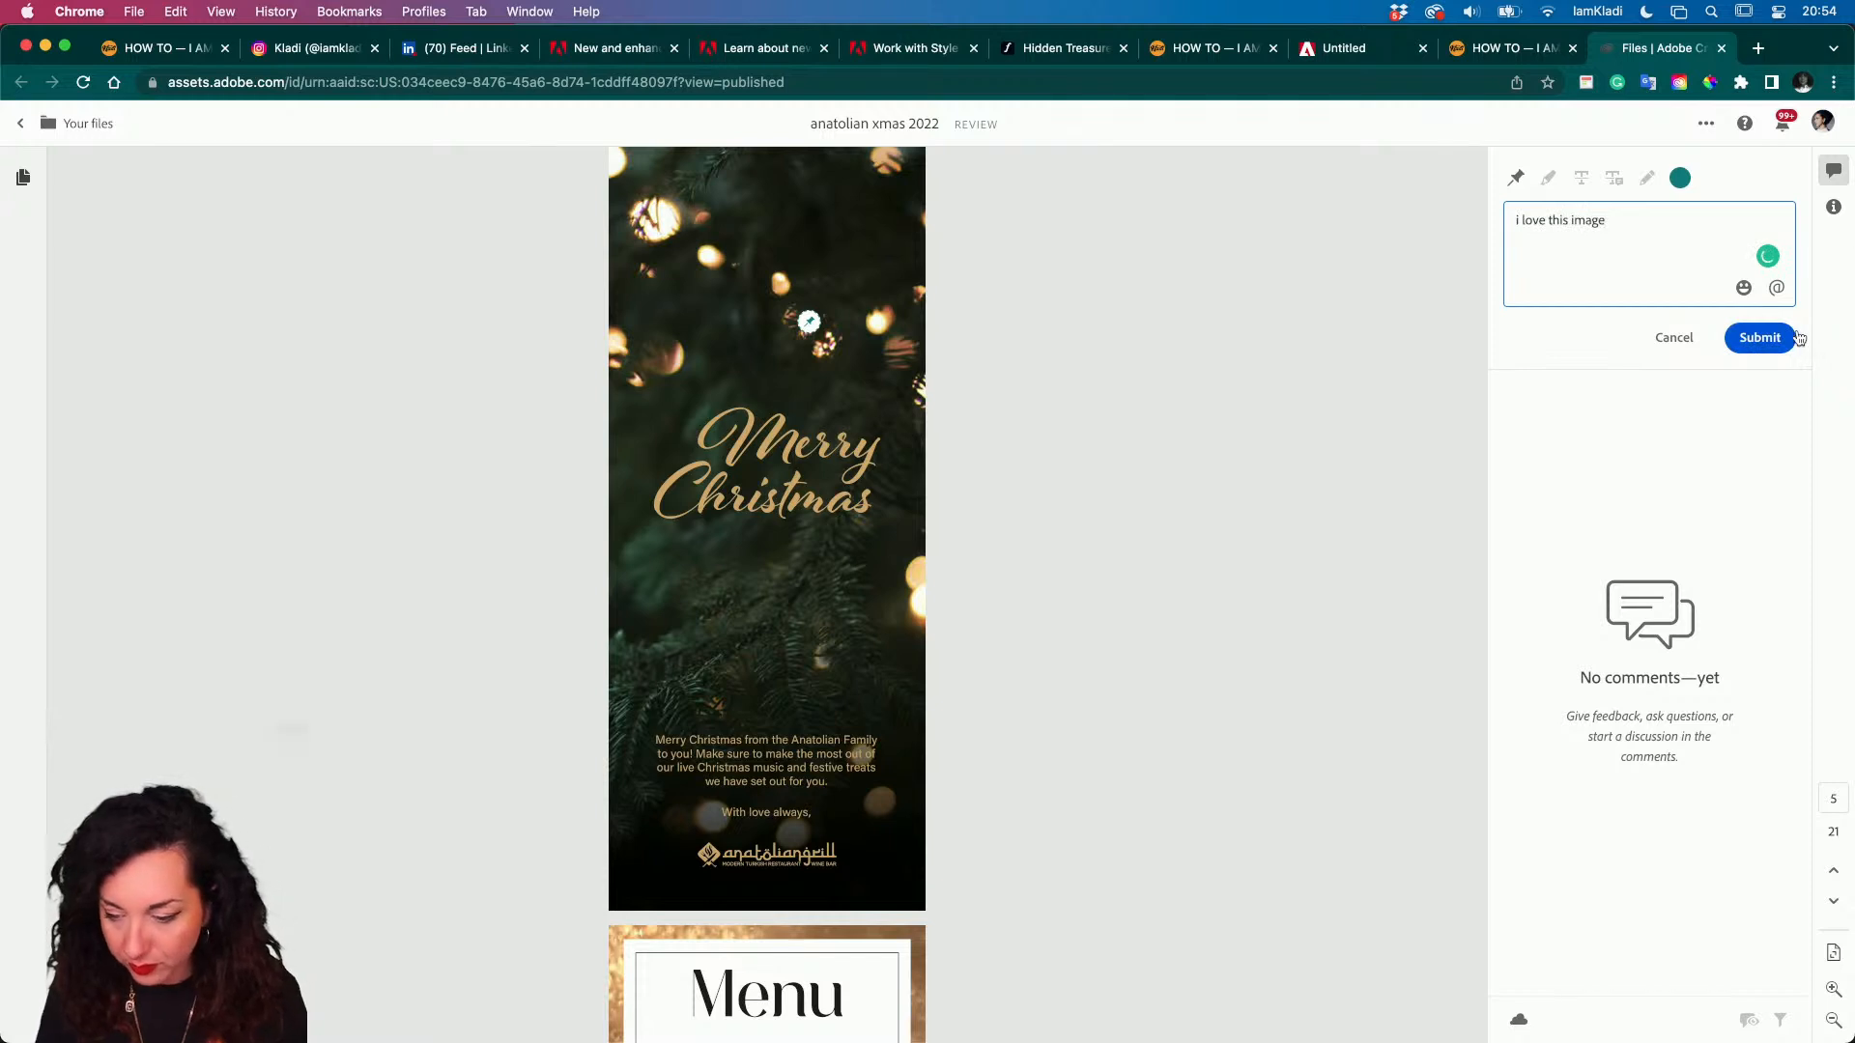
click(1795, 337)
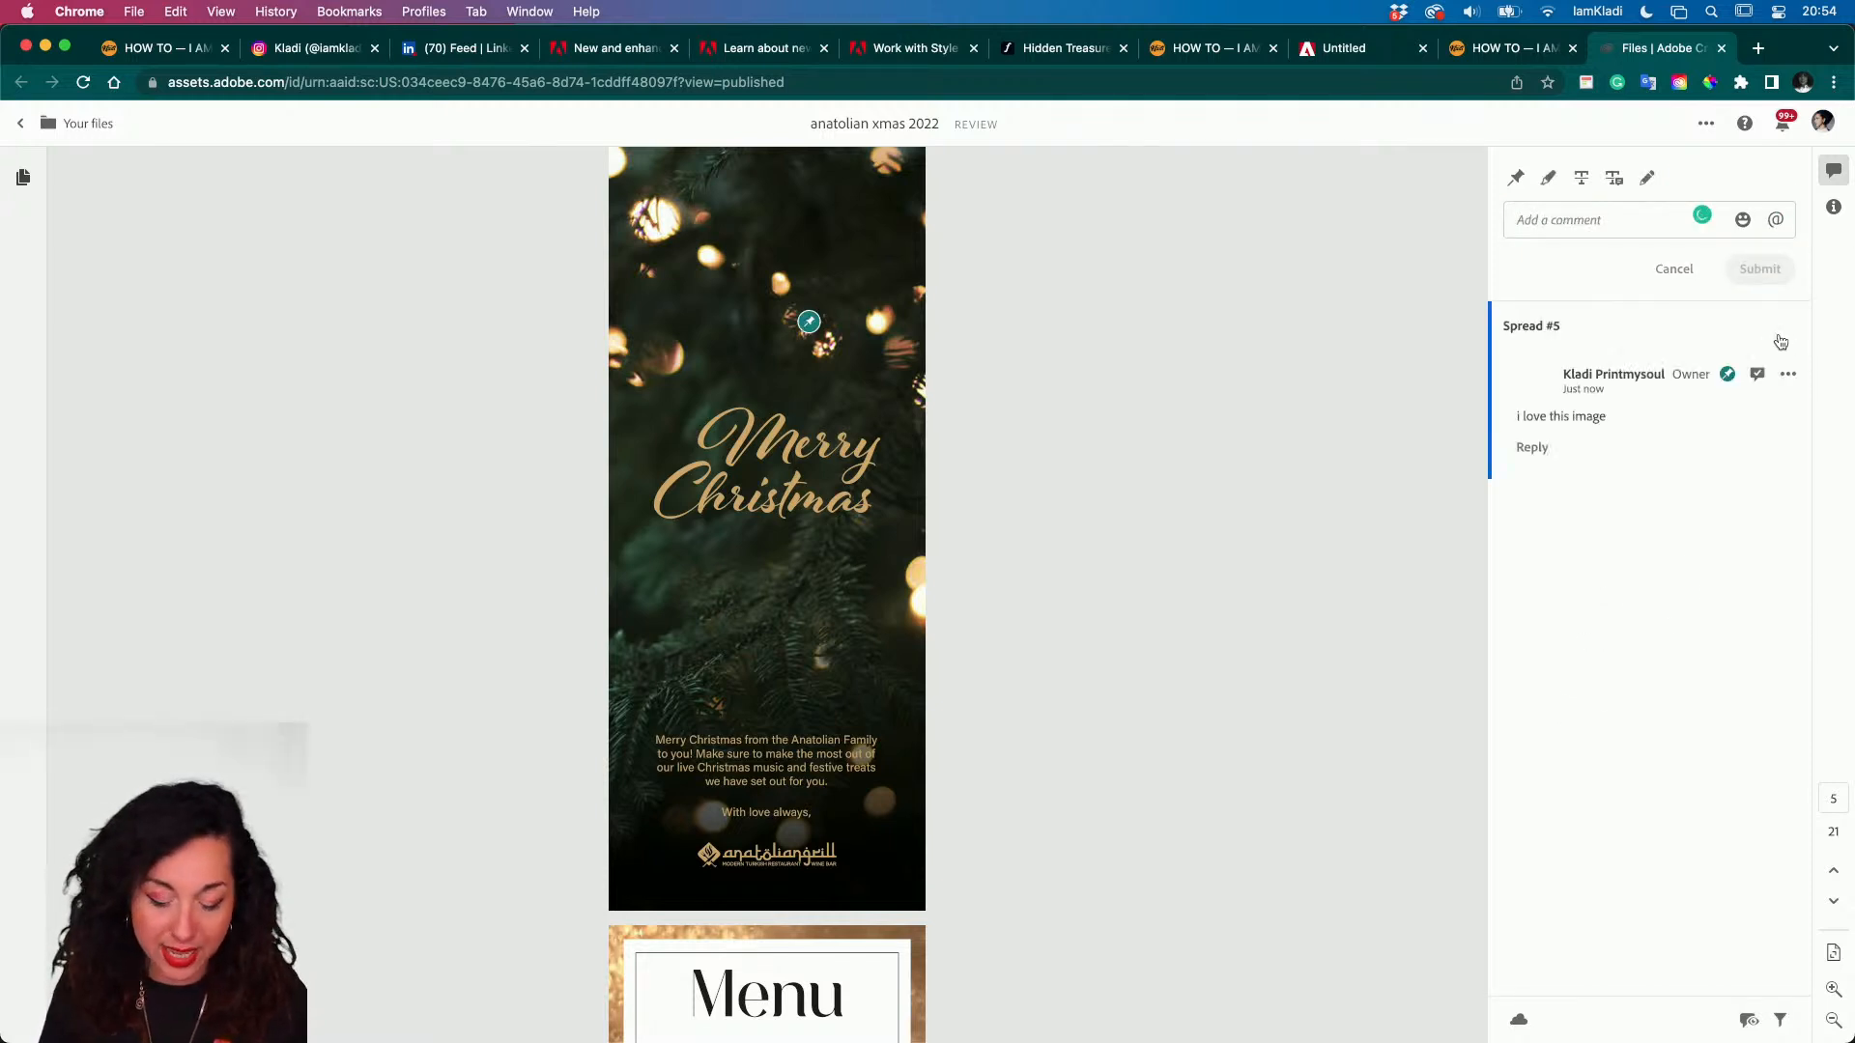
- Switch to InDesign, dismiss the Share for Review settings, and display the review comments for the Christmas menu document
mouse_move(800, 1022)
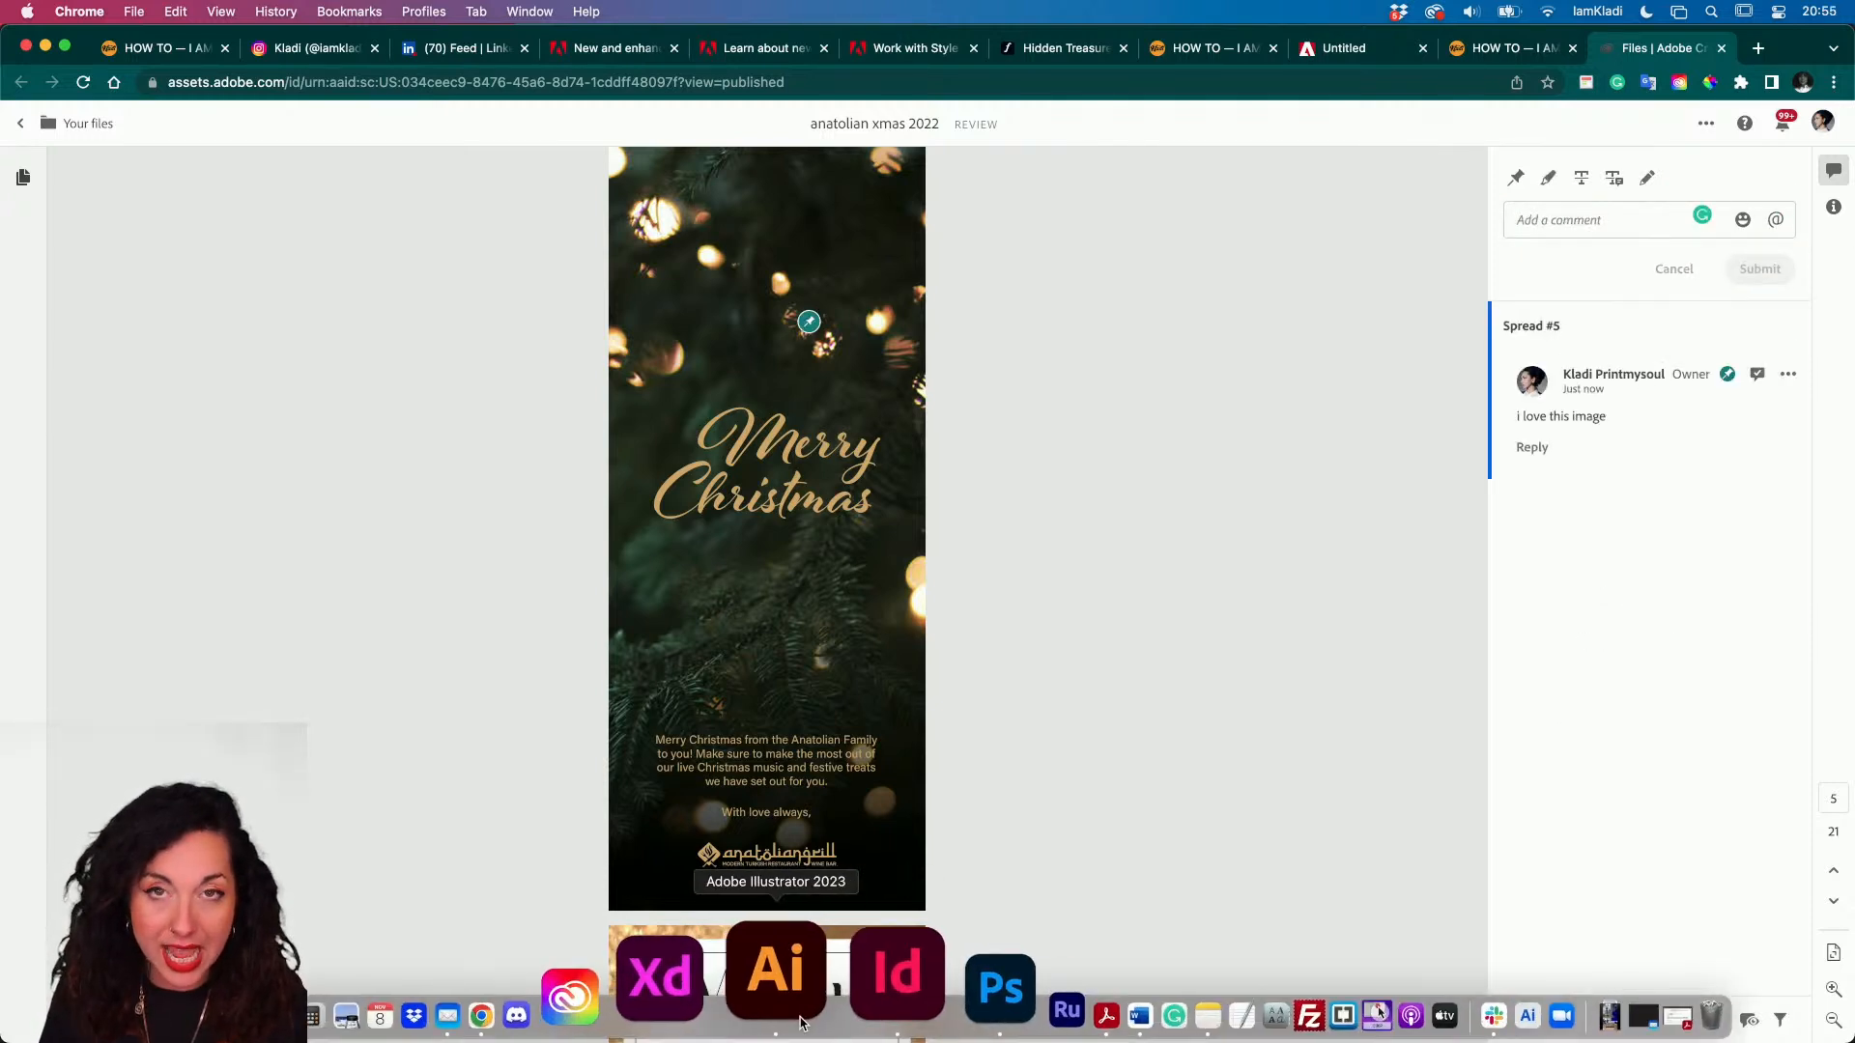
click(813, 1016)
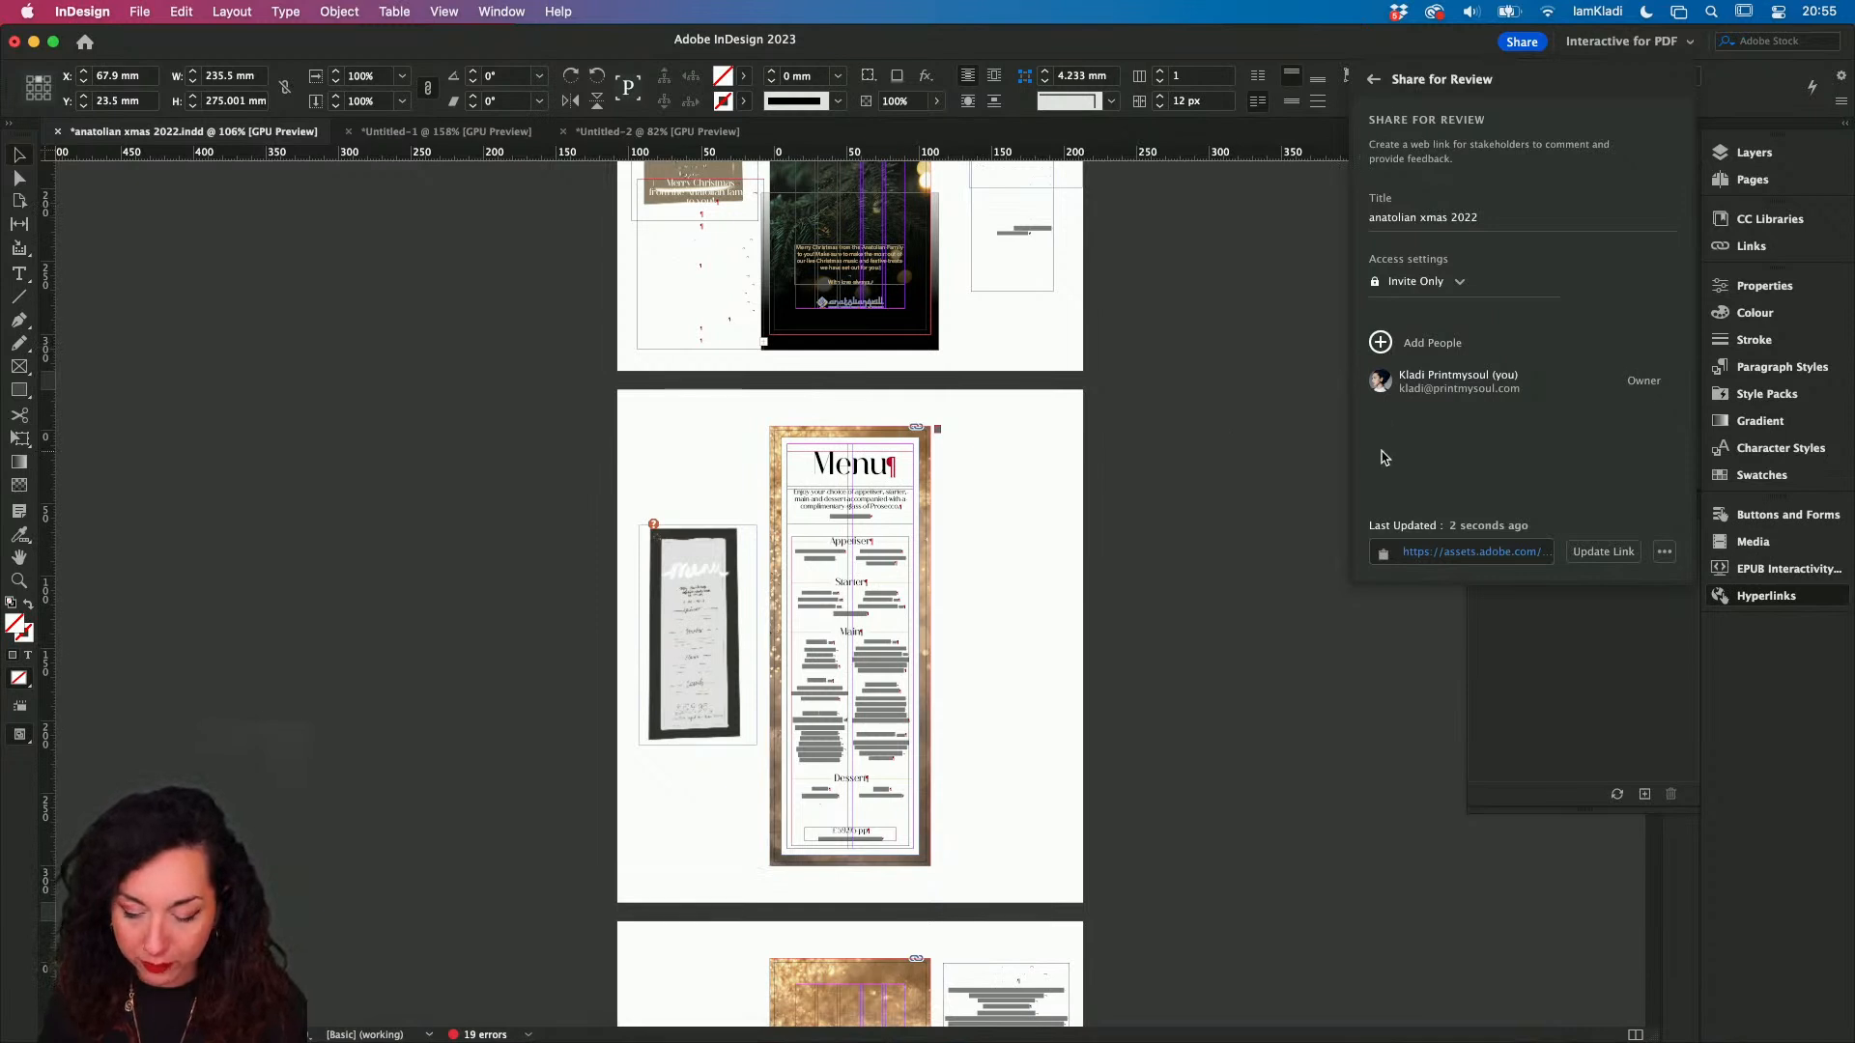
click(1256, 385)
scroll(1208, 384, up, 2)
scroll(1208, 384, up, 1)
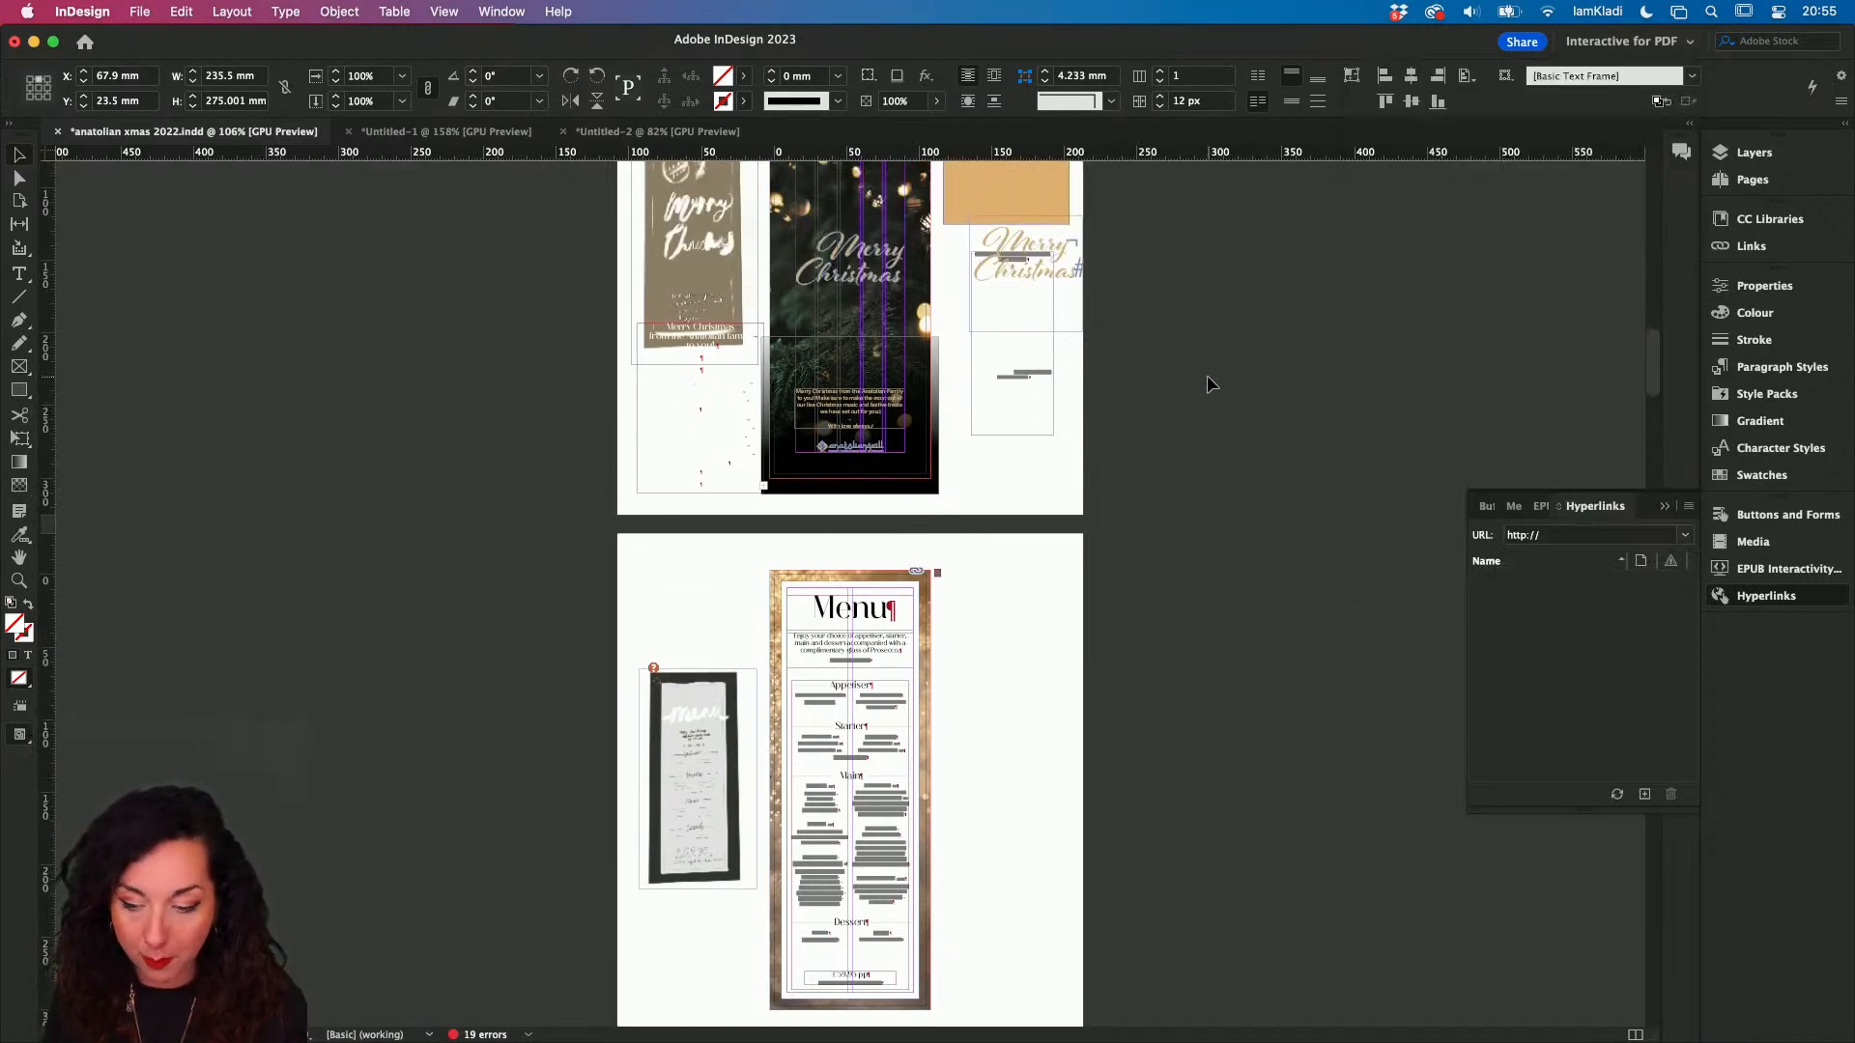
click(501, 12)
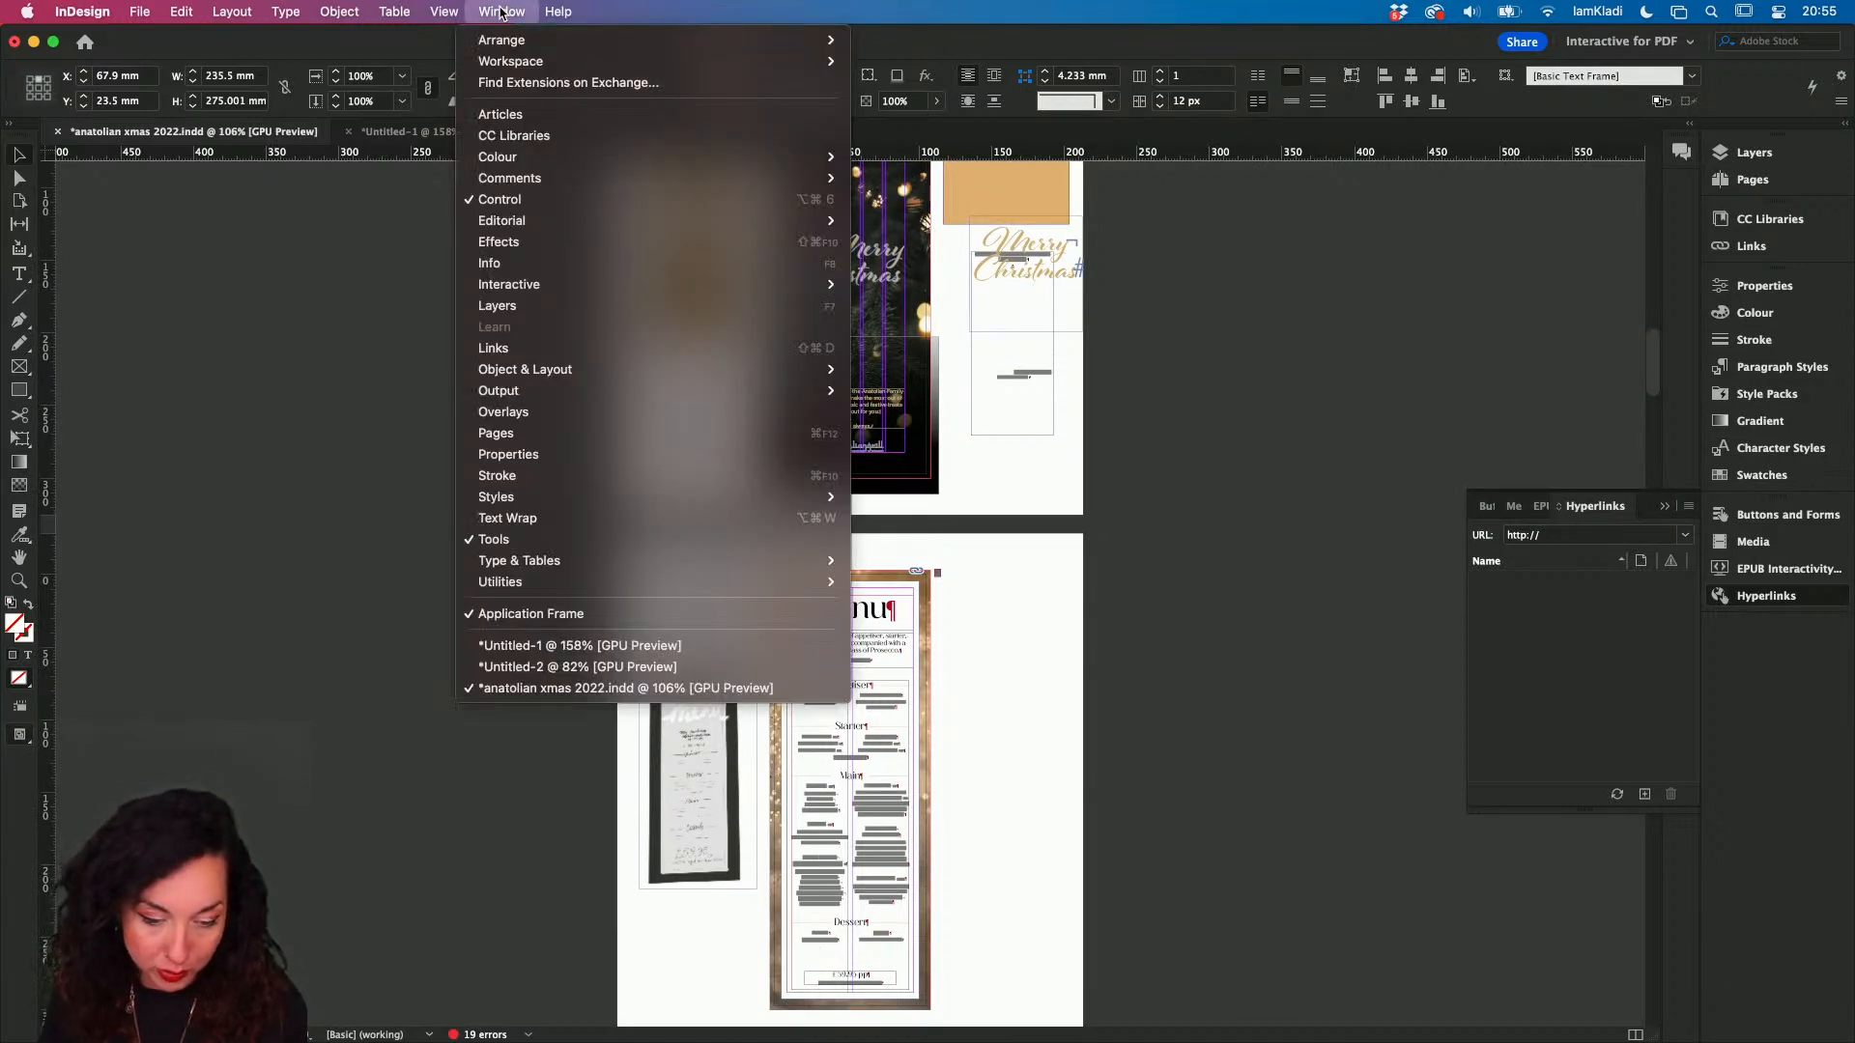
mouse_move(547, 180)
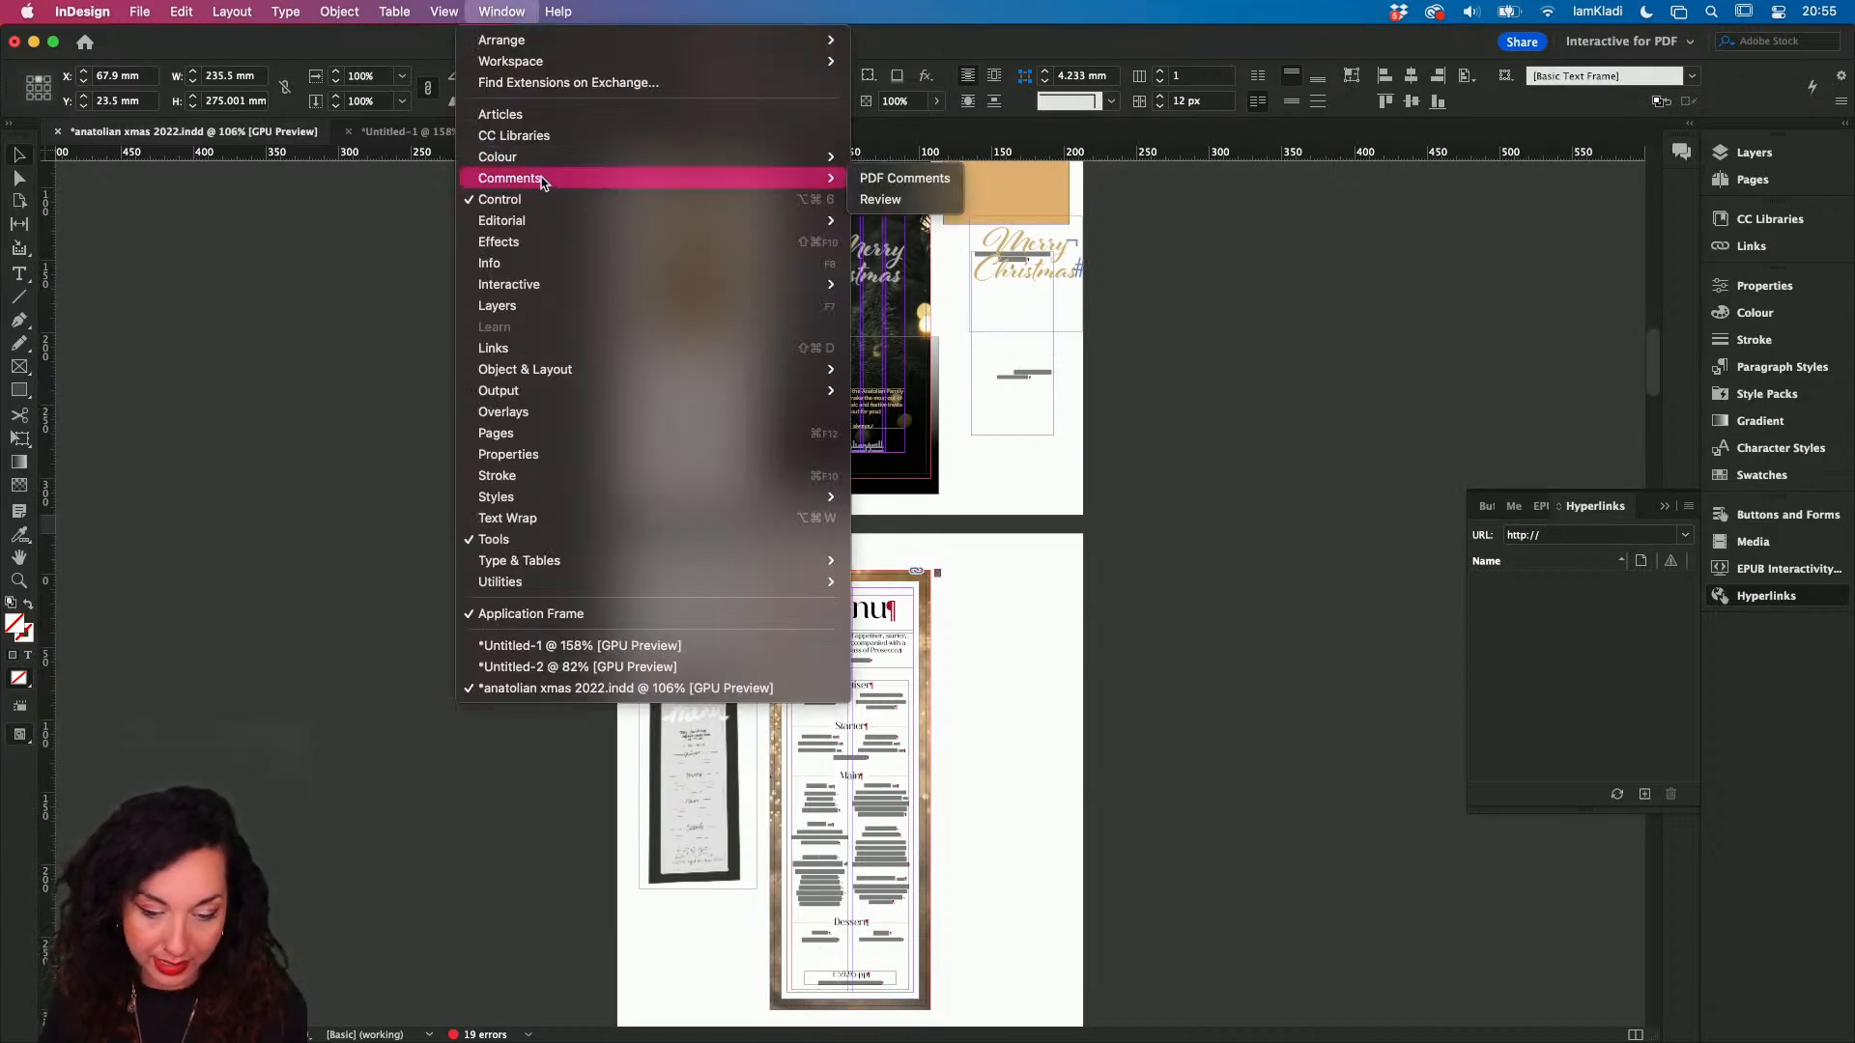
click(913, 200)
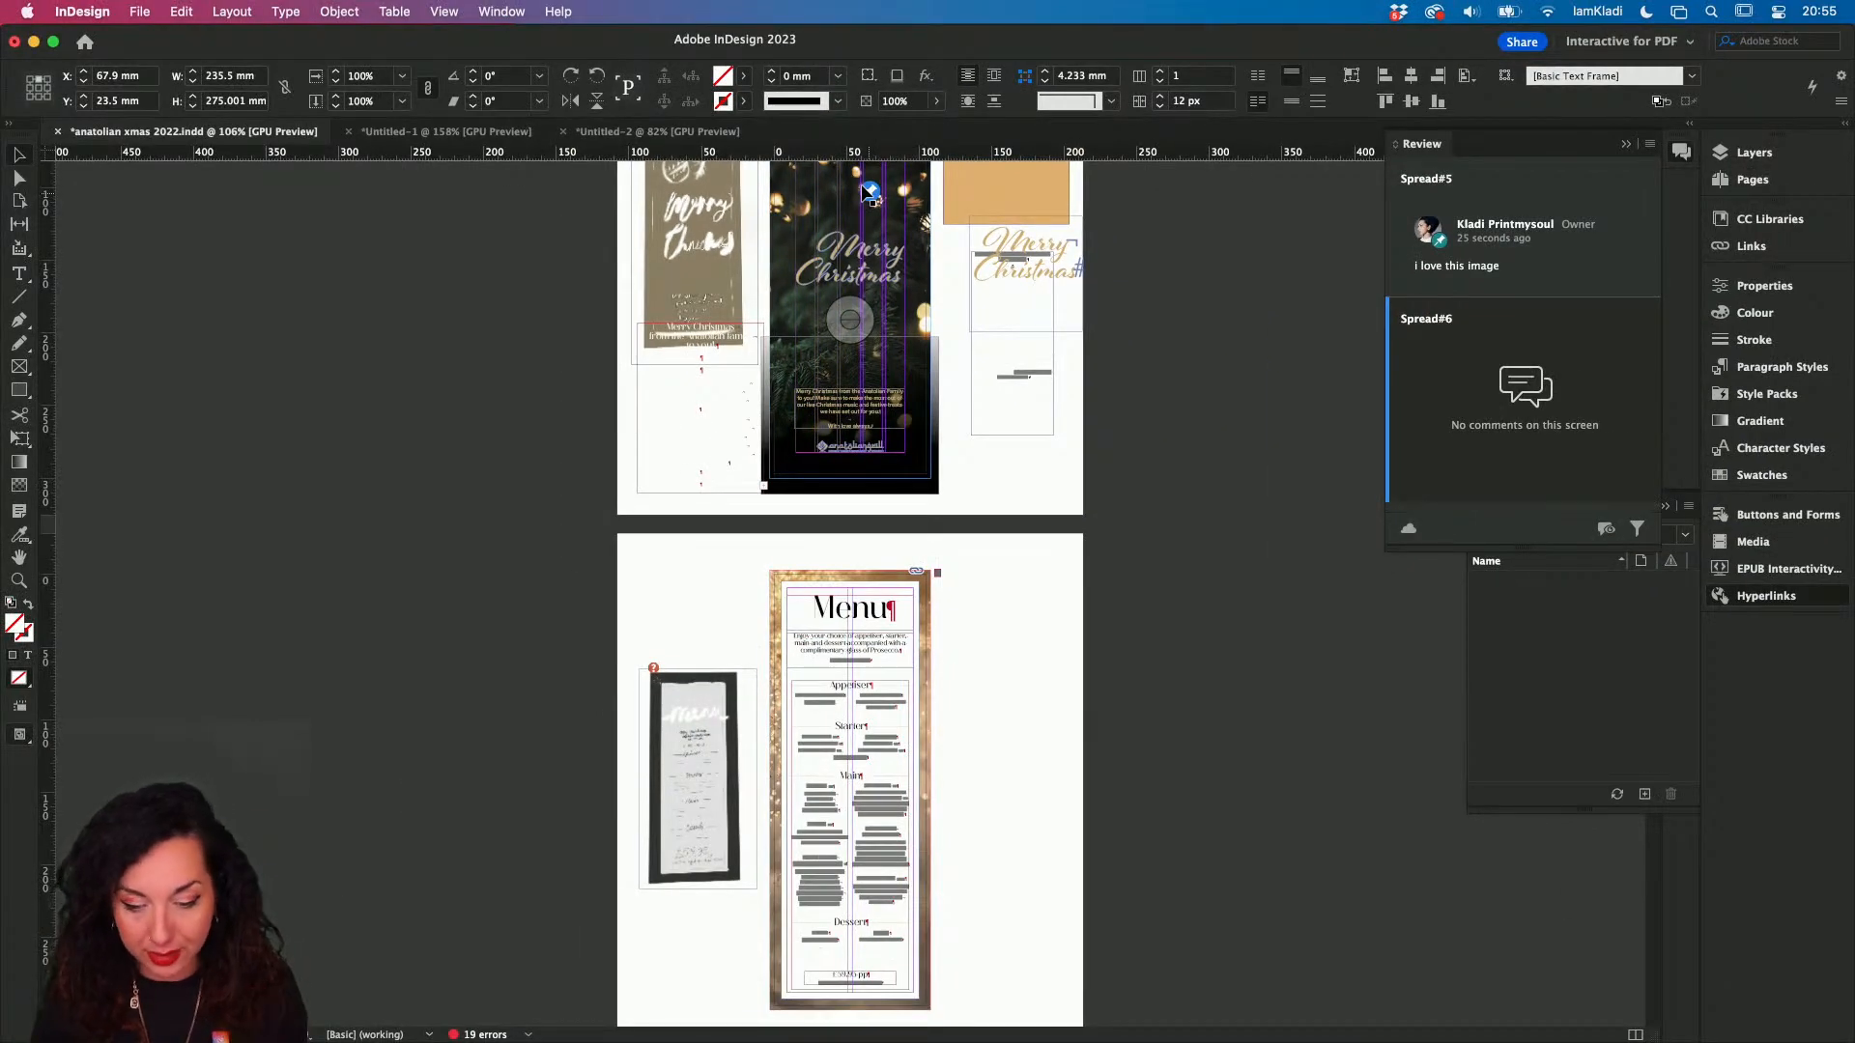
- Examine the pinned comment up close on the "Merry Christmas" page, and close the review comments
scroll(863, 193, up, 1)
scroll(862, 193, up, 3)
scroll(863, 193, up, 5)
scroll(867, 194, up, 3)
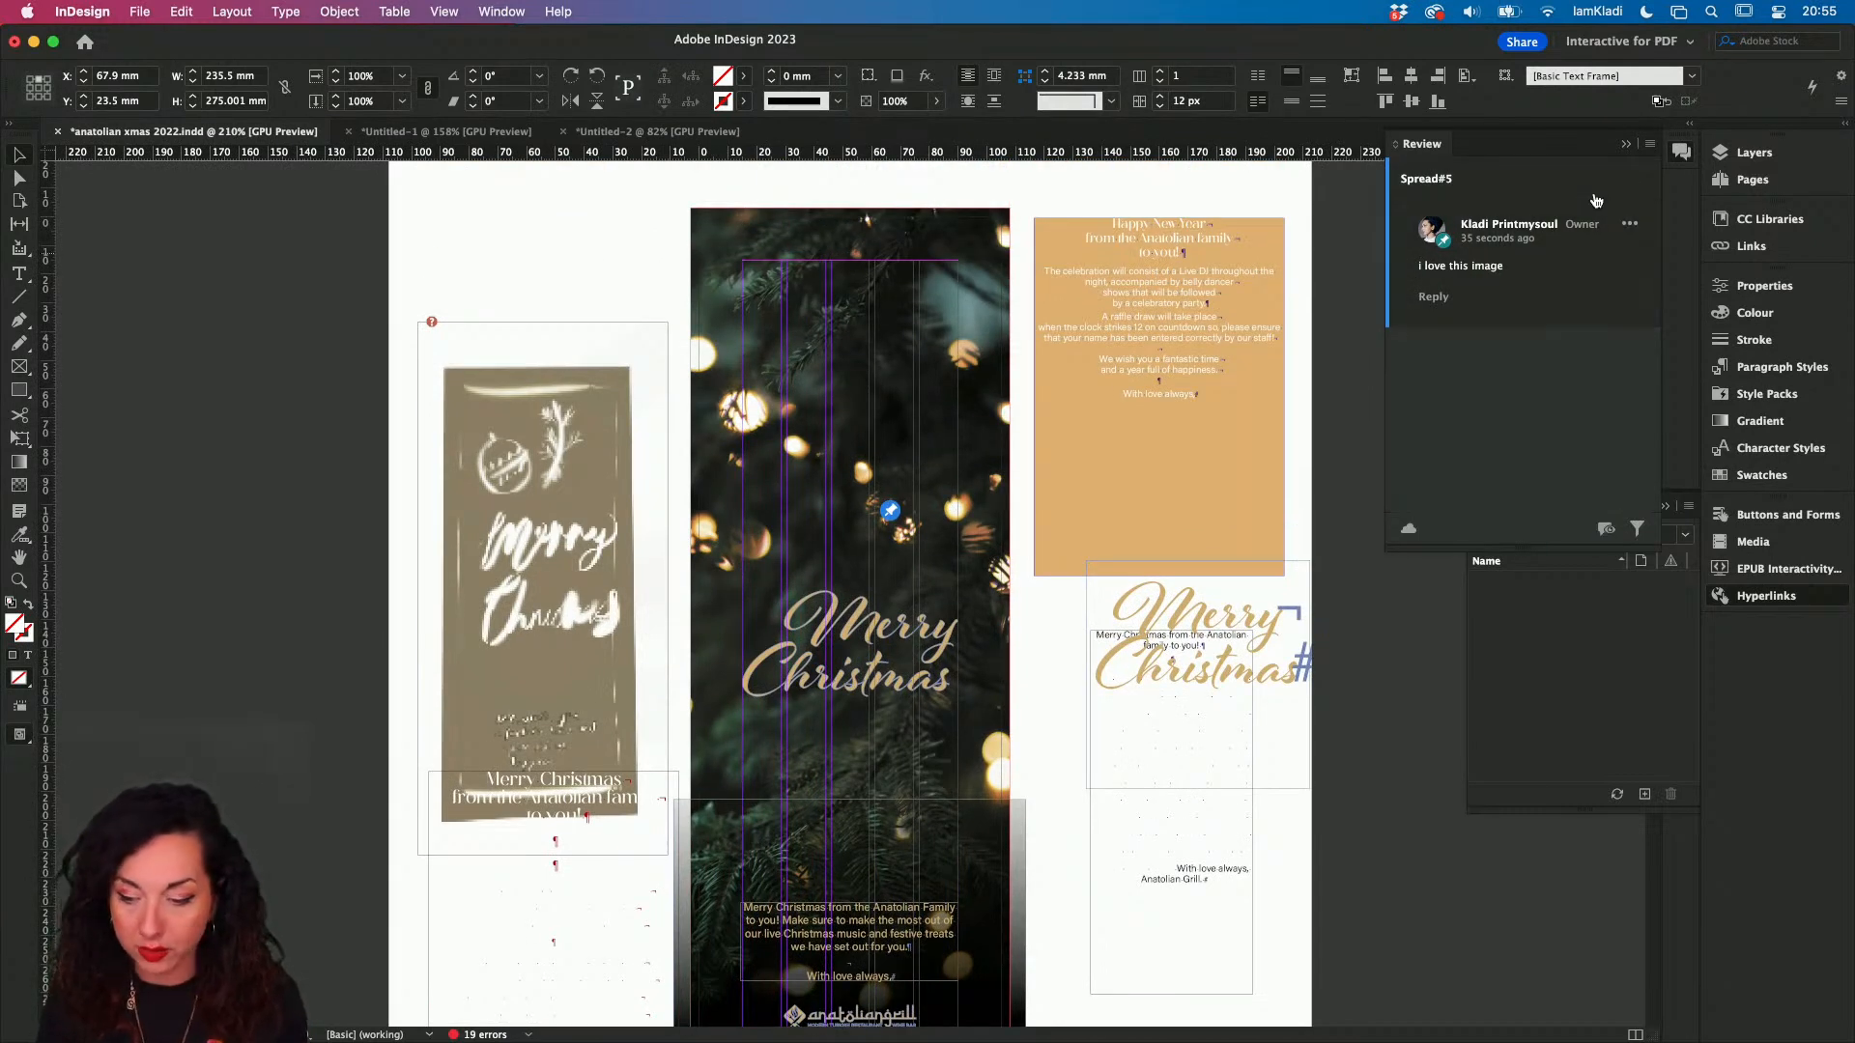
drag(1409, 145, 1350, 193)
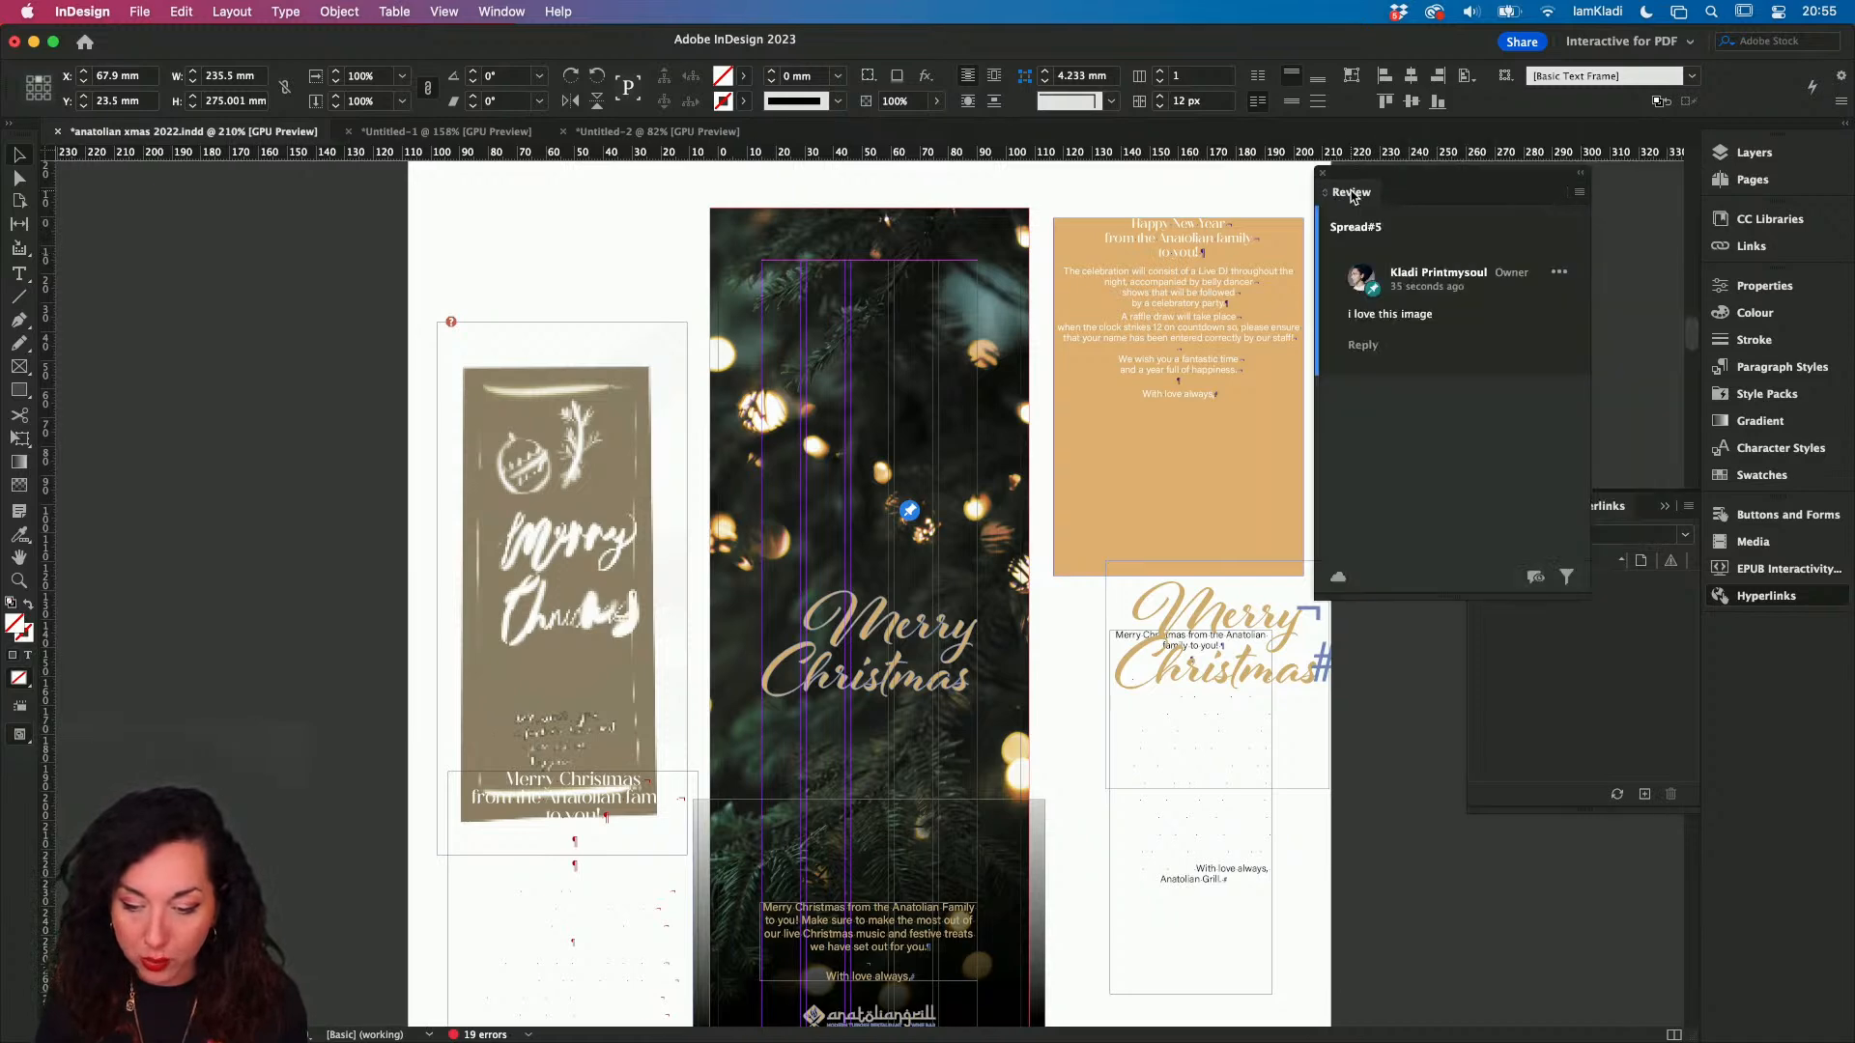
click(1326, 177)
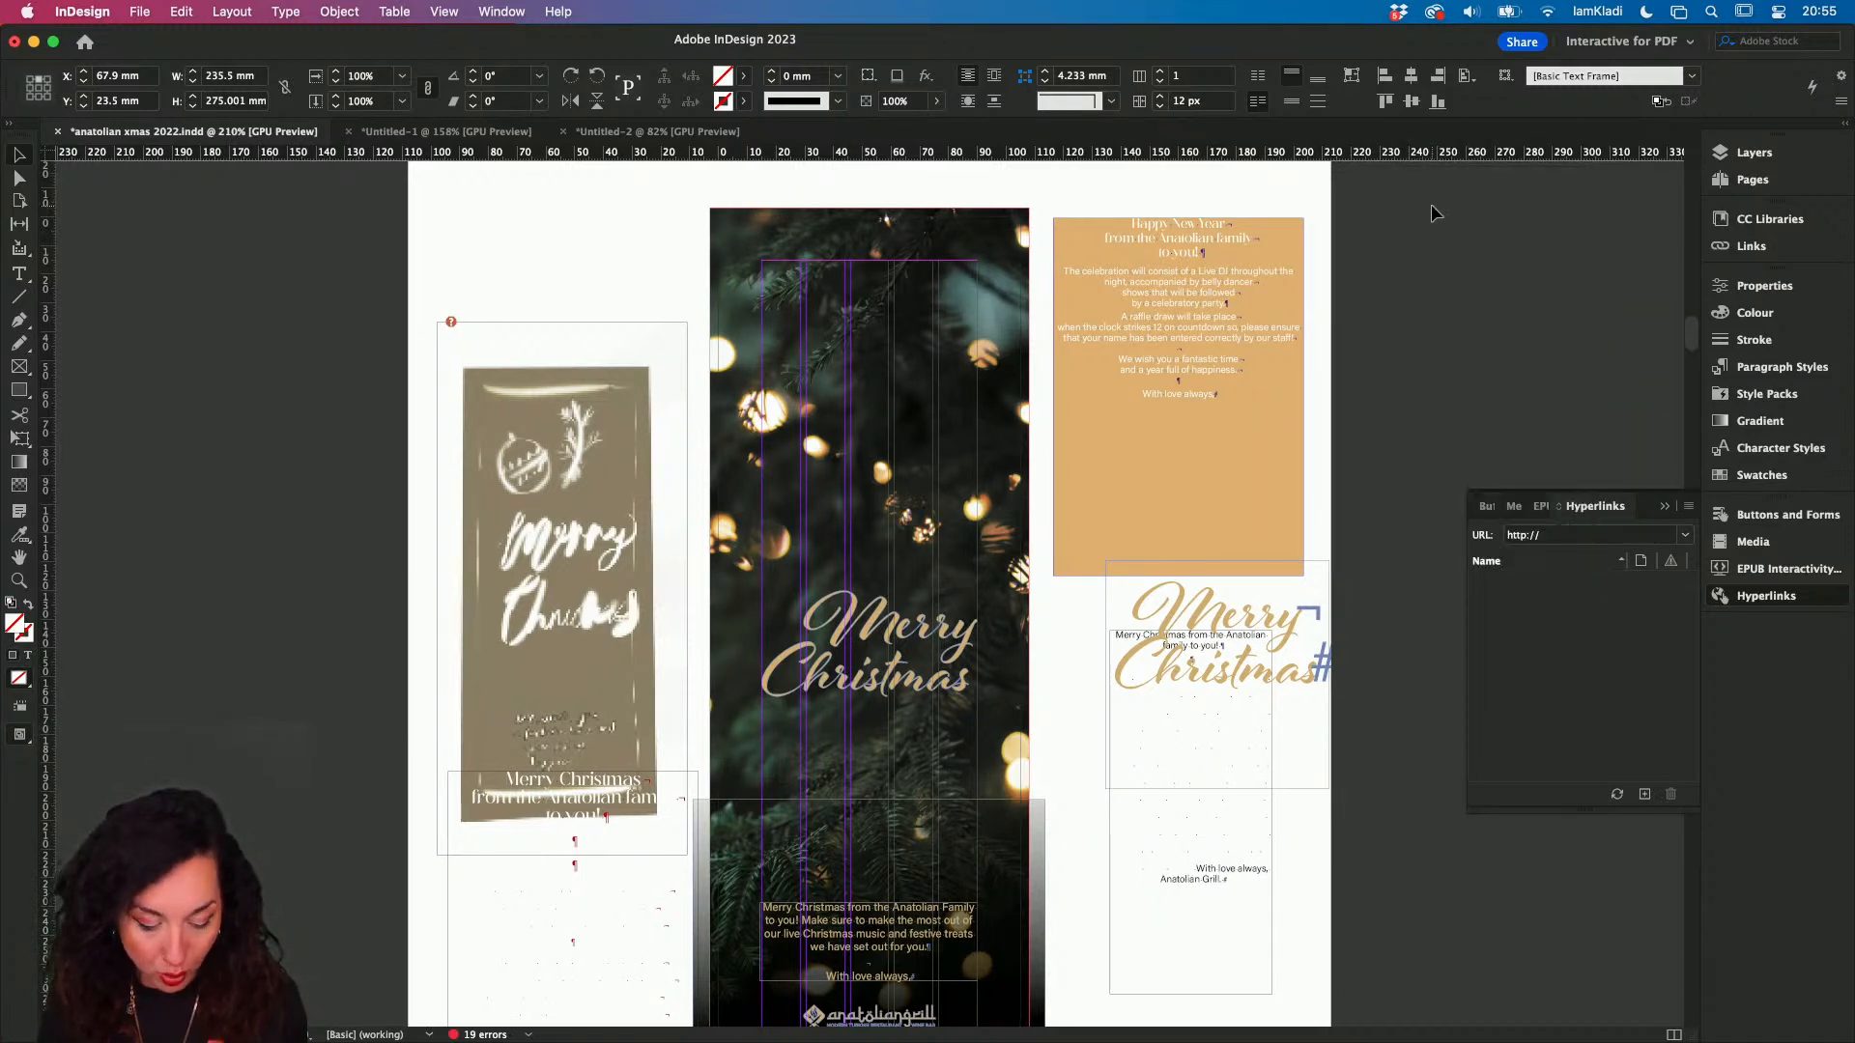
- View the "Merry Christmas" page in Preview mode without guides, frame edges and pasteboard items
key(w)
scroll(1430, 205, down, 2)
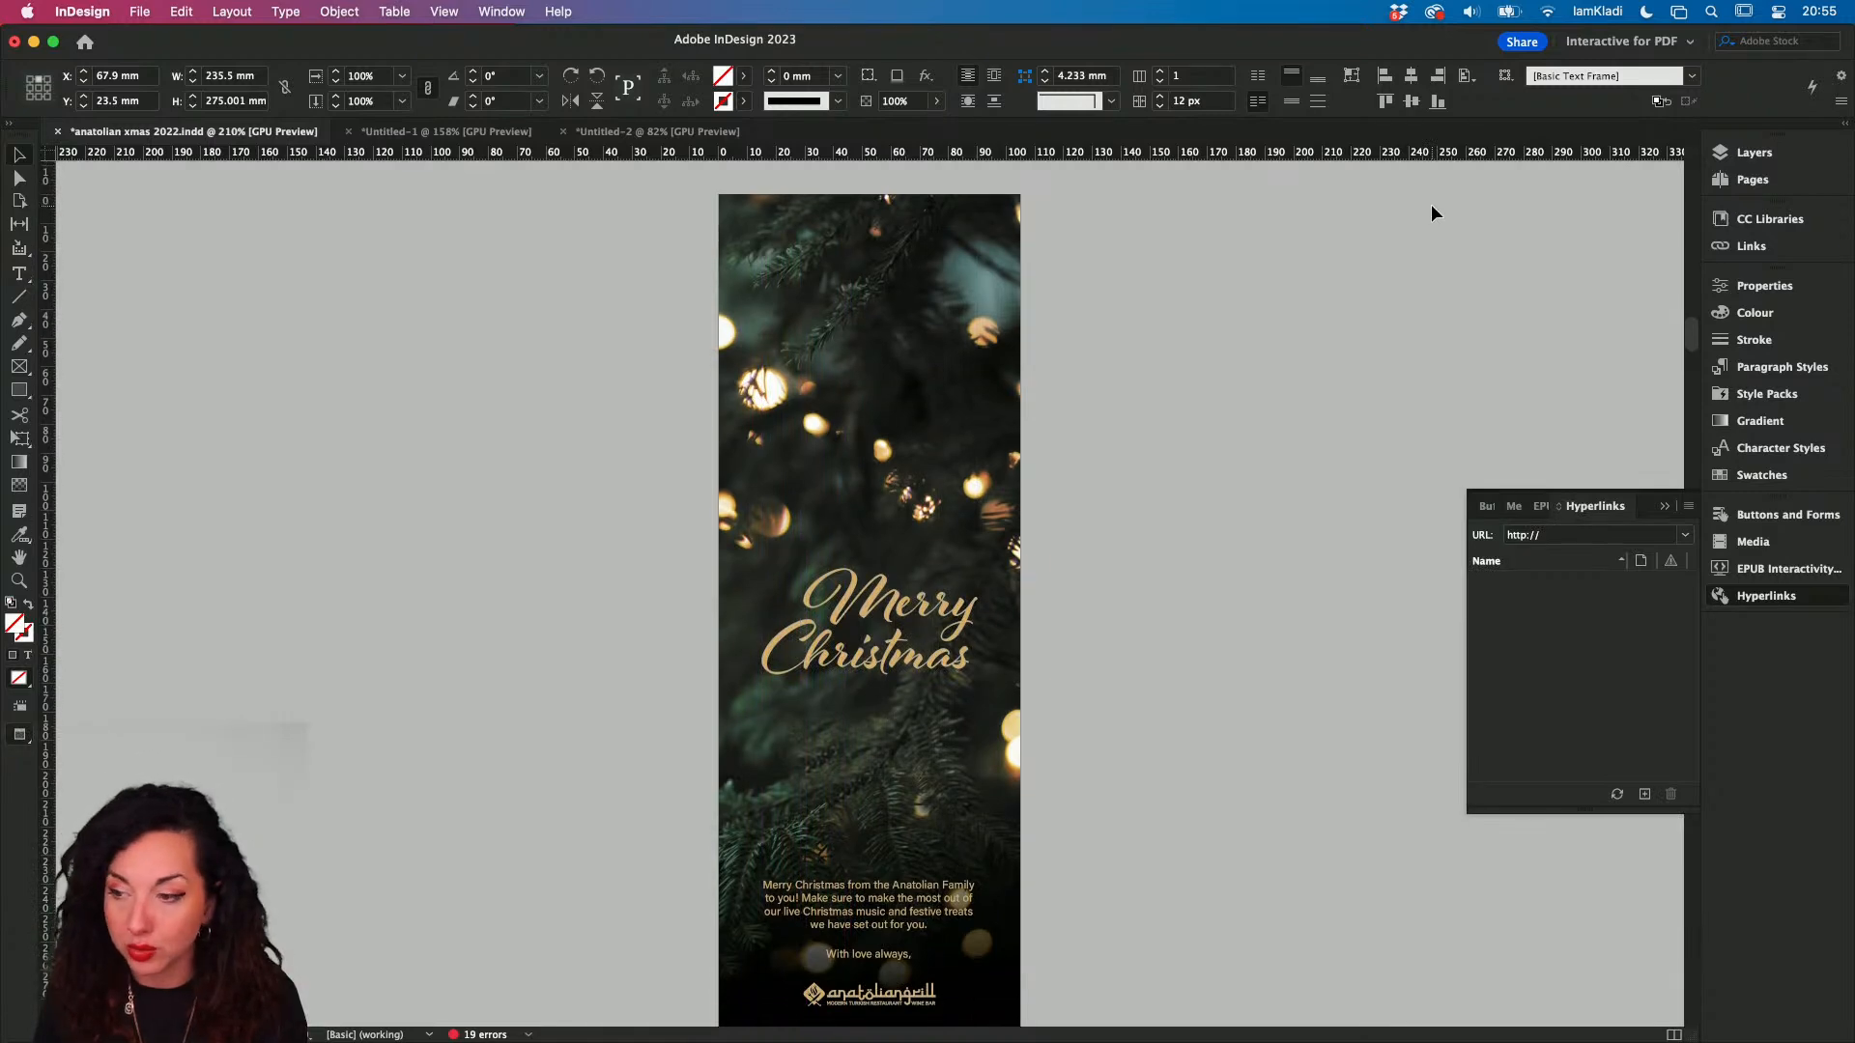
key(w)
key(w)
key(w)
key(w)
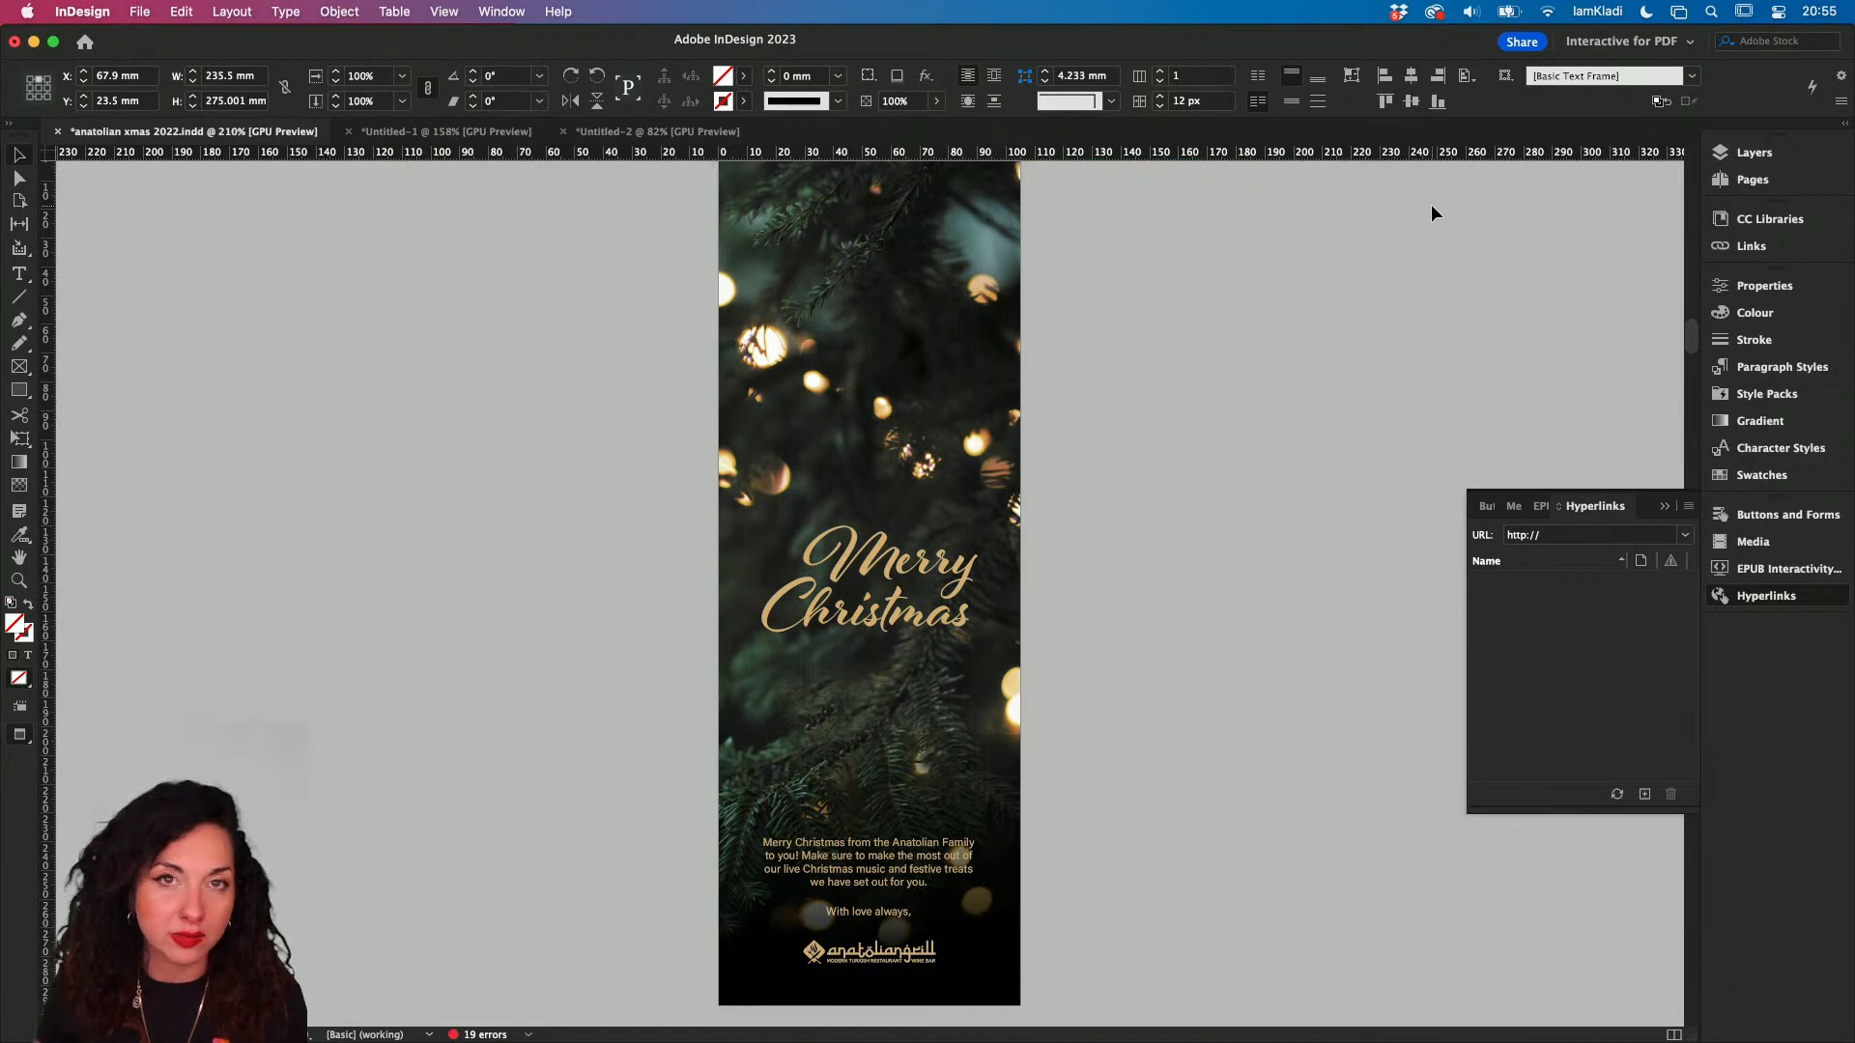